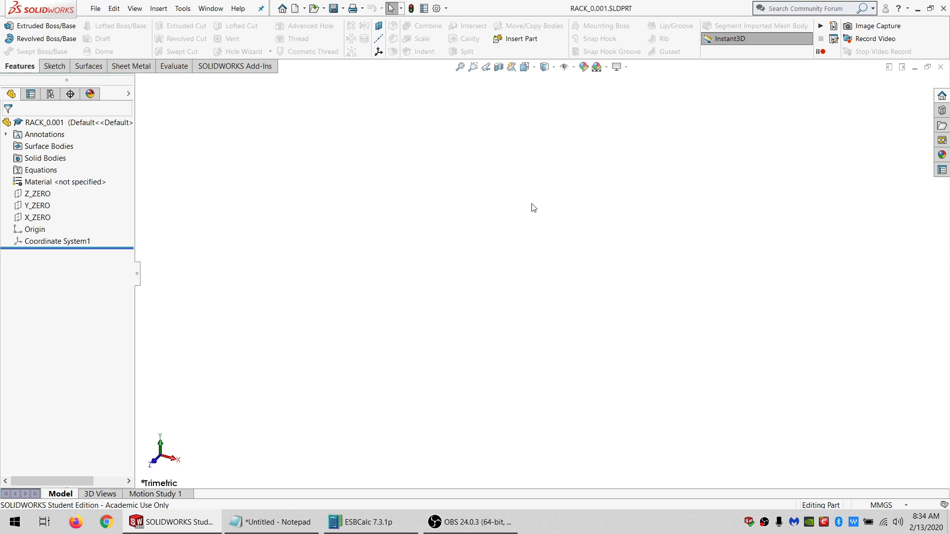
Open the part's configuration-specific properties and review the SPACE_WIDE, SPACE_DEEP and SPACE_TALL entries.
left_click(423, 10)
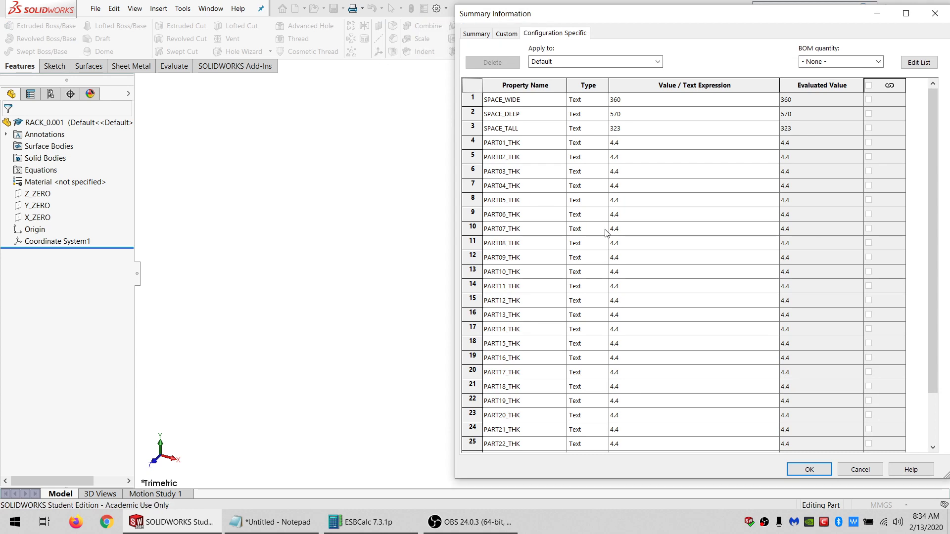
left_click(524, 102)
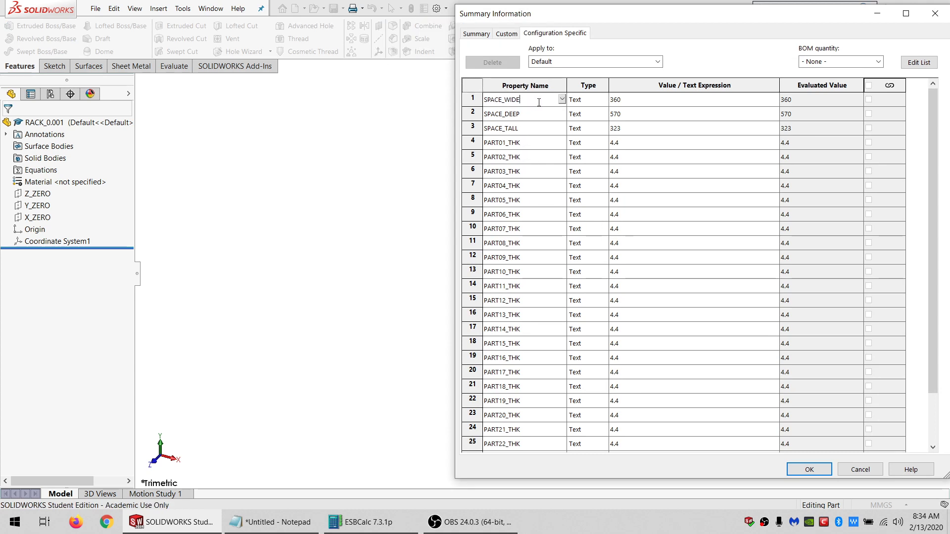
left_click_drag(539, 101, 480, 101)
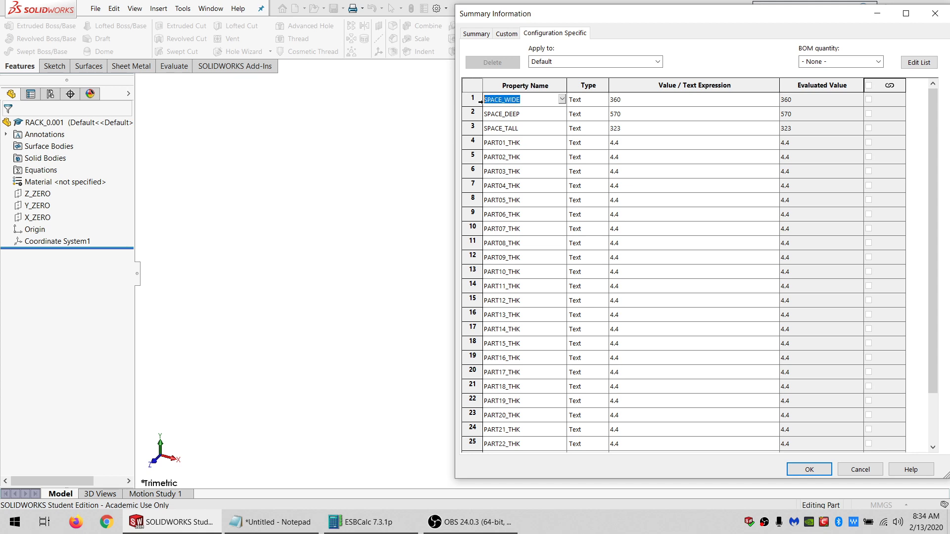
left_click(539, 115)
double_click(504, 116)
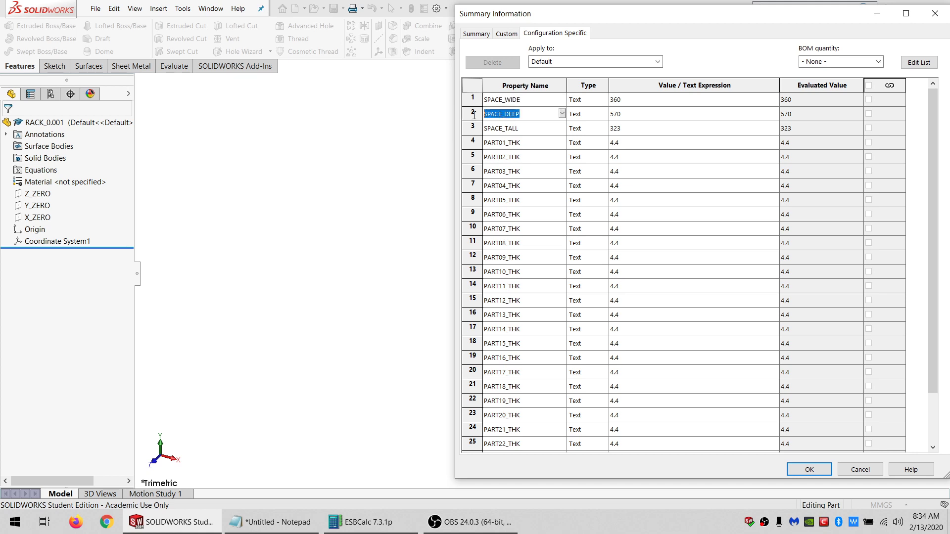
left_click(533, 129)
double_click(523, 129)
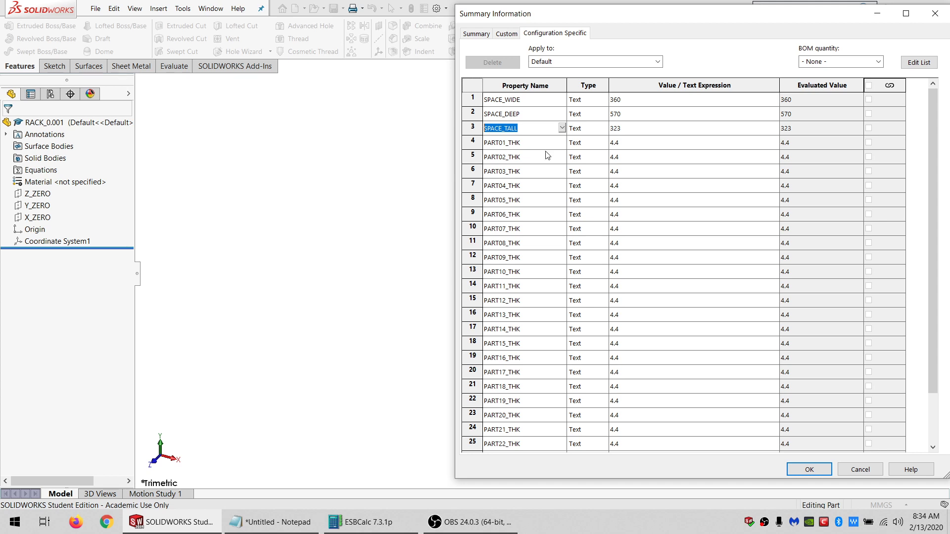
Rename the properties SPACE_WIDE, SPACE_DEEP and SPACE_TALL as SPACE_X, SPACE_Y and SPACE_Z.
left_click(512, 104)
left_click_drag(505, 100, 567, 101)
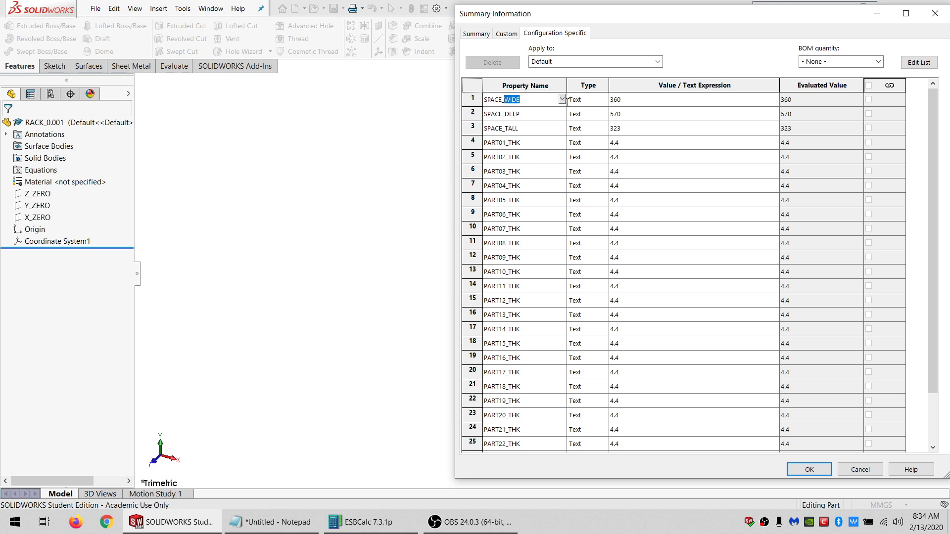
type("X")
left_click(507, 114)
left_click_drag(505, 115, 548, 129)
type("Y")
left_click(512, 129)
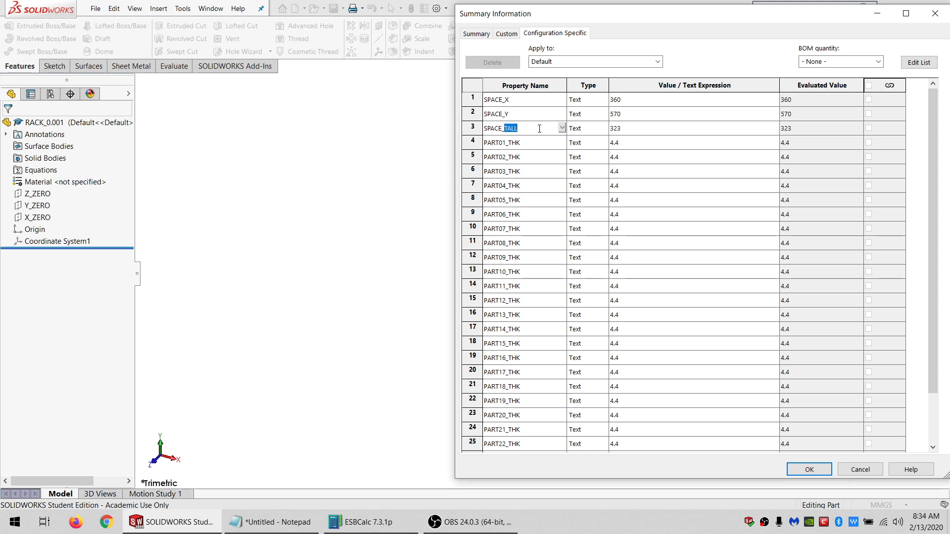
type("Z")
Review the part thickness and KERF properties, and accept the changes to the configuration-specific properties.
left_click(530, 145)
double_click(530, 145)
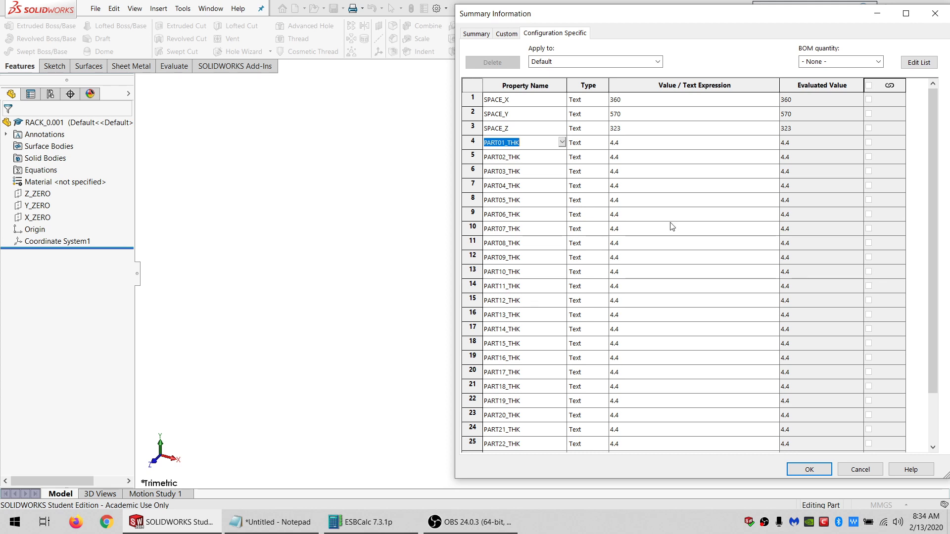
left_click_drag(939, 203, 925, 283)
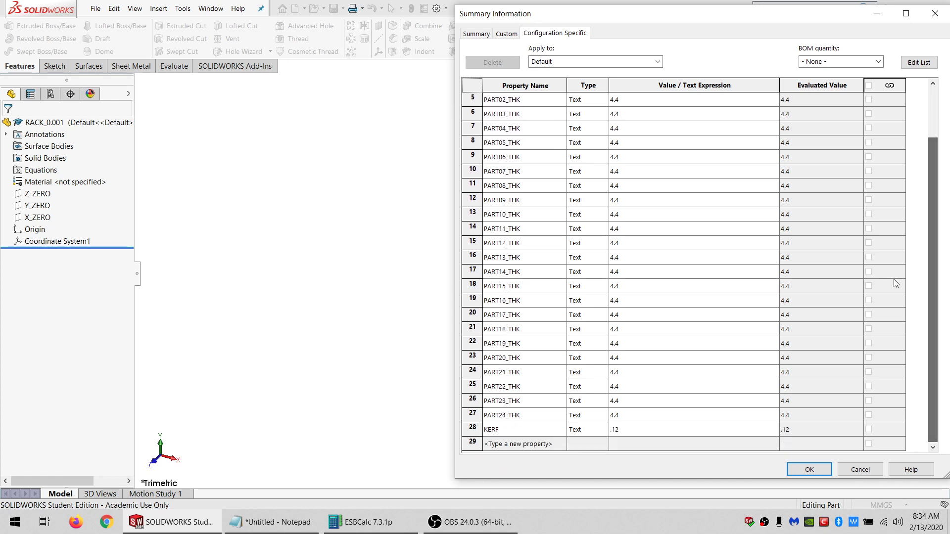
left_click(533, 204)
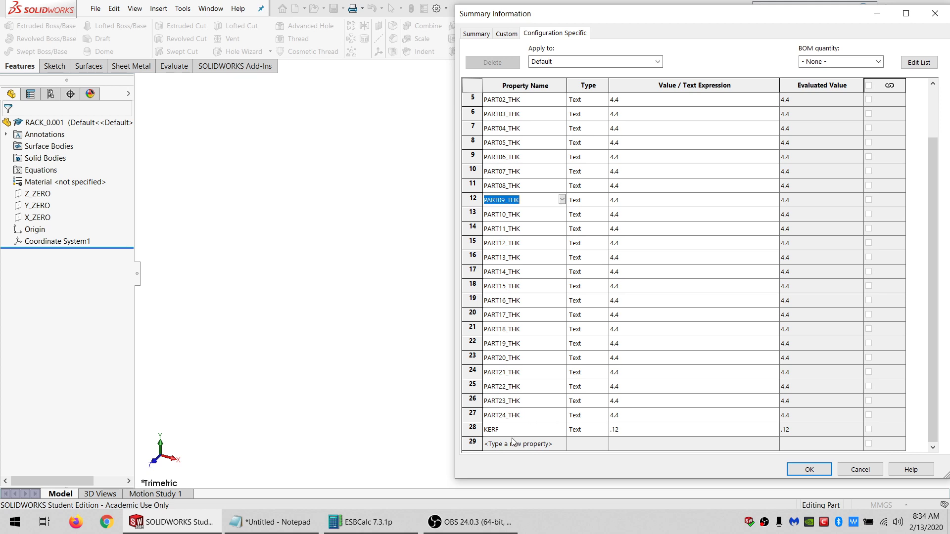
left_click(653, 357)
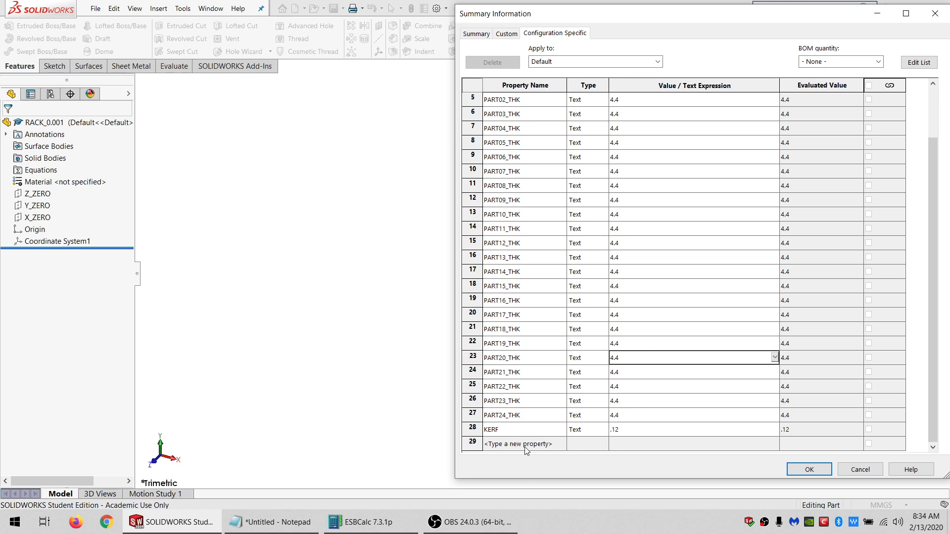
left_click(521, 428)
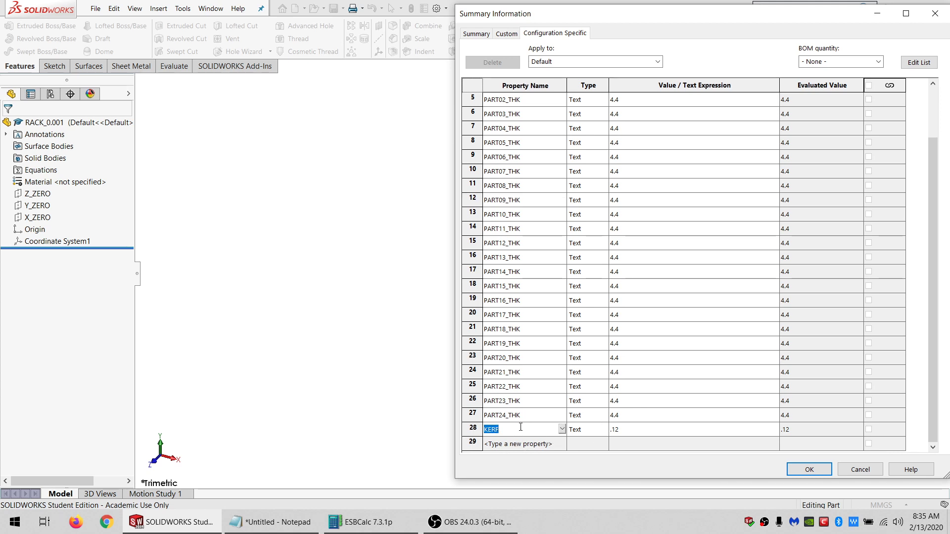
left_click(815, 470)
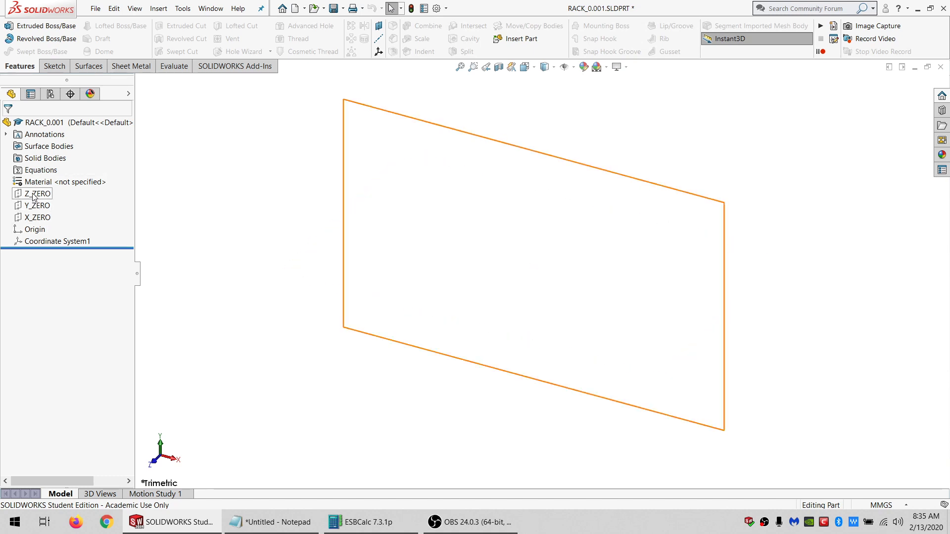
Start a sketch on the X_ZERO plane and draw a corner rectangle about 95 mm by 67 mm above the origin.
left_click(37, 218)
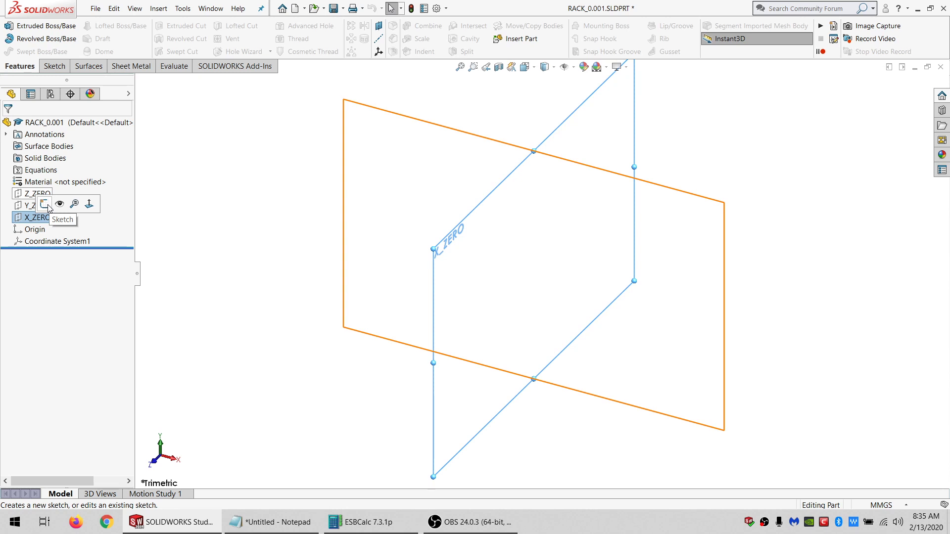
left_click(47, 206)
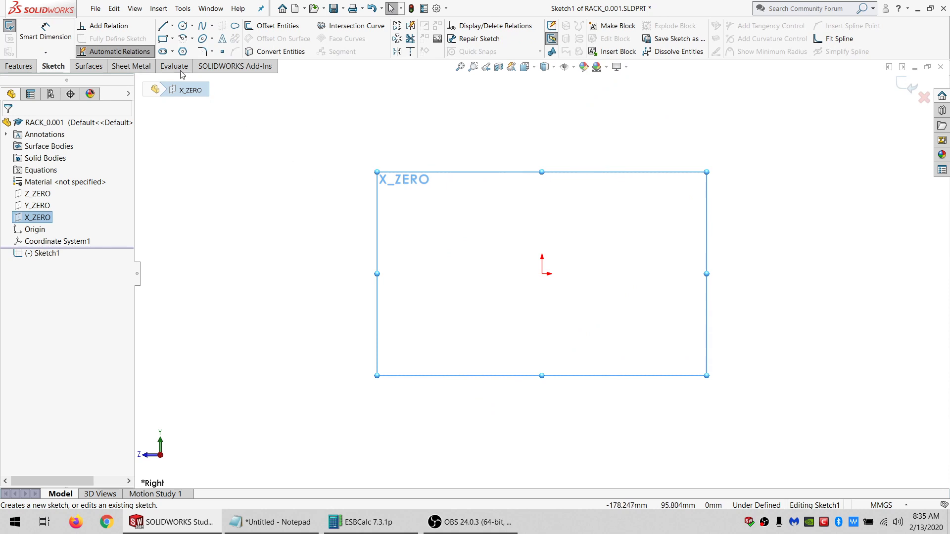
left_click(163, 38)
left_click(460, 111)
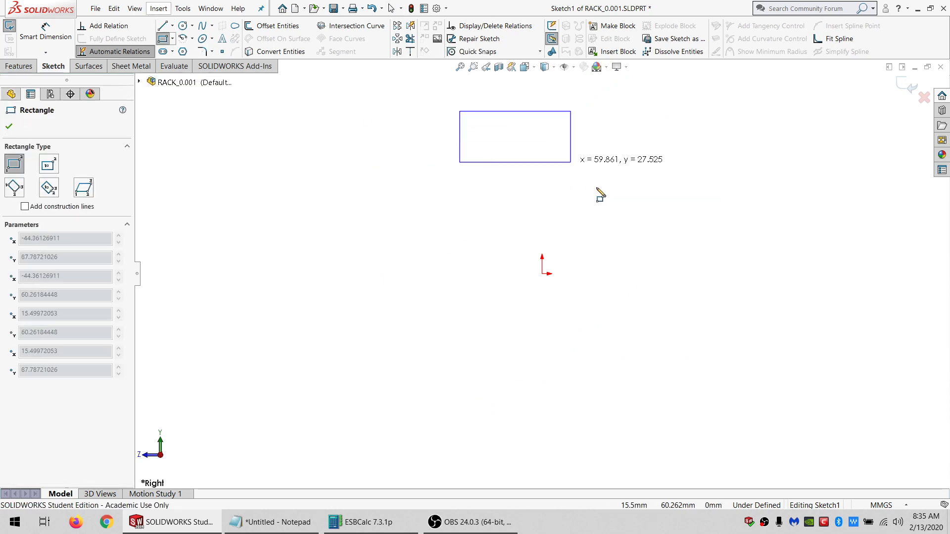
left_click(636, 235)
key("Escape")
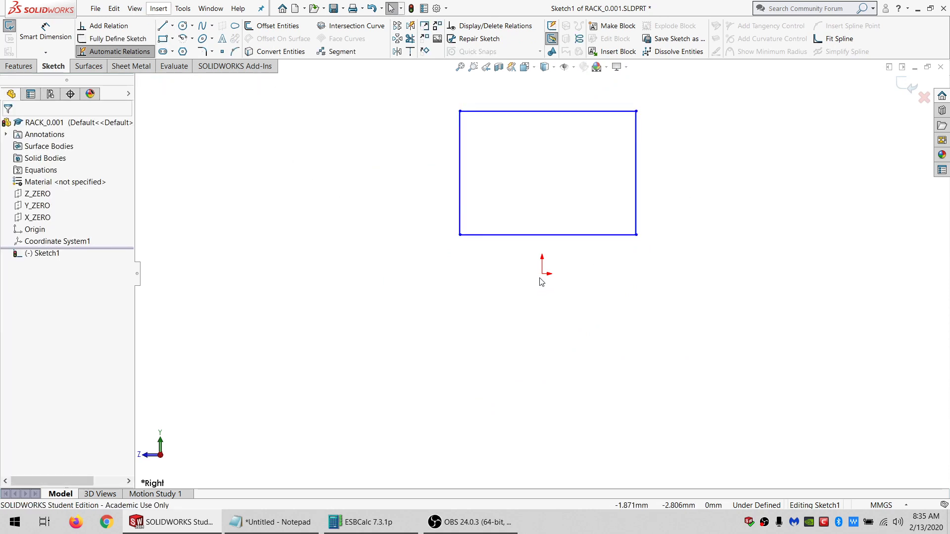
Make the rectangle's bottom line coincident with the origin.
left_click(57, 229)
left_click(477, 236, "ctrl")
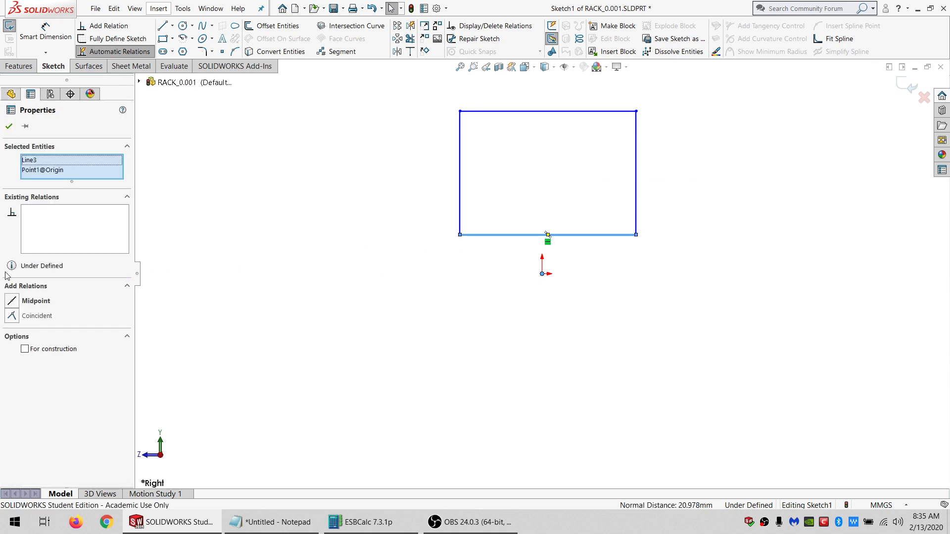
left_click(12, 316)
left_click(340, 230)
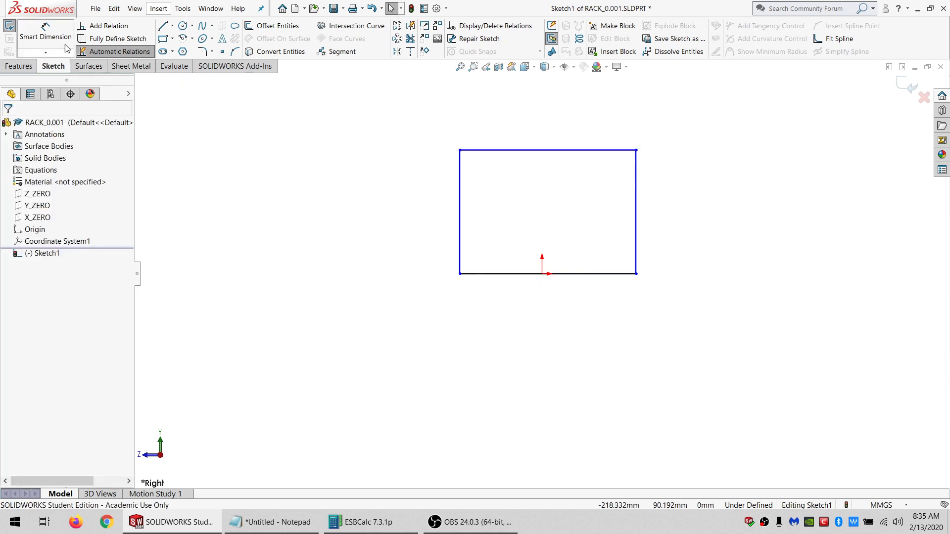
Dimension the rectangle's height and link it to the file property SPACE_Y@Default.
left_click(66, 48)
left_click(461, 273)
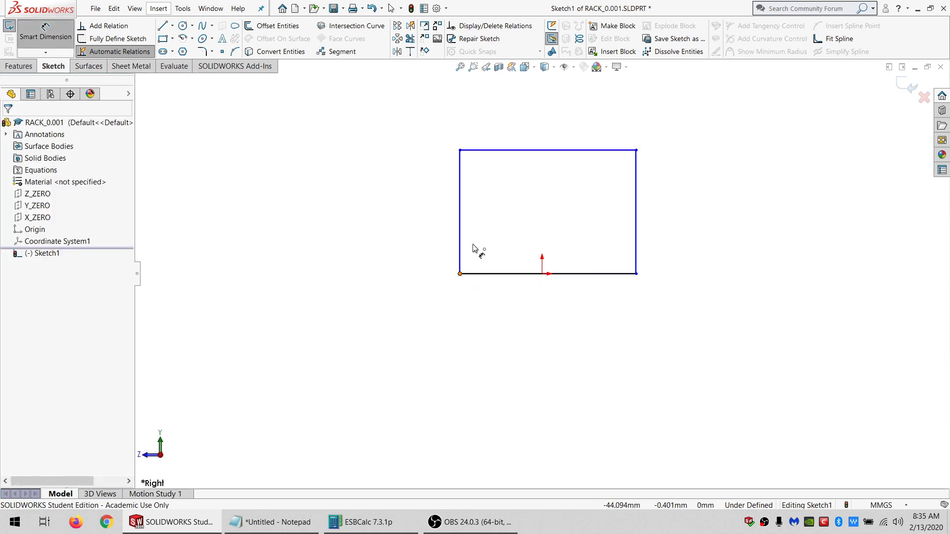
left_click(486, 151)
left_click(360, 205)
type("=")
mouse_move(362, 243)
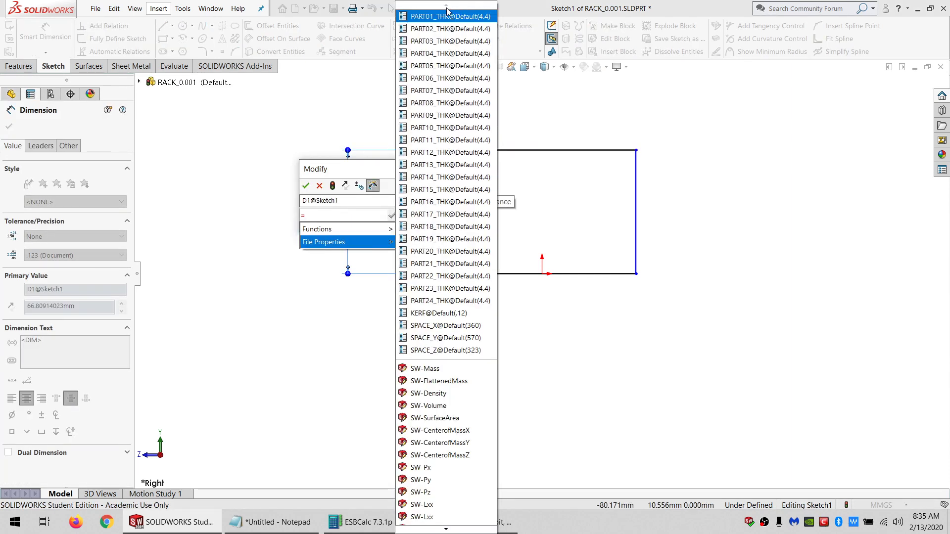
left_click(470, 338)
key("Return")
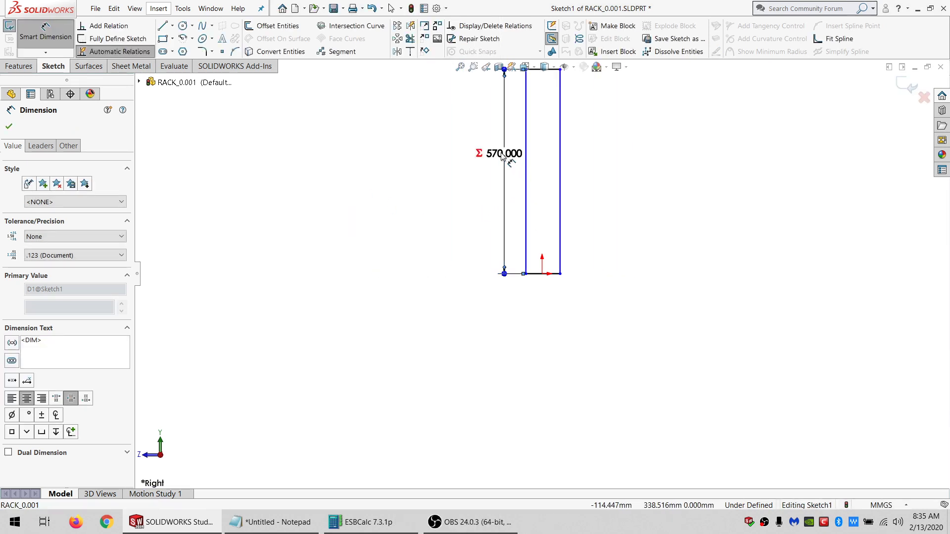
Change the rectangle's height equation to the file property SPACE_Z@Default.
double_click(502, 154)
left_click(532, 168)
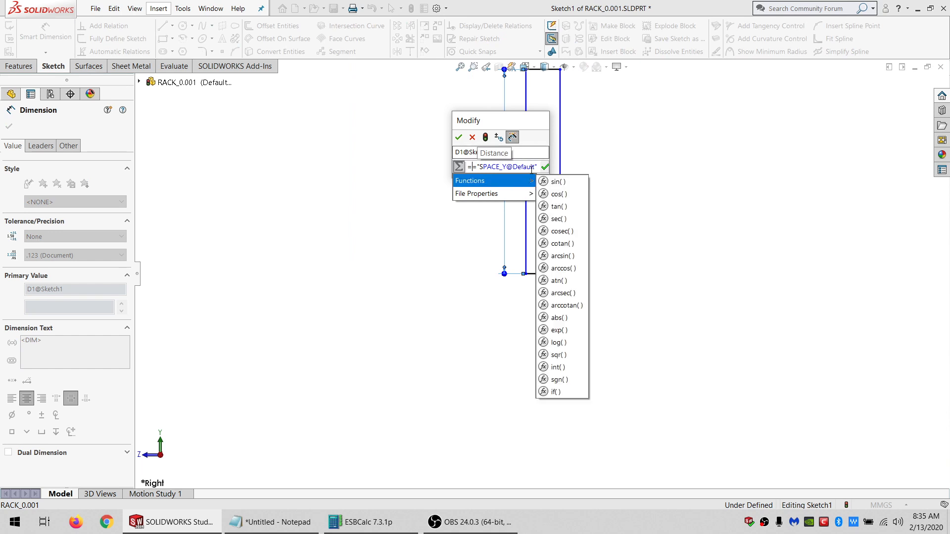
key("Escape")
type("=")
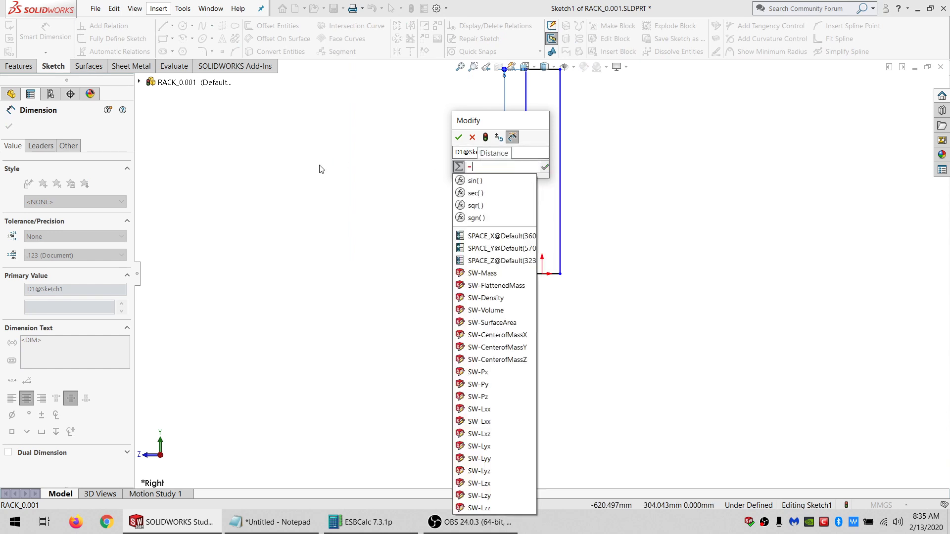
type("\"S")
left_click(487, 207)
key("Return")
key("Return")
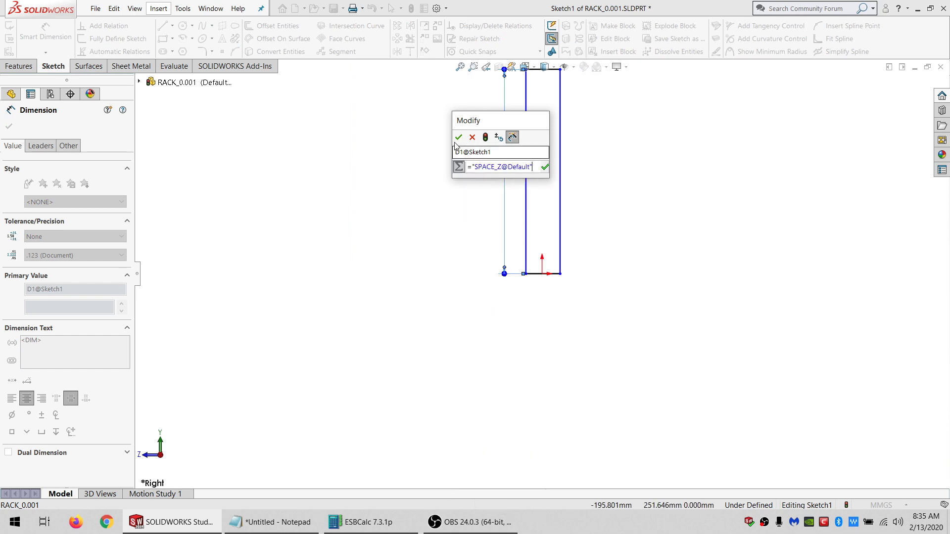
Dimension the rectangle's width along its bottom edge and link it to the file property SPACE_Y@Default.
left_click(526, 274)
left_click(561, 262)
left_click(542, 310)
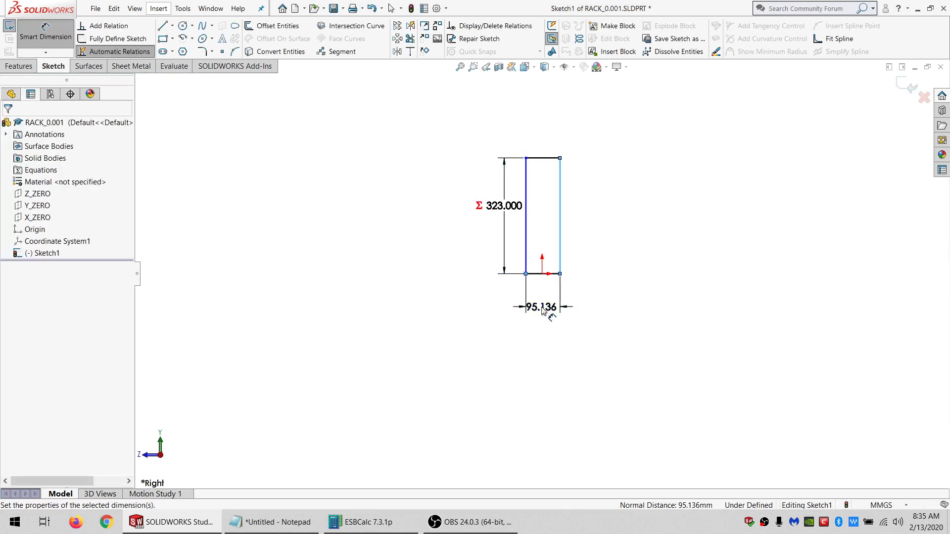
type("=SP")
left_click(543, 347)
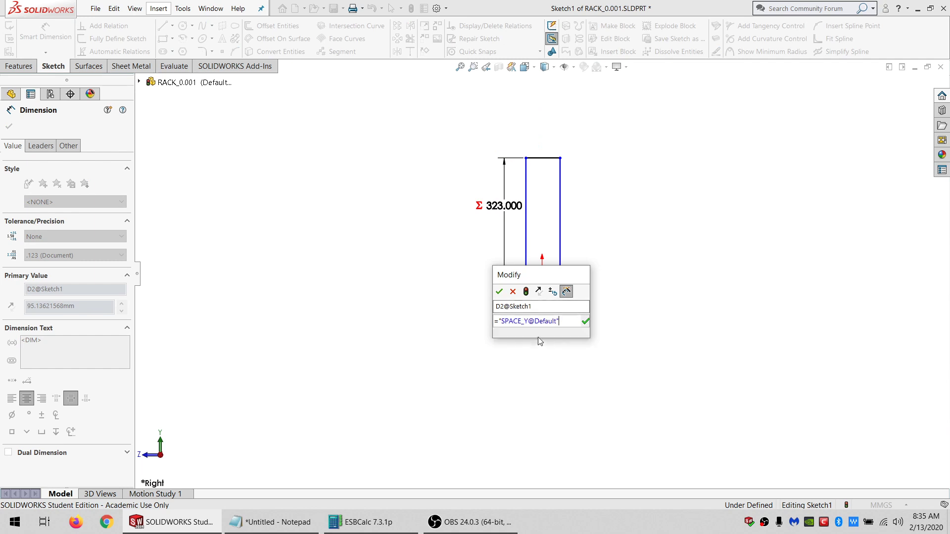
left_click(499, 291)
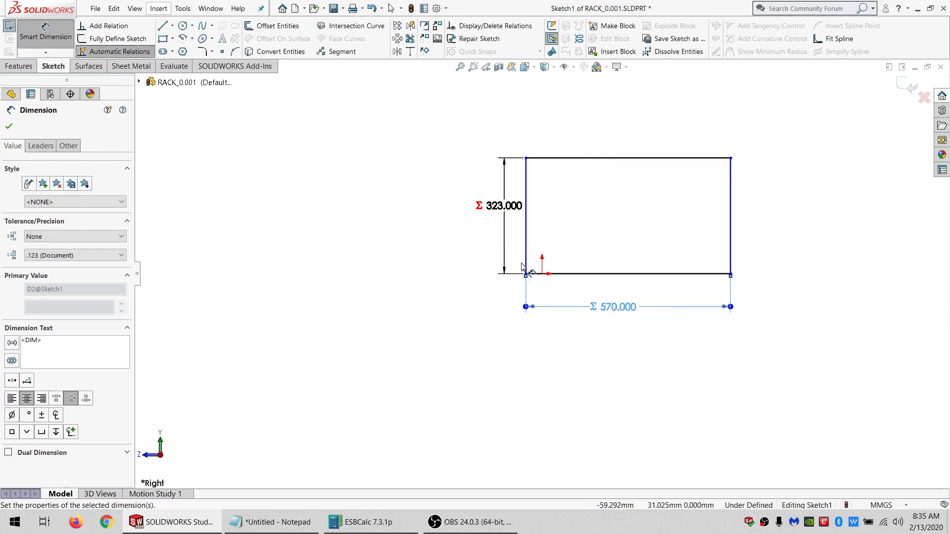
key("Escape")
Replace the bottom line's coincident relation with a midpoint relation to the origin.
left_click(611, 274)
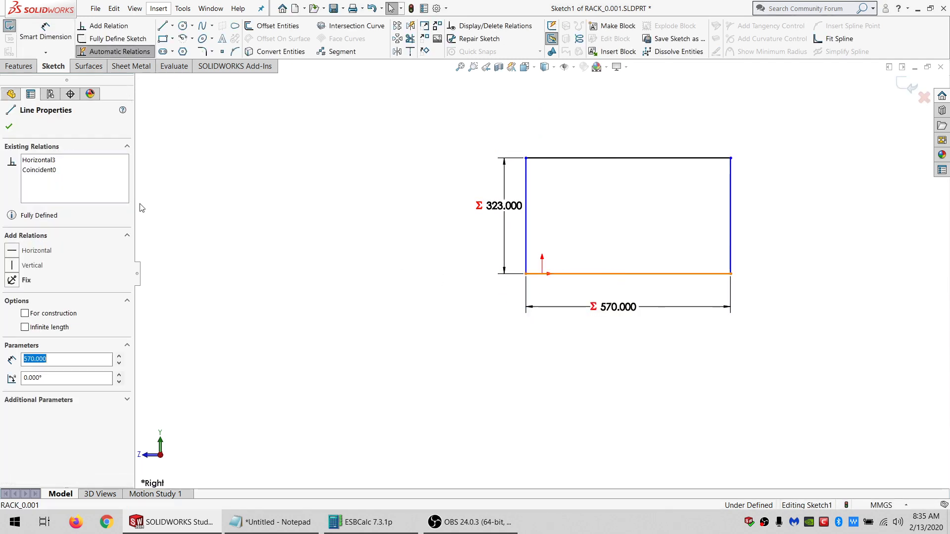
left_click(262, 239)
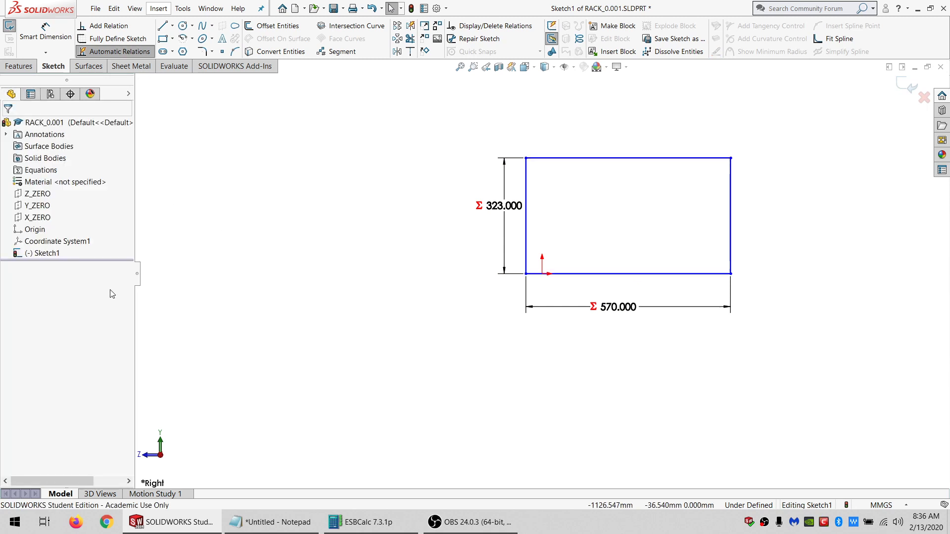
left_click(35, 229)
left_click(603, 274, "ctrl")
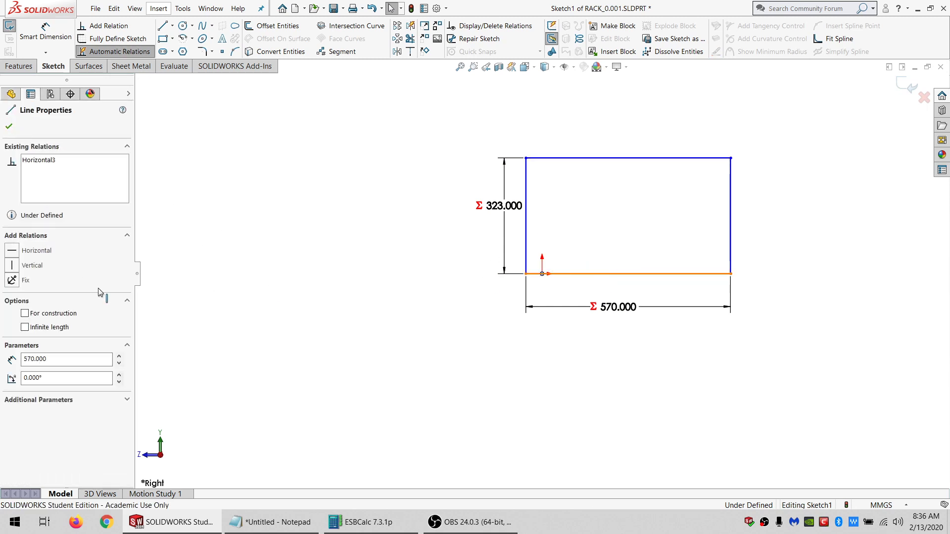
left_click(22, 299)
left_click(264, 270)
Sketch four stacked rectangles against the envelope's left edge, each about 255 mm wide and 44 to 57 mm tall, including both left corners.
scroll(693, 221, "up", 2)
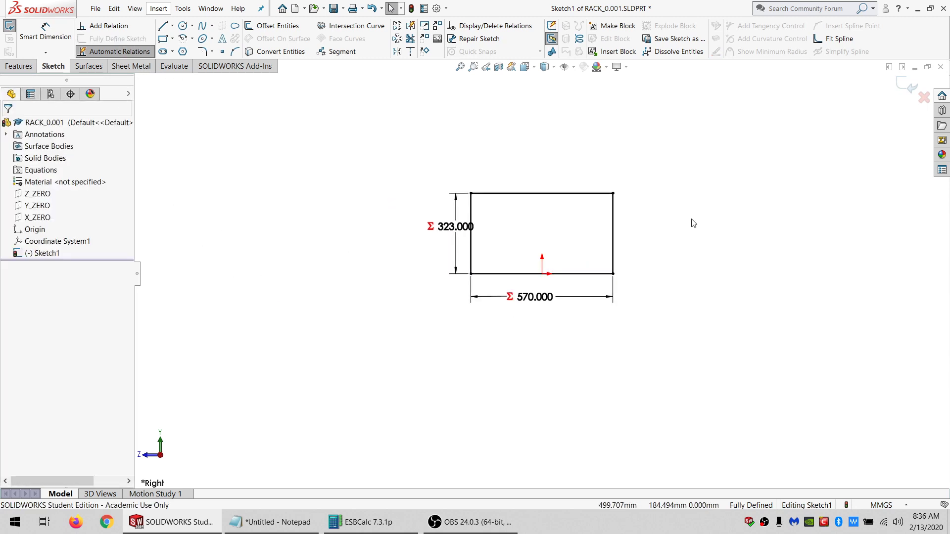
scroll(673, 194, "down", 3)
scroll(451, 320, "down", 1)
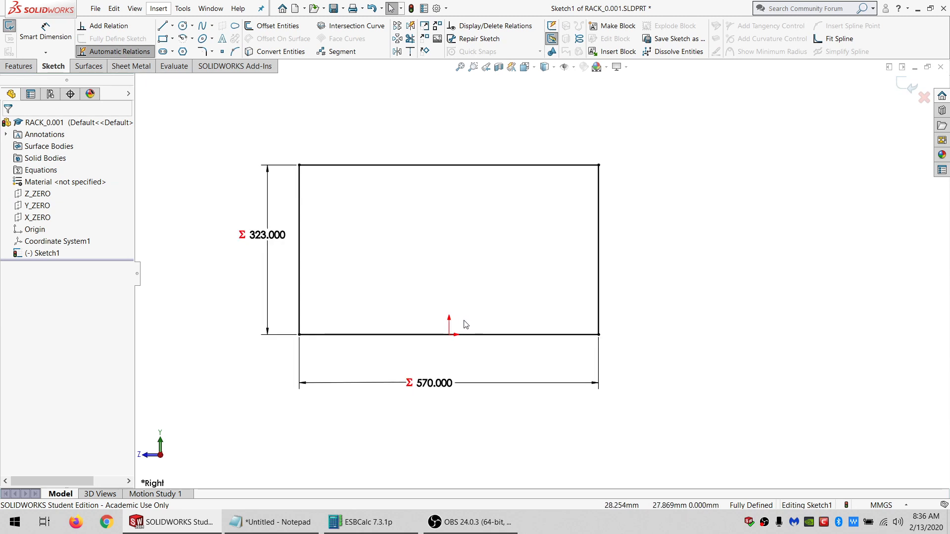
left_click(163, 39)
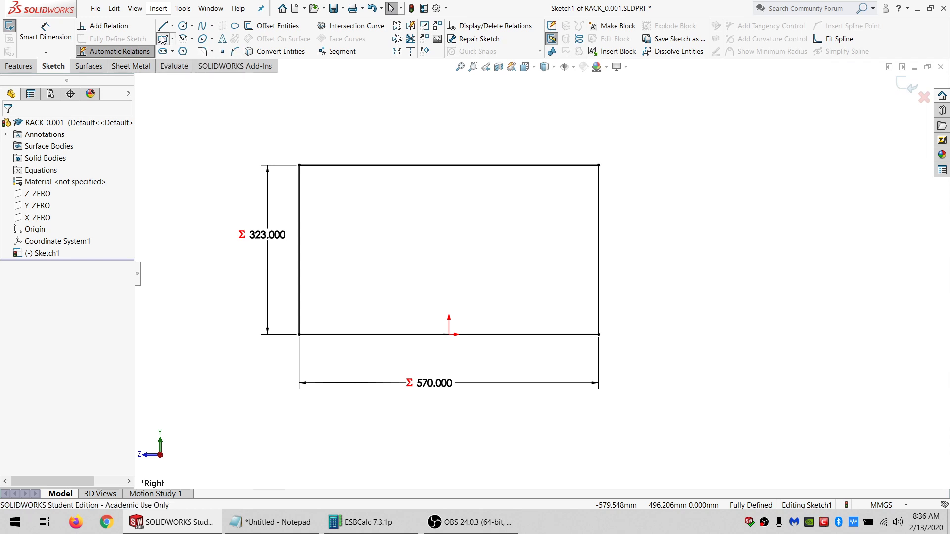
left_click(300, 166)
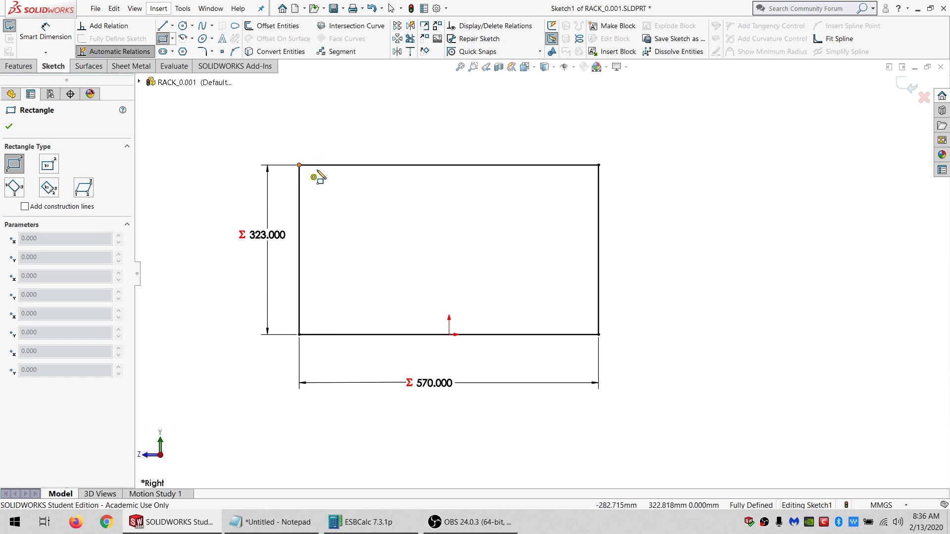
left_click(434, 189)
left_click(300, 214)
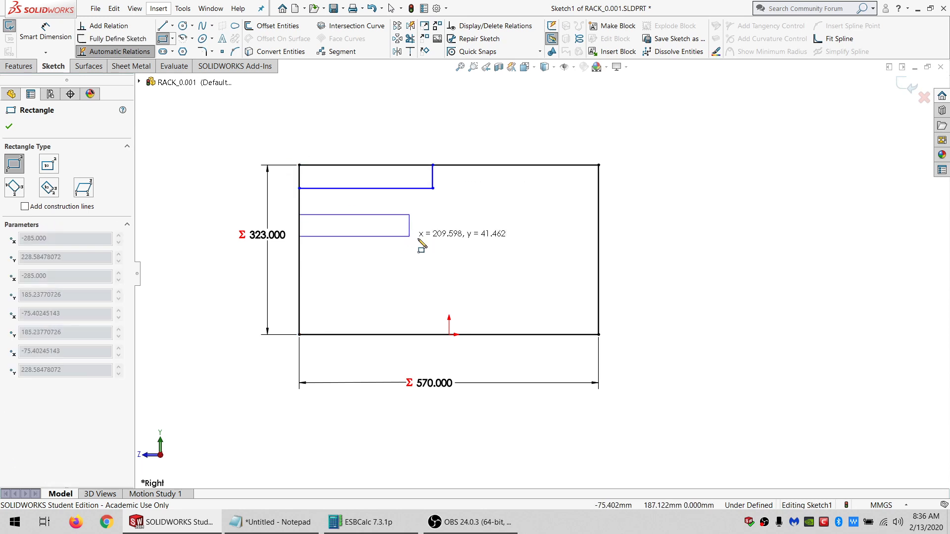
left_click(434, 244)
left_click(300, 270)
left_click(437, 295)
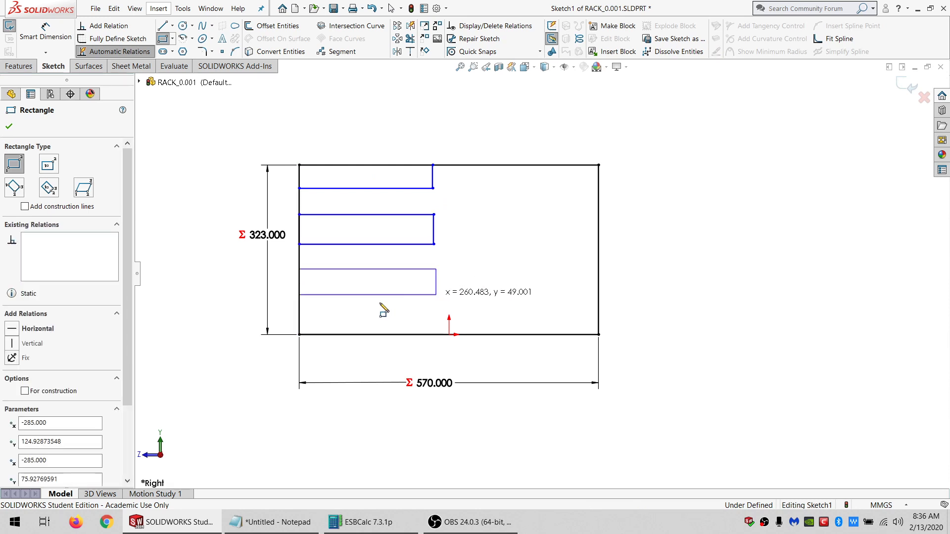
left_click(299, 335)
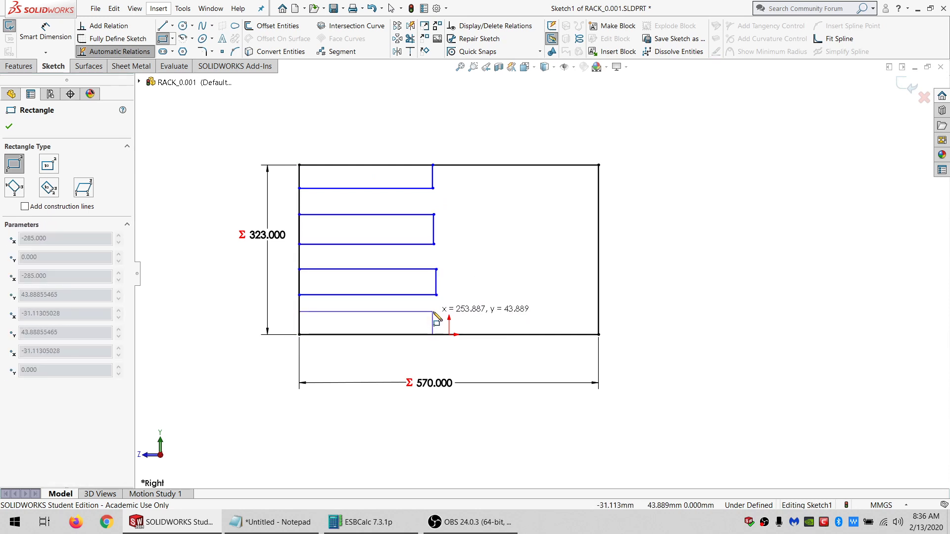
left_click(433, 311)
key("Escape")
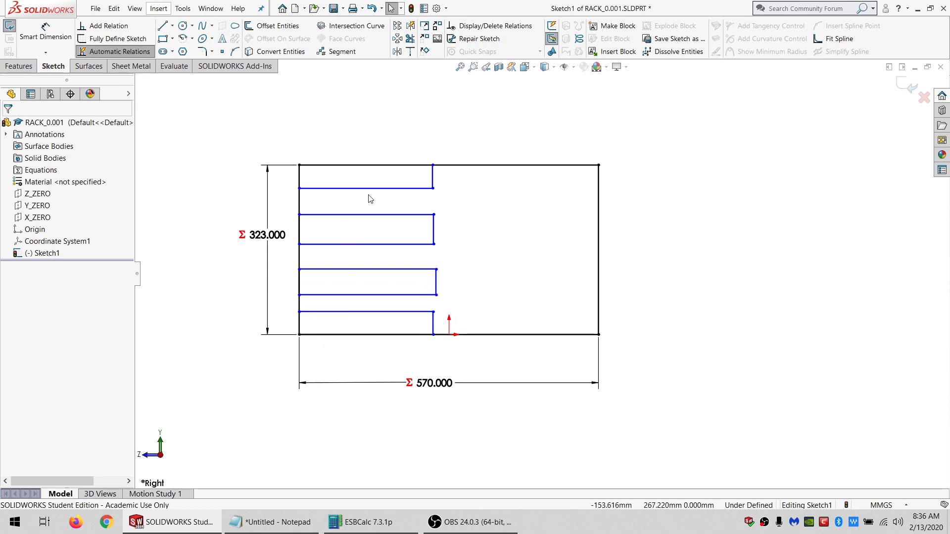
Make the right-hand vertical lines of the four inner rectangles collinear and equal in length.
left_click(436, 324)
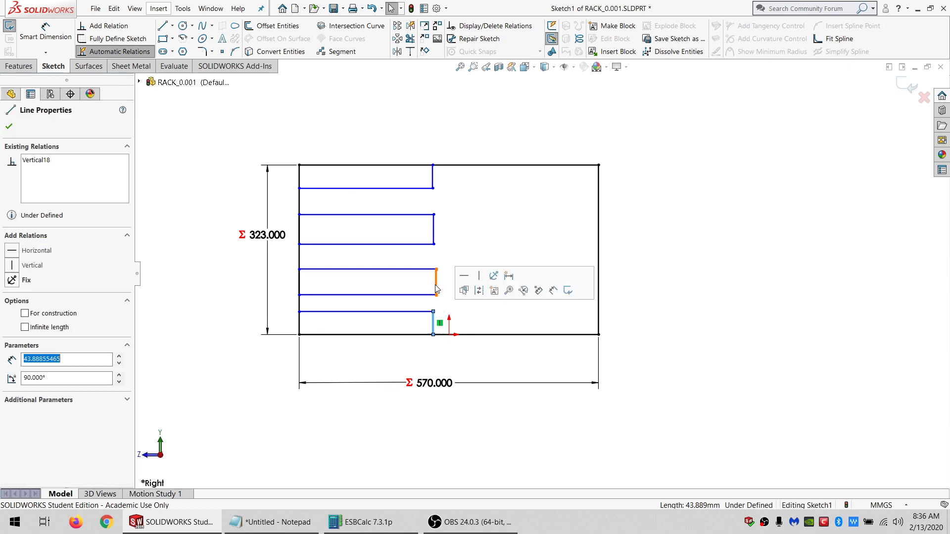
left_click(437, 284, "ctrl")
left_click(434, 235, "ctrl")
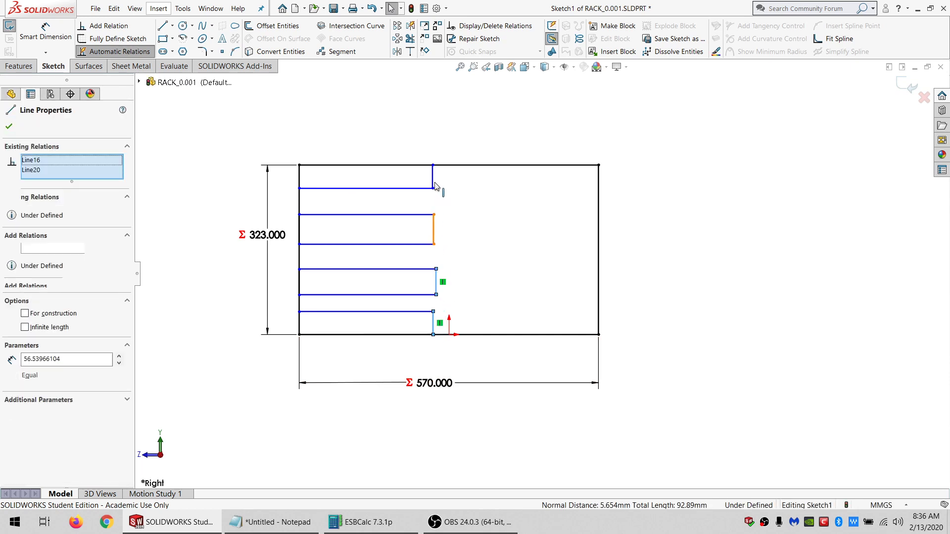
left_click(433, 177, "ctrl")
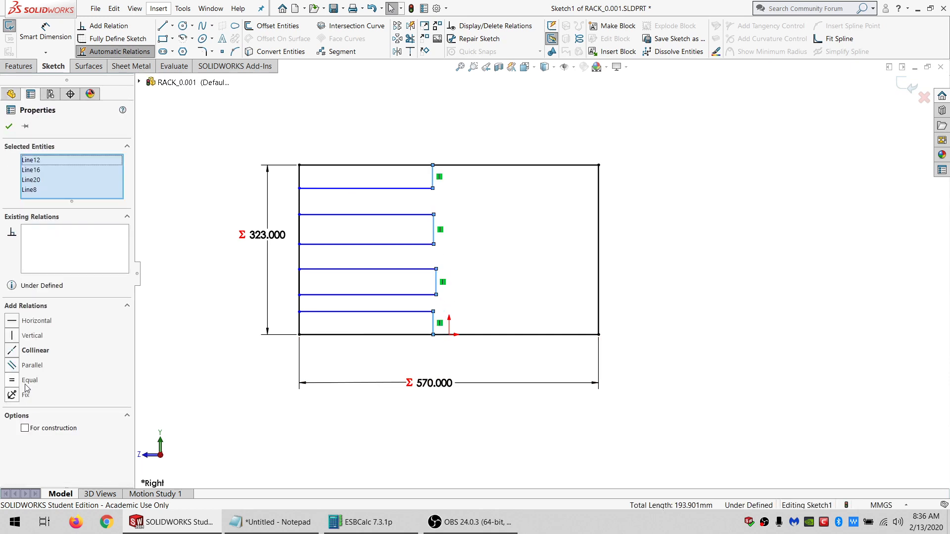
left_click(12, 350)
key("Escape")
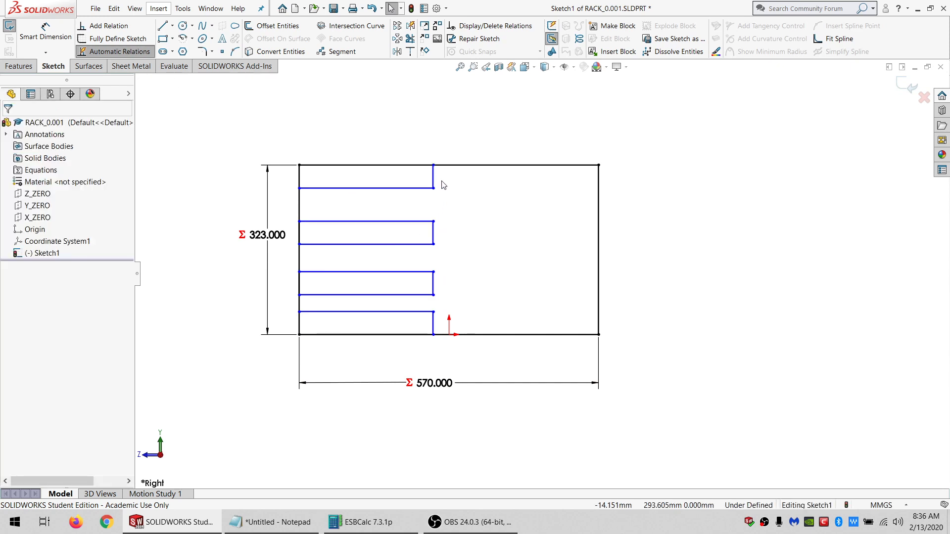
Delete the vertical relations from the right-hand lines of the upper three inner rectangles.
left_click(434, 177)
left_click(43, 161)
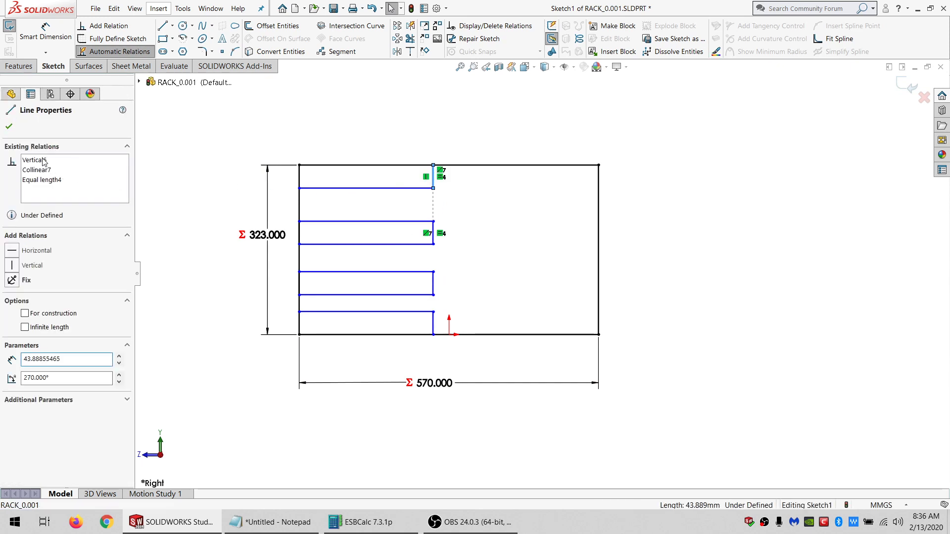
key("Delete")
left_click(434, 237)
left_click(44, 160)
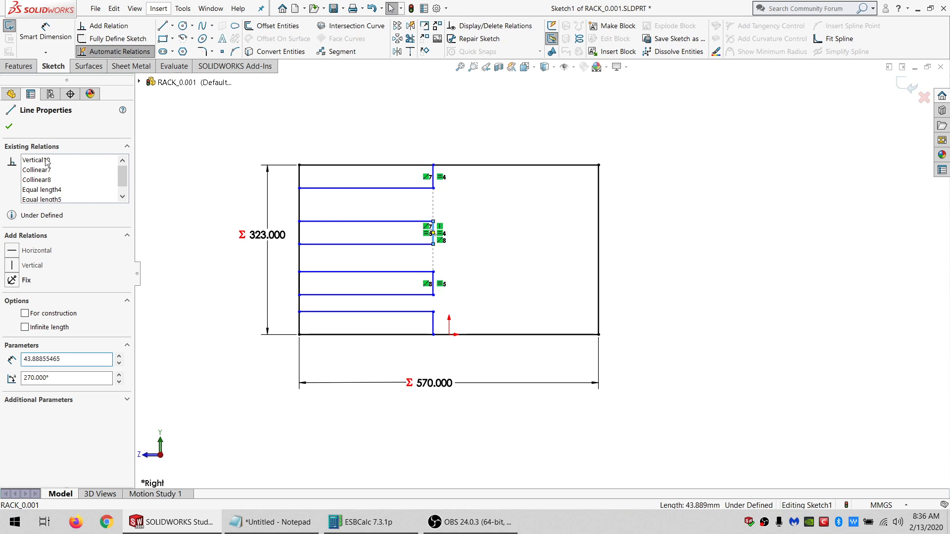
key("Delete")
left_click(434, 285)
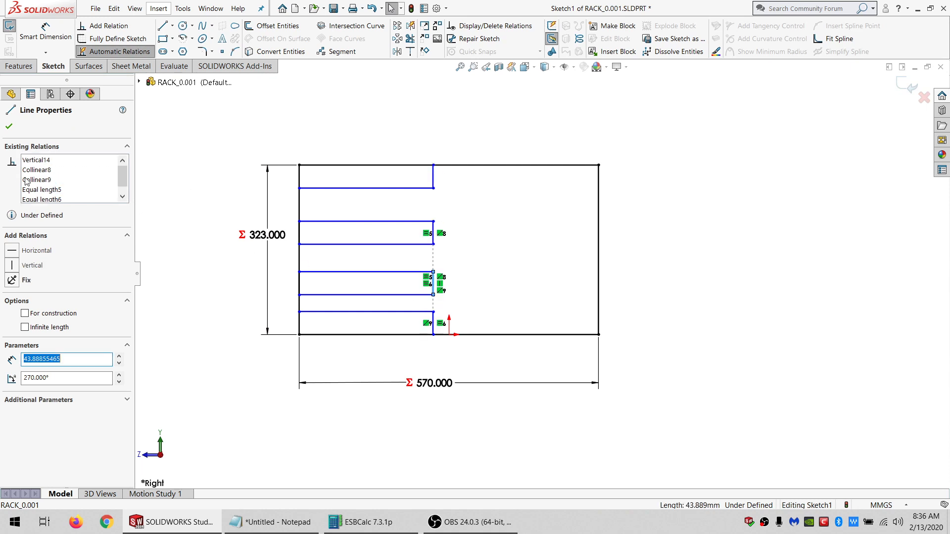
left_click(49, 163)
key("Delete")
key("Escape")
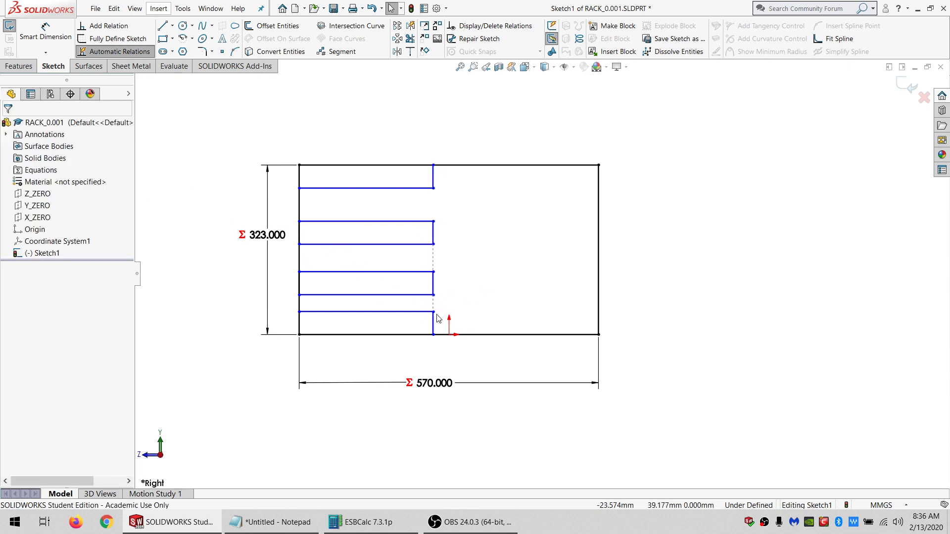
Constrain the lowest inner rectangle's lower right corner to the midpoint of the envelope's bottom line.
left_click(434, 312)
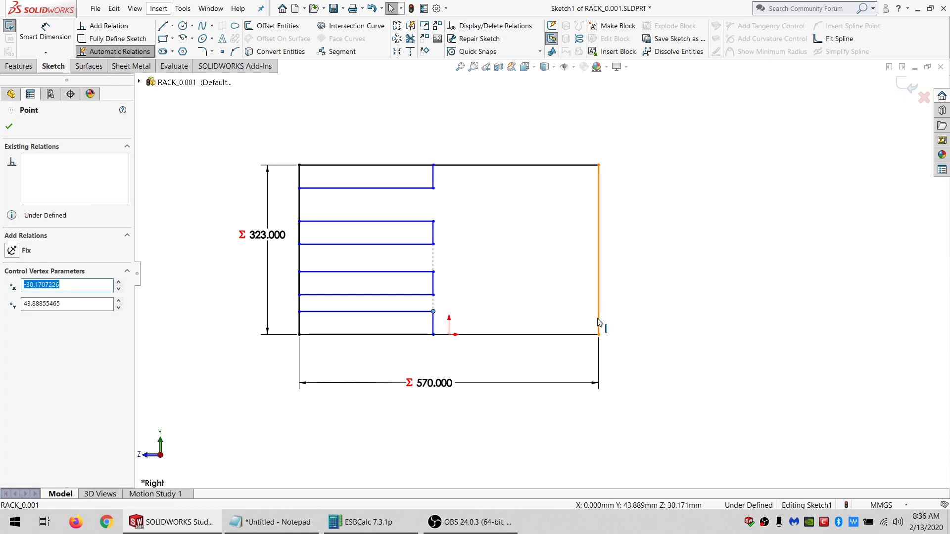
left_click(470, 335)
left_click(434, 336, "ctrl")
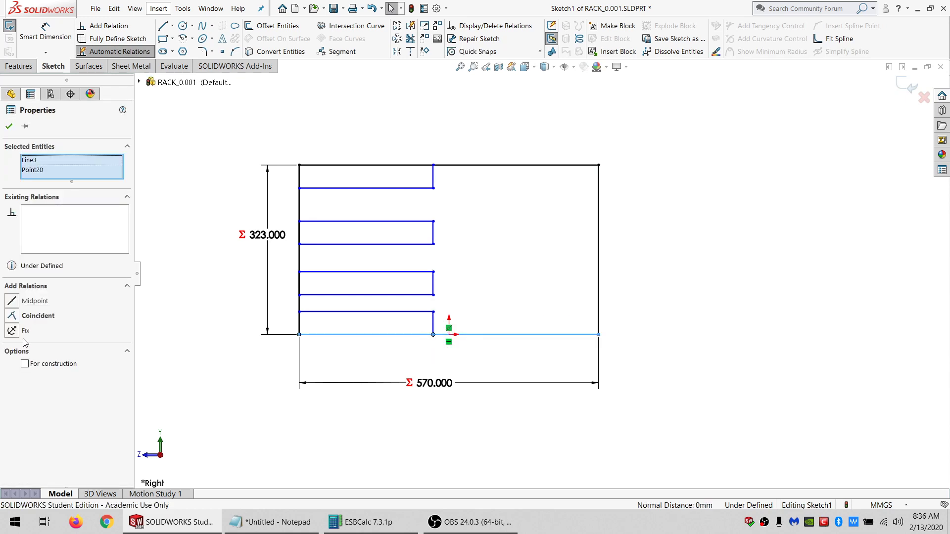
left_click(32, 317)
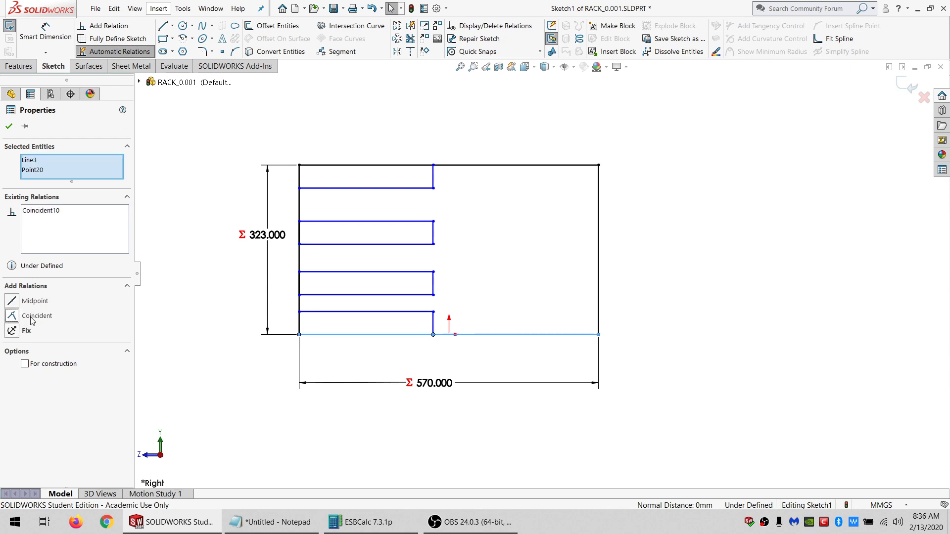
key("ctrl+z")
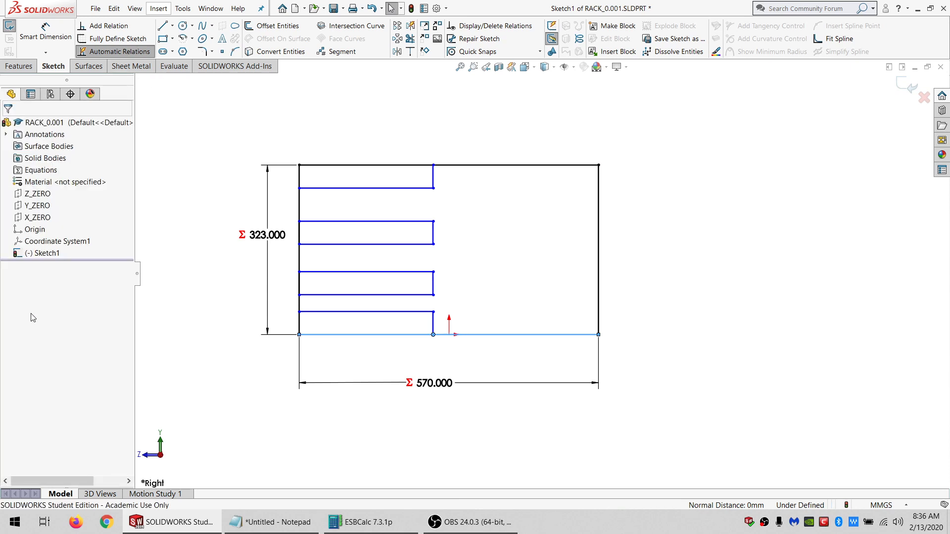
left_click(32, 303)
left_click(459, 373)
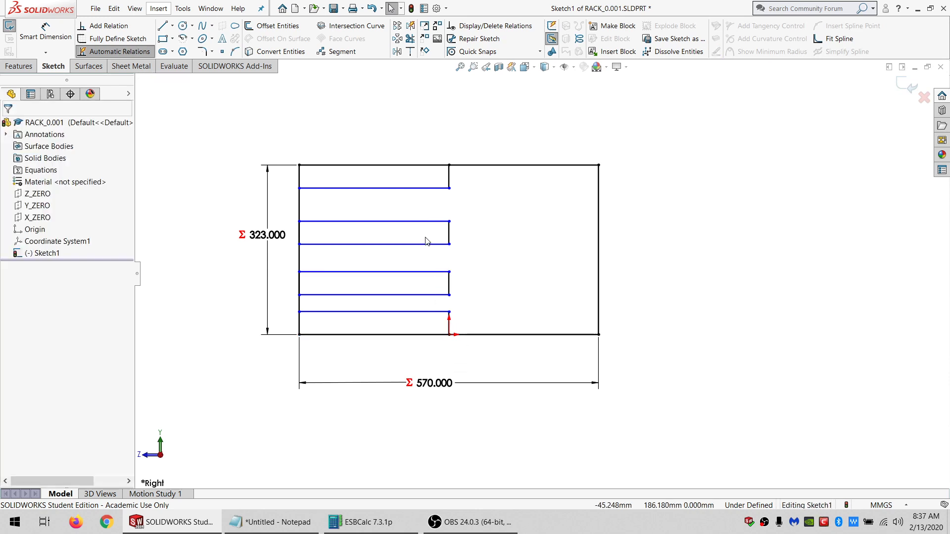
Move the third inner rectangle up until its upper edge sits about 137 mm above the origin.
scroll(426, 241, "down", 1)
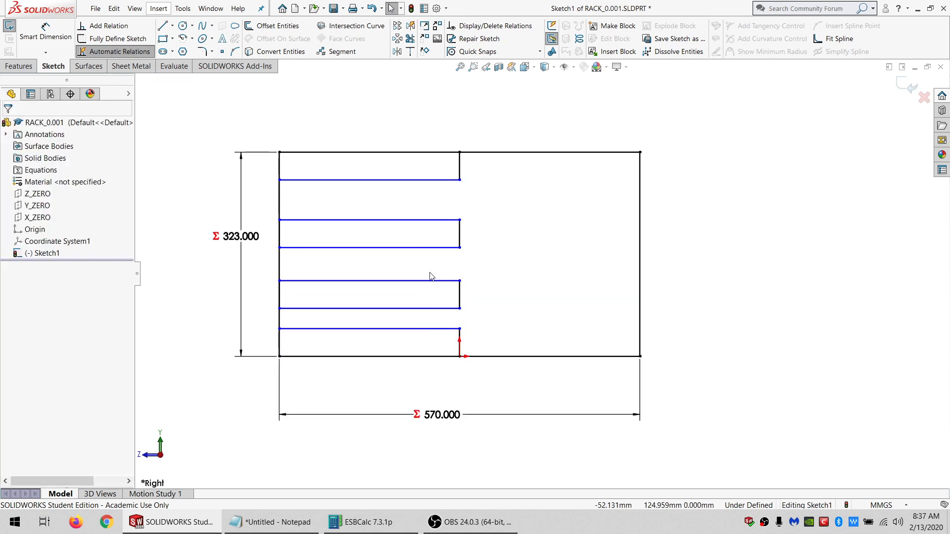
left_click_drag(466, 293, 467, 277)
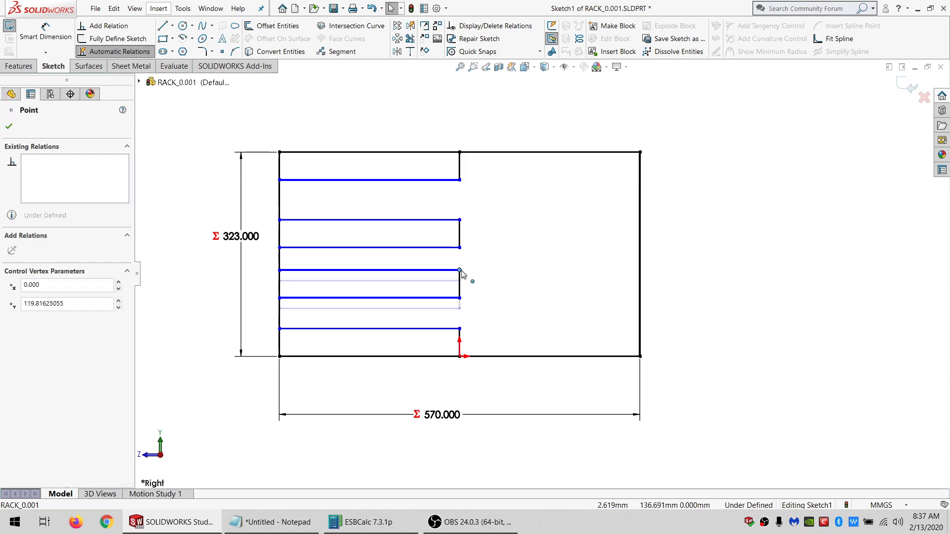
left_click(519, 282)
Try to sketch thin rectangles, the first about 15 mm tall, directly beneath the inner rectangles and extending past their right ends.
left_click(138, 53)
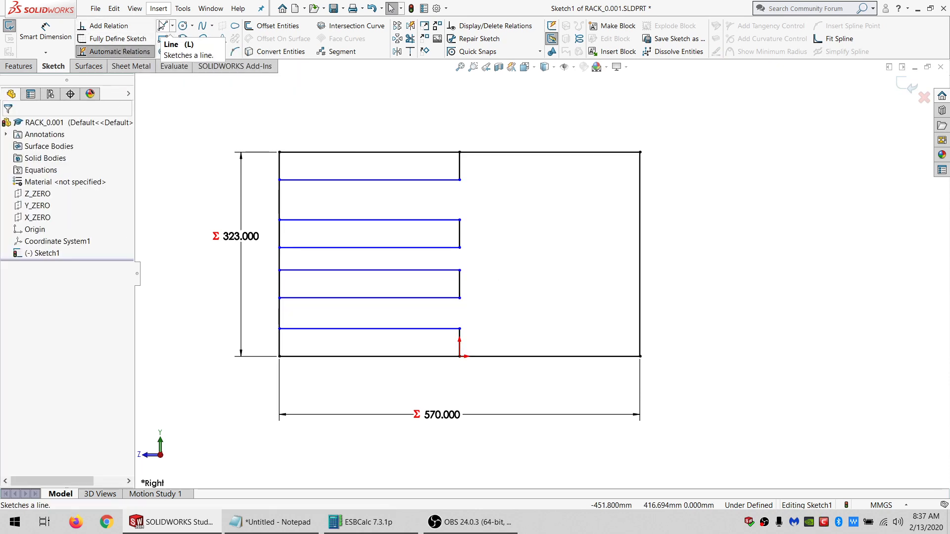
left_click(162, 40)
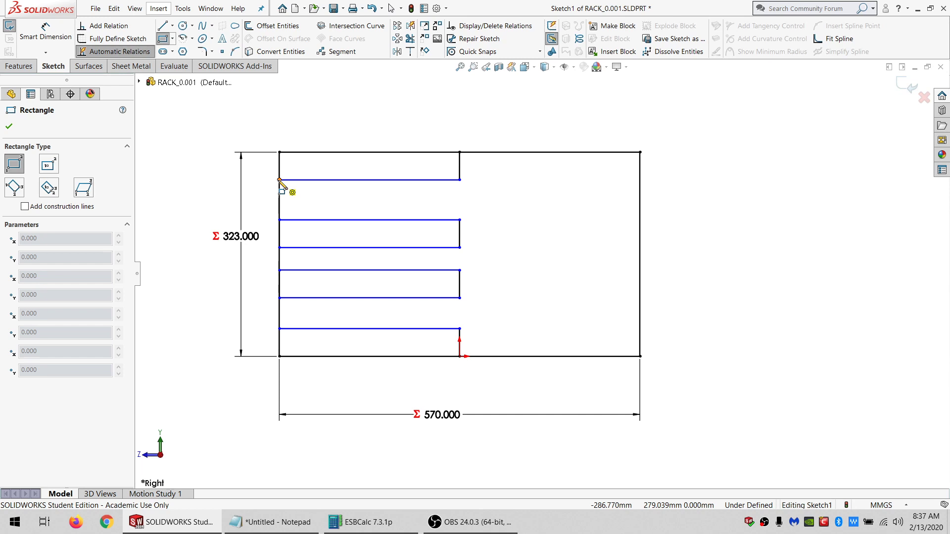
left_click(279, 180)
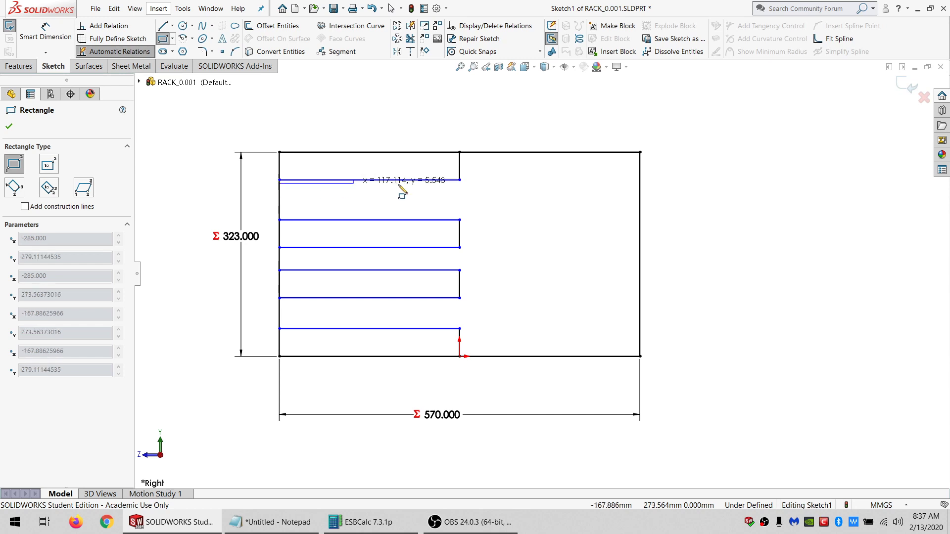
left_click(524, 189)
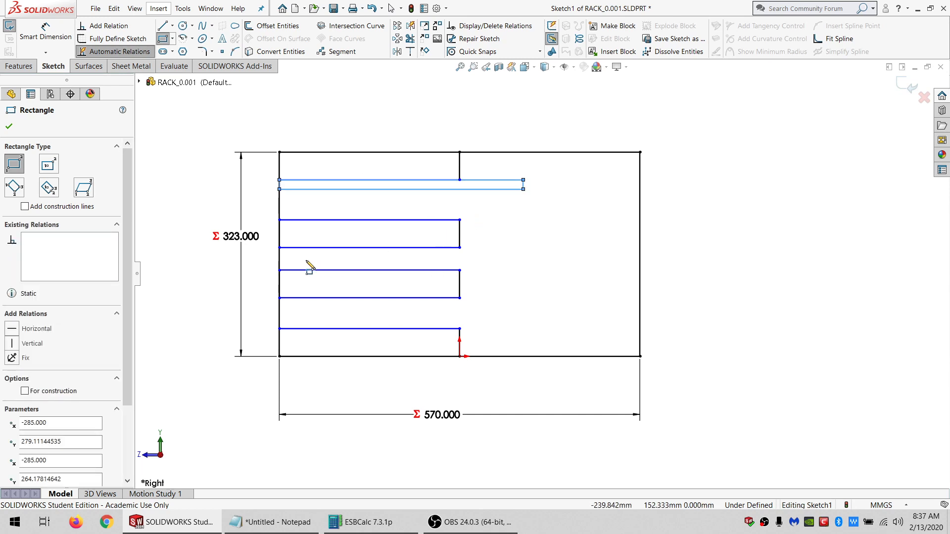
left_click(280, 247)
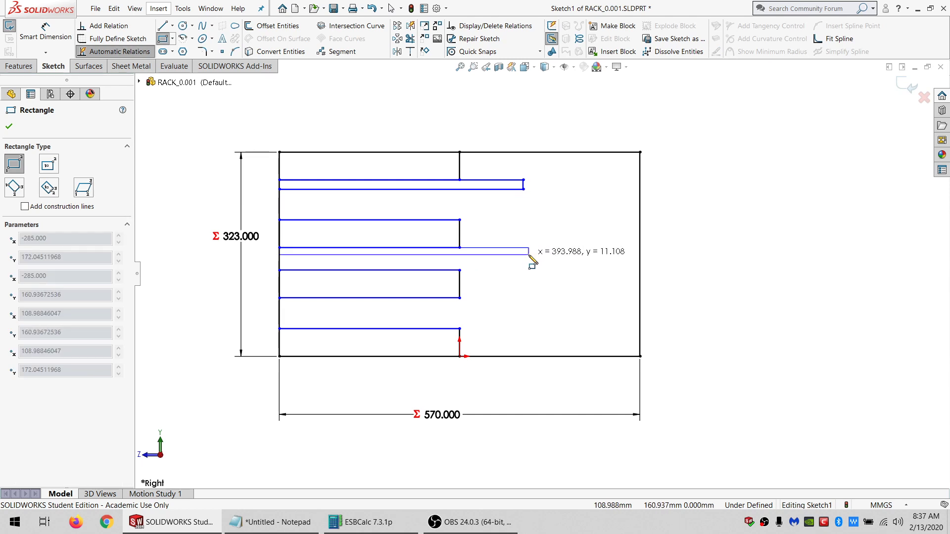
key("Escape")
key("ctrl+z")
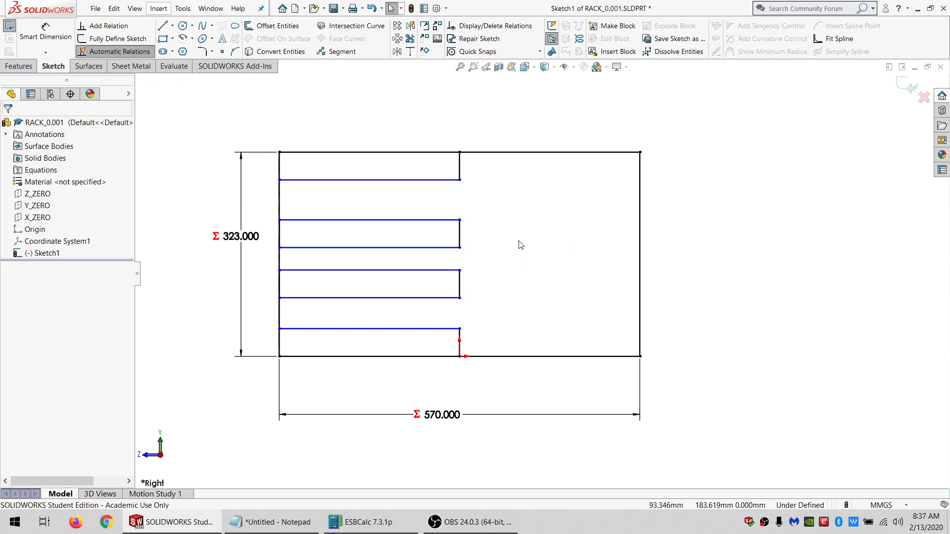
Draw three vertical construction lines bridging the gaps between the right-hand corners of the four inner rectangles.
left_click(162, 25)
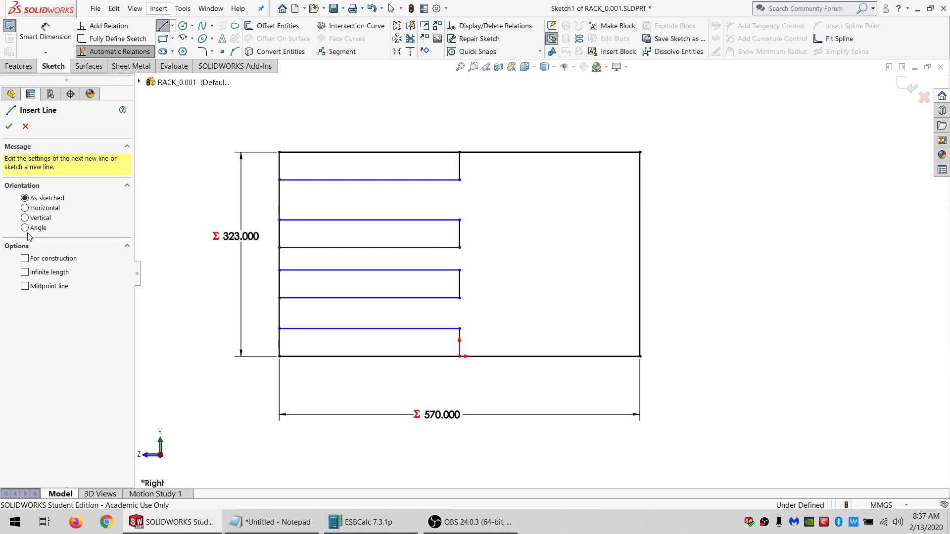
left_click(460, 180)
left_click(460, 220)
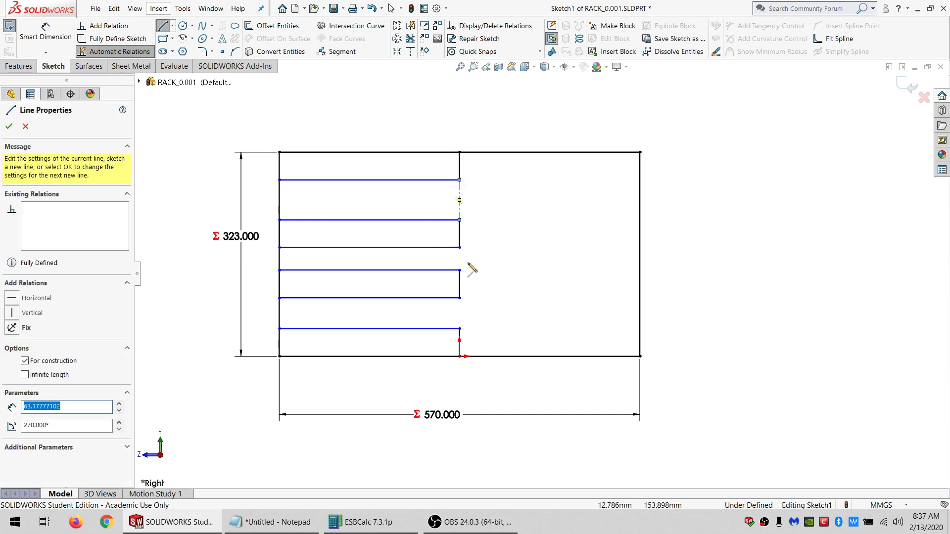
left_click(460, 247)
left_click(459, 270)
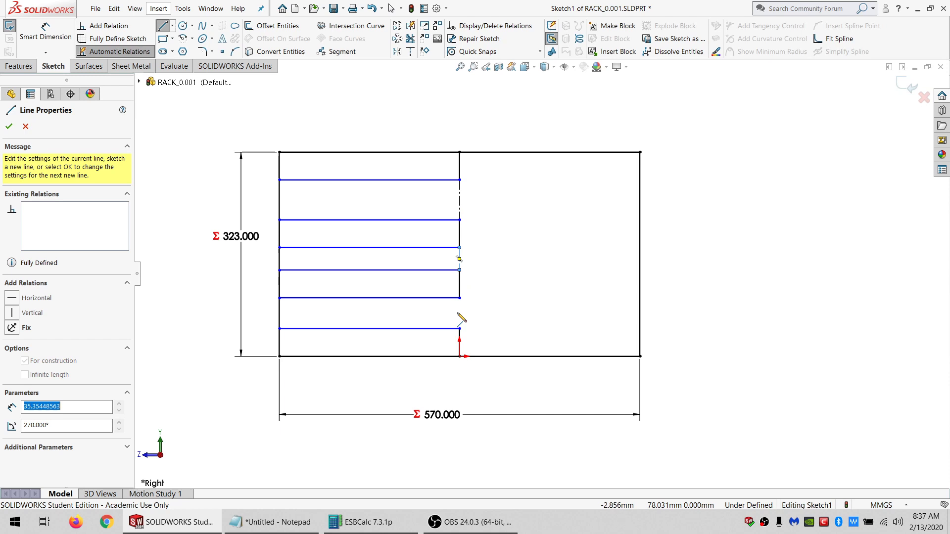
left_click(459, 298)
left_click(460, 329)
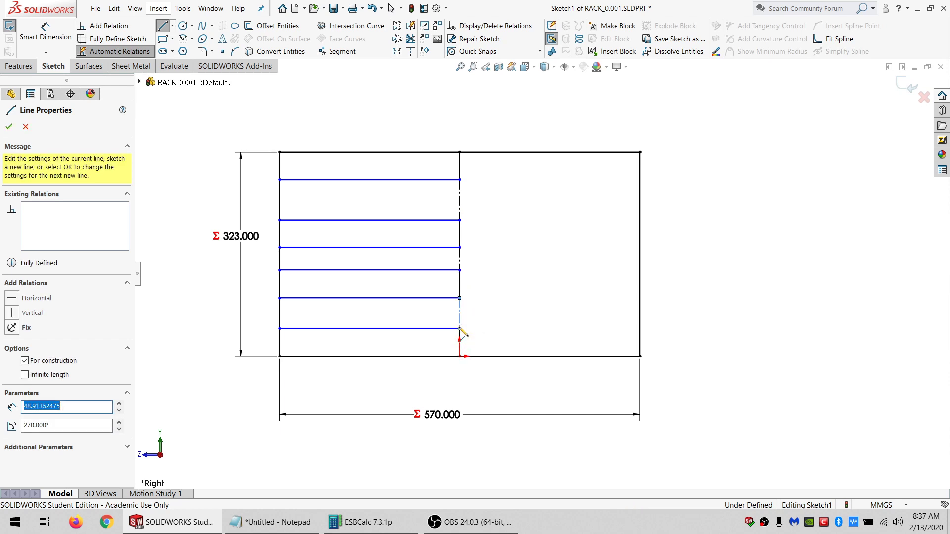
key("Escape")
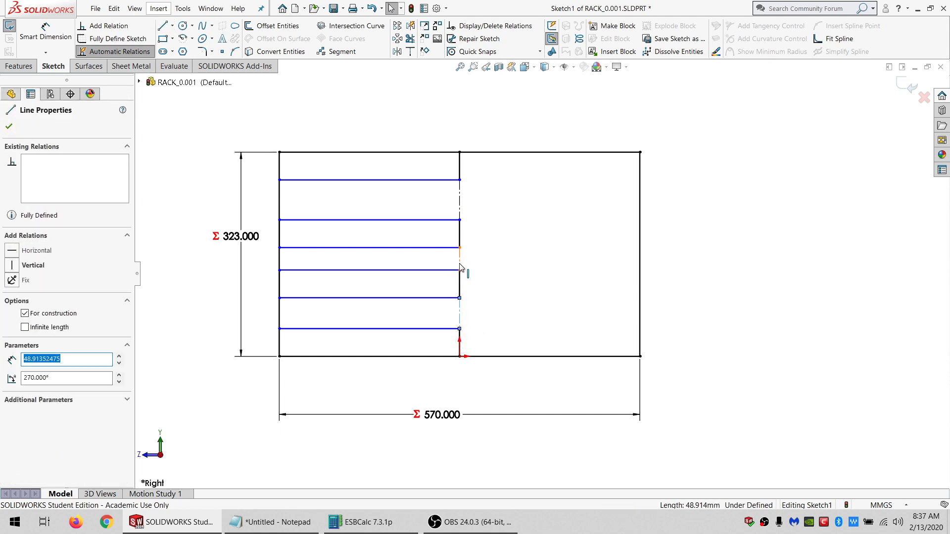
Add an Equal relation between the three vertical construction lines that bridge the gaps between the inner rectangles.
left_click(460, 259, "ctrl")
left_click(460, 209, "ctrl")
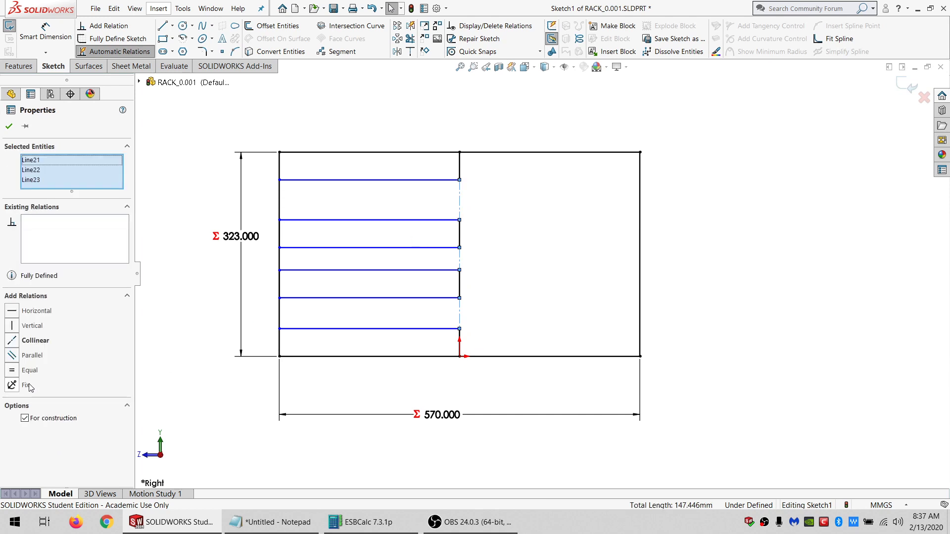
left_click(26, 372)
left_click(167, 253)
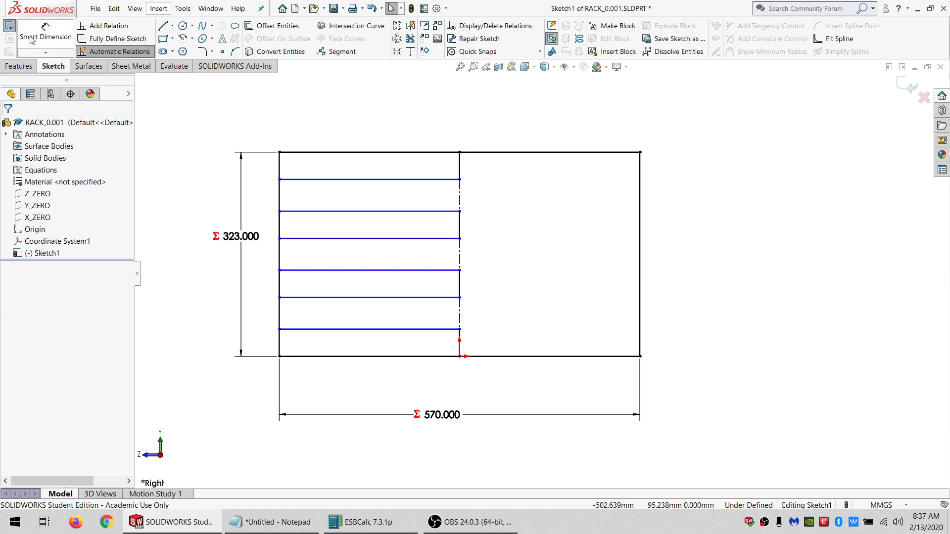
Dimension the gap between the two uppermost inner rectangles and set it with the equation =4.4 + 30.
left_click(45, 34)
left_click(460, 212)
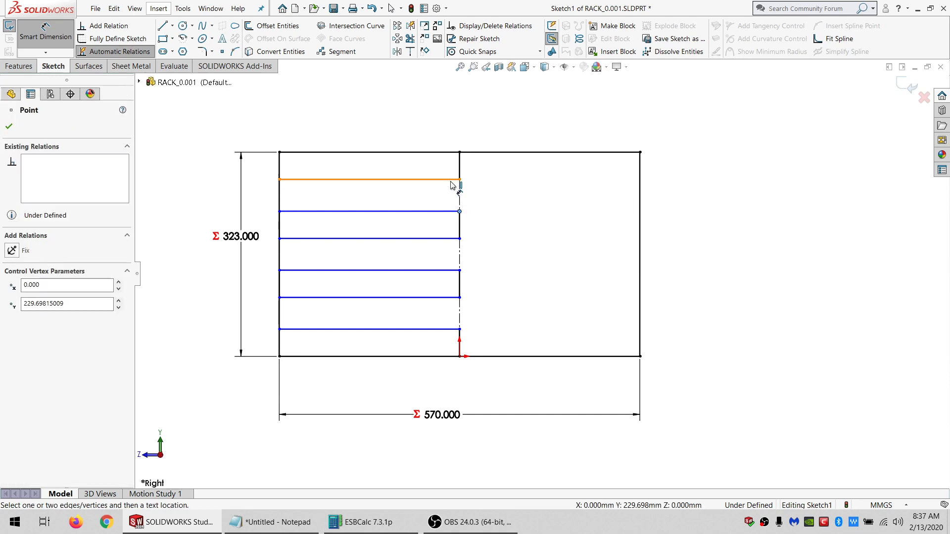
left_click(451, 182)
left_click(693, 196)
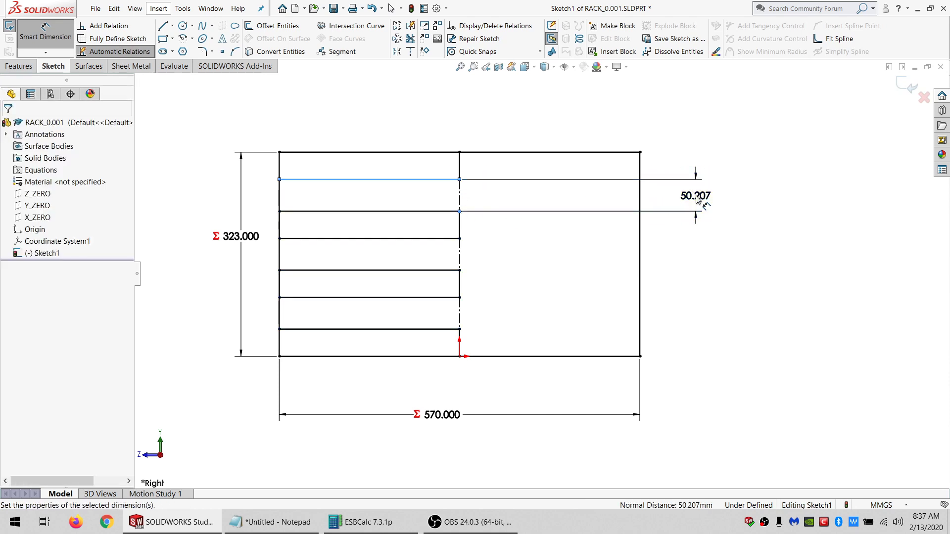
type("=")
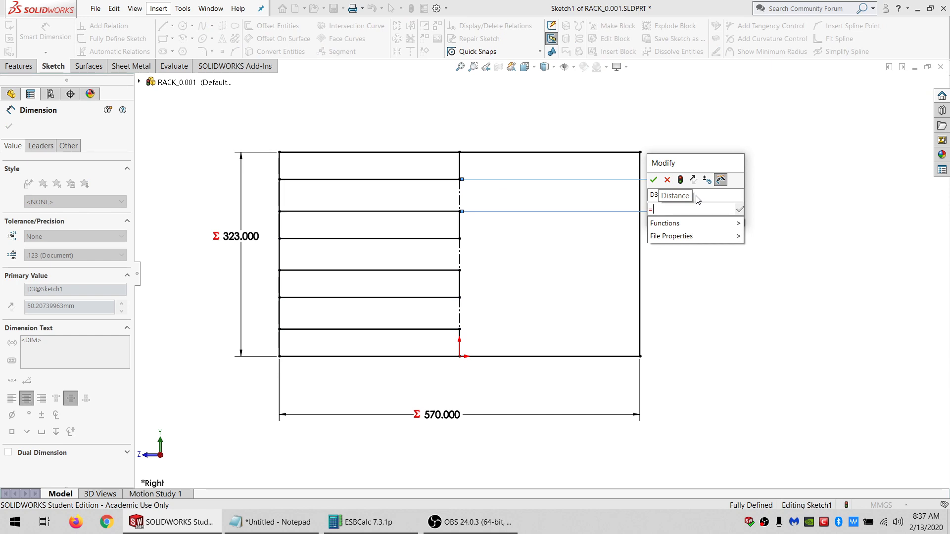
type("4.")
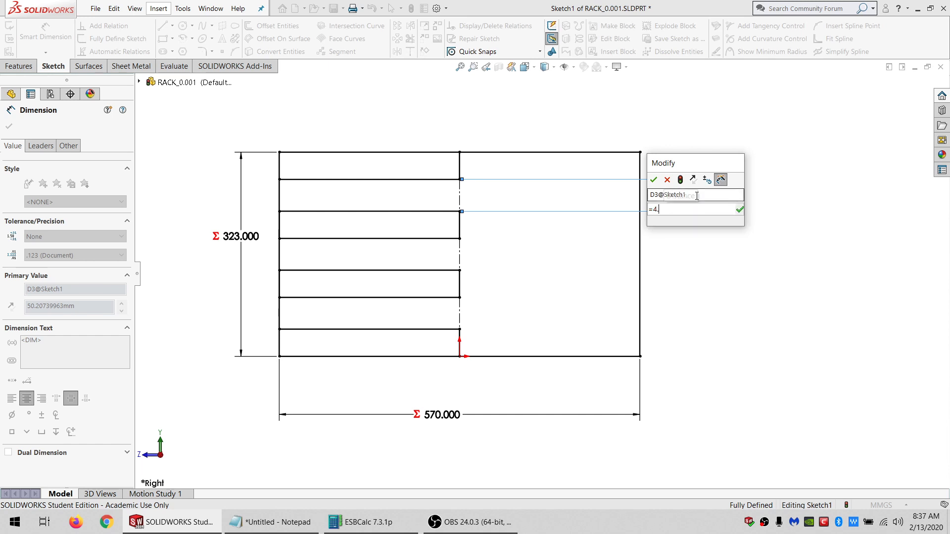
type("4 =")
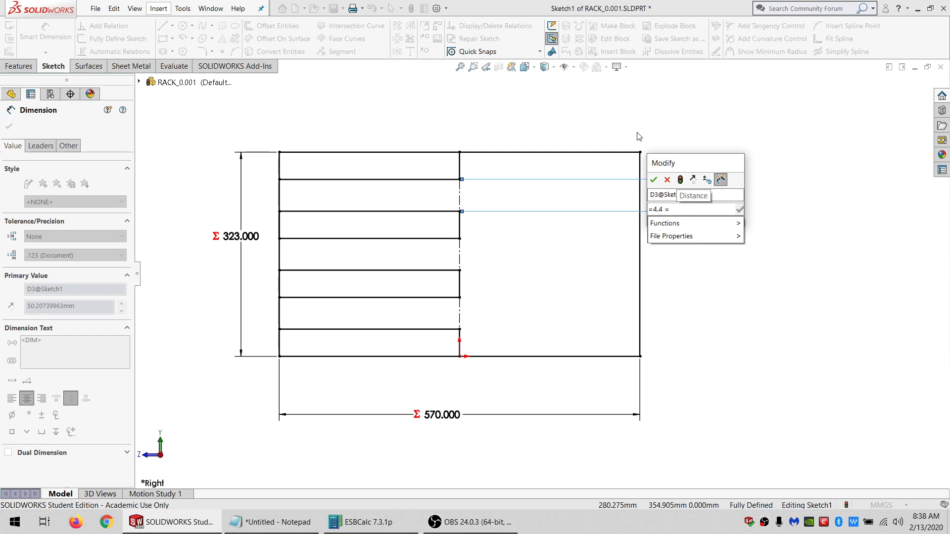
key("BackSpace")
key("BackSpace")
key("BackSpace")
type("+")
type("30")
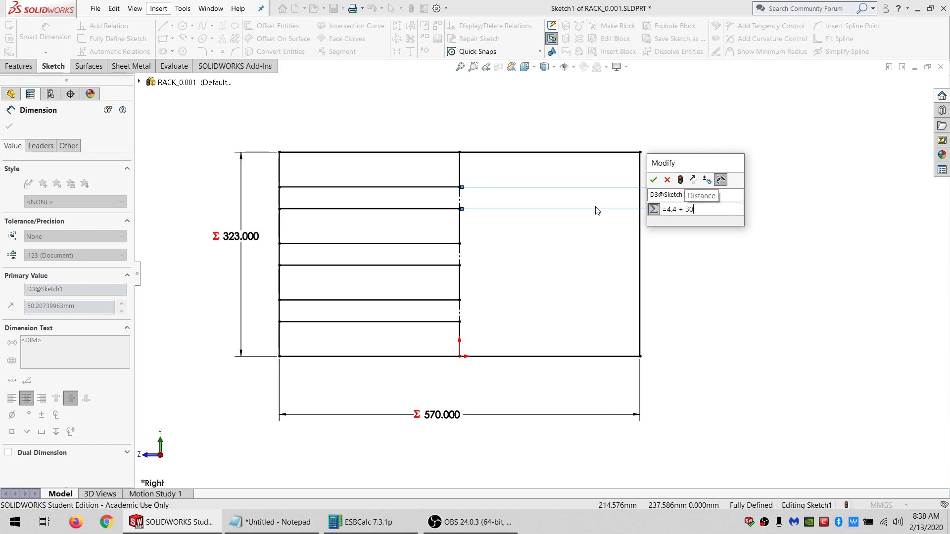
key("Return")
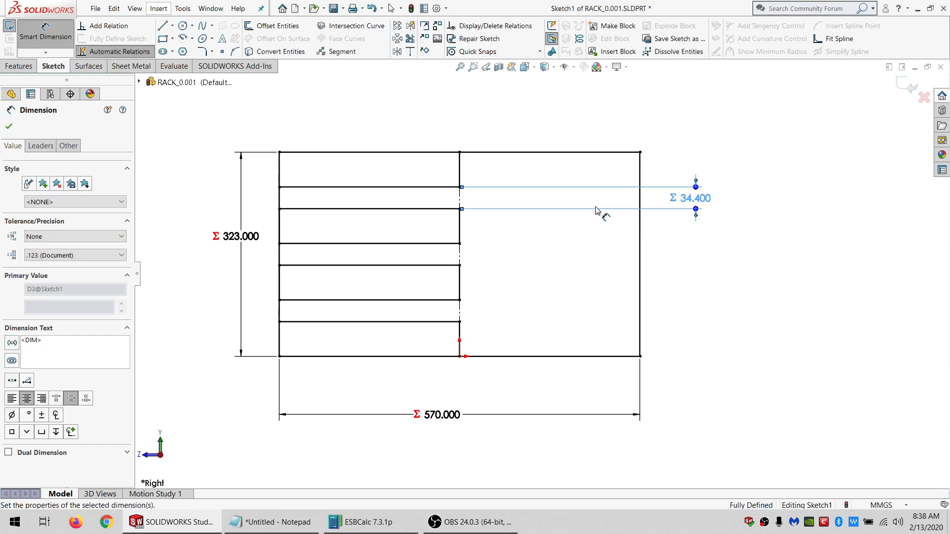
key("Escape")
Convert all lines of the layout sketch to construction geometry.
left_click(460, 284)
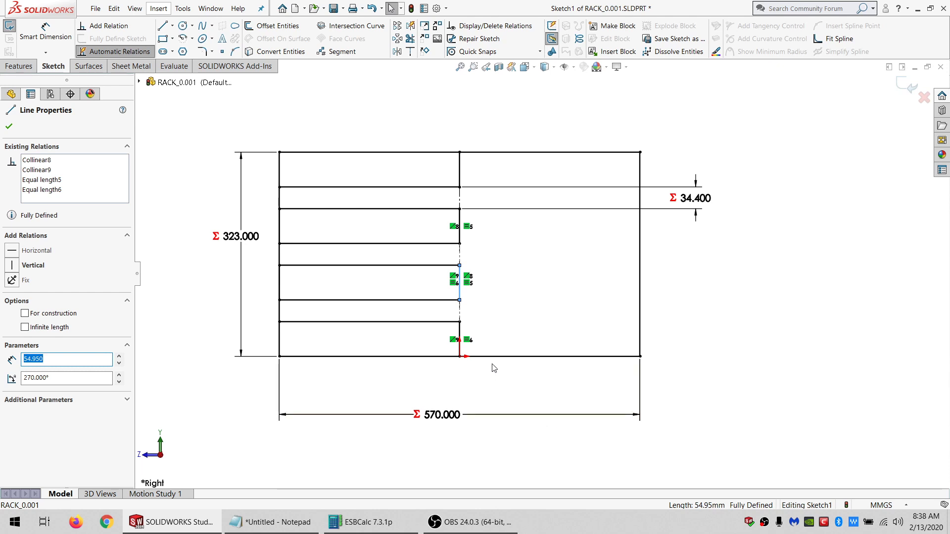
left_click(490, 393)
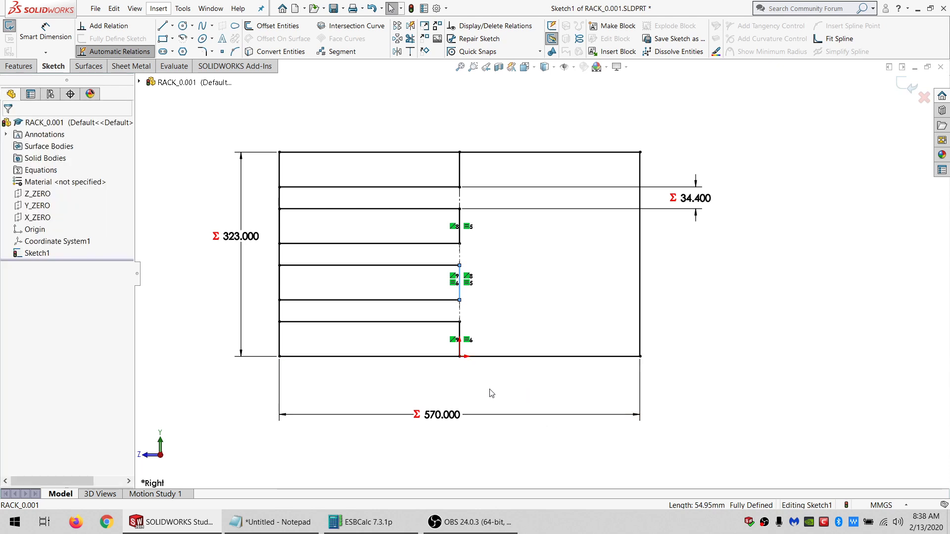
mouse_move(893, 337)
left_mouse_down()
mouse_move(873, 228)
mouse_move(515, 62)
mouse_move(138, 270)
mouse_move(263, 462)
mouse_move(888, 340)
left_mouse_up()
left_click(61, 389)
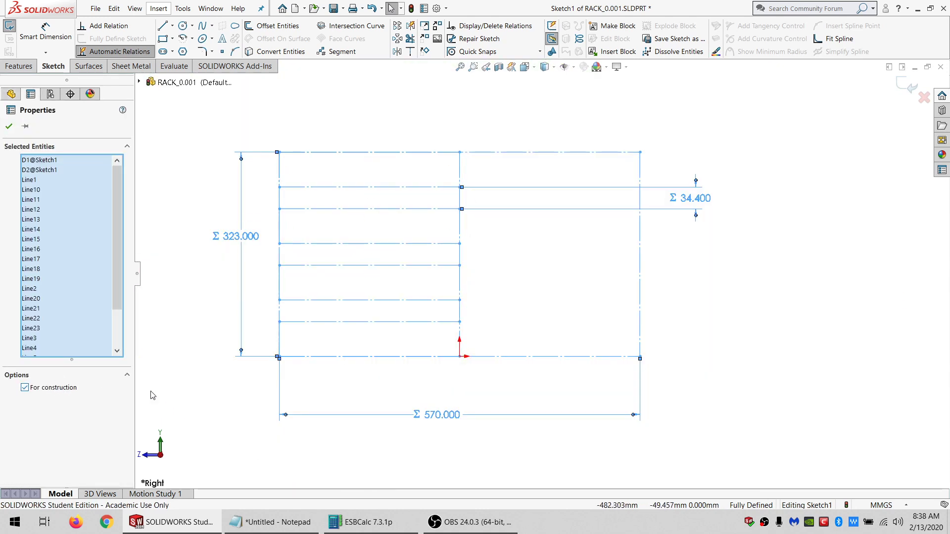
left_click(222, 392)
Draw a solid corner rectangle 570 mm wide and about 293 mm tall from the envelope's lower left corner to its right edge.
left_click(163, 38)
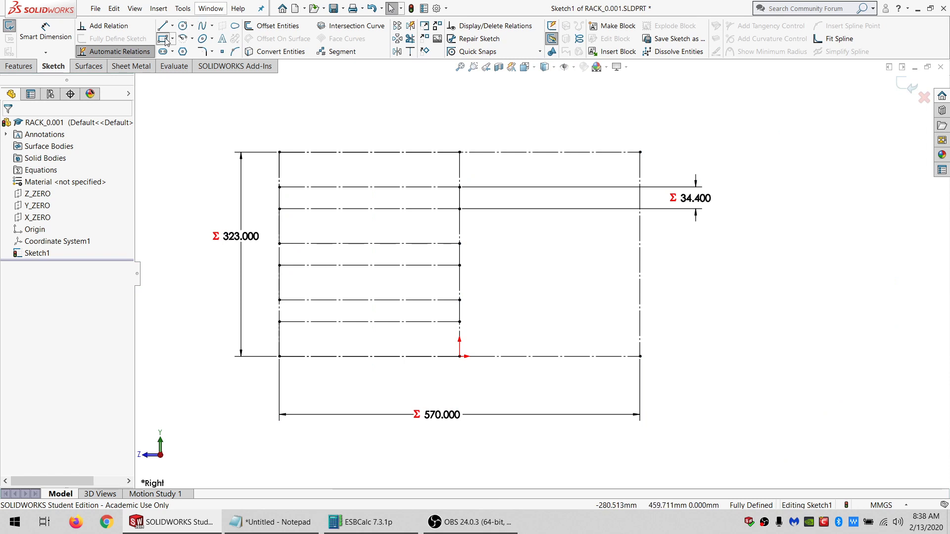
left_click(279, 356)
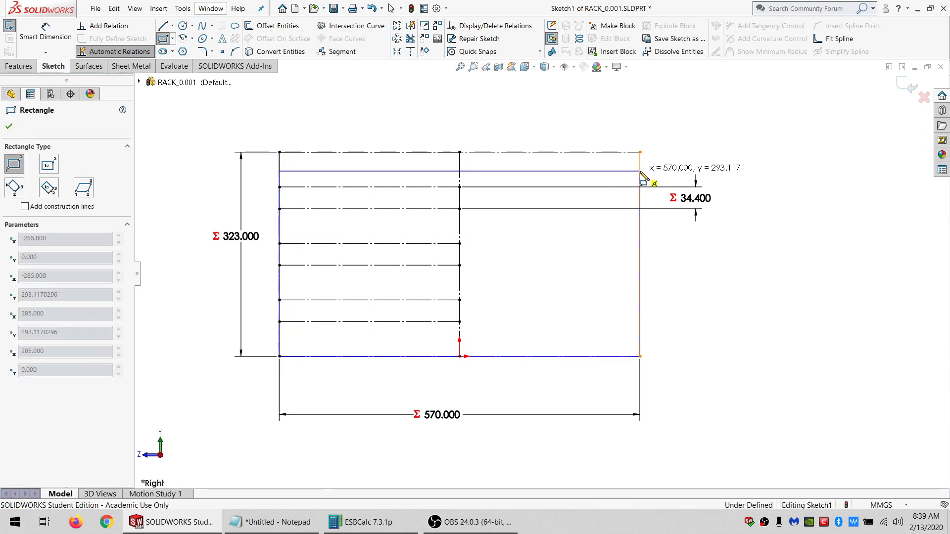
left_click(642, 173)
left_click(46, 32)
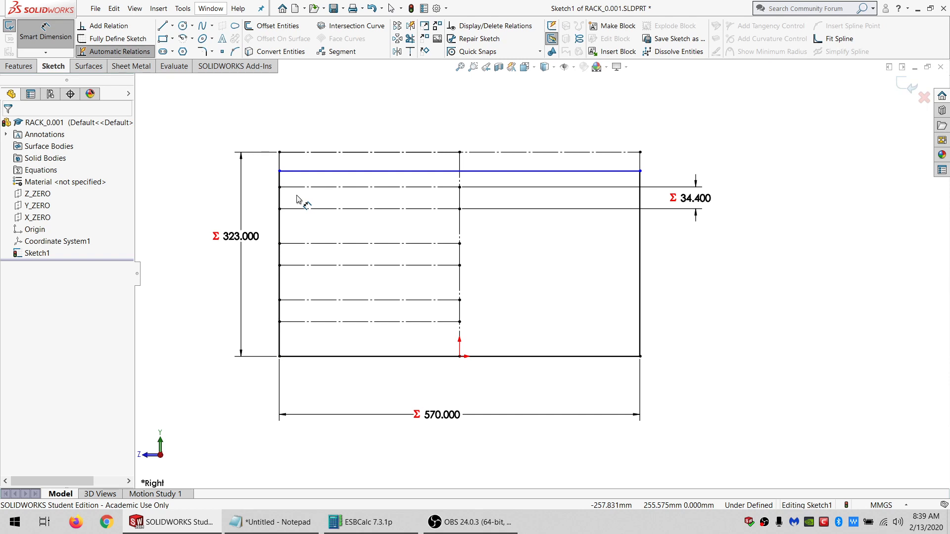
key("Escape")
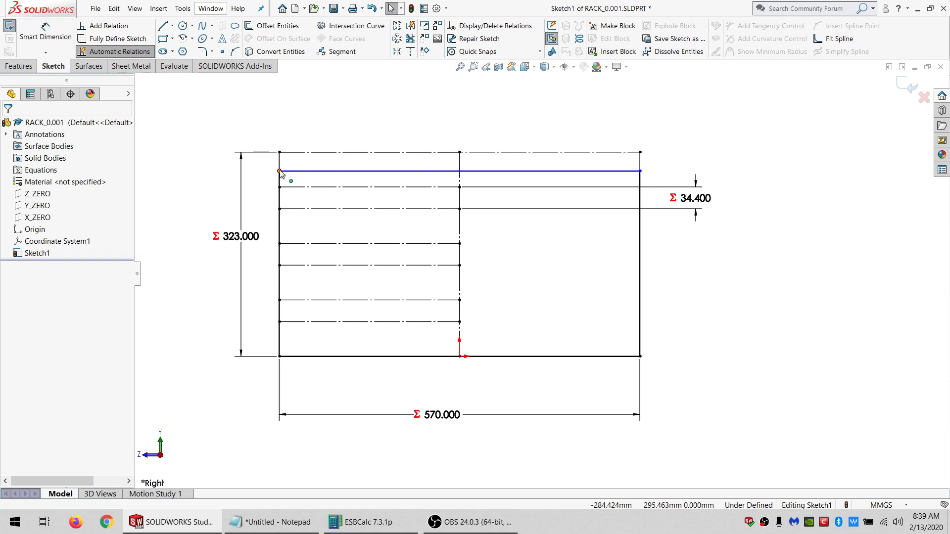
Make the solid rectangle's upper left corner coincident with the lower edge of the uppermost inner rectangle.
left_click(280, 172)
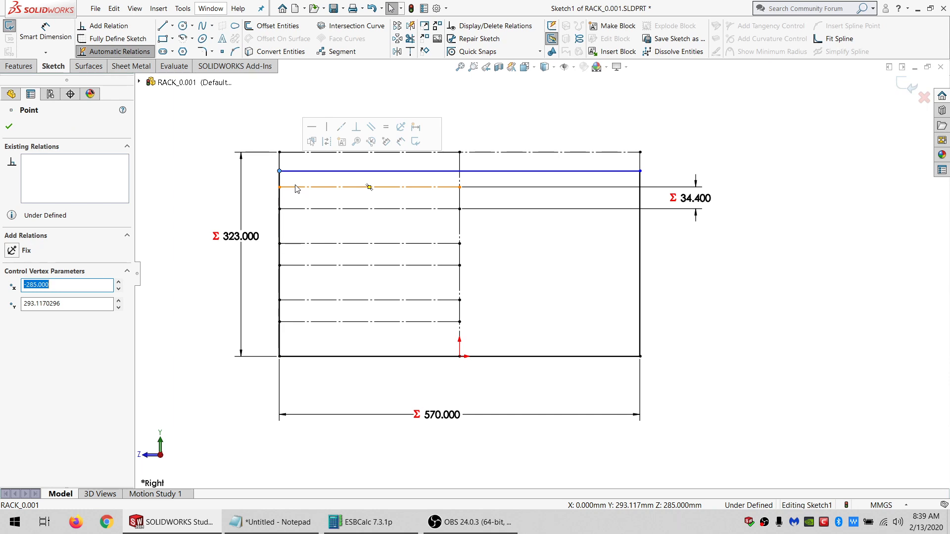
left_click(301, 194, "ctrl")
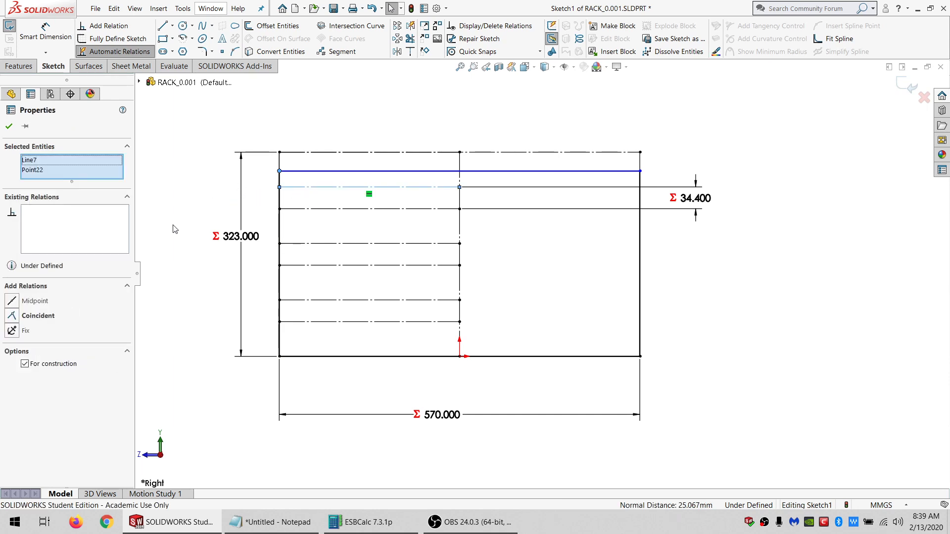
left_click(12, 315)
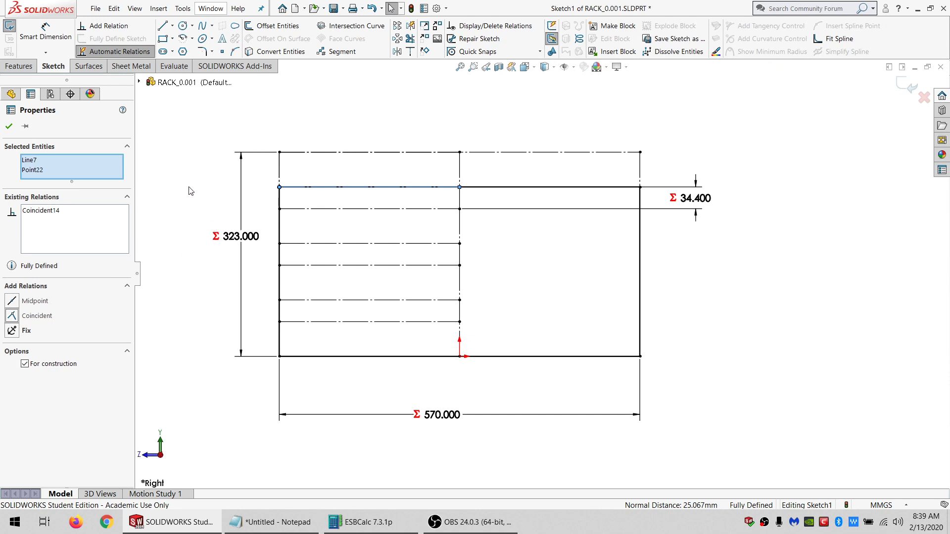
left_click(413, 204)
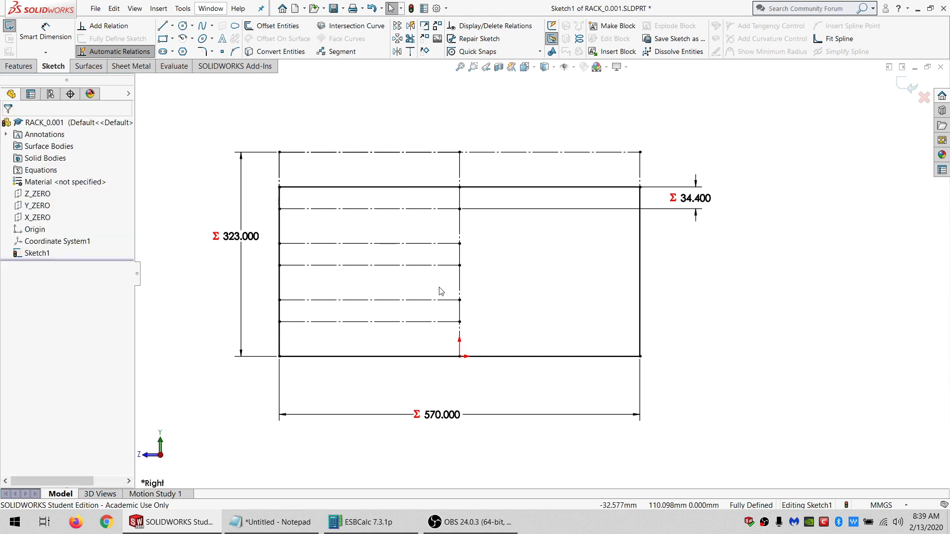
Extrude the solid rectangle as a blind boss with its depth linked to the file property PART01_THK@Default.
left_click(19, 67)
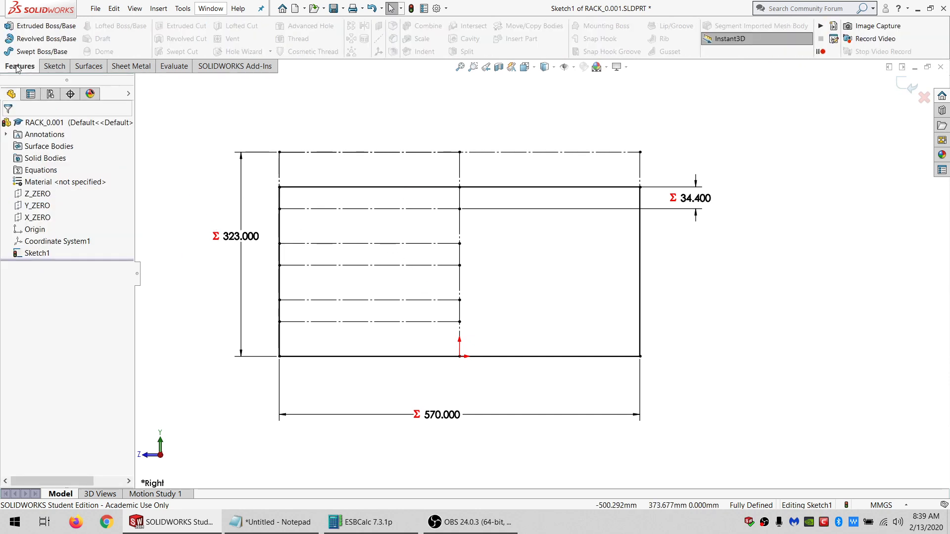
left_click(29, 27)
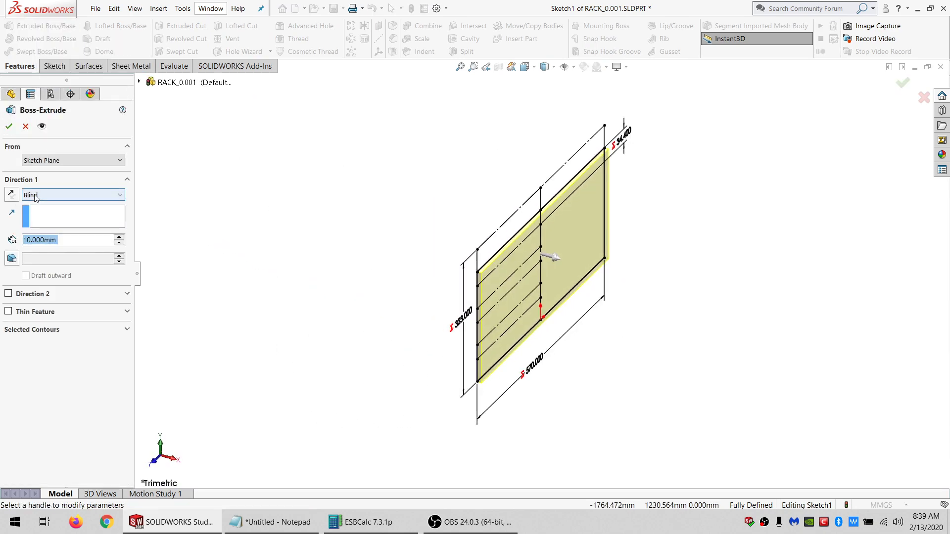
type("=")
mouse_move(70, 267)
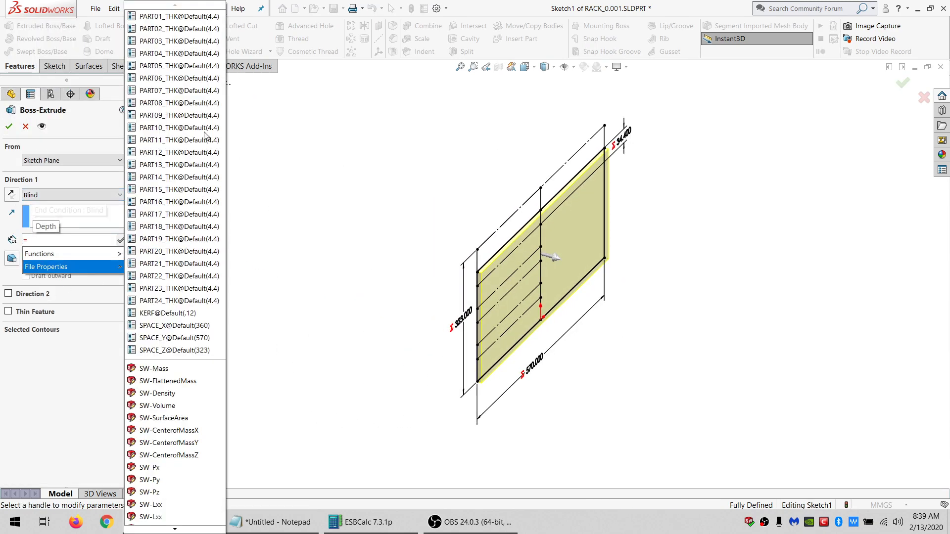
left_click(174, 19)
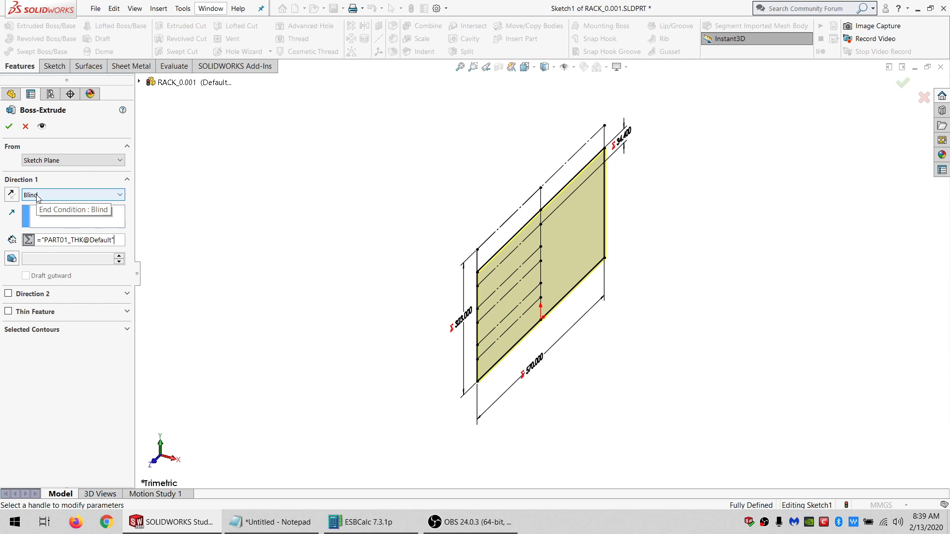
left_click(9, 127)
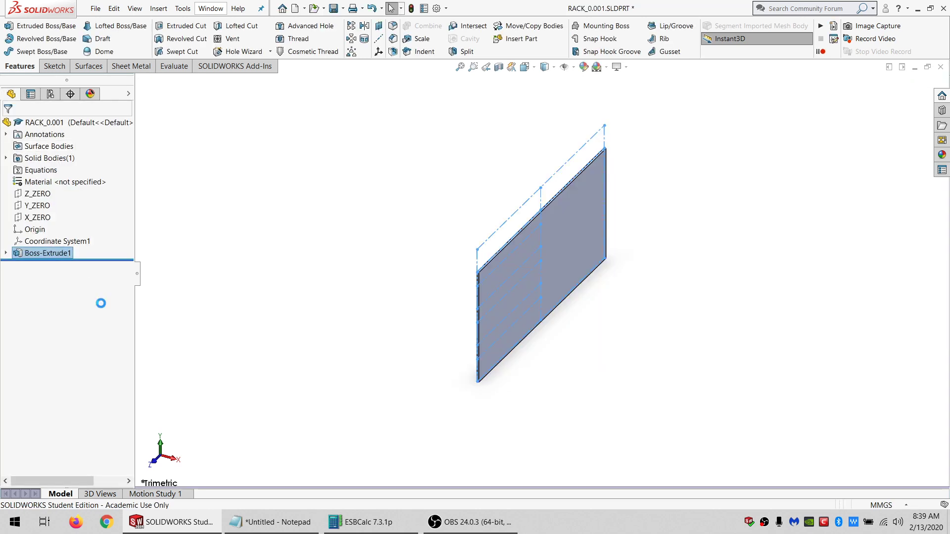
Roll the history back to before the extrusion and sketch a single near-horizontal line above the origin on the Z_ZERO plane.
left_click_drag(109, 259, 108, 248)
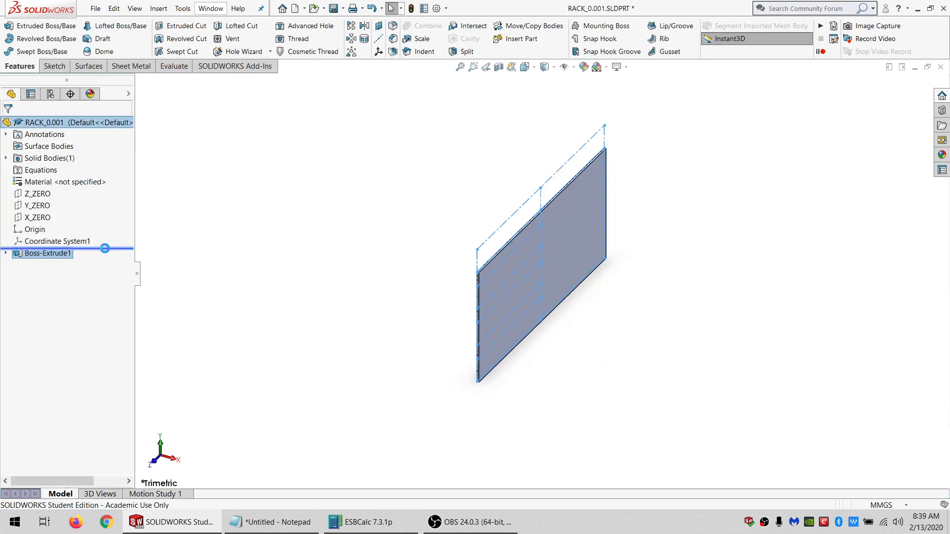
left_click(31, 194)
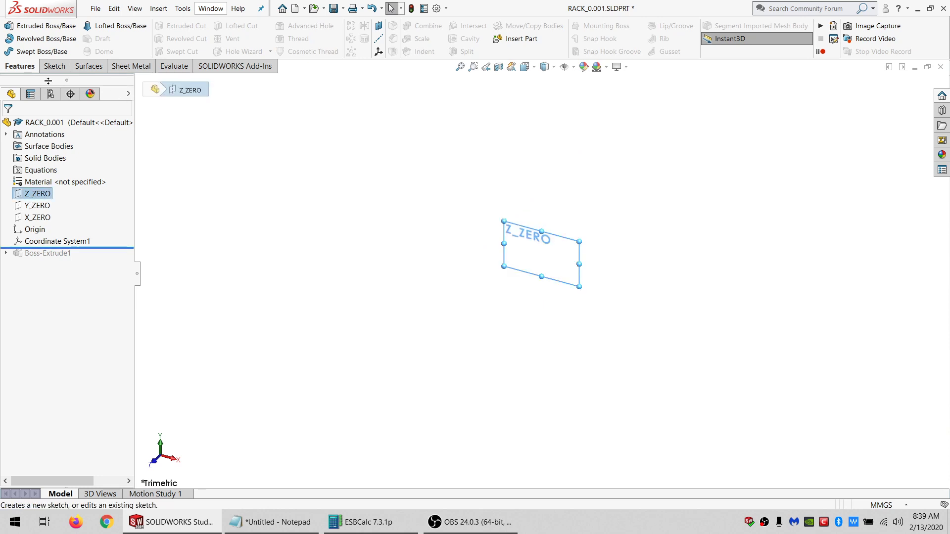
left_click(48, 67)
left_click(10, 25)
left_click(163, 26)
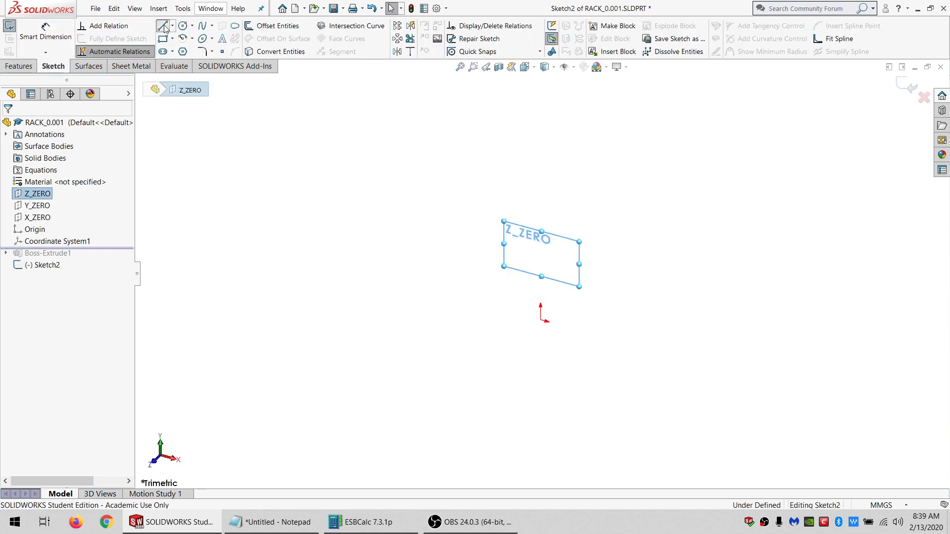
left_click_drag(459, 176, 748, 261)
key("Escape")
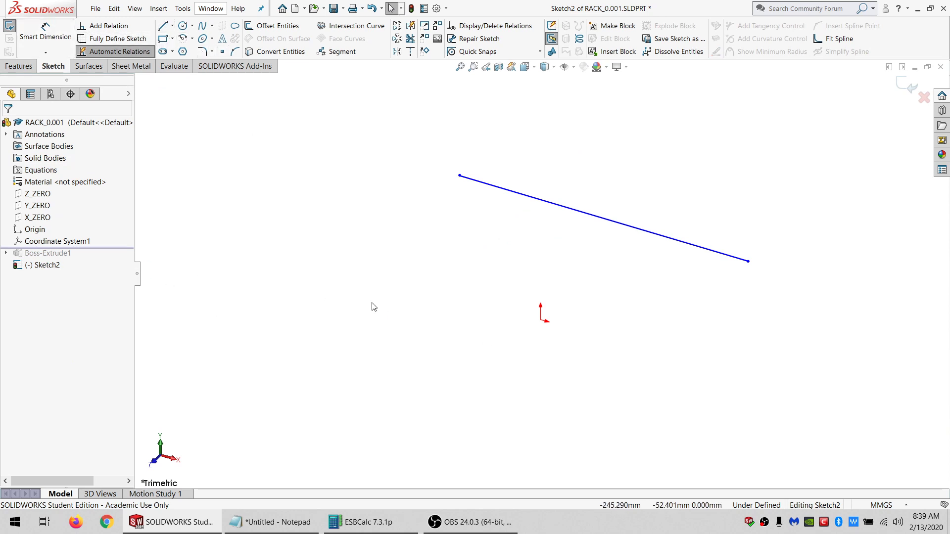
Constrain the new line's midpoint to the origin and make the line horizontal.
left_click(33, 233)
left_click(528, 197, "ctrl")
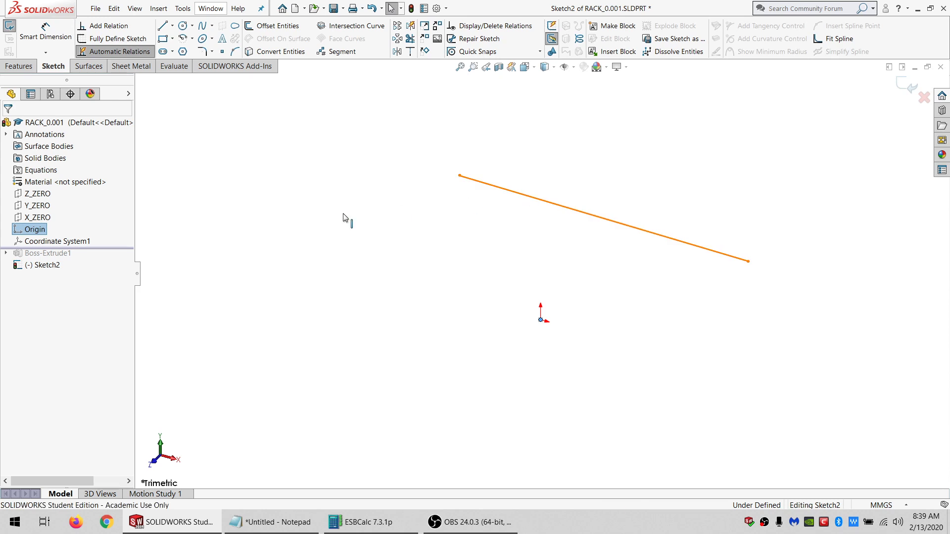
left_click(32, 300)
left_click(484, 275)
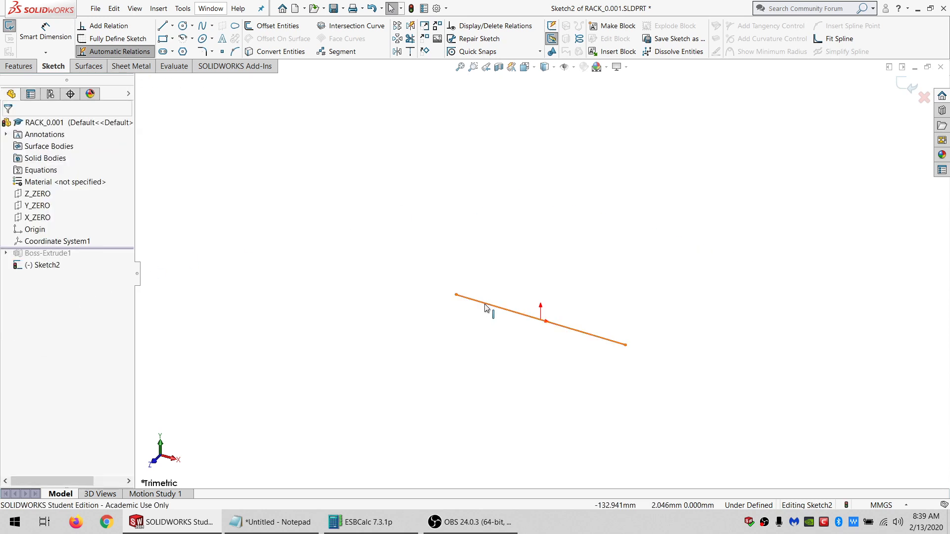
left_click(489, 305)
left_click(29, 247)
left_click(361, 235)
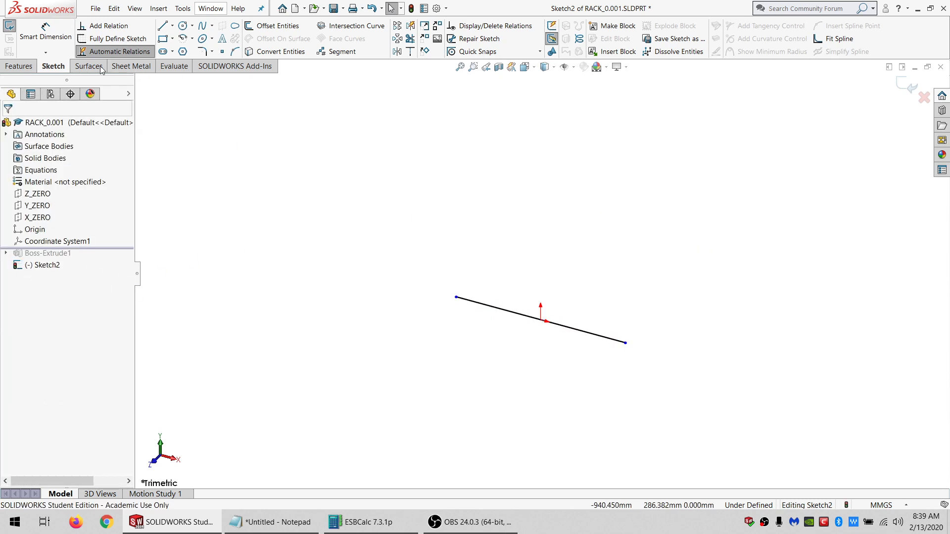
Dimension the line's length as "SPACE_X@Default" - 10 and finish the sketch.
left_click(54, 29)
left_click(515, 313)
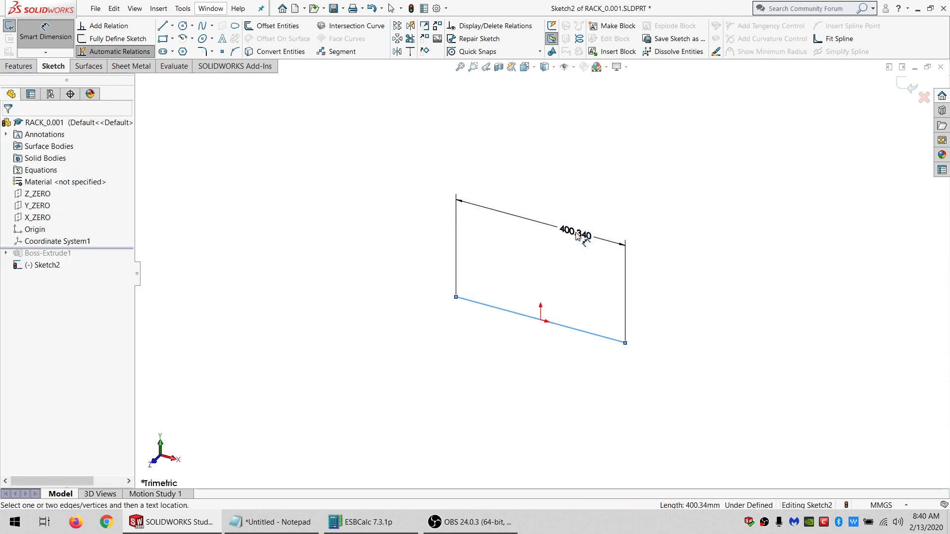
left_click(578, 237)
type("=")
mouse_move(571, 273)
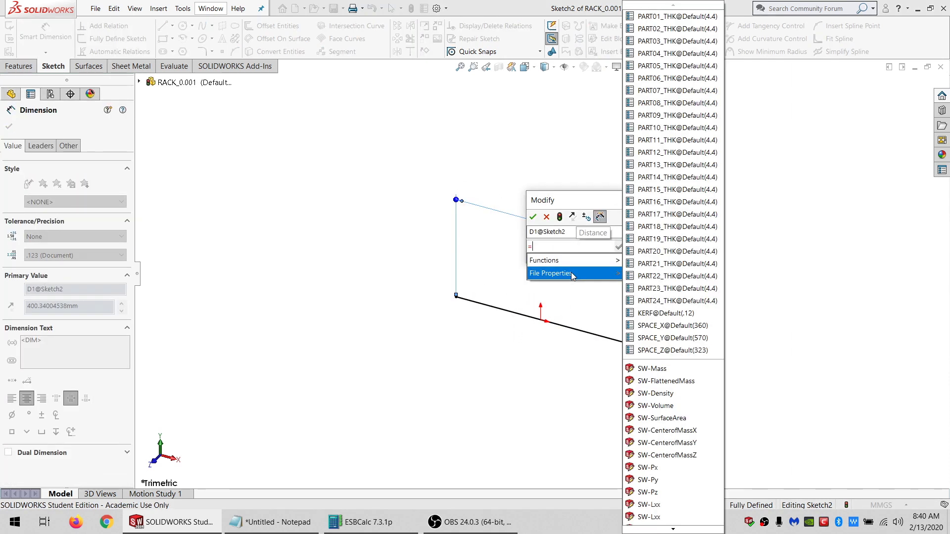
left_click(674, 327)
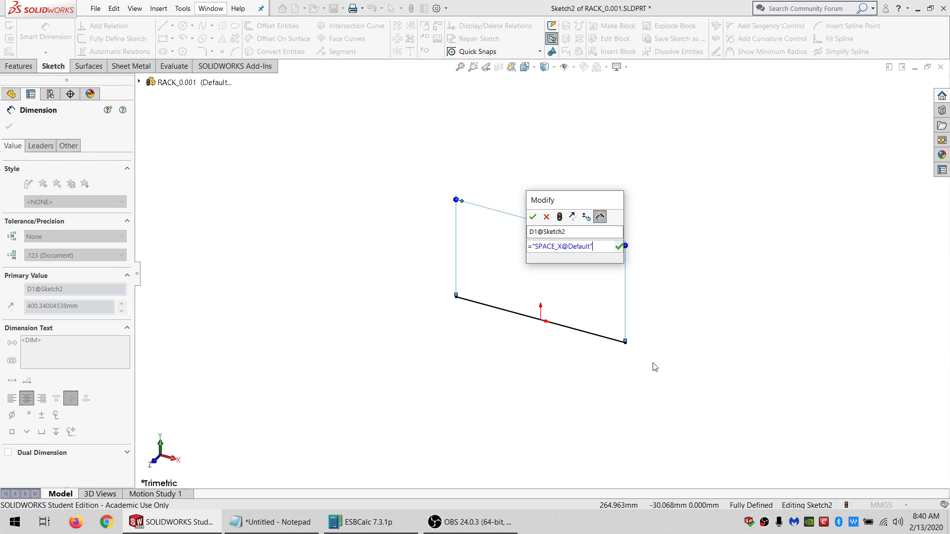
type("- 50")
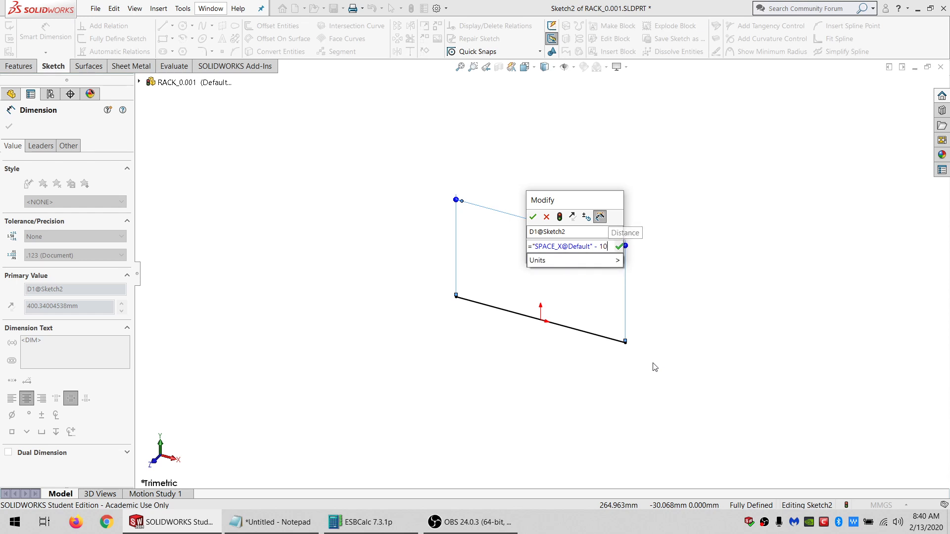
key("Return")
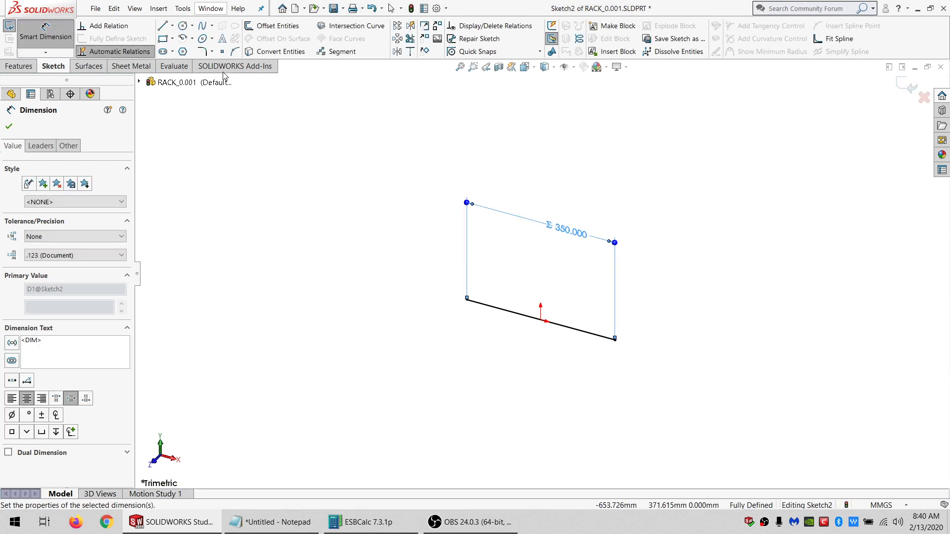
left_click(10, 28)
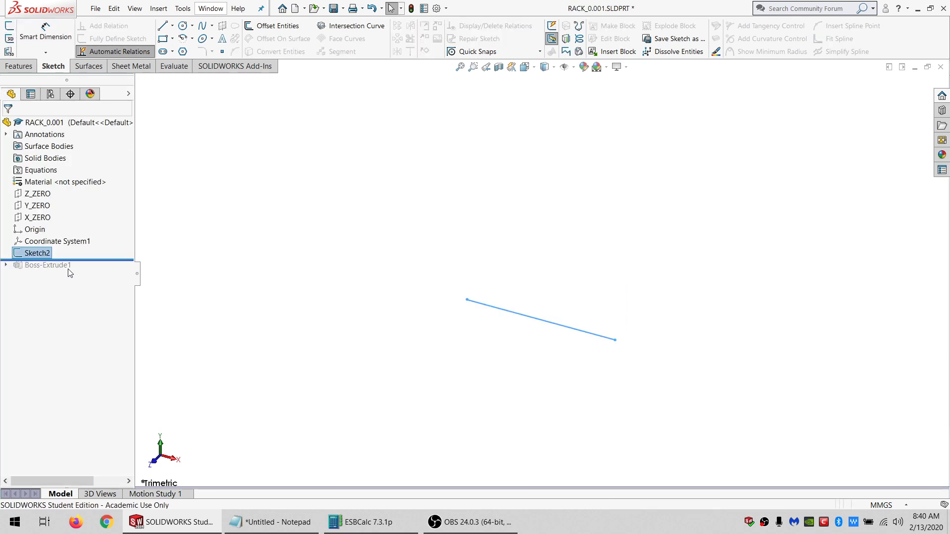
left_click_drag(111, 283, 96, 270)
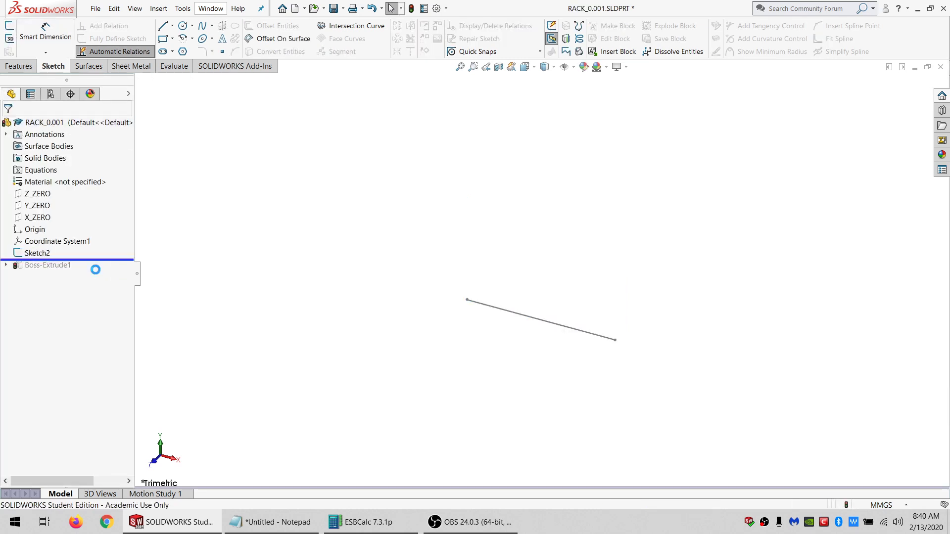
Create a reference plane parallel to X_ZERO through the line's endpoint on the negative X side.
left_click(2, 70)
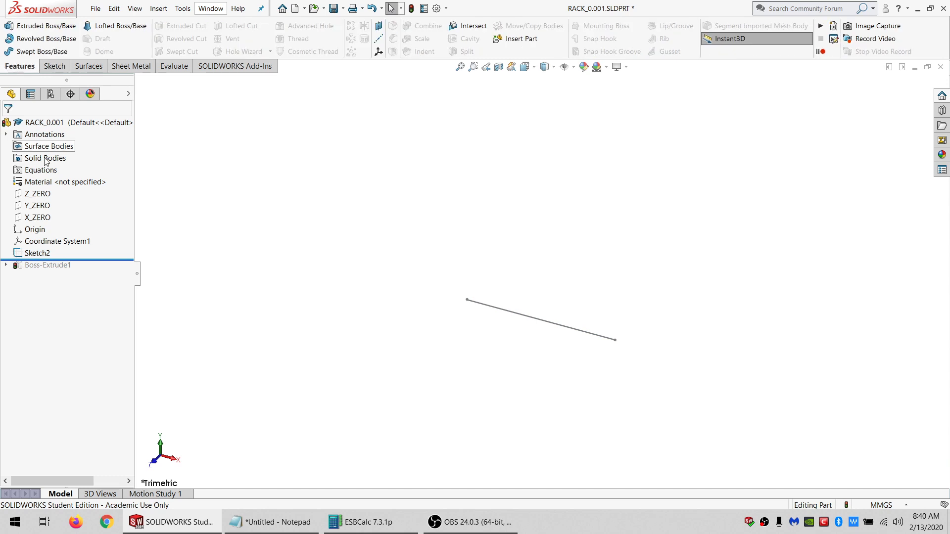
left_click(37, 217)
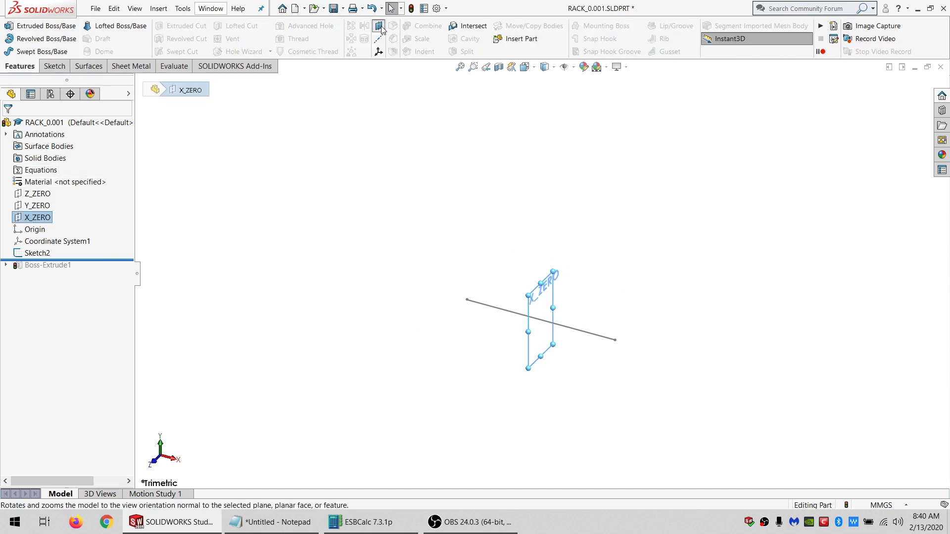
left_click(379, 26)
left_click(467, 300)
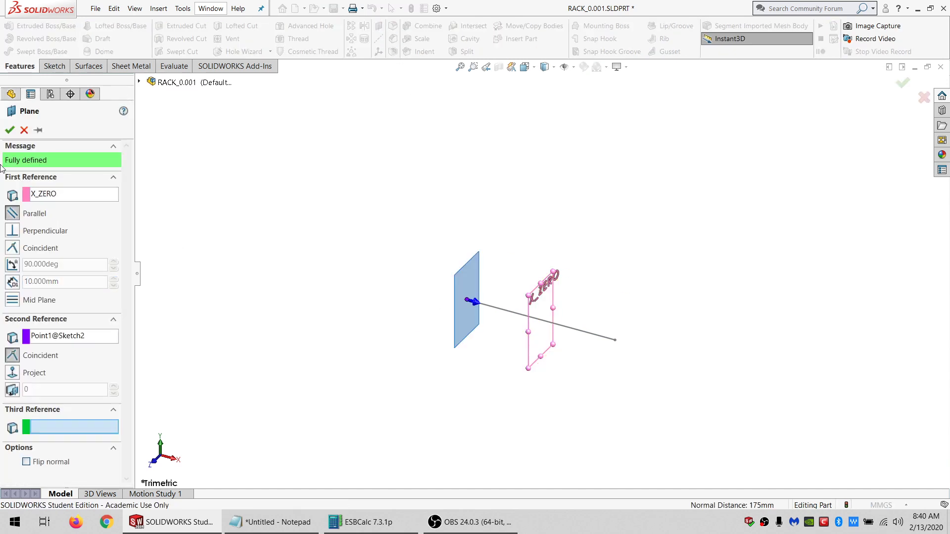
left_click(9, 130)
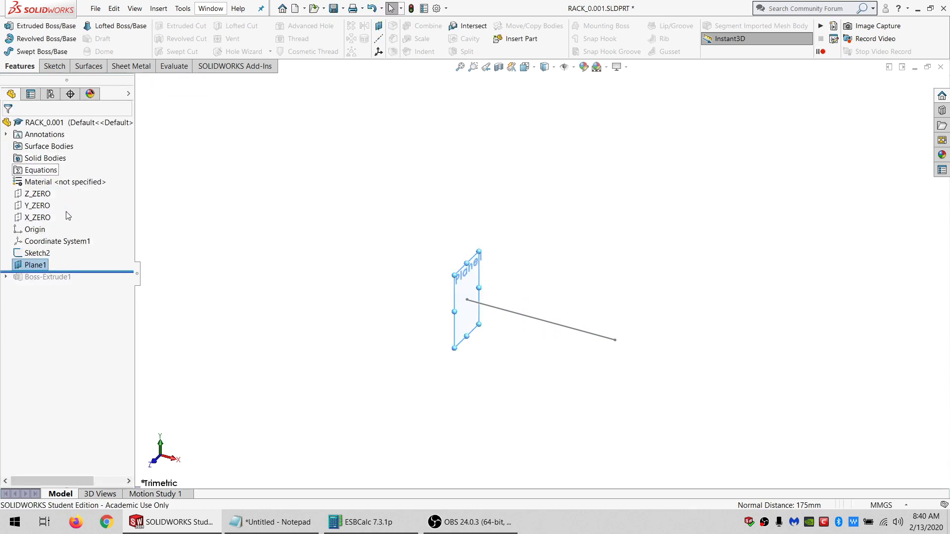
Create another reference plane parallel to X_ZERO through the line's endpoint on the positive X side.
left_click(38, 217)
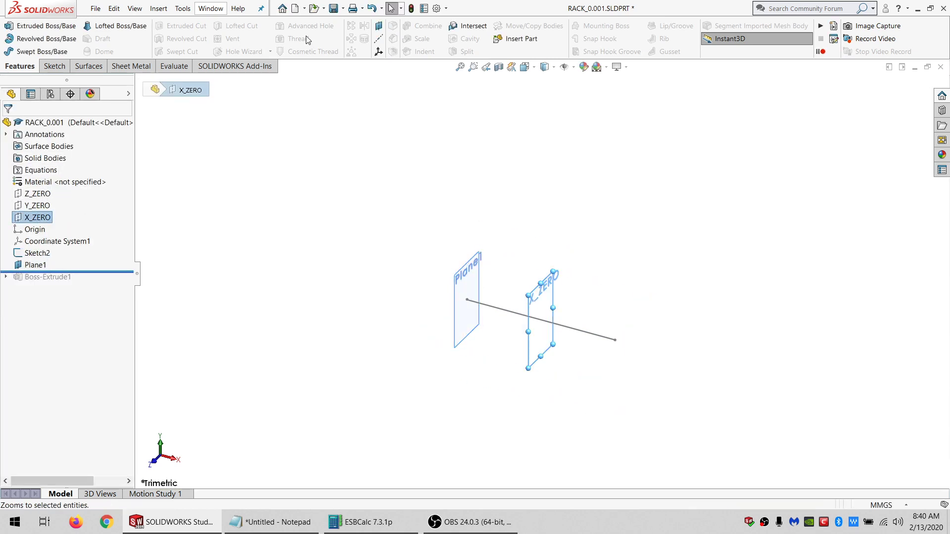
left_click(379, 28)
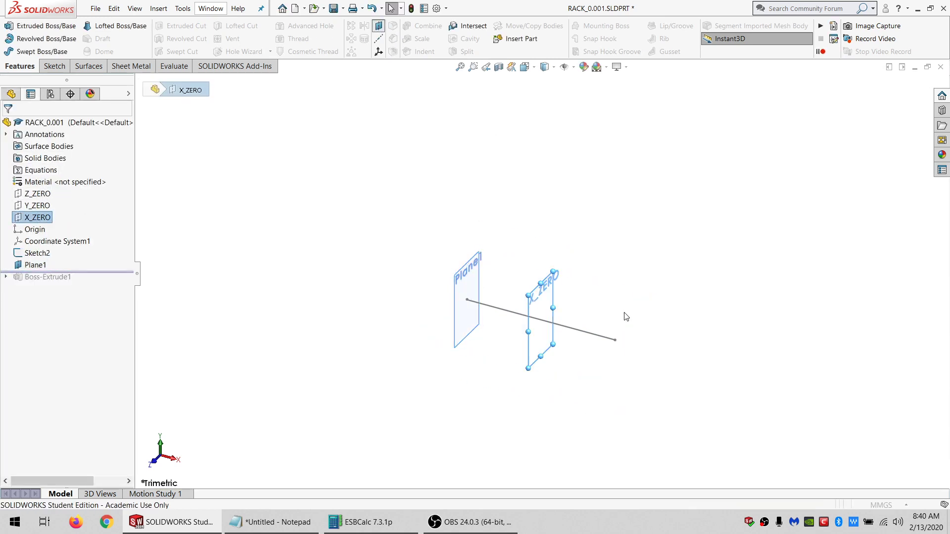
left_click(615, 341)
left_click(9, 130)
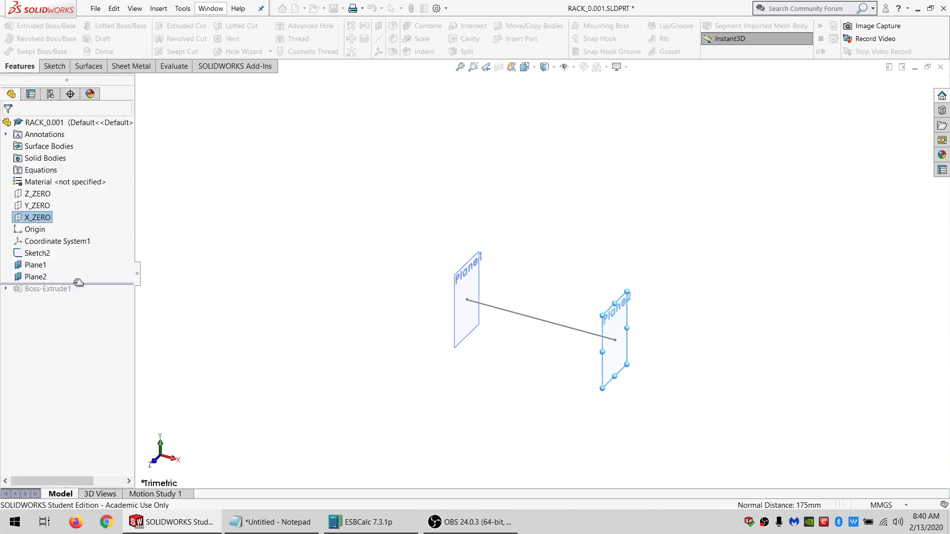
Hide the line sketch and roll the history forward past Boss-Extrude1.
left_click(37, 253)
mouse_move(95, 282)
left_mouse_down()
mouse_move(110, 282)
mouse_move(107, 296)
left_mouse_up()
Edit Boss-Extrude1 so that its extrusion starts from Plane1 instead of the sketch plane.
left_click(48, 290)
left_click(57, 261)
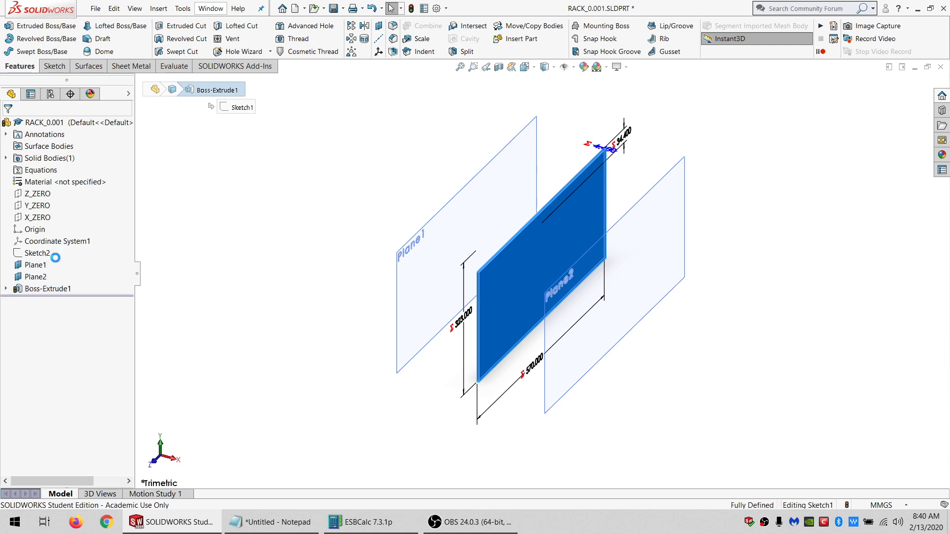
left_click(54, 159)
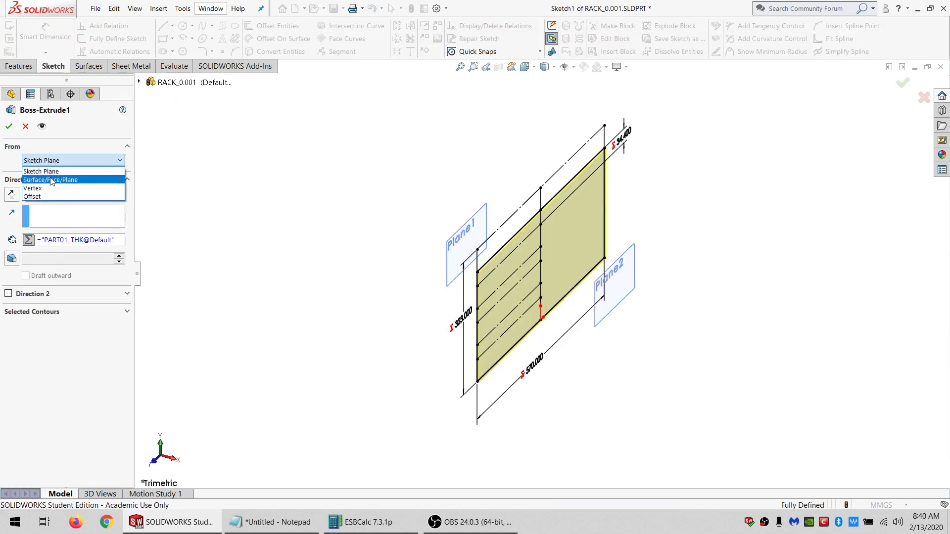
left_click(50, 179)
left_click(455, 237)
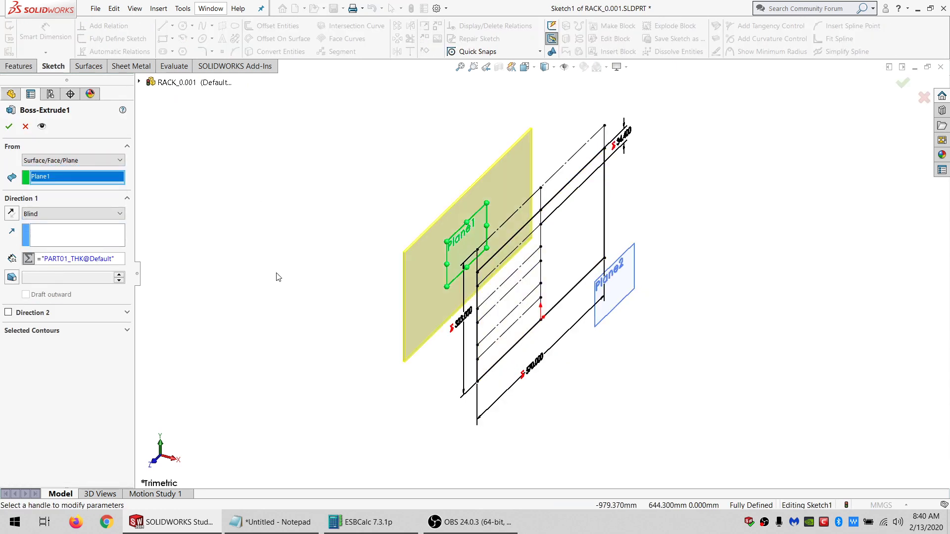
left_click(12, 214)
left_click(12, 213)
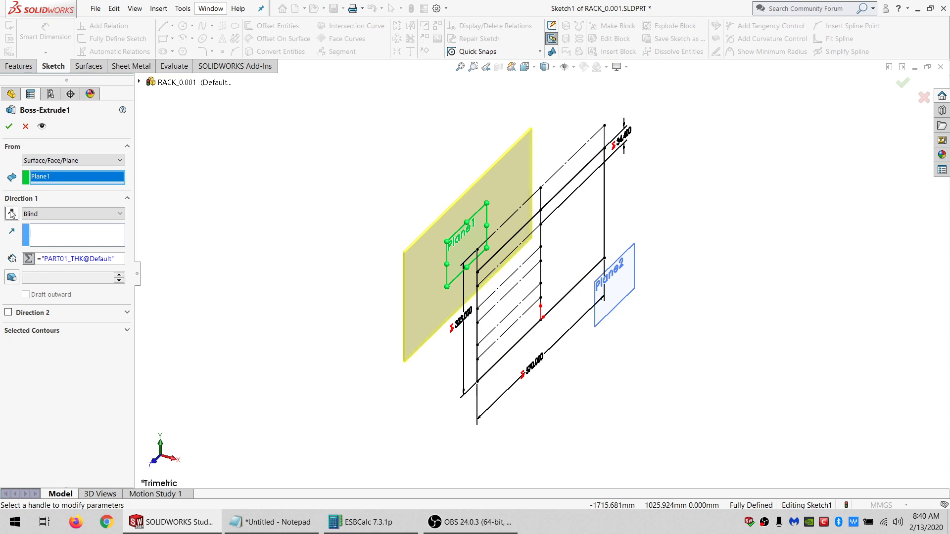
left_click(11, 126)
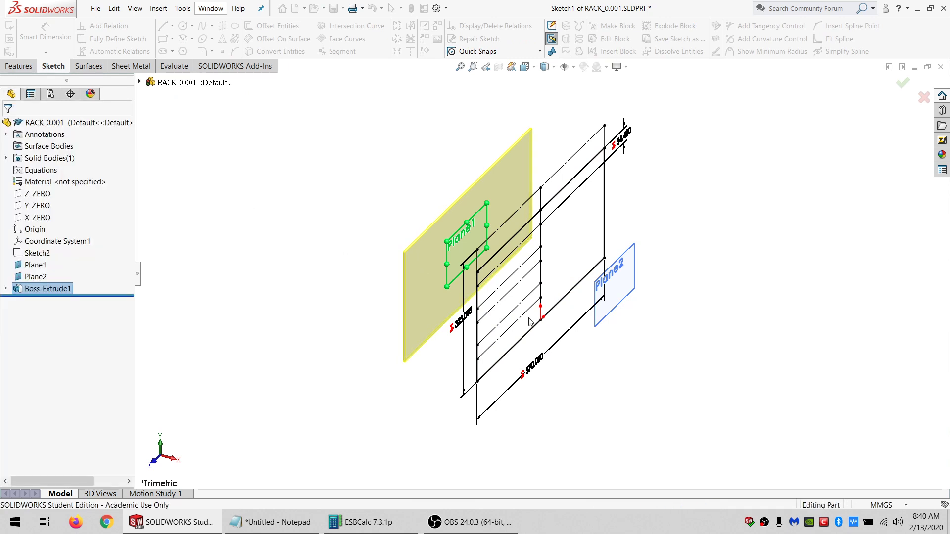
Extrude Sketch1 again from Plane2 in the reversed direction, with depth linked to file property PART02_THK@Default and without merging the result.
left_click(5, 289)
left_click(48, 301)
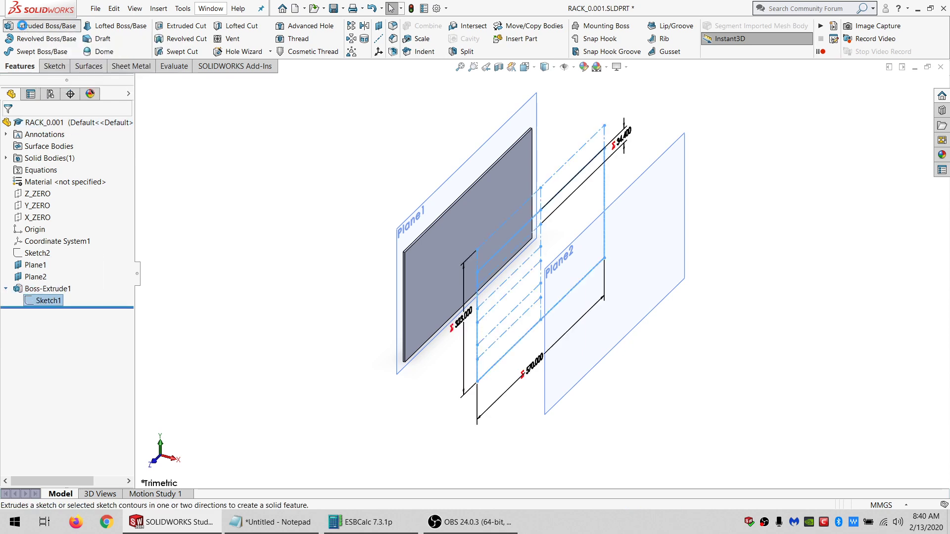
left_click(23, 29)
left_click(76, 162)
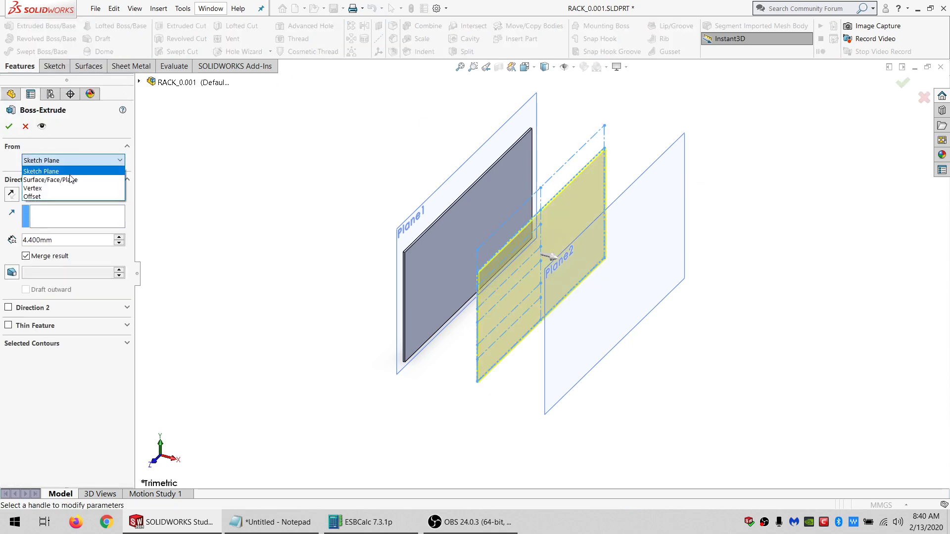
left_click(44, 170)
left_click(645, 174)
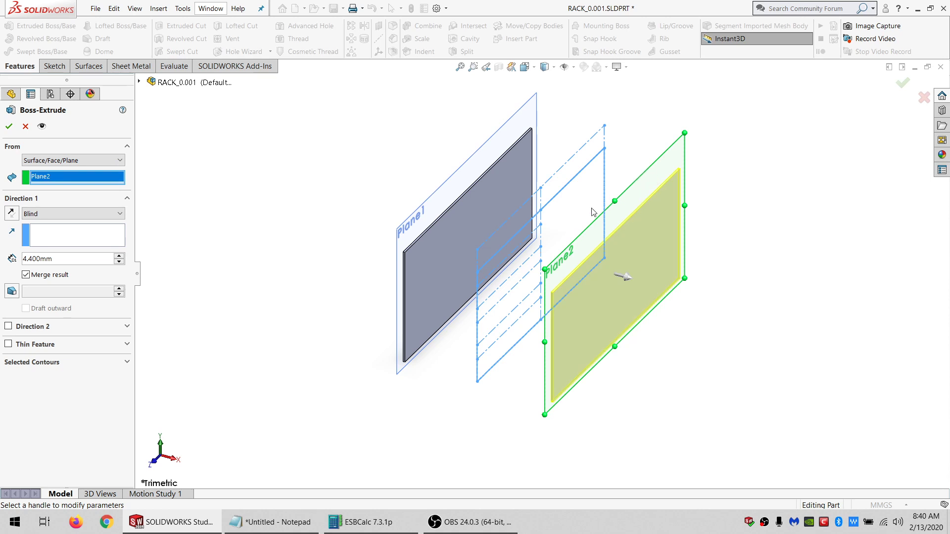
left_click(13, 214)
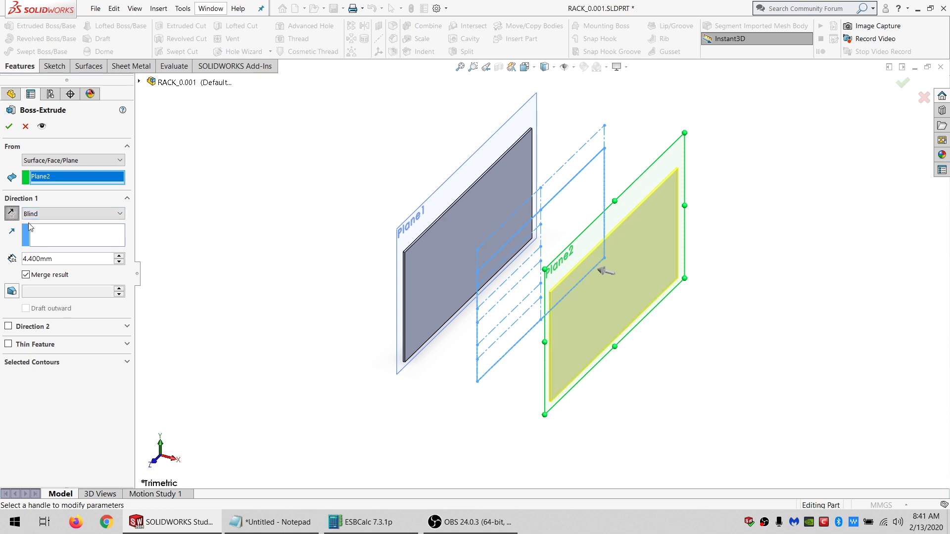
type("=")
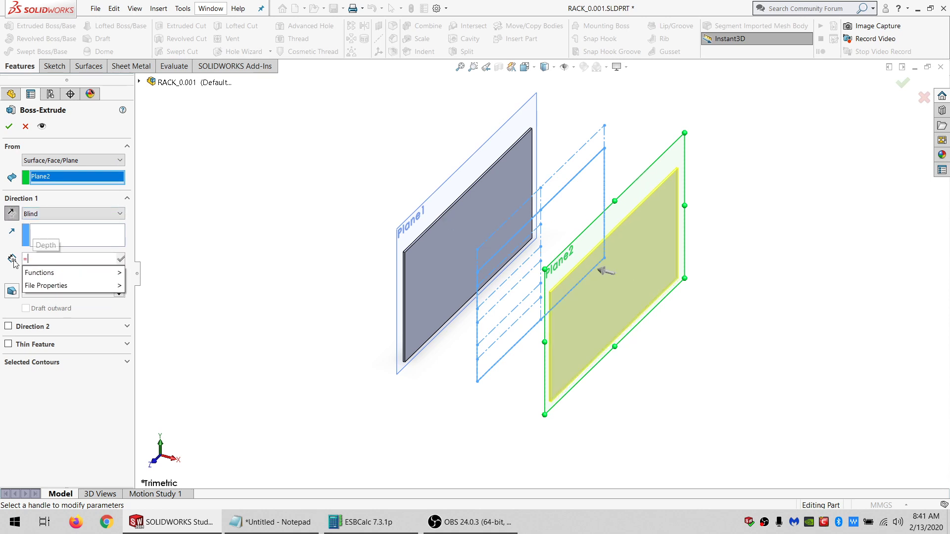
mouse_move(59, 285)
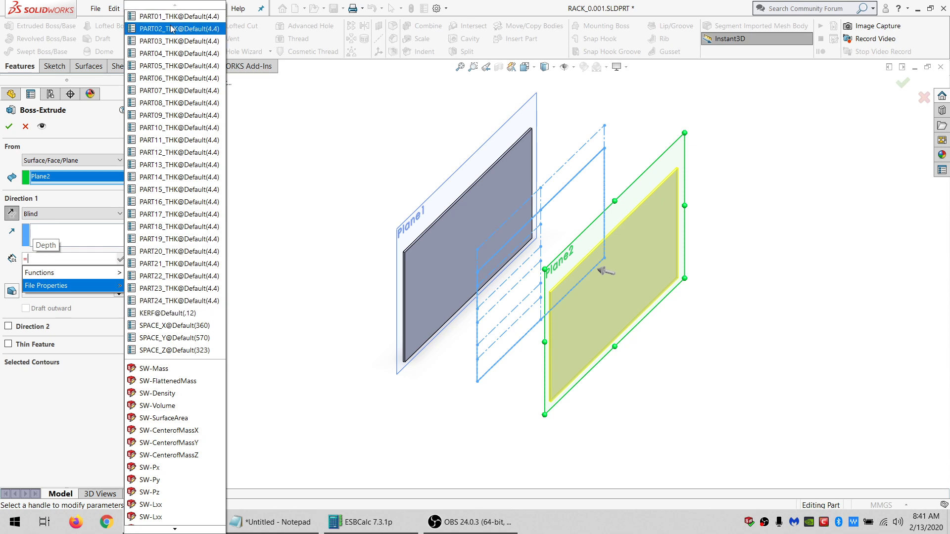
left_click(198, 31)
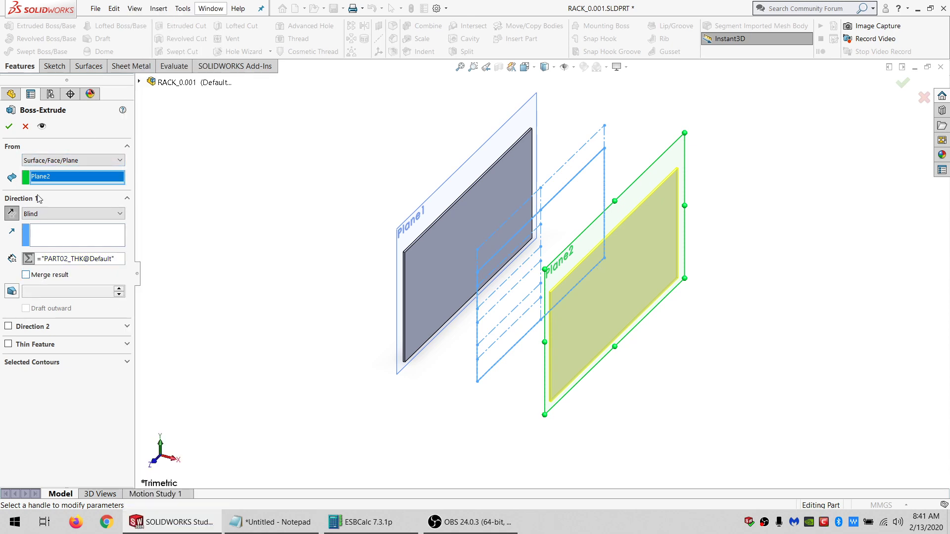
left_click(10, 126)
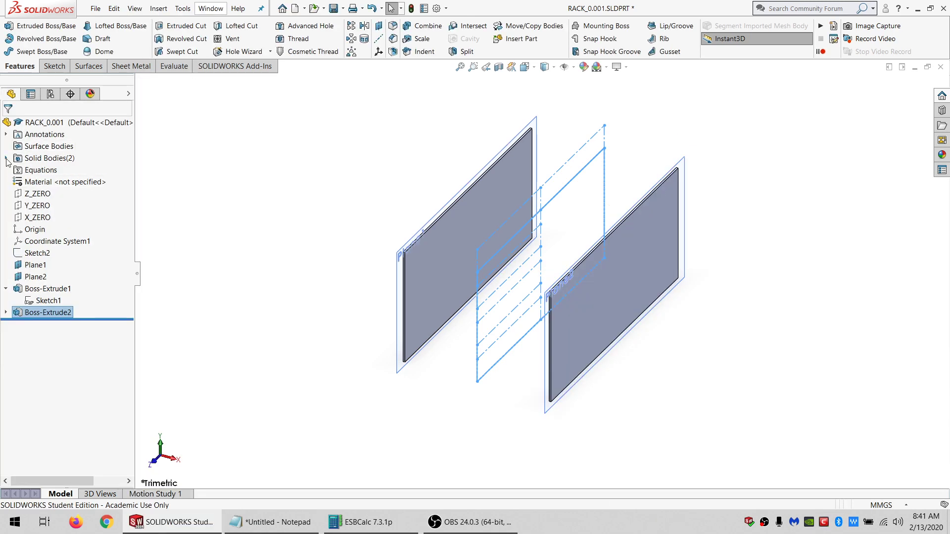
Rename the two solid bodies as PART01 for Boss-Extrude1 and PART02 for Boss-Extrude2.
left_click(6, 158)
left_click(59, 170)
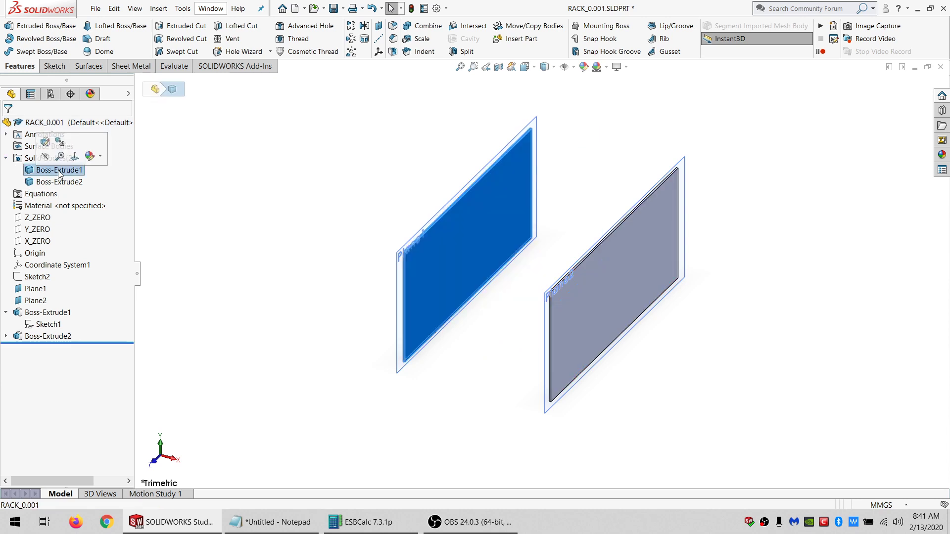
left_click(59, 171)
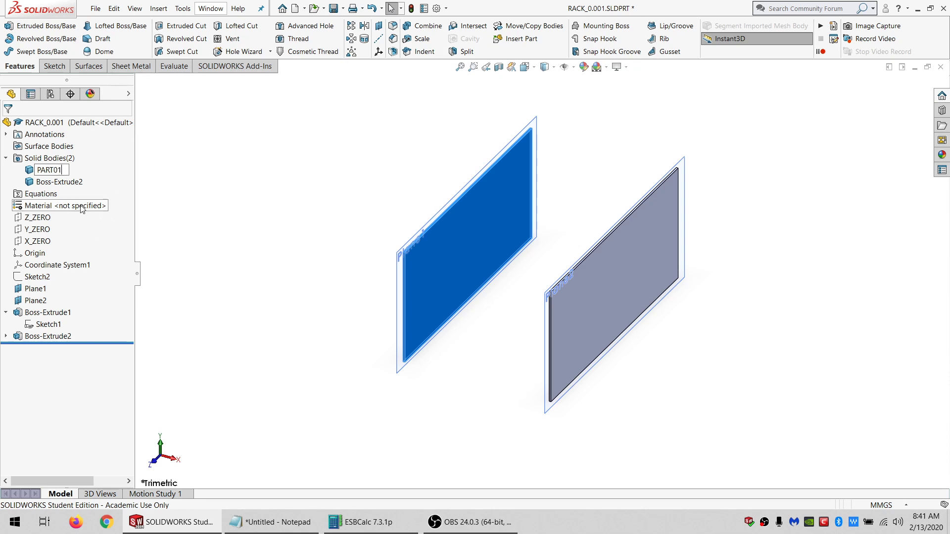
left_click(56, 182)
left_click(56, 183)
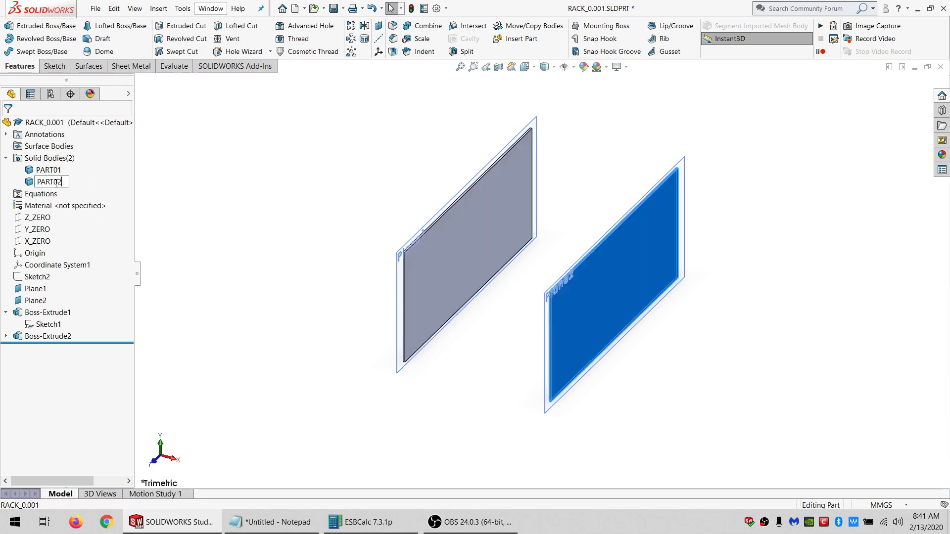
left_click(299, 181)
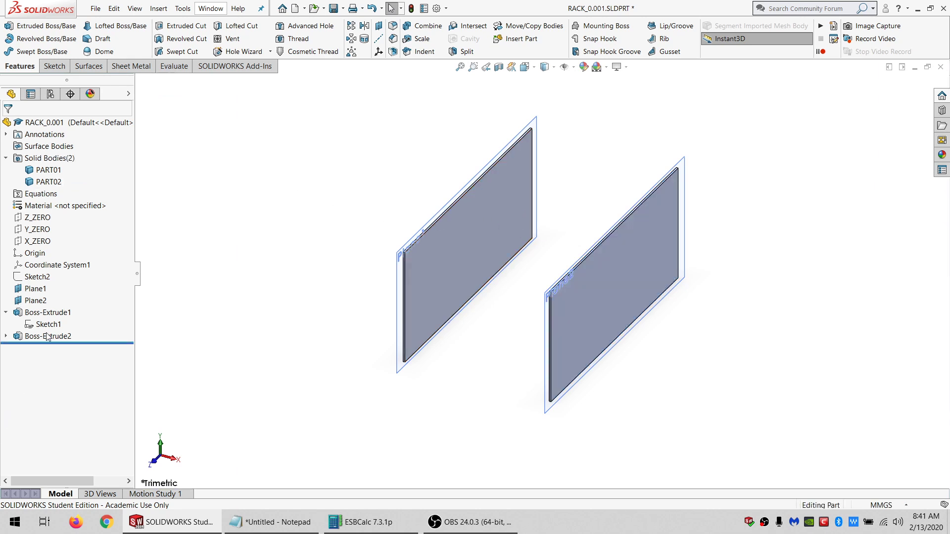
Hide the two reference planes, Plane1 and Plane2.
left_click(36, 301)
left_click(35, 288, "ctrl")
left_click(50, 264)
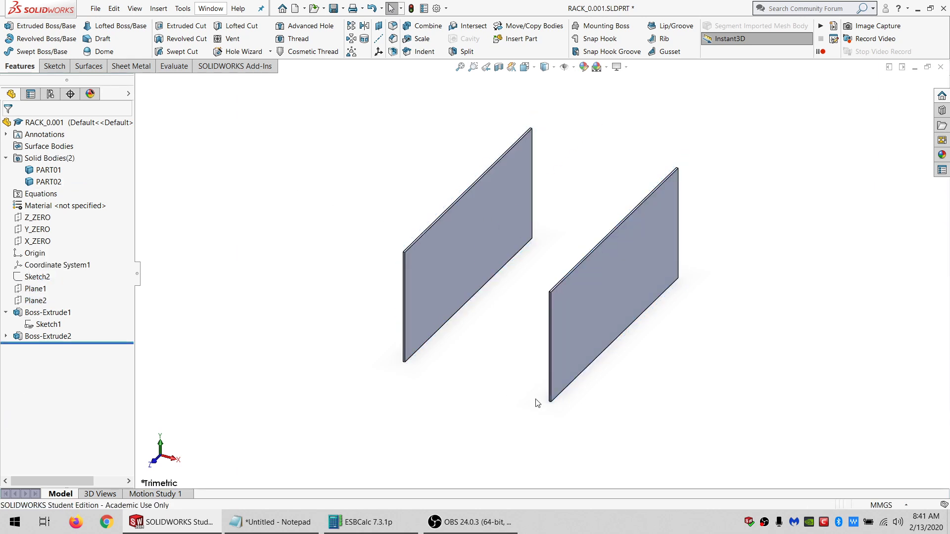
Show Sketch1, the panel layout sketch under Boss-Extrude1, between the two panels.
middle_click_drag(559, 374, 531, 317)
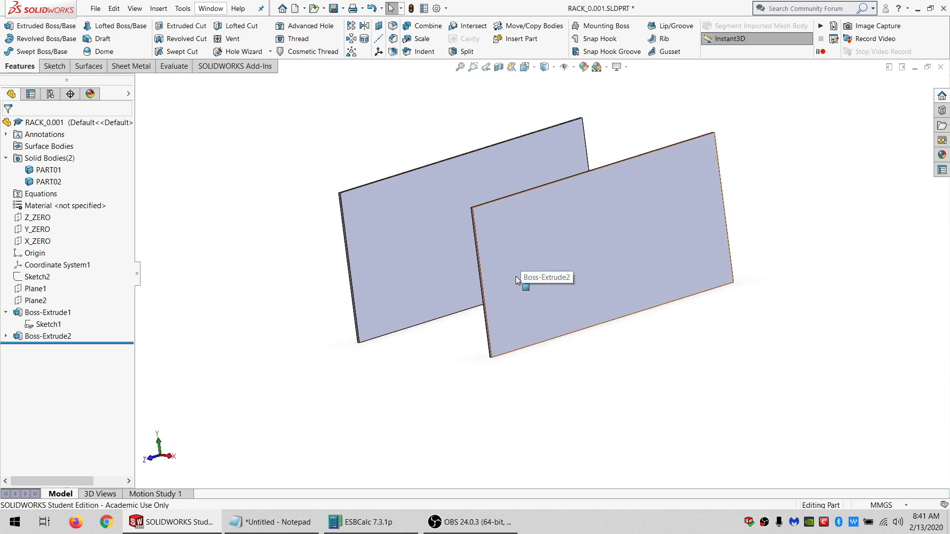
middle_click_drag(516, 276, 538, 274)
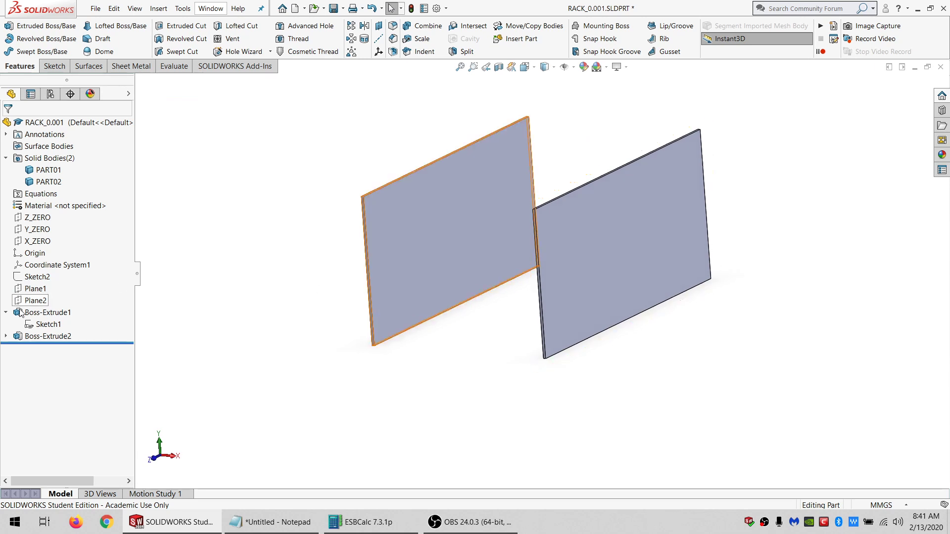
left_click(47, 324)
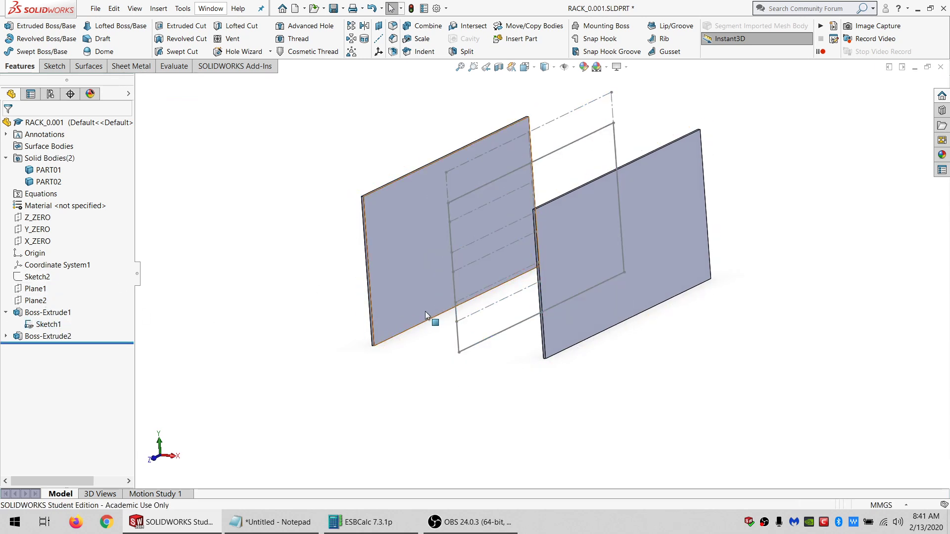
Start a new sketch on the X_ZERO plane midway between the two side panels.
mouse_move(430, 318)
middle_mouse_down()
mouse_move(379, 303)
mouse_move(386, 308)
middle_mouse_up()
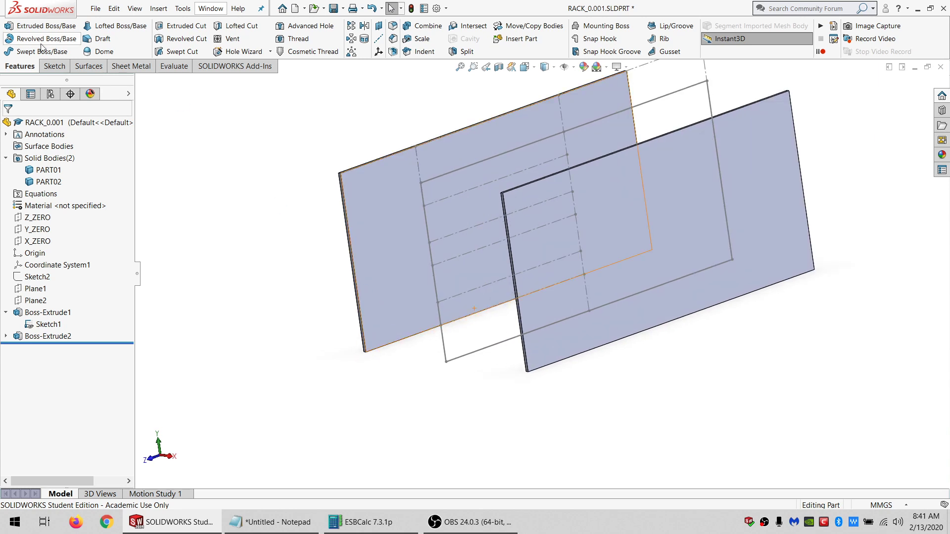
left_click(55, 66)
left_click(390, 243)
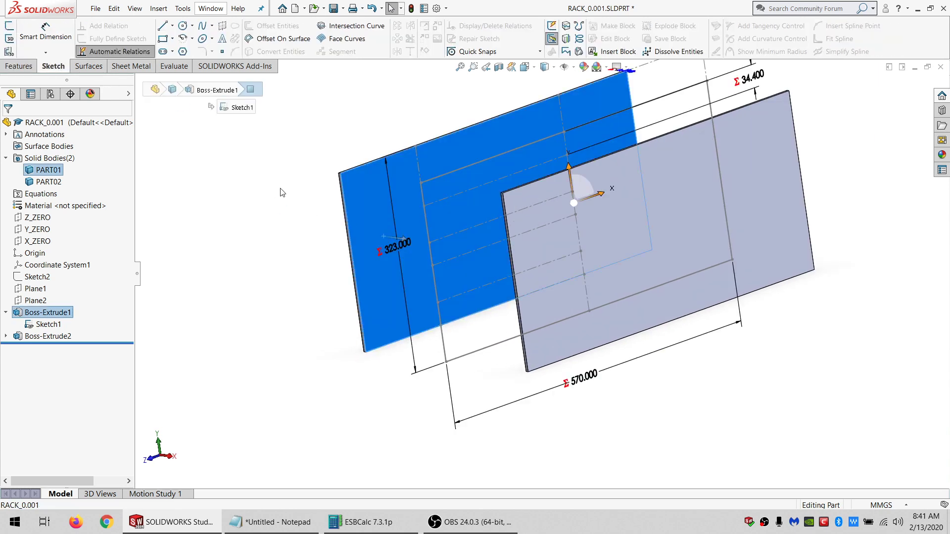
left_click(28, 242)
left_click(8, 25)
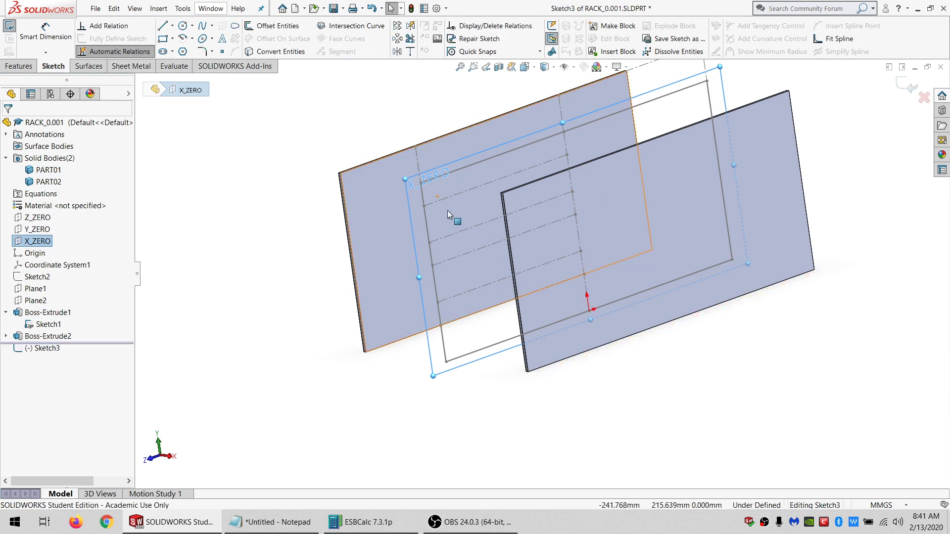
Sketch a small corner rectangle just below the top edge of the Sketch1 outline, near its upper-left corner.
scroll(447, 230, "down", 2)
mouse_move(446, 230)
middle_mouse_down()
mouse_move(459, 204)
mouse_move(444, 178)
mouse_move(441, 193)
middle_mouse_up()
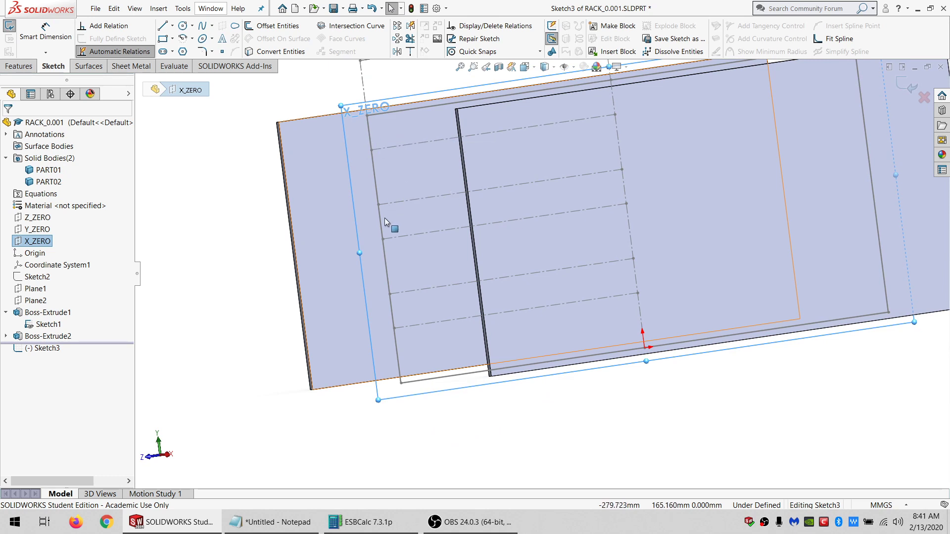
scroll(397, 132, "up", 1)
middle_click_drag(397, 135, 463, 192, "ctrl")
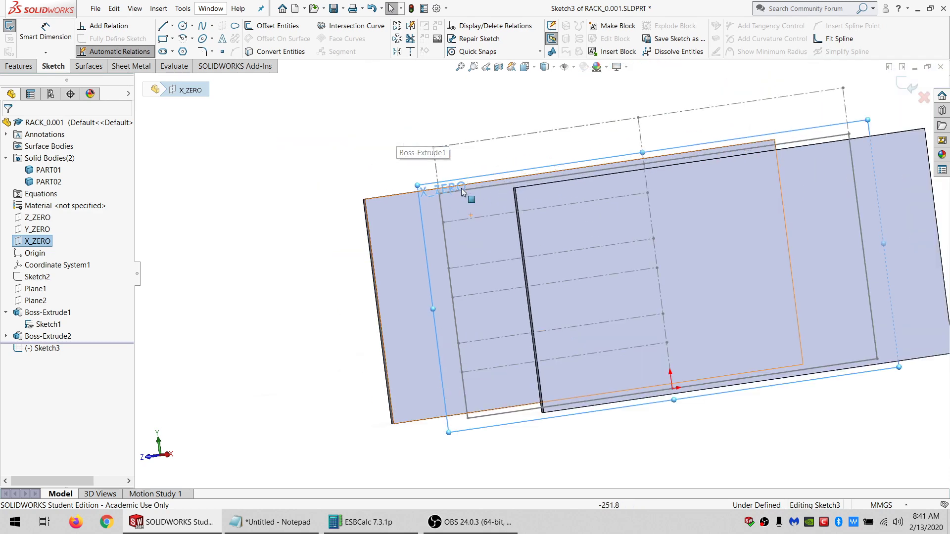
left_click(167, 42)
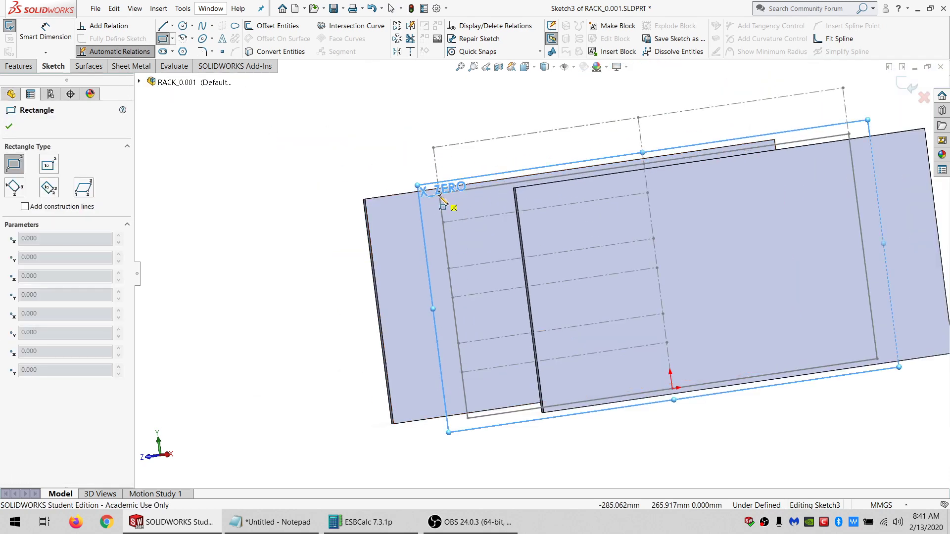
scroll(448, 217, "down", 3)
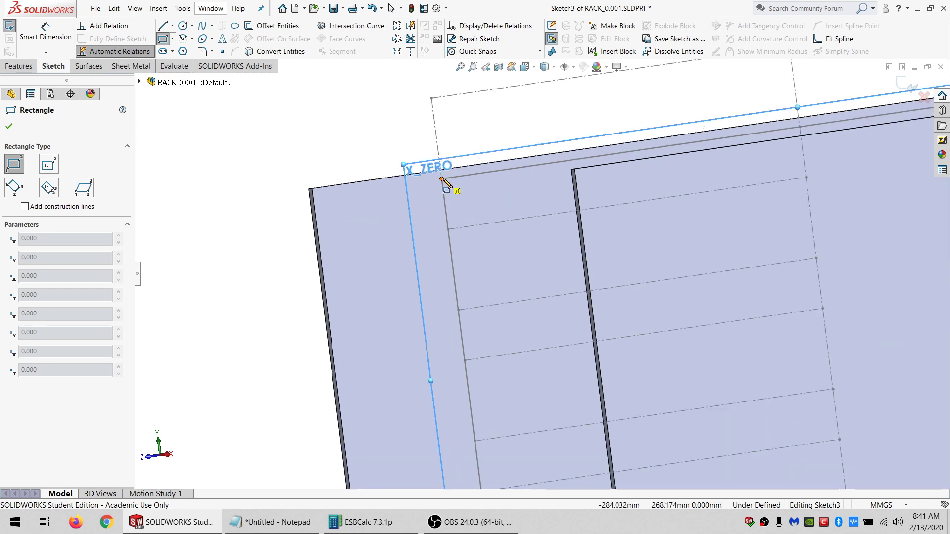
left_click_drag(473, 174, 496, 214)
key("Escape")
Make the rectangle's lower corner coincident with Sketch1's uppermost inner construction line and its upper corner coincident with the outline's top edge.
left_click(502, 221)
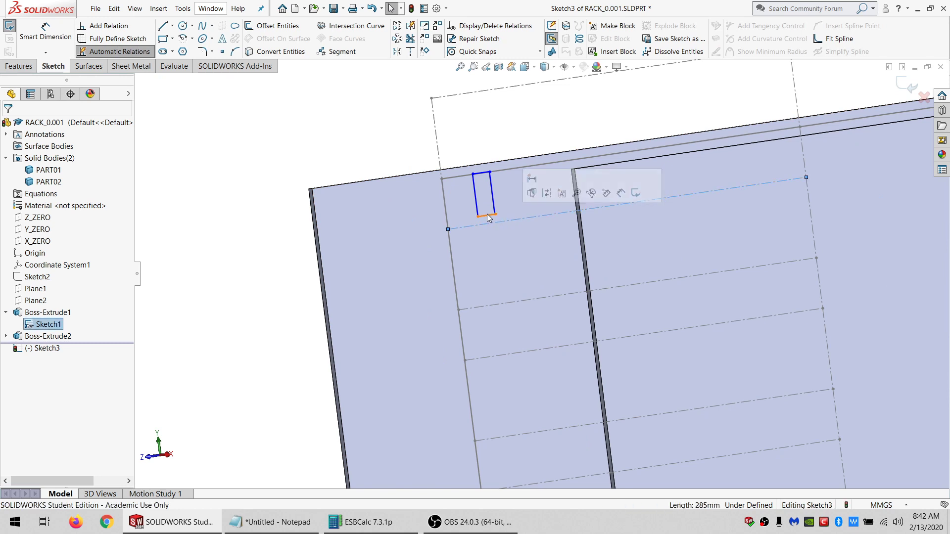
left_click(495, 213, "ctrl")
left_click(35, 316)
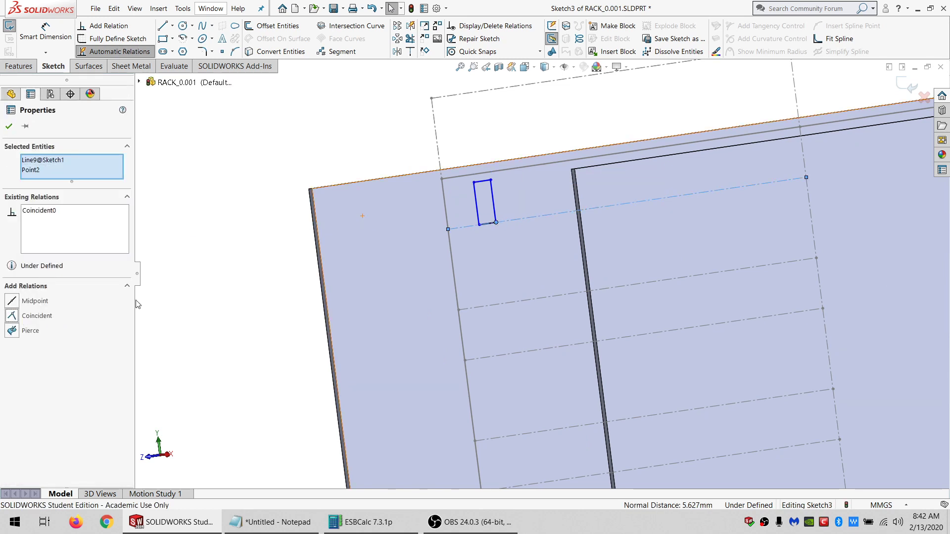
left_click(491, 168)
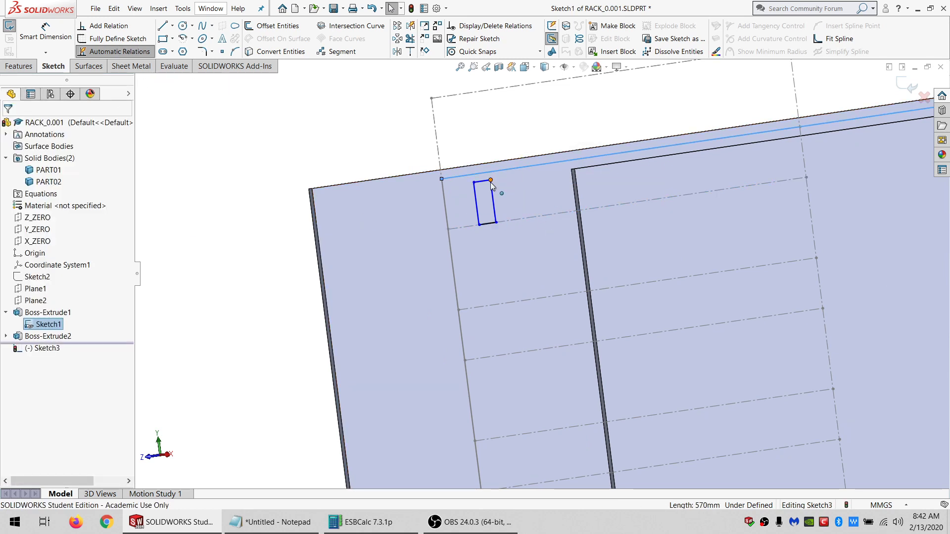
left_click(490, 180, "ctrl")
left_click(25, 319)
left_click(258, 195)
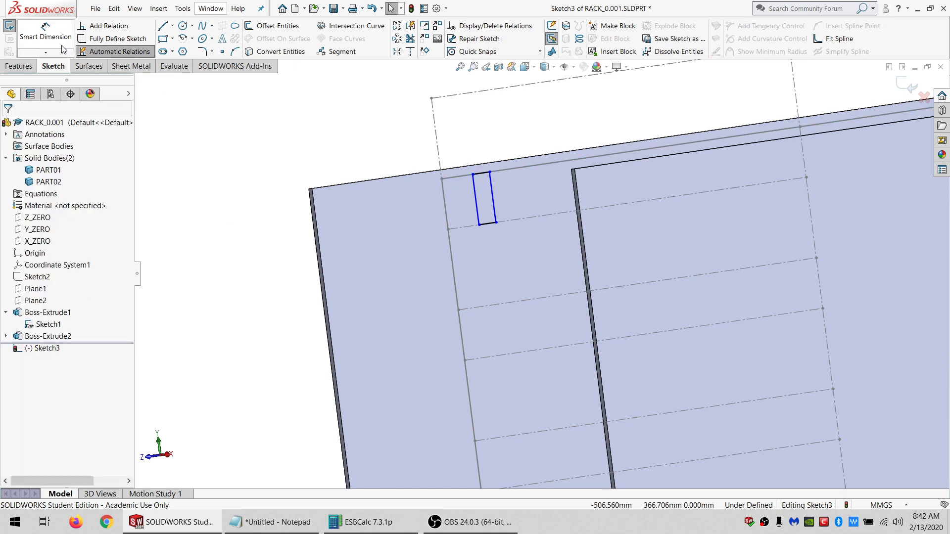
Dimension the rectangle's left side 5 mm from the left edge of the Sketch1 outline.
left_click(46, 37)
left_click(474, 176)
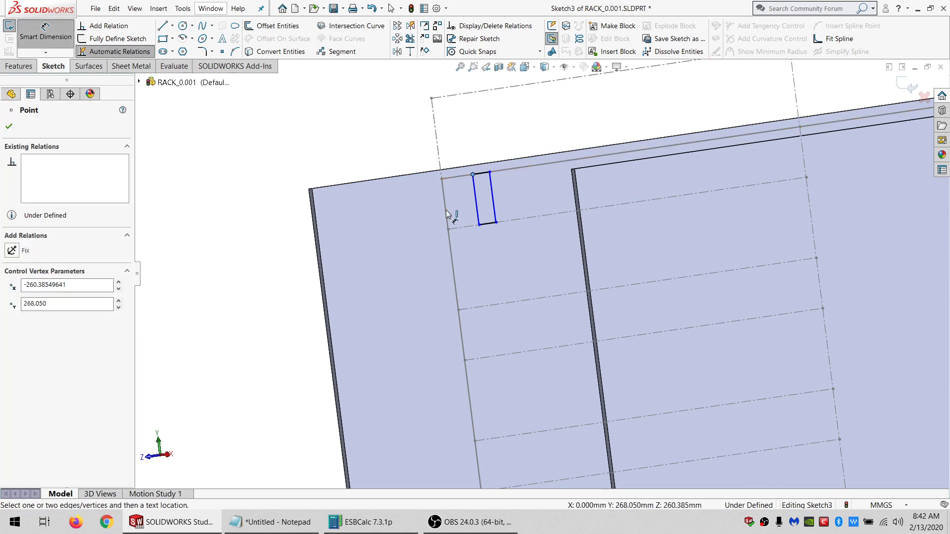
left_click(446, 213)
left_click(455, 129)
type("5")
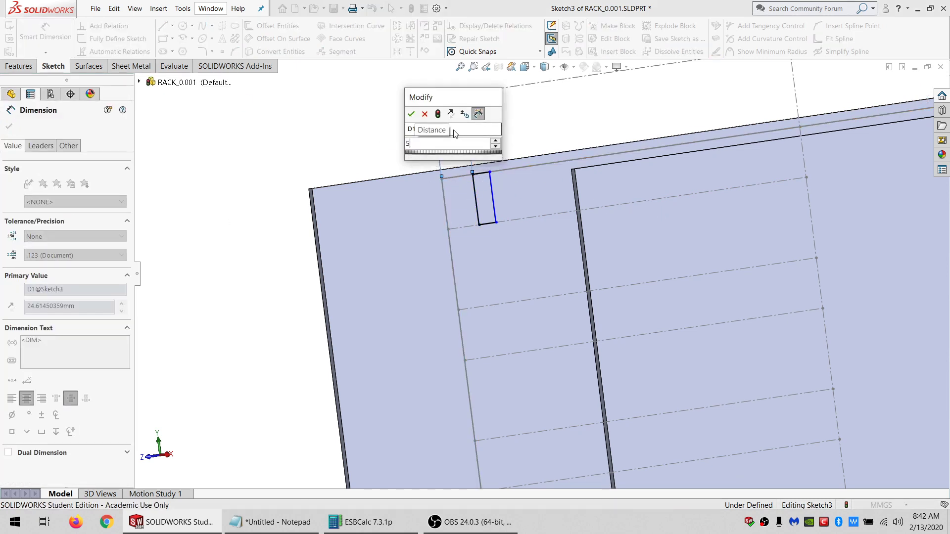
key("Return")
key("Escape")
Sketch four more corner rectangles about 14, 37, 38 and 52 mm wide in a row to the right of the first.
scroll(741, 189, "up", 3)
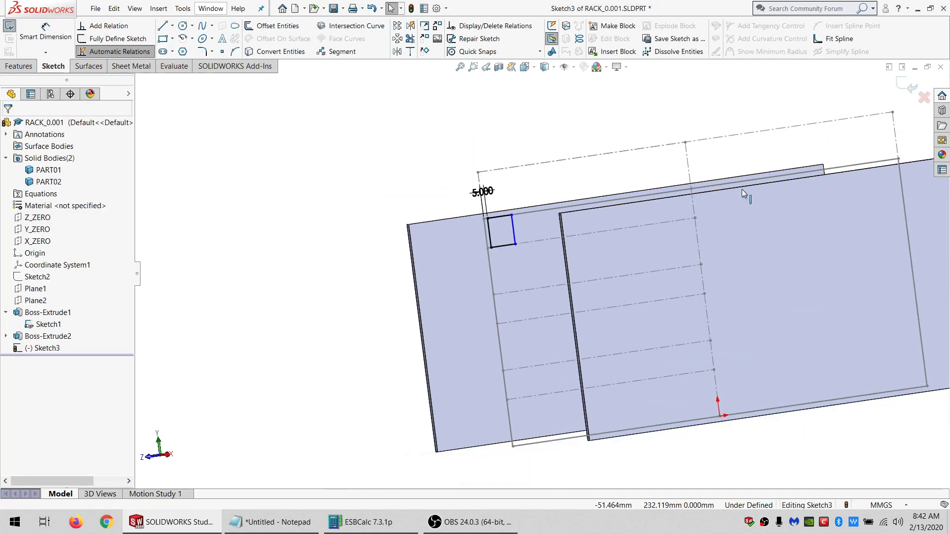
scroll(718, 191, "down", 2)
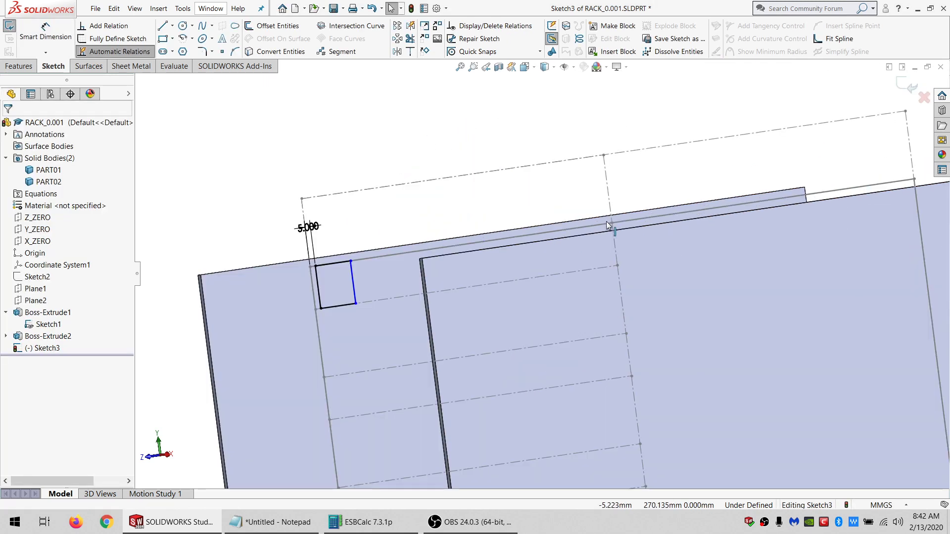
left_click(164, 39)
key("Escape")
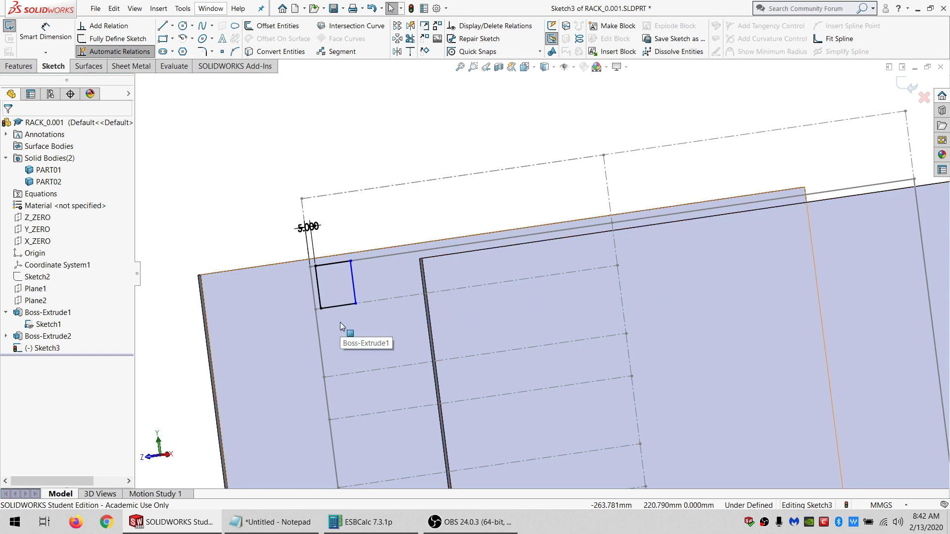
left_click(162, 39)
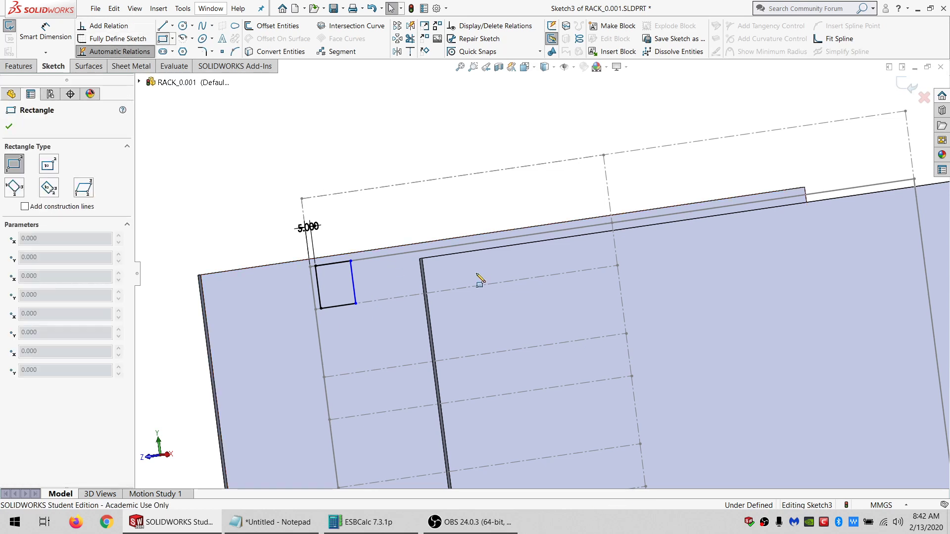
left_click(396, 256)
left_click(414, 288)
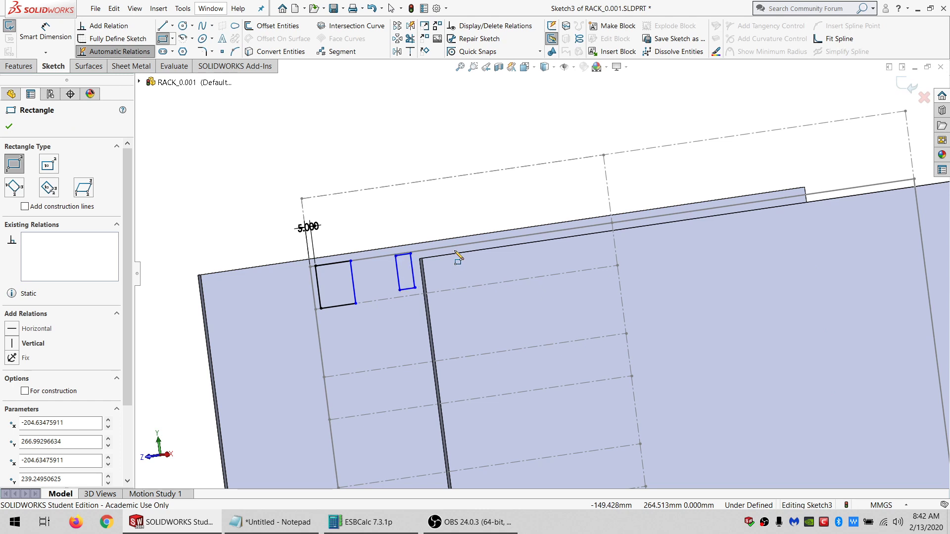
left_click(454, 250)
left_click(497, 275)
left_click(521, 240)
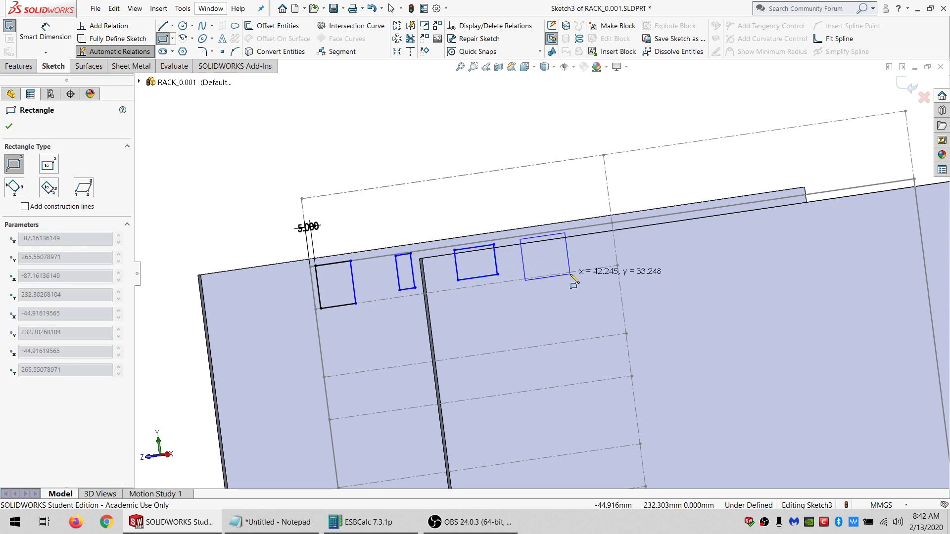
left_click(566, 270)
left_click(584, 230)
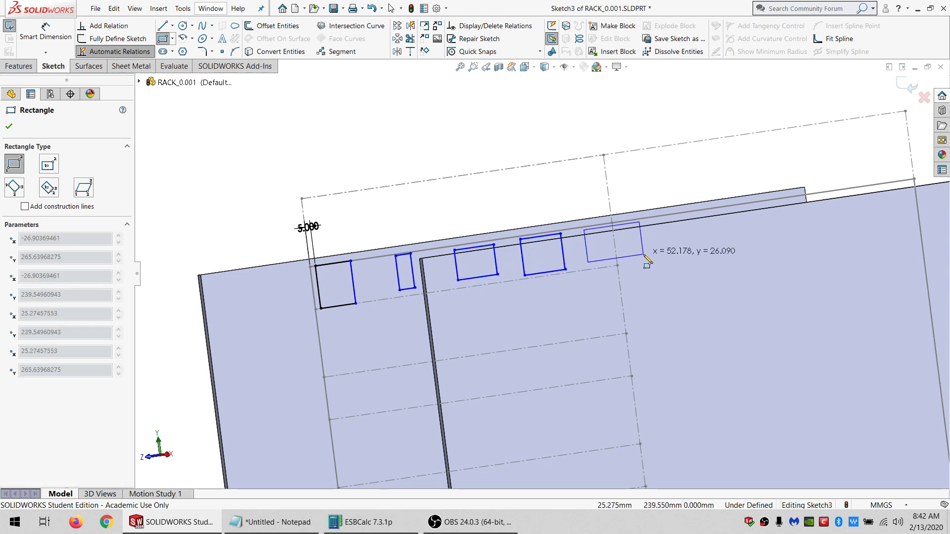
left_click(644, 255)
key("Escape")
Delete the horizontal relations from the top edges of the four new rectangles.
left_click(601, 228)
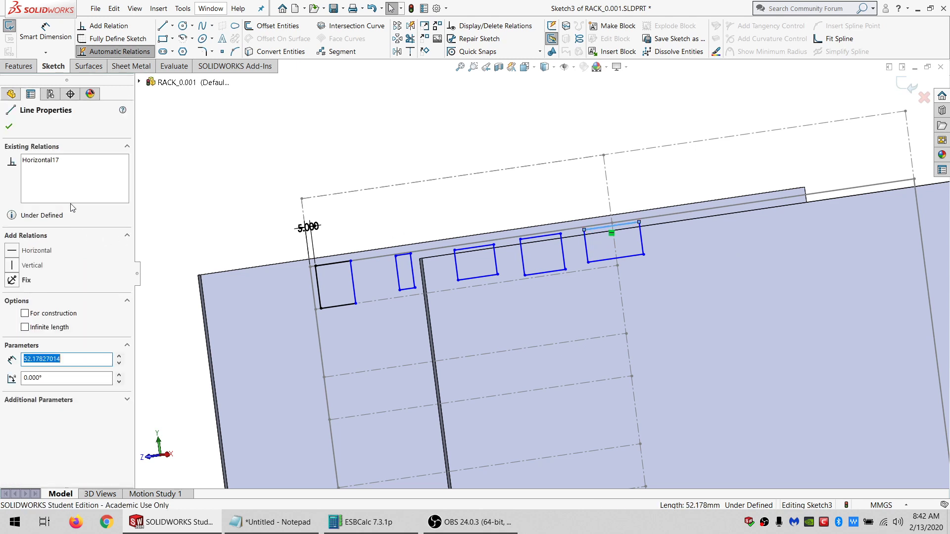
left_click(52, 162)
key("Delete")
left_click(551, 236)
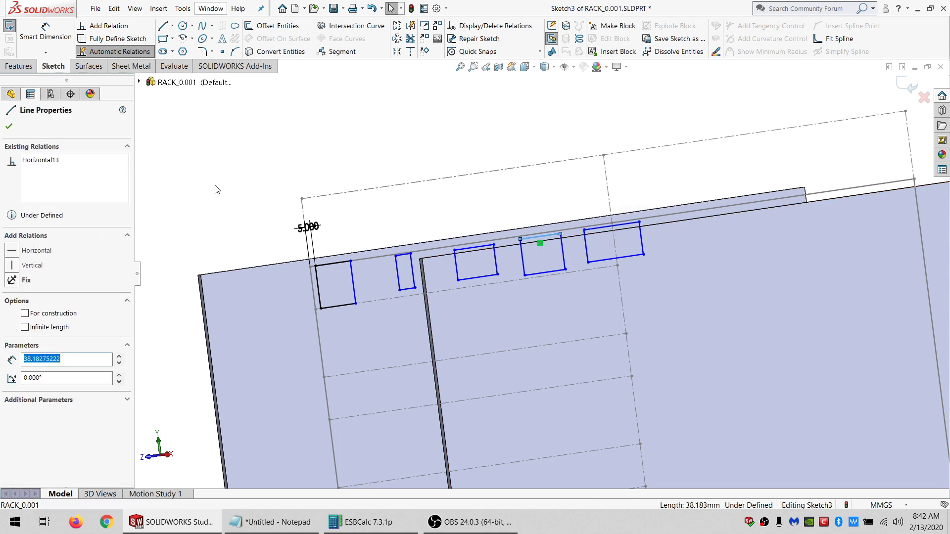
left_click(54, 162)
key("Delete")
left_click(49, 161)
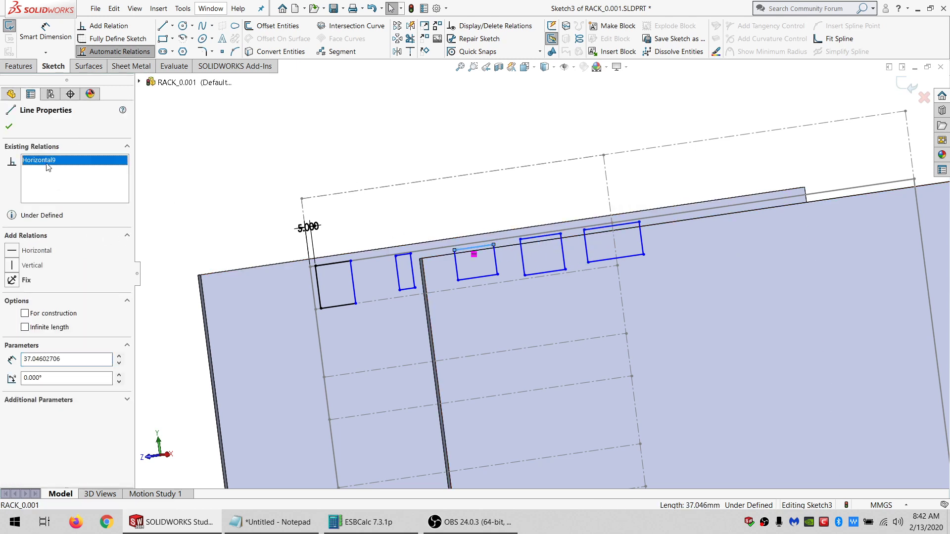
key("Delete")
left_click(402, 255)
left_click(39, 160)
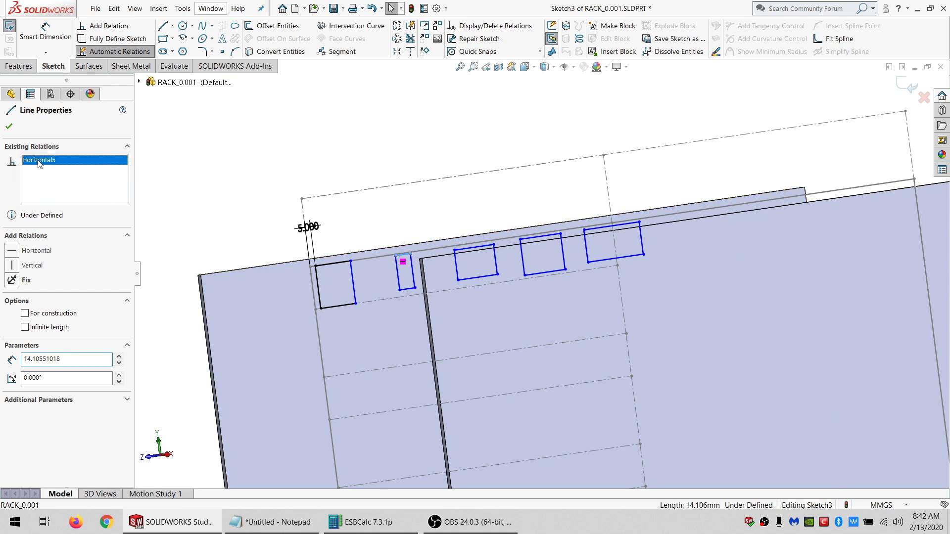
key("Delete")
Make the top edges of the four new rectangles collinear with the first rectangle's top edge.
left_click(484, 247, "ctrl")
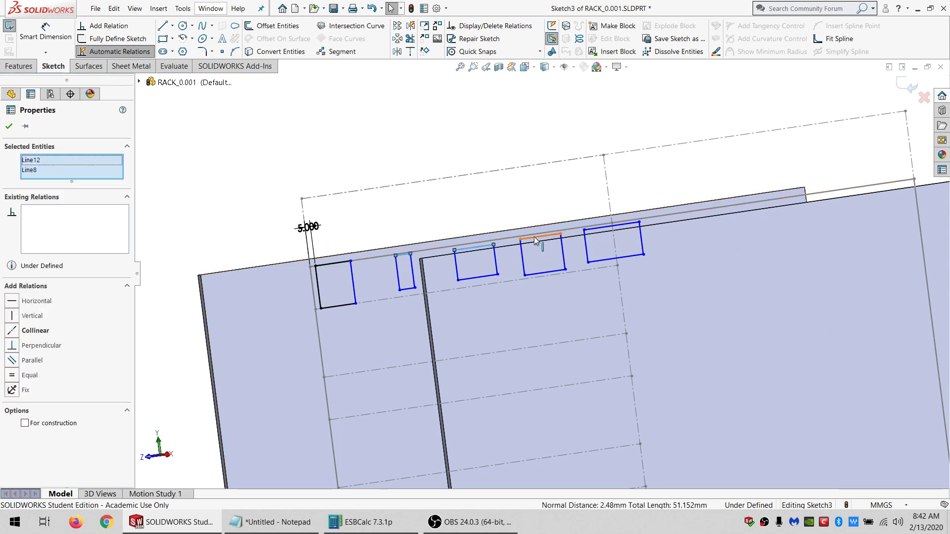
left_click(541, 237, "ctrl")
left_click(597, 230, "ctrl")
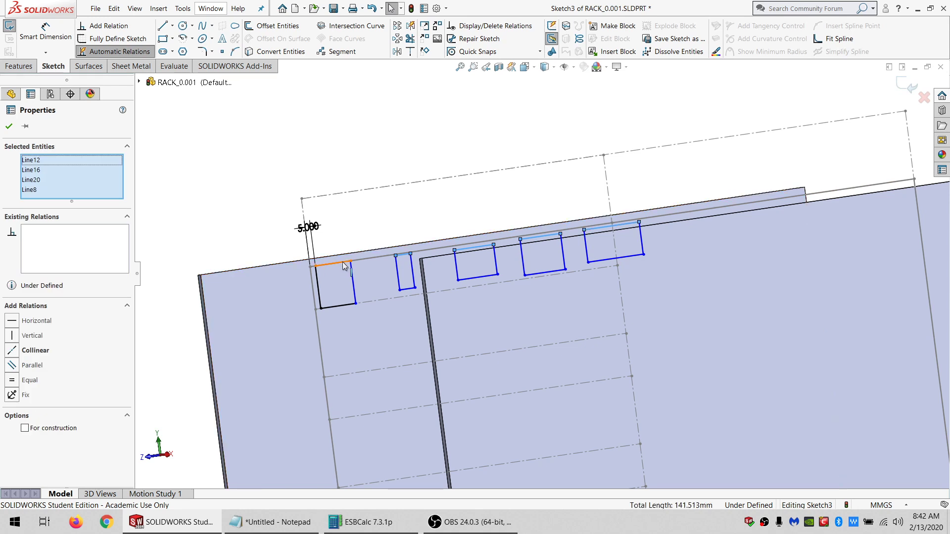
left_click(45, 354)
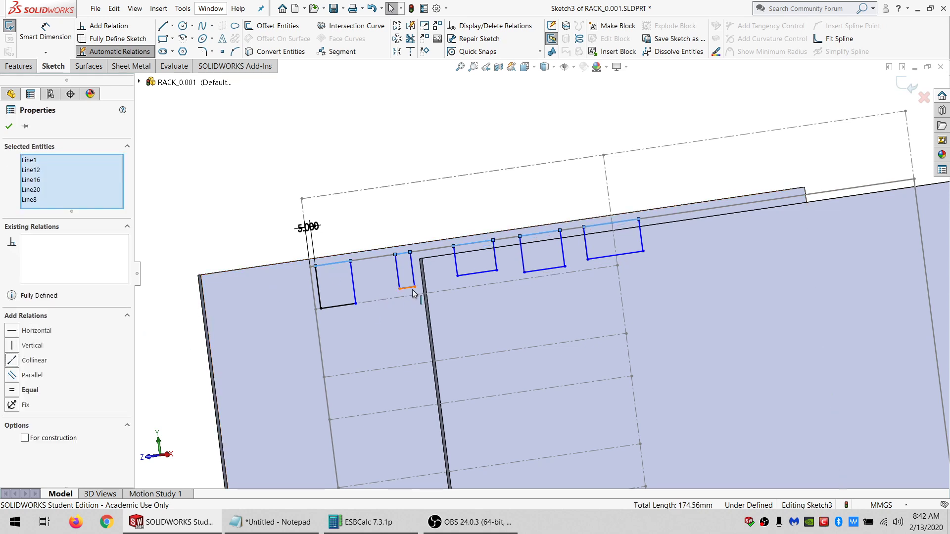
Apply an Equal relation to one vertical side of each of the five rectangles so they share one height.
left_click(401, 285)
left_click(455, 267, "ctrl")
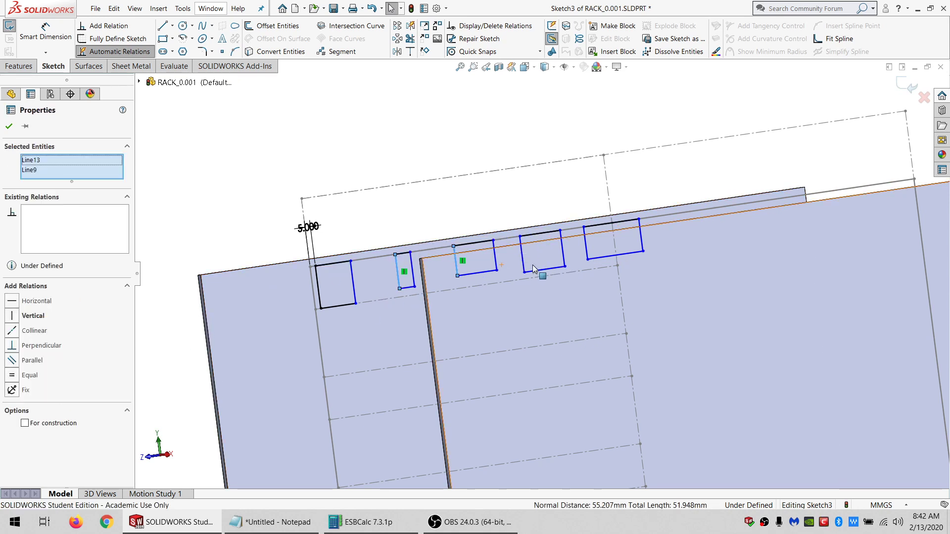
left_click(523, 261, "ctrl")
left_click(587, 252, "ctrl")
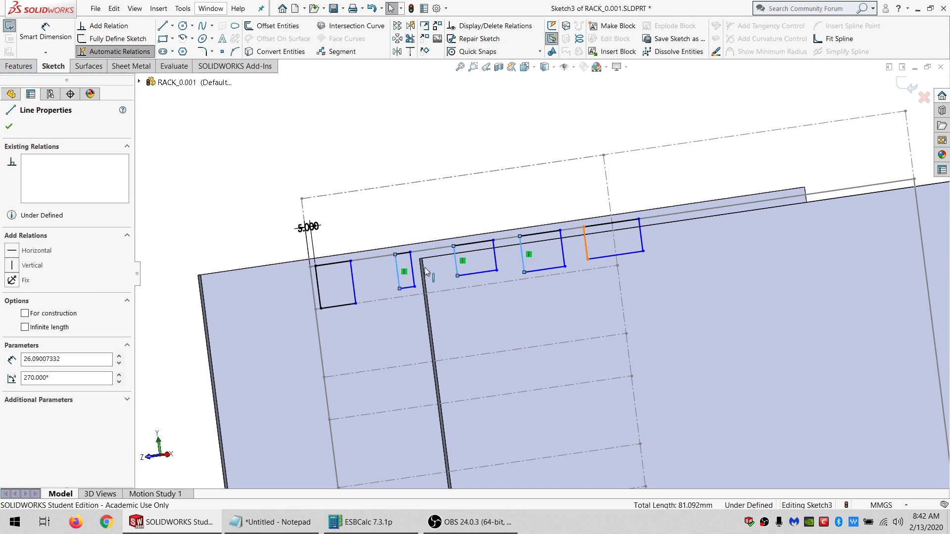
left_click(354, 289, "ctrl")
left_click(29, 394)
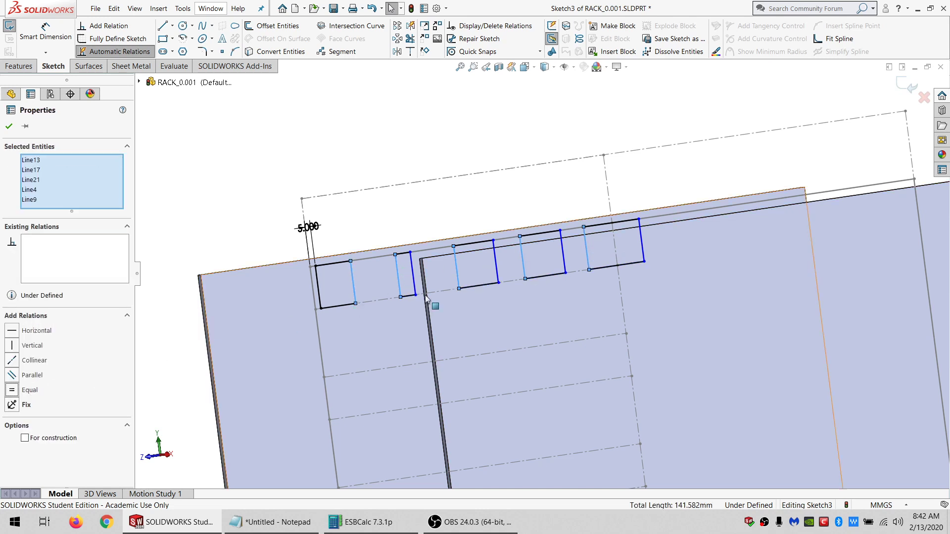
left_click(597, 136)
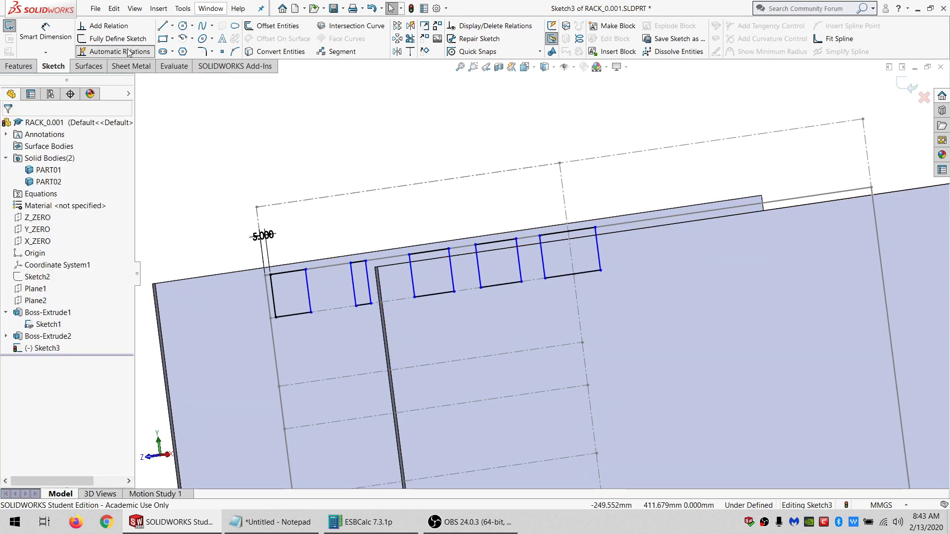
Dimension the last rectangle's right side 5 mm from the outline's right end, and shorten the rectangle by moving its left side toward that end.
left_click(36, 43)
left_click(872, 188)
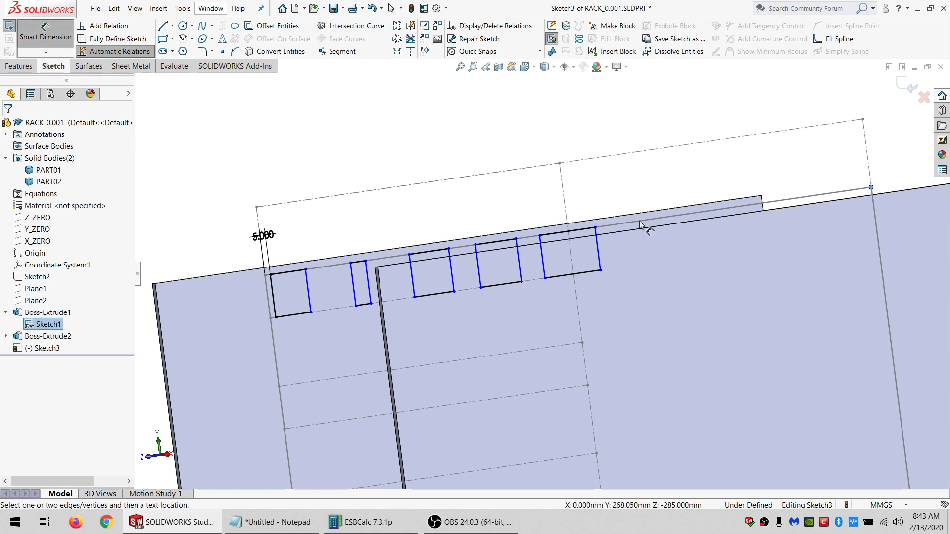
left_click(600, 258)
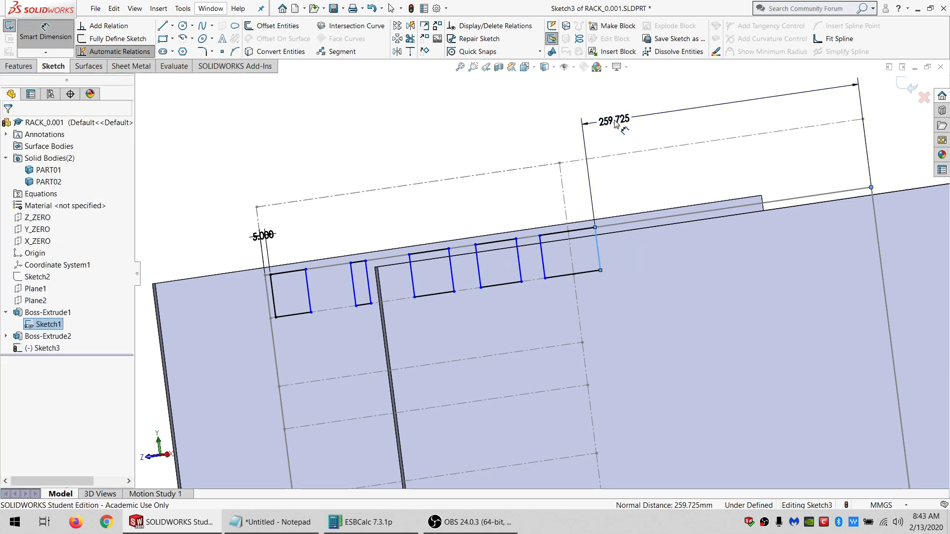
left_click(614, 120)
key("Return")
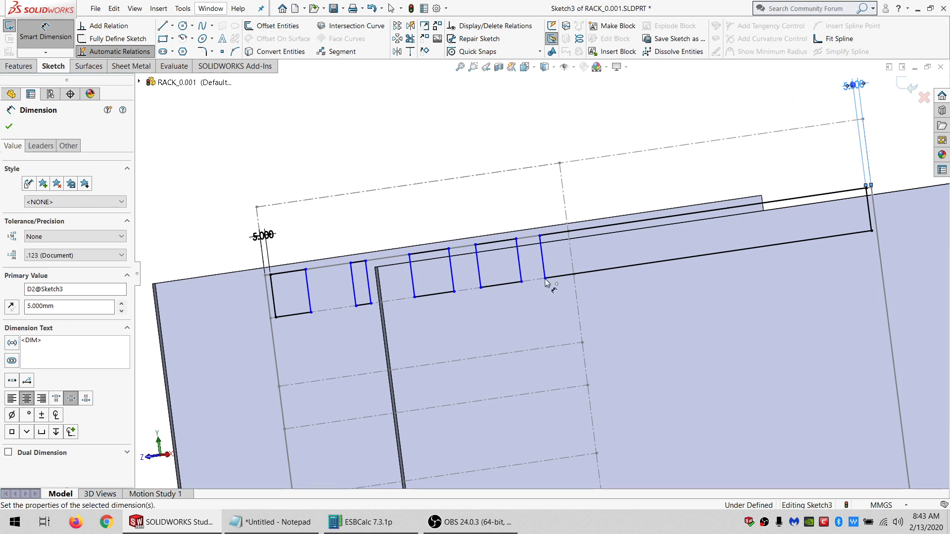
key("Escape")
mouse_move(543, 276)
left_mouse_down()
mouse_move(713, 278)
mouse_move(783, 243)
left_mouse_up()
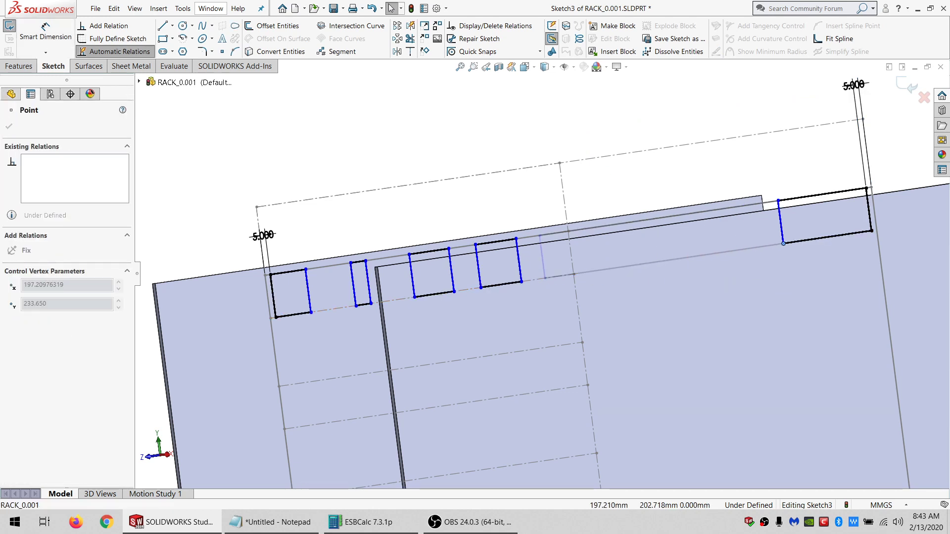
Dimension the first rectangle's width and link it to the file property PART03_THK.
key("Escape")
left_click(63, 50)
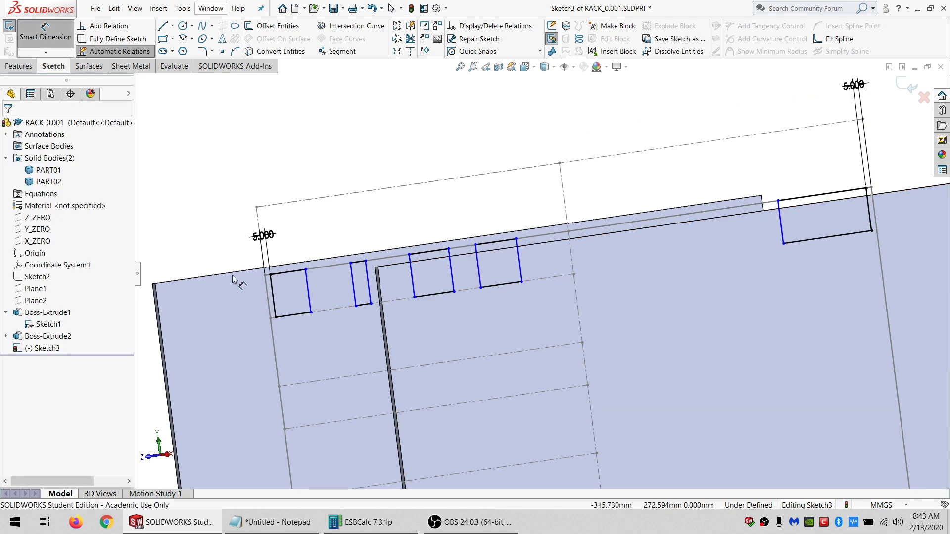
left_click(271, 275)
left_click(309, 292)
left_click(286, 159)
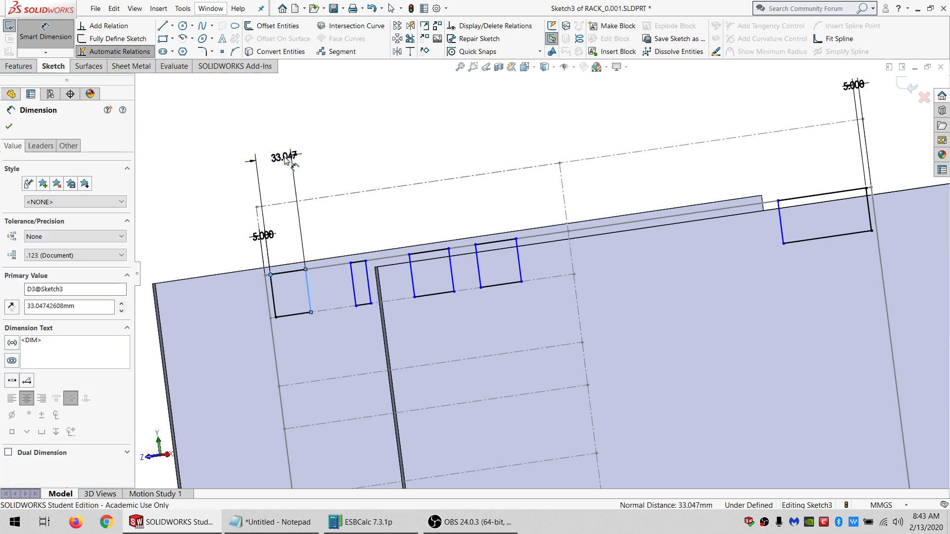
type("=")
mouse_move(278, 195)
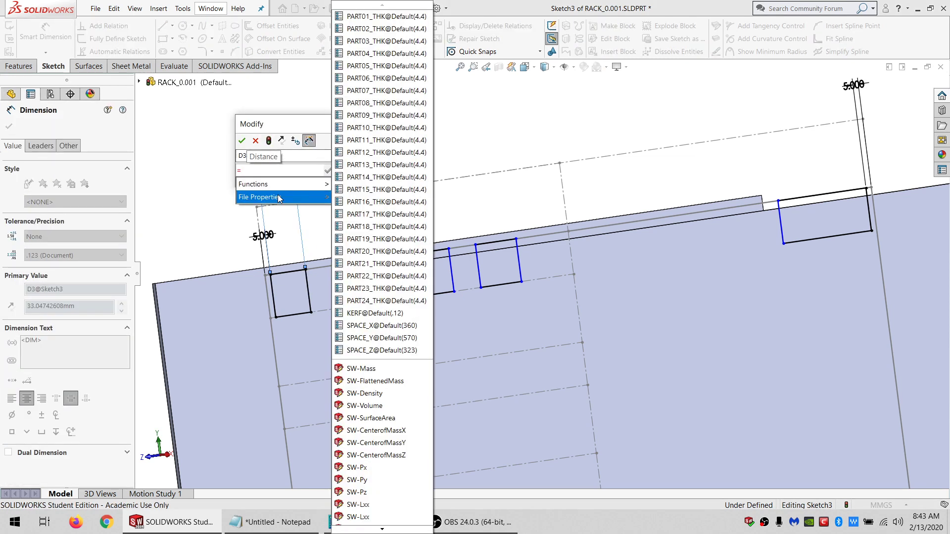
left_click(366, 42)
left_click(243, 141)
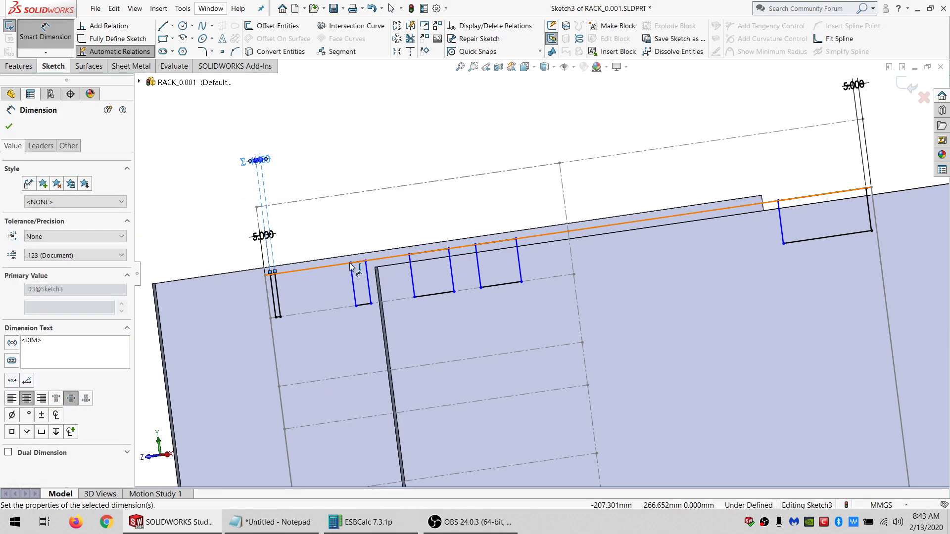
Dimension the second rectangle's width and link it to the file property PART04_THK.
left_click(367, 281)
left_click(353, 165)
type("=P")
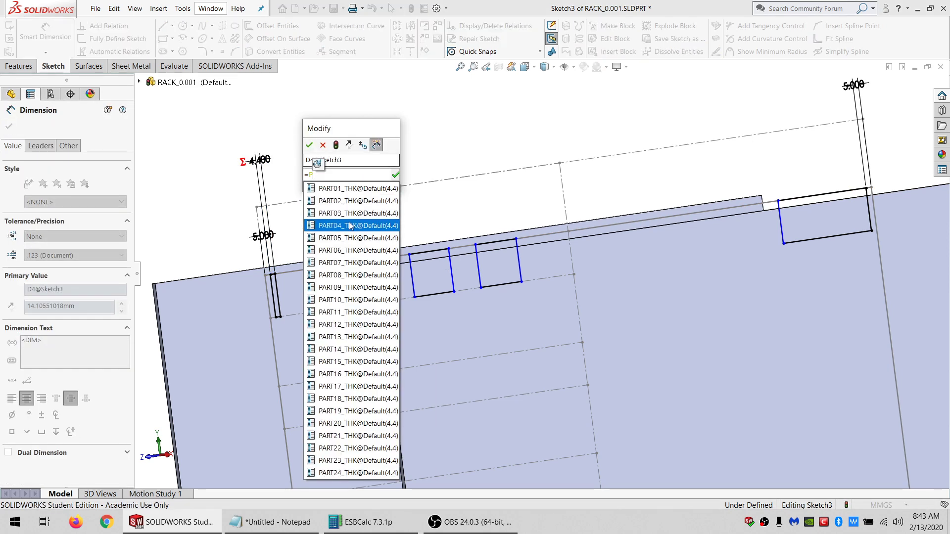
left_click(336, 225)
left_click(309, 145)
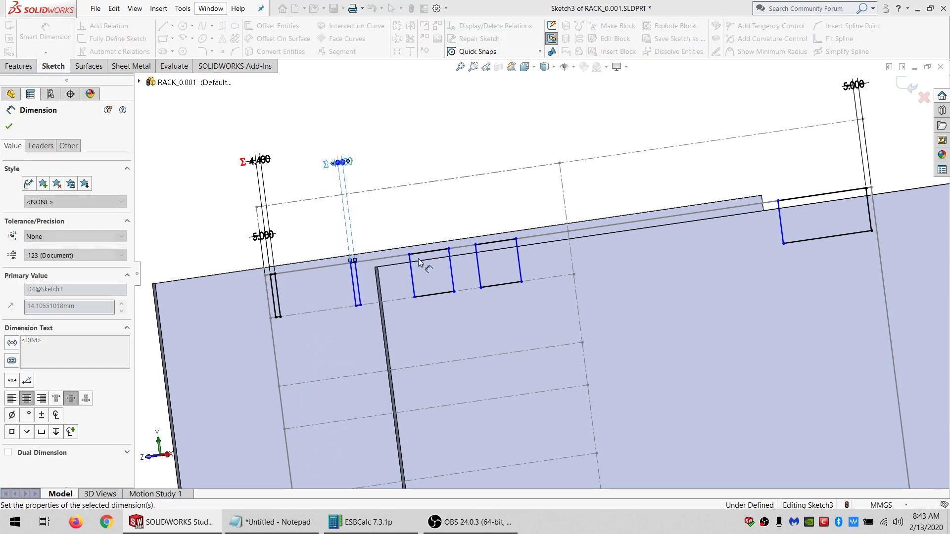
Dimension the third rectangle's width and link it to the file property PART05_THK.
left_click(409, 254)
left_click(451, 270)
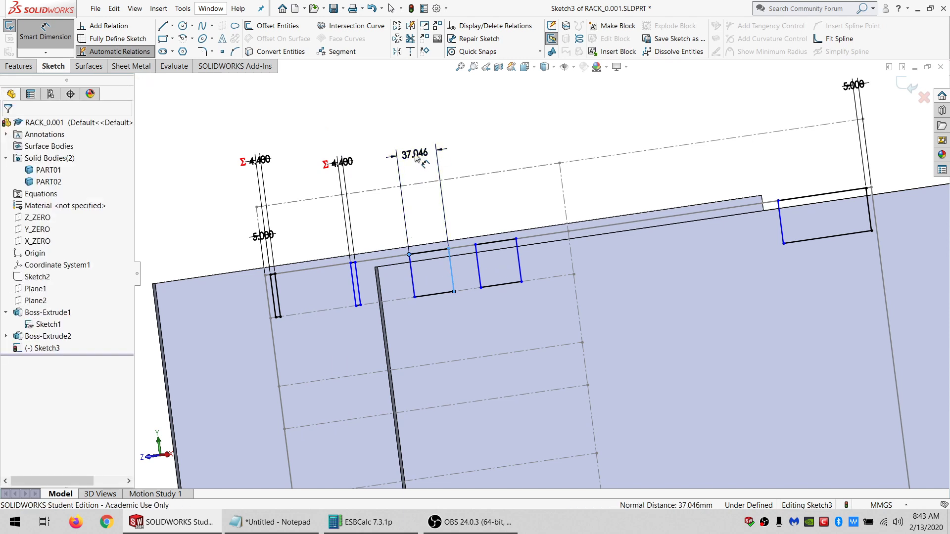
left_click(416, 158)
type("=P")
left_click(407, 231)
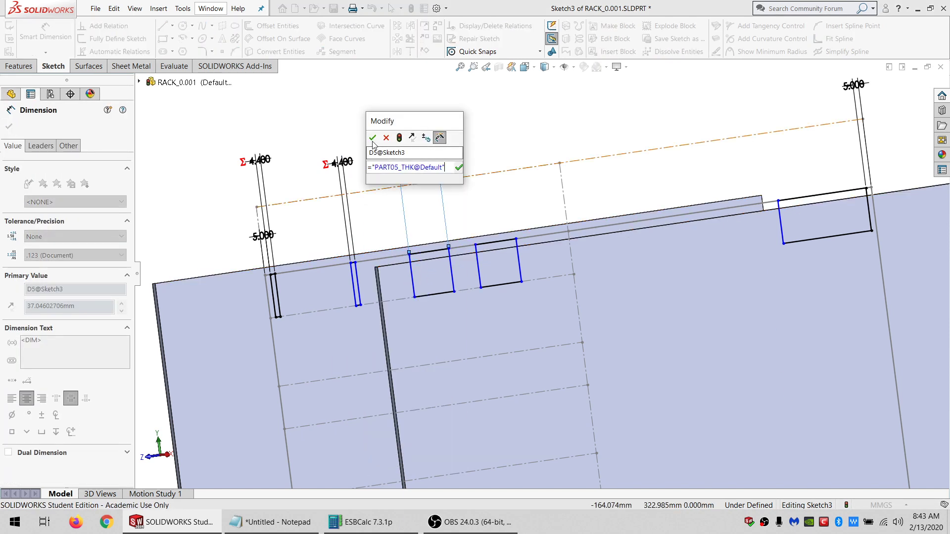
left_click(372, 137)
Dimension the fourth rectangle's width and link it to the file property PART06_THK.
left_click(478, 247)
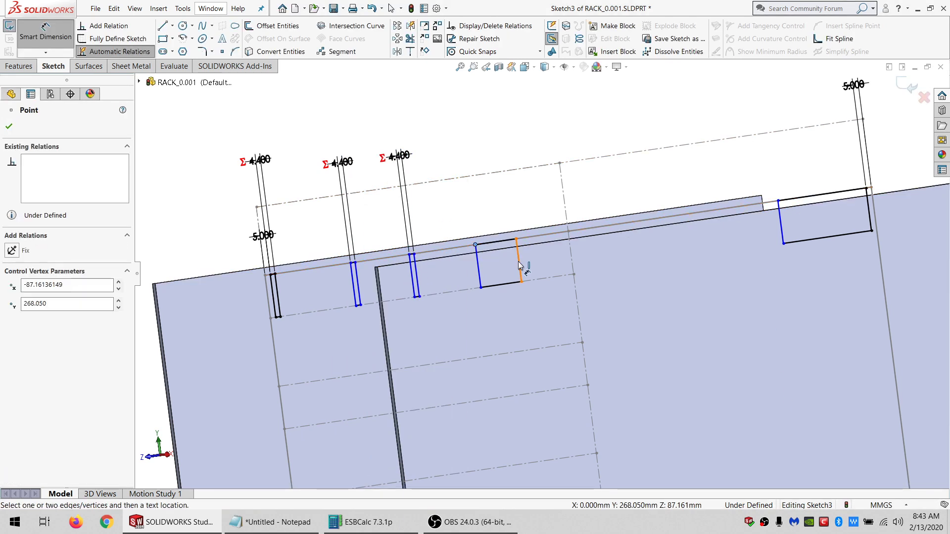
left_click(520, 265)
left_click(476, 147)
type("=P")
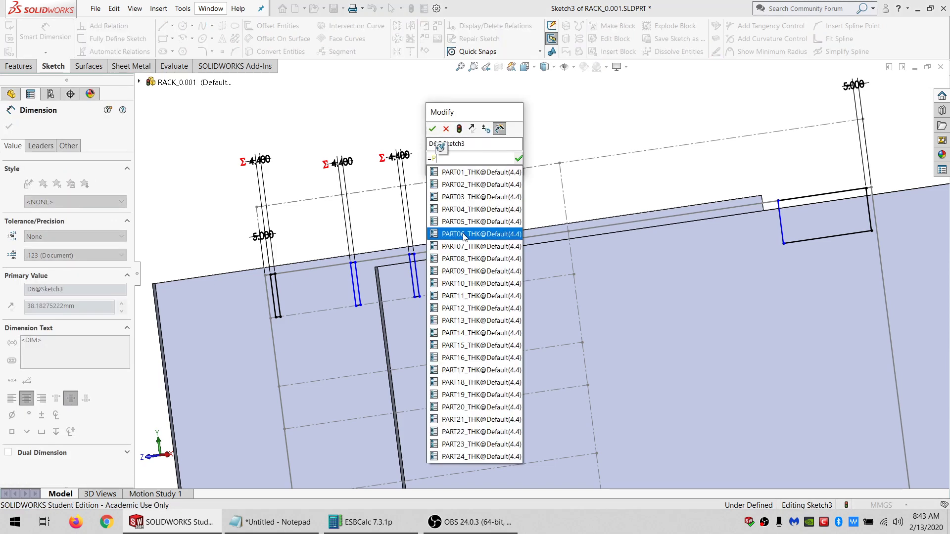
left_click(475, 234)
key("Return")
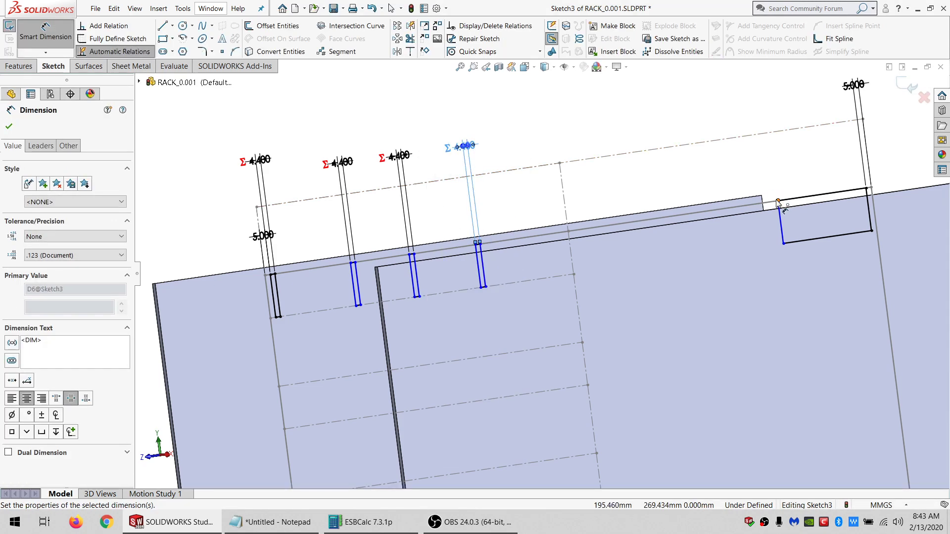
Dimension the last rectangle's width and link it to the file property PART07_THK.
left_click(779, 201)
left_click(872, 224)
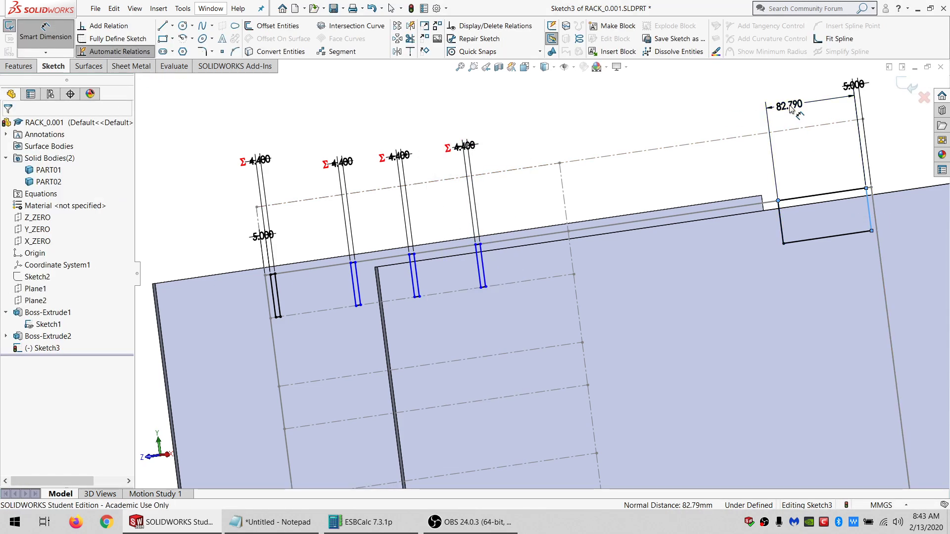
left_click(791, 104)
type("=P")
left_click(788, 207)
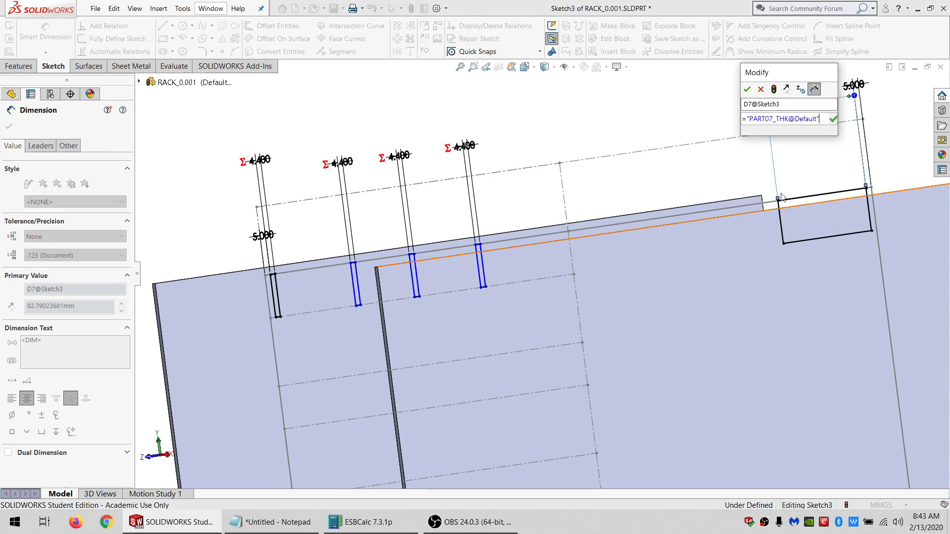
left_click(747, 90)
key("Escape")
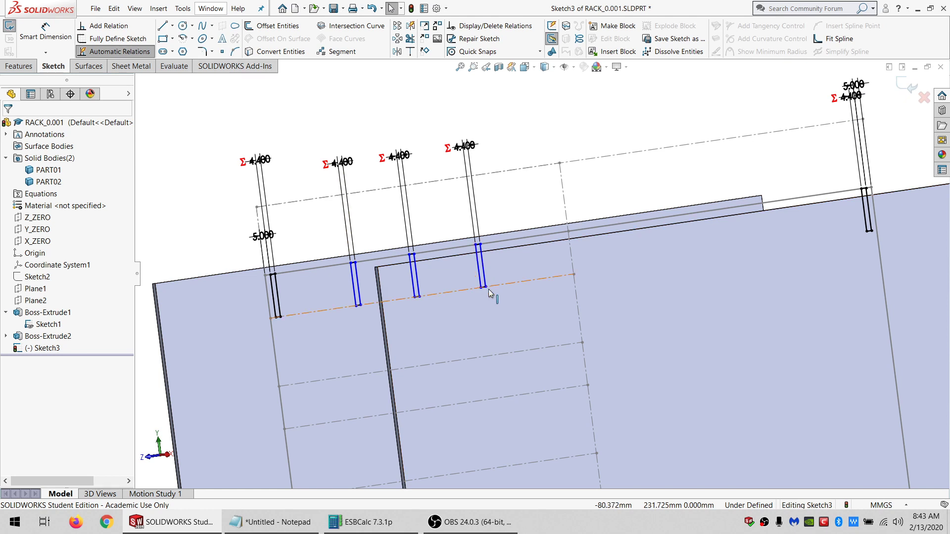
Move the fourth rectangle toward the last one and the third to near the vertical centerline, spreading the row out.
left_click_drag(488, 291, 745, 252)
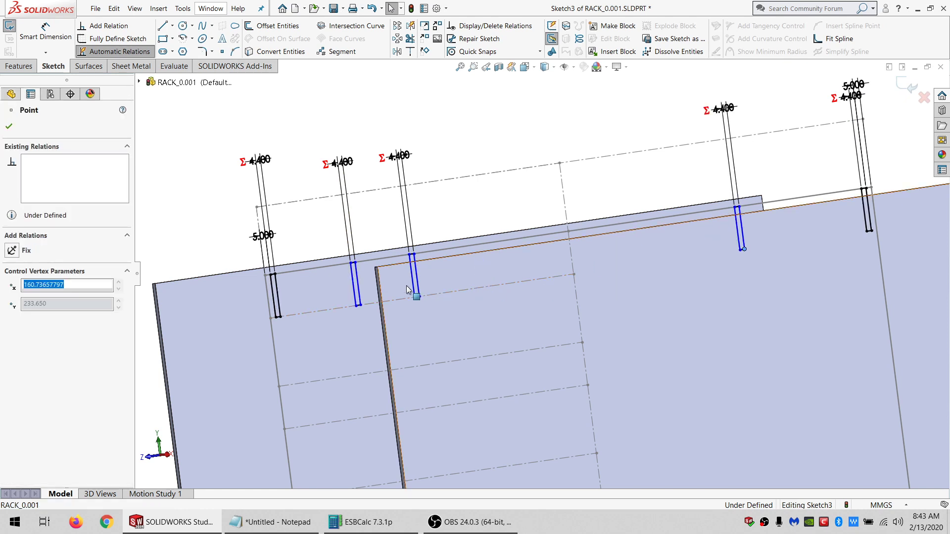
left_click_drag(419, 297, 501, 298)
left_click_drag(615, 290, 604, 290)
key("Escape")
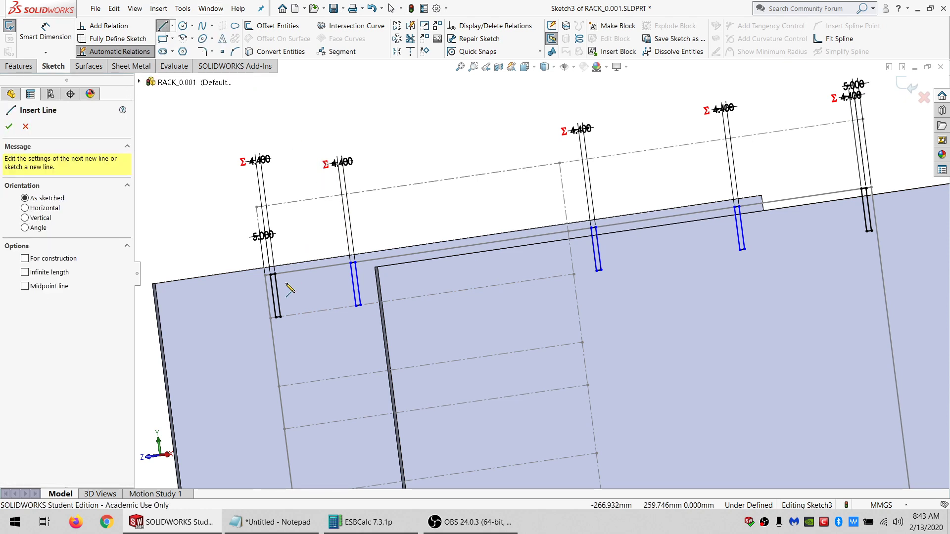
Sketch four lines bridging the gaps between the facing sides of the five neighbouring rectangles.
left_click(279, 297)
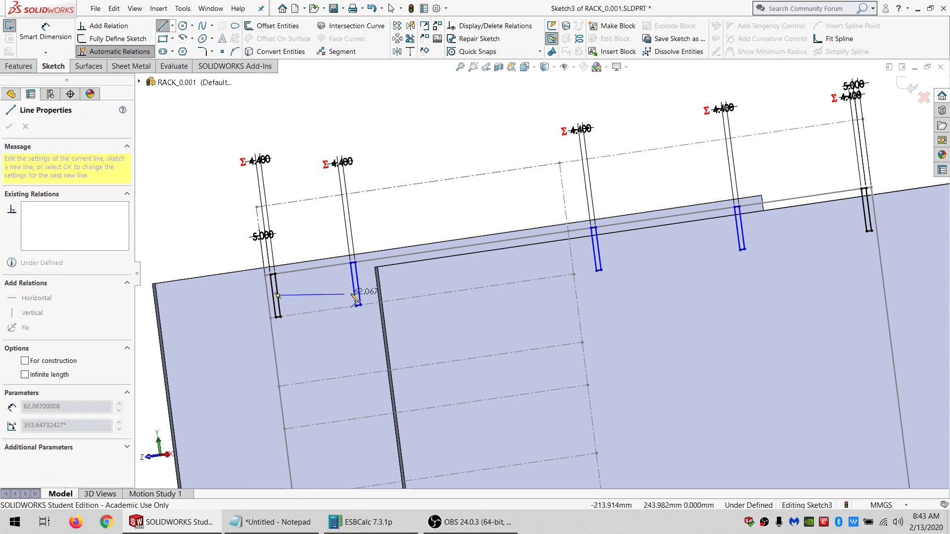
left_click(354, 293)
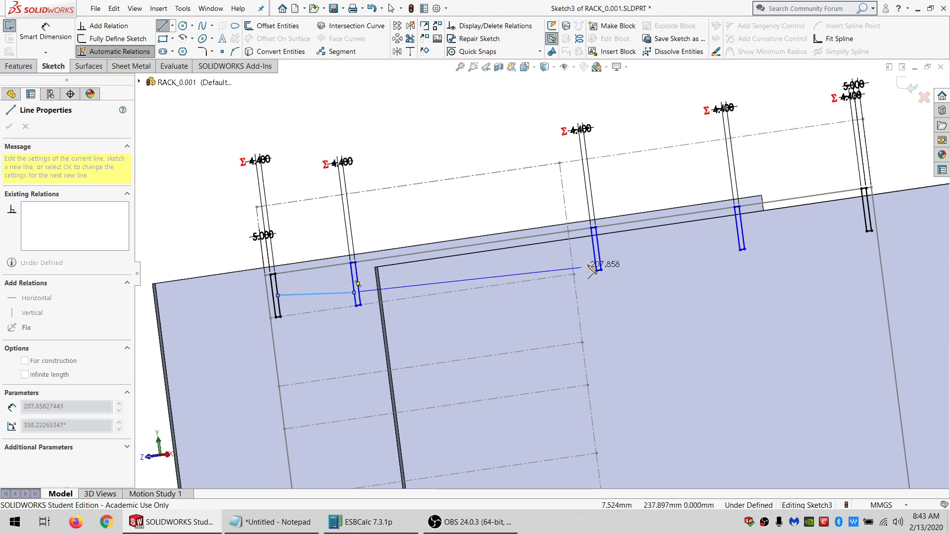
left_click(598, 259)
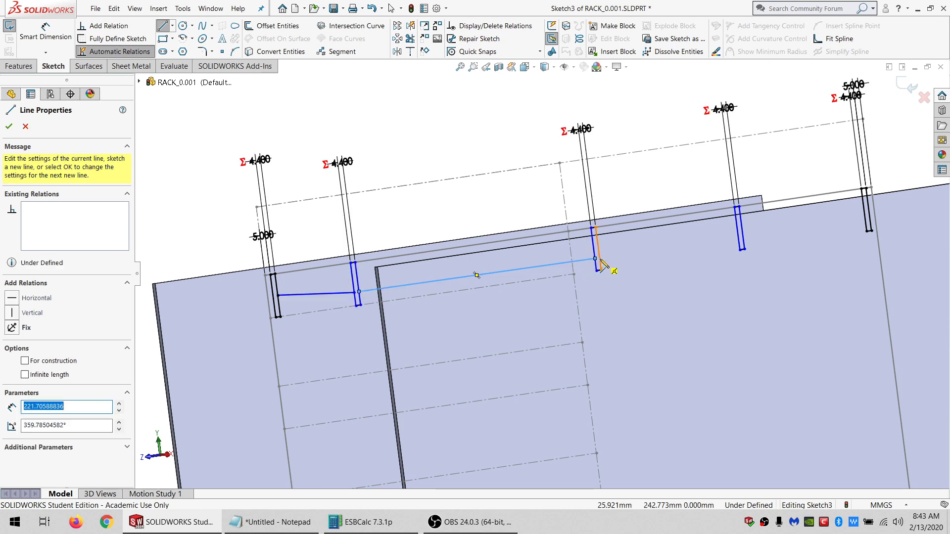
left_click(739, 238)
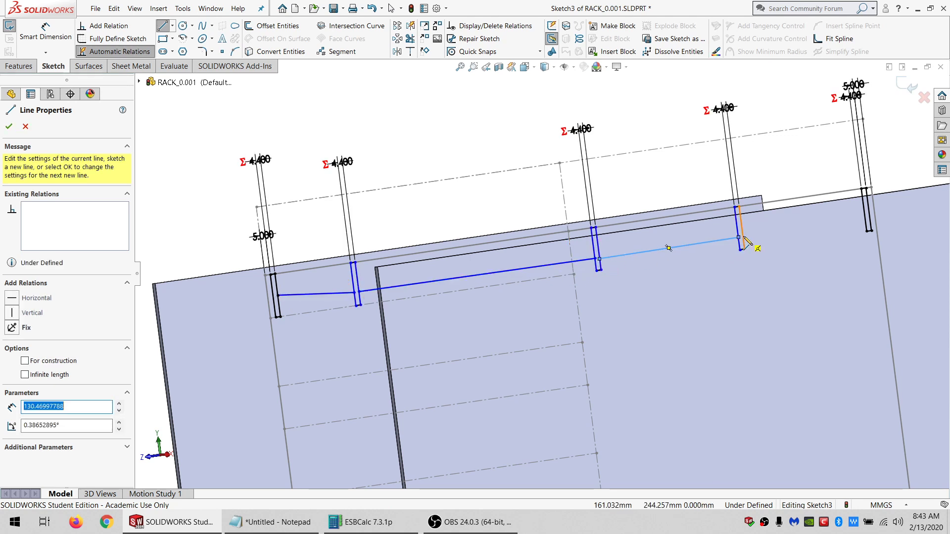
left_click(867, 224)
key("Escape")
Make the first connecting line horizontal, then make the first three connecting lines collinear, equal and for construction.
left_click(319, 294)
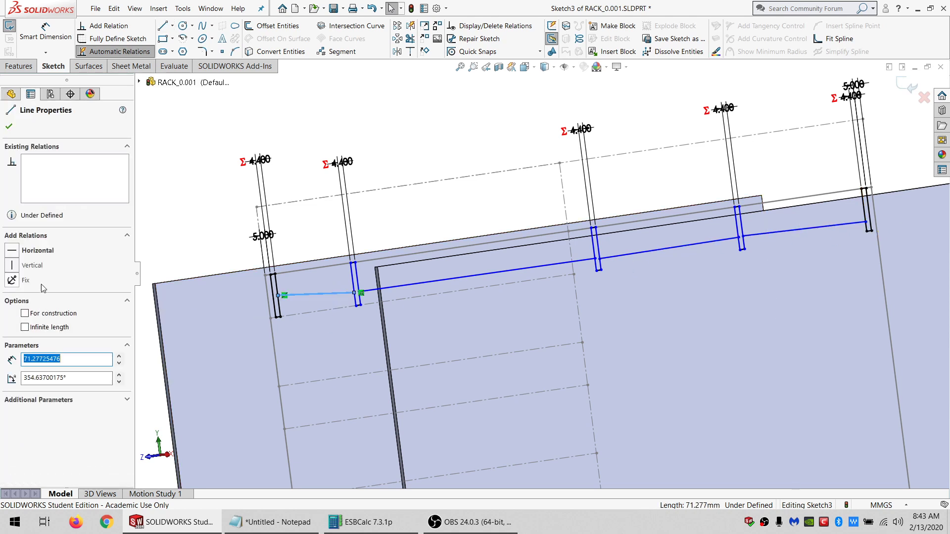
left_click(28, 250)
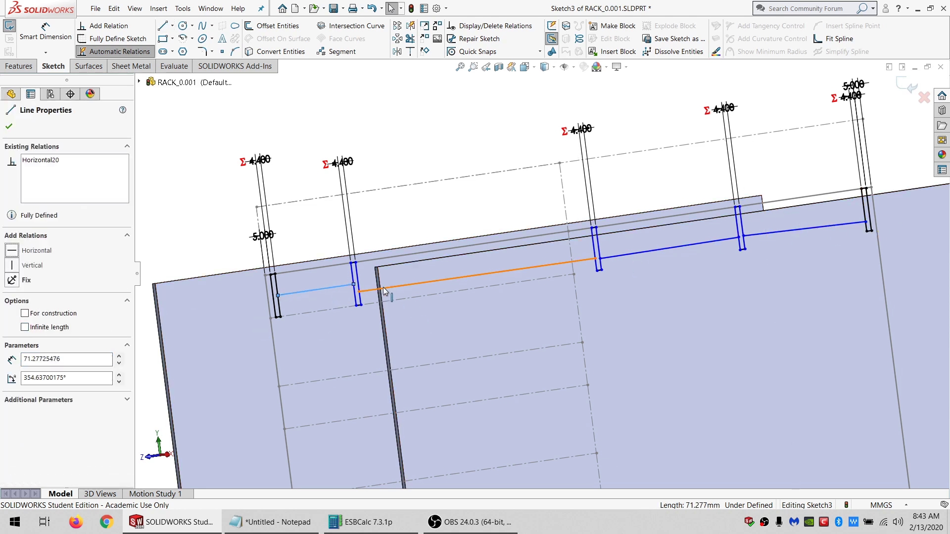
left_click(438, 282, "ctrl")
left_click(668, 248, "ctrl")
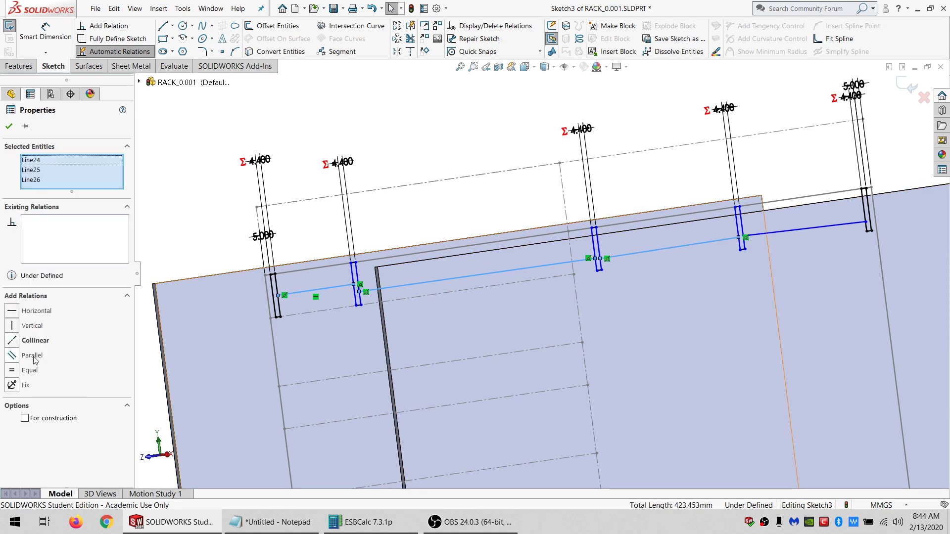
left_click(29, 344)
left_click(29, 371)
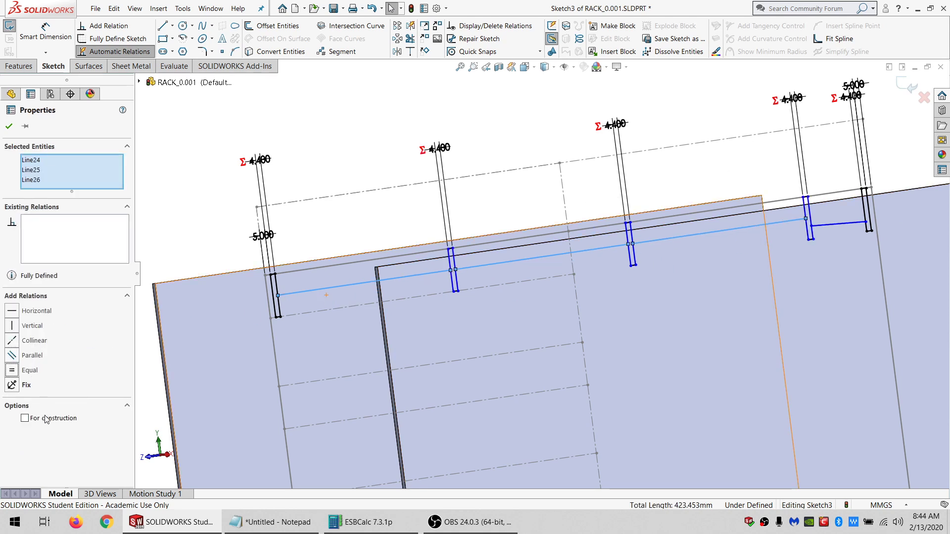
key("Escape")
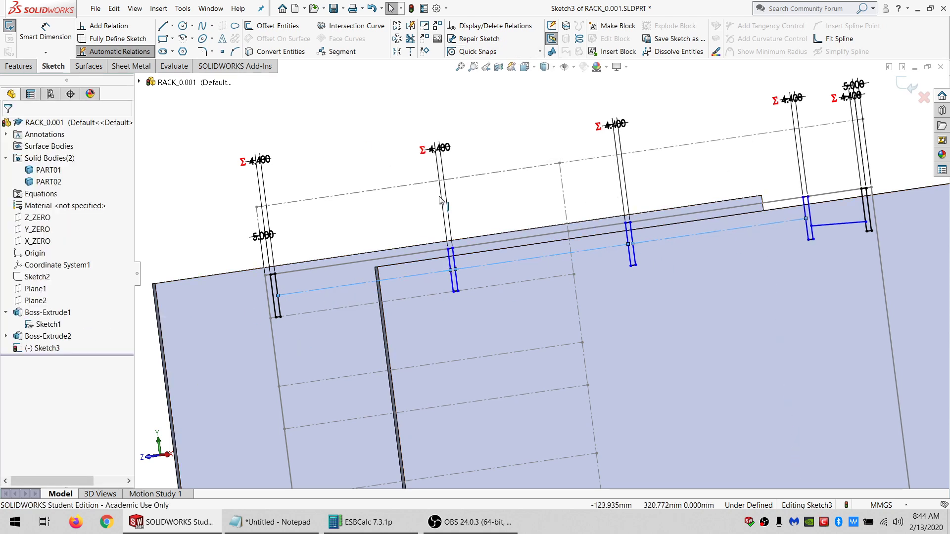
Shift the second rectangle toward the first, and make the fourth connecting line construction, collinear and equal to the first.
left_click_drag(445, 296, 363, 322)
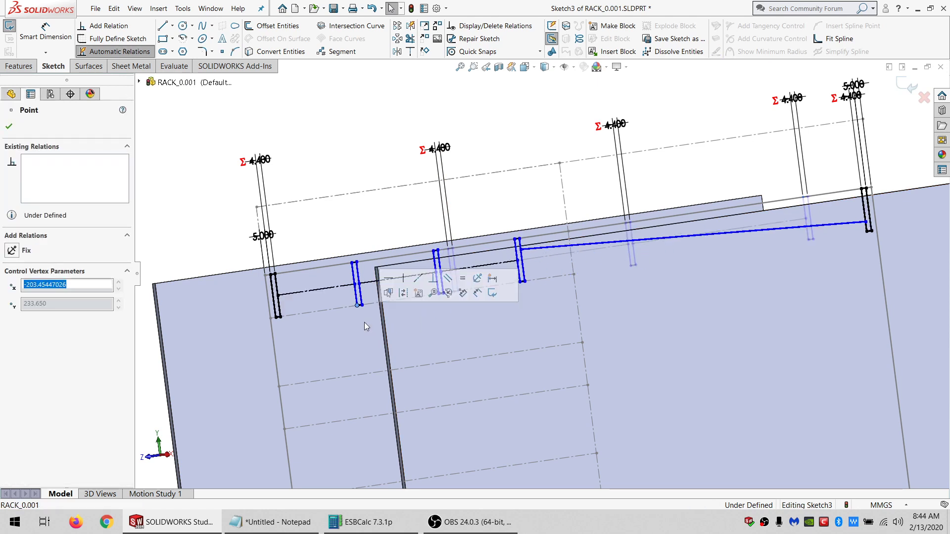
left_click(537, 252)
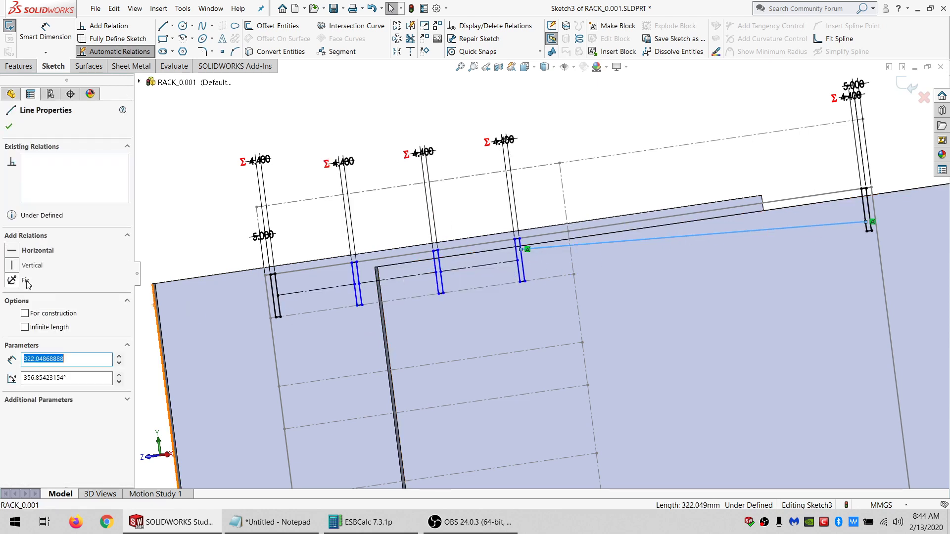
left_click(303, 293, "ctrl")
left_click(23, 330)
left_click(12, 375)
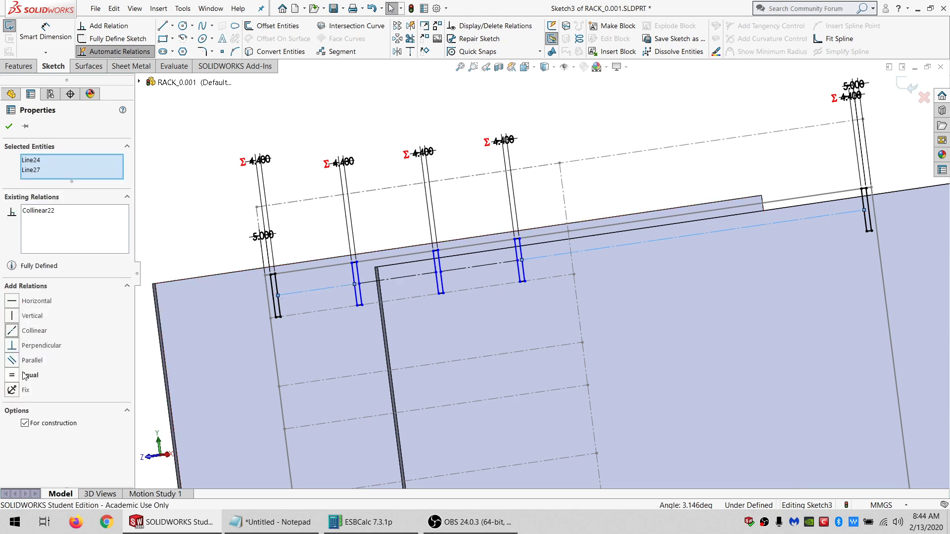
left_click(317, 160)
Sketch a middle row of five separate corner rectangles below the upper row, the first about 22 x 31 mm.
middle_click_drag(317, 160, 606, 375)
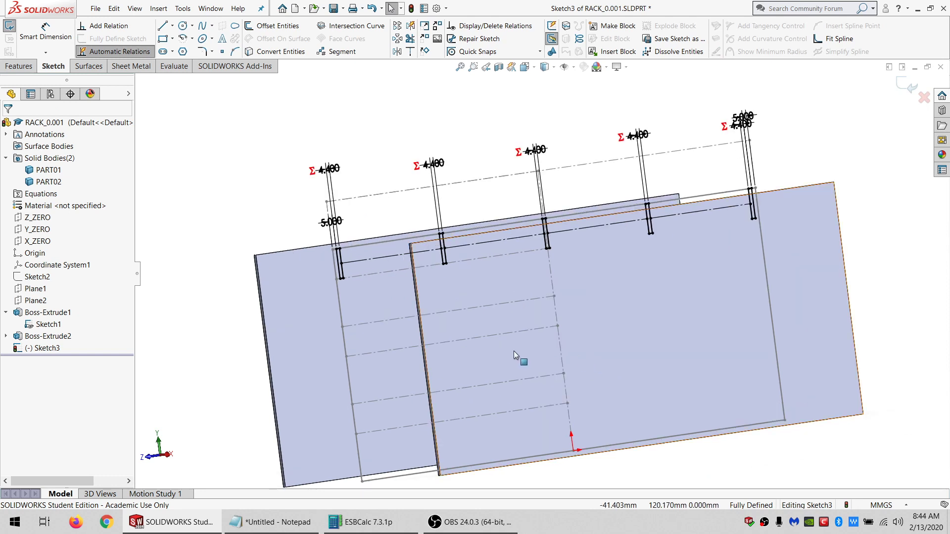
left_click(163, 40)
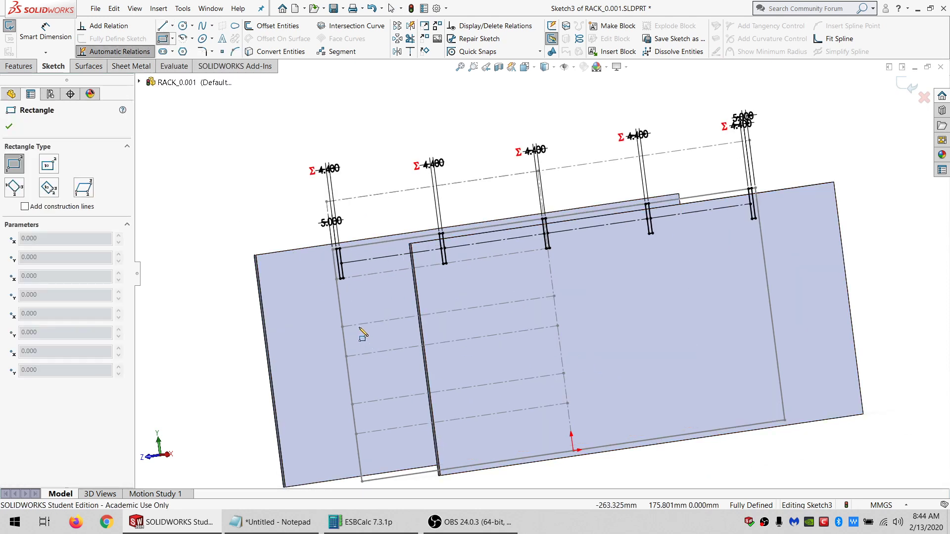
left_click(357, 326)
left_click(376, 351)
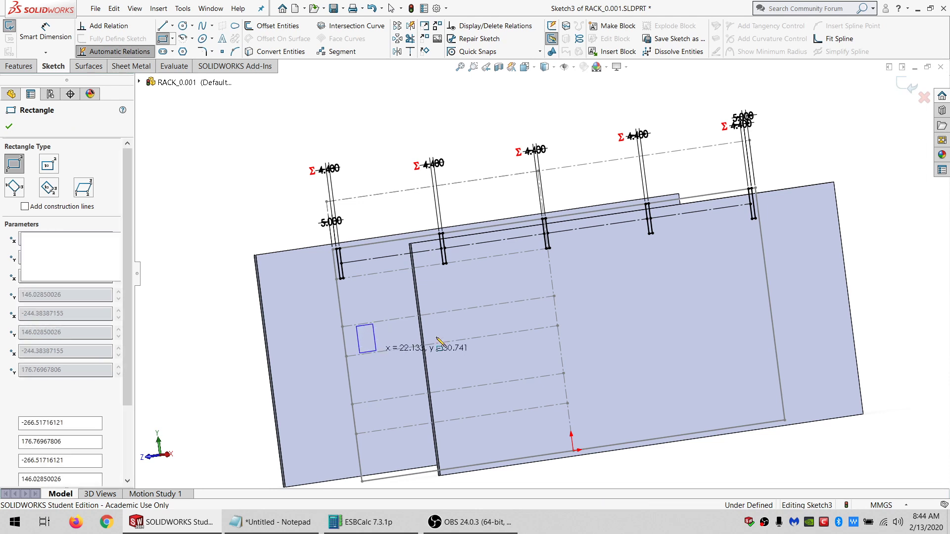
left_click(460, 343)
left_click(518, 308)
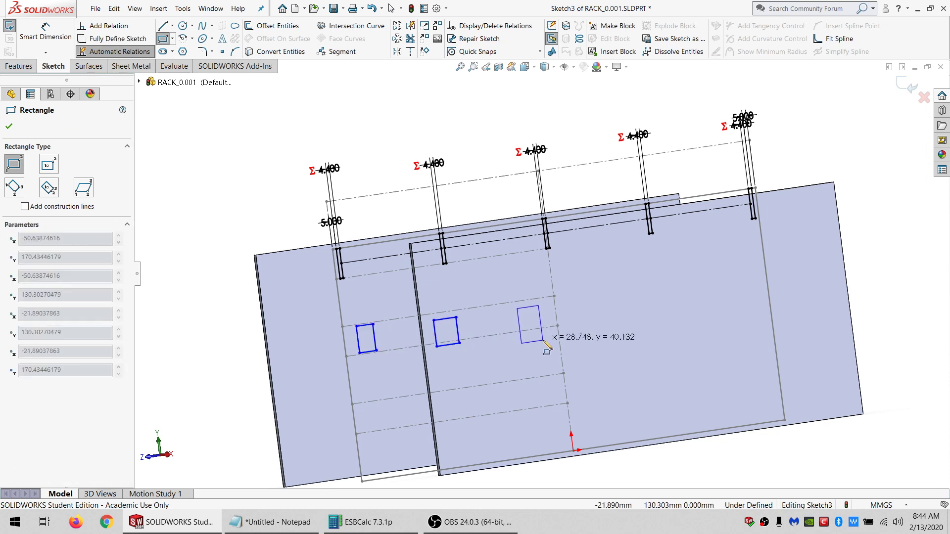
left_click(544, 340)
left_click(587, 291)
left_click(627, 328)
left_click(713, 275)
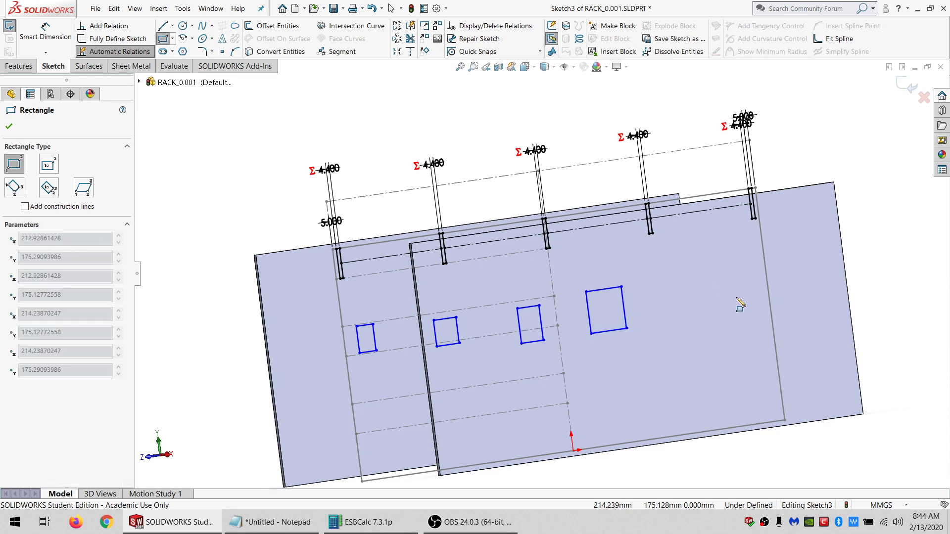
left_click(745, 312)
Sketch a lower row of five separate corner rectangles below the middle row, the second about 36 x 43 mm.
left_click(370, 405)
left_click(400, 434)
left_click(468, 390)
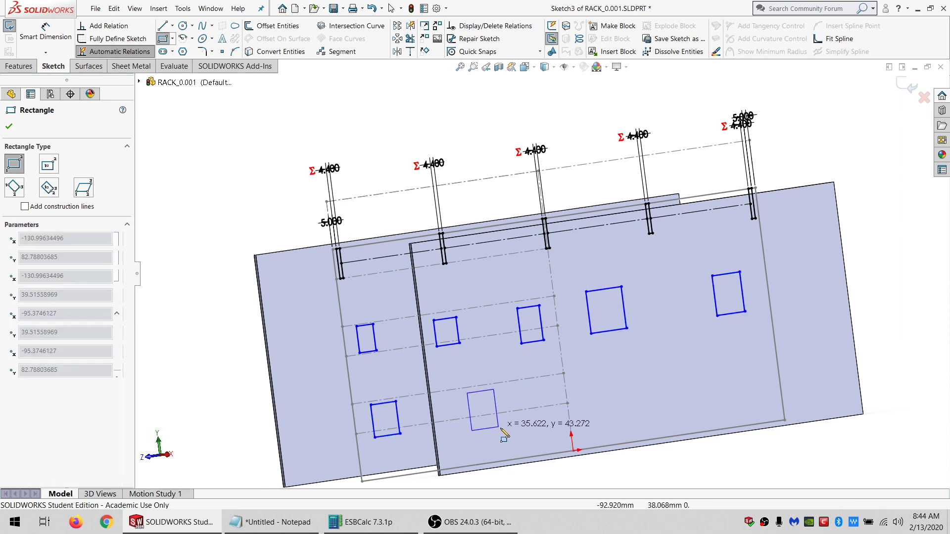
left_click(500, 429)
left_click(531, 383)
left_click(566, 424)
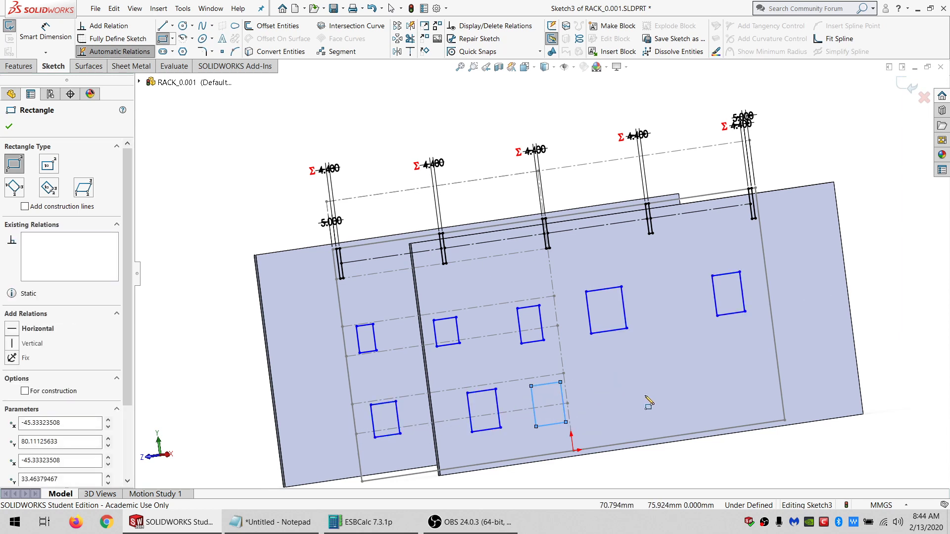
left_click(599, 366)
left_click(661, 403)
left_click(698, 356)
left_click(752, 398)
key("Escape")
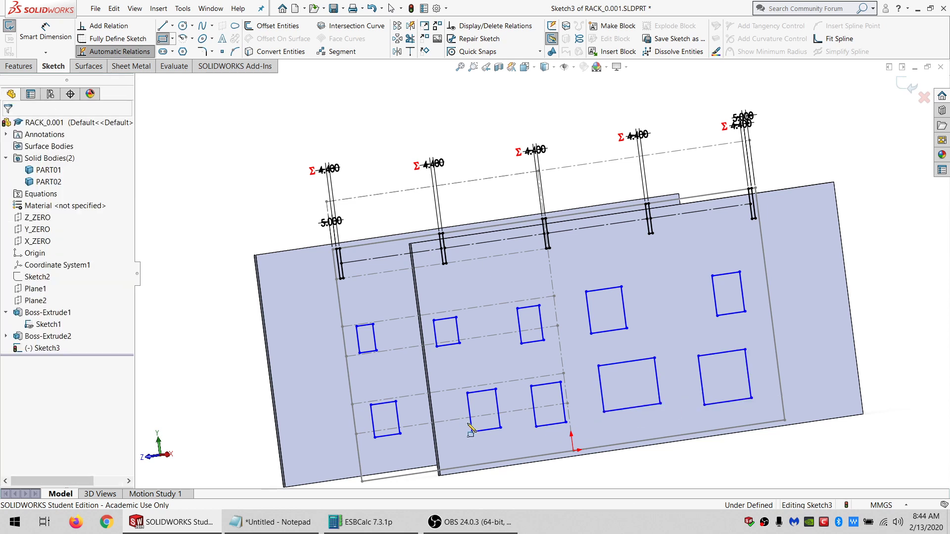
Remove the horizontal relations from the top edges of the five lower-row rectangles, plus the first one's midpoint relation.
left_click(382, 405)
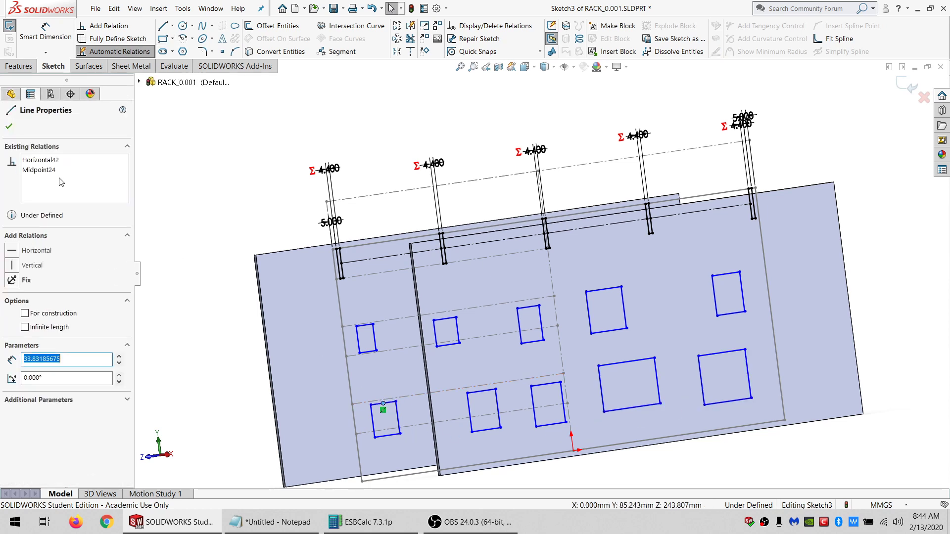
left_click(478, 392)
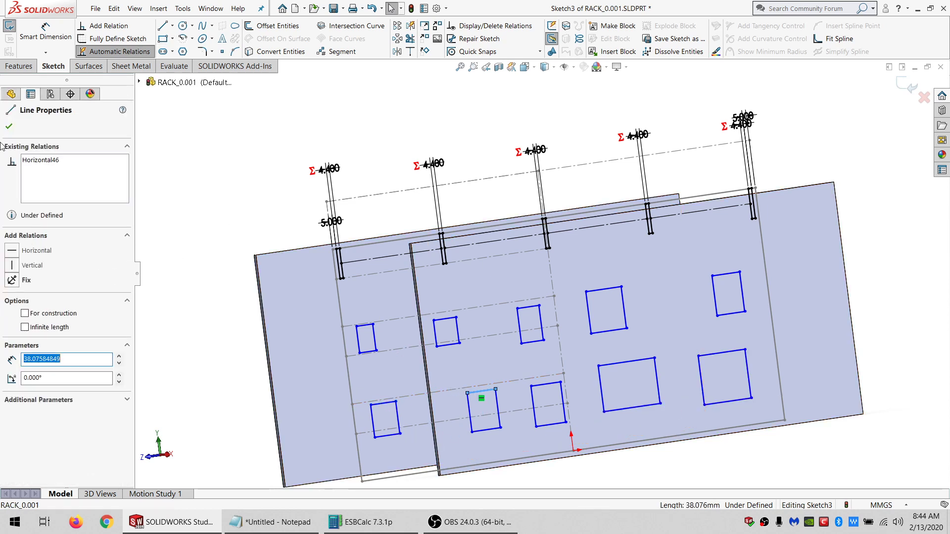
left_click(42, 161)
key("Delete")
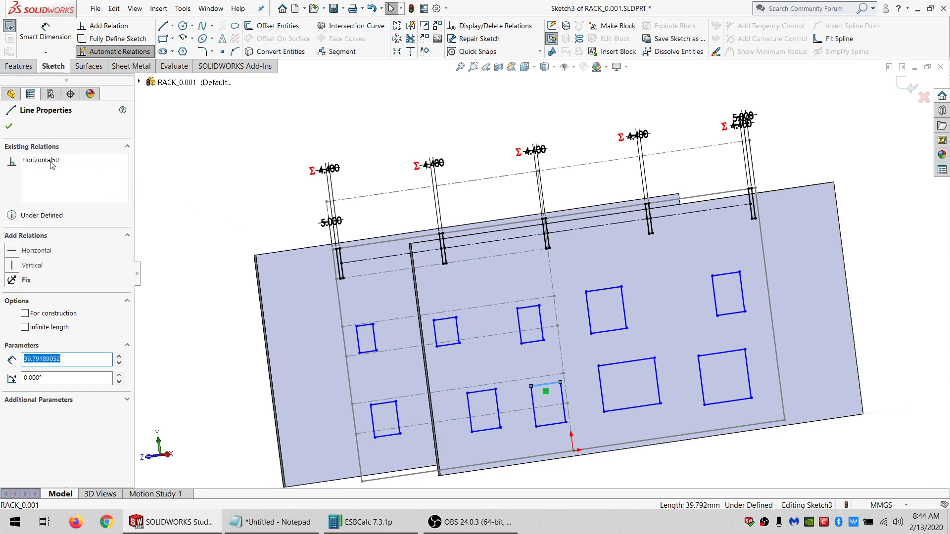
left_click(622, 362)
left_click(43, 161)
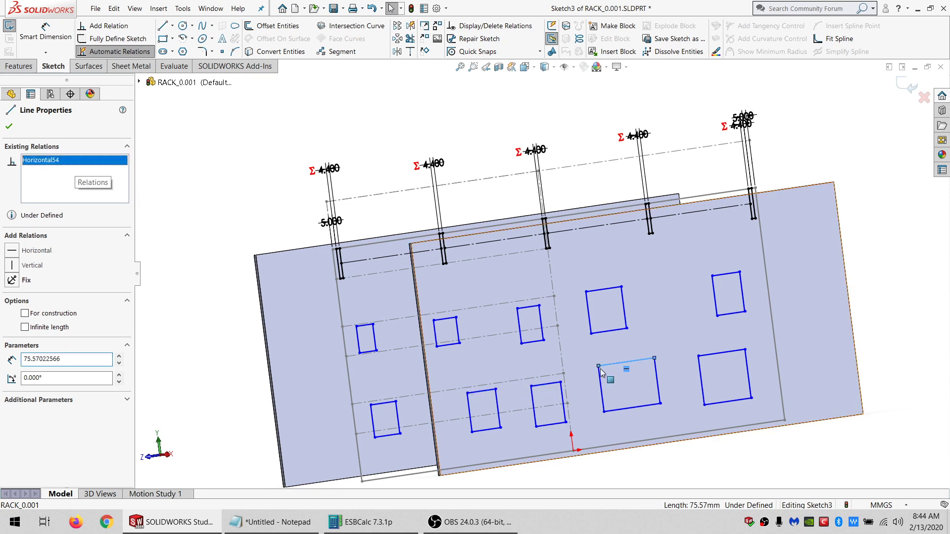
key("Delete")
left_click(722, 352)
left_click(44, 161)
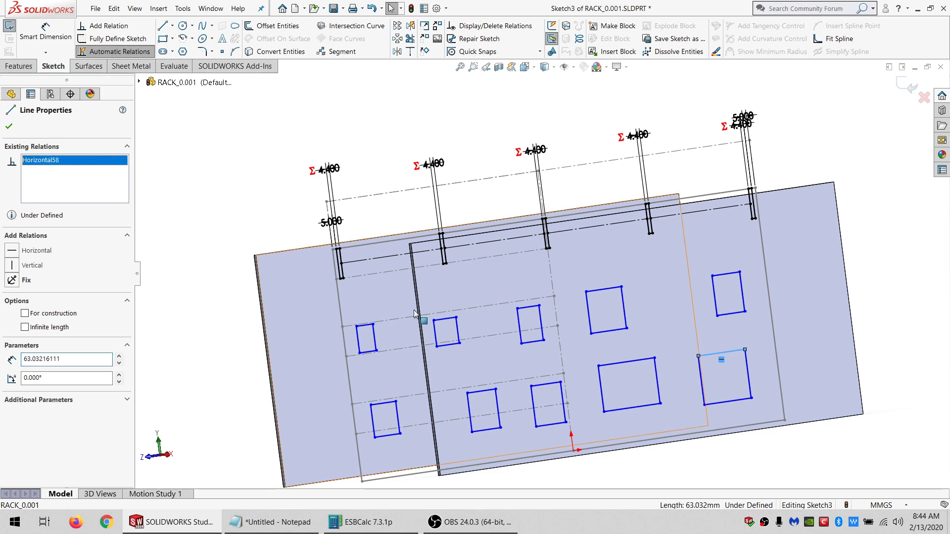
key("Delete")
Remove the horizontal relations from the top edges of the five middle-row rectangles.
left_click(44, 162)
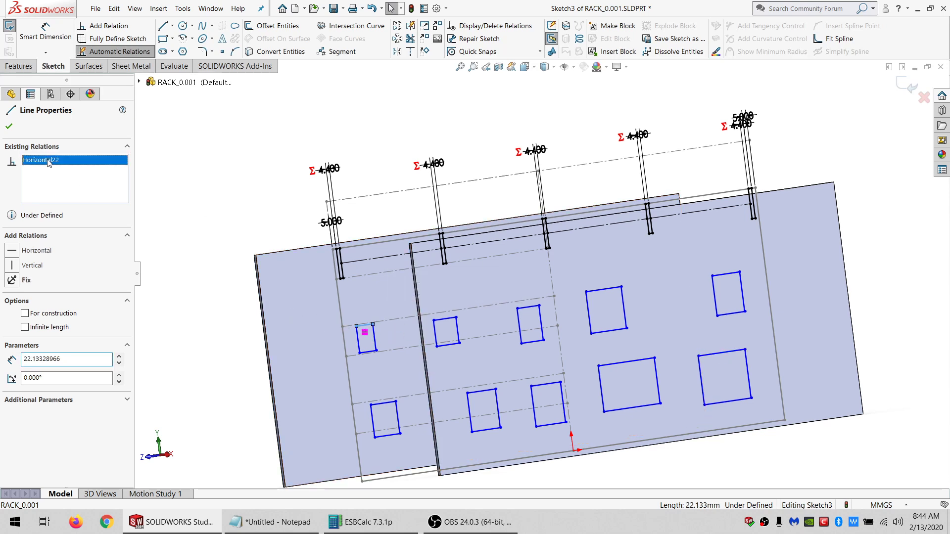
key("Delete")
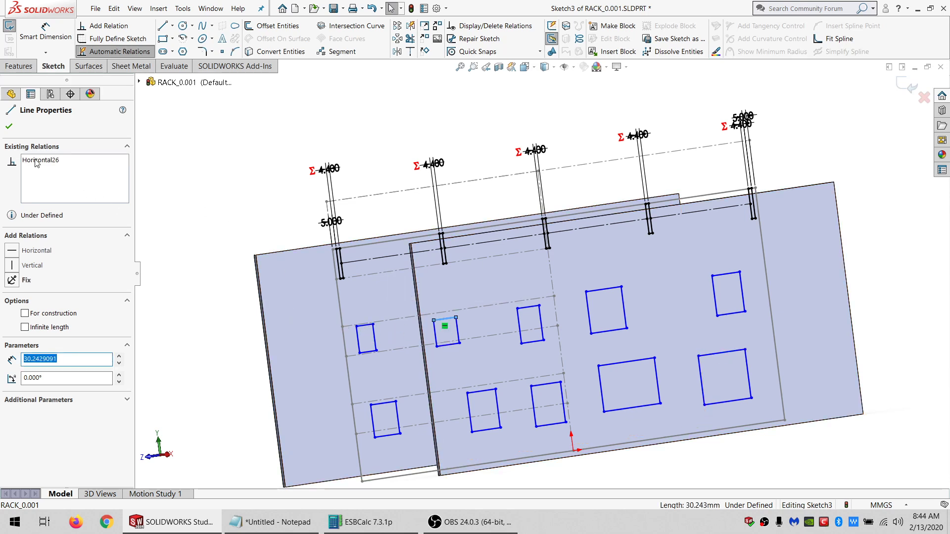
left_click(36, 161)
key("Delete")
left_click(528, 307)
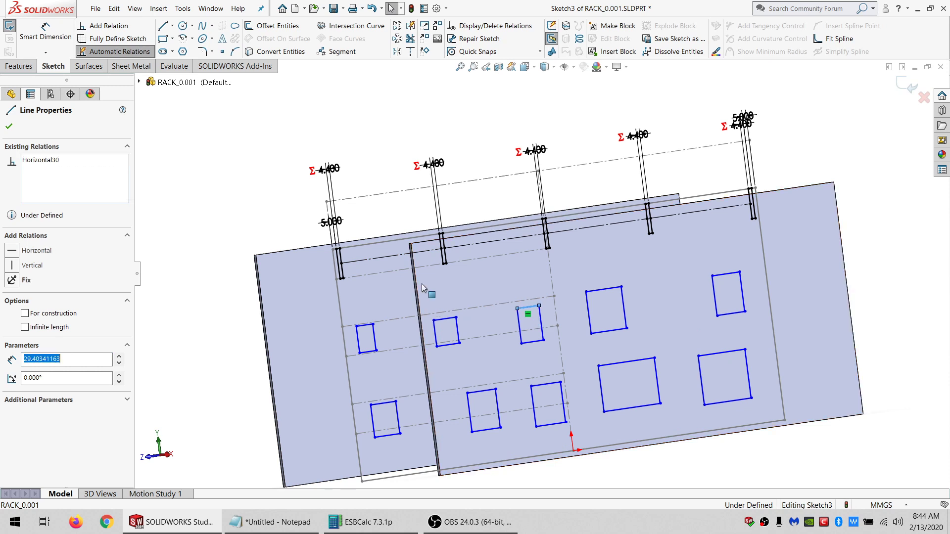
left_click(31, 162)
left_click(596, 291)
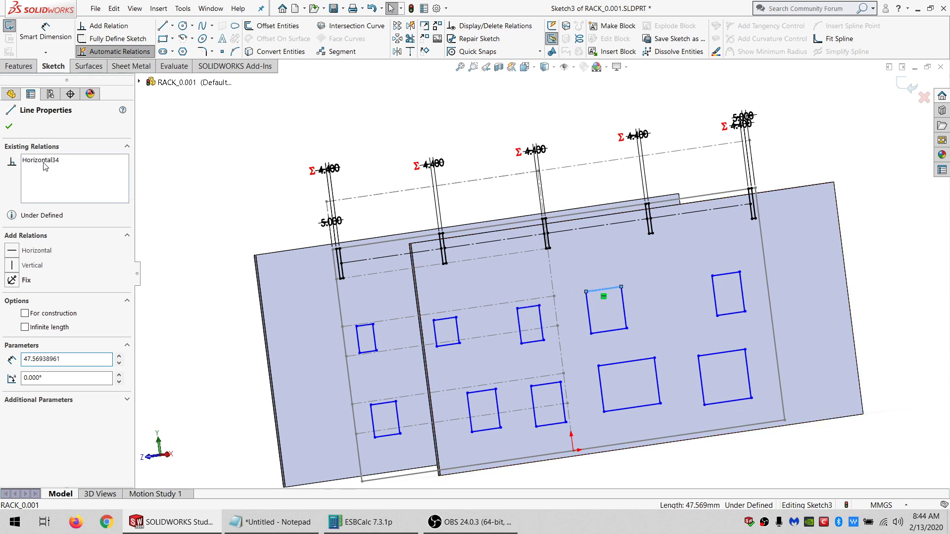
left_click(725, 273)
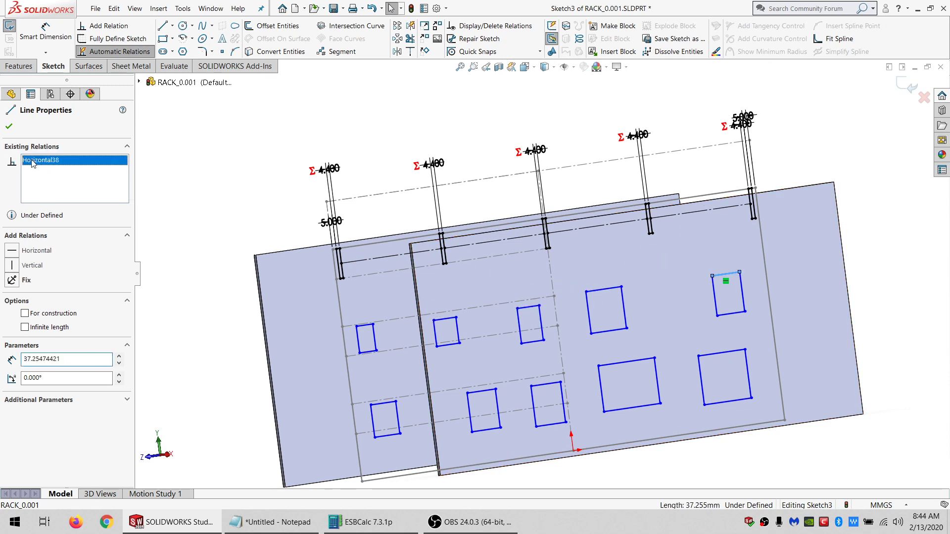
Make the top edges of the five middle-row rectangles collinear with the upper Sketch1 layout line of that row.
left_click(604, 289, "ctrl")
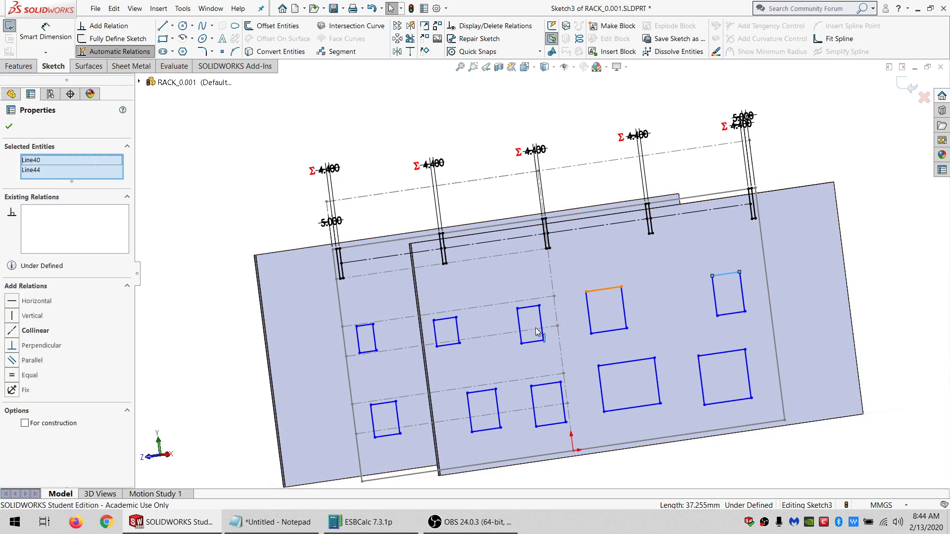
left_click(528, 307, "ctrl")
left_click(445, 318, "ctrl")
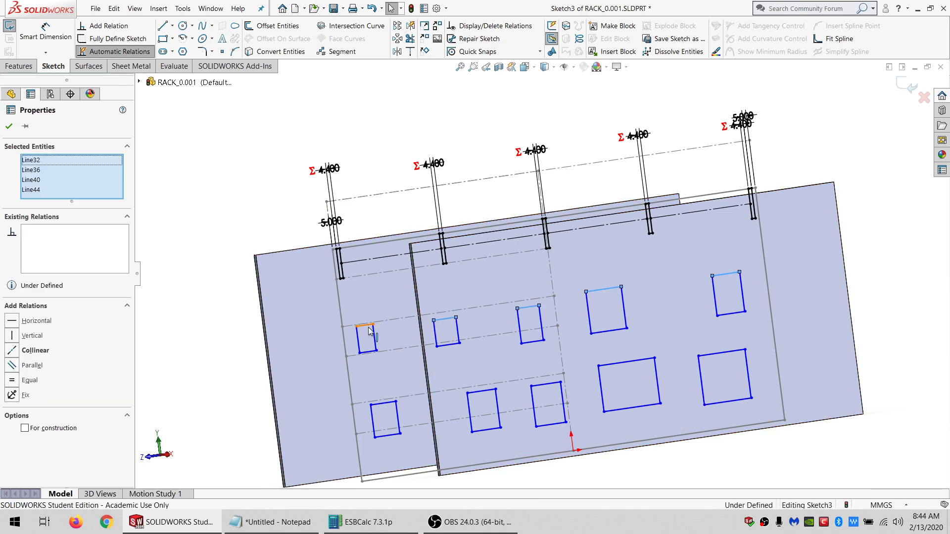
left_click(369, 327, "ctrl")
left_click(396, 319, "ctrl")
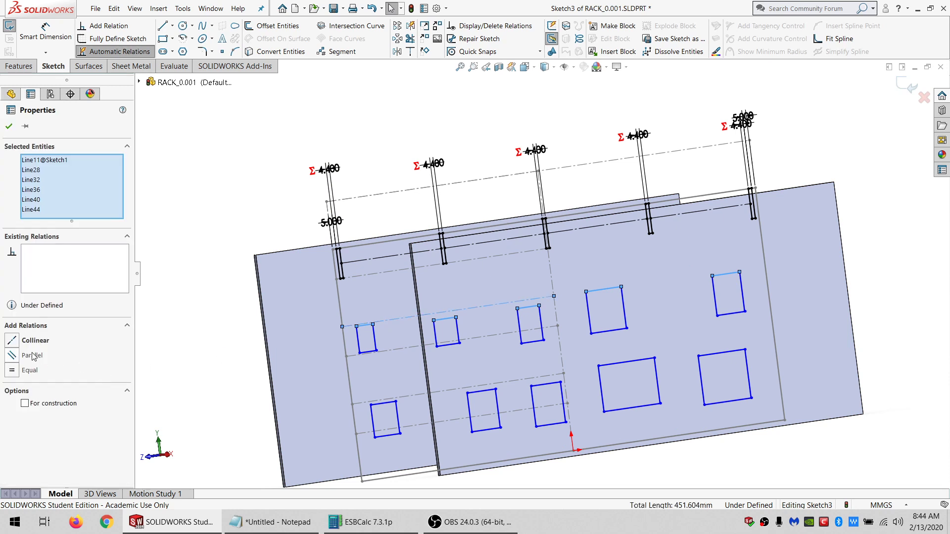
Make the top edges of the five lower-row rectangles collinear with the upper layout line of the lower row.
left_click(387, 402)
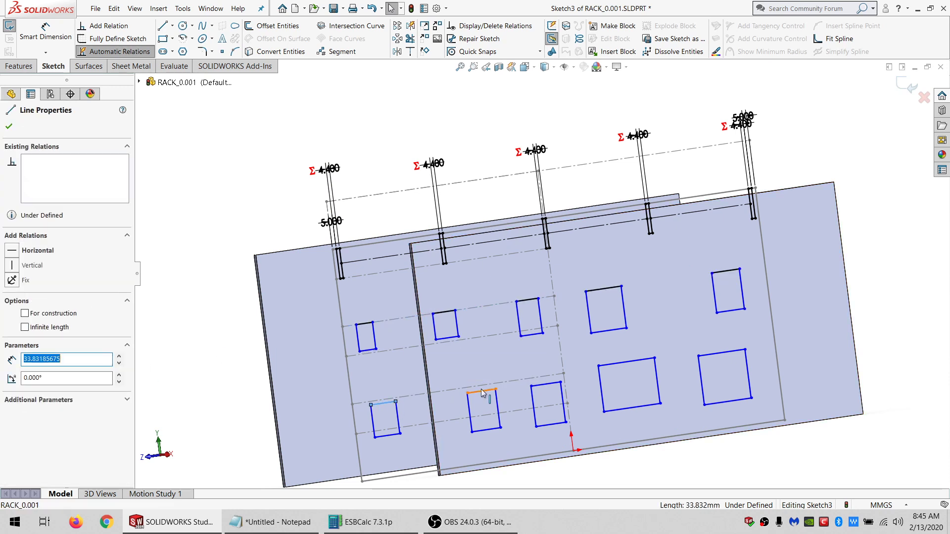
left_click(539, 385, "ctrl")
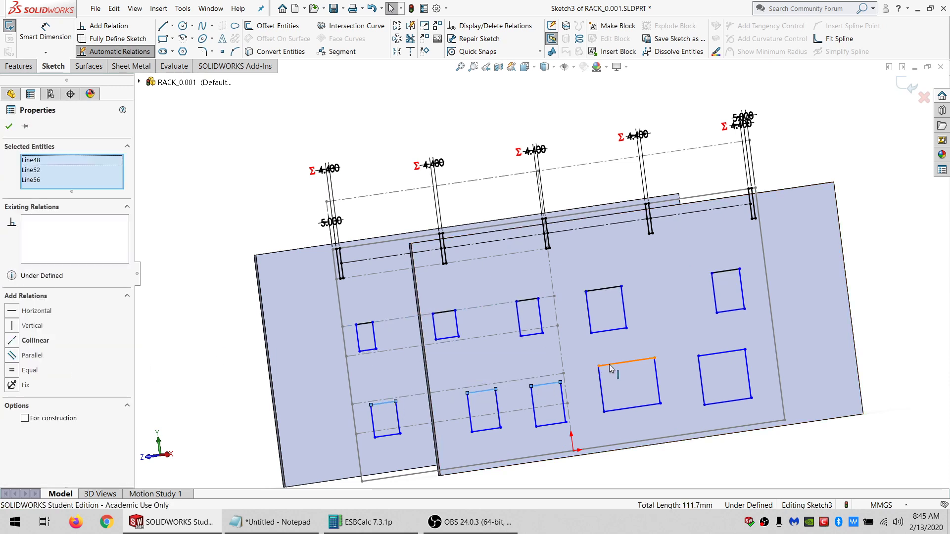
left_click(610, 364, "ctrl")
left_click(712, 354, "ctrl")
left_click(540, 377, "ctrl")
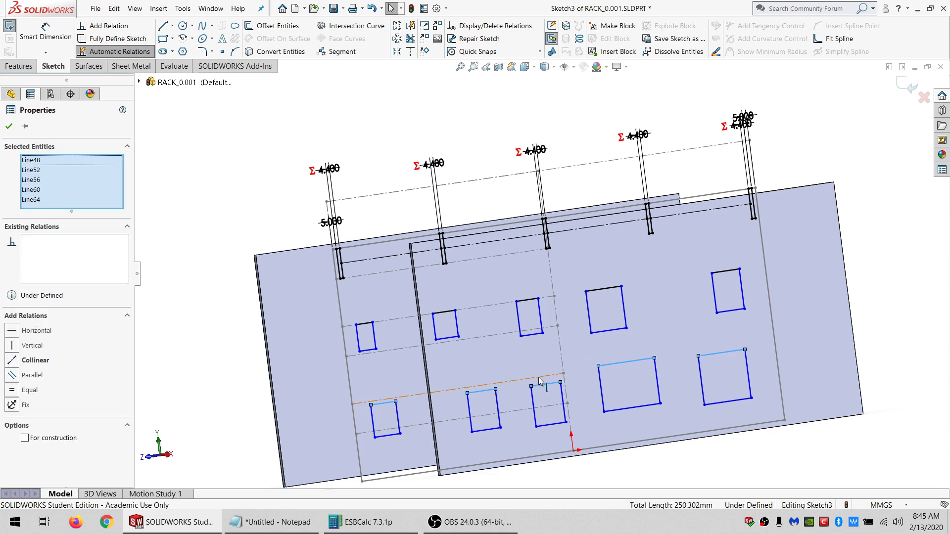
left_click(20, 341)
key("Escape")
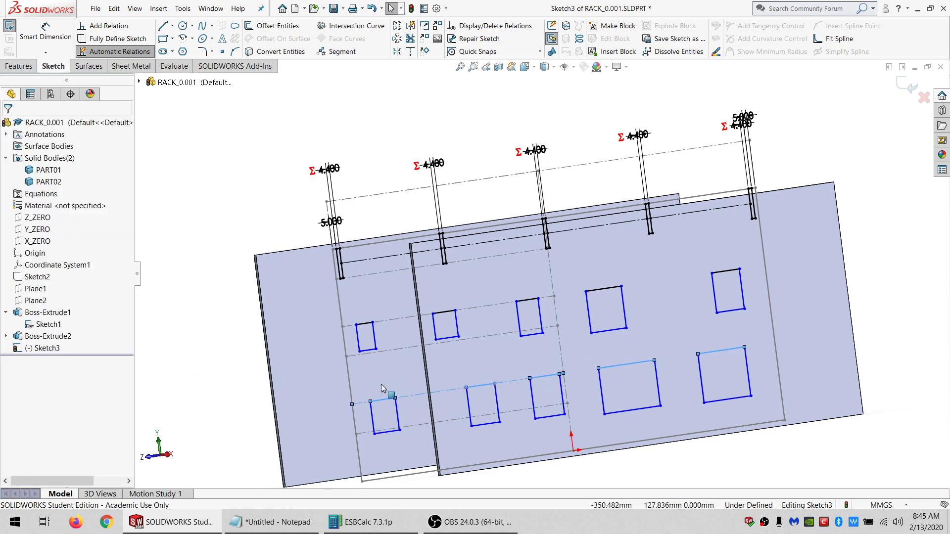
Make one vertical side of each middle-row and lower-row rectangle equal to the vertical side of the first upper-row rectangle.
left_click(397, 416)
left_click(469, 406, "ctrl")
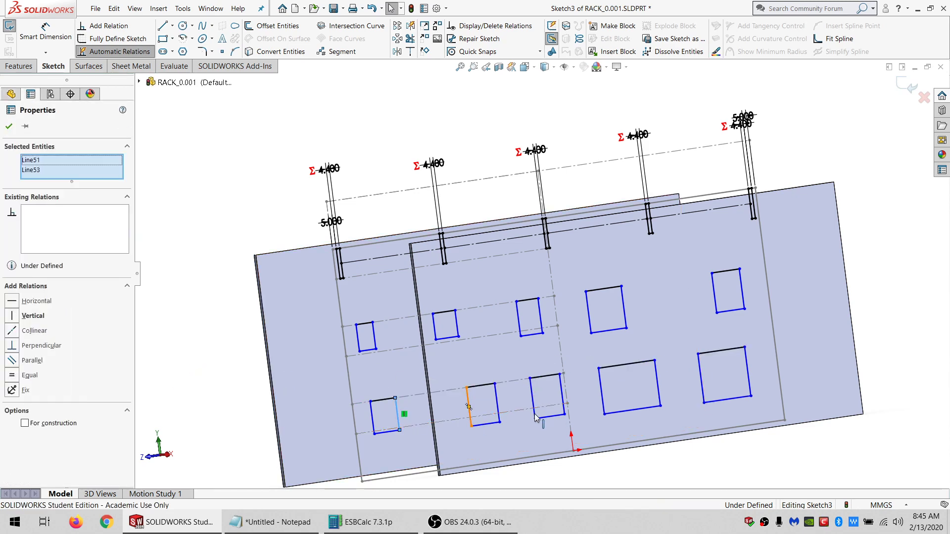
left_click(533, 399, "ctrl")
left_click(604, 411, "ctrl")
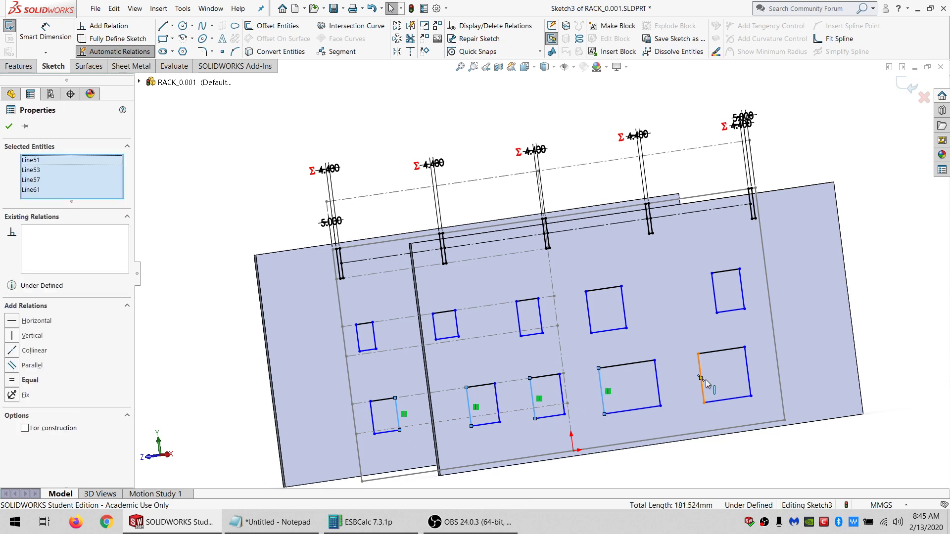
left_click(703, 394, "ctrl")
left_click(713, 297, "ctrl")
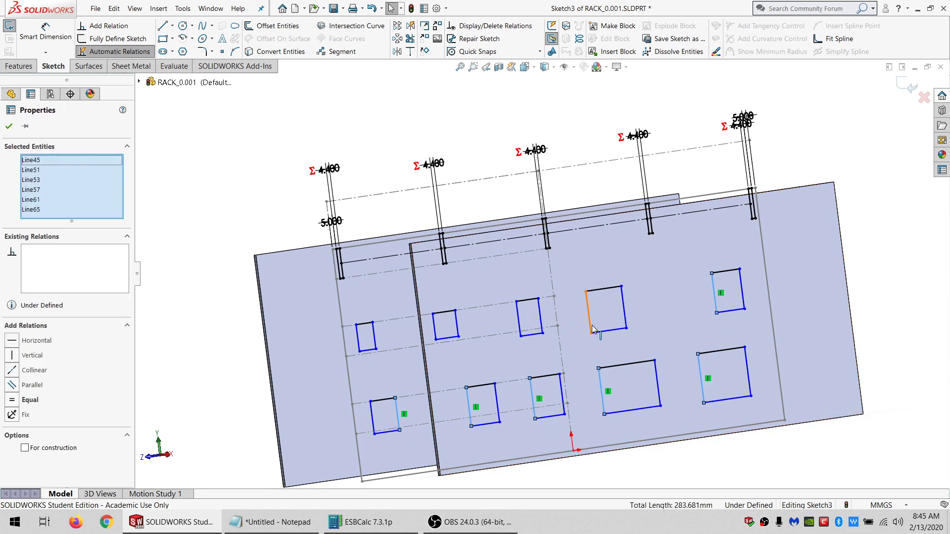
left_click(589, 312, "ctrl")
left_click(520, 332, "ctrl")
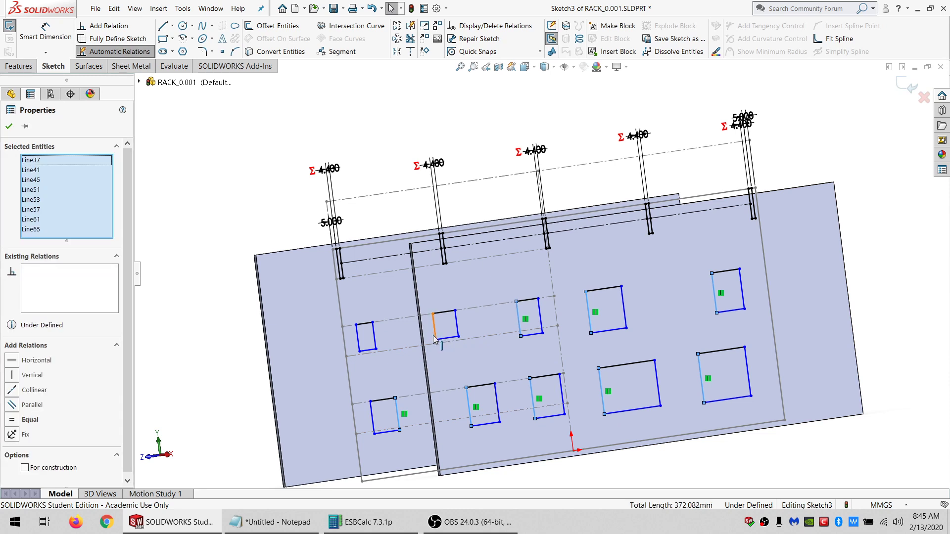
left_click(434, 325, "ctrl")
left_click(357, 339, "ctrl")
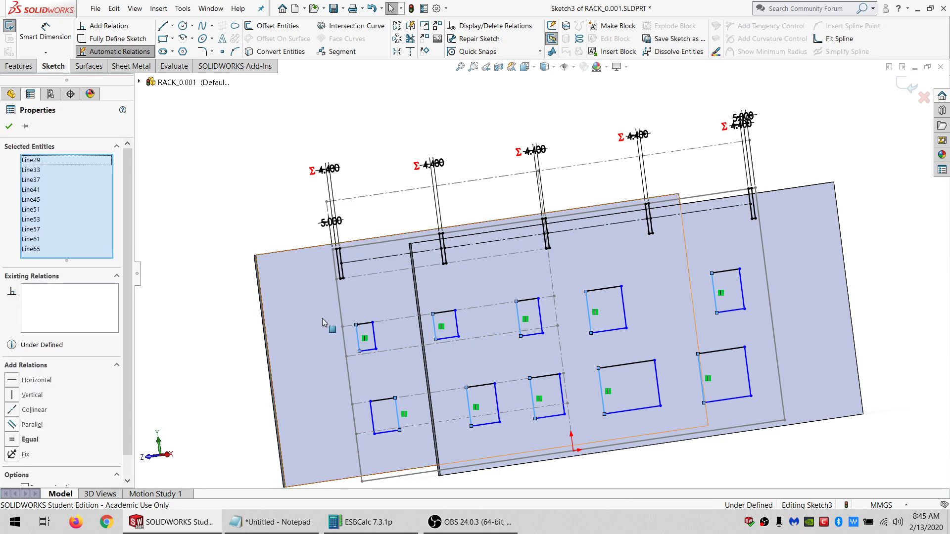
left_click(338, 272, "ctrl")
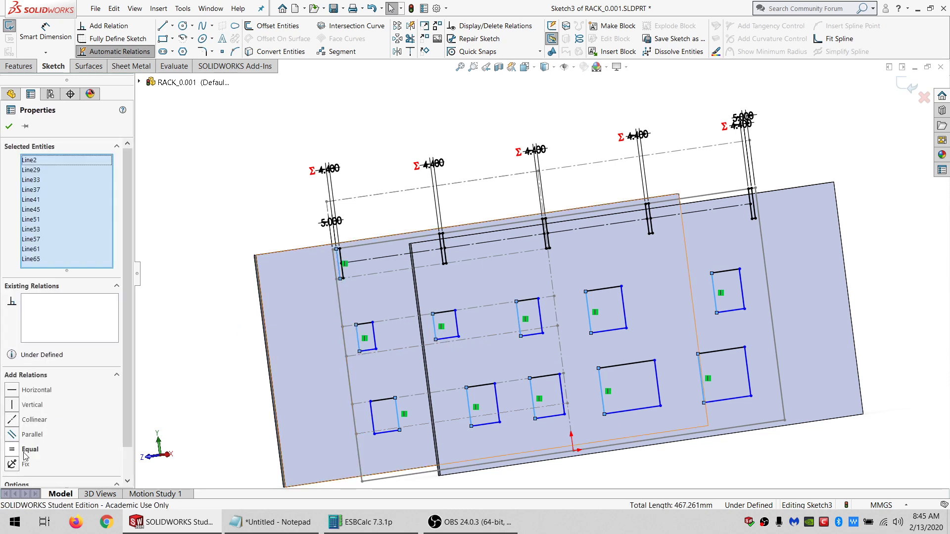
left_click(206, 361)
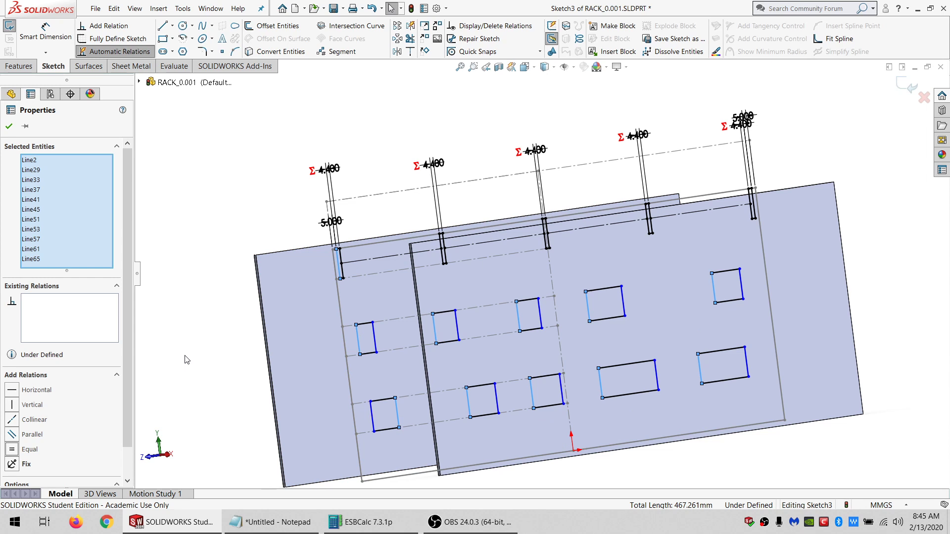
Make the outer top corners of the first middle-row and lower-row rectangles coincident with the outer side of the first upper-row rectangle.
left_click(338, 272)
left_click(357, 325, "ctrl")
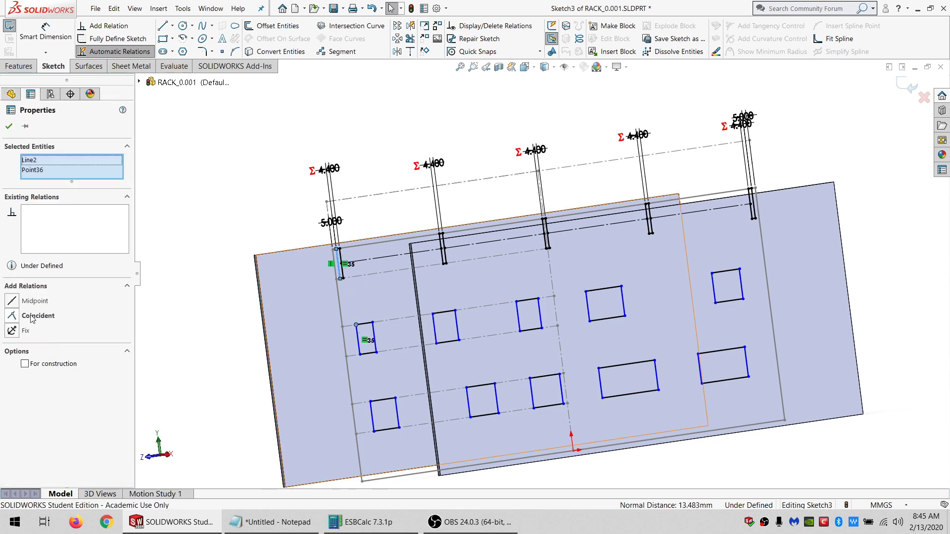
left_click(32, 316)
left_click(370, 402)
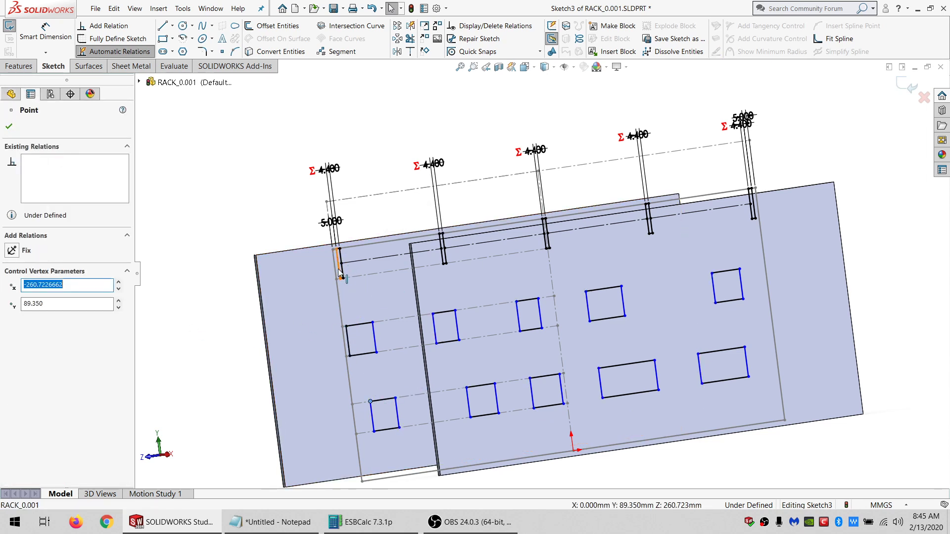
left_click(338, 265)
left_click(12, 316)
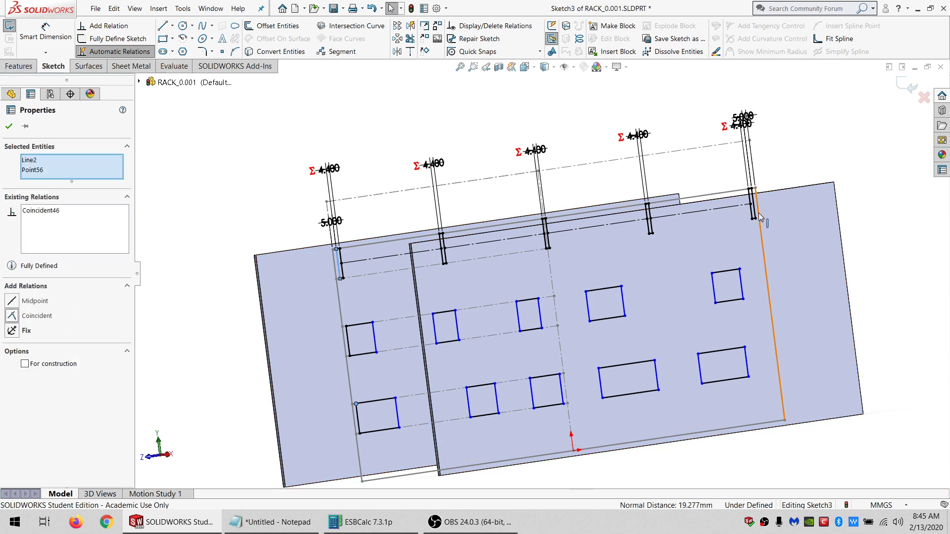
Make the outer top corners of the last middle-row and lower-row rectangles coincident with the outer side of the last upper-row rectangle.
left_click(753, 204)
left_click(739, 270, "ctrl")
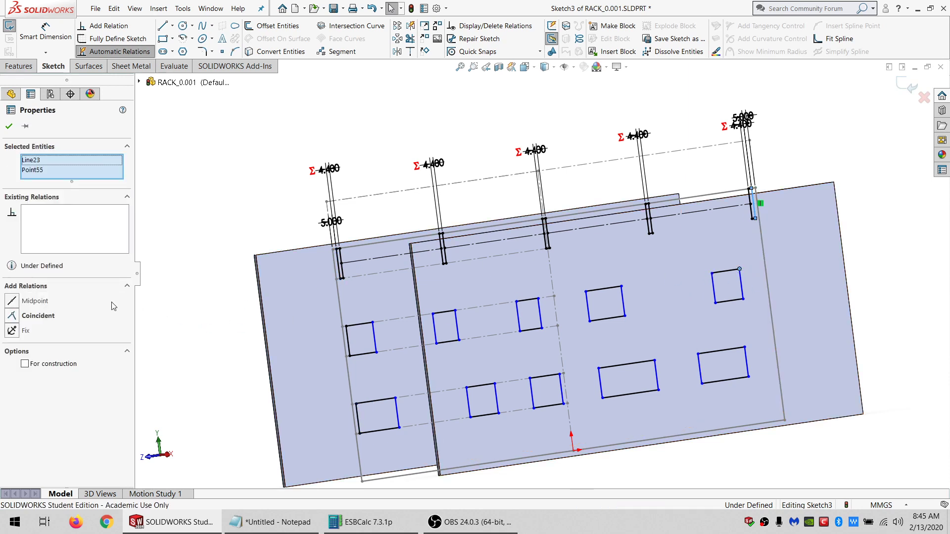
left_click(38, 317)
left_click(754, 217)
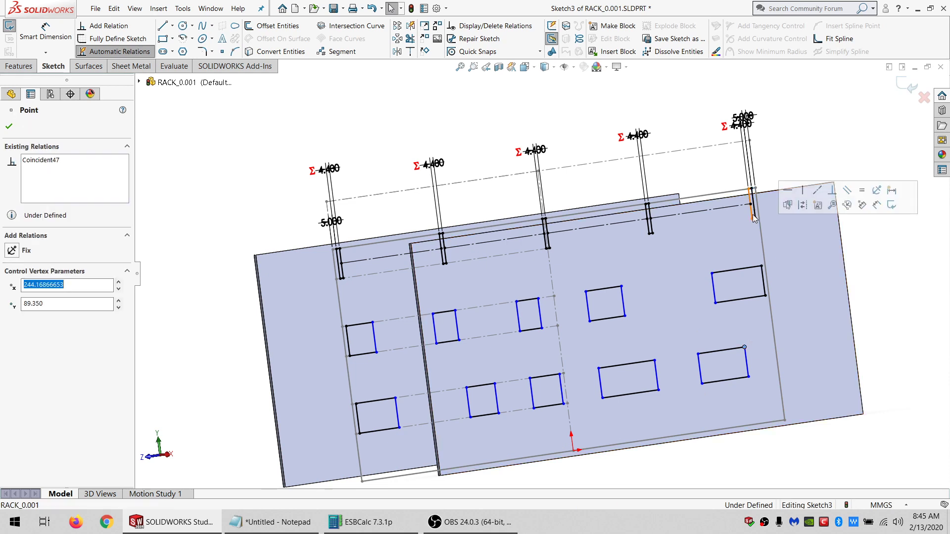
left_click(753, 204)
left_click(744, 347, "ctrl")
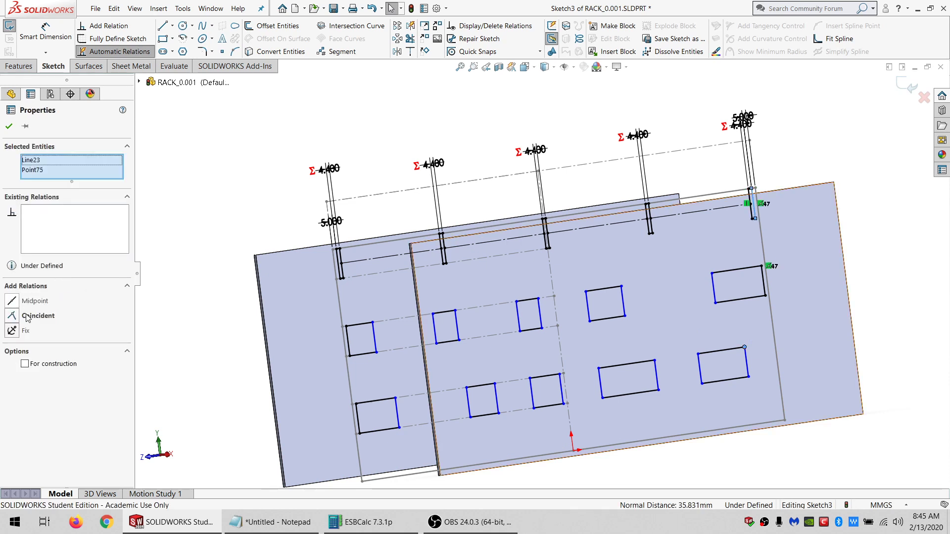
left_click(12, 316)
Move the 5 mm offset dimension clear of the last upper-row rectangle and check which property drives that rectangle's thickness.
left_click(693, 91)
left_click_drag(743, 117, 864, 145)
double_click(740, 125)
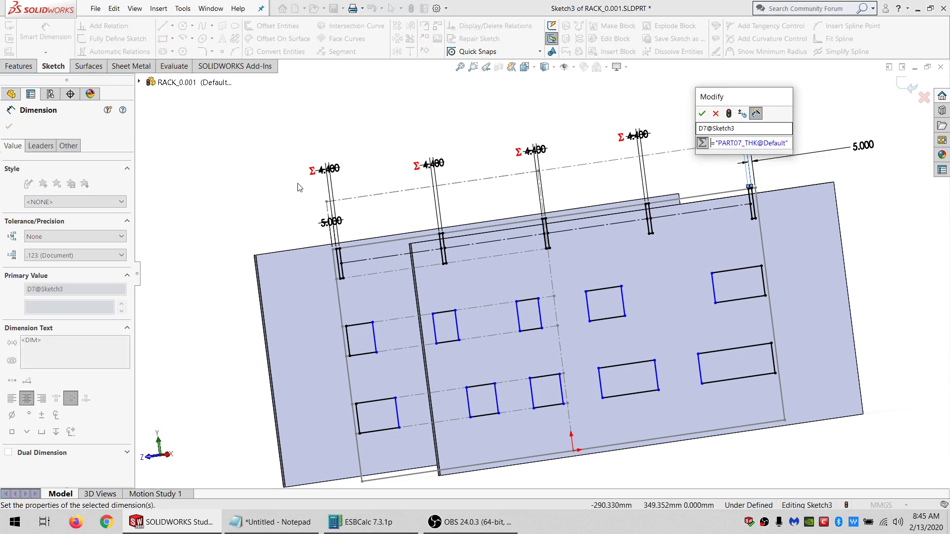
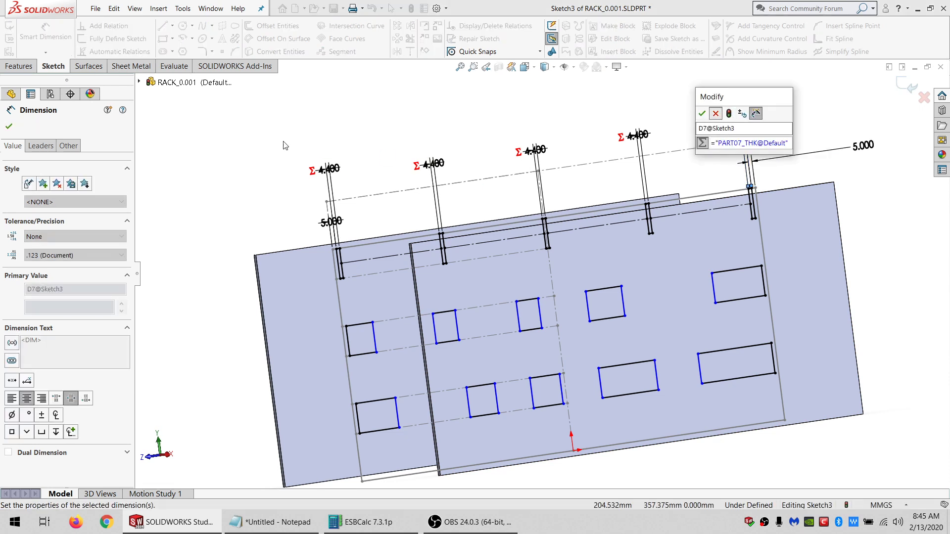
left_click(716, 113)
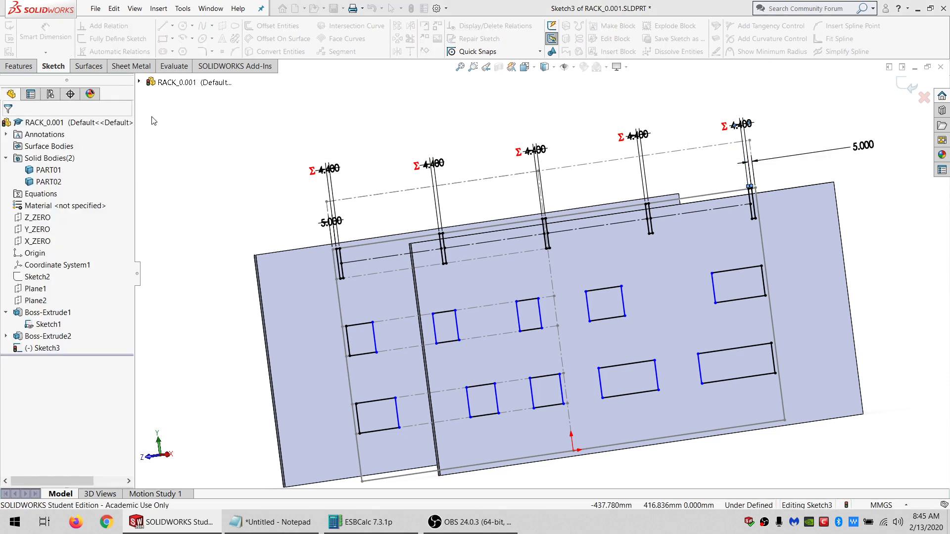
Dimension the width of the first middle-row rectangle and link it to the PART08_THK property.
left_click(346, 327)
left_click(375, 339)
left_click(332, 125)
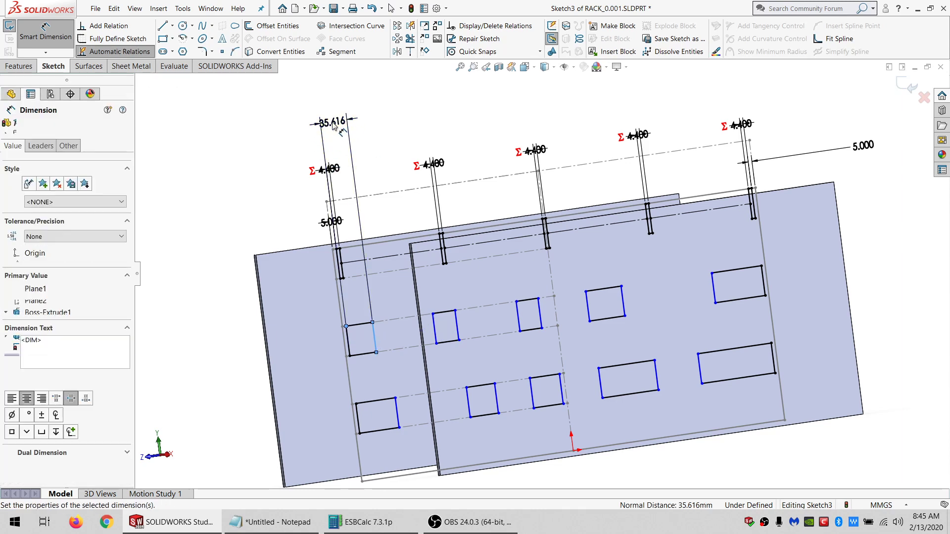
type("=\"PART08_THK@Default\"")
key("Down")
key("Down")
key("Down")
key("Down")
key("Down")
key("Down")
key("Down")
key("Return")
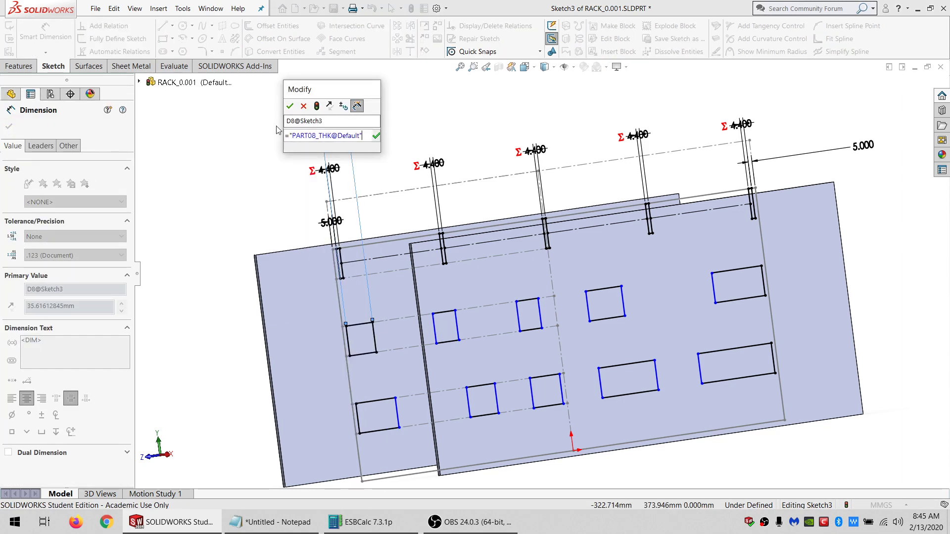
left_click(291, 106)
Dimension the width of the second middle-row rectangle and link it to the PART09_THK property.
left_click(455, 322)
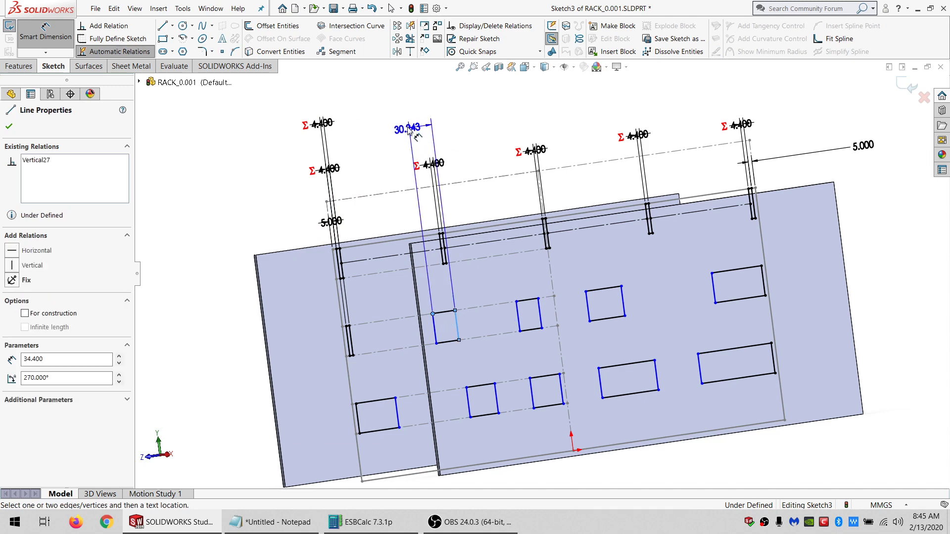
left_click(410, 130)
type("=P")
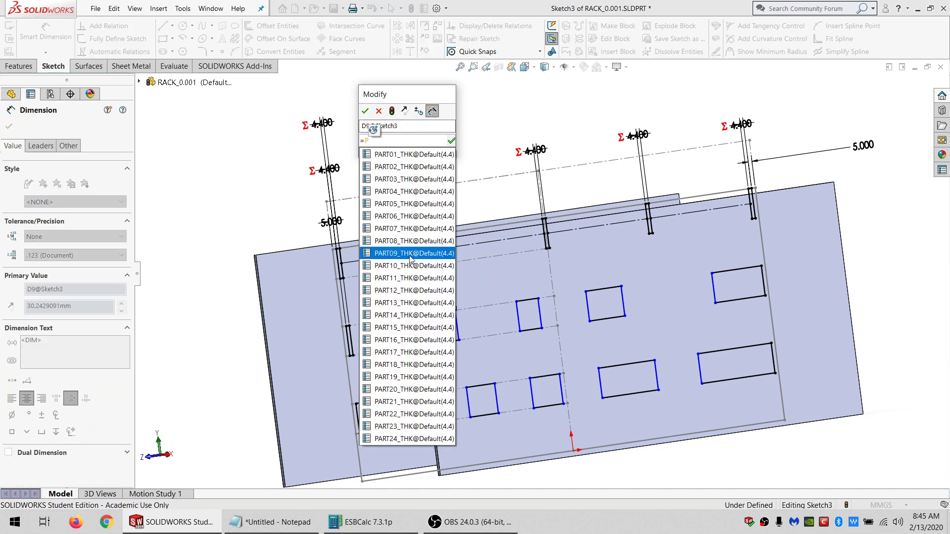
left_click(410, 253)
key("Return")
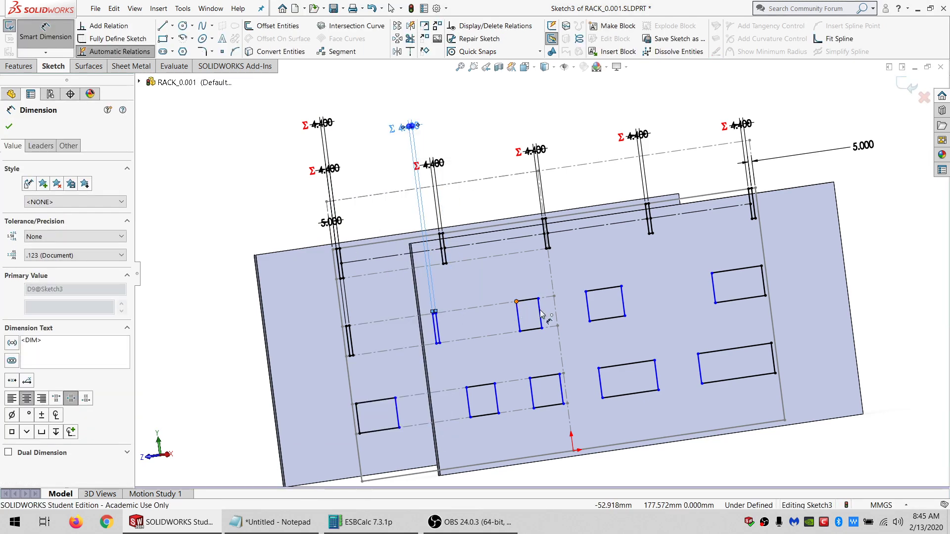
Dimension the width of the third middle-row rectangle and link it to the PART10_THK property.
left_click(541, 314)
left_click(493, 121)
type("=P")
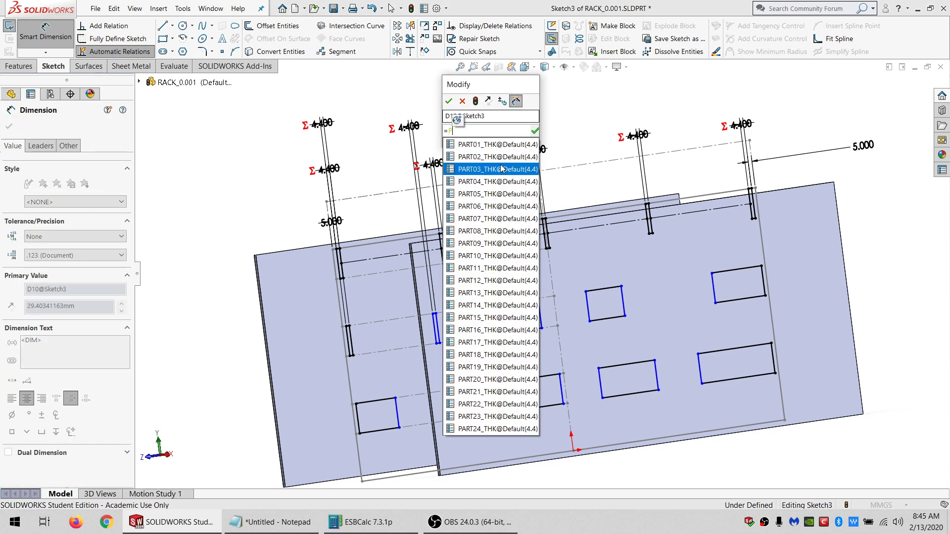
left_click(460, 245)
left_click(449, 103)
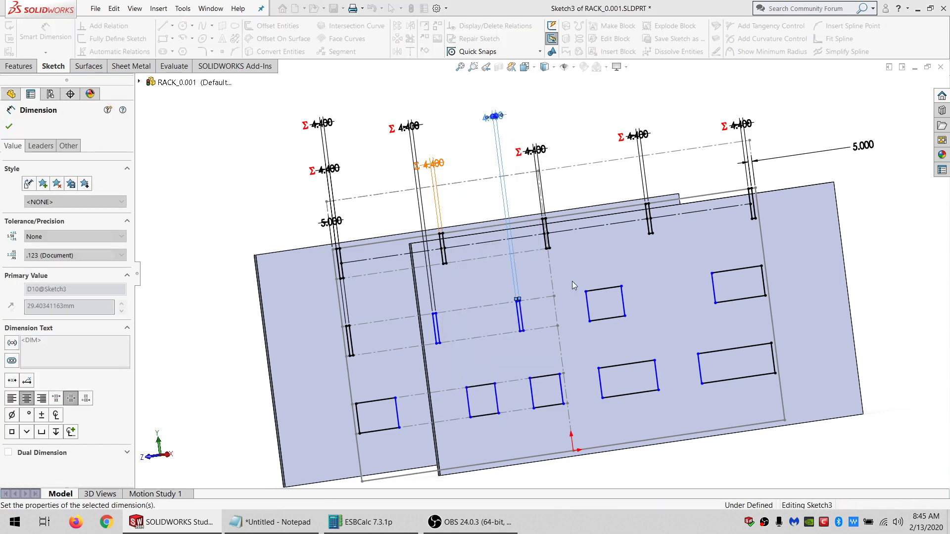
Dimension the width of the fourth middle-row rectangle and link it to the PART11_THK property.
left_click(586, 291)
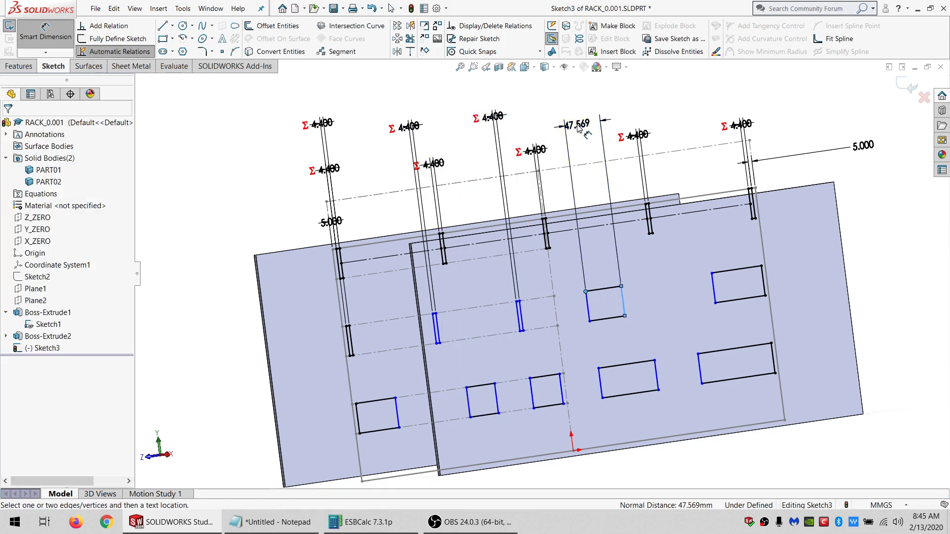
left_click(526, 123)
type("=P")
left_click(563, 276)
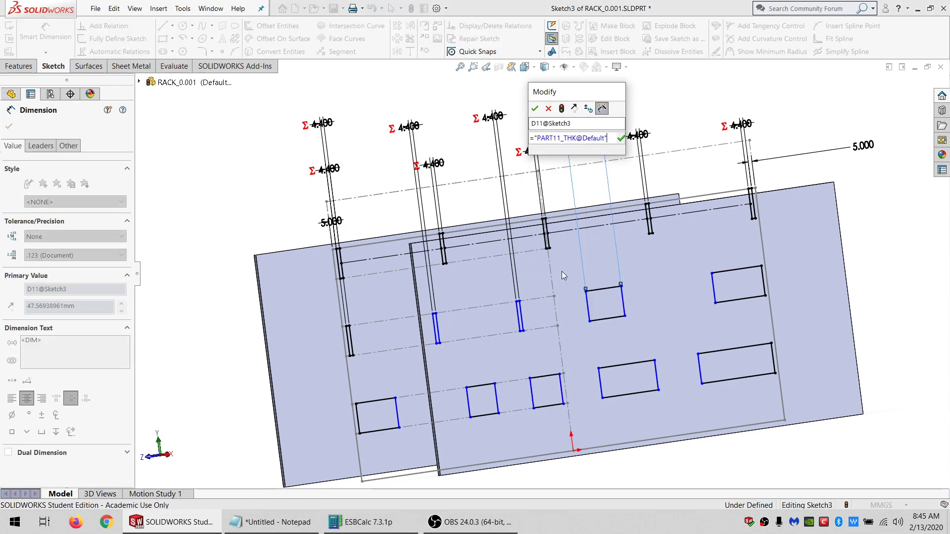
left_click(535, 108)
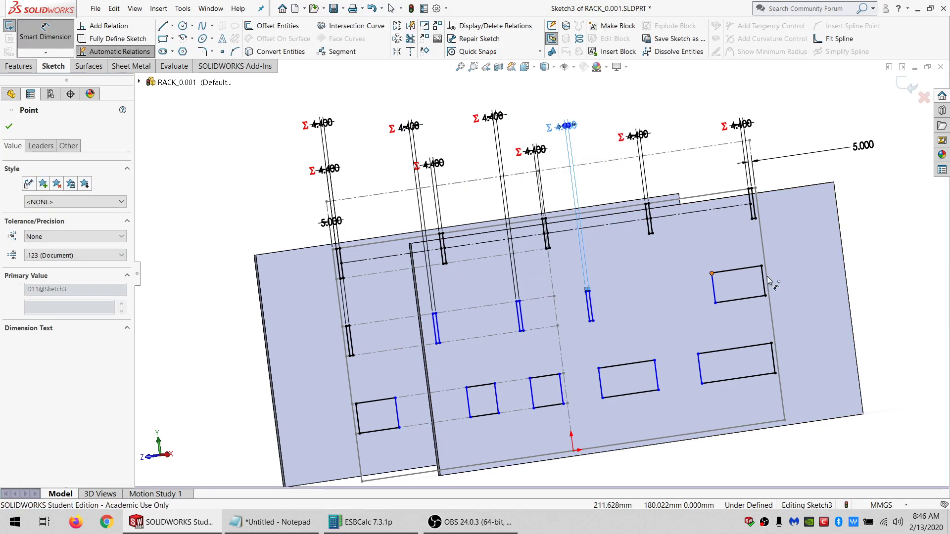
Dimension the width of the last middle-row rectangle and link it to the PART12_THK property.
left_click(712, 273)
left_click(764, 280)
left_click(688, 88)
type("=P")
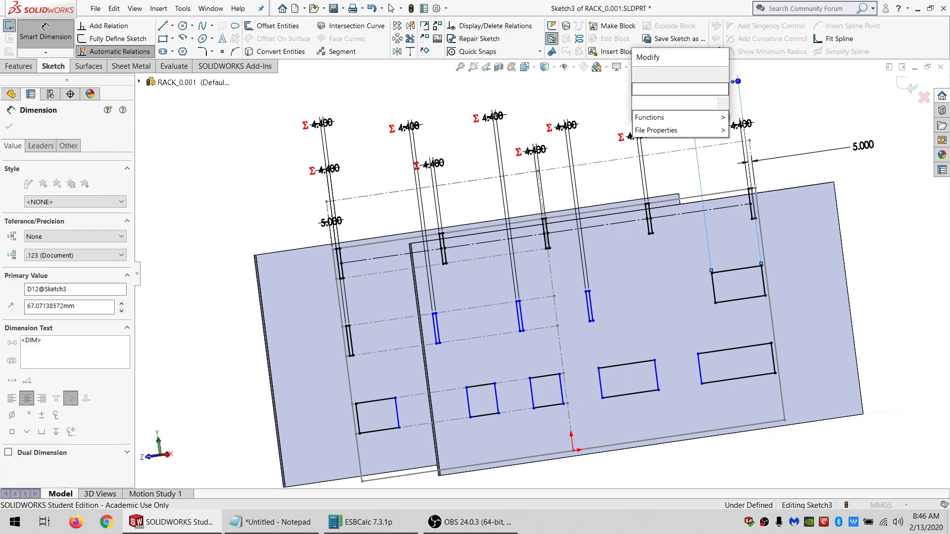
left_click(679, 253)
left_click(637, 74)
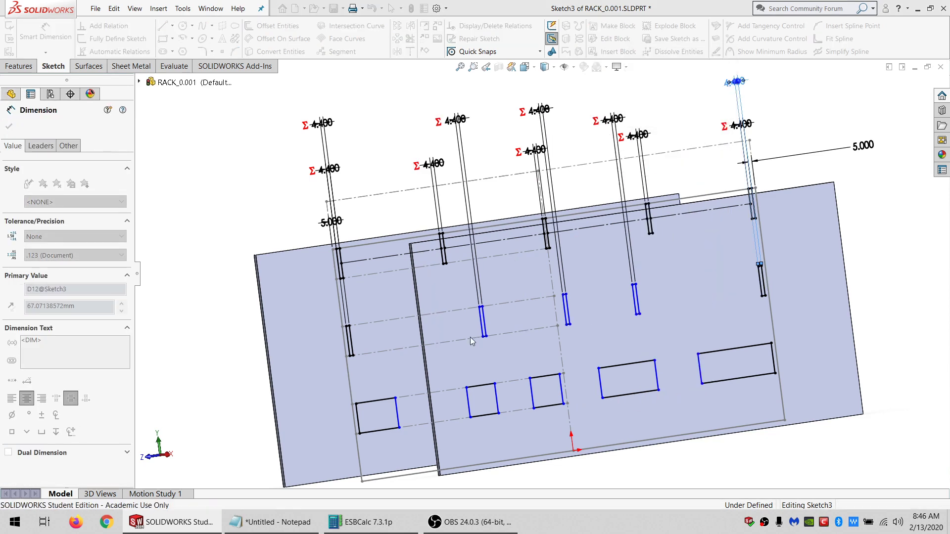
Dimension the width of the first lower-row rectangle and link it to the PART13_THK property.
left_click(356, 404)
left_click(400, 407)
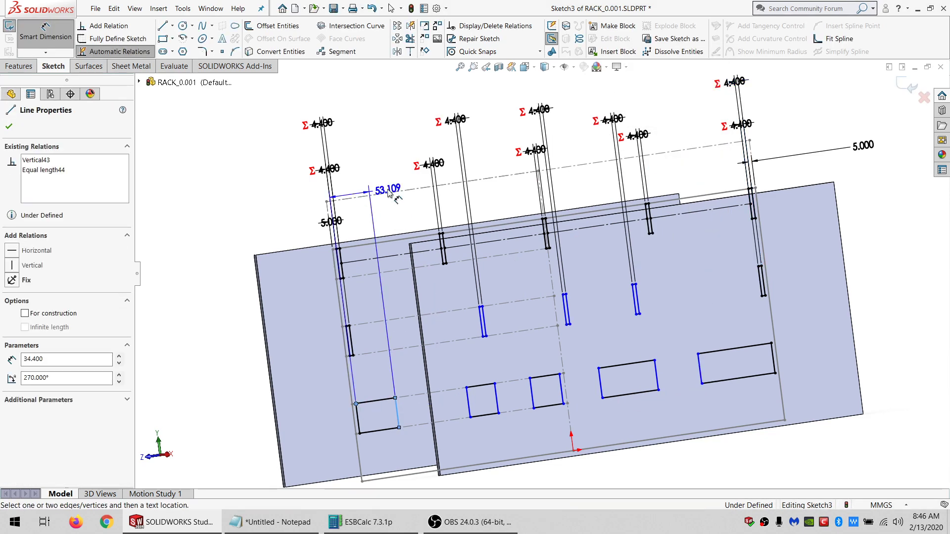
left_click(378, 164)
type("=P")
key("Down")
key("Down")
key("Down")
key("Down")
key("Down")
key("Down")
key("Down")
key("Down")
key("Down")
key("Down")
key("Down")
key("Down")
key("Down")
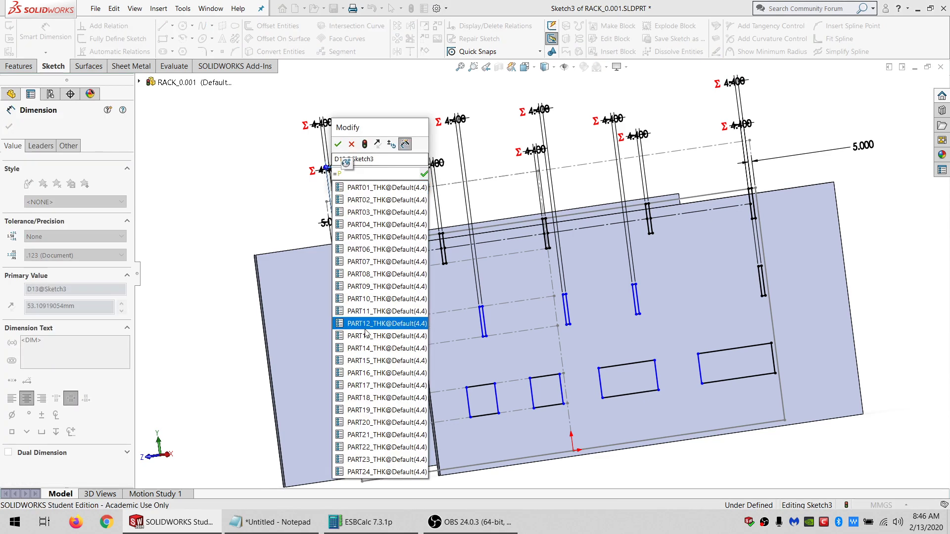
key("Return")
left_click(338, 144)
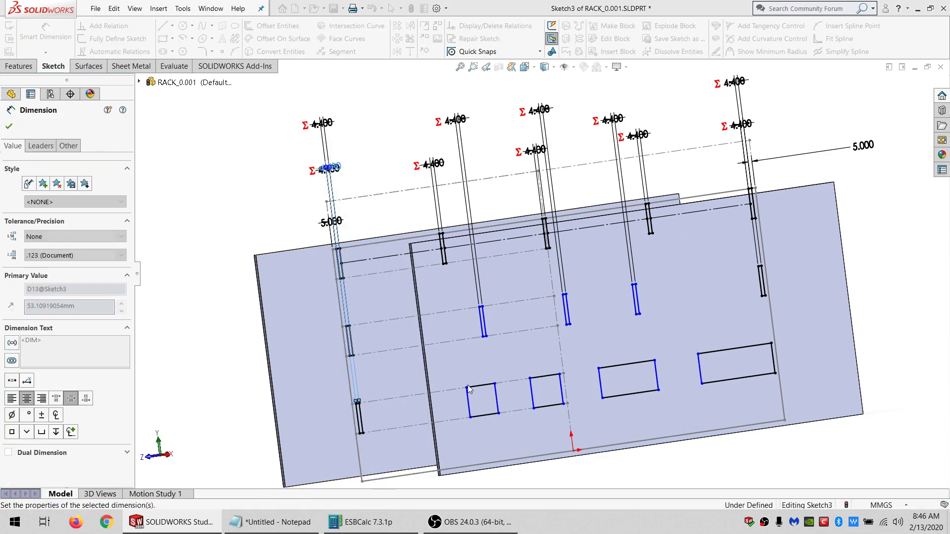
Dimension the width of the second lower-row rectangle and link it to the PART14_THK property.
left_click(467, 387)
left_click(496, 398)
left_click(356, 131)
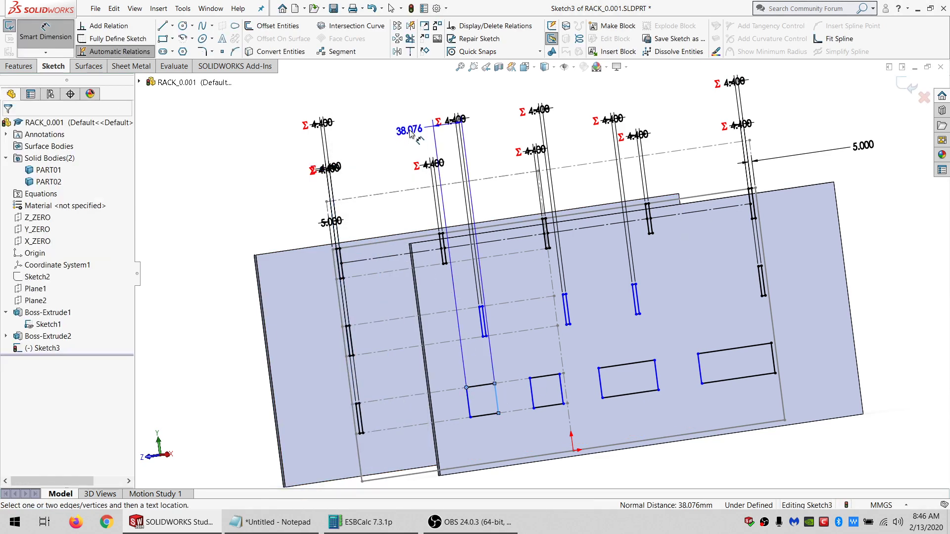
type("=P")
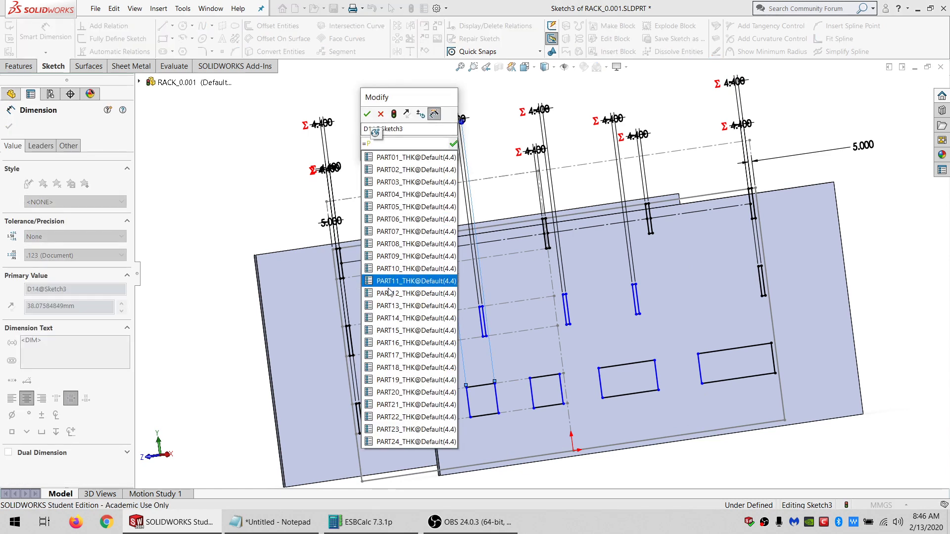
left_click(391, 319)
left_click(368, 114)
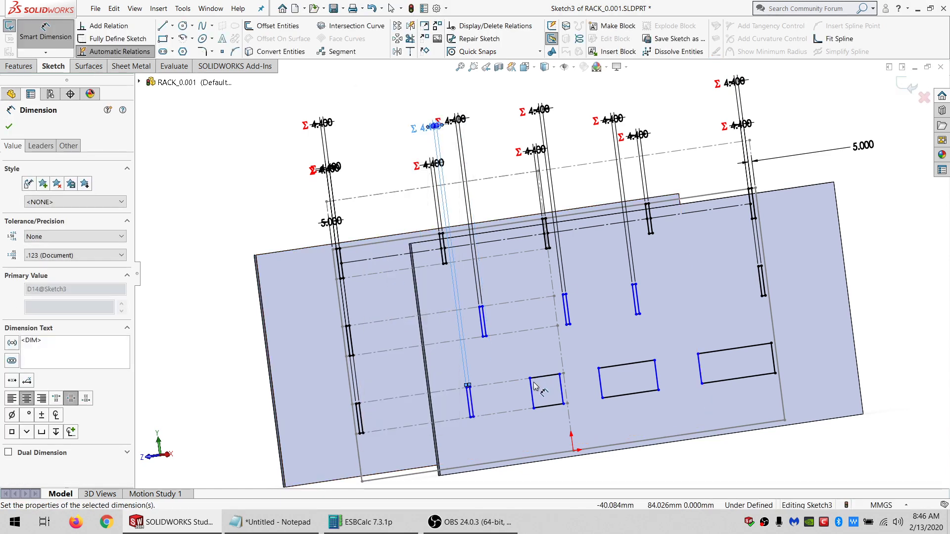
Dimension the width of the third lower-row rectangle and link it to the PART15_THK property.
left_click(530, 379)
left_click(539, 270)
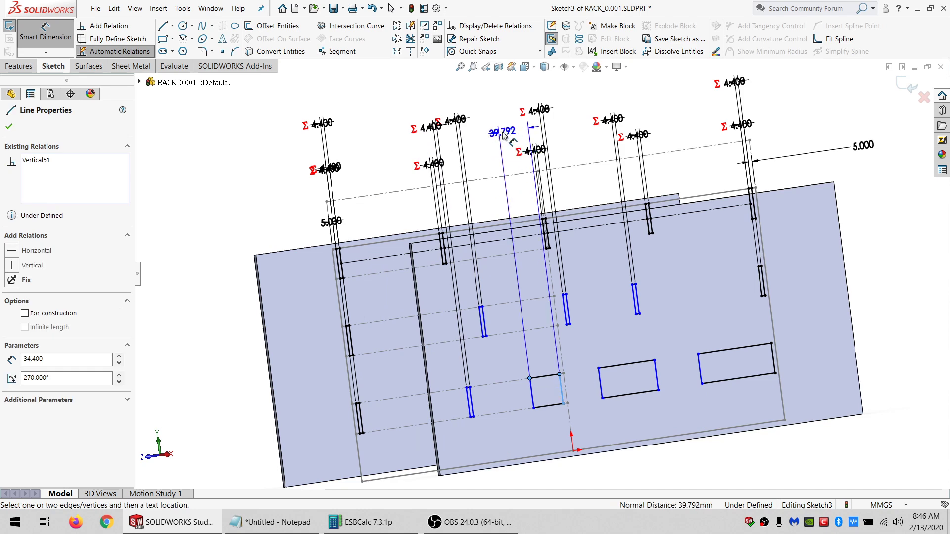
left_click(460, 134)
type("=P")
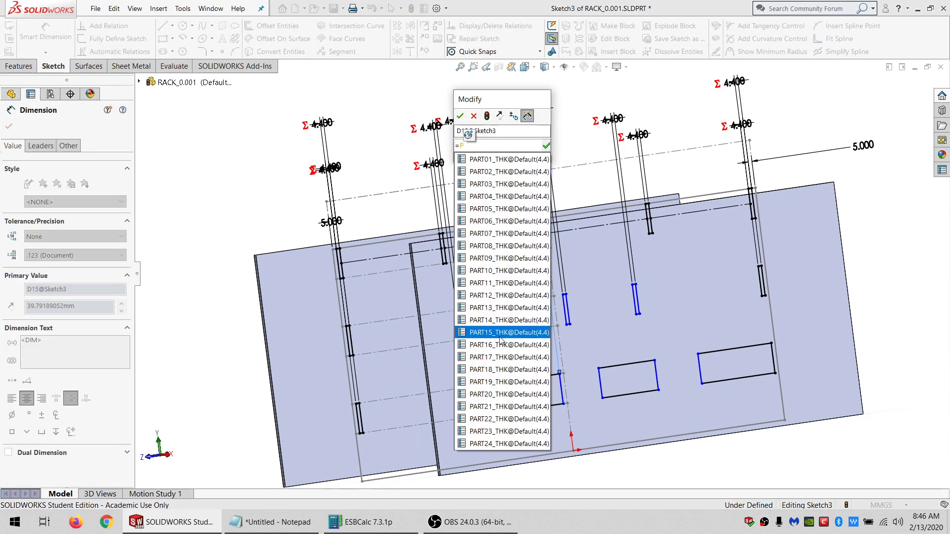
left_click(501, 333)
left_click(460, 117)
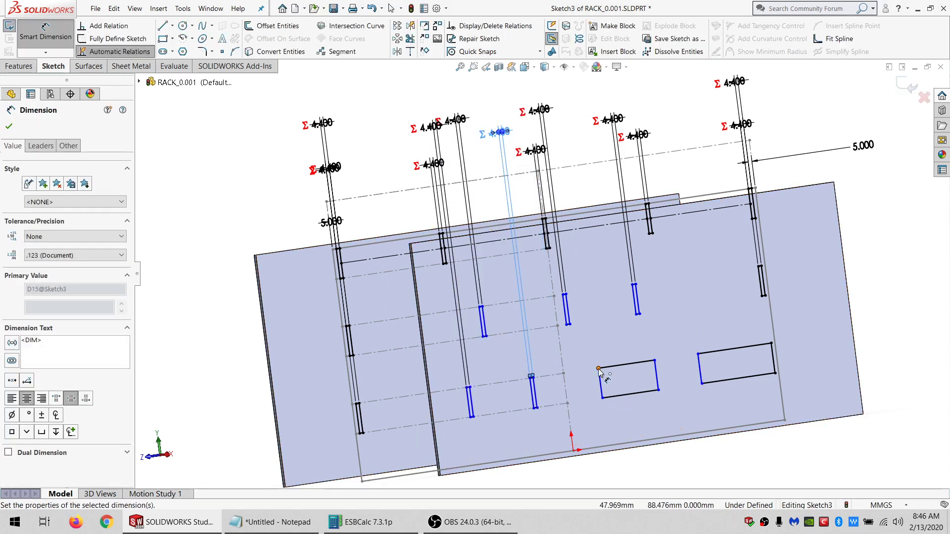
Dimension the width of the fourth lower-row rectangle and link it to the PART16_THK property.
left_click(599, 368)
left_click(656, 376)
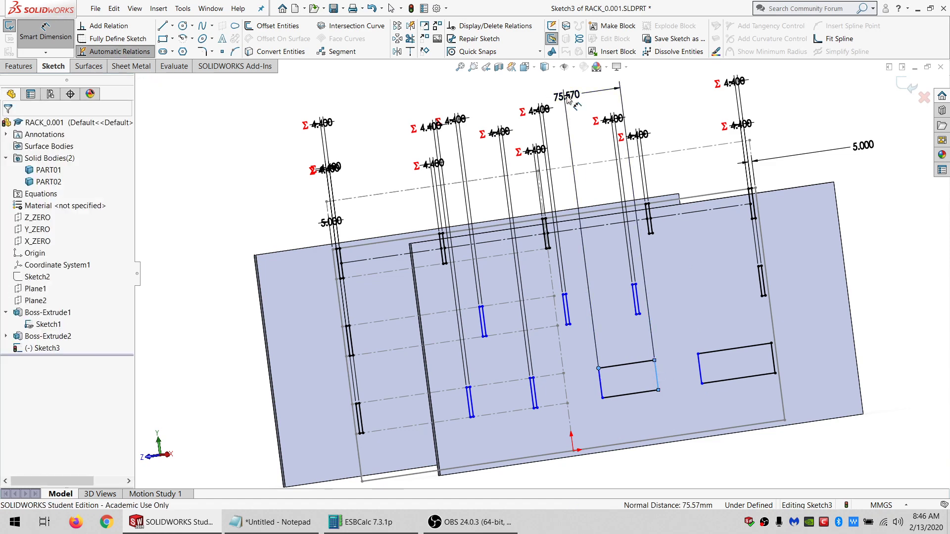
left_click(564, 94)
type("=P")
left_click(564, 309)
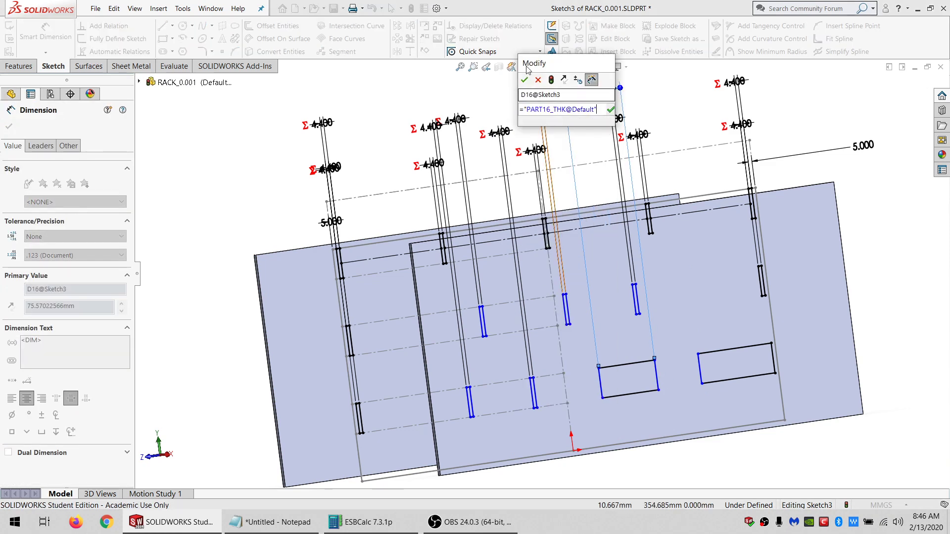
key("Return")
Dimension the width of the last lower-row rectangle and link it to the PART17_THK property.
left_click(698, 354)
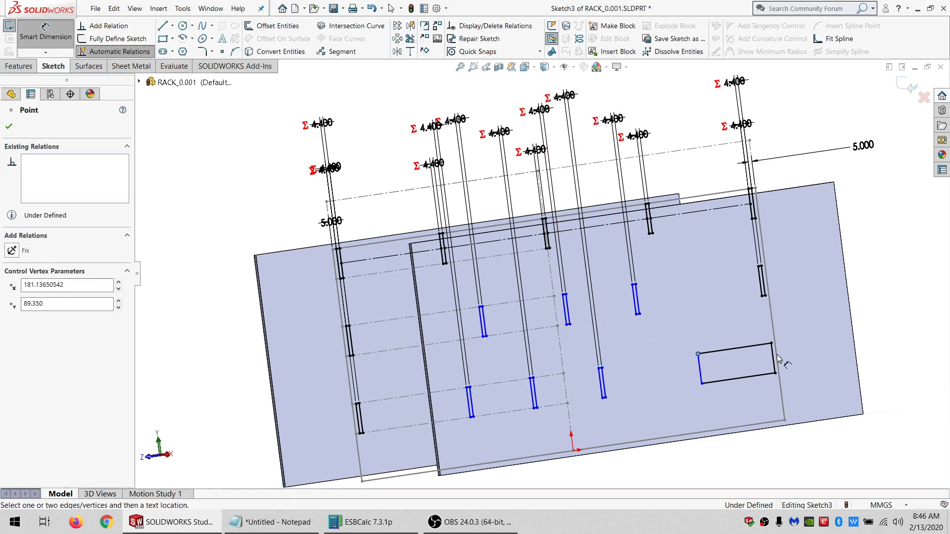
left_click(774, 358)
left_click(669, 101)
type("=P")
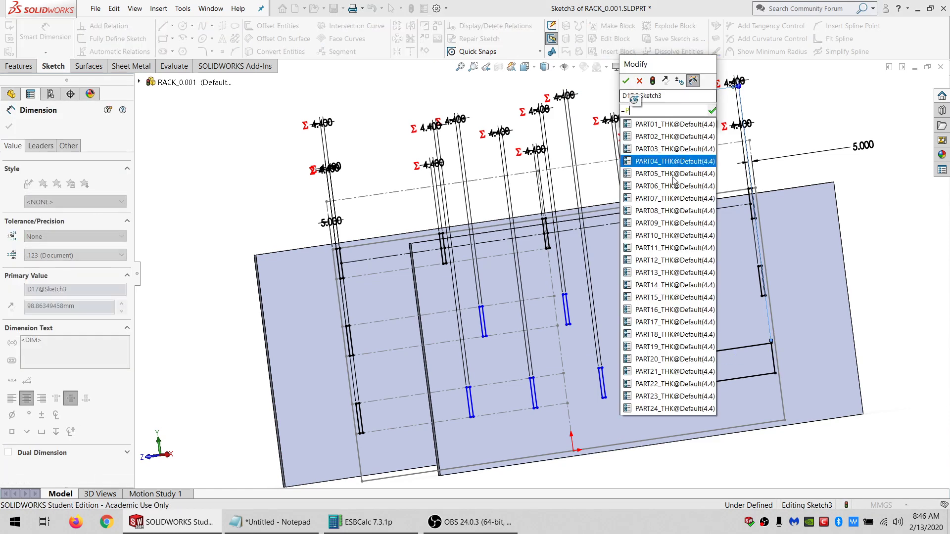
left_click(653, 324)
left_click(626, 81)
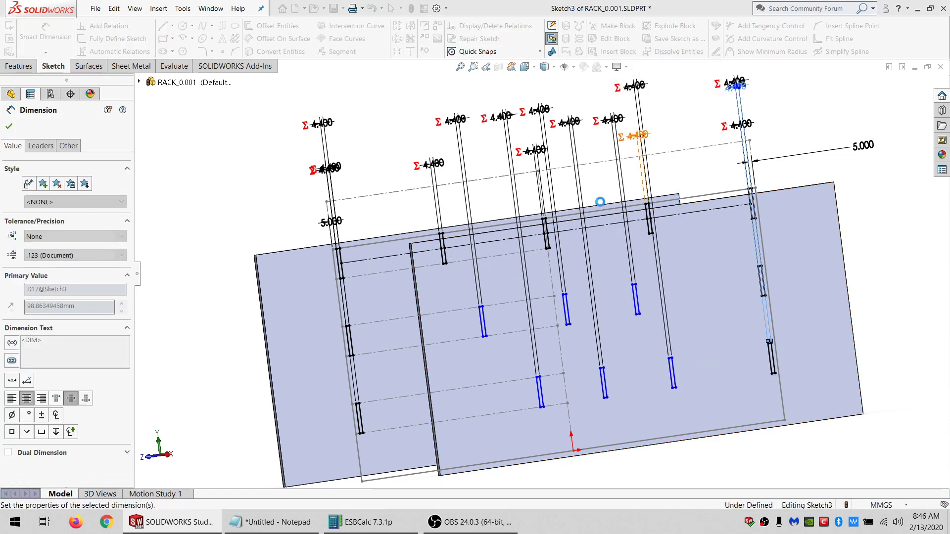
key("Escape")
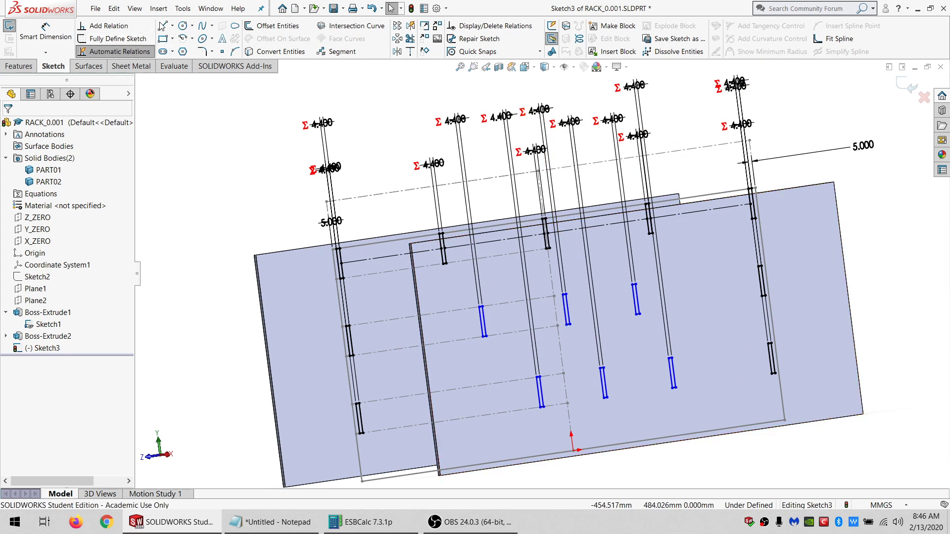
Draw a line from the first to the second rectangle in the middle row, about 175 mm, and lower row, about 239 mm.
key("l")
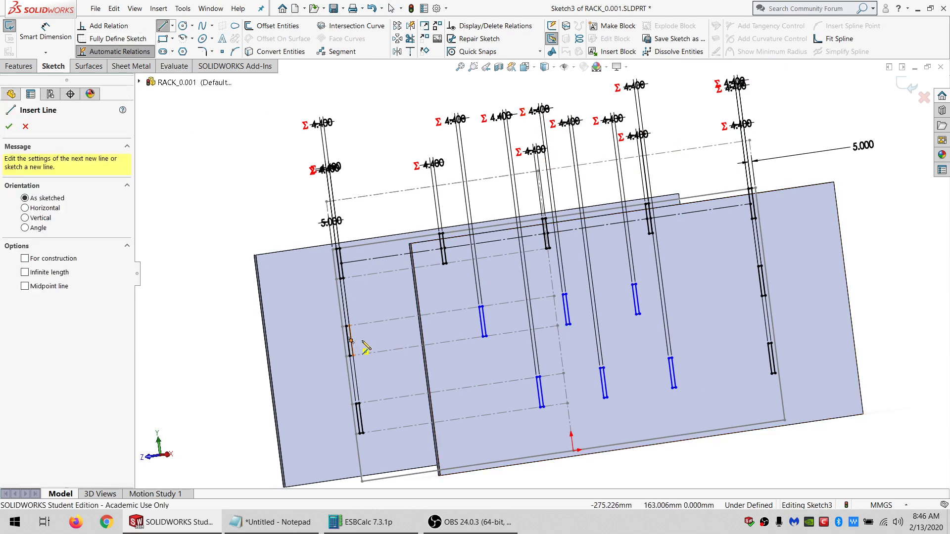
left_click(351, 340)
double_click(483, 330)
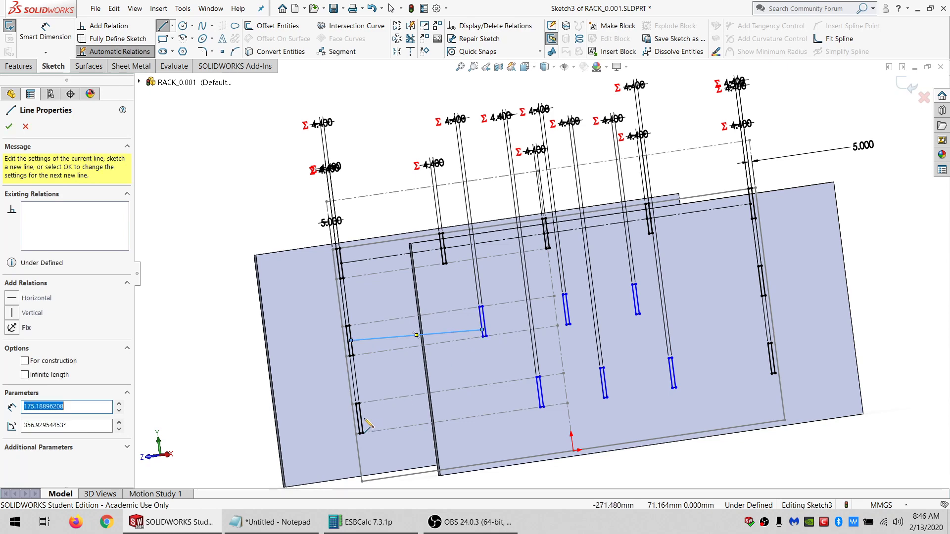
left_click(361, 419)
double_click(540, 400)
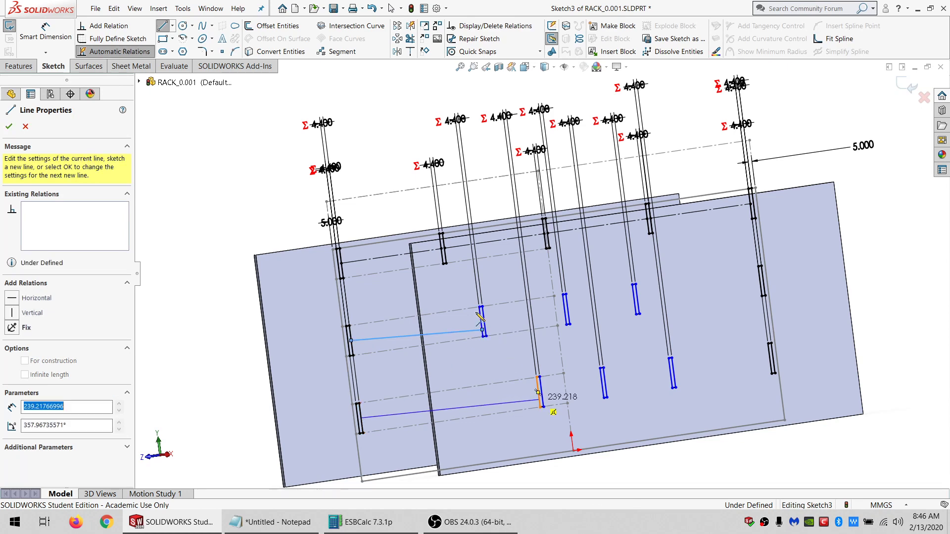
Draw lines joining the remaining adjacent rectangles of the middle row, about 108, 90 and 165 mm long.
left_click(483, 315)
double_click(564, 303)
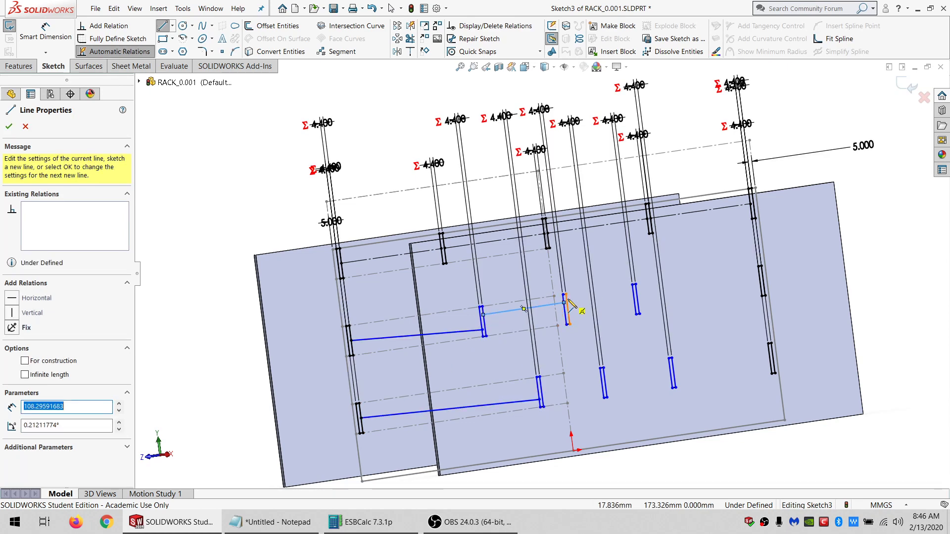
left_click(565, 302)
left_click(635, 293)
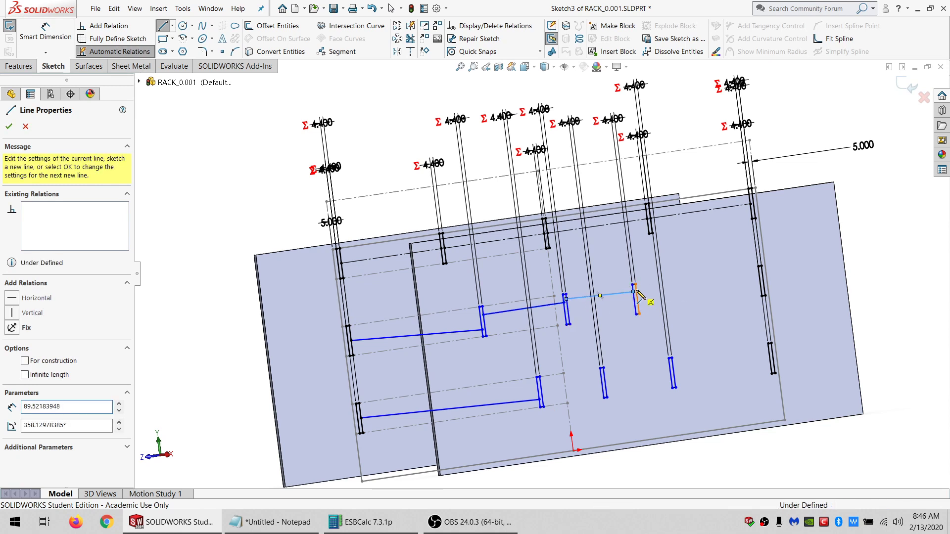
double_click(759, 274)
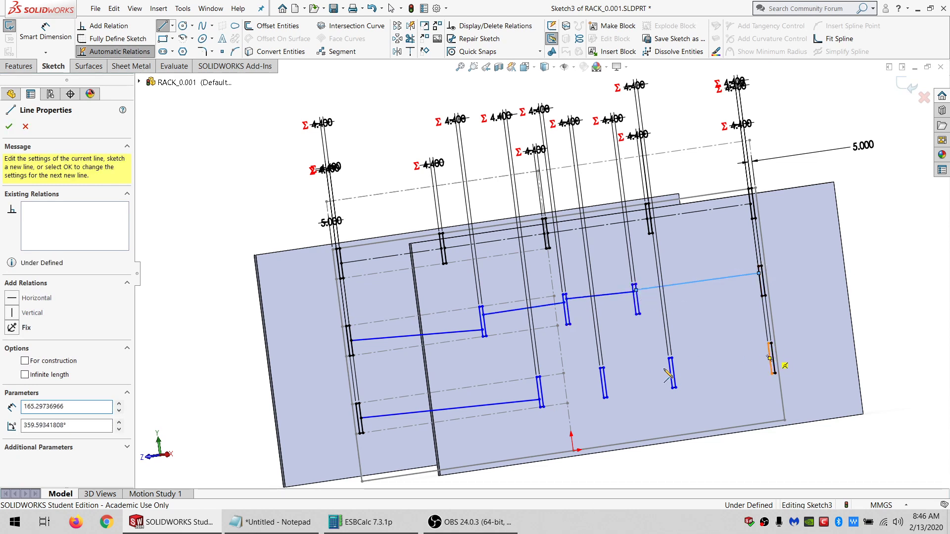
Draw lines joining the remaining adjacent lower-row rectangles, starting from the far end with about 130 mm and 88 mm, ending at the second rectangle.
left_click(769, 355)
left_click(672, 365)
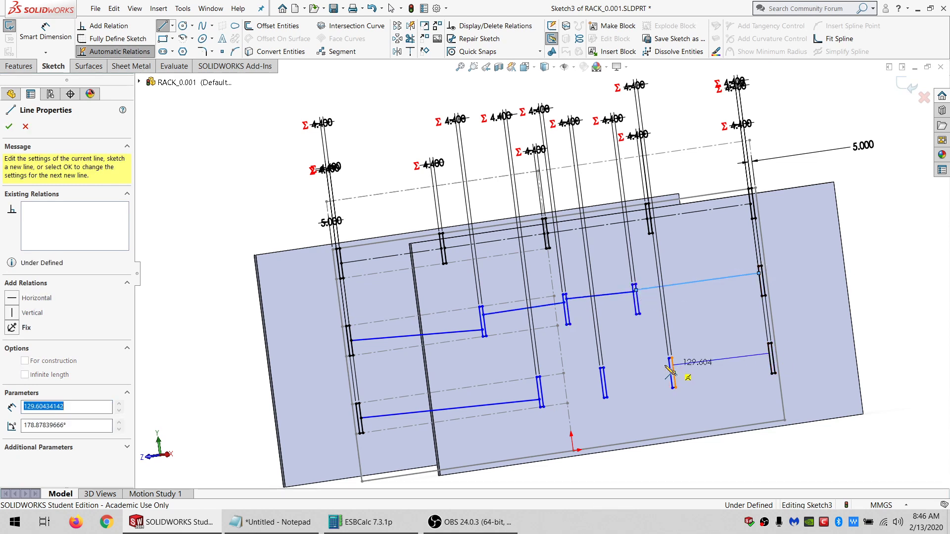
double_click(604, 371)
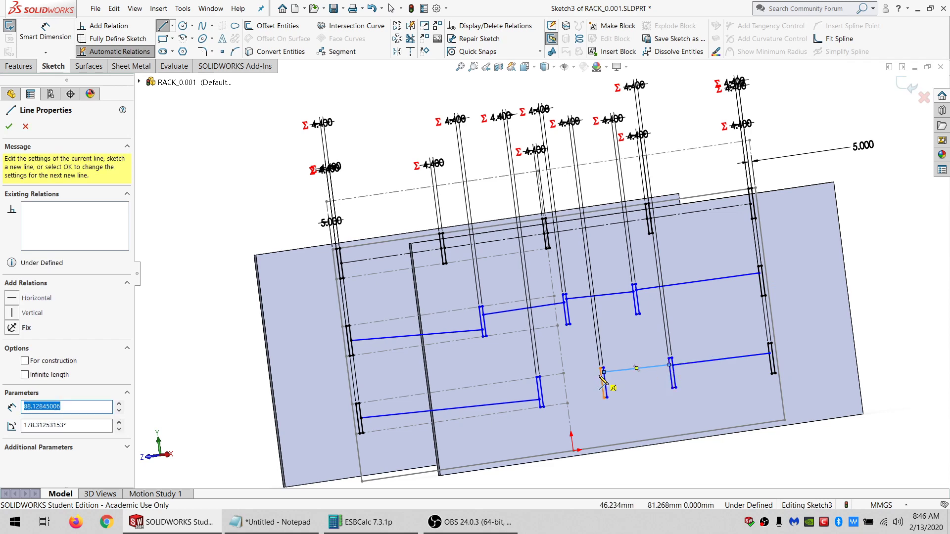
left_click(602, 383)
left_click_drag(541, 388, 542, 386)
key("Escape")
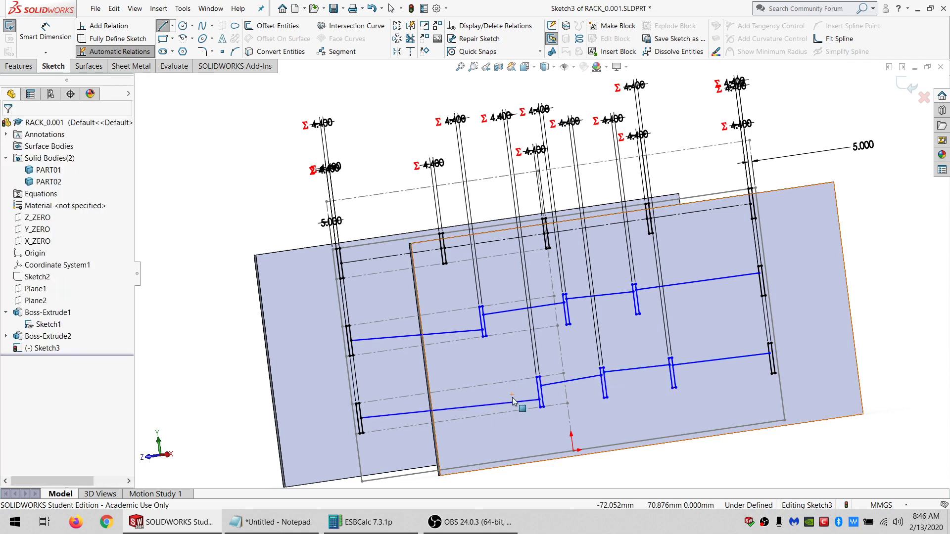
Make the first spacing lines of the middle and lower rows horizontal.
left_click(514, 404)
left_click(415, 335, "ctrl")
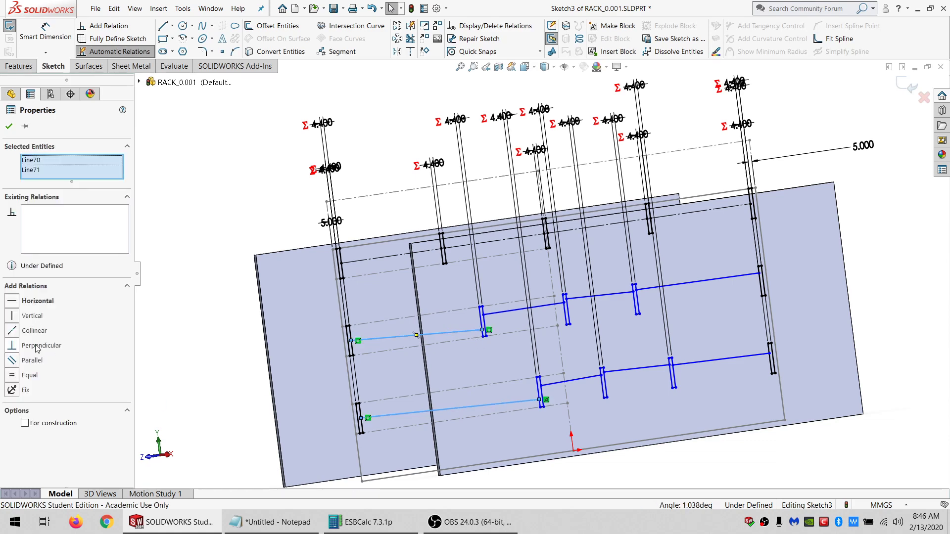
left_click(34, 301)
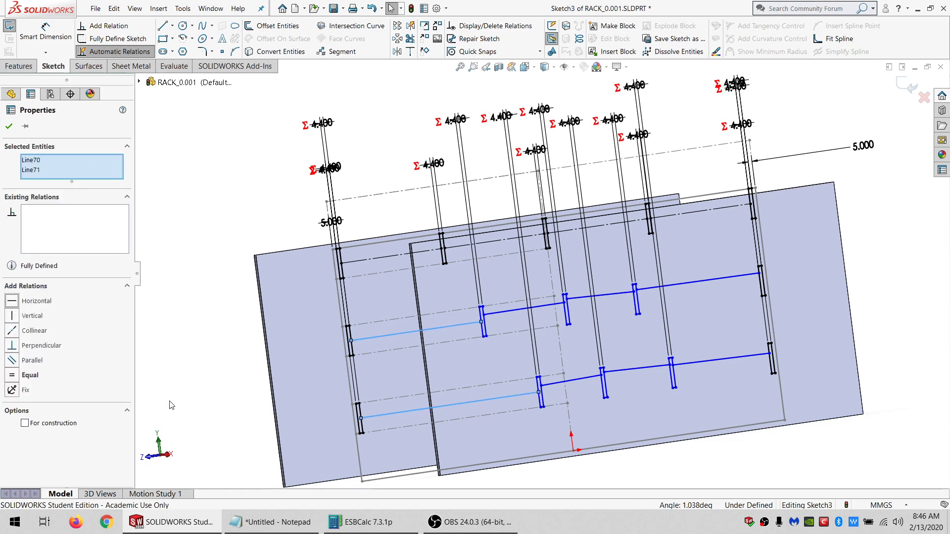
key("Escape")
Make the first three middle-row spacing lines collinear and equal in length, and convert them to construction lines.
left_click(474, 323)
left_click(501, 312, "ctrl")
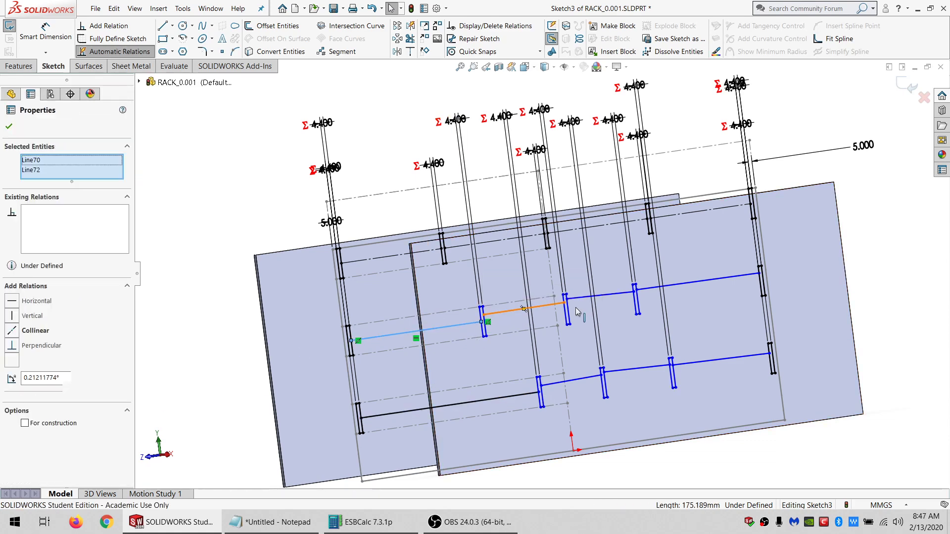
left_click(577, 297, "ctrl")
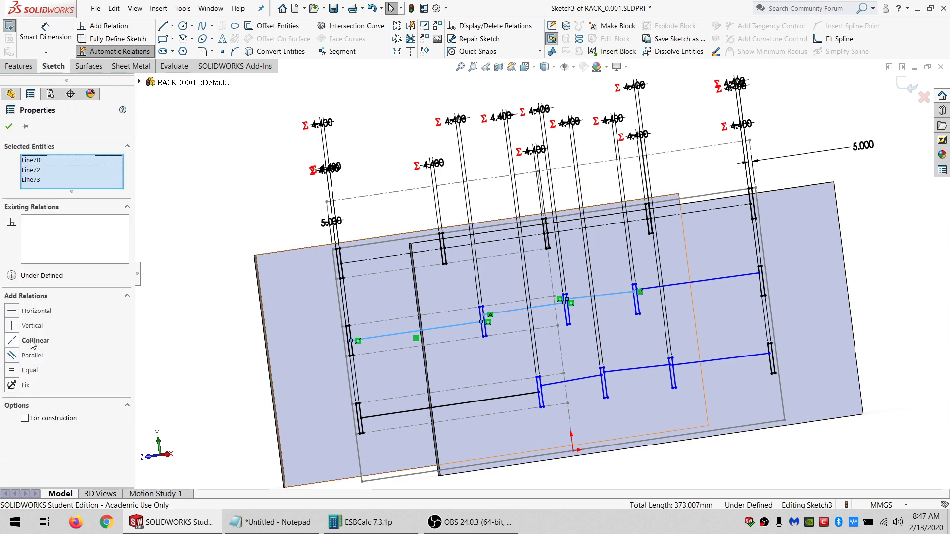
left_click(32, 341)
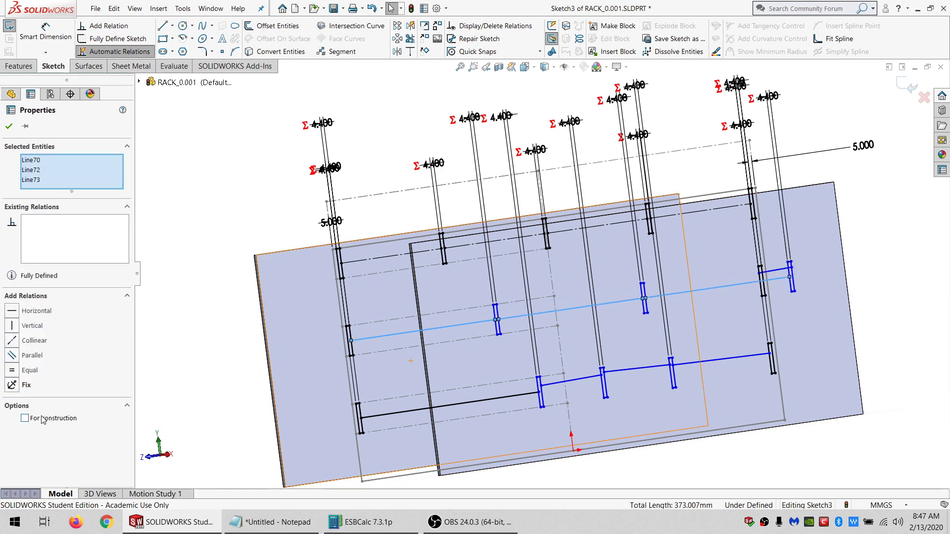
key("Escape")
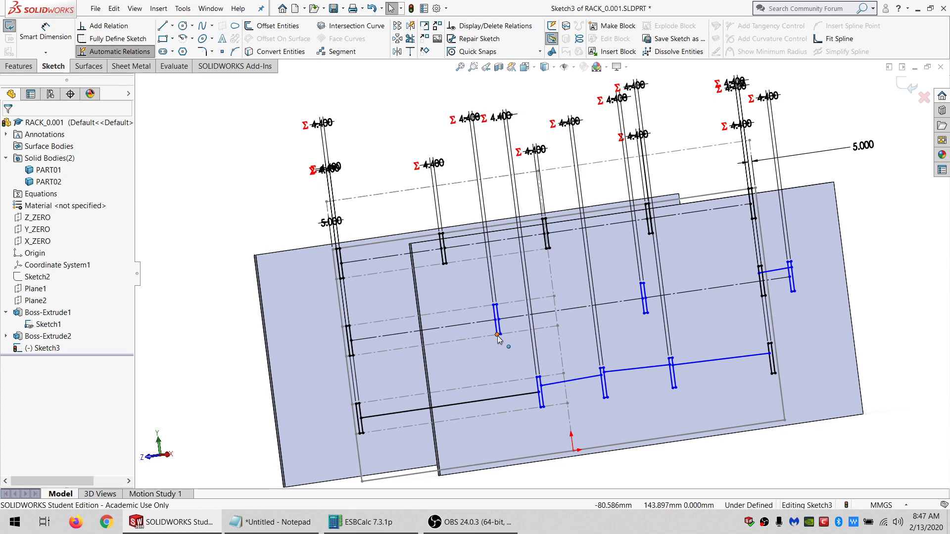
Convert the last middle-row spacing line to construction and make it collinear with and equal to the first line in that row.
left_click_drag(497, 339, 439, 352)
left_click(703, 283)
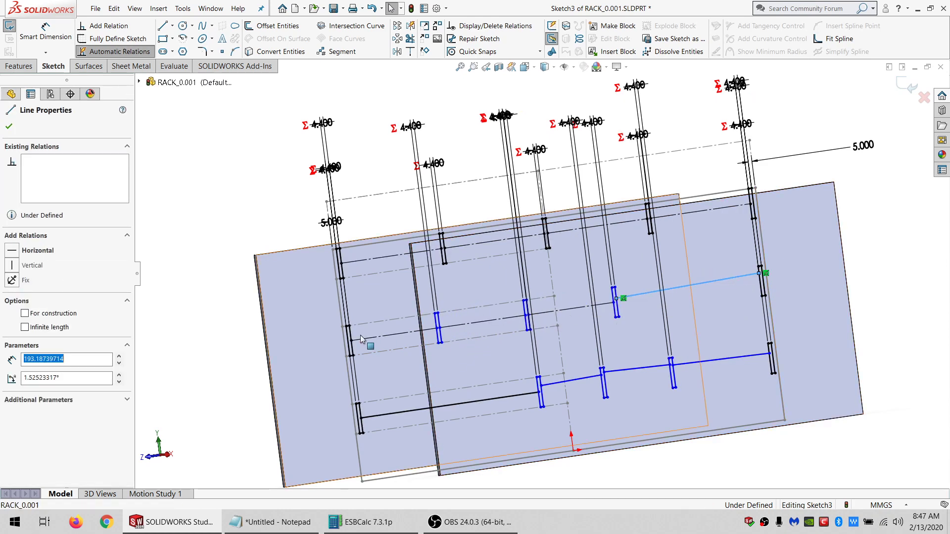
left_click(43, 313)
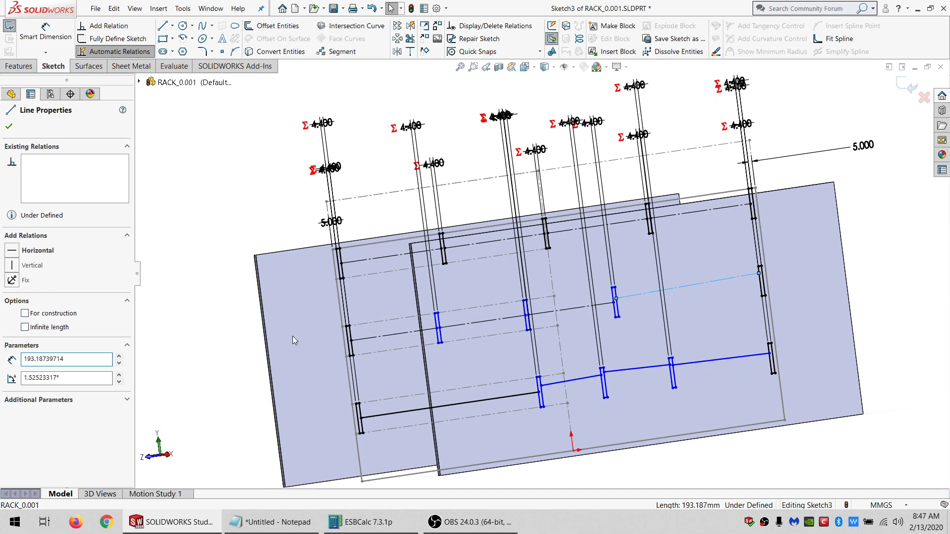
left_click(410, 340)
left_click(409, 339, "ctrl")
left_click(12, 330)
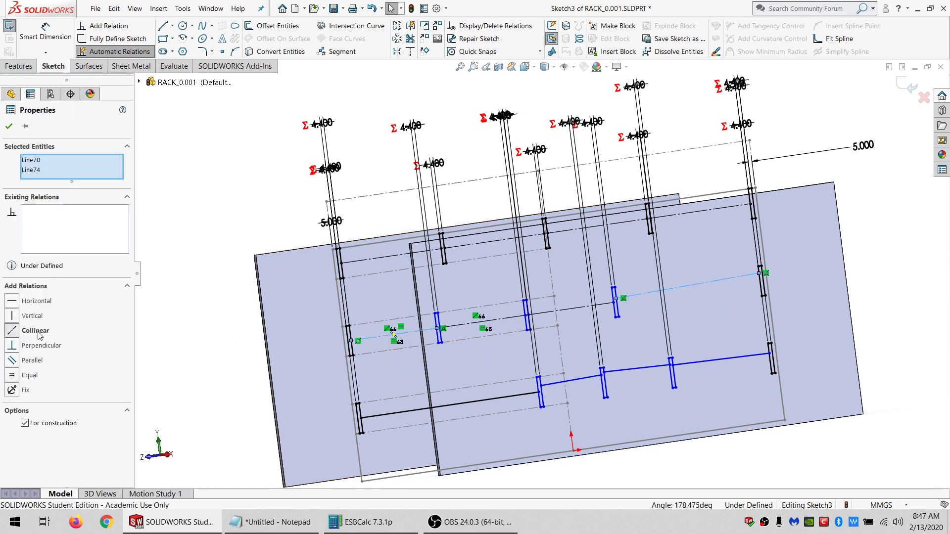
left_click(12, 375)
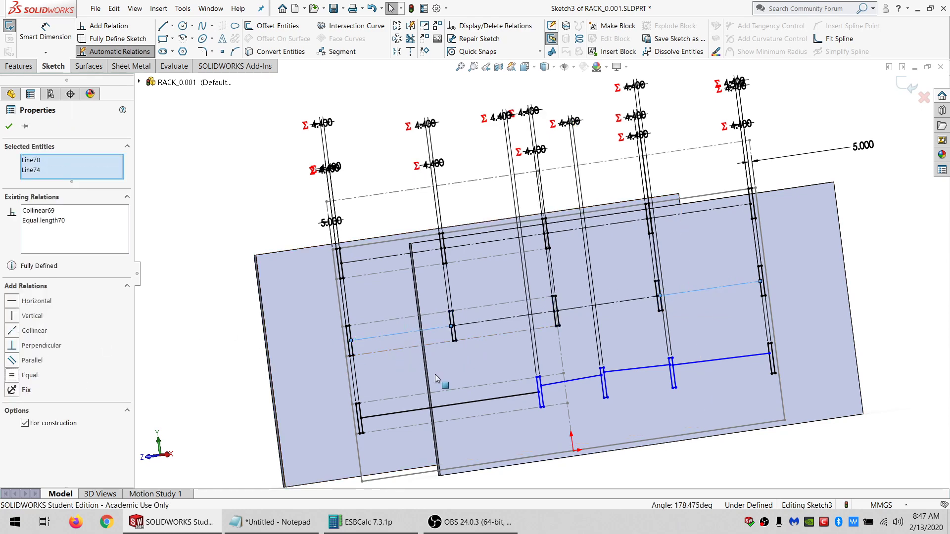
Make the first two lower-row spacing lines collinear and equal in length, as construction lines.
left_click(522, 396)
left_click(569, 381, "ctrl")
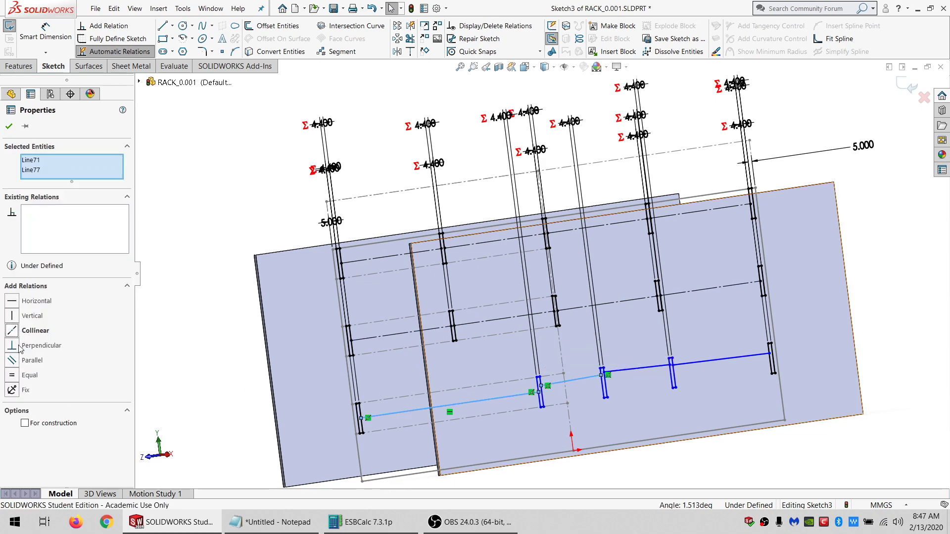
left_click(12, 330)
left_click(12, 375)
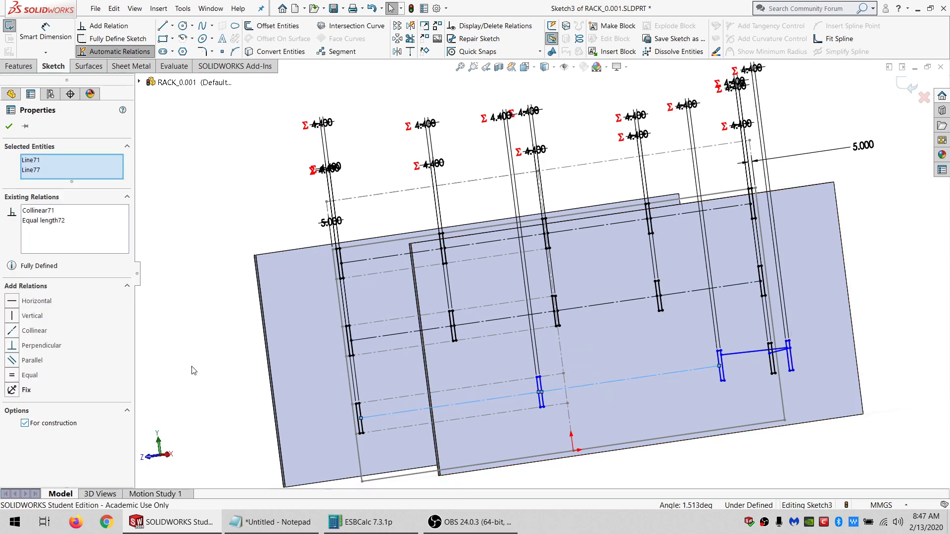
Move the second lower-row rectangle back toward the first, and make the third spacing line a construction line collinear with and equal to the first.
left_click(547, 413)
left_click_drag(547, 414, 418, 425)
left_click(586, 373)
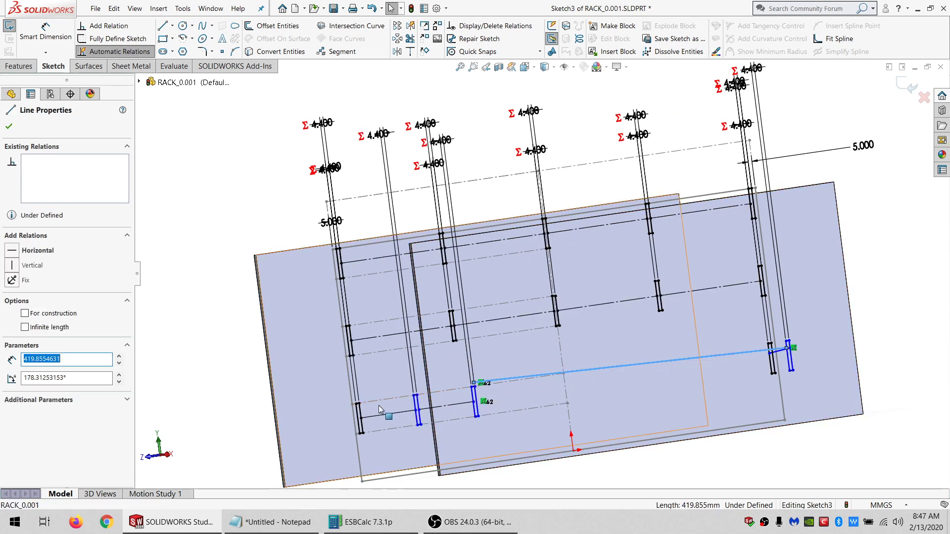
left_click(389, 414, "ctrl")
left_click(28, 332)
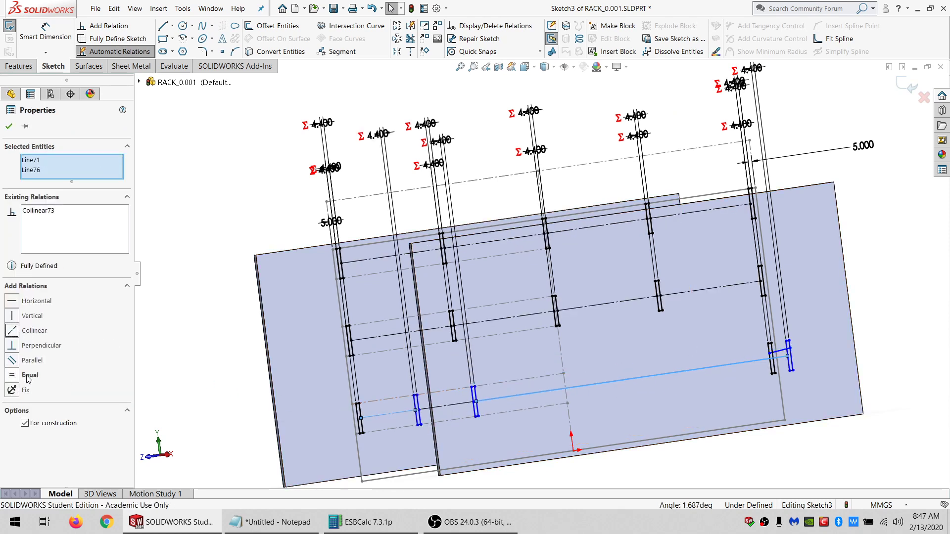
left_click(30, 377)
left_click(54, 424)
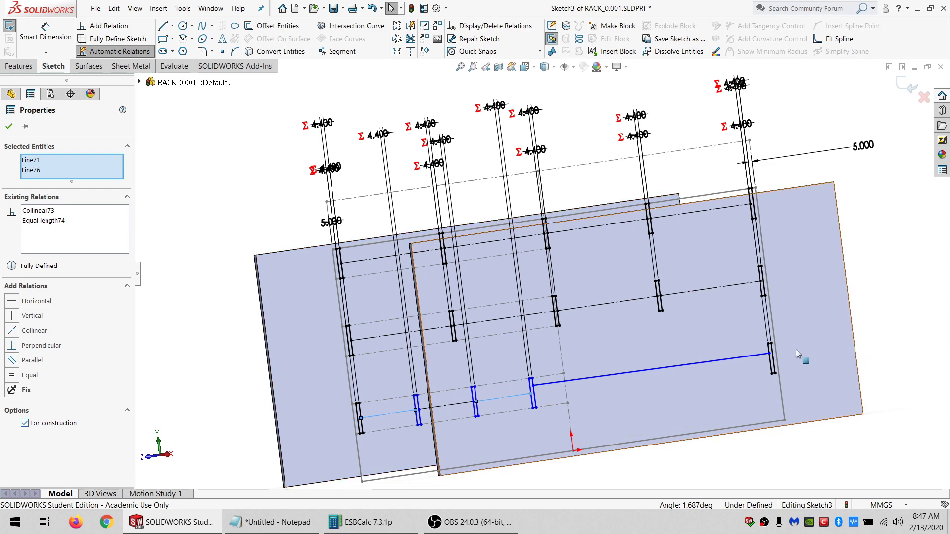
Convert the last lower-row spacing line to construction and make it collinear with and equal to the first line in that row.
left_click(619, 374)
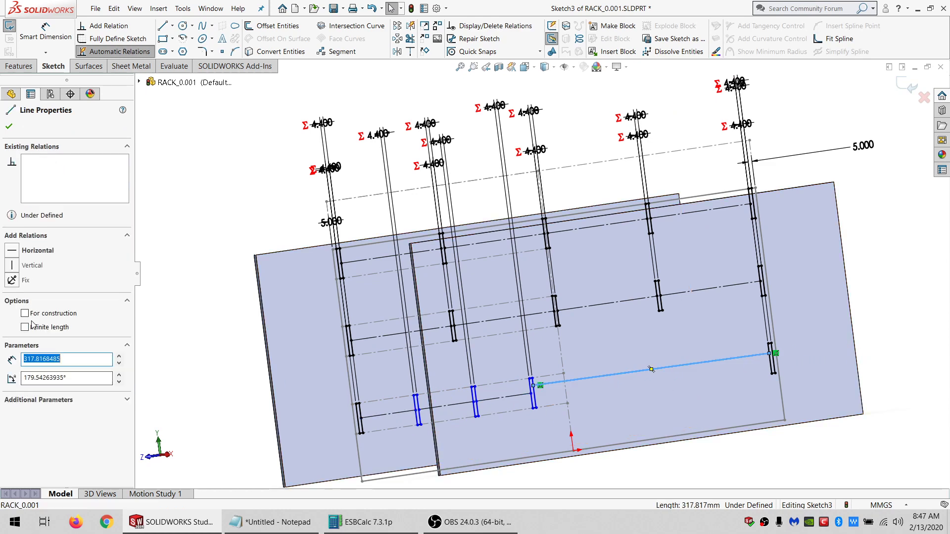
left_click(360, 419, "ctrl")
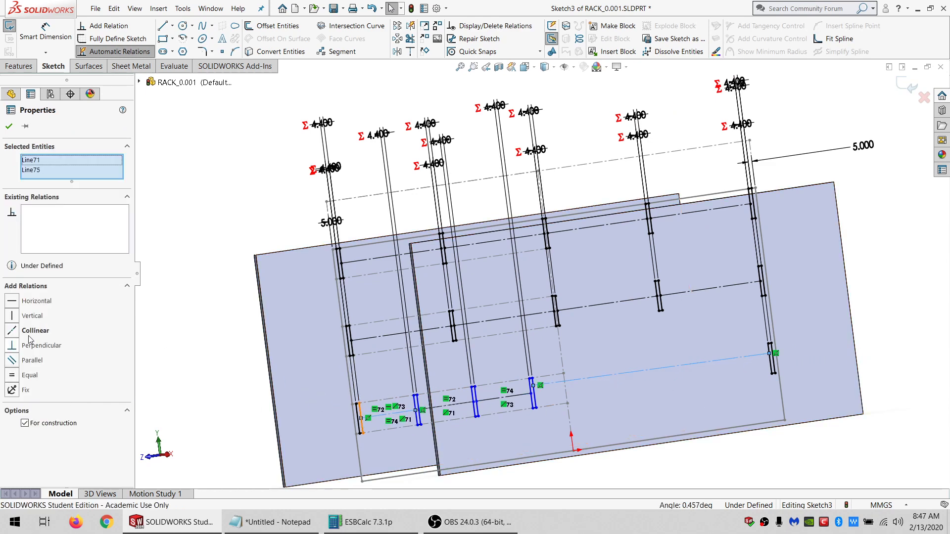
left_click(34, 331)
left_click(30, 376)
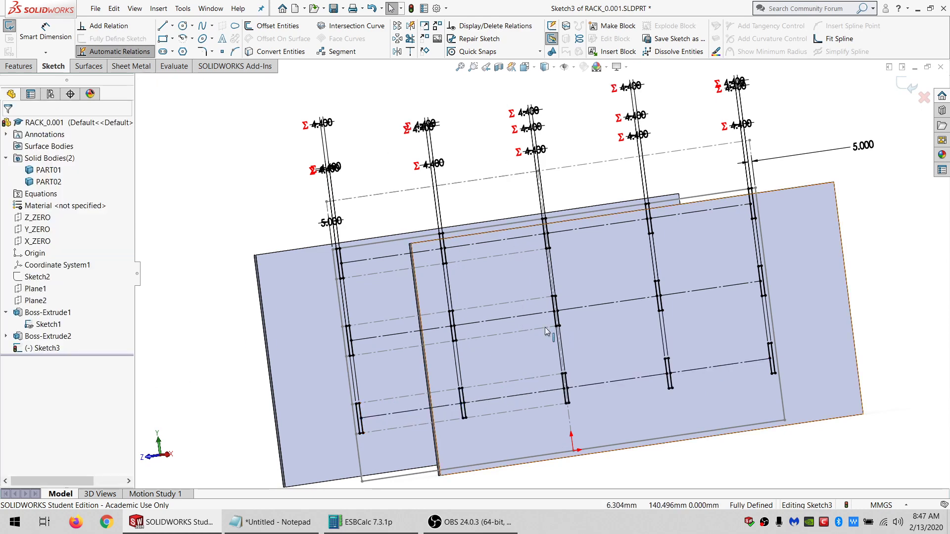
key("Escape")
Set up a boss extrude of the crosspiece rectangles, Offset From Surface to one side panel's outer face, with a reversed 5 mm offset.
middle_click_drag(642, 291, 634, 340)
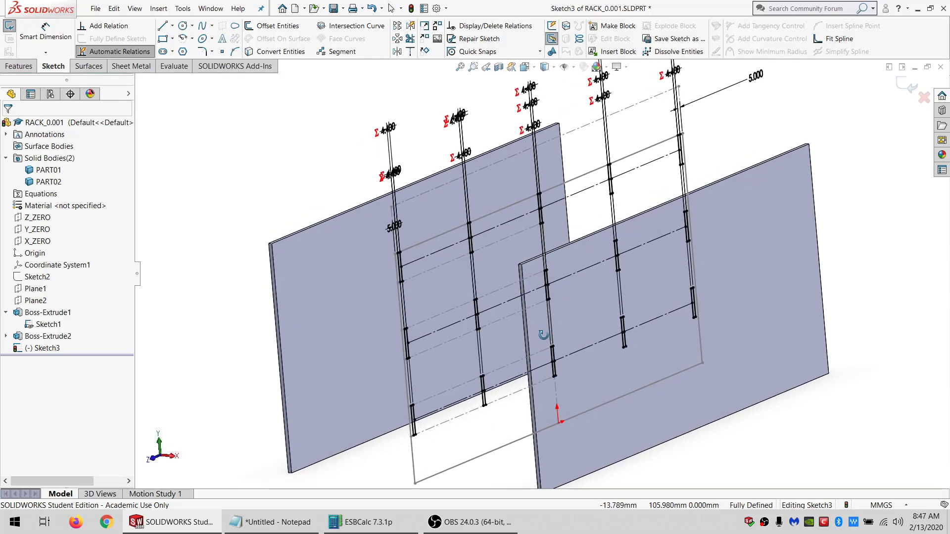
left_click(18, 66)
left_click(46, 26)
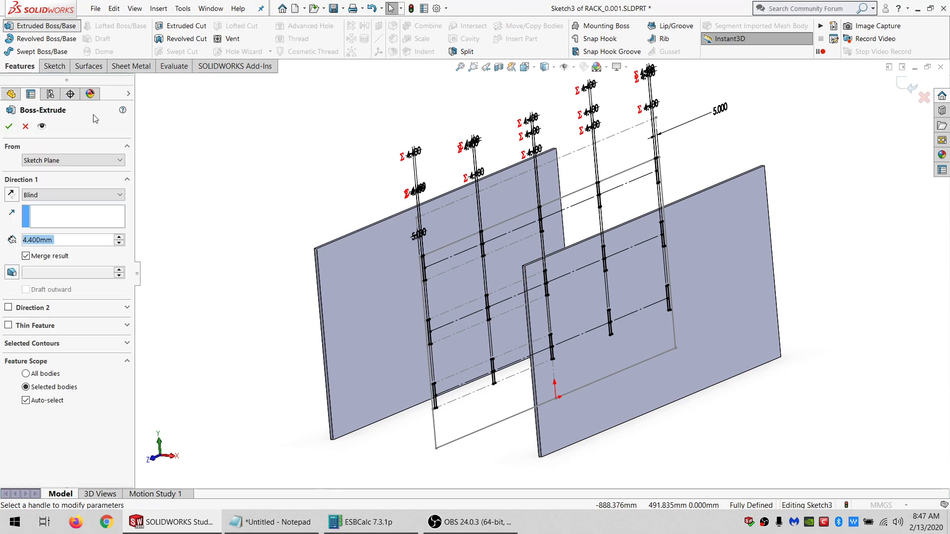
left_click(56, 198)
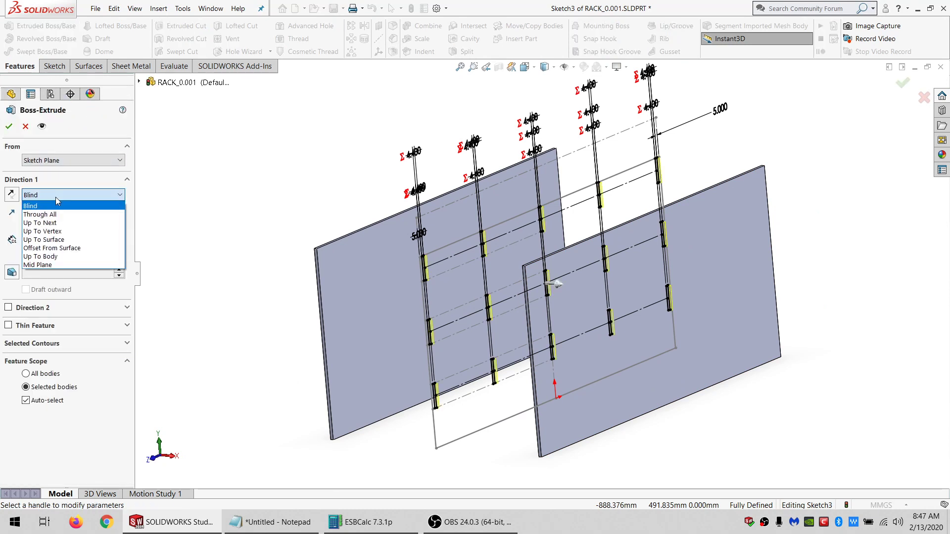
left_click(52, 248)
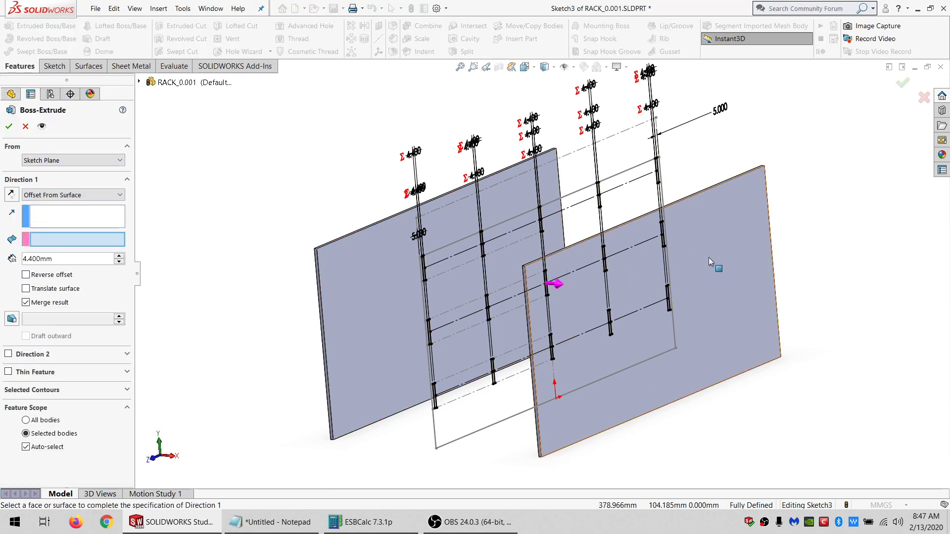
left_click(559, 292)
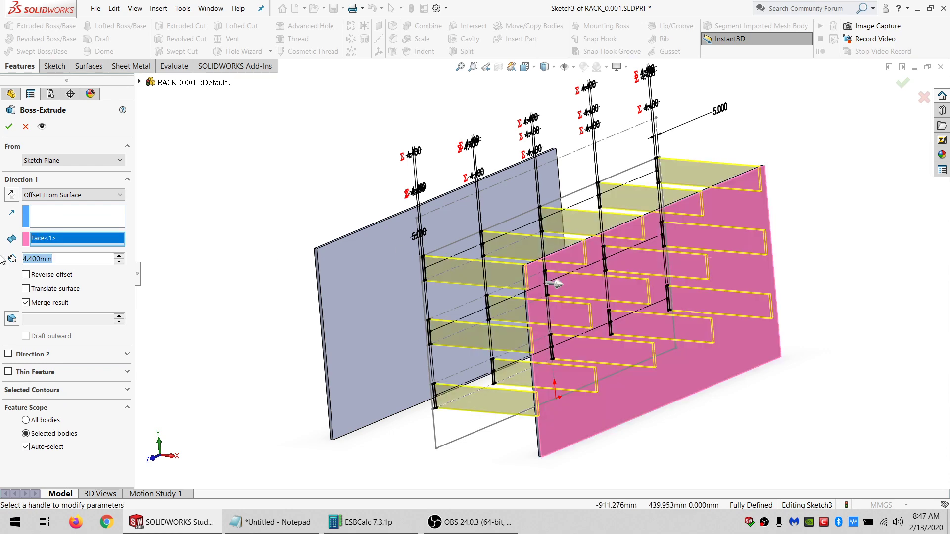
type("5")
key("Tab")
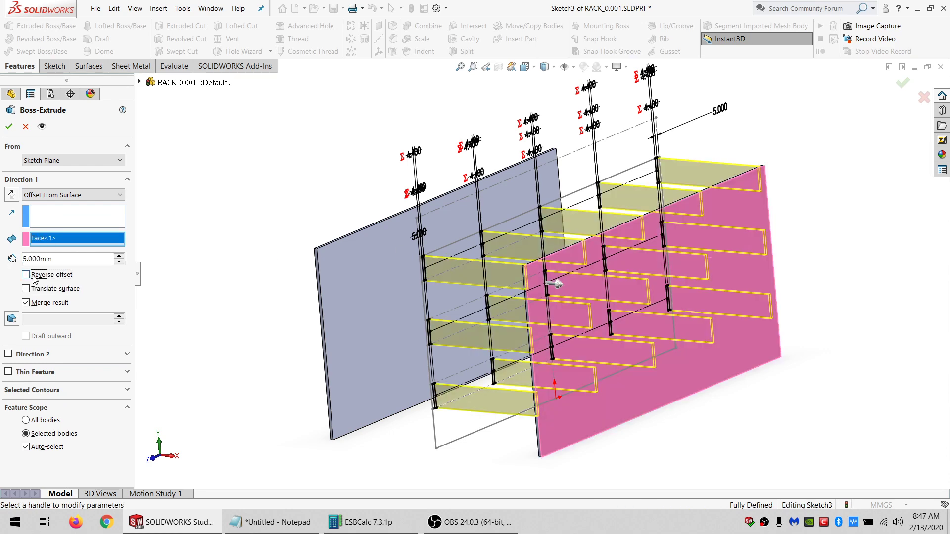
middle_click_drag(495, 270, 458, 267)
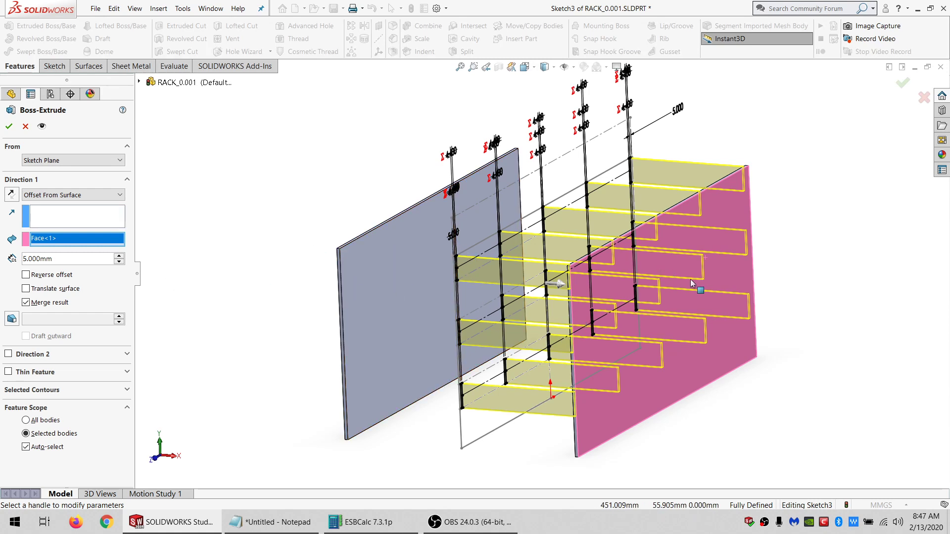
left_click(46, 276)
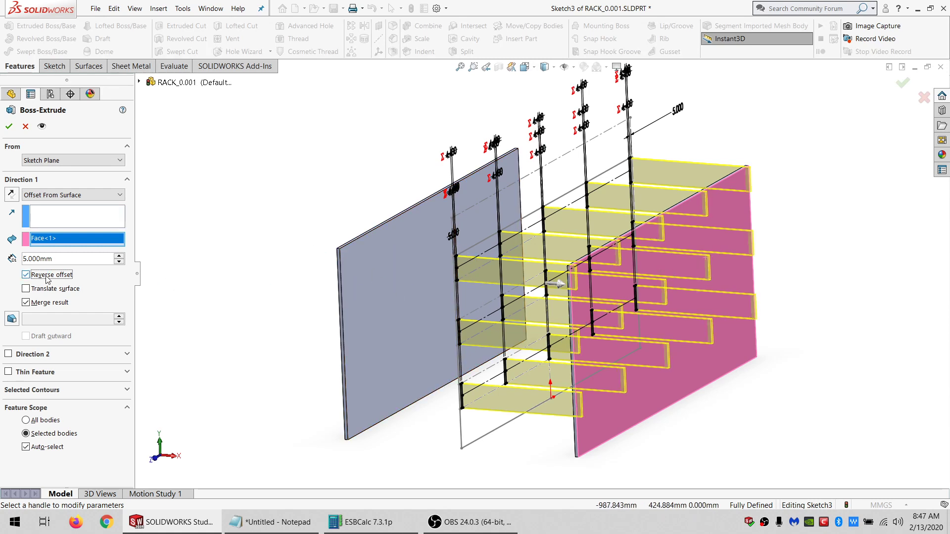
Disable merging of the crosspiece extrusion with other bodies and enable Direction 2 with the Offset From Surface end condition.
middle_click_drag(607, 286, 639, 297)
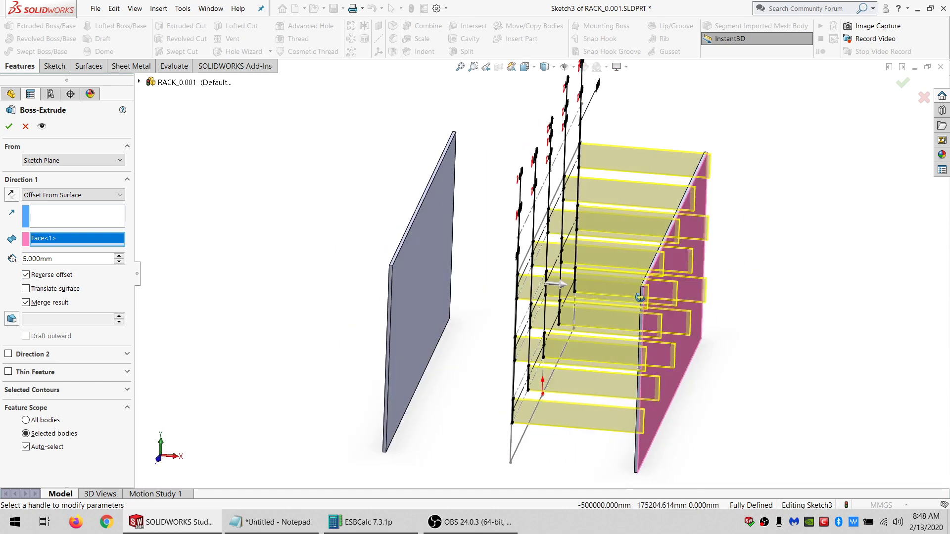
left_click(50, 303)
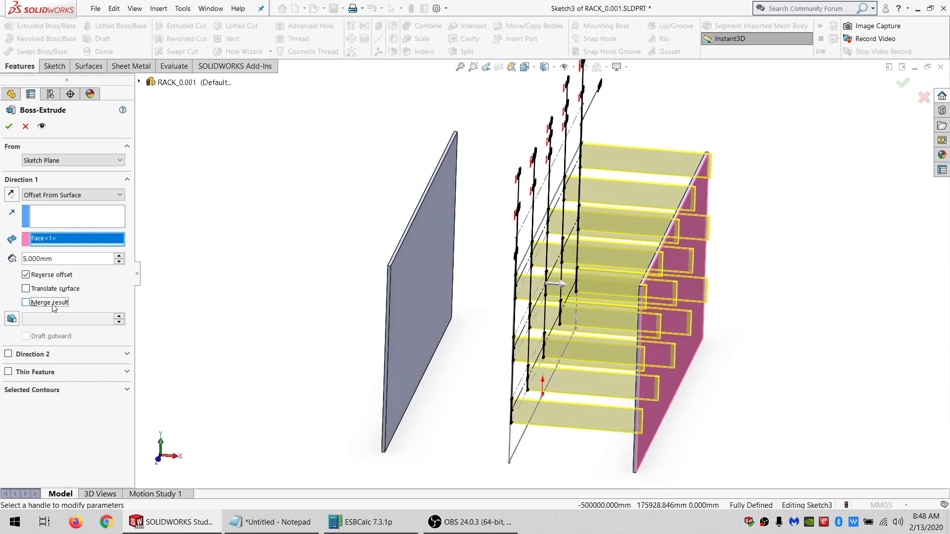
left_click(8, 355)
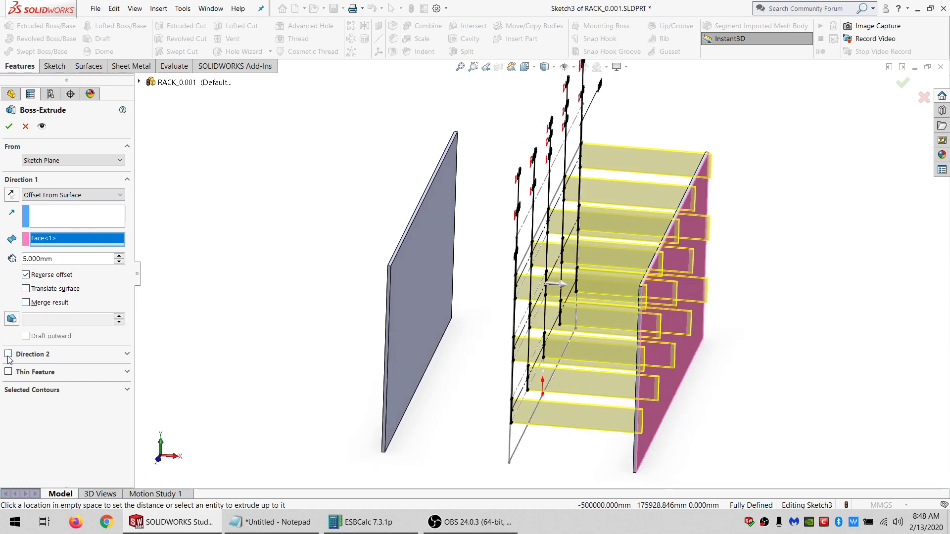
left_click(27, 368)
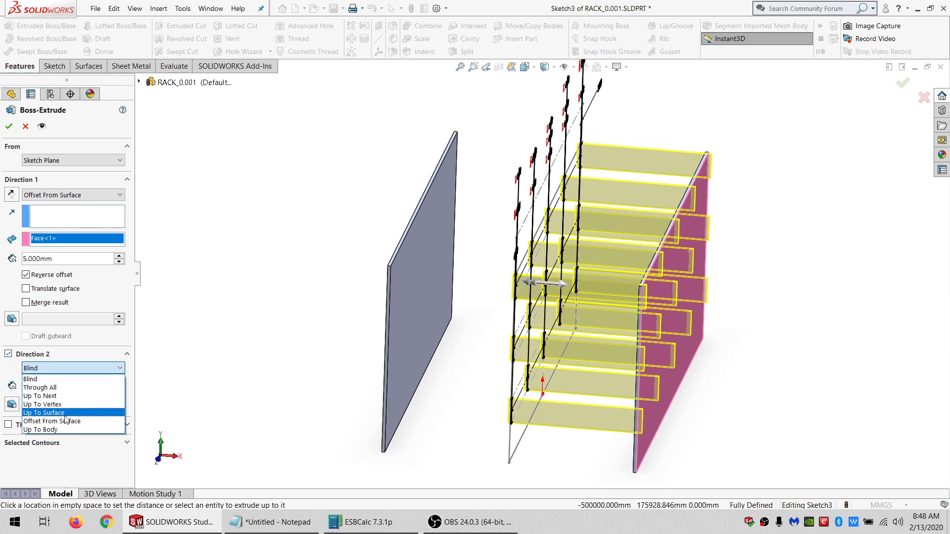
left_click(64, 415)
left_click(60, 369)
left_click(60, 421)
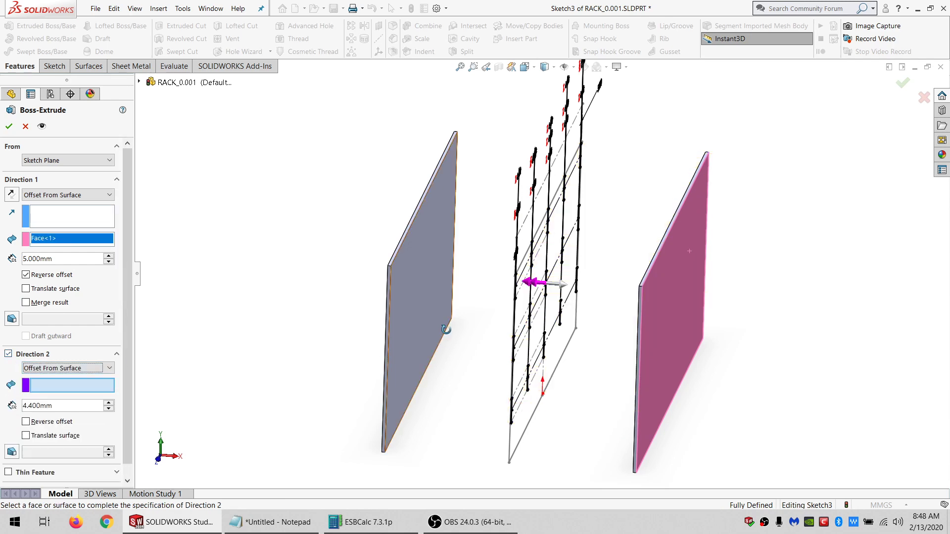
Extrude the crosspieces in Direction 2 to the opposite side panel's face with a reversed 5 mm offset, and finish the feature.
left_click(424, 303)
middle_click_drag(424, 309, 304, 359)
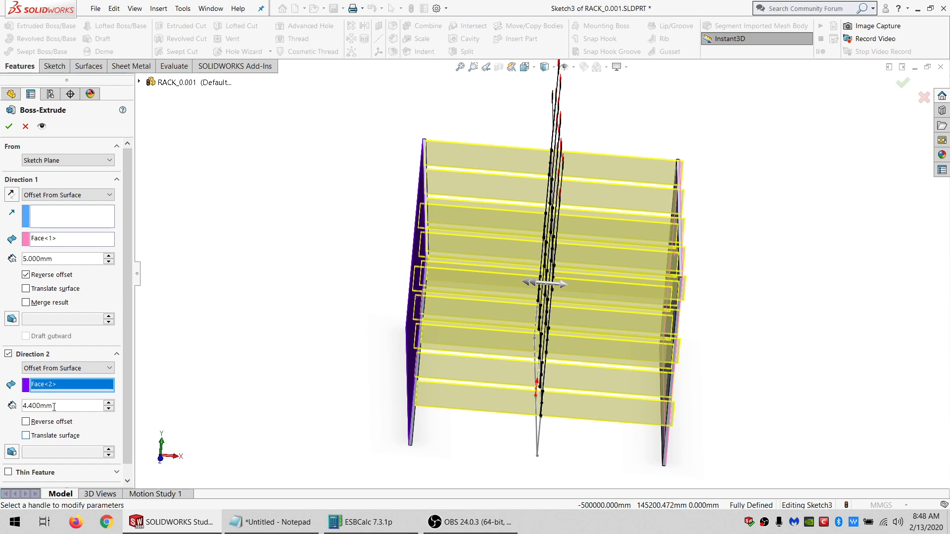
type("5")
key("Return")
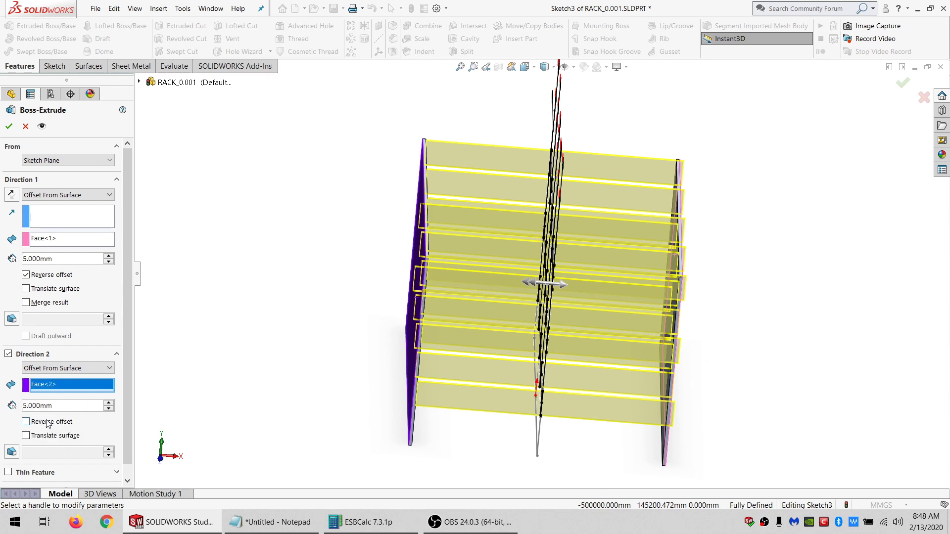
left_click(26, 422)
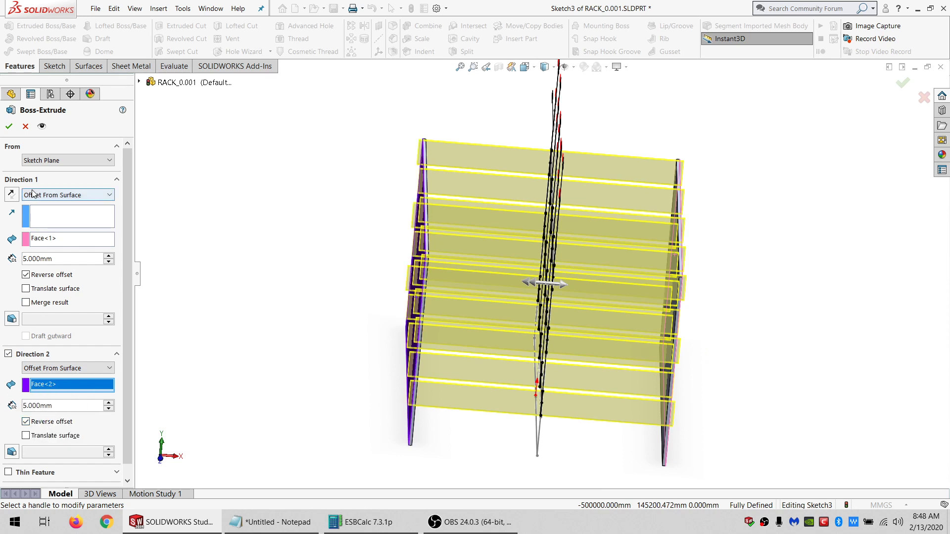
left_click(10, 127)
middle_click_drag(544, 377, 473, 388)
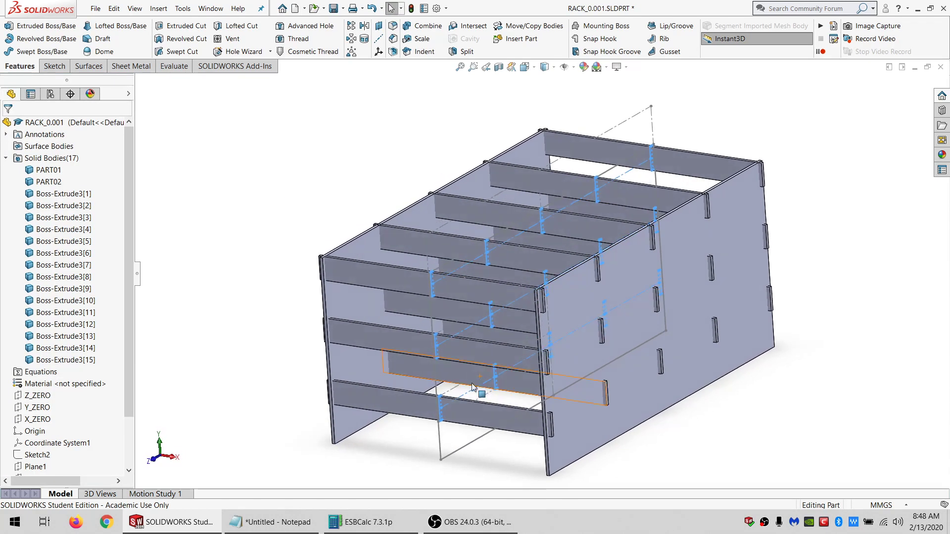
Hide Sketch1, the layout sketch still displayed between the side panels.
left_click(456, 456)
scroll(54, 460, "down", 2)
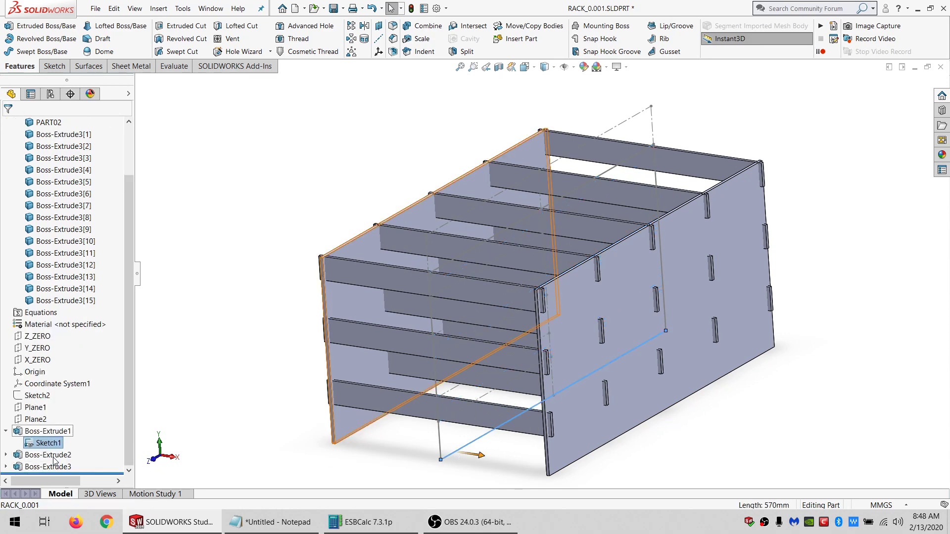
right_click(48, 443)
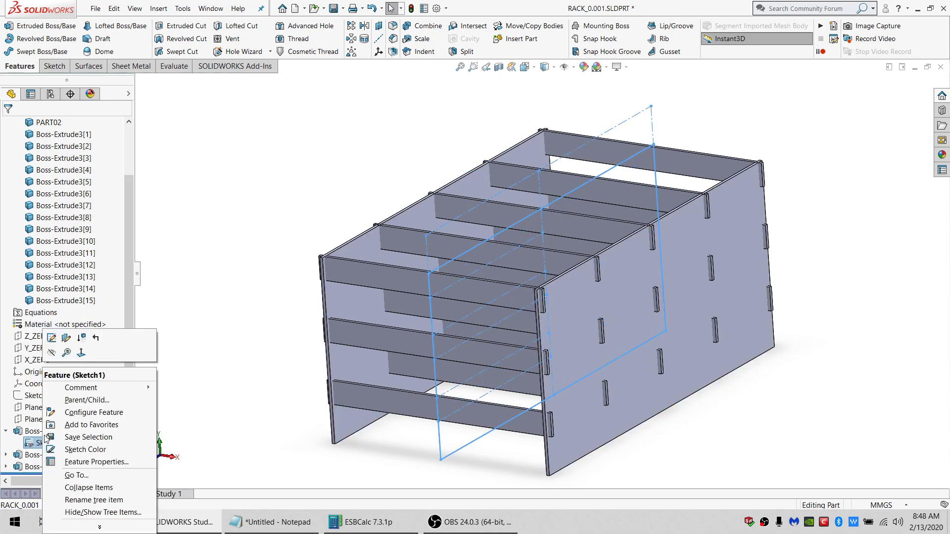
left_click(58, 352)
Rename the solid body of the front crosspiece in the top row as PART03.
left_click(338, 295)
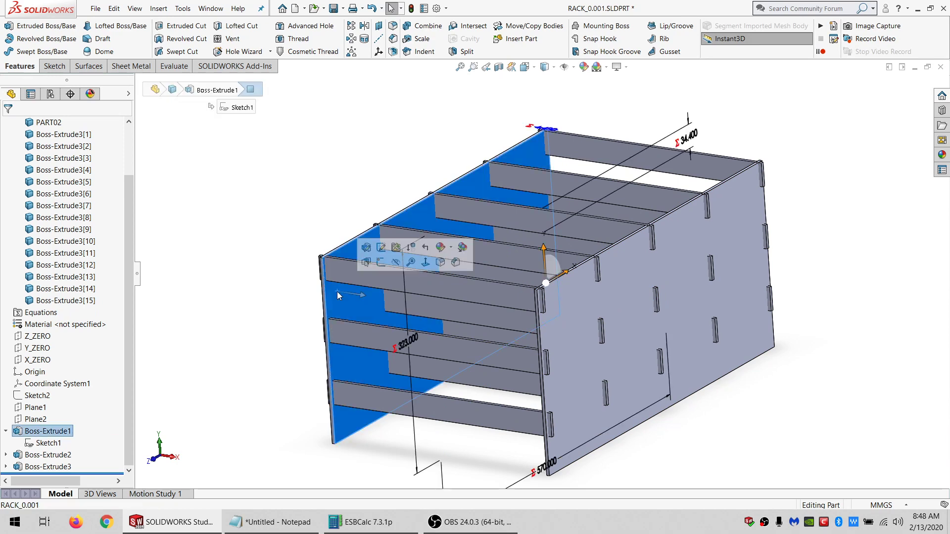
scroll(45, 198, "up", 5)
left_click(42, 183)
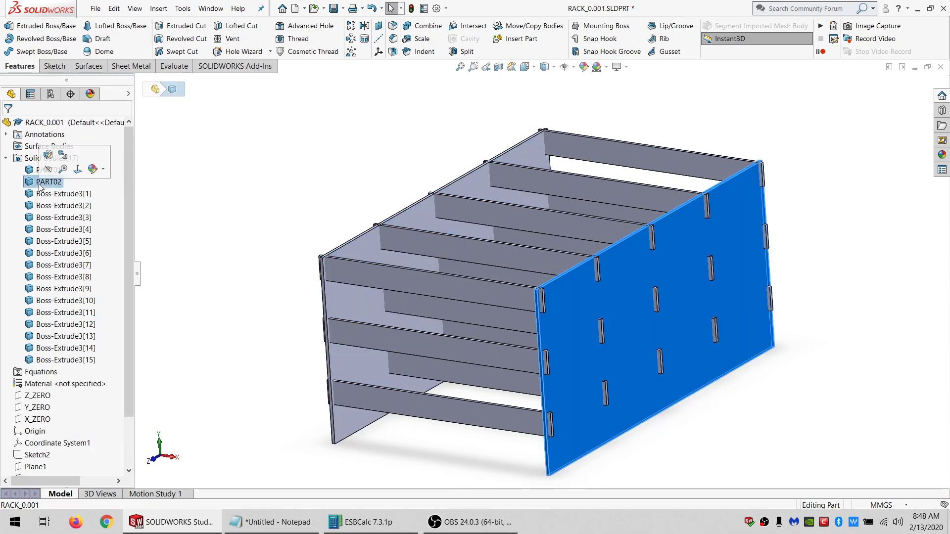
left_click(451, 299)
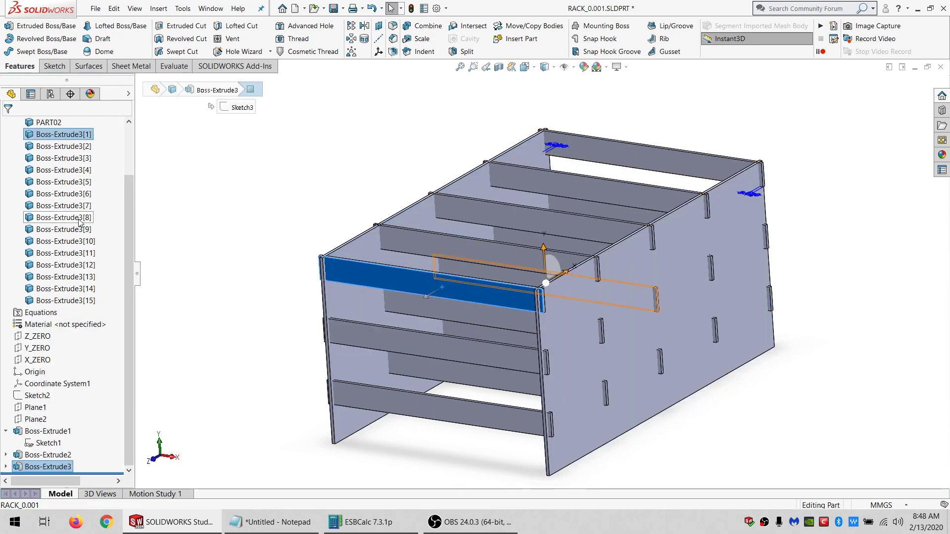
scroll(69, 208, "up", 2)
left_click(56, 194)
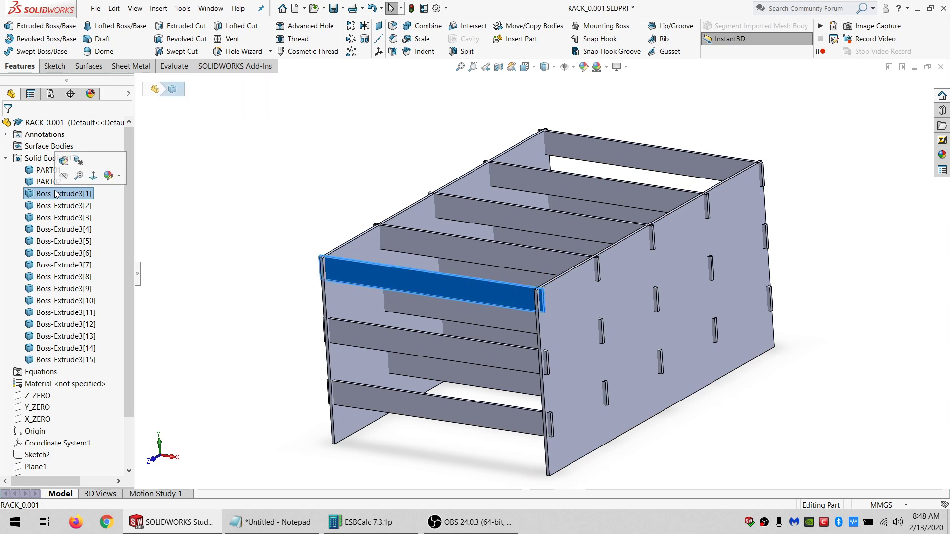
left_click(56, 194)
type("P")
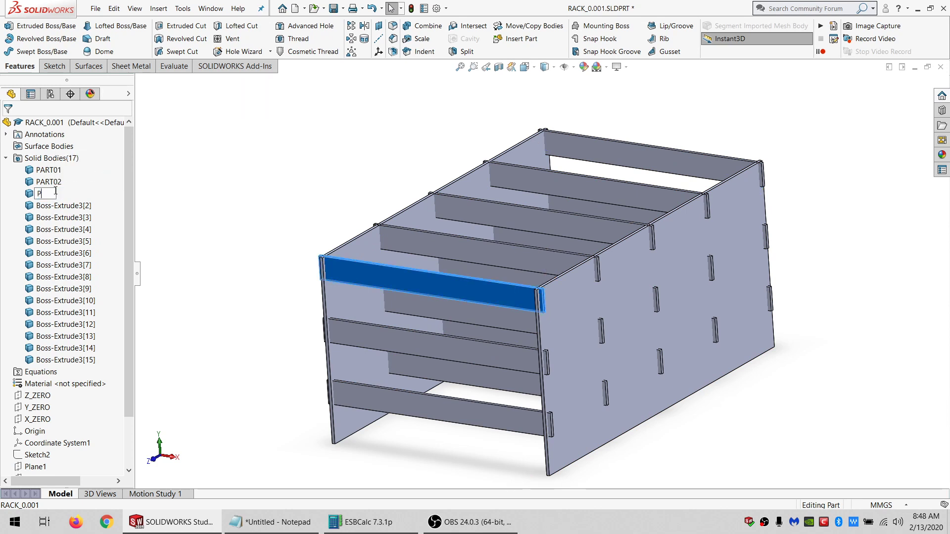
type("ART03")
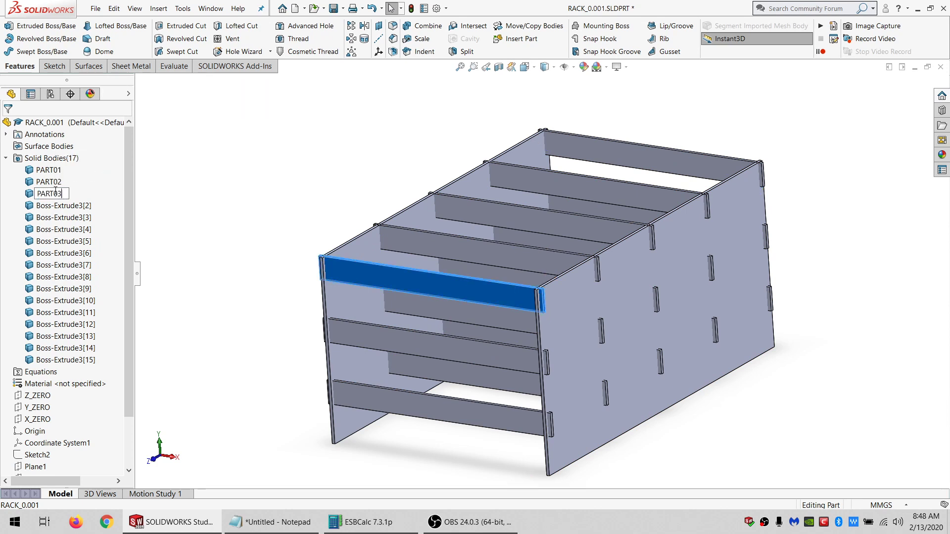
Rename the second and third top-row crosspiece bodies, counted from the front, as PART04 and PART05.
left_click(547, 265)
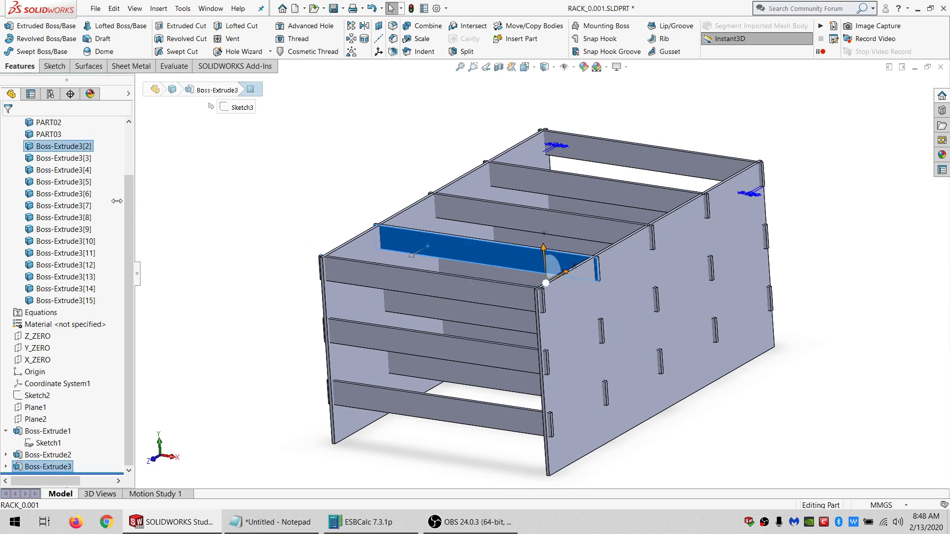
left_click(63, 145)
type("PART04")
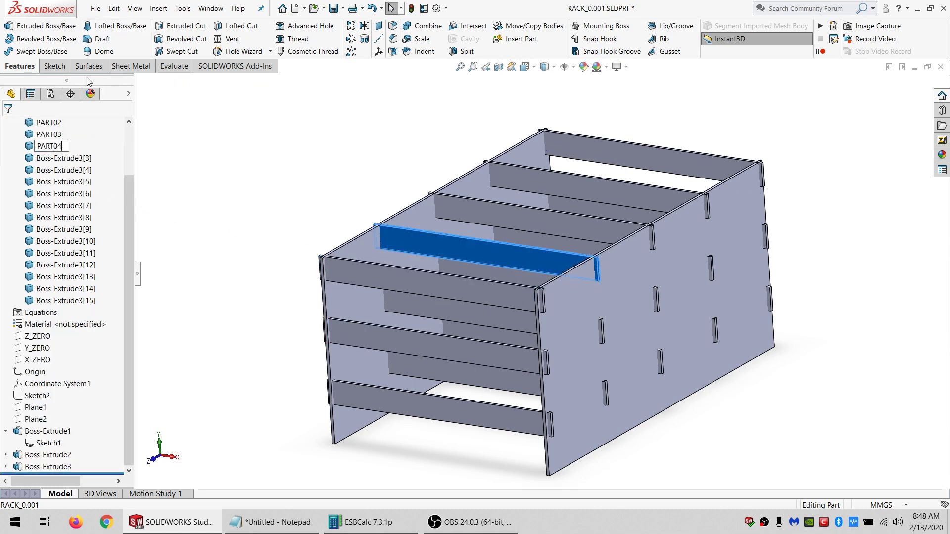
left_click(56, 159)
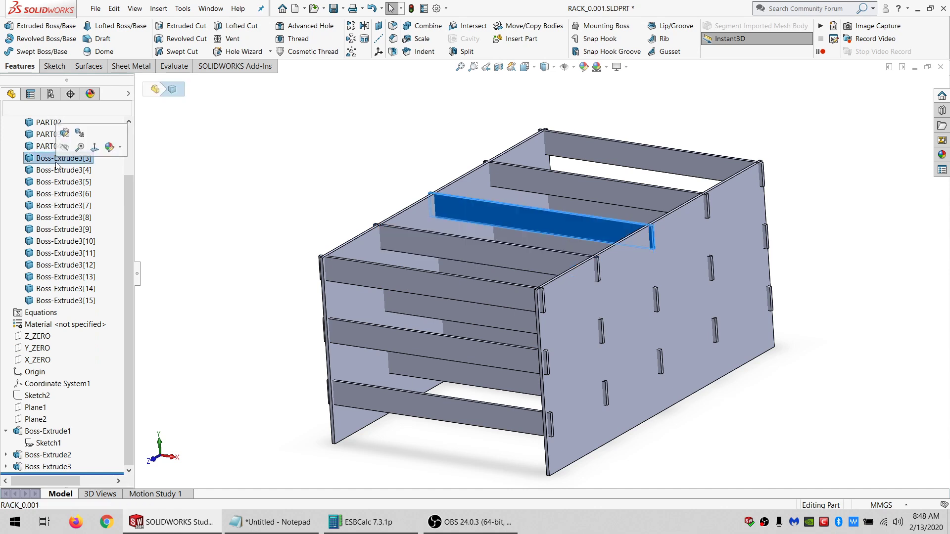
left_click(56, 159)
type("PART")
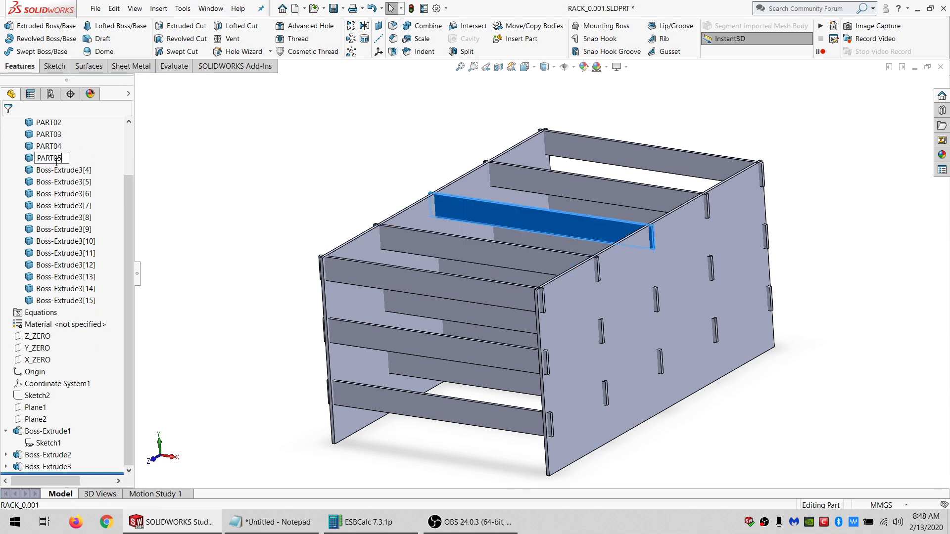
type("05")
Rename the fourth and rearmost top-row crosspiece bodies as PART06 and PART07.
left_click(56, 171)
left_click(56, 171)
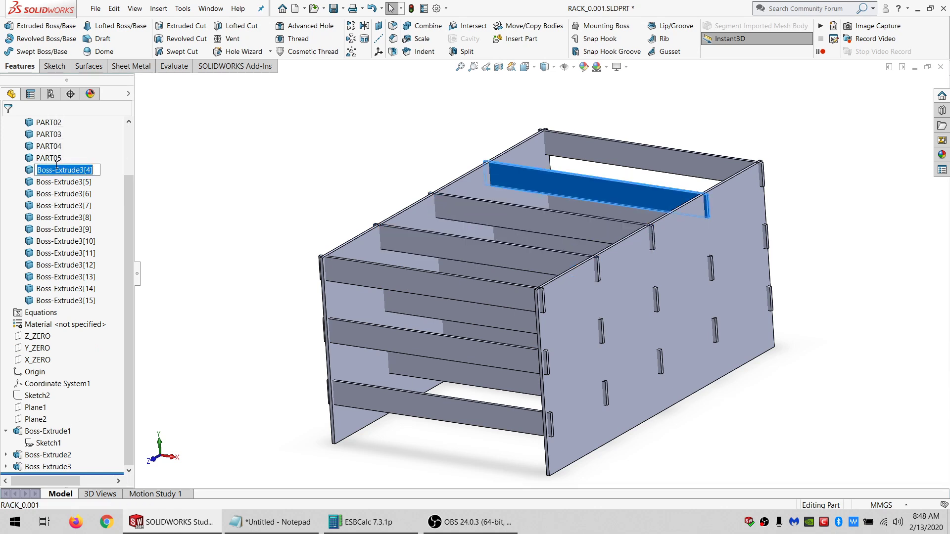
type("PA")
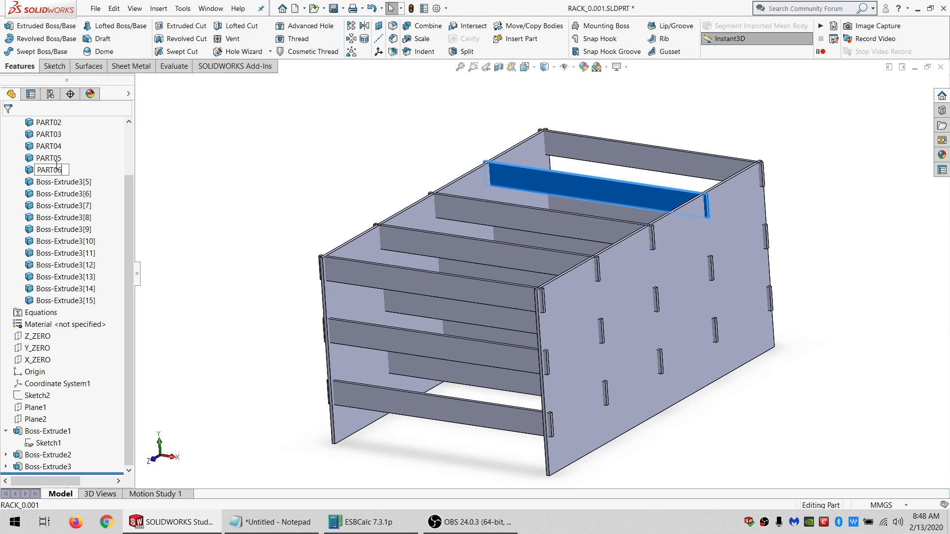
type("RT06")
left_click(56, 182)
scroll(64, 180, "up", 1)
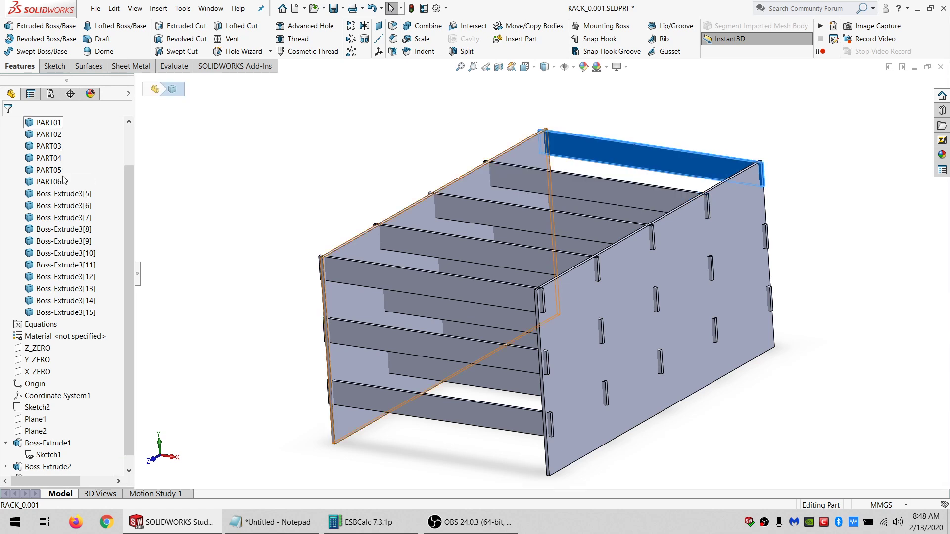
key("ctrl+F2")
key("Escape")
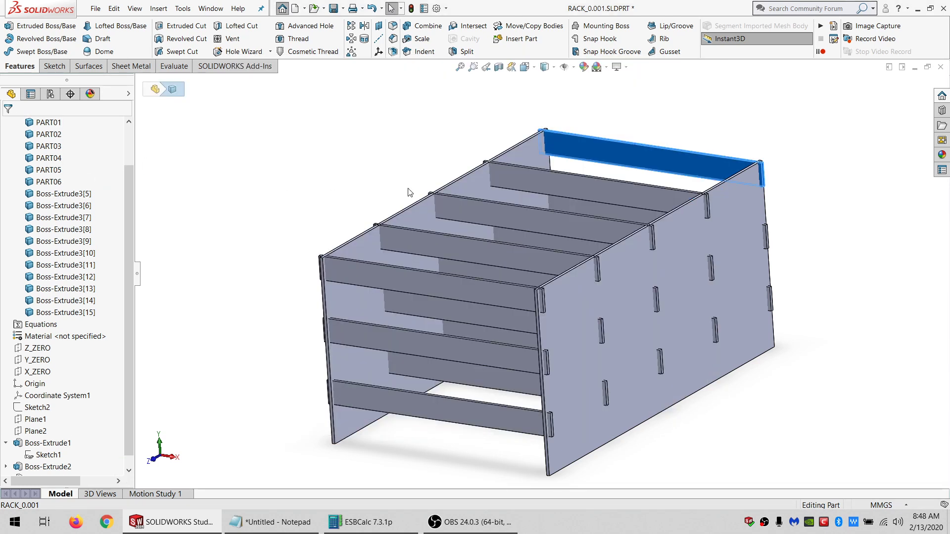
left_click(66, 194)
left_click(65, 194)
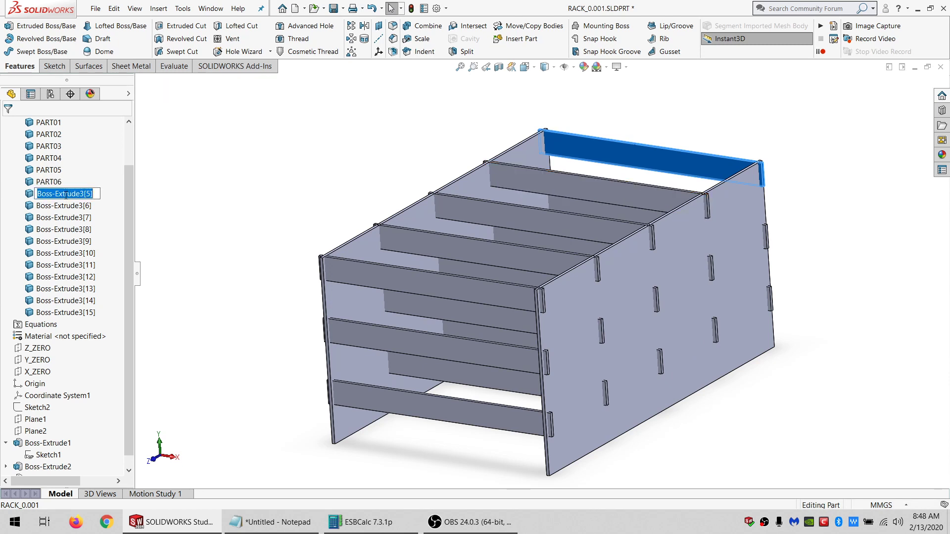
type("PART07")
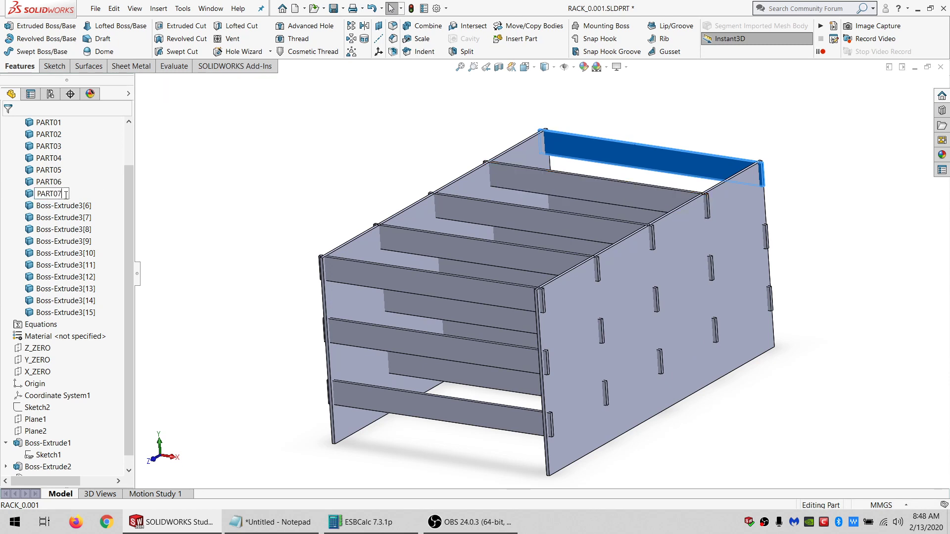
key("Return")
Rename the body of the front crosspiece in the second row from the top as PART08.
left_click(66, 205)
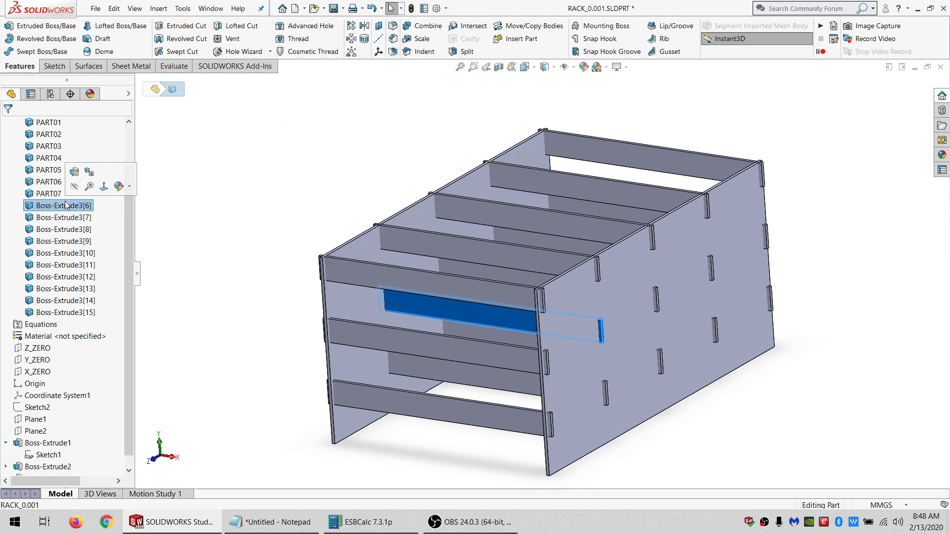
left_click(374, 342)
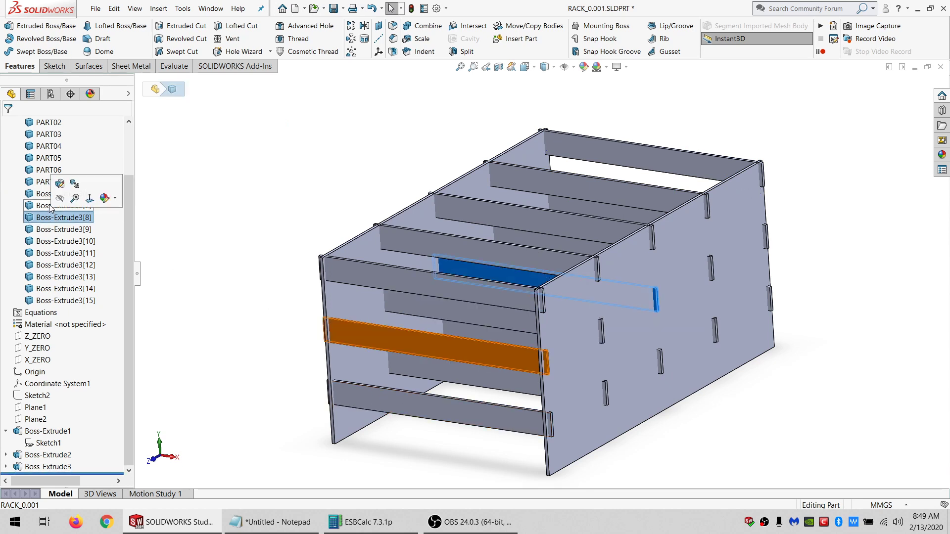
left_click(50, 206)
left_click(50, 207)
type("PAR")
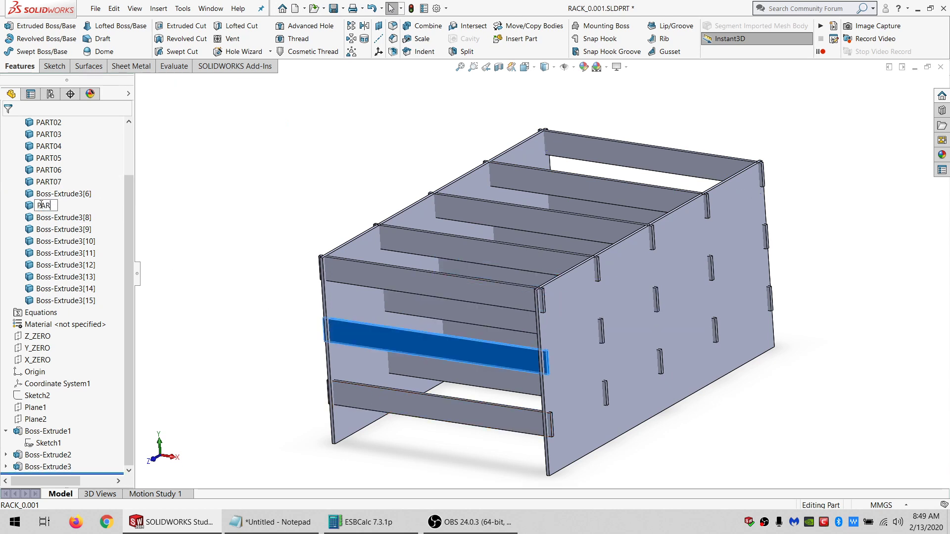
type("T08")
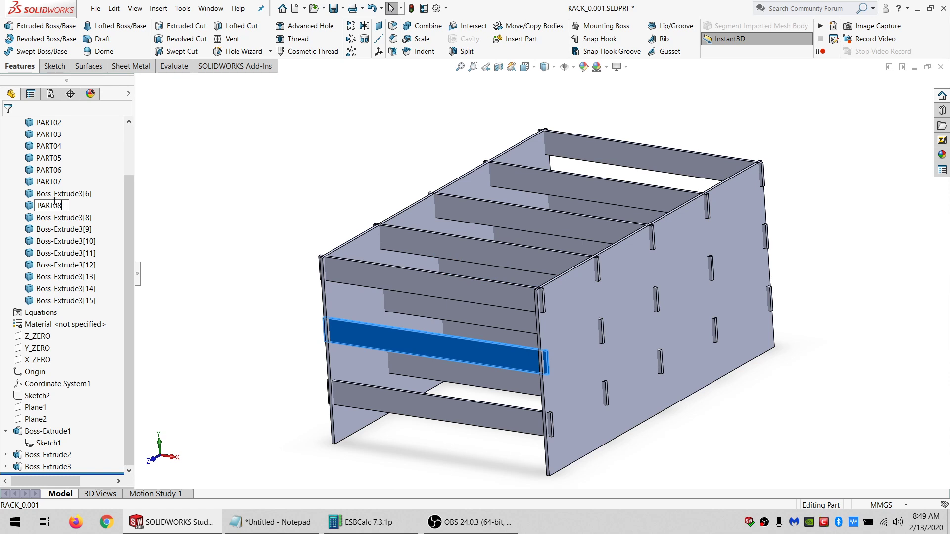
Rename the next two crosspiece bodies behind PART08 in the second row as PART09 and PART10.
left_click(56, 194)
left_click(57, 195)
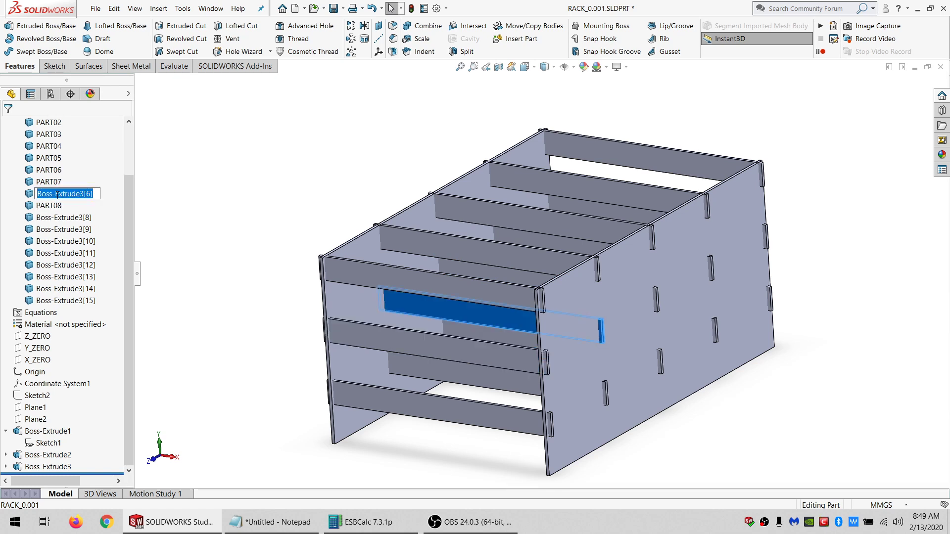
type("PART09")
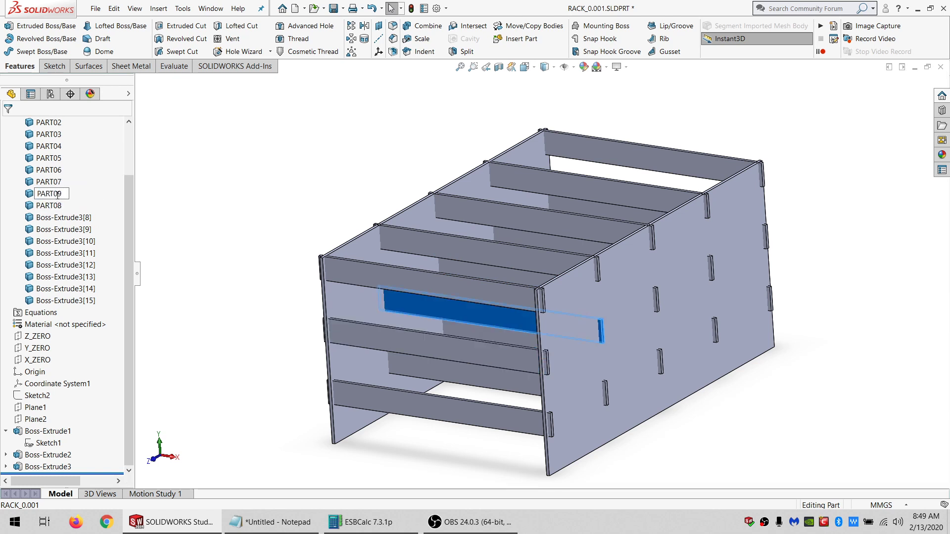
key("Return")
left_click(45, 219)
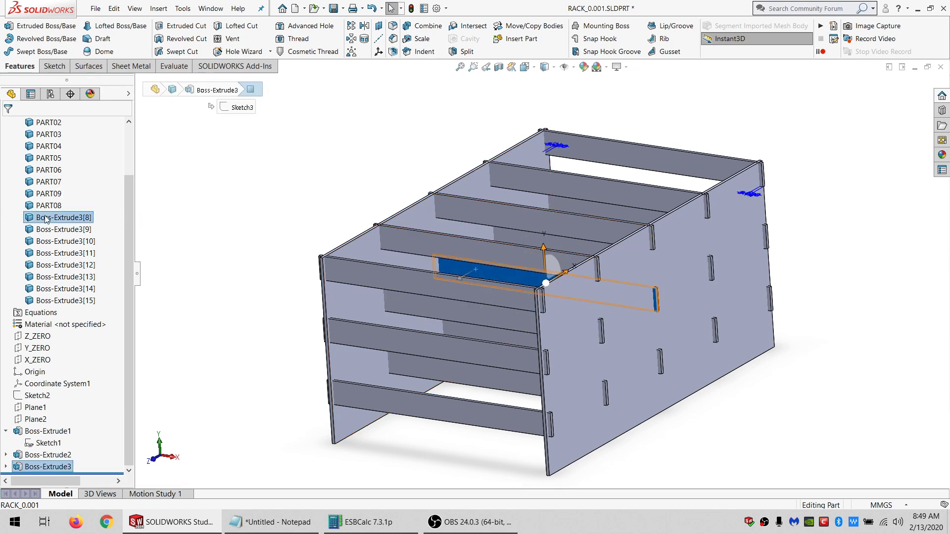
left_click(47, 217)
type("PART10")
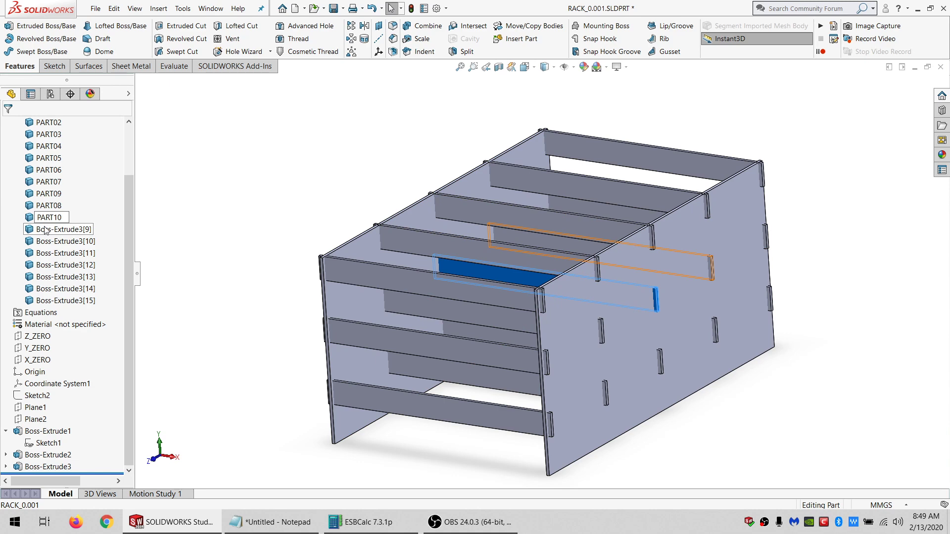
Rename the fourth and rearmost second-row crosspiece bodies, counted from the front, as PART11 and PART12.
left_click(44, 230)
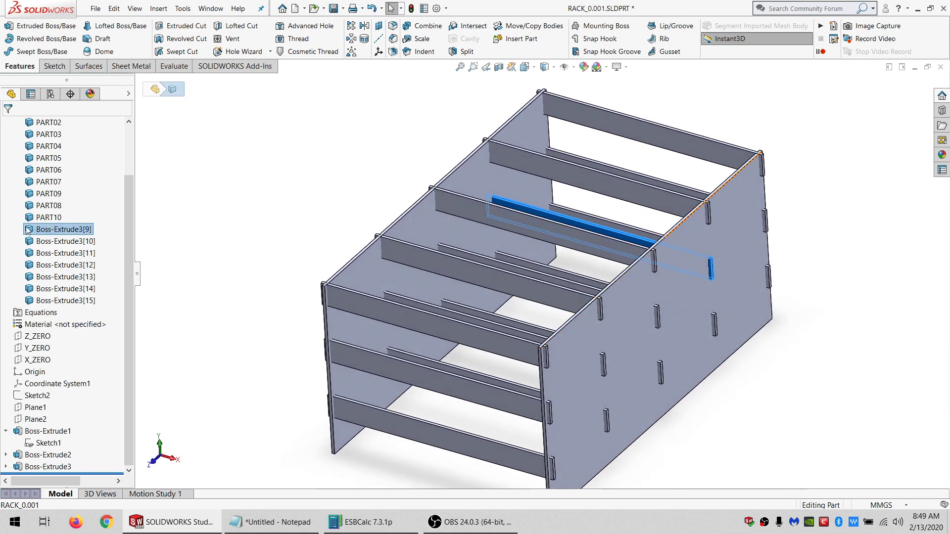
left_click(66, 231)
type("PART")
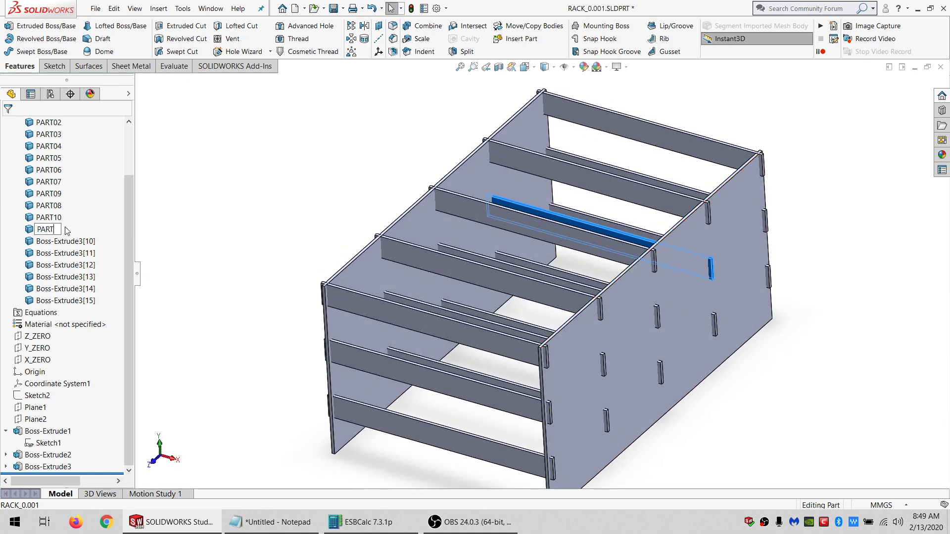
type("11")
left_click(58, 242)
left_click(58, 242)
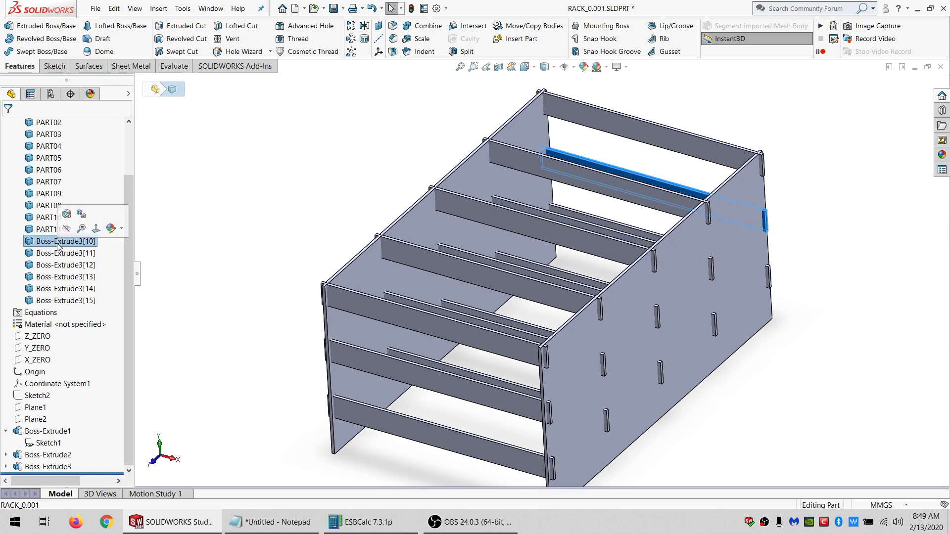
type("PART12")
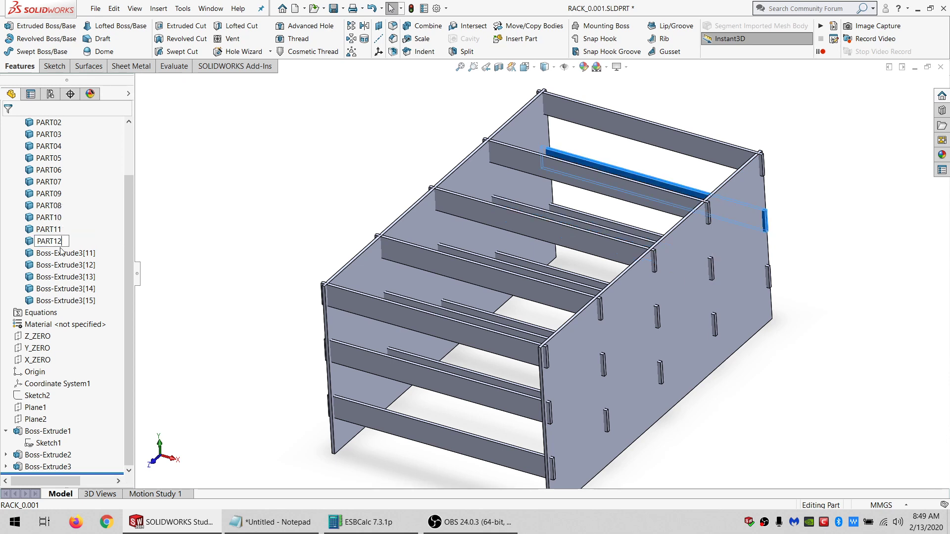
Rename the bodies of the front crosspiece in the bottom row and the one behind it as PART13 and PART14.
left_click(60, 252)
left_click(60, 253)
type("PART13")
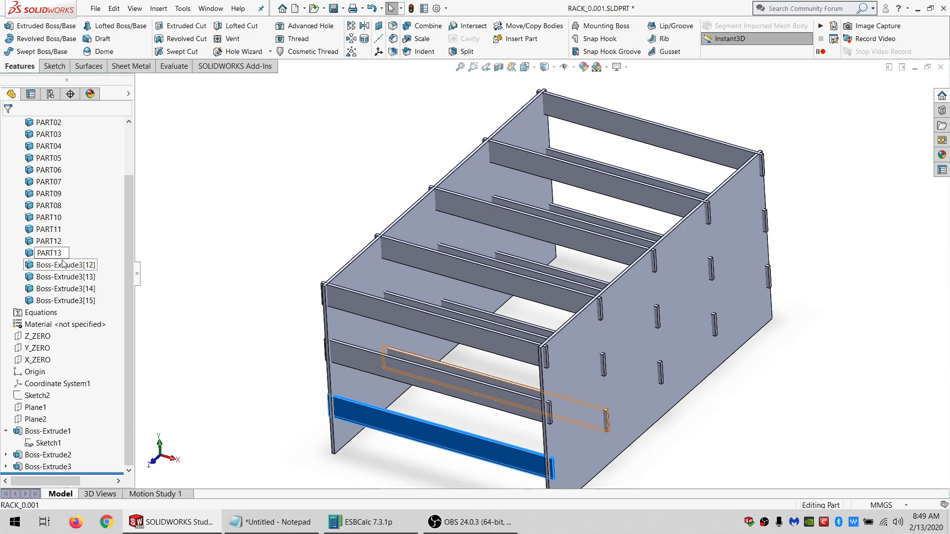
left_click(59, 264)
left_click(59, 264)
type("PART")
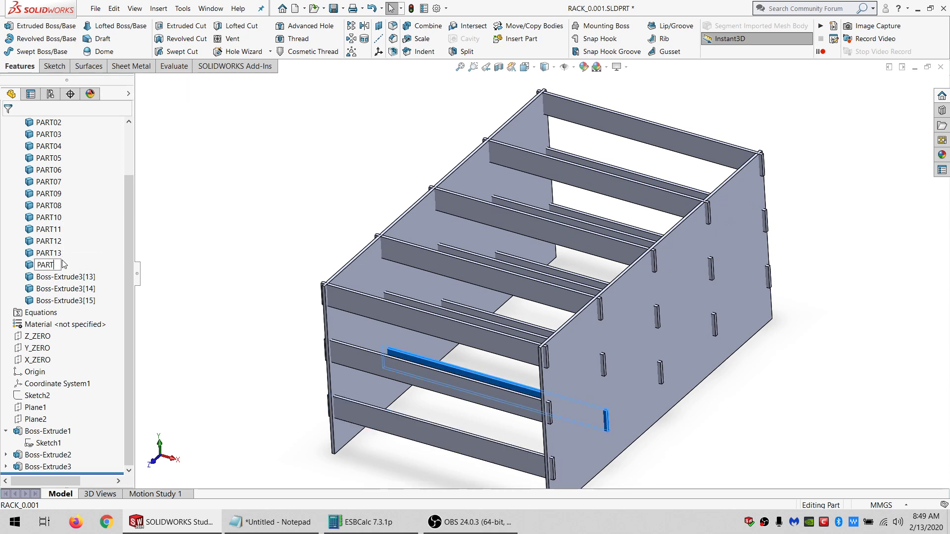
type("14")
Rename the third and fourth bottom-row crosspiece bodies, counted from the front, as PART15 and PART16.
left_click(60, 277)
left_click(60, 277)
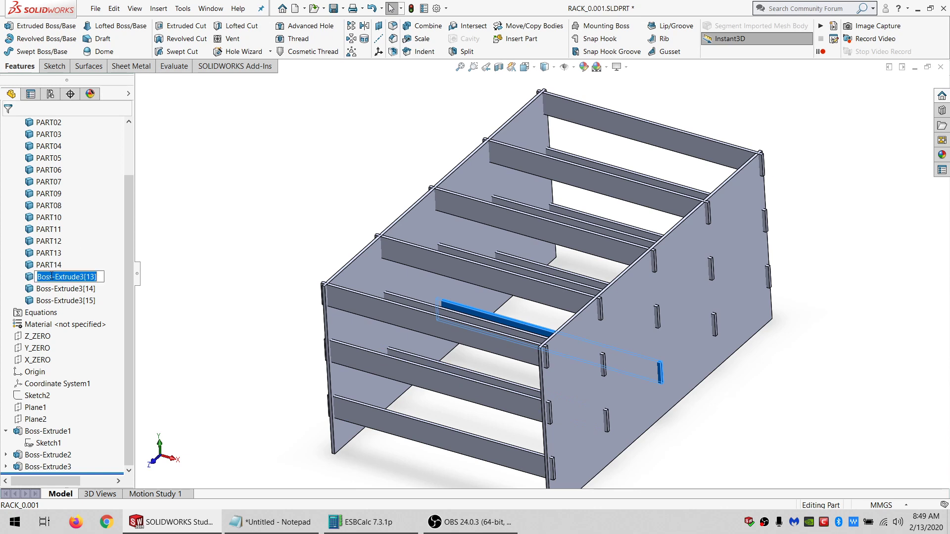
type("PART15")
left_click(51, 289)
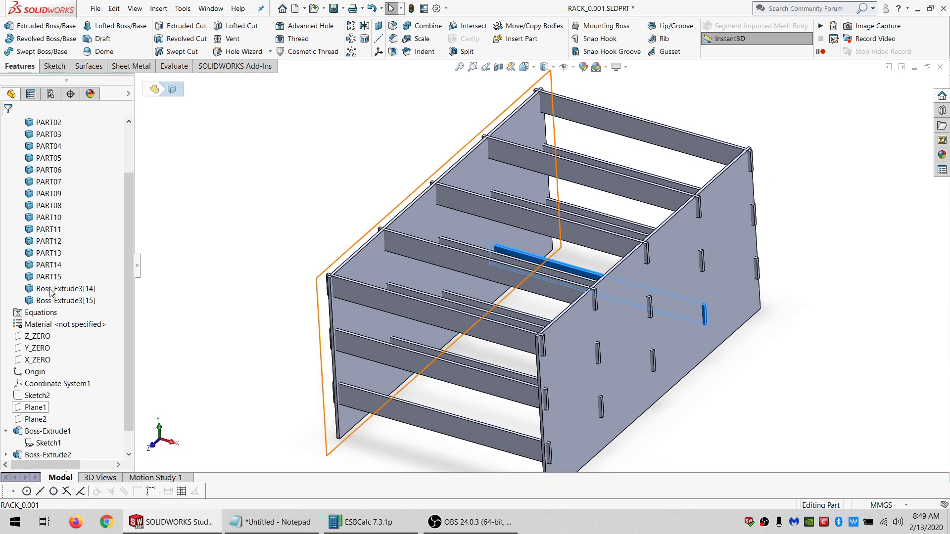
left_click(51, 291)
type("PART1")
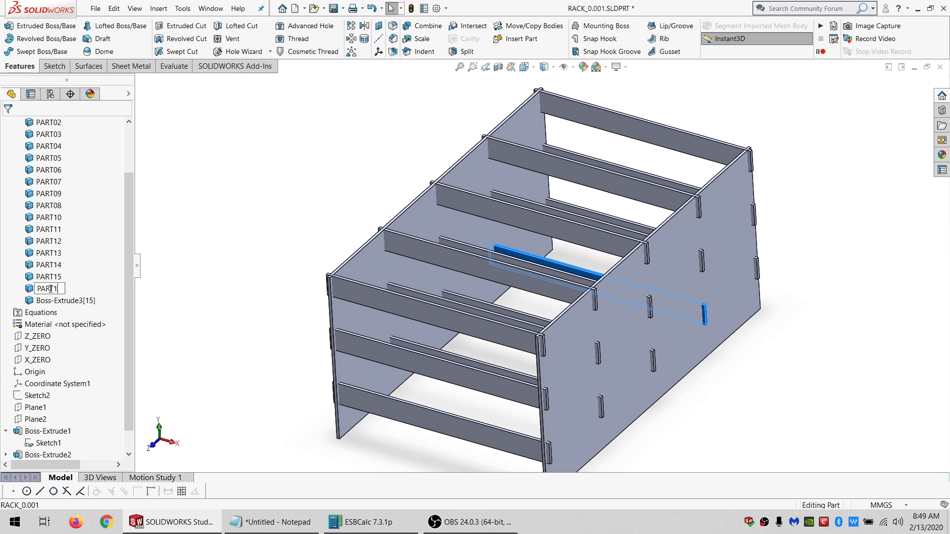
type("6")
Rename the rearmost bottom-row crosspiece body as PART17 and save the part.
left_click(55, 299)
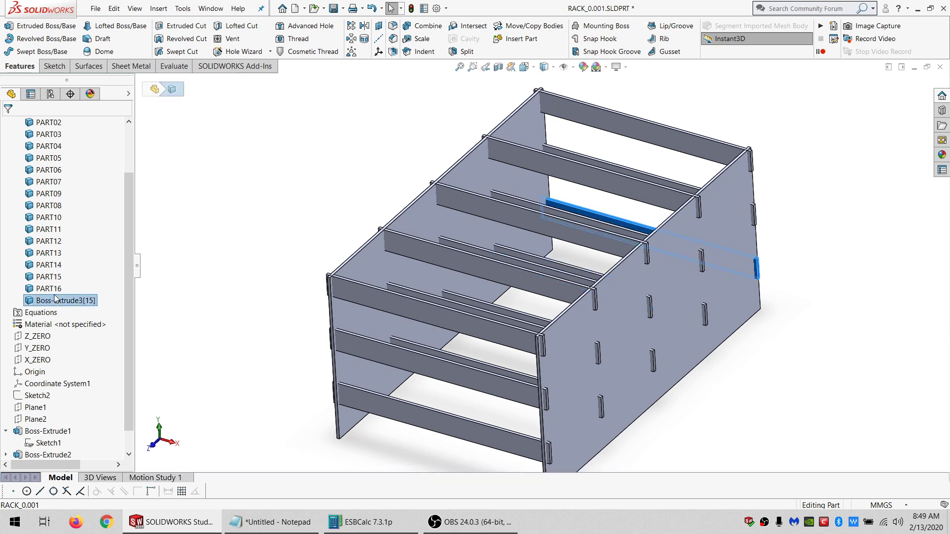
left_click(60, 300)
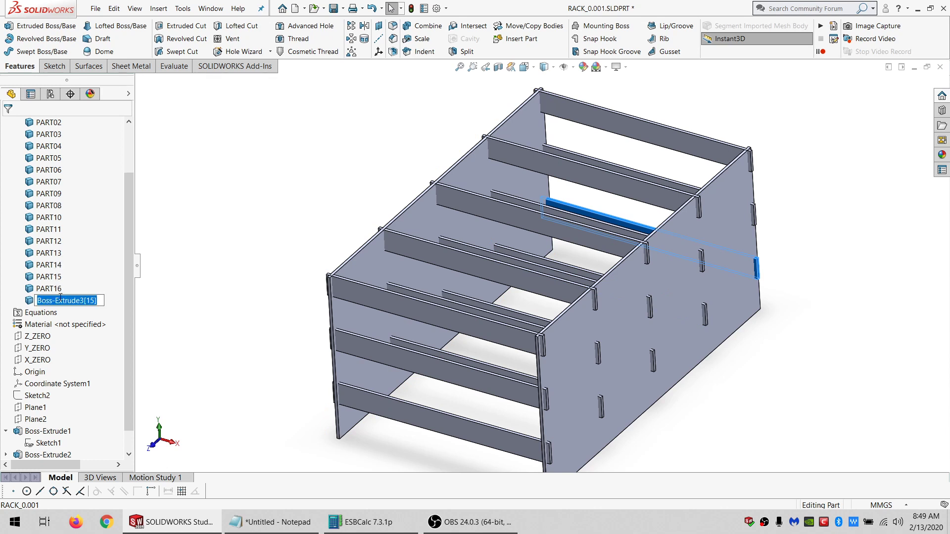
type("PART17")
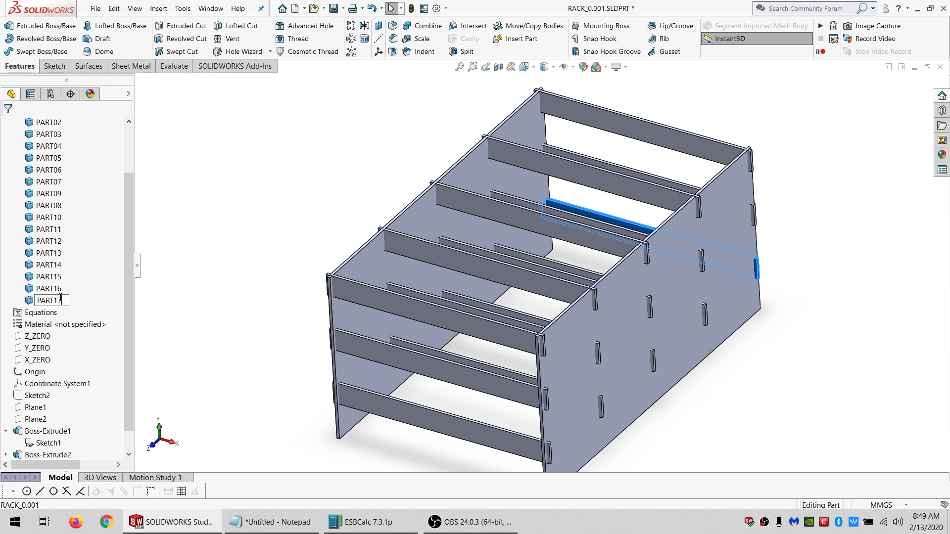
left_click(218, 293)
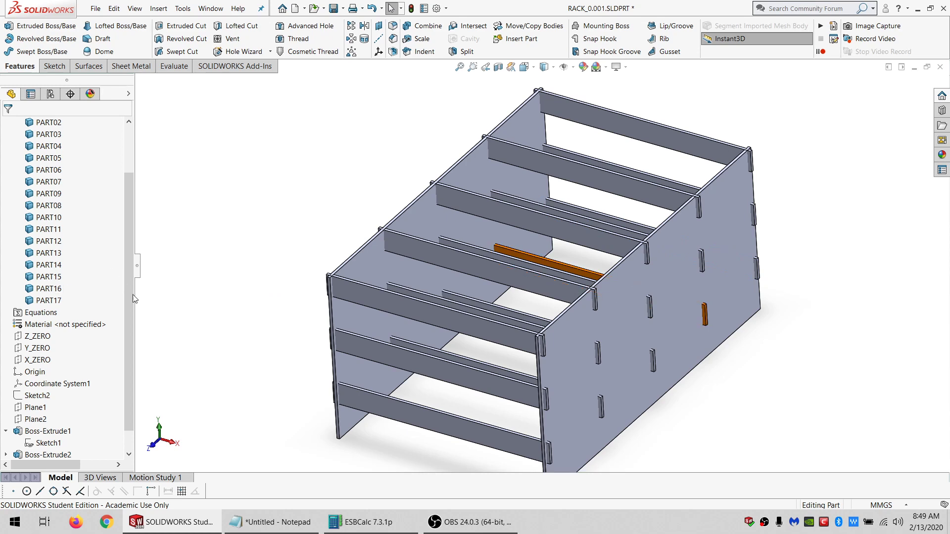
scroll(459, 275, "up", 2)
right_click(459, 274)
left_click(342, 174)
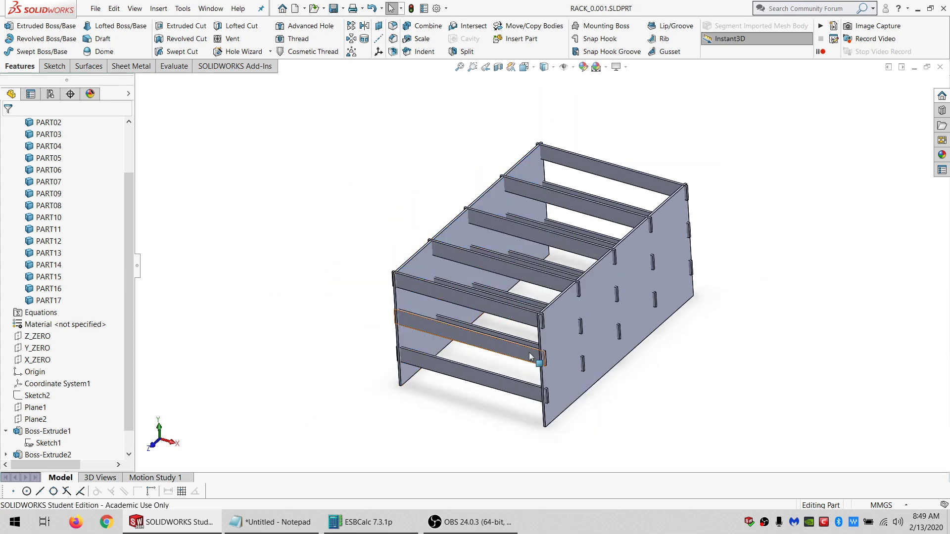
Hide the two side panel bodies of the rack, Boss-Extrude2 and Boss-Extrude1.
middle_click_drag(510, 353, 548, 300)
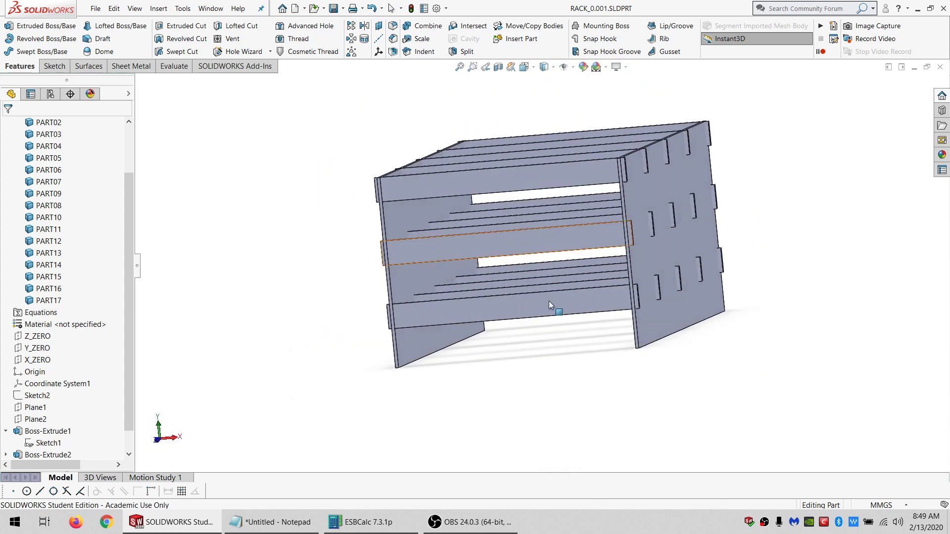
scroll(626, 263, "down", 3)
scroll(626, 263, "down", 4)
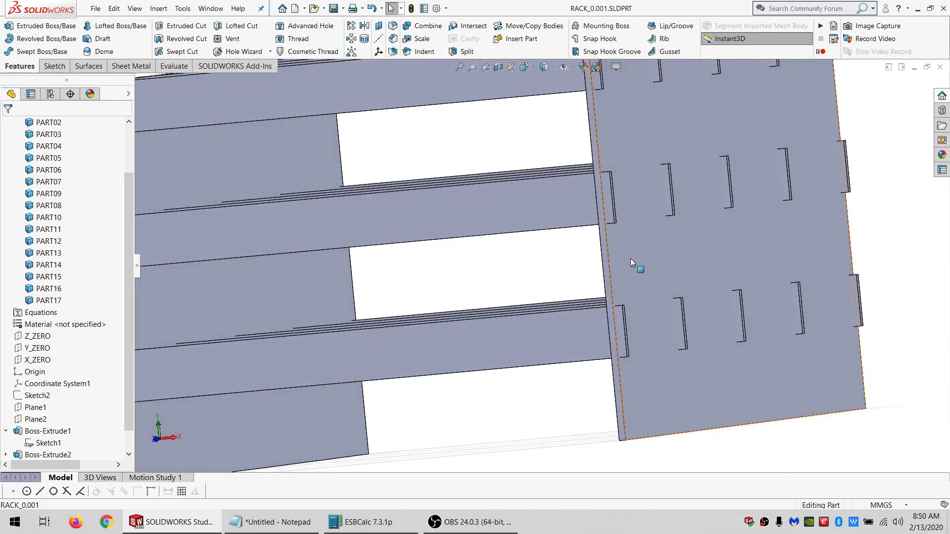
left_click(618, 245)
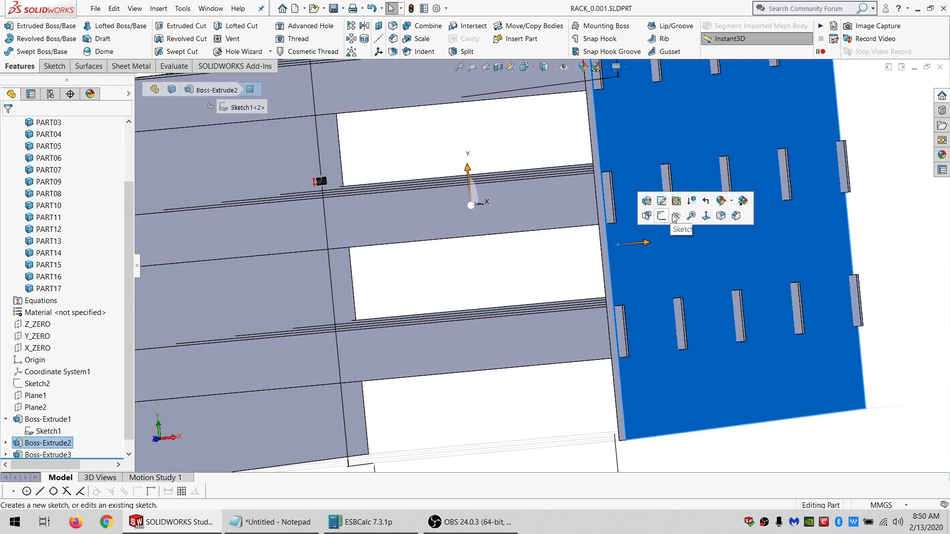
left_click(891, 253)
scroll(631, 328, "up", 2)
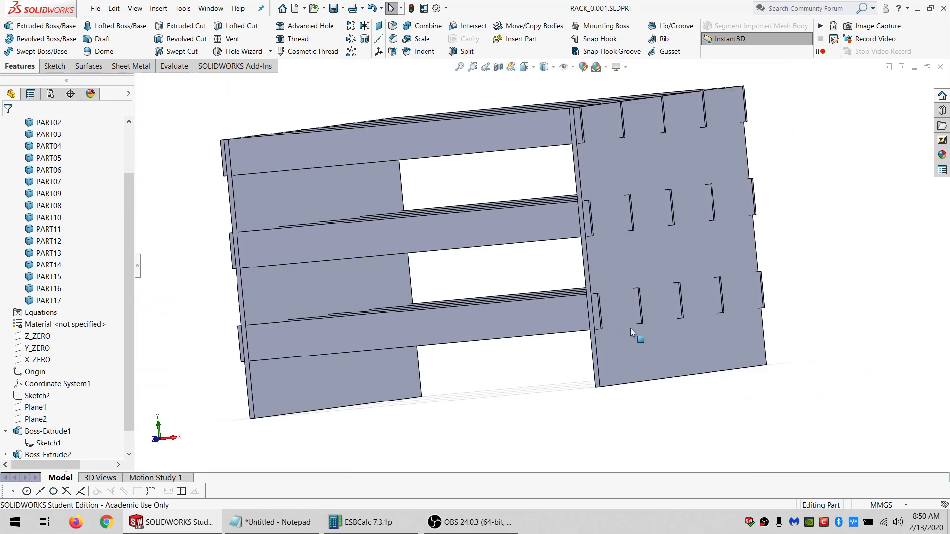
scroll(618, 328, "down", 2)
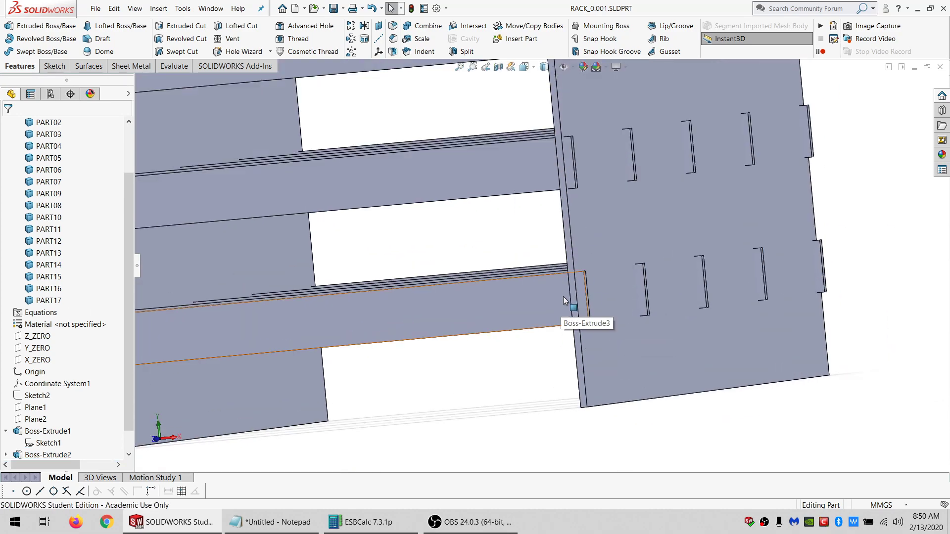
left_click(577, 225)
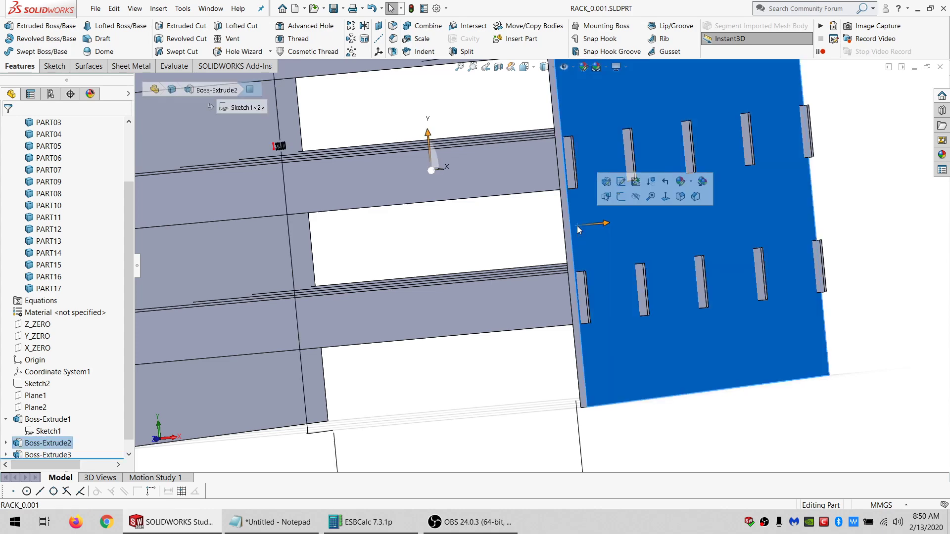
left_click(640, 198)
scroll(507, 290, "up", 2)
left_click(312, 265)
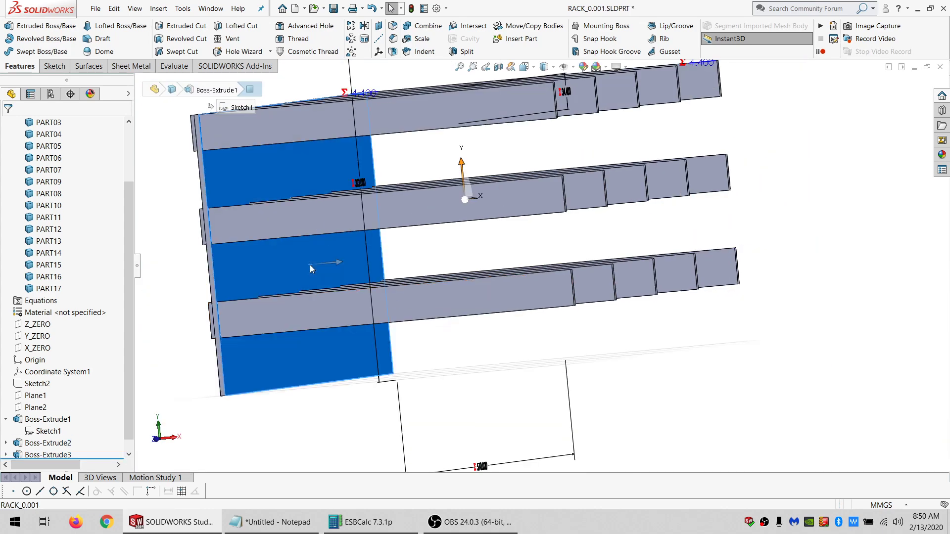
left_click(366, 241)
Open a new sketch on the front face of PART13, the front crosspiece in the bottom row.
scroll(569, 287, "down", 4)
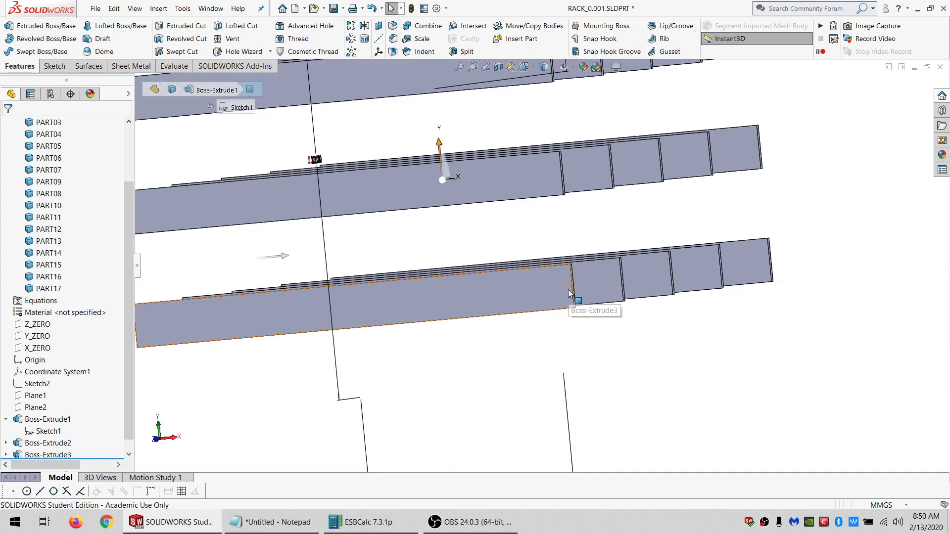
scroll(554, 284, "down", 2)
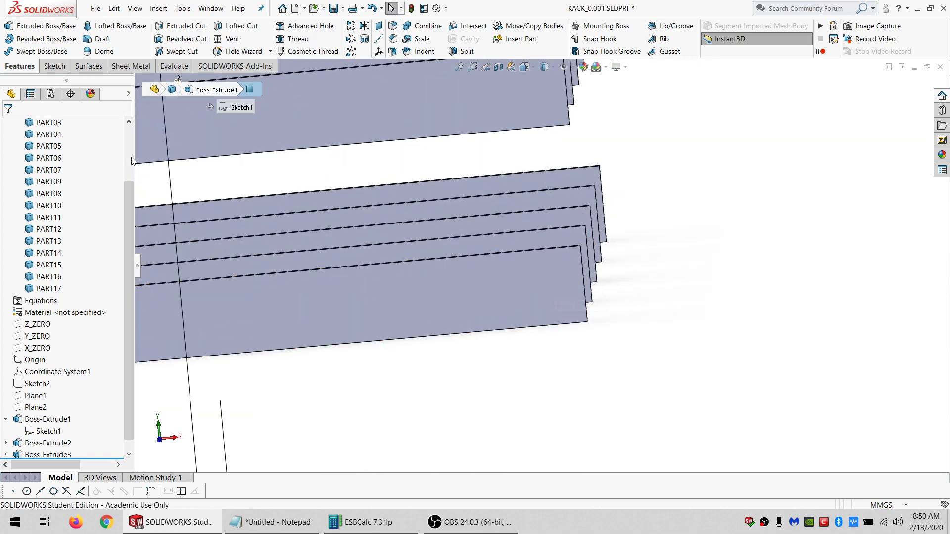
left_click(57, 69)
left_click(10, 26)
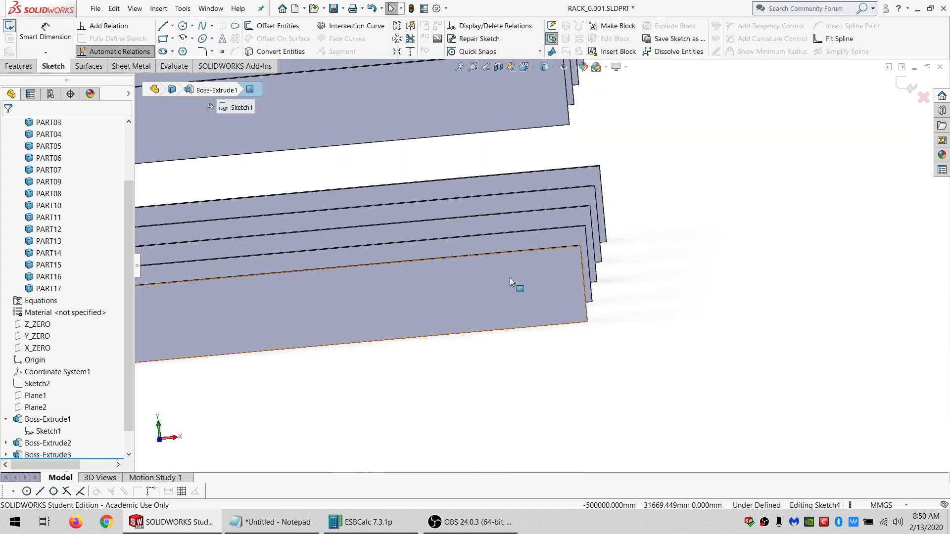
left_click(10, 28)
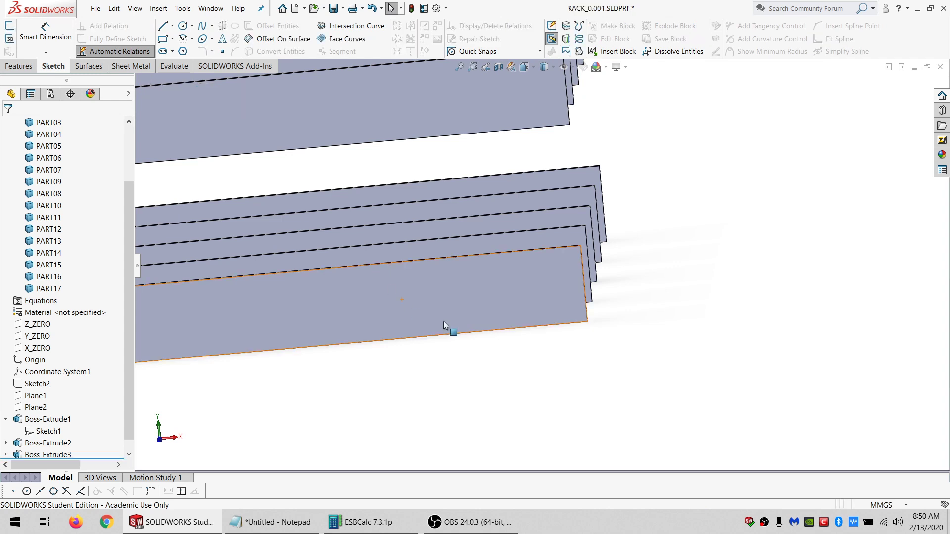
left_click(444, 322)
left_click(10, 27)
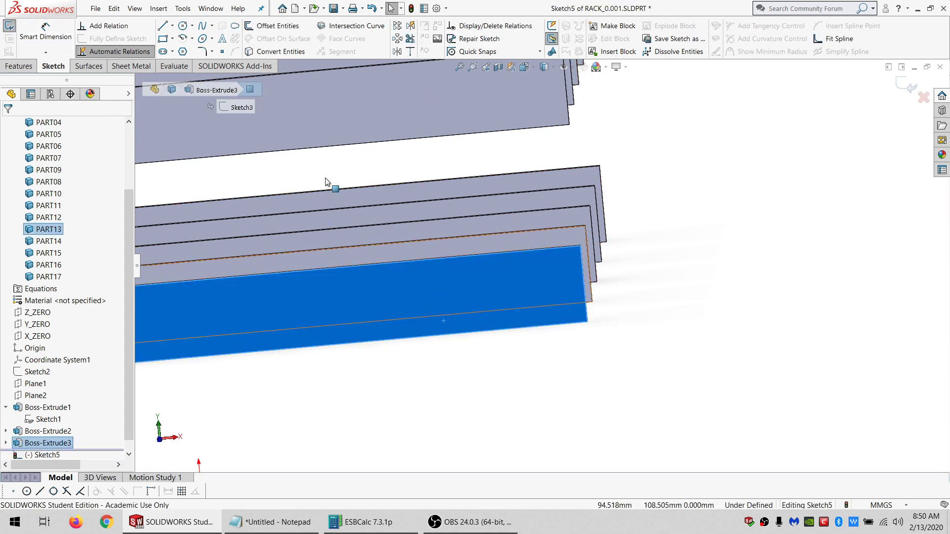
Sketch two corner rectangles standing on PART13's bottom edge, one about 19 mm tall near its right end and another farther left.
left_click(561, 325)
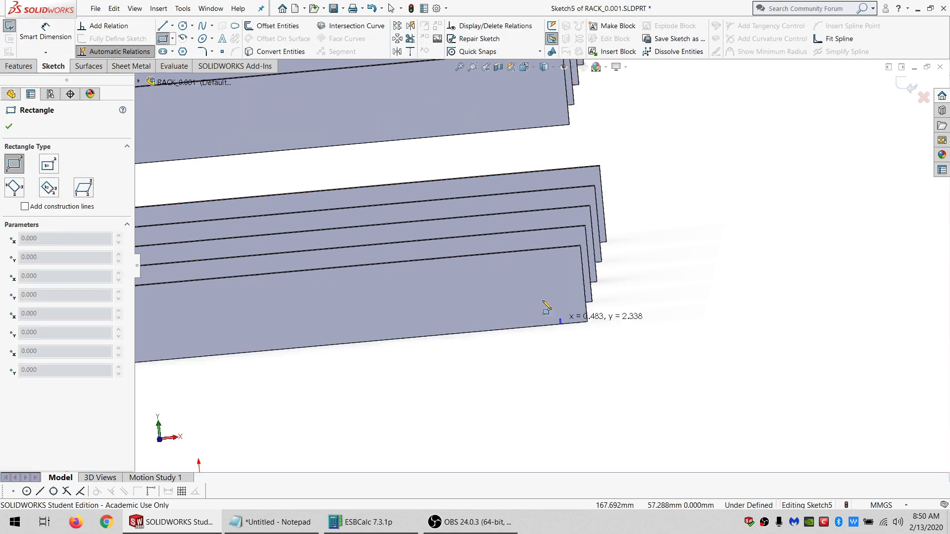
left_click(523, 285)
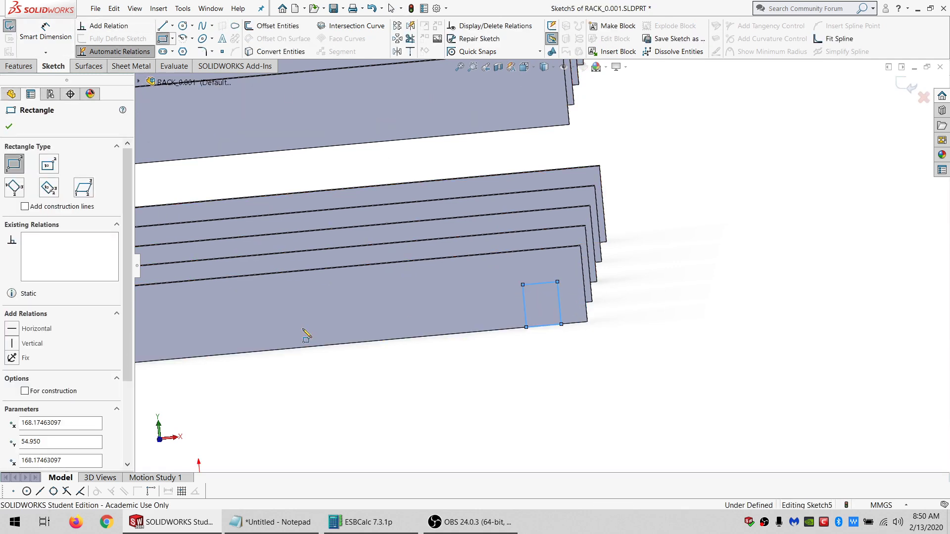
left_click(209, 356)
left_click(257, 303)
key("Escape")
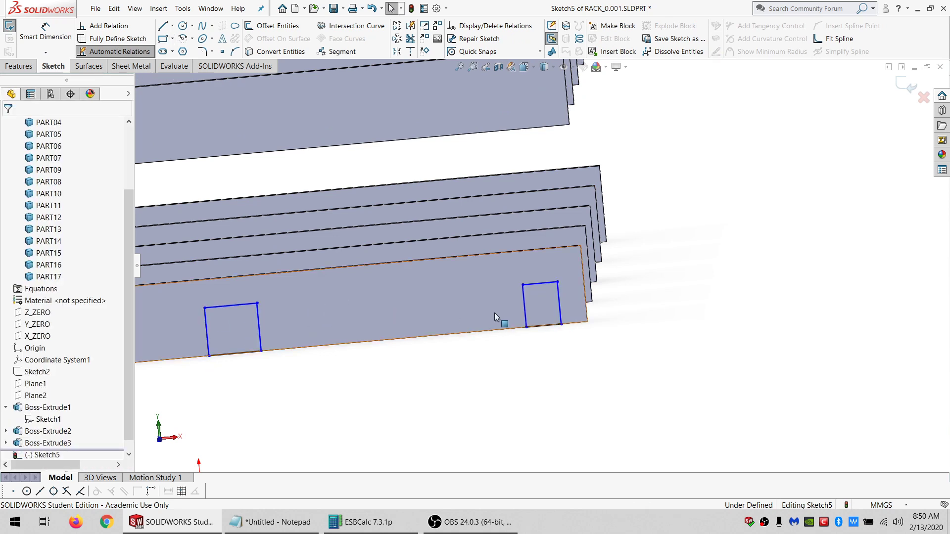
Align the rectangles' tops by making the right rectangle's upper right corner coincident with the left rectangle's top line.
left_click(557, 282)
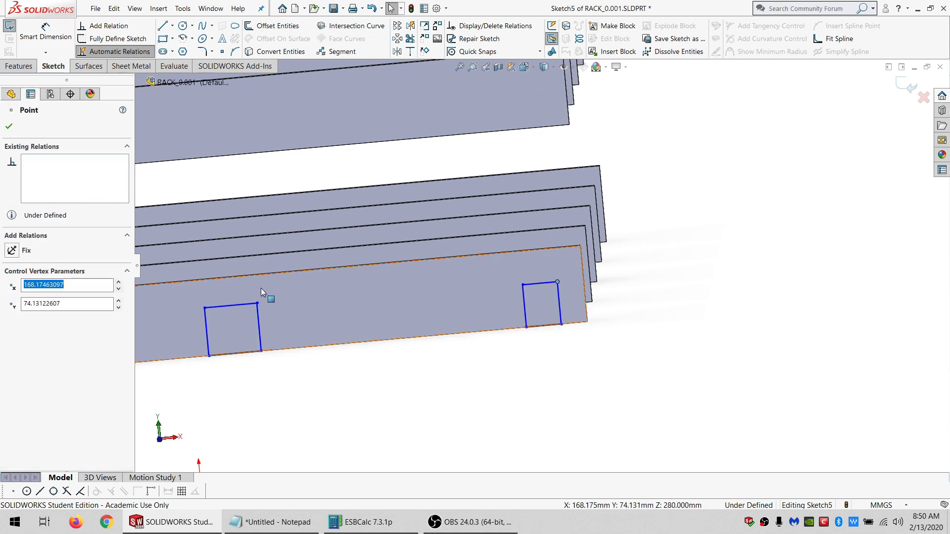
left_click(233, 305, "ctrl")
left_click(28, 320)
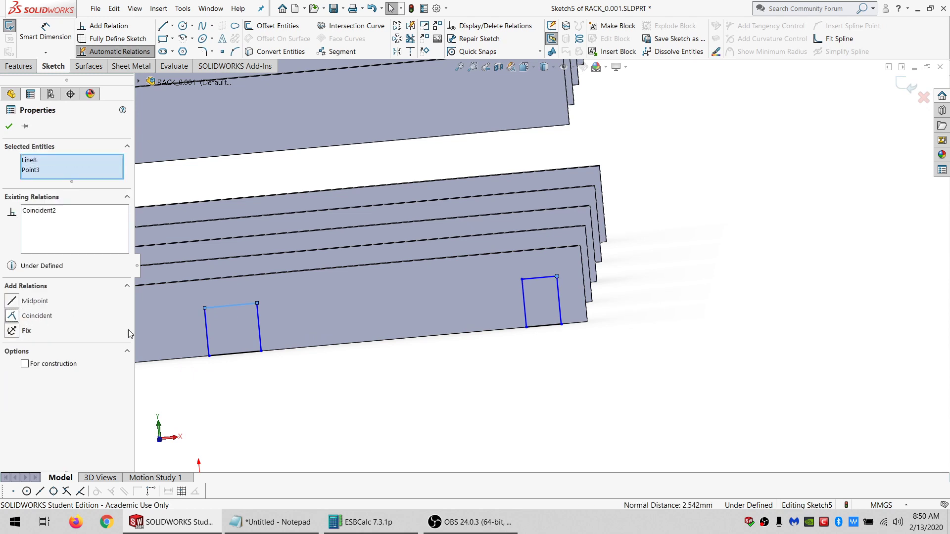
left_click(451, 398)
Add a sketch point on the right rectangle's top line and constrain it to the midpoint of PART13's right end edge.
left_click(163, 25)
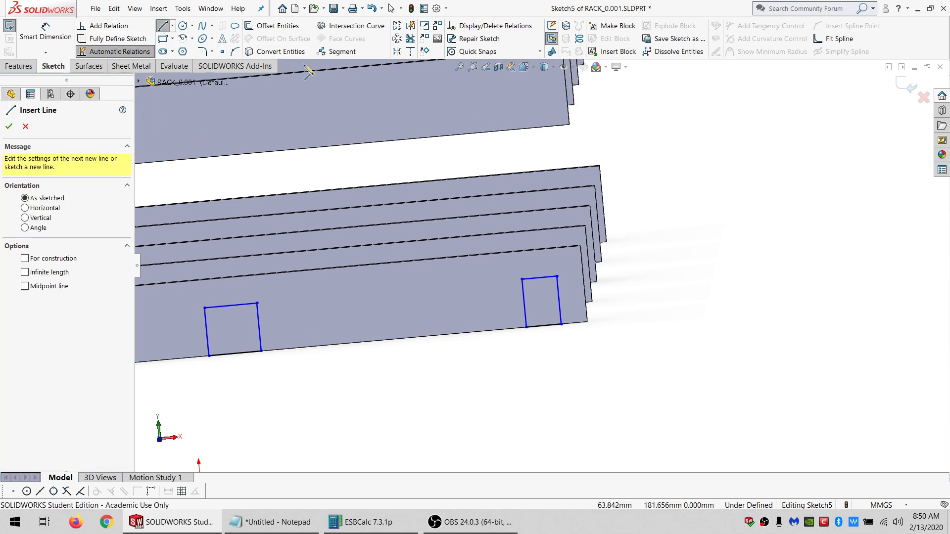
key("Escape")
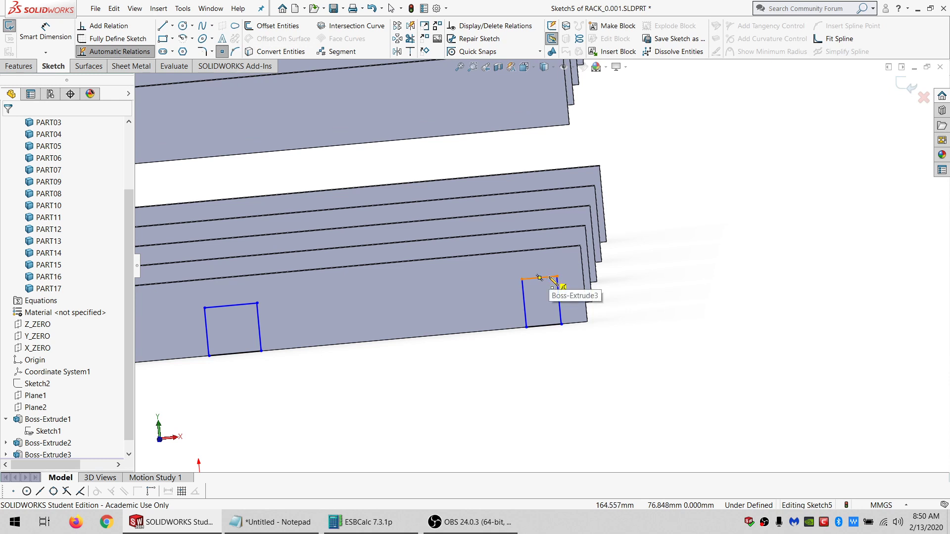
left_click(549, 278)
key("Escape")
left_click(549, 278)
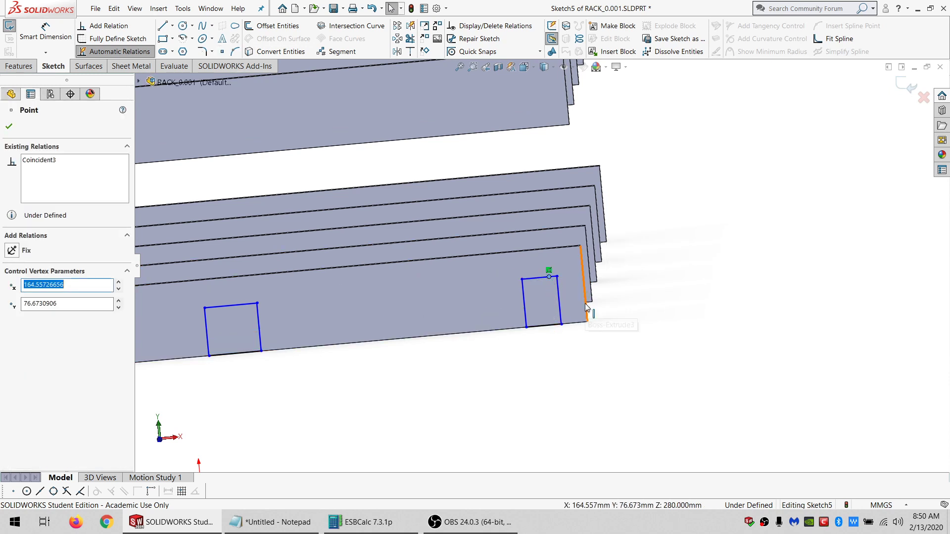
left_click(587, 304, "ctrl")
left_click(17, 303)
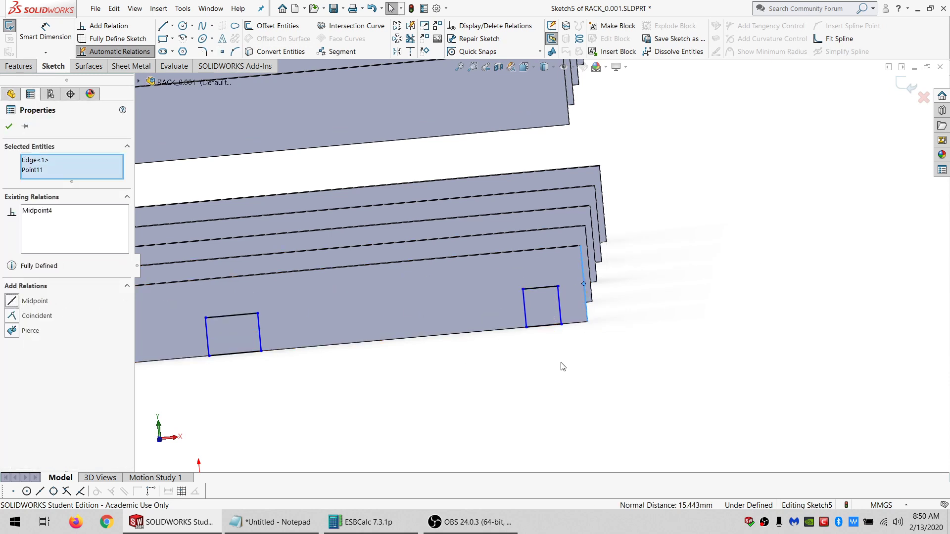
Show the hidden side panel bodies PART01 and PART02.
key("Escape")
scroll(459, 317, "up", 3)
scroll(307, 267, "up", 3)
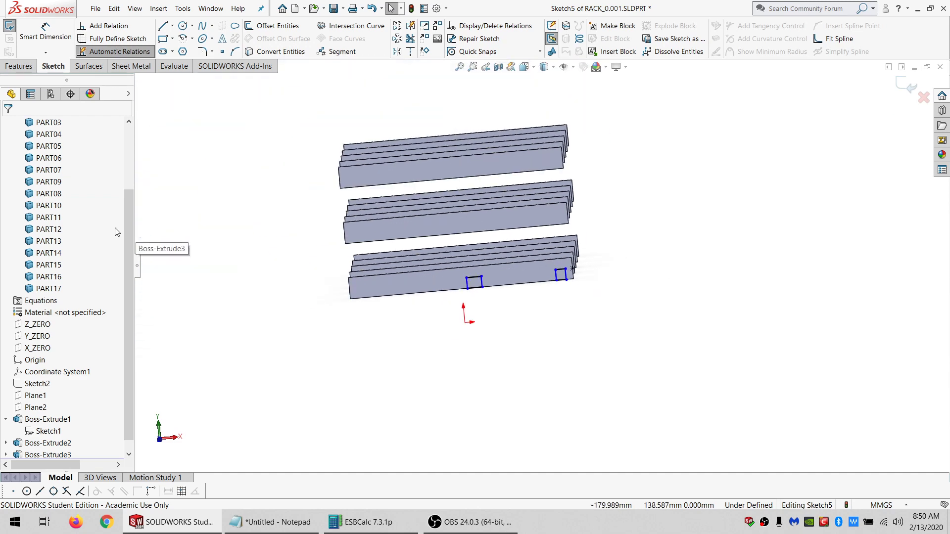
scroll(59, 237, "up", 5)
left_click(48, 170)
left_click(49, 180, "ctrl")
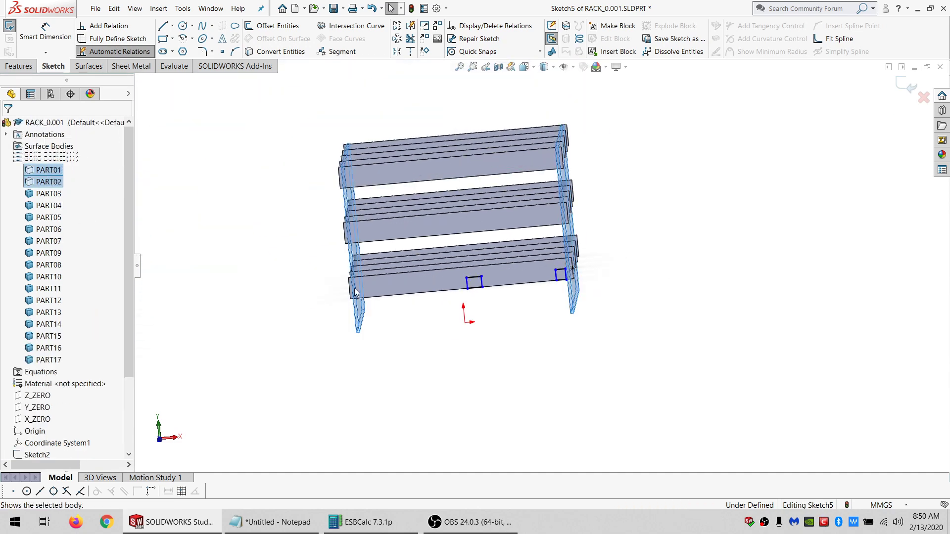
left_click(442, 329)
Make the upper corners of PART13's right rectangle coincident with the two front edges of the right side panel.
scroll(551, 286, "down", 4)
scroll(579, 274, "down", 3)
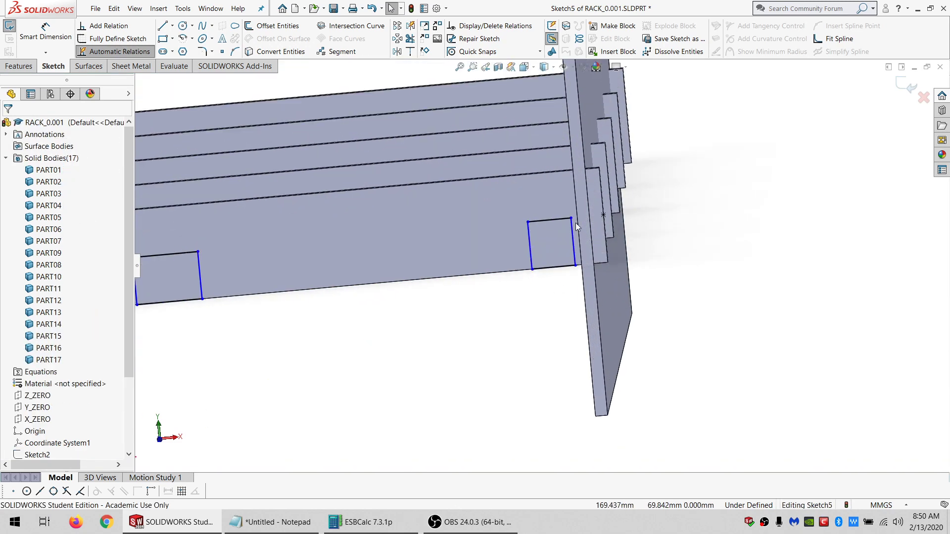
left_click(572, 219)
left_click(599, 315, "ctrl")
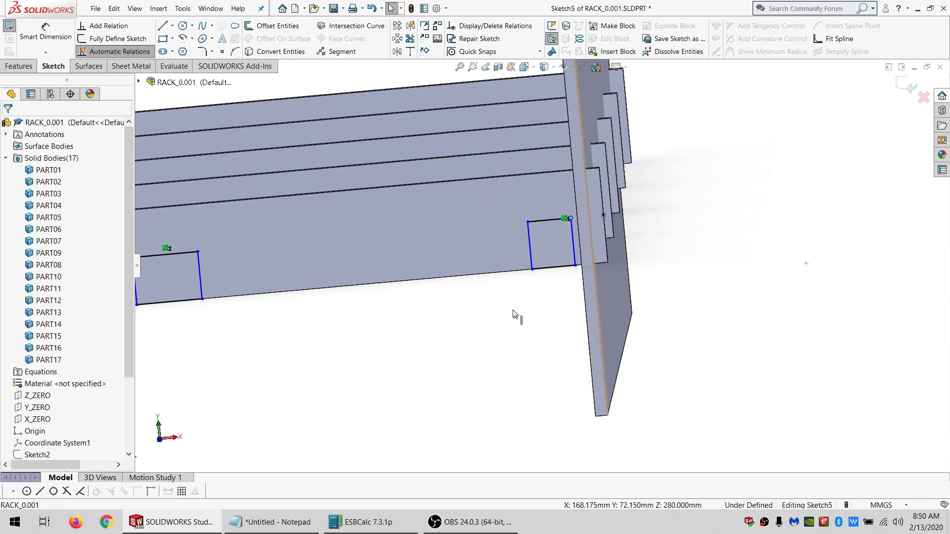
left_click(46, 330)
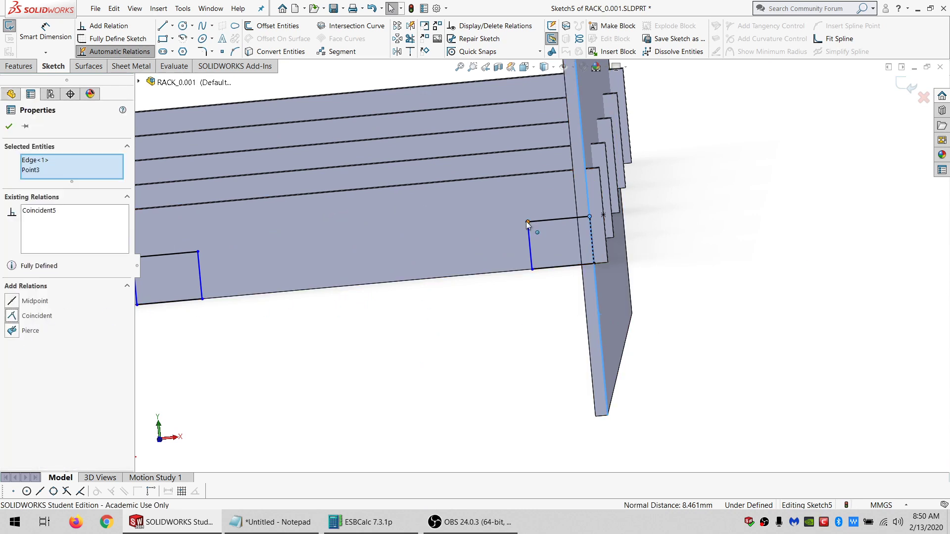
left_click(590, 217)
left_click(587, 275, "ctrl")
left_click(37, 315)
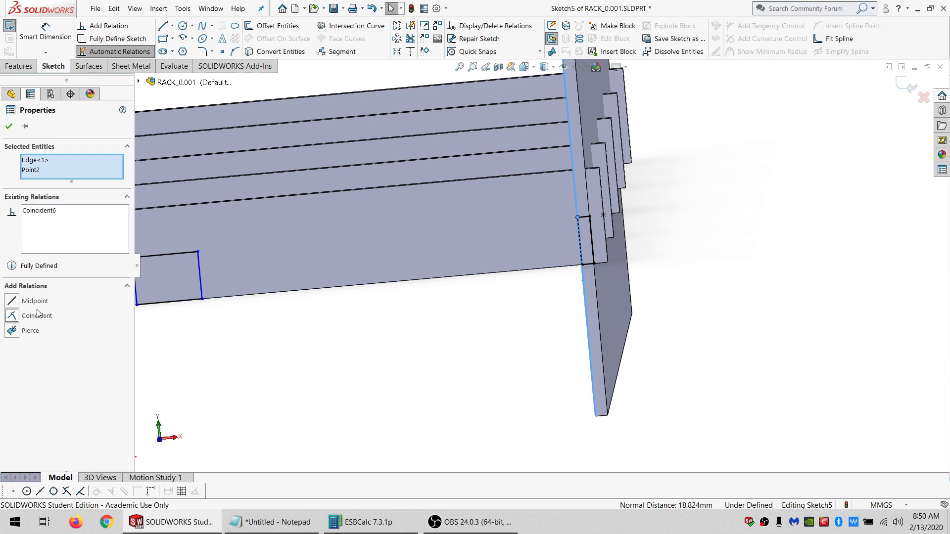
Make the upper corners of PART13's other rectangle coincident with the two front edges of the left side panel.
left_click(170, 254)
middle_click_drag(160, 257, 188, 292)
left_click(201, 261)
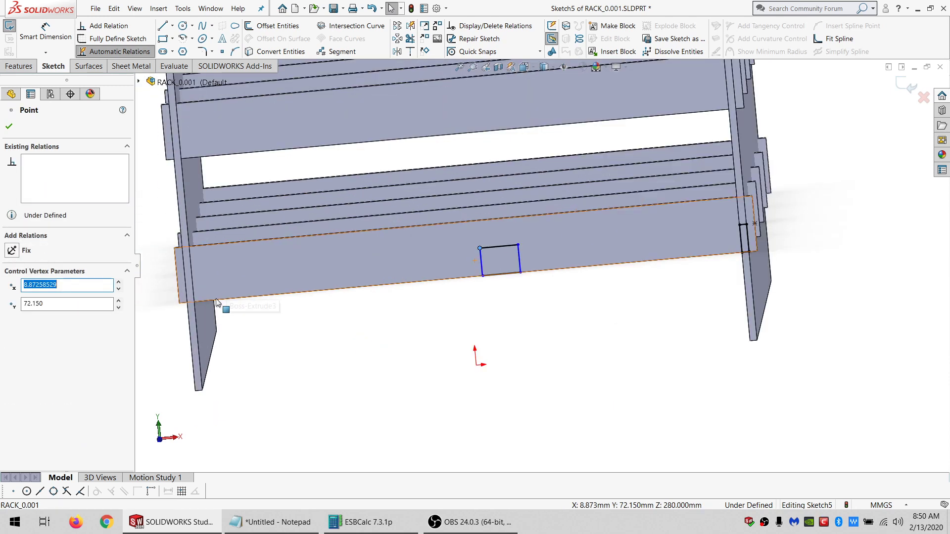
left_click(190, 331, "ctrl")
left_click(37, 316)
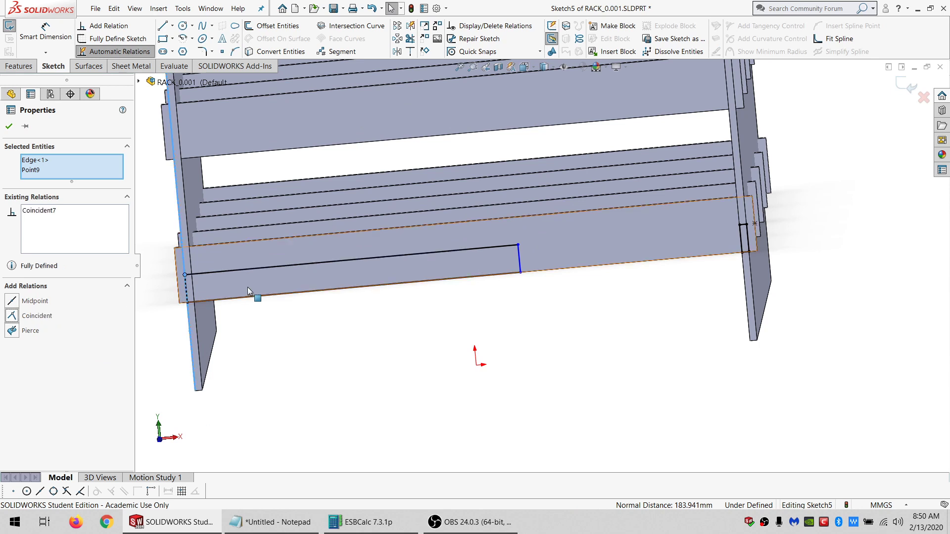
left_click(518, 245)
left_click(148, 340)
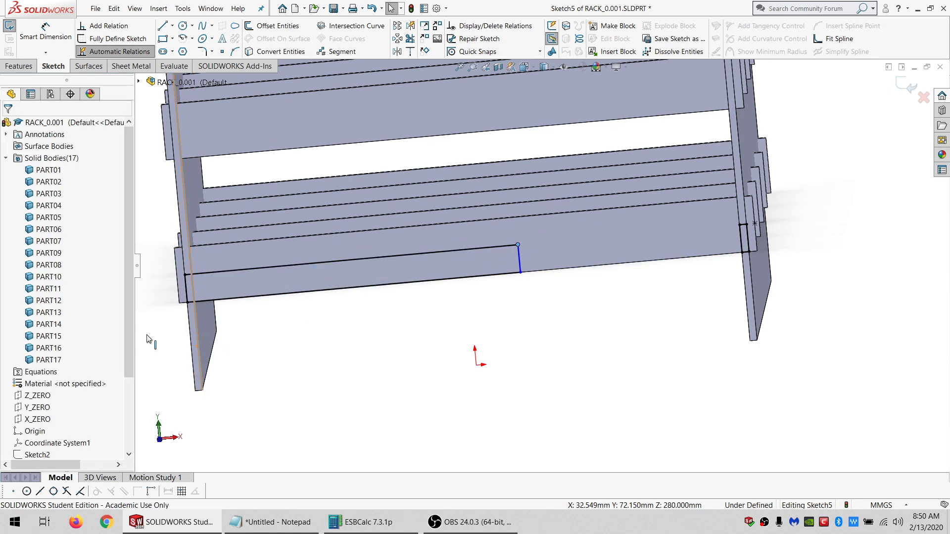
left_click(147, 340, "ctrl")
left_click(29, 316)
left_click(579, 274)
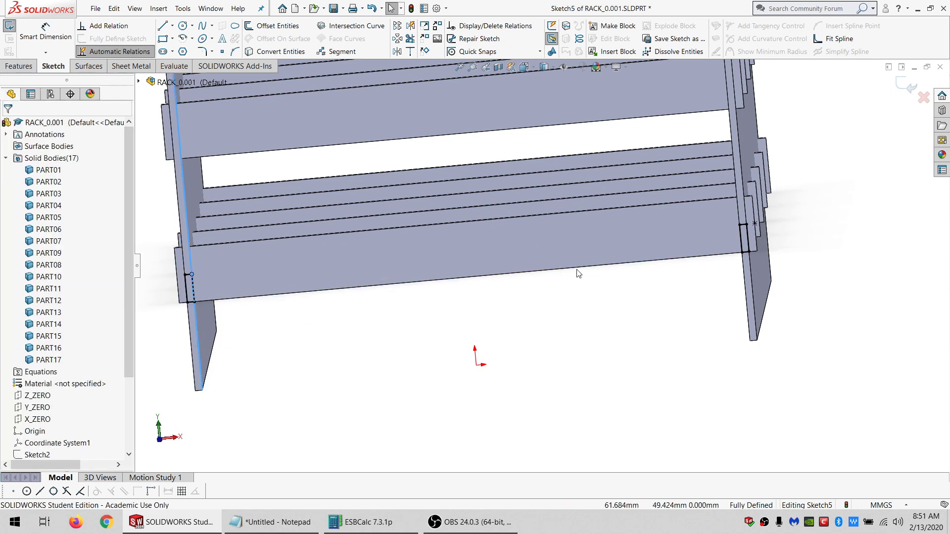
Hide the side panel bodies PART01 and PART02 again.
scroll(548, 221, "up", 5)
scroll(560, 195, "down", 4)
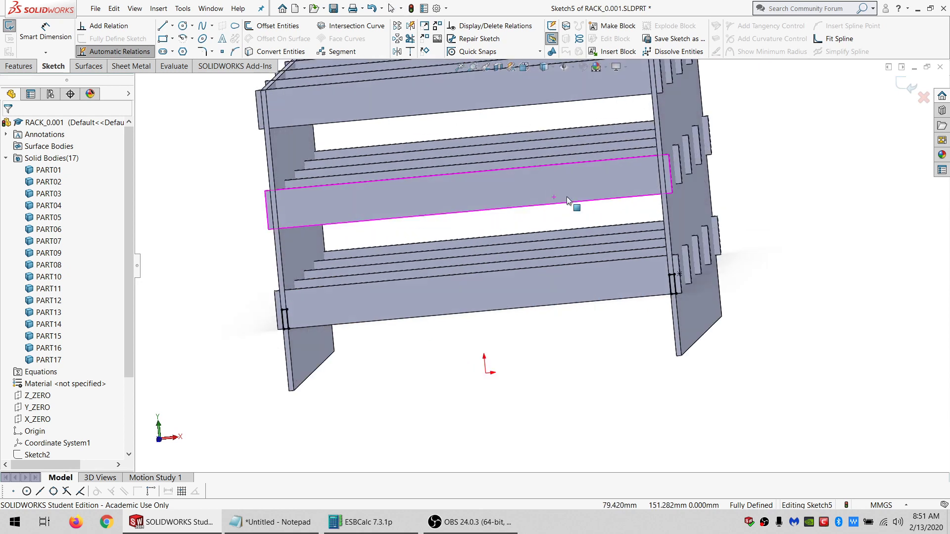
left_click(698, 198)
scroll(55, 184, "up", 3)
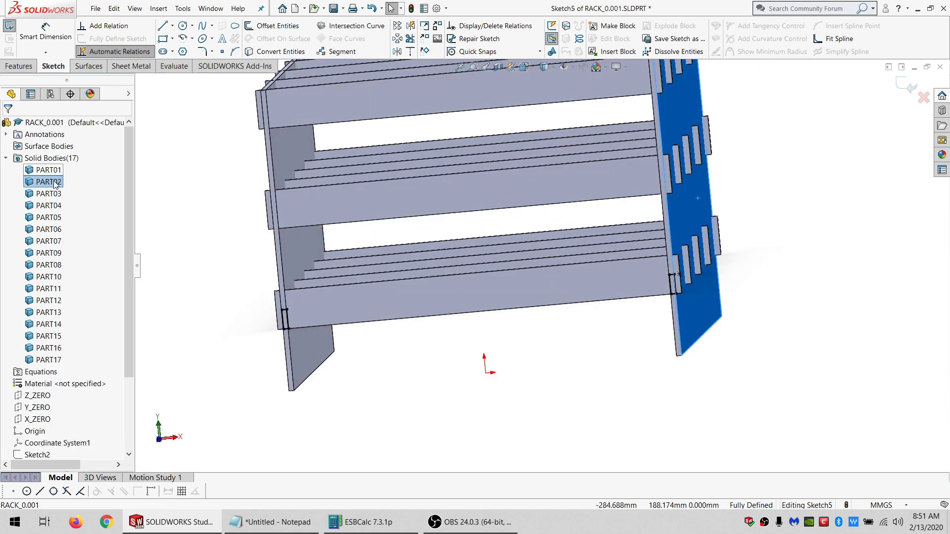
left_click(52, 182)
left_click(49, 170, "ctrl")
left_click(60, 153)
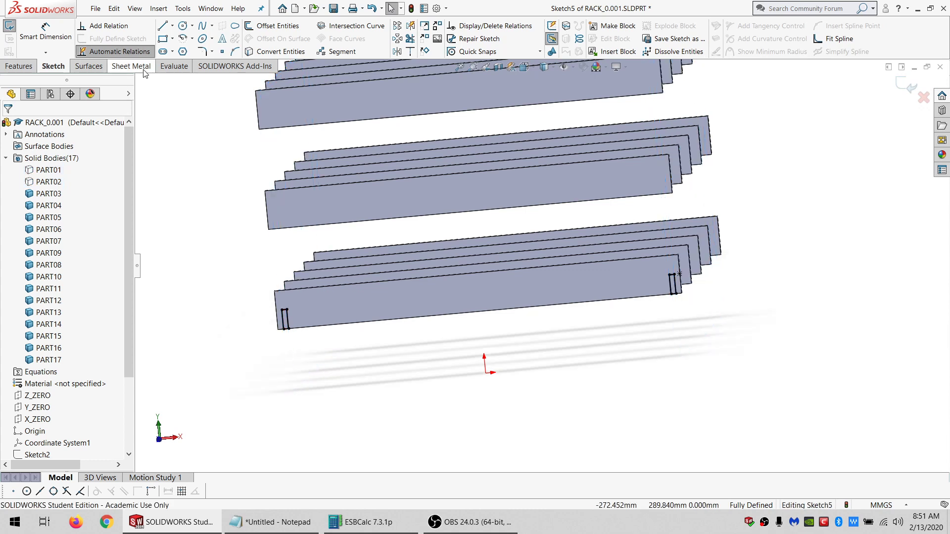
Sketch two corner rectangles, about 17 to 21 mm tall, on the bottom edge of each front crosspiece in the middle and top rows.
left_click(163, 38)
left_click(276, 228)
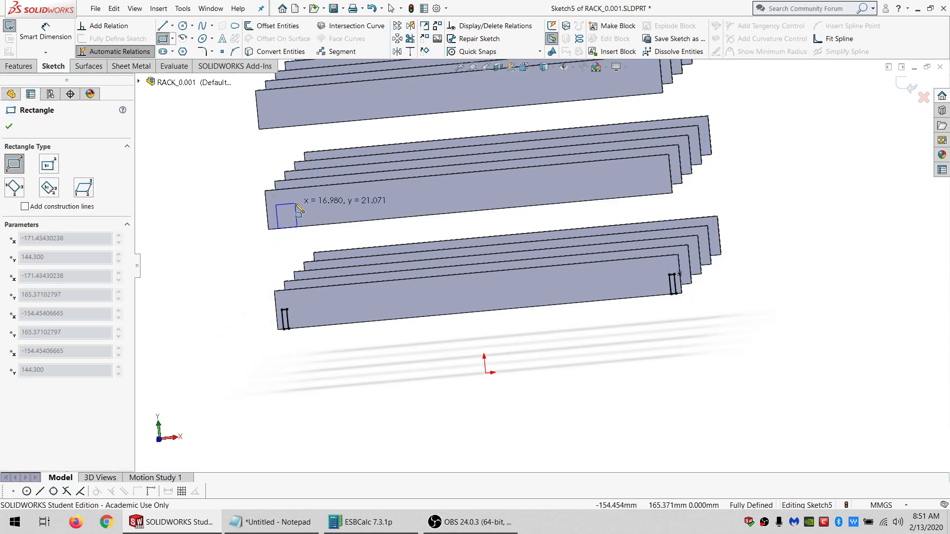
left_click(296, 204)
left_click(272, 128)
left_click(286, 105)
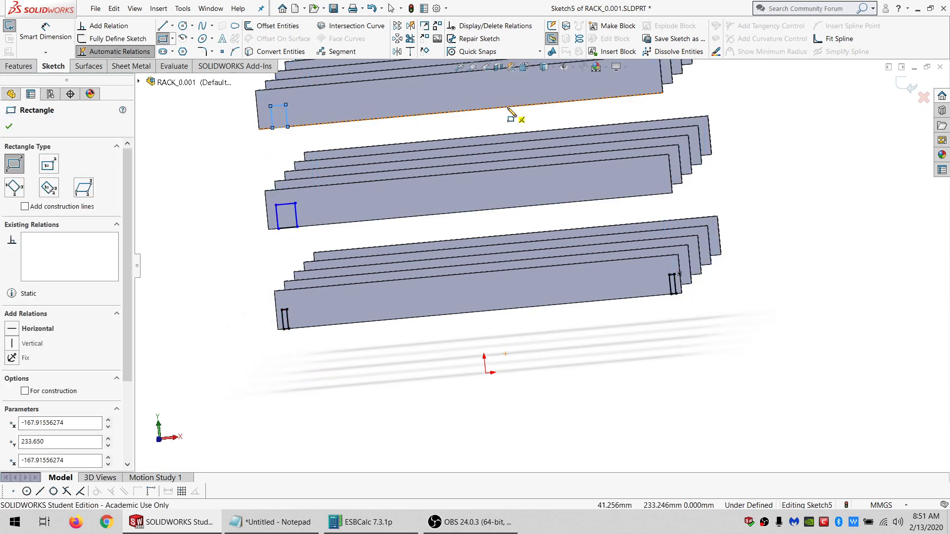
left_click(486, 108)
left_click(506, 87)
left_click(553, 204)
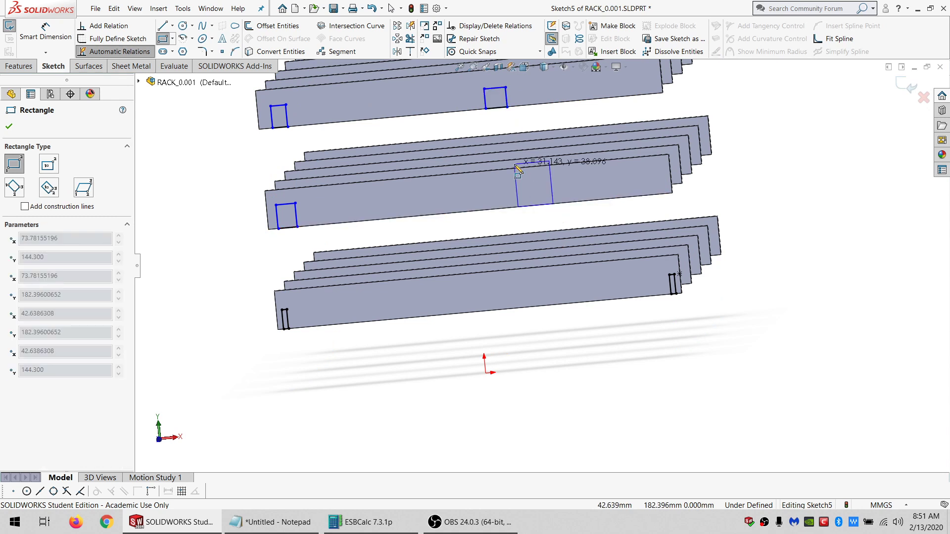
left_click(521, 187)
key("Escape")
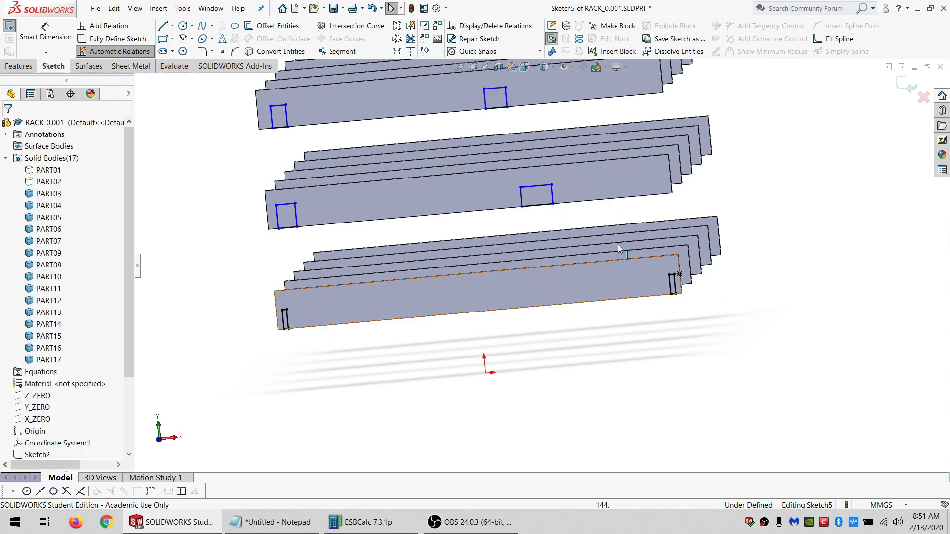
Delete the vertical relations from the right sides of the middle and top rows' right-hand rectangles.
left_click(553, 195)
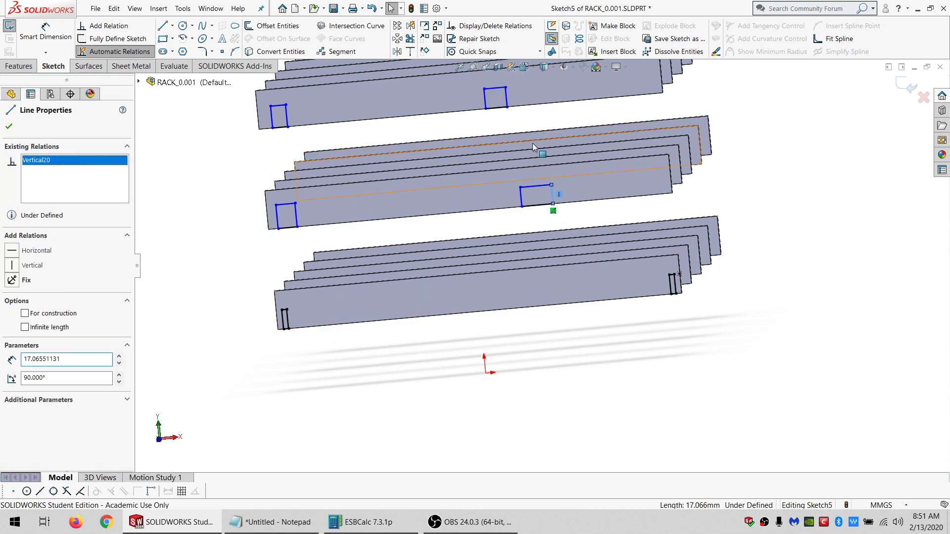
left_click(506, 98)
left_click(39, 161)
key("Delete")
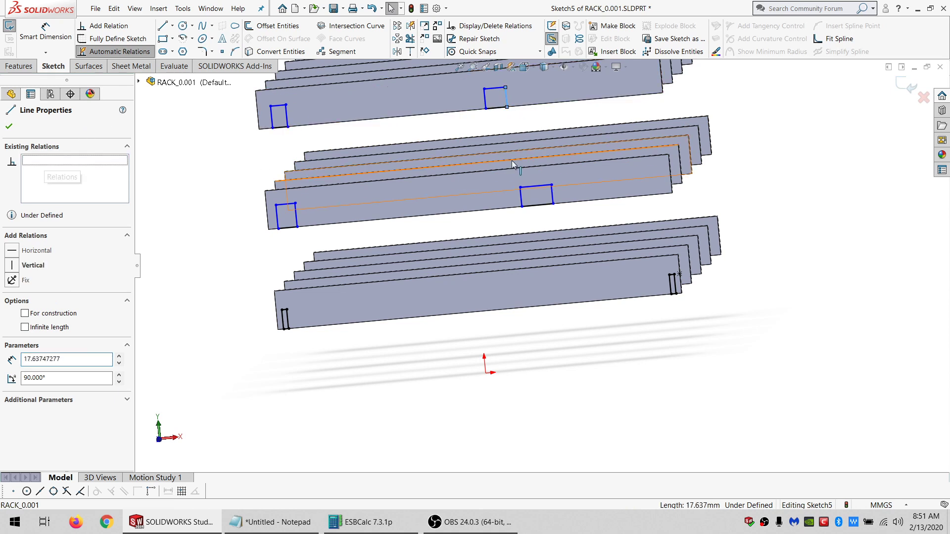
Make the right sides of the middle and top right-hand rectangles collinear with and equal to the right side of PART13's right rectangle.
left_click(553, 196, "ctrl")
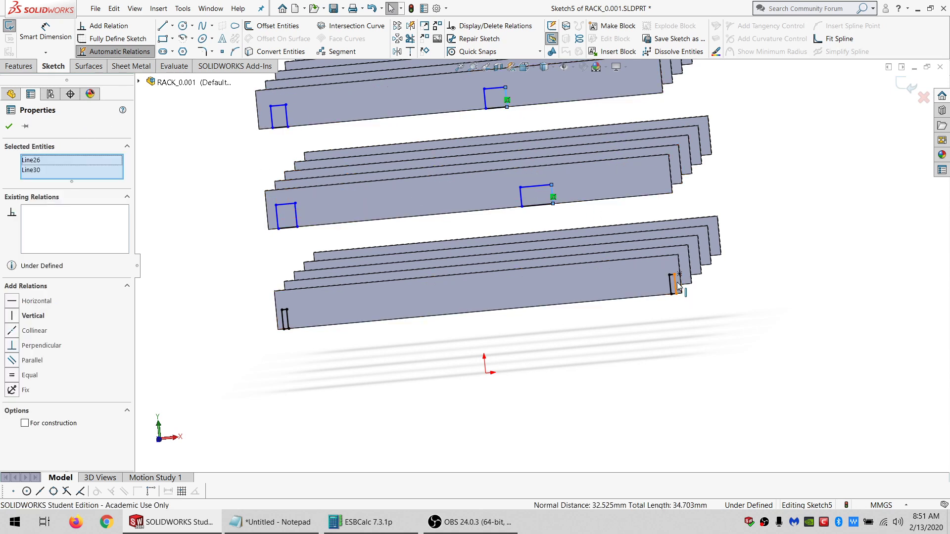
left_click(645, 286)
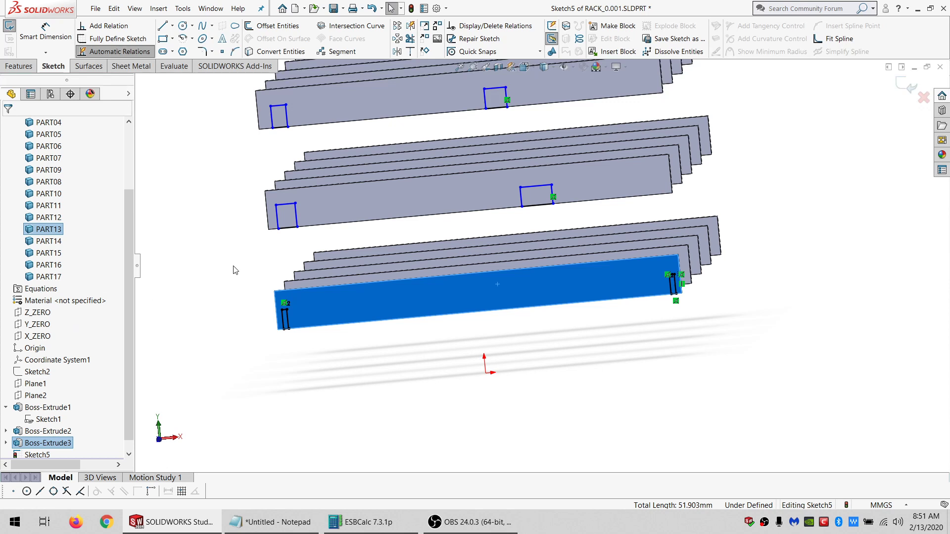
key("Escape")
left_click(552, 194)
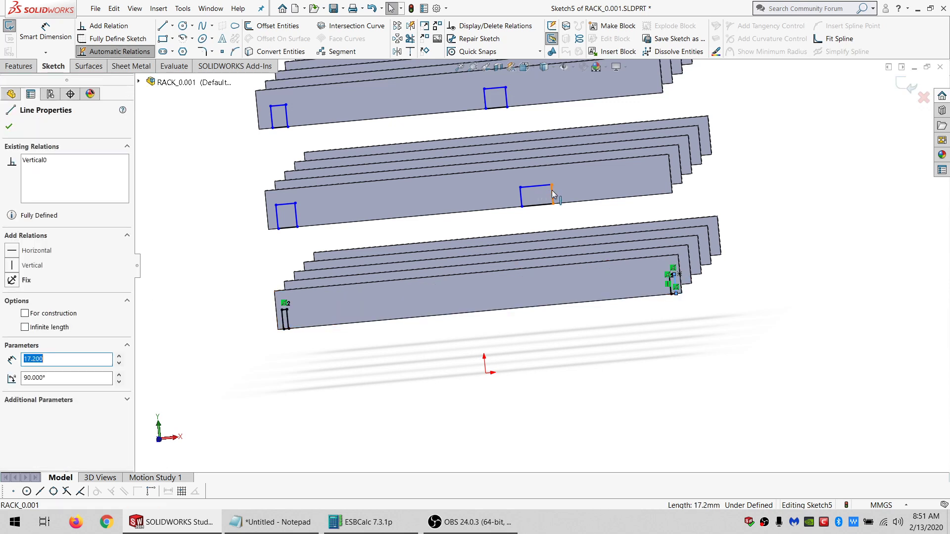
left_click(553, 192, "ctrl")
left_click(507, 103, "ctrl")
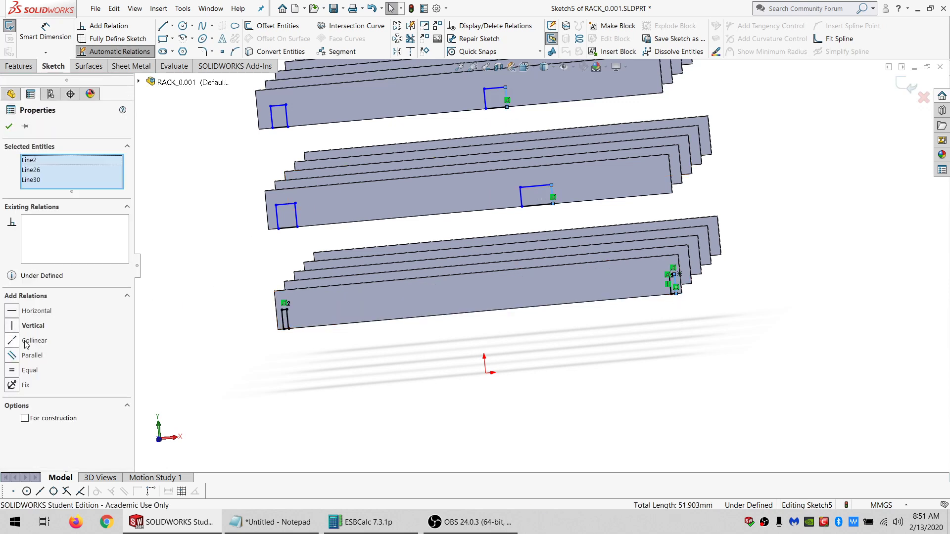
left_click(26, 344)
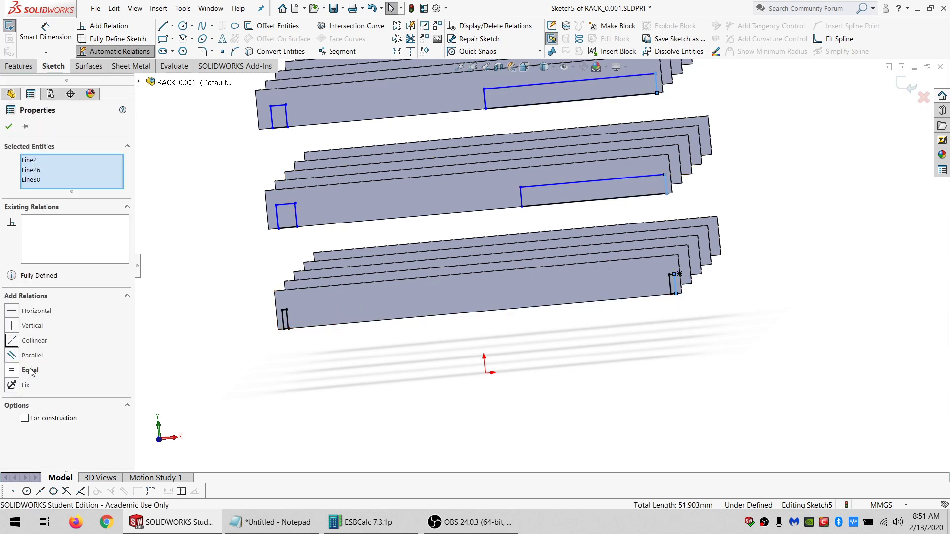
Delete the vertical relations from the left sides of the middle and top rows' left-hand rectangles.
left_click(279, 217)
left_click(31, 161)
key("Delete")
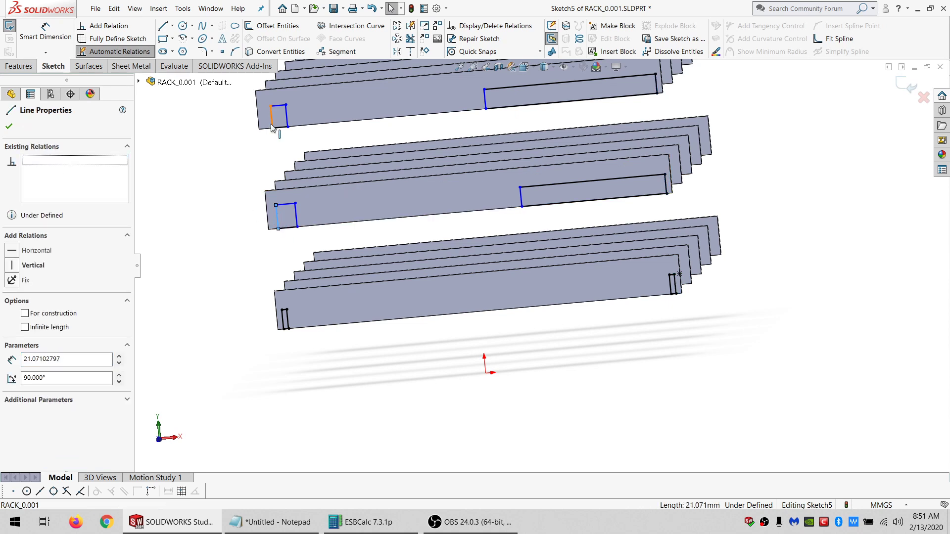
left_click(271, 126)
left_click(31, 161)
key("Delete")
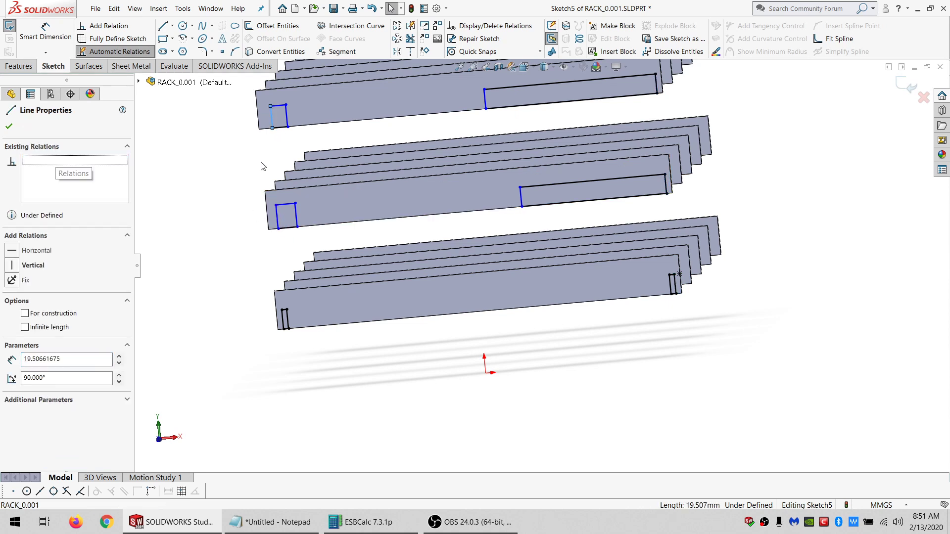
Make the left edges of the three notch rectangles at the boards' left ends collinear and equal in length.
left_click(278, 218, "ctrl")
left_click(272, 116, "ctrl")
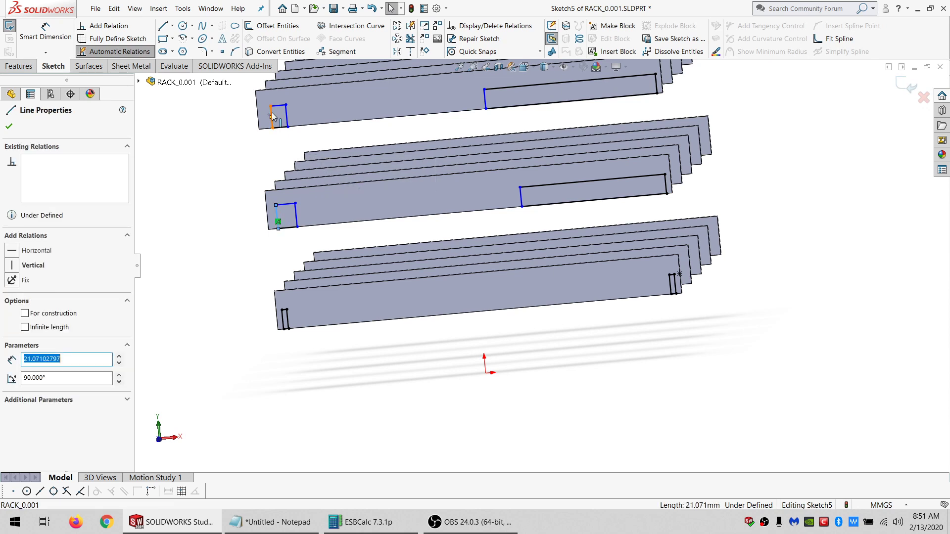
left_click(272, 116, "ctrl")
left_click(283, 320, "ctrl")
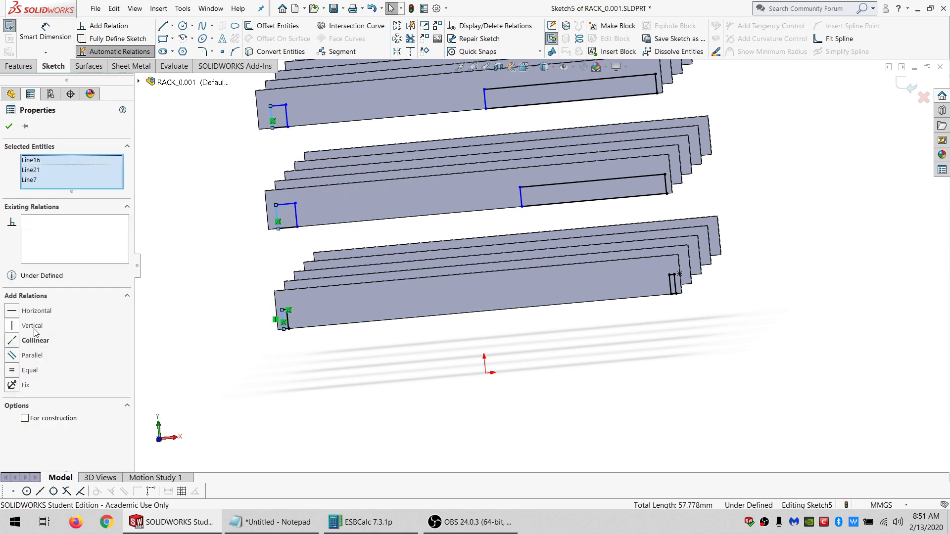
left_click(29, 374)
left_click(222, 272)
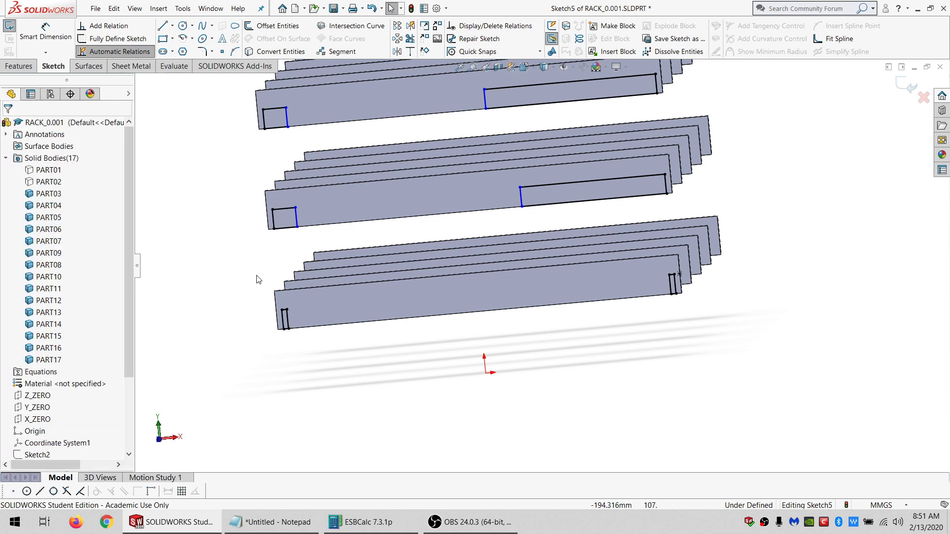
Make the top edges of the three notch rectangles at the boards' left ends equal in length.
left_click(292, 210)
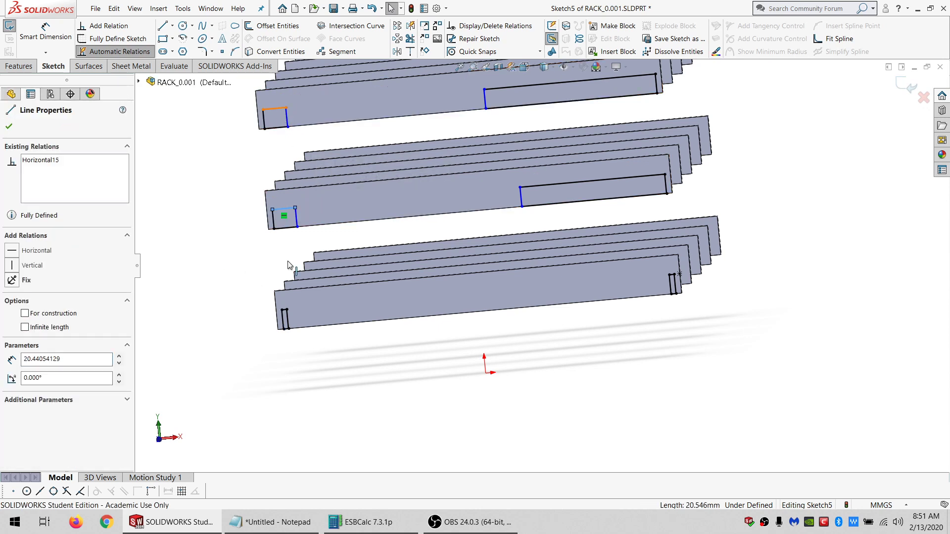
left_click(285, 310, "ctrl")
scroll(314, 302, "down", 3)
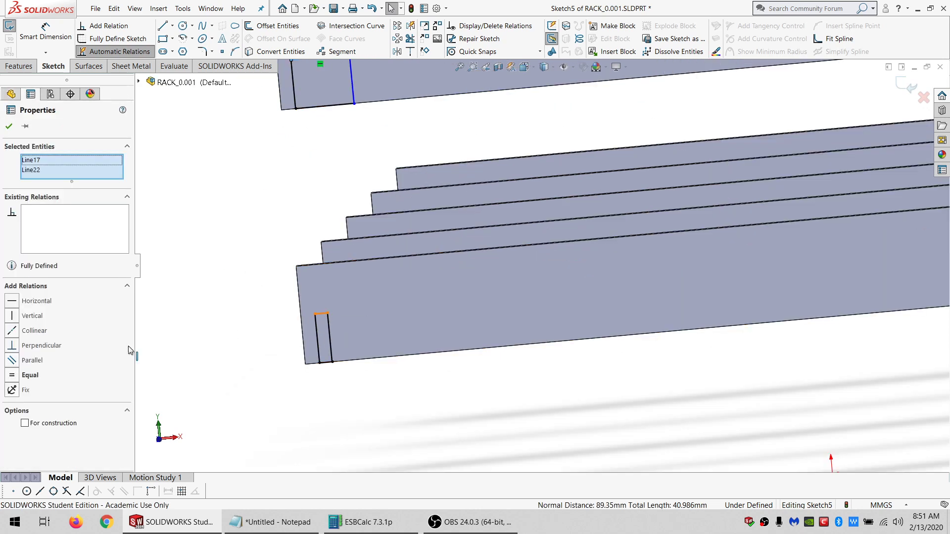
left_click(32, 372)
Make the top edges of the three notch rectangles at the boards' right ends equal in length.
scroll(581, 288, "up", 5)
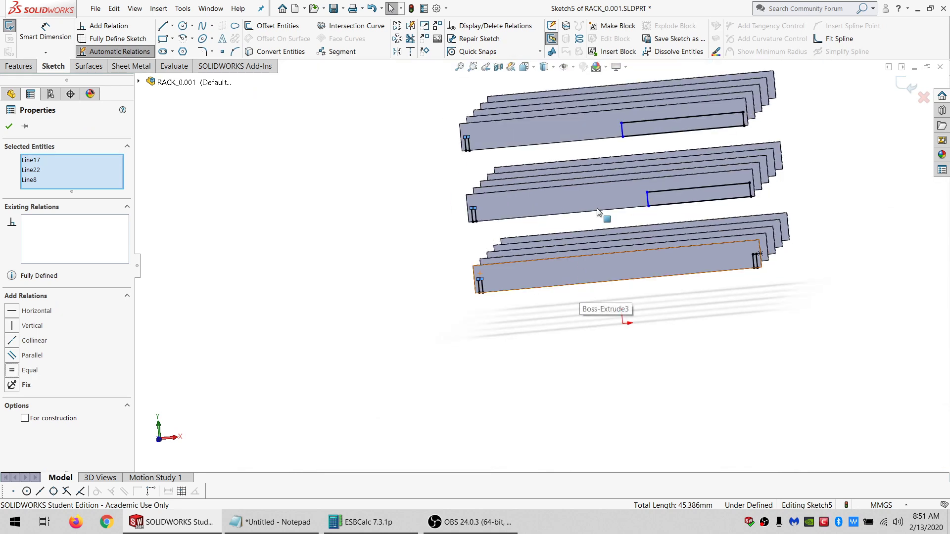
left_click(668, 190)
left_click(720, 224, "ctrl")
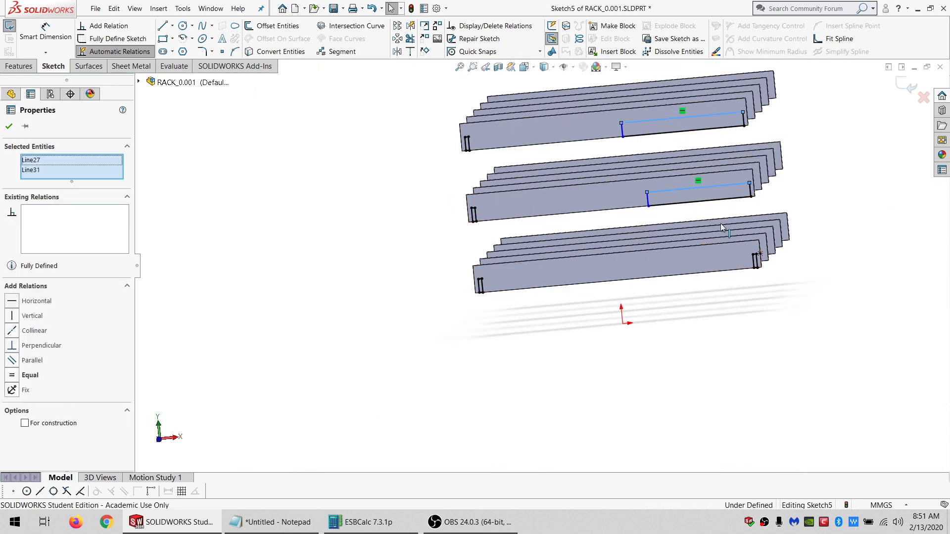
scroll(731, 245, "down", 6)
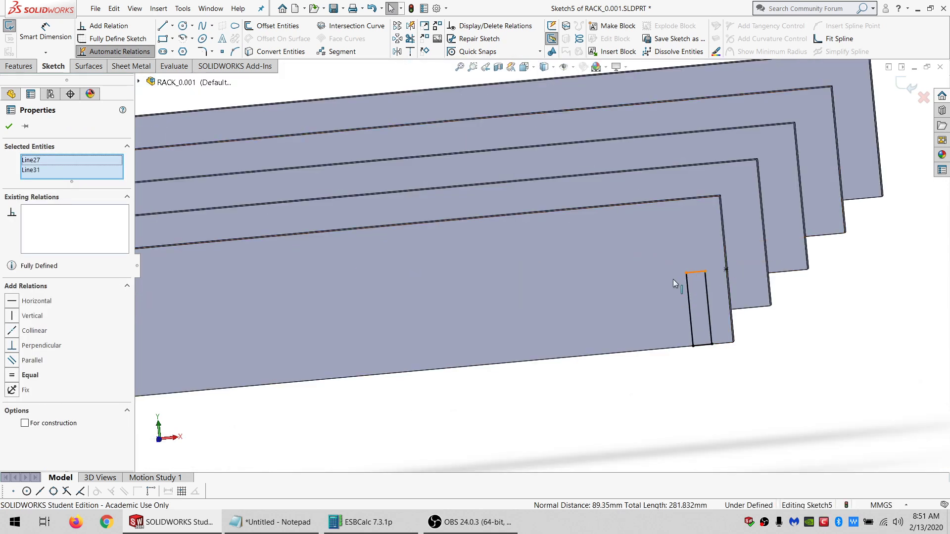
left_click(696, 272, "ctrl")
left_click(26, 357)
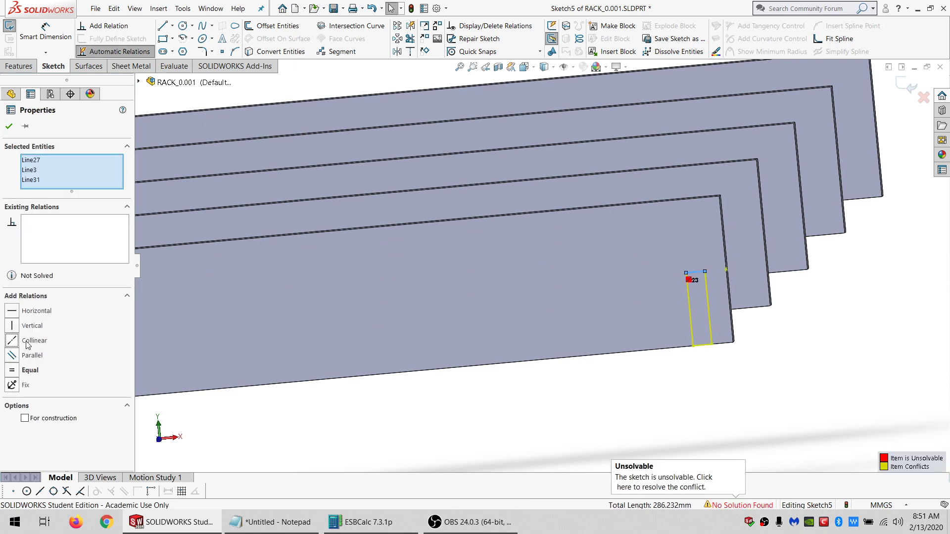
left_click(27, 372)
key("Escape")
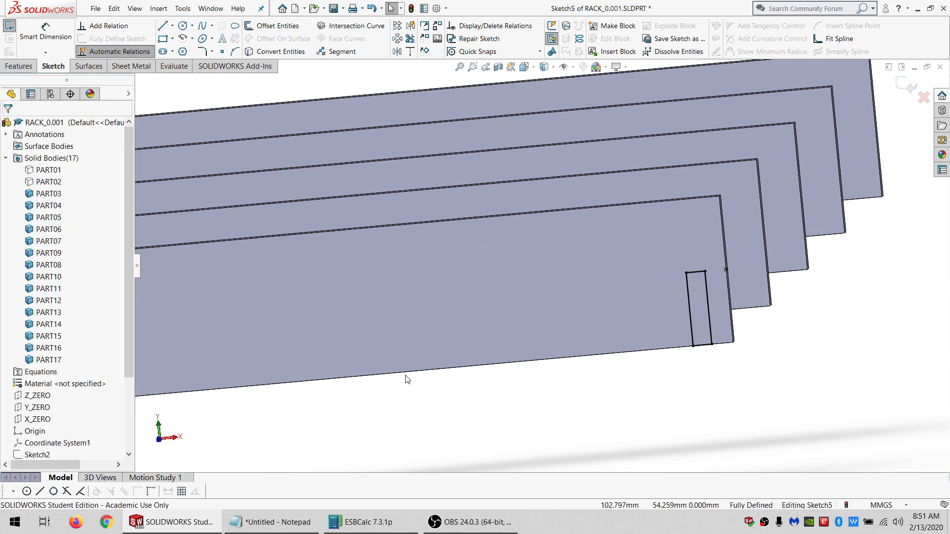
Review the list of all relations in the sketch.
scroll(355, 274, "up", 5)
scroll(471, 227, "up", 5)
scroll(492, 231, "down", 3)
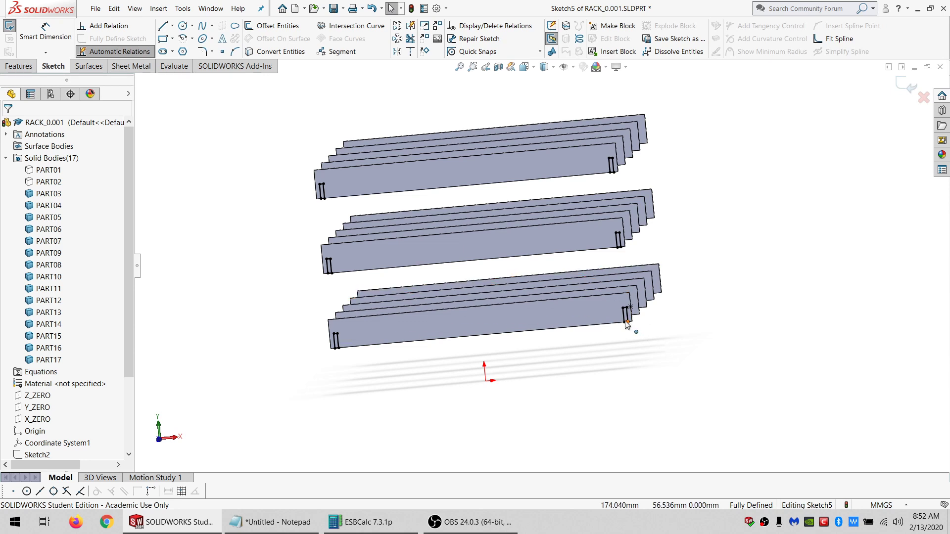
left_click(495, 25)
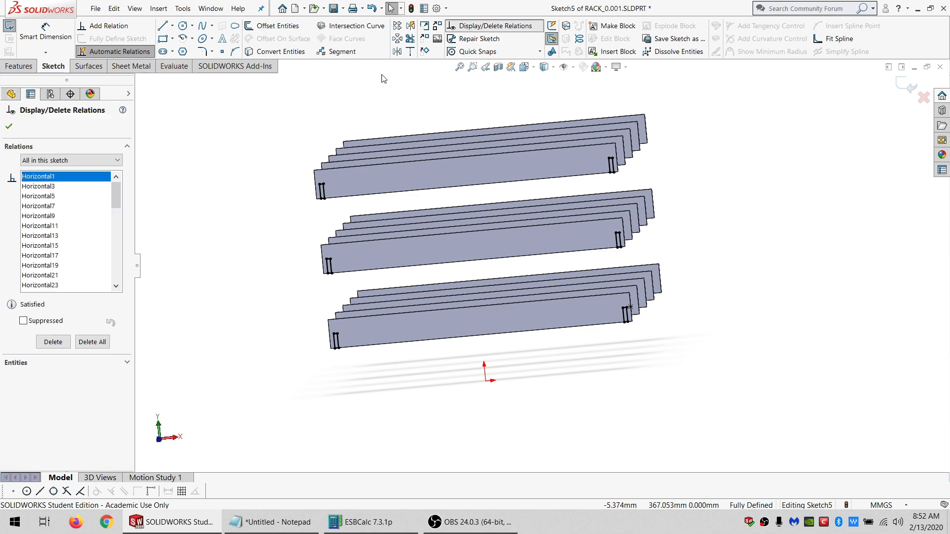
left_click(117, 223)
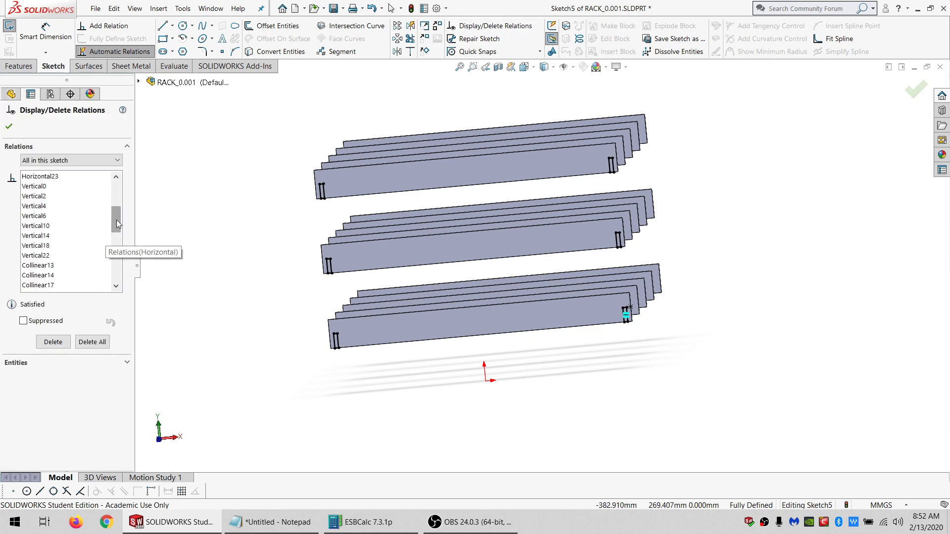
left_click(9, 127)
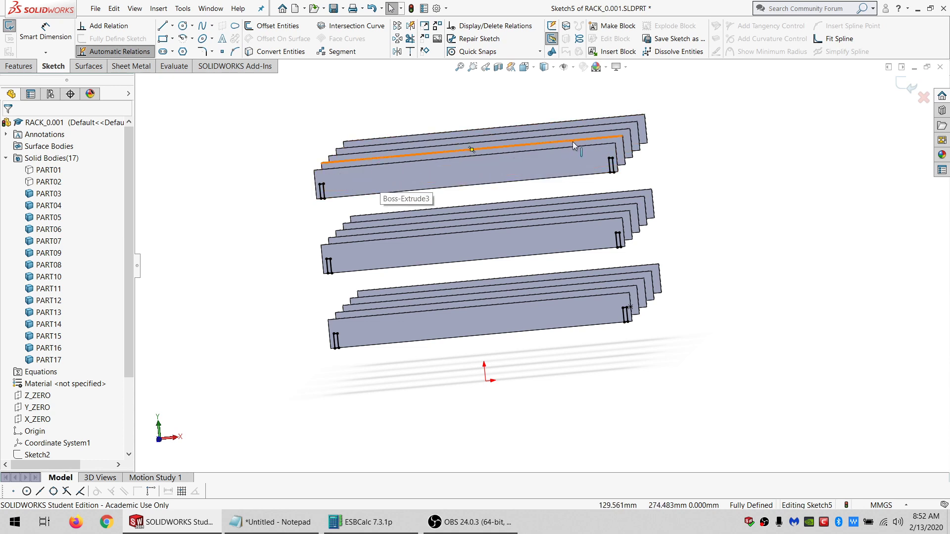
Delete the sketch point at the middle of the lowest front board's right edge.
scroll(626, 317, "down", 4)
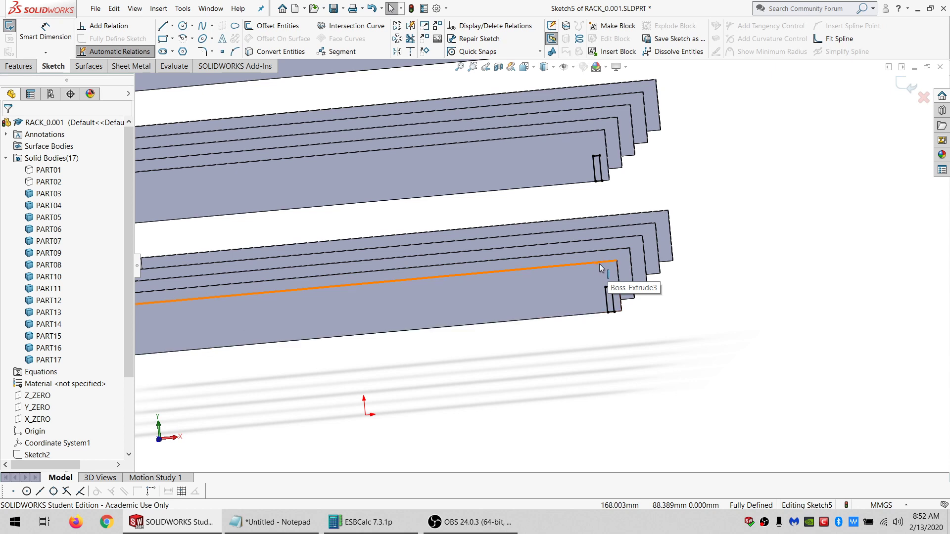
scroll(598, 293, "down", 3)
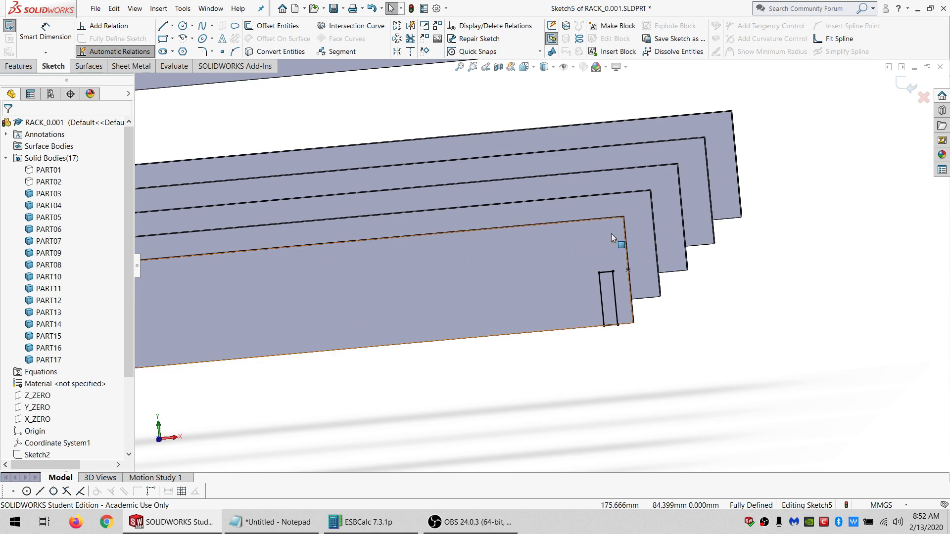
left_click(628, 270)
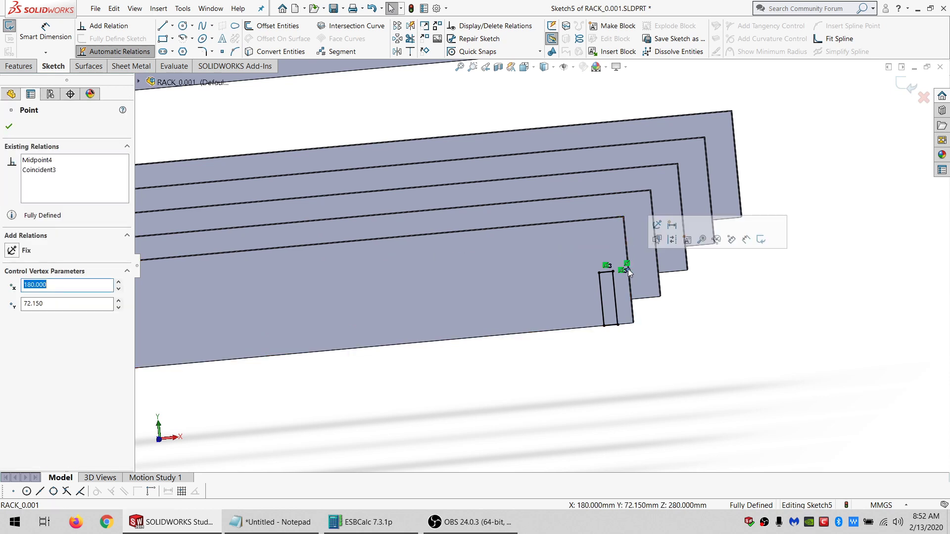
left_click(681, 325)
Dimension the height of the lowest board's right-end notch rectangle and set it to 10 mm.
left_click(45, 31)
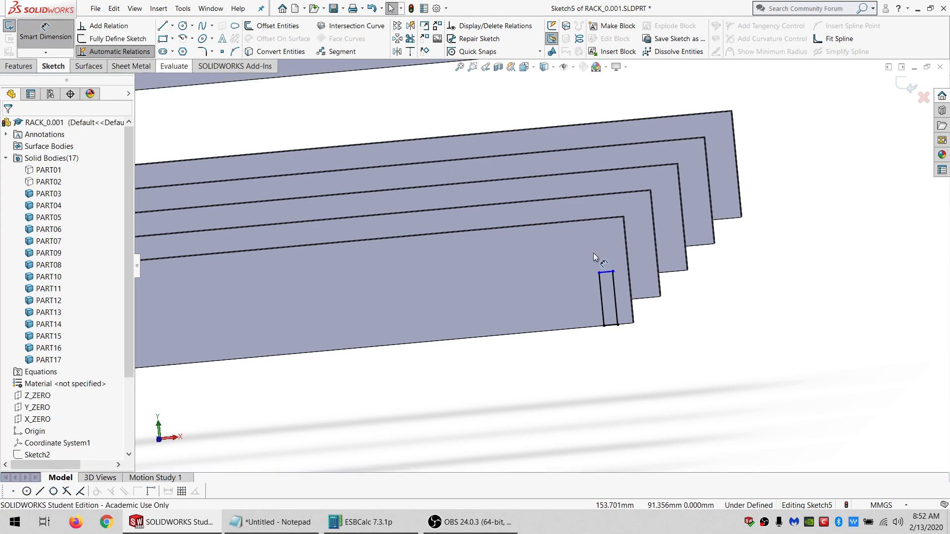
left_click(612, 273)
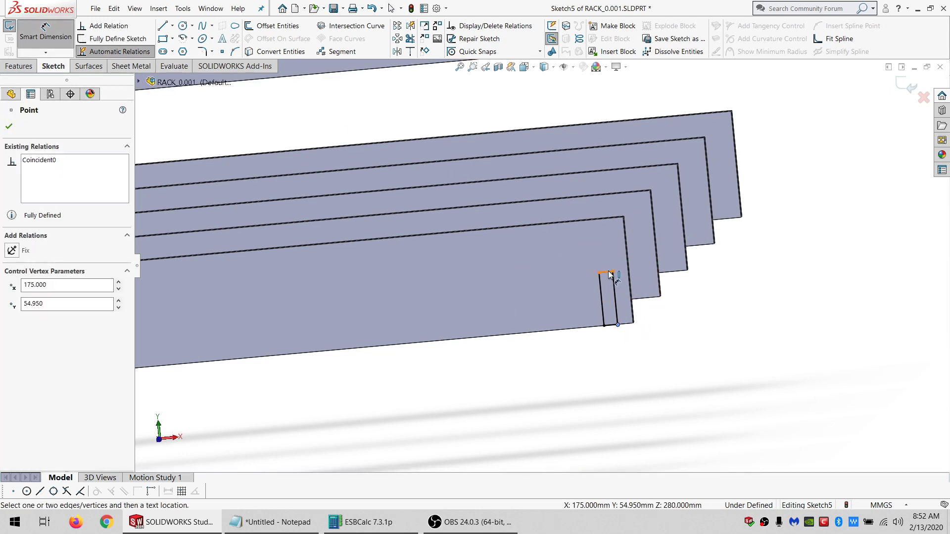
left_click(607, 273)
left_click(731, 280)
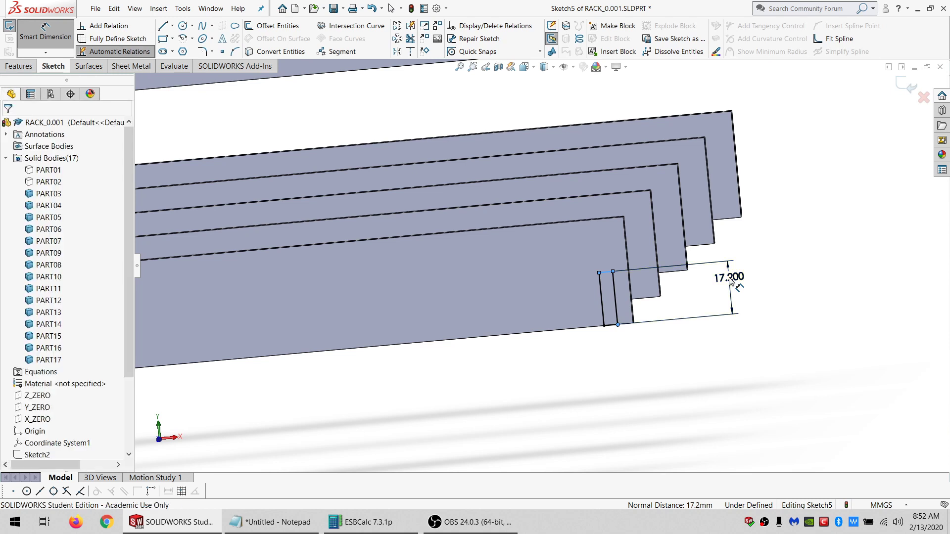
type("1")
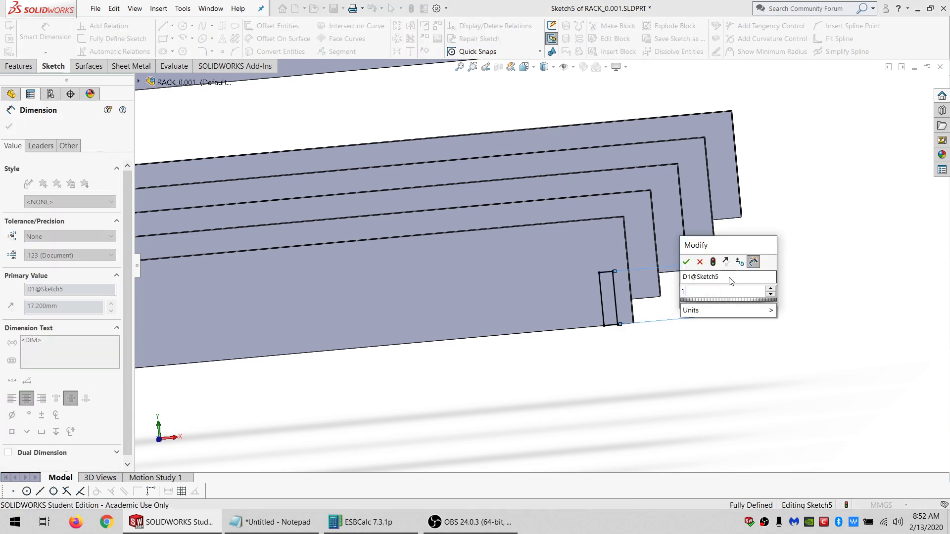
type("0")
key("Return")
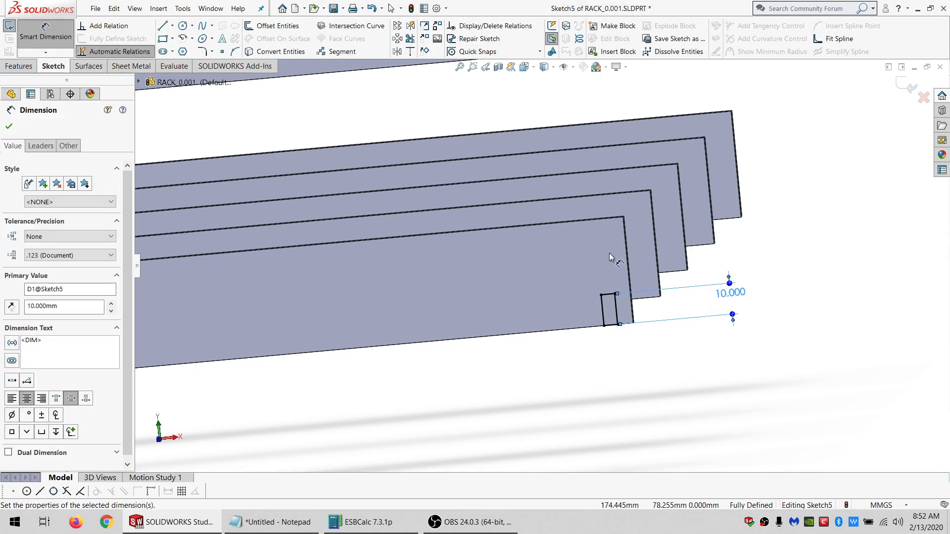
scroll(609, 253, "up", 5)
key("Escape")
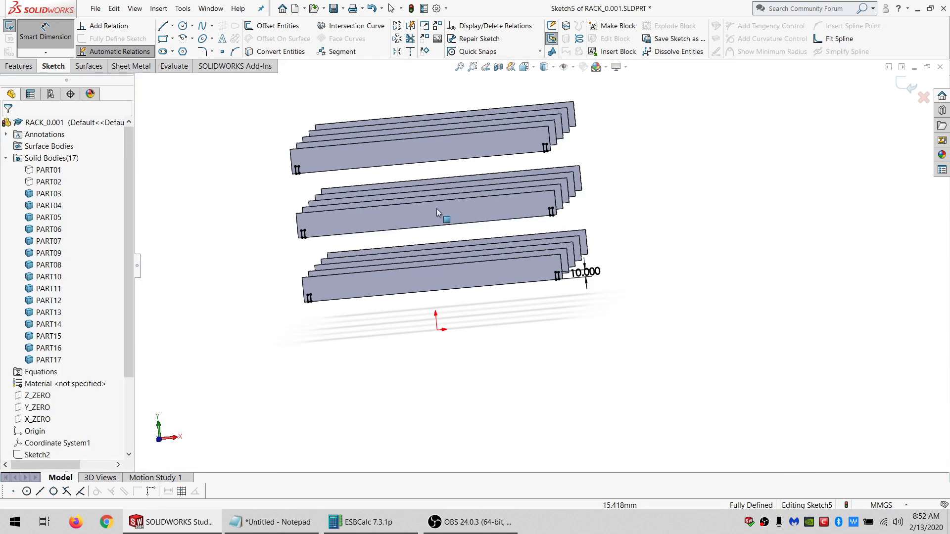
Cut the six notch profiles through the boards with an Extruded Cut set to Through All.
scroll(345, 171, "down", 2)
left_click(15, 66)
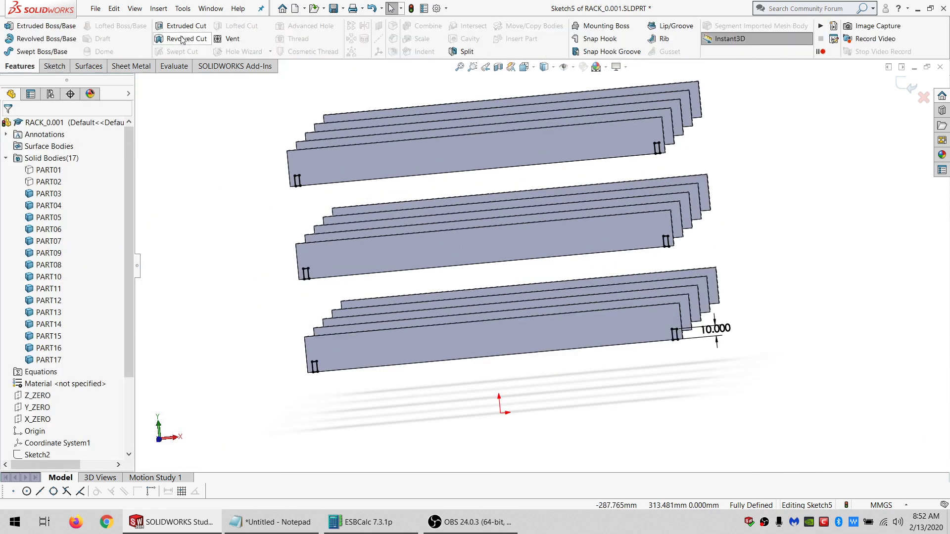
left_click(179, 26)
left_click(59, 194)
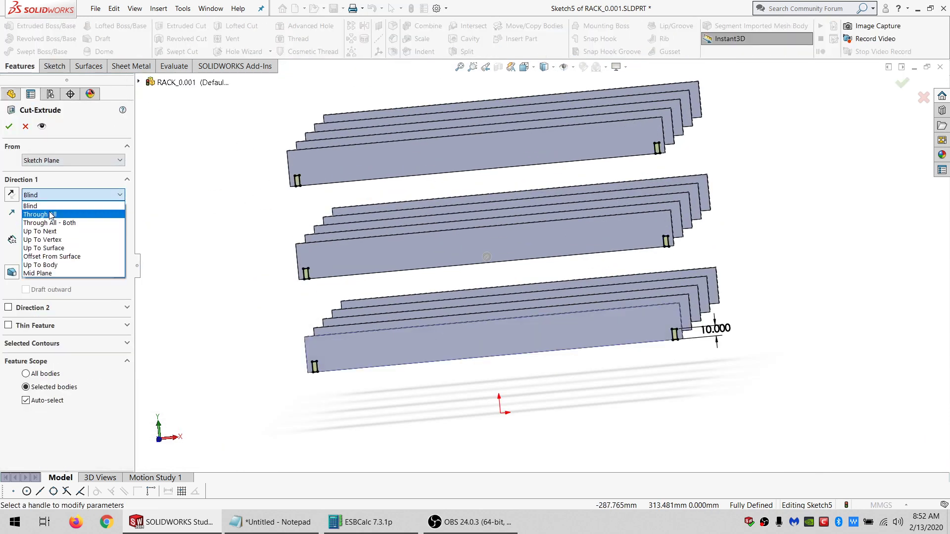
left_click(58, 209)
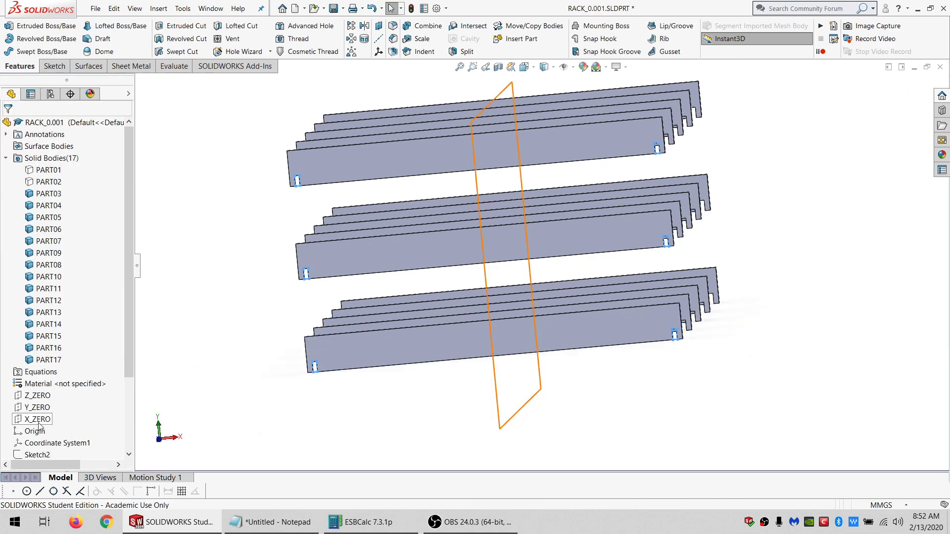
Reopen the extruded notch cut's definition and check which bodies its feature scope includes.
right_click(44, 446)
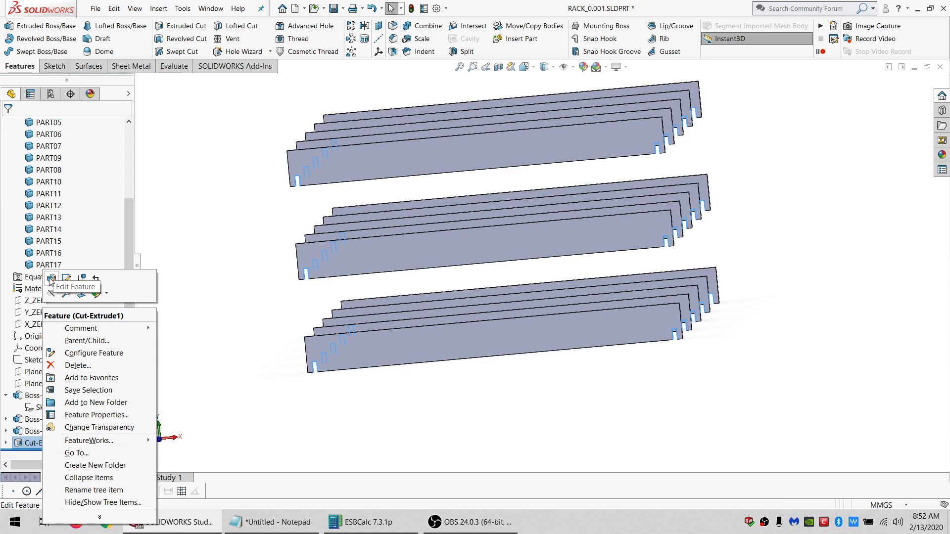
left_click(68, 278)
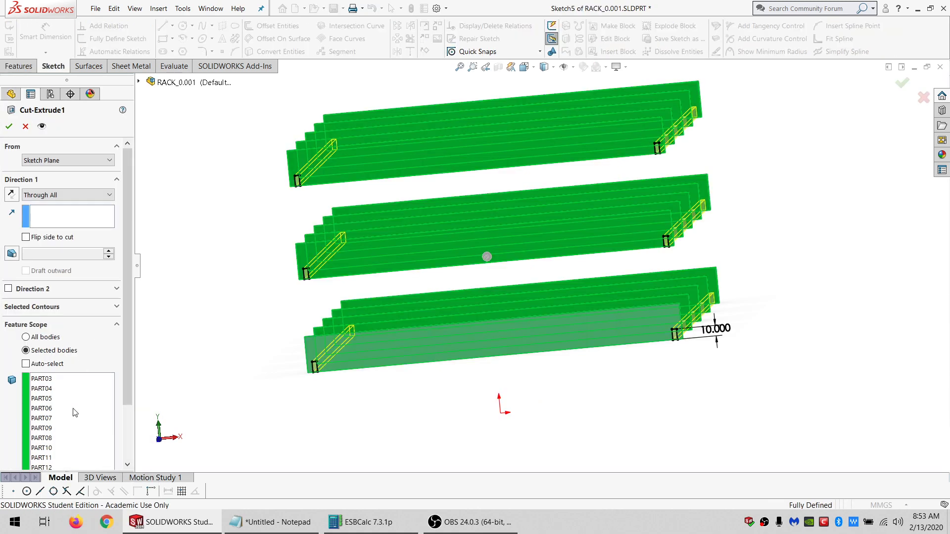
scroll(70, 347, "down", 3)
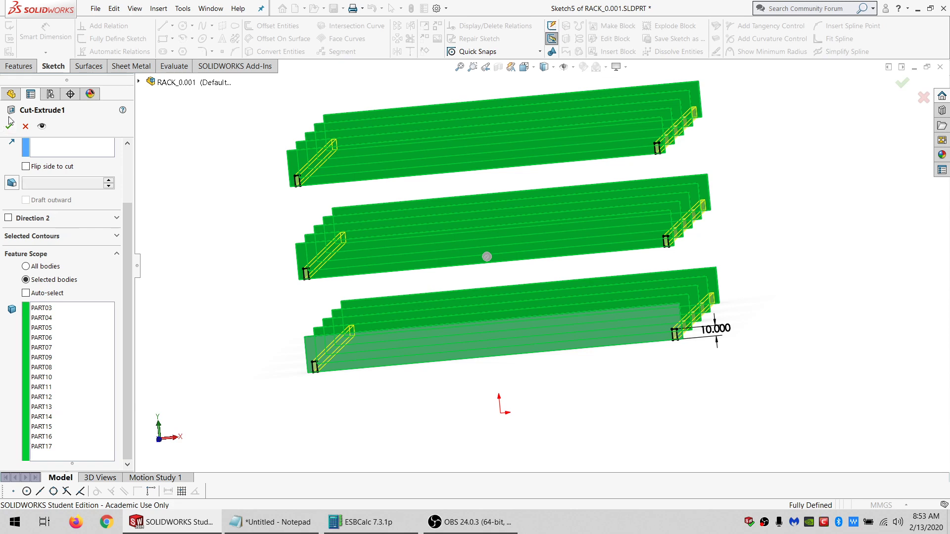
right_click(487, 257)
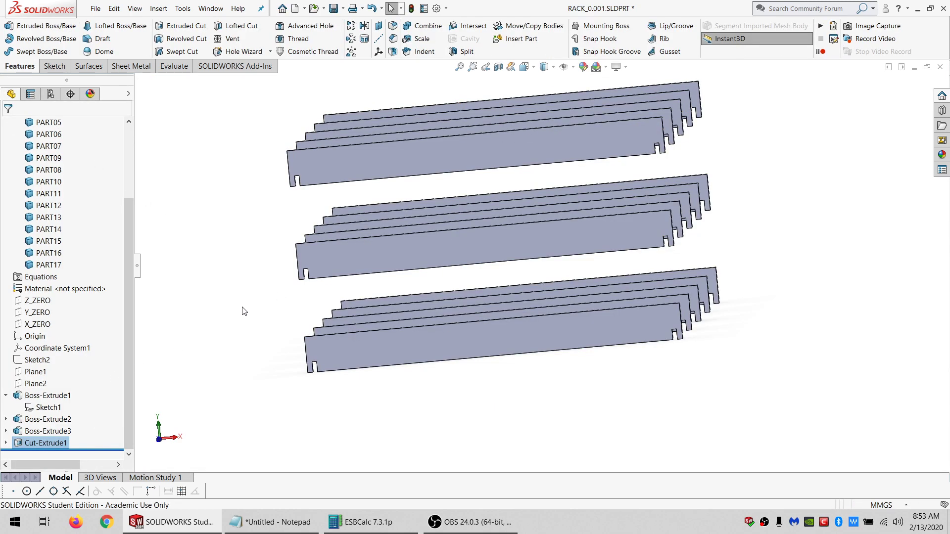
Examine the cut notches at both ends of the boards from several angles.
scroll(671, 204, "up", 3)
scroll(636, 203, "down", 3)
middle_click_drag(529, 199, 490, 250)
middle_click_drag(450, 280, 527, 301)
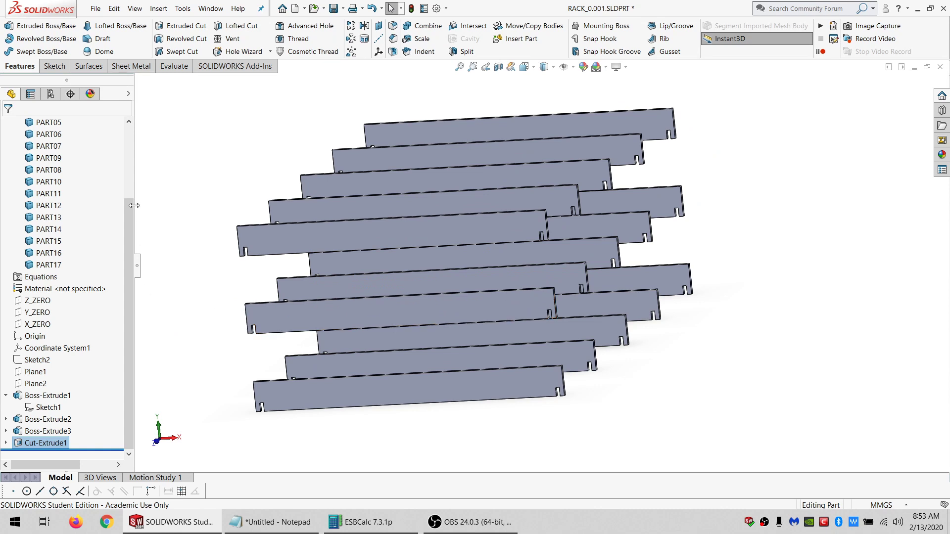
scroll(127, 190, "up", 3)
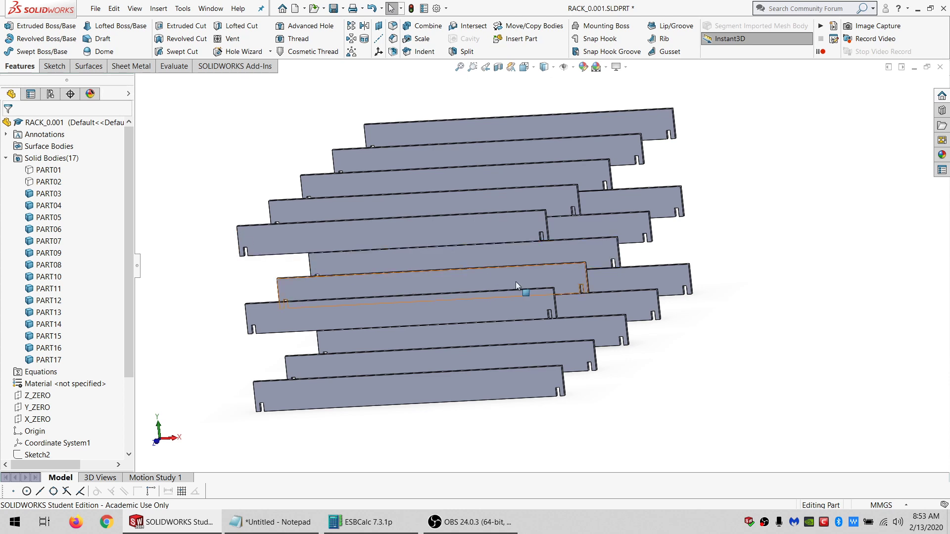
middle_click_drag(533, 317, 515, 324)
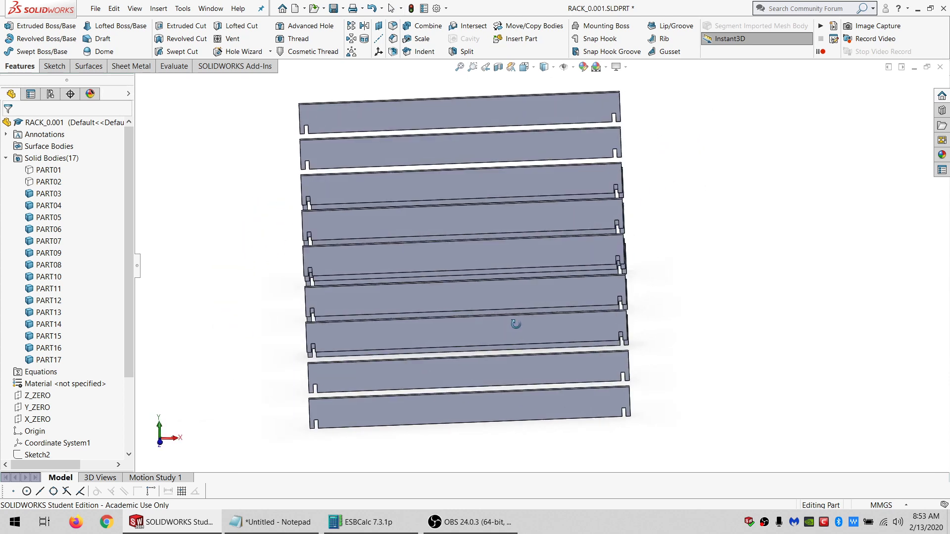
middle_click_drag(396, 321, 287, 218)
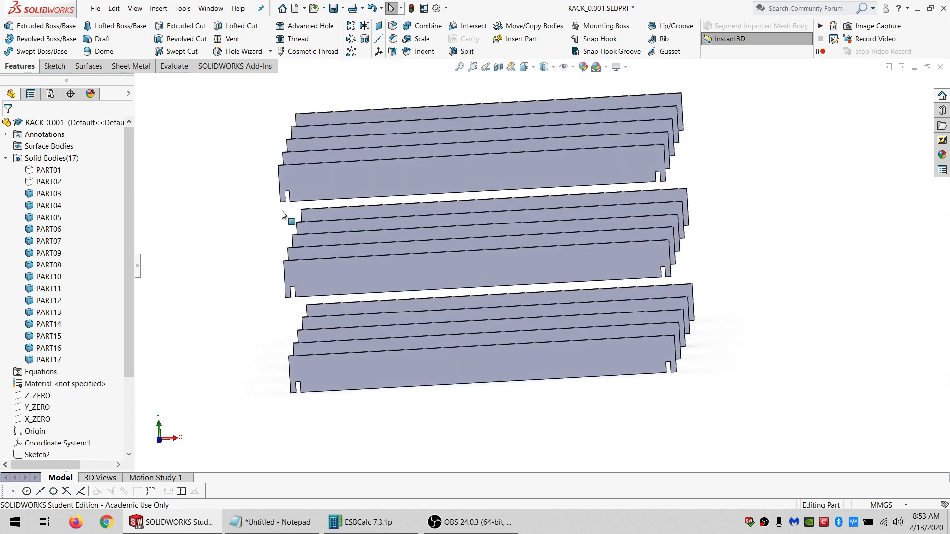
Show all the solid bodies again, including the two hidden side panels.
left_click(47, 162)
left_click(58, 147)
right_click(48, 157)
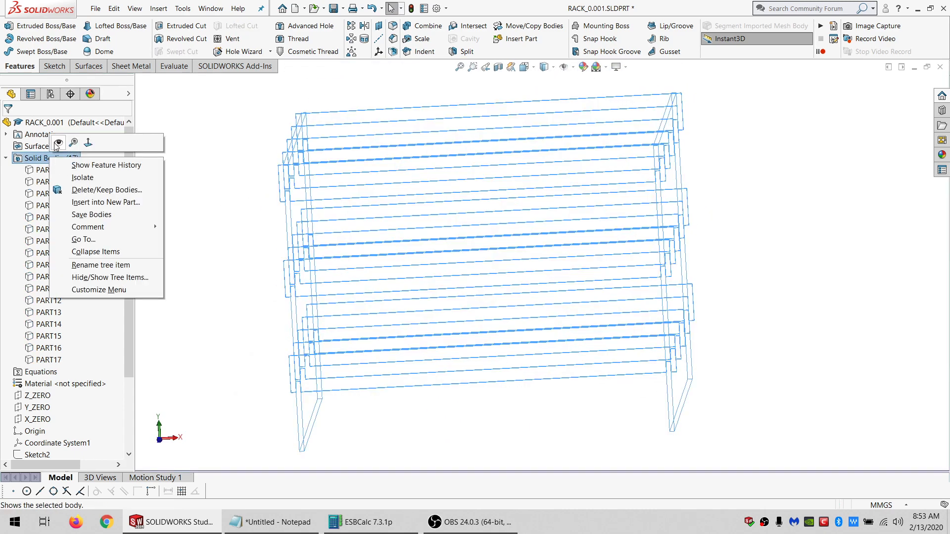
left_click(58, 142)
Start a sketch on the top front board's front face and draw a rectangle about 307 by 11 mm along its upper edge.
mouse_move(390, 203)
middle_mouse_down()
mouse_move(392, 187)
mouse_move(403, 203)
middle_mouse_up()
scroll(408, 182, "down", 4)
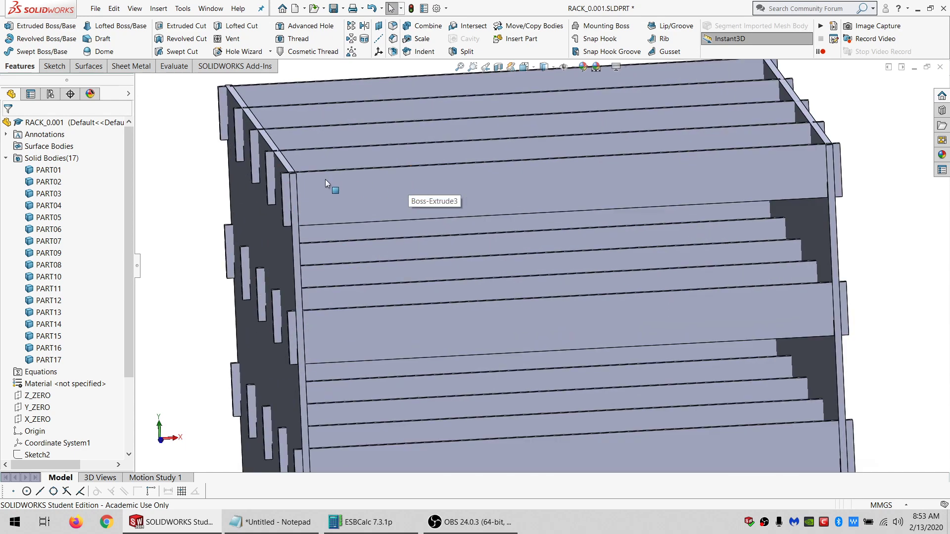
middle_click_drag(654, 176, 595, 183)
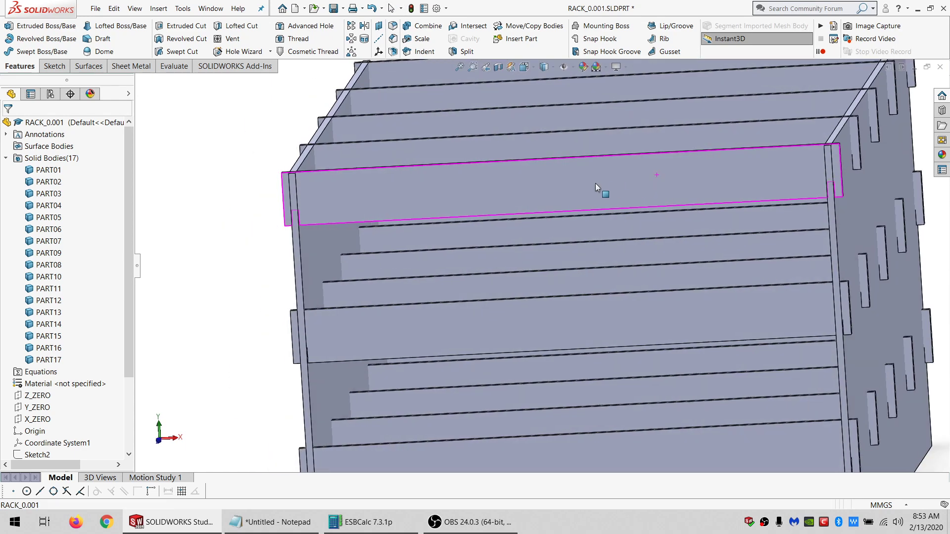
left_click(497, 184)
left_click(53, 66)
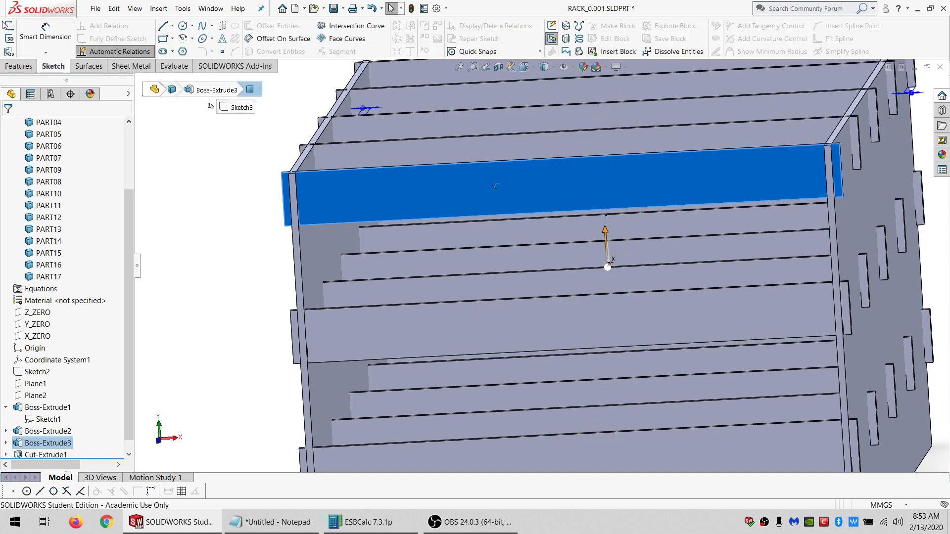
left_click(9, 26)
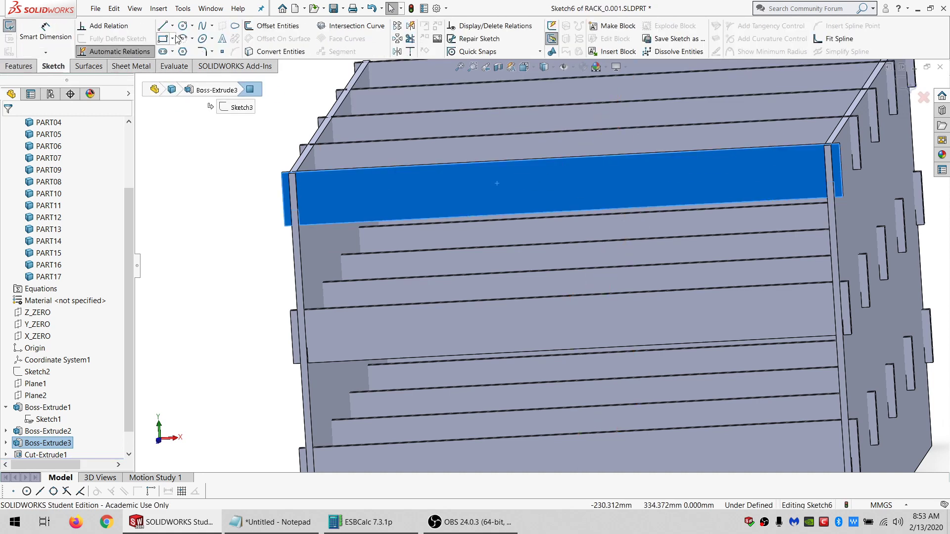
left_click(163, 38)
left_click(309, 171)
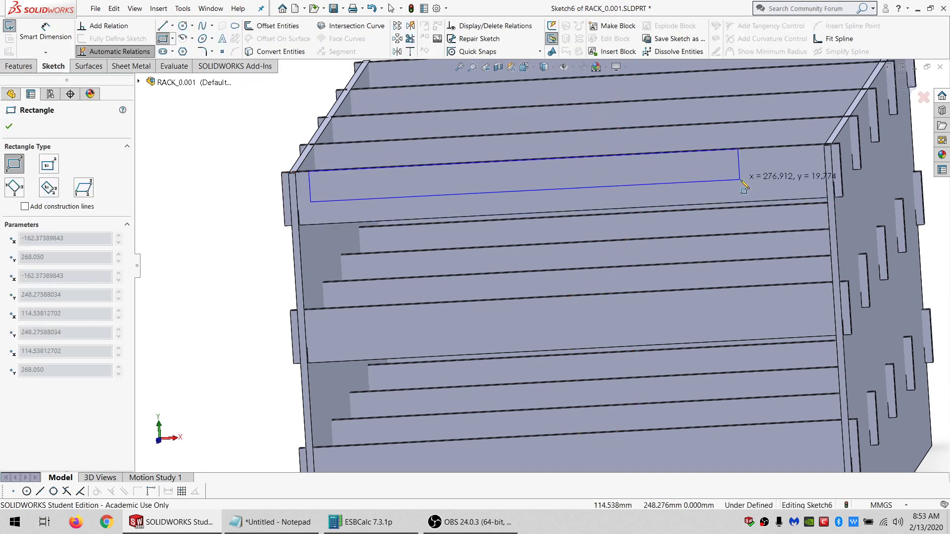
left_click(784, 163)
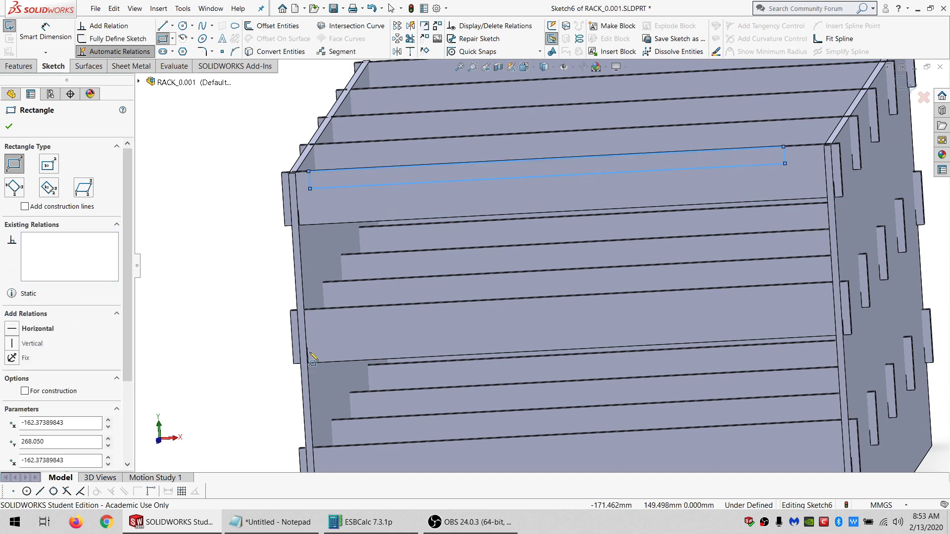
Draw rectangles along the upper edges of the middle and lowest front boards, about 7 mm and 14 mm high.
left_click(318, 310)
left_click(738, 299)
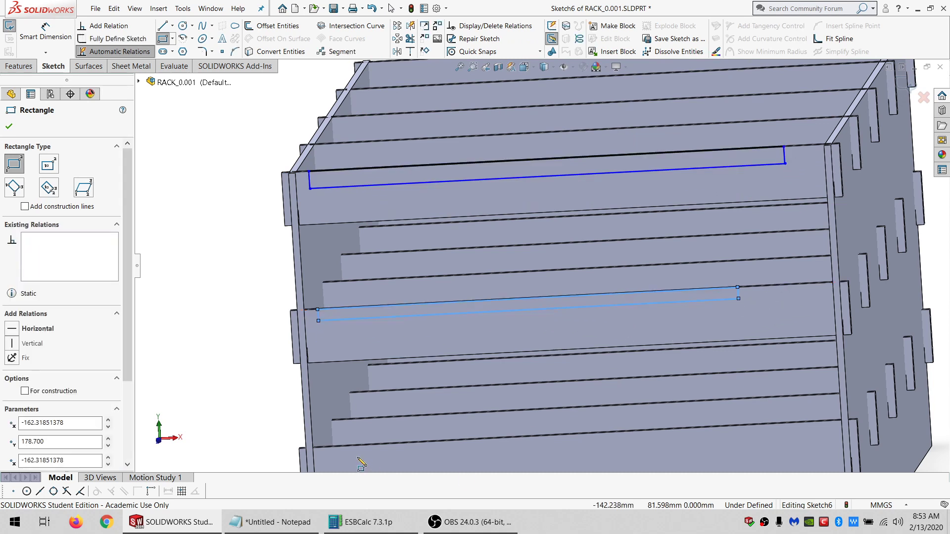
left_click(346, 448)
left_click(798, 444)
key("Escape")
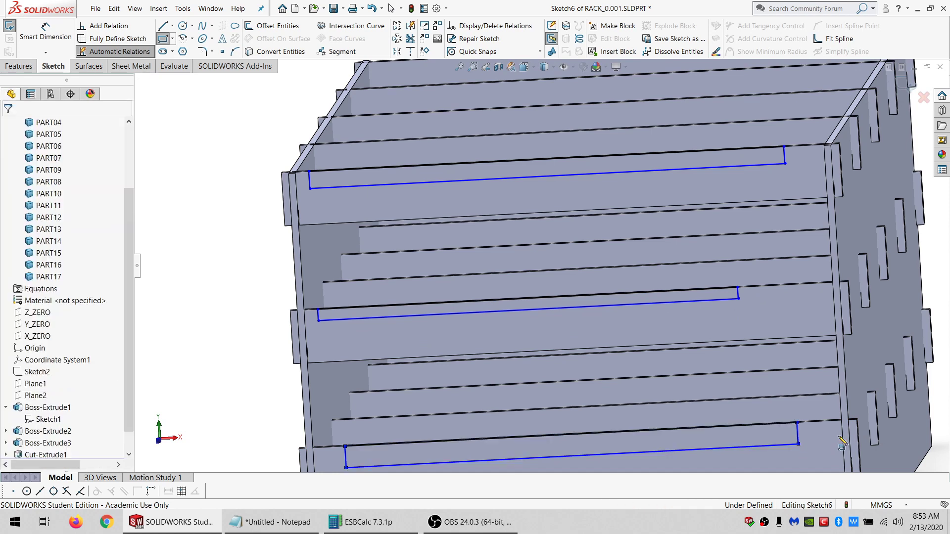
Make the lower-right corners of all three rectangles coincident with the inner edge of the right side panel.
left_click(798, 445)
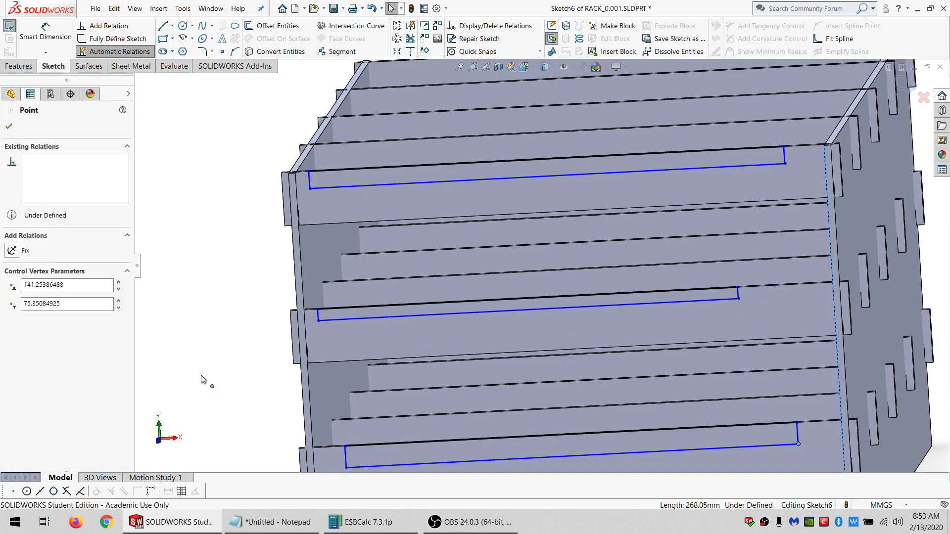
left_click(839, 376, "ctrl")
left_click(12, 316)
left_click(738, 299)
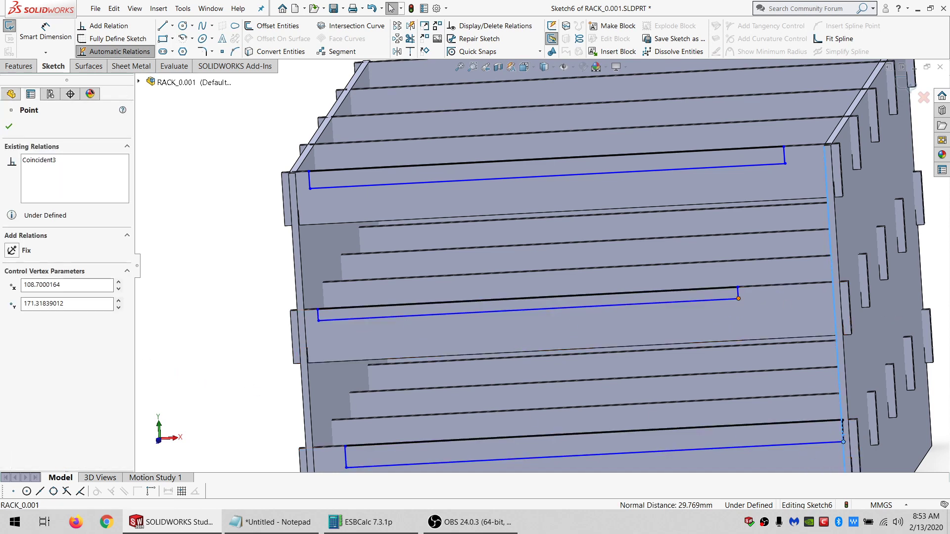
left_click(833, 285, "ctrl")
left_click(37, 316)
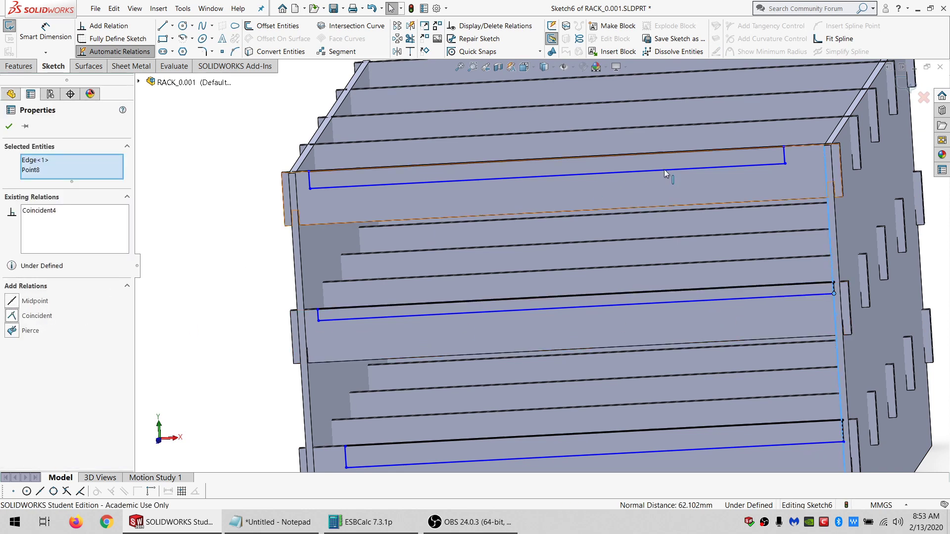
left_click(784, 163)
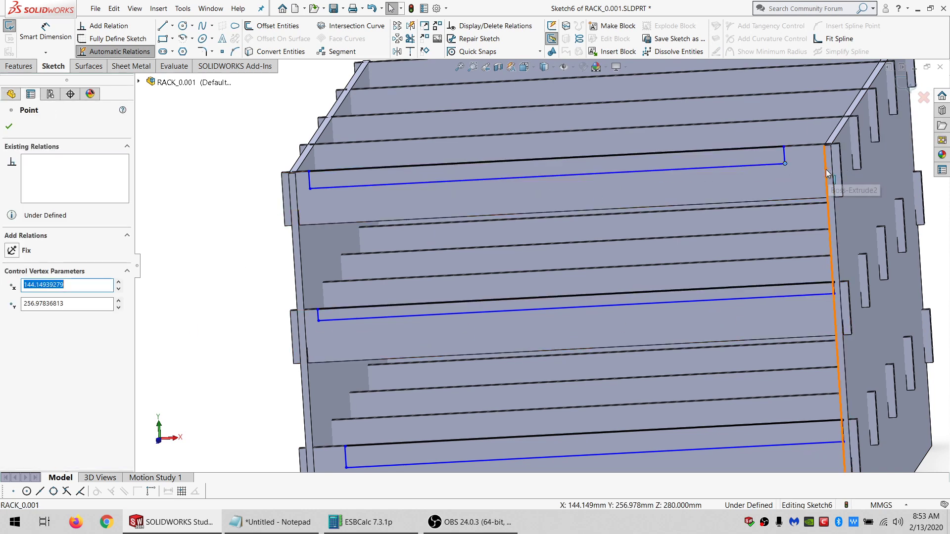
left_click(829, 173, "ctrl")
left_click(12, 316)
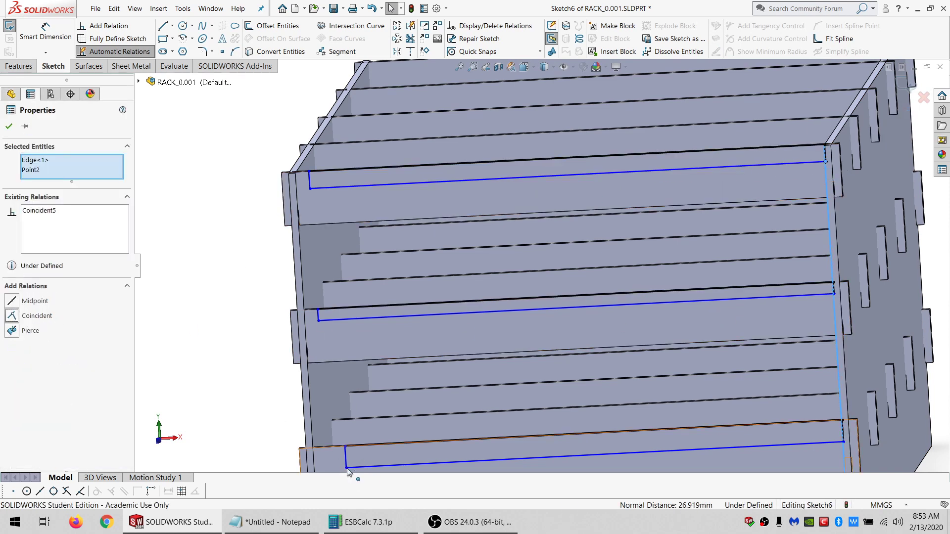
Make the lower-left corners of all three rectangles coincident with the inner edge of the left side panel.
left_click(346, 468)
left_click(312, 453, "ctrl")
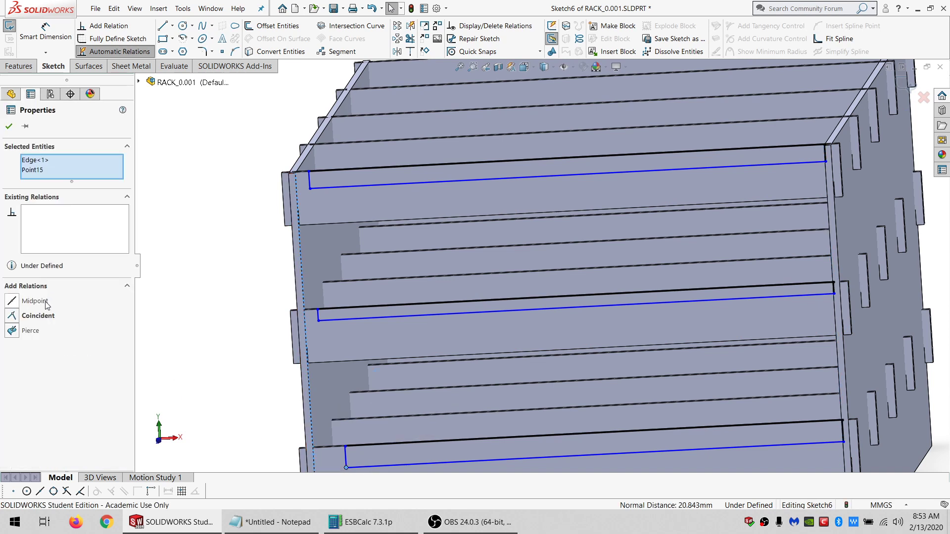
left_click(318, 321)
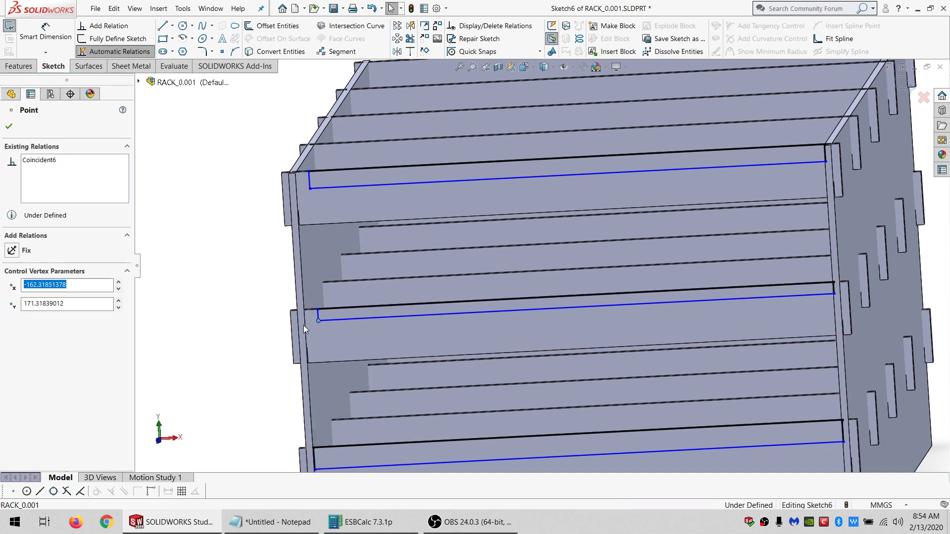
left_click(304, 325, "ctrl")
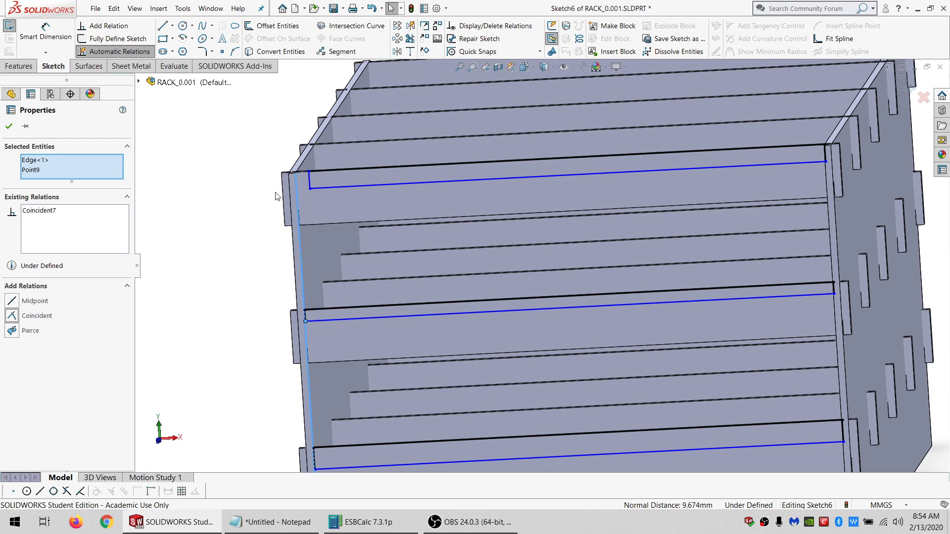
left_click(310, 188)
key("Escape")
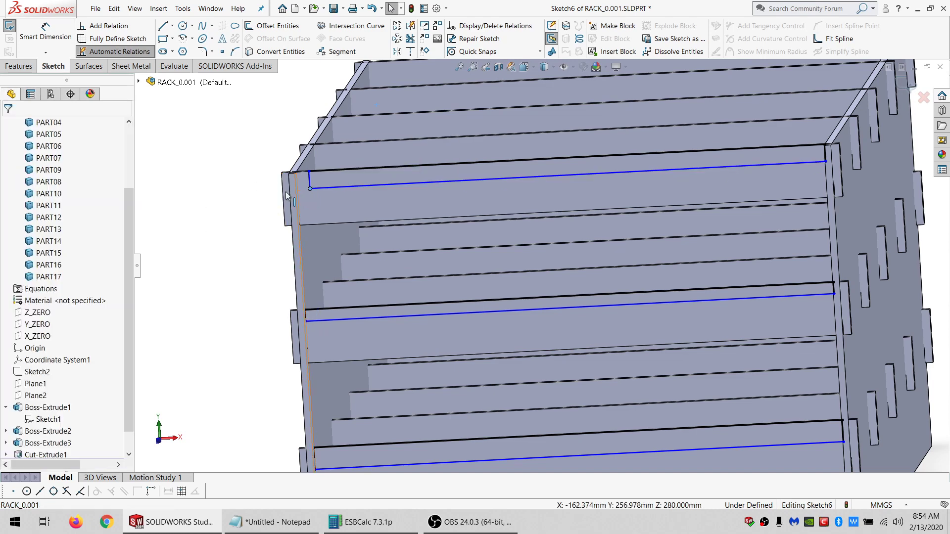
left_click(286, 194, "ctrl")
key("Escape")
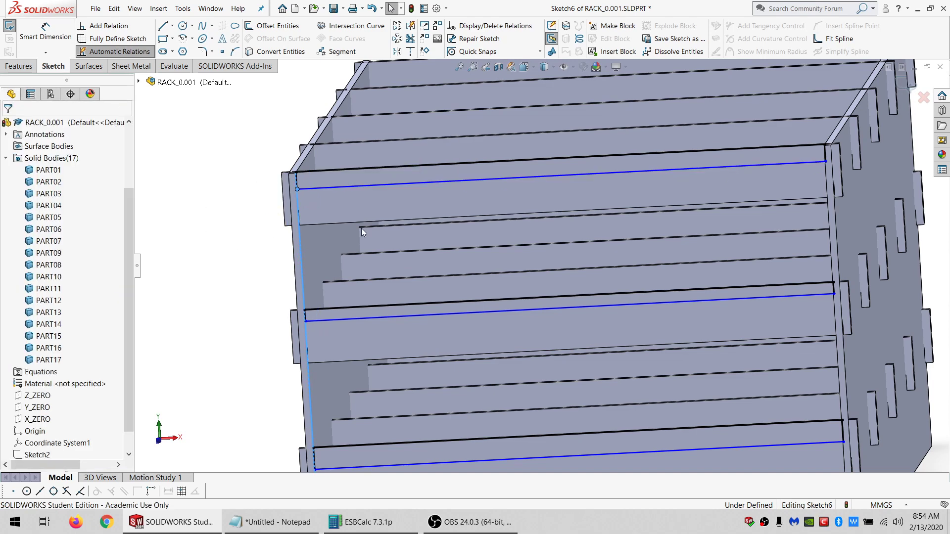
Check the last body's number among the solid bodies, then dimension the top rectangle's height and link it to PART18_THK.
scroll(386, 258, "up", 3)
scroll(610, 241, "down", 2)
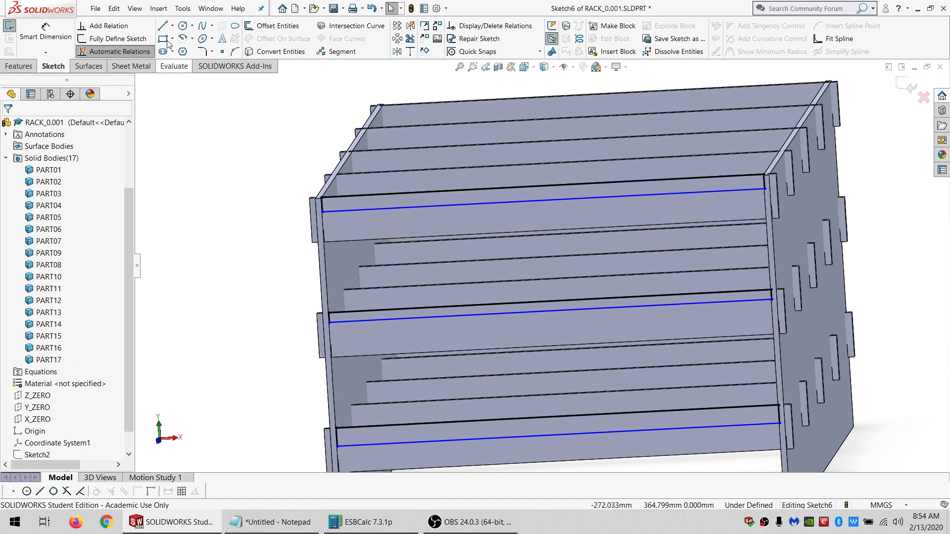
scroll(50, 277, "down", 3)
left_click(46, 276)
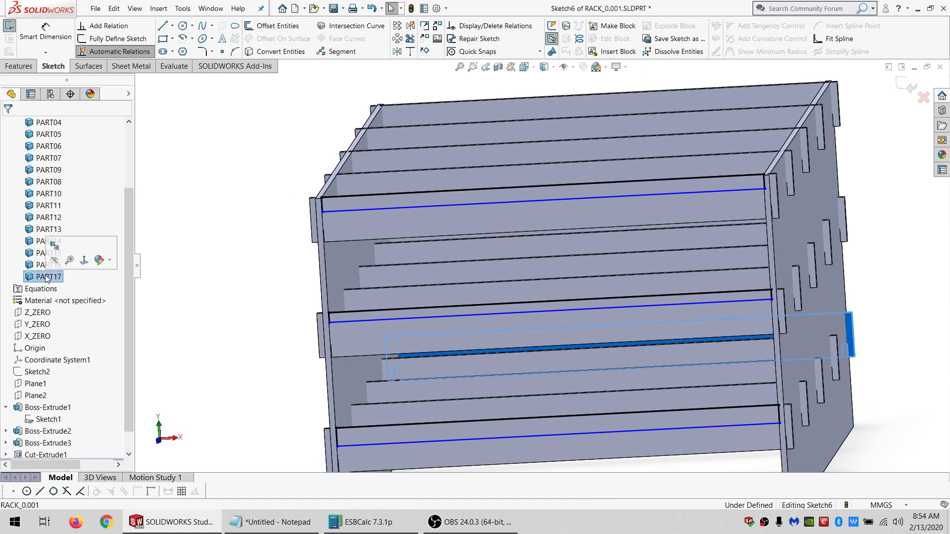
left_click(287, 234)
left_click(45, 34)
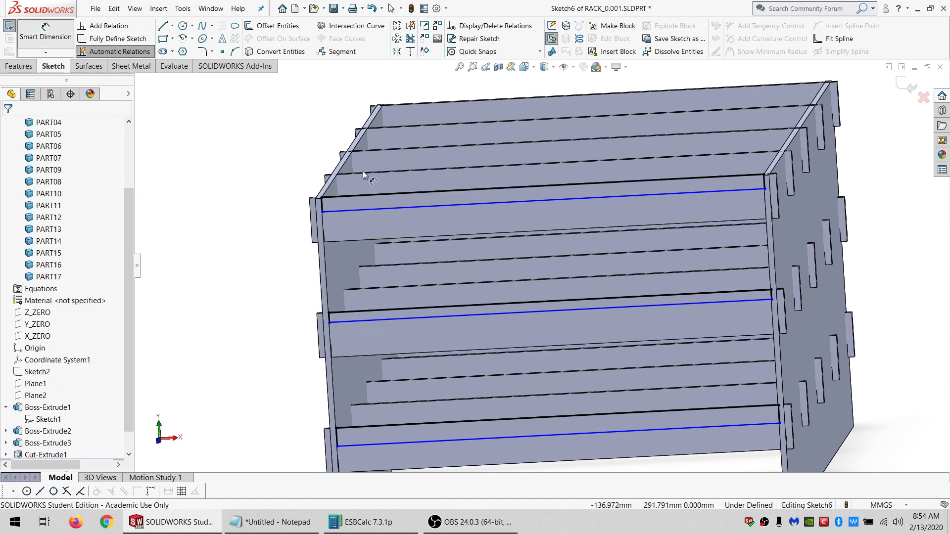
left_click(322, 212)
left_click(341, 195)
left_click(221, 203)
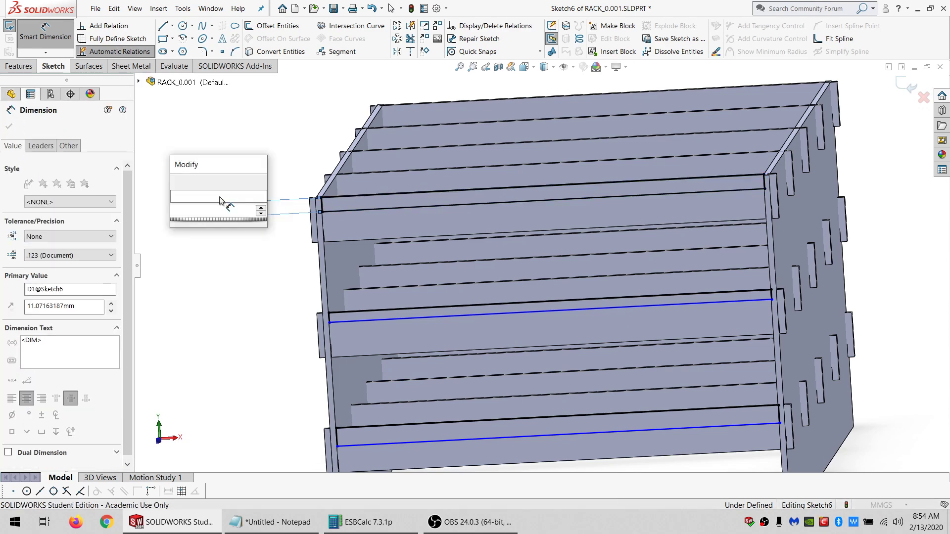
type("=P")
left_click(218, 435)
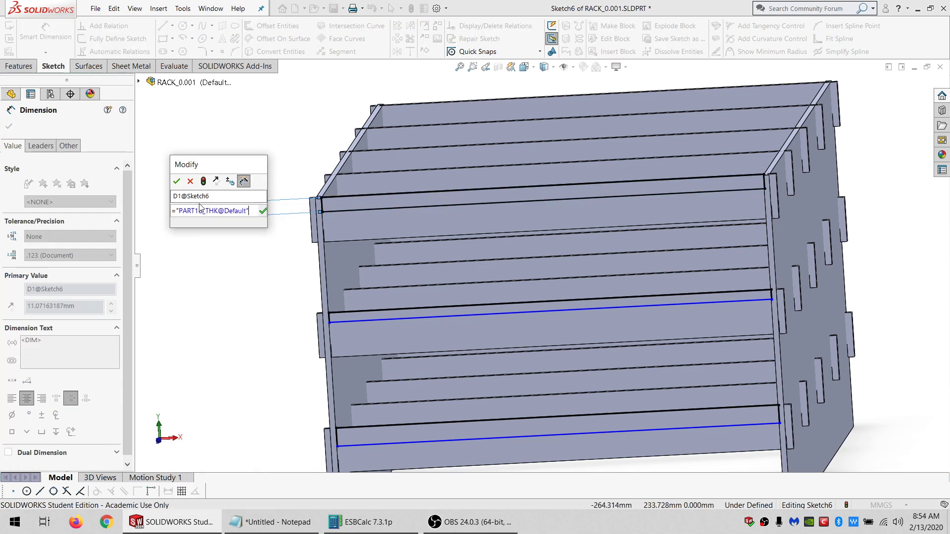
left_click(177, 181)
Dimension the middle rectangle's height and link it to the PART19_THK property.
left_click(329, 322)
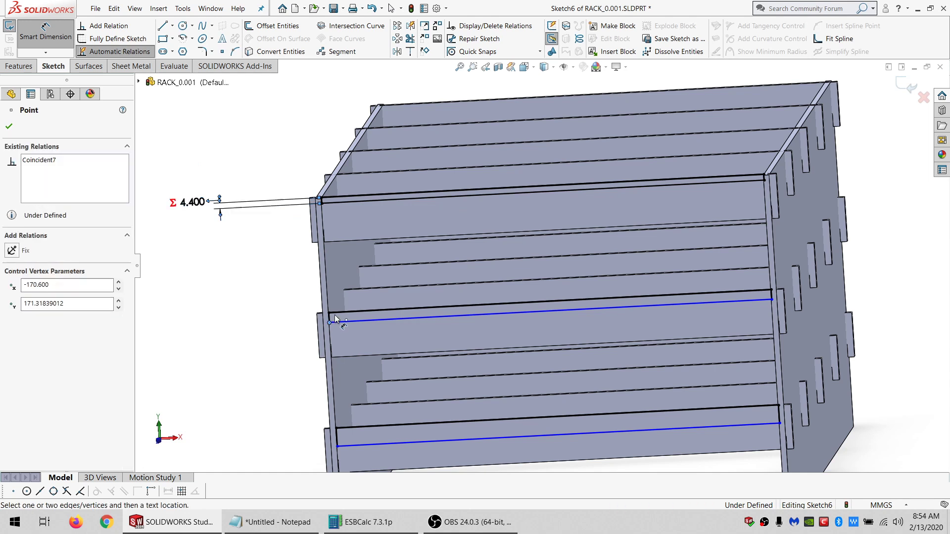
left_click(242, 317)
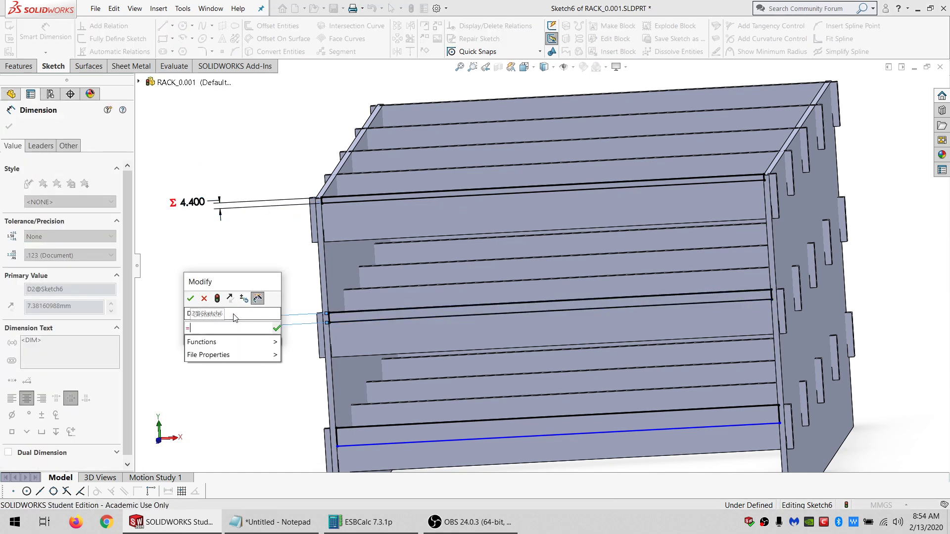
type("=P")
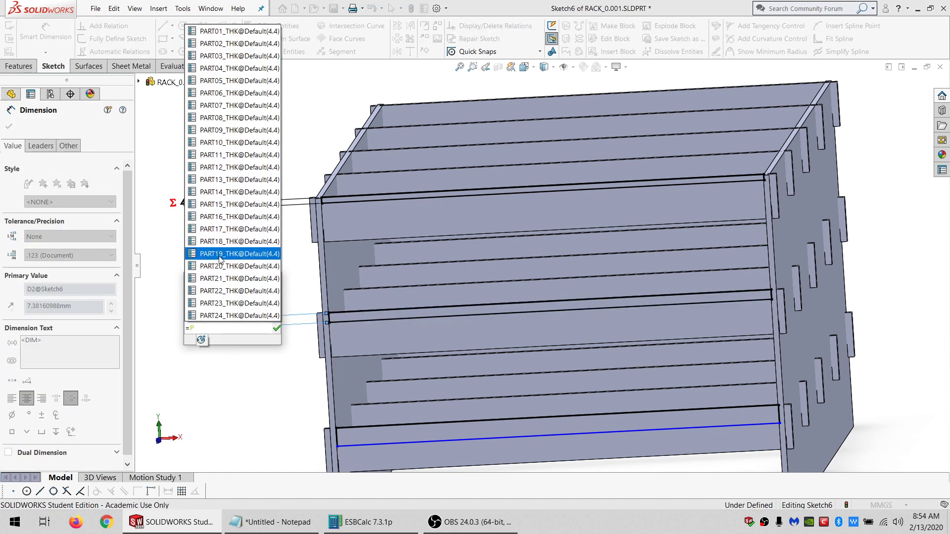
left_click(220, 254)
left_click(191, 298)
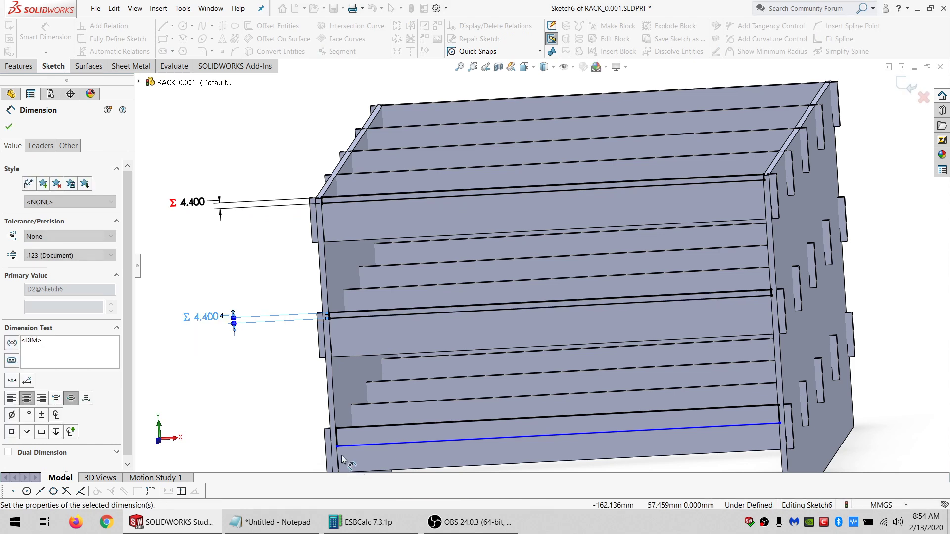
Dimension the lowest rectangle's height and link it to the PART20_THK property.
left_click(345, 441)
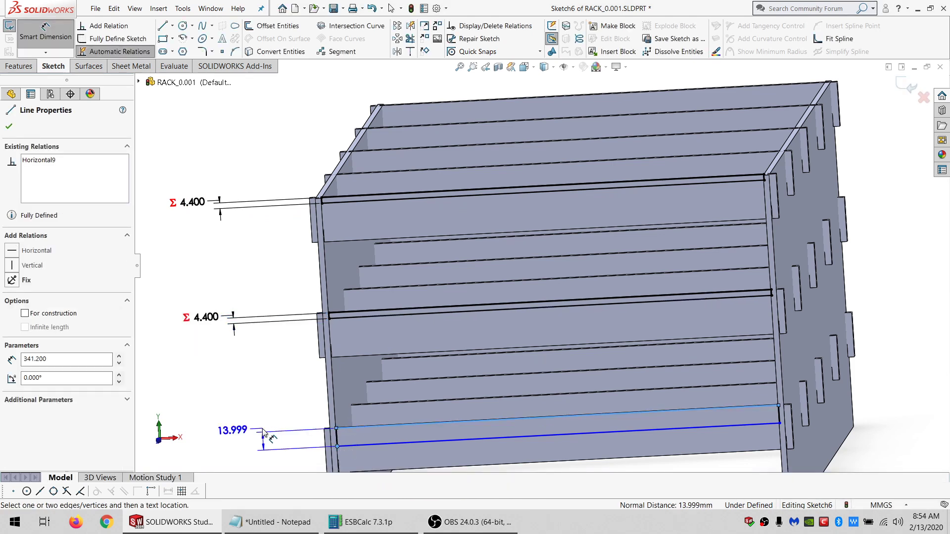
left_click(240, 372)
type("=P")
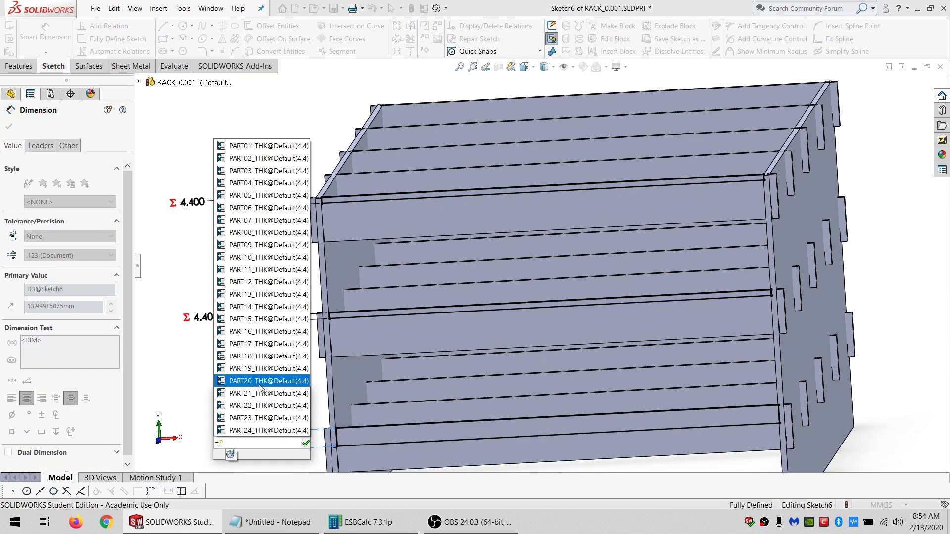
left_click(255, 384)
left_click(221, 413)
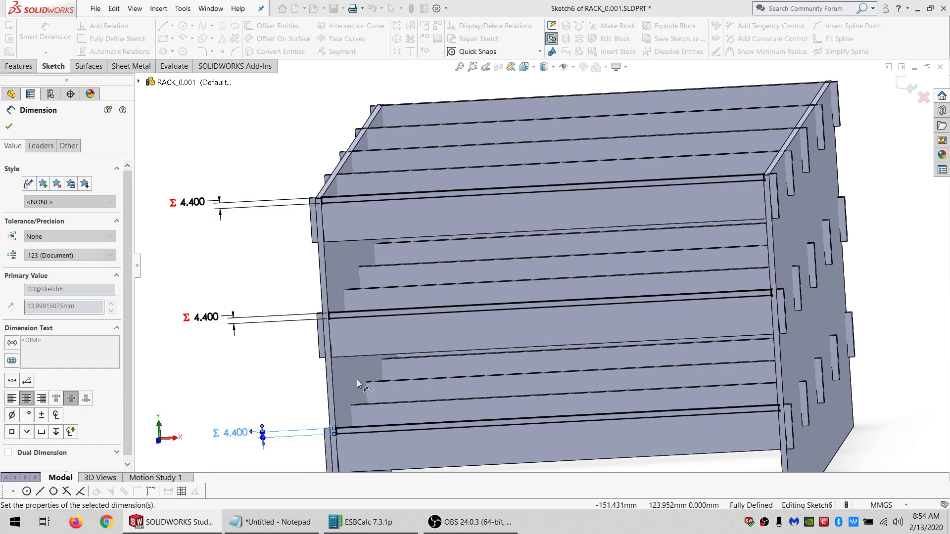
Extrude the three sketched rectangles with Direction 1 set to Up To Surface, ending at the left side panel's front edge face.
scroll(349, 350, "up", 1)
middle_click_drag(364, 354, 393, 320)
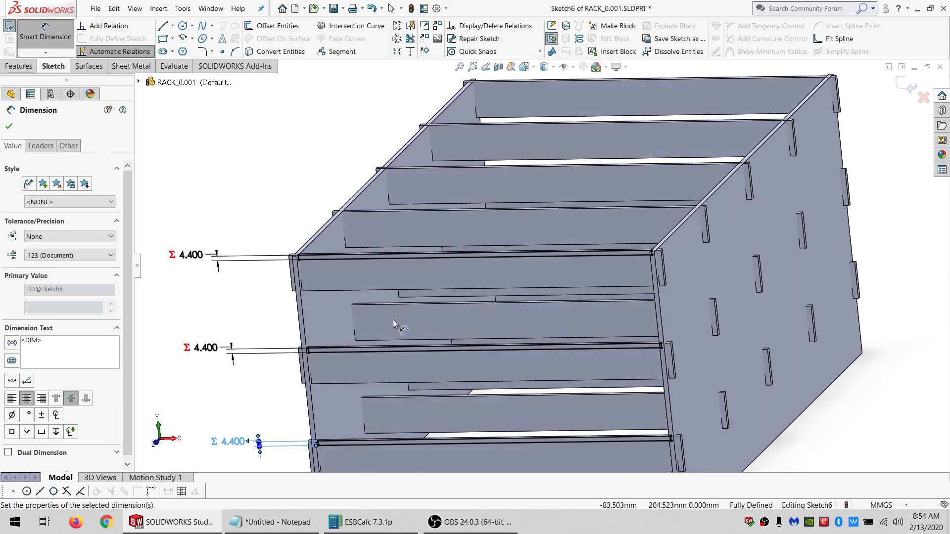
left_click(18, 66)
left_click(39, 25)
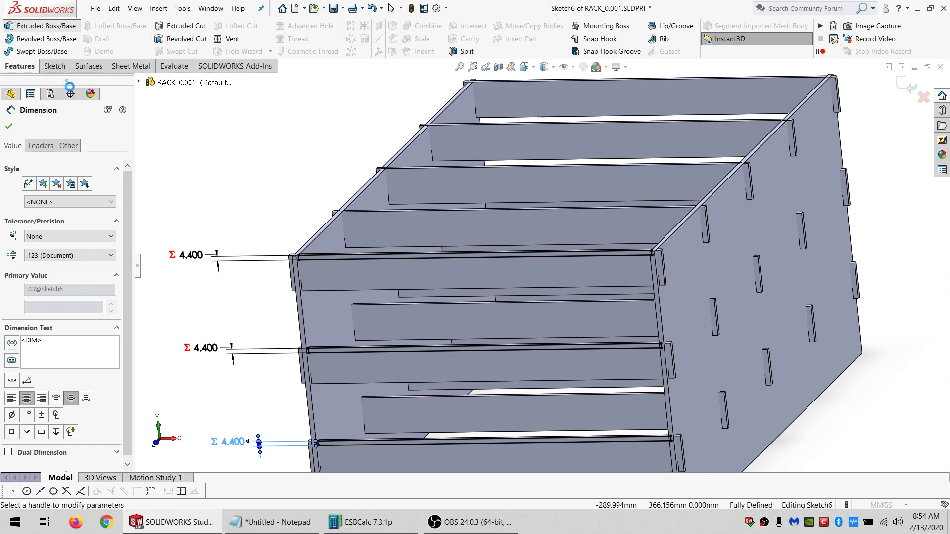
left_click(54, 195)
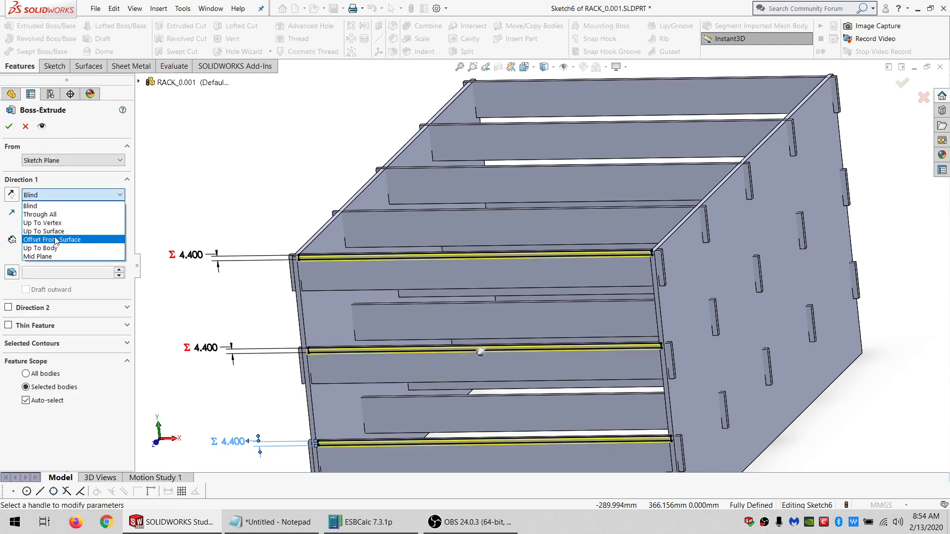
left_click(47, 230)
scroll(299, 278, "down", 2)
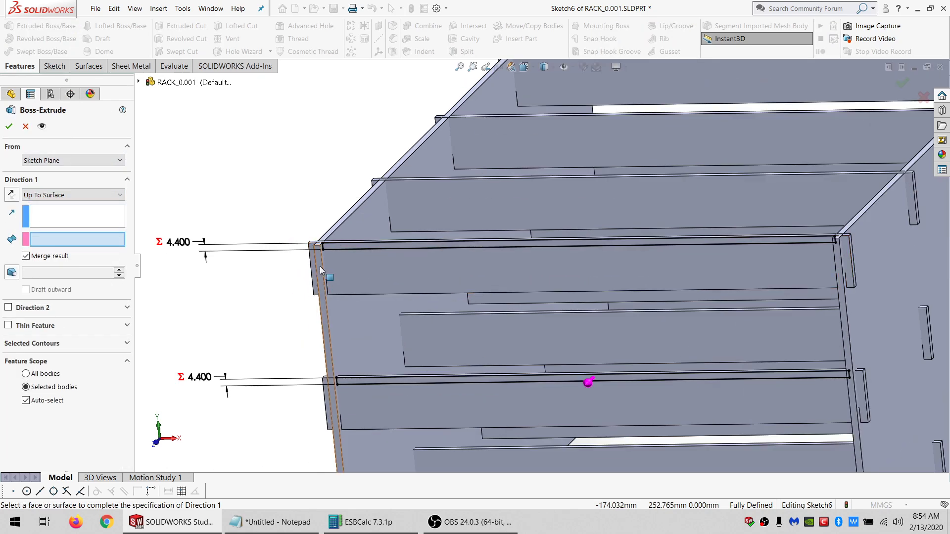
left_click(320, 266)
scroll(537, 267, "up", 5)
middle_click_drag(617, 270, 554, 377)
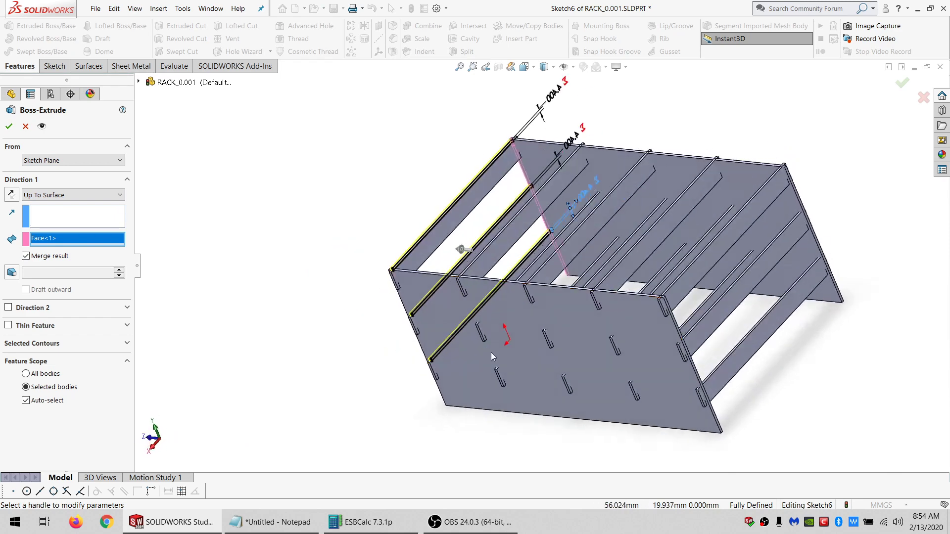
Add Direction 2 as Up To Surface, ending at the right side panel's rear edge face, and complete the extrusion.
left_click(40, 312)
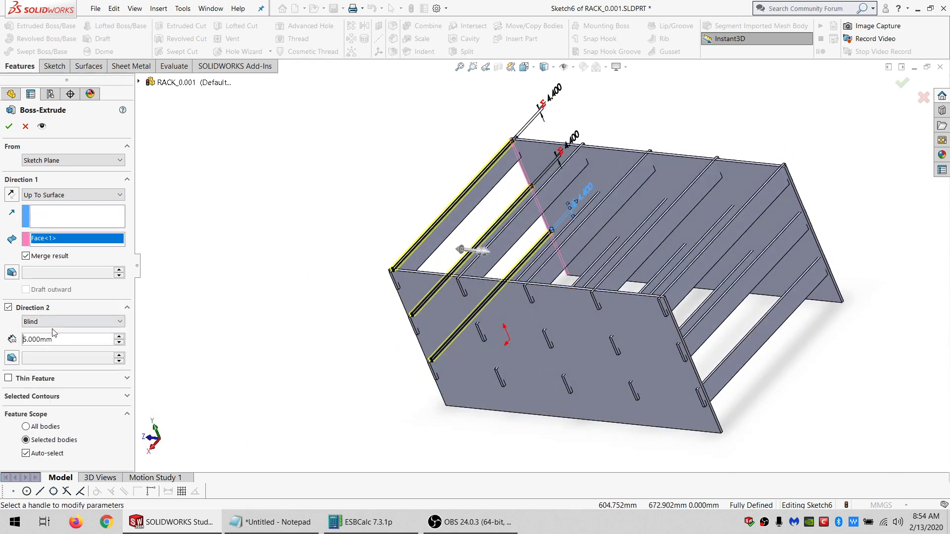
left_click(55, 322)
left_click(54, 360)
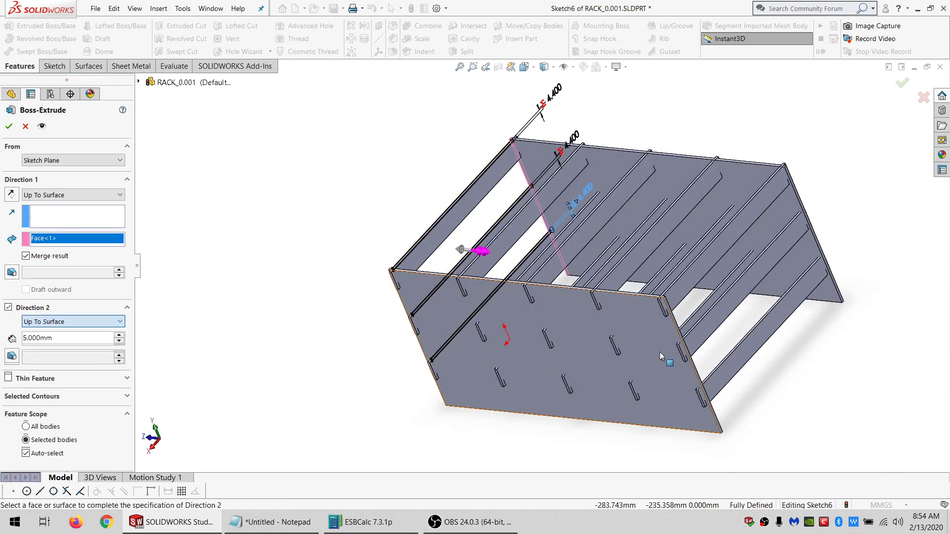
scroll(631, 323, "down", 2)
left_click(682, 312)
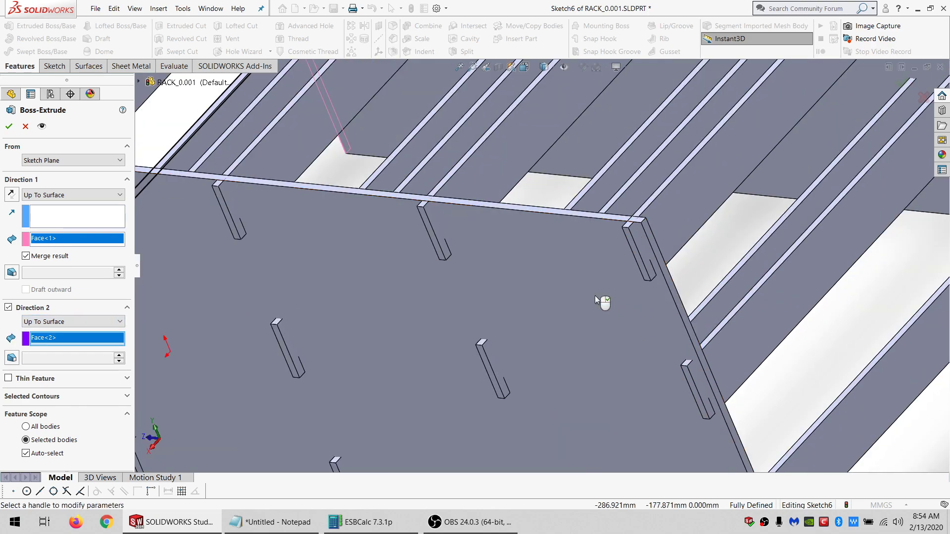
scroll(595, 296, "up", 3)
middle_click_drag(594, 295, 517, 283)
scroll(536, 289, "down", 2)
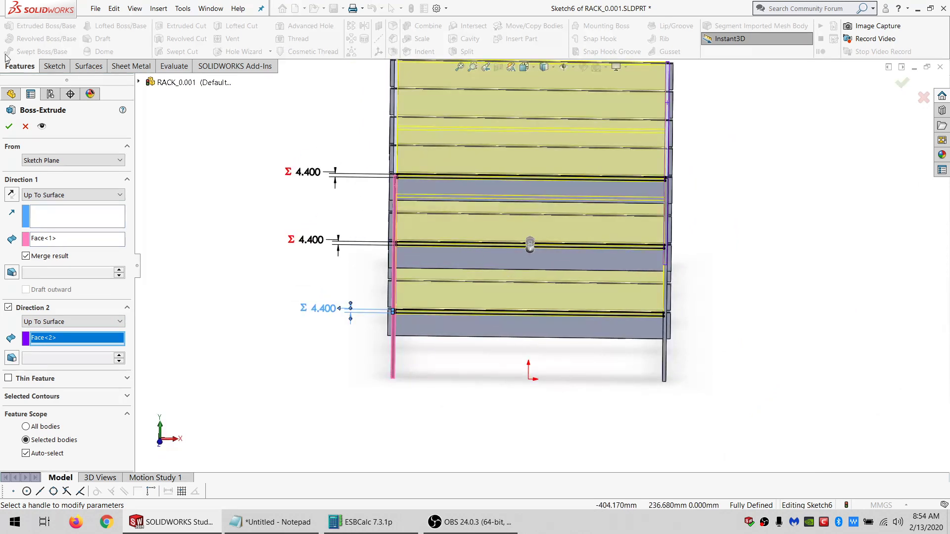
left_click(10, 125)
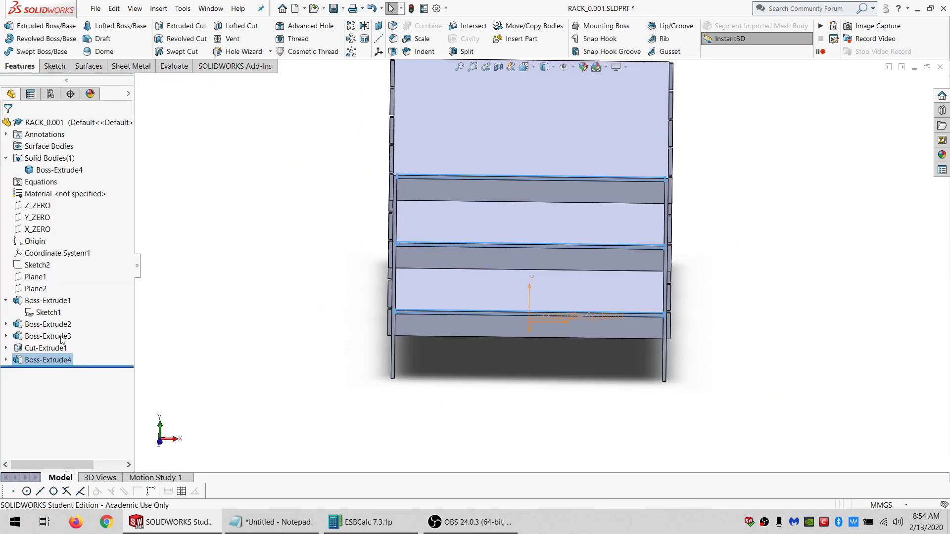
Edit the shelf extrusion and turn off Merge result so the three shelves become separate bodies.
right_click(47, 360)
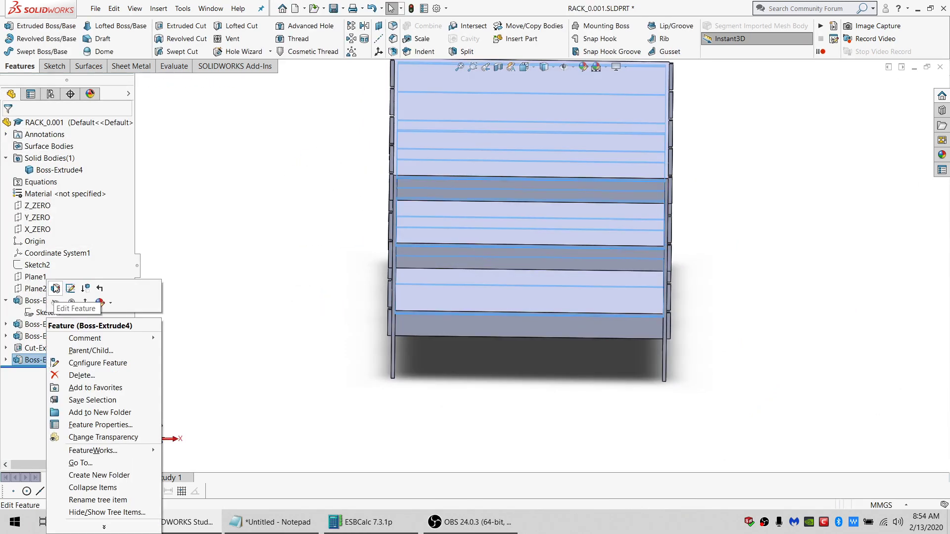
left_click(53, 284)
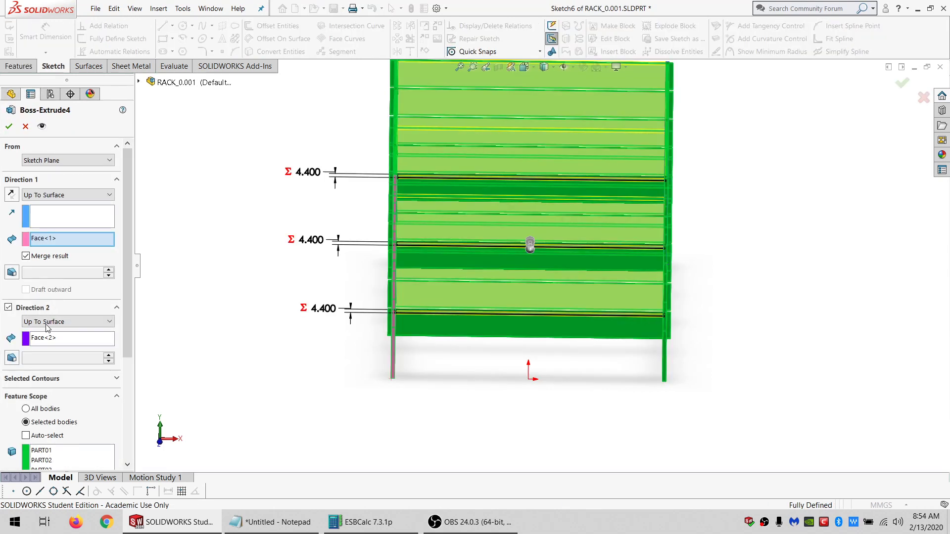
left_click(26, 256)
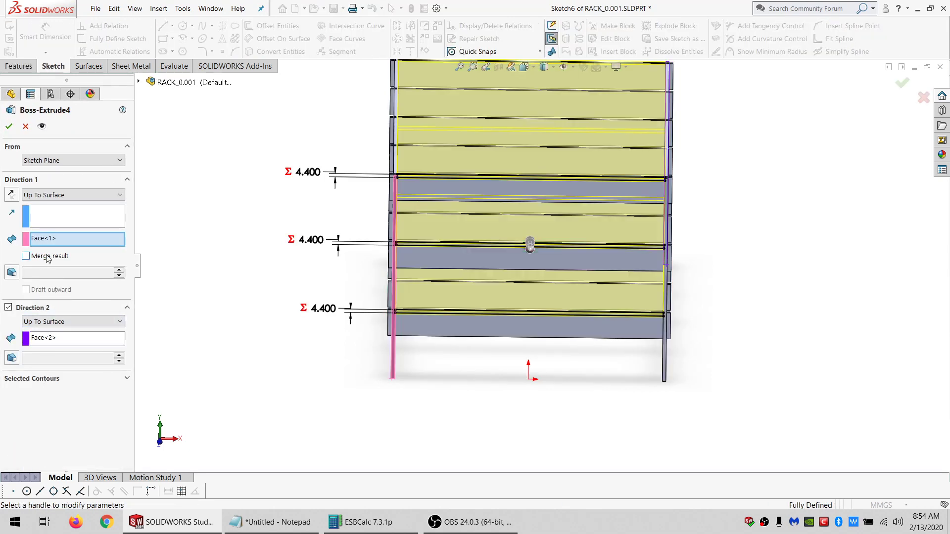
left_click(8, 127)
Rename the three new shelf bodies PART18, PART19 and PART20 in order, and save the part.
left_click(63, 289)
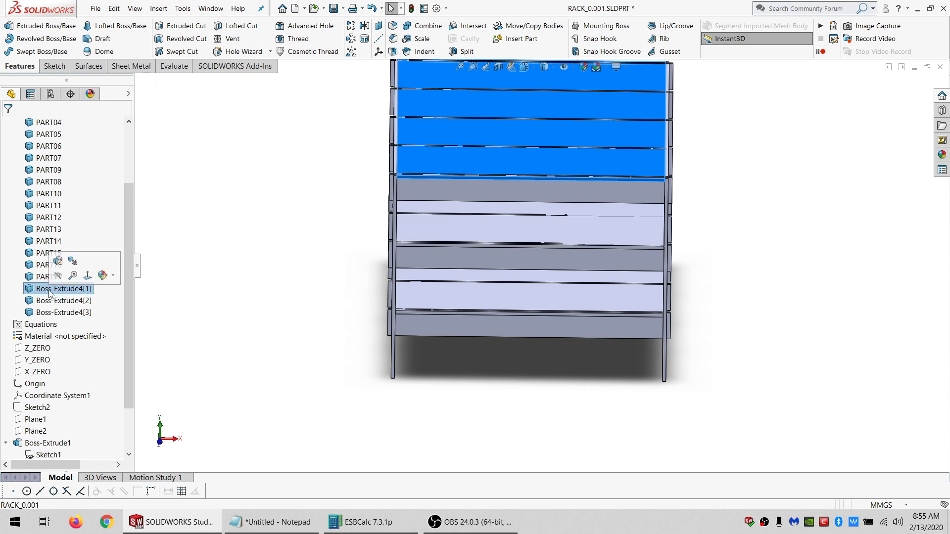
left_click(49, 290)
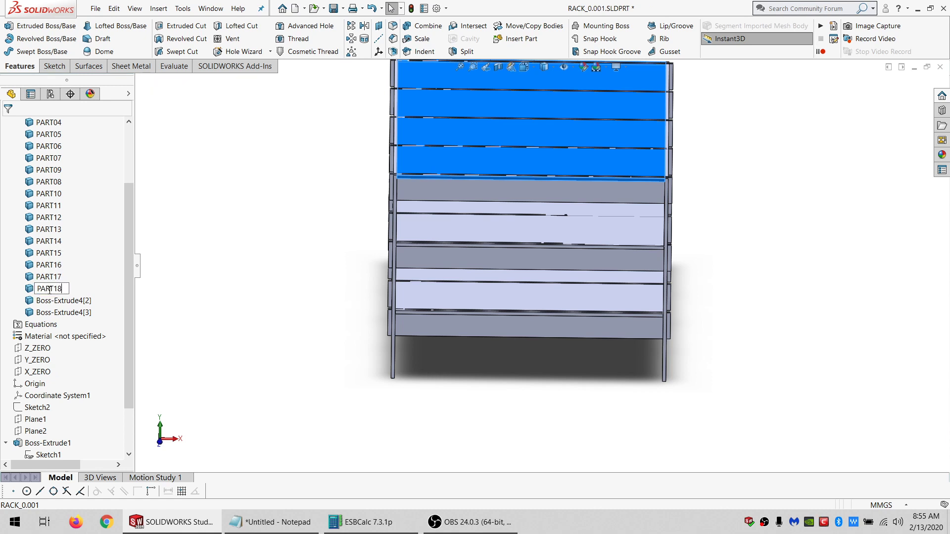
left_click(51, 301)
left_click(50, 299)
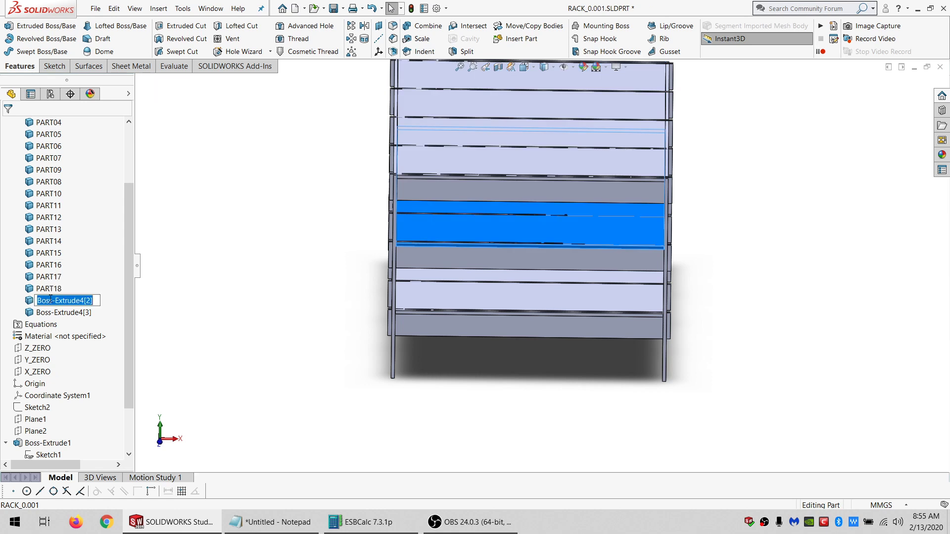
type("PART19")
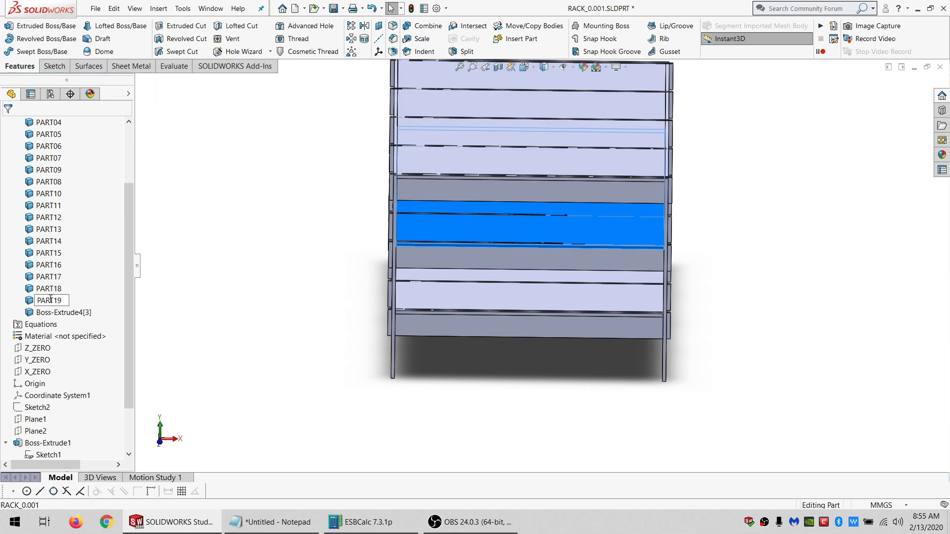
left_click(52, 312)
left_click(52, 313)
type("PART20")
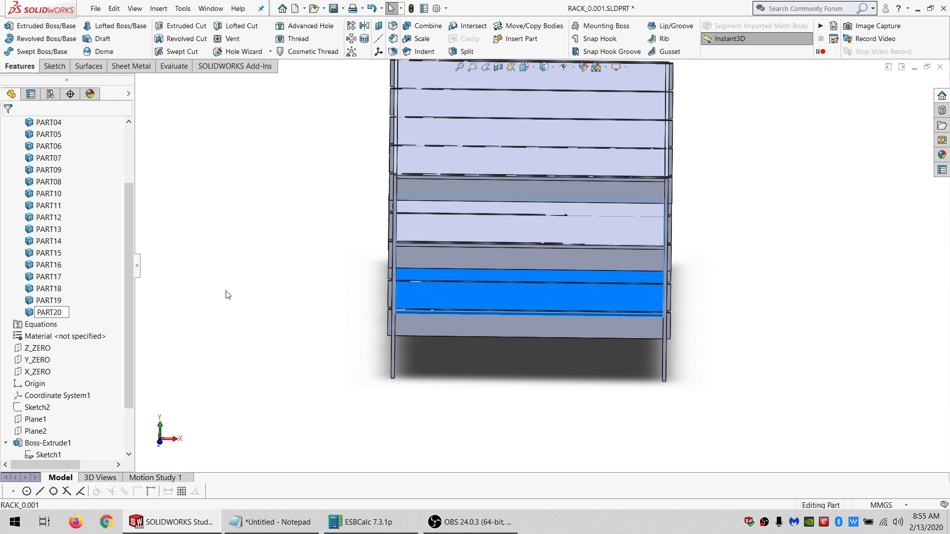
left_click(351, 144)
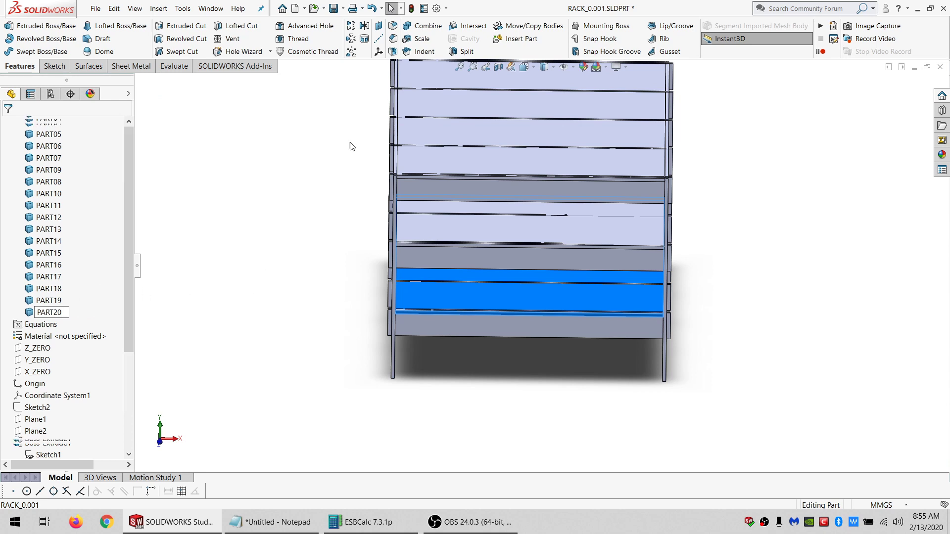
left_click(332, 8)
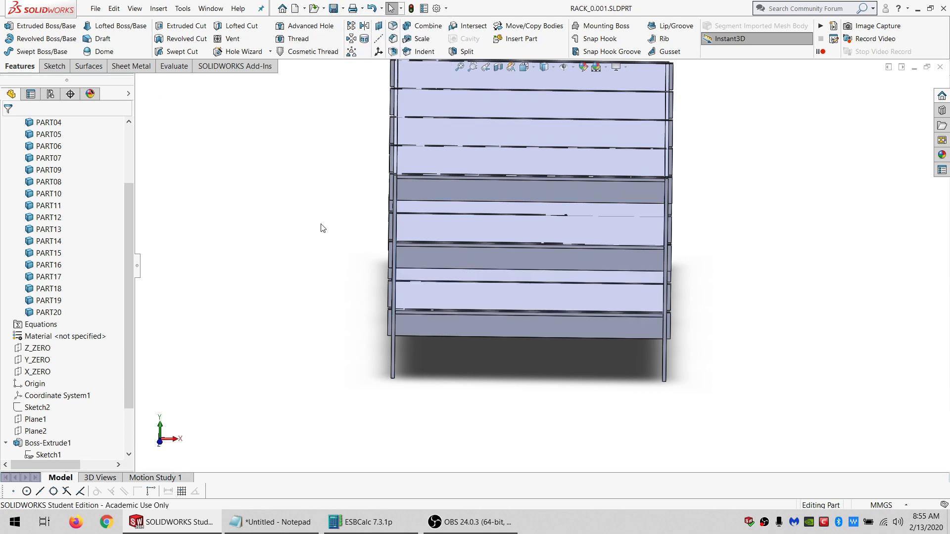
Examine how the new shelves meet the side panels and the front cross rails.
middle_click_drag(545, 244, 514, 243)
scroll(515, 229, "down", 5)
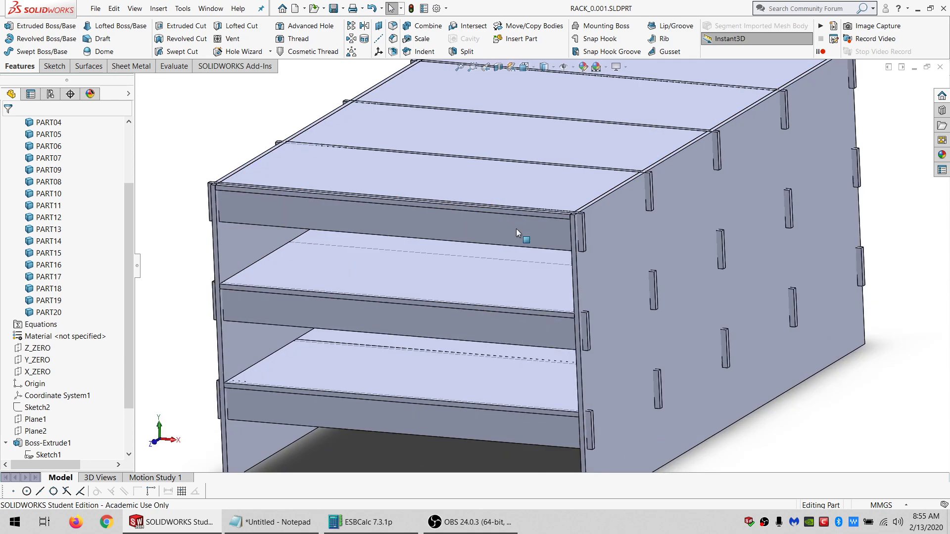
scroll(590, 215, "down", 4)
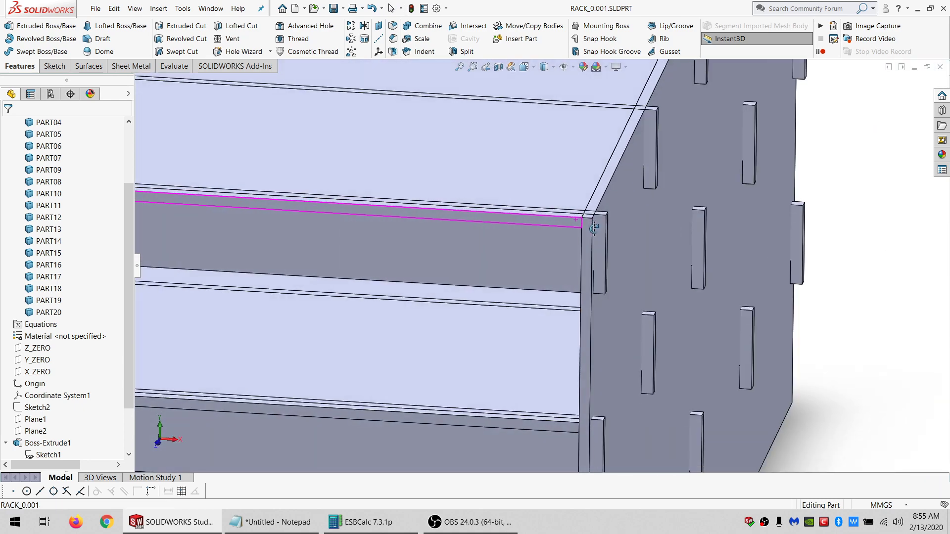
scroll(513, 226, "up", 3)
scroll(406, 223, "down", 1)
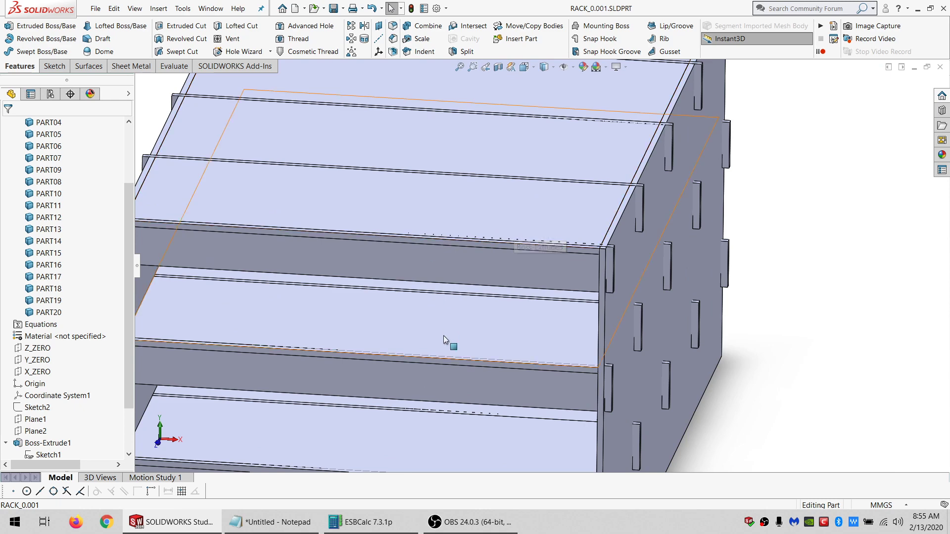
scroll(444, 336, "up", 3)
scroll(444, 337, "down", 6)
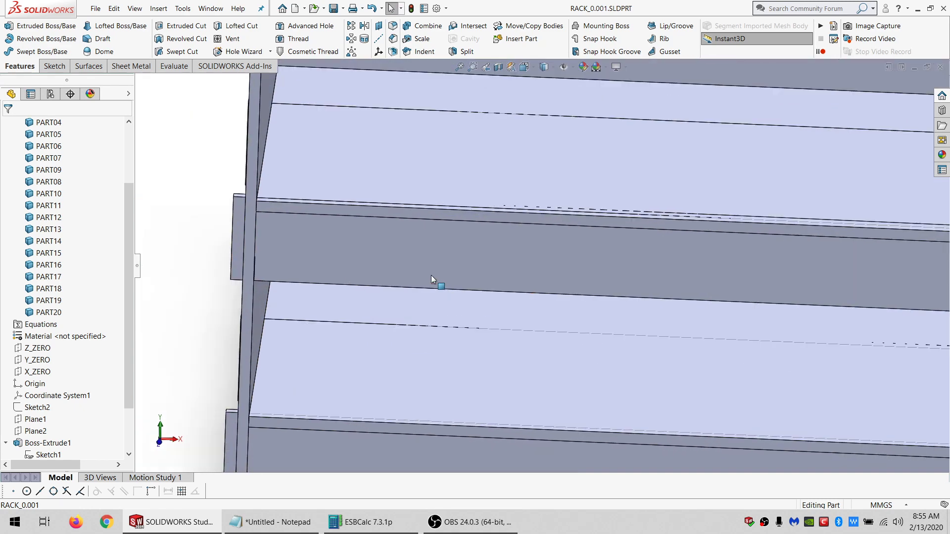
middle_click_drag(431, 276, 152, 235)
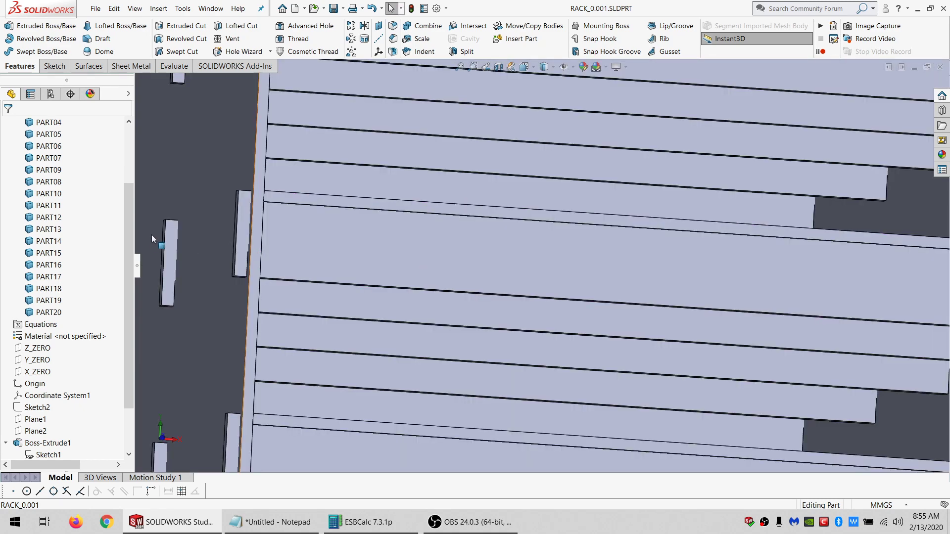
Start a sketch on the middle shelf's front face and draw a small rectangle spanning its thickness near the left side panel.
middle_click_drag(338, 227, 313, 210)
left_click(313, 209)
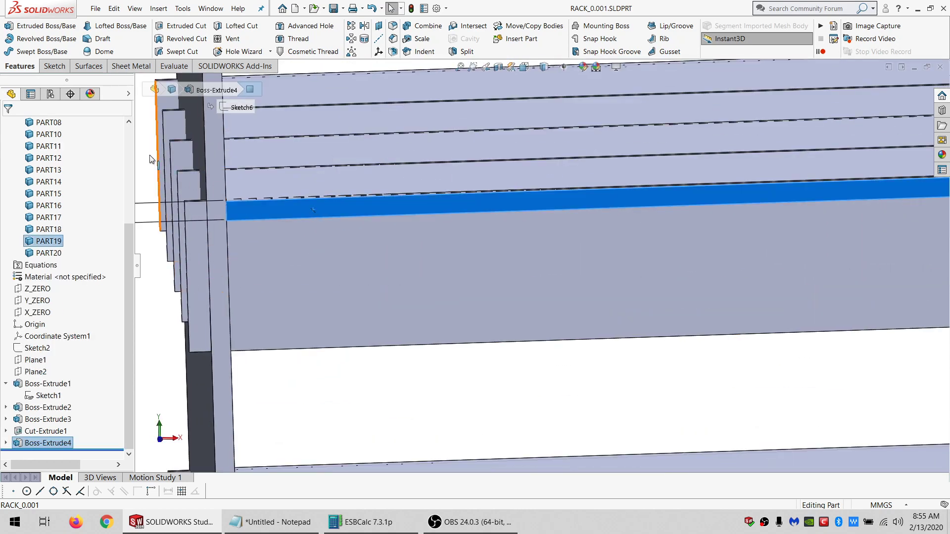
left_click(54, 66)
left_click(10, 26)
left_click(163, 39)
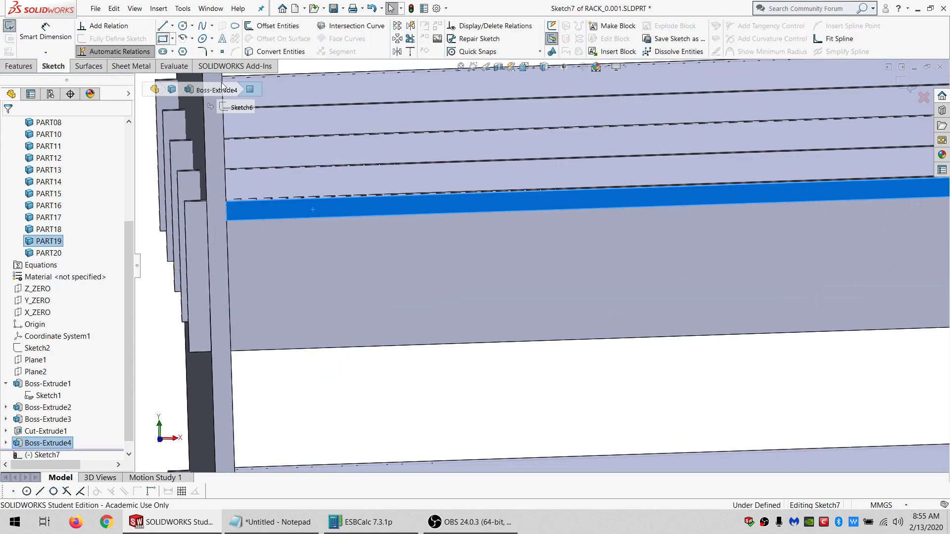
left_click(301, 200)
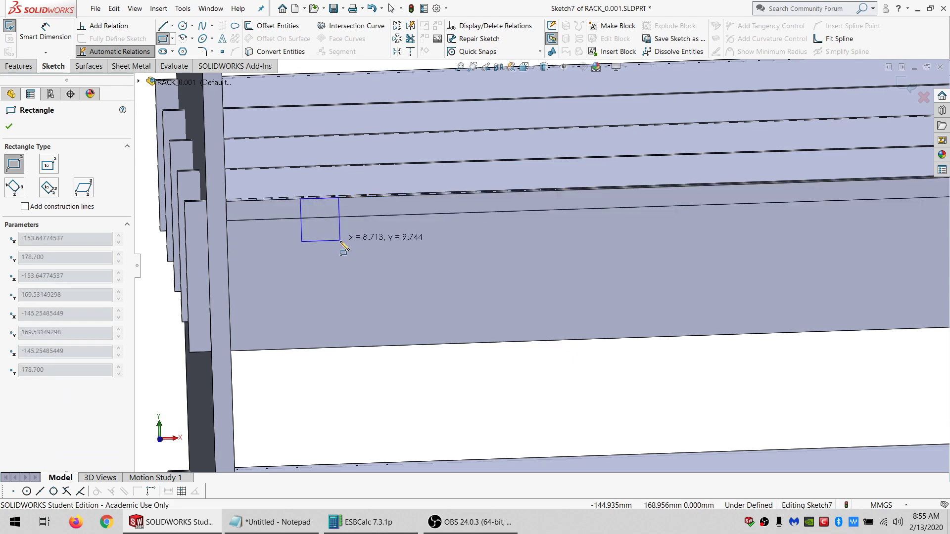
left_click(356, 216)
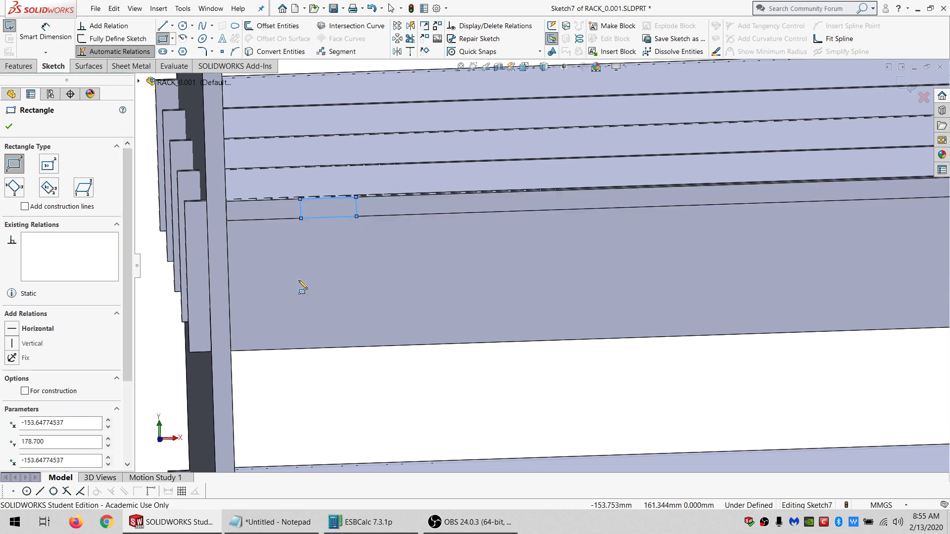
key("Escape")
middle_click_drag(303, 286, 375, 230)
left_click(373, 133)
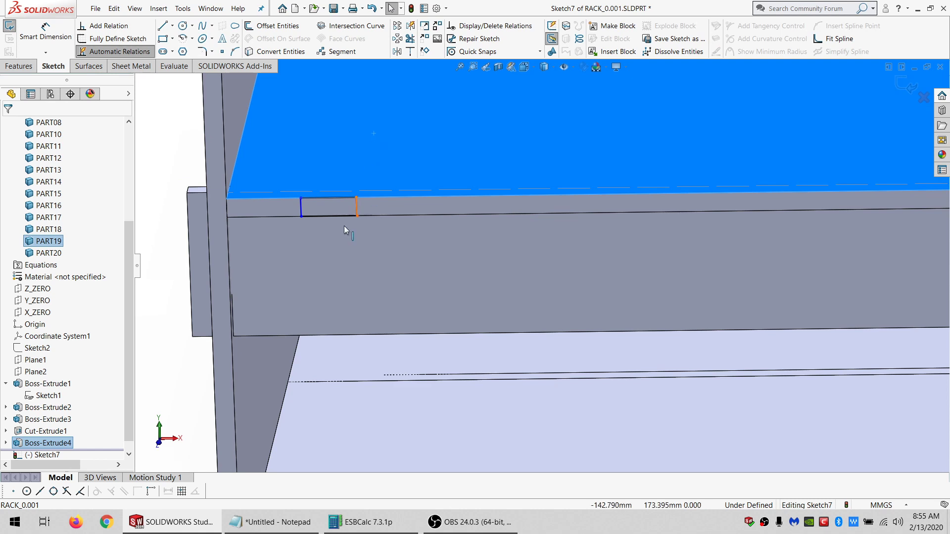
left_click(330, 248)
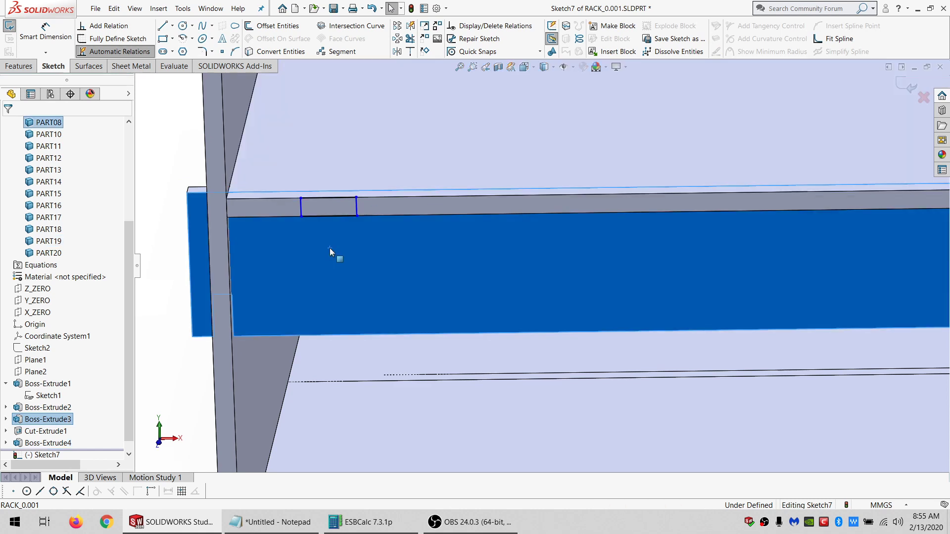
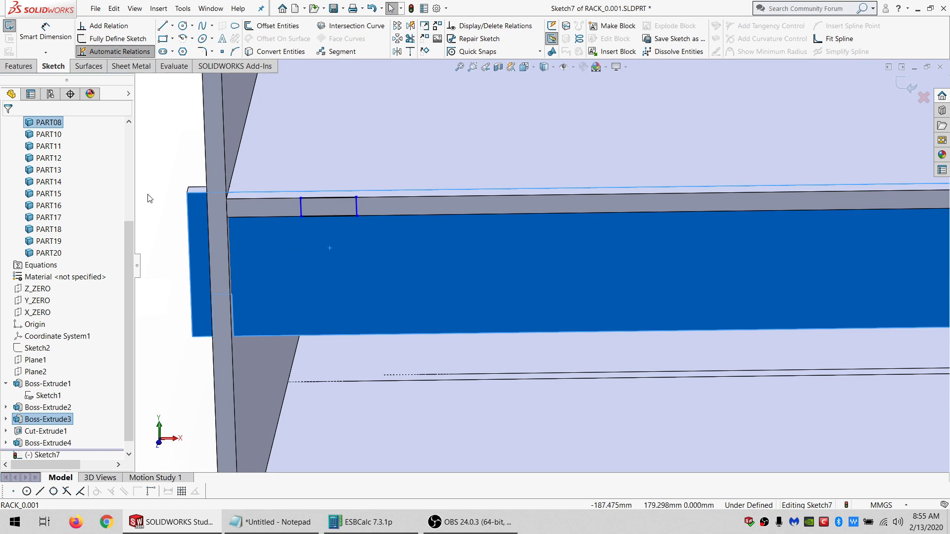
Draw small rectangles spanning the thickness of the top and bottom shelves' front edges near the left side panel, the bottom one about 23 mm wide.
middle_click_drag(376, 214, 450, 228)
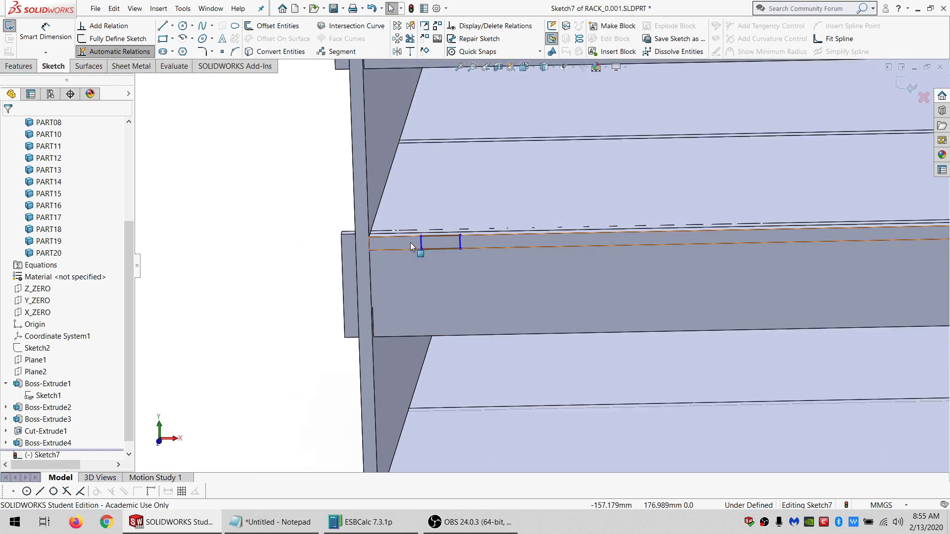
scroll(500, 251, "up", 5)
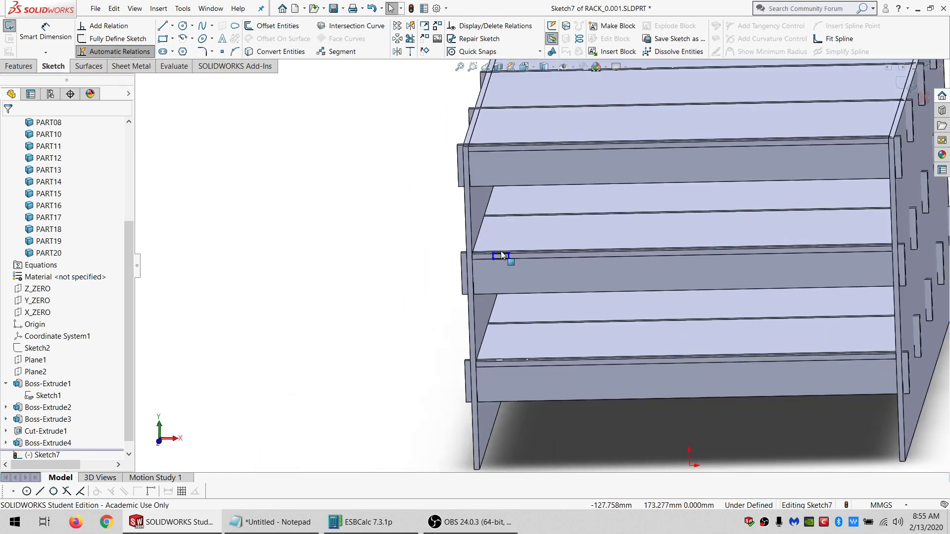
left_click(163, 39)
scroll(500, 170, "down", 3)
left_click(479, 148)
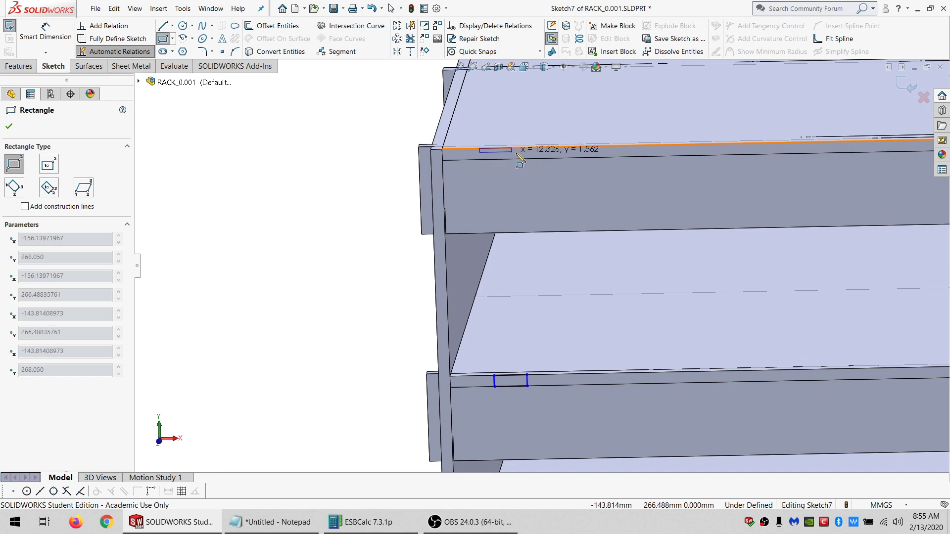
left_click(517, 154)
scroll(568, 248, "up", 4)
scroll(535, 369, "down", 2)
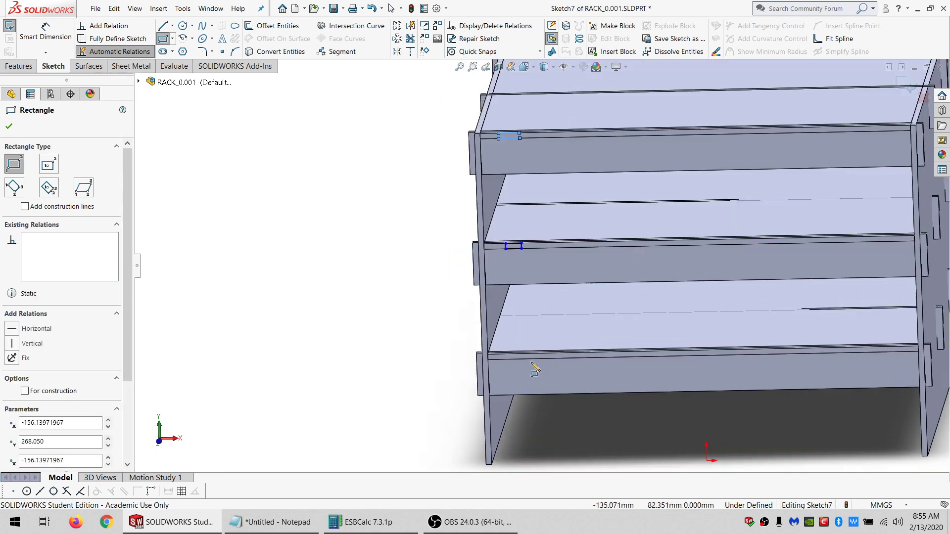
left_click(526, 357)
left_click(554, 355)
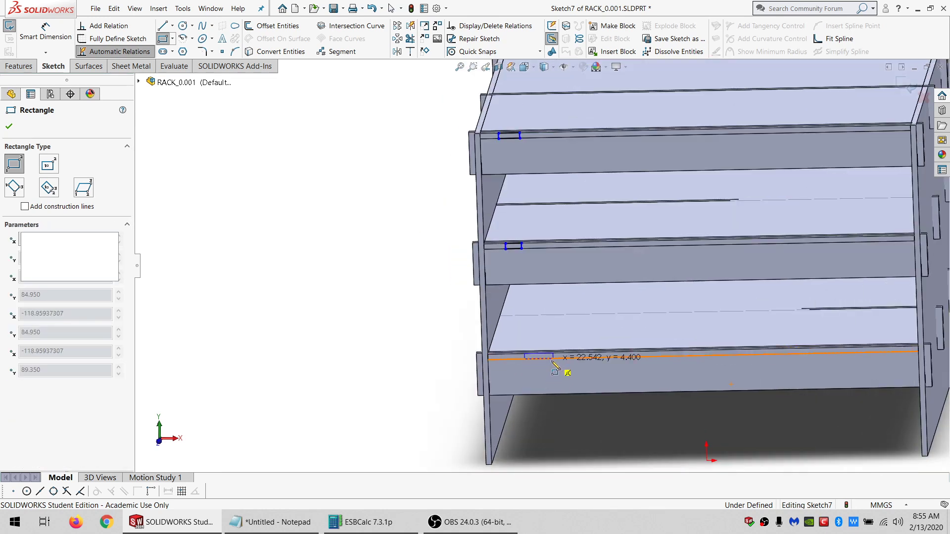
key("Escape")
Make the left corners of the top and bottom rectangles coincident with the middle rectangle's left side.
left_click(525, 361)
scroll(525, 361, "up", 3)
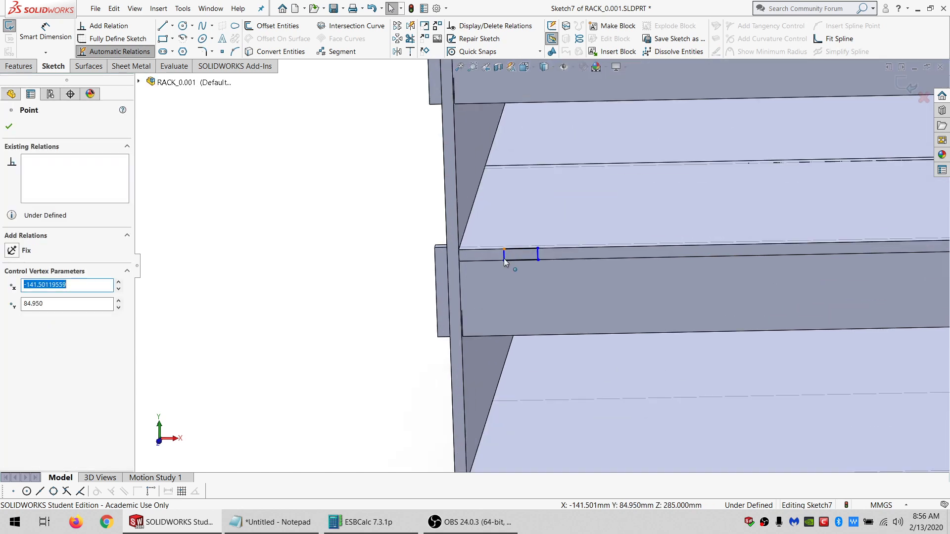
left_click(504, 256)
left_click(504, 251, "ctrl")
key("Escape")
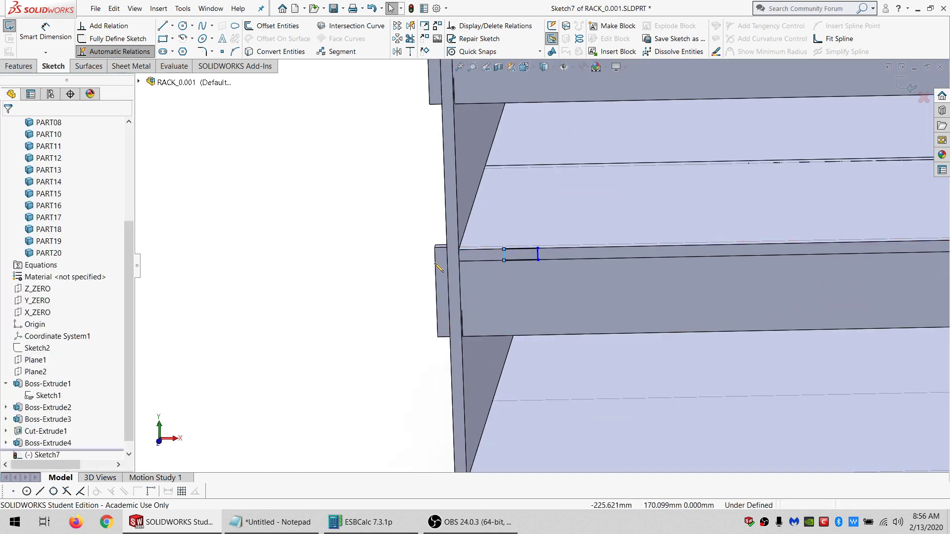
left_click(505, 255)
scroll(498, 198, "up", 4)
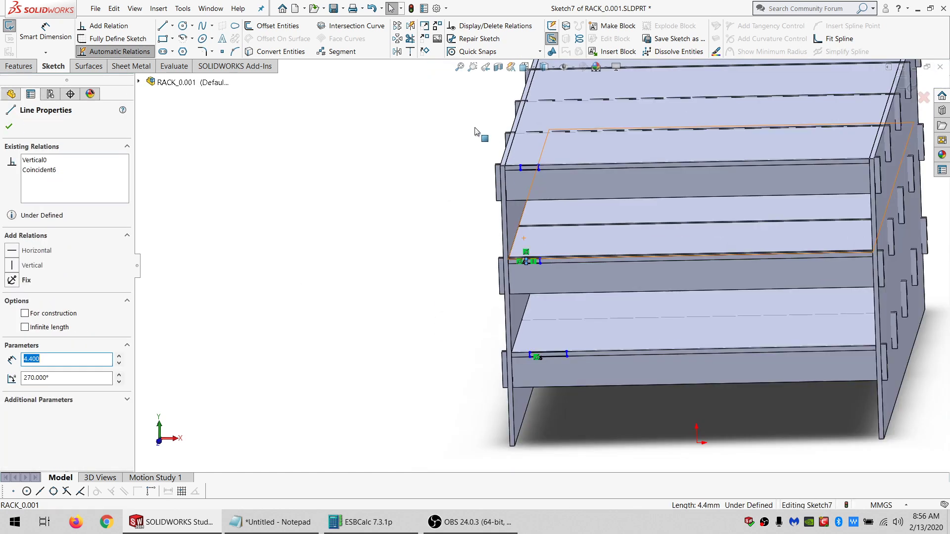
left_click(520, 169)
left_click(50, 324)
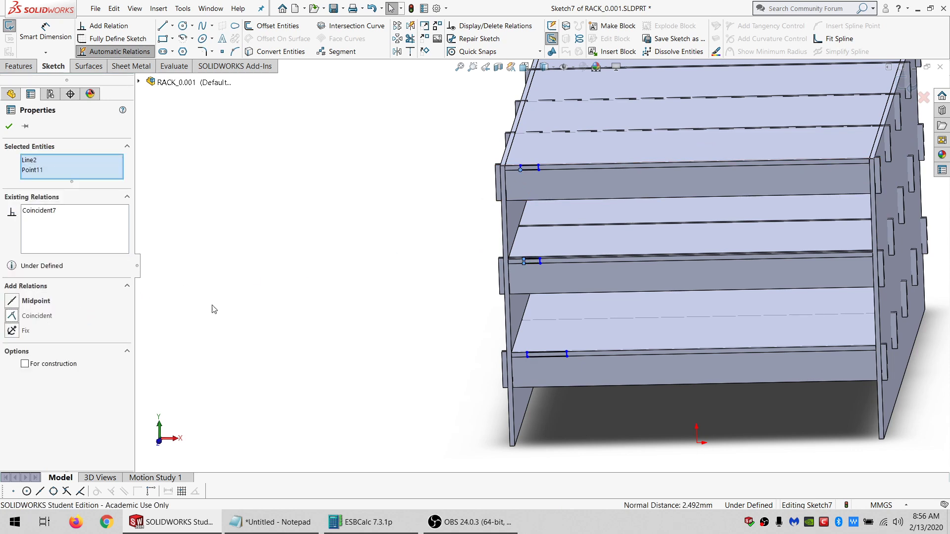
key("Escape")
Apply an Equal relation to the long sides of the three rectangles so they share the same width.
left_click(552, 354)
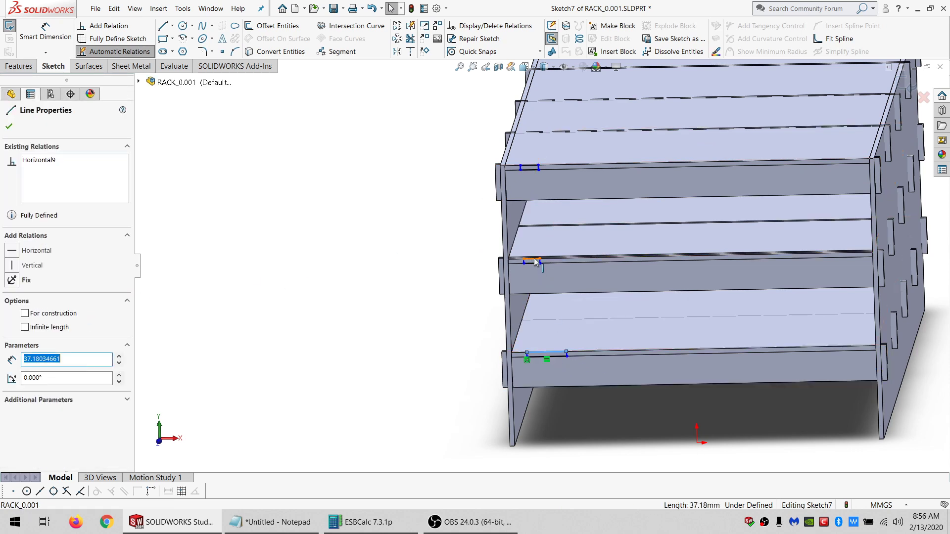
left_click(536, 167, "ctrl")
left_click(534, 166, "ctrl")
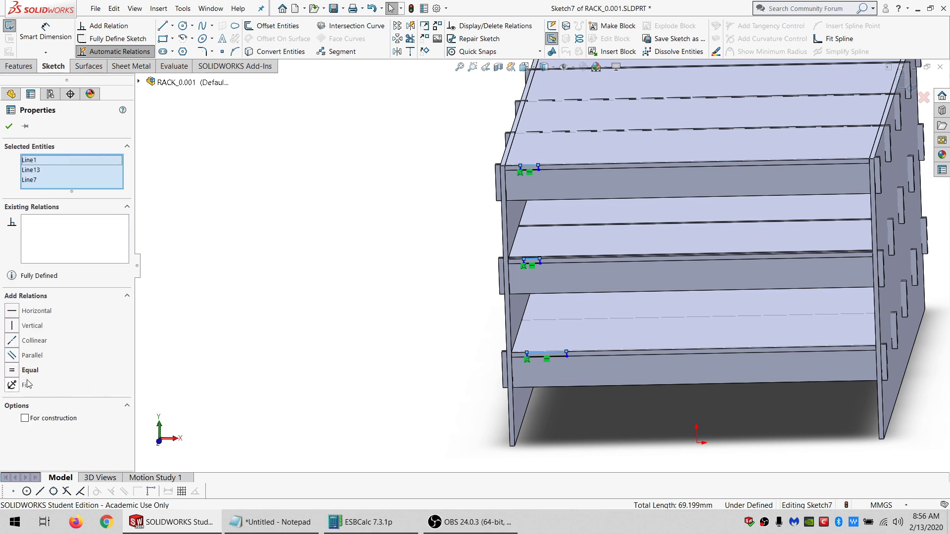
left_click(23, 371)
key("Escape")
Draw a construction line from the bottom shelf's left corner to its rectangle and make it equal to the rectangle's long side.
scroll(521, 362, "down", 6)
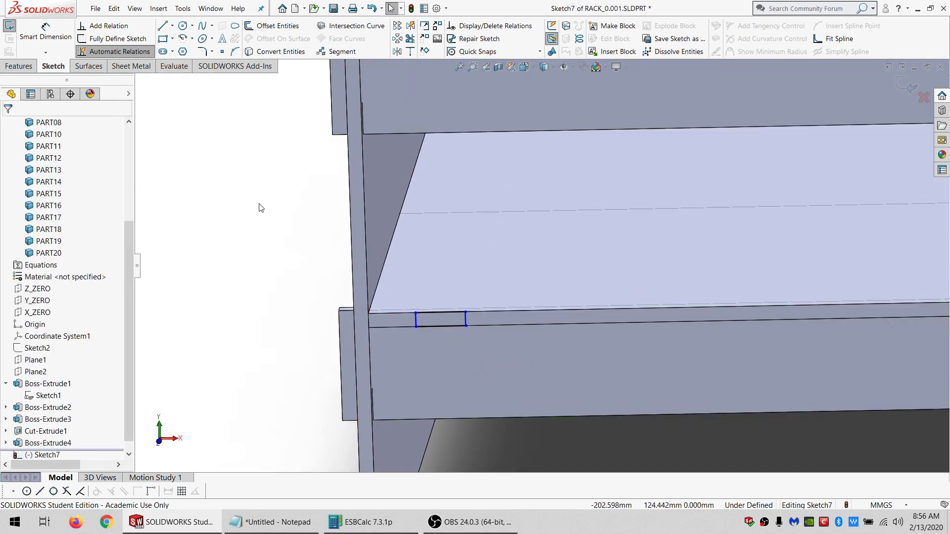
left_click(171, 26)
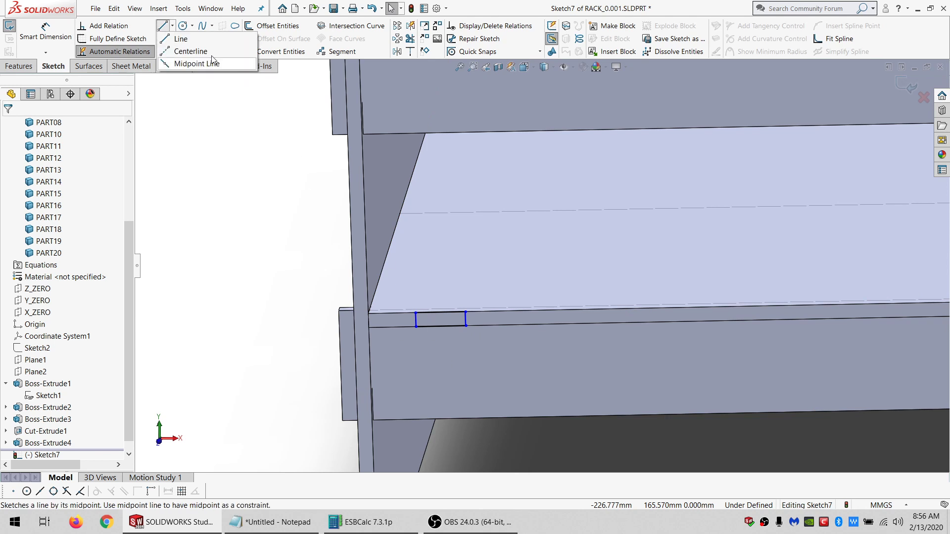
left_click(178, 40)
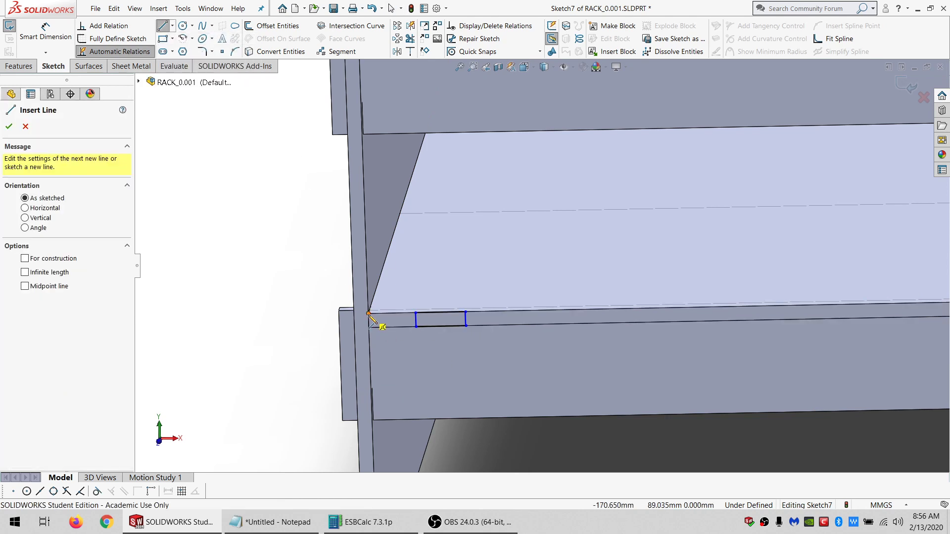
mouse_move(369, 314)
left_mouse_down()
mouse_move(429, 318)
mouse_move(422, 326)
mouse_move(415, 313)
left_mouse_up()
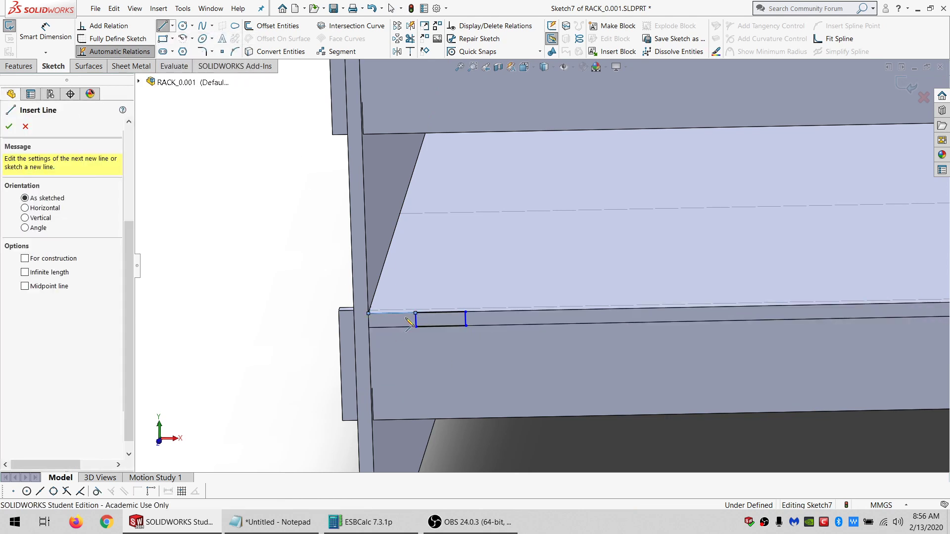
key("Escape")
left_click(409, 314)
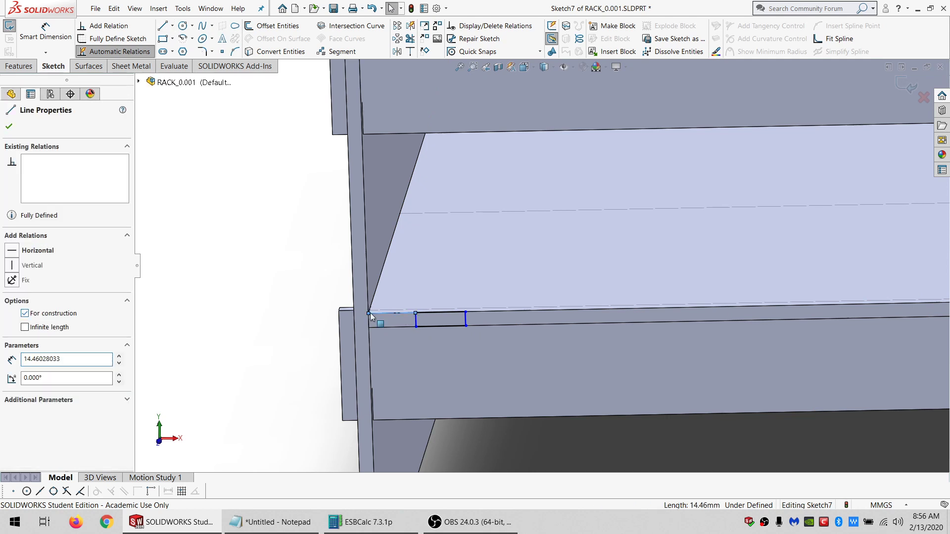
left_click(376, 314, "ctrl")
left_click(11, 378)
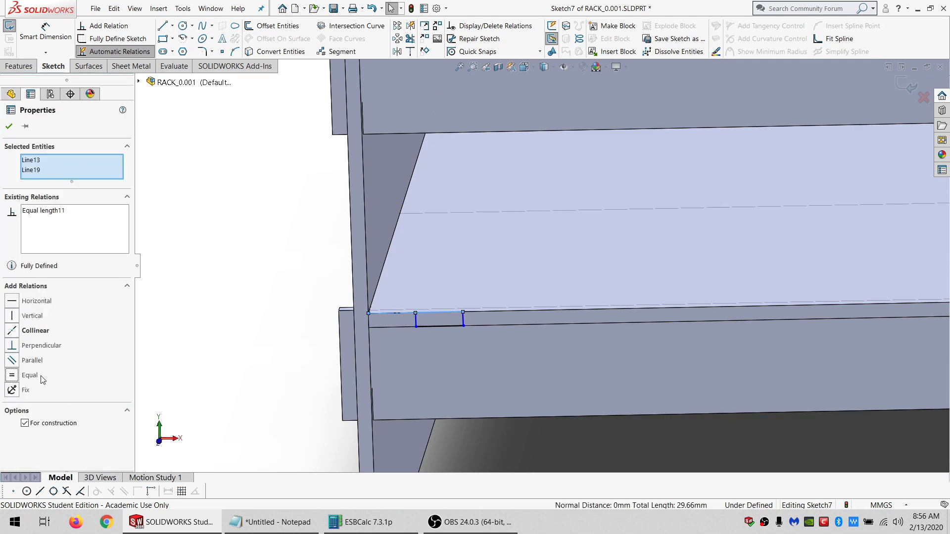
left_click(283, 303)
Dimension the gap between the bottom shelf's left corner and its rectangle, and set it to 20 mm.
scroll(828, 242, "up", 5)
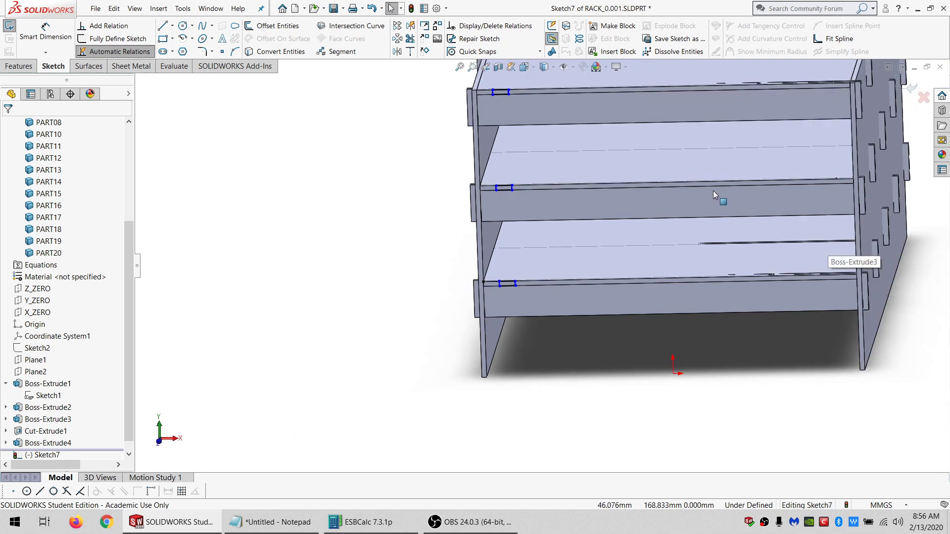
scroll(713, 191, "up", 1)
scroll(678, 206, "down", 2)
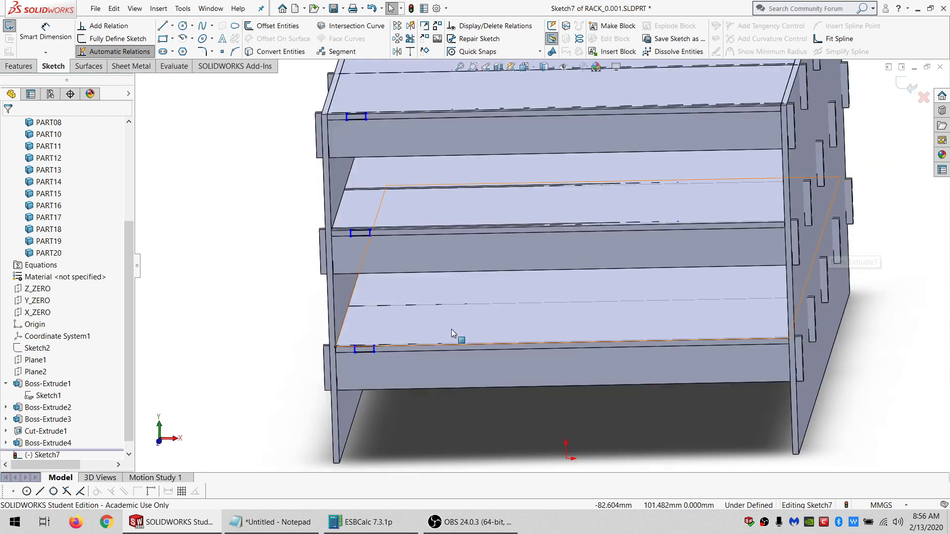
scroll(398, 362, "down", 3)
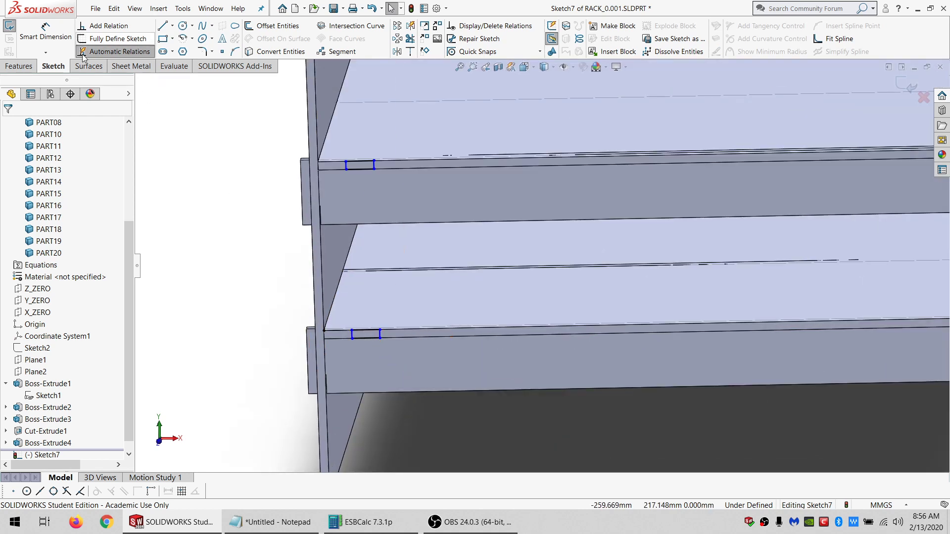
left_click(44, 32)
left_click(325, 331)
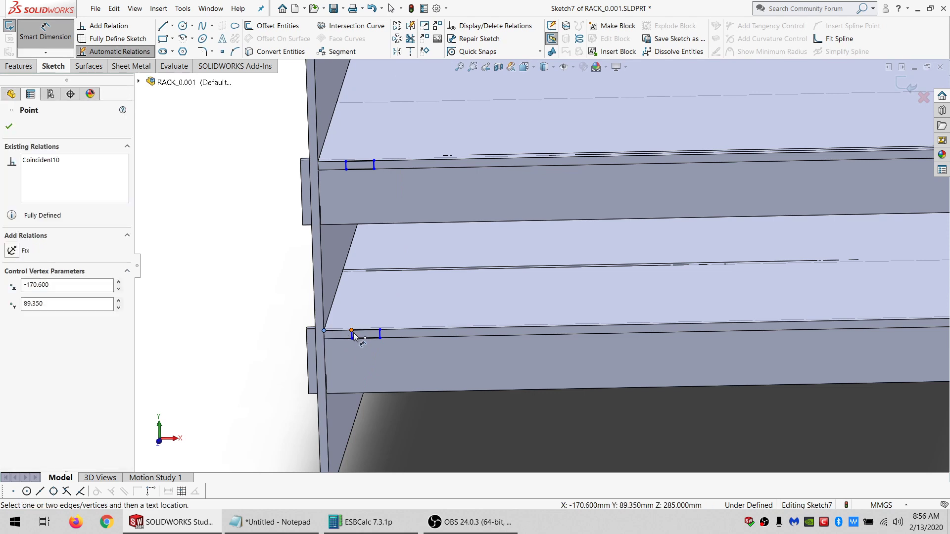
left_click(355, 336)
scroll(381, 386, "up", 3)
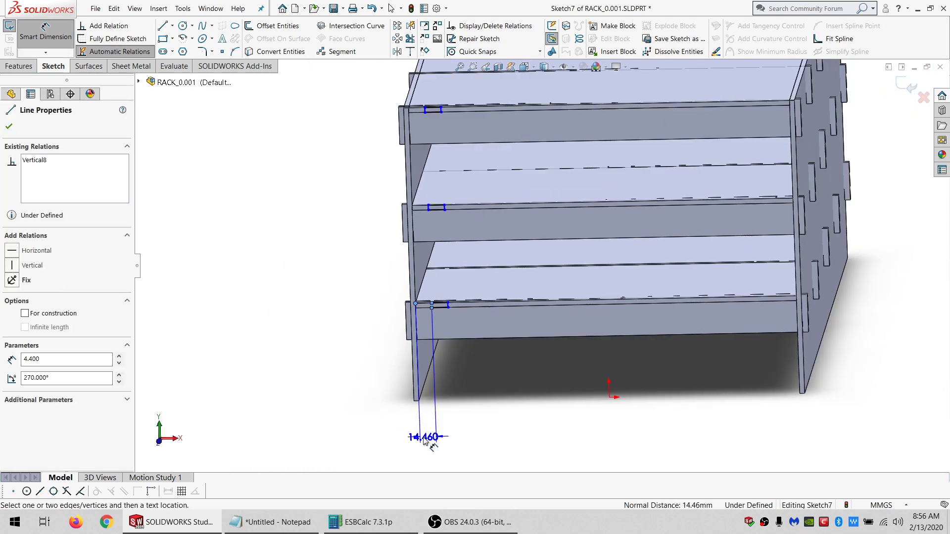
left_click(424, 440)
key("Return")
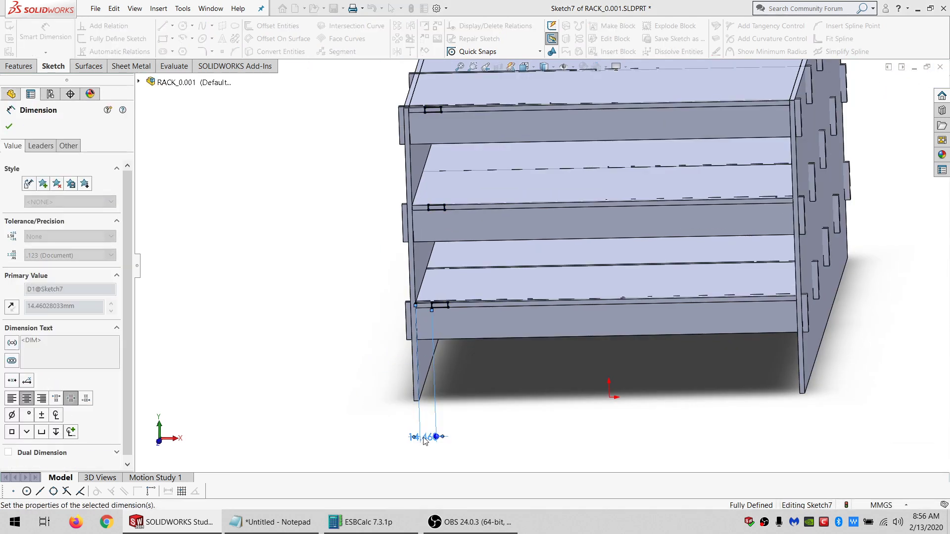
key("Escape")
Pattern all three rectangles linearly along the X-axis with 40 mm spacing and 8 instances.
left_click(451, 308)
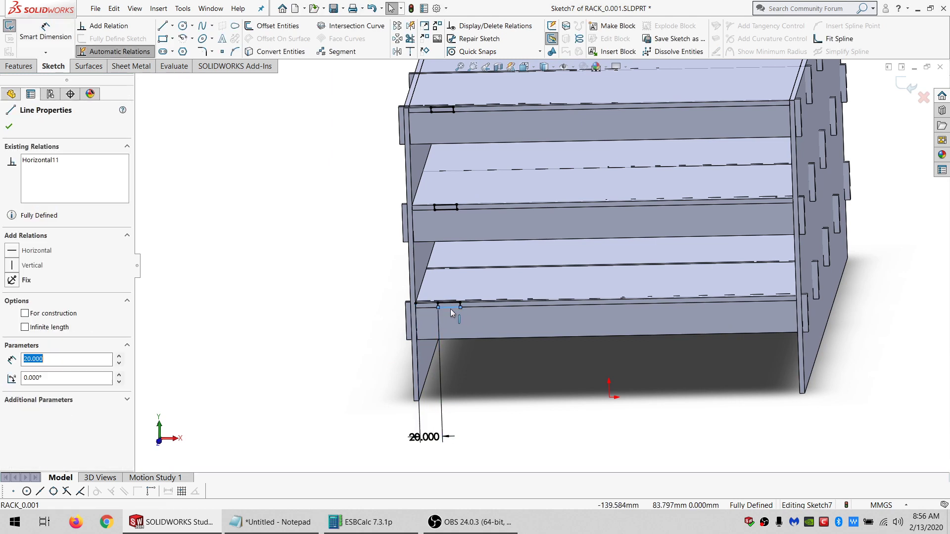
right_click(450, 308)
left_click(471, 318)
left_click(451, 209)
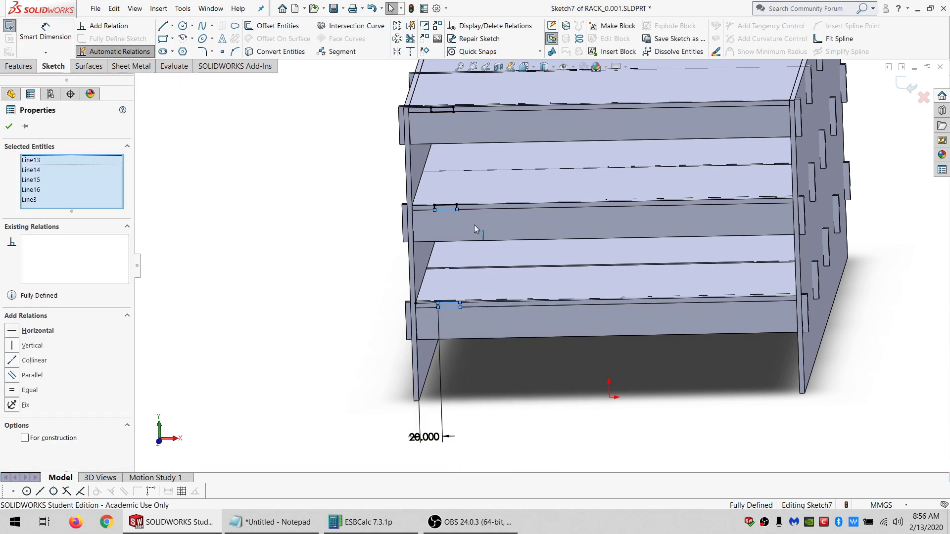
right_click(451, 209)
left_click(472, 216)
left_click(442, 112)
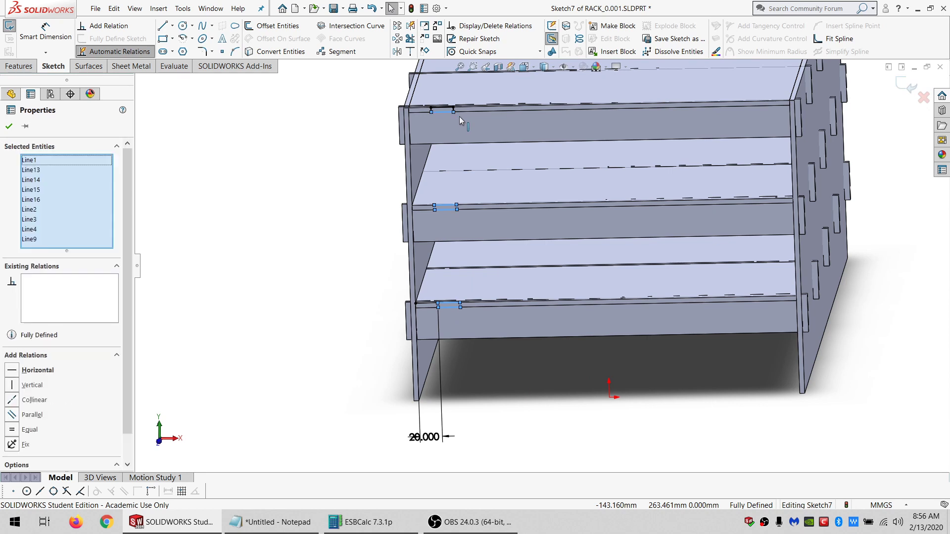
right_click(442, 112)
left_click(463, 119)
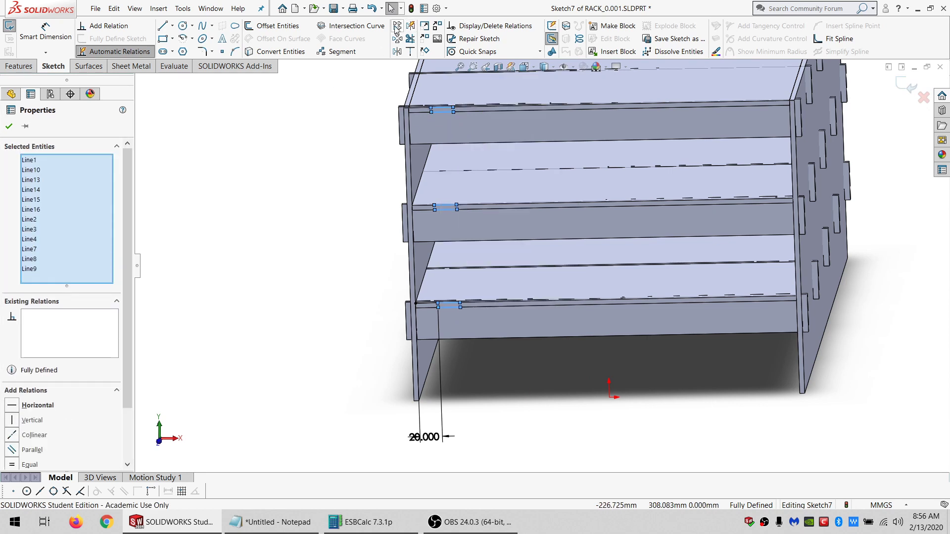
left_click(397, 26)
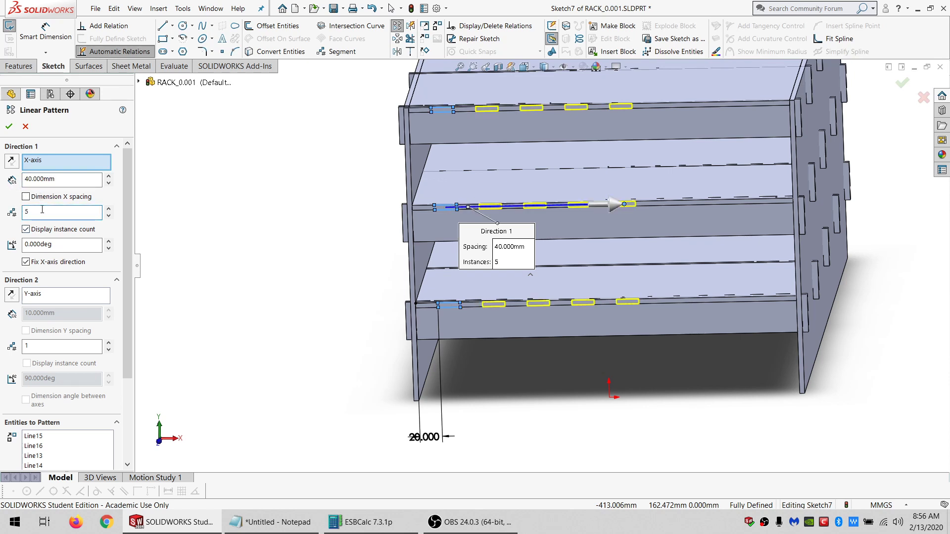
type("7")
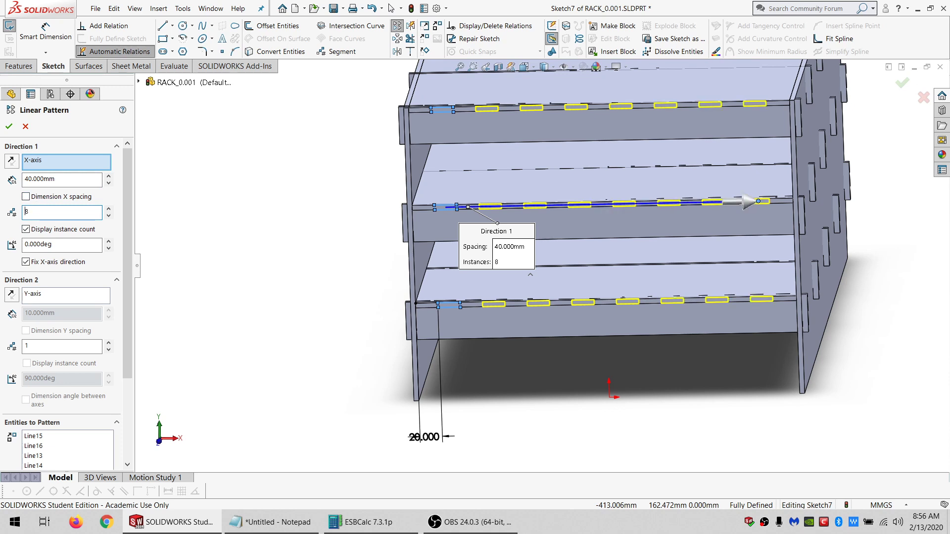
left_click(9, 126)
Delete the 20 mm dimension and draw lines across two bottom-shelf gaps: last rectangle to right end, and between the first two rectangles.
left_click(440, 439)
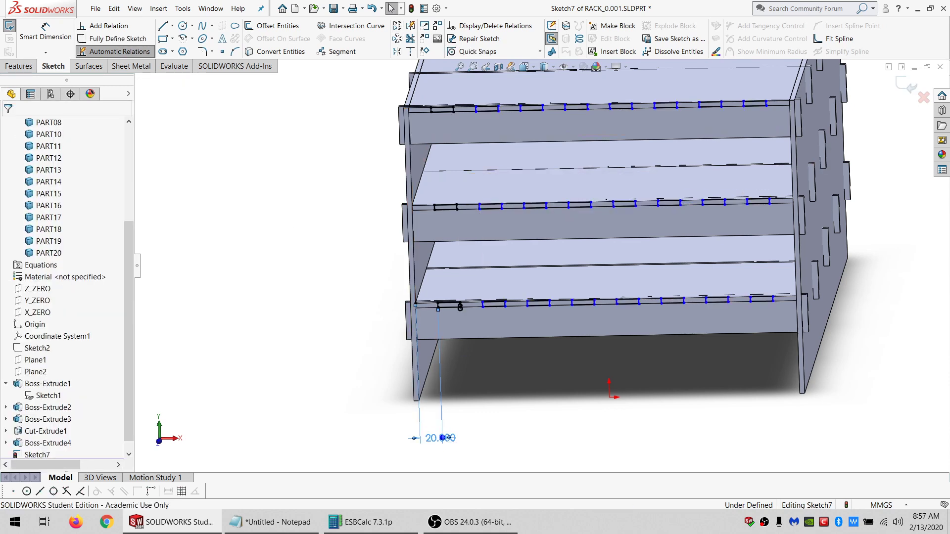
key("Delete")
left_click(163, 26)
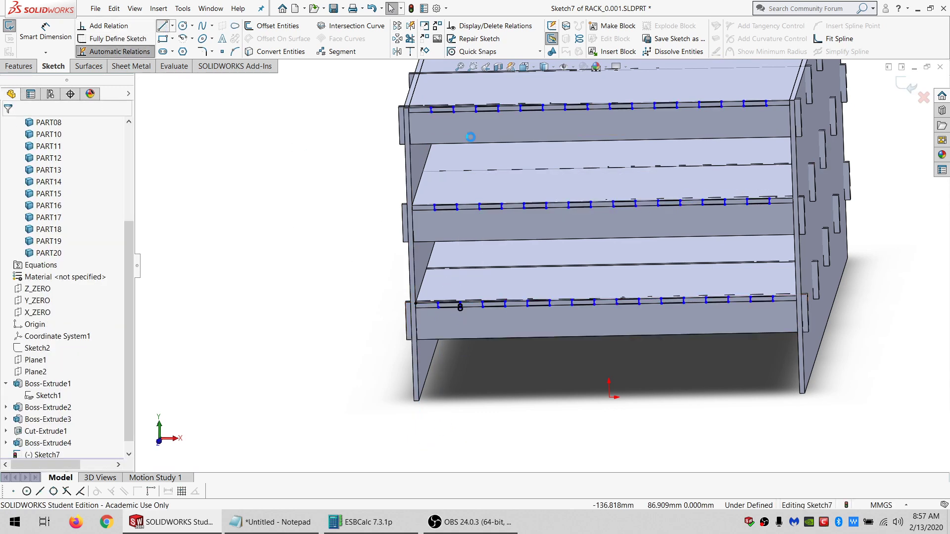
scroll(416, 159, "down", 1)
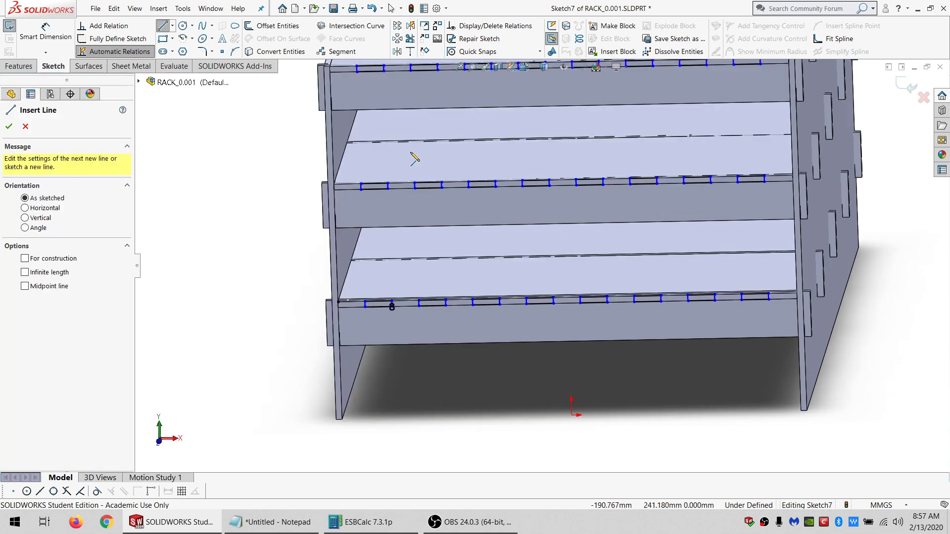
middle_click_drag(749, 299, 782, 300)
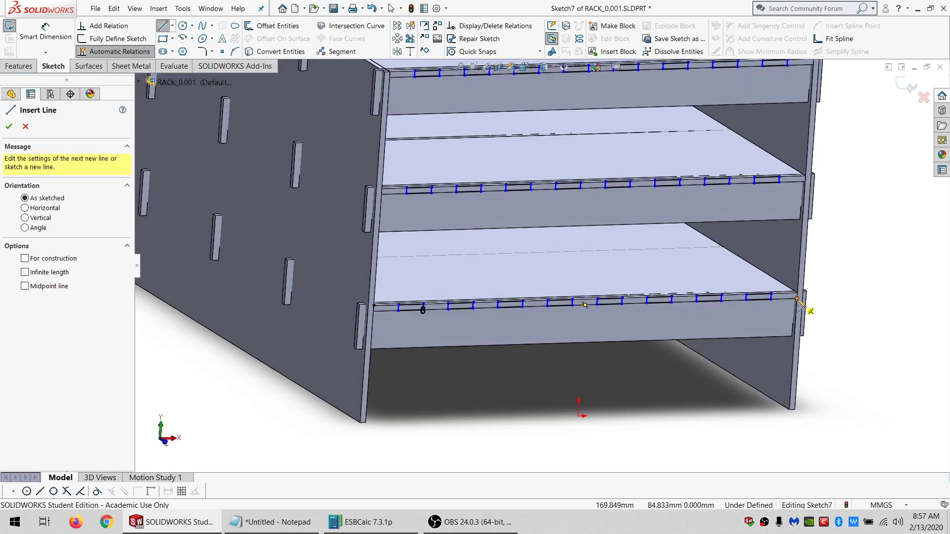
left_click_drag(798, 299, 771, 299)
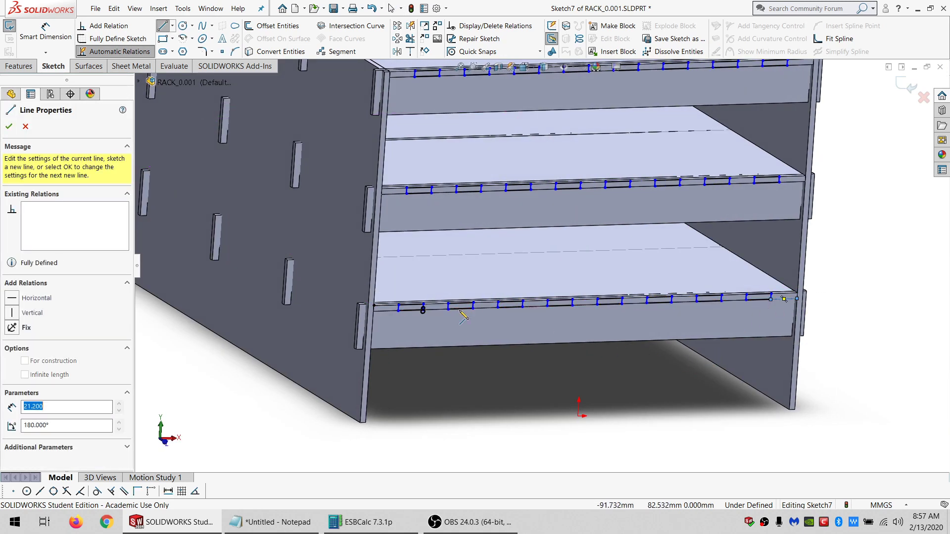
left_click_drag(423, 310, 448, 310)
key("Escape")
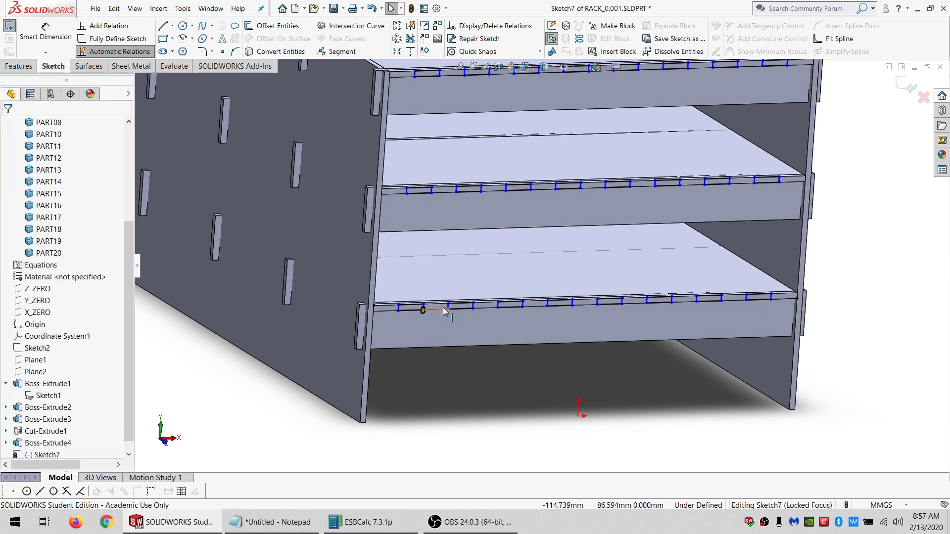
Convert the two new gap lines to construction geometry and make them equal to the construction line at the bottom shelf's left end.
left_click(436, 309)
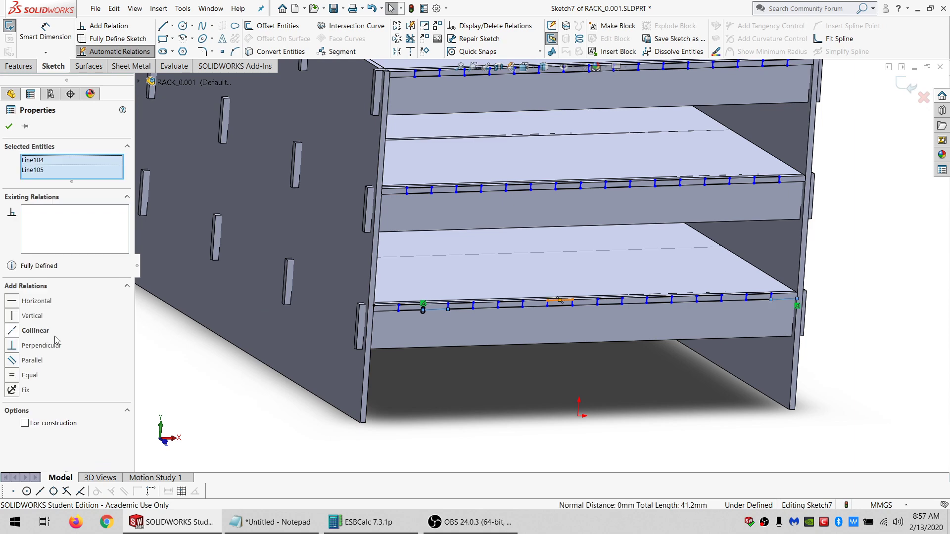
left_click(31, 424)
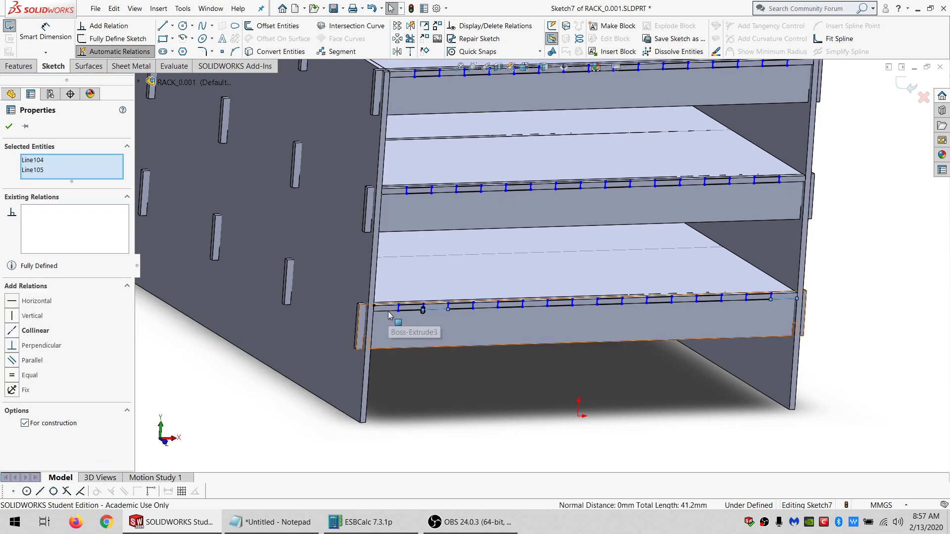
left_click(390, 316)
left_click(390, 323)
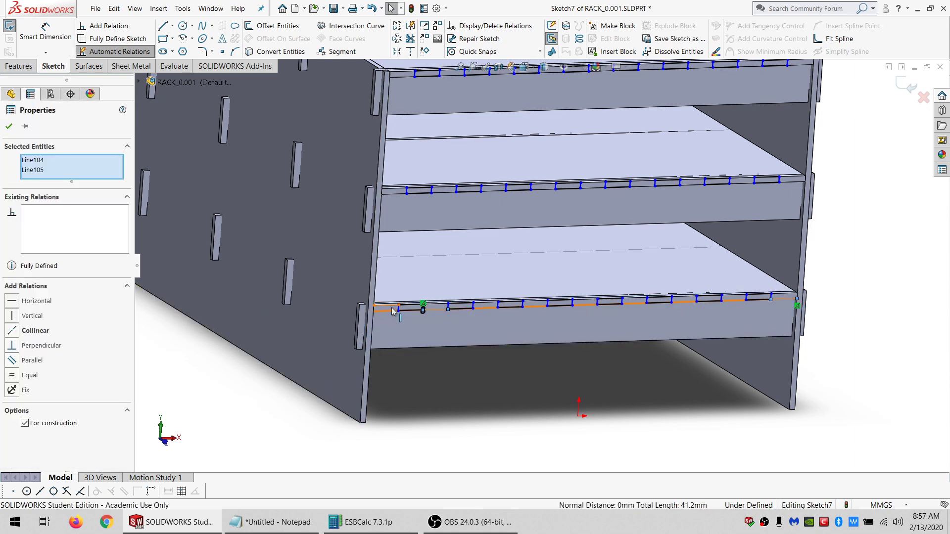
left_click(372, 313)
left_click(26, 374)
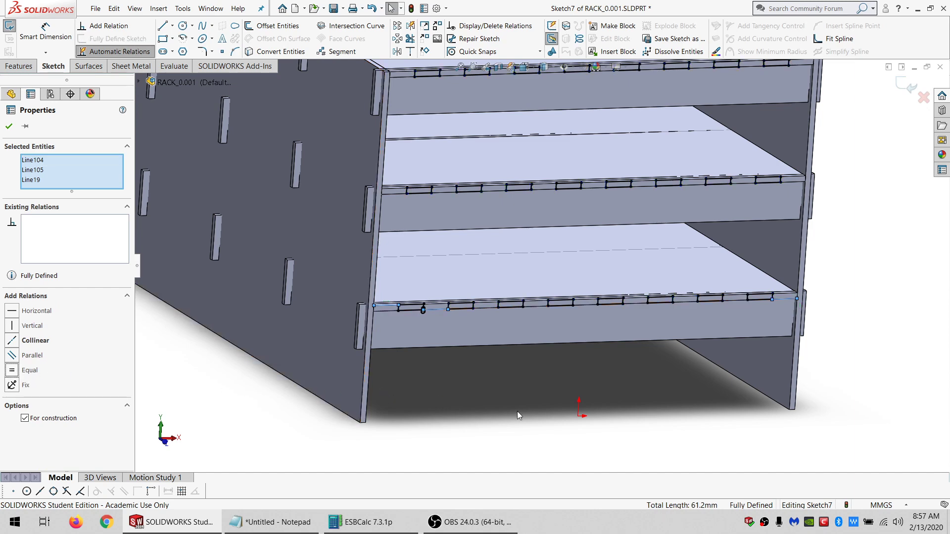
left_click(518, 411)
Exit the sketch containing the three rows of shelf-edge rectangles.
key("f")
middle_click_drag(546, 231, 420, 236)
scroll(441, 259, "up", 6)
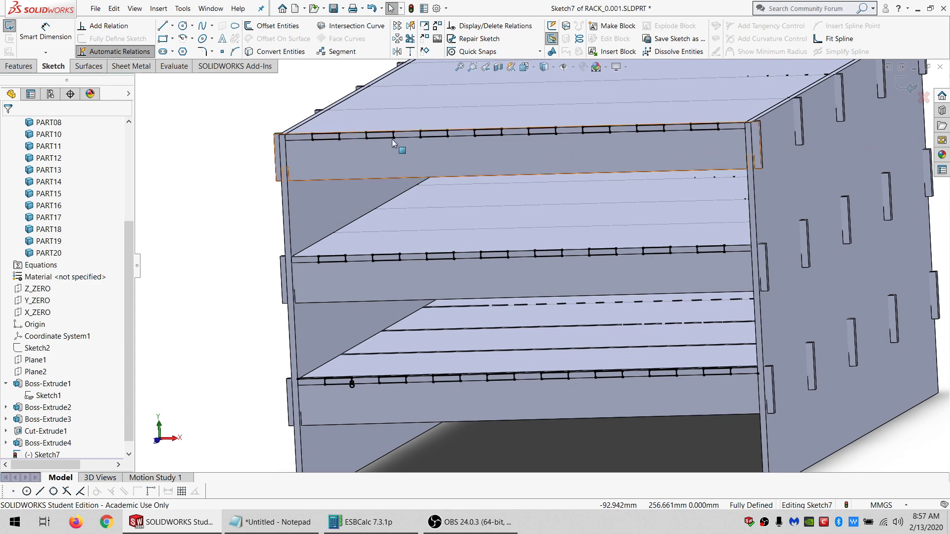
left_click(413, 113)
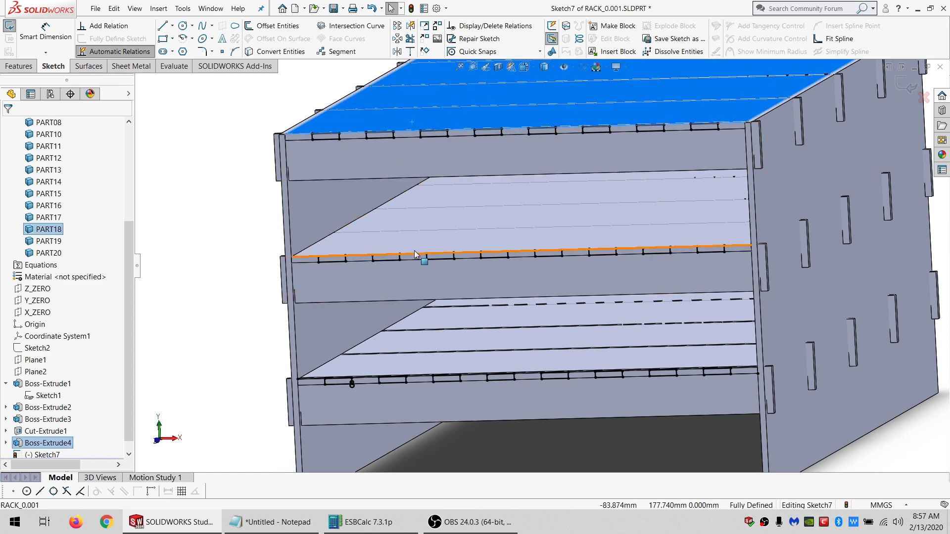
middle_click_drag(422, 257, 355, 285)
scroll(279, 246, "down", 2)
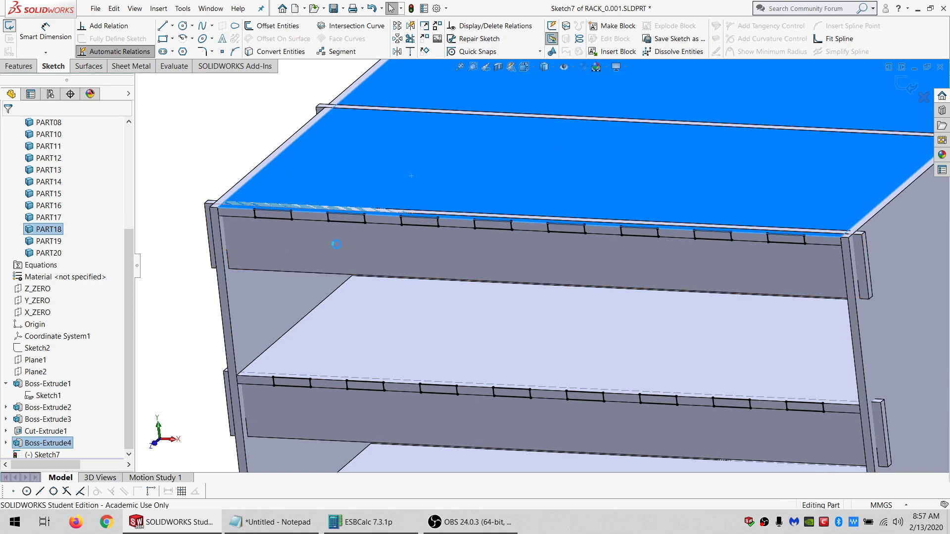
left_click(9, 25)
left_click(326, 240)
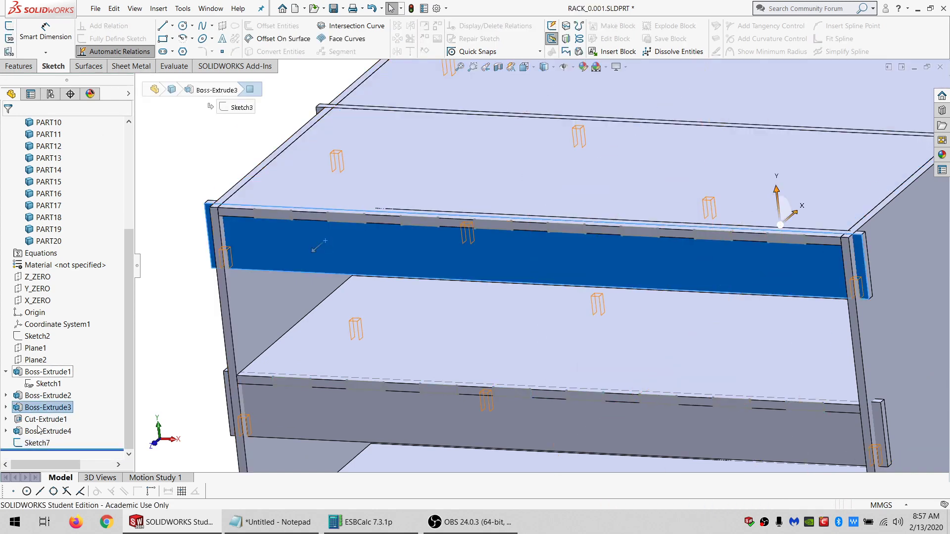
left_click(18, 66)
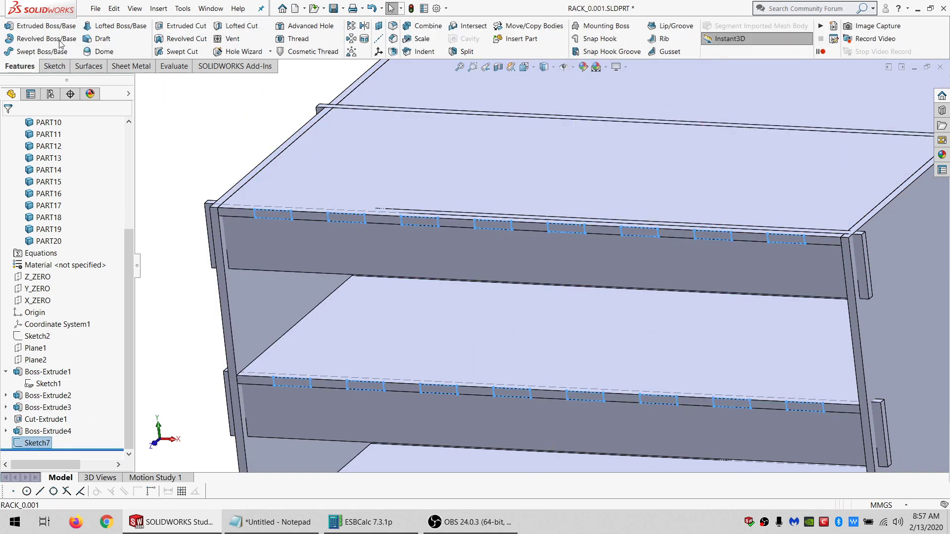
left_click(165, 29)
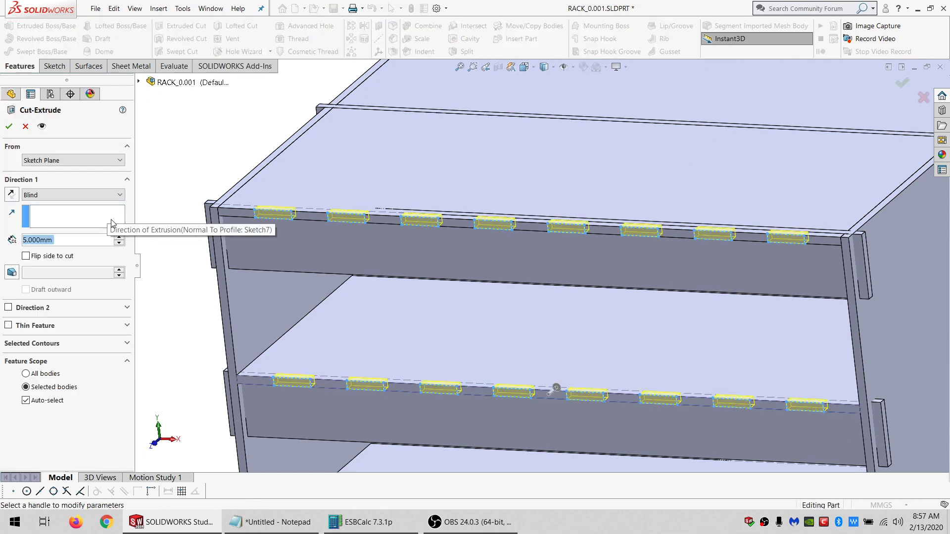
left_click(72, 160)
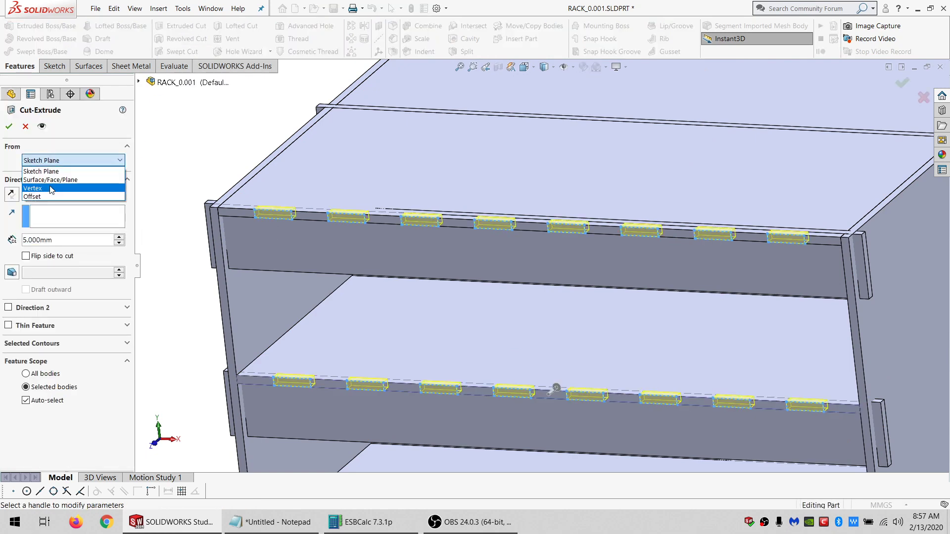
left_click(49, 178)
left_click(373, 248)
middle_click_drag(373, 248, 282, 115)
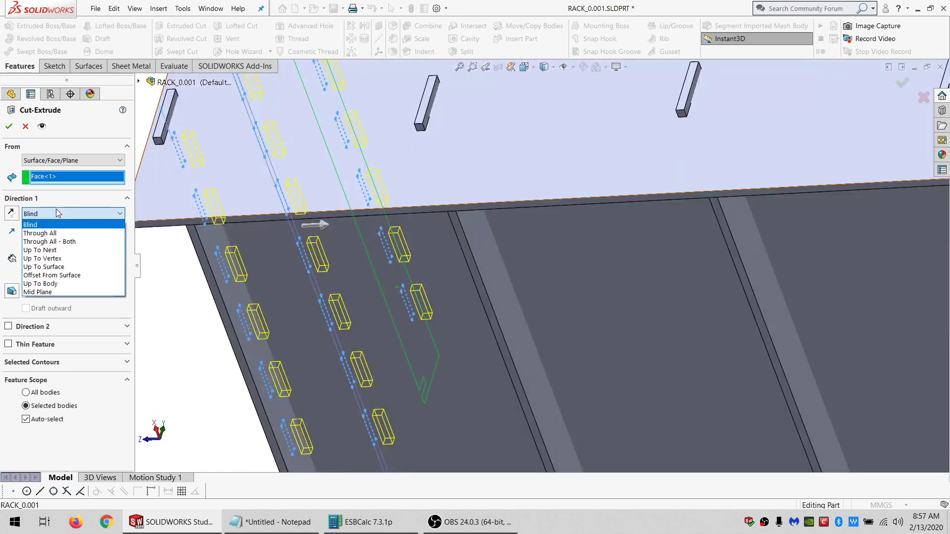
left_click(194, 334)
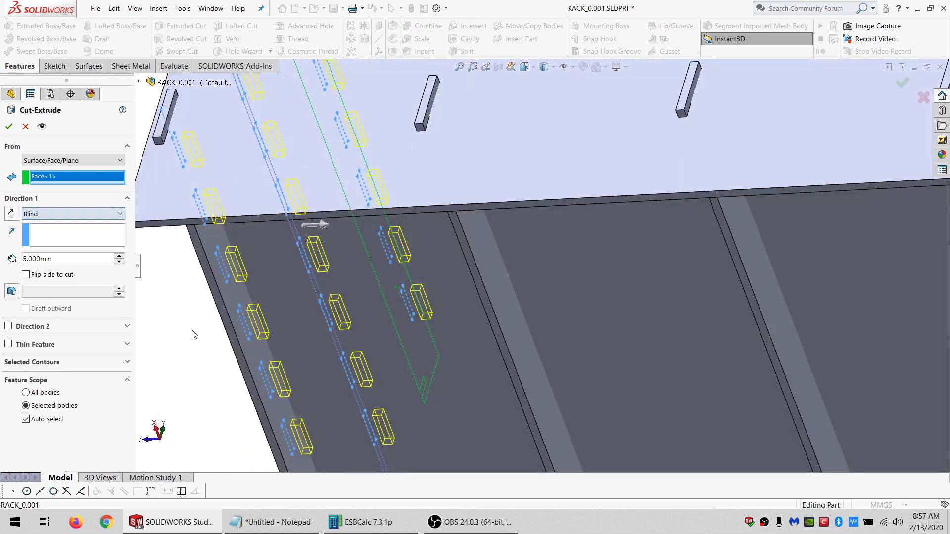
left_click(26, 127)
Start a new sketch on the front face of the topmost front crossbar and convert all of Sketch7's rectangles into it.
middle_click_drag(243, 327, 312, 187)
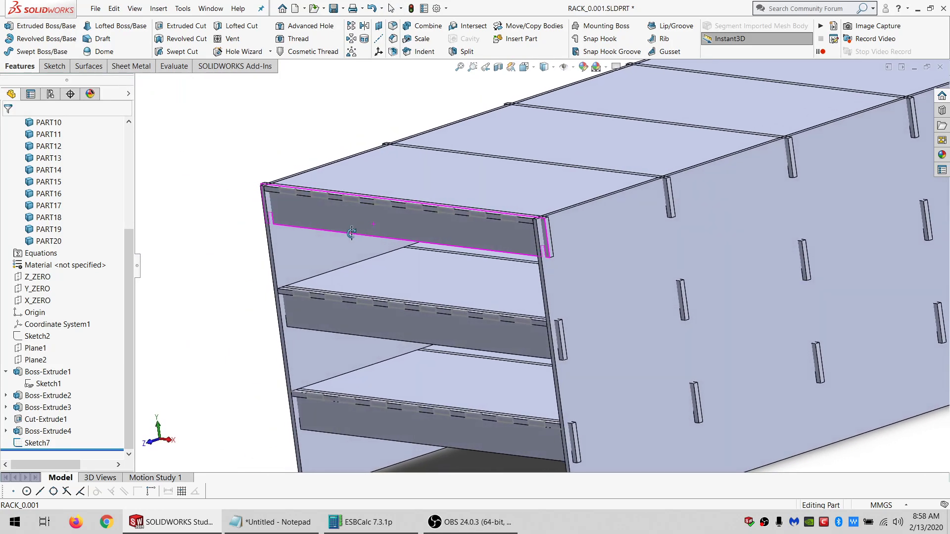
middle_click_drag(351, 232, 351, 205)
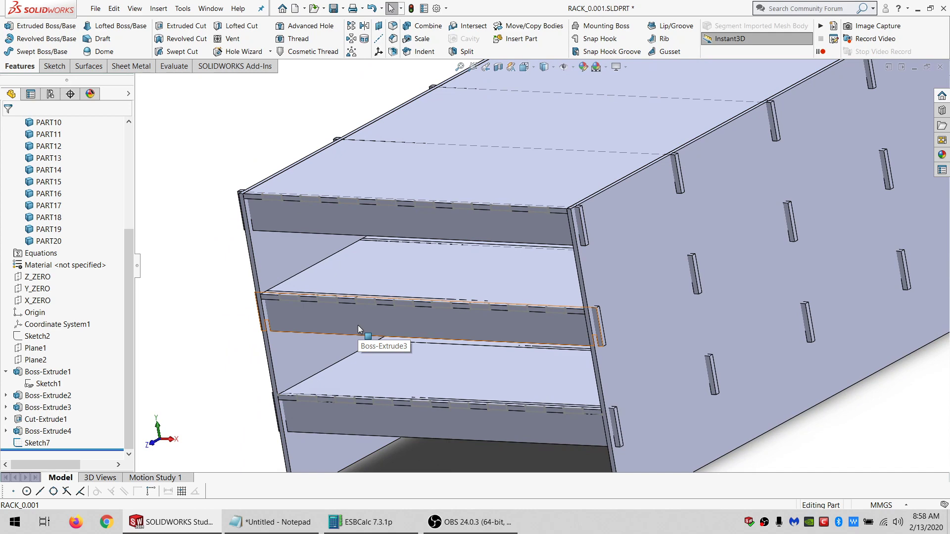
middle_click_drag(358, 325, 460, 316)
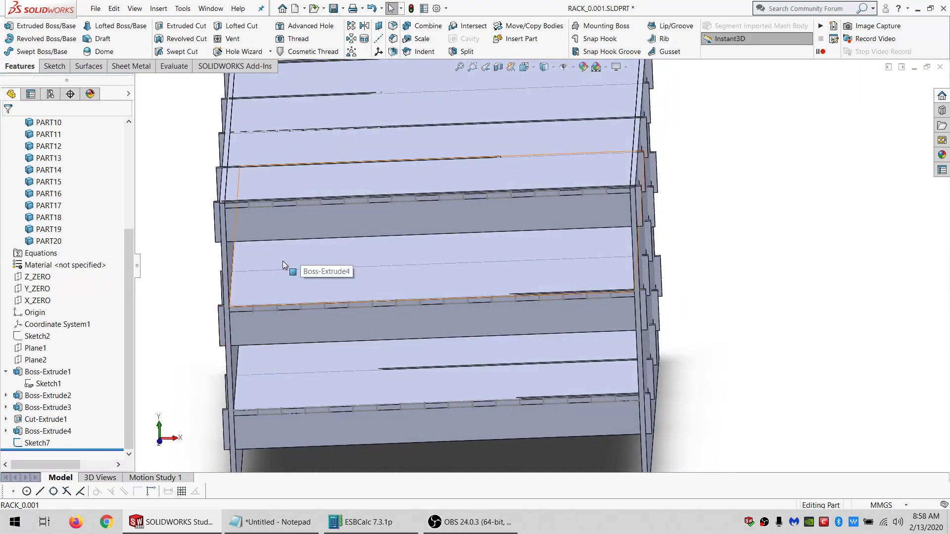
scroll(314, 209, "down", 2)
scroll(314, 209, "down", 2)
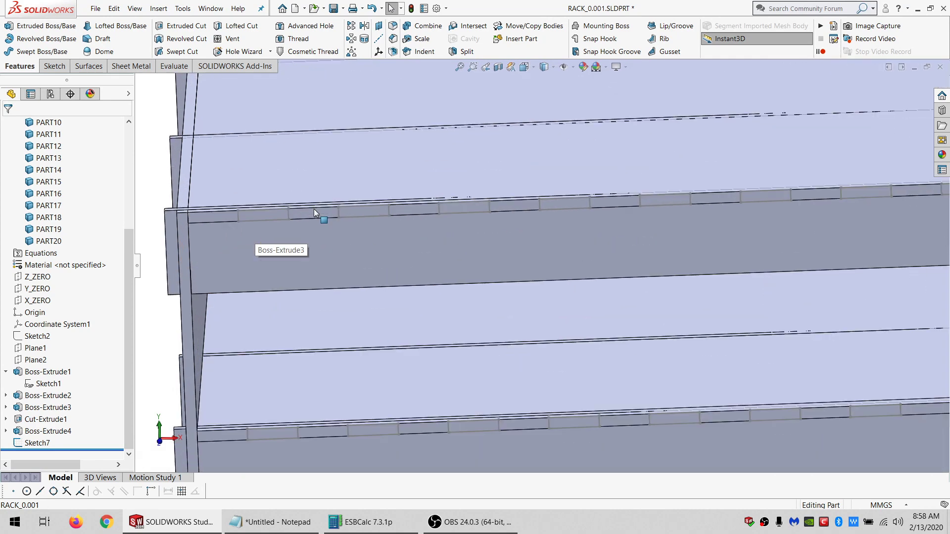
left_click(221, 253)
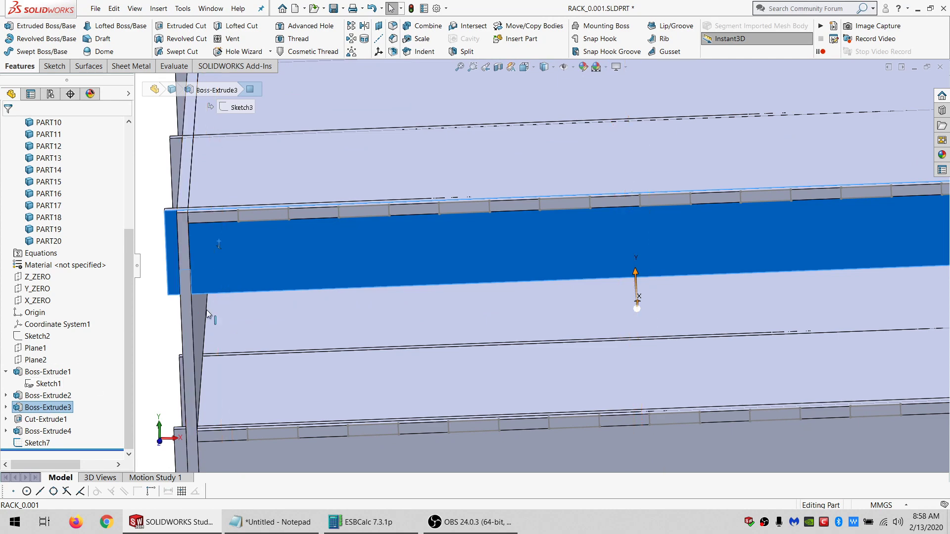
left_click(53, 66)
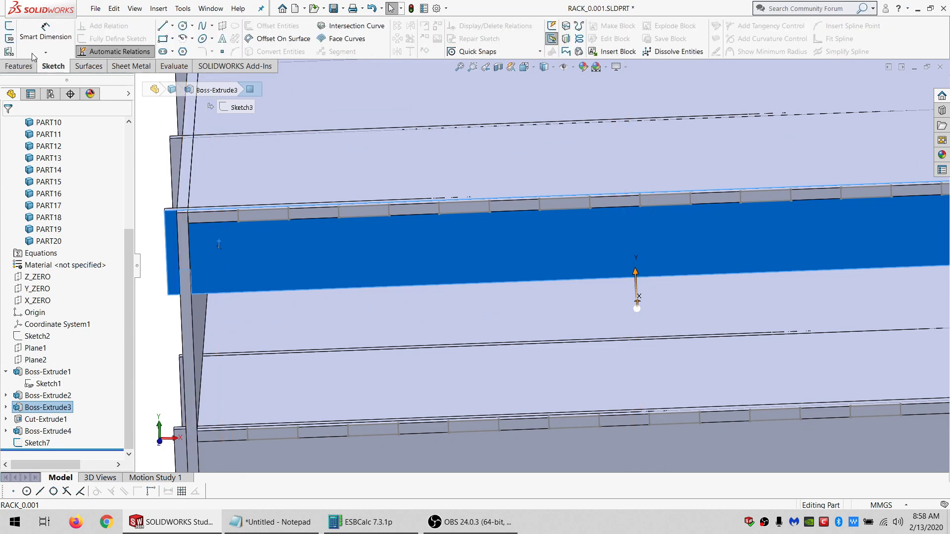
left_click(10, 25)
left_click(31, 447)
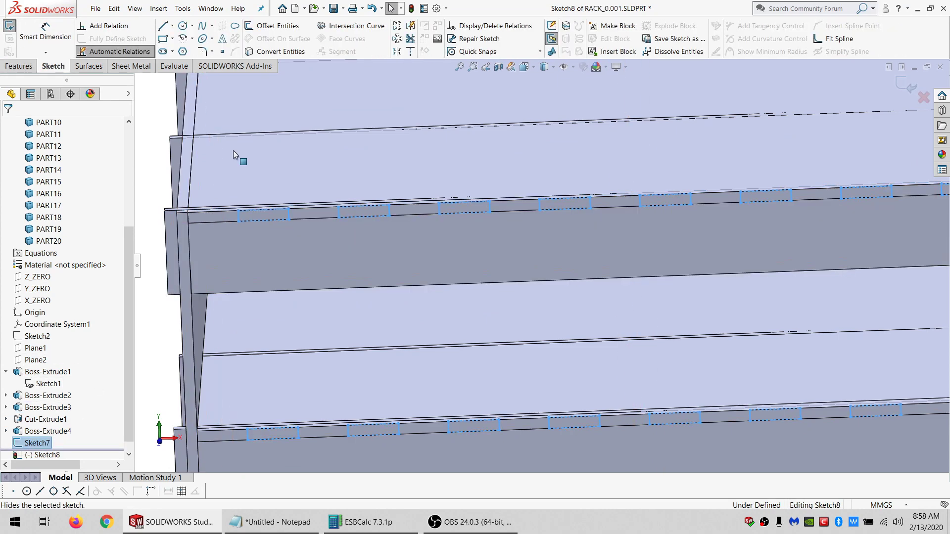
left_click(283, 53)
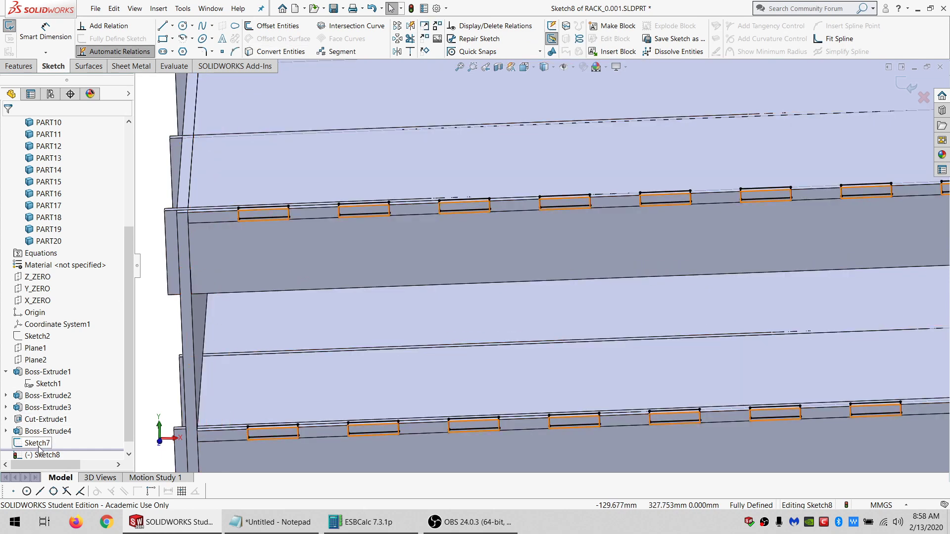
Select all converted rectangles on the three shelves and change them to construction geometry.
scroll(433, 269, "down", 1)
scroll(433, 269, "down", 5)
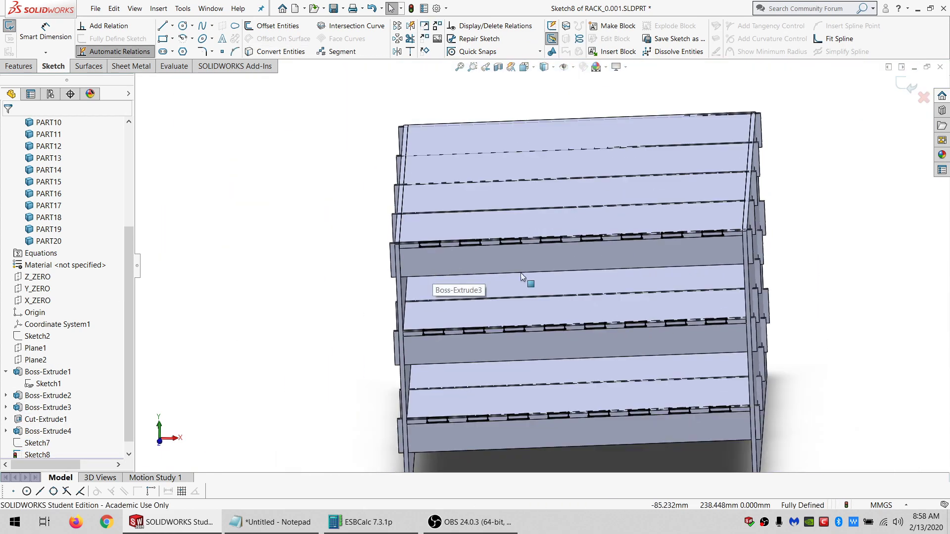
mouse_move(836, 347)
left_mouse_down()
mouse_move(297, 354)
mouse_move(825, 455)
mouse_move(834, 448)
left_mouse_up()
left_click_drag(550, 439, 322, 433)
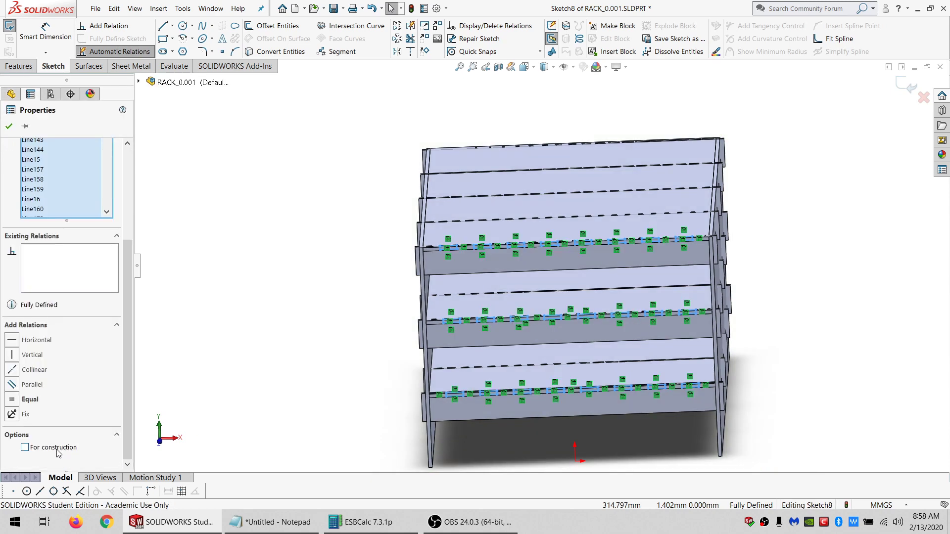
left_click(204, 367)
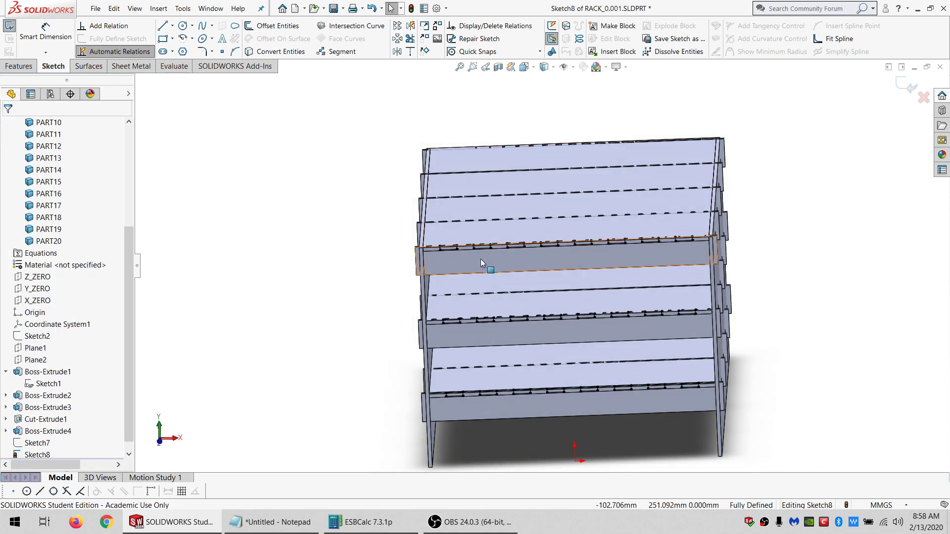
Draw a corner rectangle from the upper corner of the top shelf's first construction rectangle and stretch it past the shelf's left end.
scroll(455, 256, "up", 5)
scroll(455, 256, "up", 2)
left_click(163, 38)
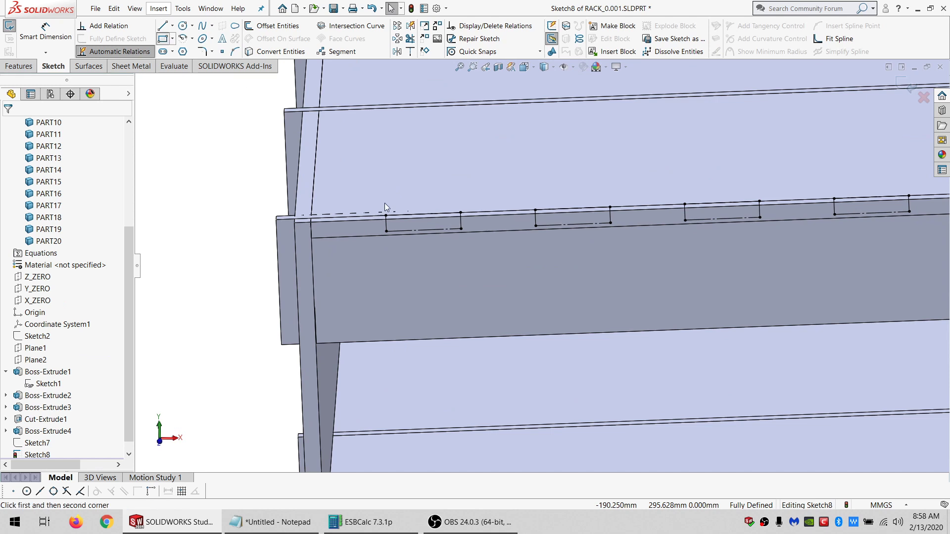
left_click(386, 216)
left_click(401, 230)
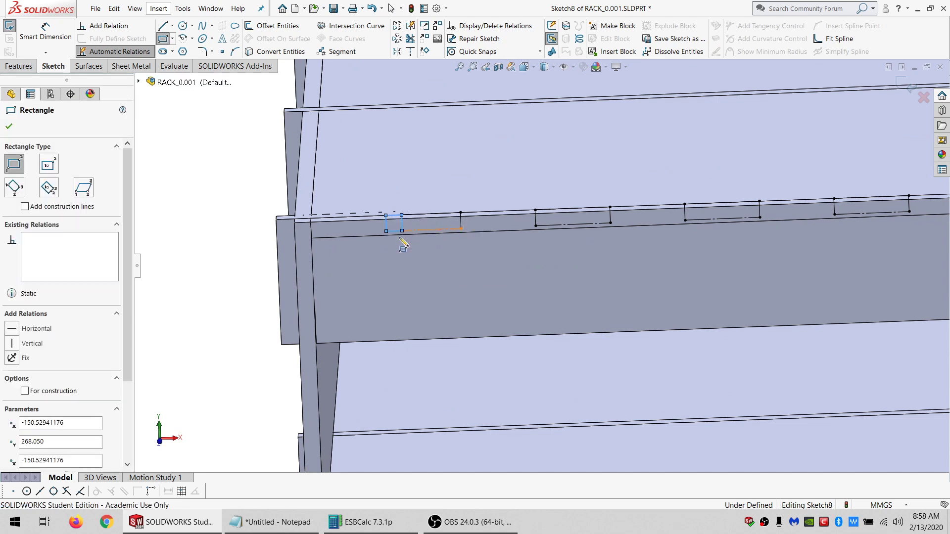
key("Escape")
left_click_drag(402, 230, 179, 239)
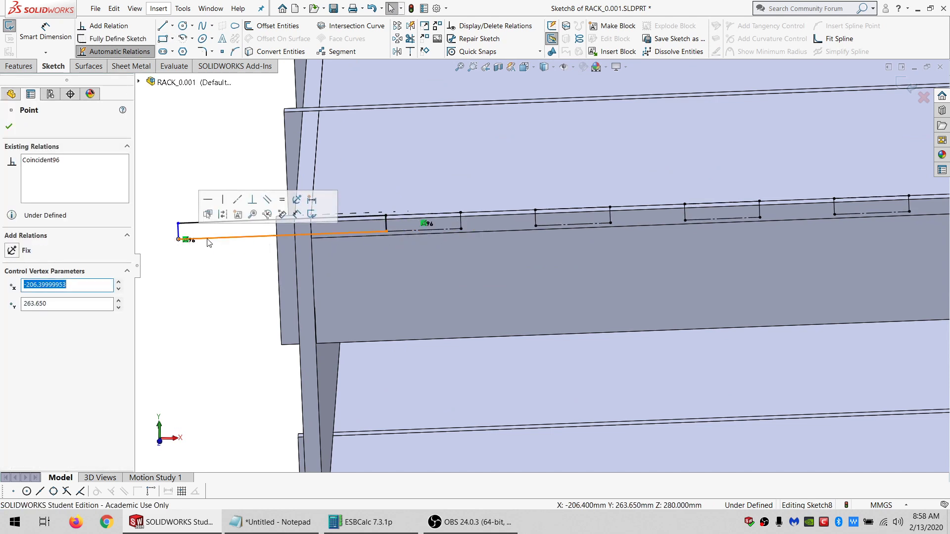
Make the new rectangle's lower edge equal in length to the adjacent construction rectangle's lower edge.
left_click(207, 239)
left_click(399, 231, "ctrl")
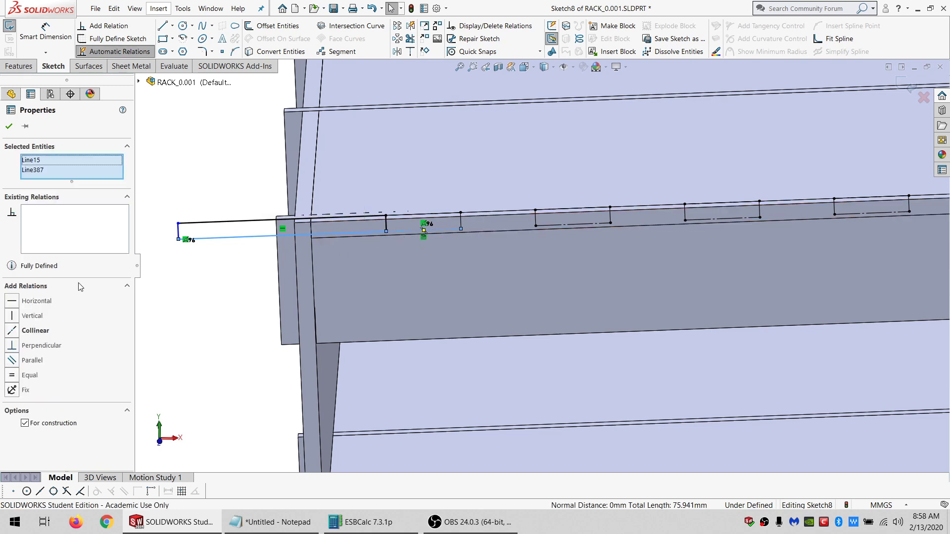
left_click(31, 377)
key("Escape")
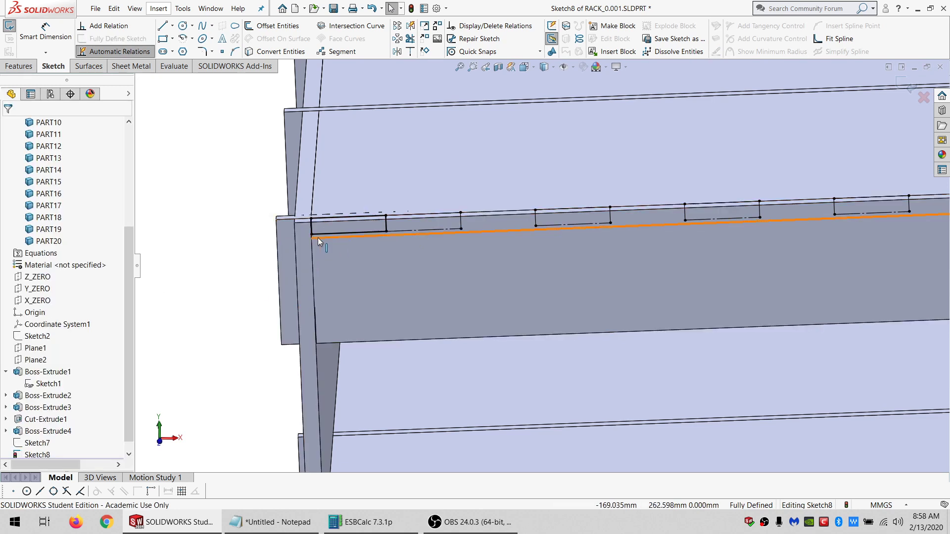
Pattern the new top-shelf rectangle linearly along the X-axis with 40 mm spacing and 9 instances.
left_click(322, 233)
right_click(322, 233)
left_click(357, 241)
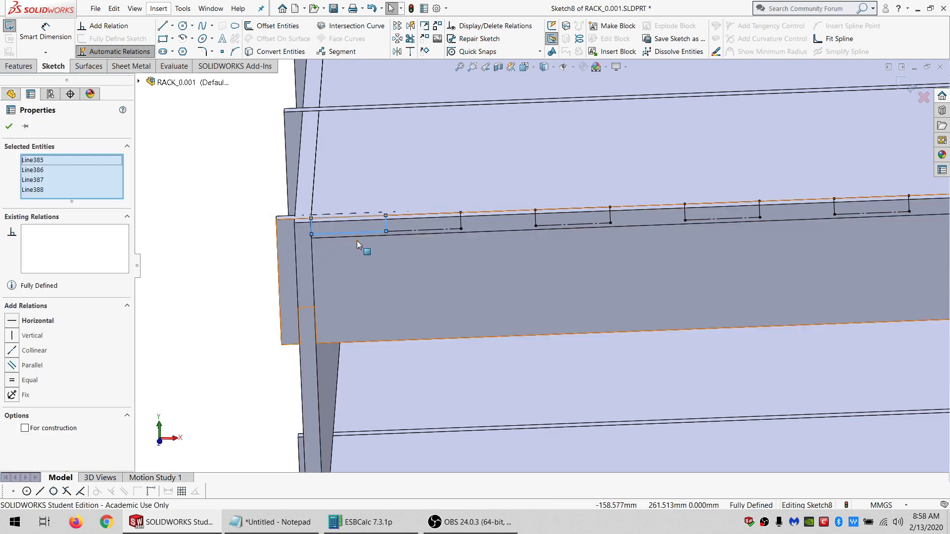
left_click(396, 28)
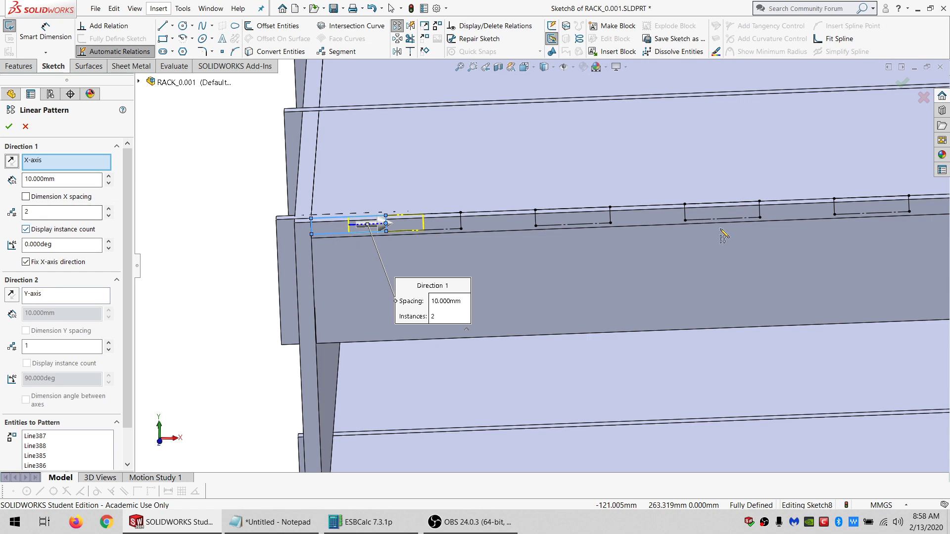
scroll(722, 231, "up", 6)
scroll(812, 243, "down", 2)
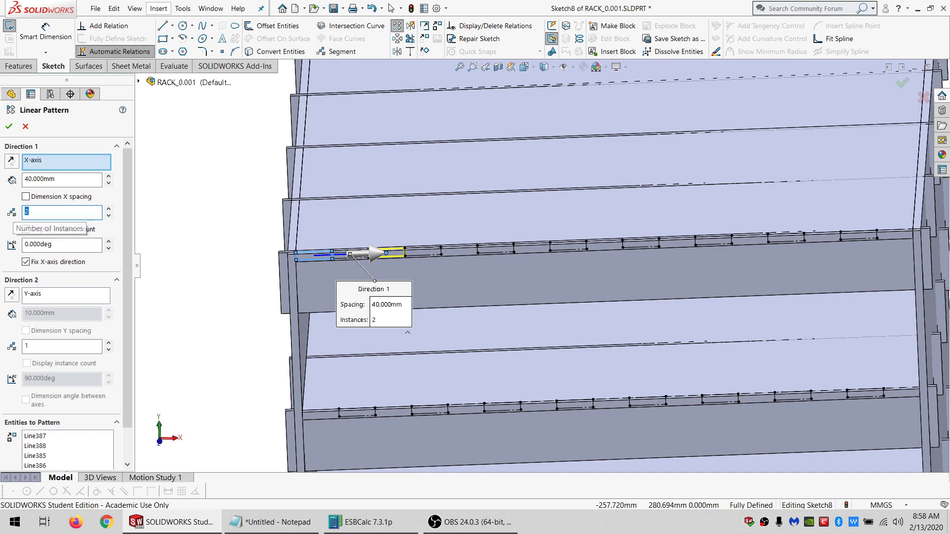
type("8")
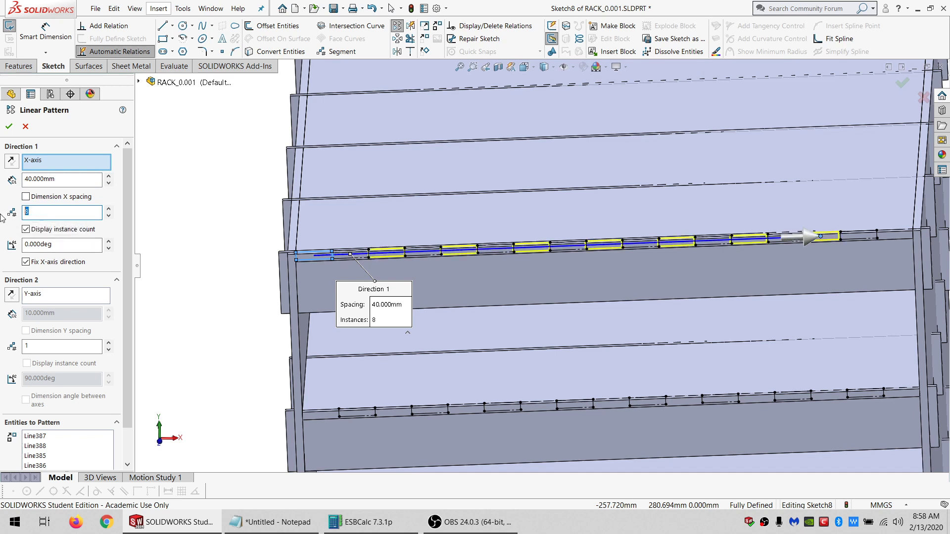
type("9")
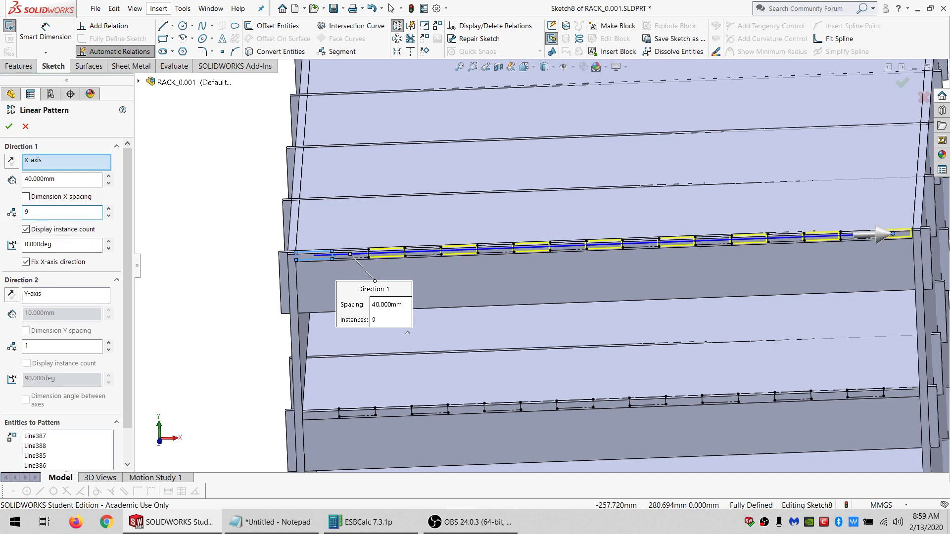
left_click(13, 127)
scroll(405, 262, "down", 5)
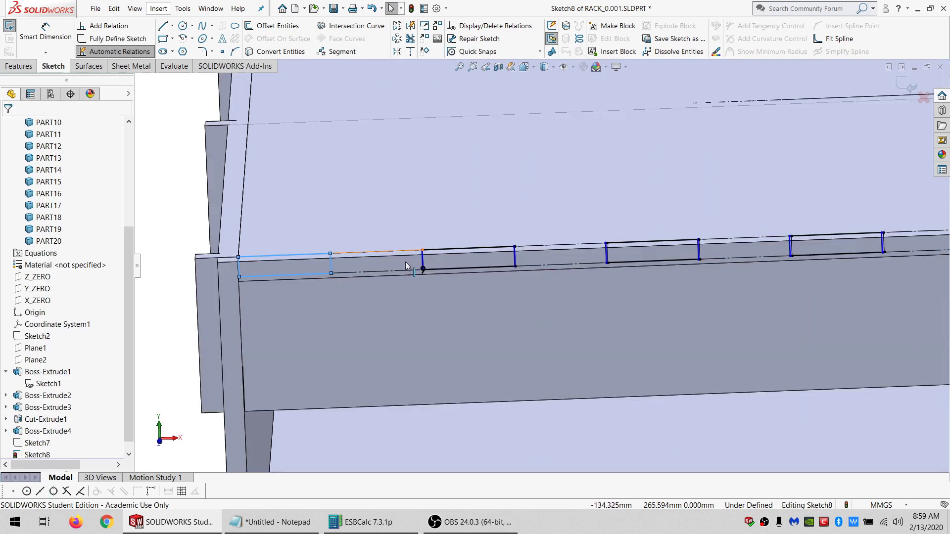
Make the upper corner of the second patterned top-shelf rectangle coincident with the adjacent construction rectangle's vertical side line.
scroll(406, 263, "down", 4)
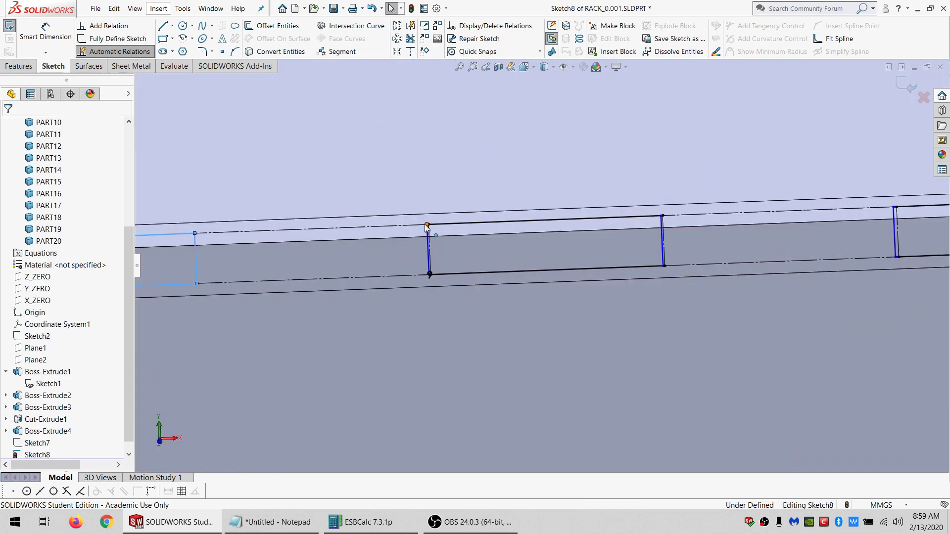
left_click(427, 225)
scroll(431, 240, "down", 3)
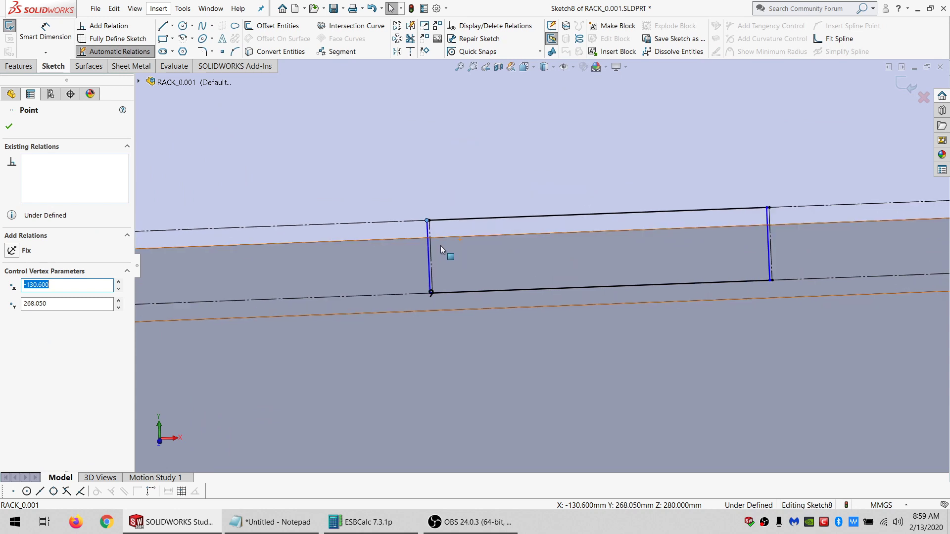
left_click(434, 247, "ctrl")
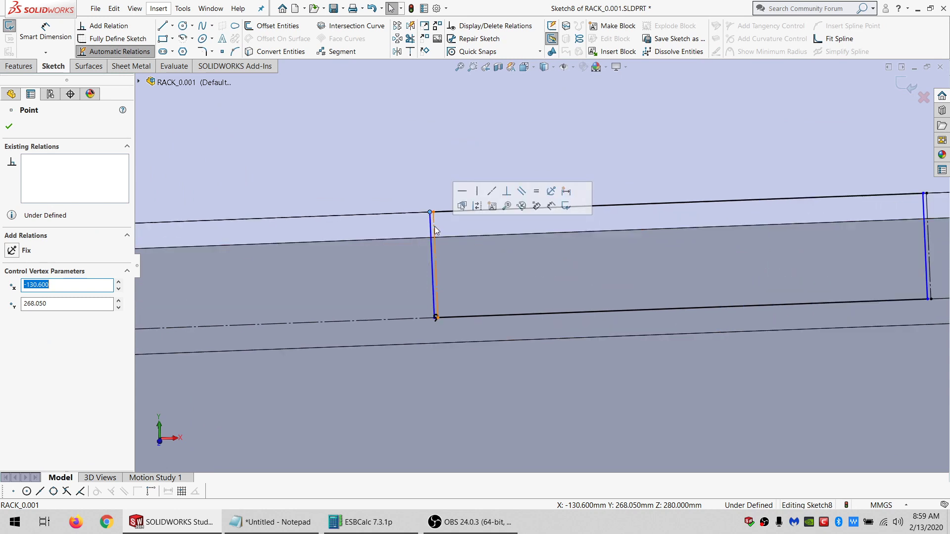
left_click(38, 317)
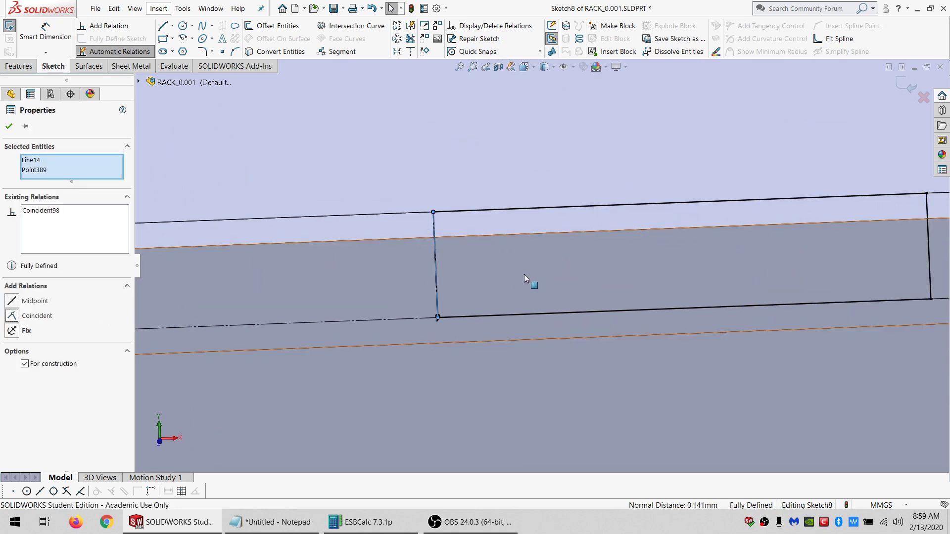
Edit the top shelf's linear pattern to add 3 instances along the Y-axis, reversed downward to 270 degrees.
scroll(524, 274, "up", 8)
scroll(722, 268, "down", 4)
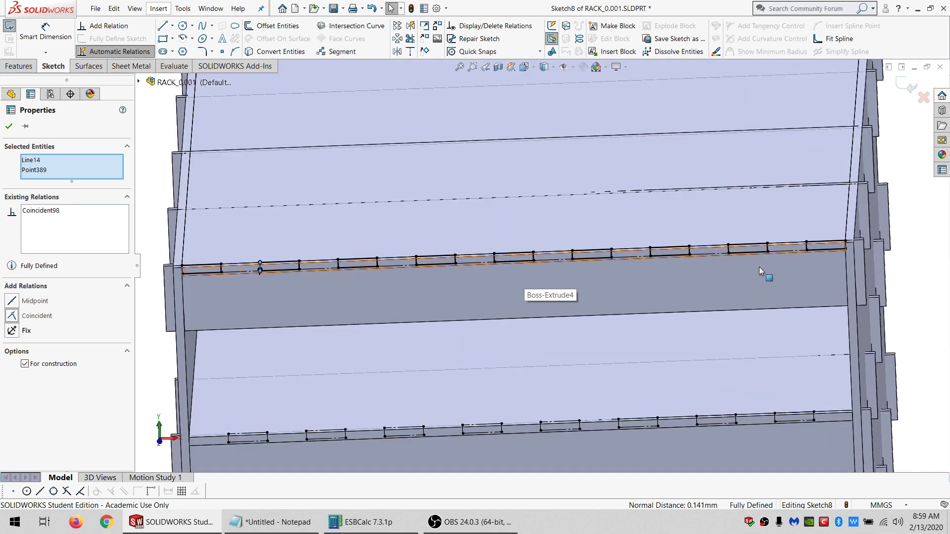
scroll(756, 291, "down", 2)
scroll(564, 292, "up", 6)
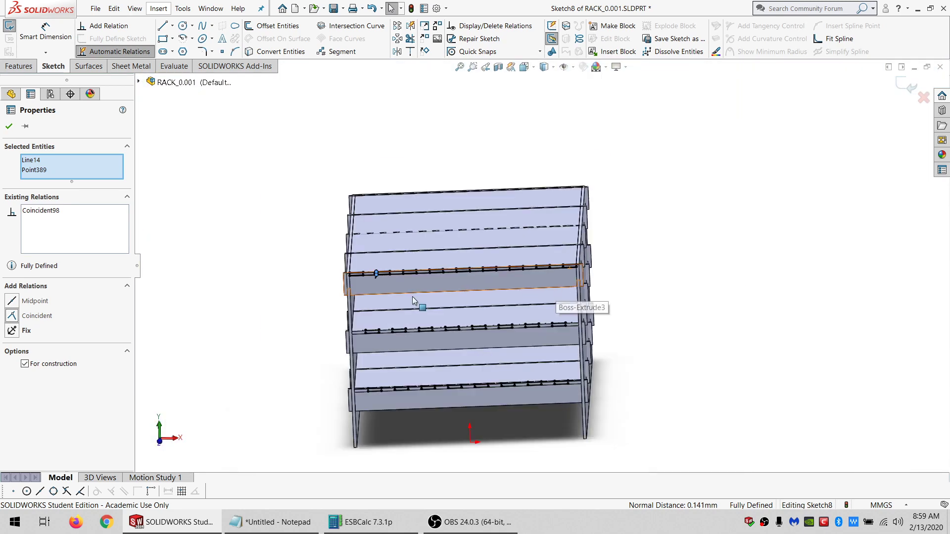
scroll(399, 303, "down", 4)
left_click(444, 234)
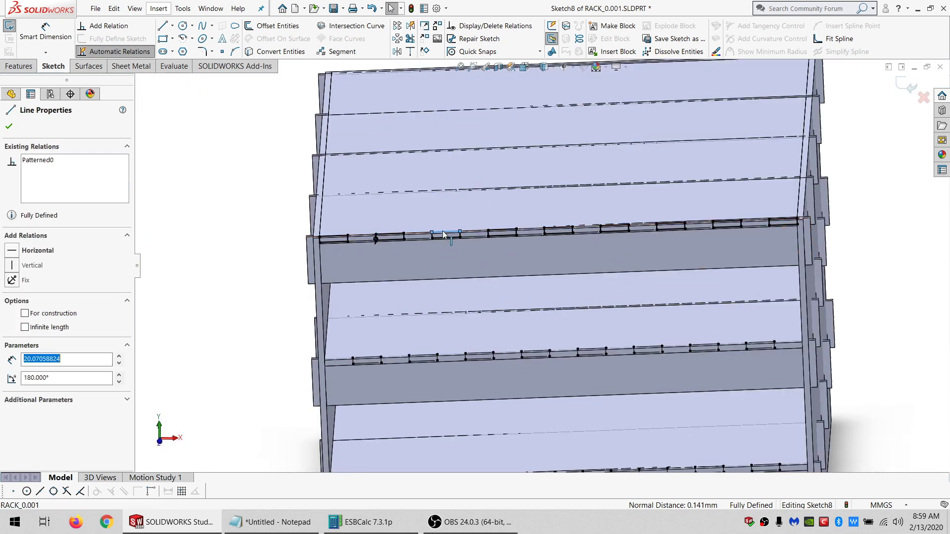
right_click(444, 235)
left_click(426, 349)
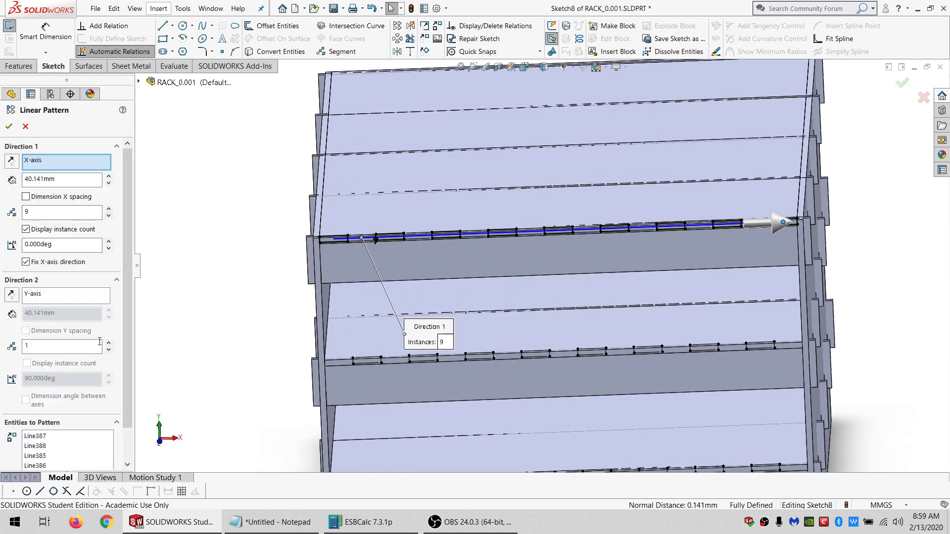
key("Tab")
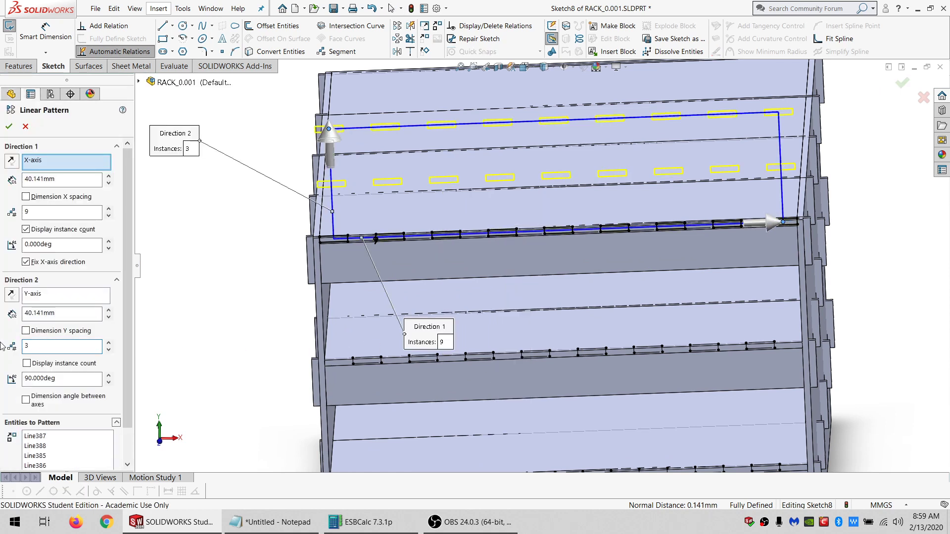
left_click(11, 294)
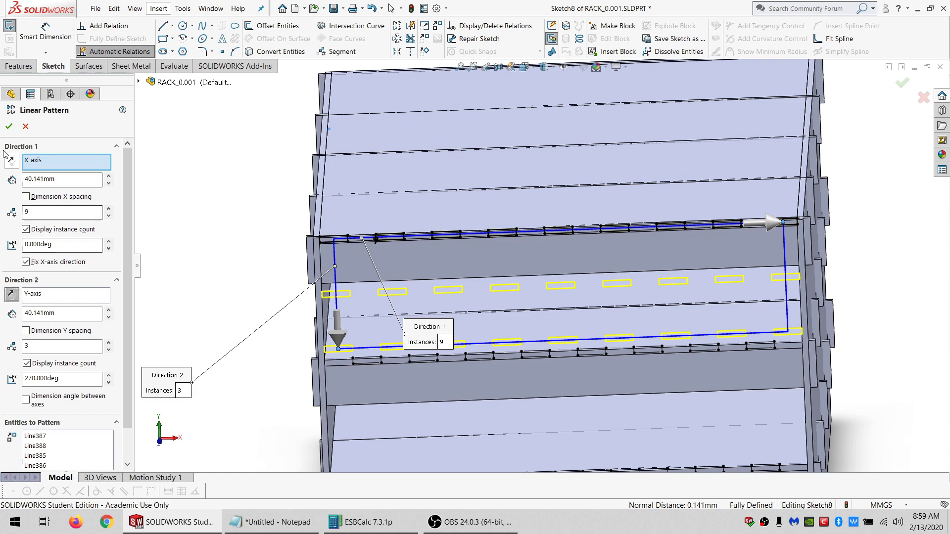
key("Return")
Make the upper outer corner of the middle pattern row's first rectangle coincident with the vertical edge of the top shelf's first rectangle.
scroll(307, 274, "down", 4)
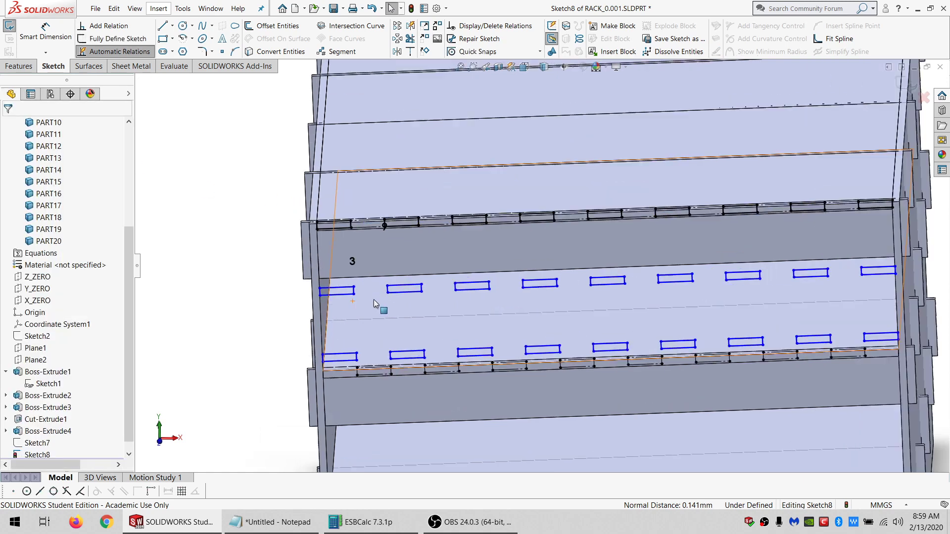
left_click(304, 166)
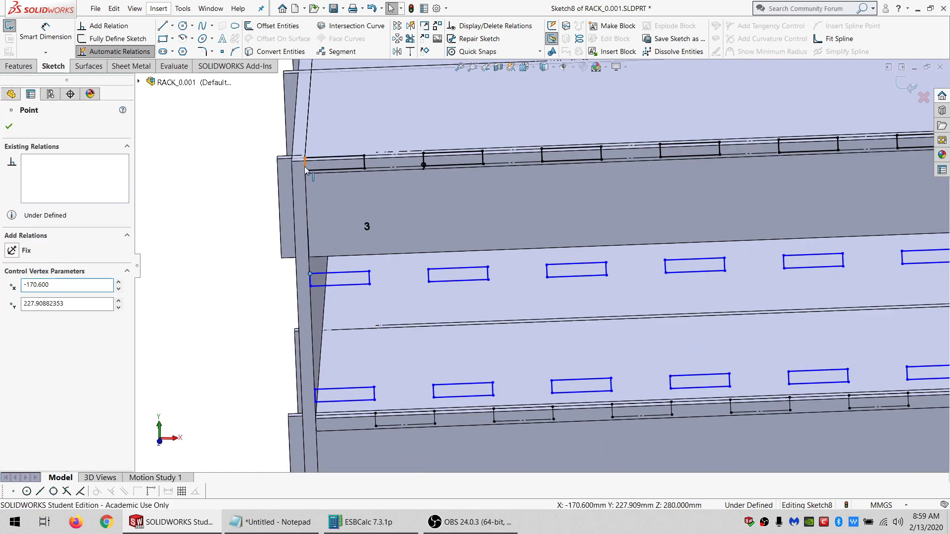
left_click(304, 170, "ctrl")
left_click(40, 317)
left_click(360, 337)
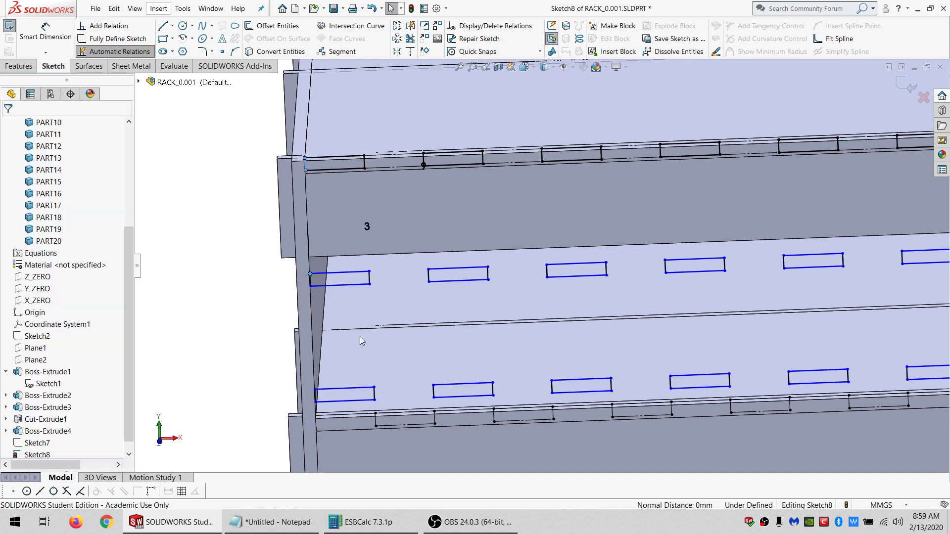
Make the middle row's first rectangle's other upper corner coincident with the top line of the middle shelf's first construction rectangle.
left_click(369, 271)
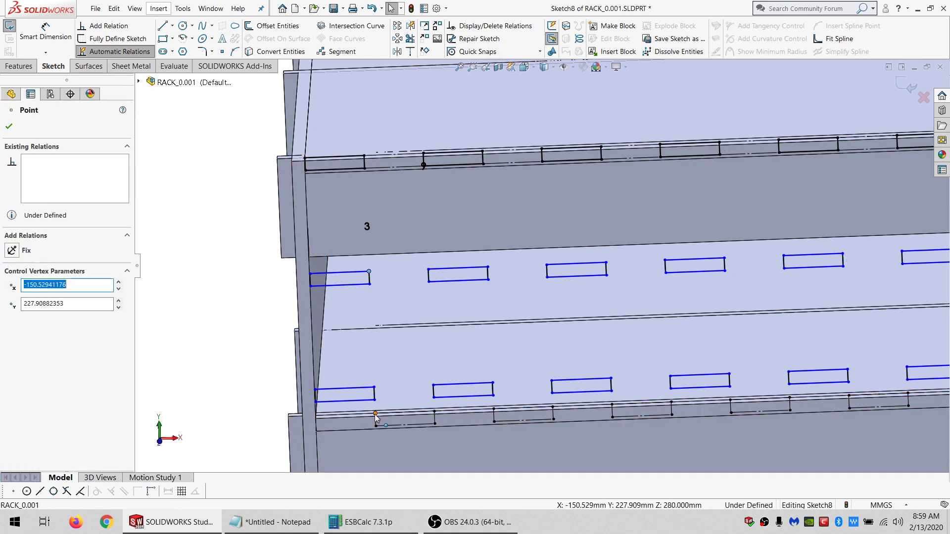
left_click(387, 413, "ctrl")
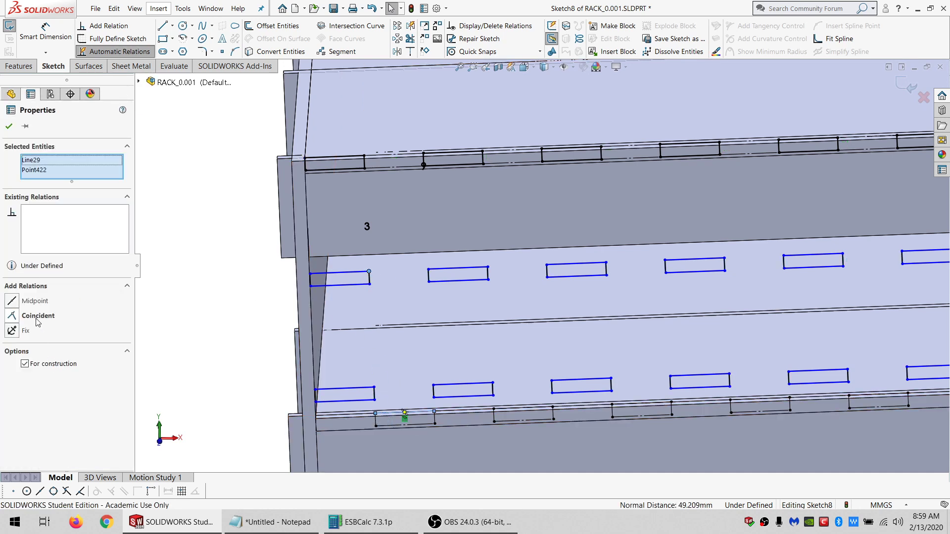
left_click(38, 317)
Examine how the patterned rectangle rows line up with the front edges of all three shelves.
scroll(383, 367, "up", 3)
scroll(469, 388, "down", 5)
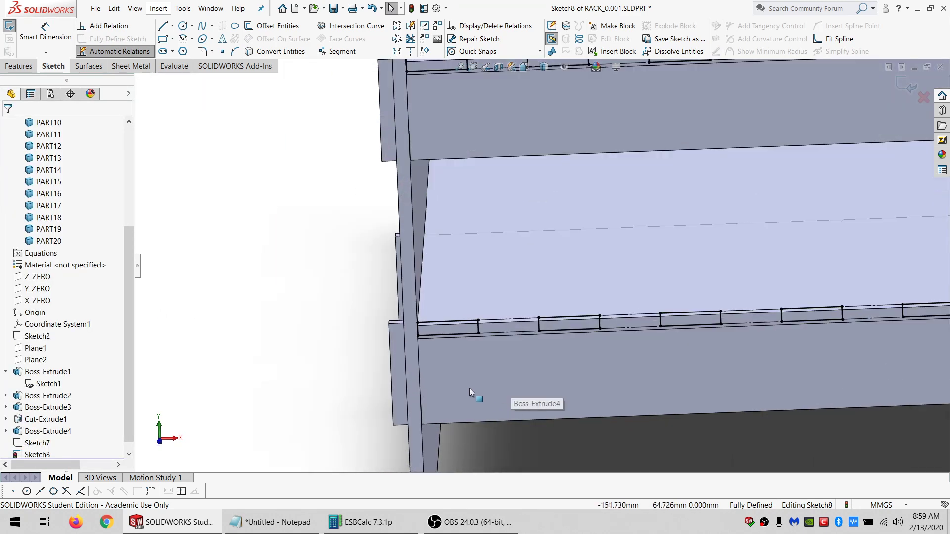
scroll(436, 396, "down", 1)
mouse_move(435, 396)
middle_mouse_down()
mouse_move(433, 316)
mouse_move(438, 389)
middle_mouse_up()
scroll(518, 320, "up", 3)
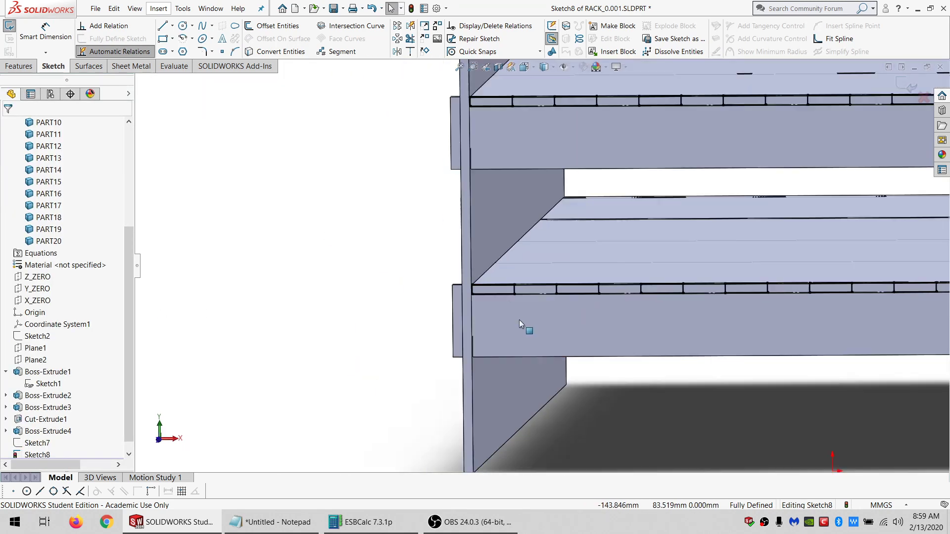
scroll(519, 320, "up", 4)
scroll(593, 214, "down", 3)
middle_click_drag(583, 217, 355, 252)
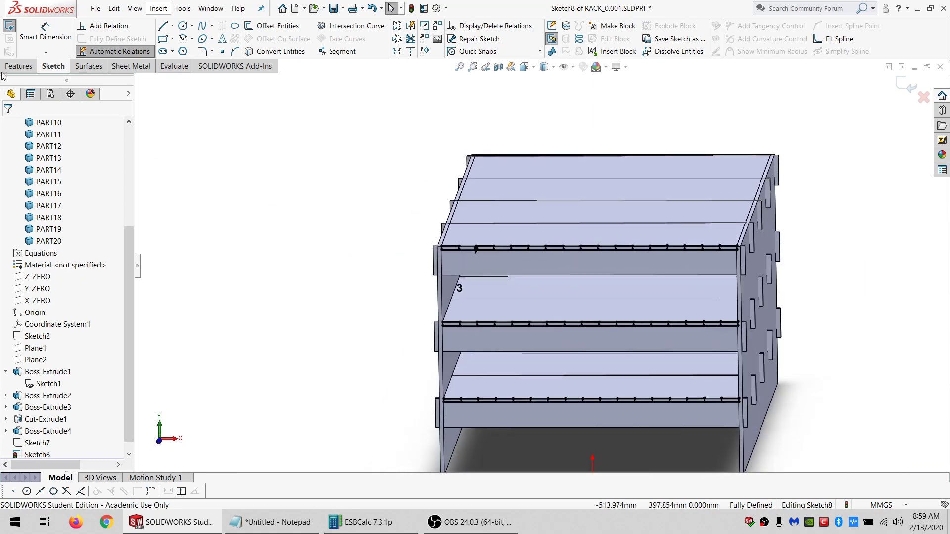
left_click(20, 66)
left_click(183, 28)
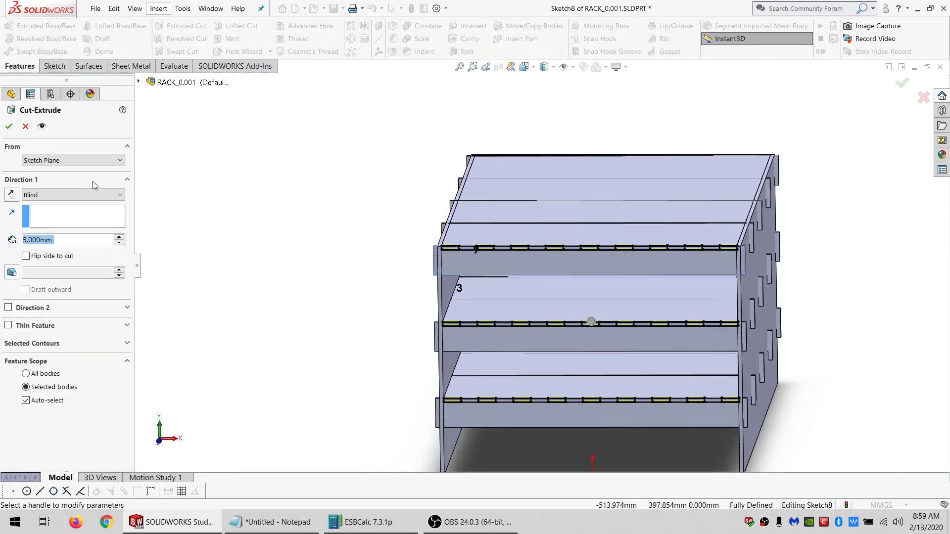
left_click(76, 195)
left_click(58, 215)
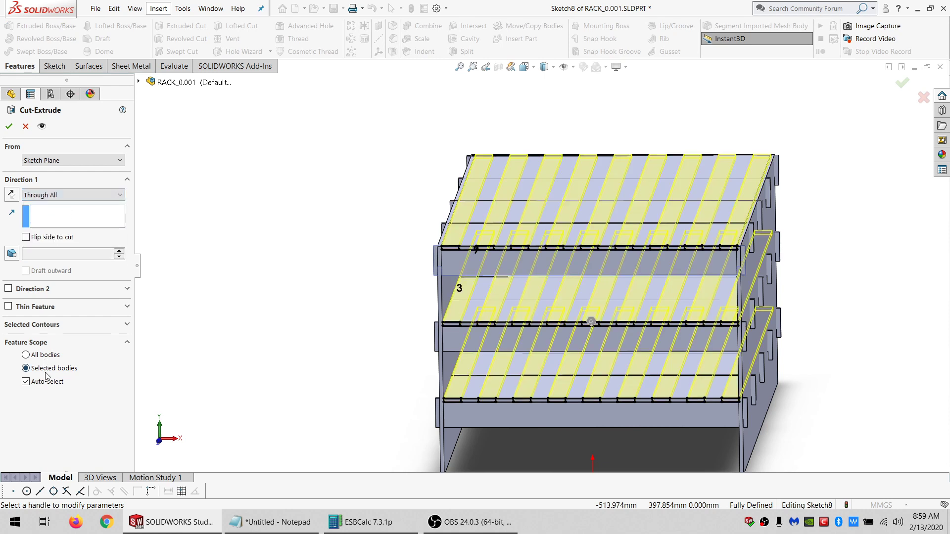
scroll(465, 345, "up", 2)
scroll(569, 339, "down", 2)
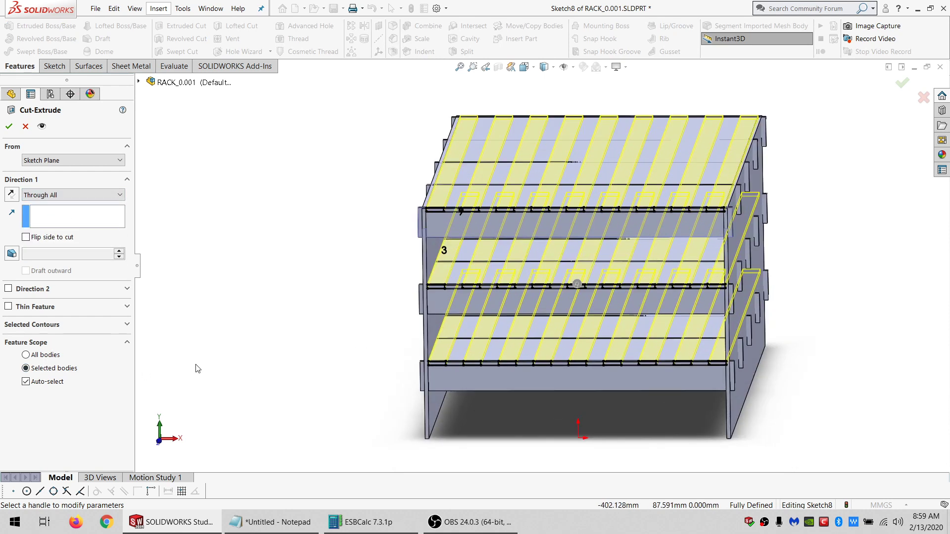
left_click(26, 382)
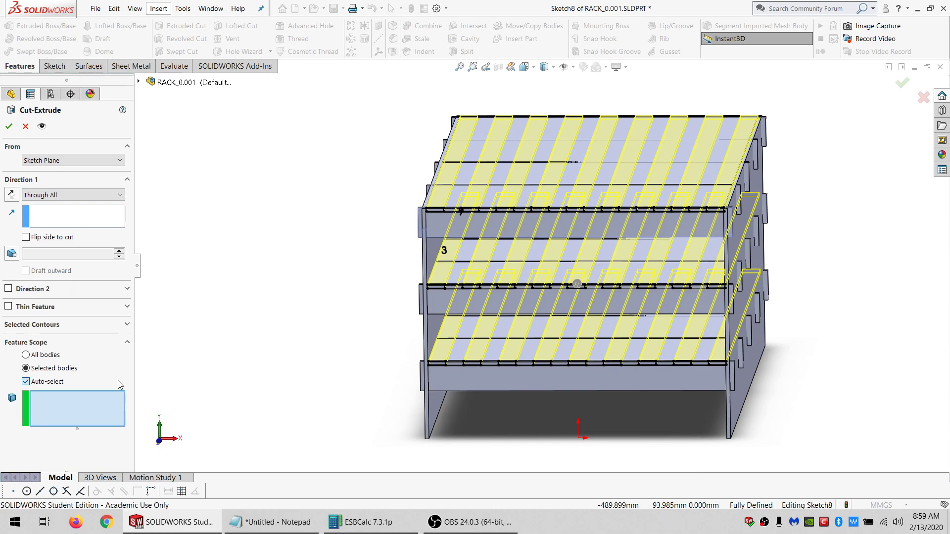
mouse_move(621, 350)
middle_mouse_down()
mouse_move(569, 386)
mouse_move(612, 340)
middle_mouse_up()
scroll(570, 355, "down", 2)
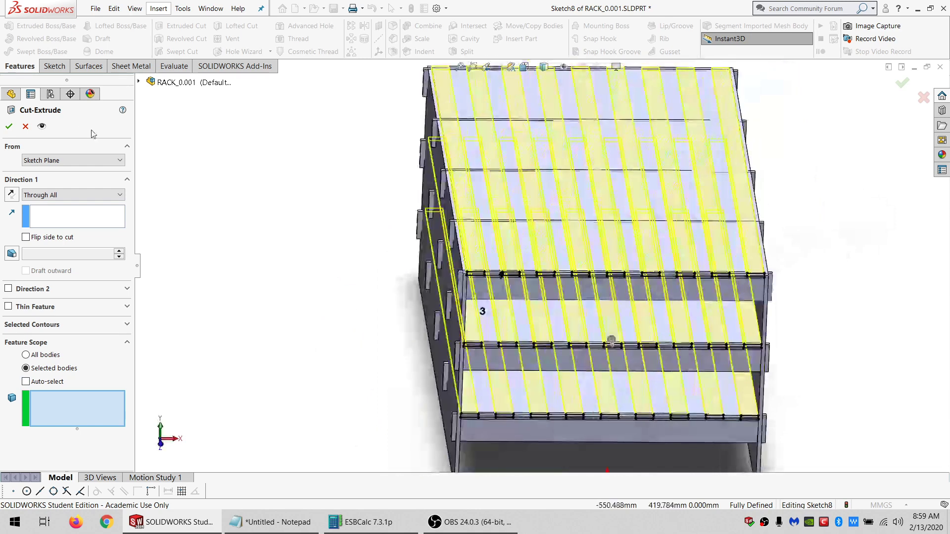
left_click(25, 126)
Hide the two side panels and three shelves, PART01, PART02, PART18, PART19 and PART20.
scroll(70, 187, "up", 5)
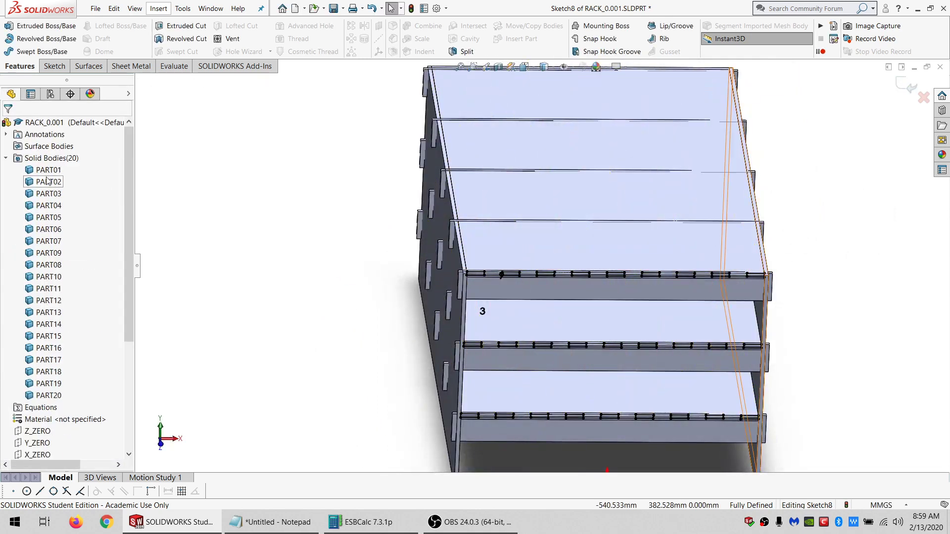
left_click(49, 170)
left_click(53, 157)
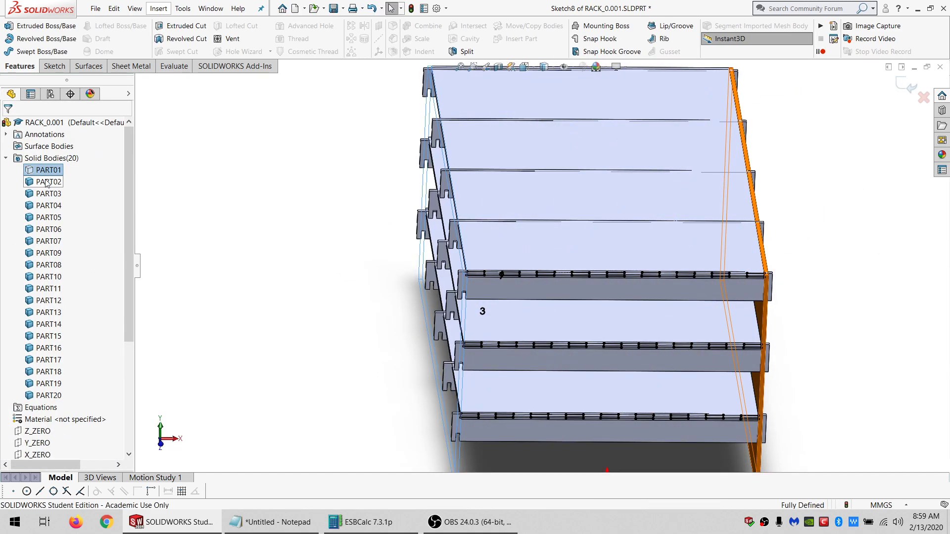
left_click(47, 182)
left_click(54, 170)
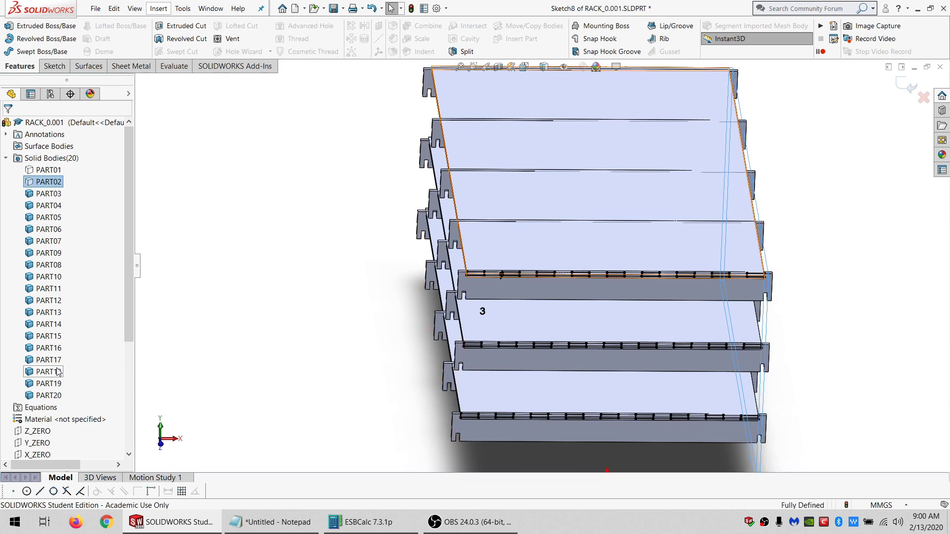
left_click(58, 372)
left_click(64, 359)
left_click(59, 384)
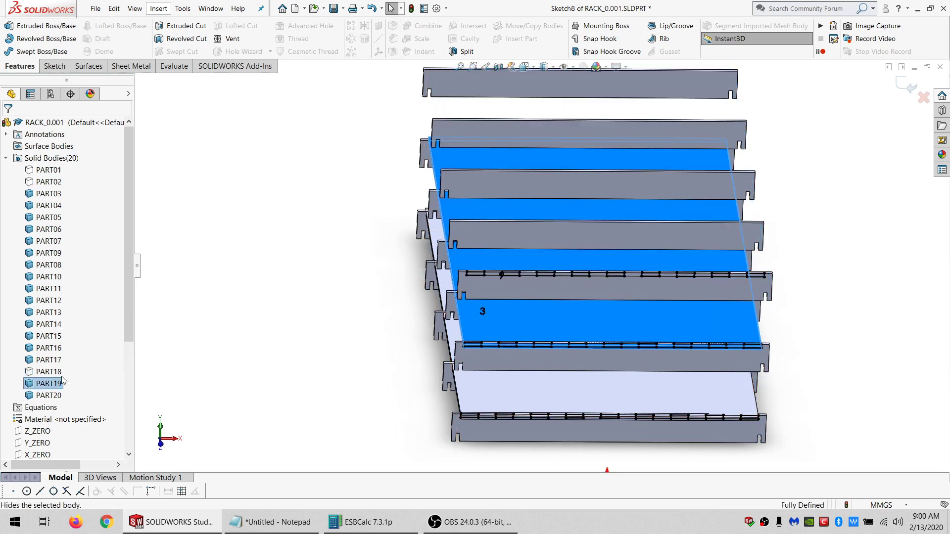
left_click(59, 397)
left_click(64, 380)
Cut-extrude Sketch8 Through All so that it notches the visible cross strips.
scroll(67, 382, "down", 1)
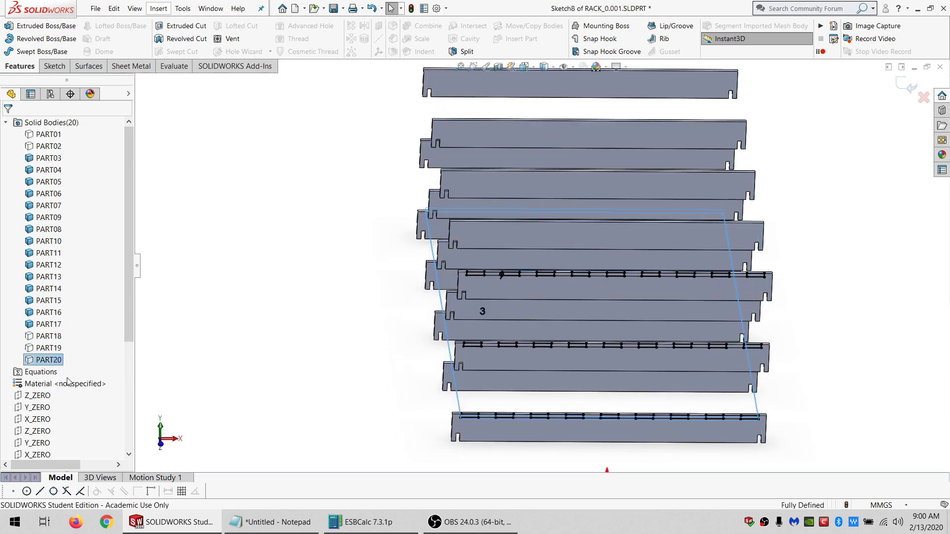
scroll(68, 382, "down", 3)
left_click(37, 443)
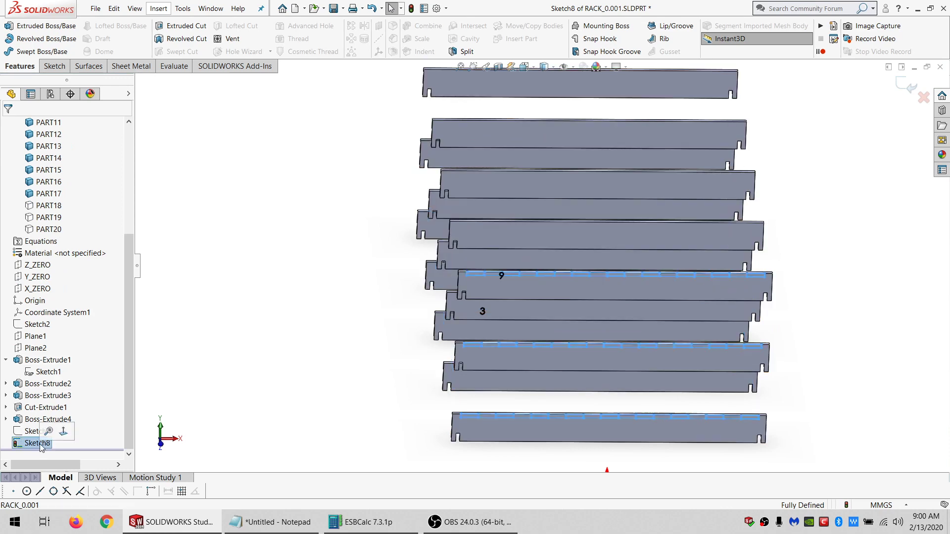
left_click(179, 27)
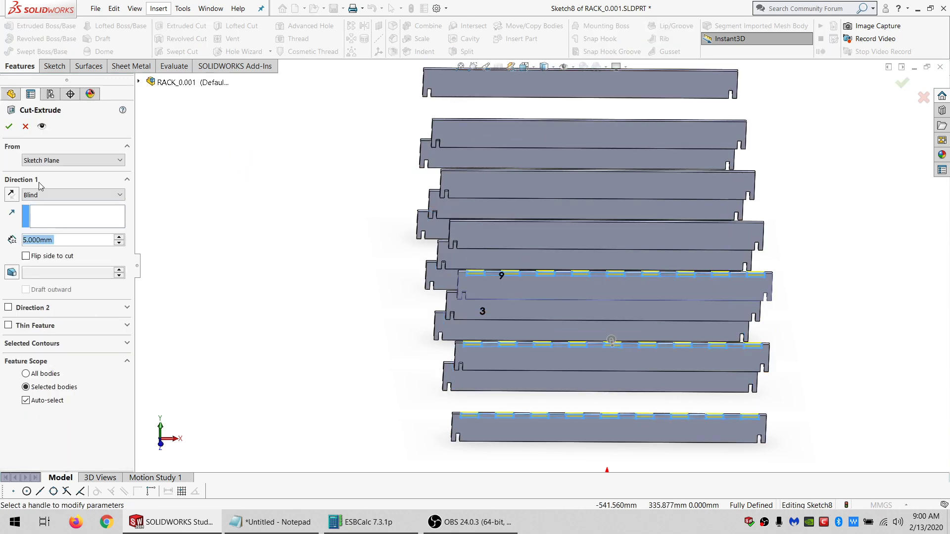
left_click(70, 195)
left_click(39, 210)
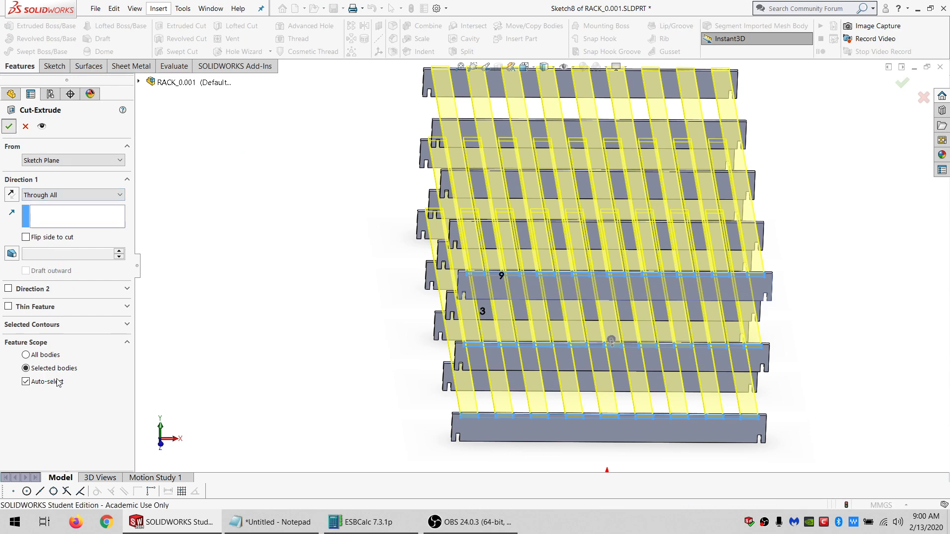
key("Return")
Reopen the new cut's feature definition and examine the list of bodies in its feature scope.
left_click(7, 444)
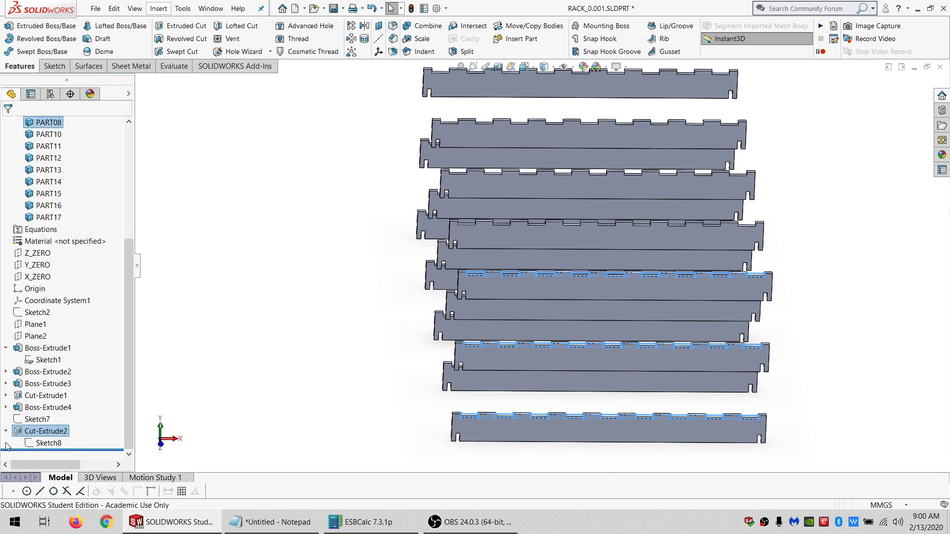
right_click(46, 431)
left_click(74, 278)
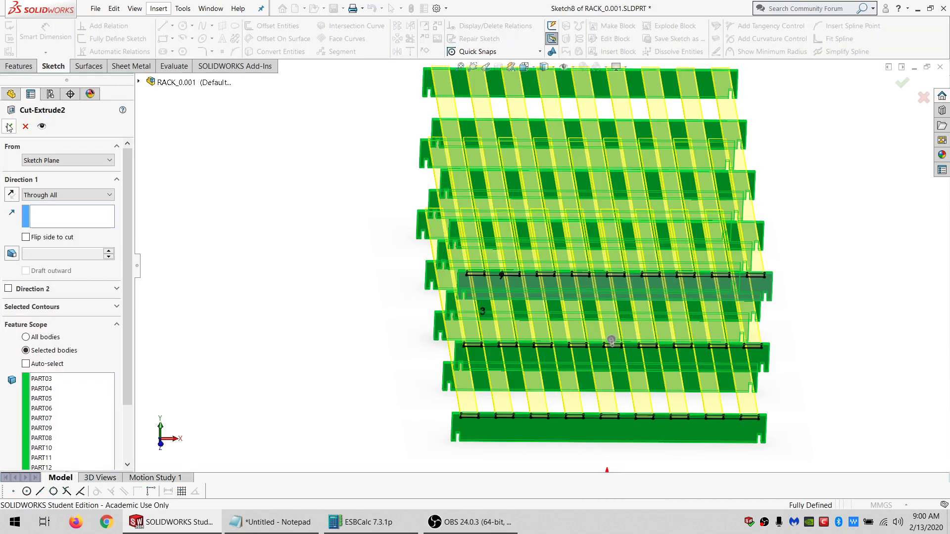
left_click(130, 417)
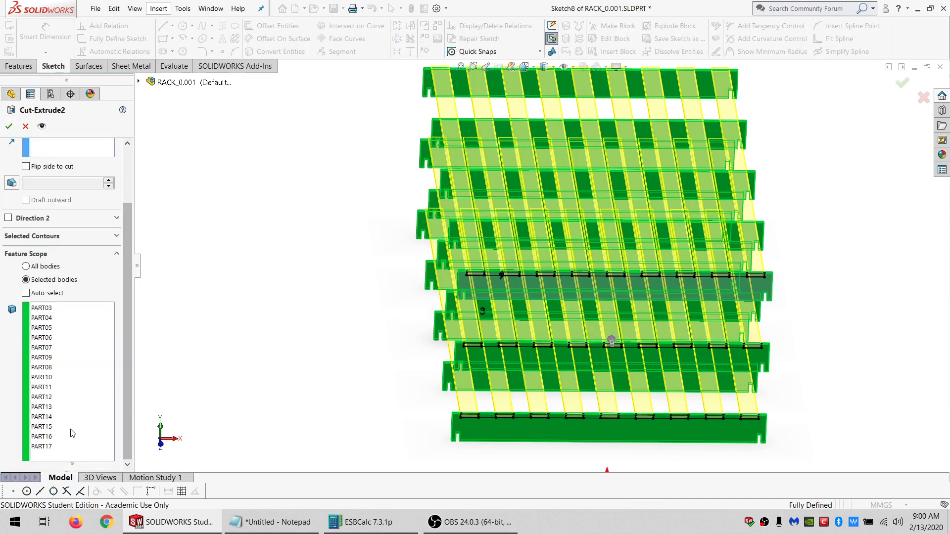
left_click(8, 126)
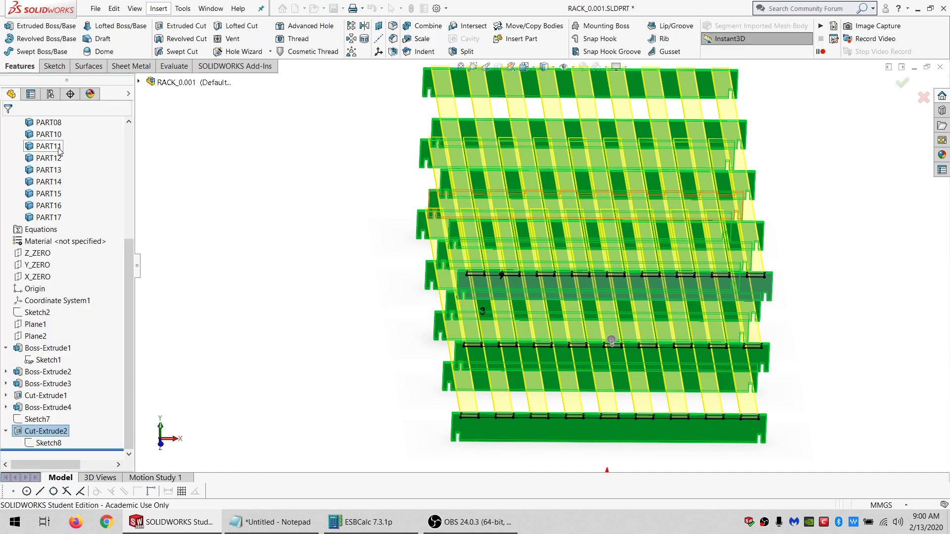
Copy all fifteen cross strips, PART03 to PART17, in place using Move/Copy Bodies with one copy and zero translation.
left_click(49, 158)
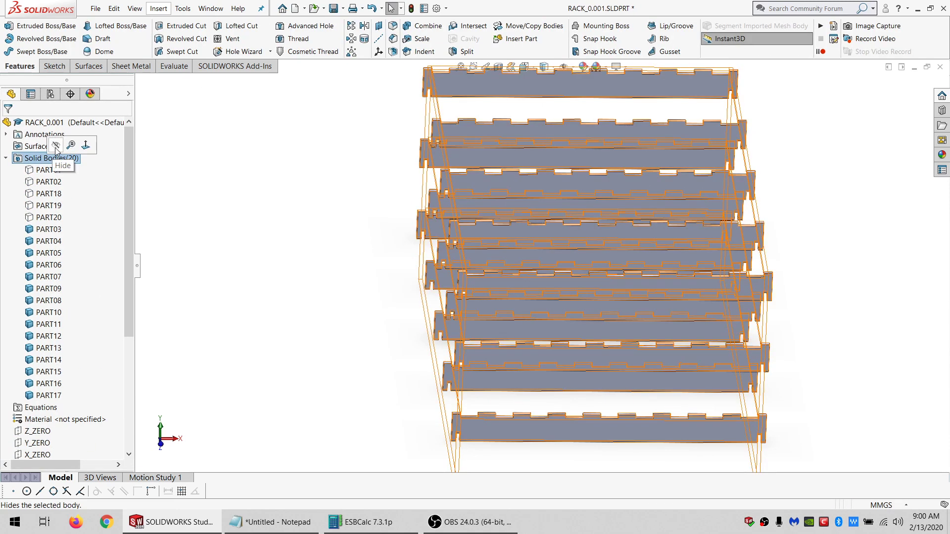
left_click(335, 219)
scroll(547, 252, "up", 4)
middle_click_drag(547, 253, 597, 259)
left_click(497, 29)
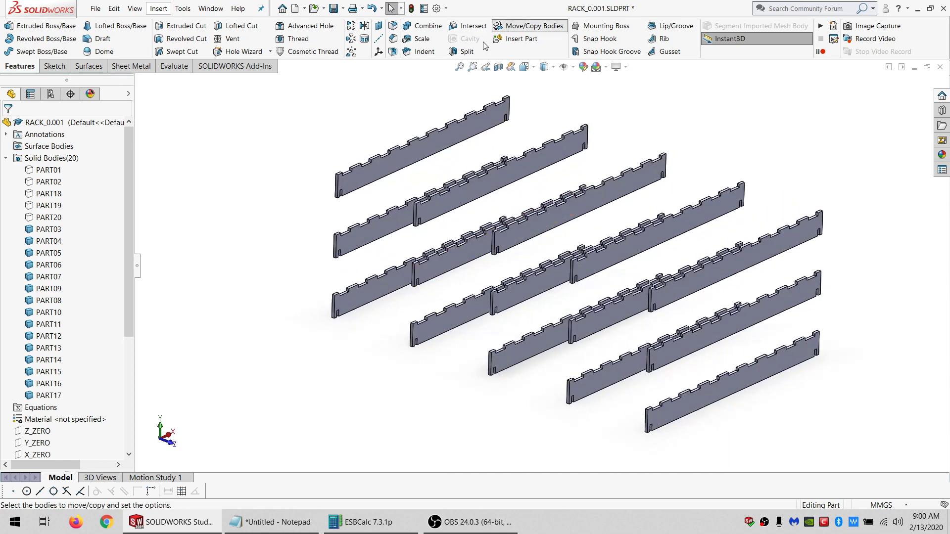
scroll(77, 337, "down", 2)
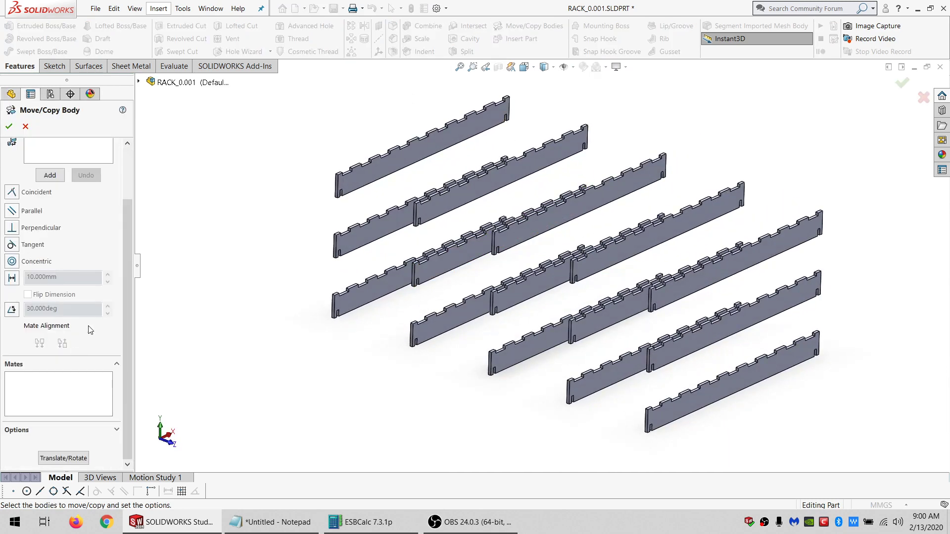
left_click(78, 459)
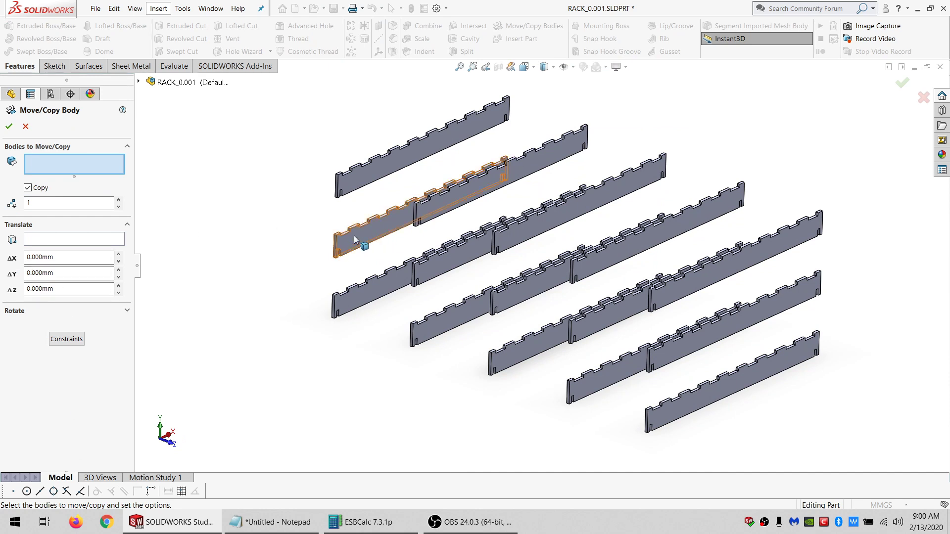
left_click(361, 183)
left_click(363, 234)
left_click(357, 301)
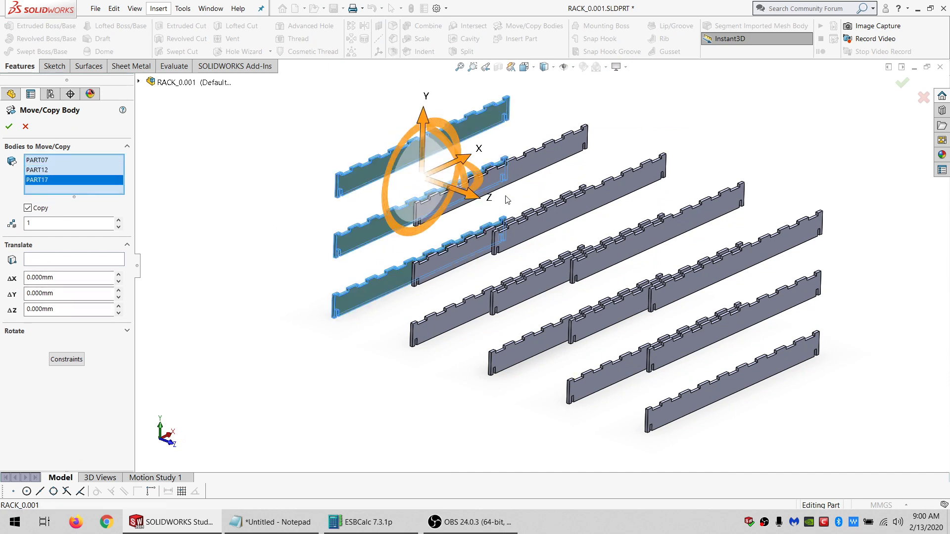
left_click(563, 143)
left_click(443, 269)
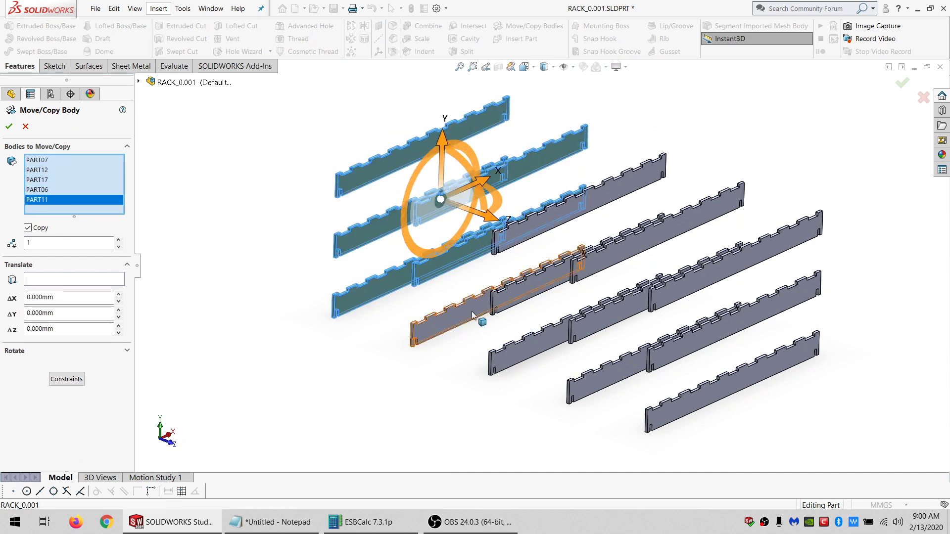
left_click(453, 311)
left_click(604, 195)
left_click(540, 344)
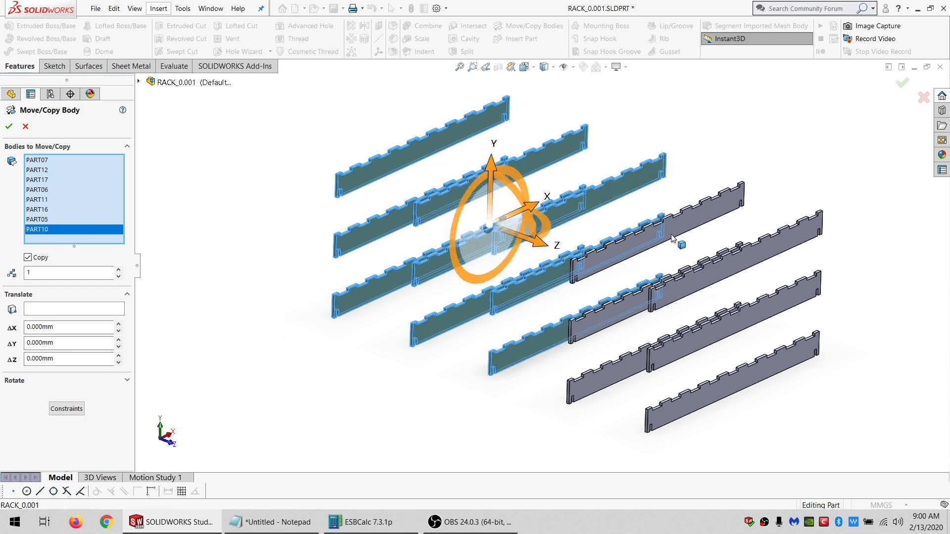
left_click(619, 252)
left_click(628, 325)
left_click(614, 372)
left_click(674, 418)
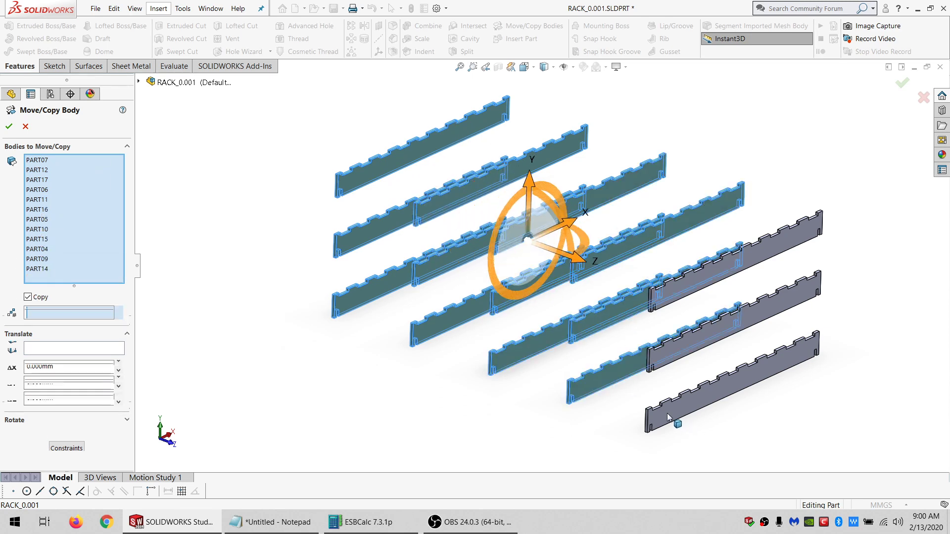
left_click(673, 349)
left_click(693, 285)
left_click(527, 266)
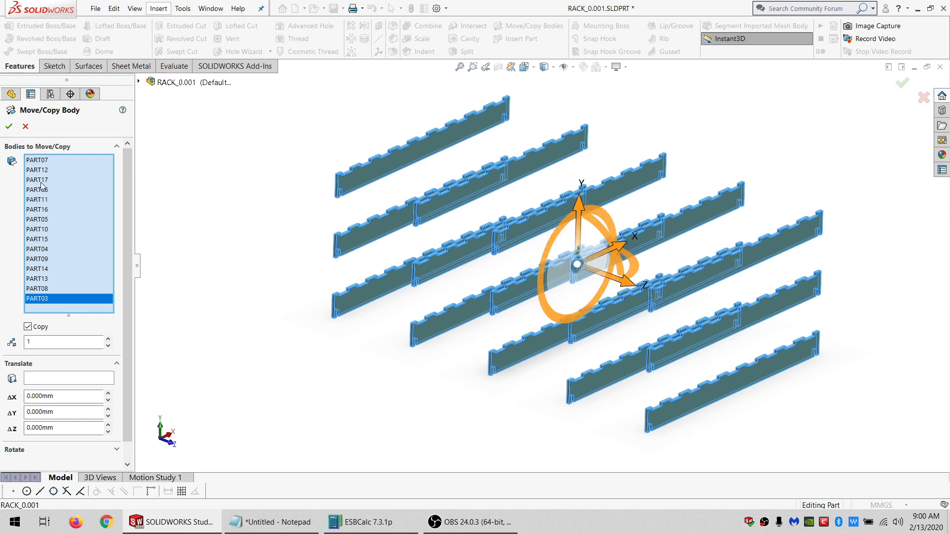
left_click(10, 127)
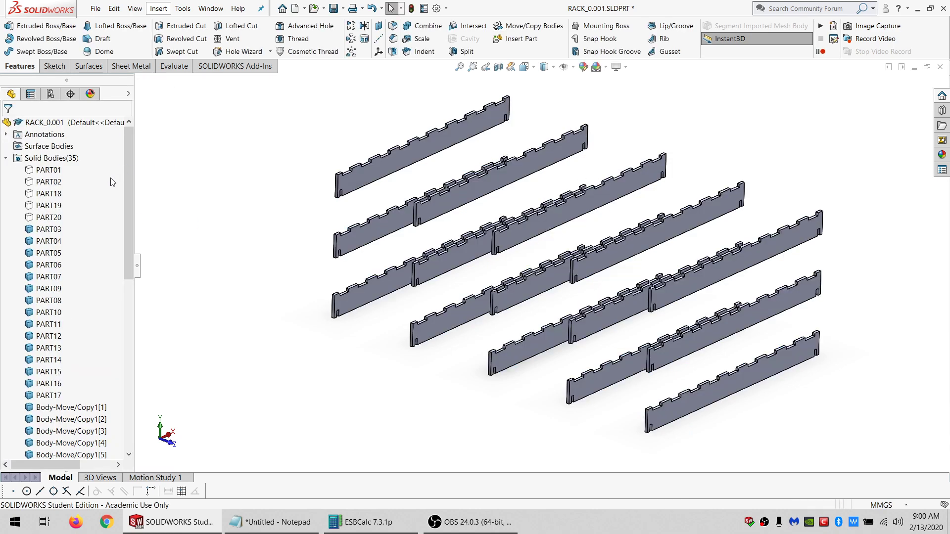
Hide the original cross strips PART03 to PART17, leaving their copies shown.
left_click(57, 230)
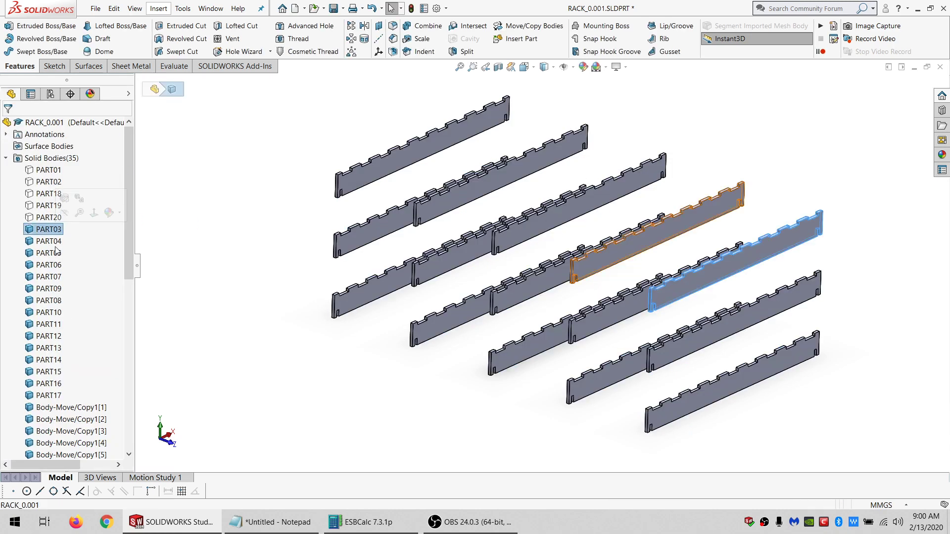
left_click(55, 392, "shift")
left_click(59, 378)
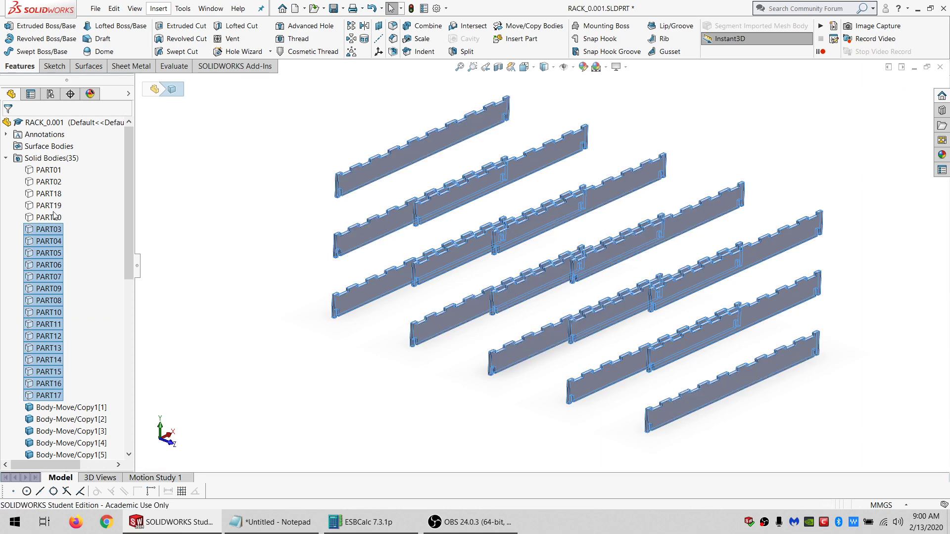
Show the top shelf body PART18 above the copied cross strips.
scroll(170, 312, "down", 3)
scroll(401, 271, "up", 5)
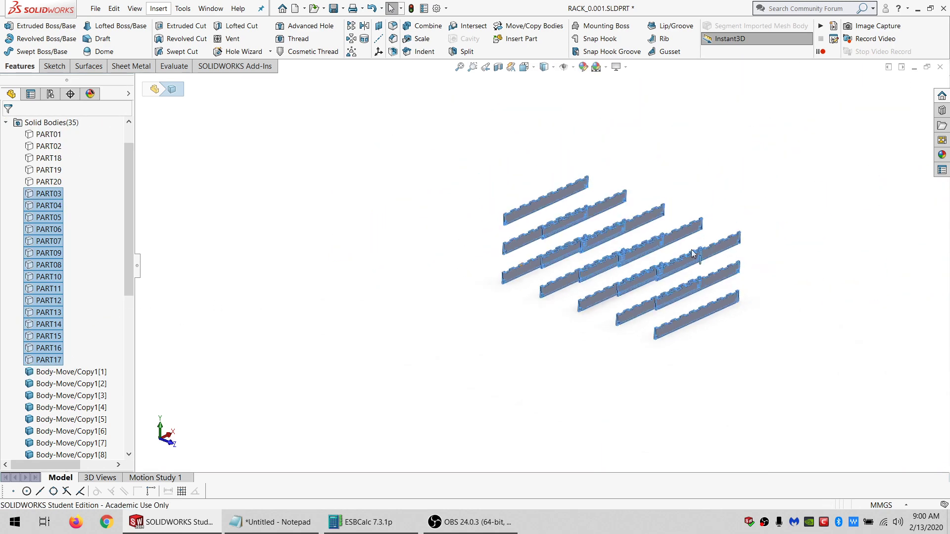
scroll(138, 262, "down", 3)
scroll(99, 327, "down", 3)
scroll(83, 363, "up", 5)
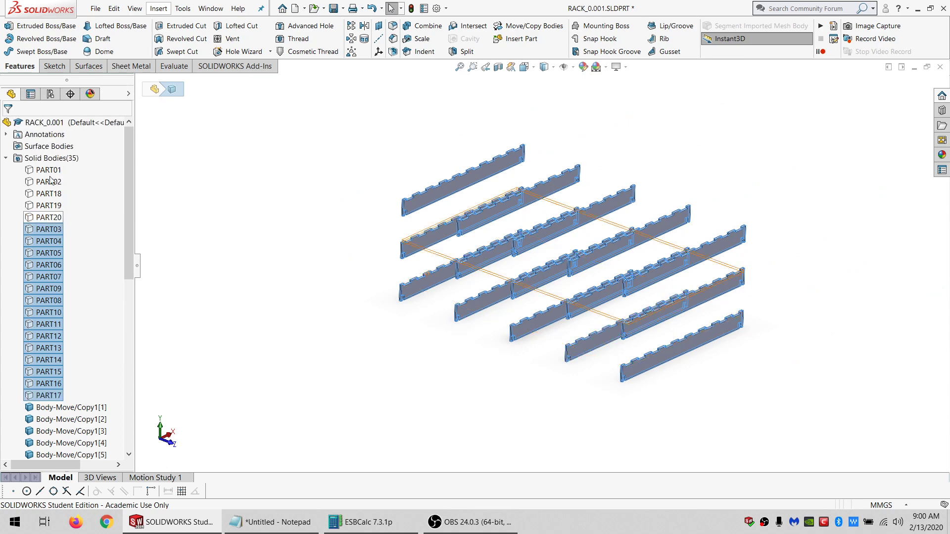
left_click(50, 196)
left_click(67, 171)
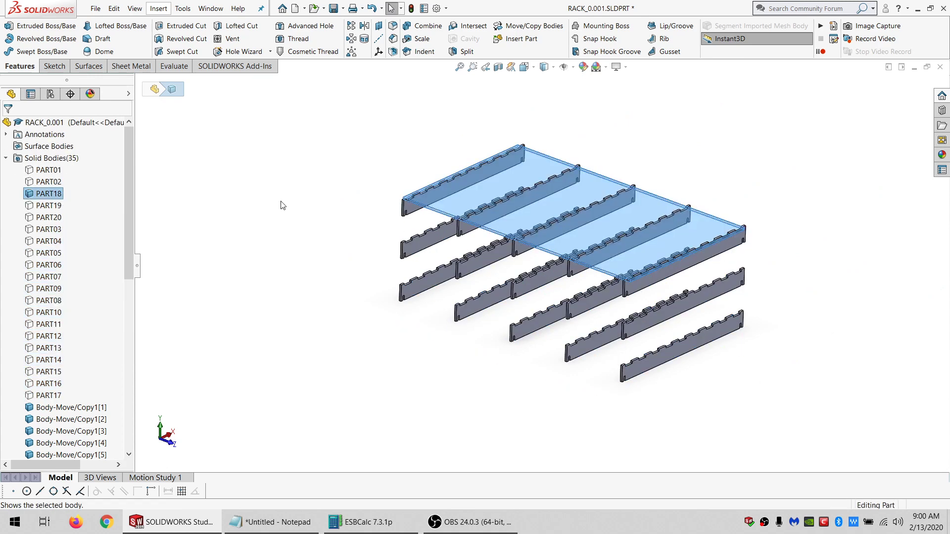
Combine with Subtract, using PART18 as the main body and the five copied strips directly beneath it as the tool bodies.
left_click(426, 26)
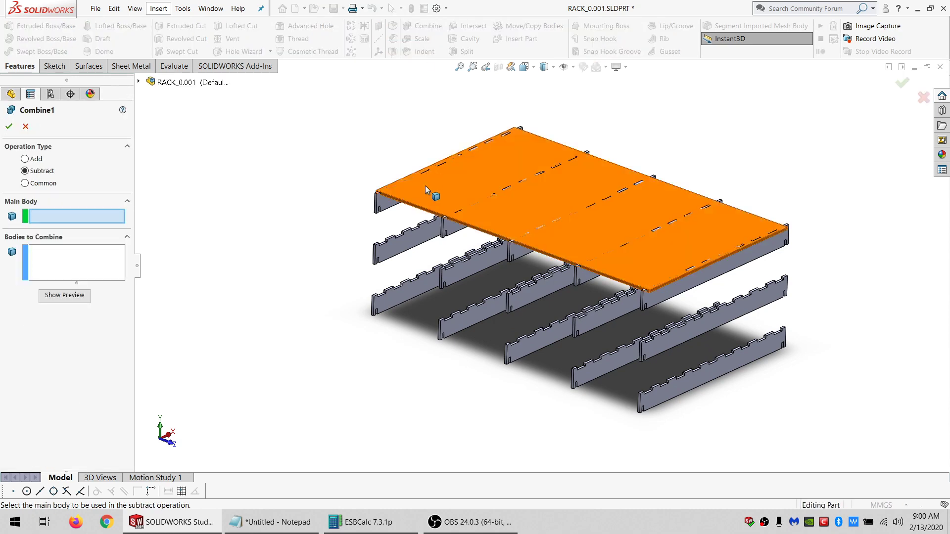
middle_click_drag(495, 322, 490, 292)
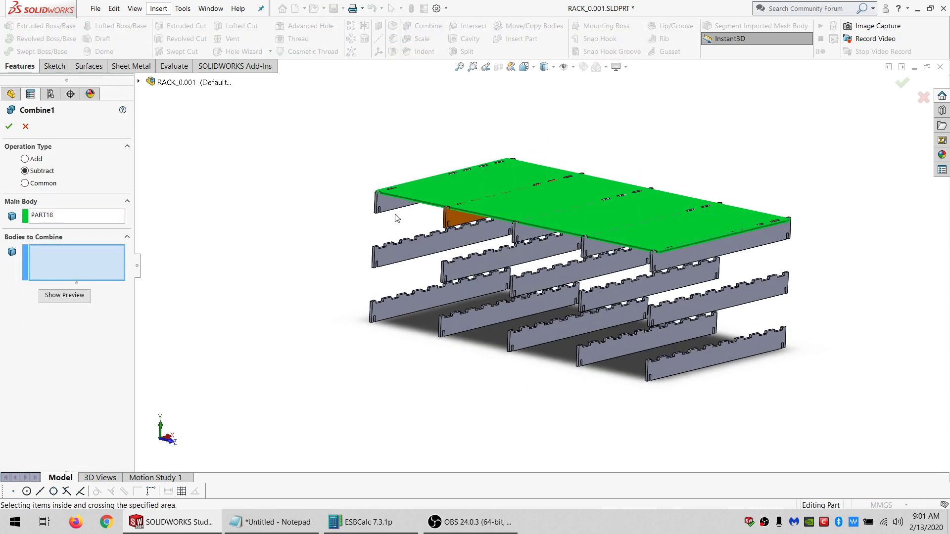
left_click(389, 202)
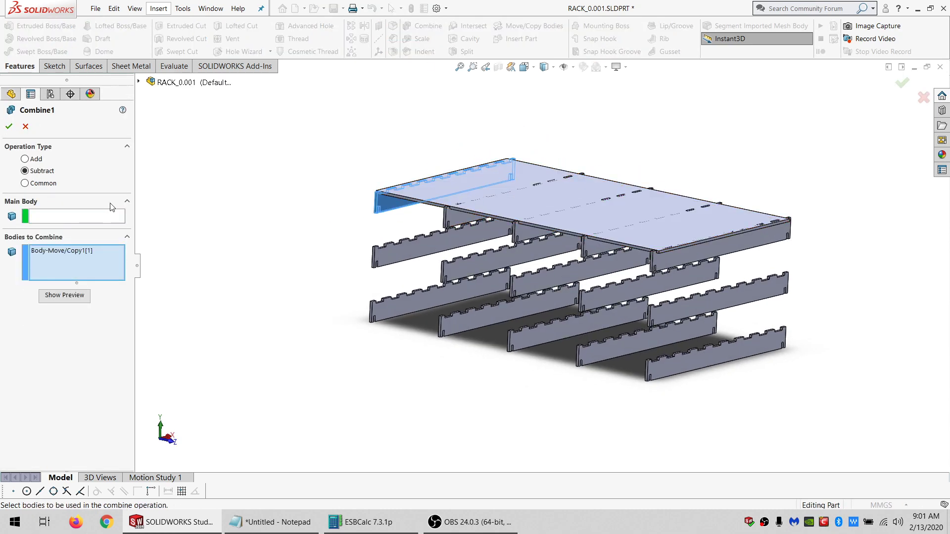
left_click(82, 214)
left_click(517, 187)
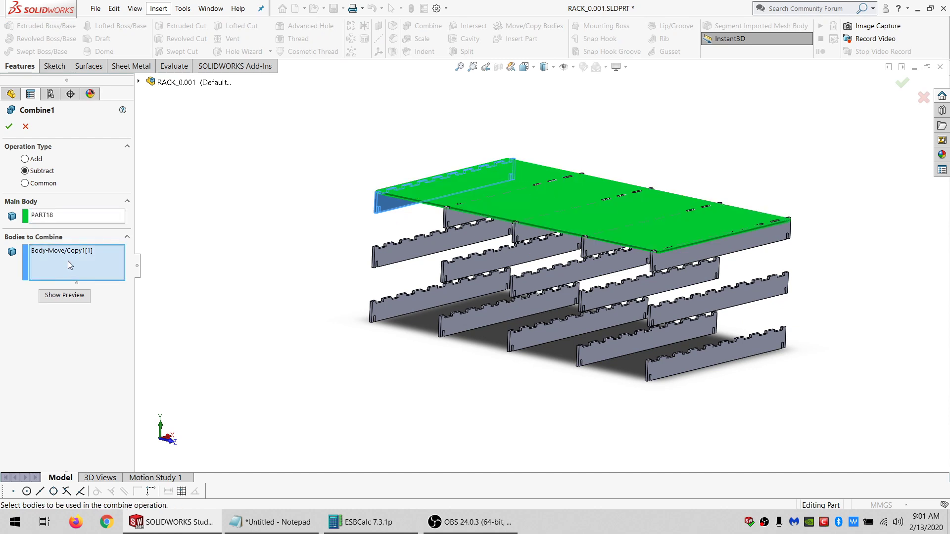
left_click(490, 225)
left_click(549, 236)
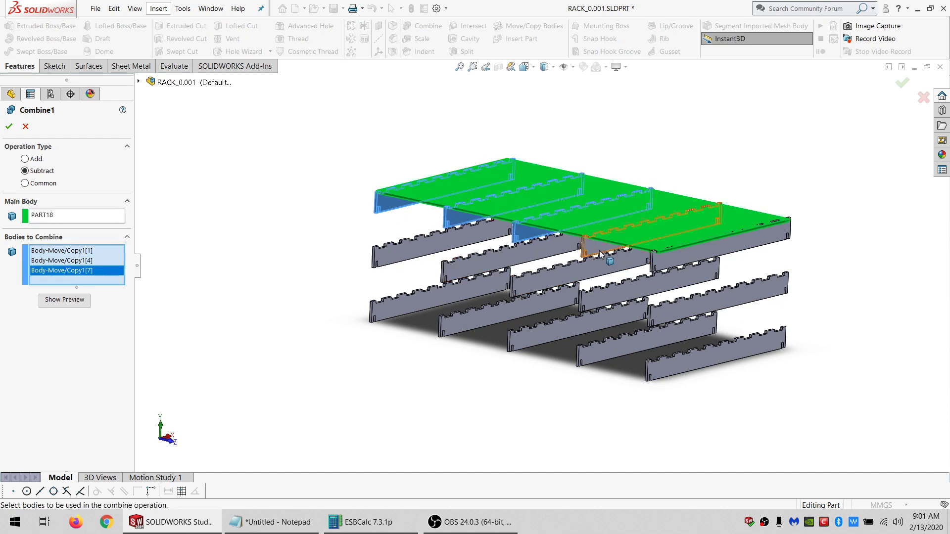
left_click(600, 254)
left_click(718, 245)
left_click(9, 127)
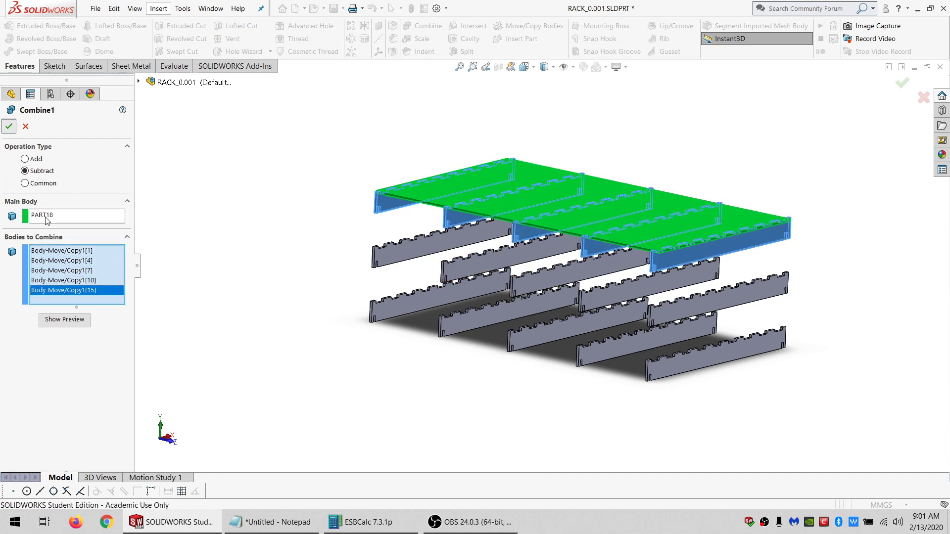
Delete the Combine1 feature from the model.
scroll(74, 289, "down", 3)
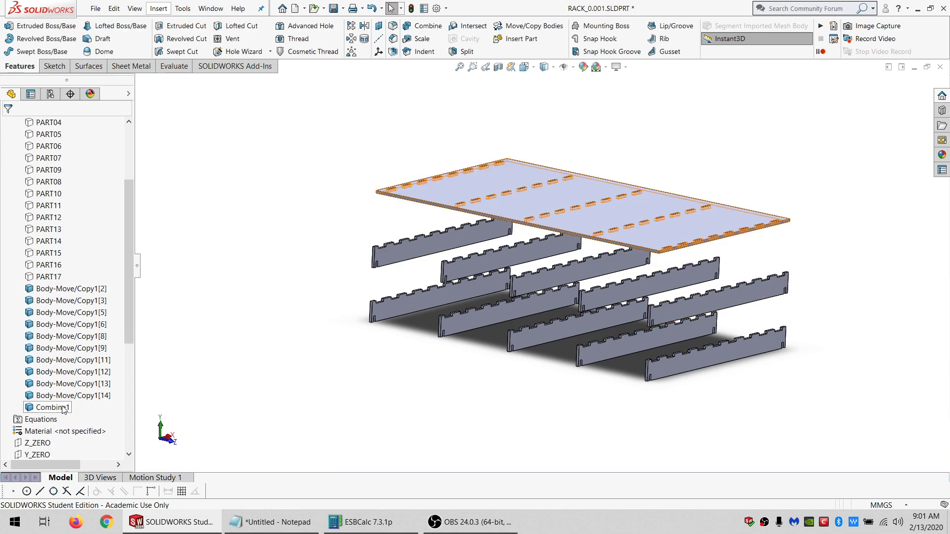
scroll(49, 421, "down", 5)
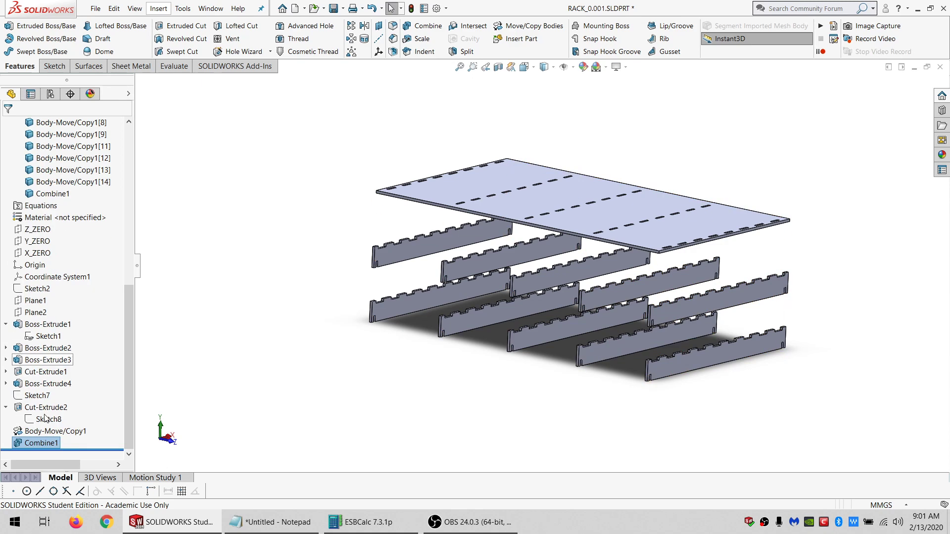
left_click(45, 443)
key("Delete")
key("Return")
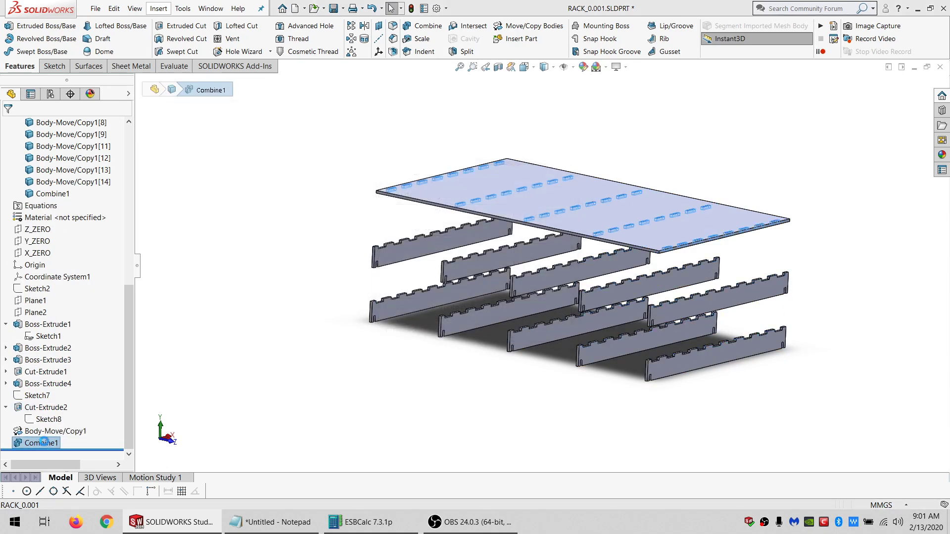
Rename the three shelf bodies as PART18_OLD, PART19_OLD and PART20_OLD.
scroll(85, 296, "up", 6)
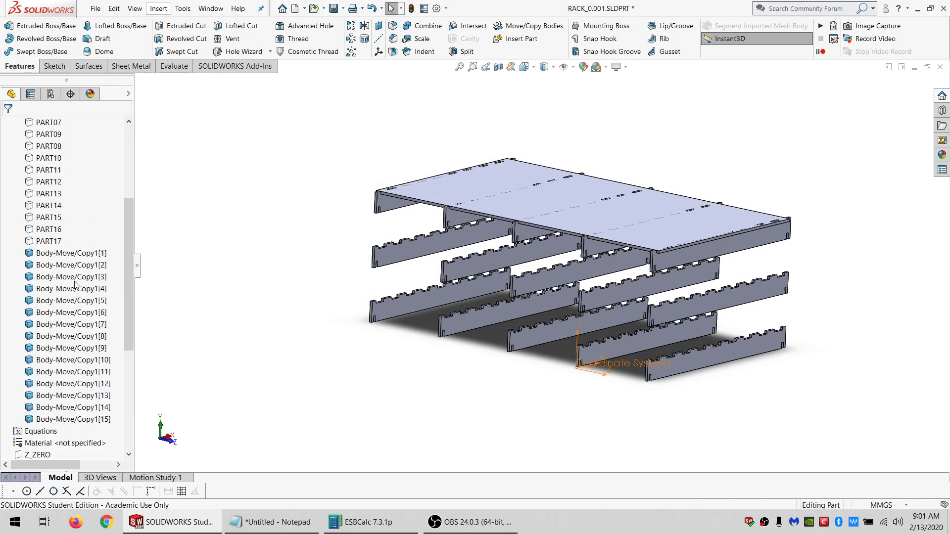
scroll(44, 242, "up", 4)
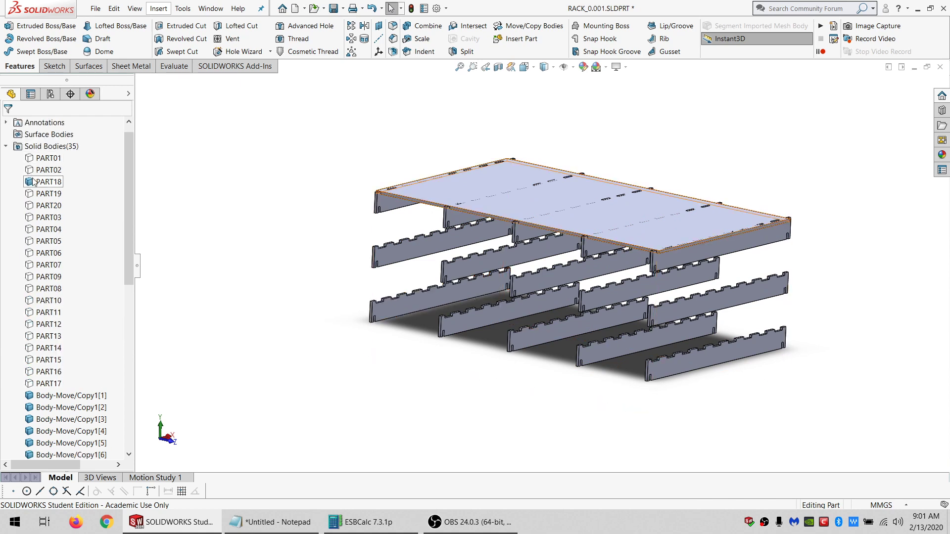
left_click(48, 182)
left_click(55, 182)
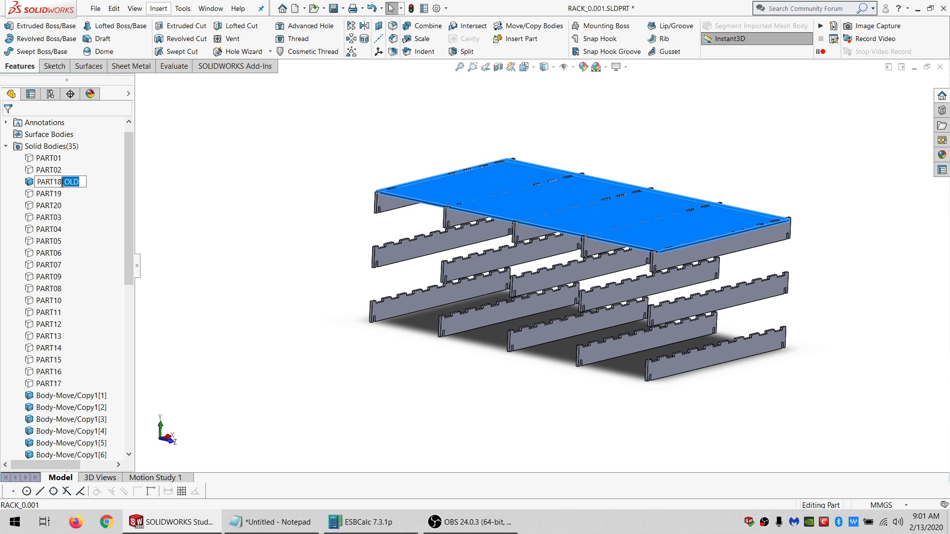
left_click(56, 195)
left_click(61, 195)
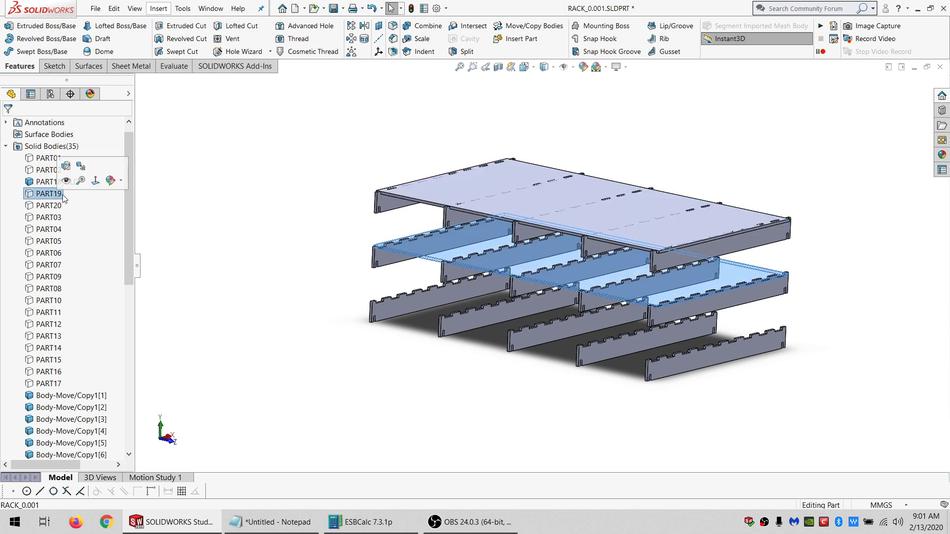
left_click(62, 195)
type("_OLD")
left_click(40, 207)
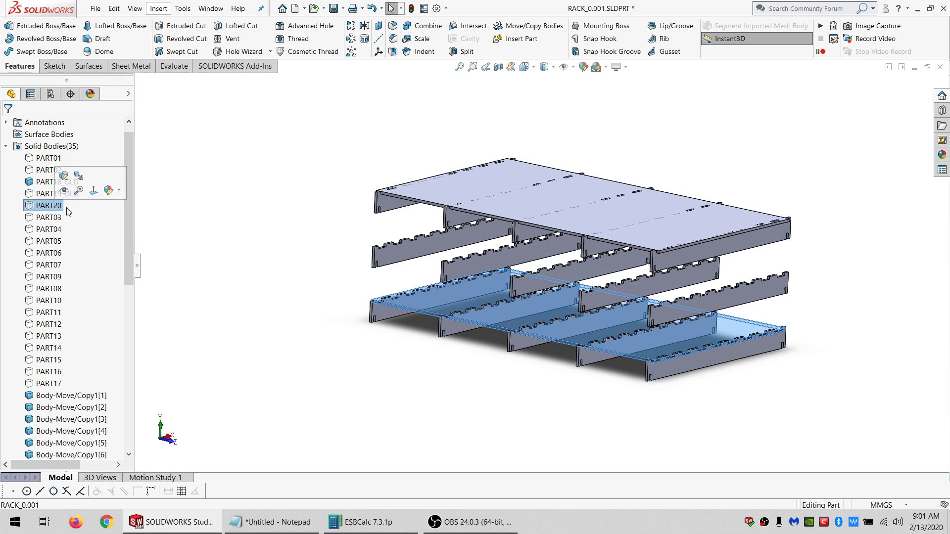
left_click(61, 206)
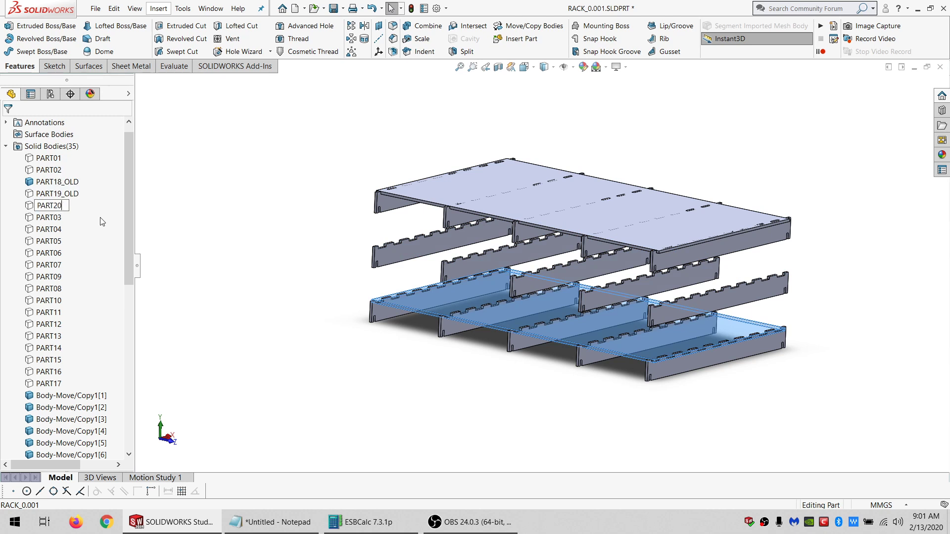
left_click(211, 253)
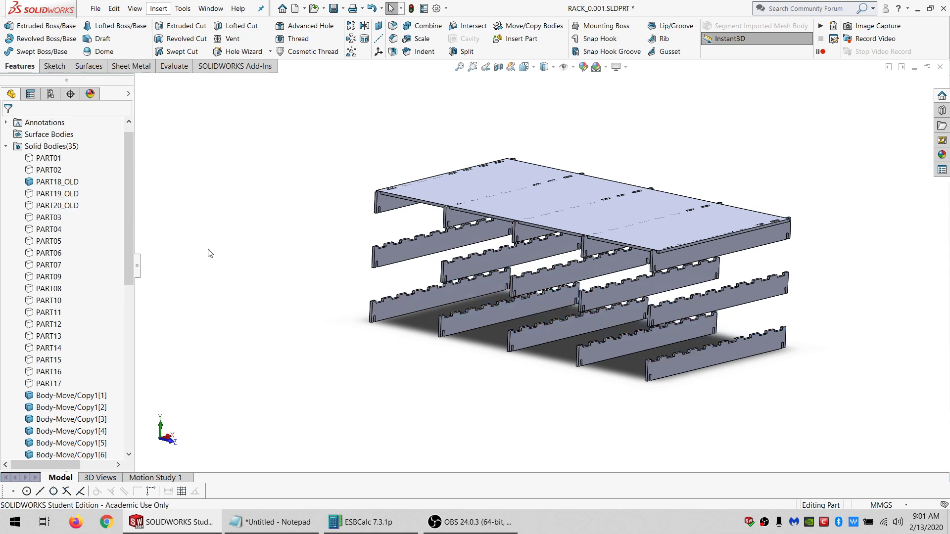
Subtract the five copied cross strips of the top row from PART18_OLD with Combine, cutting tab slots into the shelf.
left_click(423, 26)
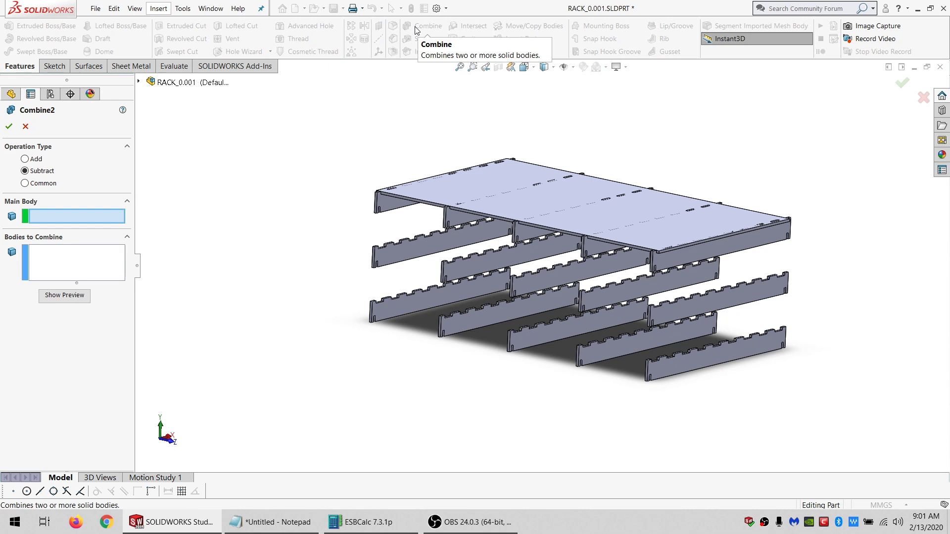
left_click(427, 198)
left_click(393, 206)
left_click(498, 221)
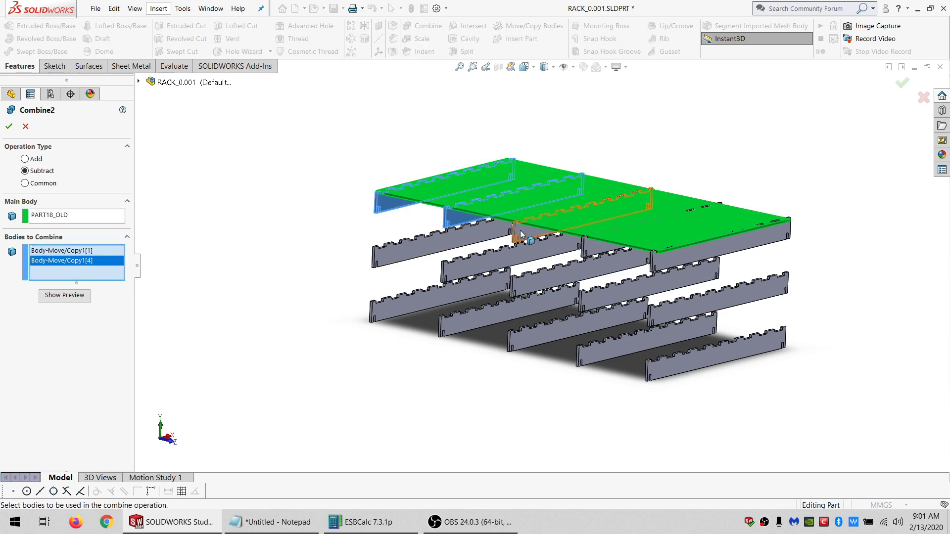
left_click(544, 233)
left_click(613, 245)
left_click(702, 247)
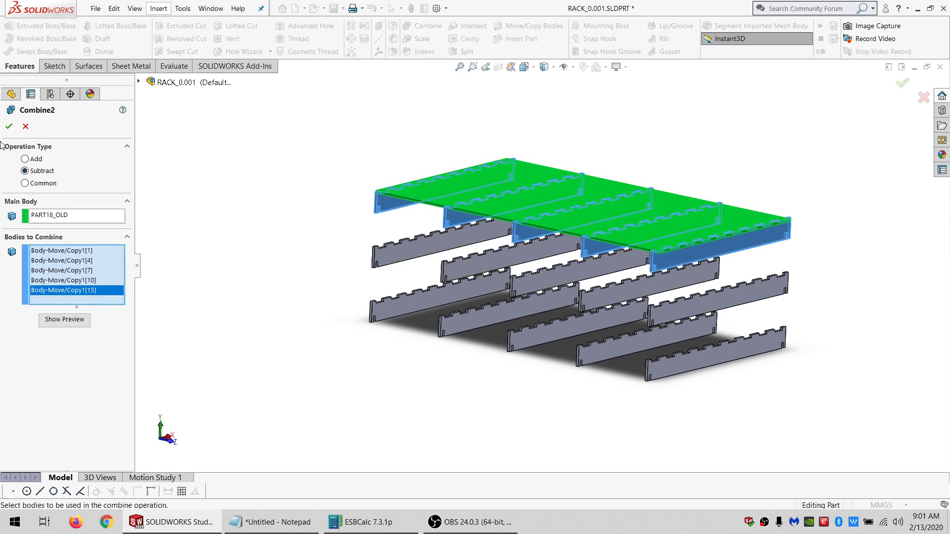
left_click(9, 126)
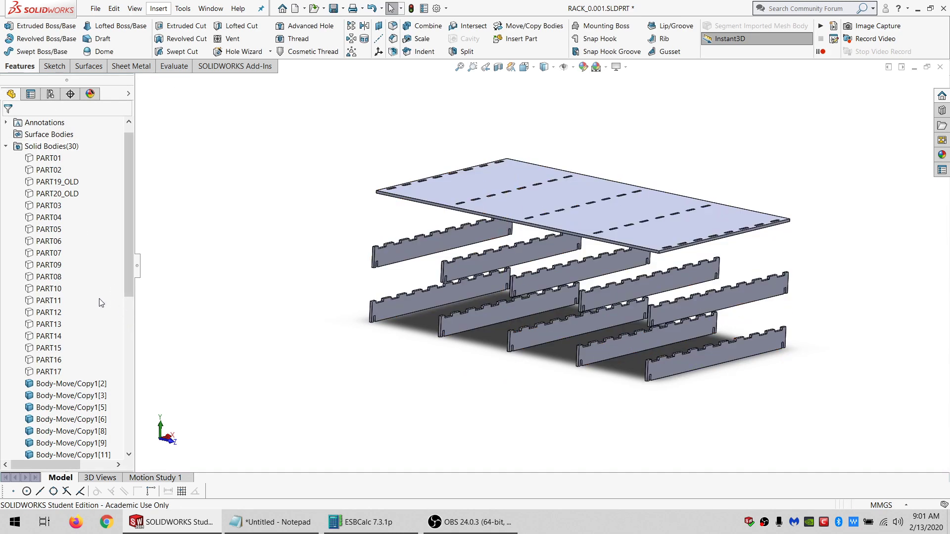
Rename the slotted top shelf body Combine2 as PART18.
scroll(82, 287, "down", 1)
left_click(53, 360)
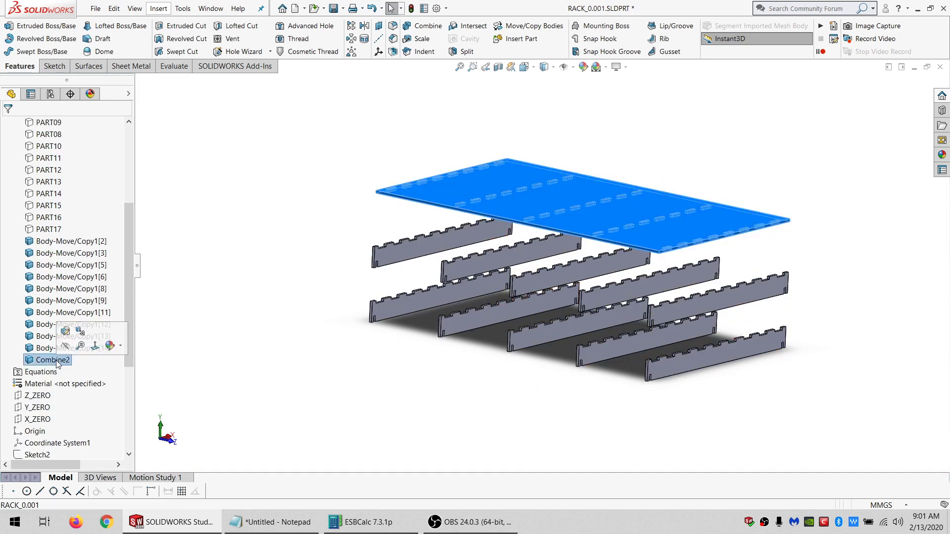
left_click(53, 359)
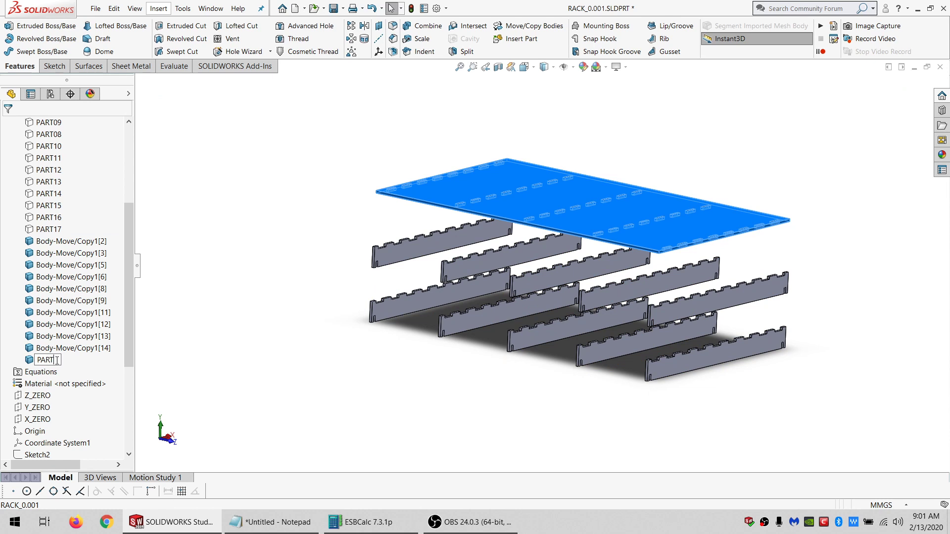
left_click(174, 273)
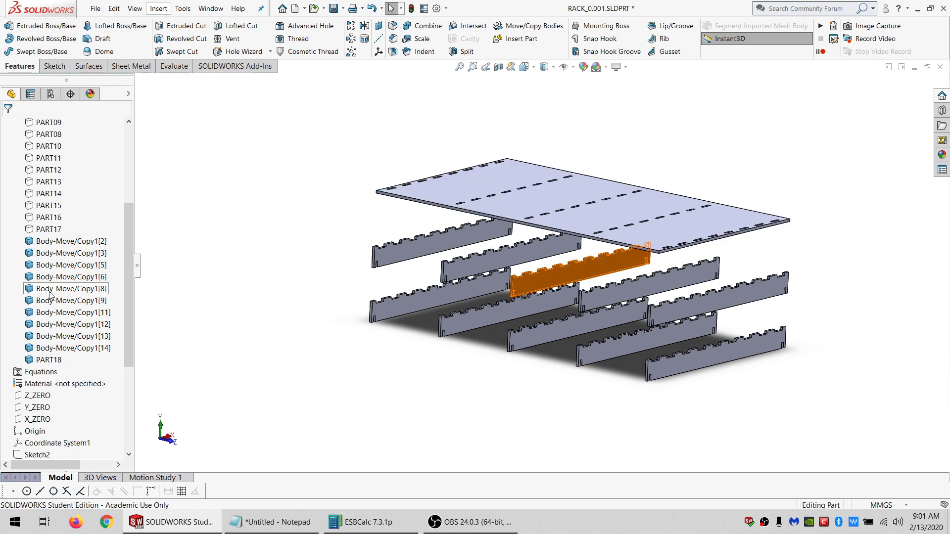
Show the hidden PART19_OLD shelf body.
scroll(50, 297, "up", 4)
left_click(53, 181)
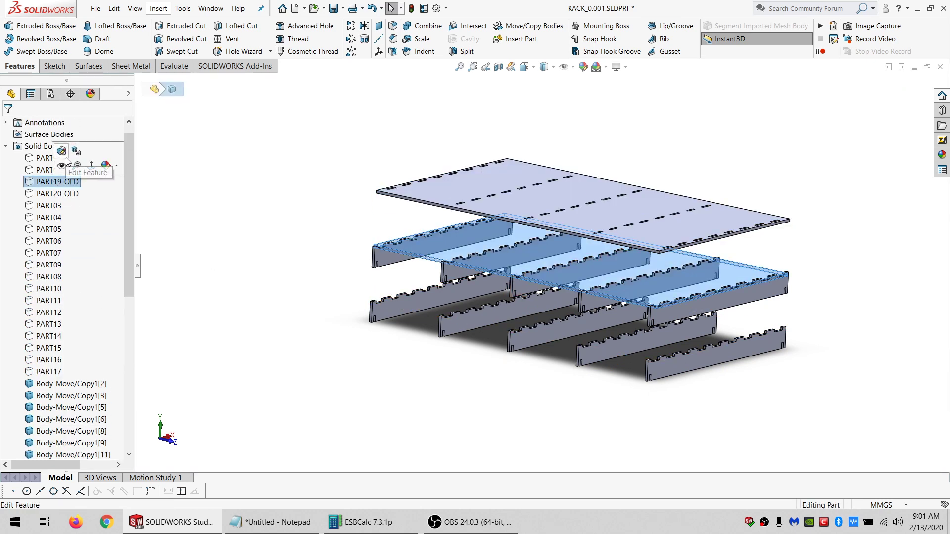
left_click(99, 164)
left_click(342, 208)
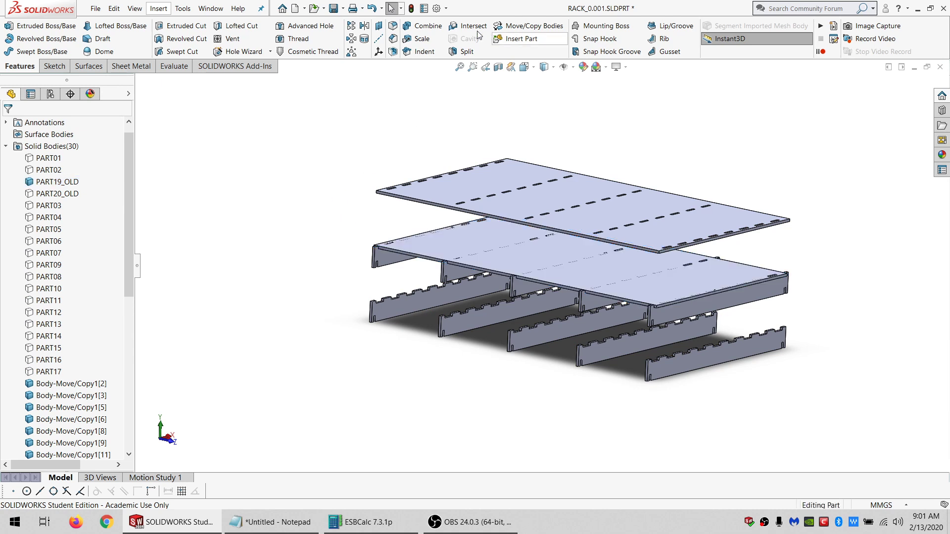
Subtract the five copied cross strips of the middle row from PART19_OLD with Combine, cutting tab slots into the shelf.
left_click(420, 26)
left_click(421, 266)
left_click(420, 265)
left_click(475, 277)
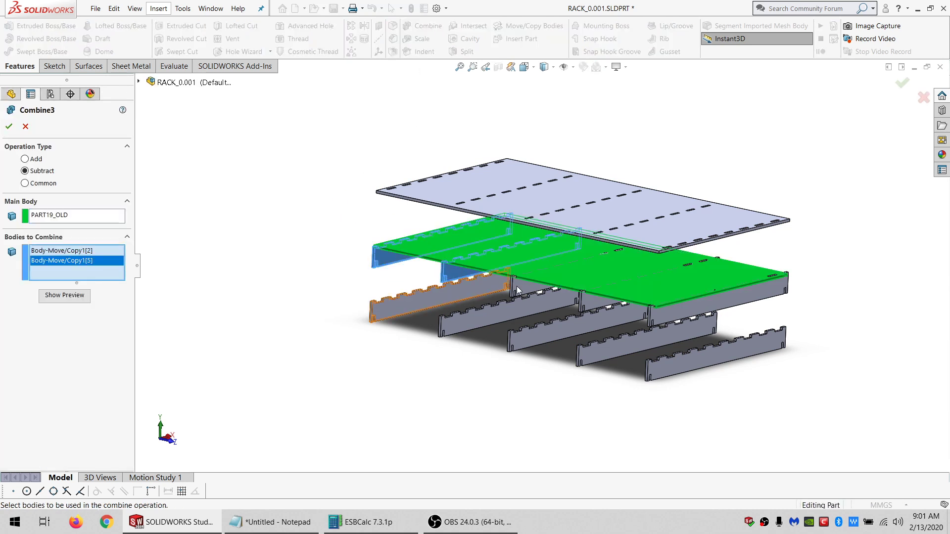
left_click(545, 292)
left_click(614, 306)
left_click(695, 321)
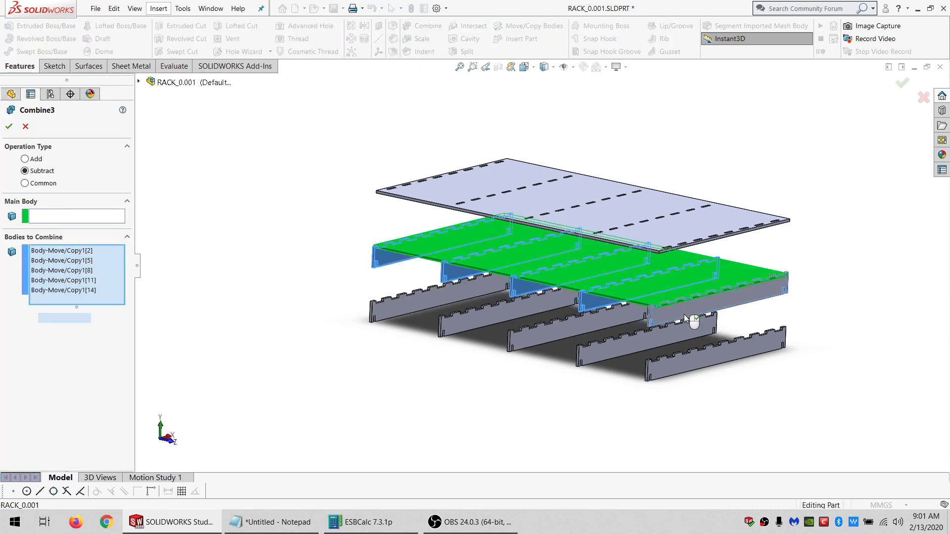
left_click(10, 126)
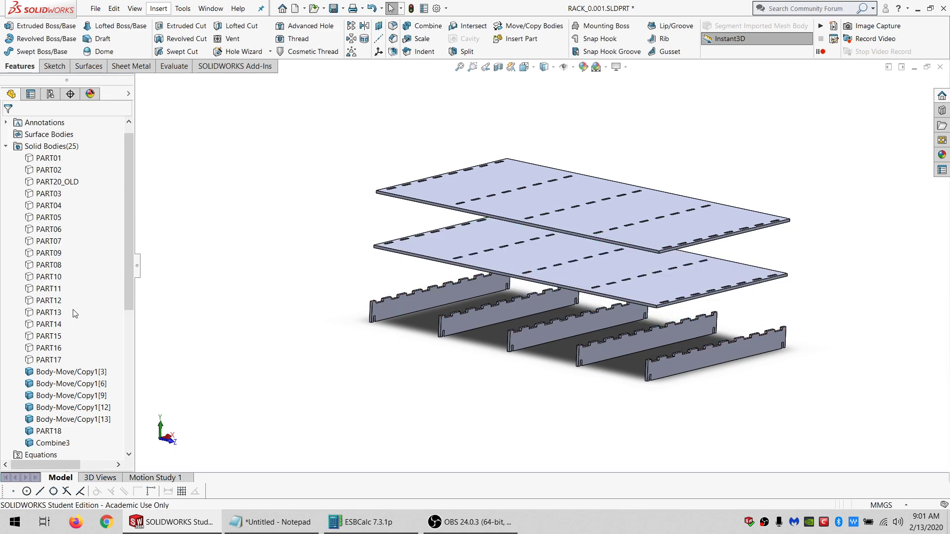
Rename the slotted middle shelf body Combine3 as PART19.
scroll(67, 336, "down", 1)
left_click(55, 407)
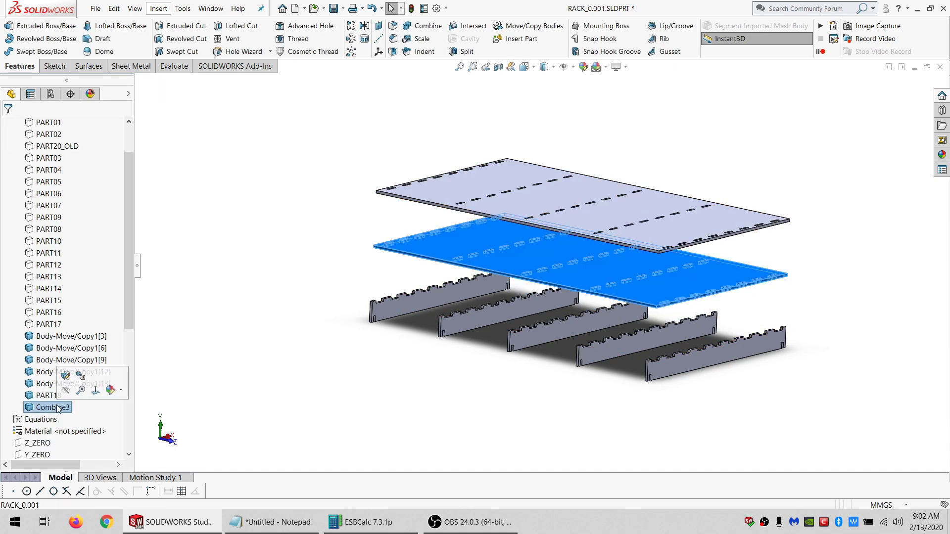
left_click(57, 406)
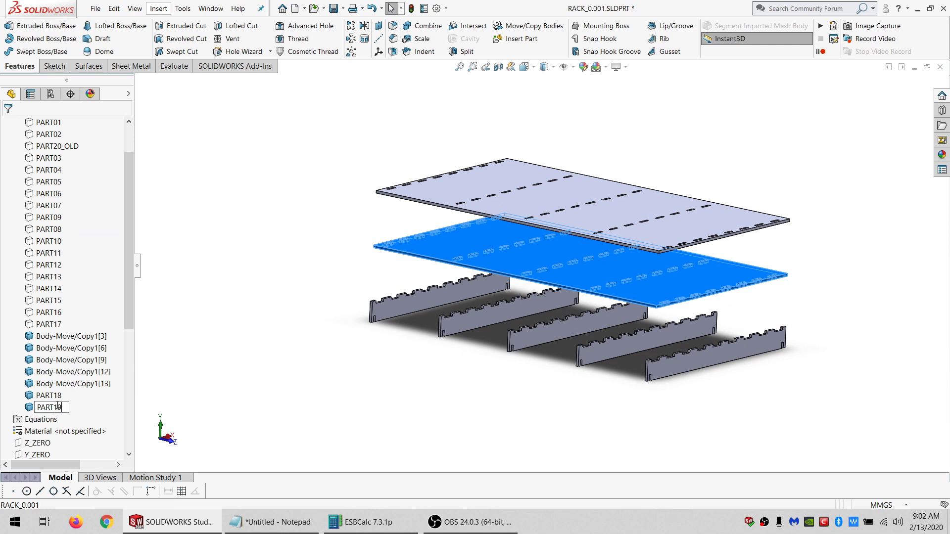
left_click(156, 269)
Show PART20_OLD and subtract the five copied cross strips of the lowest row from it with Combine.
scroll(75, 248, "up", 2)
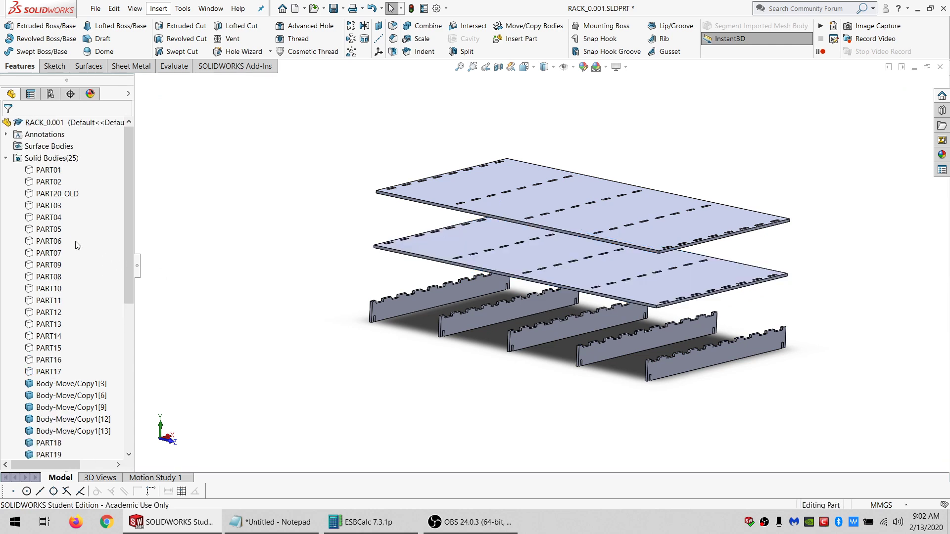
left_click(57, 193)
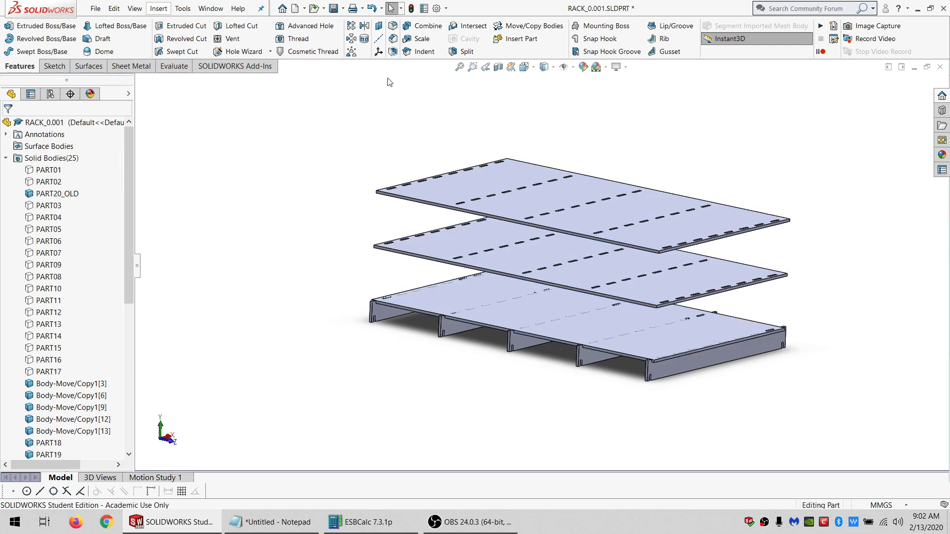
left_click(425, 26)
left_click(387, 316)
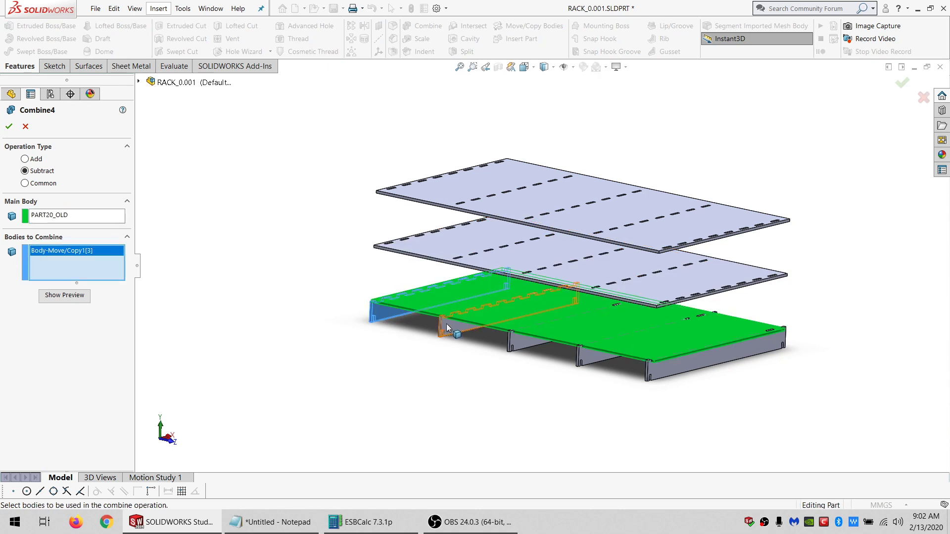
left_click(478, 328)
left_click(532, 344)
left_click(645, 368)
left_click(661, 376)
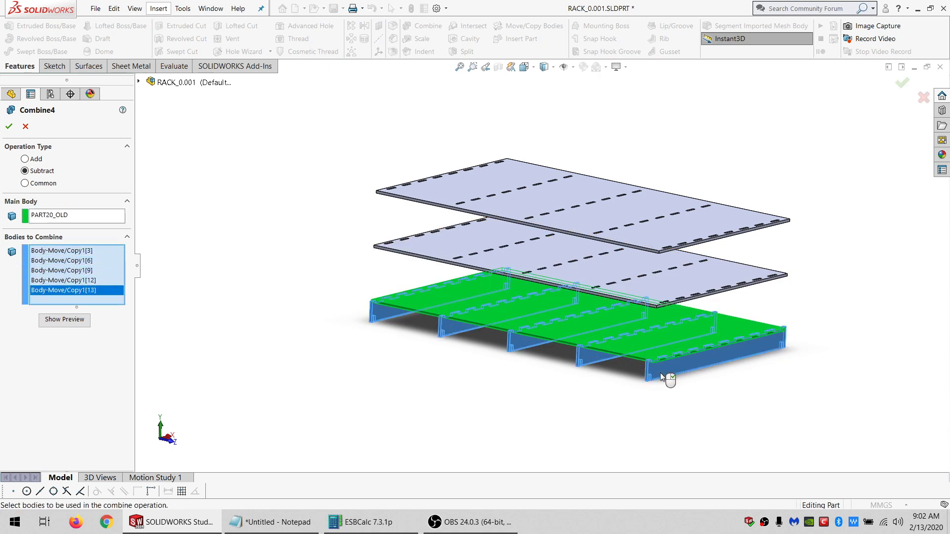
left_click(10, 126)
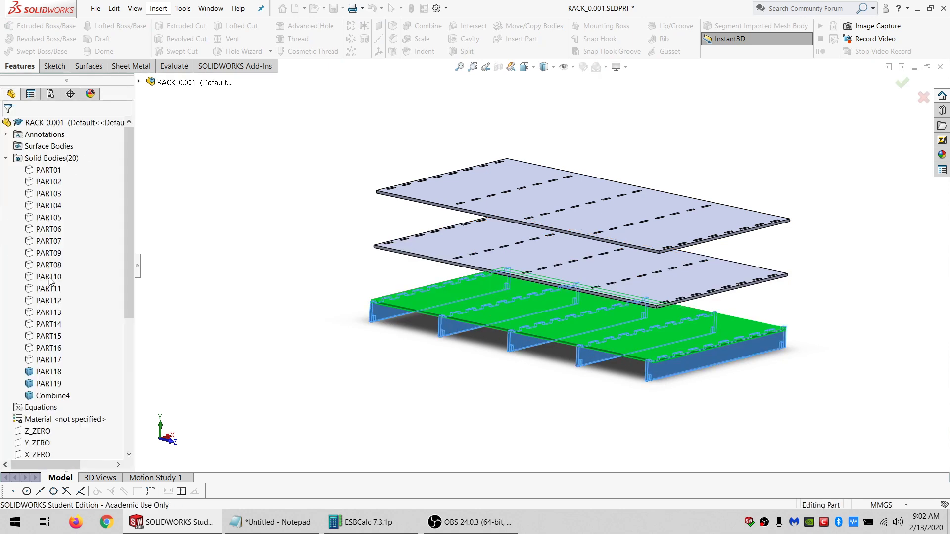
Rename the slotted lowest shelf body Combine4 as PART20 and show all solid bodies of the rack.
left_click(52, 396)
left_click(53, 397)
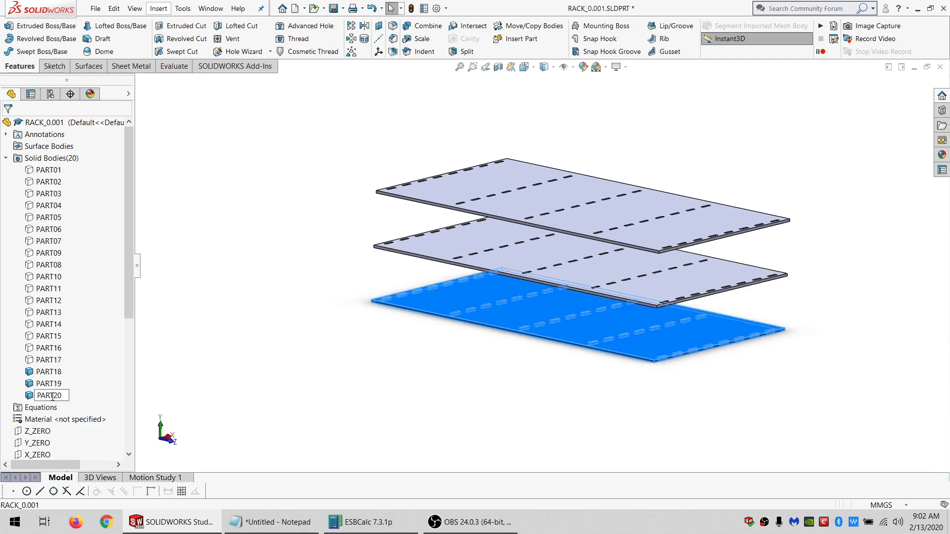
left_click(61, 158)
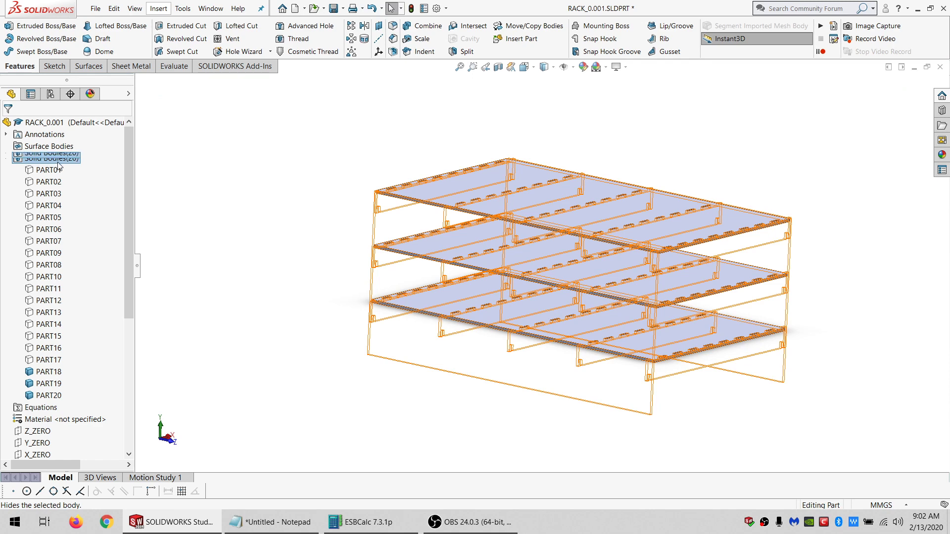
left_click(272, 161)
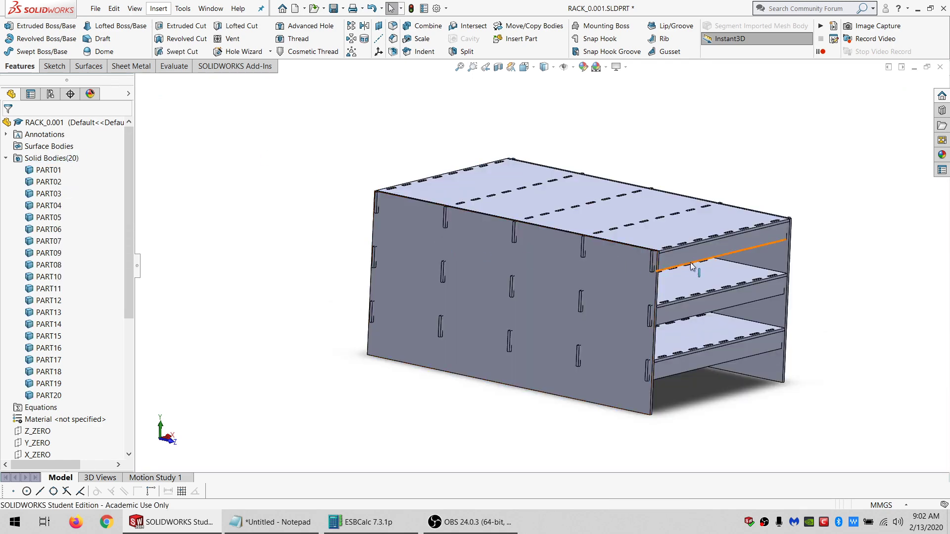
Inspect the assembled rack from several angles, checking how the cross strips' tabs fit the slots in the three shelves.
middle_click_drag(612, 269, 519, 270)
scroll(518, 269, "down", 3)
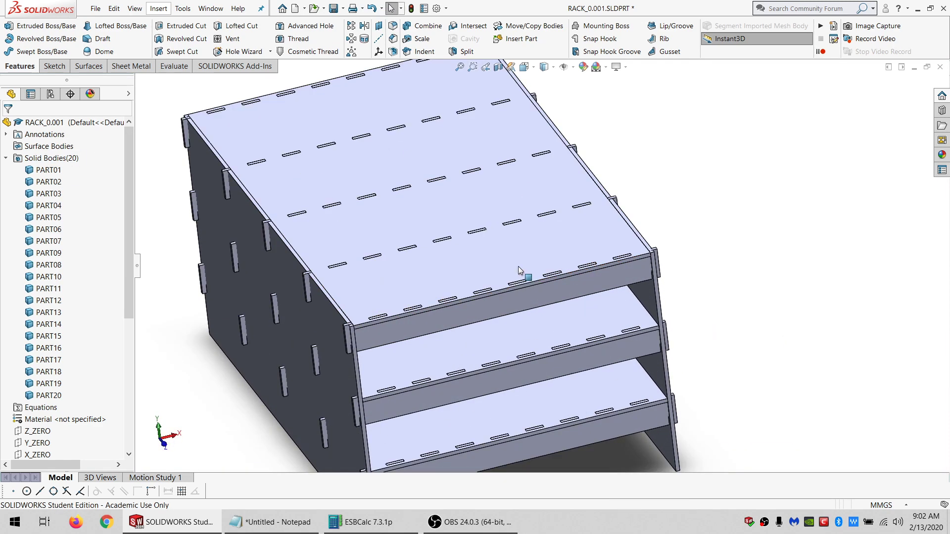
middle_click_drag(509, 304, 476, 302)
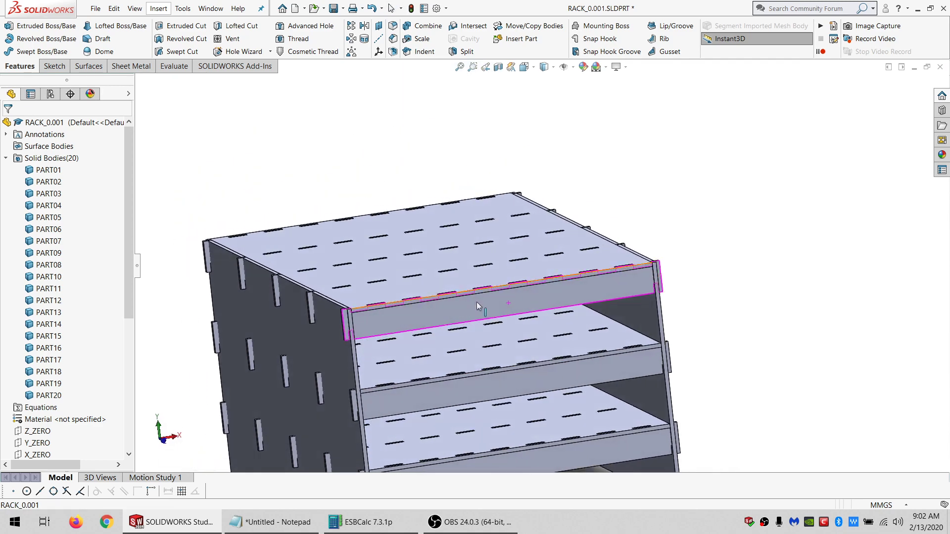
left_click(492, 307)
scroll(491, 307, "up", 3)
scroll(393, 220, "down", 2)
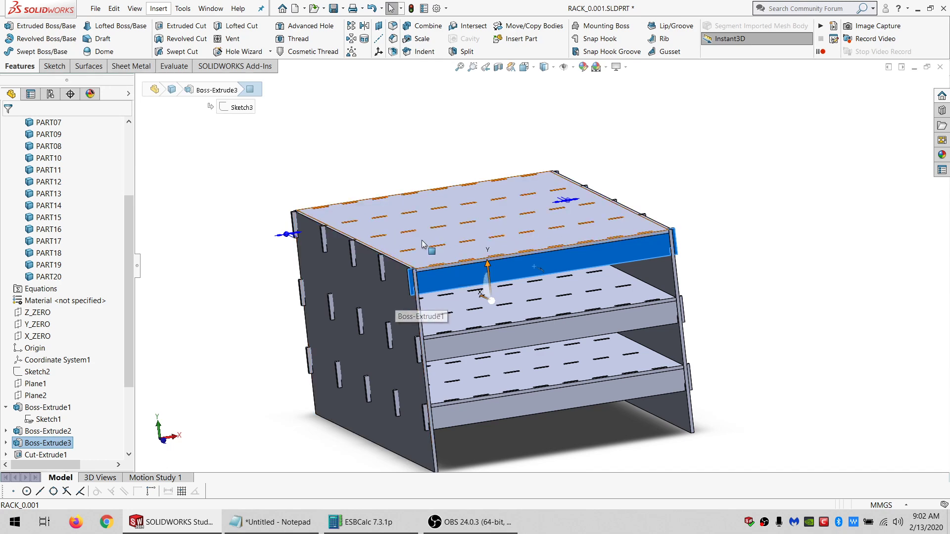
middle_click_drag(397, 250, 395, 315)
middle_click_drag(422, 248, 386, 277)
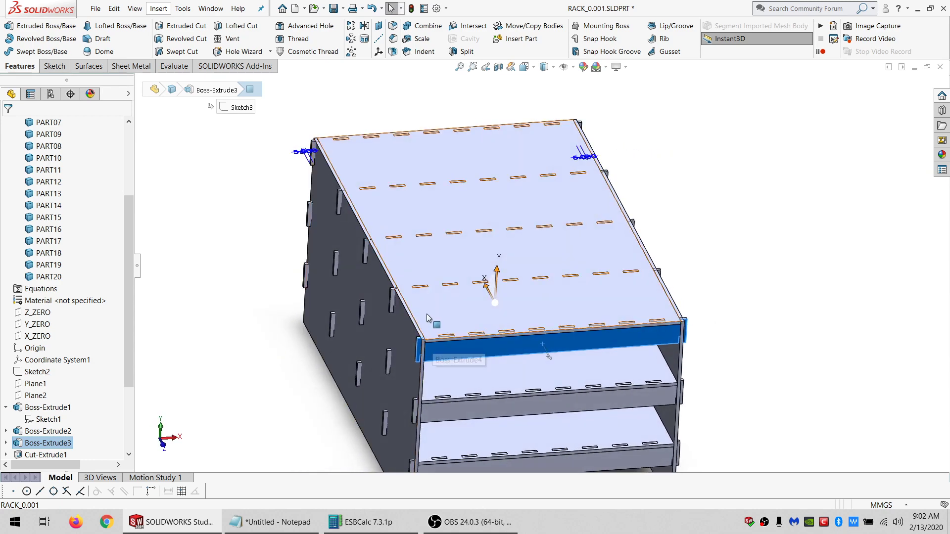
middle_click_drag(427, 315, 494, 348)
middle_click_drag(622, 227, 585, 233)
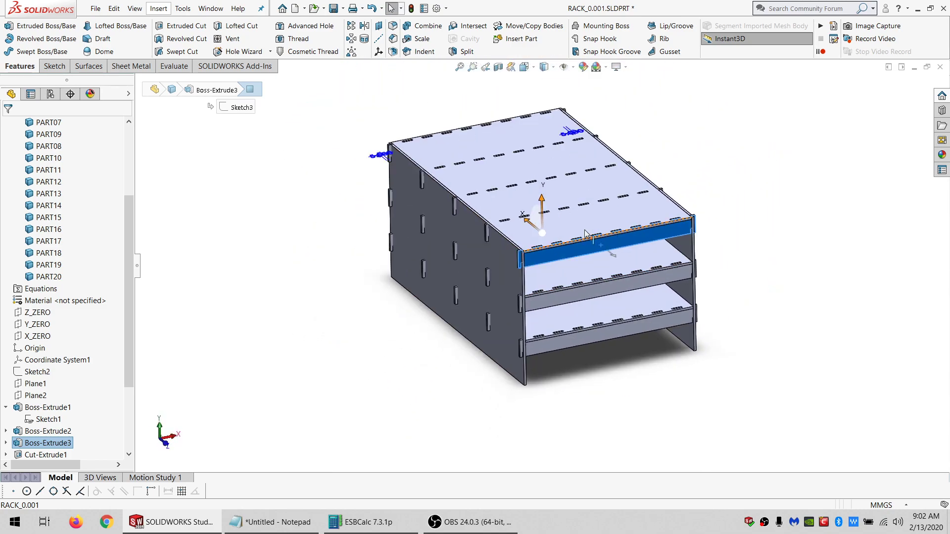
scroll(520, 250, "down", 4)
middle_click_drag(495, 254, 521, 317)
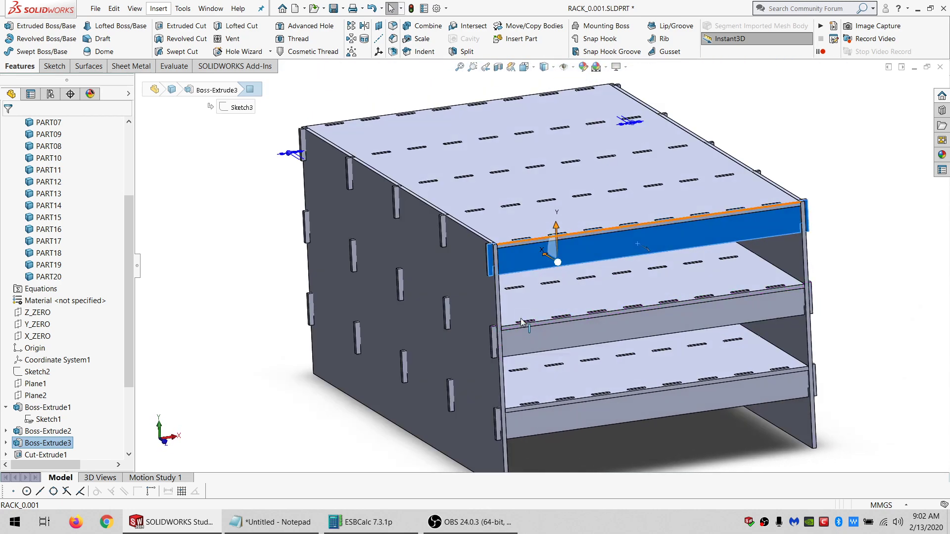
scroll(521, 317, "up", 2)
scroll(521, 317, "down", 5)
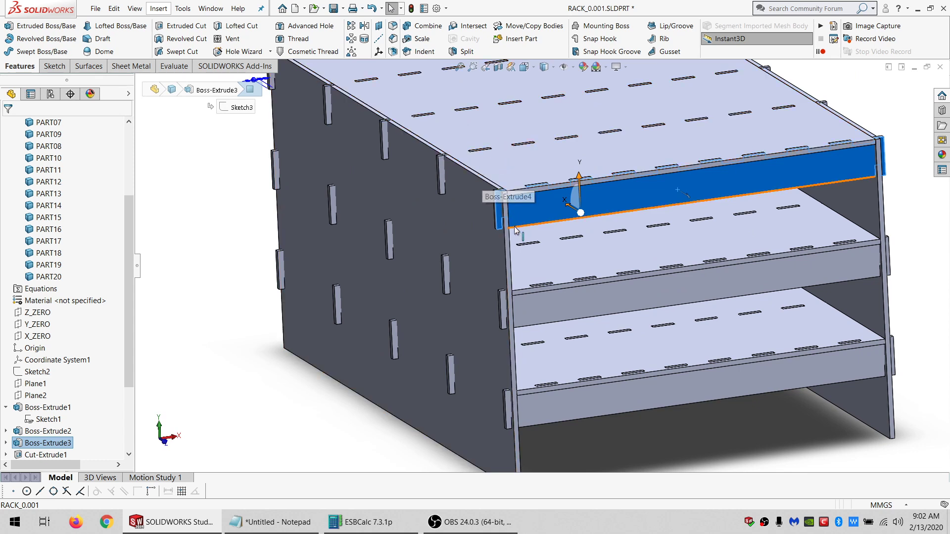
middle_click_drag(497, 203, 512, 291)
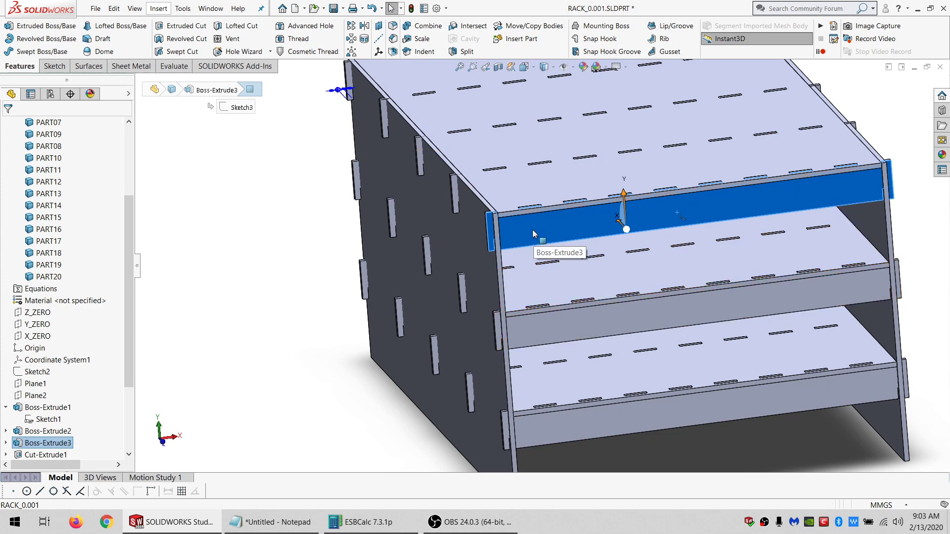
right_click(533, 229)
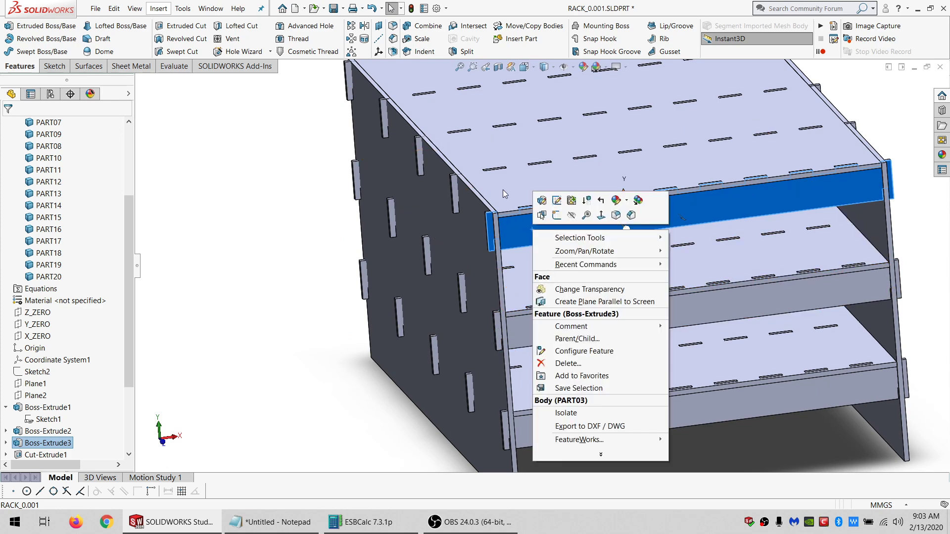
left_click(503, 189)
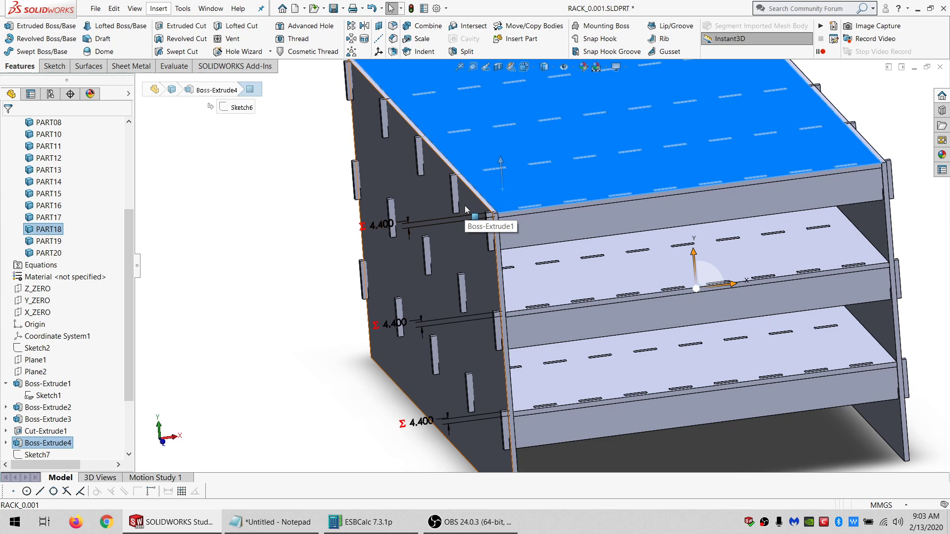
scroll(596, 248, "up", 2)
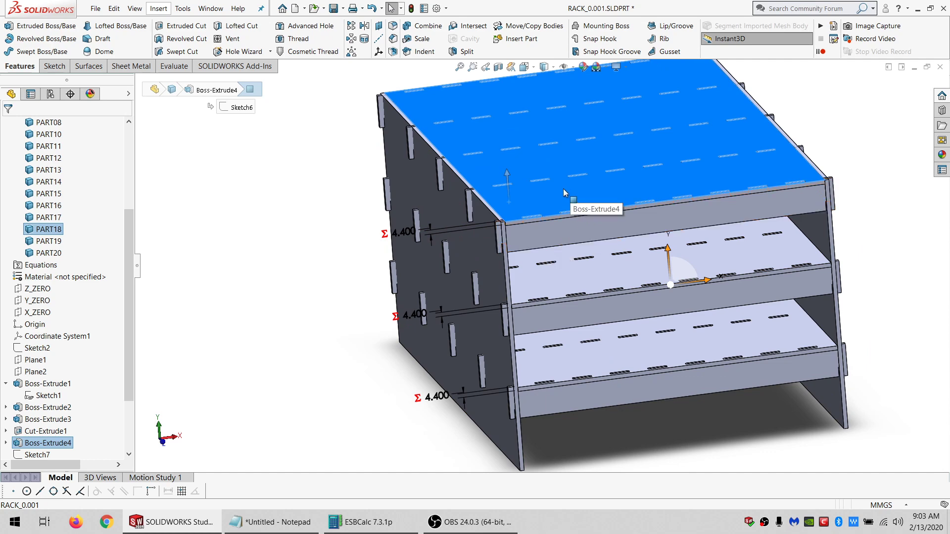
left_click(824, 127)
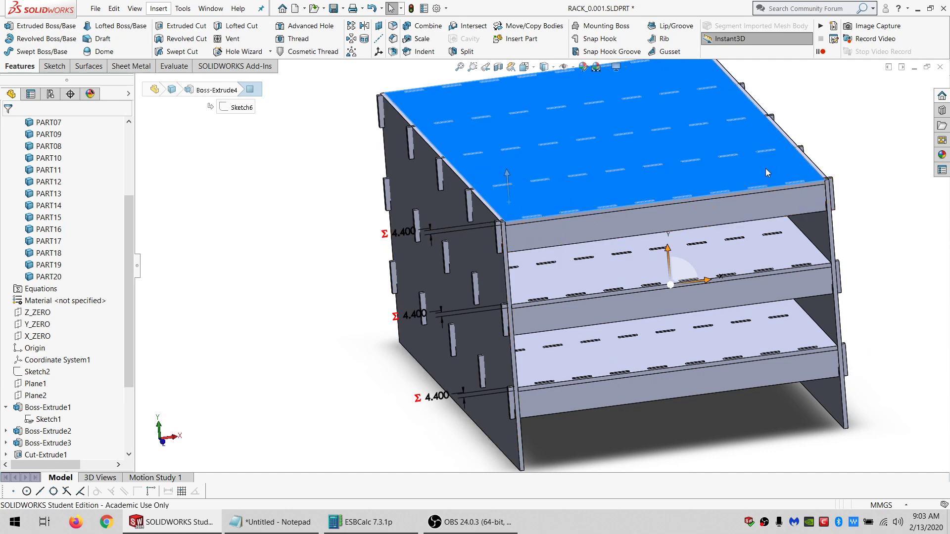
scroll(537, 218, "up", 2)
scroll(540, 255, "down", 2)
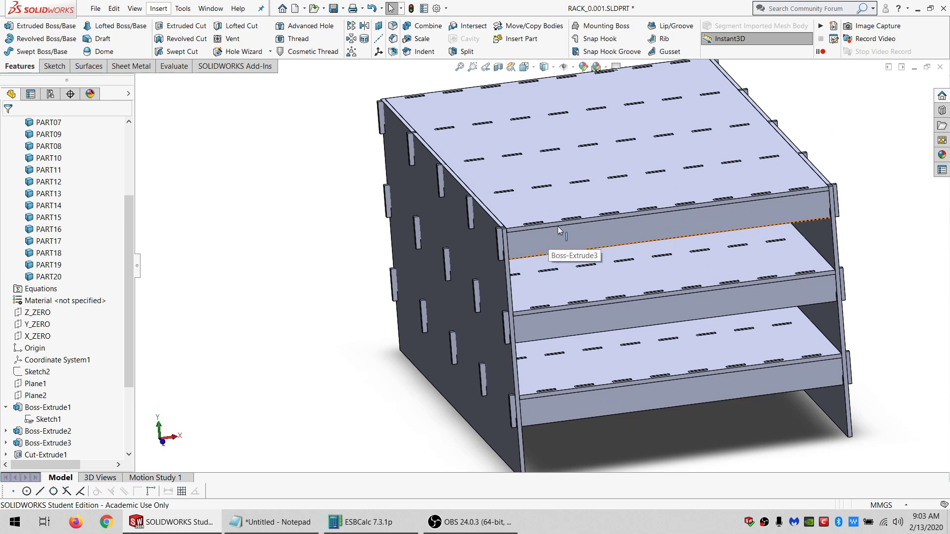
Examine the outer face of the side panel and the strip ends that protrude through it.
middle_click_drag(557, 227, 771, 280)
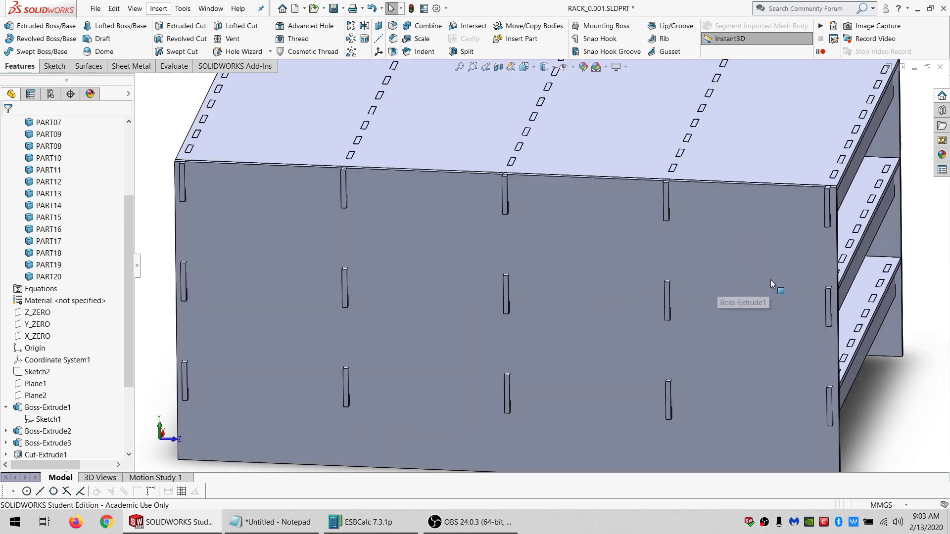
scroll(771, 280, "up", 2)
scroll(714, 279, "down", 2)
middle_click_drag(711, 279, 670, 283)
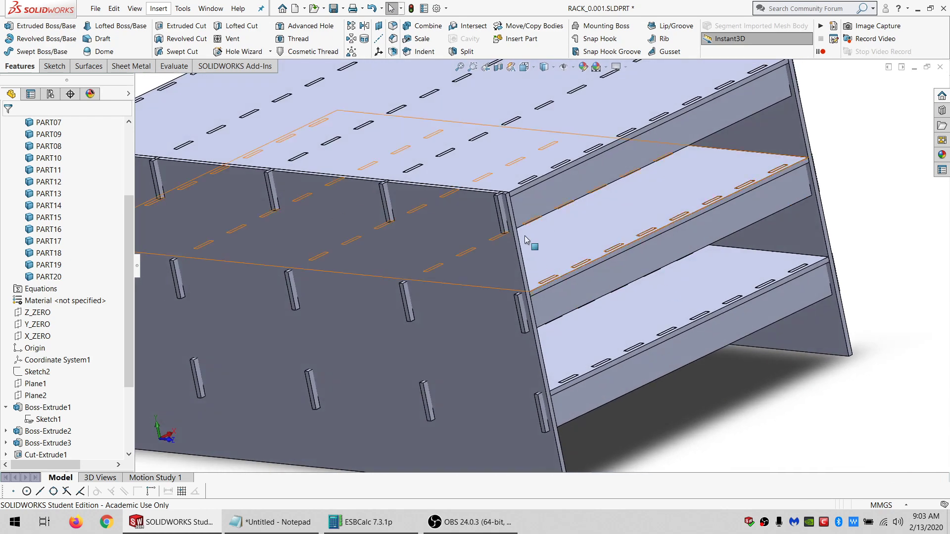
left_click(505, 217)
left_click(484, 258)
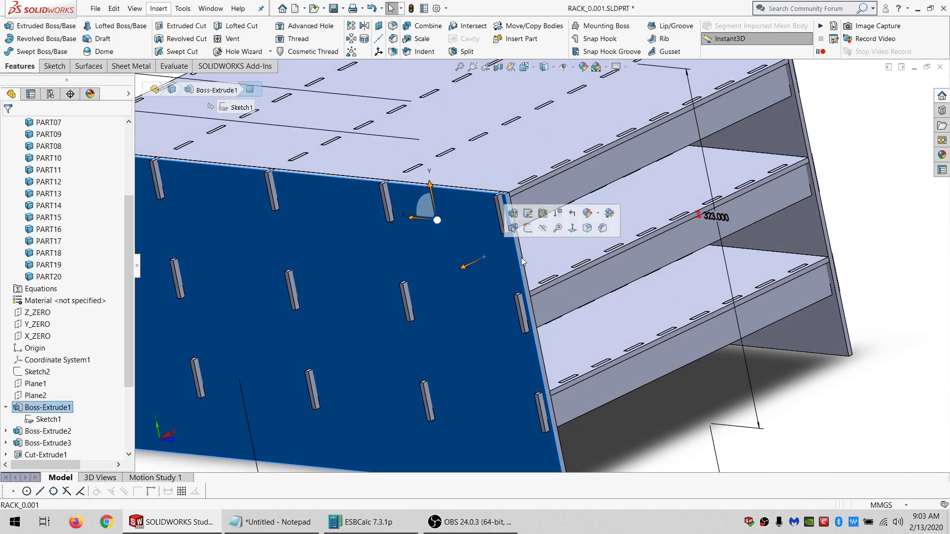
scroll(549, 261, "up", 3)
scroll(550, 262, "down", 5)
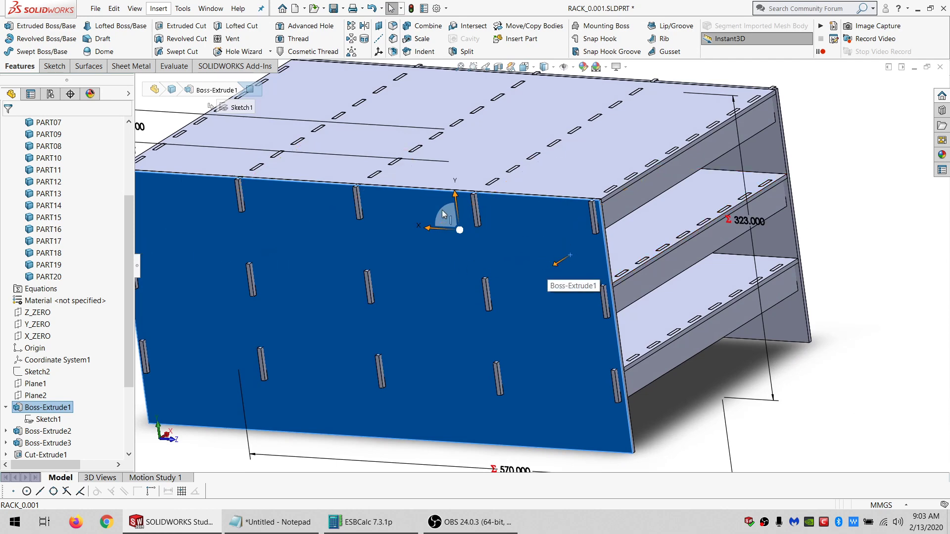
Start a sketch on the side panel's outer face and draw corner rectangles from its upper edge beside the top row's two strip ends nearest the +Z end.
left_click(53, 67)
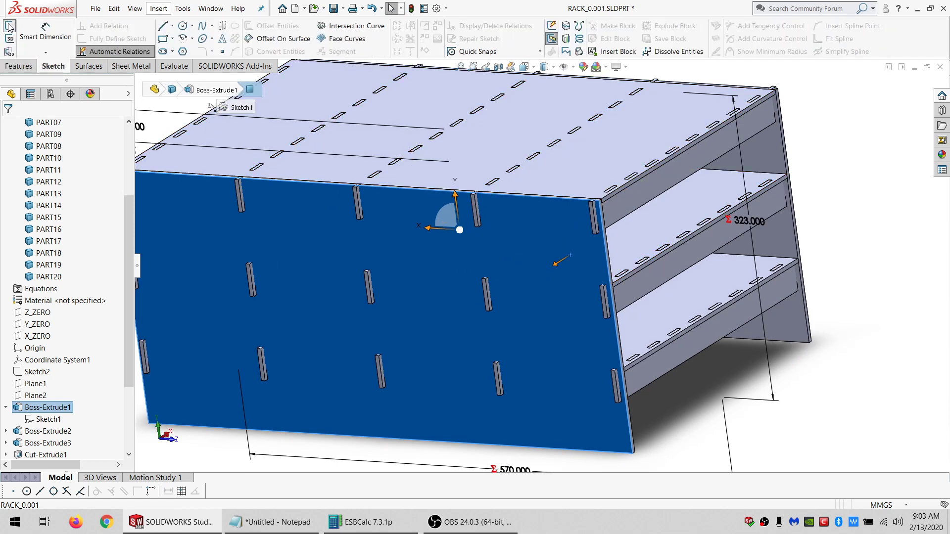
left_click(9, 26)
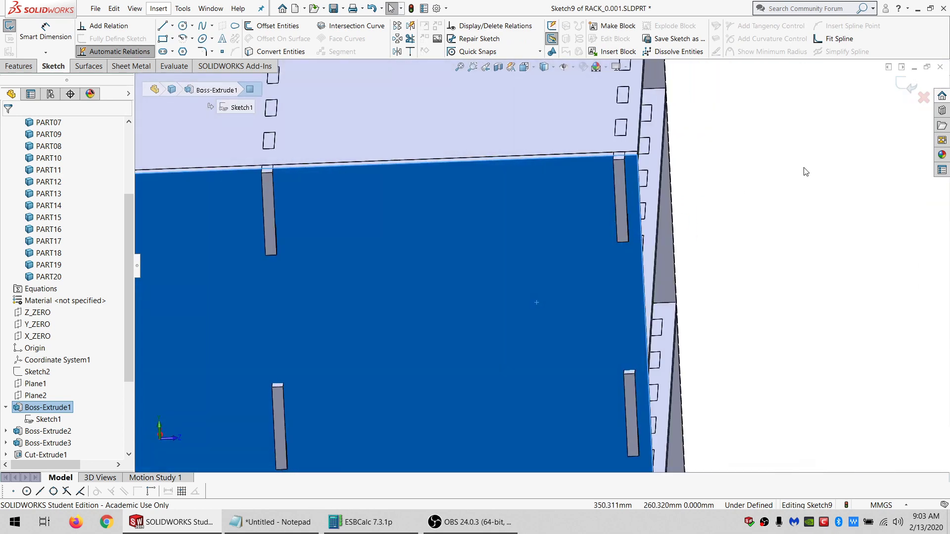
left_click(805, 171)
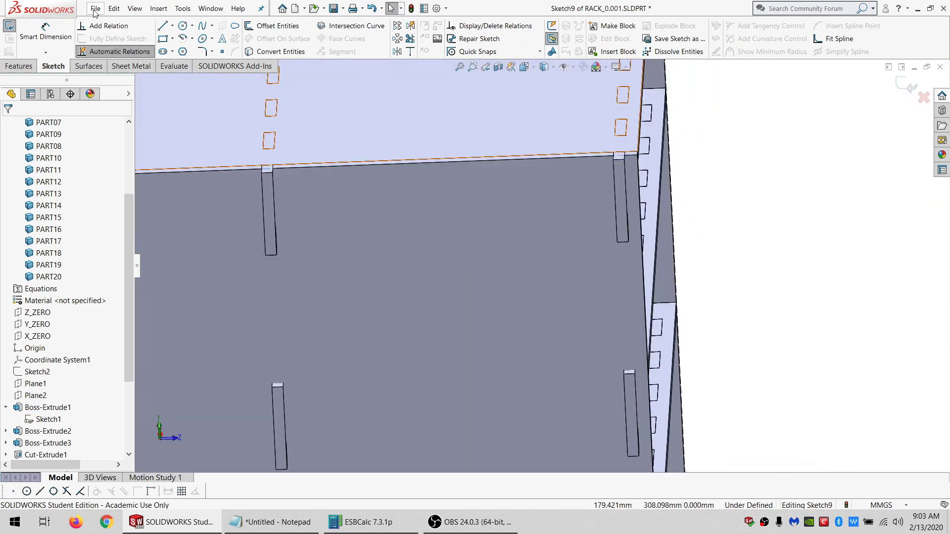
left_click(165, 43)
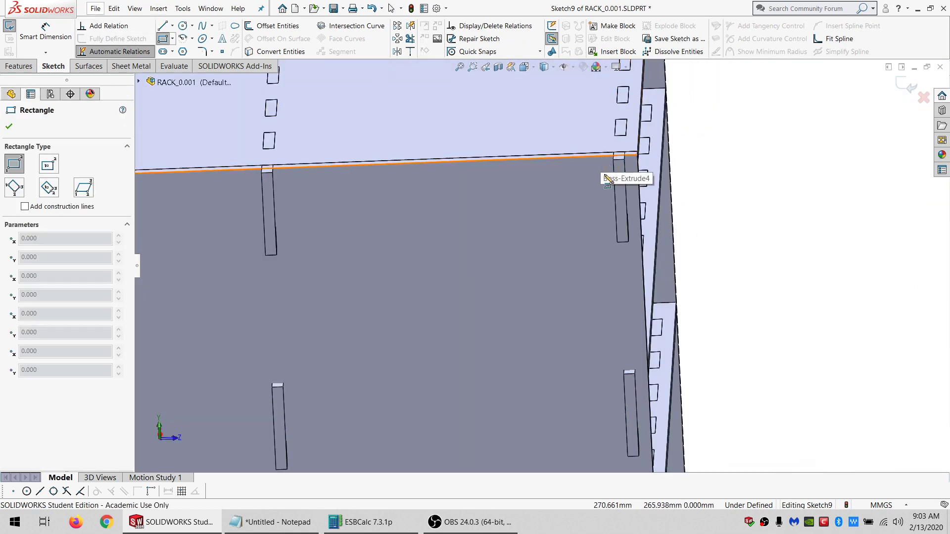
left_click_drag(601, 157, 581, 217)
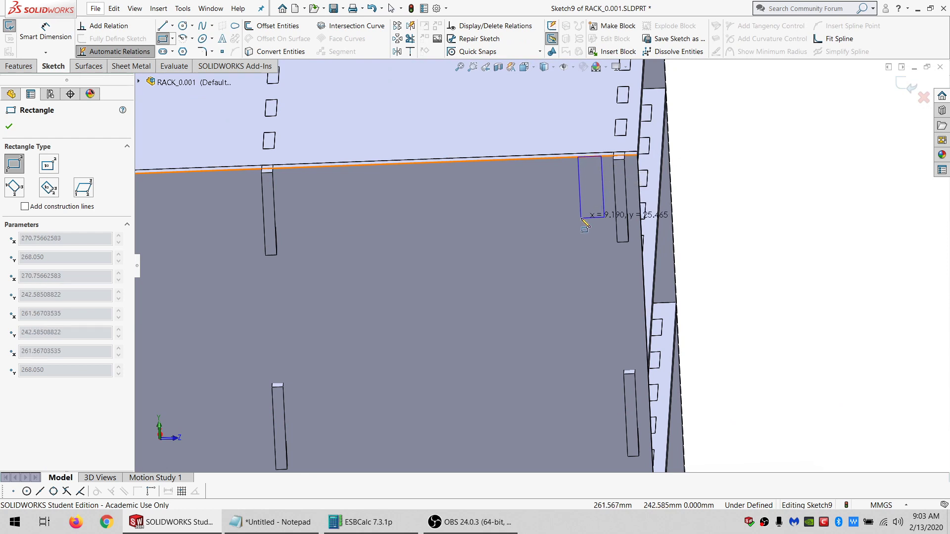
left_click(314, 211)
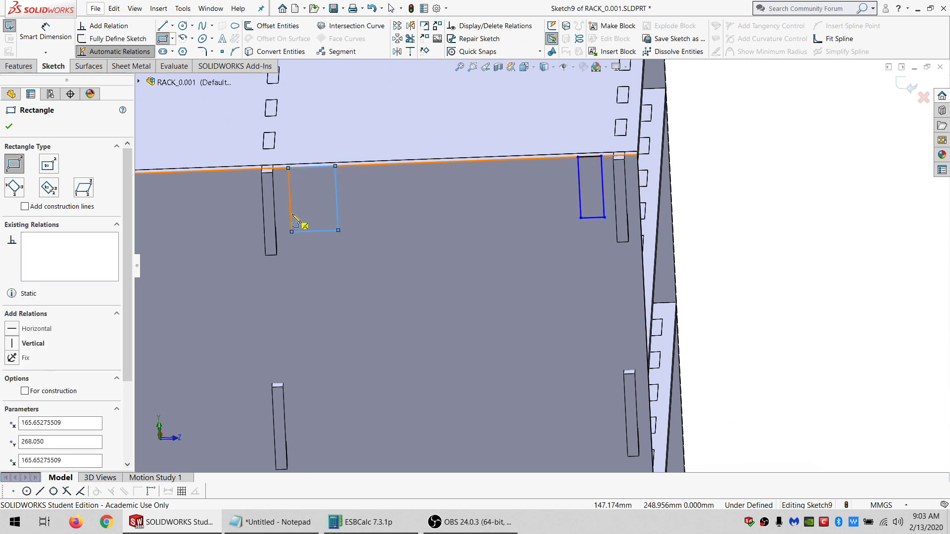
Draw corner rectangles from the panel's upper edge beside the three remaining strip ends of the top row.
scroll(304, 221, "up", 5)
middle_click_drag(390, 256, 470, 248, "ctrl")
left_click(471, 242)
left_click(484, 265)
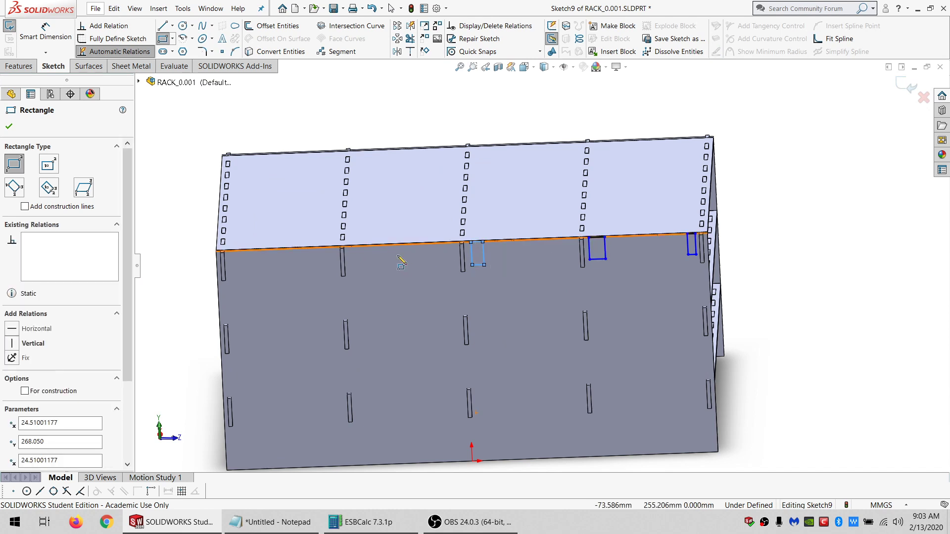
left_click(356, 248)
left_click(355, 270)
left_click(231, 250)
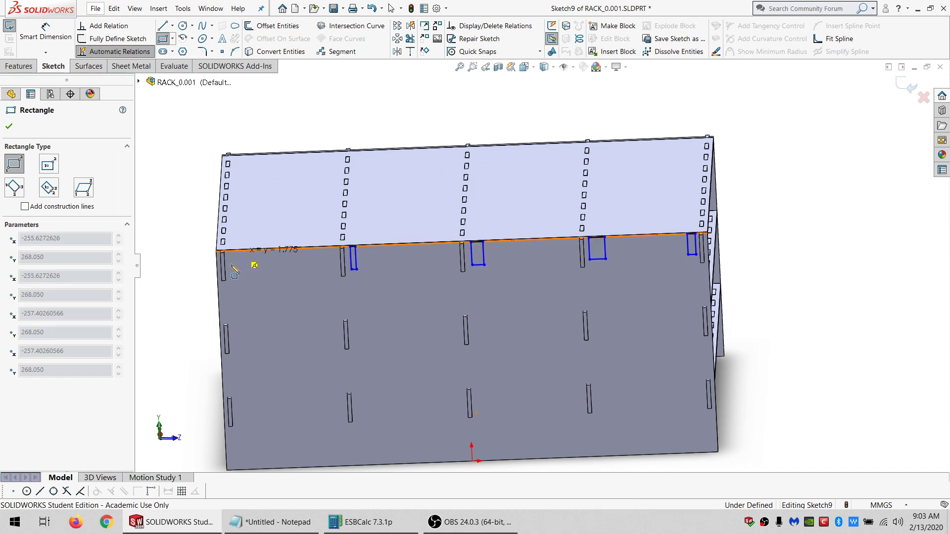
left_click(243, 272)
Draw five corner rectangles on the panel face, one beside each strip end of the middle row.
left_click(234, 328)
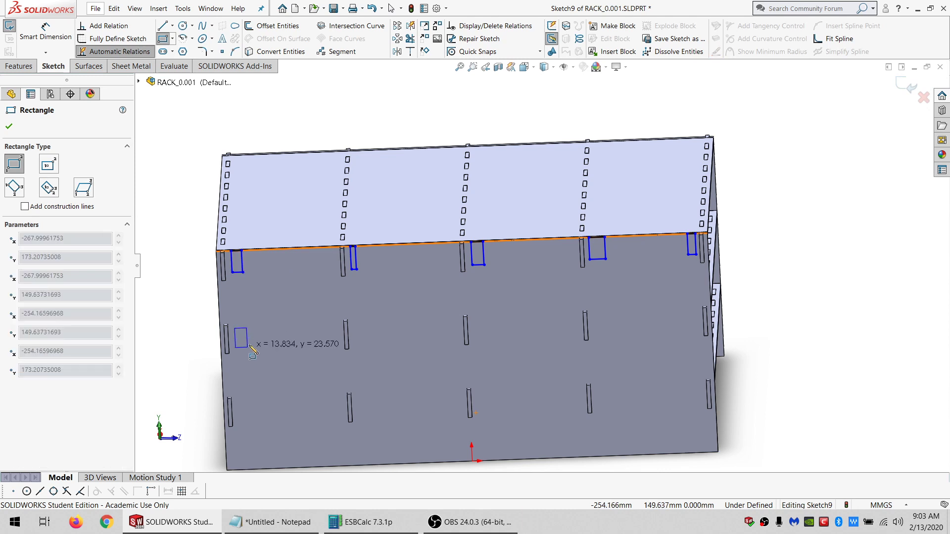
left_click(248, 348)
left_click(359, 320)
left_click(366, 347)
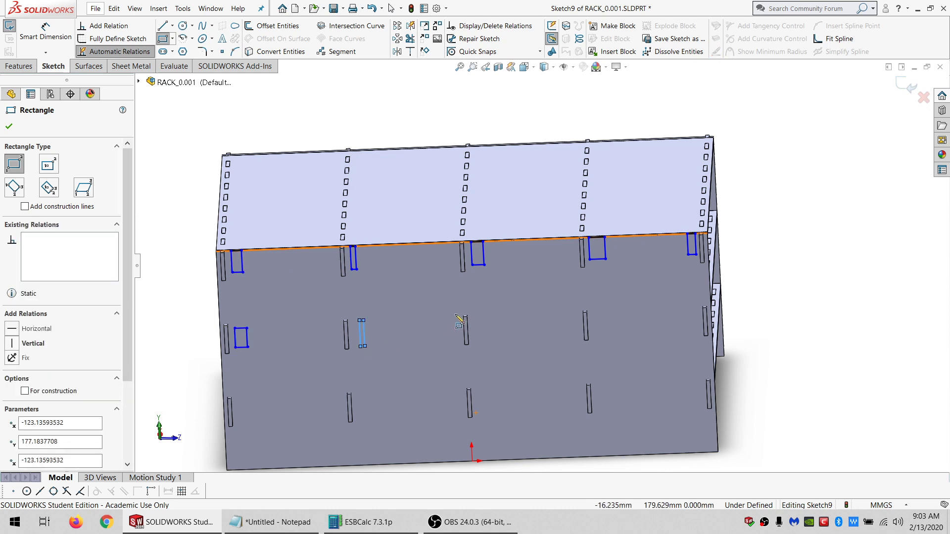
left_click(482, 312)
left_click(499, 347)
left_click(598, 303)
left_click(610, 340)
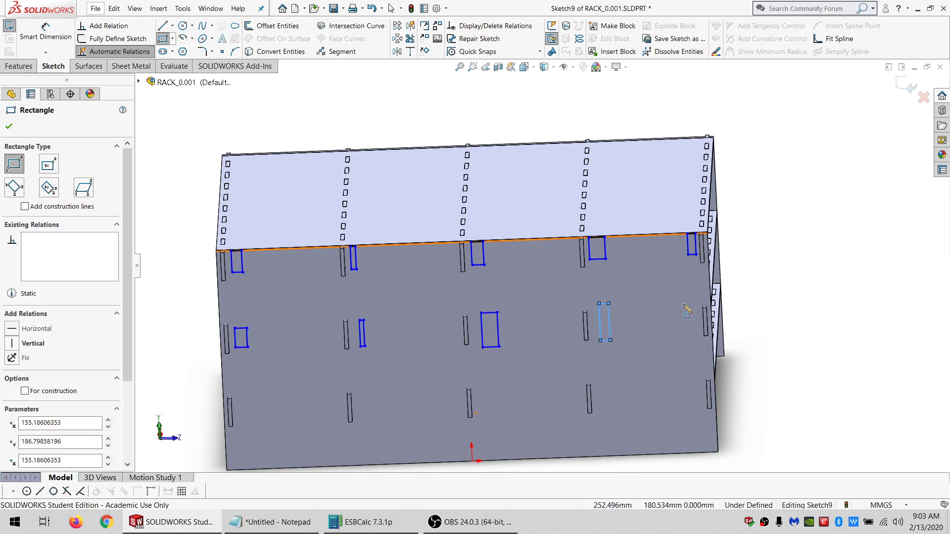
left_click(686, 302)
left_click(698, 339)
Draw five corner rectangles on the panel face, one beside each strip end of the lowest row, and end the Rectangle tool.
left_click(690, 381)
left_click(704, 413)
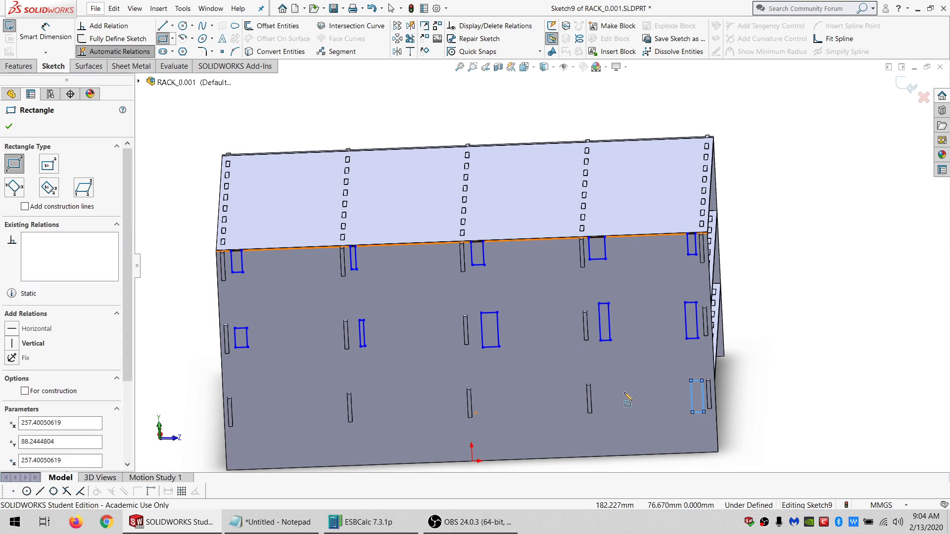
left_click(598, 382)
left_click(614, 416)
left_click(481, 385)
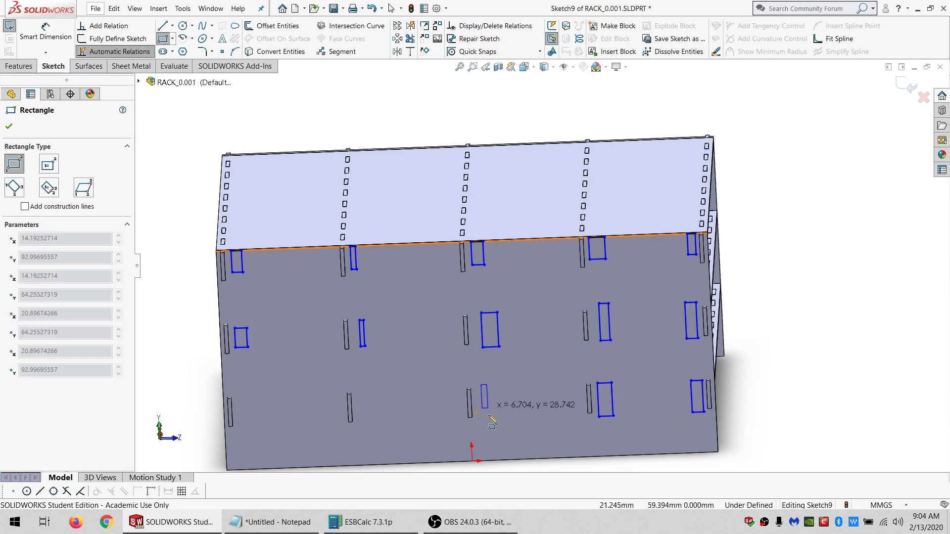
left_click(489, 419)
left_click(355, 390)
left_click(370, 425)
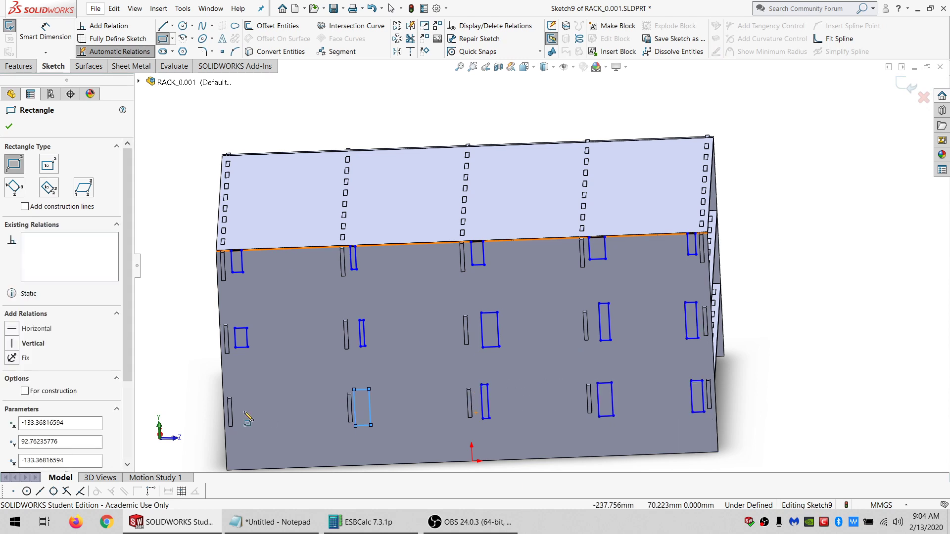
left_click(237, 394)
left_click(254, 438)
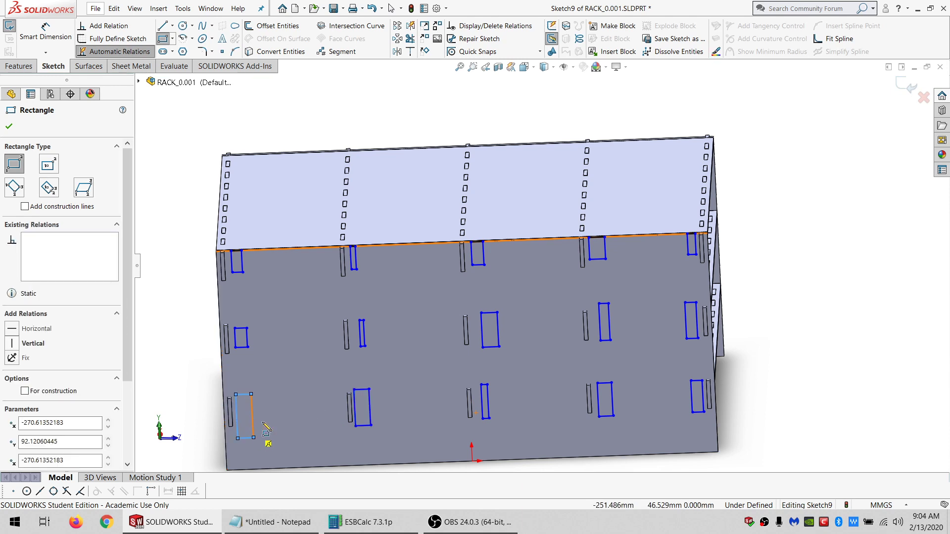
key("Escape")
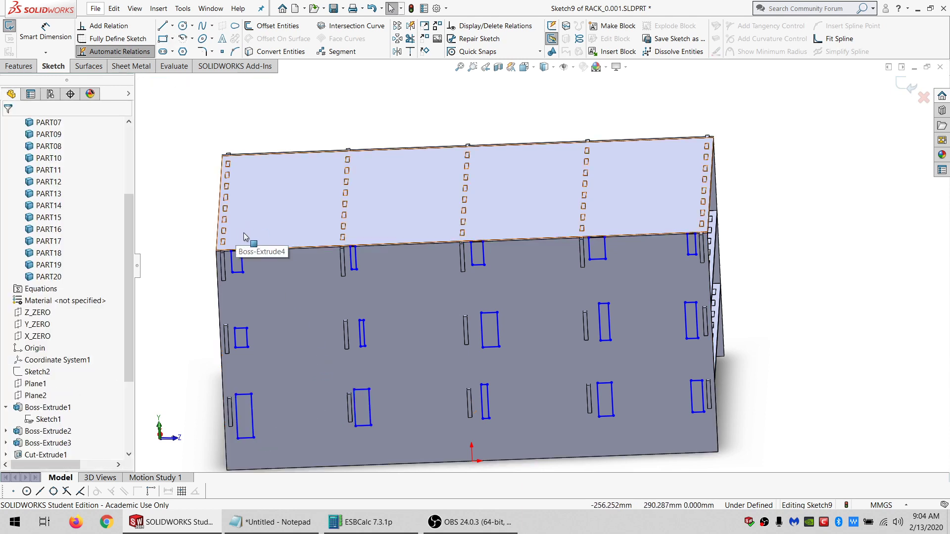
Make both upper corners of the top row's rectangle at the -Z end coincident with the side edges of its strip end.
scroll(239, 236, "down", 5)
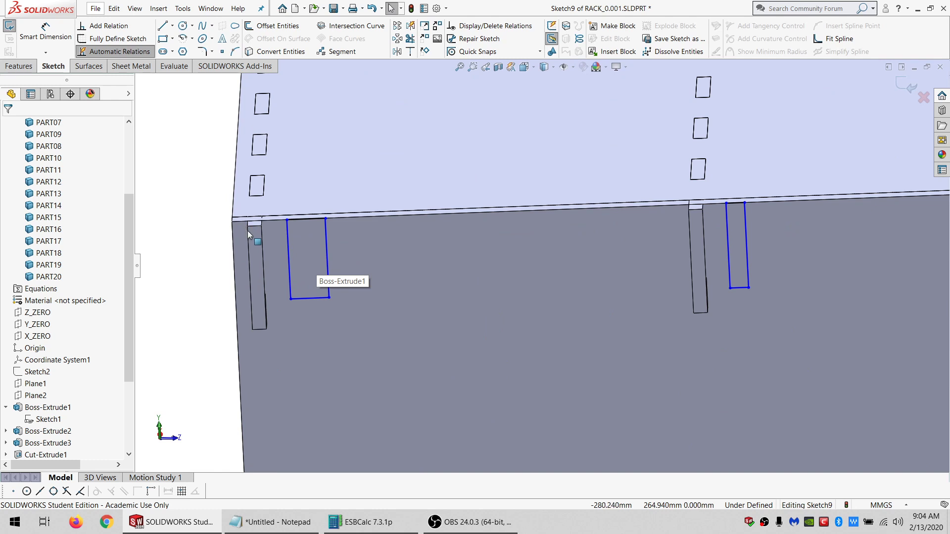
left_click(287, 220)
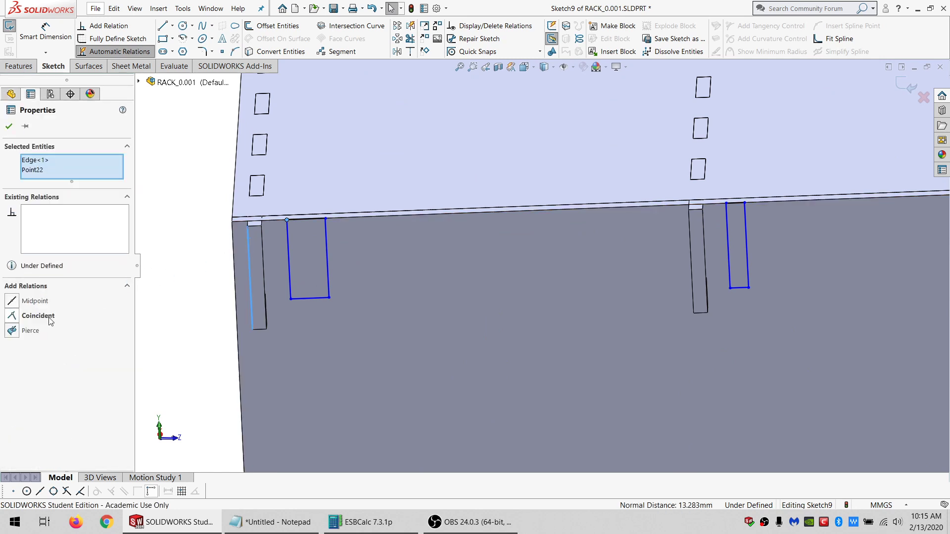
left_click(50, 321)
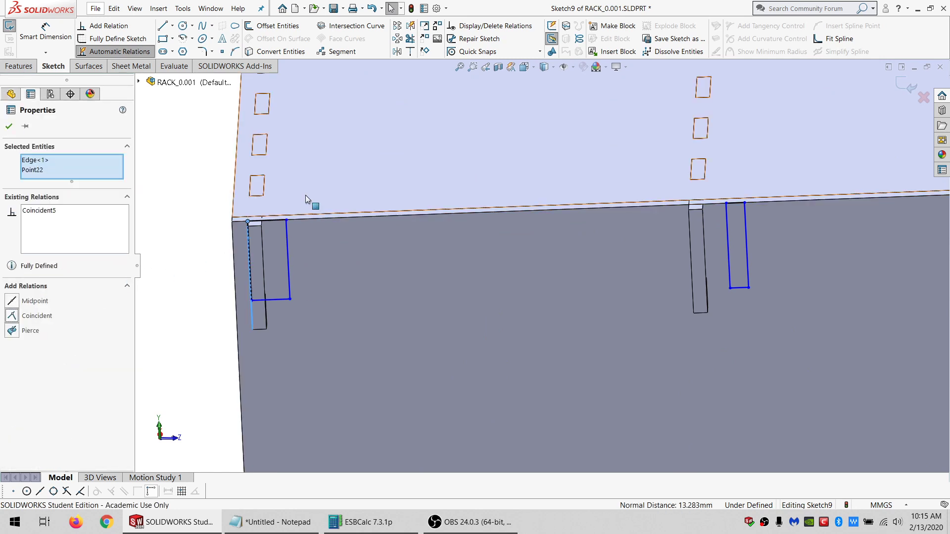
left_click(260, 236)
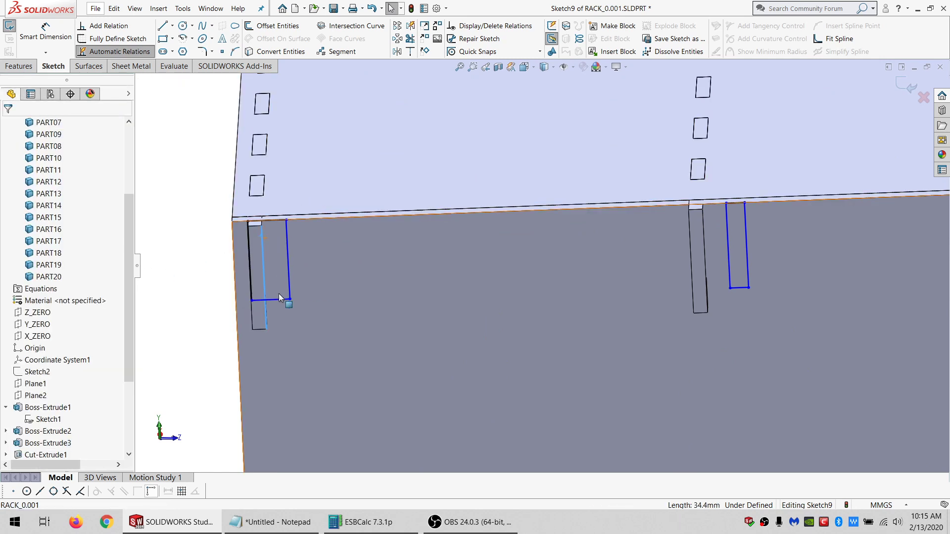
left_click(280, 220)
left_click(286, 221, "ctrl")
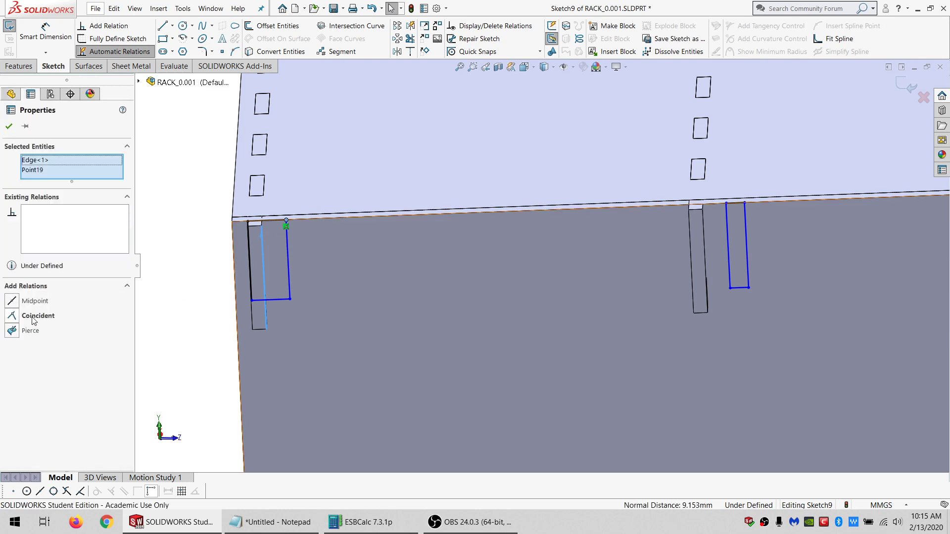
left_click(33, 317)
Make both upper corners of the top row's second rectangle from the -Z end coincident with the side edges of its strip end.
left_click(691, 238)
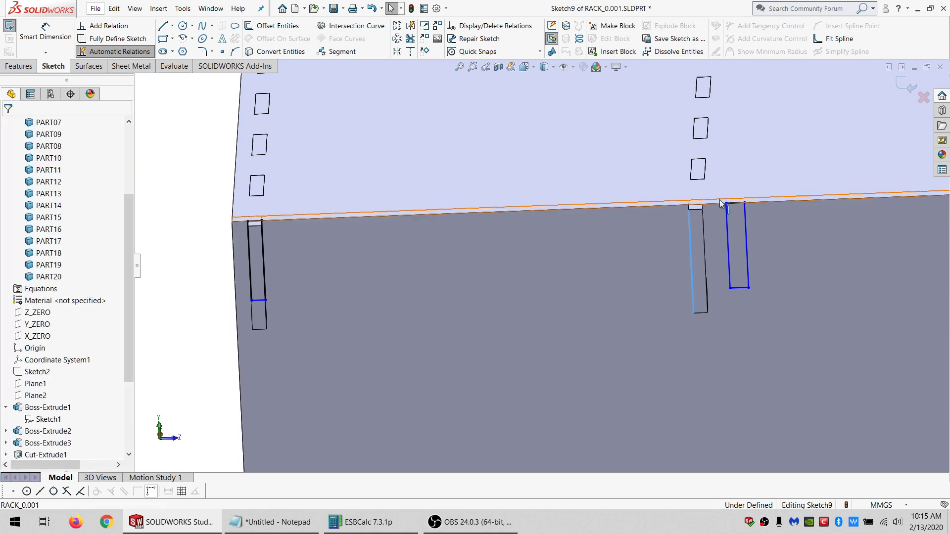
left_click(726, 203)
left_click(33, 315)
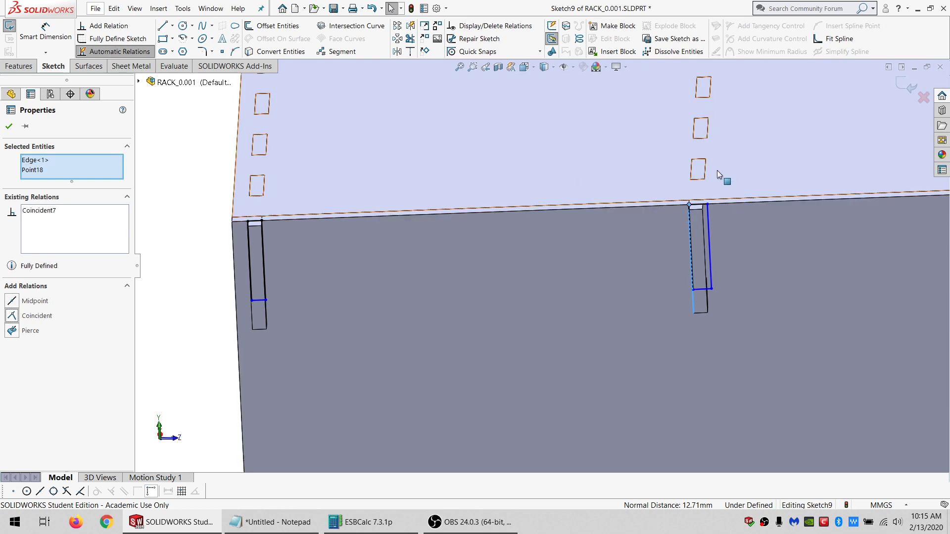
left_click(702, 218)
key("Escape")
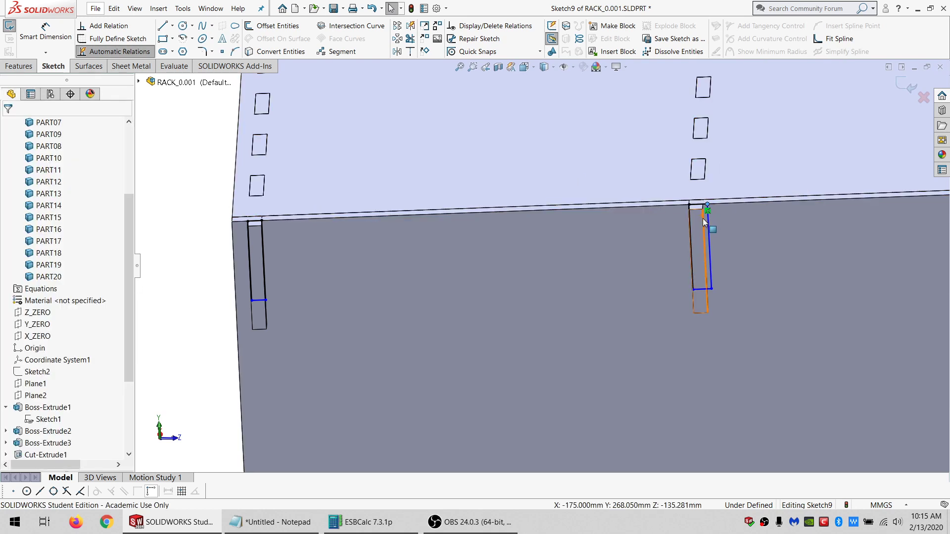
left_click(703, 219, "ctrl")
key("Escape")
left_click(708, 205)
left_click(329, 213, "ctrl")
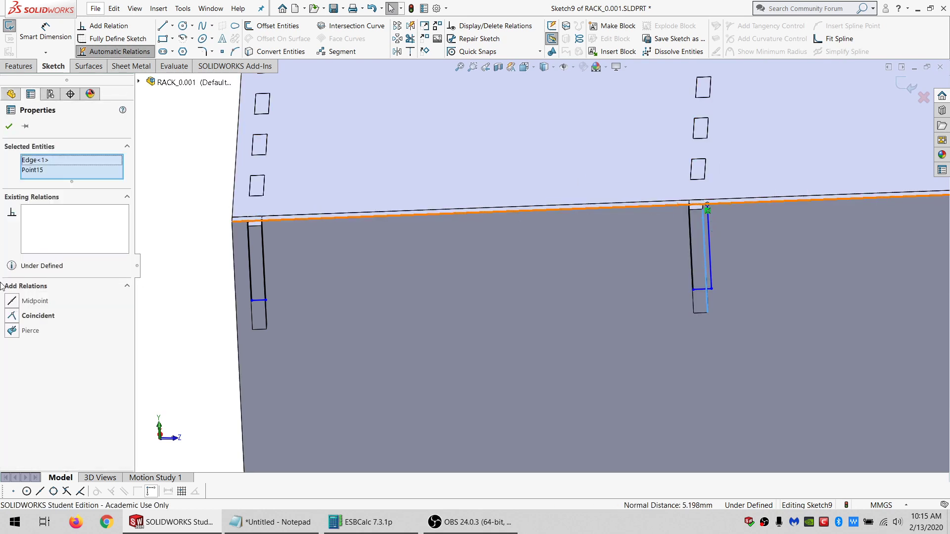
left_click(39, 316)
Make the -Z upper corner of the top row's centre rectangle coincident with the matching side edge of its strip end.
scroll(786, 243, "down", 3)
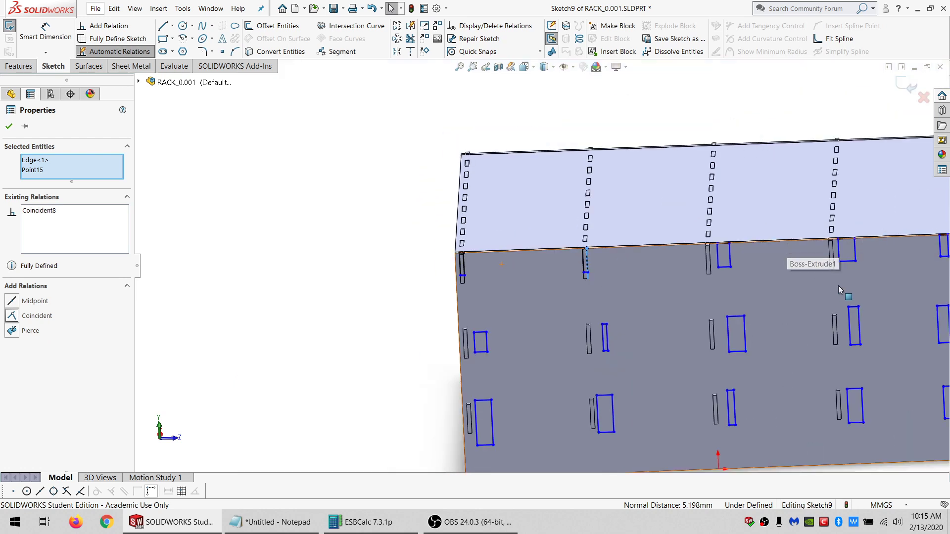
scroll(839, 286, "up", 2)
left_click(516, 196)
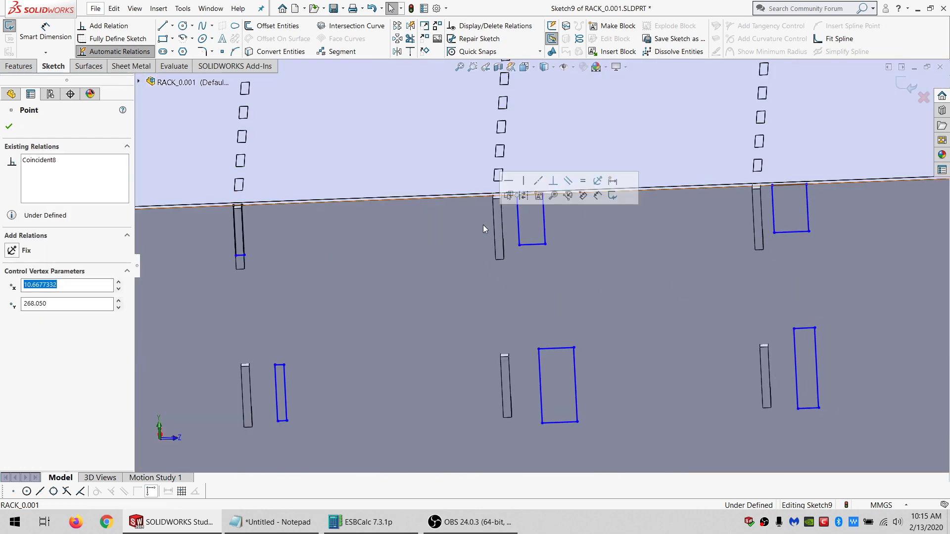
left_click(494, 218, "ctrl")
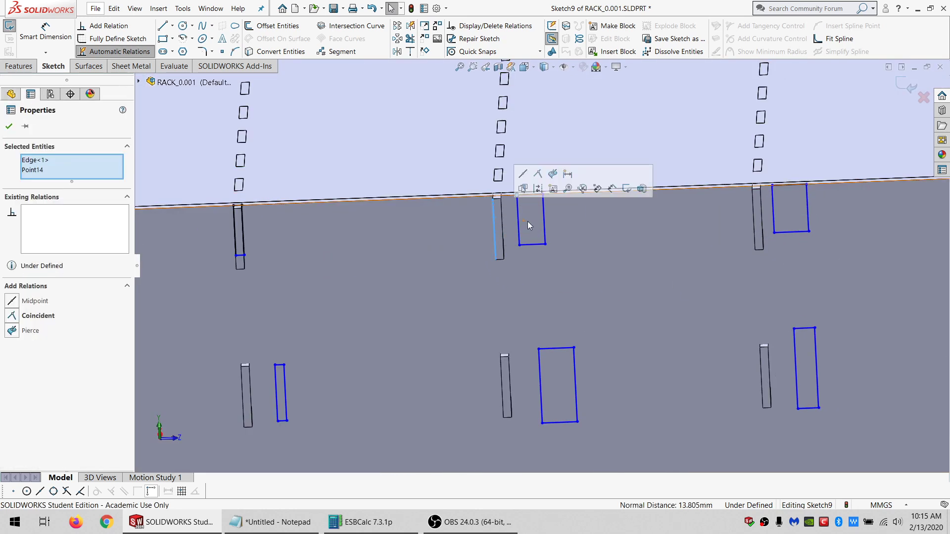
left_click(538, 174)
Make the -Z upper corner of the middle row's centre rectangle coincident with the matching side edge of its strip end.
left_click(539, 349)
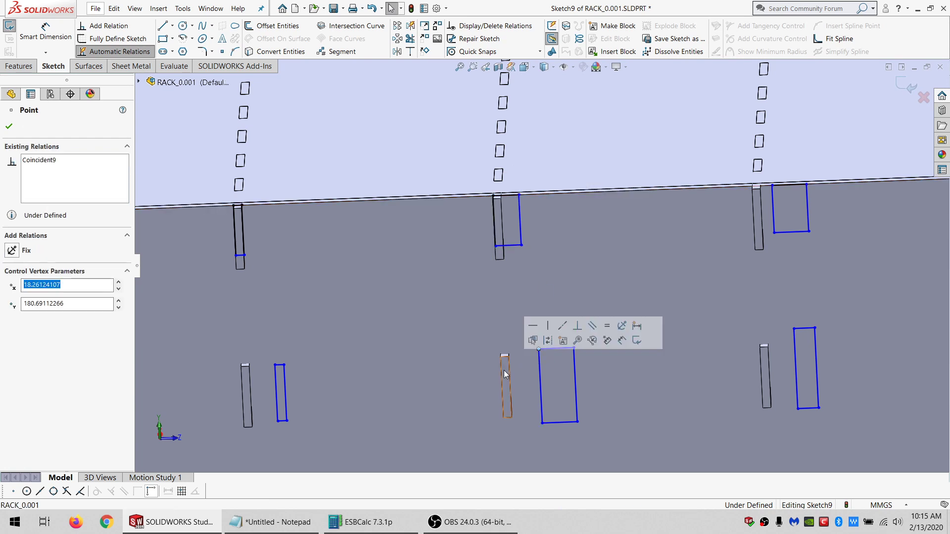
left_click(501, 356, "ctrl")
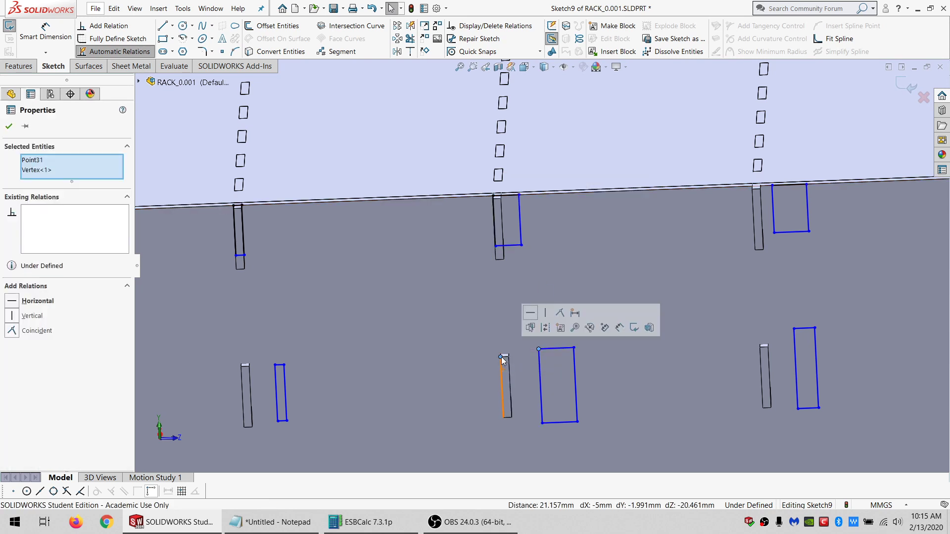
left_click(421, 359)
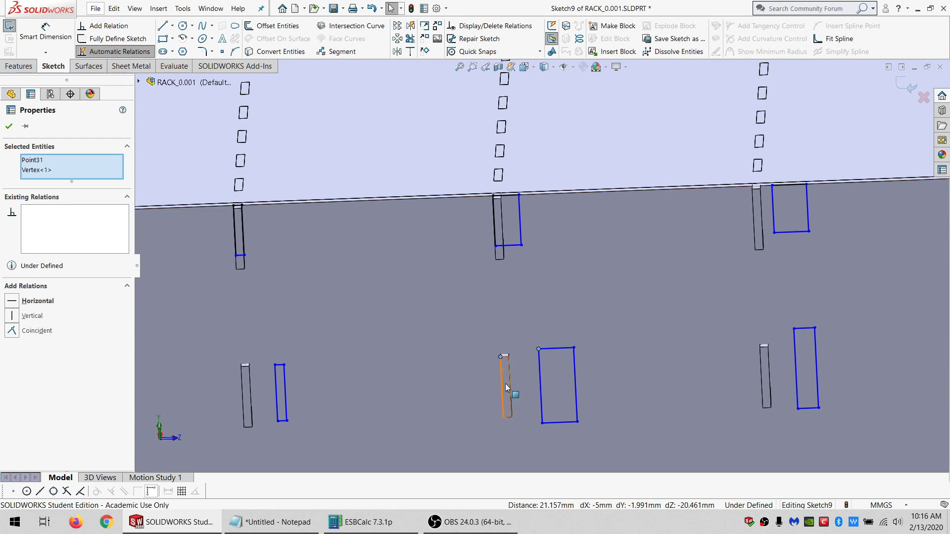
left_click(538, 348, "ctrl")
left_click(27, 317)
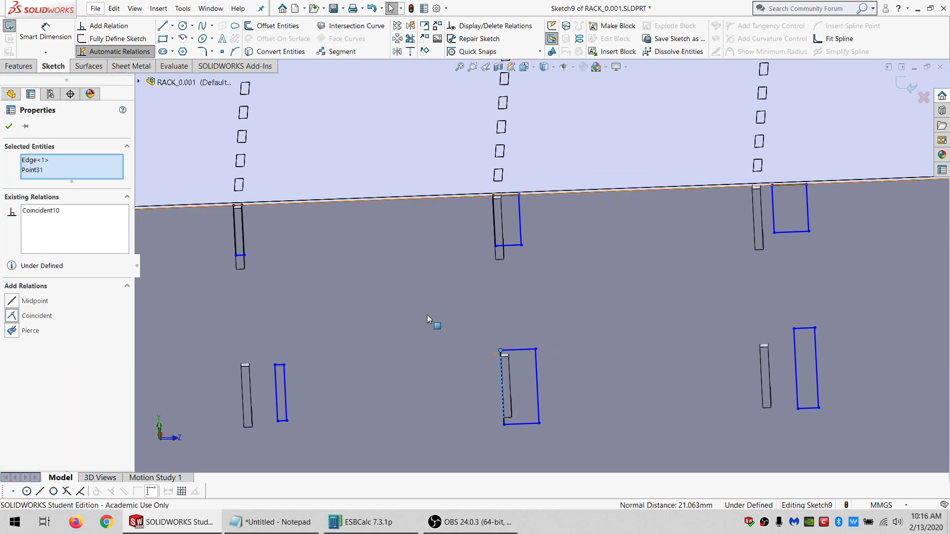
Hide the side panel body PART01 to expose the strip ends behind the sketched rectangles.
key("f")
right_click(379, 284)
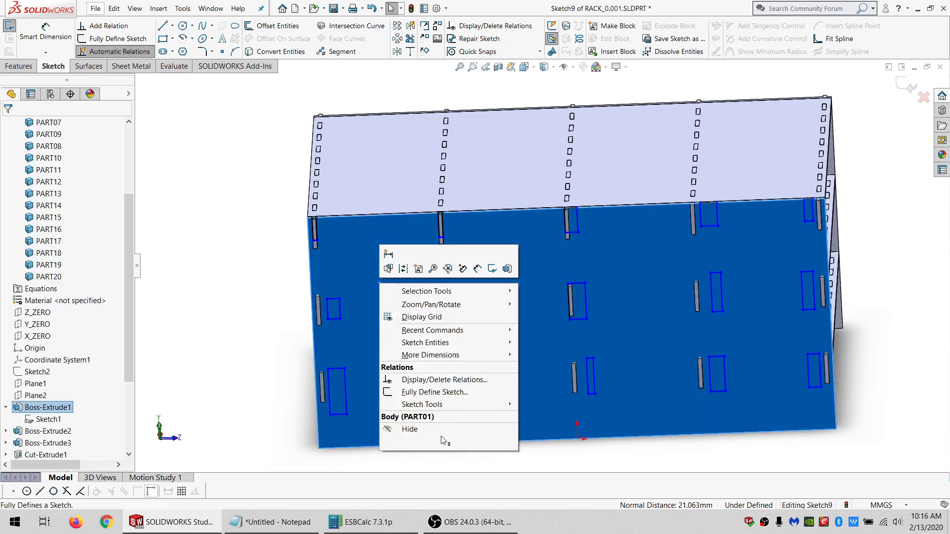
key("Escape")
key("Escape")
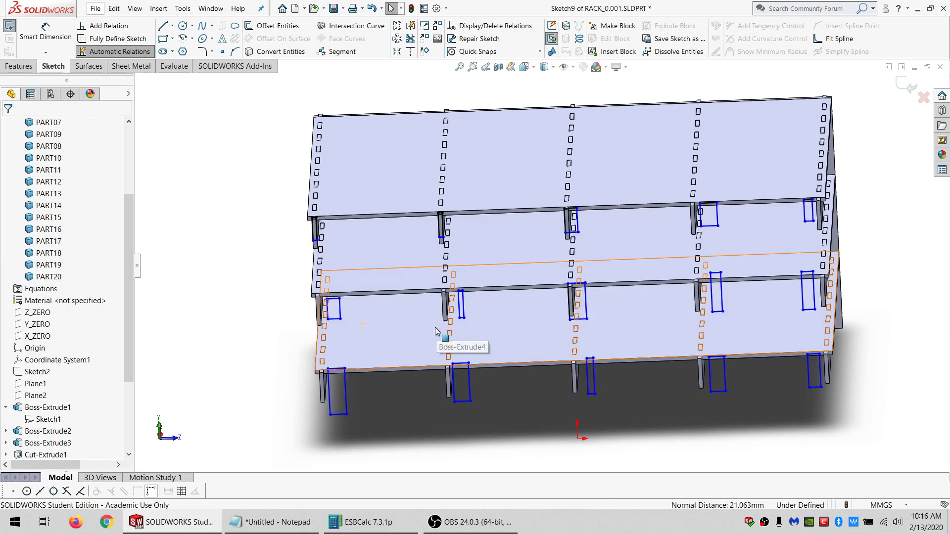
scroll(421, 335, "down", 5)
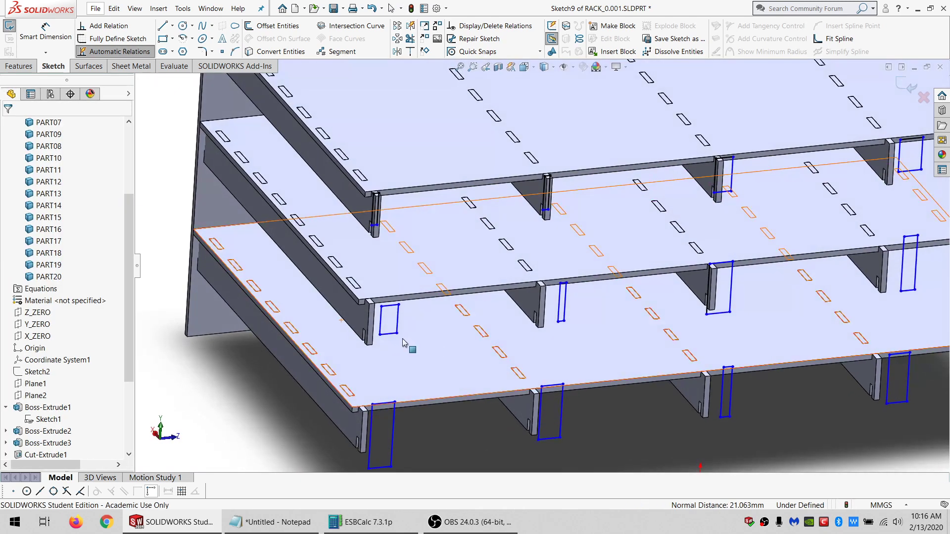
Hide the three shelf bodies PART18, PART19 and PART20 to expose the notches in the cross strips.
left_click(403, 342)
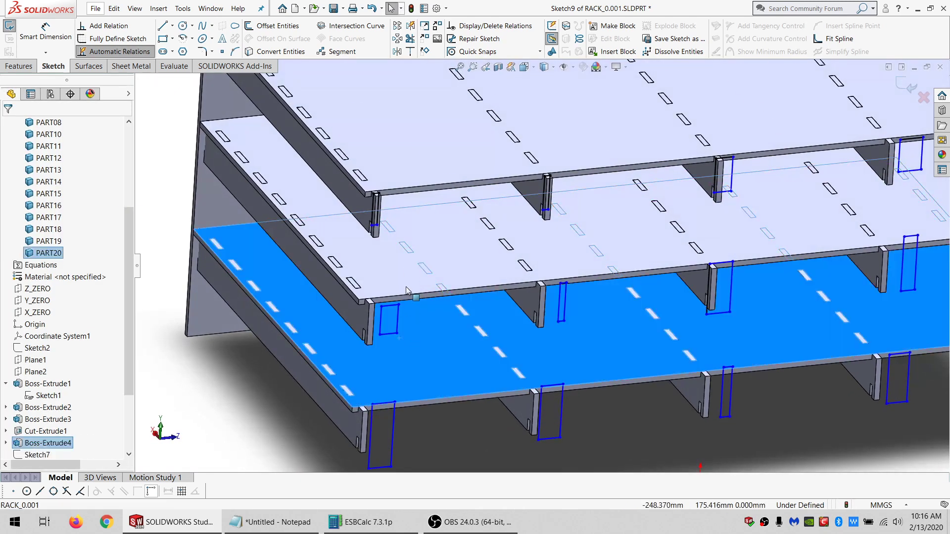
left_click(404, 235, "ctrl")
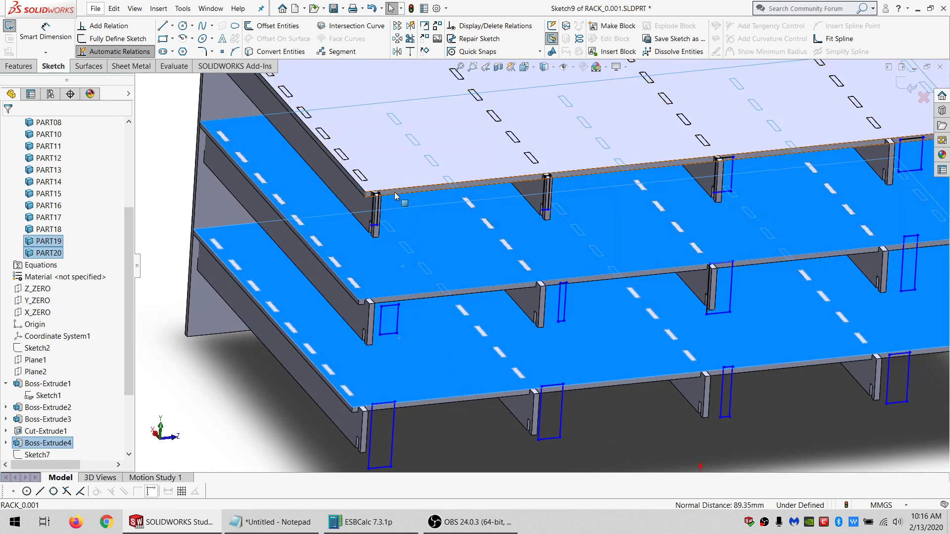
left_click(450, 171)
right_click(393, 154)
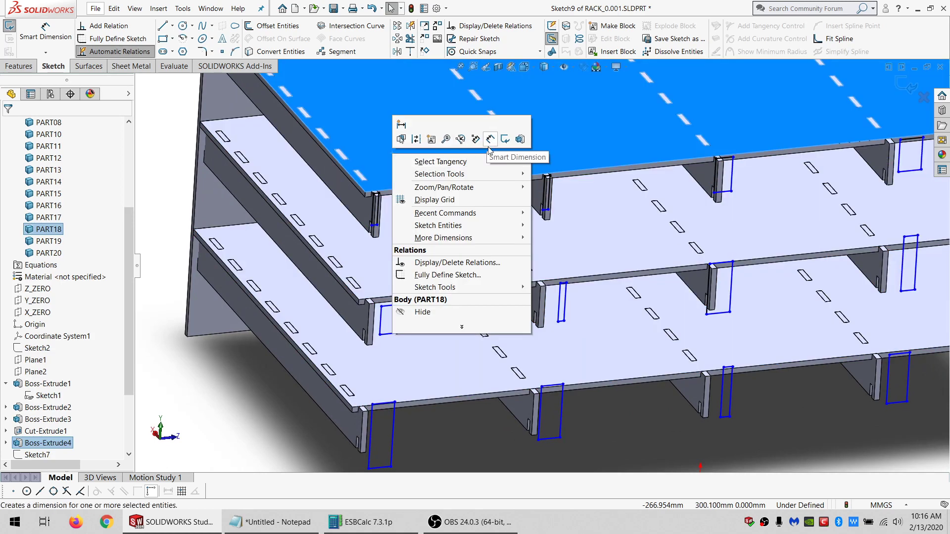
left_click(422, 312)
right_click(446, 318)
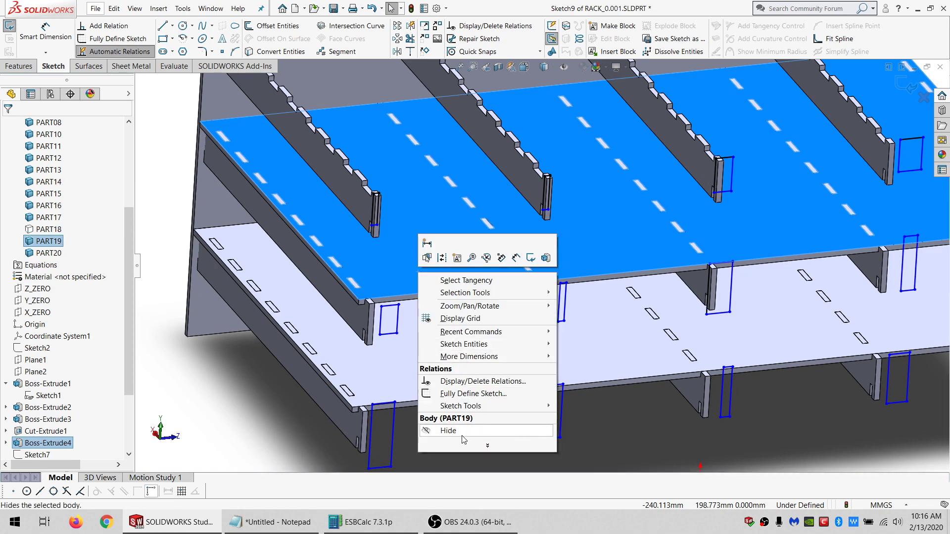
left_click(448, 431)
right_click(431, 376)
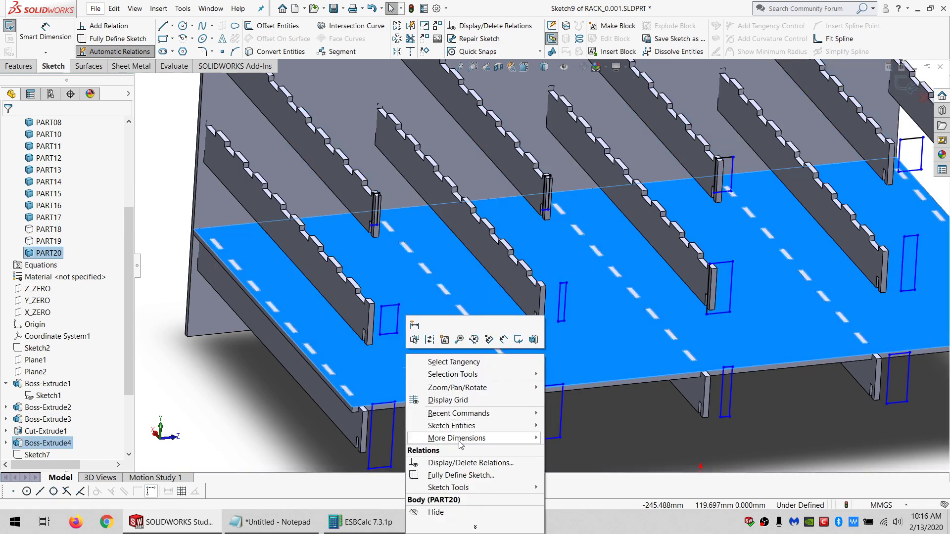
left_click(441, 513)
Make the -Z lower corners of the bottom row's first two rectangles from the -Z end coincident with their strips' upper notch corners.
scroll(395, 417, "down", 6)
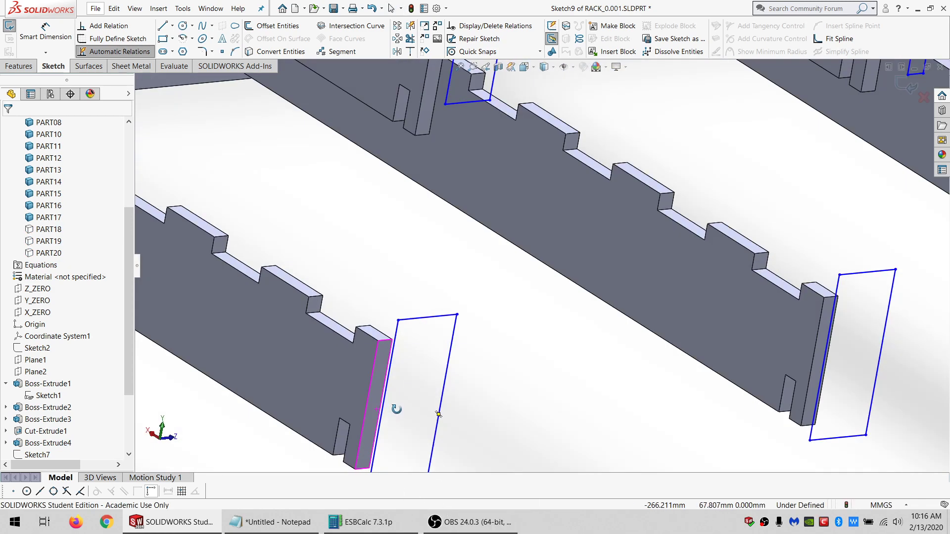
left_click(342, 420)
scroll(384, 426, "up", 2)
left_click(418, 441, "ctrl")
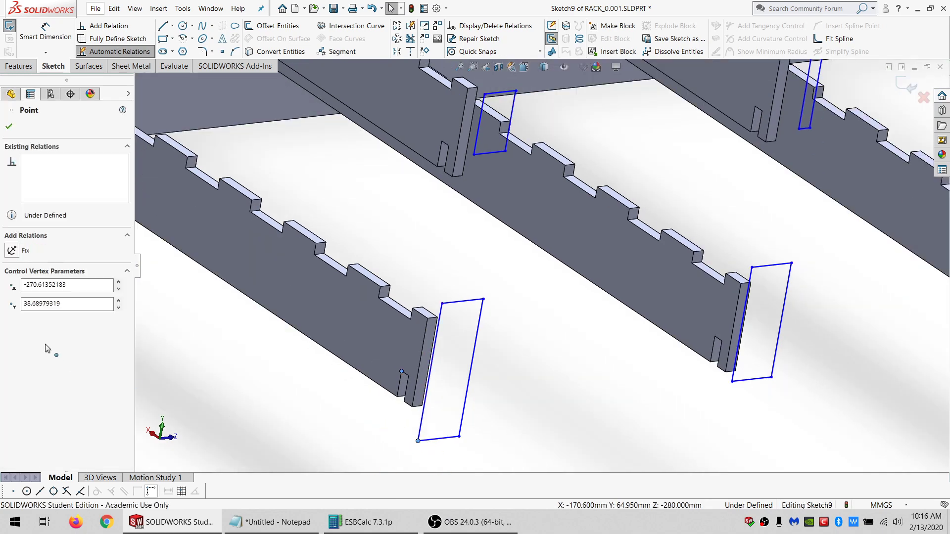
left_click(34, 335)
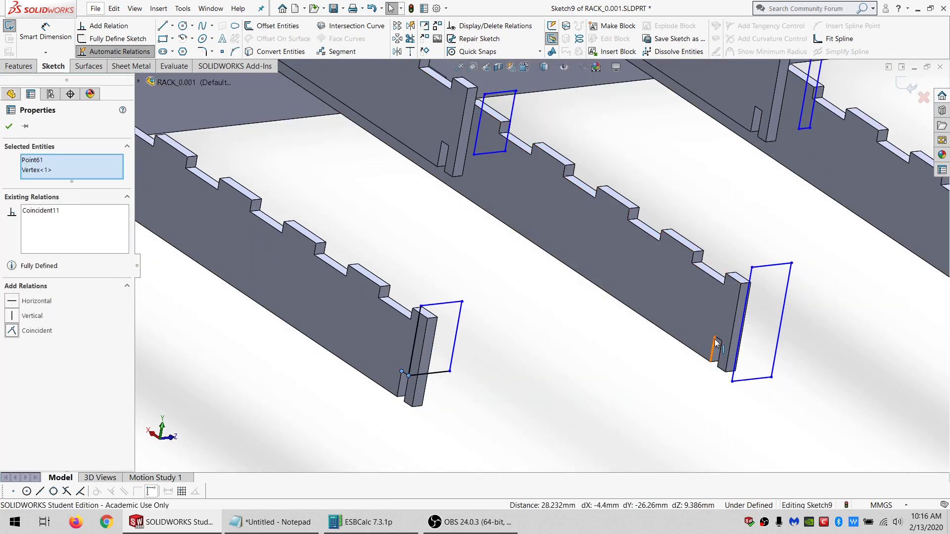
key("Escape")
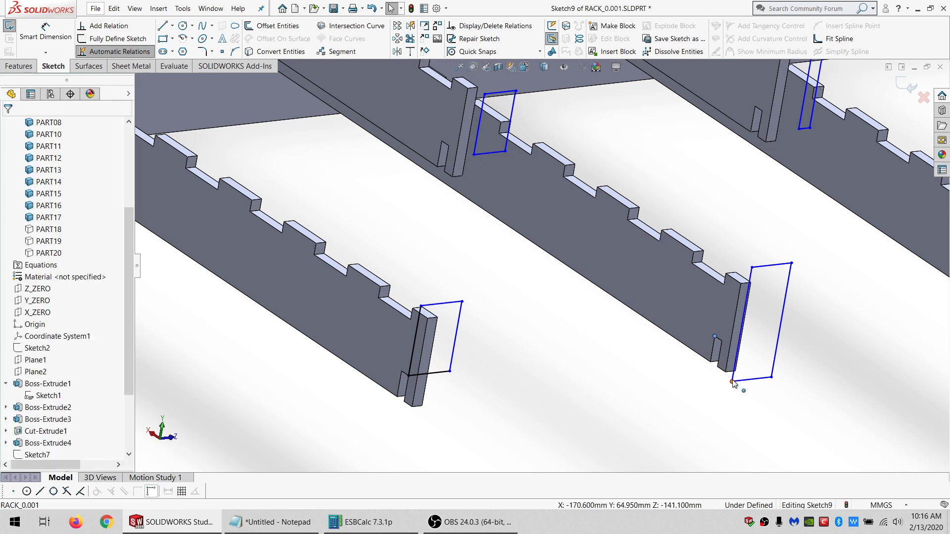
left_click(734, 383, "ctrl")
left_click(35, 331)
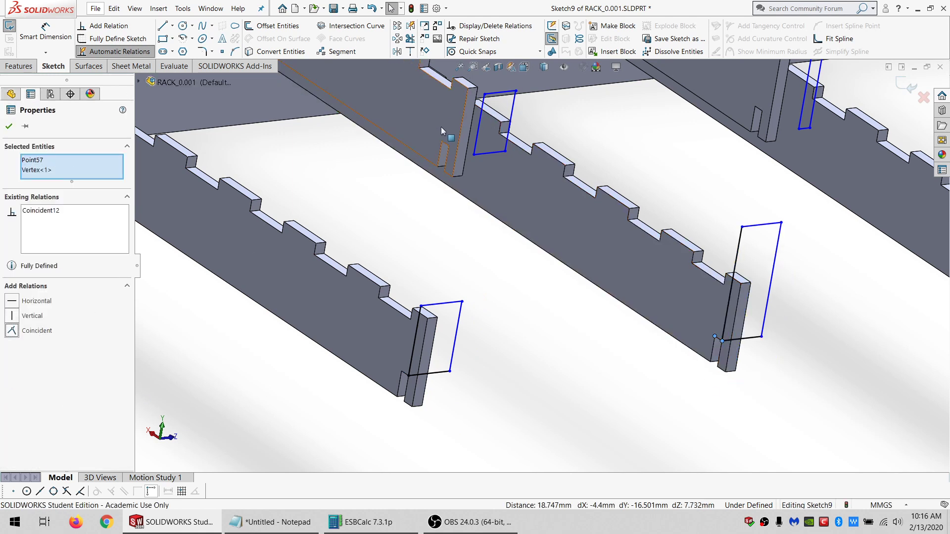
Make the -Z lower corners of the middle row's first two rectangles from the -Z end coincident with their strips' upper notch corners.
key("Escape")
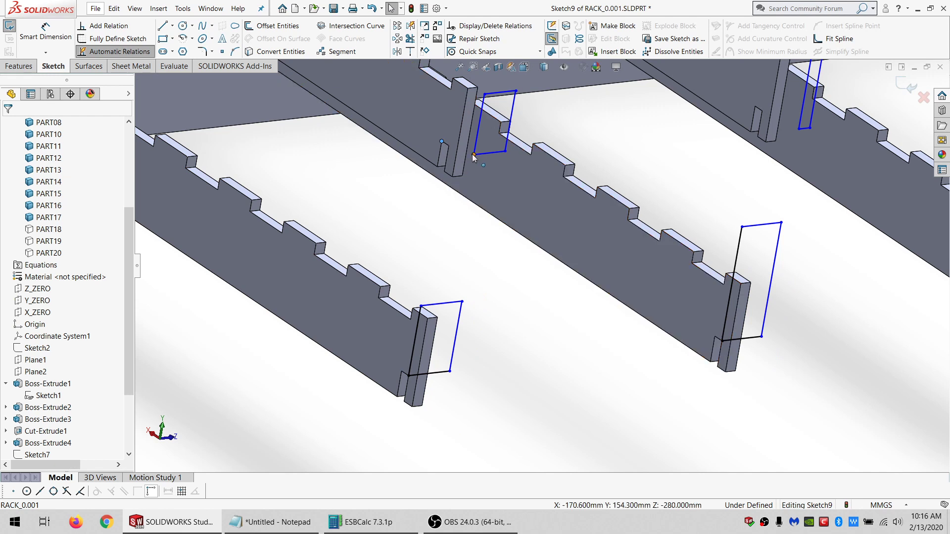
left_click(474, 155, "ctrl")
left_click(12, 331)
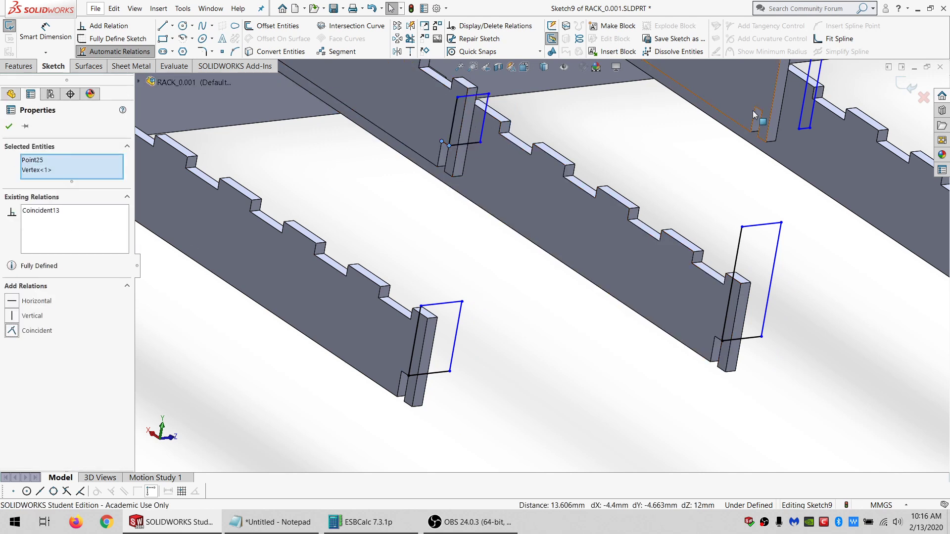
left_click(756, 106)
left_click(798, 129, "ctrl")
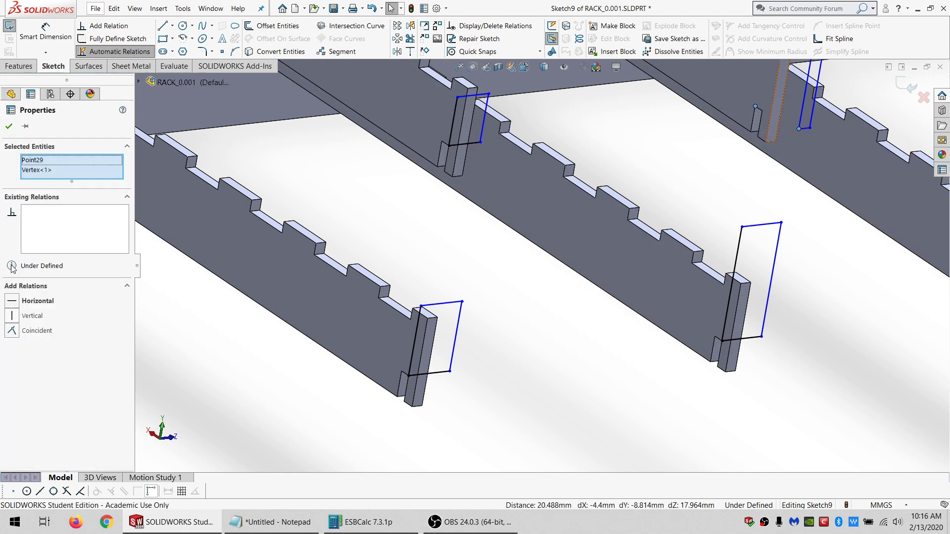
left_click(38, 331)
Make the lower line of the middle row's centre rectangle coincident with the upper corner of its strip's notch.
scroll(594, 247, "up", 5)
scroll(718, 282, "down", 5)
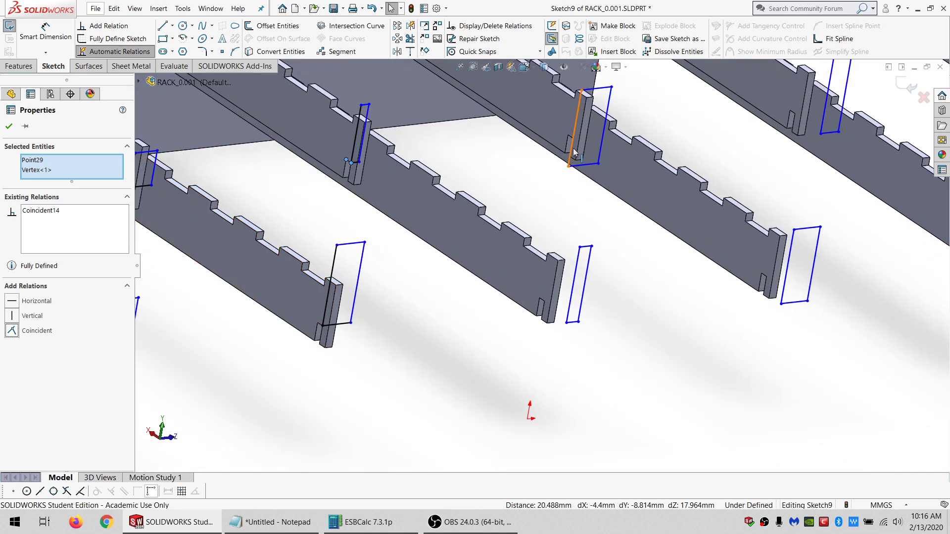
scroll(574, 153, "down", 1)
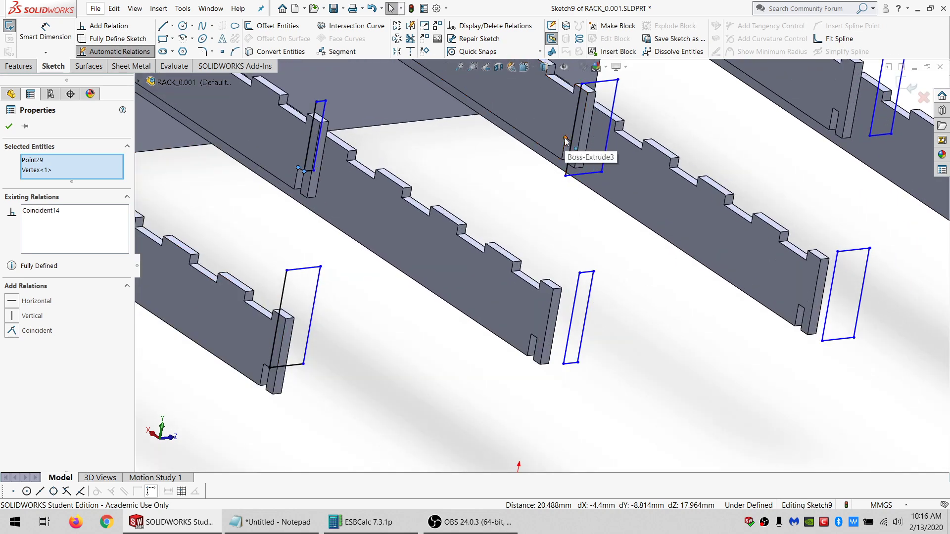
left_click(566, 138)
left_click(584, 173, "ctrl")
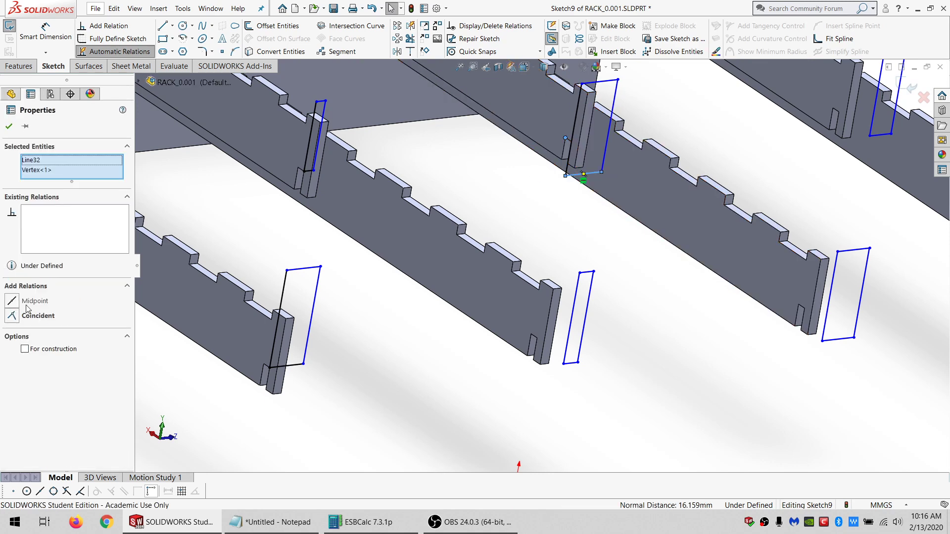
left_click(33, 316)
Make the -Z lower corners of the bottom row's centre and fourth rectangles coincident with the upper notch corners of their strips.
left_click(564, 365)
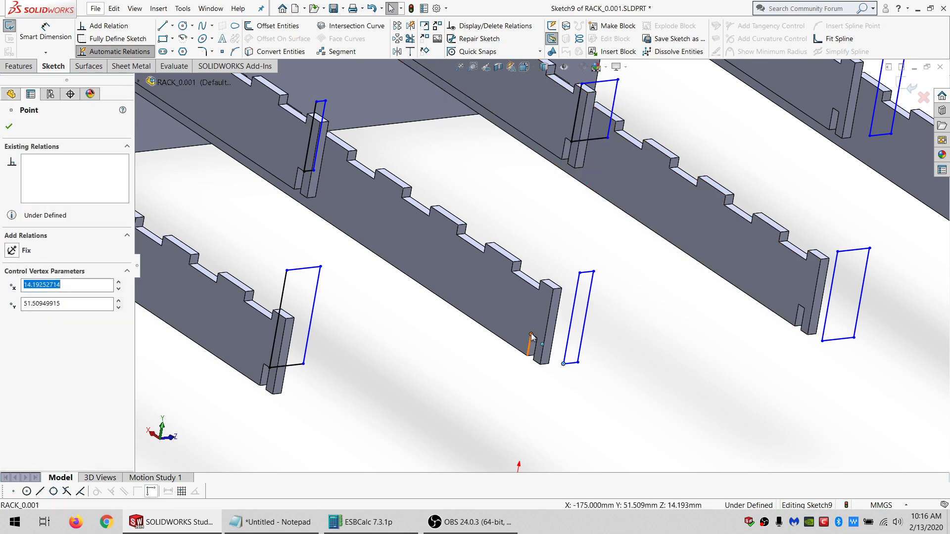
left_click(532, 336, "ctrl")
left_click(12, 331)
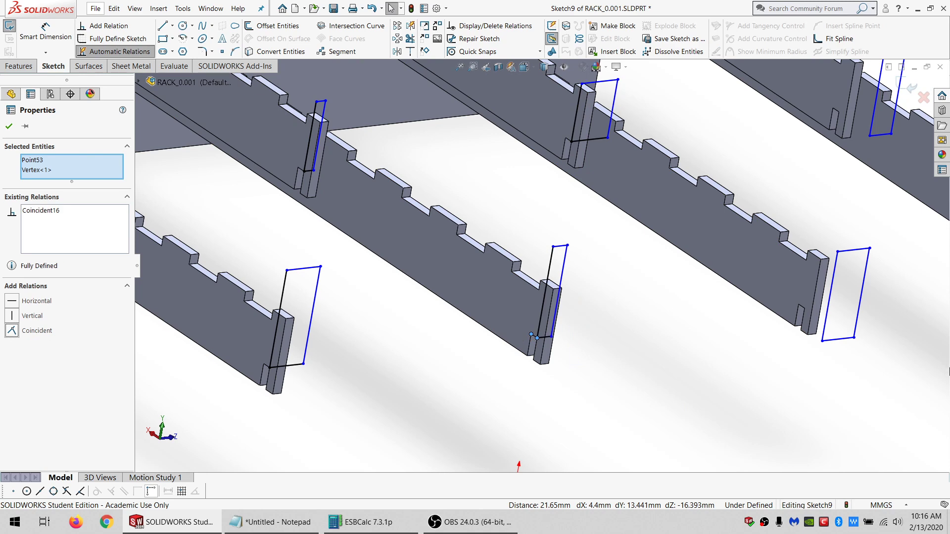
left_click(822, 341)
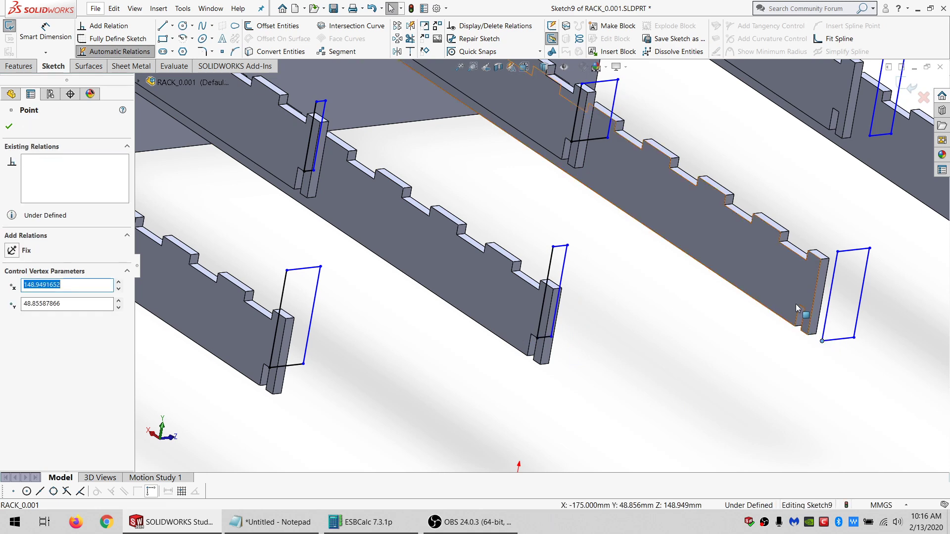
left_click(444, 332)
left_click(823, 341)
left_click(798, 305, "ctrl")
left_click(12, 331)
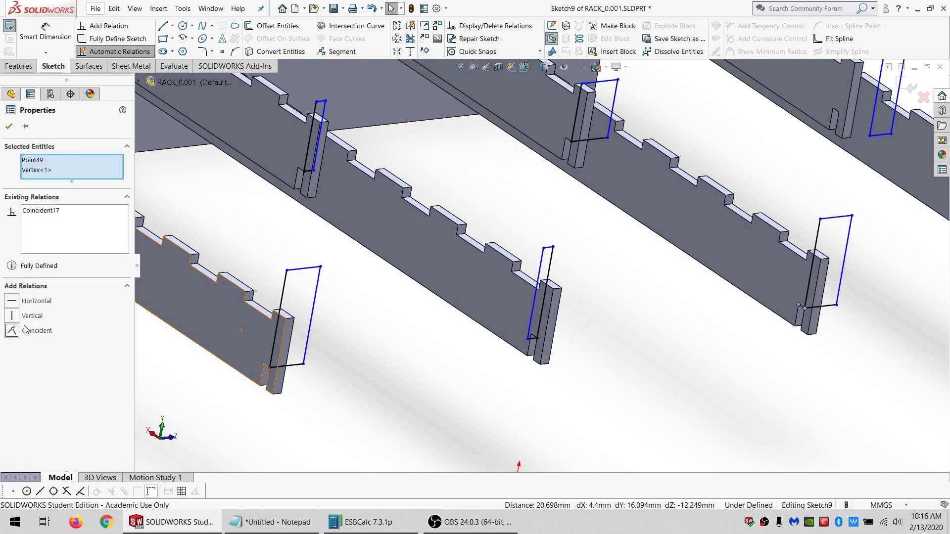
Make the -Z lower corner of the bottom row's +Z end rectangle coincident with its strip's upper notch corner.
scroll(750, 260, "up", 5)
scroll(750, 261, "down", 4)
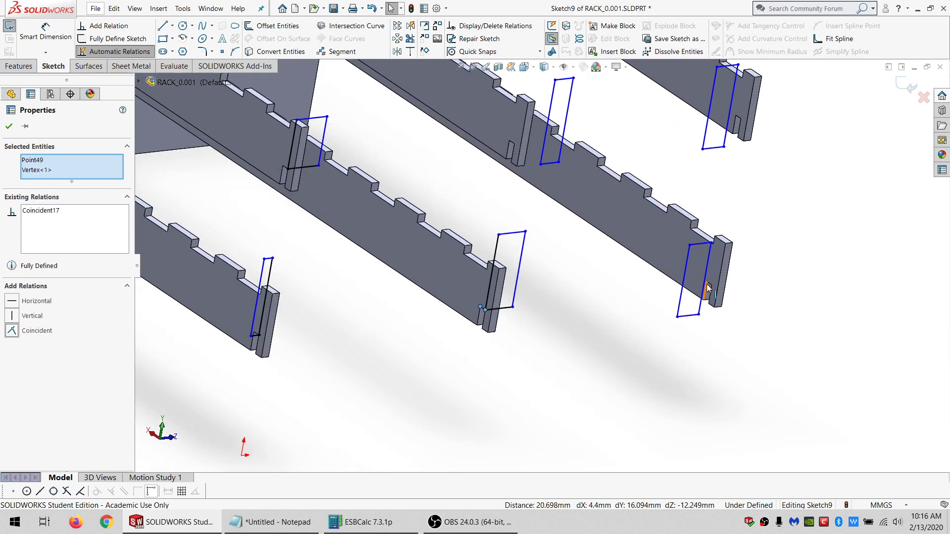
left_click(693, 327)
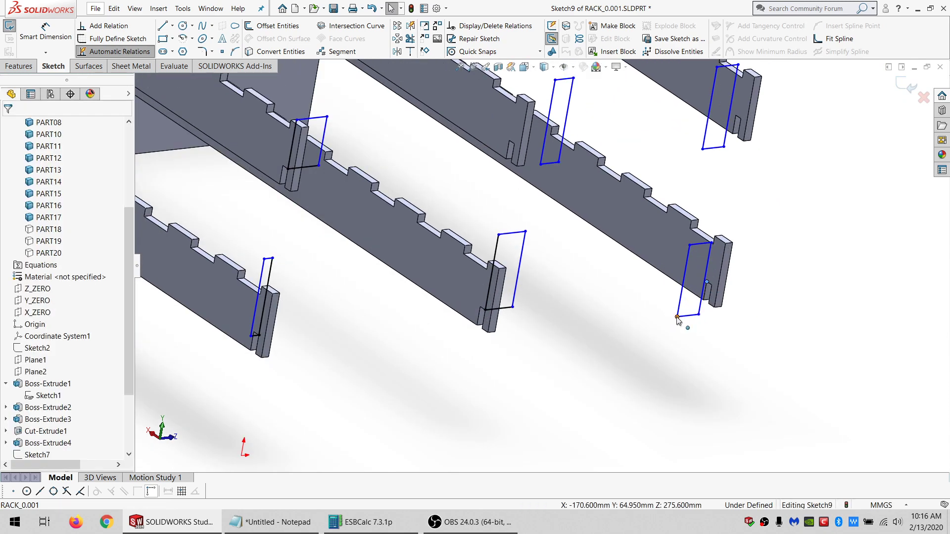
left_click(677, 317, "ctrl")
left_click(27, 334)
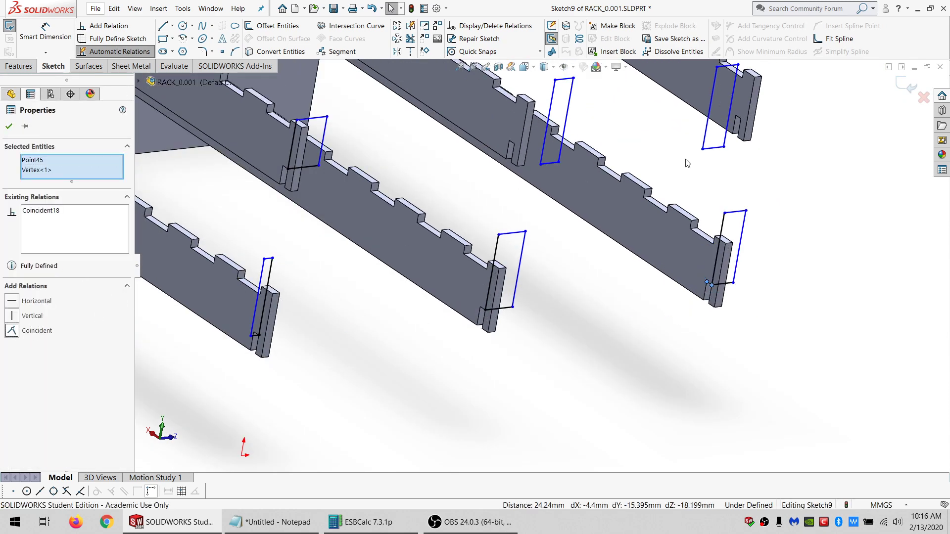
Make the -Z lower corners of the middle row's two rectangles nearest the +Z end coincident with their strips' upper notch corners.
left_click(703, 149)
left_click(736, 116, "ctrl")
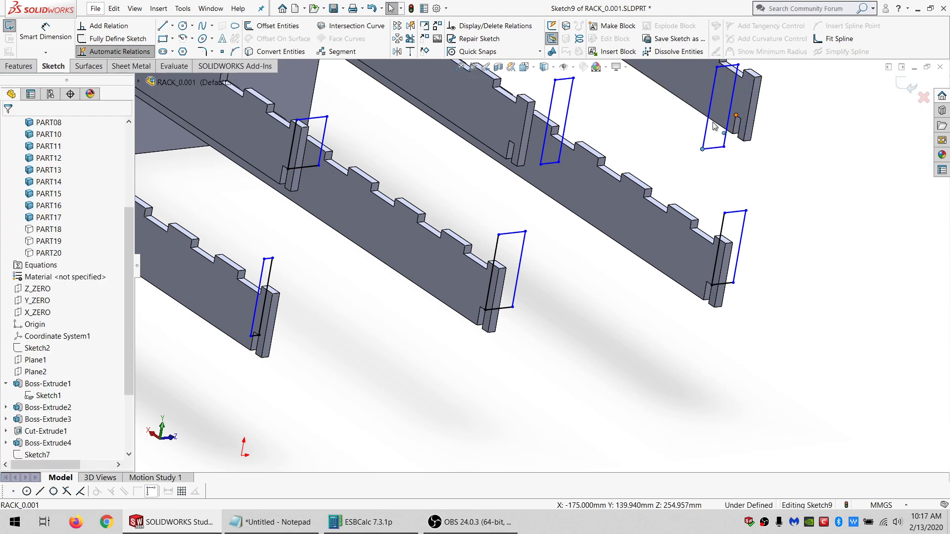
left_click(37, 332)
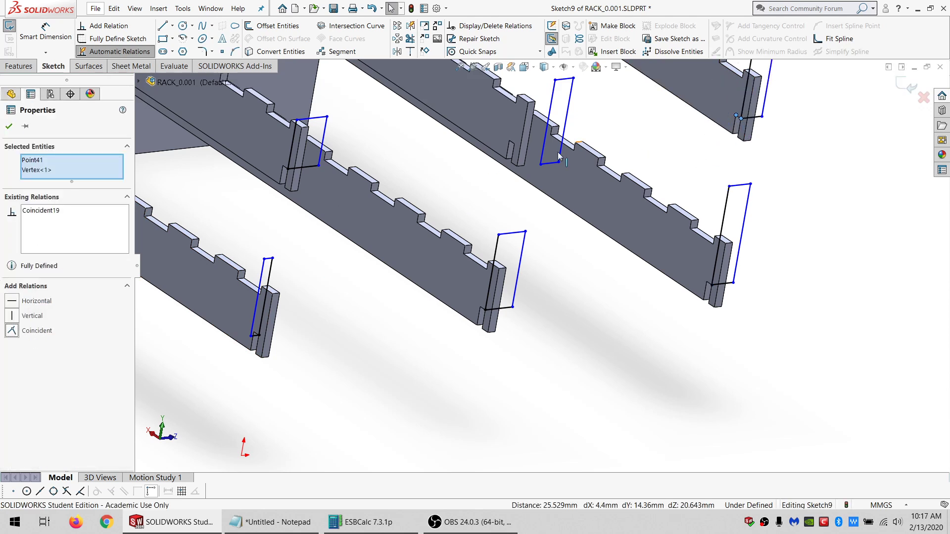
left_click(510, 140)
left_click(513, 144, "ctrl")
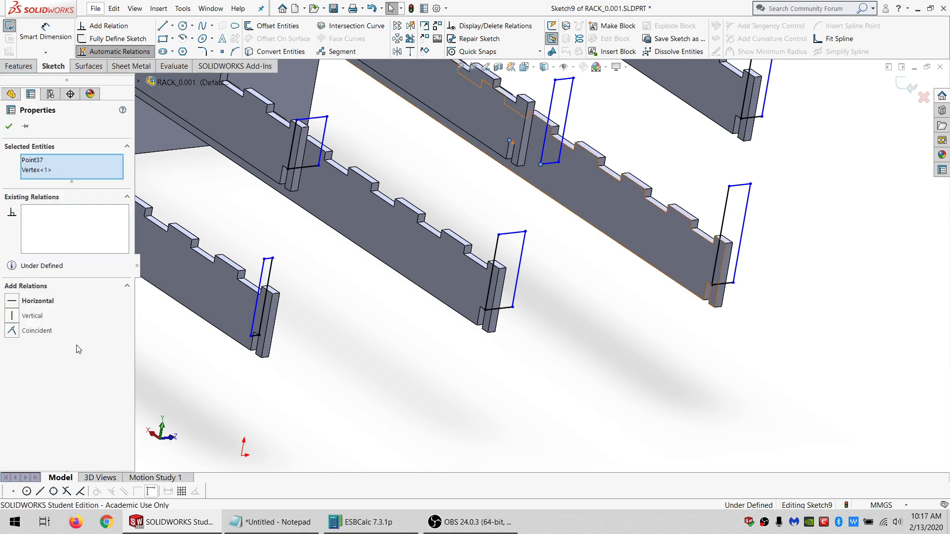
left_click(37, 331)
Make the -Z lower corners of the top row's two rectangles nearest the +Z end coincident with their strips' upper notch corners.
key("f")
scroll(533, 188, "up", 5)
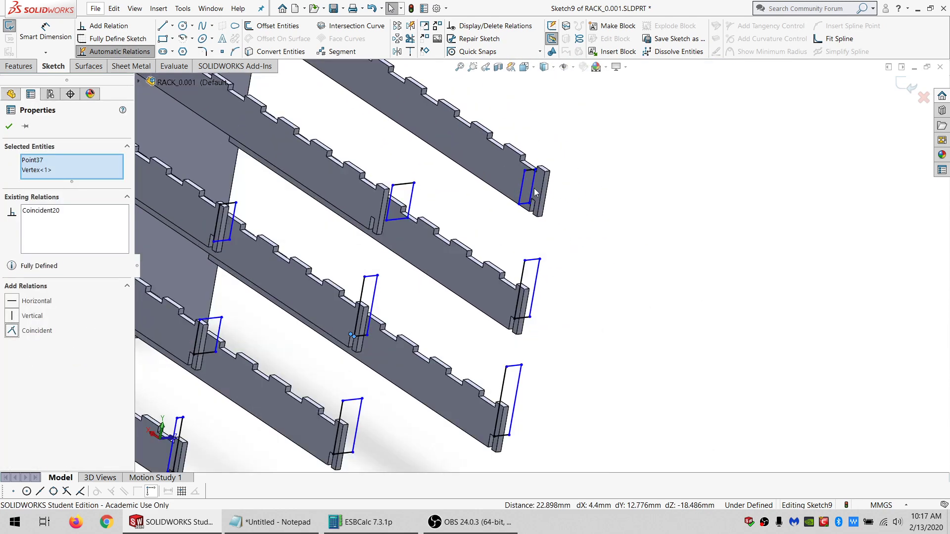
scroll(523, 211, "up", 2)
left_click(525, 206)
left_click(509, 212, "ctrl")
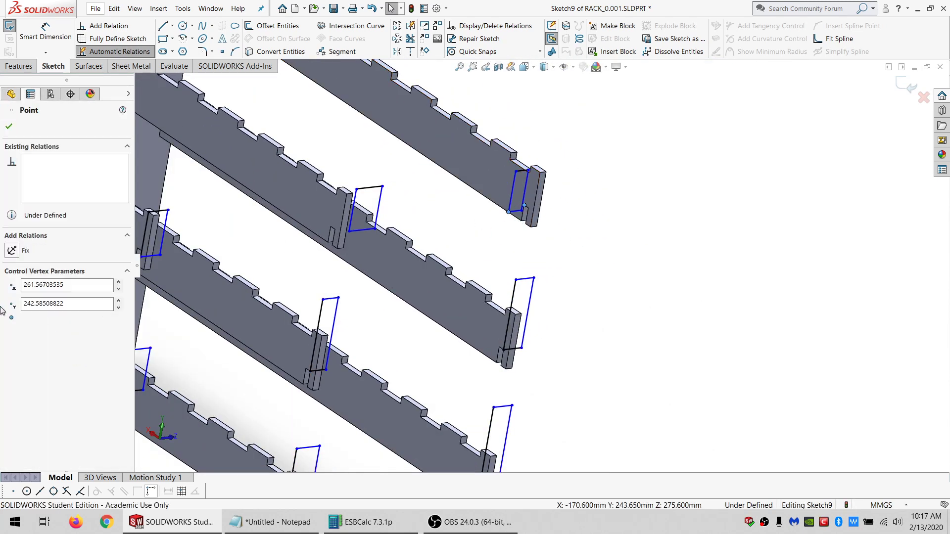
left_click(37, 331)
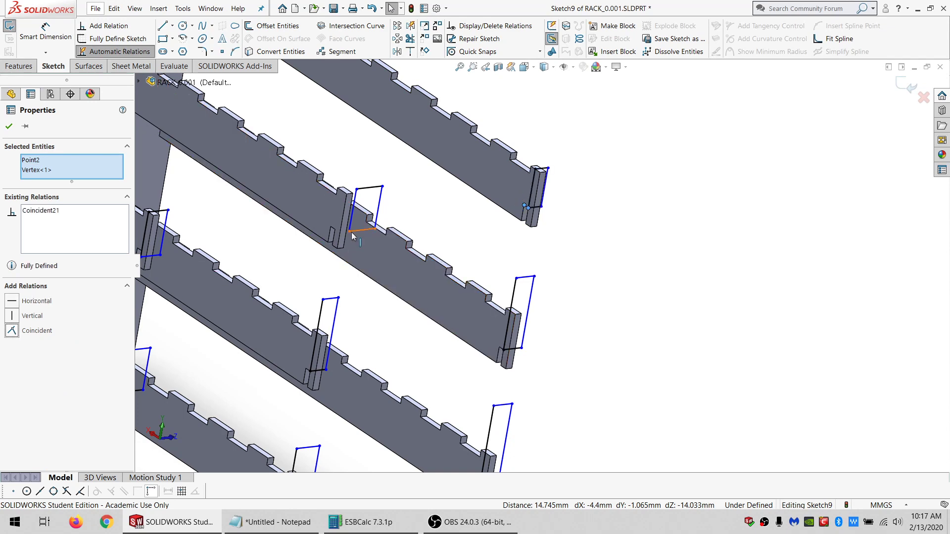
left_click(361, 229)
left_click(349, 231)
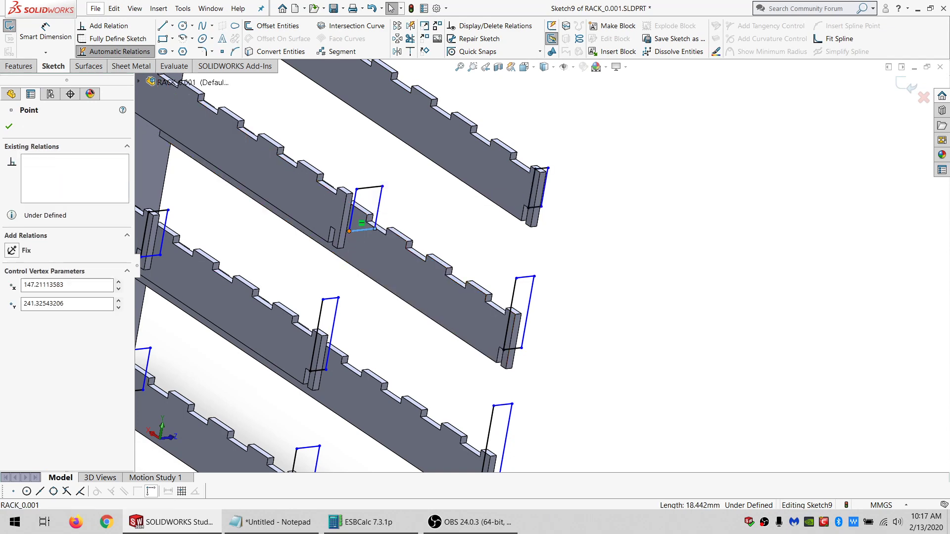
left_click(334, 230, "ctrl")
left_click(34, 330)
Make the +Z lower corners of the top row's two rectangles nearest the +Z end coincident with the notch side edges of their strips.
scroll(437, 277, "down", 5)
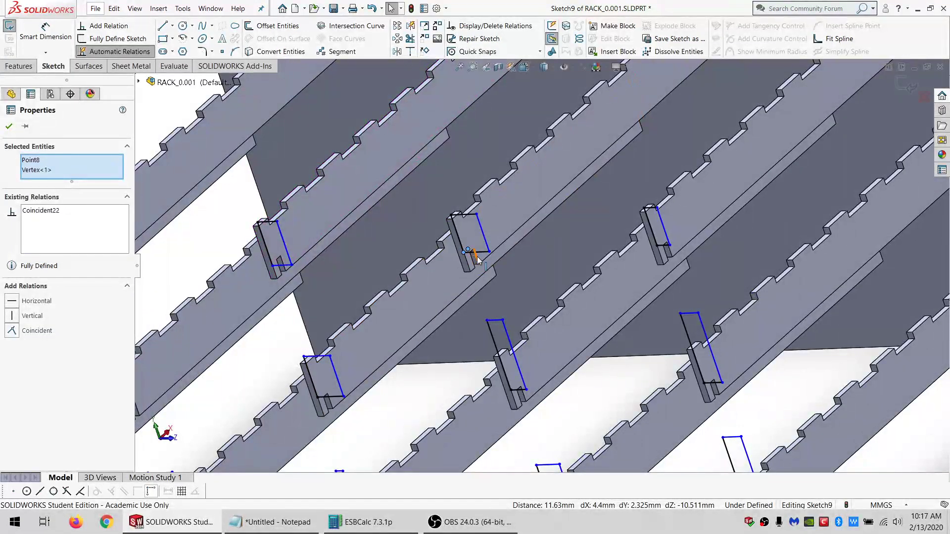
left_click(478, 261)
left_click(489, 252, "ctrl")
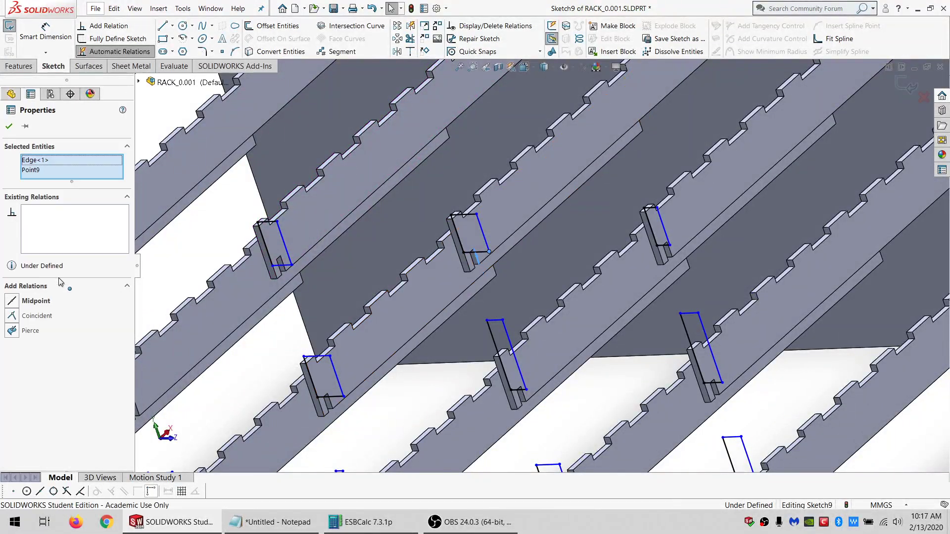
left_click(35, 315)
left_click(670, 246)
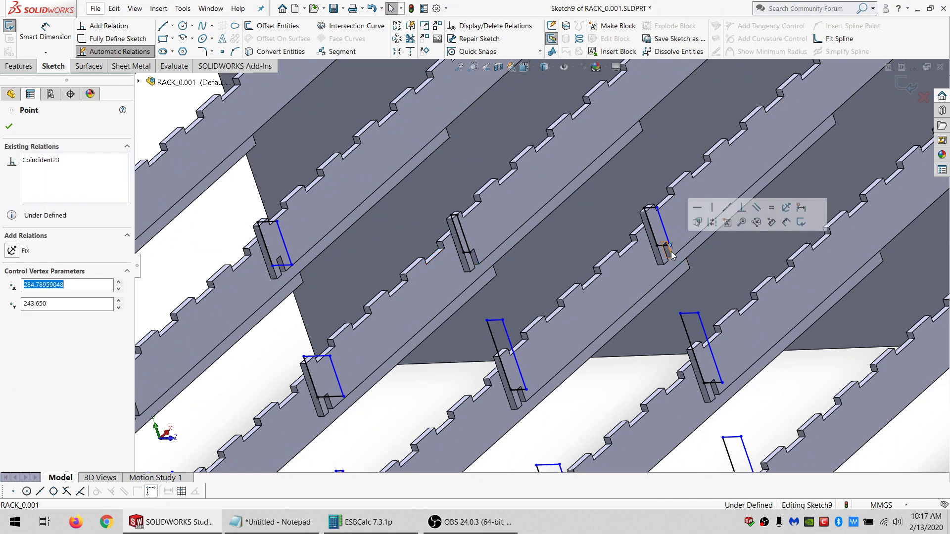
left_click(293, 292, "ctrl")
left_click(31, 317)
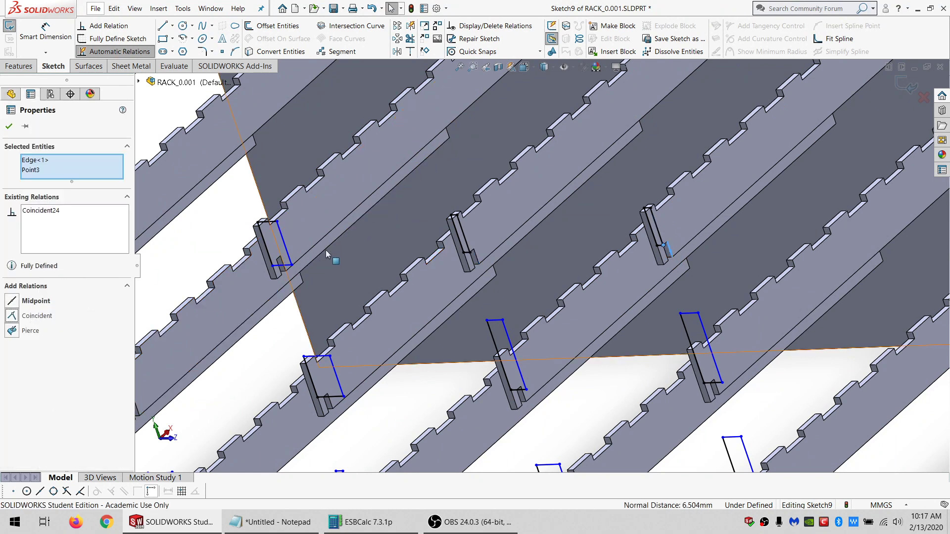
Make the +Z lower corners of the top row's middle rectangle and its neighbour toward -Z coincident with their strips' upper notch corners.
left_click(280, 258)
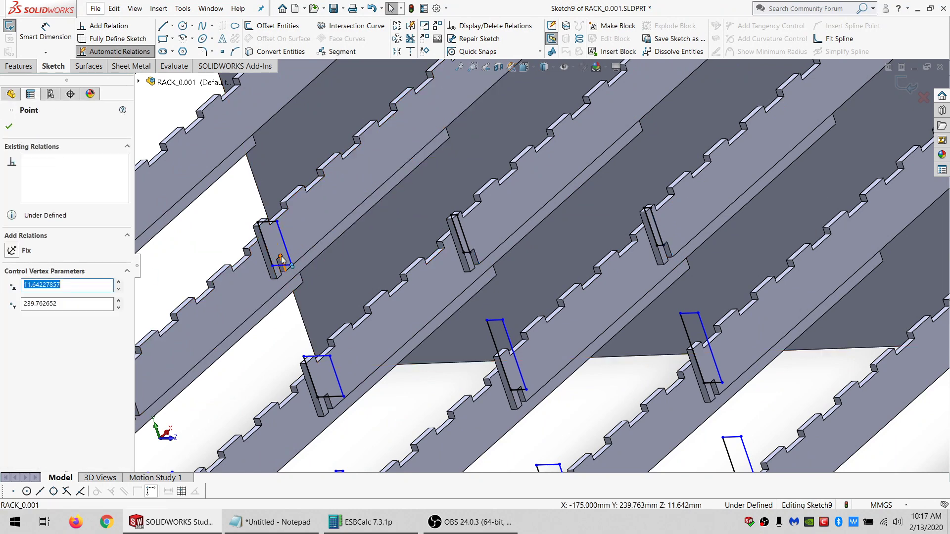
left_click(292, 266, "ctrl")
left_click(33, 336)
scroll(303, 297, "up", 3)
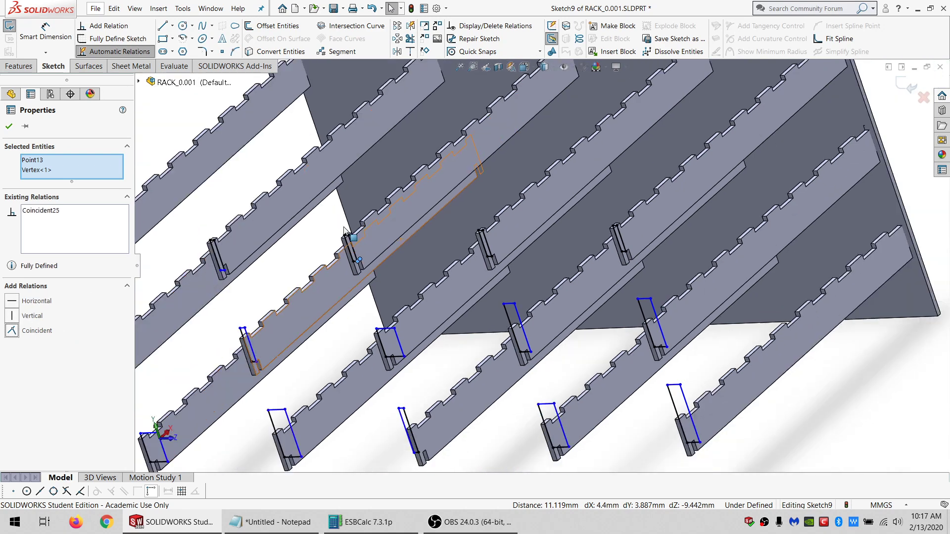
scroll(304, 297, "down", 4)
left_click(310, 242)
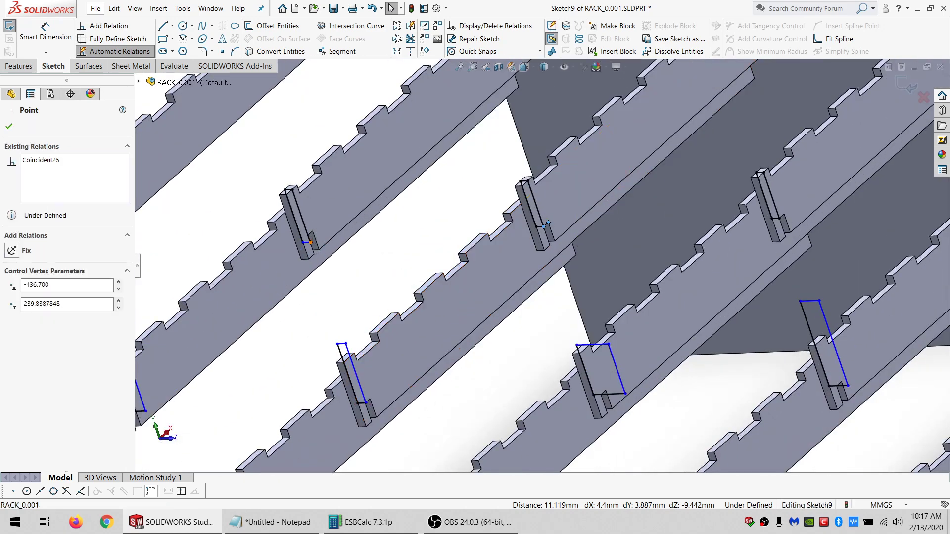
left_click(313, 231, "ctrl")
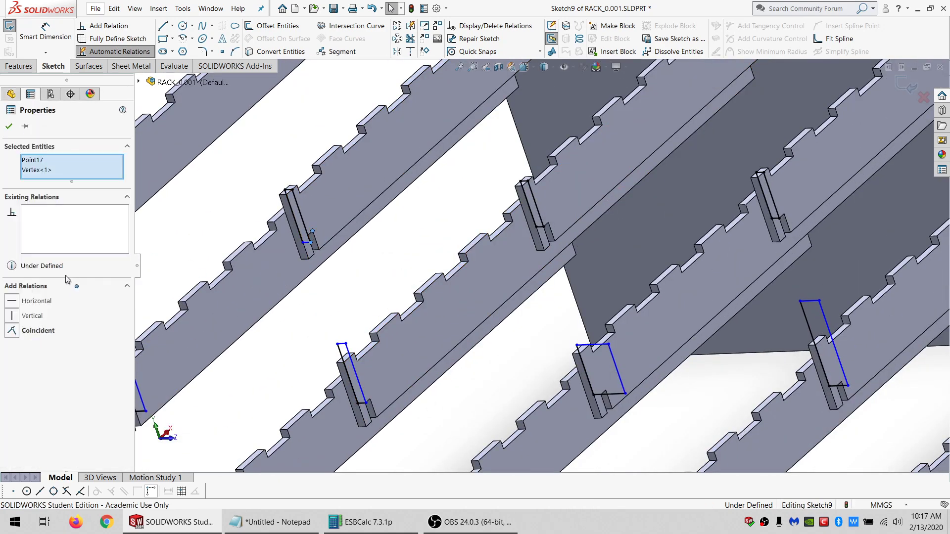
left_click(28, 337)
scroll(313, 255, "up", 3)
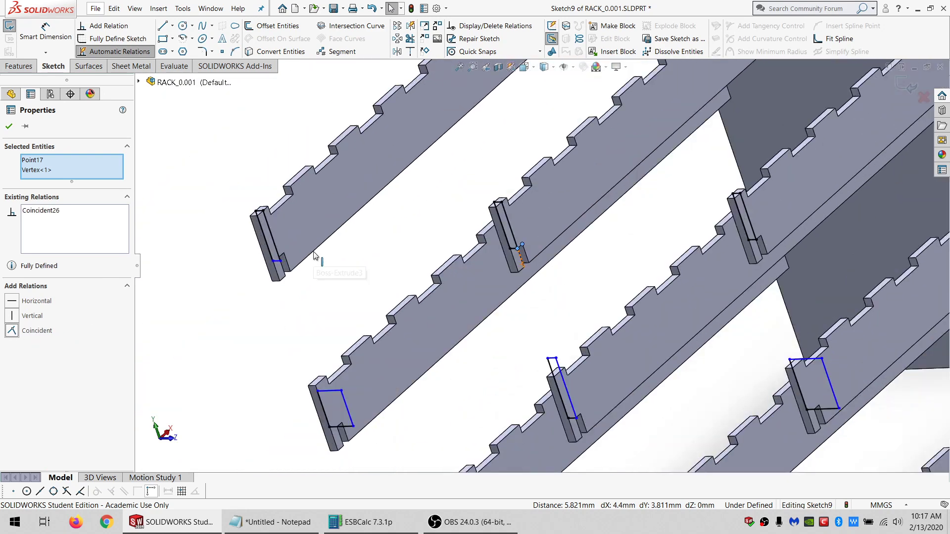
Make the +Z side lines of the top and middle rows' -Z end rectangles coincident with their strips' upper notch corners.
left_click(285, 263)
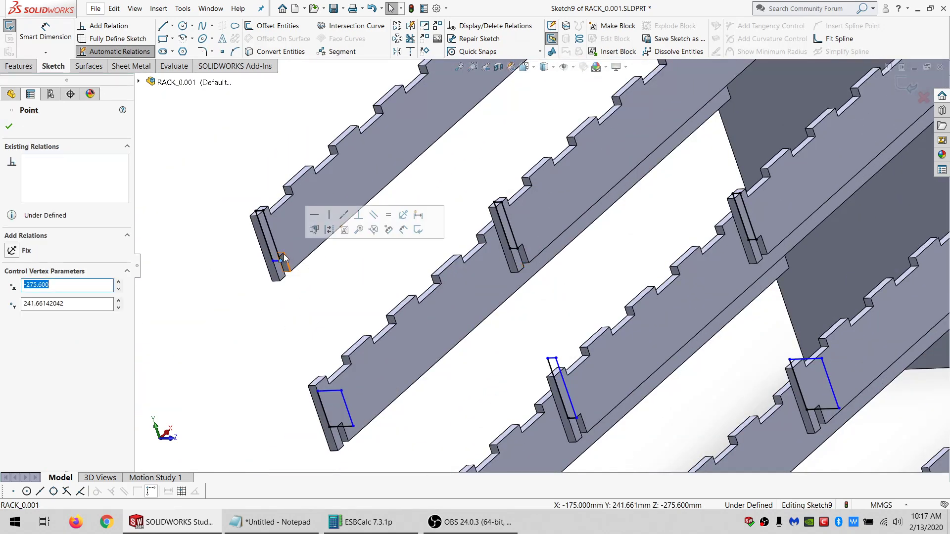
key("Escape")
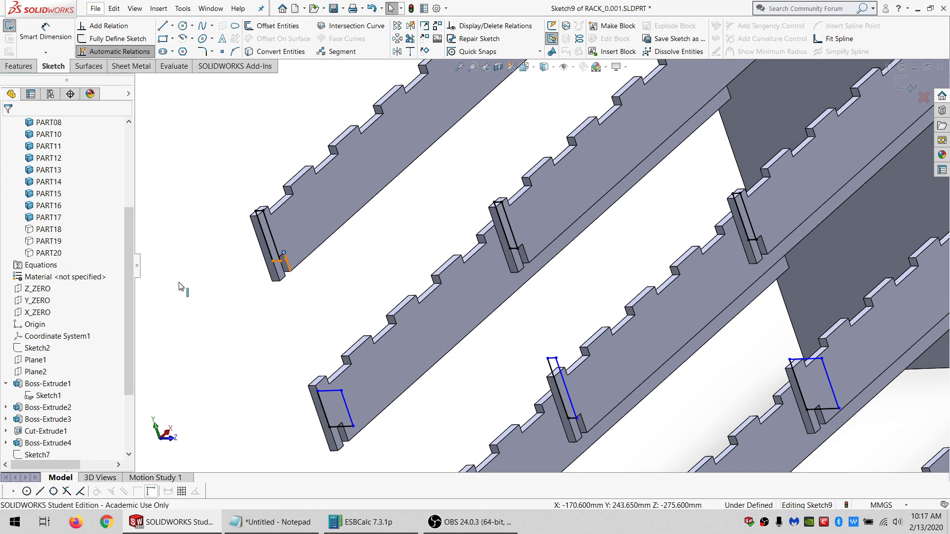
left_click(30, 316)
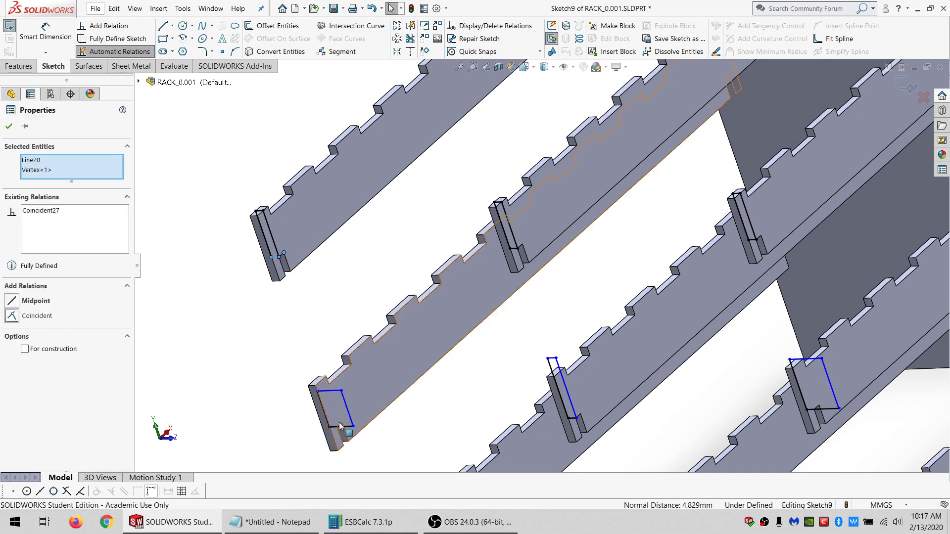
key("Escape")
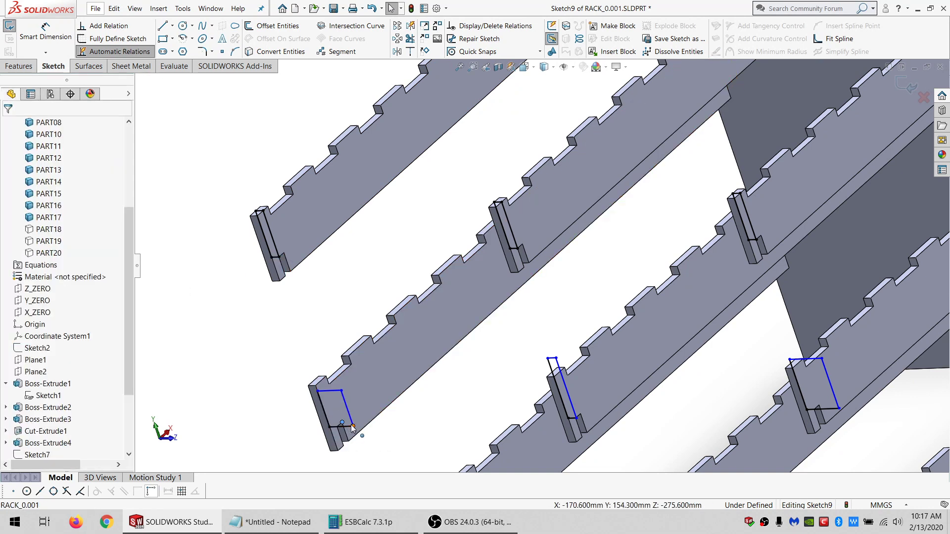
left_click(352, 426)
left_click(342, 423, "ctrl")
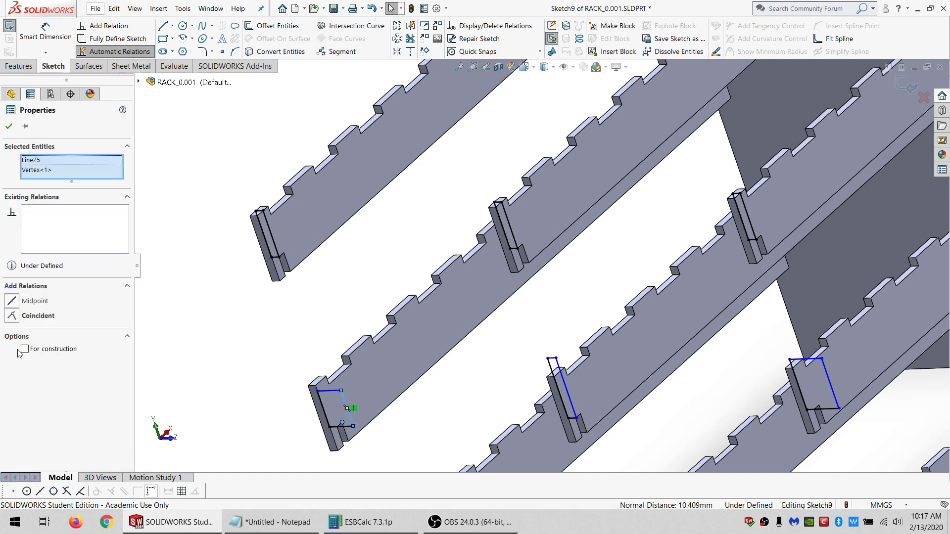
left_click(34, 317)
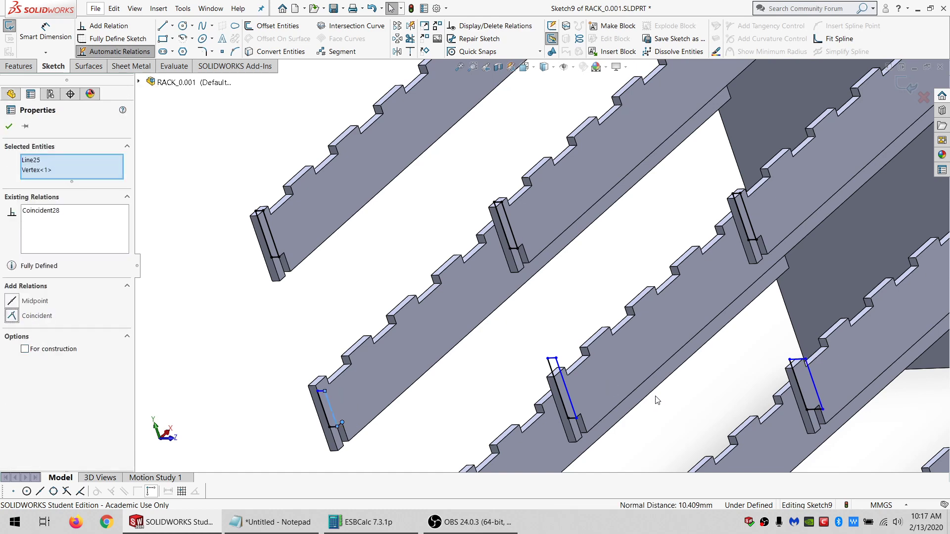
Make the +Z lower corner of the middle row's second rectangle from the -Z end coincident with its strip's notch side edge.
left_click(583, 424)
left_click(577, 419, "ctrl")
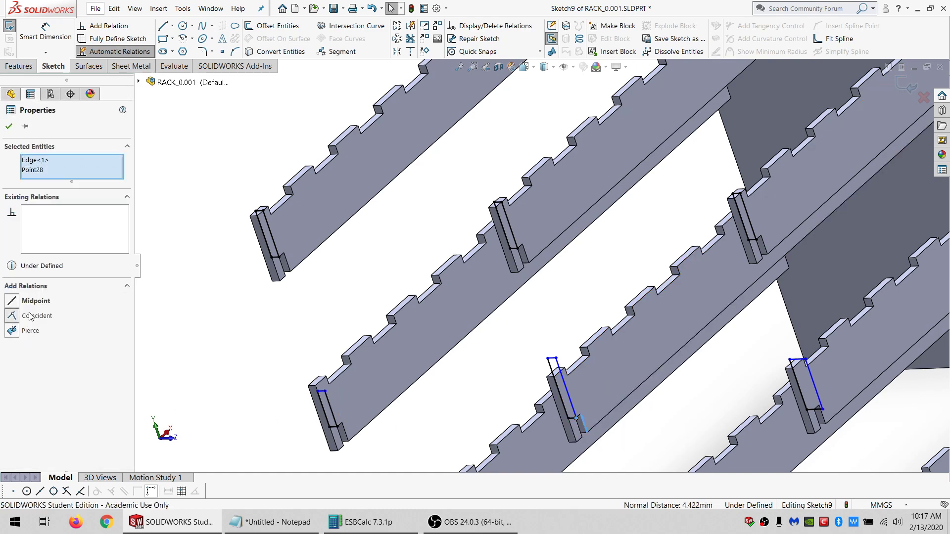
left_click(30, 316)
scroll(690, 428, "up", 3)
scroll(689, 428, "down", 3)
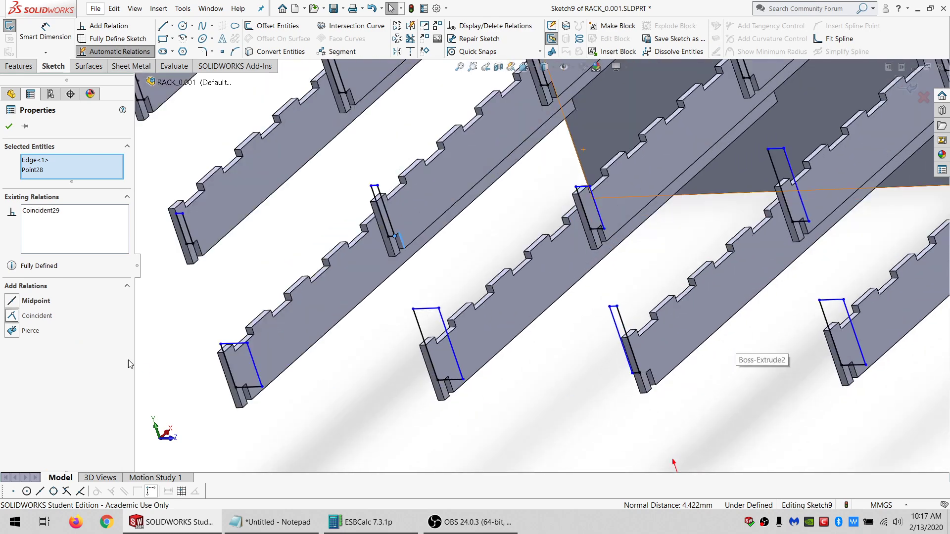
Make the +Z lower corners of the bottom row's two rectangles nearest the -Z end coincident with their strips' notch side edges.
left_click(262, 386)
left_click(249, 394, "ctrl")
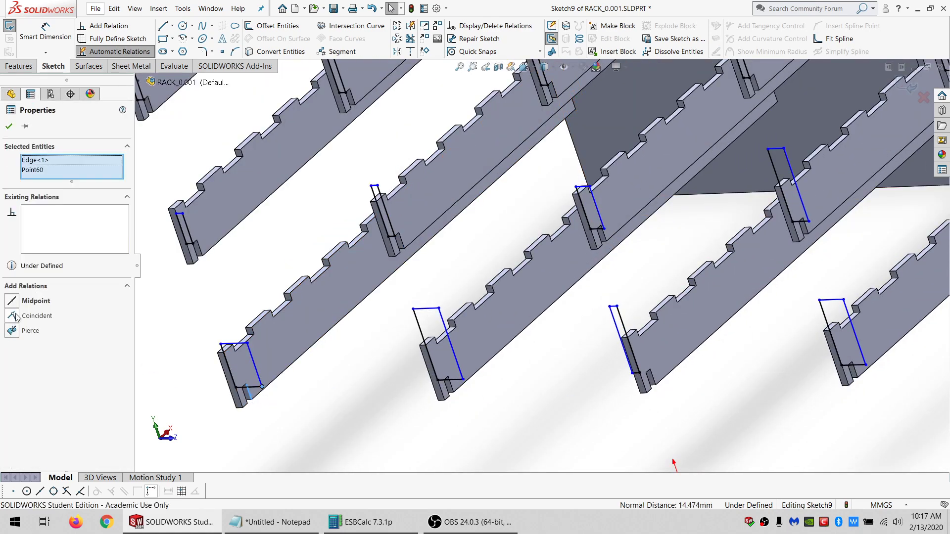
left_click(16, 317)
left_click(463, 379)
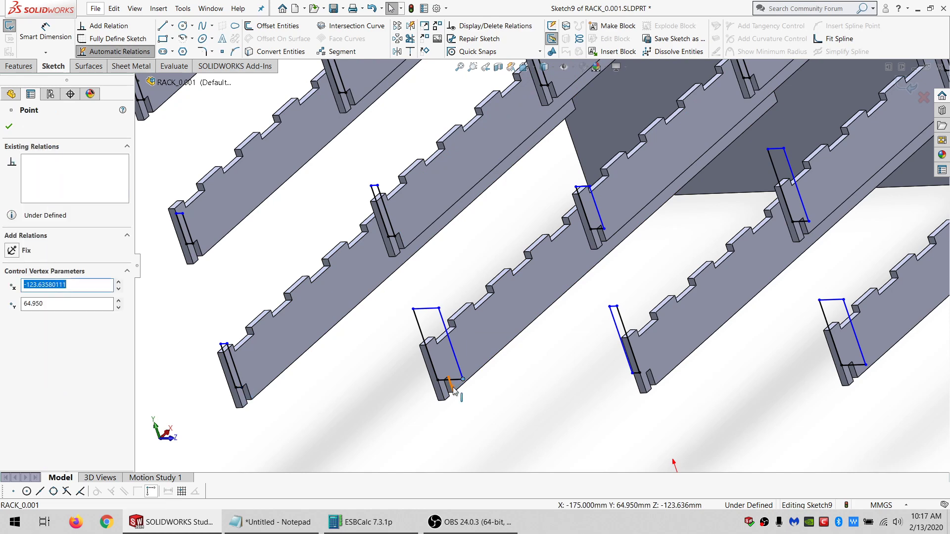
left_click(449, 386, "ctrl")
left_click(39, 317)
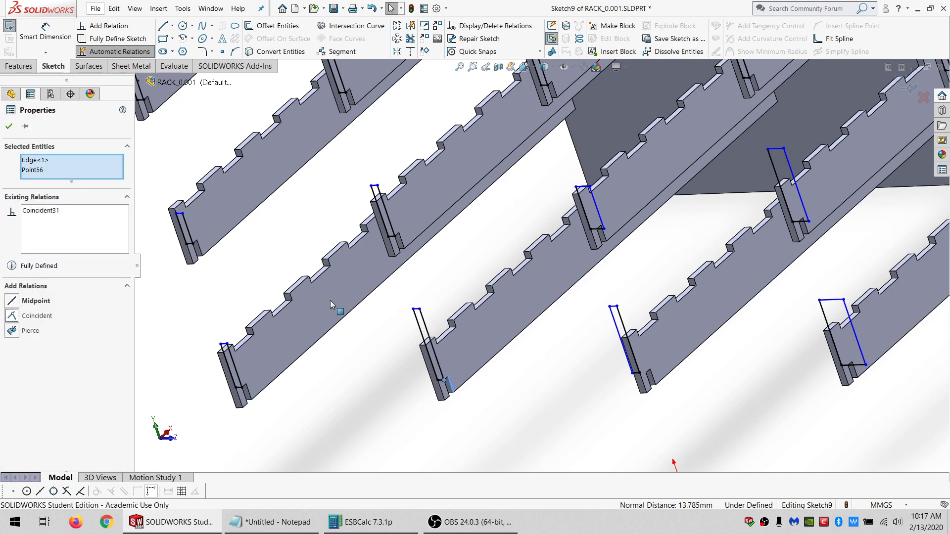
Make the +Z lower corners of the middle row's third and fourth rectangles from the -Z end coincident with their strips' notch side edges.
left_click(604, 229)
left_click(612, 241, "ctrl")
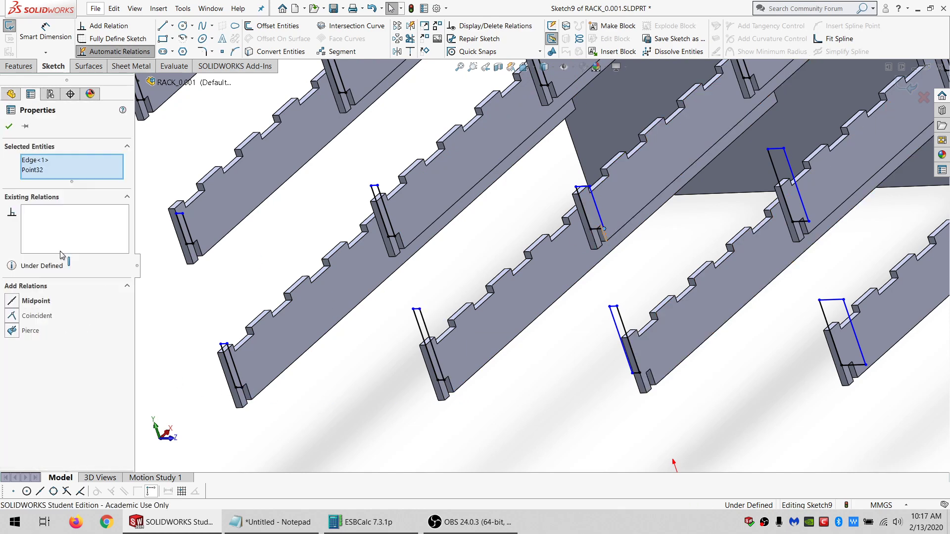
left_click(37, 316)
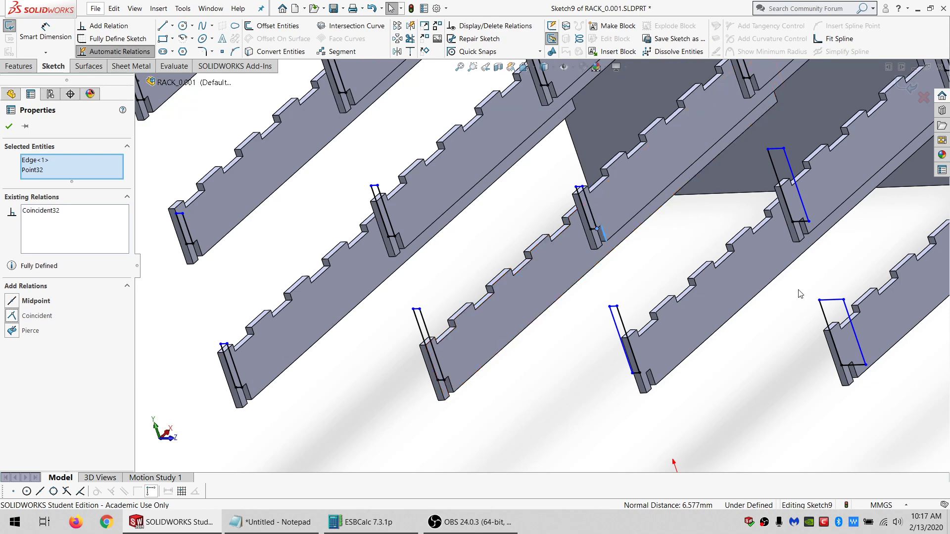
left_click(809, 222)
left_click(806, 229, "ctrl")
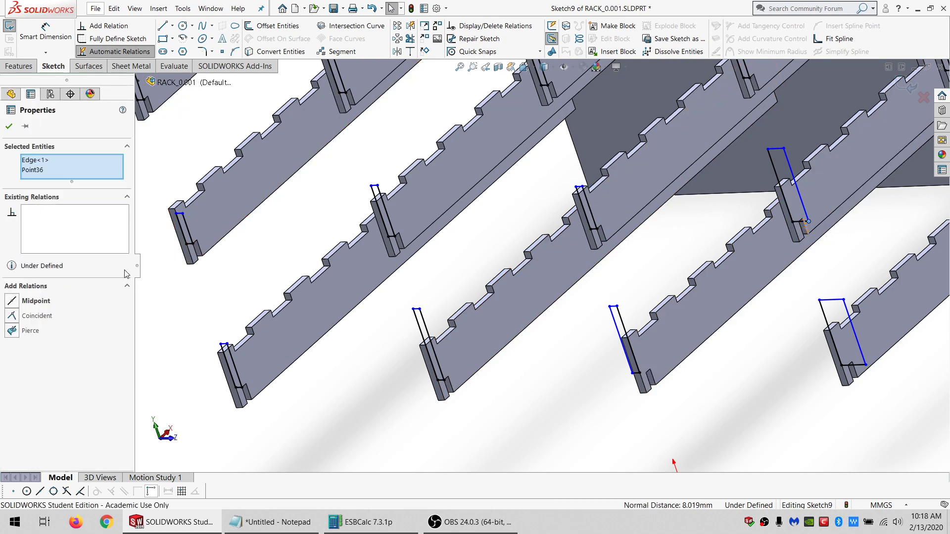
left_click(37, 316)
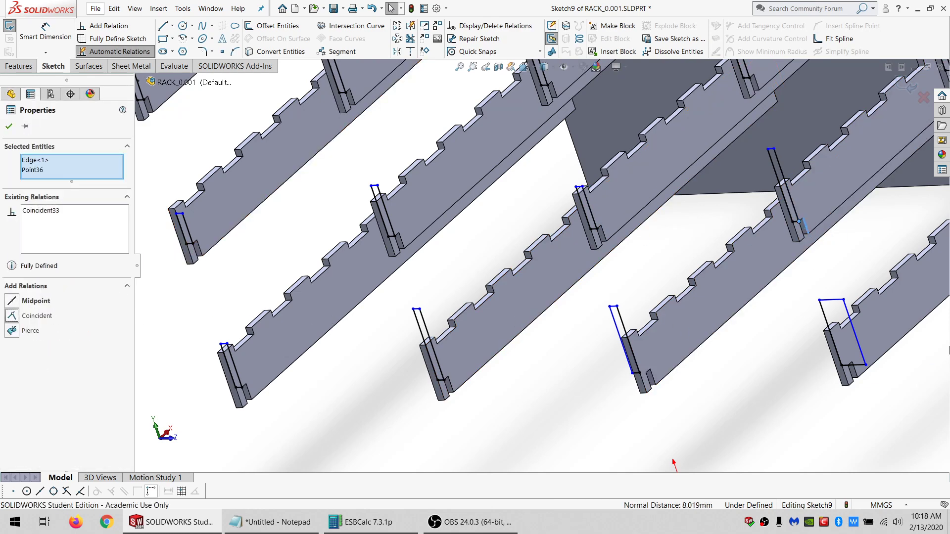
Make the +Z lower corner of the bottom row's second rectangle from the +Z end coincident with its strip's notch side edge.
left_click(856, 374)
left_click(865, 365, "ctrl")
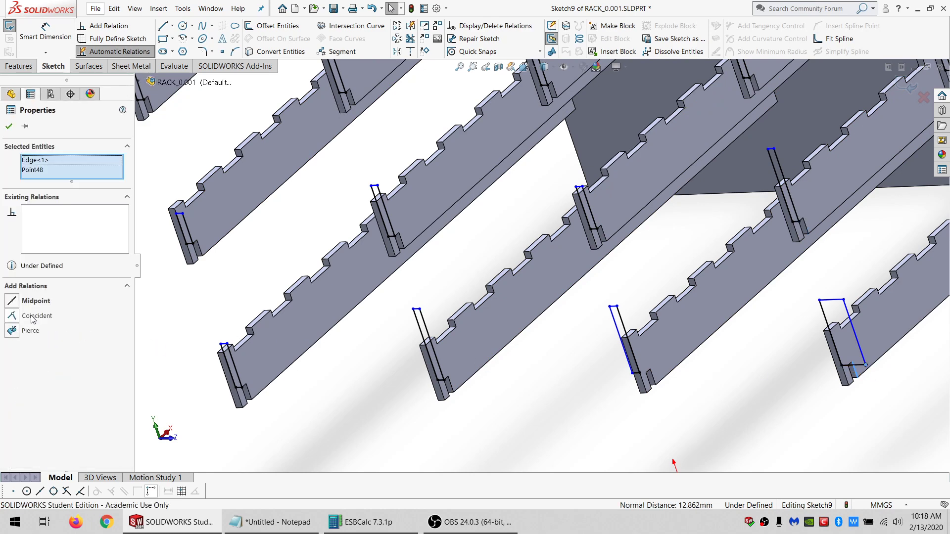
left_click(32, 317)
scroll(654, 301, "up", 5)
scroll(627, 295, "down", 5)
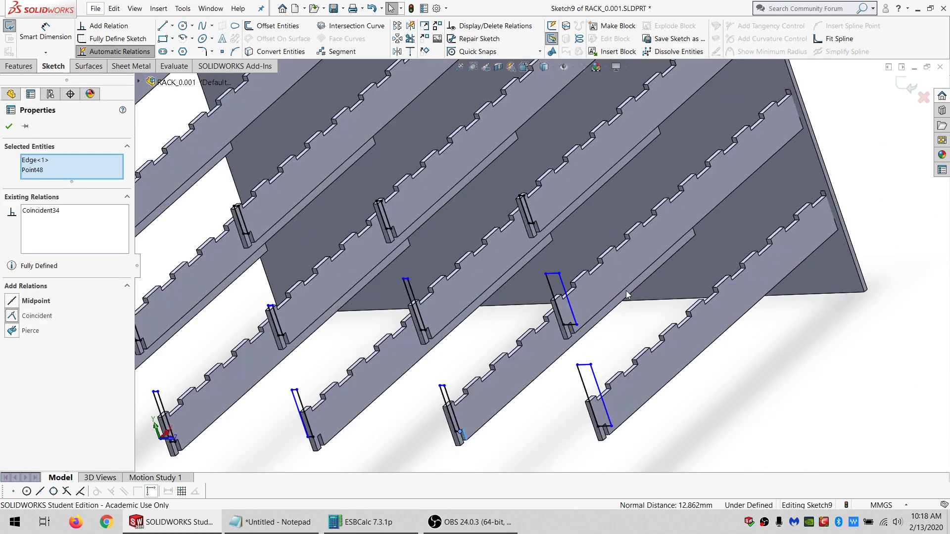
Make the +Z lower corner of the middle row's +Z end rectangle coincident with its strip's notch side edge.
key("Escape")
left_click(577, 326, "ctrl")
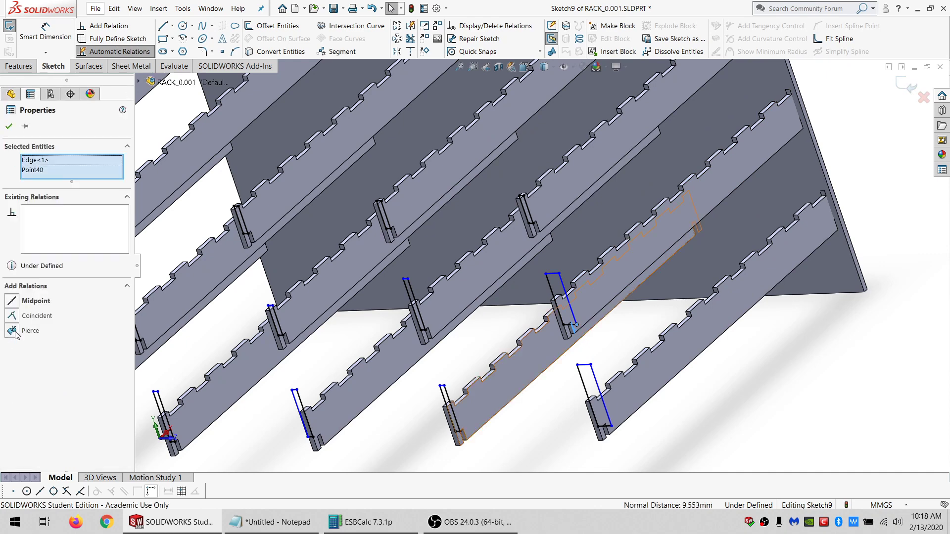
left_click(31, 315)
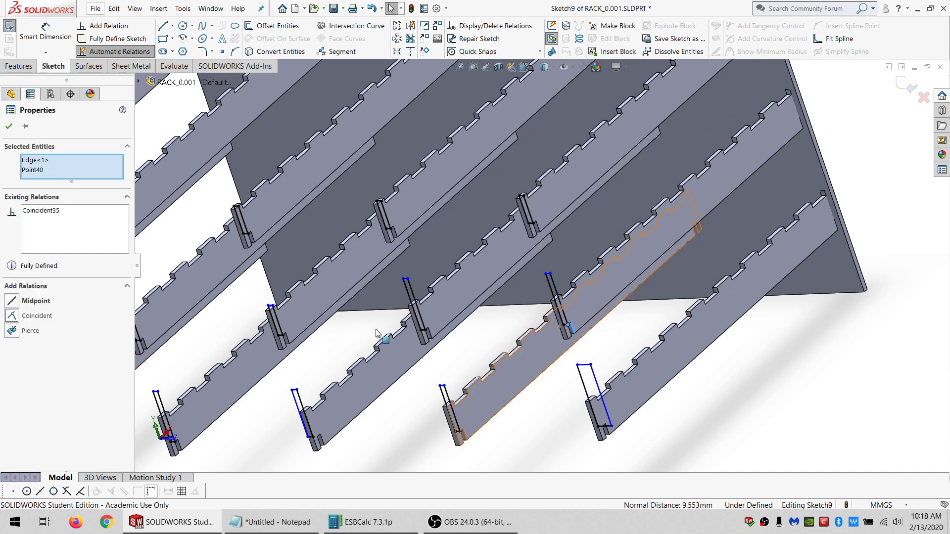
Make the +Z lower corner of the bottom row's +Z end rectangle coincident with its strip's notch side edge.
left_click(611, 426)
left_click(608, 432, "ctrl")
left_click(34, 316)
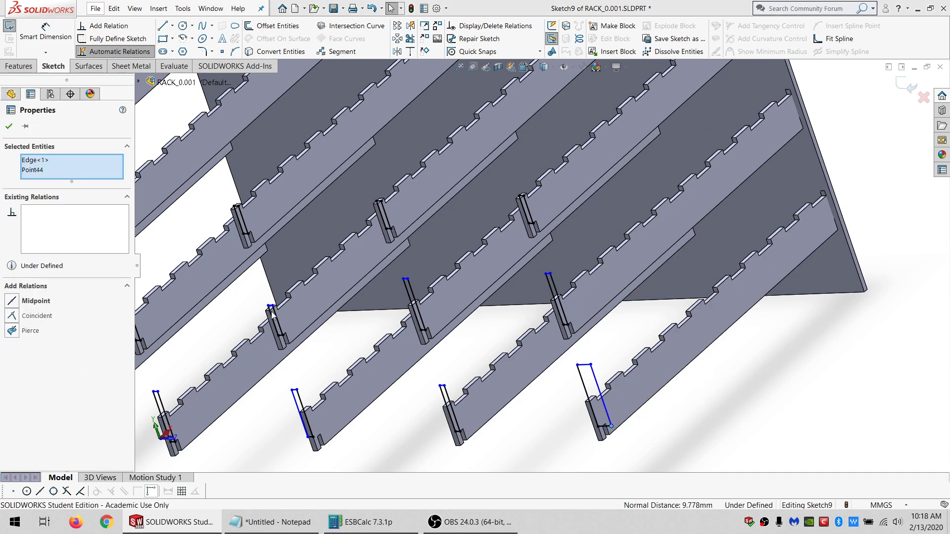
key("Return")
key("Escape")
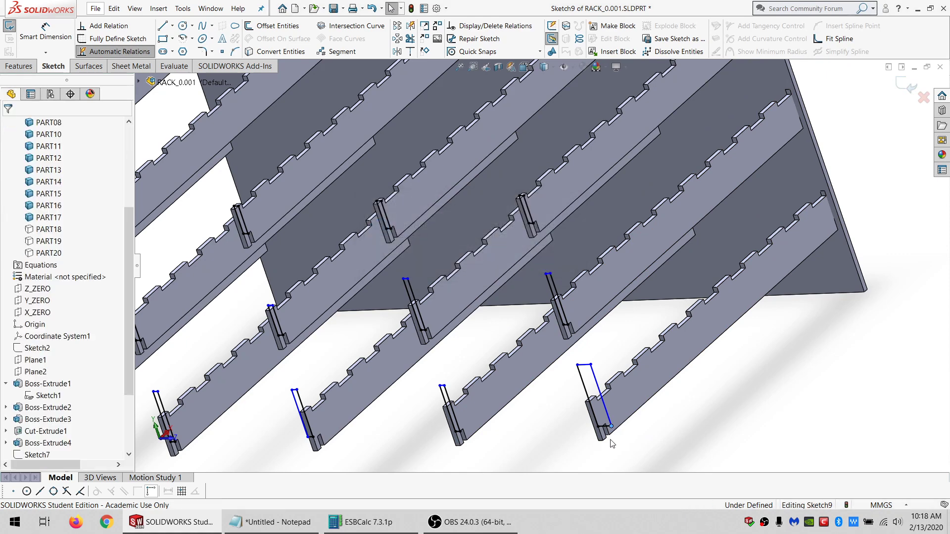
left_click(612, 426, "ctrl")
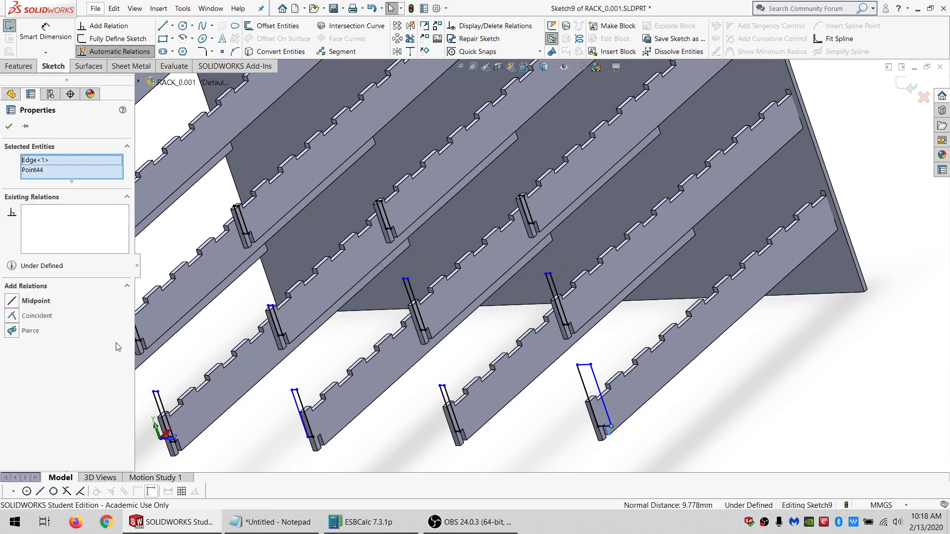
left_click(40, 317)
scroll(420, 330, "up", 5)
scroll(448, 253, "down", 4)
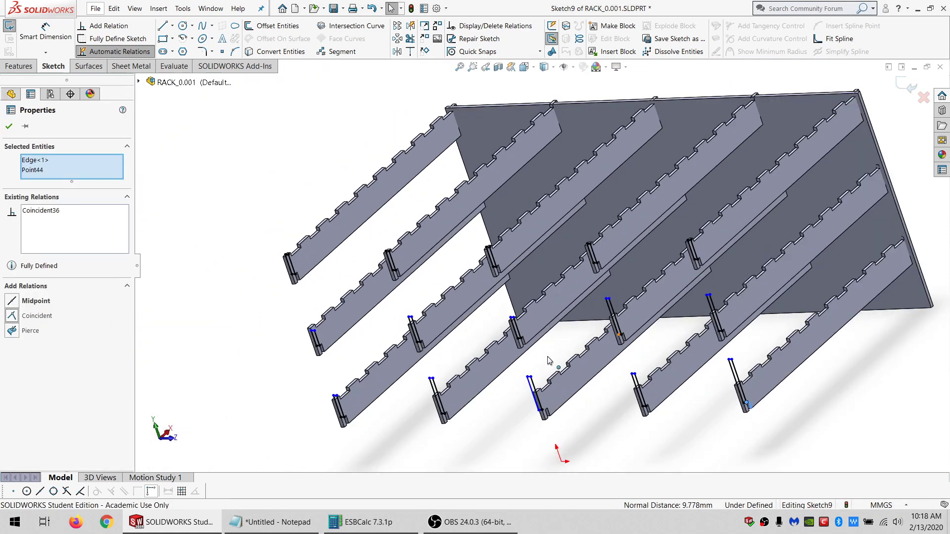
Try to make the -Z lower corner of the bottom row's middle rectangle coincident with its strip's -Z end edge, and undo the relation.
left_click(679, 430)
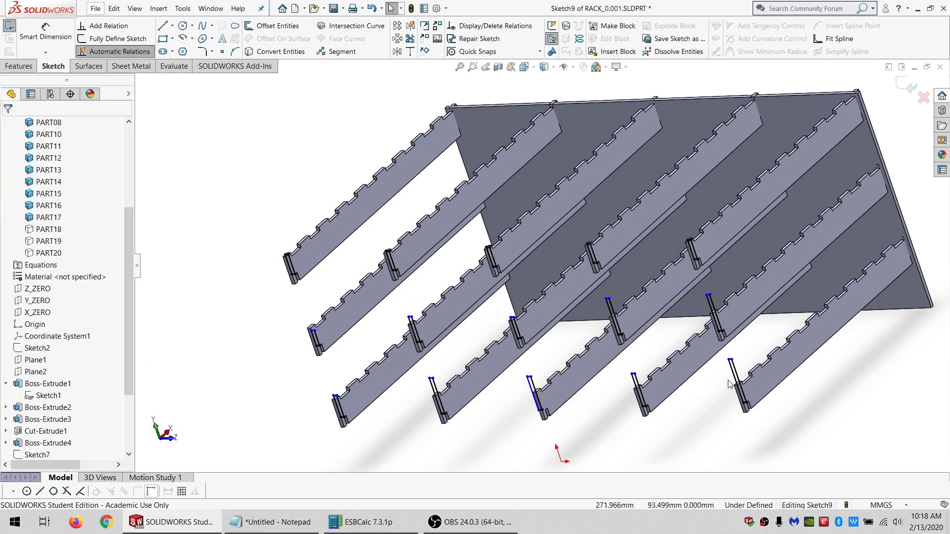
scroll(522, 388, "down", 5)
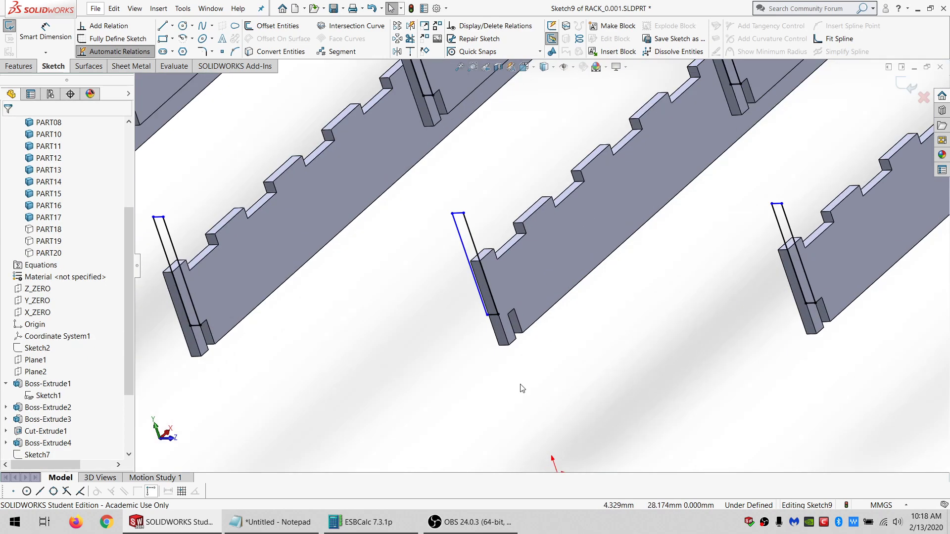
left_click(487, 315)
left_click(490, 323, "ctrl")
left_click(38, 321)
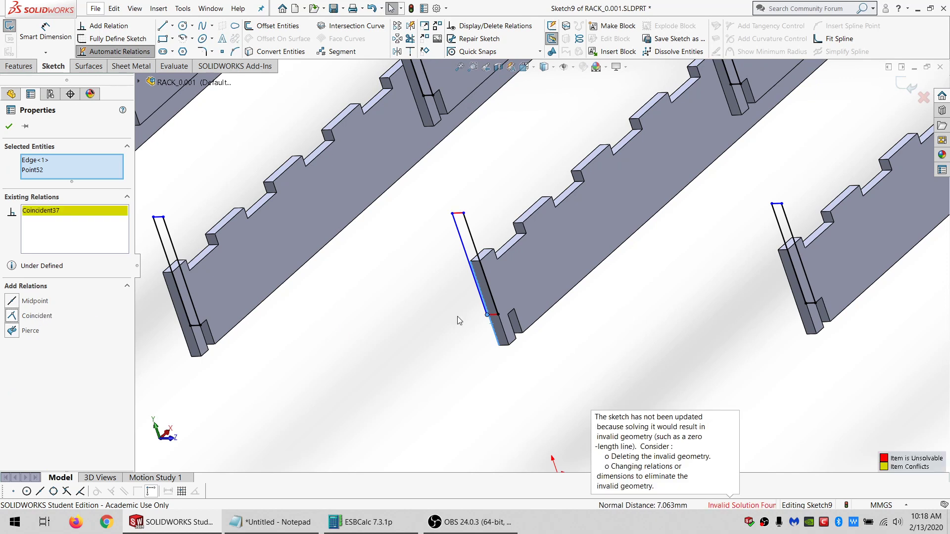
key("ctrl+z")
key("Escape")
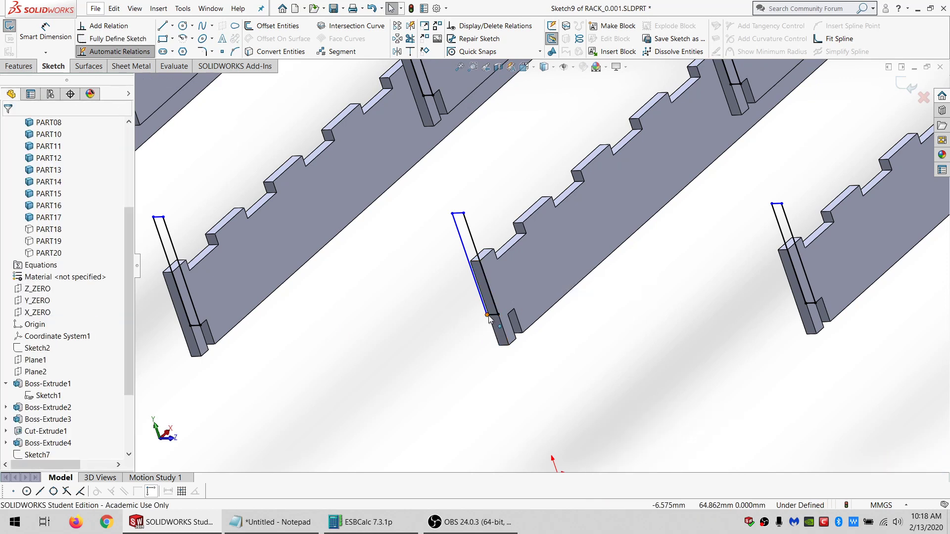
Stretch the bottom row's middle rectangle away from its strip toward -Z and try making its -Z lower corner coincident with the strip's -Z edge.
left_click(487, 315)
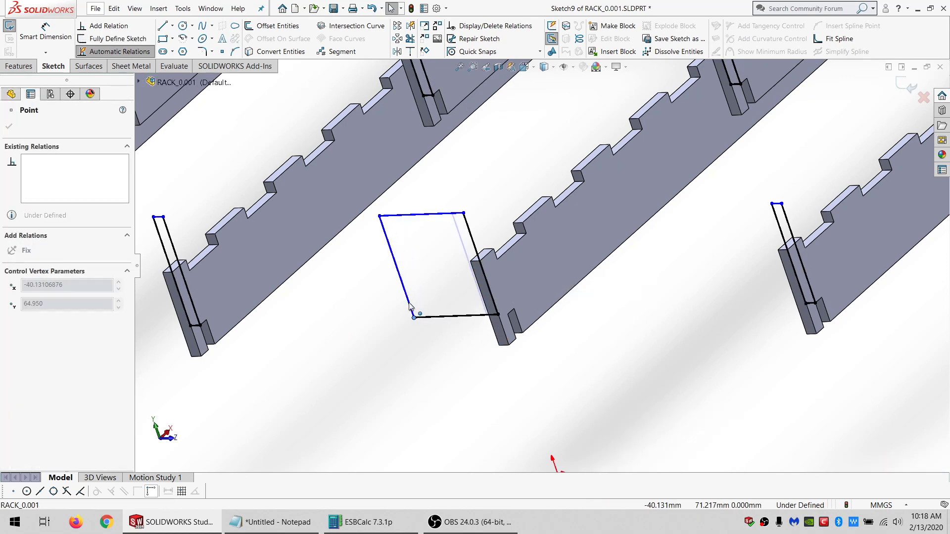
left_click(485, 308, "ctrl")
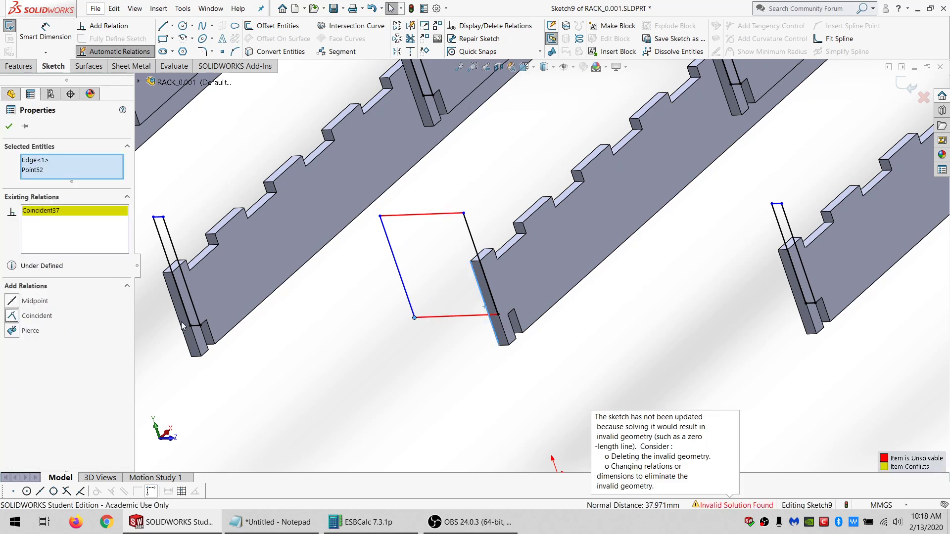
left_click(340, 357)
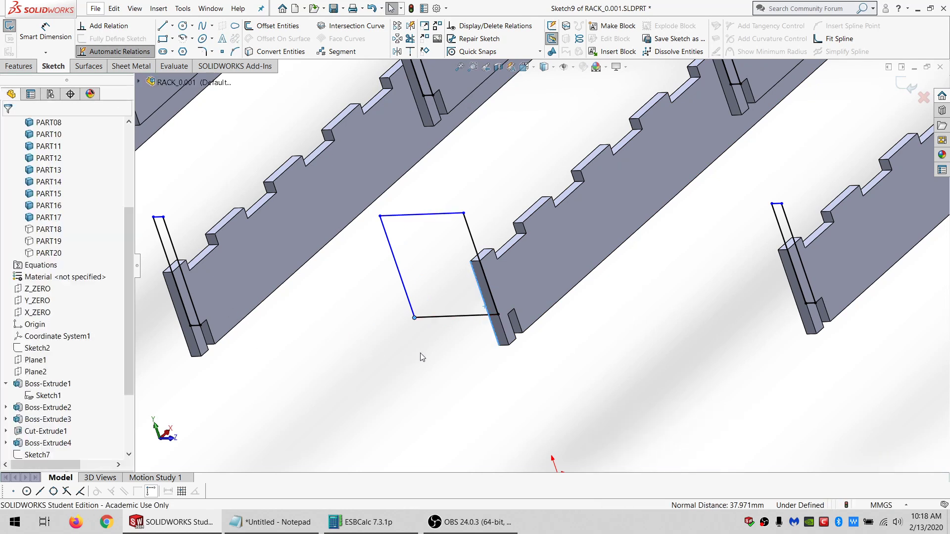
Make the free lower corner of the bottom row's middle rectangle coincident with its strip's notch side edge.
left_click(459, 319)
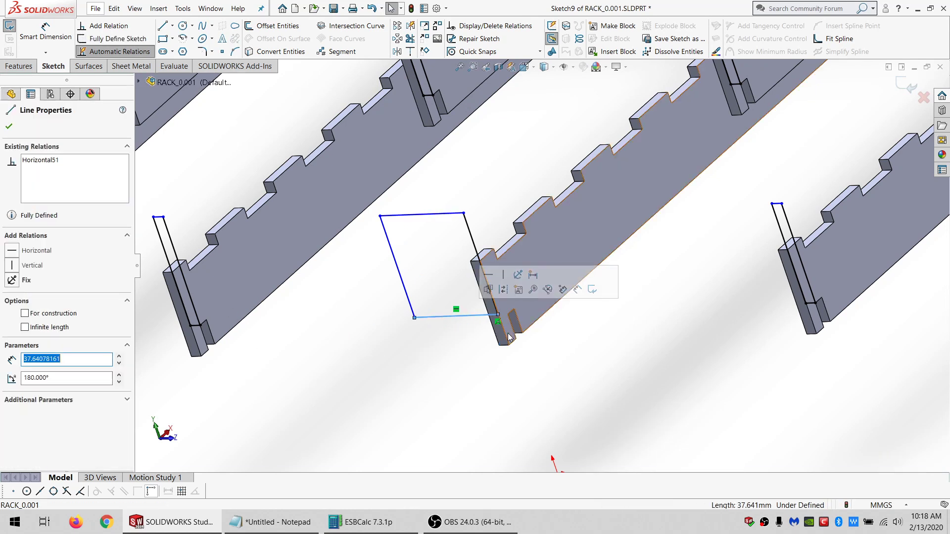
middle_click_drag(463, 320, 511, 329)
left_click(429, 327)
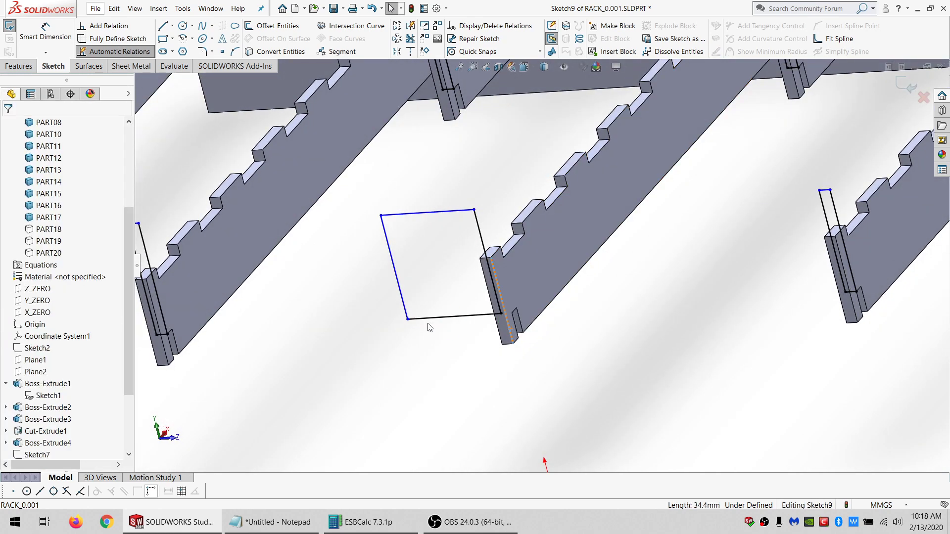
left_click(407, 320)
left_click(501, 297, "ctrl")
left_click(12, 316)
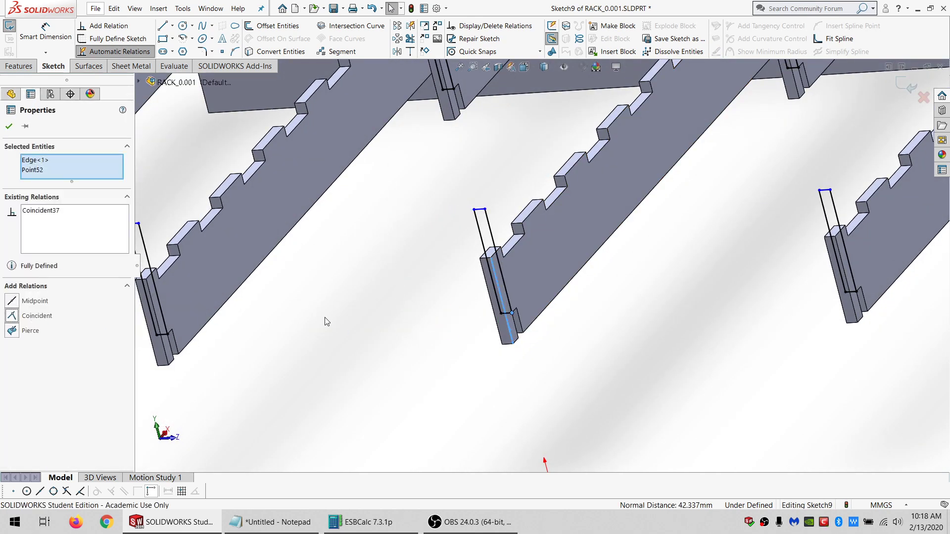
Make one vertical side of each of the ten middle-row and bottom-row rectangles equal in length.
key("f")
scroll(548, 212, "down", 2)
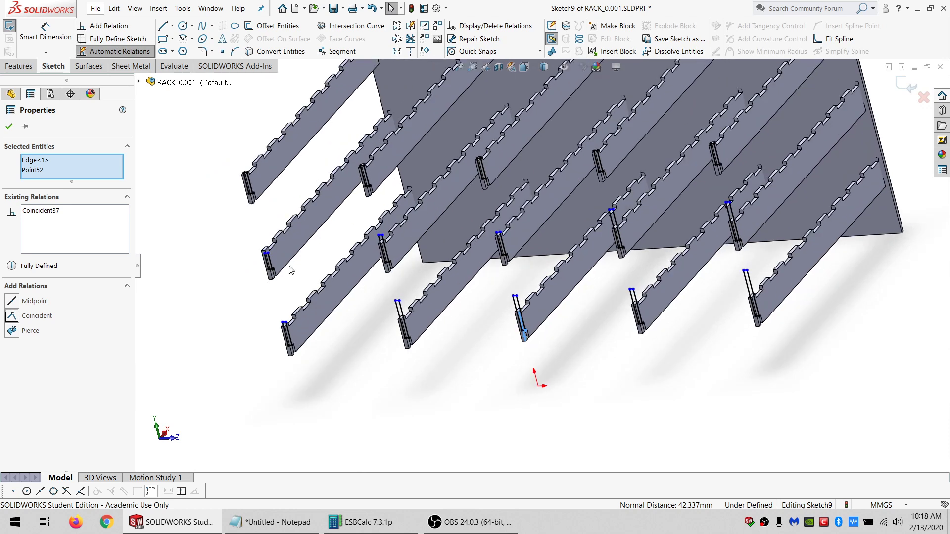
left_click(269, 260)
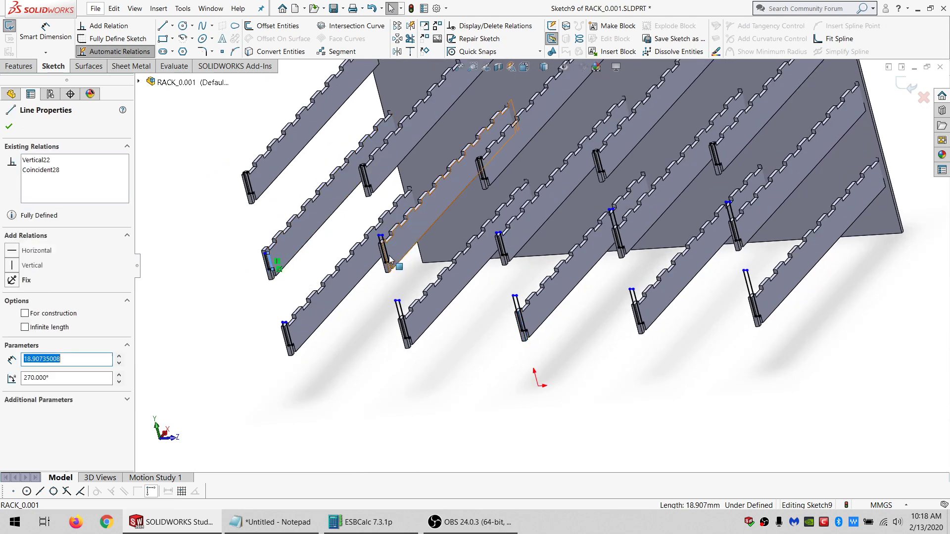
left_click(386, 258, "ctrl")
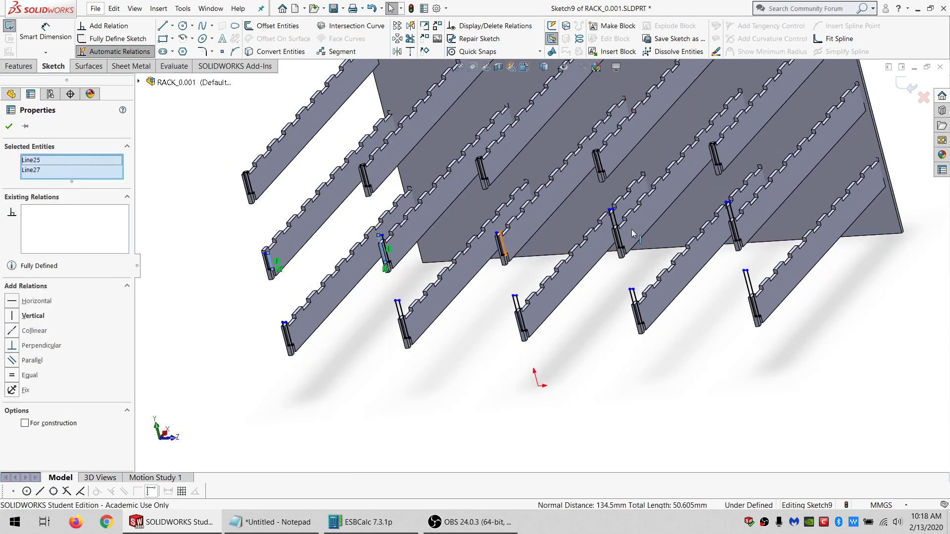
left_click(501, 243, "ctrl")
left_click(617, 228, "ctrl")
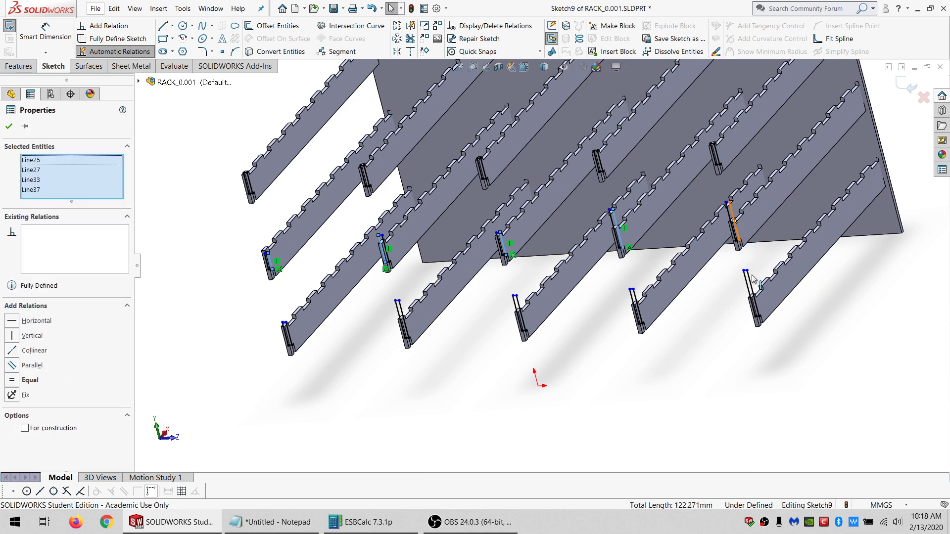
left_click(734, 220, "ctrl")
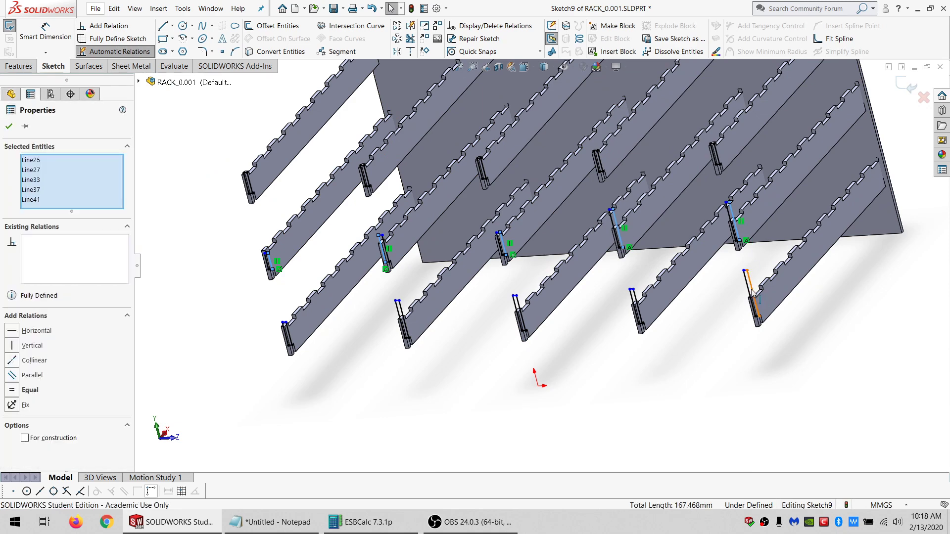
left_click(751, 293, "ctrl")
left_click(633, 301, "ctrl")
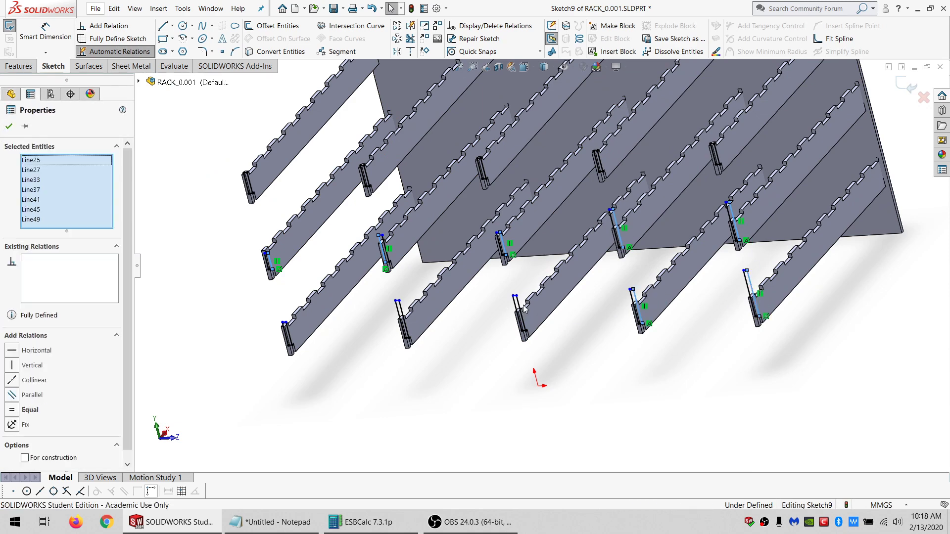
left_click(518, 309, "ctrl")
left_click(400, 312, "ctrl")
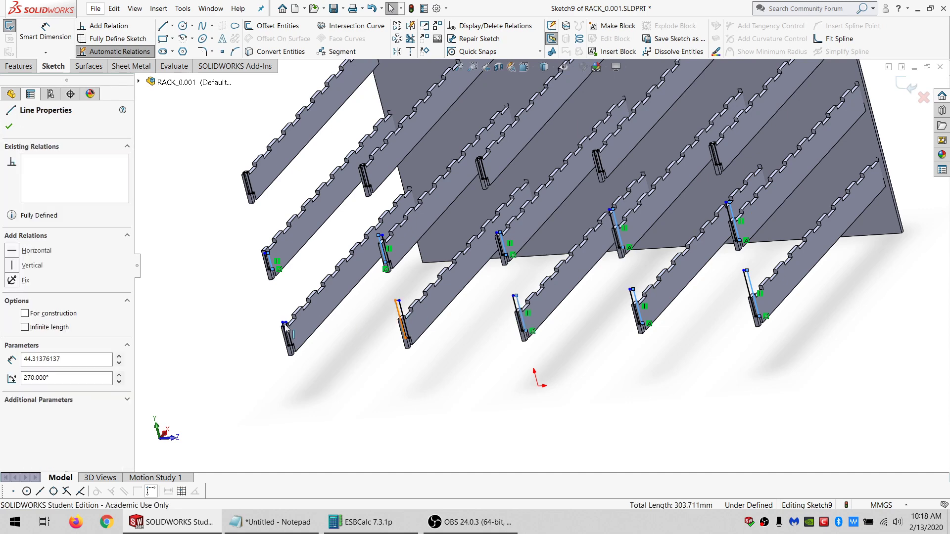
left_click(283, 326, "ctrl")
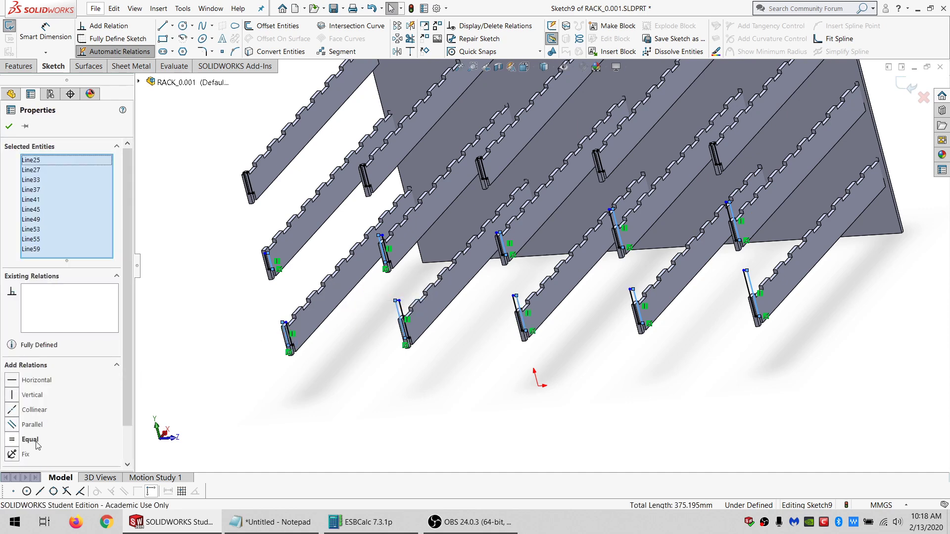
left_click(33, 441)
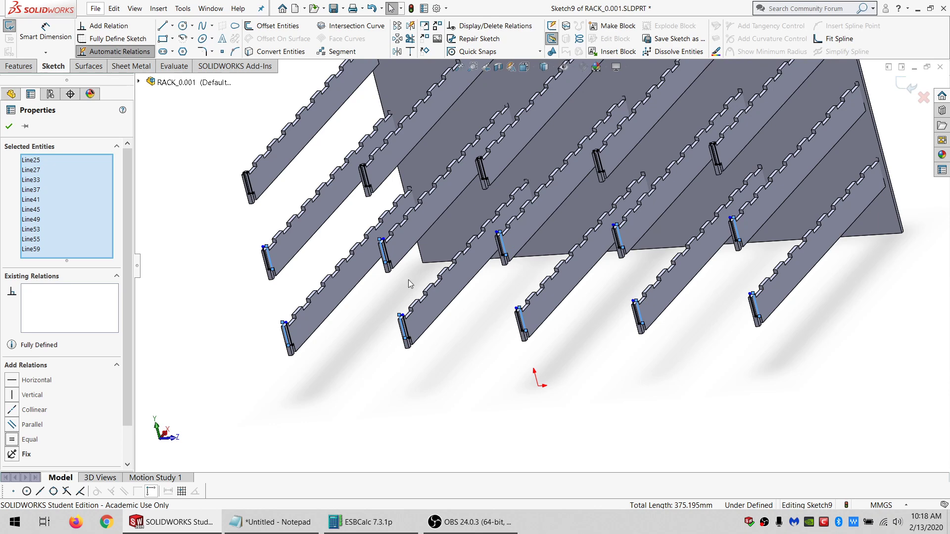
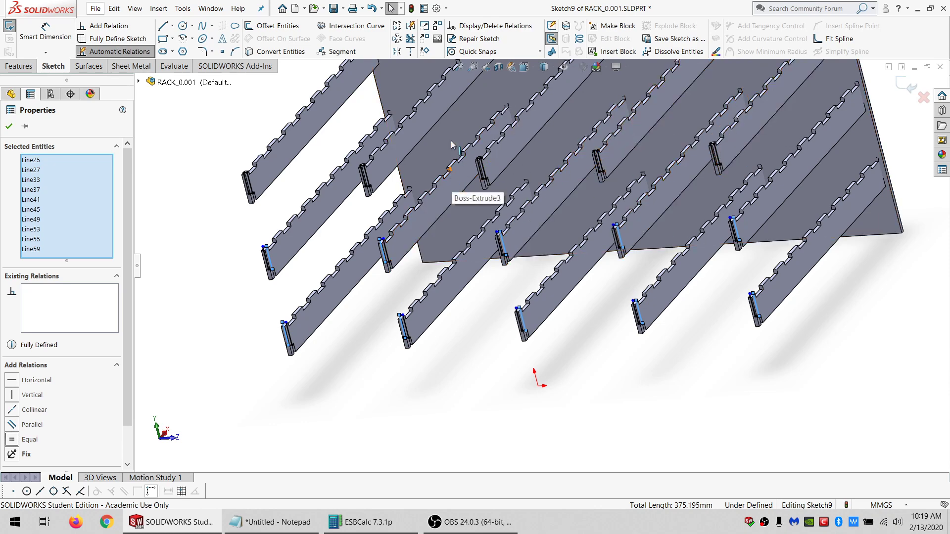
Start sketching a line at the lower notch of the middle row's -Z end strip.
scroll(451, 145, "up", 4)
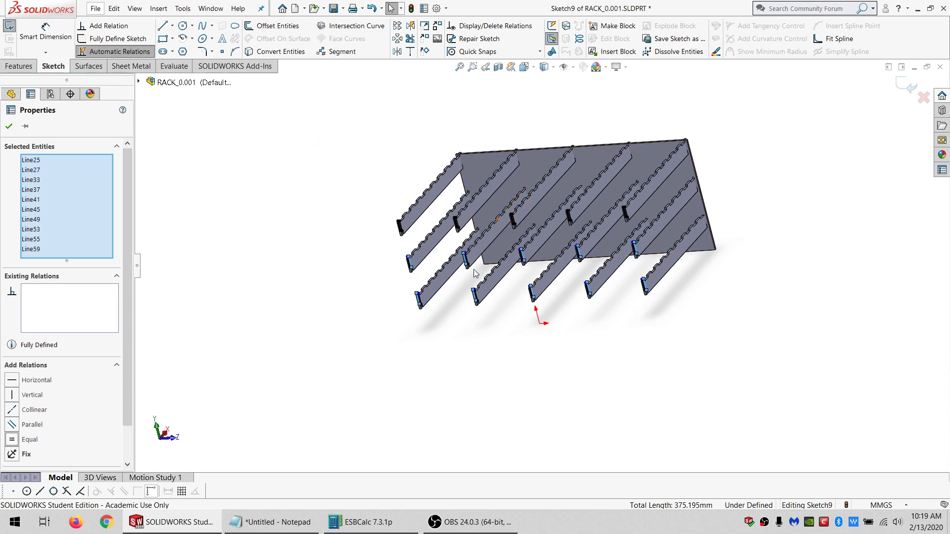
scroll(474, 269, "down", 3)
scroll(483, 256, "down", 2)
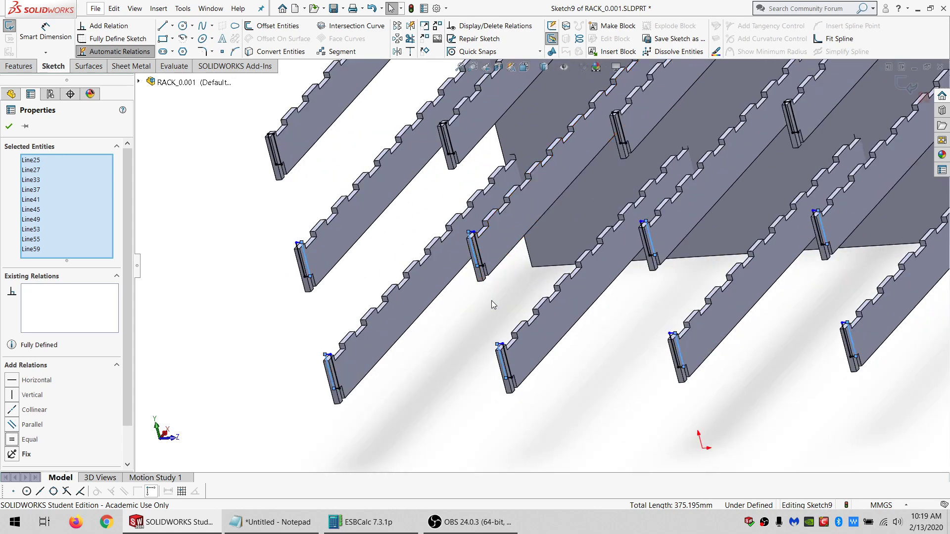
left_click(491, 300)
scroll(496, 265, "down", 8)
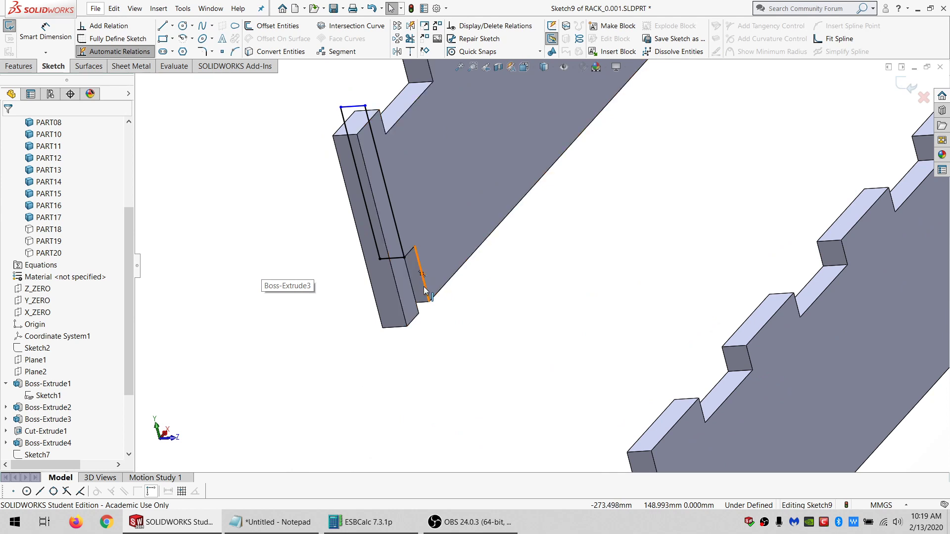
scroll(430, 288, "up", 3)
scroll(468, 275, "down", 2)
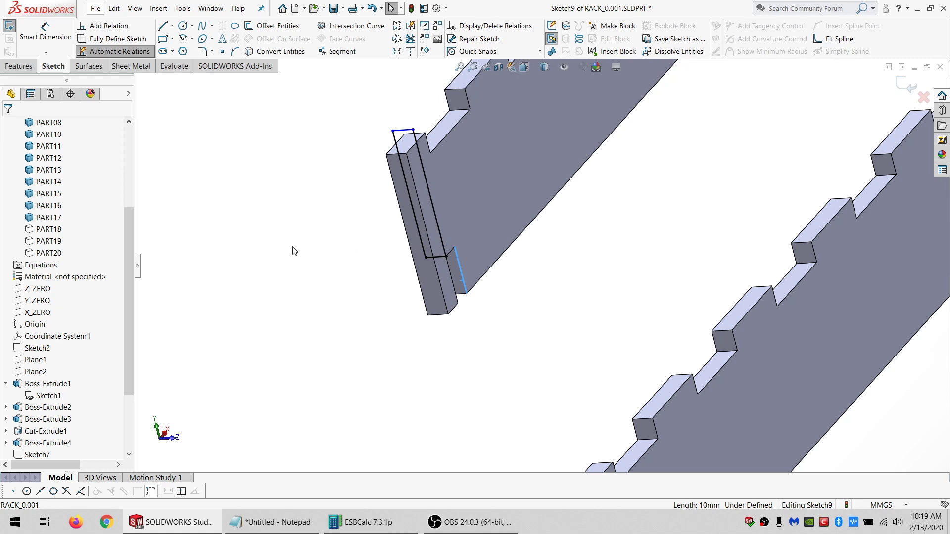
left_click(163, 25)
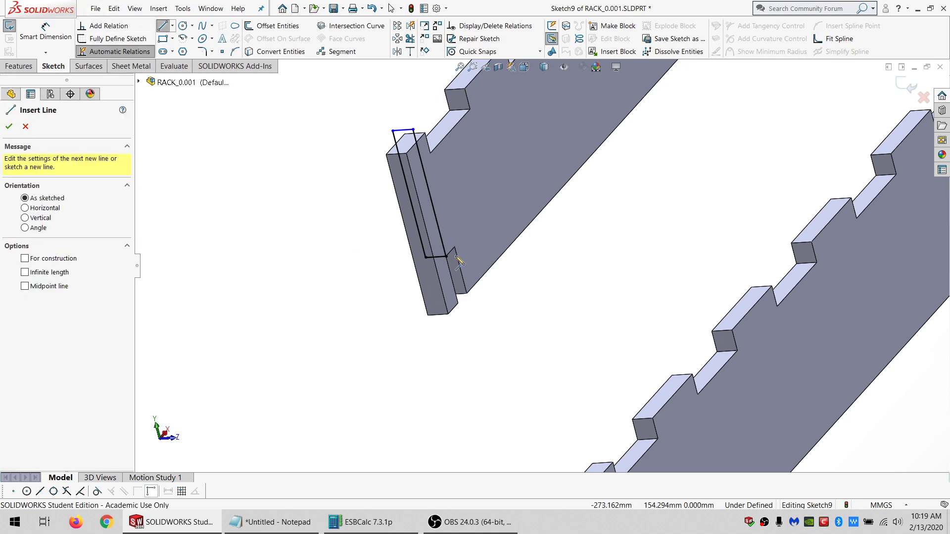
Sketch two connected lines running down from the slot profile's lower corner, extending past the bottom of the tab.
left_click_drag(446, 257, 458, 303)
left_click(163, 26)
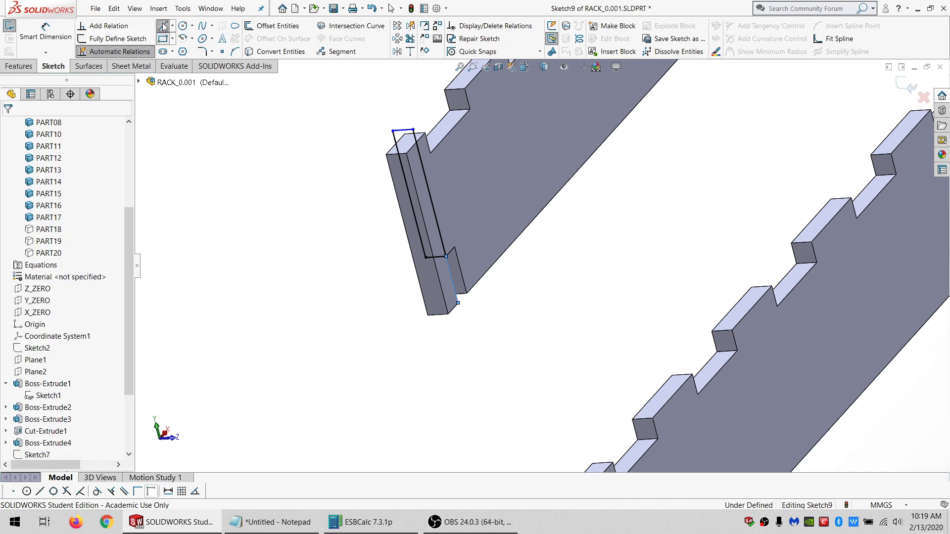
left_click(163, 26)
mouse_move(458, 303)
left_mouse_down()
mouse_move(468, 375)
mouse_move(469, 356)
left_mouse_up()
key("Escape")
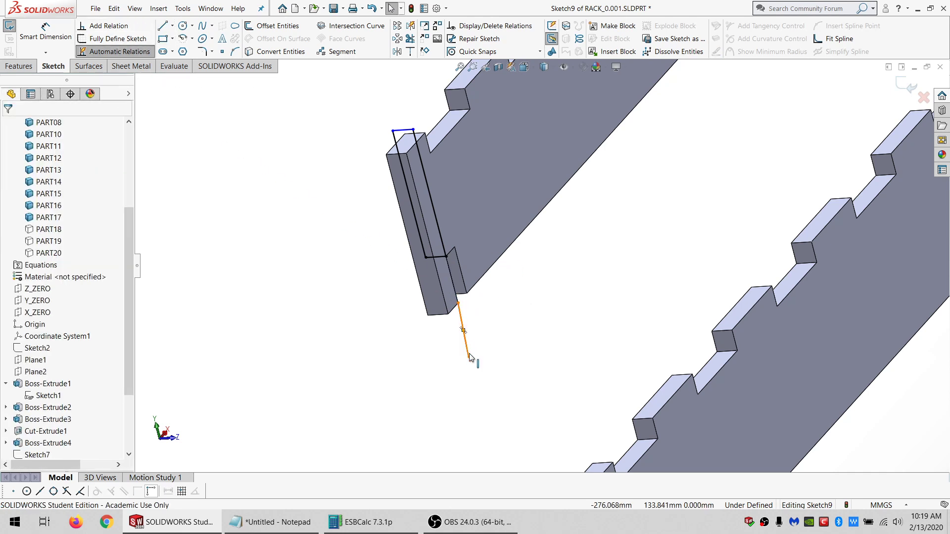
Make the free endpoint of the second line coincident with the first line so both lines align.
left_click(469, 356)
left_click(453, 289)
left_click(458, 303, "ctrl")
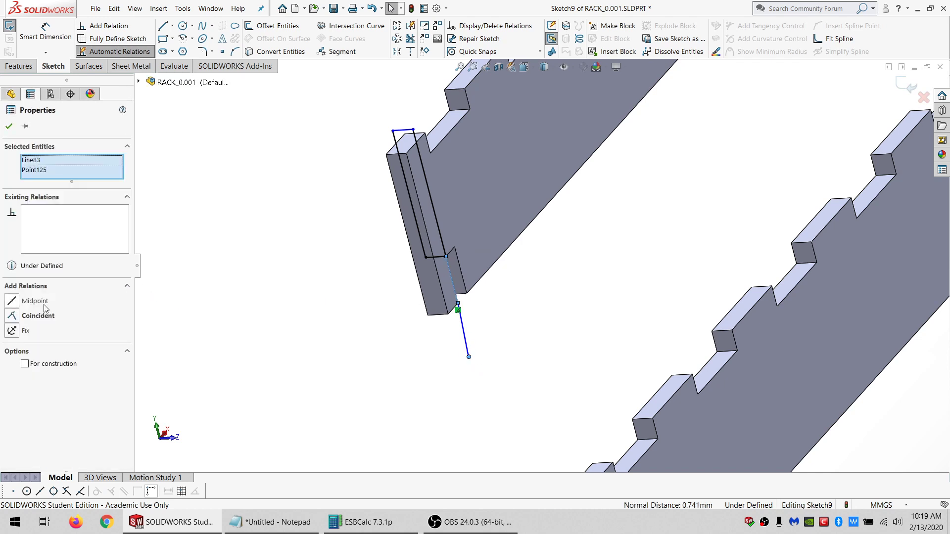
left_click(325, 282)
Dimension the second line's free endpoint 0.5 mm from the tab's bottom edge.
key("d")
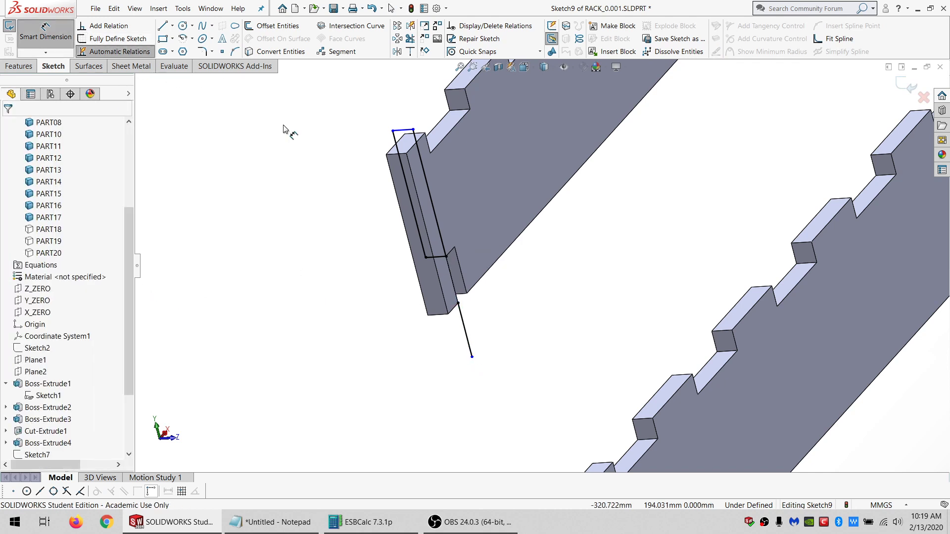
left_click(472, 357)
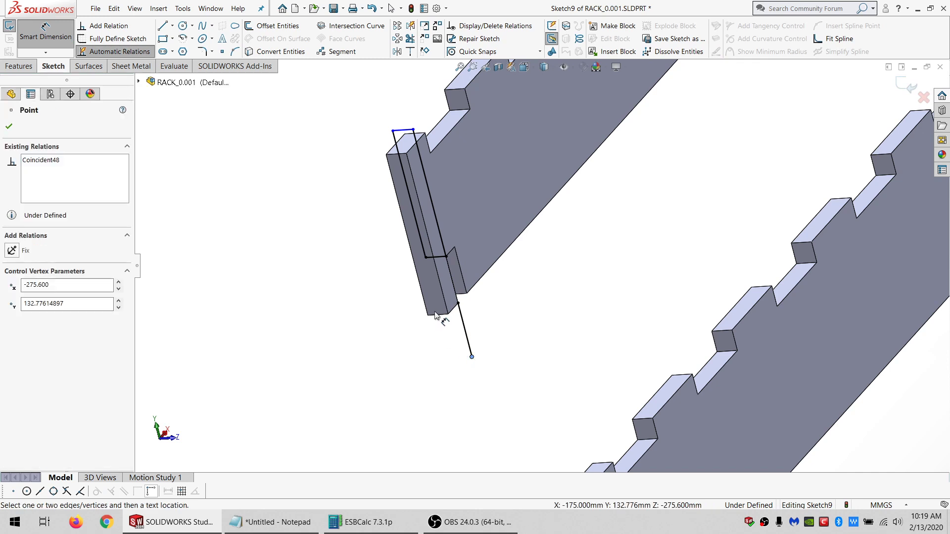
left_click(437, 318)
left_click(415, 337)
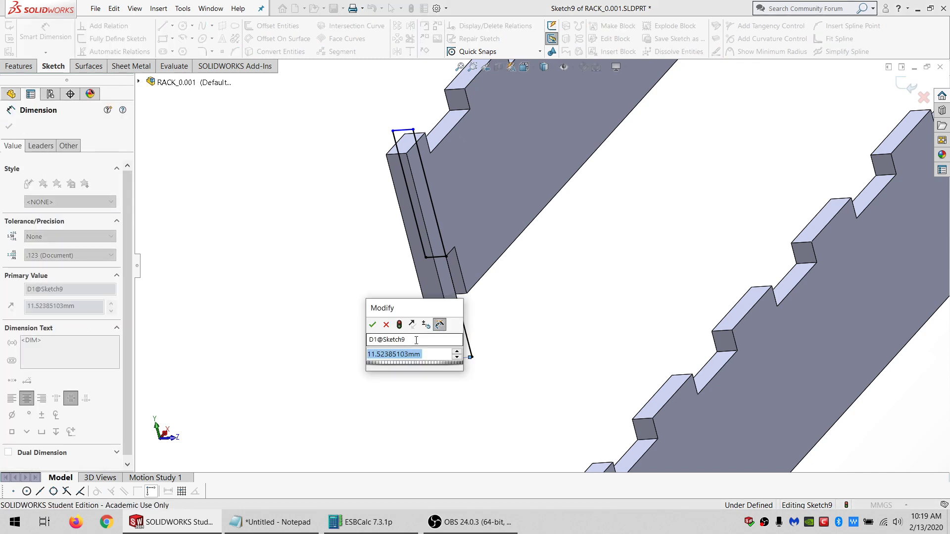
type("0.5")
key("Return")
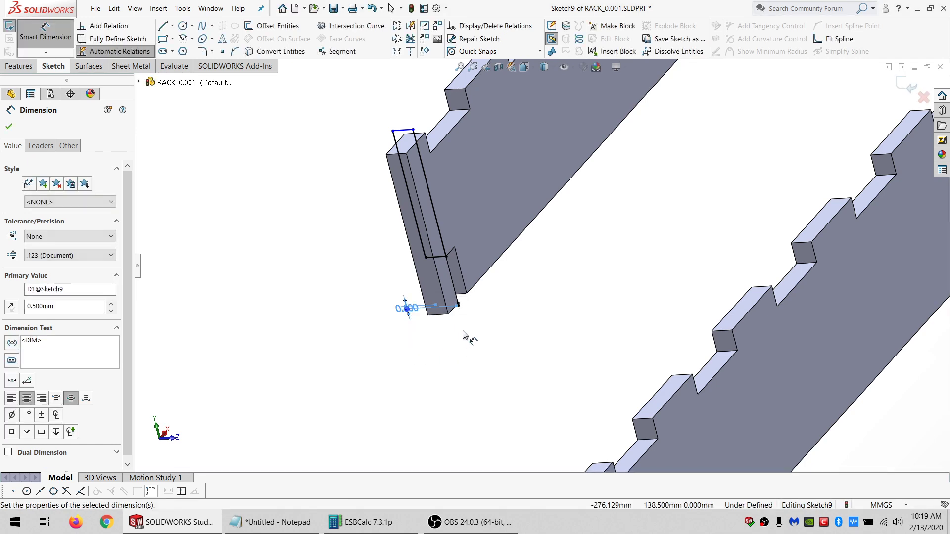
key("Escape")
left_click_drag(497, 288, 405, 315)
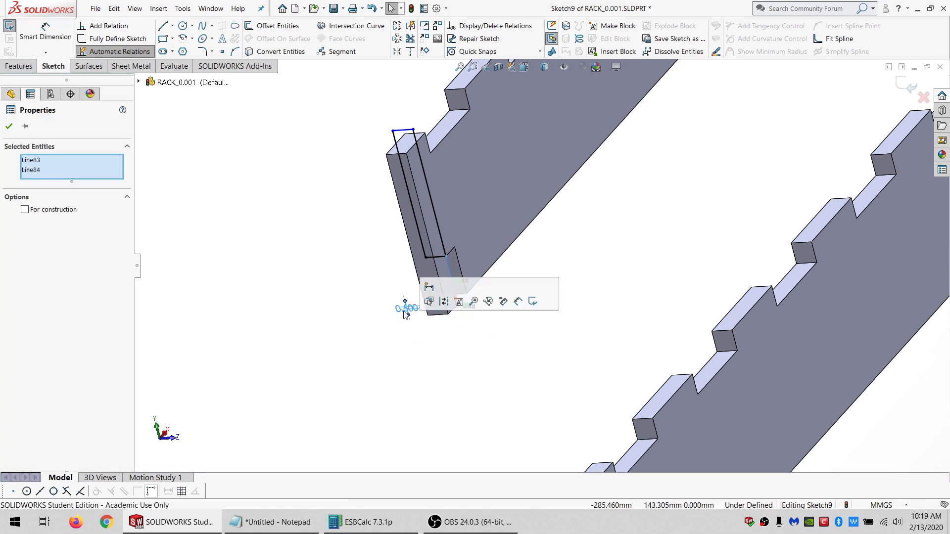
left_click(366, 213)
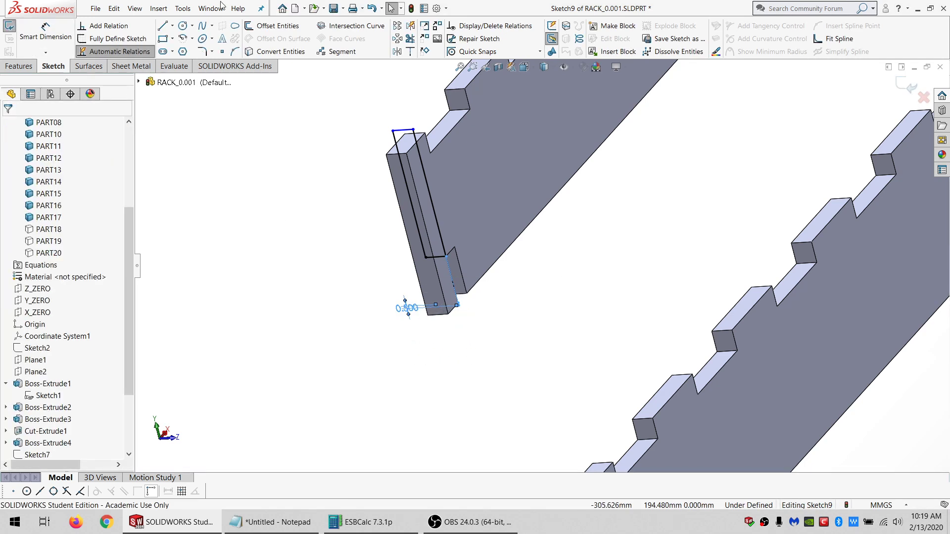
Draw a 10.5 mm line from the slot profile's lower corner down to the dimensioned endpoint near the tab's bottom edge.
left_click(167, 28)
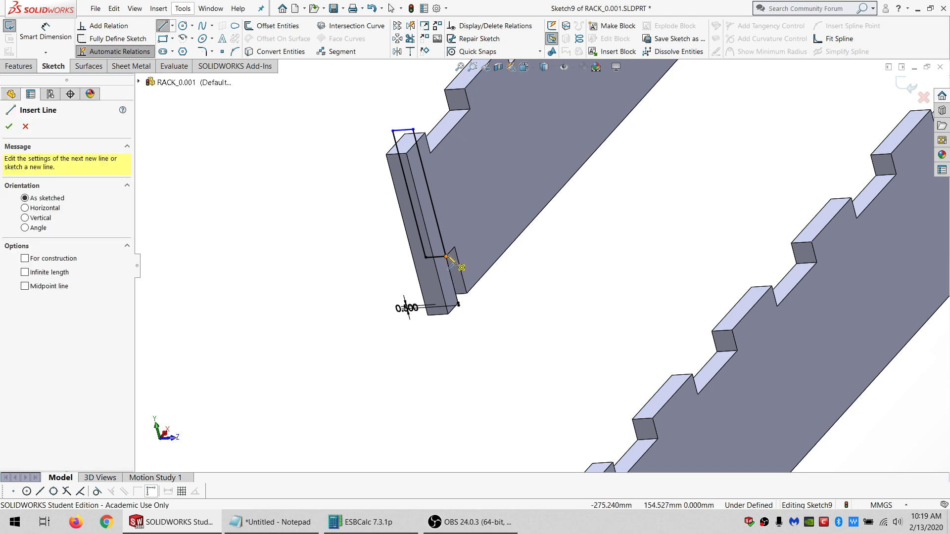
left_click(447, 257)
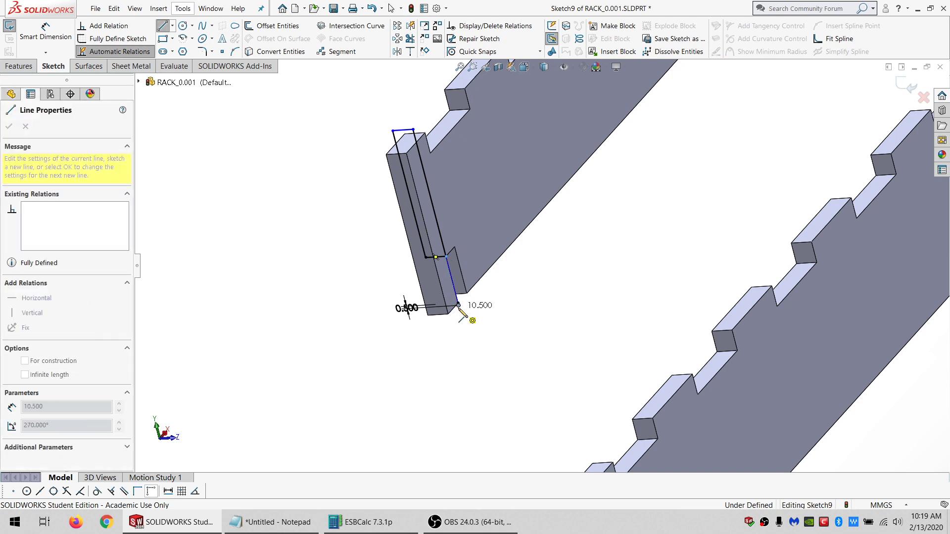
left_click(458, 305)
scroll(468, 312, "up", 2)
scroll(490, 208, "down", 3)
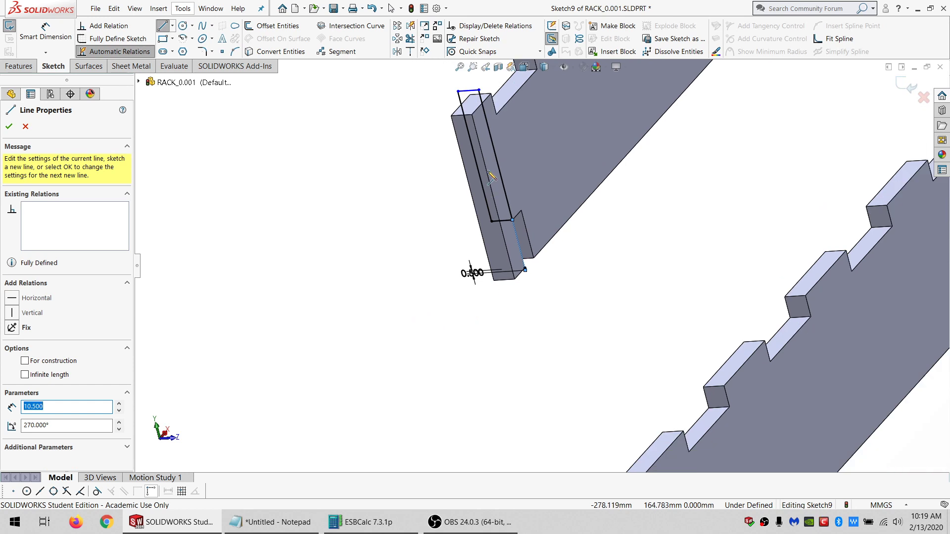
scroll(491, 189, "up", 2)
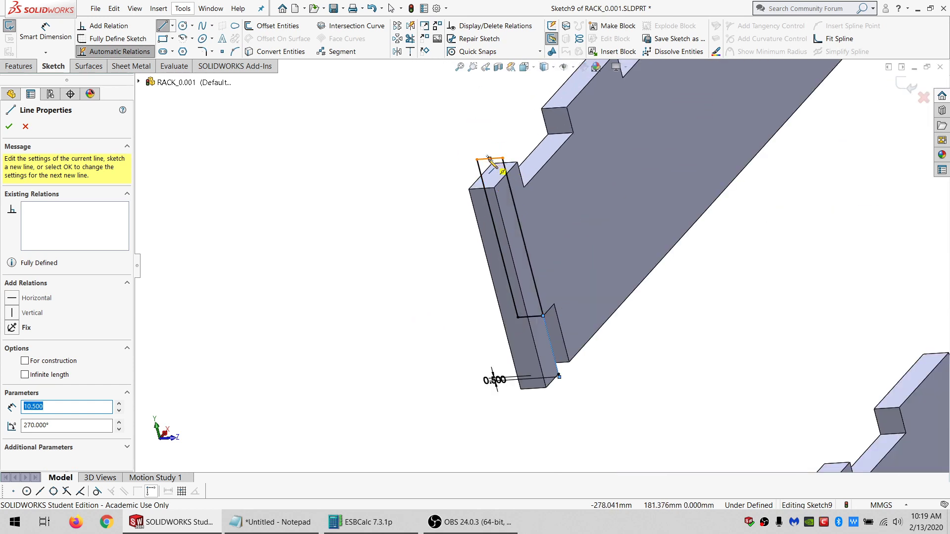
key("Escape")
key("Escape")
Raise the slot profile's top line and add a line about 13.9 mm long from its midpoint, constraining its lower end to the tab's top edge.
mouse_move(488, 158)
left_mouse_down()
mouse_move(462, 89)
mouse_move(468, 76)
mouse_move(489, 155)
left_mouse_up()
left_click(411, 121)
key("l")
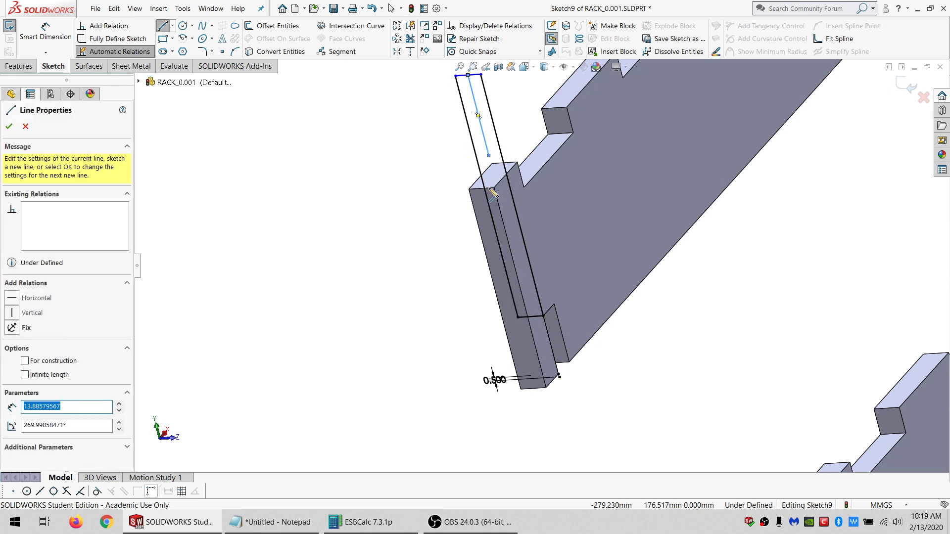
key("Escape")
left_click(491, 191)
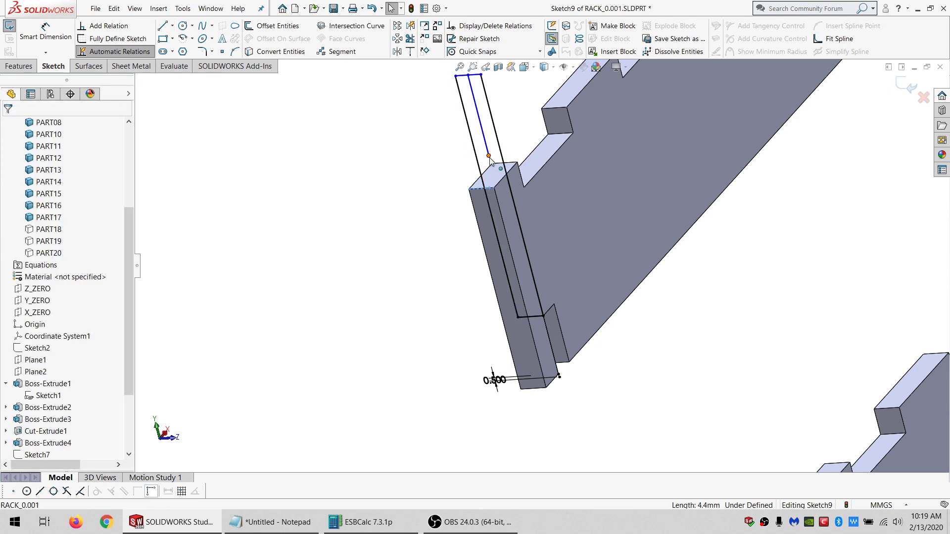
left_click(489, 156, "ctrl")
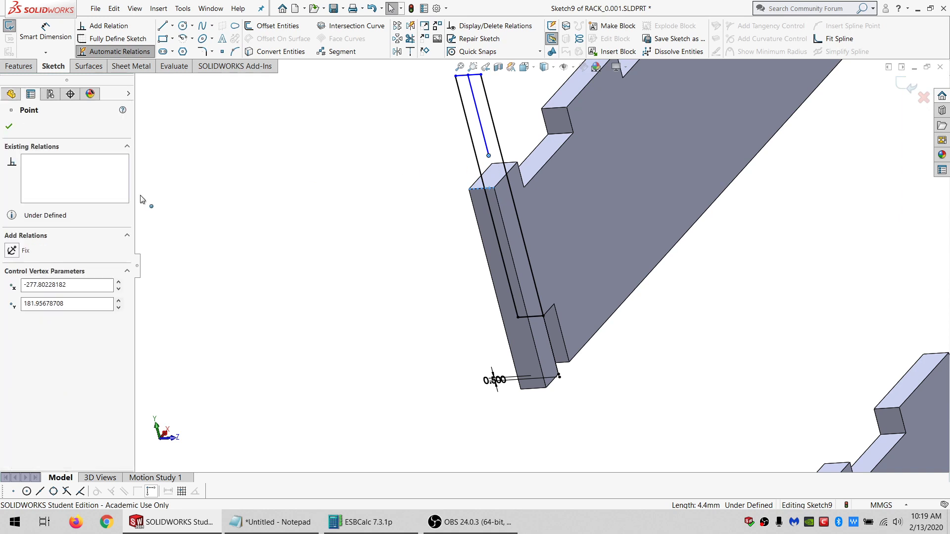
Make the line above the tab parallel and equal to the 10.5 mm line, and convert both to construction geometry.
left_click(478, 106)
left_click(548, 329, "ctrl")
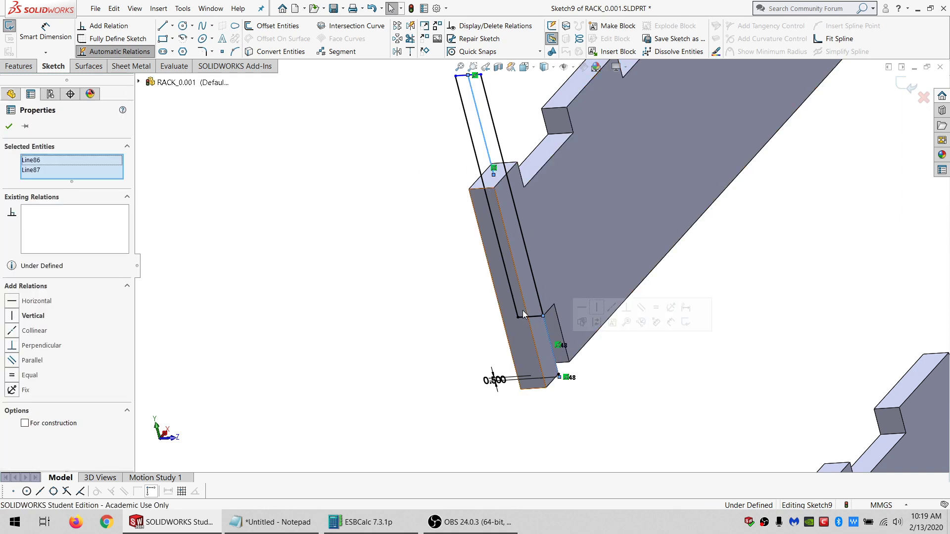
left_click(30, 375)
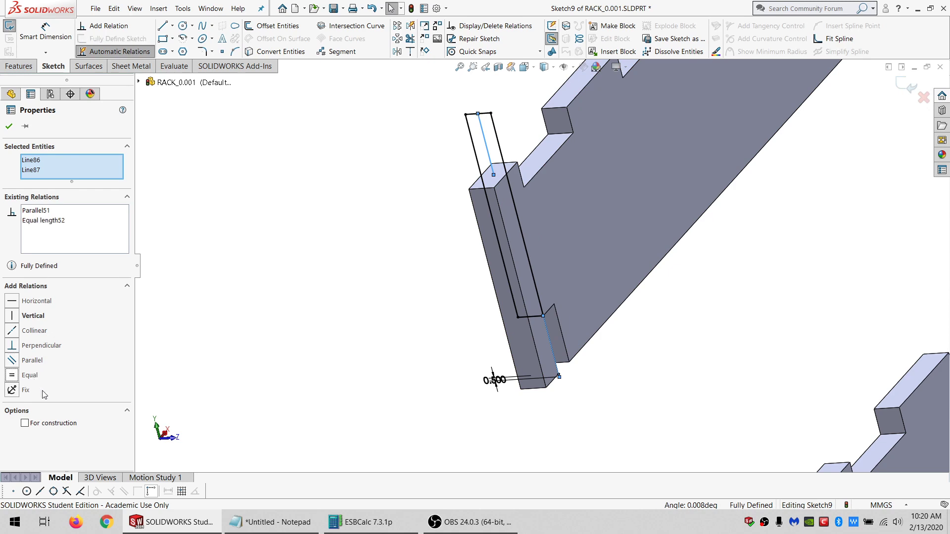
left_click(421, 336)
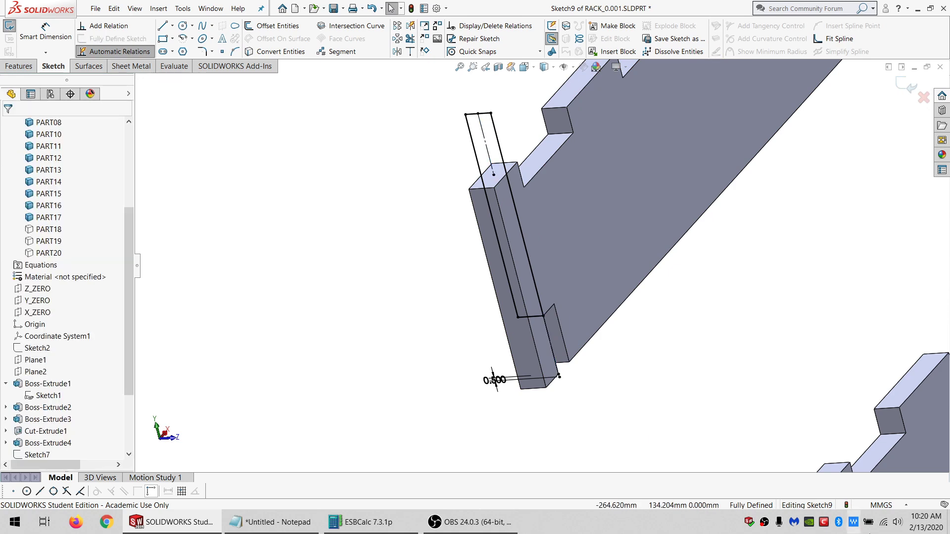
Show all solid bodies of the rack, including the hidden panels and shelves.
key("f")
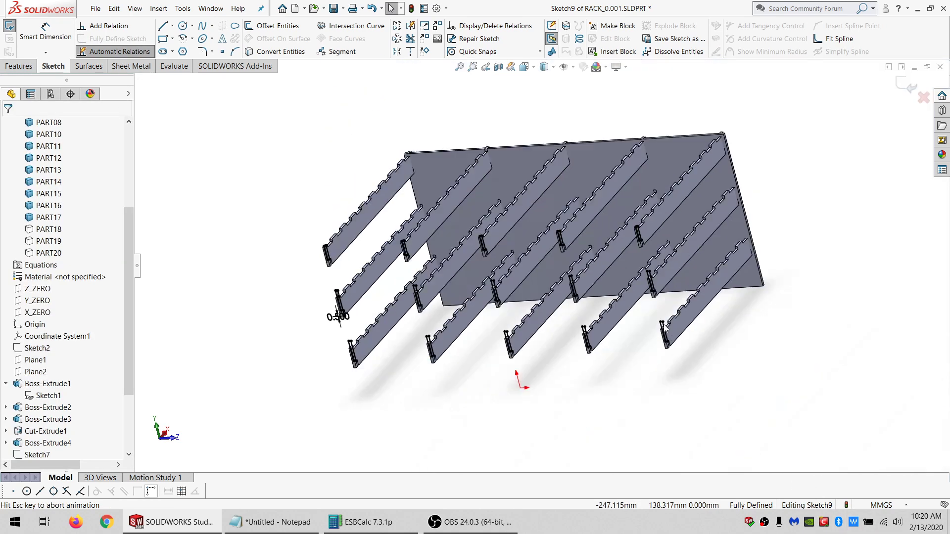
scroll(102, 207, "up", 4)
left_click(48, 158)
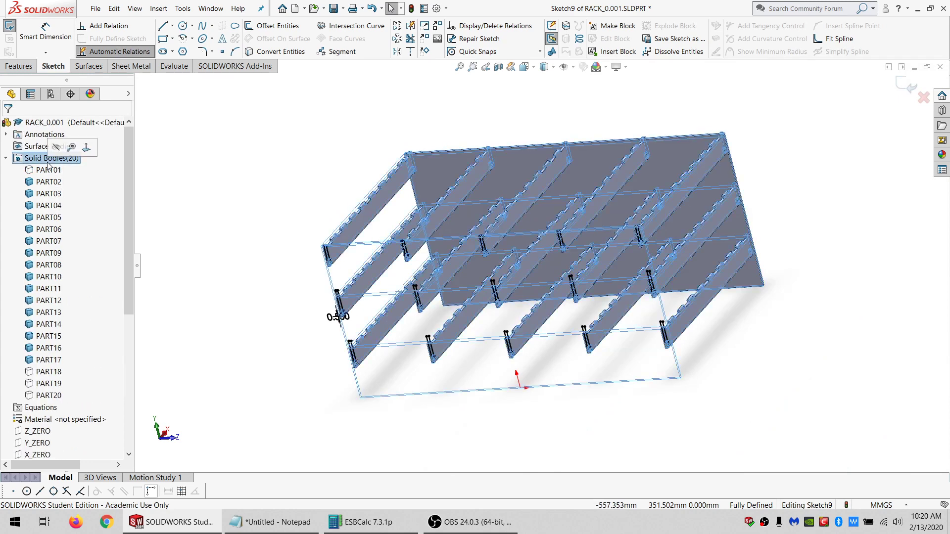
right_click(48, 161)
left_click(57, 147)
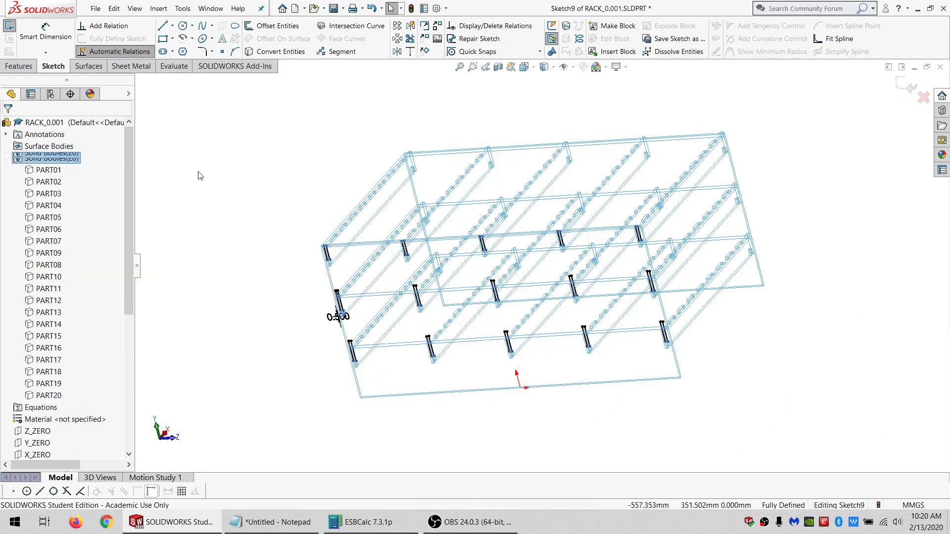
left_click(199, 174)
middle_click_drag(443, 294, 507, 267)
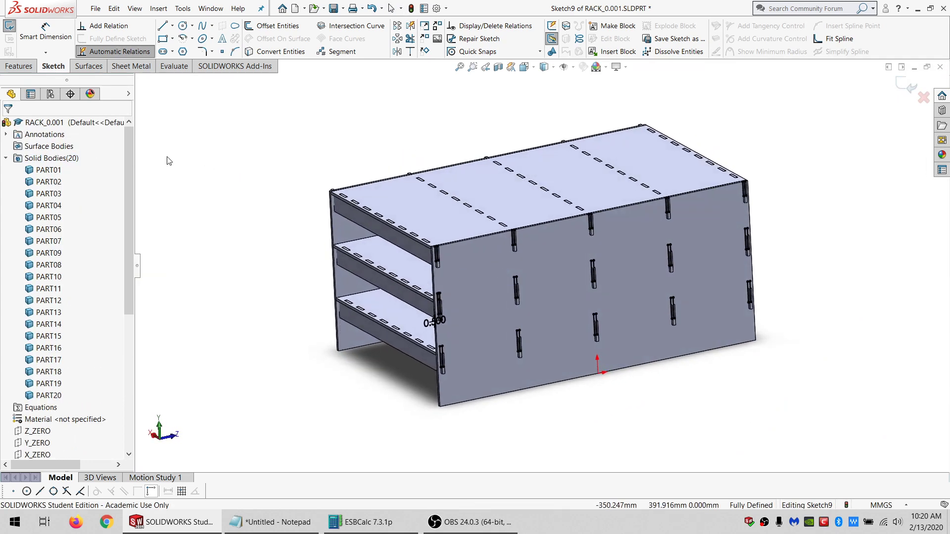
Cut-extrude the slot sketch Through All, limiting the feature scope to the side panels PART01 and PART02.
left_click(15, 67)
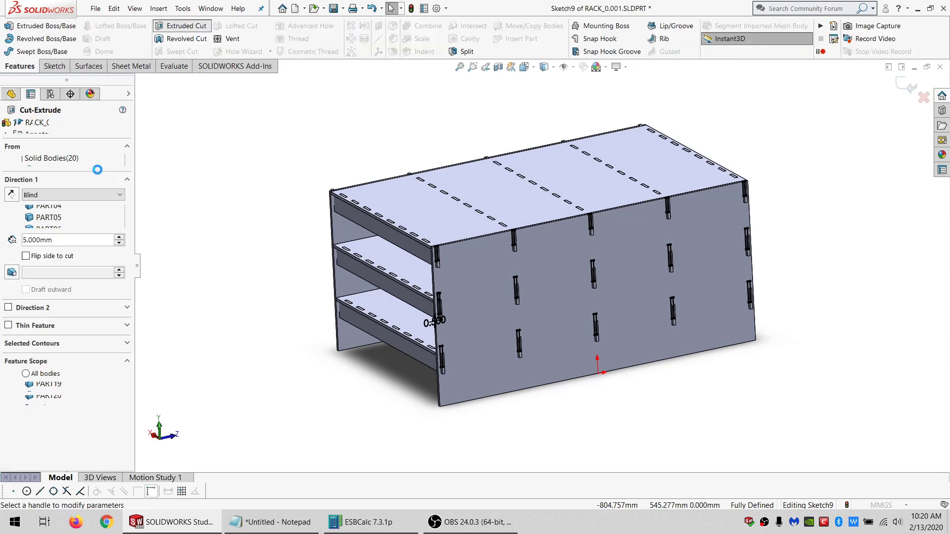
left_click(54, 195)
left_click(52, 217)
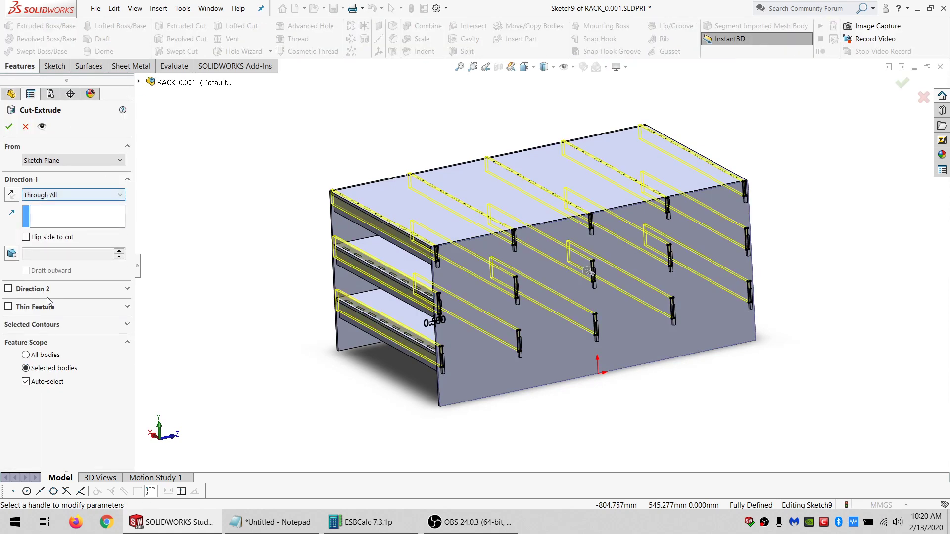
left_click(47, 381)
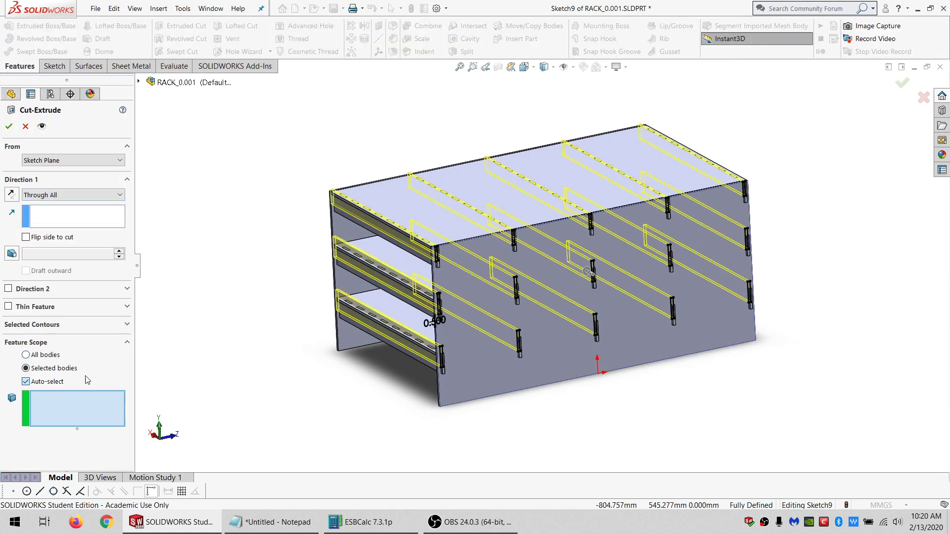
left_click(356, 293)
left_click(463, 330)
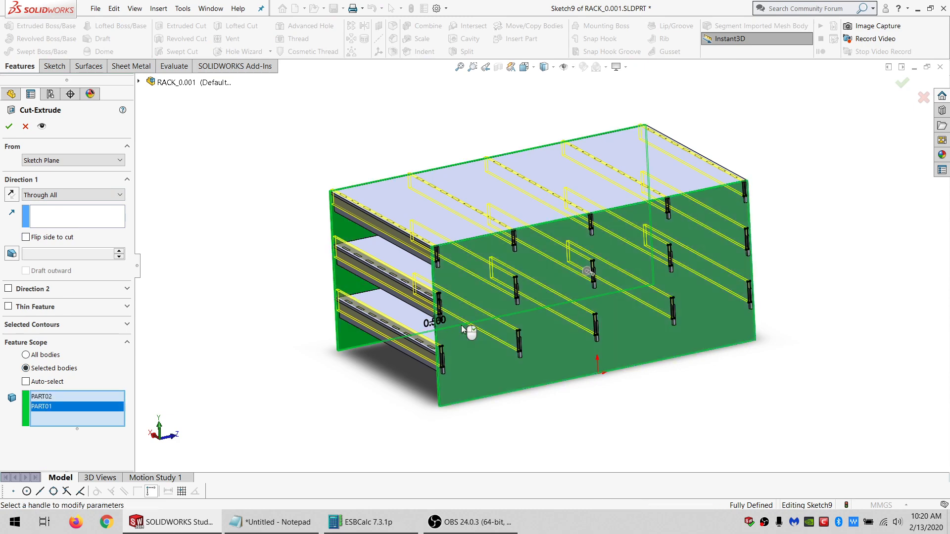
left_click(9, 127)
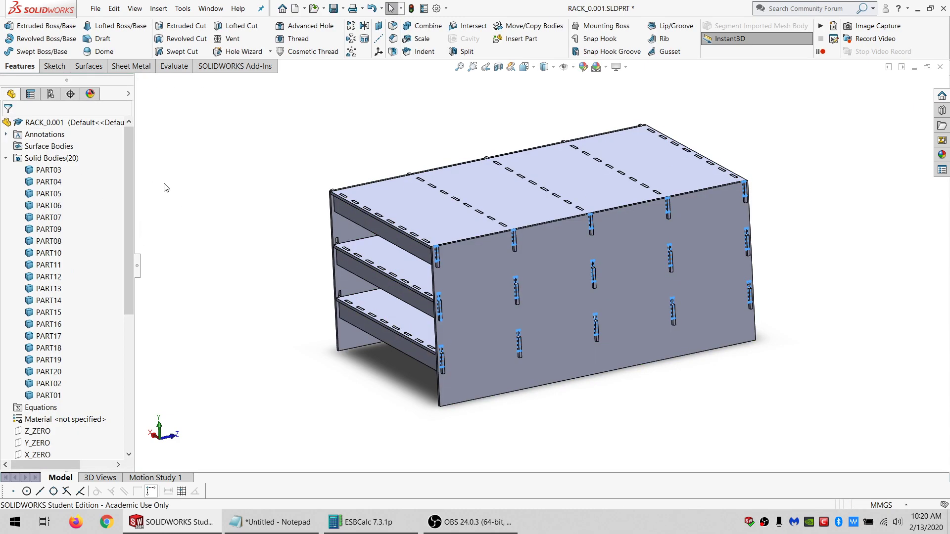
Examine the new slots in both side panels and how the shelf support tabs fit into them.
scroll(409, 369, "down", 6)
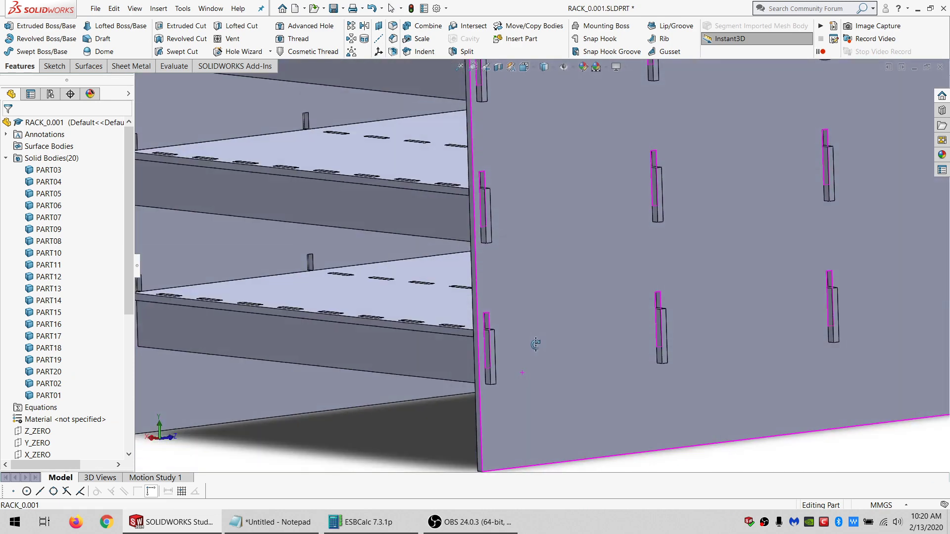
scroll(430, 283, "up", 5)
scroll(423, 305, "down", 3)
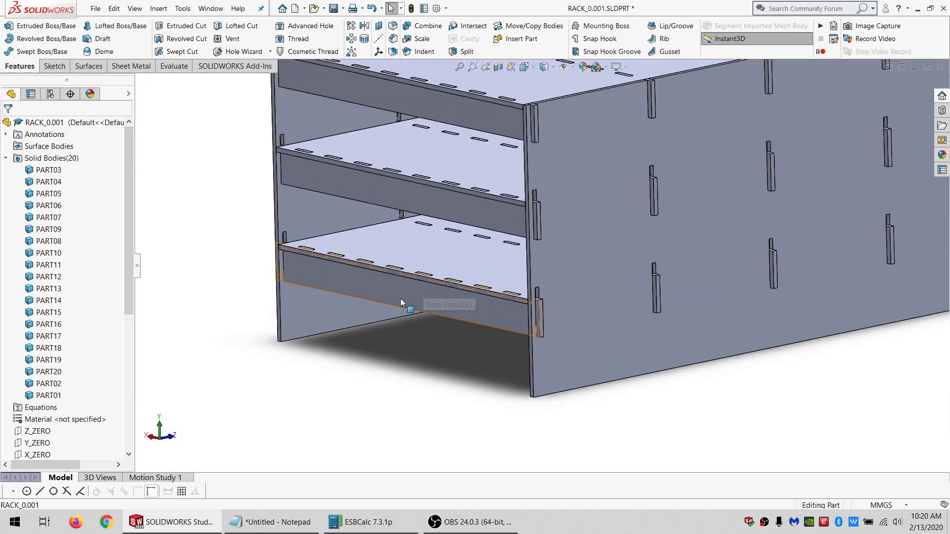
left_click(493, 252)
middle_click_drag(493, 252, 500, 269)
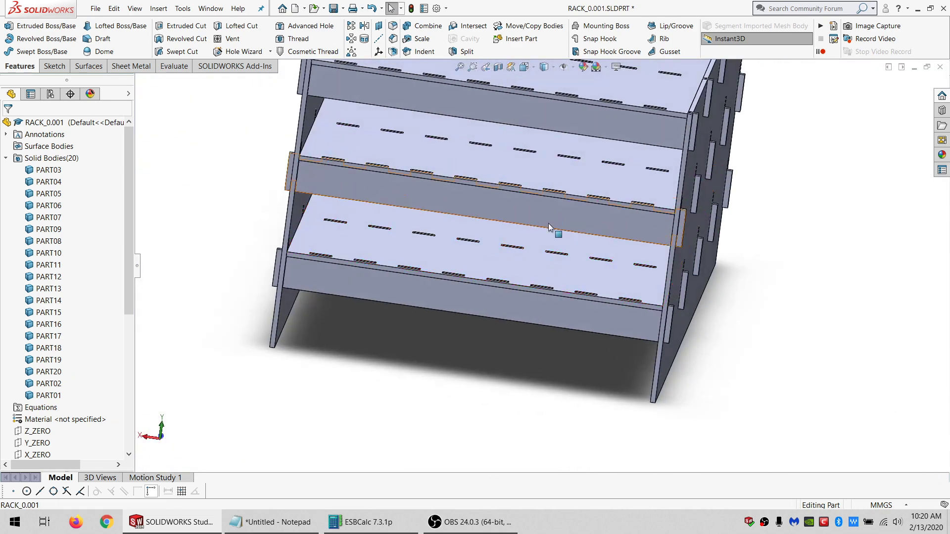
middle_click_drag(548, 224, 526, 256)
key("Escape")
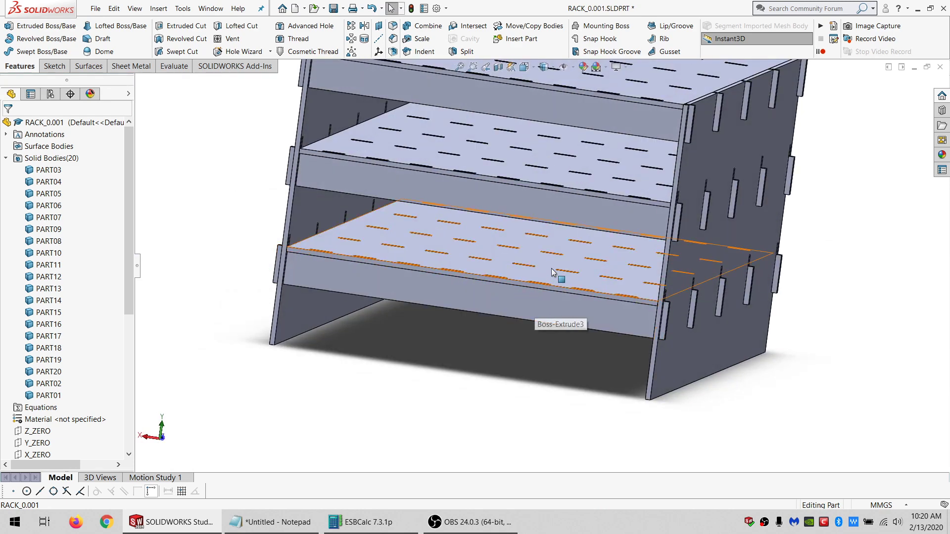
scroll(546, 291, "up", 3)
scroll(578, 230, "down", 2)
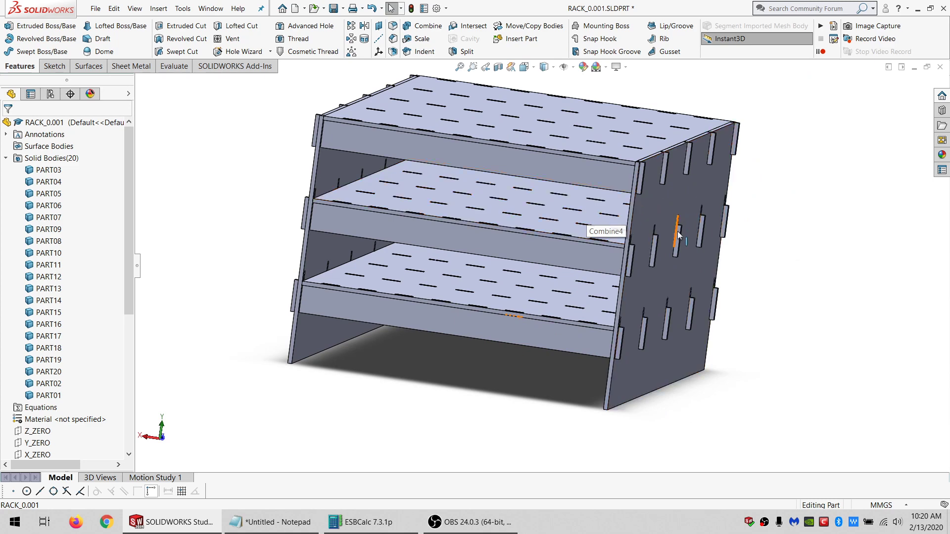
middle_click_drag(608, 253, 481, 299)
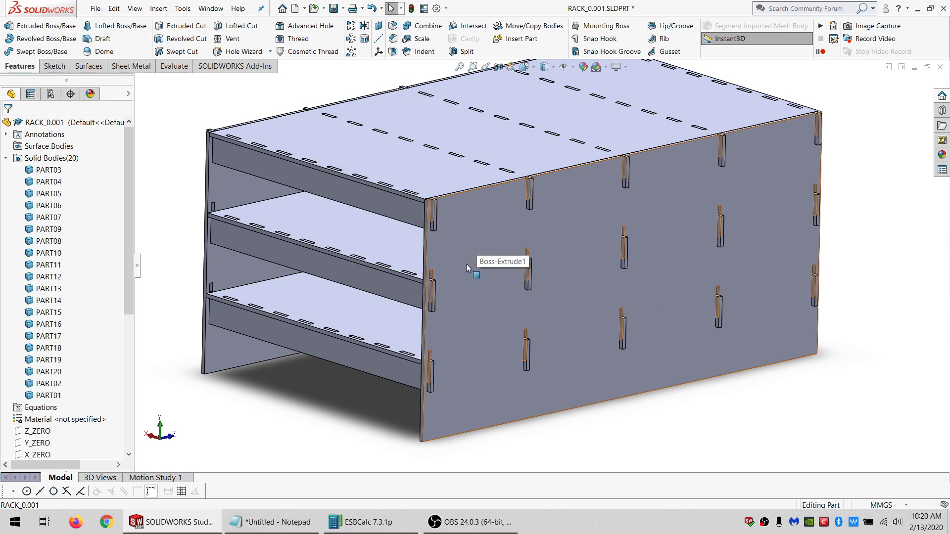
middle_click_drag(467, 268, 500, 279)
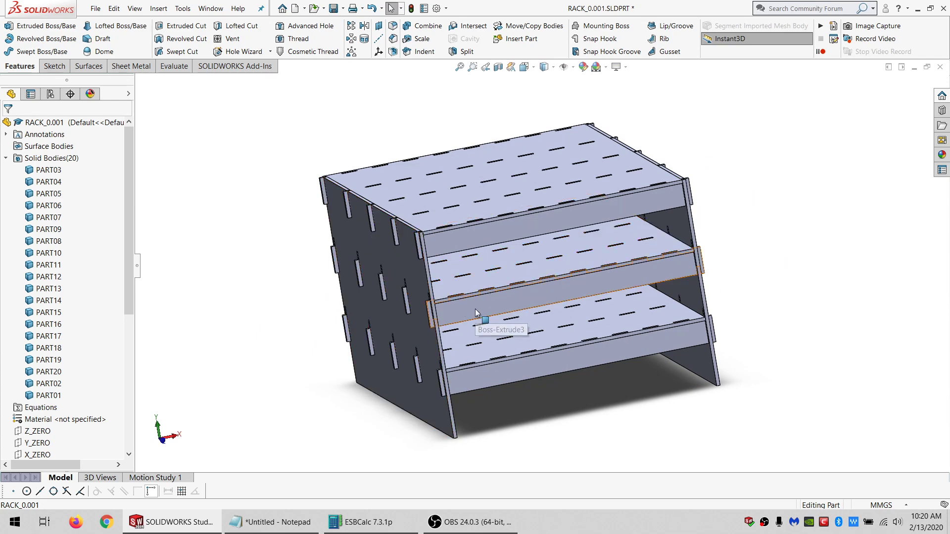
Examine the rack's front shelves and how their support tabs sit in the slots of the side panels.
mouse_move(475, 311)
middle_mouse_down()
mouse_move(519, 315)
mouse_move(563, 269)
mouse_move(607, 269)
mouse_move(485, 292)
mouse_move(483, 323)
mouse_move(454, 331)
mouse_move(471, 320)
mouse_move(515, 324)
mouse_move(491, 304)
middle_mouse_up()
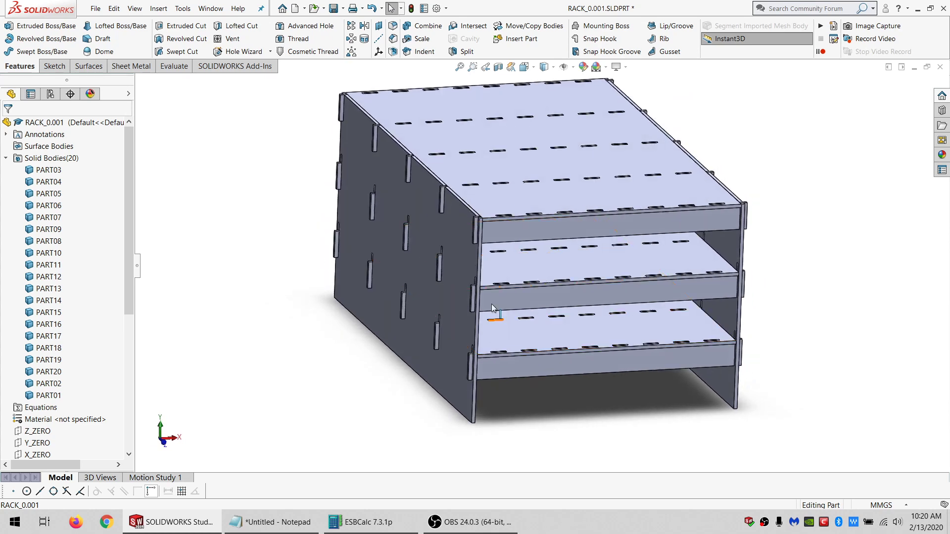
scroll(491, 233, "down", 8)
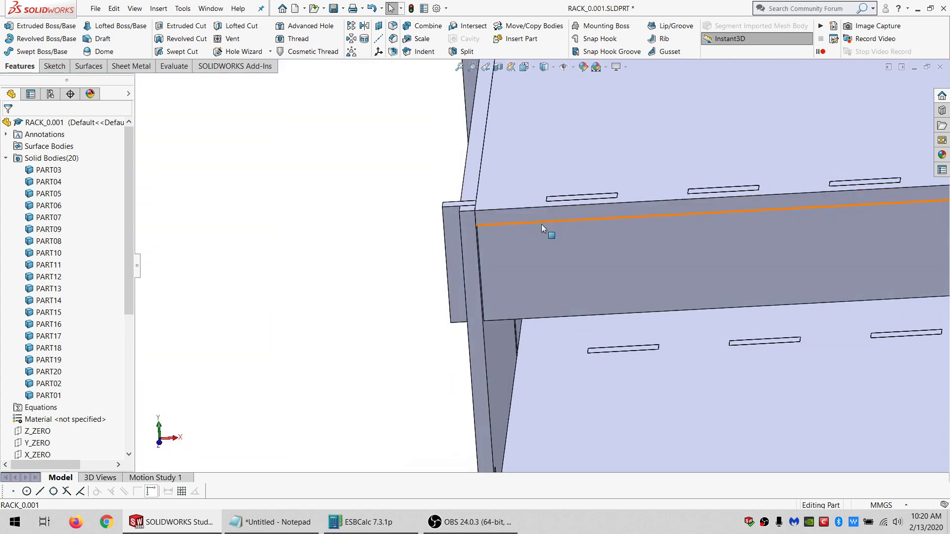
scroll(550, 227, "up", 8)
middle_click_drag(552, 227, 627, 273)
scroll(590, 325, "down", 10)
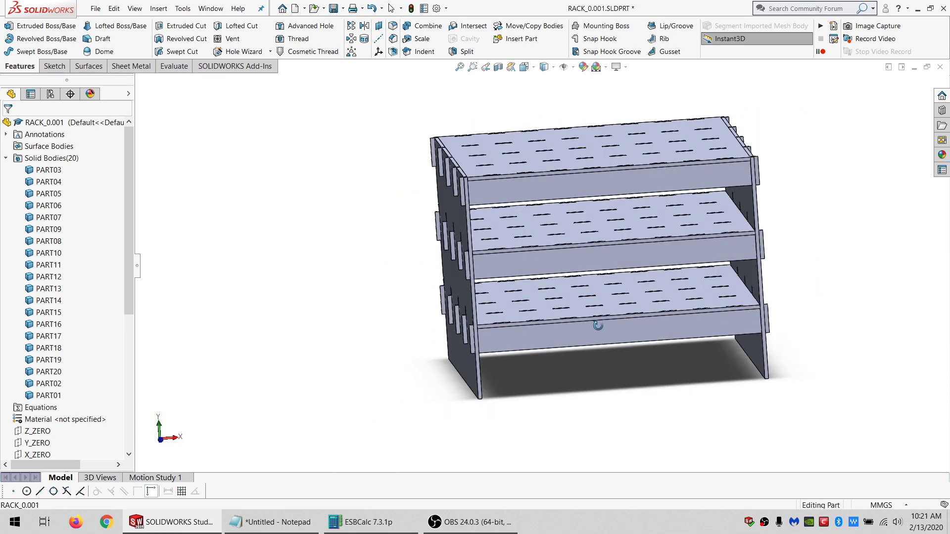
scroll(562, 369, "down", 3)
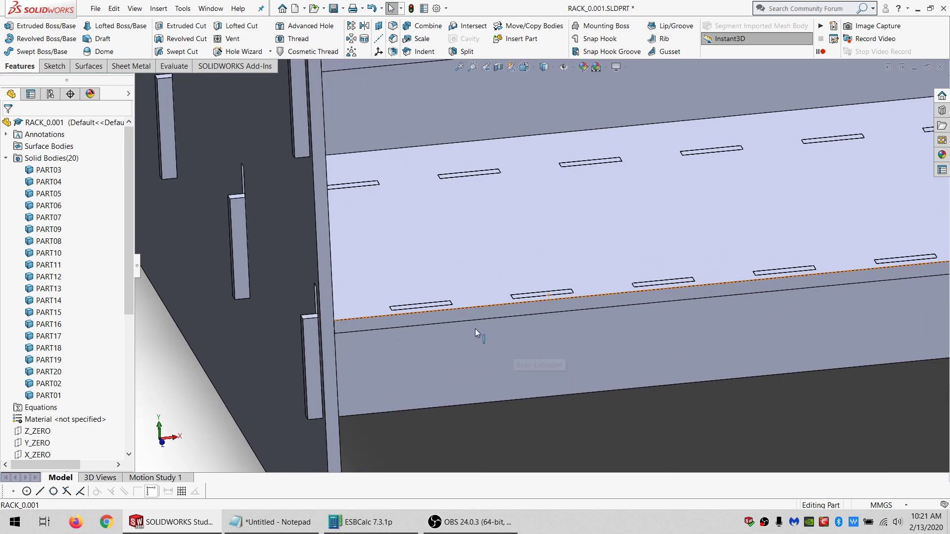
scroll(421, 321, "up", 5)
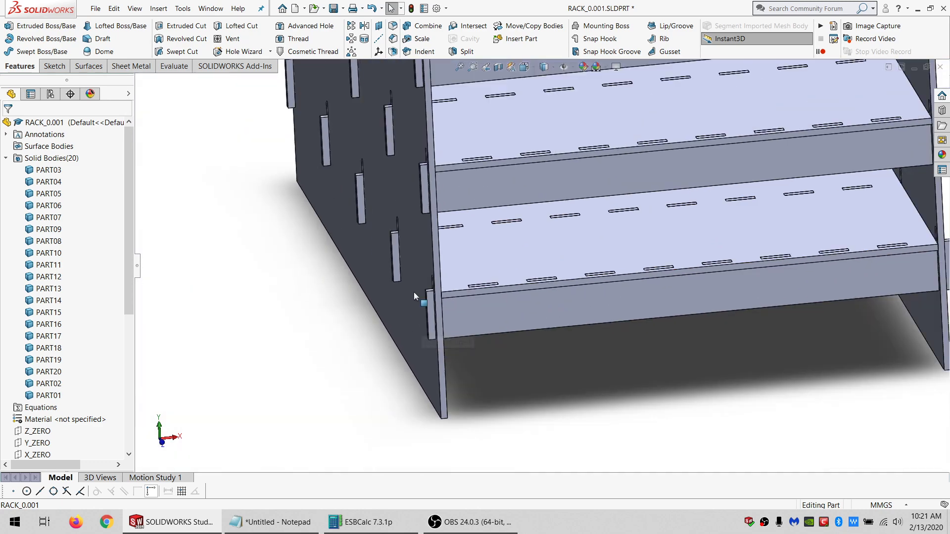
scroll(461, 251, "up", 5)
scroll(517, 200, "down", 2)
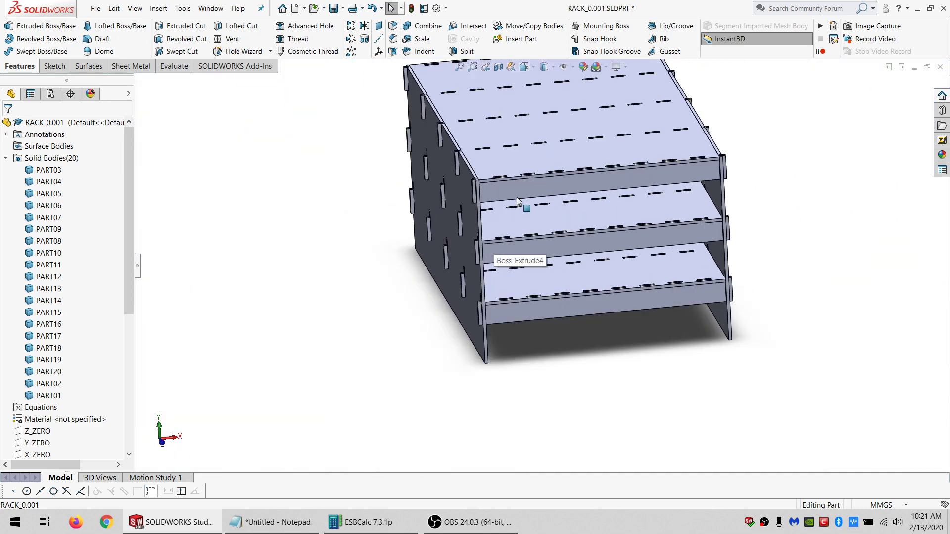
middle_click_drag(462, 227, 559, 348)
left_click(612, 246)
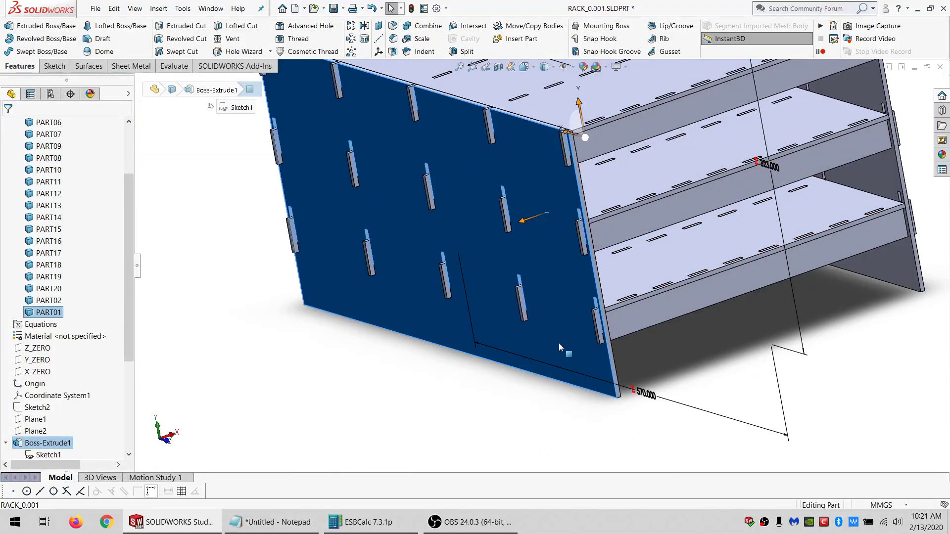
left_click(559, 404)
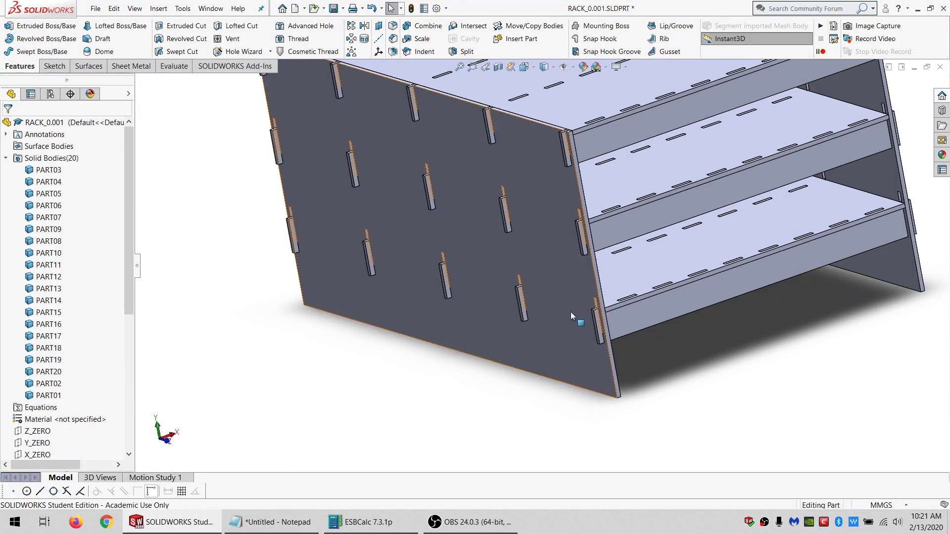
Examine the slotted outer faces of both side panels, the slotted top shelf and the rack's opposite end from several angles.
middle_click_drag(571, 311, 651, 320)
scroll(599, 323, "up", 3)
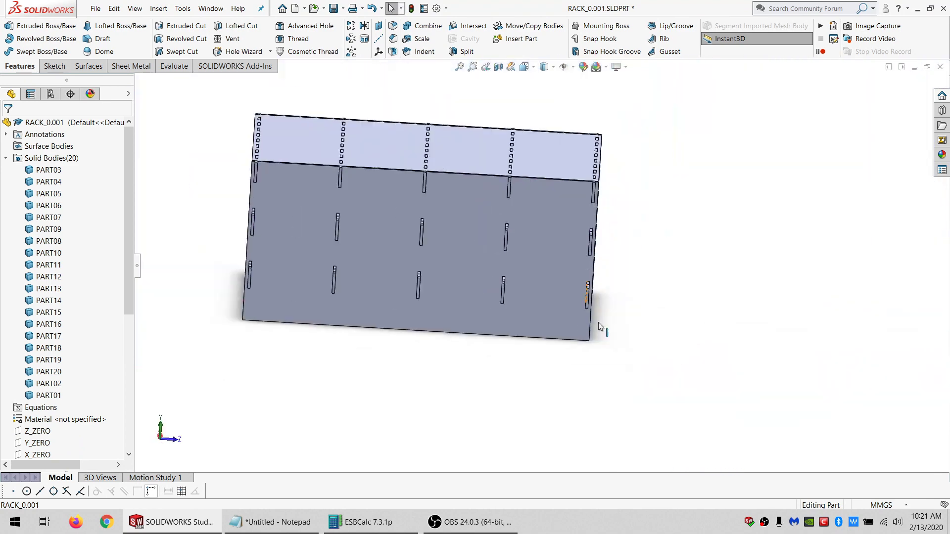
scroll(599, 322, "up", 1)
scroll(436, 322, "down", 2)
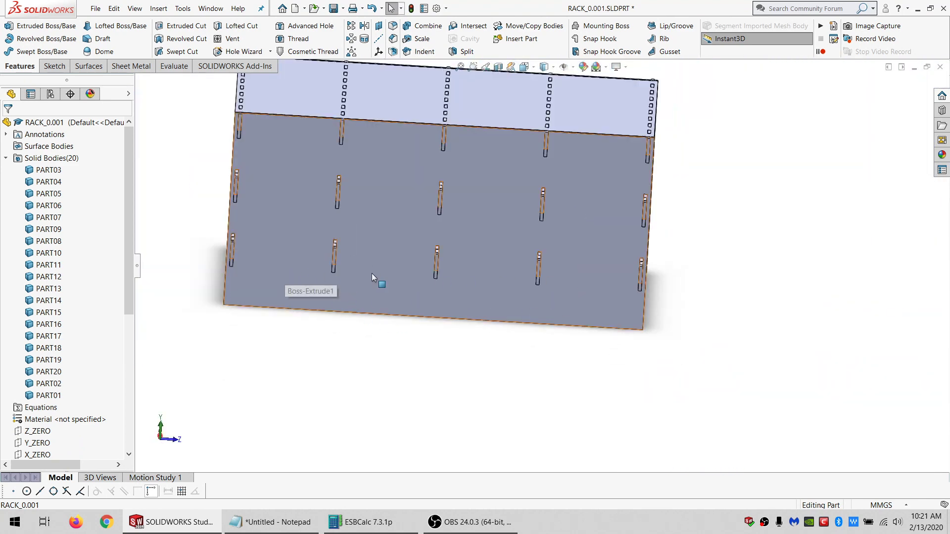
middle_click_drag(608, 288, 624, 276)
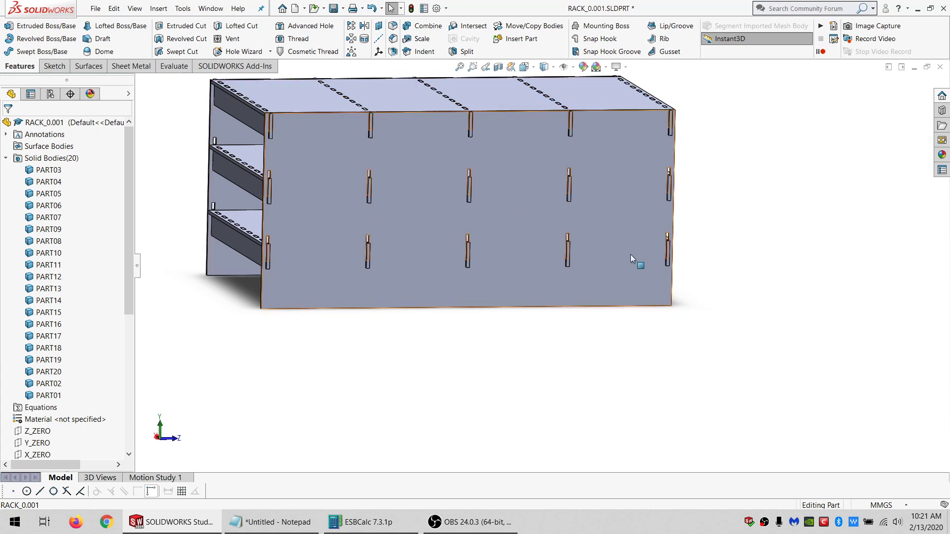
middle_click_drag(630, 254, 546, 246)
scroll(320, 197, "down", 4)
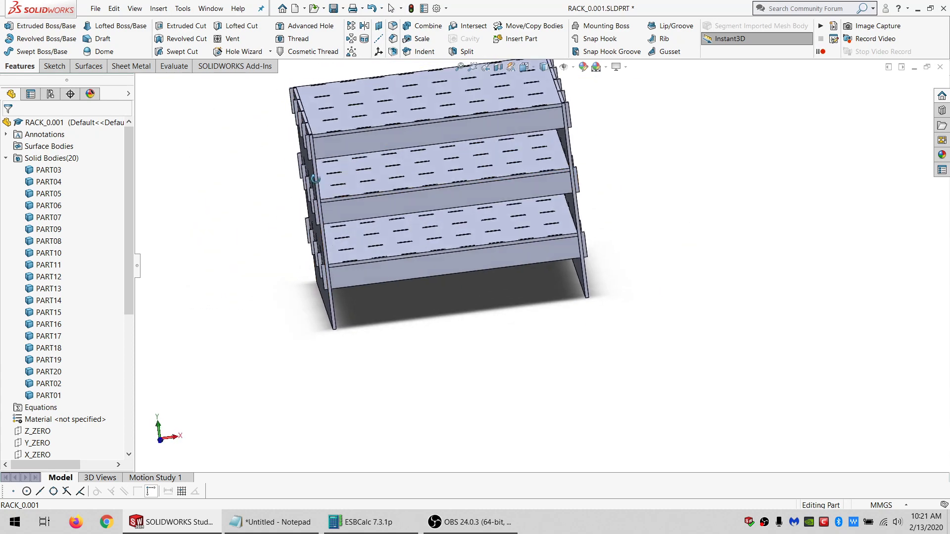
middle_click_drag(319, 187, 401, 168)
scroll(461, 169, "up", 2)
scroll(458, 170, "down", 2)
middle_click(455, 169)
scroll(494, 144, "up", 3)
middle_click_drag(493, 145, 461, 229)
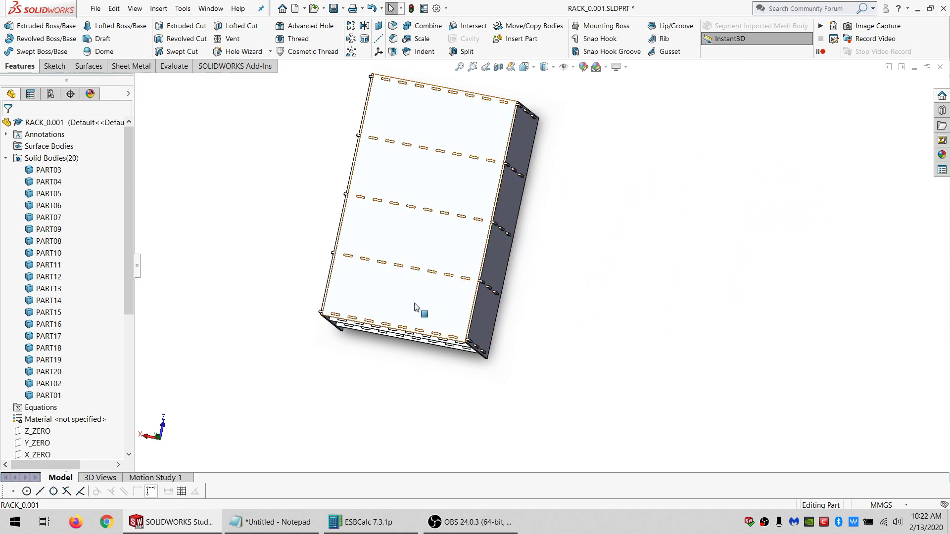
left_click(448, 244)
middle_click_drag(451, 244, 530, 347)
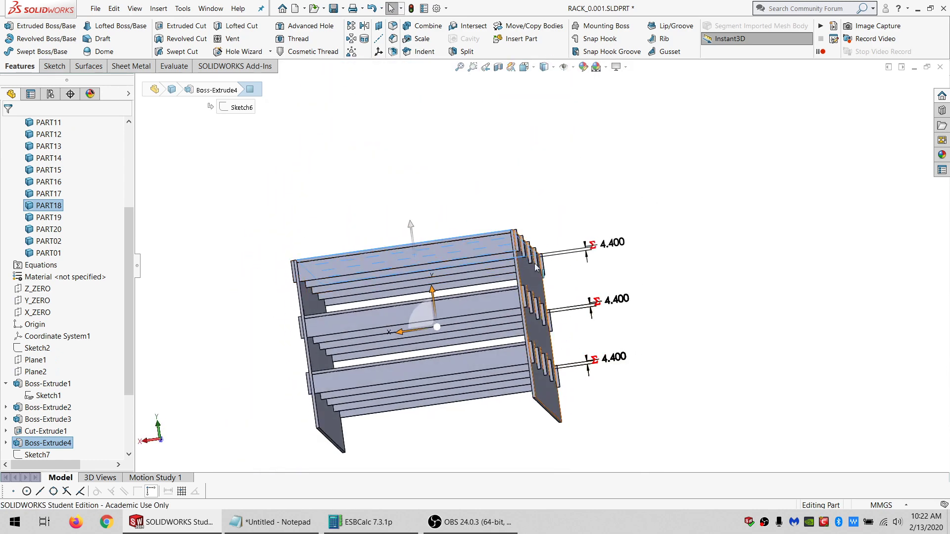
middle_click_drag(531, 331, 501, 322)
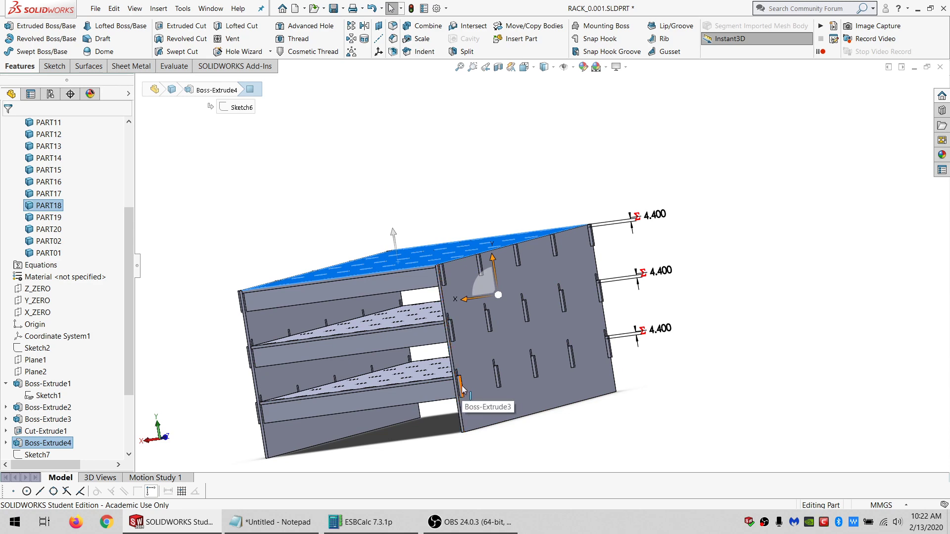
middle_click_drag(506, 383, 447, 424)
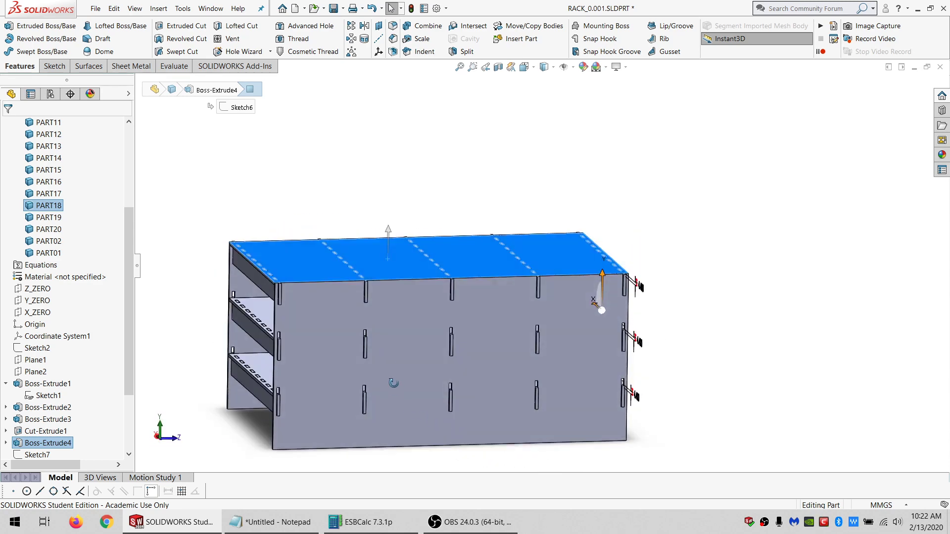
left_click(260, 361)
scroll(346, 369, "down", 3)
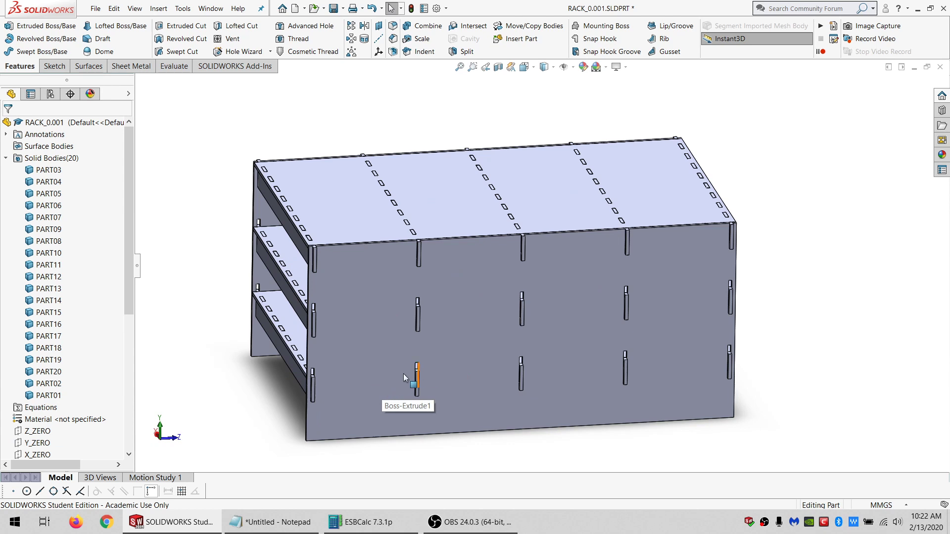
left_click(378, 366)
left_click(47, 69)
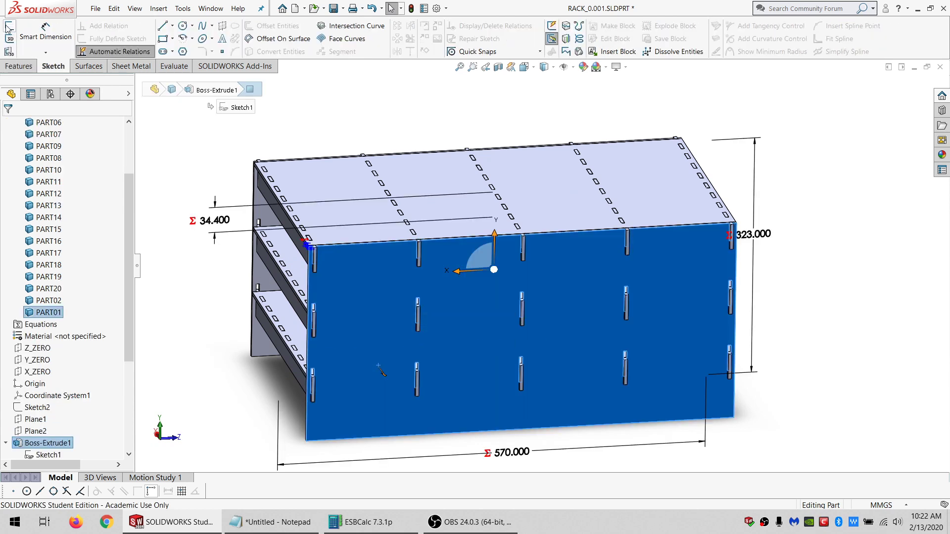
left_click(272, 128)
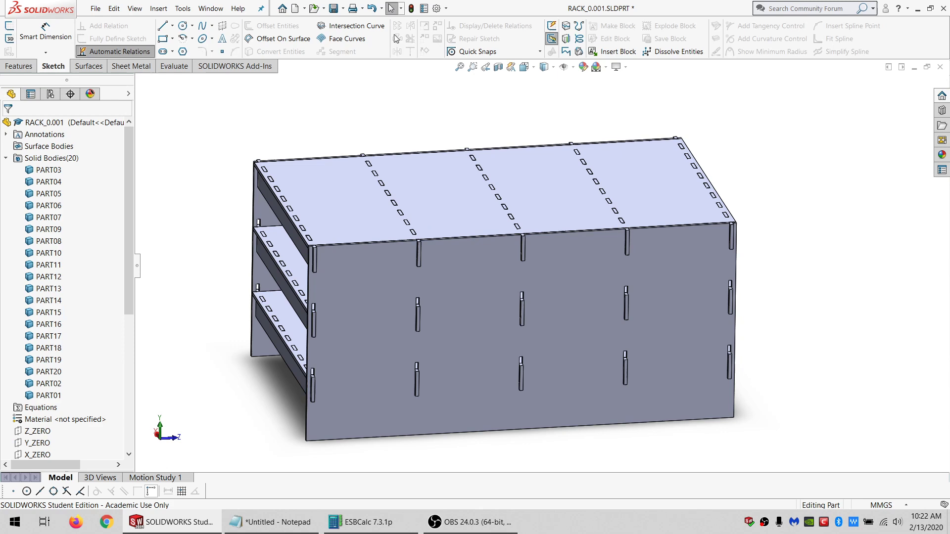
left_click(424, 9)
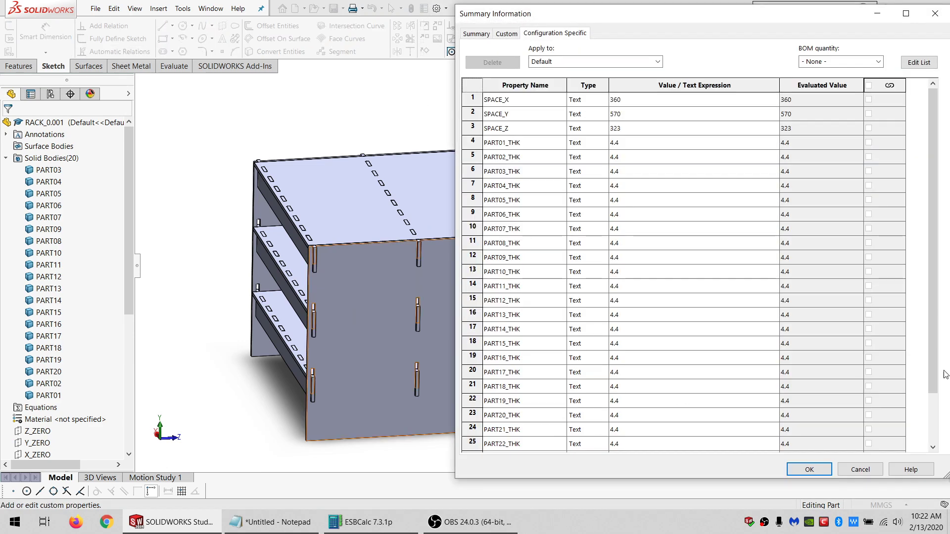
scroll(517, 436, "down", 2)
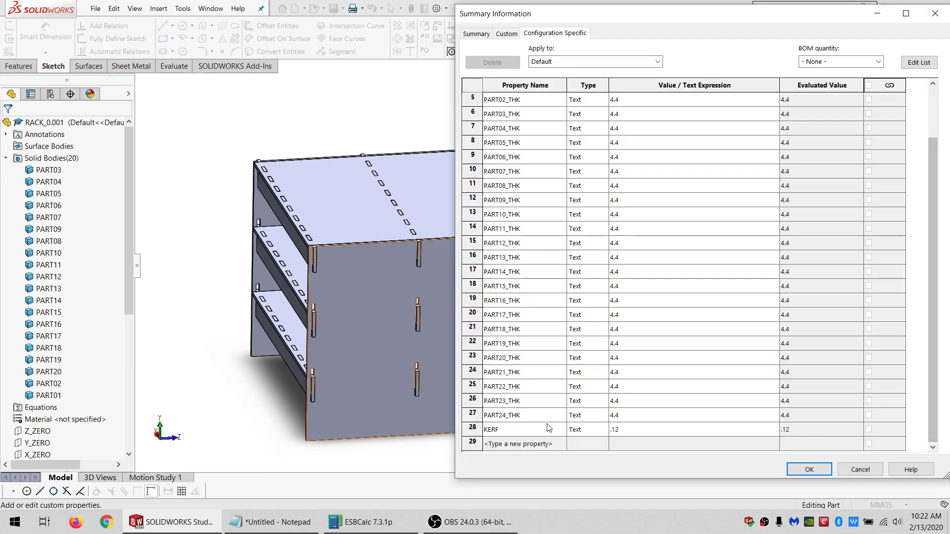
left_click(513, 442)
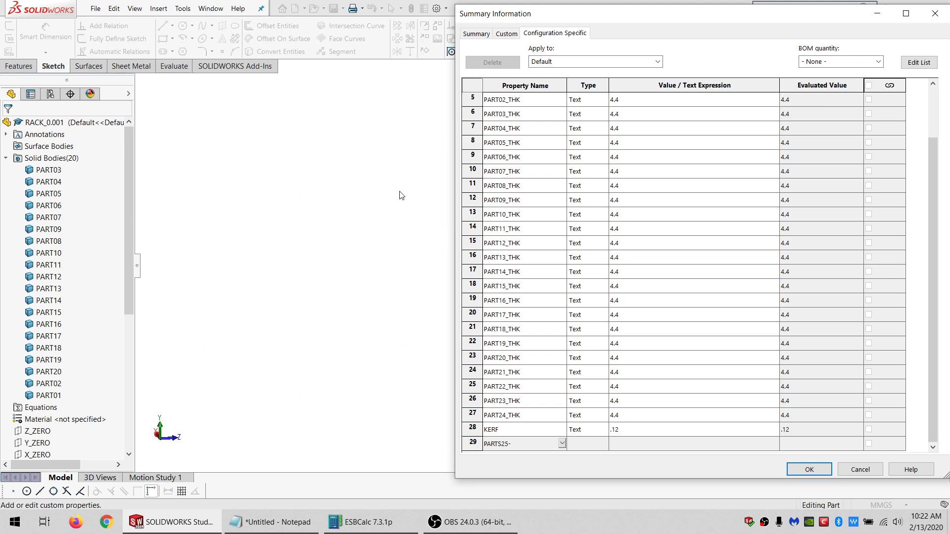
left_click(821, 473)
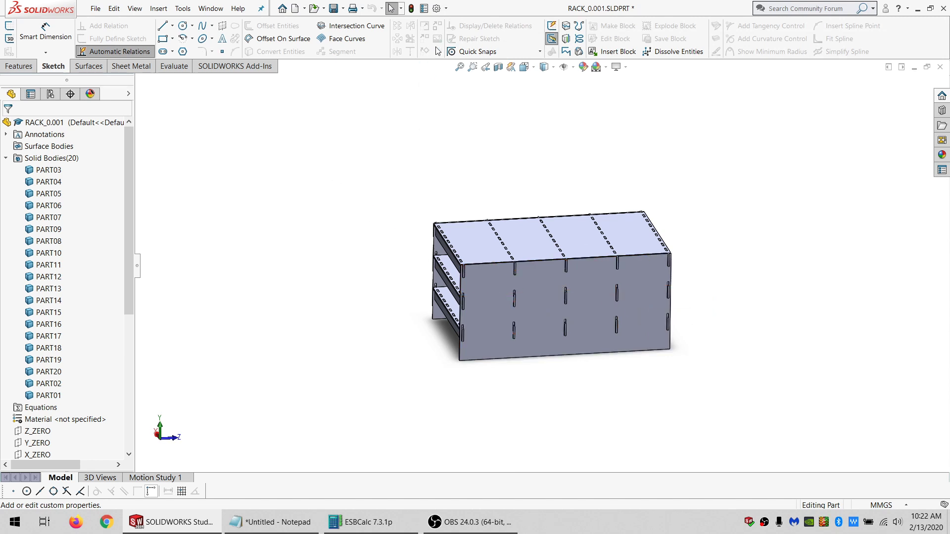
Add a text property named PARTS25-32_THK to the file properties of the Default configuration.
left_click(424, 9)
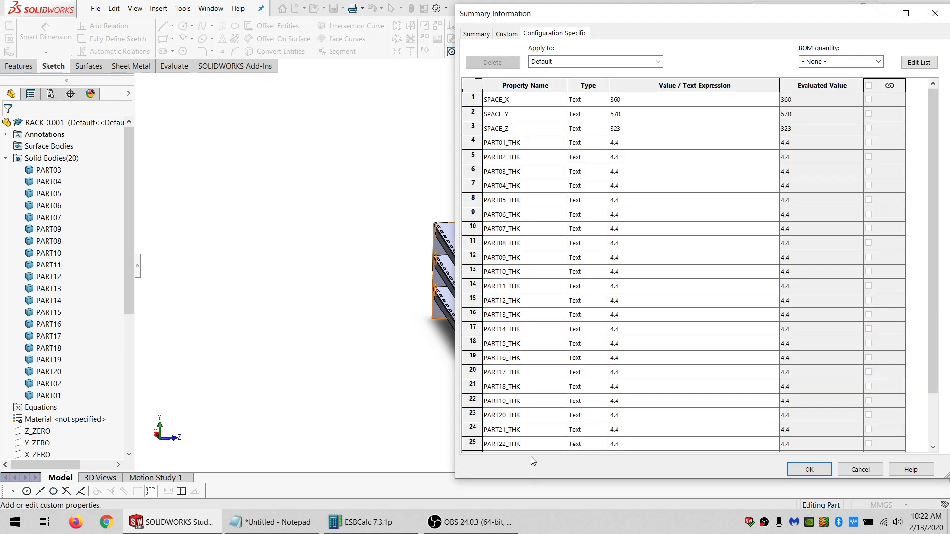
scroll(512, 447, "down", 2)
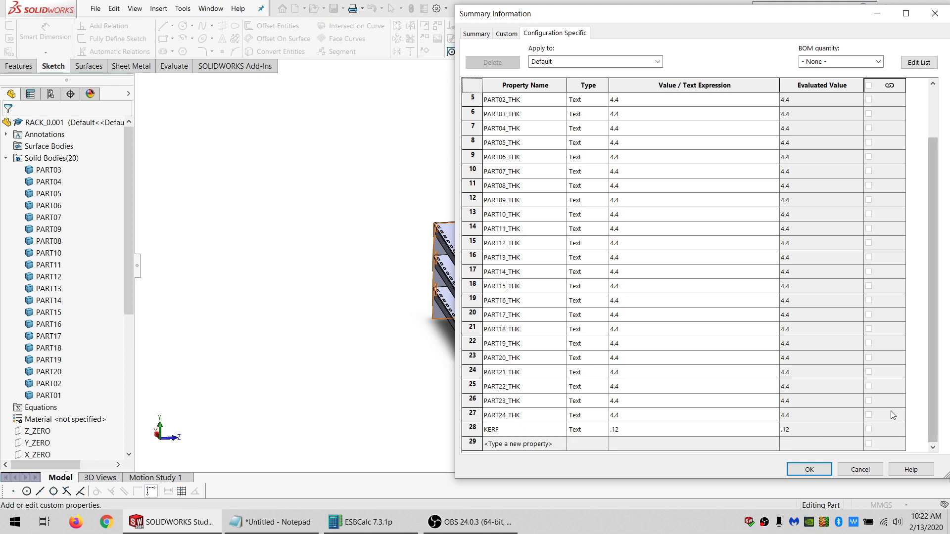
left_click(536, 444)
left_click(536, 446)
type("PARTS25-32_")
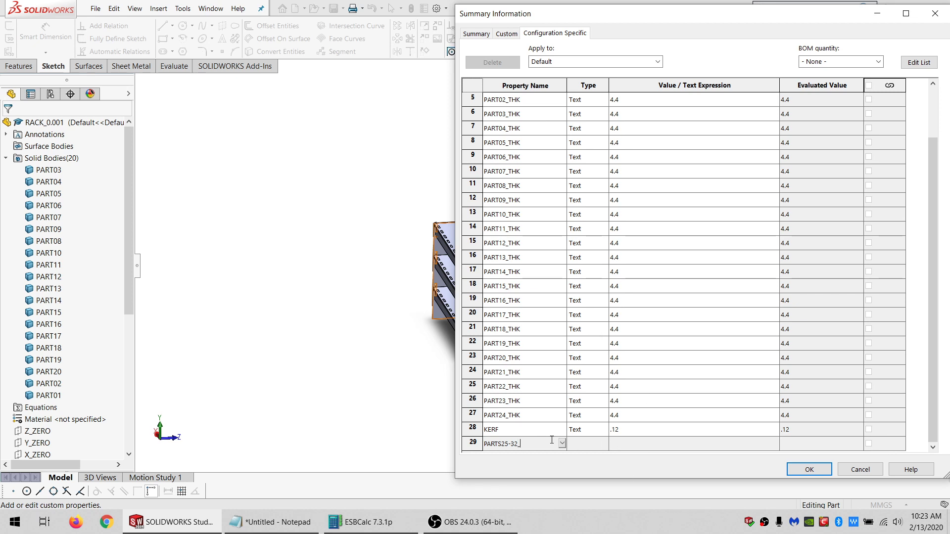
type("THK")
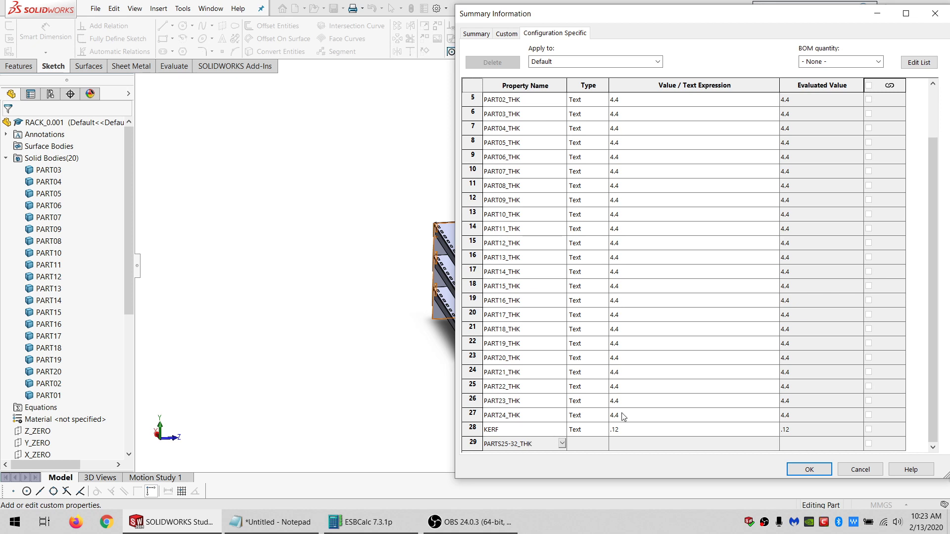
left_click(629, 444)
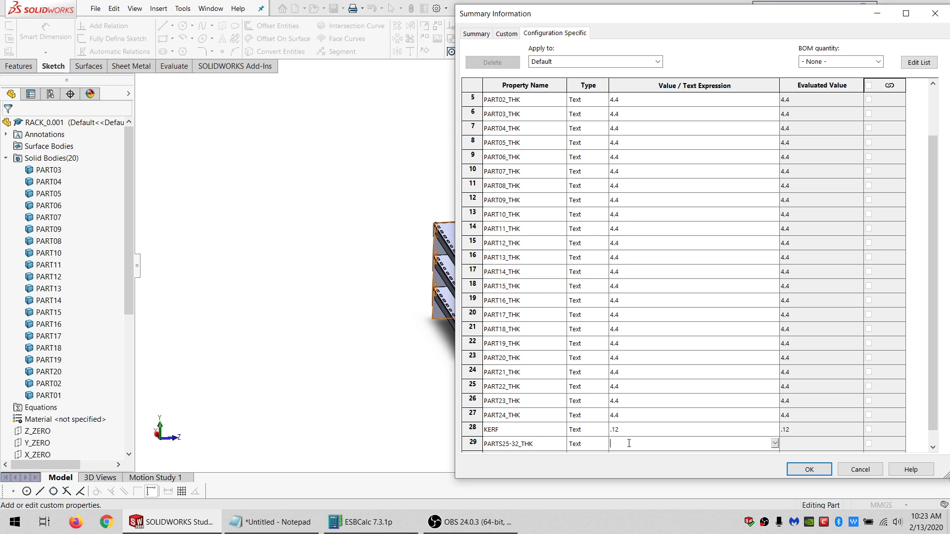
Rename the PARTS25-32_THK property to PART25_THK, copying PART_THK as the base name for further properties.
left_click(540, 448)
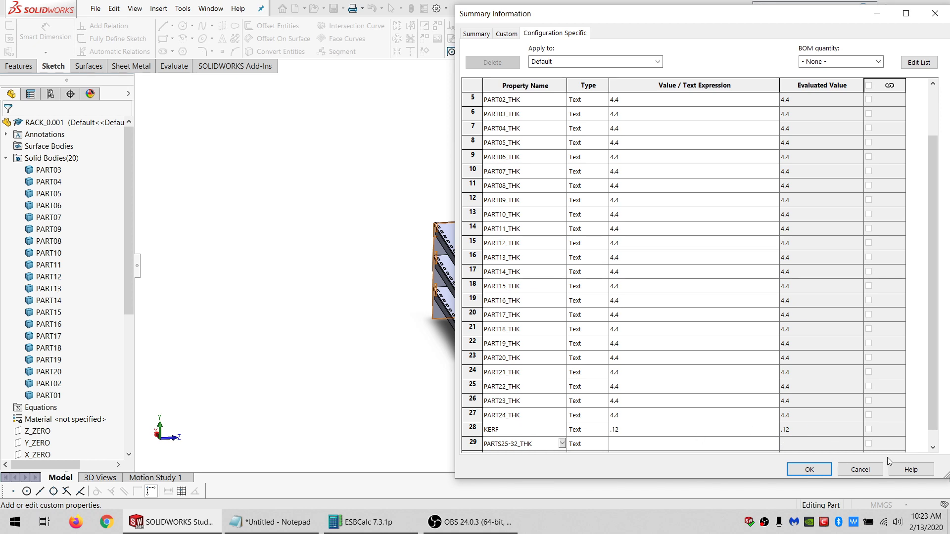
left_click_drag(541, 429, 516, 430)
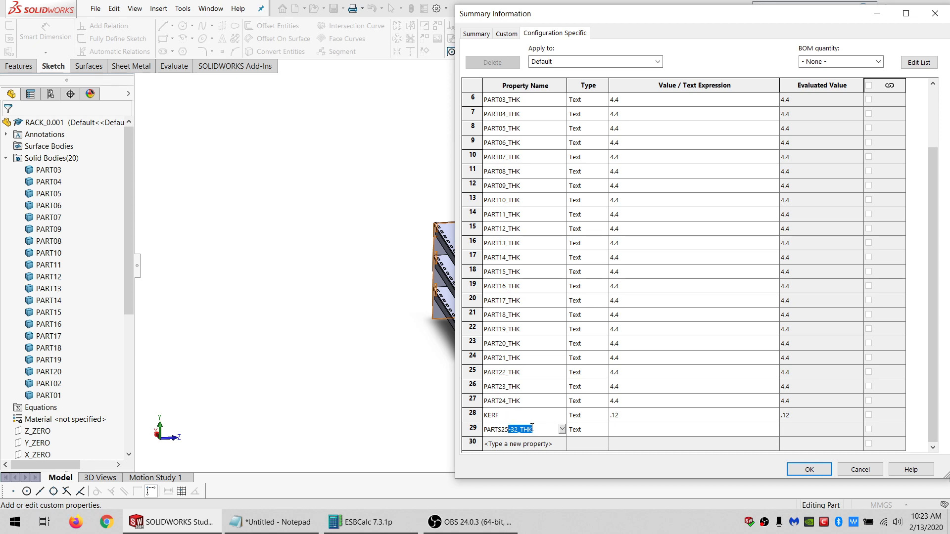
key("BackSpace")
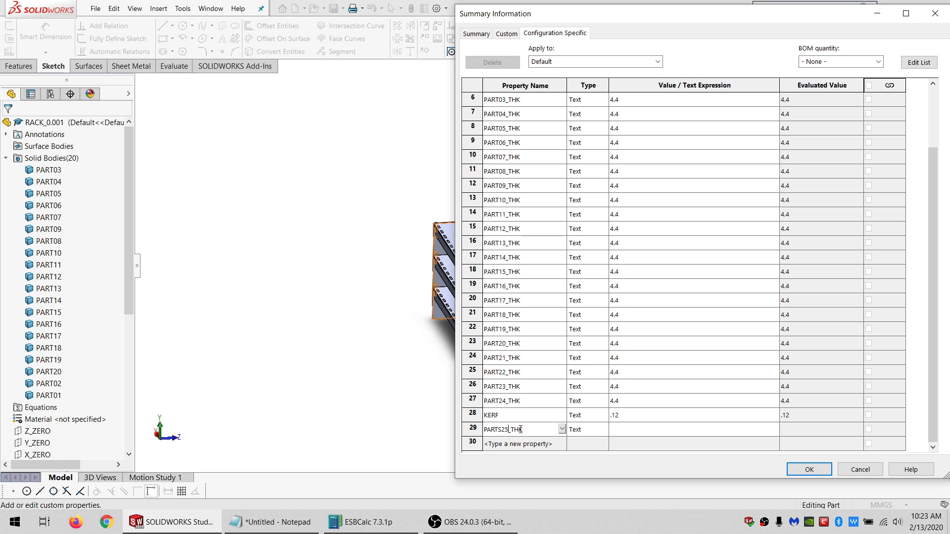
double_click(496, 429)
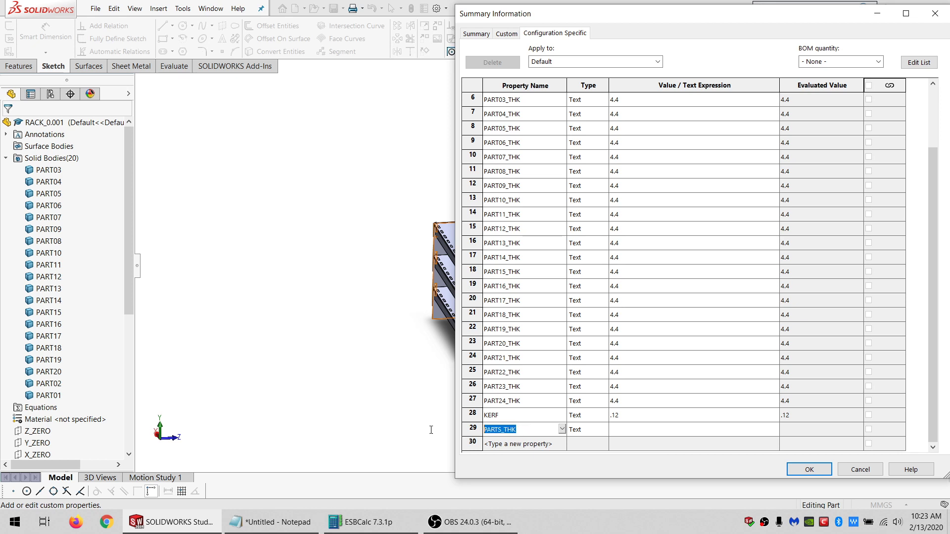
left_click(501, 429)
key("BackSpace")
double_click(499, 429)
key("ctrl+c")
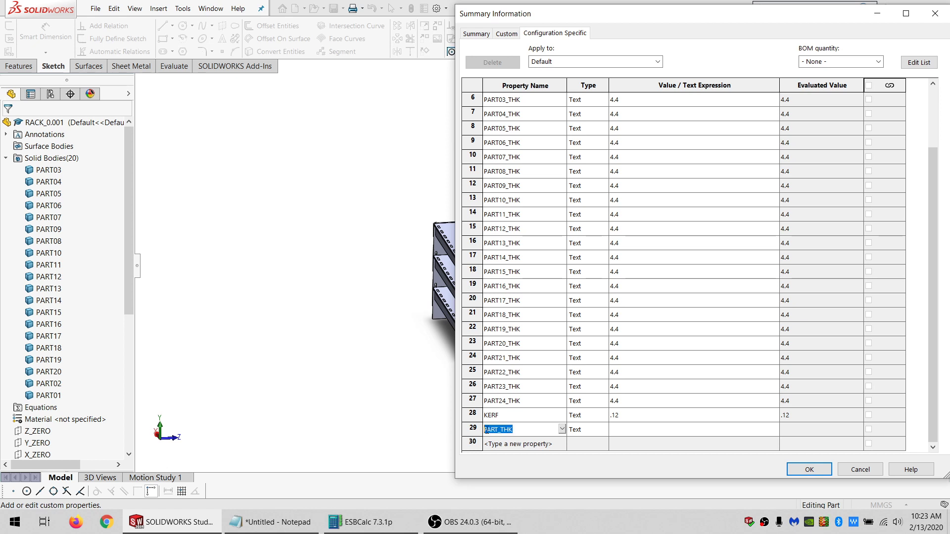
left_click(502, 430)
Add a text property named PART26_THK below PART25_THK, reusing the copied base name.
left_click(525, 444)
key("ctrl+v")
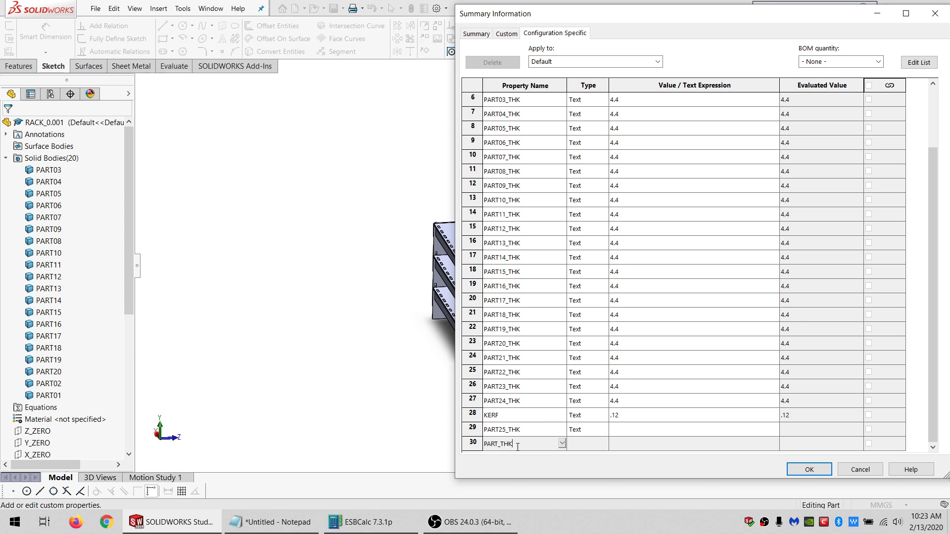
type("26")
left_click(616, 444)
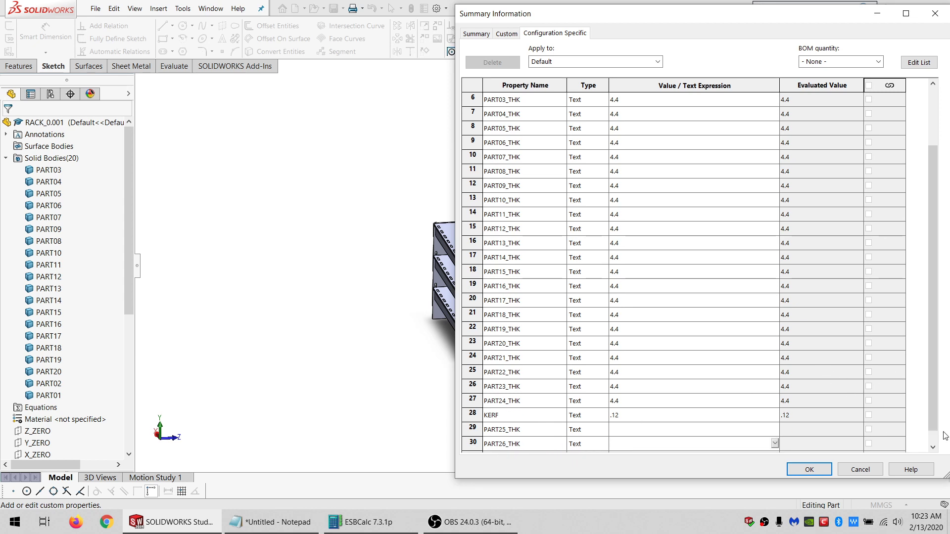
Add text properties named PART27_THK and PART28_THK below PART26_THK, reusing the copied base name.
left_click(933, 448)
left_click(513, 445)
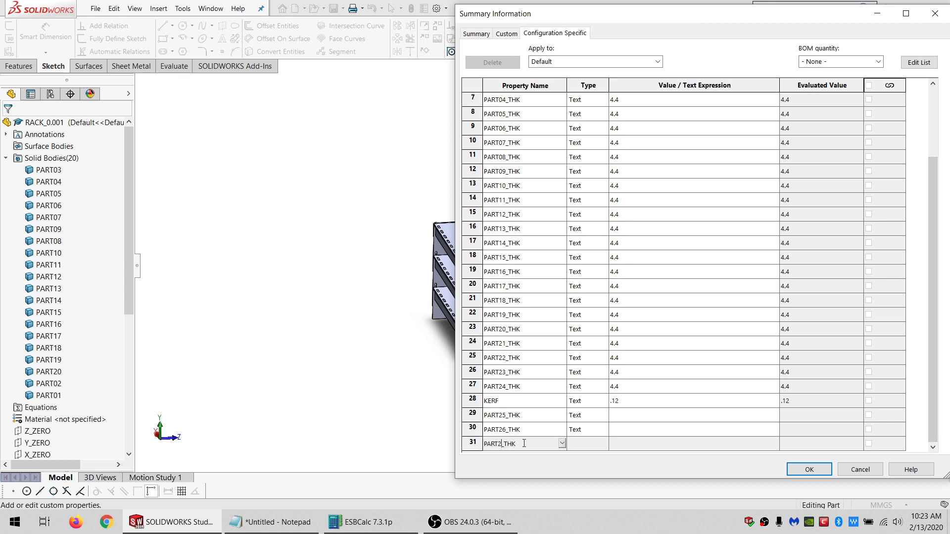
left_click(623, 445)
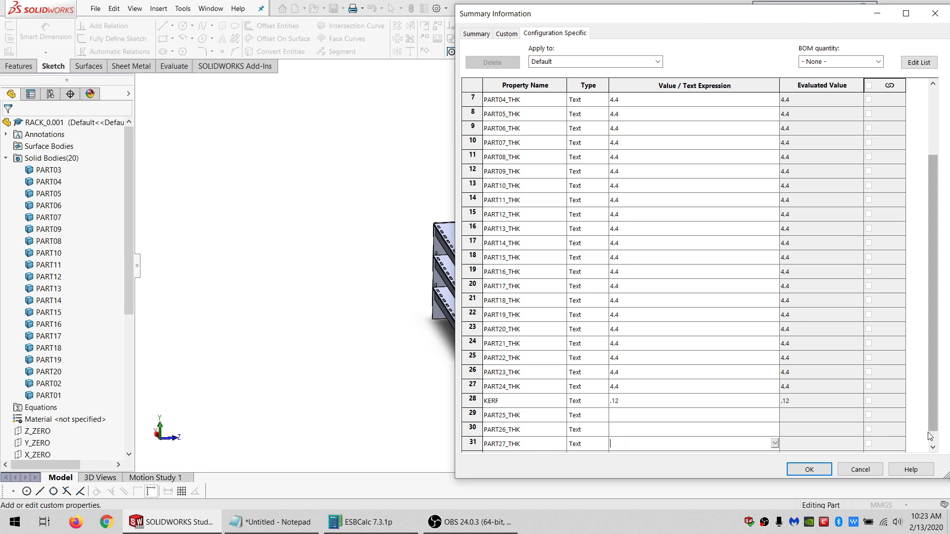
left_click(933, 448)
left_click(515, 444)
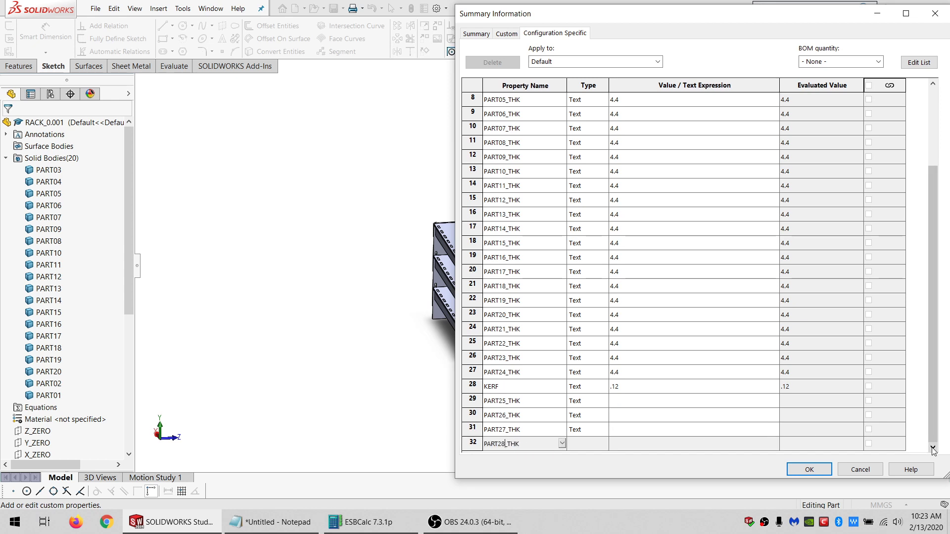
left_click(690, 424)
Add text properties named PART29_THK and PART30_THK below PART28_THK, reusing the copied base name.
left_click(933, 448)
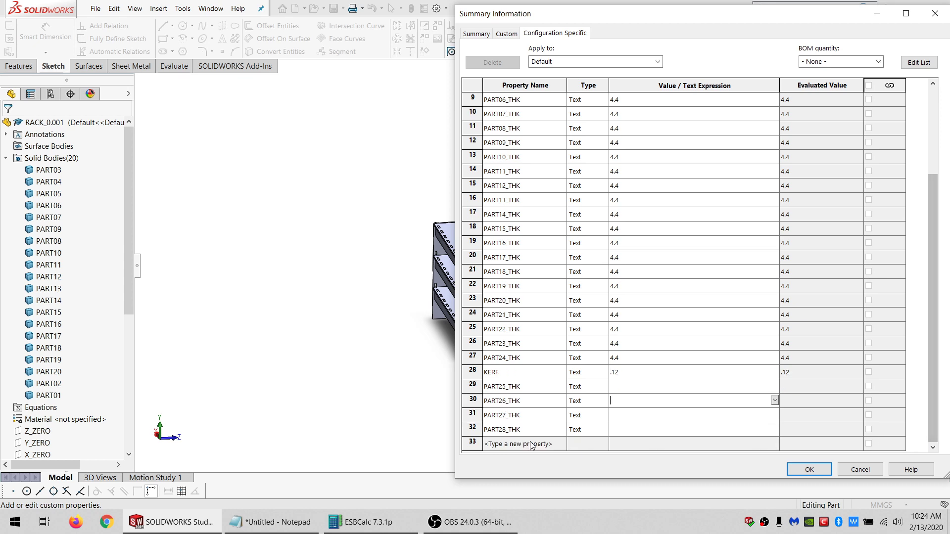
left_click(515, 444)
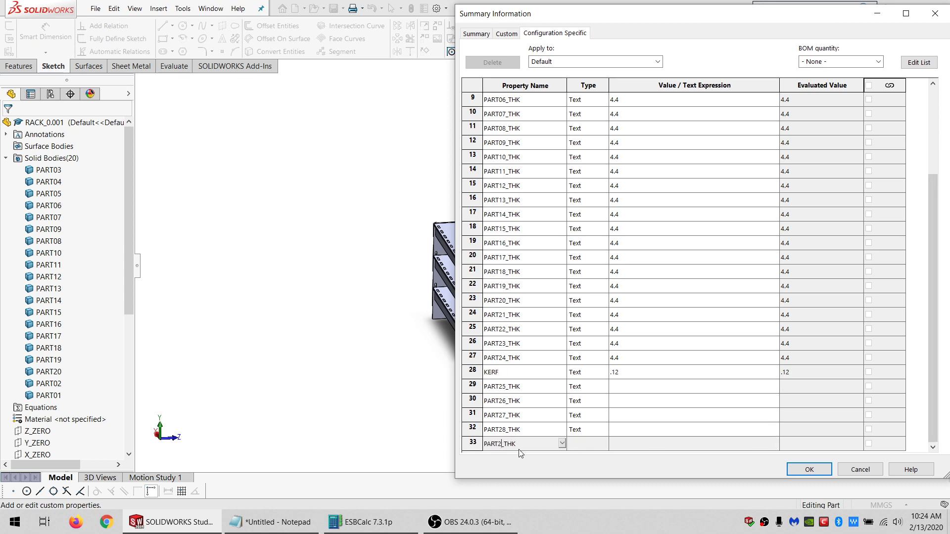
type("9")
left_click(658, 432)
left_click(934, 436)
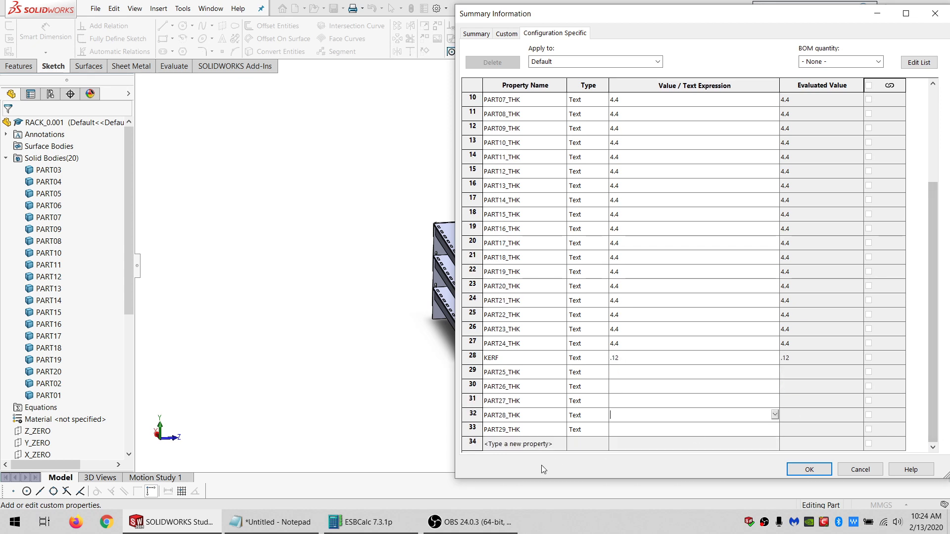
left_click(527, 447)
key("ctrl+v")
type("32")
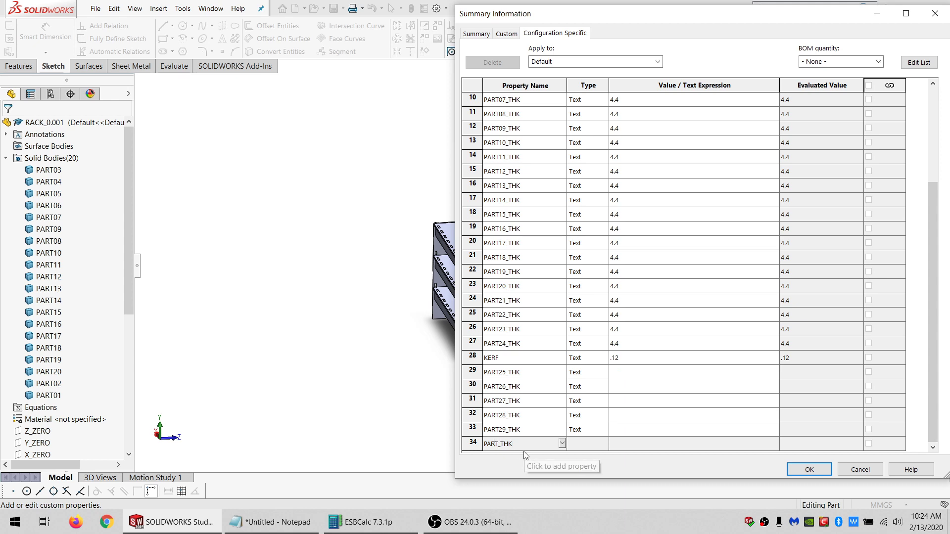
key("Return")
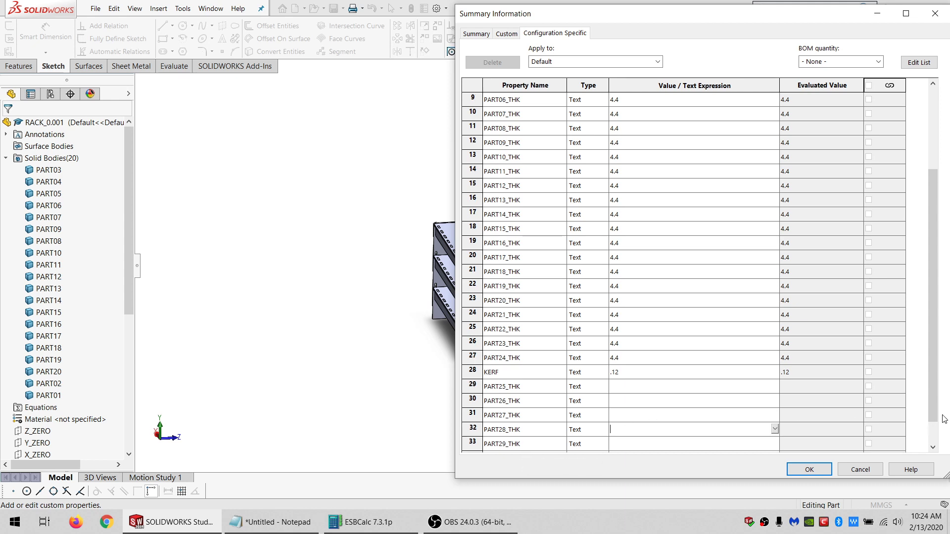
Add text properties named PART31_THK and PART32_THK at the end of the configuration's property list.
left_click(934, 434)
left_click(502, 442)
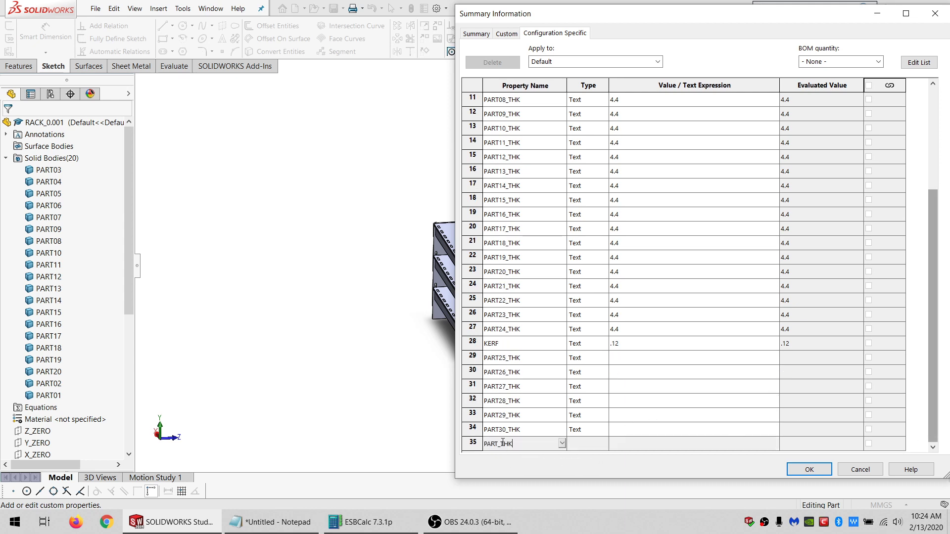
type("31")
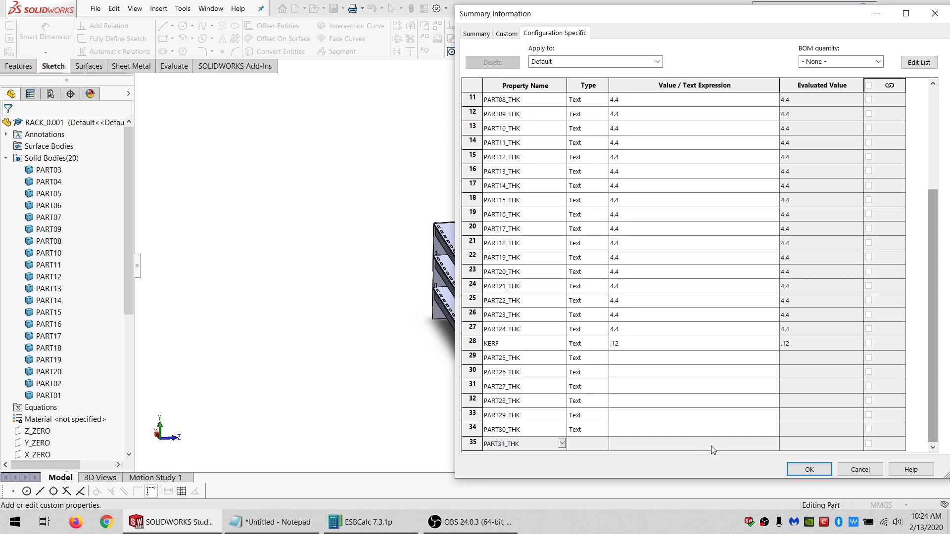
left_click(713, 444)
left_click(933, 447)
left_click(502, 443)
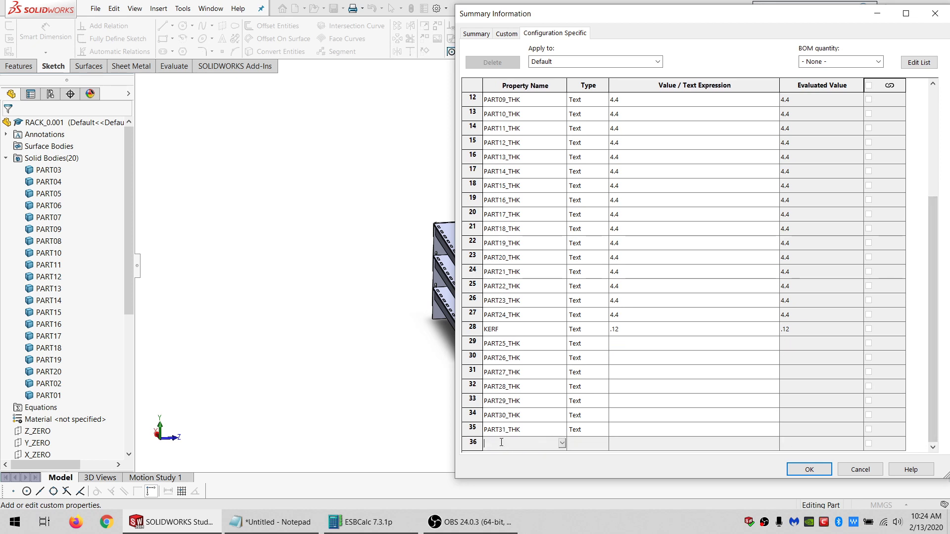
type("PART_THK")
type("32")
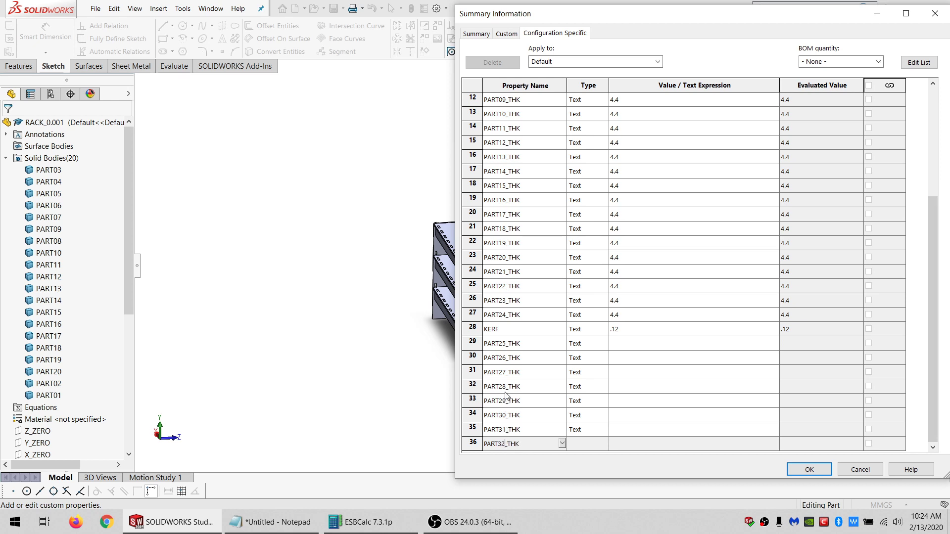
left_click(614, 342)
Copy PART24_THK's value of 4.4 into the value fields of PART25_THK through PART28_THK.
left_click(625, 328)
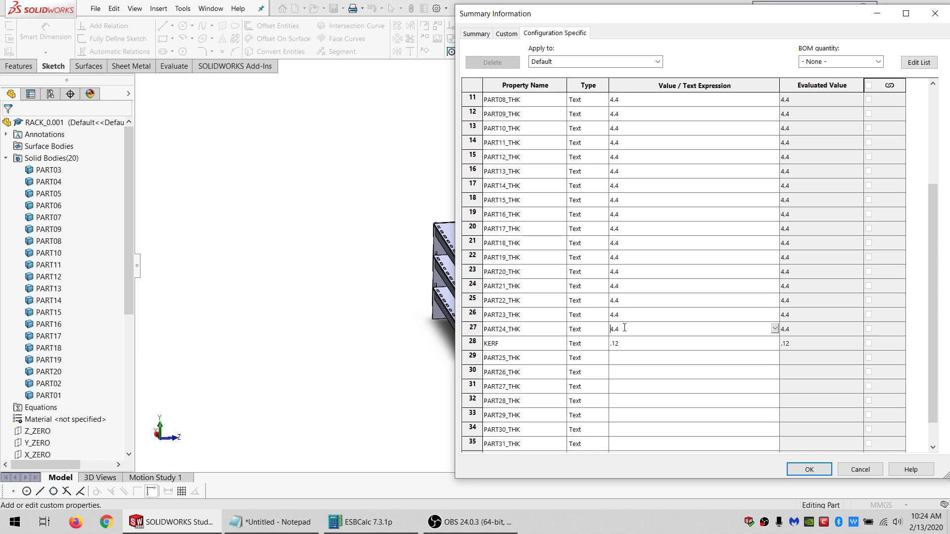
left_click(622, 358)
type("4.4")
left_click(618, 373)
type("4.4")
left_click(619, 386)
type("4.4")
left_click(620, 401)
type("4.4")
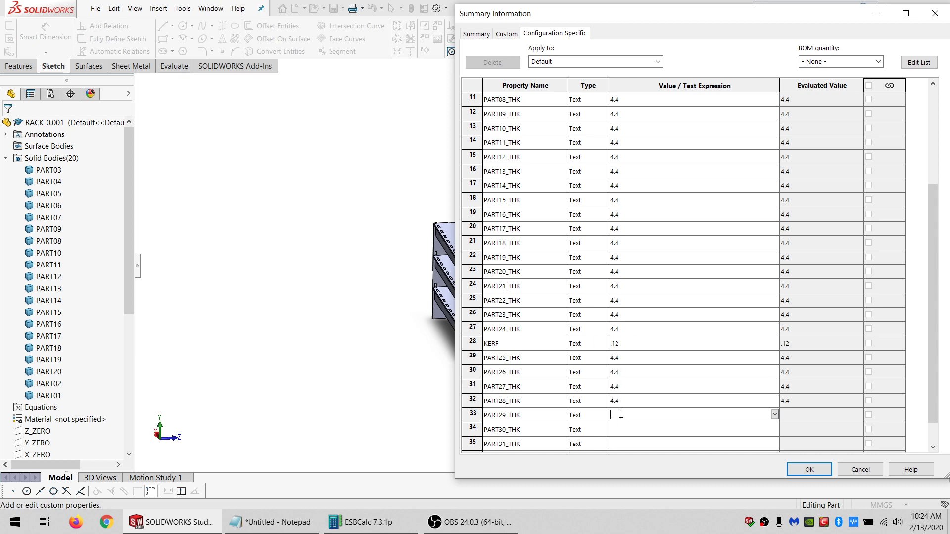
Set the values of PART29_THK through PART32_THK to 4.4 and accept the file properties.
type("4.4")
left_click(623, 429)
type("4.4")
left_click(624, 442)
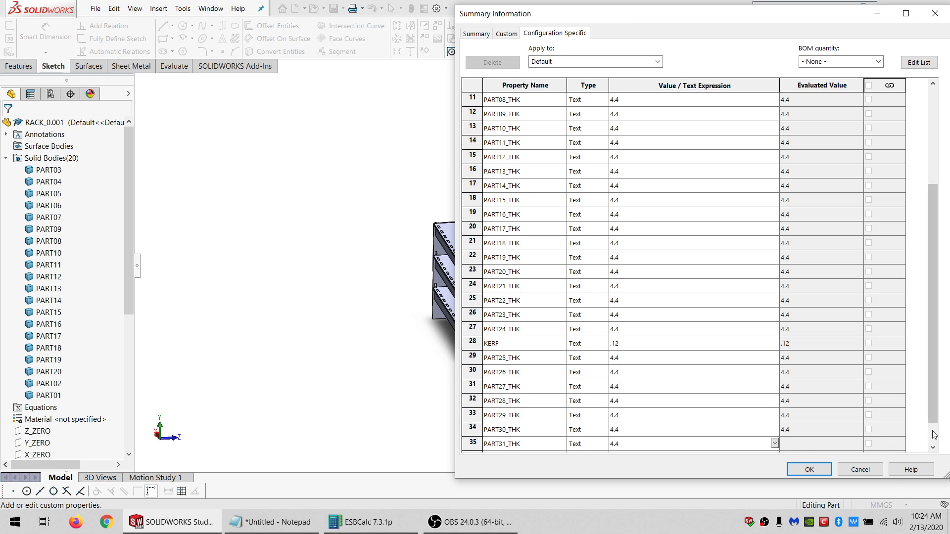
scroll(926, 434, "down", 1)
left_click(621, 429)
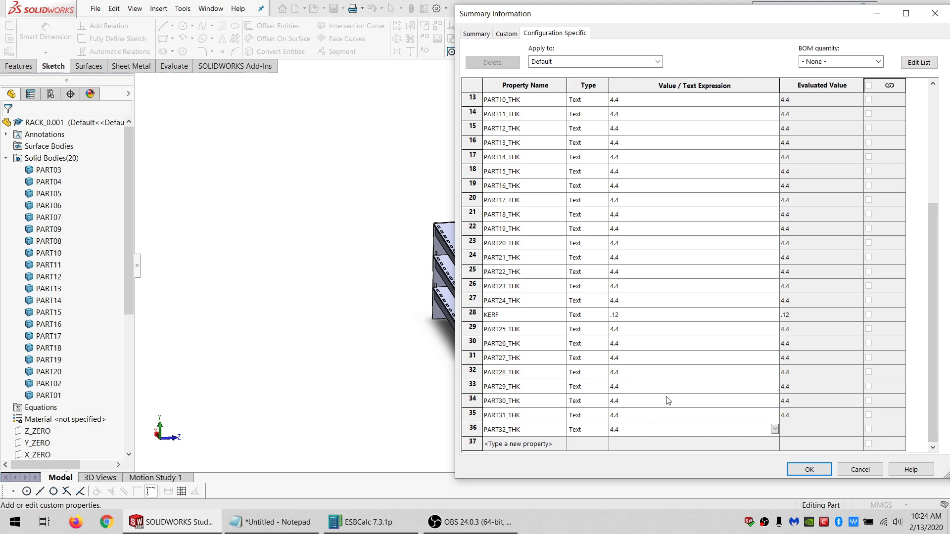
left_click(810, 469)
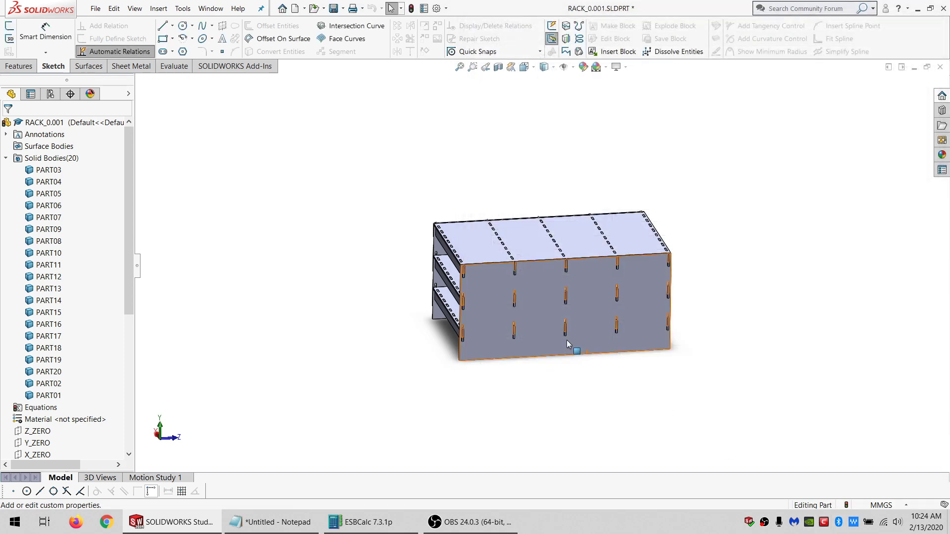
Start a sketch on the side panel's outer face and draw a full-height rectangle about 268 mm tall between the first two slot columns.
scroll(574, 329, "down", 5)
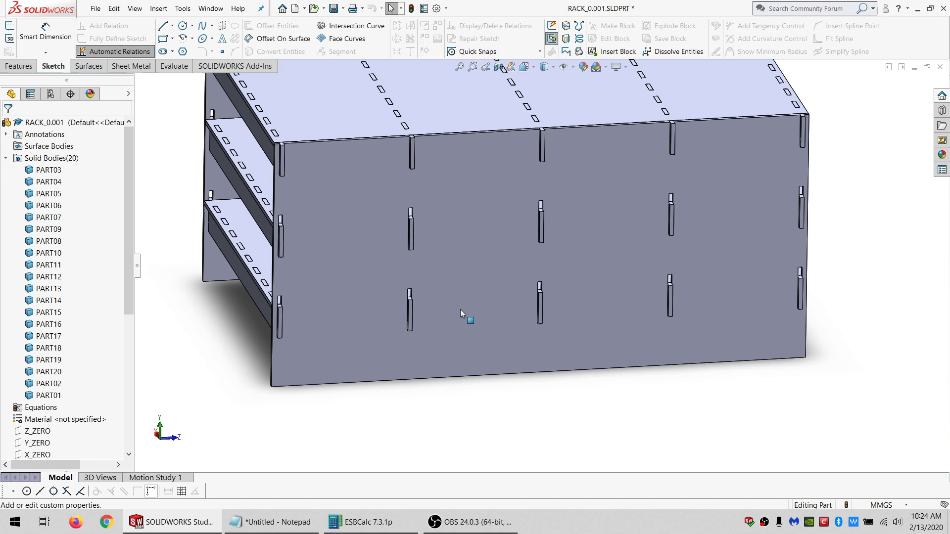
left_click(361, 250)
left_click(8, 28)
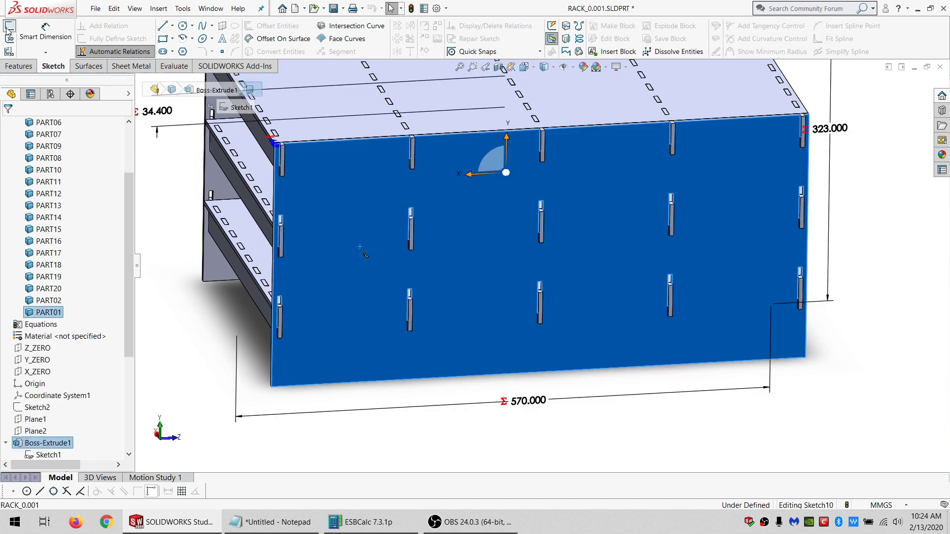
left_click(162, 38)
left_click(323, 142)
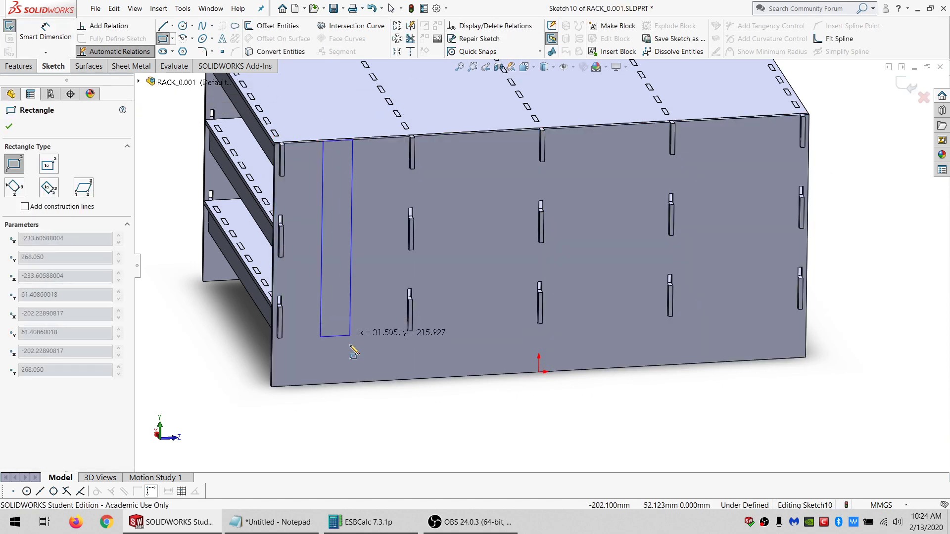
left_click(359, 383)
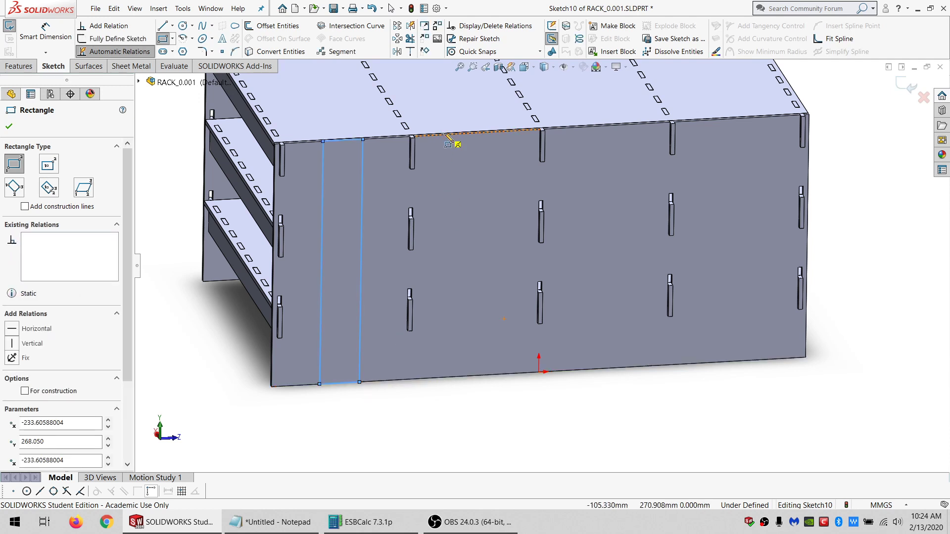
Draw three more full-height rectangles, about 268 mm tall, one in each remaining gap between the slot columns.
left_click(444, 134)
left_click(501, 374)
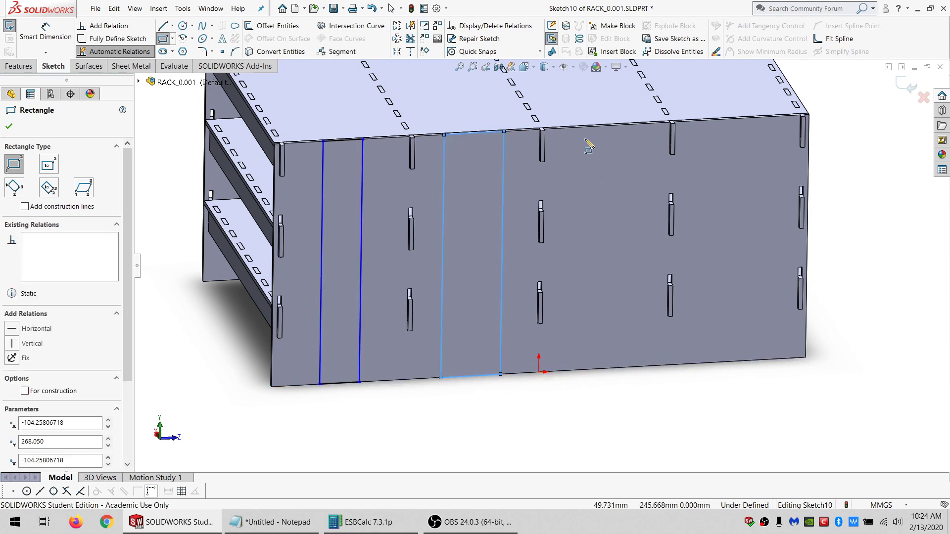
left_click(589, 127)
left_click(629, 369)
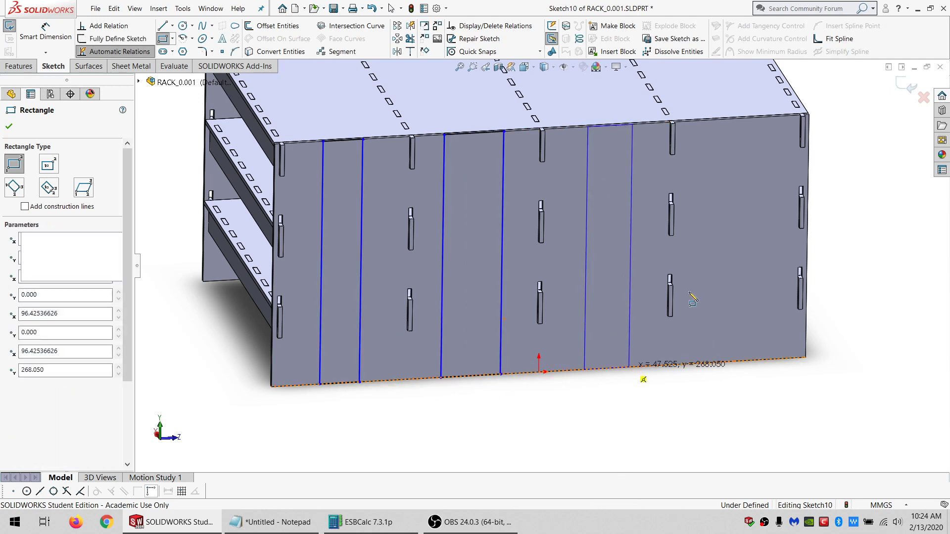
left_click(723, 119)
left_click(767, 360)
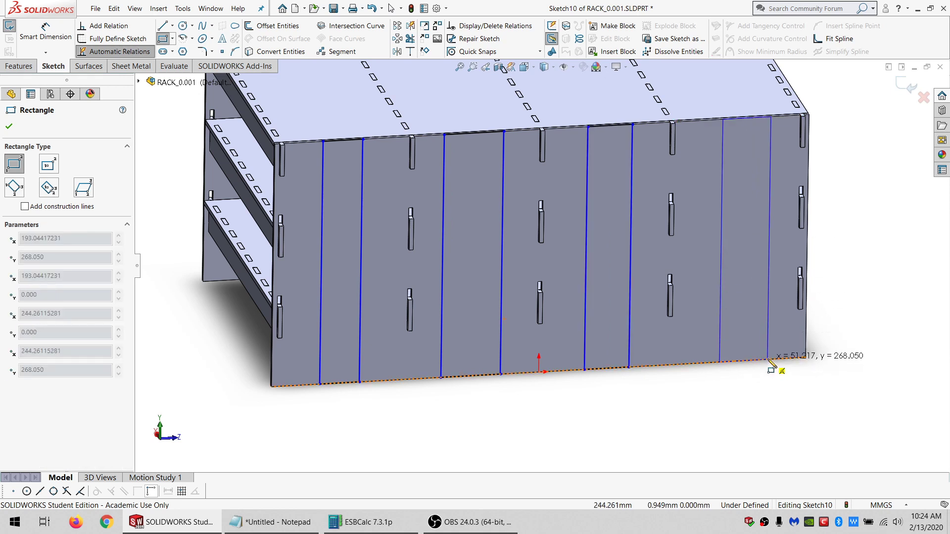
Draw four short lines along the panel's bottom edge, running outward from the lower corners of the third and fourth rectangles.
left_click(164, 28)
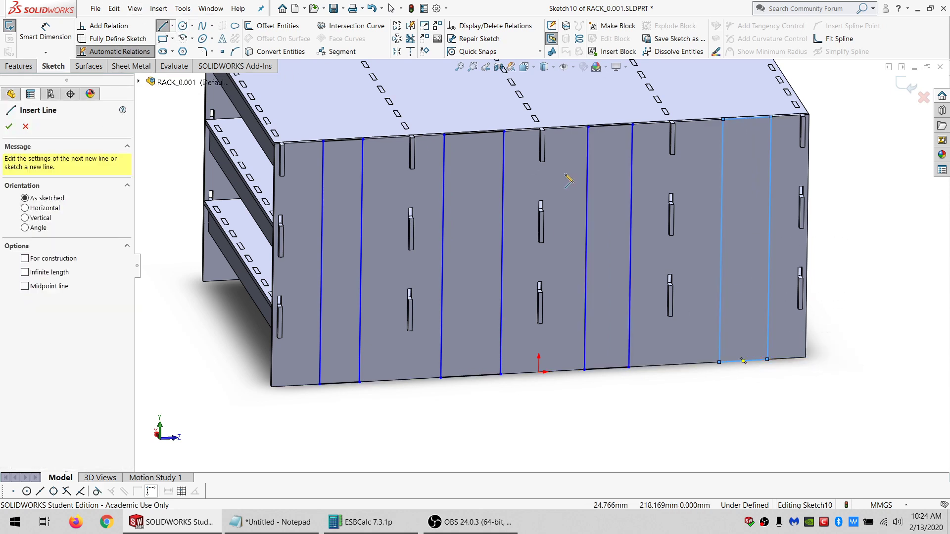
left_click(767, 360)
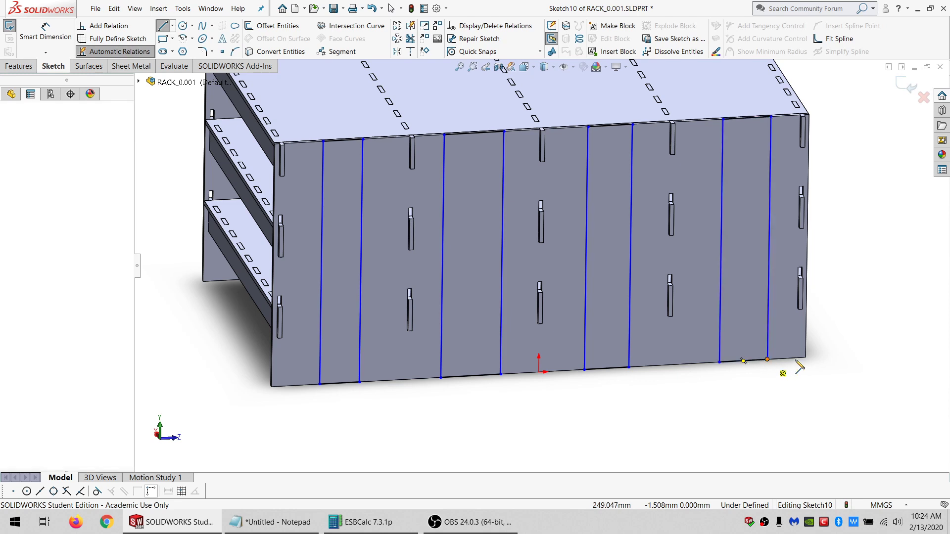
left_click(806, 358)
left_click(719, 363)
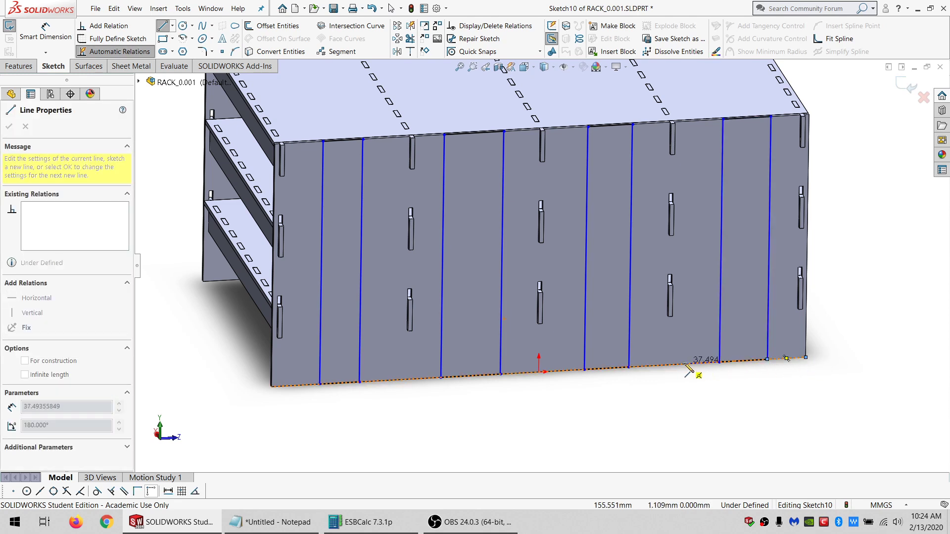
left_click(660, 365)
left_click(629, 367)
left_click(584, 369)
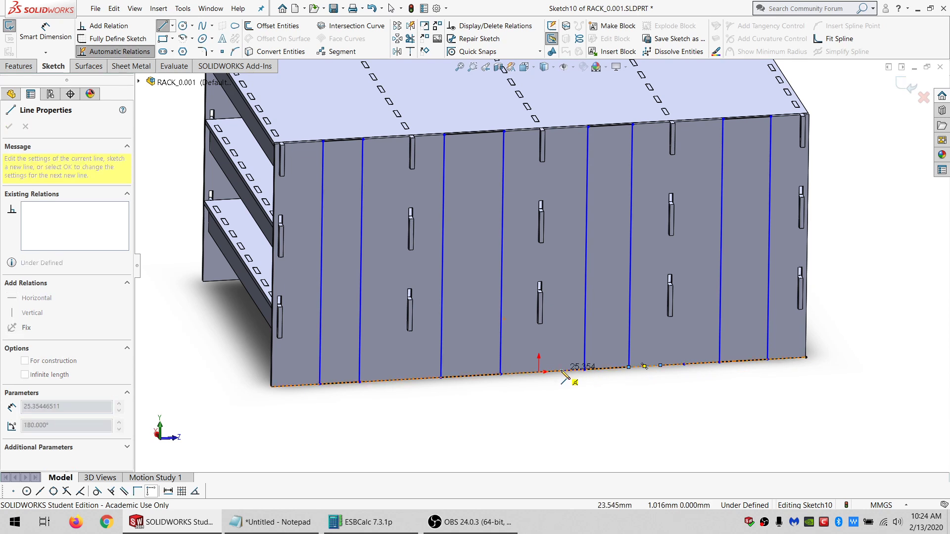
left_click(559, 371)
Draw matching short lines along the bottom edge, outward from the lower corners of the first and second rectangles.
left_click_drag(526, 373, 500, 374)
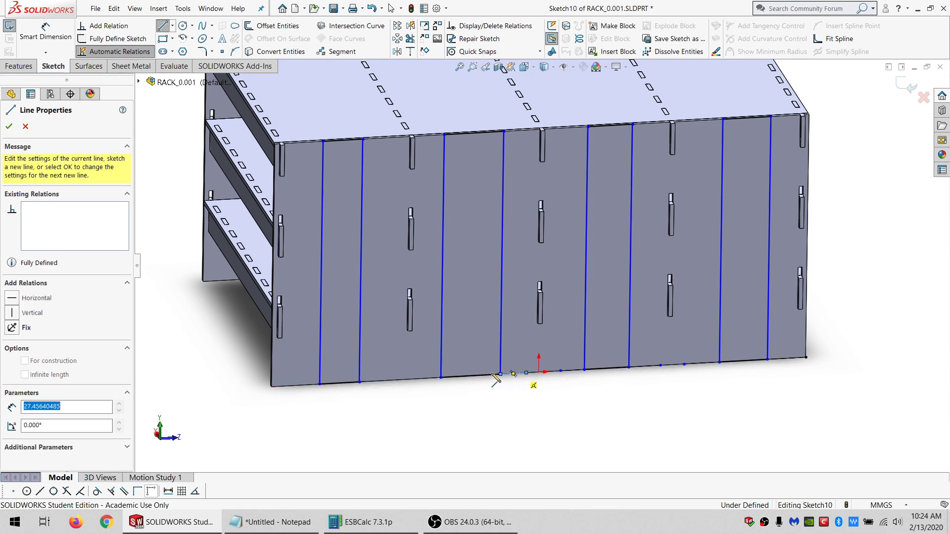
left_click_drag(441, 377, 417, 378)
left_click(414, 379)
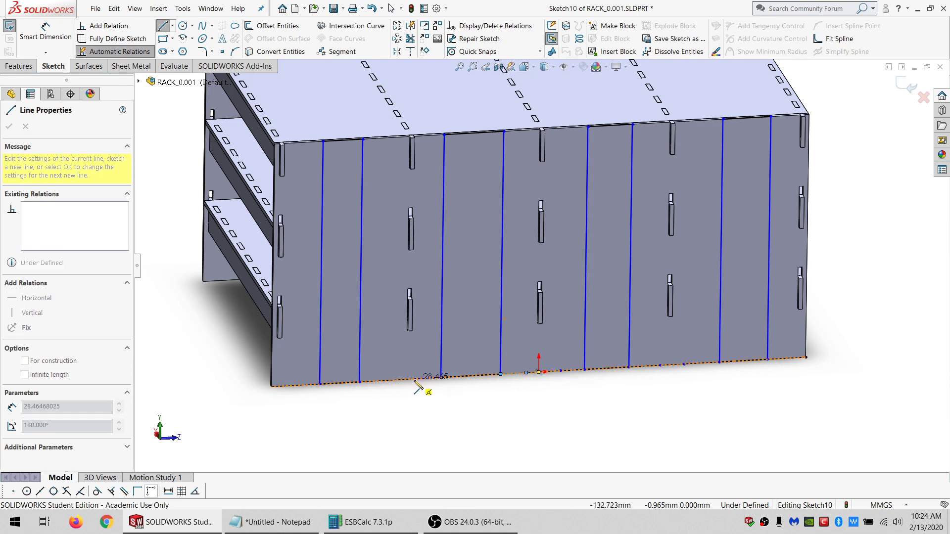
left_click(360, 382)
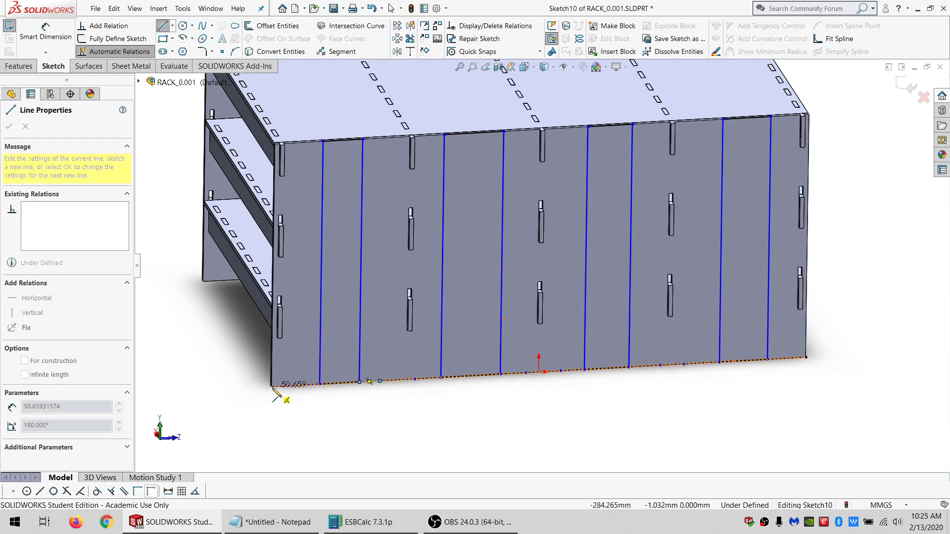
key("Escape")
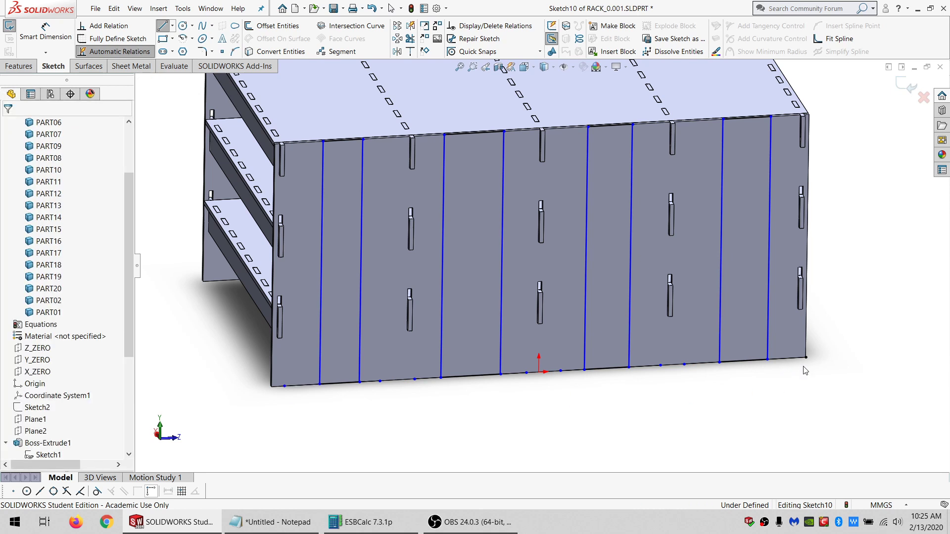
Replace the line reaching the panel's corner with a construction line about 30 mm long from the fourth rectangle's outer lower corner.
left_click(802, 360)
key("Escape")
key("l")
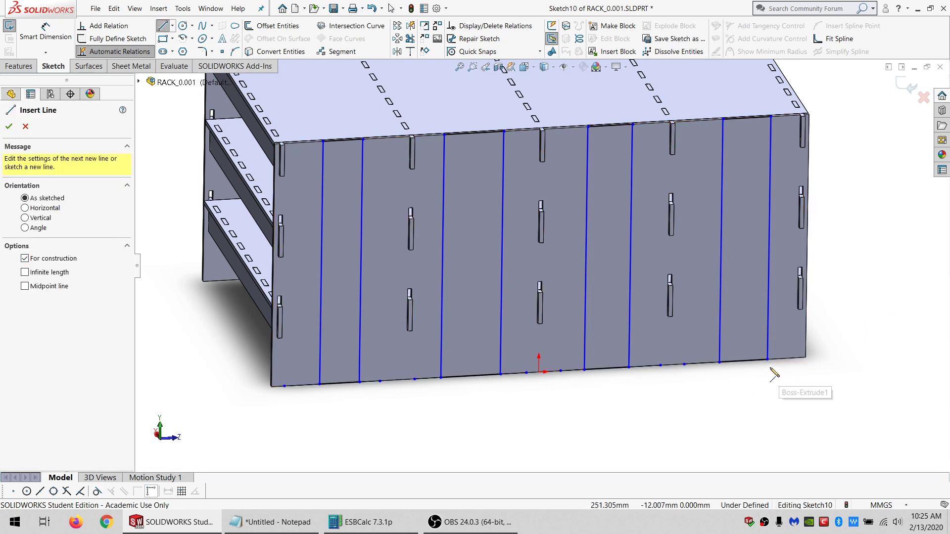
left_click(767, 360)
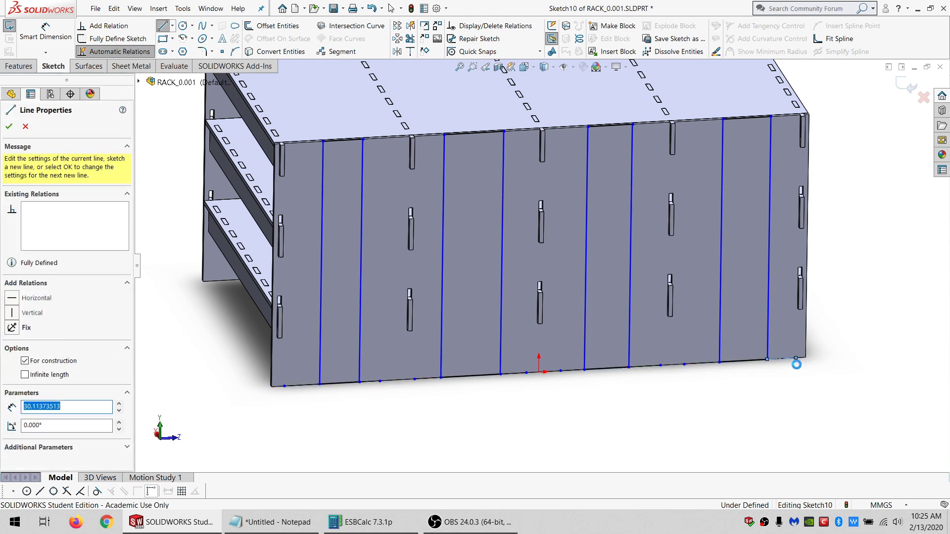
key("Escape")
Make the three bottom-edge line endpoints nearest the fourth and fifth slot columns coincident with the neighbouring lowest slots' edges.
left_click(796, 358)
left_click(800, 296, "ctrl")
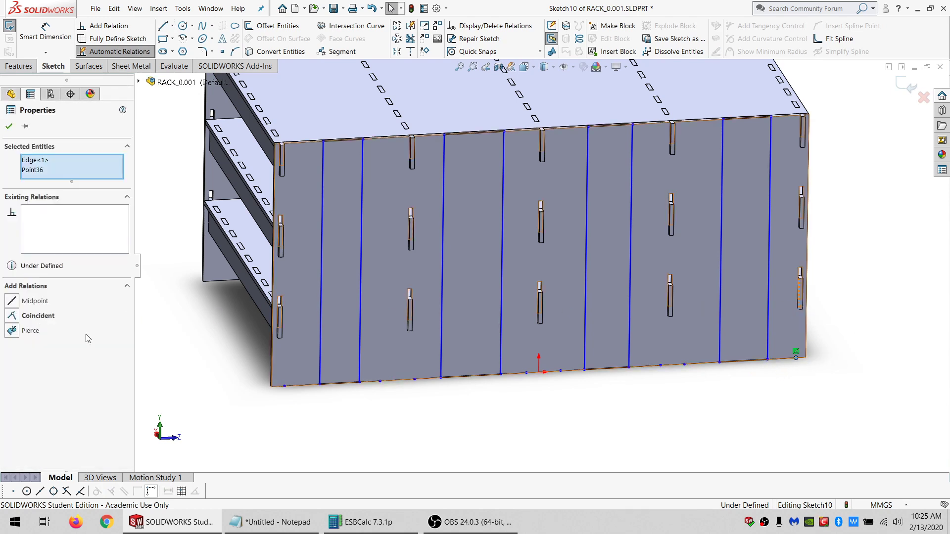
left_click(38, 316)
left_click(685, 364)
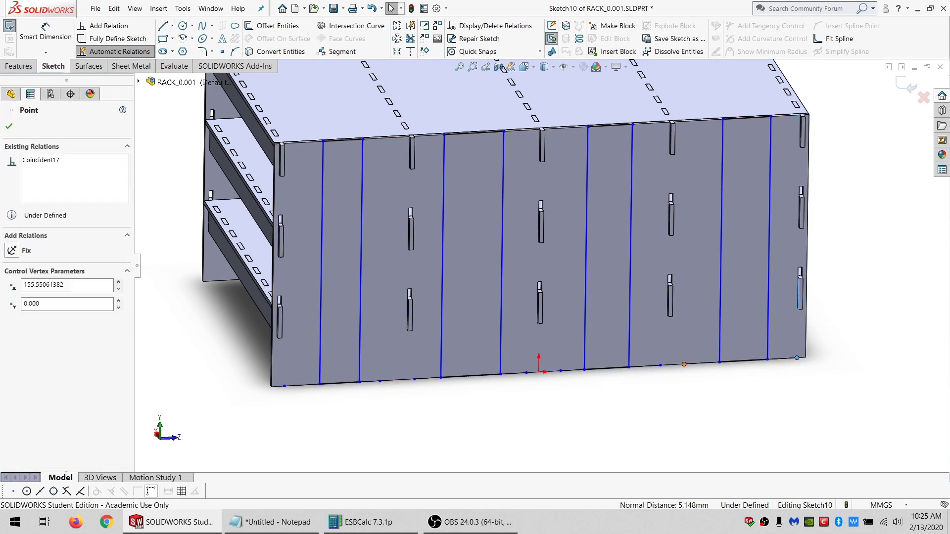
left_click(671, 297, "ctrl")
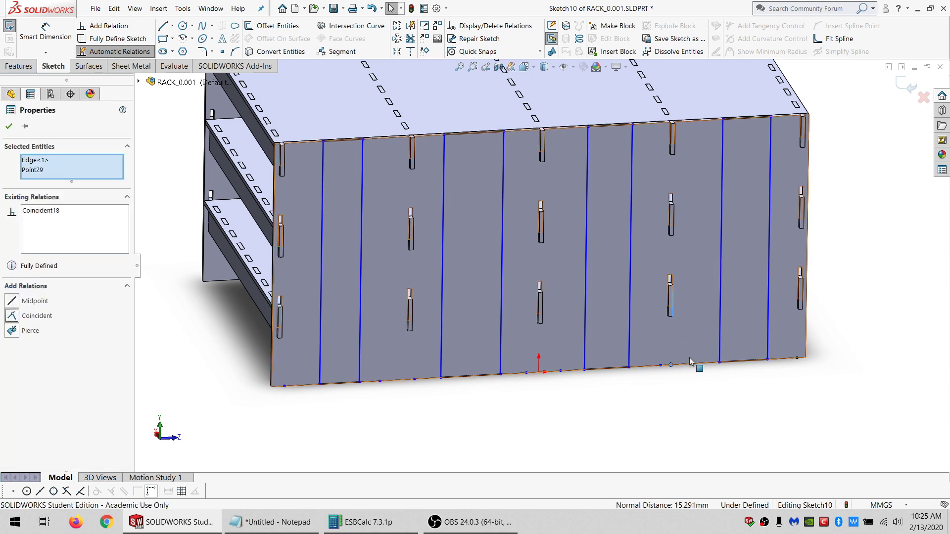
left_click(661, 365)
left_click(669, 296, "ctrl")
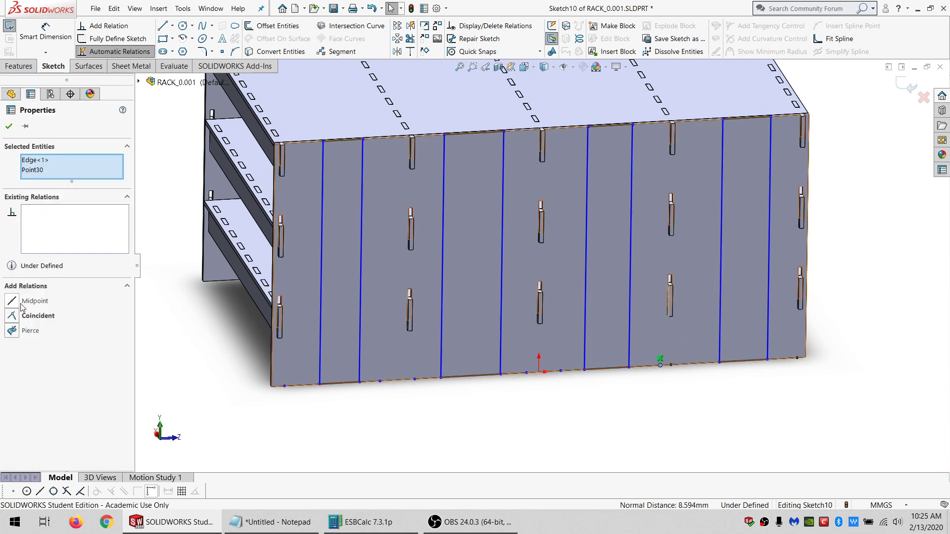
Make both bottom-edge line endpoints beside the middle slot column coincident with the edges of its lowest slot.
left_click(561, 371)
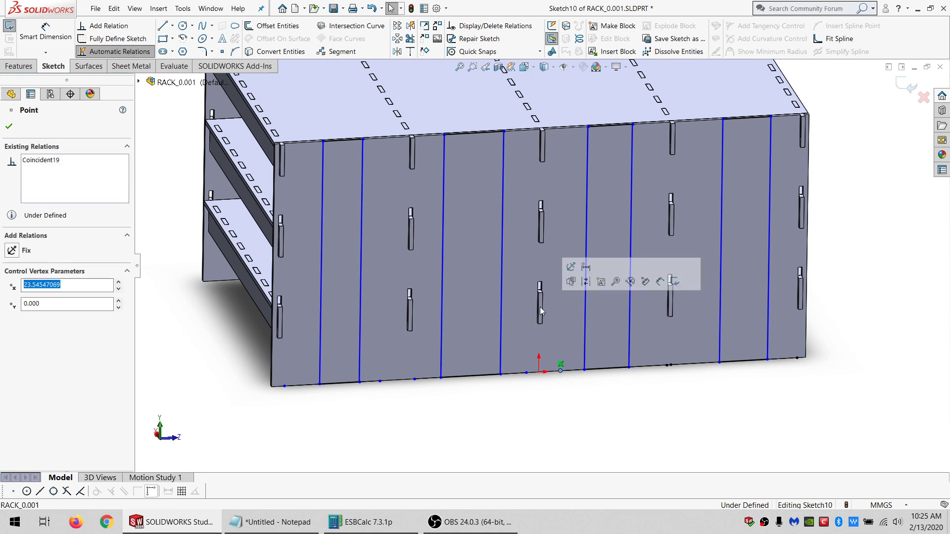
left_click(540, 304, "ctrl")
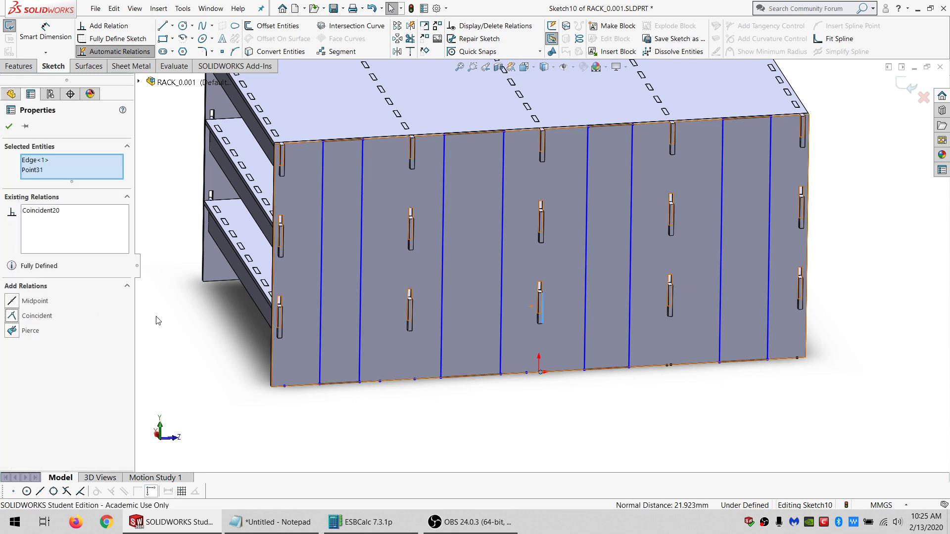
left_click(526, 373)
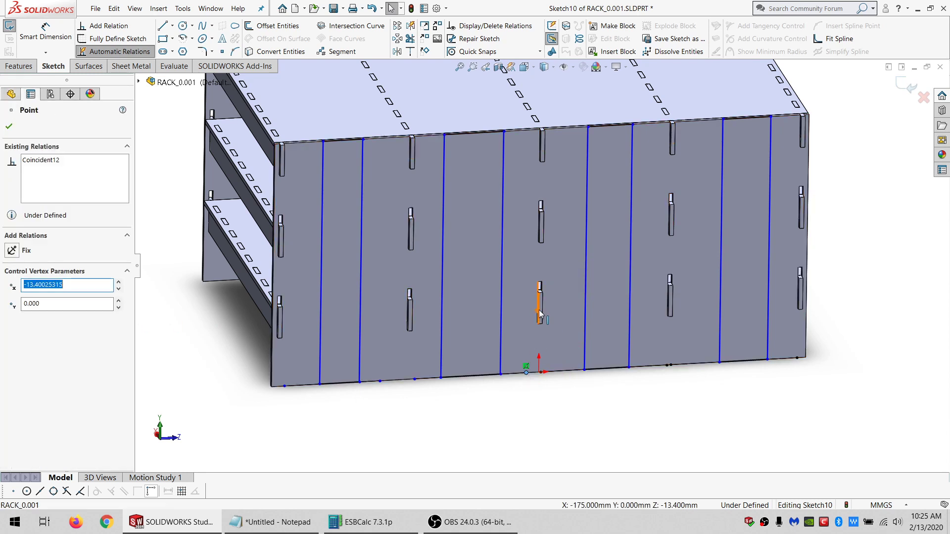
left_click(539, 304, "ctrl")
left_click(37, 317)
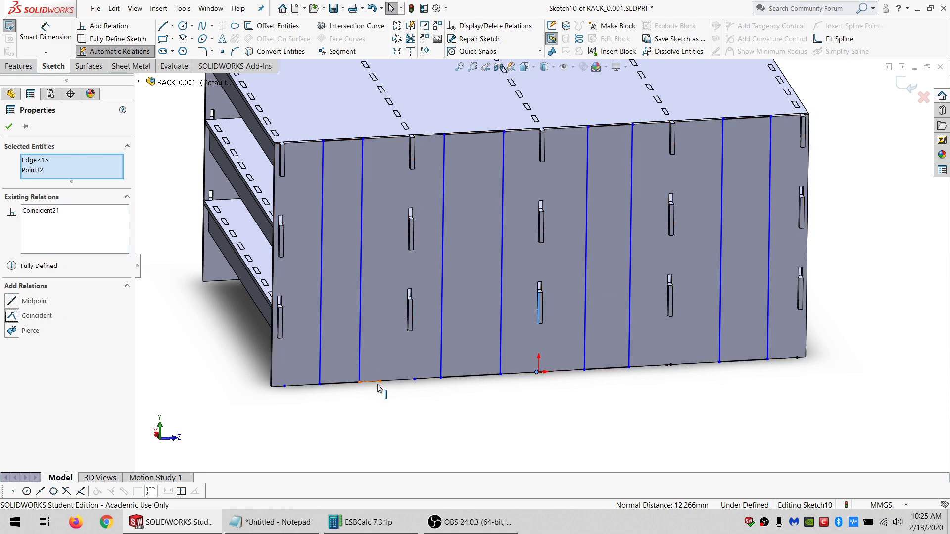
Make the three remaining bottom-edge line endpoints coincident with the lowest slot edges of the second and first slot columns.
left_click(415, 379)
left_click(411, 319, "ctrl")
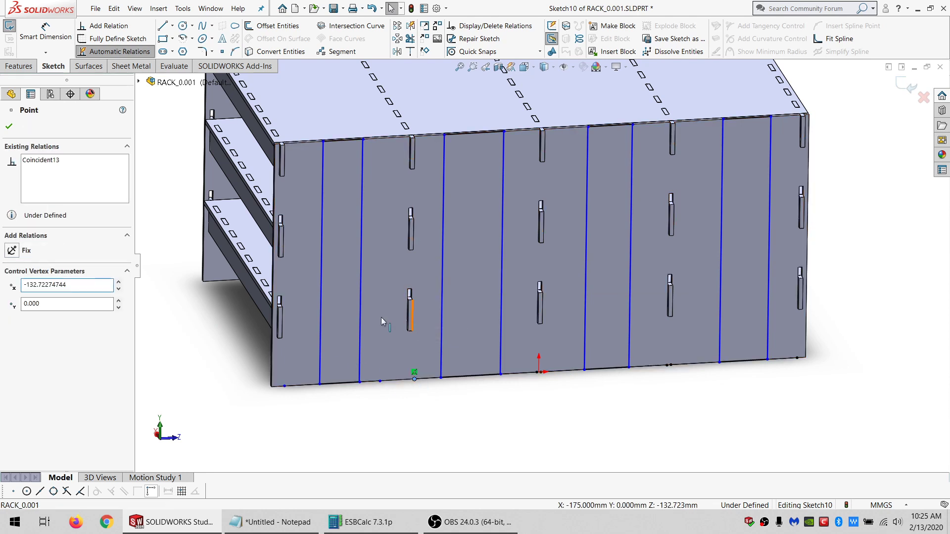
left_click(380, 383)
left_click(410, 316, "ctrl")
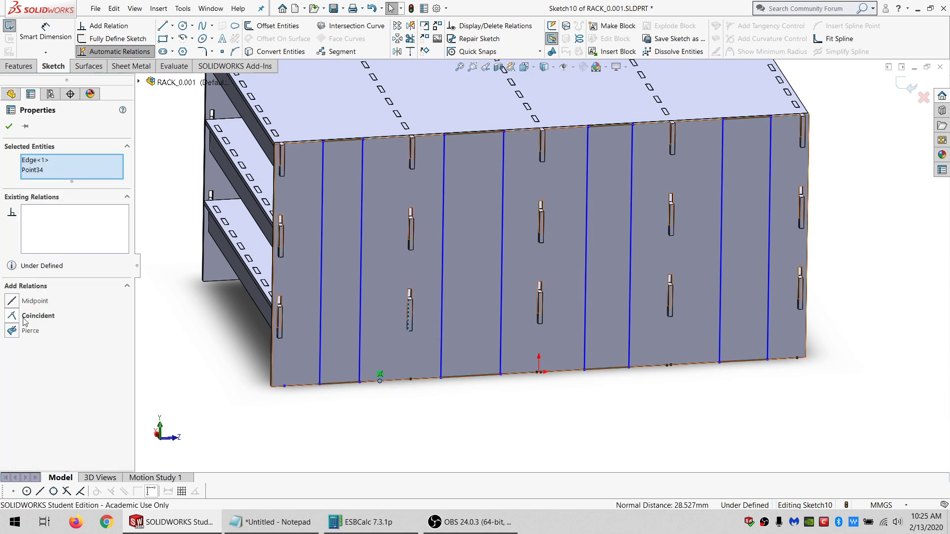
left_click(285, 385)
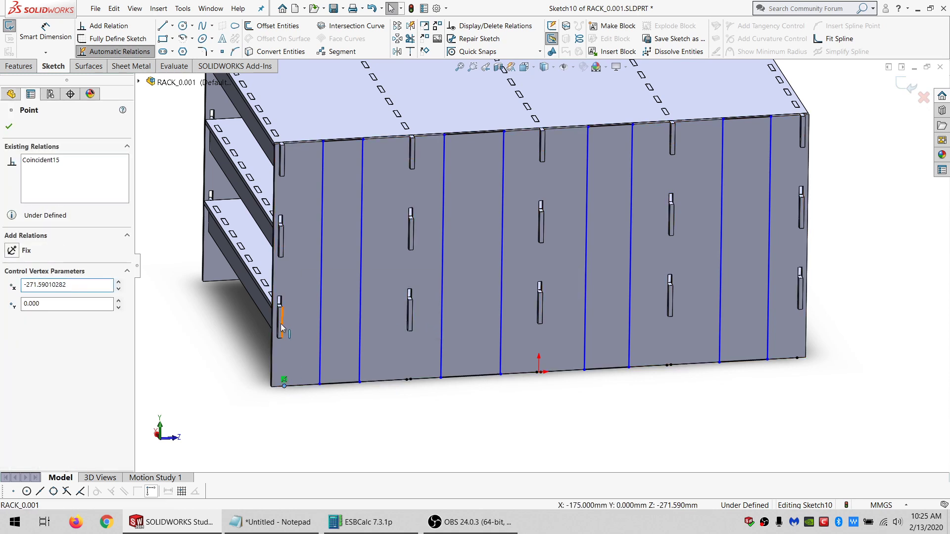
left_click(278, 312, "ctrl")
key("Escape")
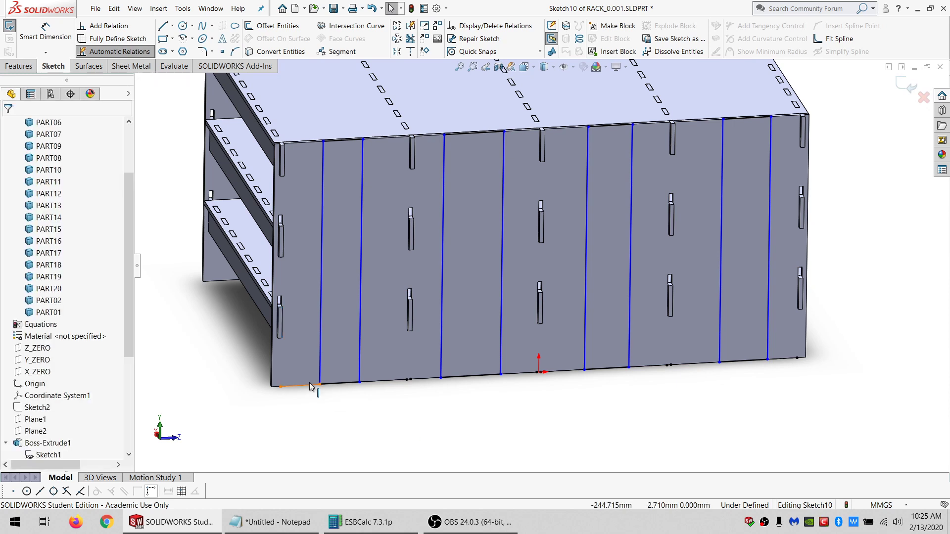
Add equal-length relations between the two lines flanking the first rectangle and between the two flanking the second rectangle.
left_click(370, 385)
left_click(300, 385, "ctrl")
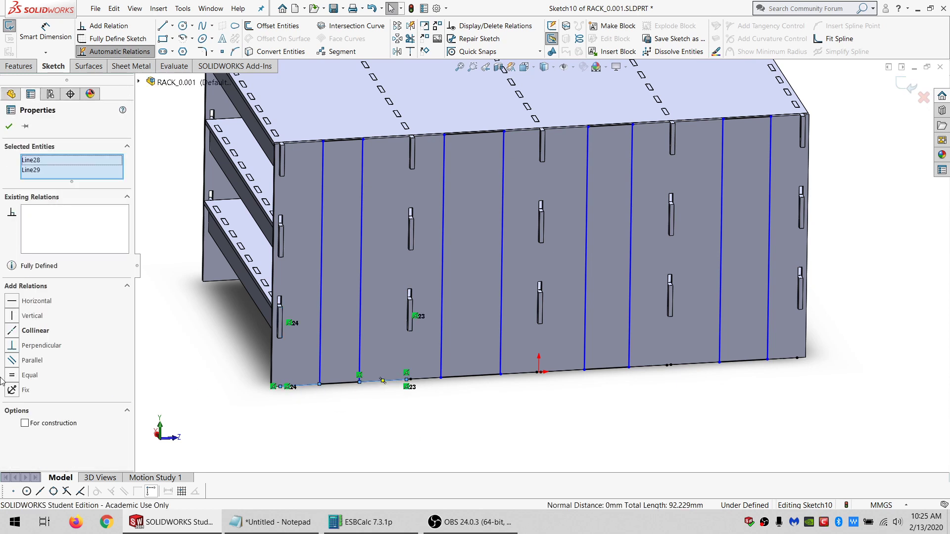
left_click(26, 380)
left_click(519, 375)
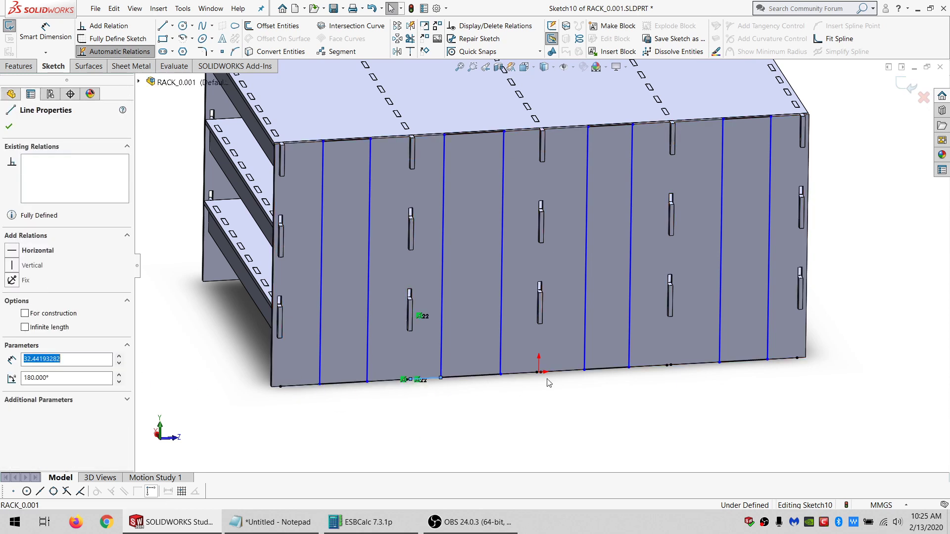
left_click(521, 379, "ctrl")
left_click(30, 375)
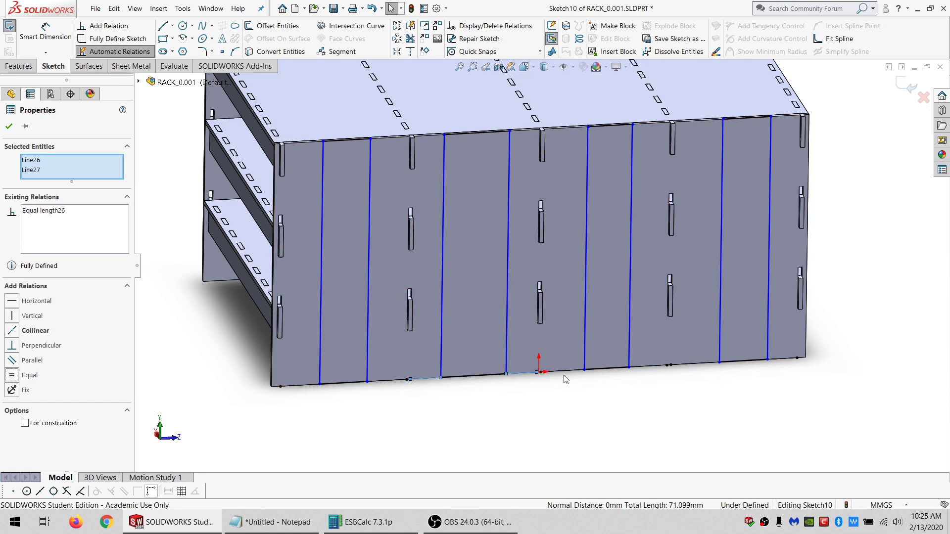
Add equal-length relations between the two lines flanking the third rectangle and between the two flanking the fourth rectangle.
left_click(634, 375)
left_click(643, 366, "ctrl")
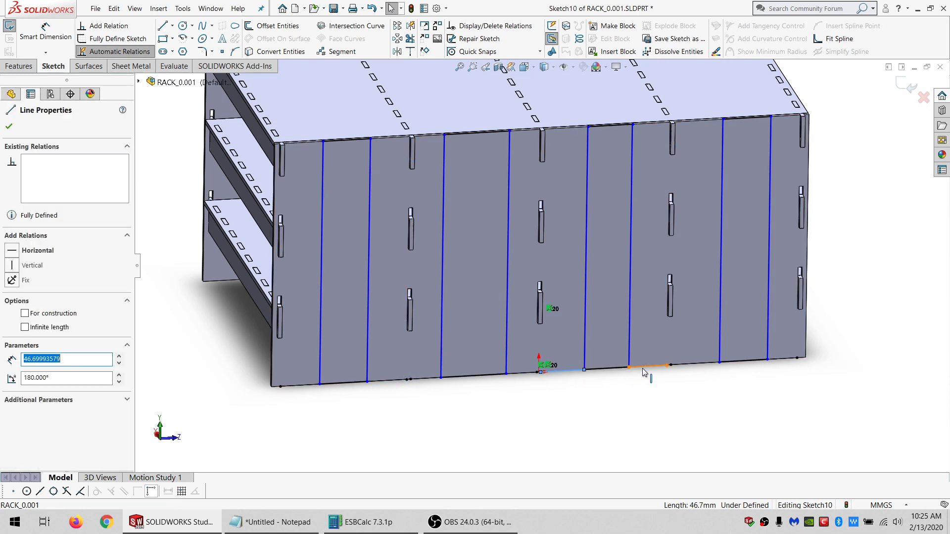
left_click(30, 376)
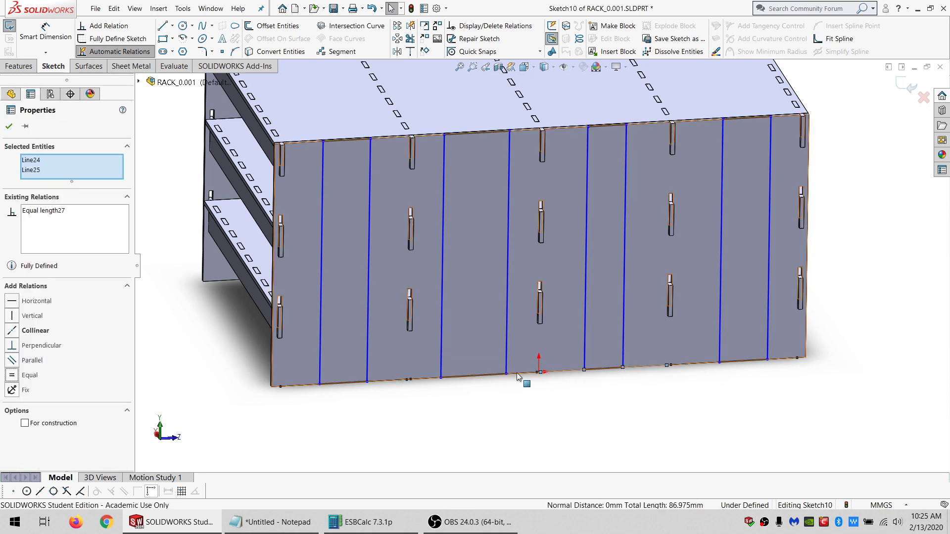
left_click(791, 359)
left_click(779, 363, "ctrl")
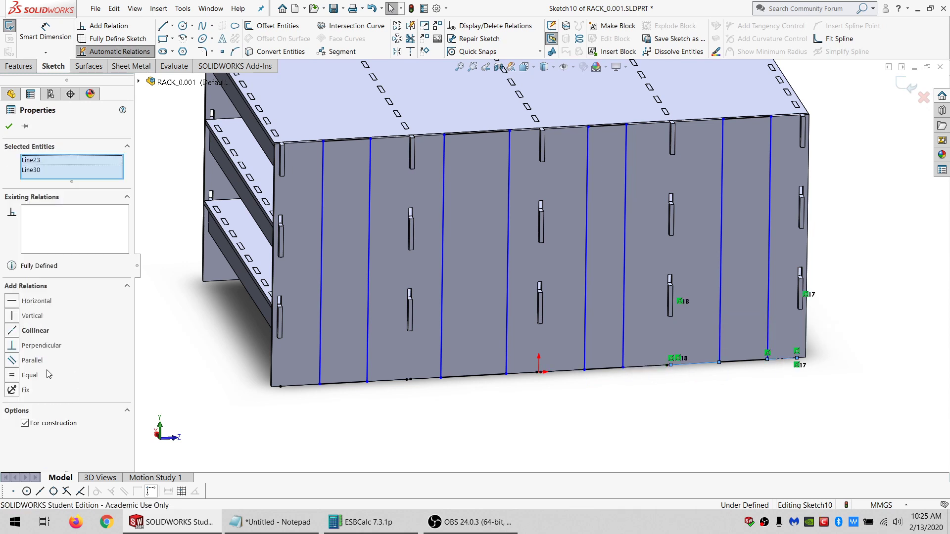
left_click(30, 377)
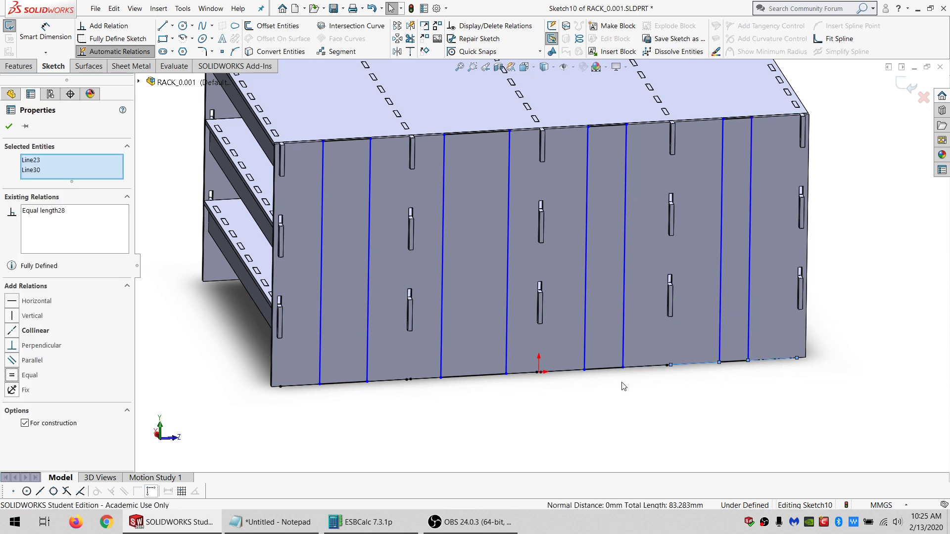
left_click(734, 361, "ctrl")
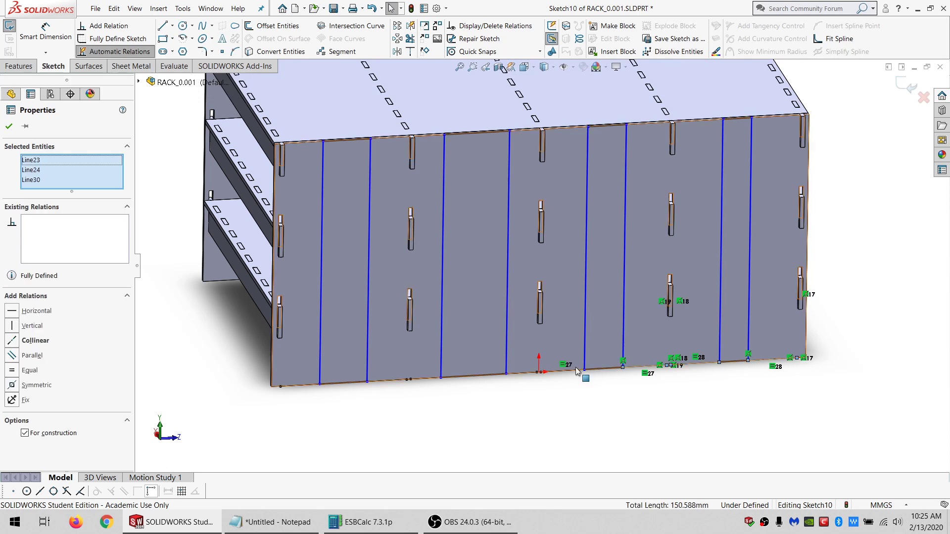
left_click(556, 375, "ctrl")
left_click(569, 388)
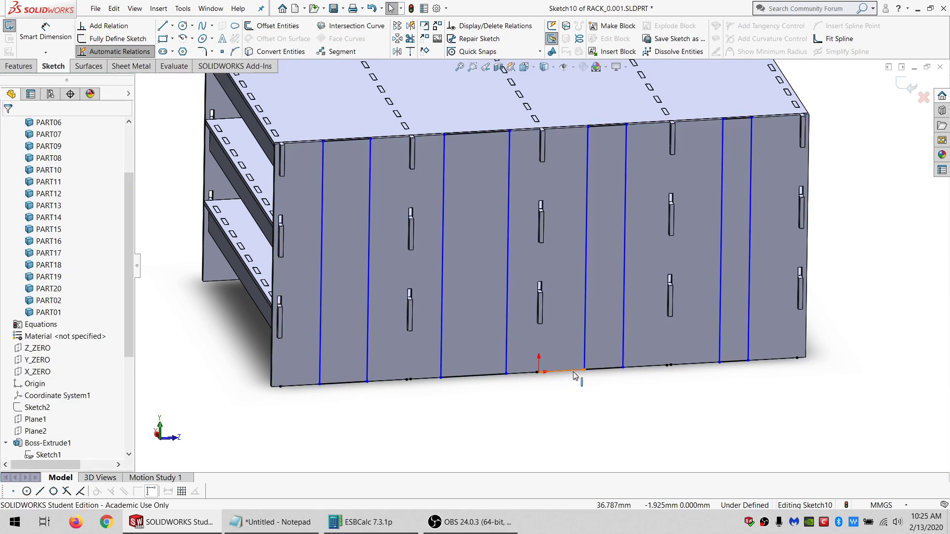
Toggle the For construction option for all eight short lines along the panel's bottom edge together.
left_click(537, 372)
left_click(527, 374, "ctrl")
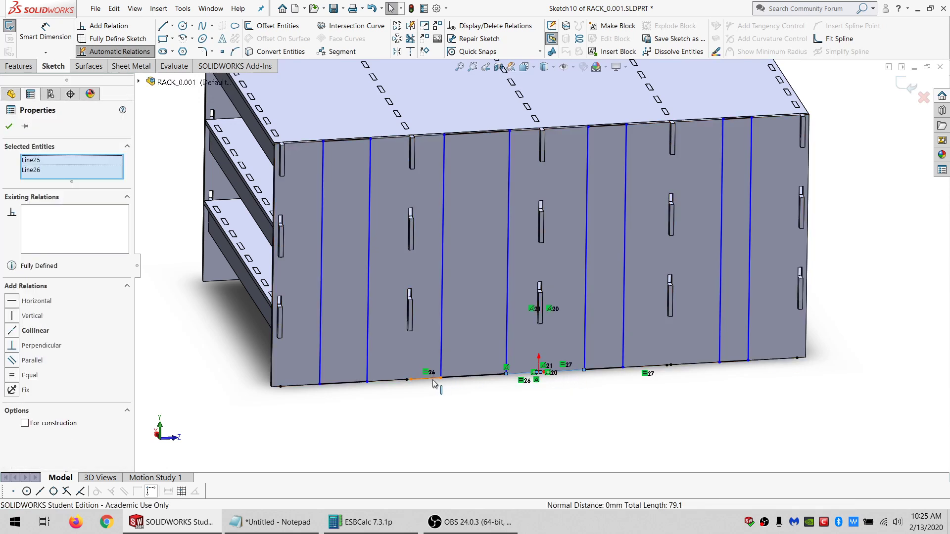
left_click(433, 379)
left_click(386, 381, "ctrl")
left_click(300, 385, "ctrl")
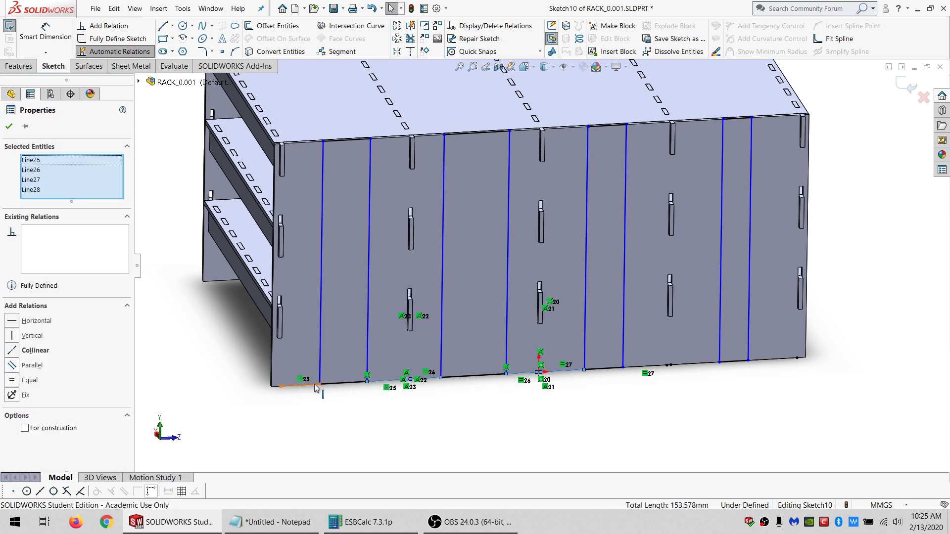
left_click(639, 369, "ctrl")
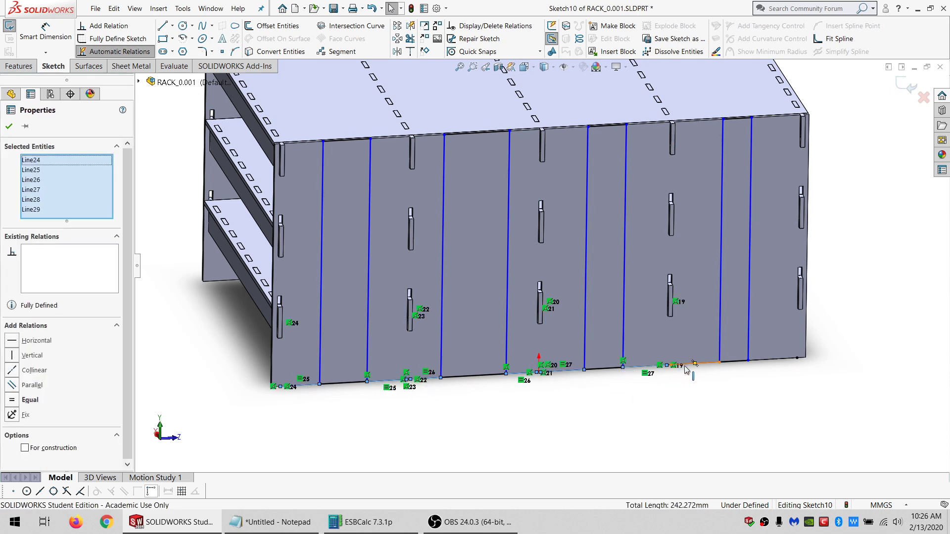
left_click(755, 370, "ctrl")
left_click(765, 369, "ctrl")
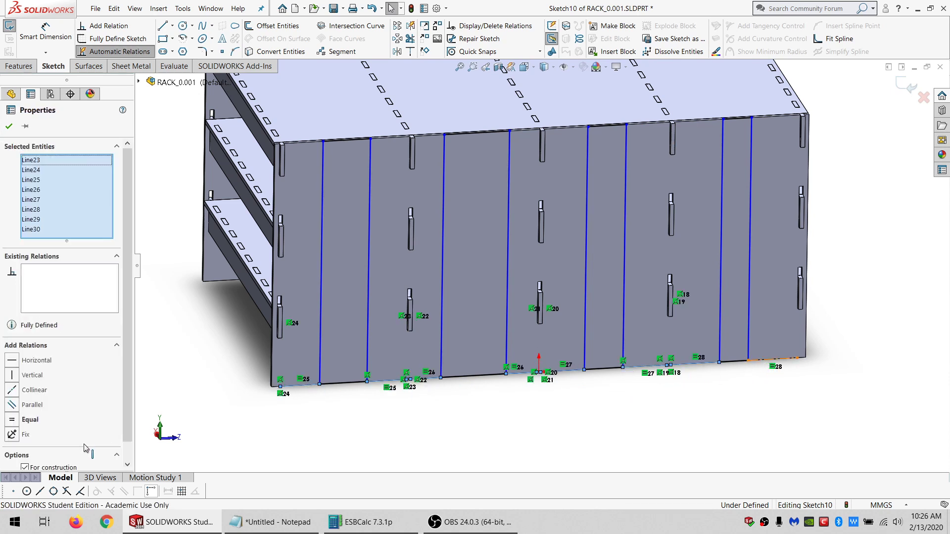
left_click(62, 468)
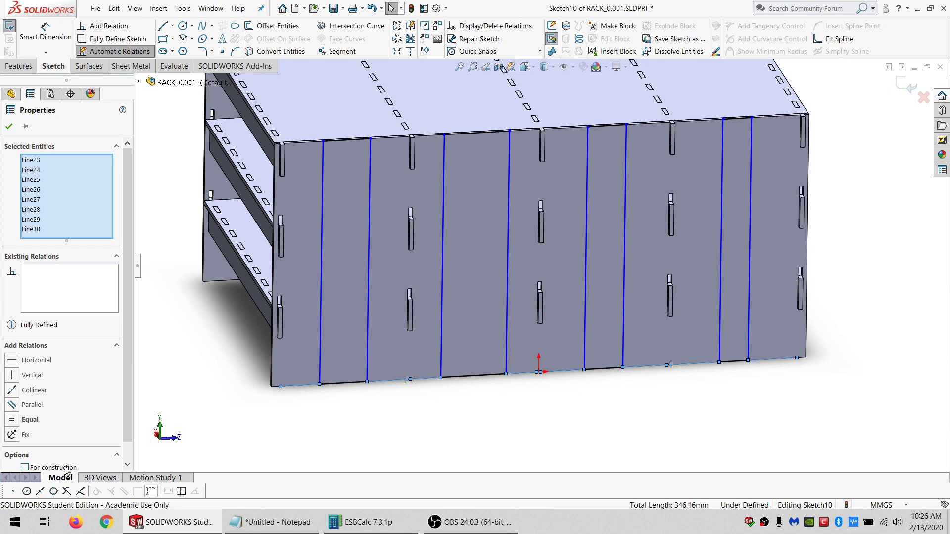
left_click(344, 461)
Locate the solid bodies PART01 and PART03 in the model and examine the rack from its opposite end.
scroll(517, 261, "up", 3)
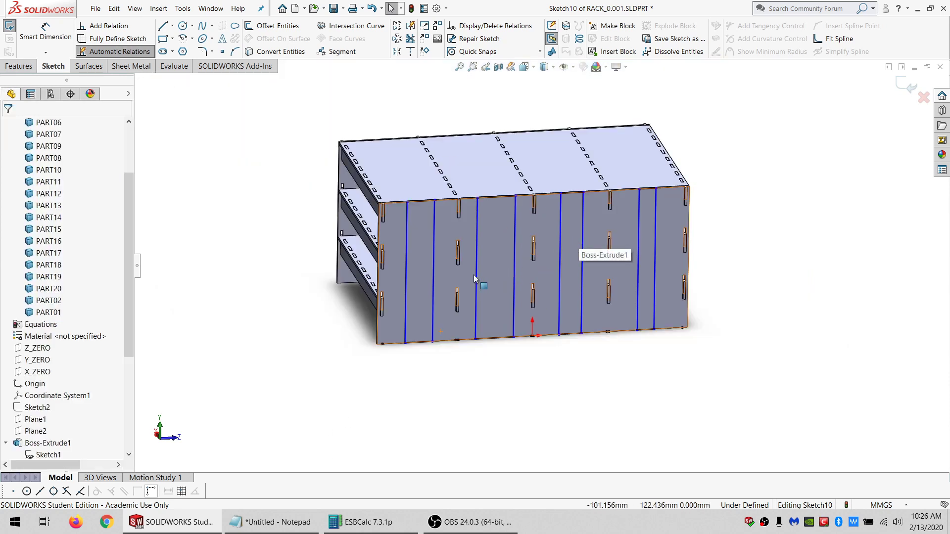
scroll(471, 276, "down", 3)
left_click(329, 158)
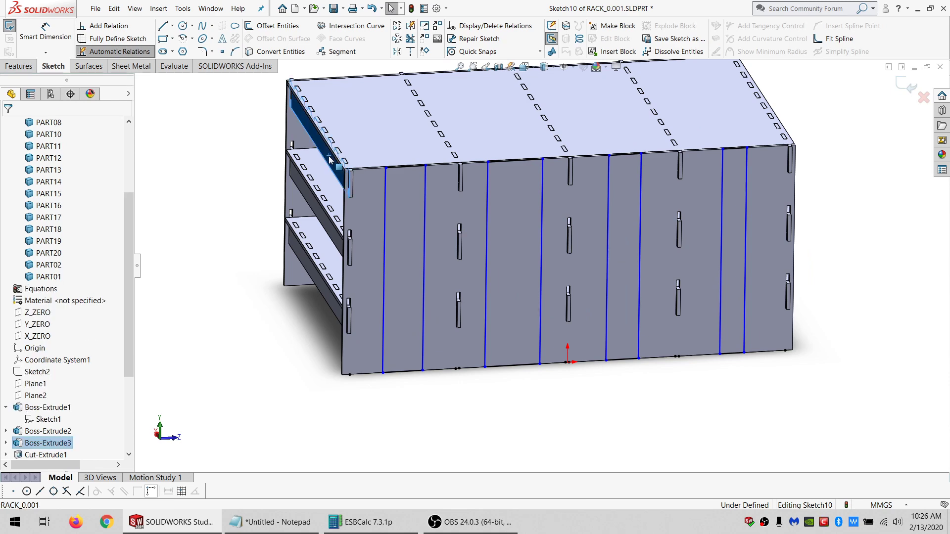
left_click(48, 277)
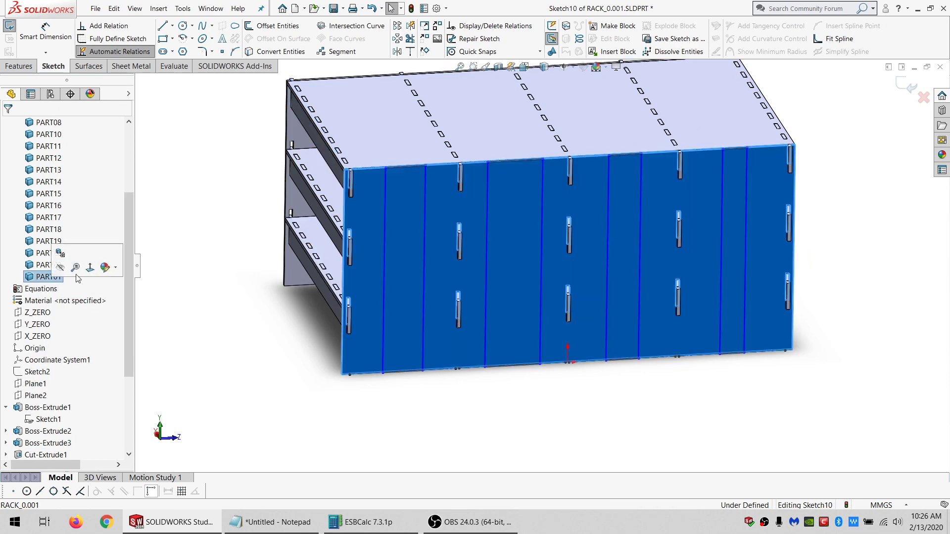
middle_click_drag(403, 152, 519, 227)
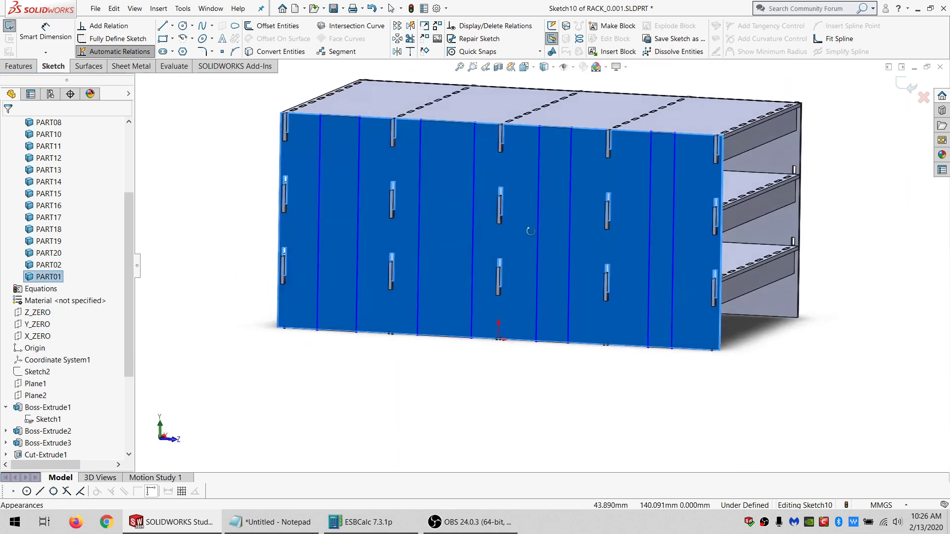
scroll(62, 248, "up", 4)
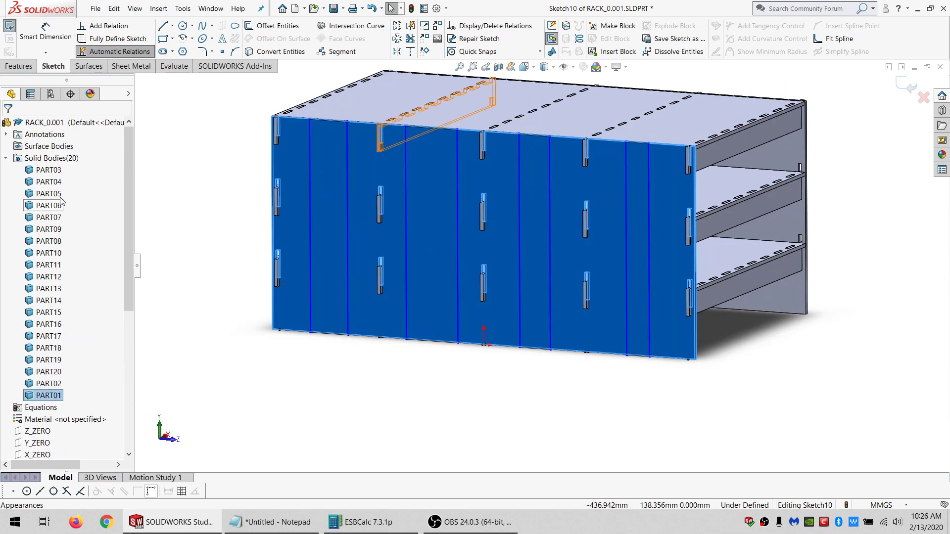
left_click(49, 169)
middle_click_drag(381, 206, 729, 264)
left_click(726, 286)
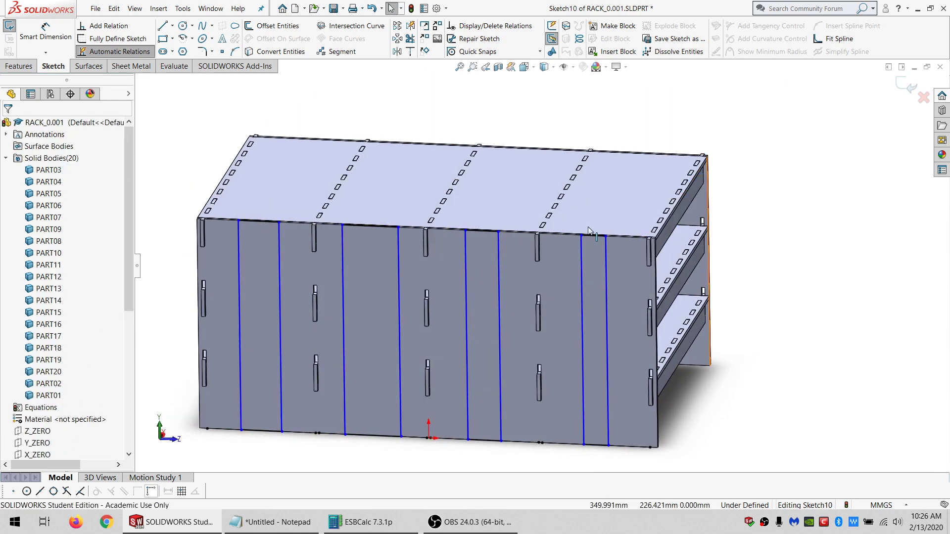
Dimension the width of the strip rectangle nearest the panel's open shelf end and link it to the PART25_THK property.
left_click(43, 30)
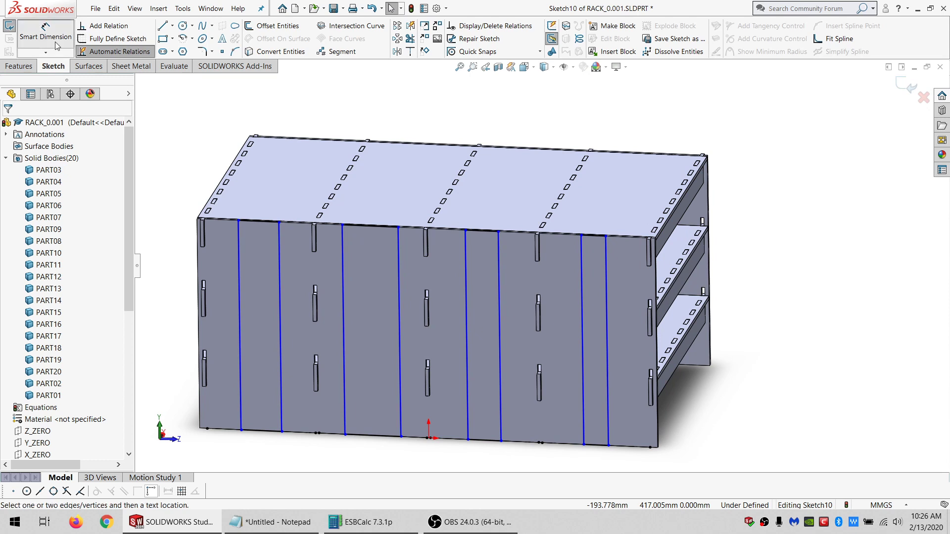
left_click(582, 237)
left_click(608, 254)
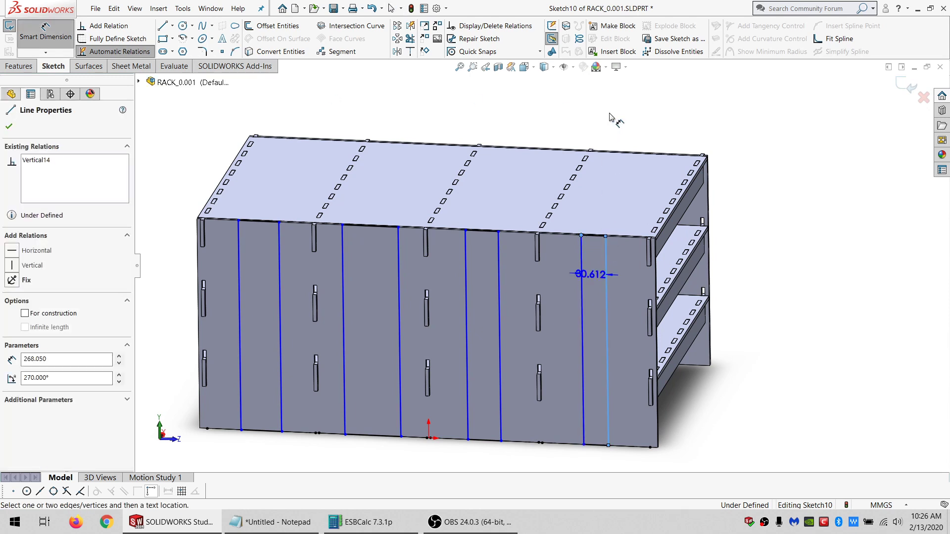
left_click(612, 111)
type("=")
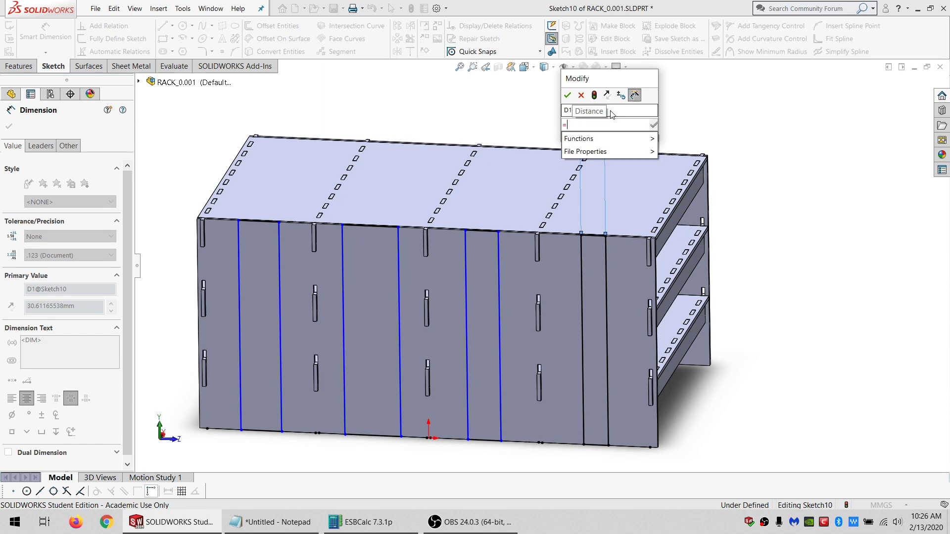
type("P")
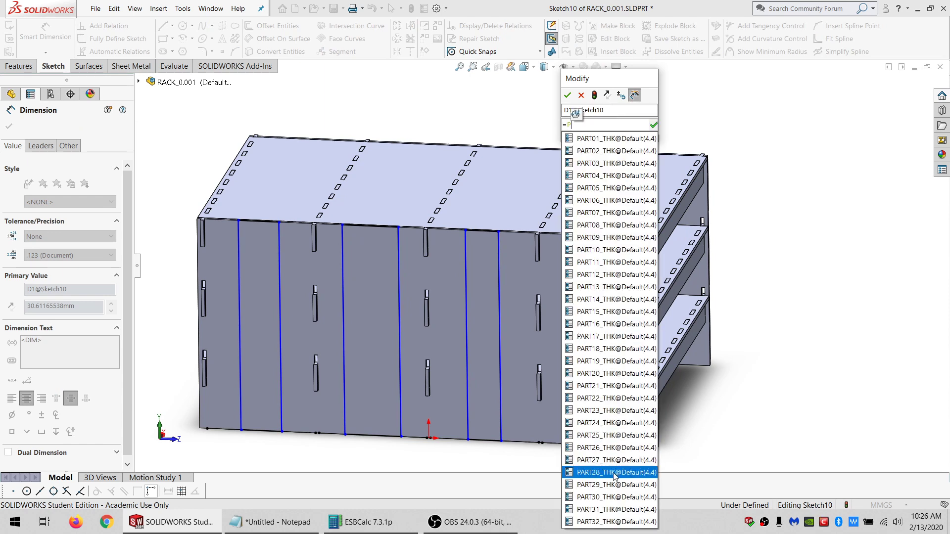
left_click(599, 438)
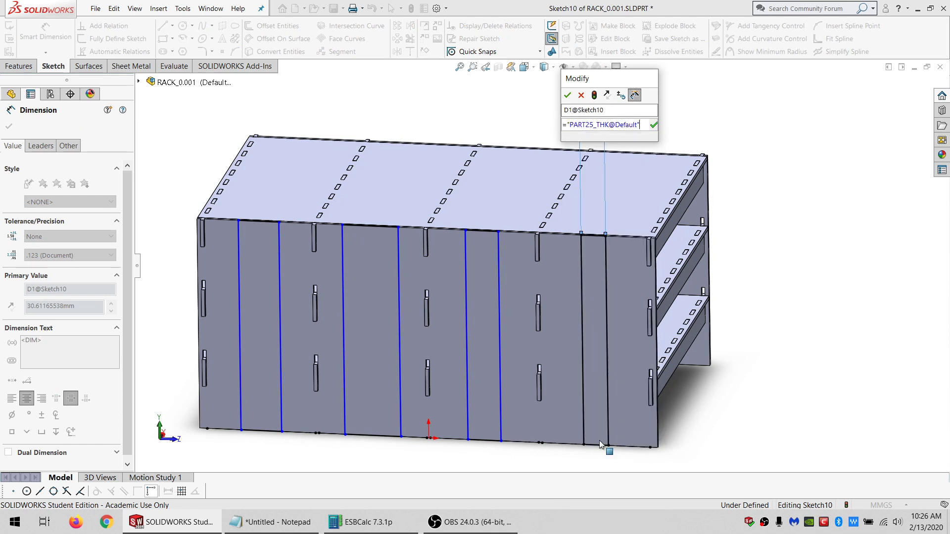
left_click(569, 97)
Check the configuration-specific part thickness properties and dimension the adjacent strip rectangle's width, linking it to PART26_THK.
left_click(424, 8)
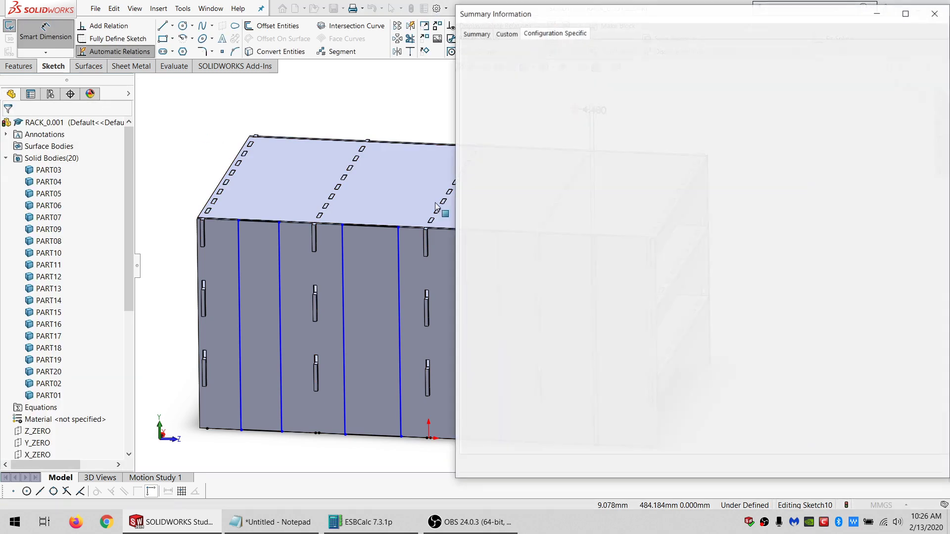
left_click(933, 397)
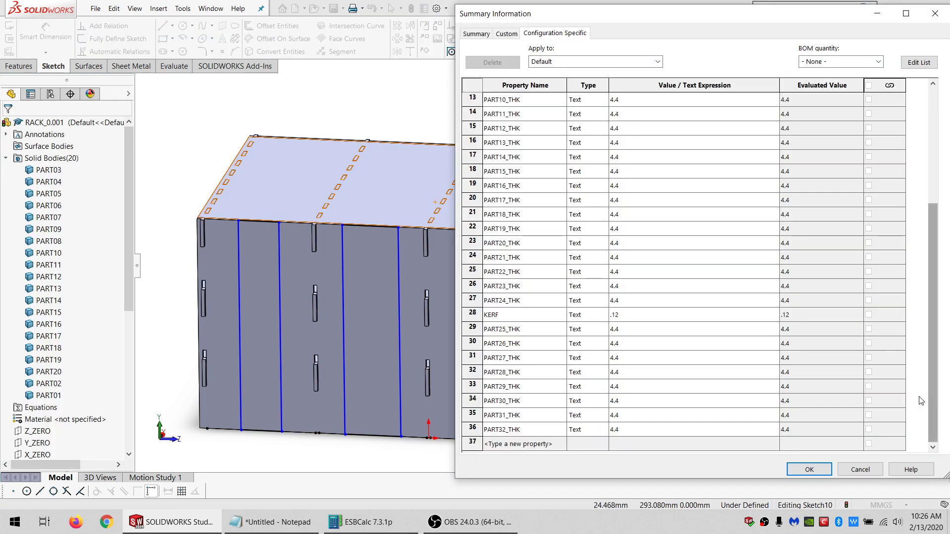
left_click(823, 473)
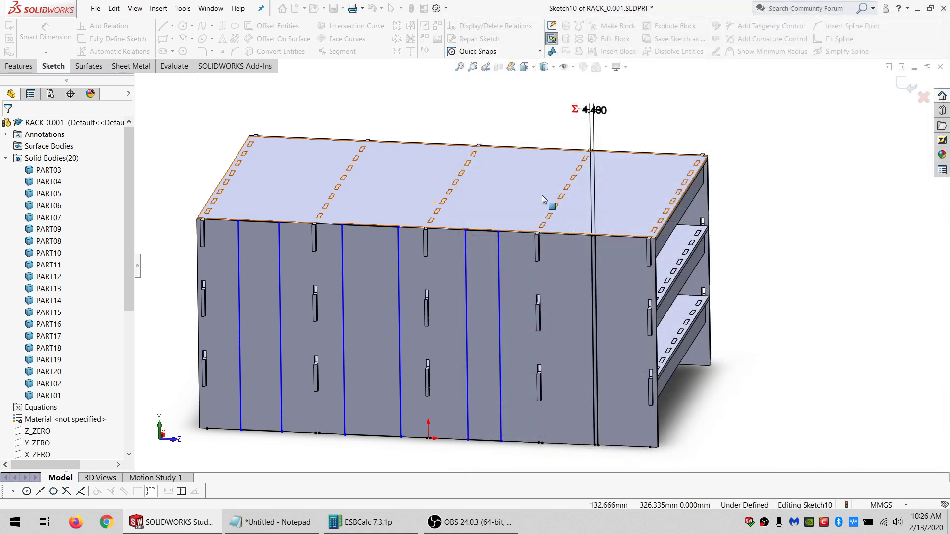
left_click(45, 32)
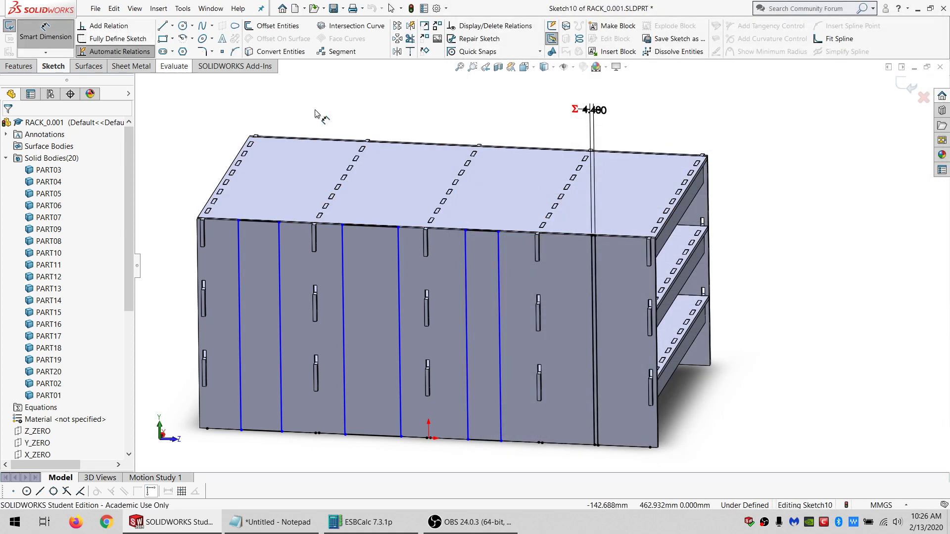
left_click(468, 236)
left_click(499, 243)
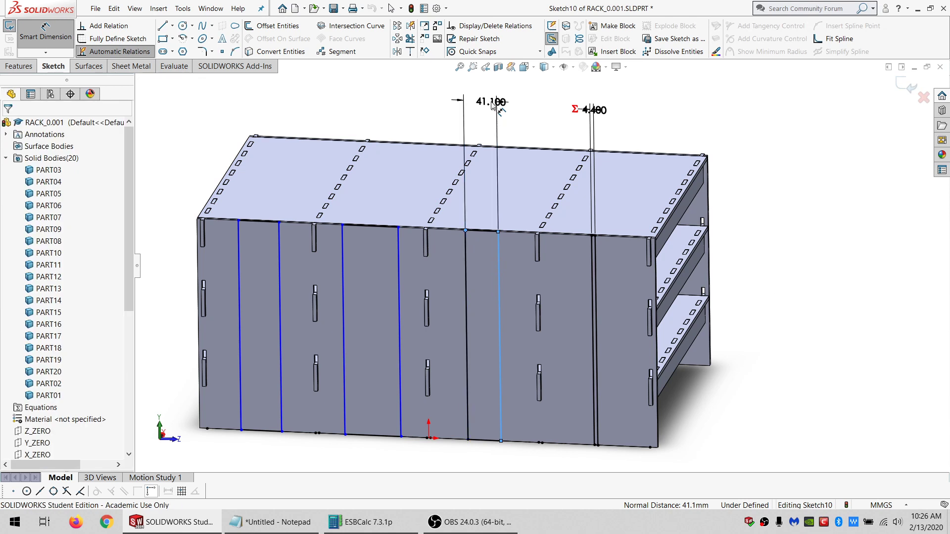
left_click(488, 104)
type("=P")
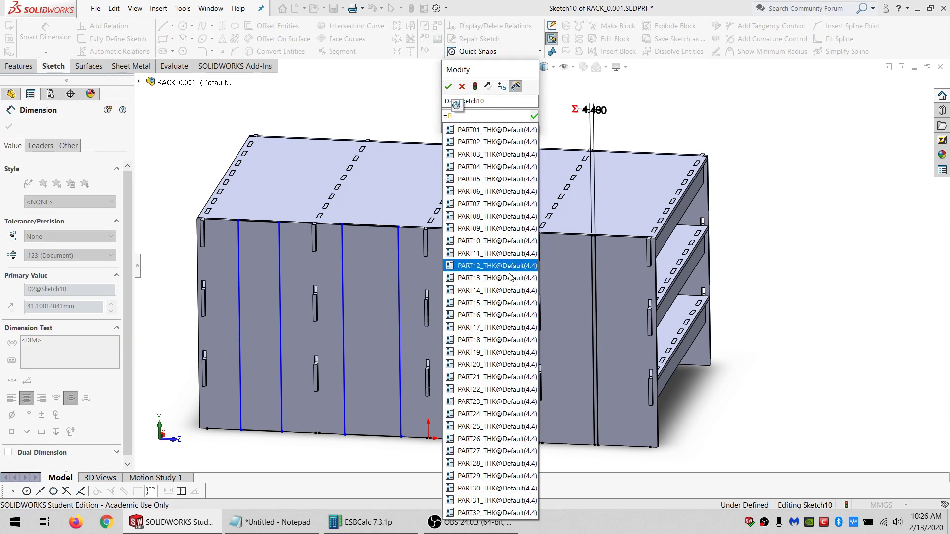
left_click(497, 439)
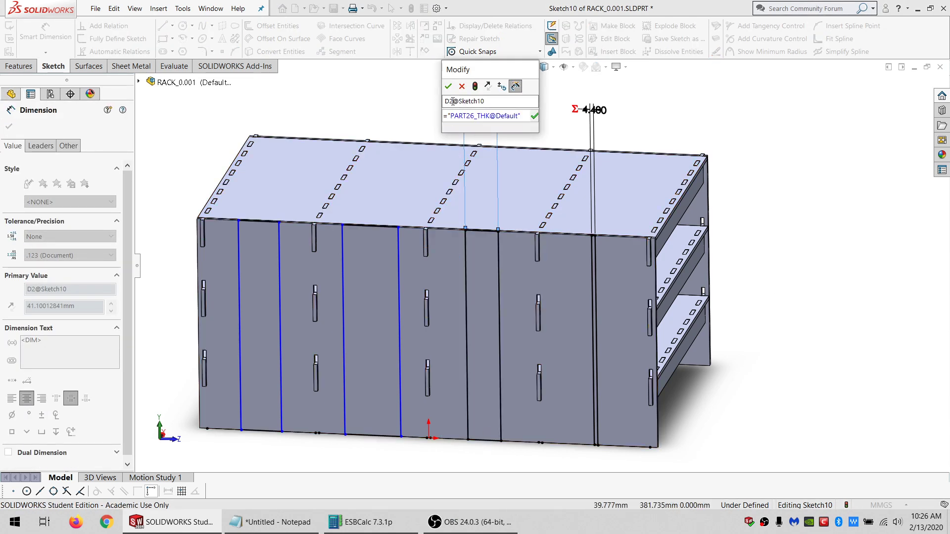
left_click(449, 86)
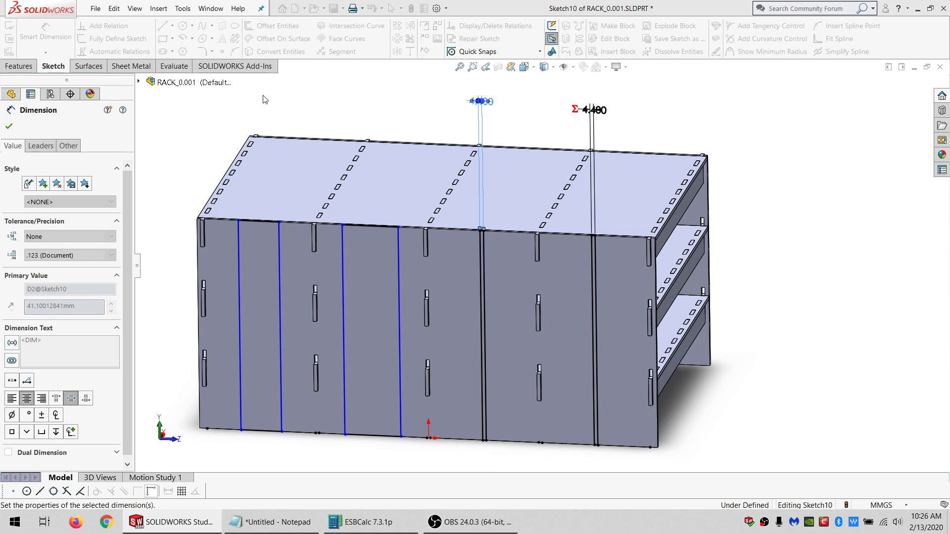
Dimension the width of the third strip rectangle from the open shelf end and link it to PART27_THK.
left_click(343, 225)
left_click(400, 252)
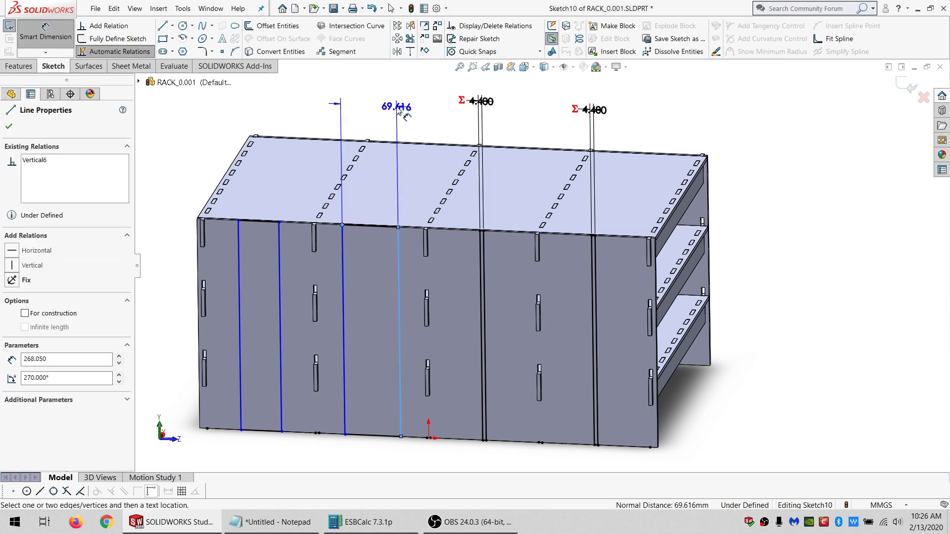
left_click(399, 110)
type("=P")
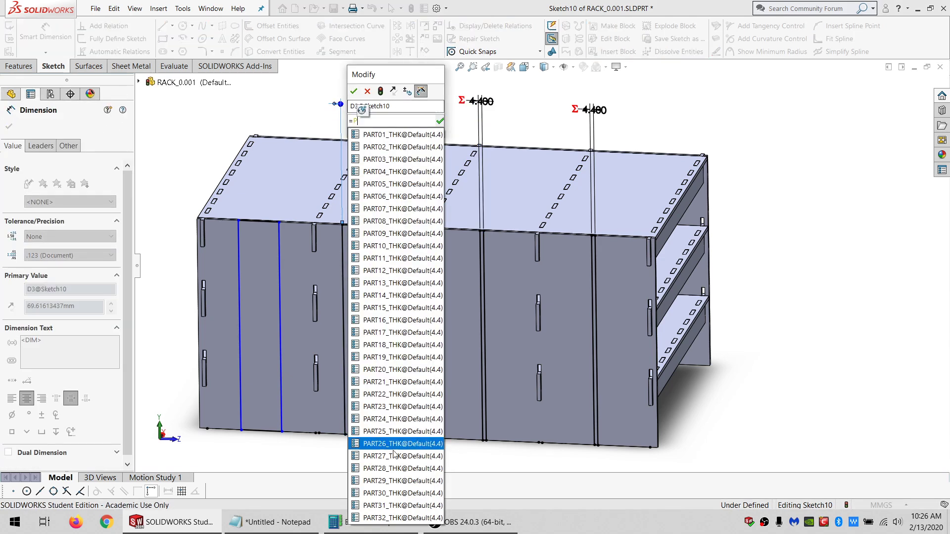
left_click(394, 463)
left_click(355, 95)
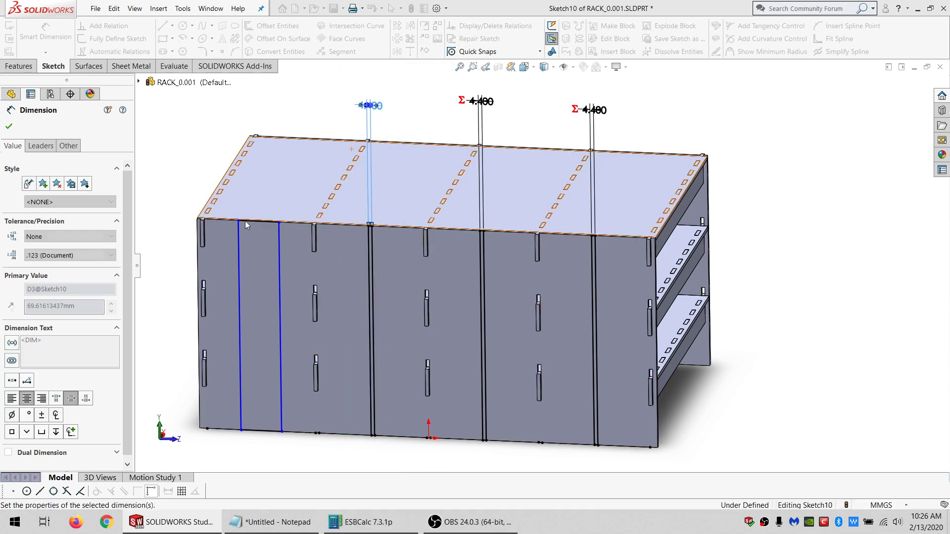
Dimension the width of the remaining wide strip rectangle, link it to PART28_THK, and exit the sketch.
left_click(238, 221)
left_click(279, 243)
left_click(287, 117)
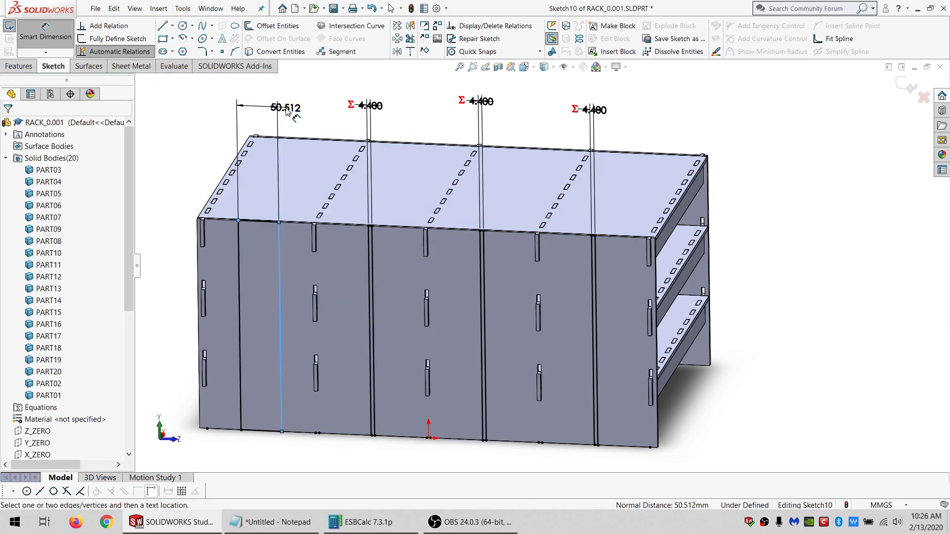
type("=P")
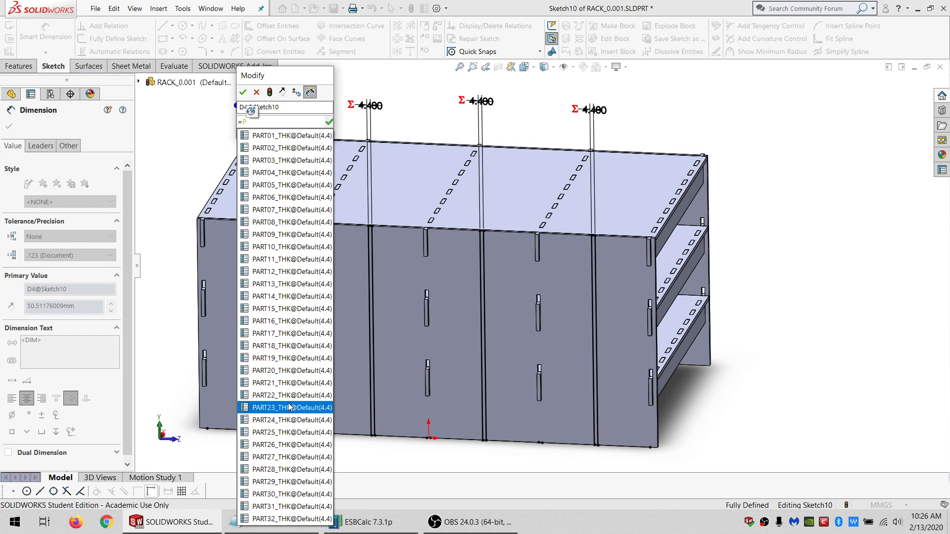
left_click(286, 469)
left_click(244, 93)
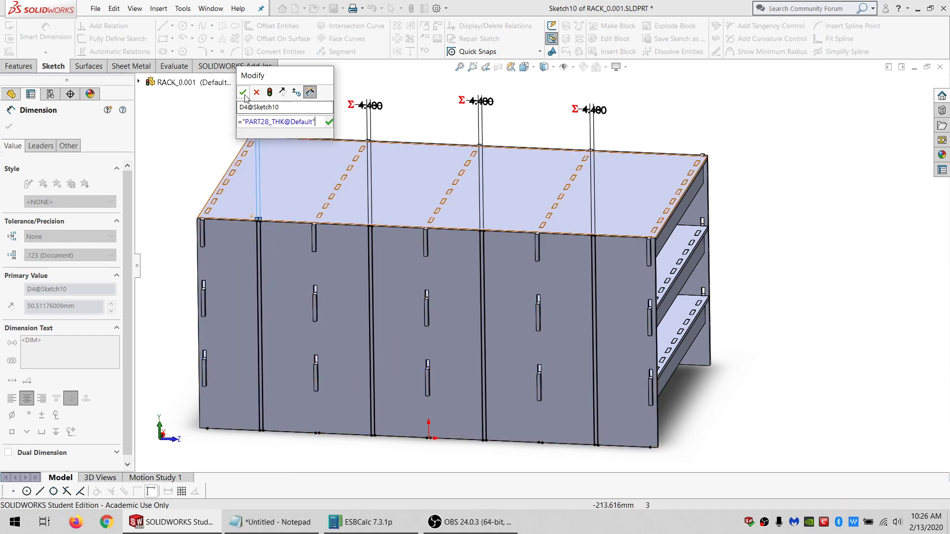
left_click(7, 28)
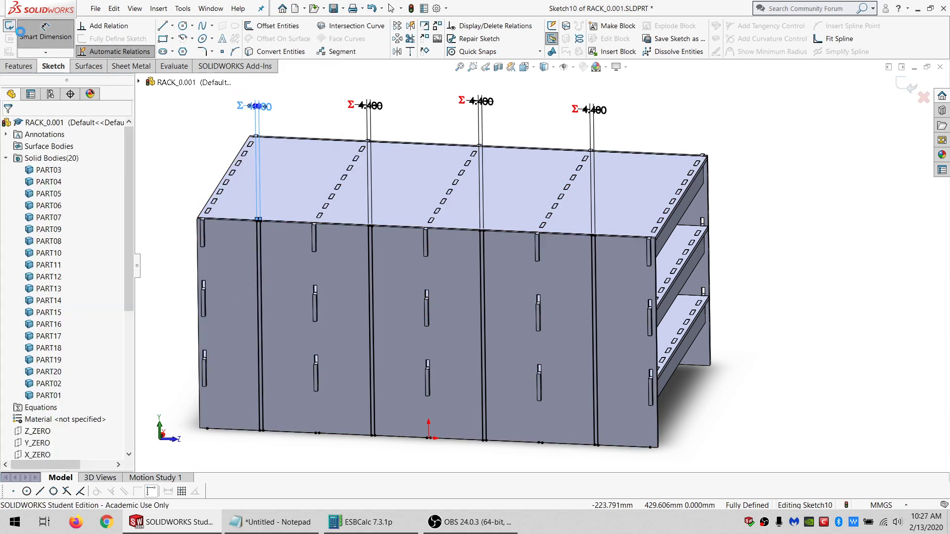
Start a sketch on the outer face of the PART02 panel and draw a full-height corner rectangle between the first two slot columns.
mouse_move(540, 366)
middle_mouse_down()
mouse_move(561, 341)
mouse_move(424, 322)
mouse_move(358, 400)
middle_mouse_up()
scroll(358, 400, "down", 3)
left_click(380, 310)
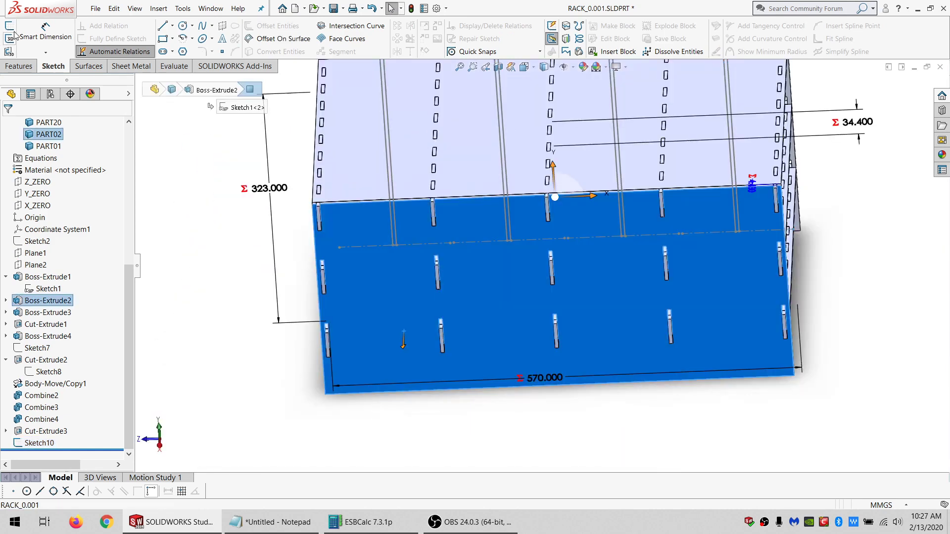
left_click(9, 26)
left_click(163, 39)
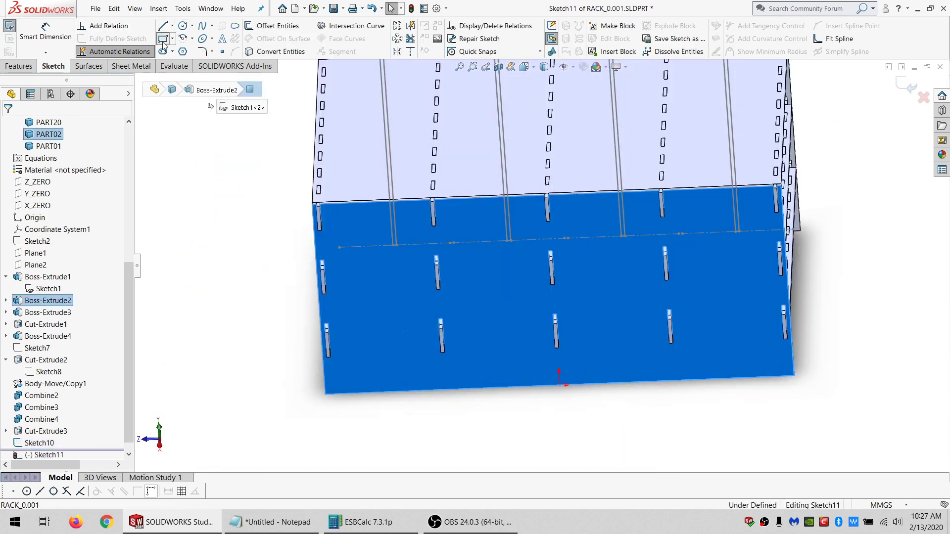
left_click(358, 203)
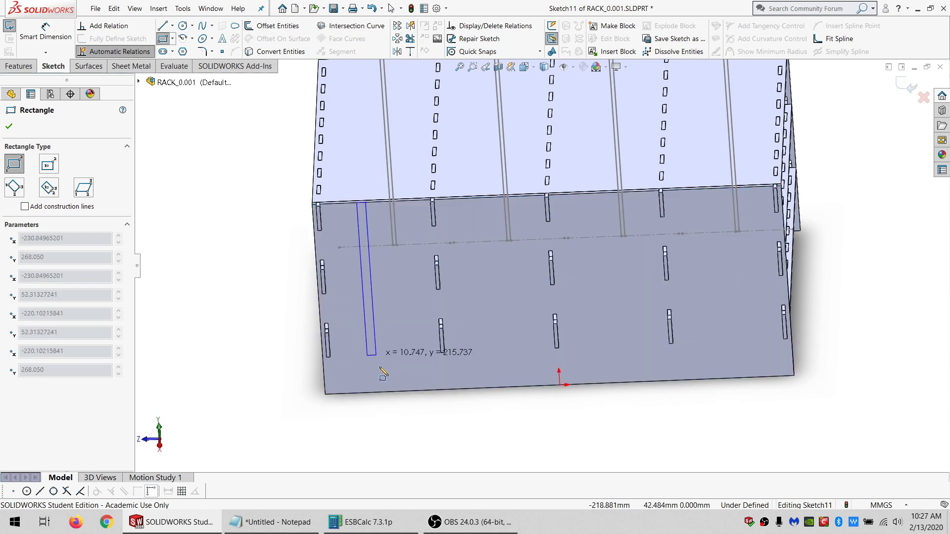
left_click(396, 391)
Draw three more full-height corner rectangles on the PART02 face, one in each remaining gap between slot columns.
left_click(470, 198)
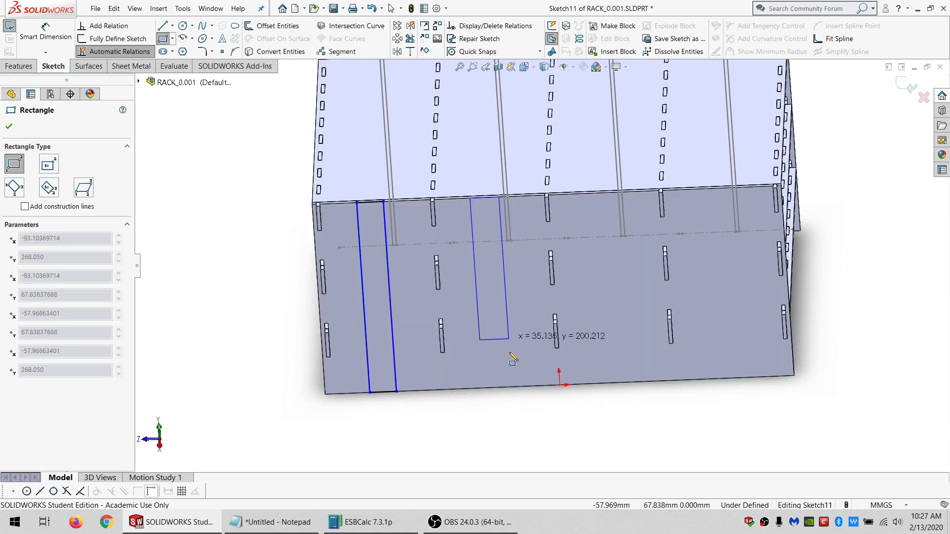
left_click(519, 390)
left_click(588, 194)
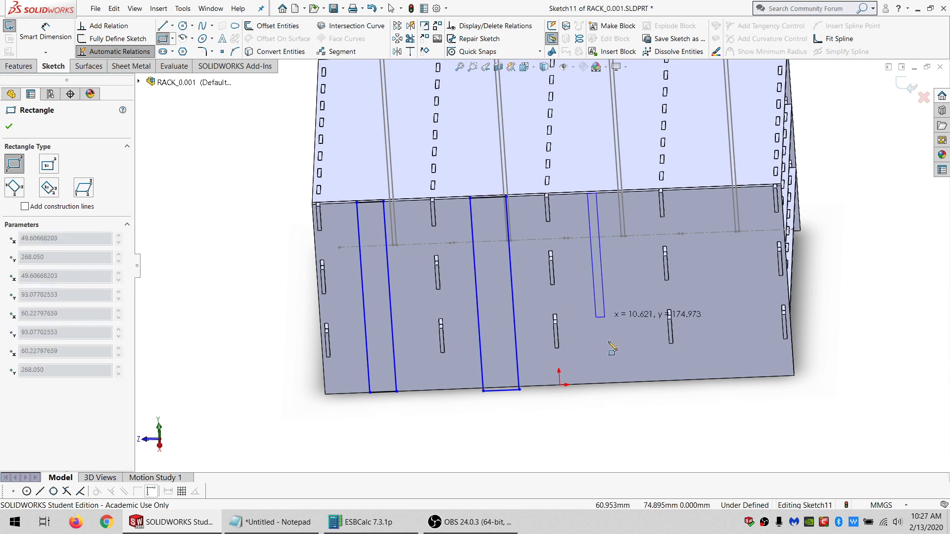
left_click(637, 382)
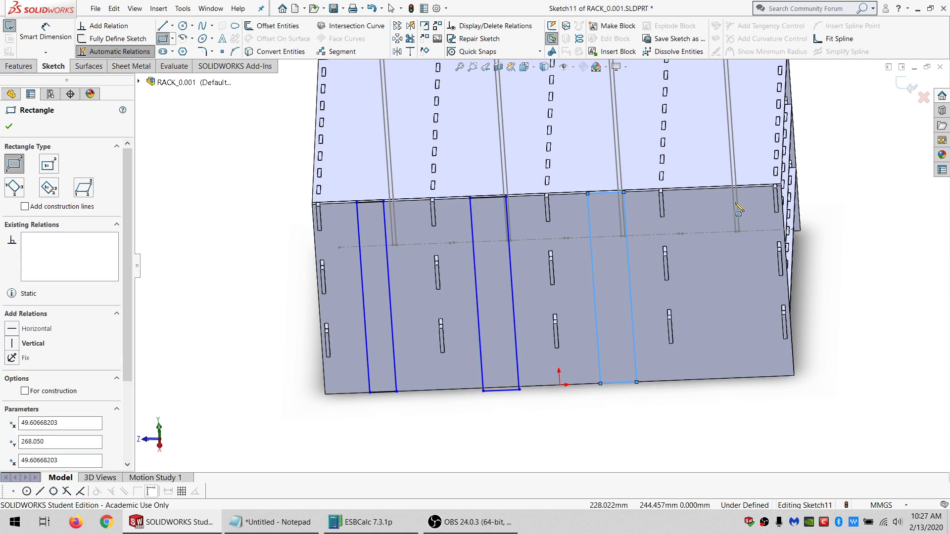
left_click(706, 189)
left_click(753, 378)
key("Escape")
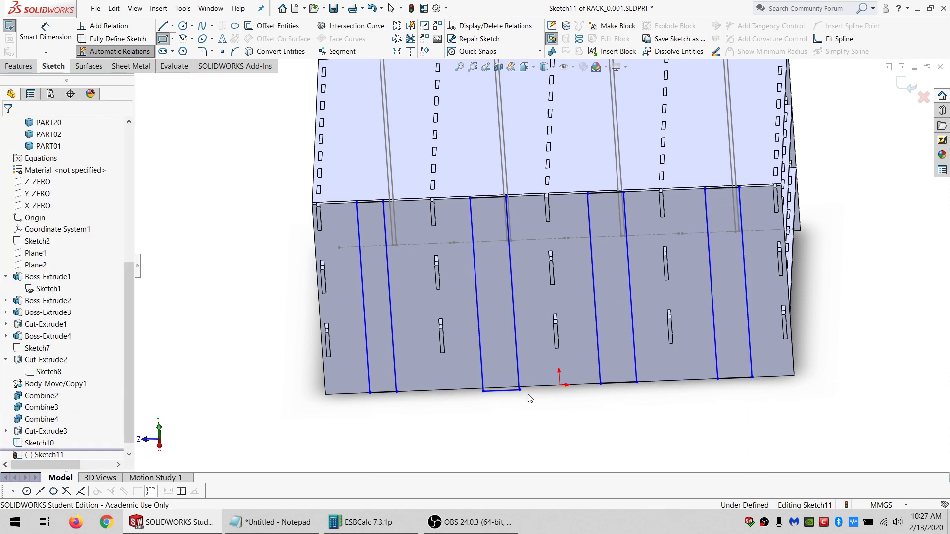
Make the lower corner of the second rectangle coincident with the panel's bottom edge.
left_click(519, 391)
left_click(533, 390, "ctrl")
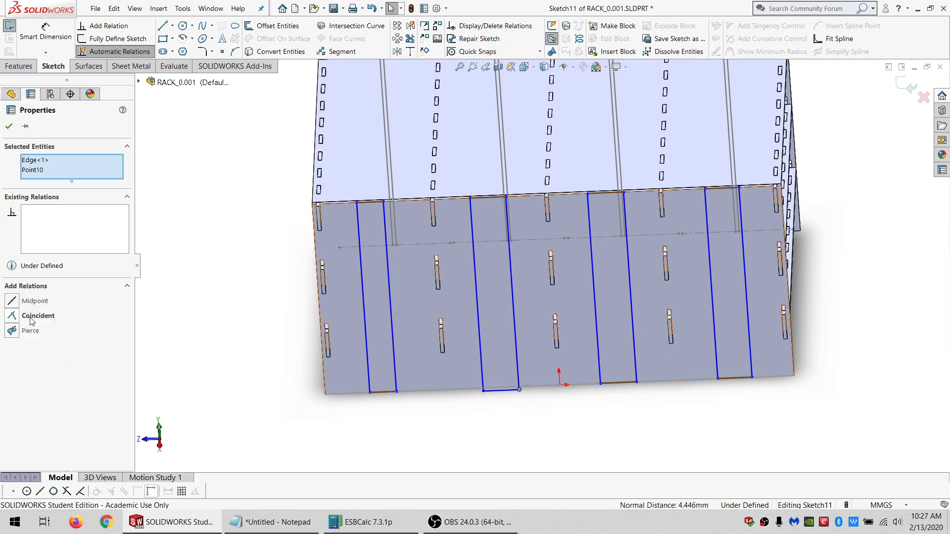
left_click(12, 316)
key("Return")
key("Escape")
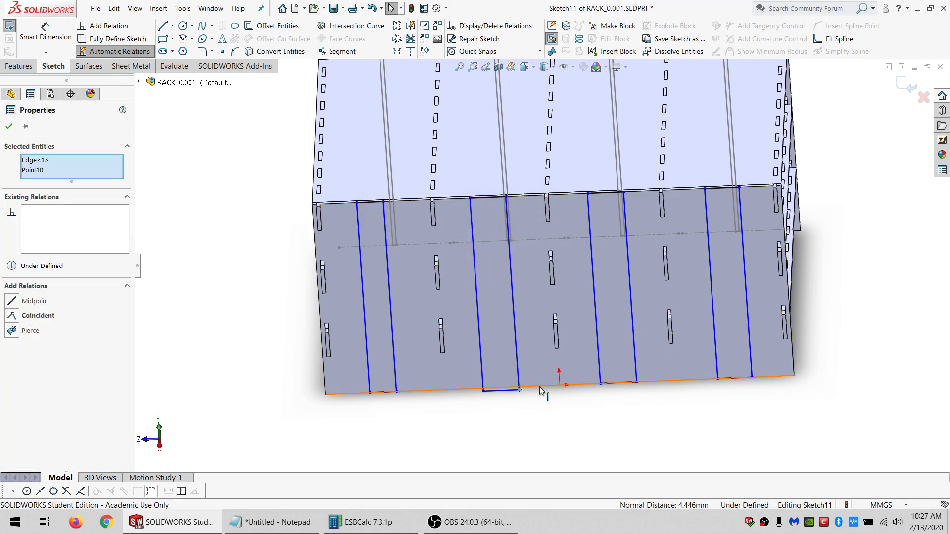
left_click(469, 388, "ctrl")
left_click(214, 280)
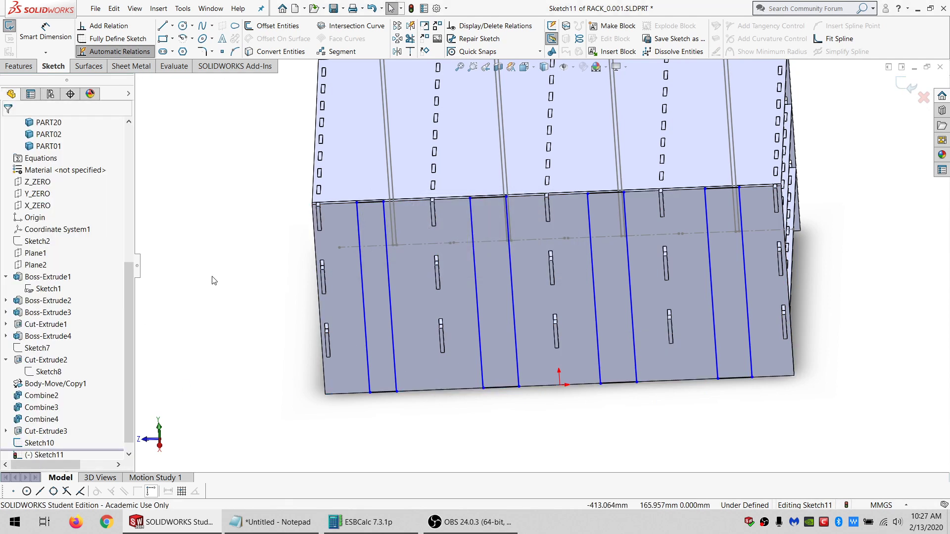
left_click(160, 26)
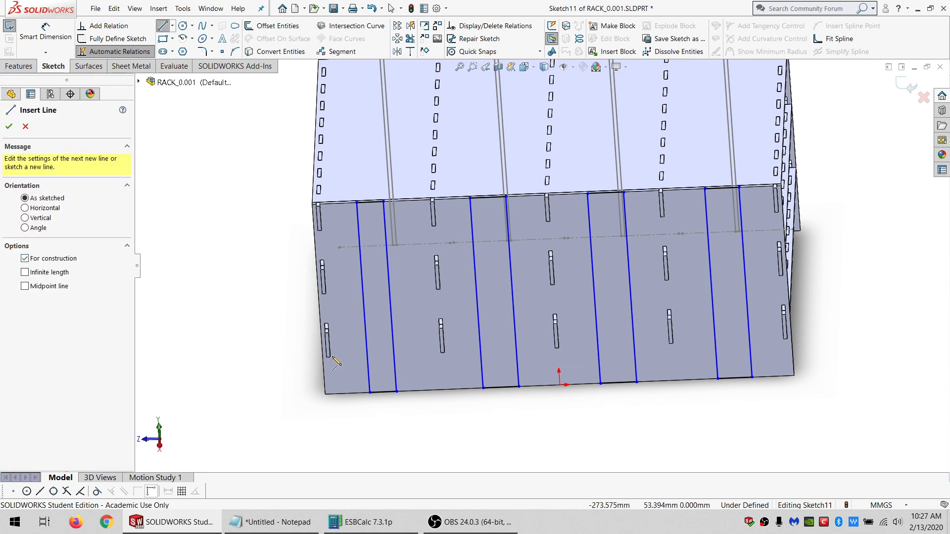
mouse_move(371, 393)
left_mouse_down()
mouse_move(344, 393)
mouse_move(474, 389)
mouse_move(461, 389)
left_mouse_up()
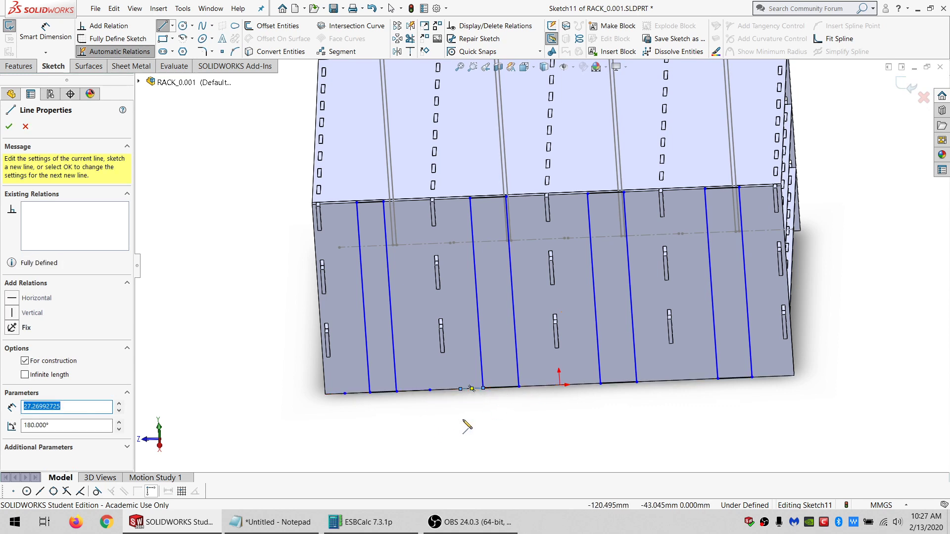
key("Escape")
left_click_drag(422, 391, 420, 398)
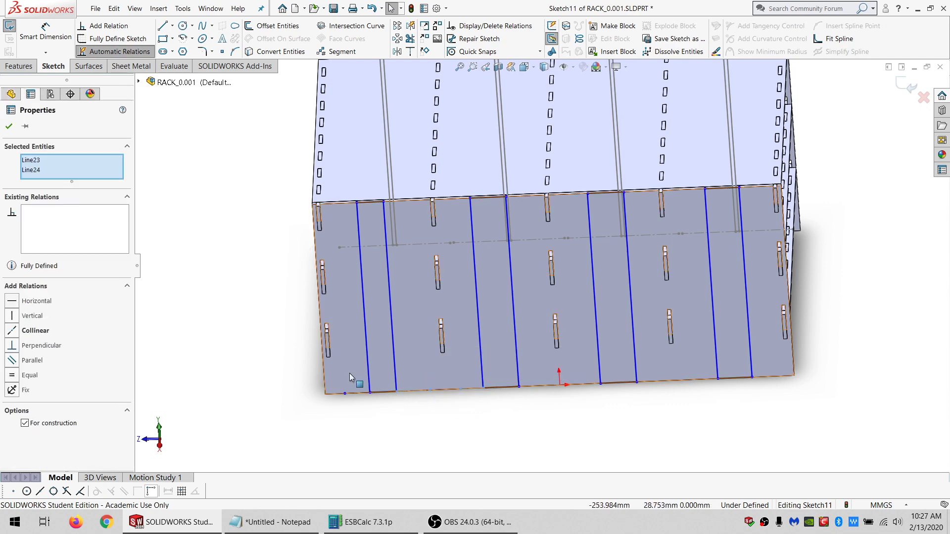
key("Delete")
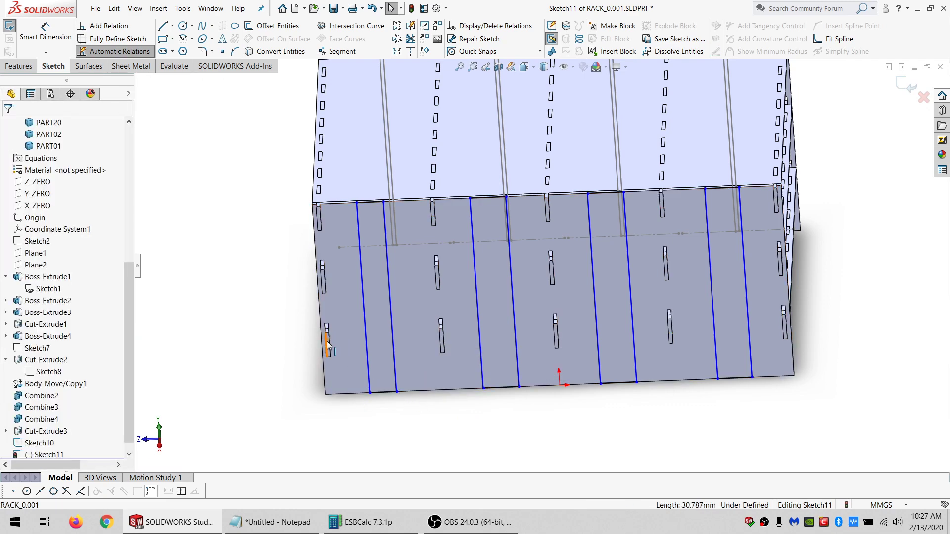
scroll(391, 357, "down", 5)
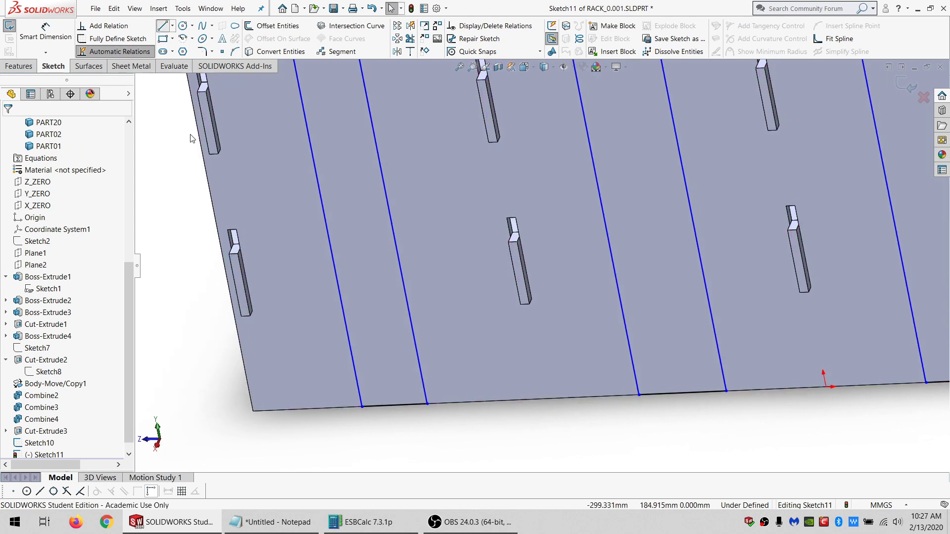
Draw eight lines on the PART02 face joining the upper corners of the lowest-row slots to the neighbouring sides of the four rectangles.
key("l")
left_click_drag(236, 230, 327, 231)
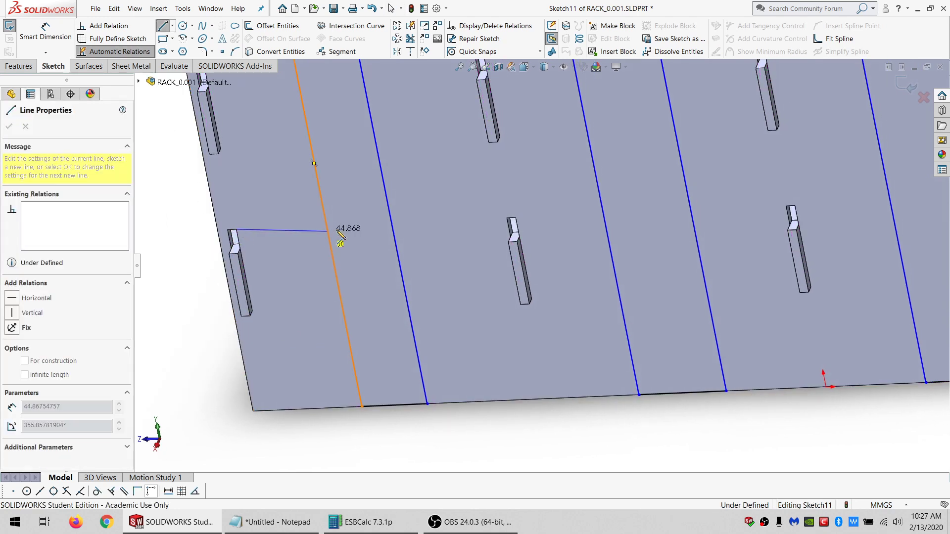
mouse_move(479, 230)
left_mouse_down()
mouse_move(507, 218)
mouse_move(605, 225)
left_mouse_up()
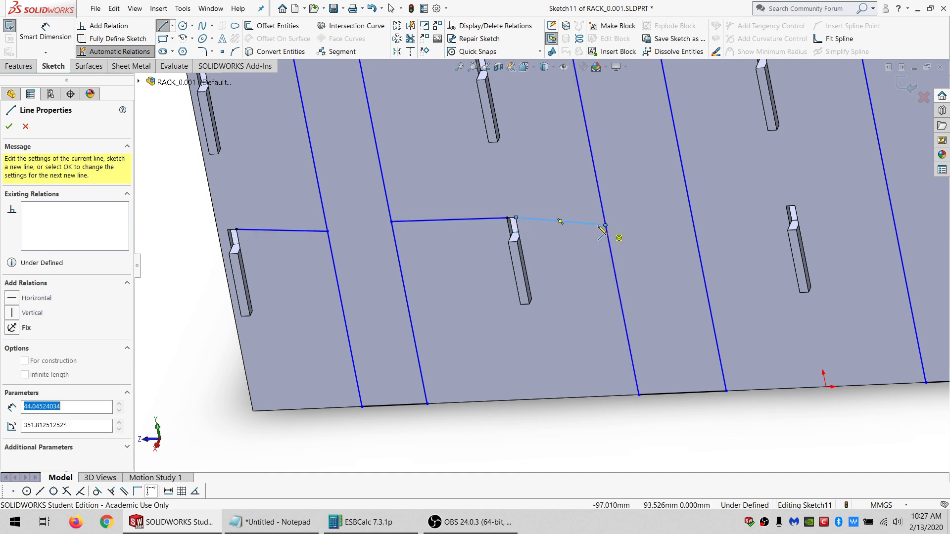
left_click_drag(787, 206, 692, 218)
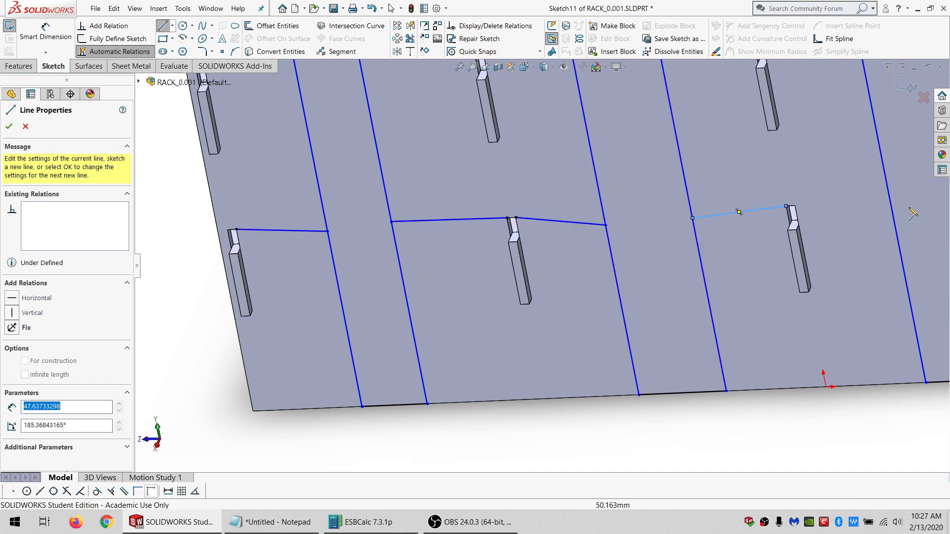
left_click_drag(894, 204, 795, 206)
scroll(839, 233, "up", 5)
scroll(796, 237, "down", 4)
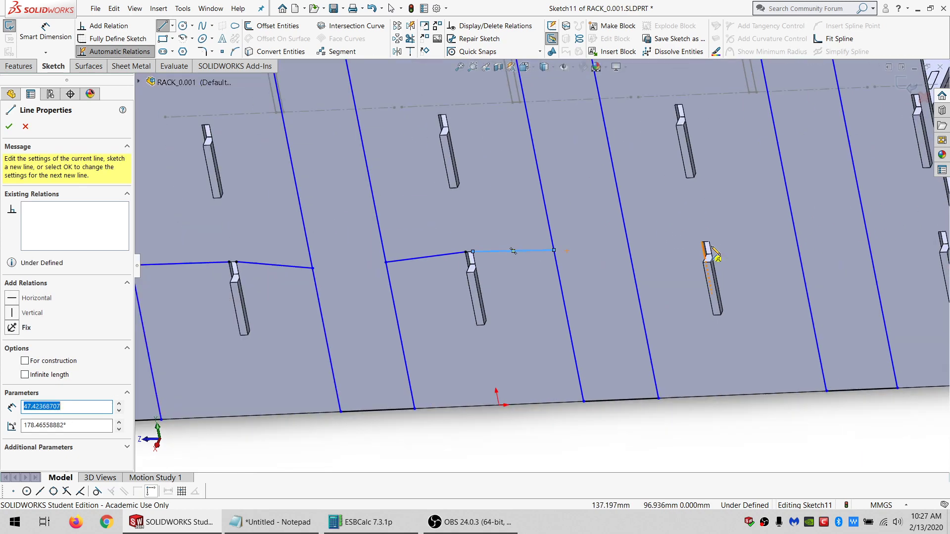
mouse_move(629, 247)
left_mouse_down()
mouse_move(796, 236)
mouse_move(806, 244)
mouse_move(768, 244)
left_mouse_up()
scroll(880, 237, "up", 2)
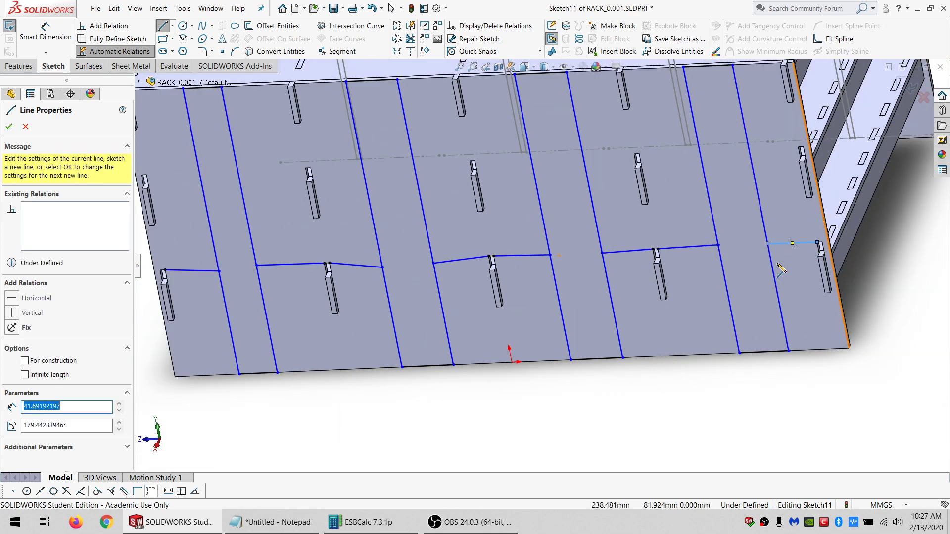
Make the connecting lines on either side of the fourth rectangle equal and construction geometry, and do the same for the third rectangle's pair.
key("Escape")
left_click(776, 244)
left_click(687, 247, "ctrl")
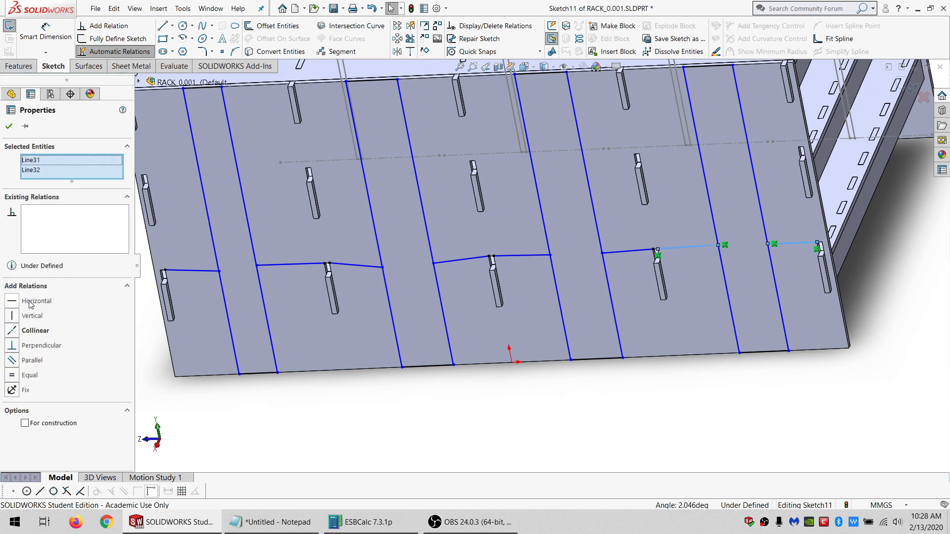
left_click(26, 376)
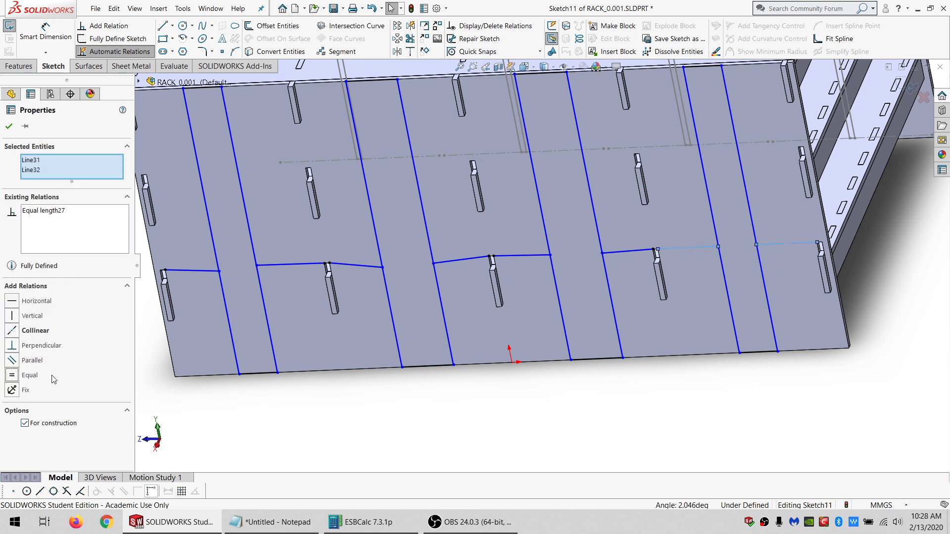
left_click(628, 251)
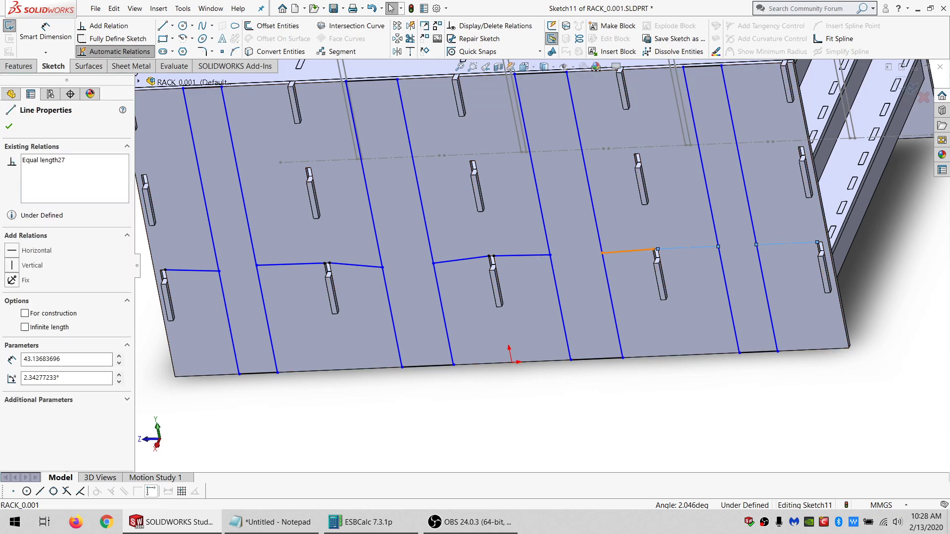
left_click(524, 256, "ctrl")
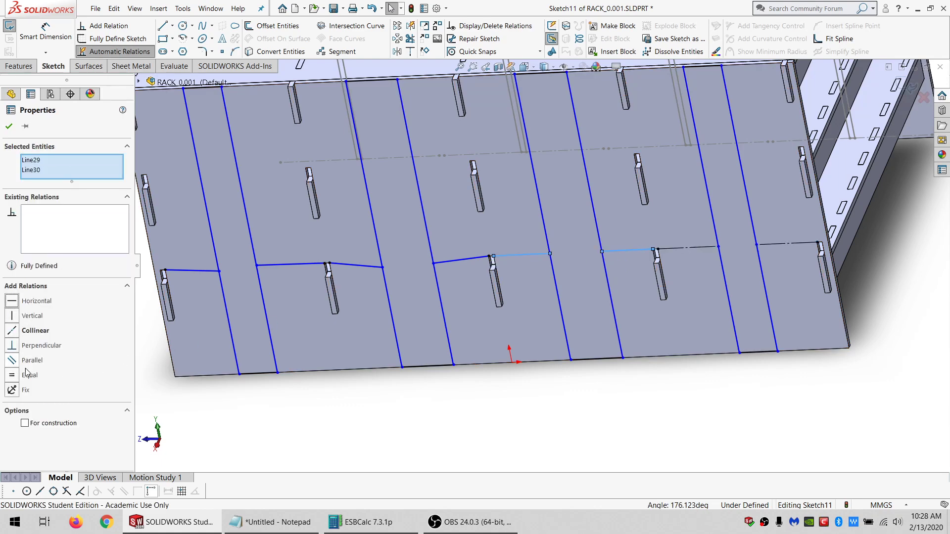
left_click(27, 374)
Make the pairs of connecting lines flanking the second and first rectangles equal in length and convert them to construction geometry.
left_click(450, 261)
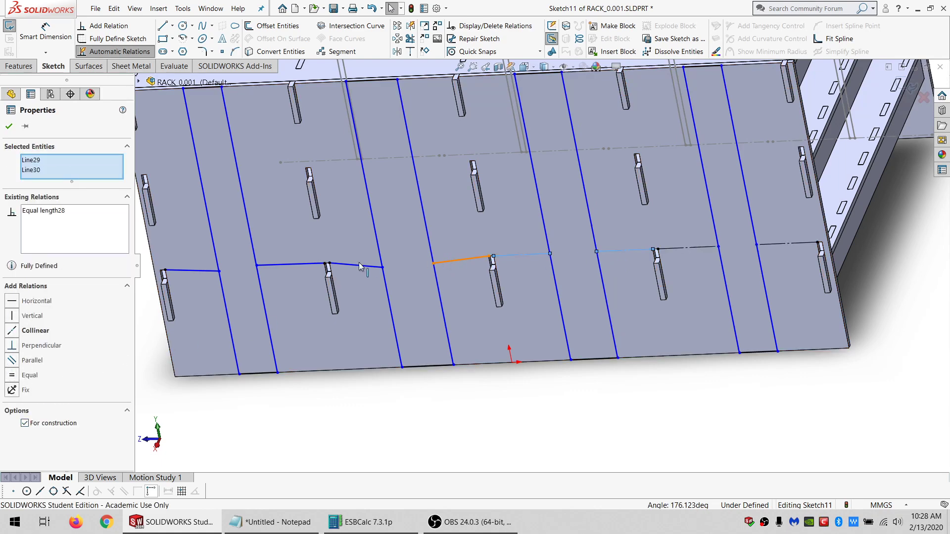
left_click(358, 266, "ctrl")
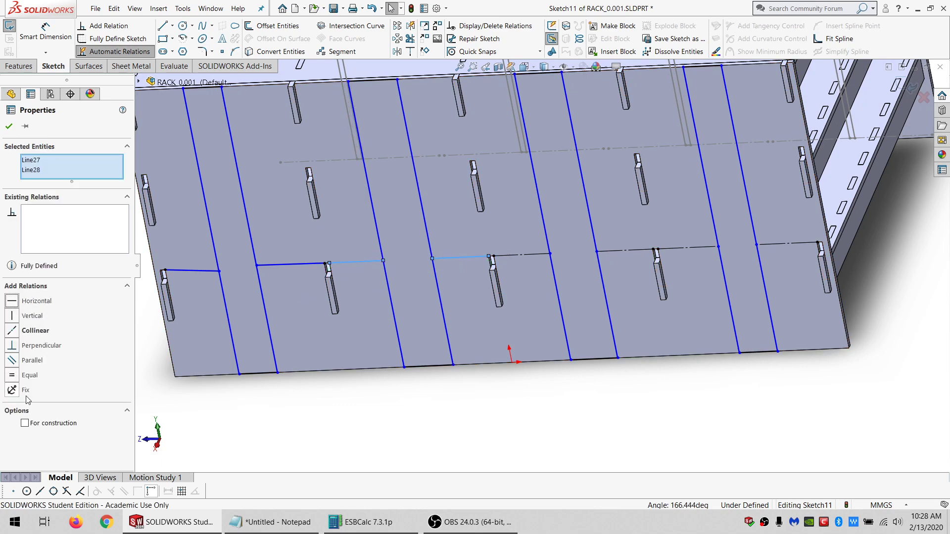
left_click(28, 375)
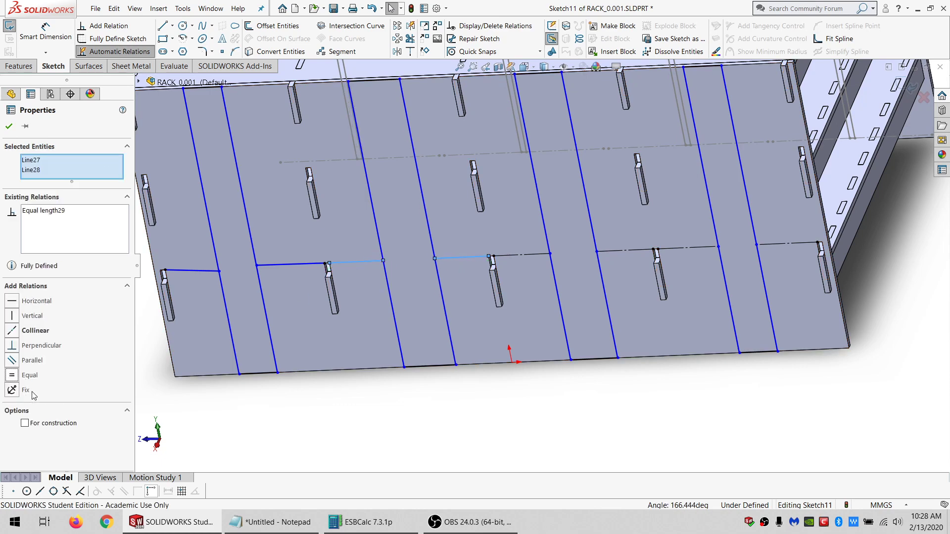
left_click(267, 265)
left_click(198, 270, "ctrl")
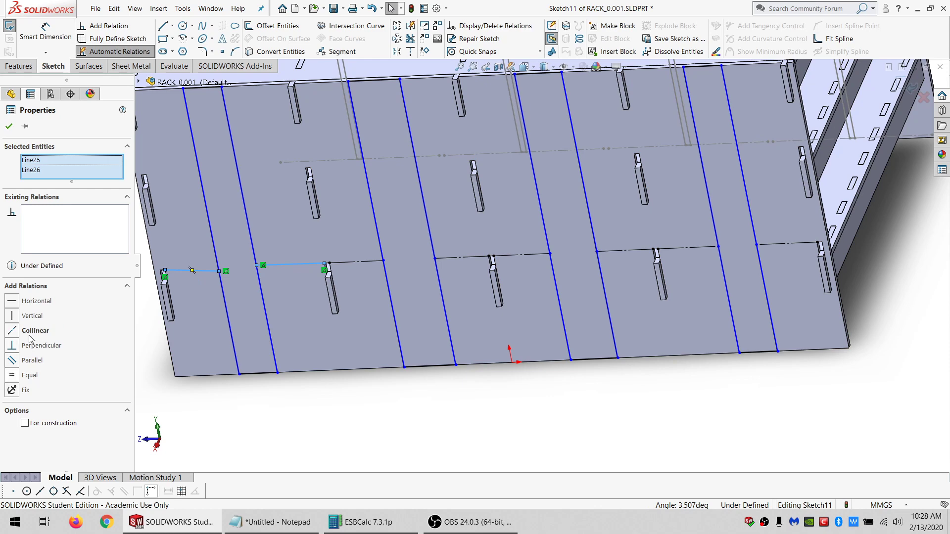
left_click(28, 375)
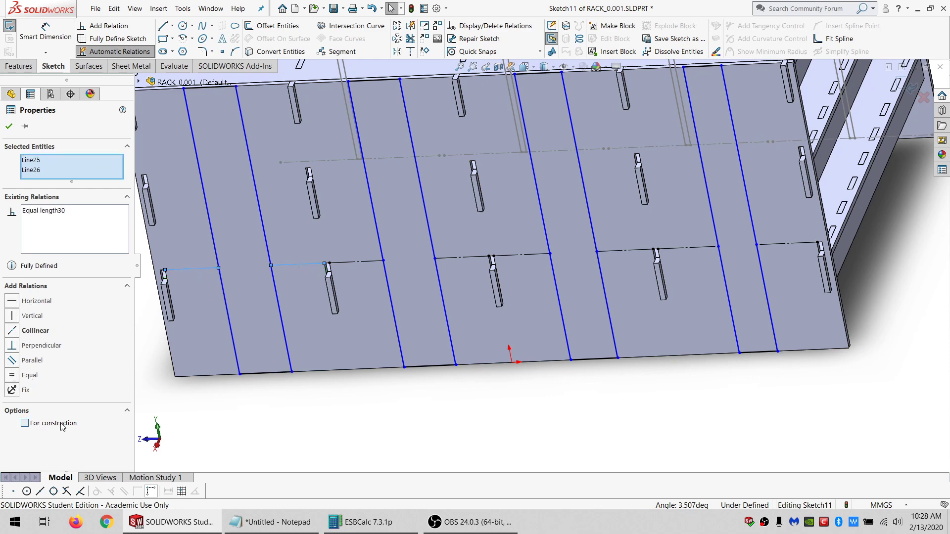
left_click(61, 423)
scroll(386, 315, "up", 4)
left_click(253, 251)
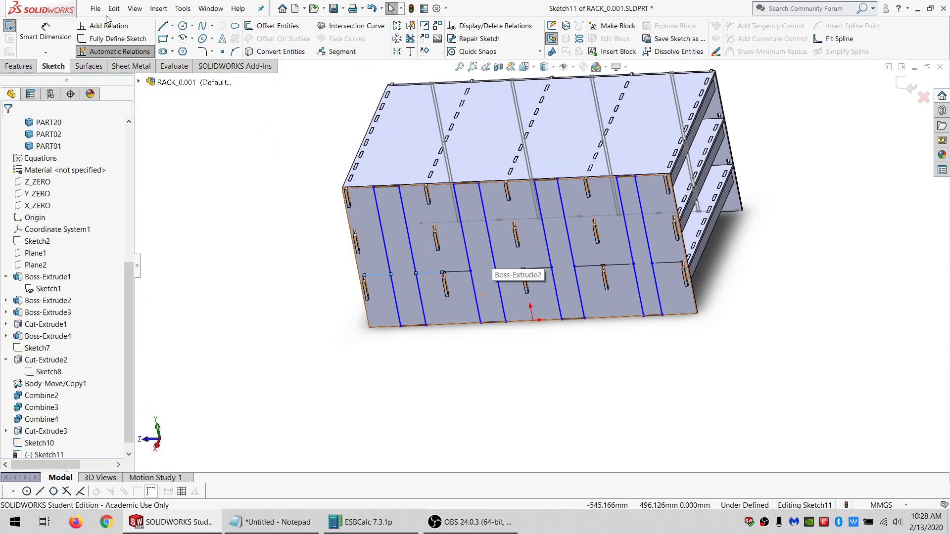
Dimension the width of the first strip rectangle and link it to the part's THK thickness property.
middle_click_drag(460, 94, 377, 163)
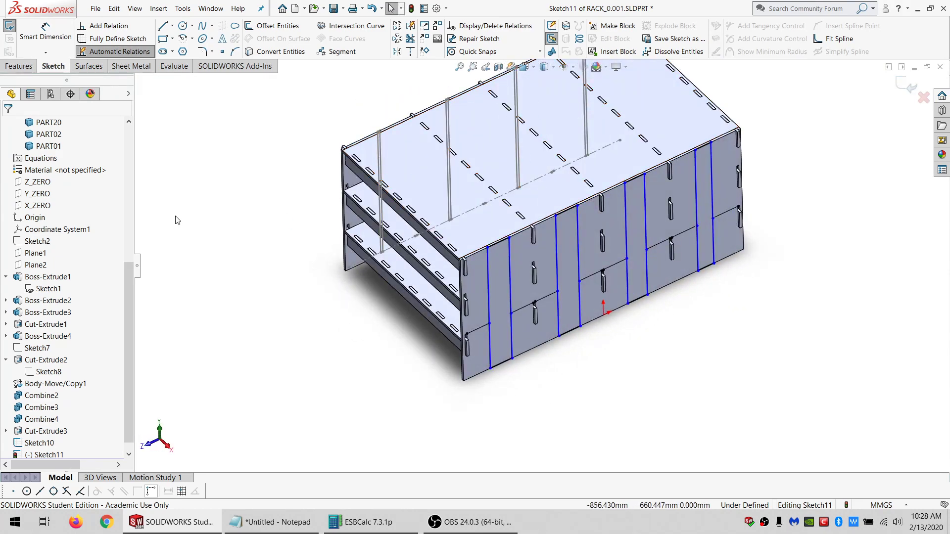
left_click(46, 28)
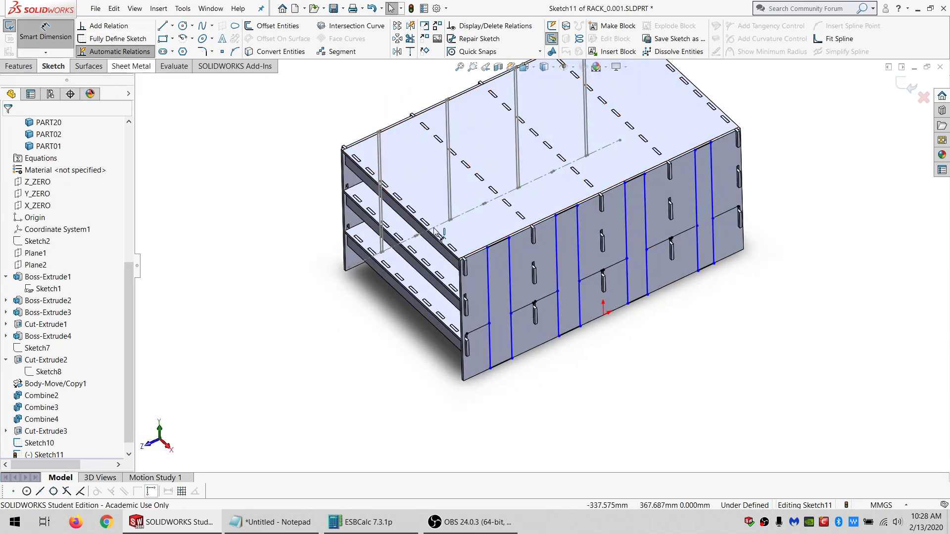
left_click(487, 254)
left_click(509, 238)
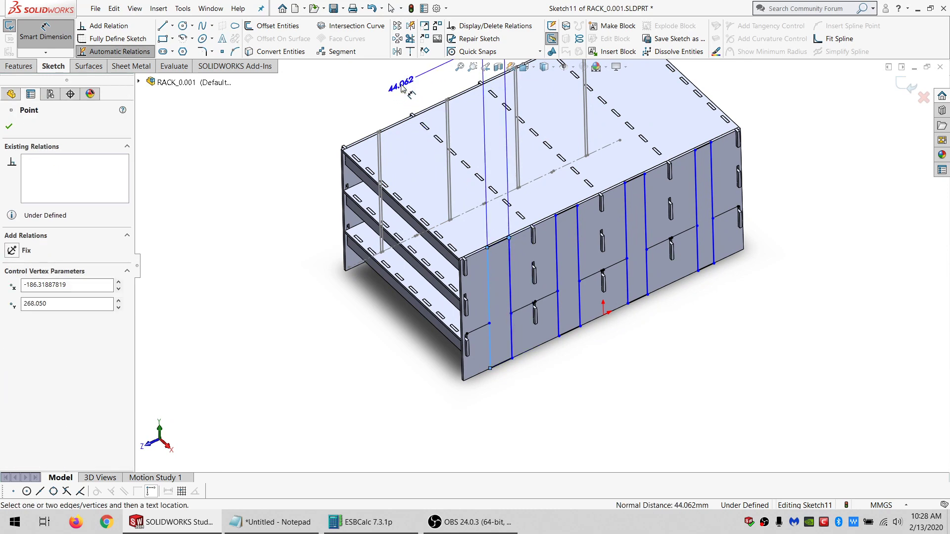
left_click(402, 88)
type("=P")
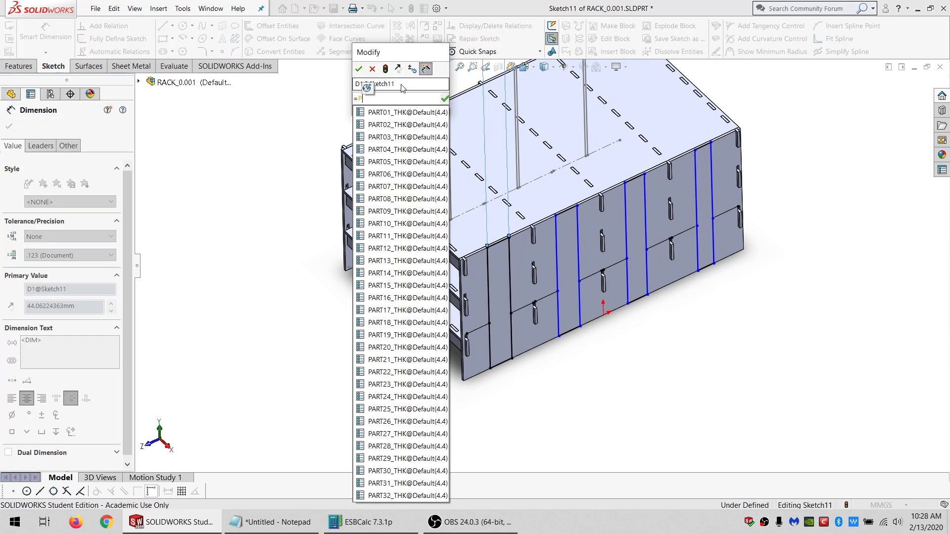
left_click(423, 474)
left_click(359, 69)
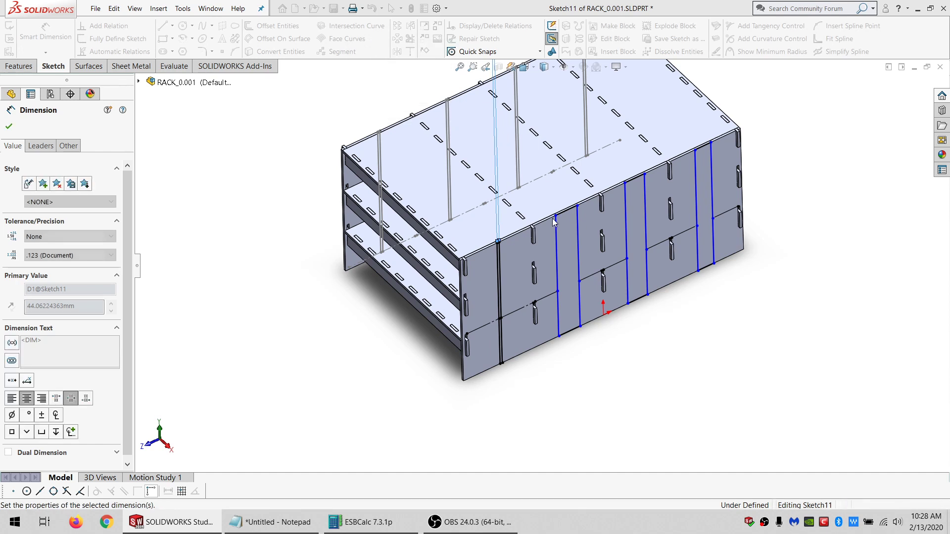
Dimension the width of the second strip rectangle and link it to PART30_THK.
left_click(555, 216)
left_click(578, 218)
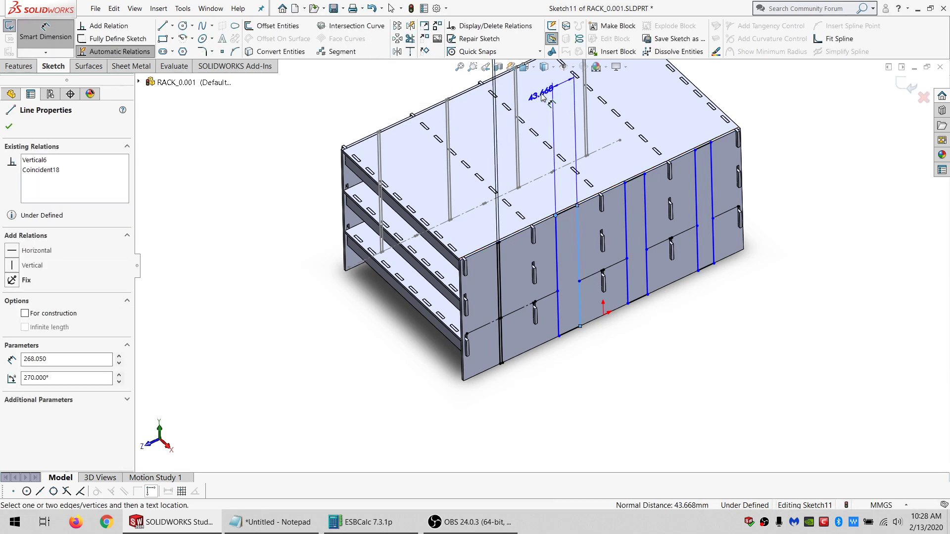
left_click(543, 97)
type("=P")
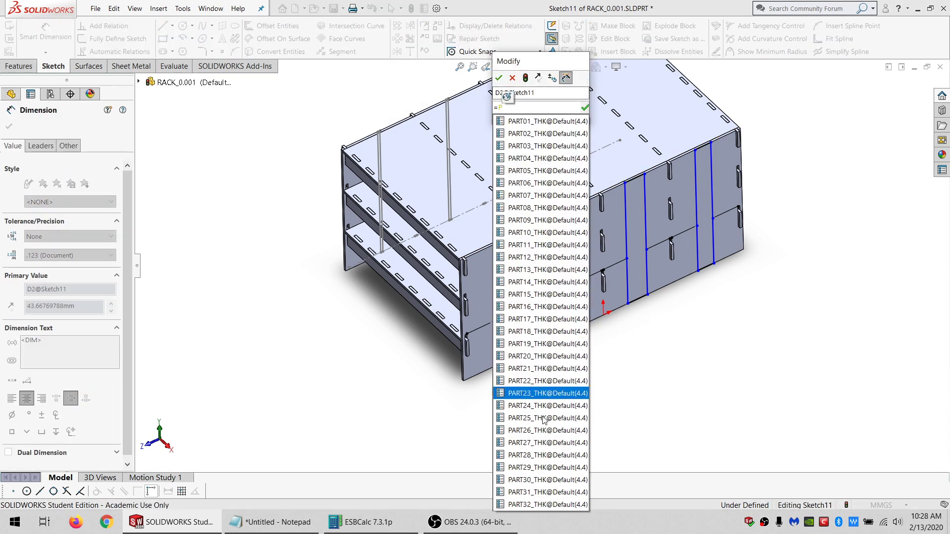
left_click(544, 480)
key("Return")
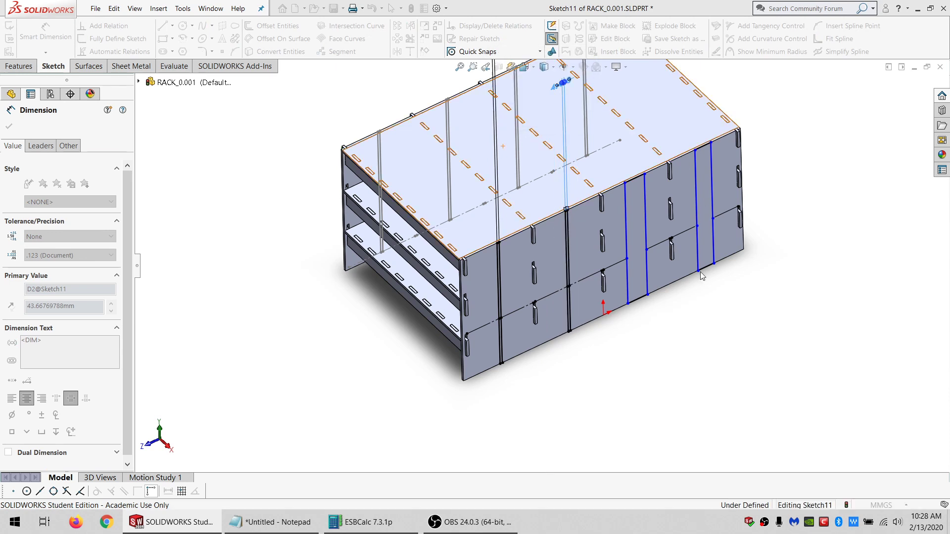
Dimension the width of the third strip rectangle and link it to PART31_THK.
left_click(647, 295)
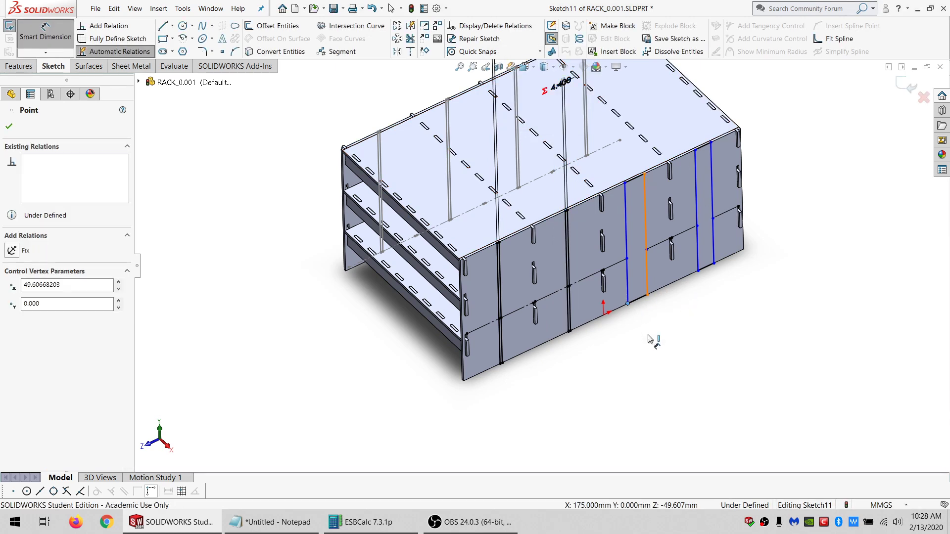
left_click(627, 303)
left_click(650, 339)
type("=")
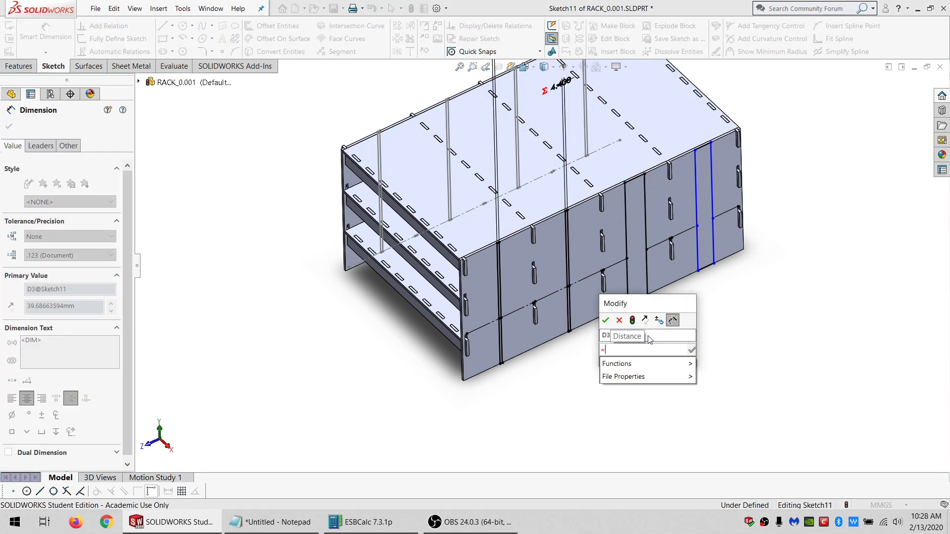
type("P")
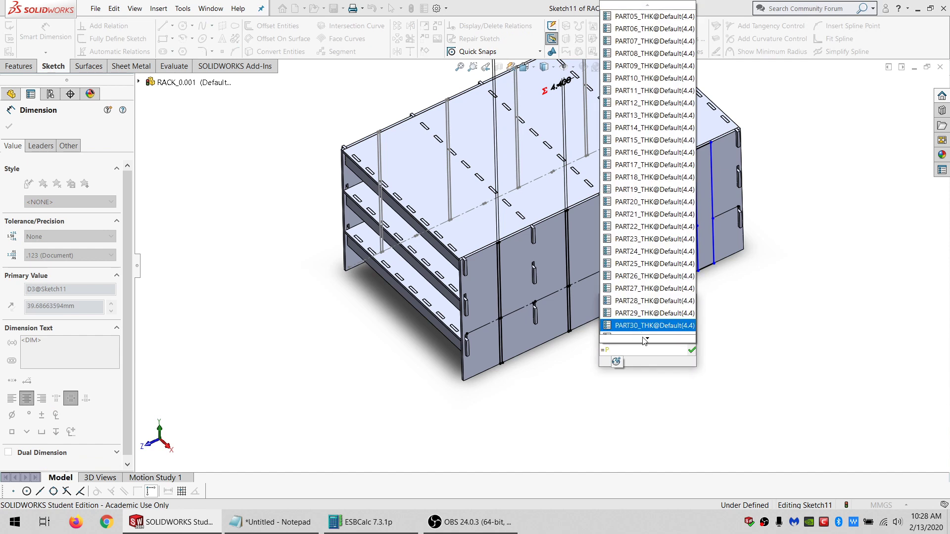
left_click(642, 314)
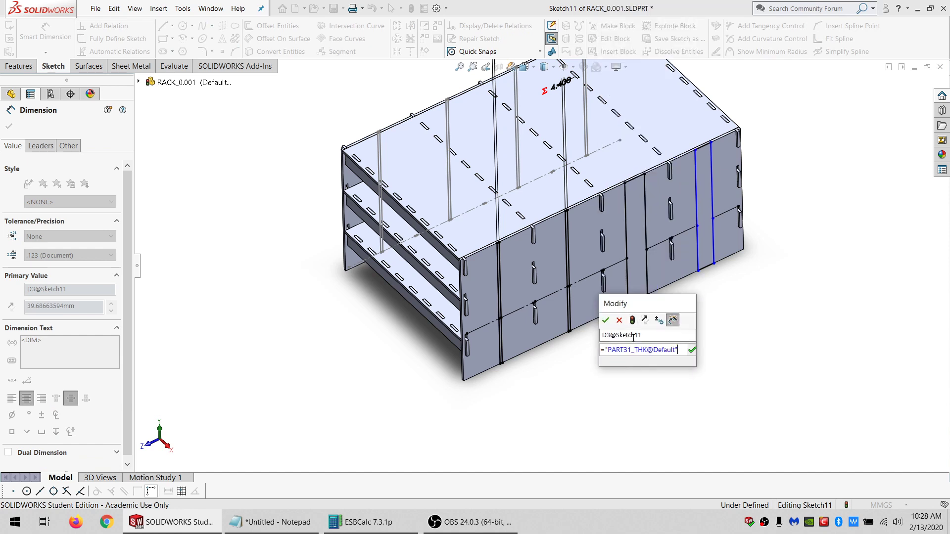
left_click(606, 321)
Dimension the width of the fourth strip rectangle and link it to PART31_THK.
left_click(698, 270)
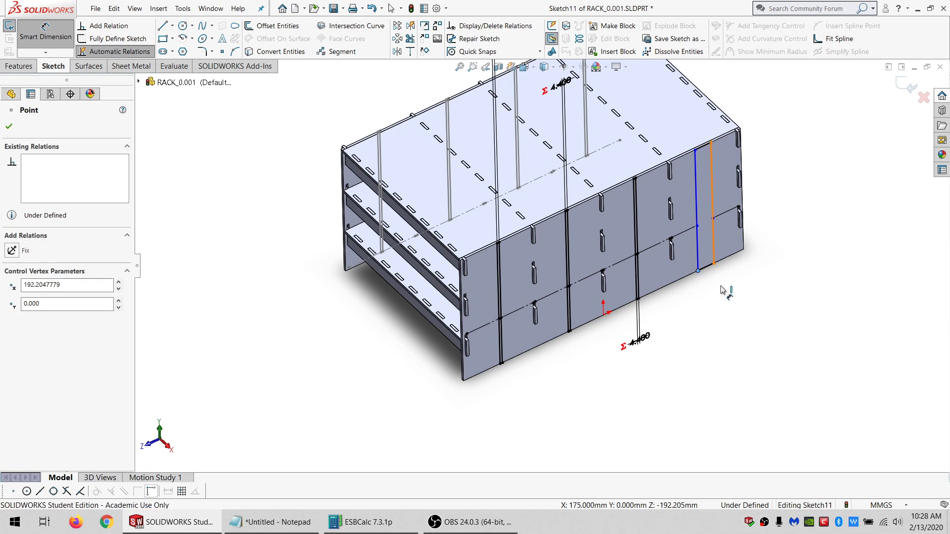
left_click(713, 247)
left_click(718, 319)
type("=\"PA")
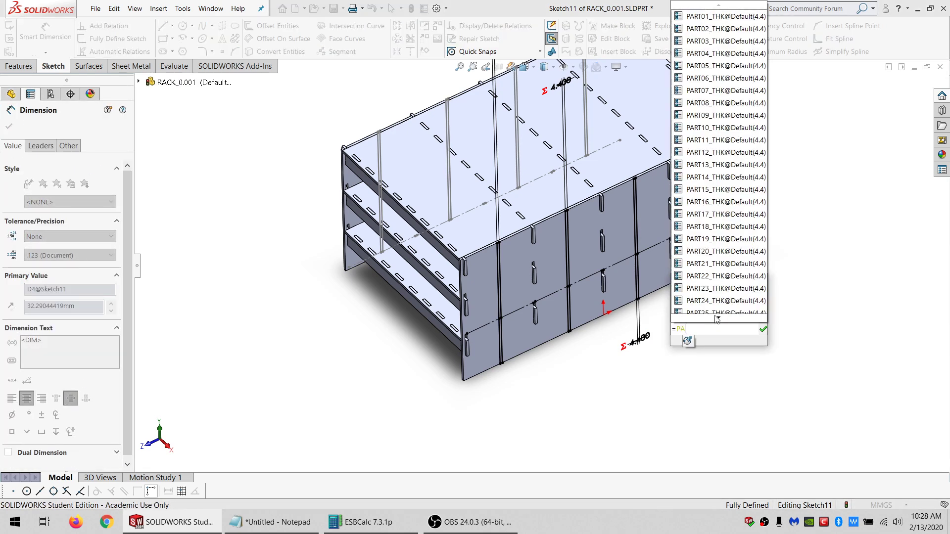
type("RT31")
left_click(715, 338)
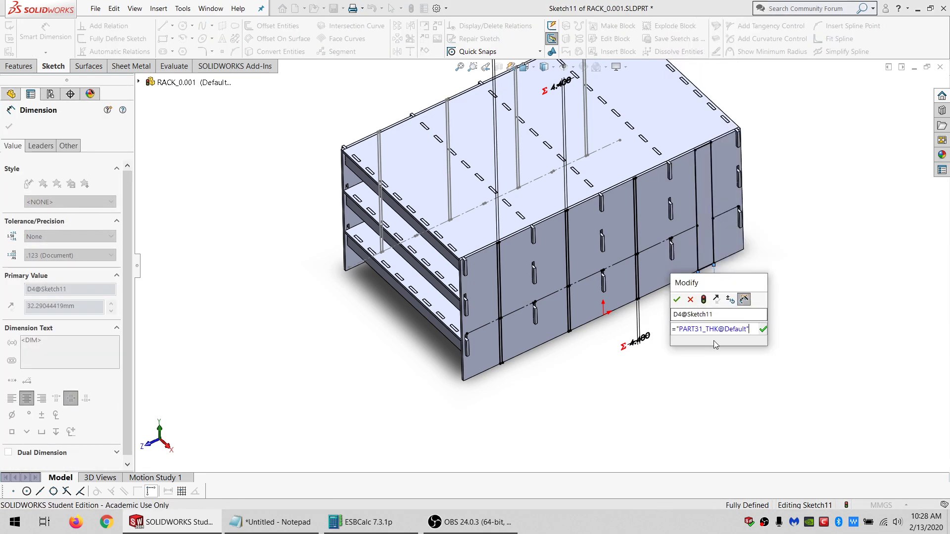
left_click(677, 300)
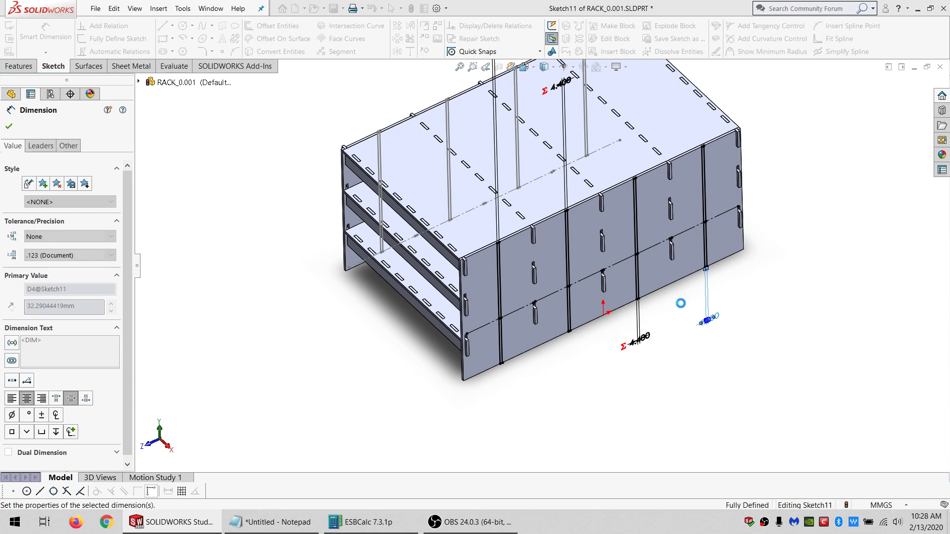
Reopen the fourth strip's width equation, place the cursor in its part number, accept the equation and finish dimensioning.
double_click(715, 318)
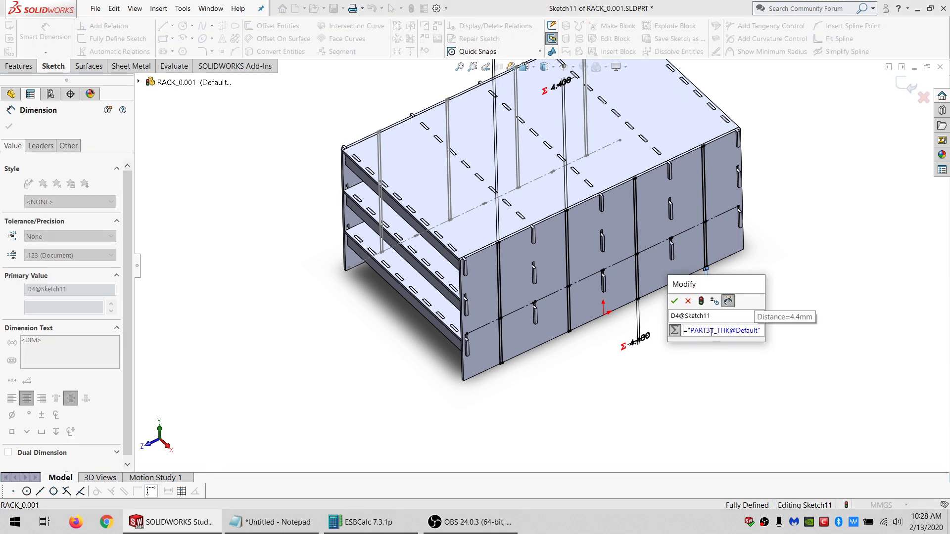
left_click(711, 330)
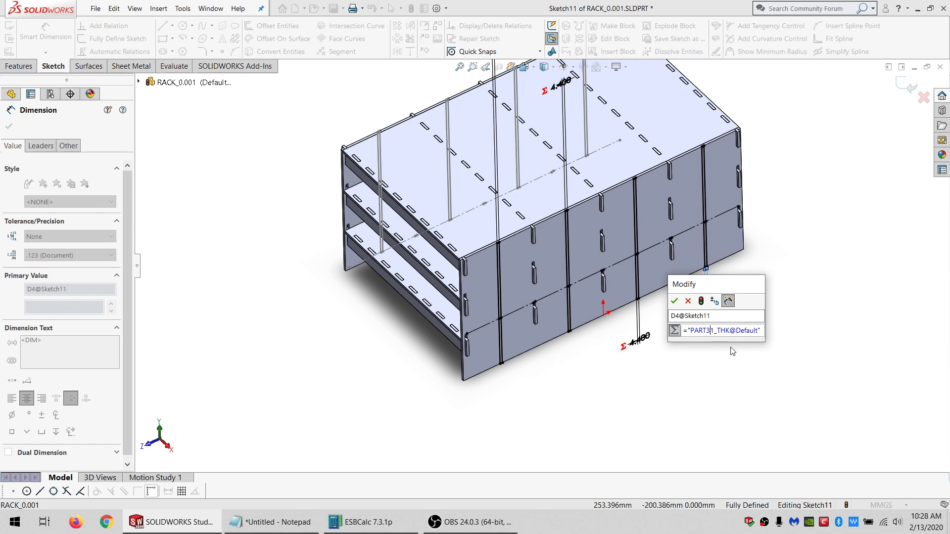
left_click(674, 301)
key("Escape")
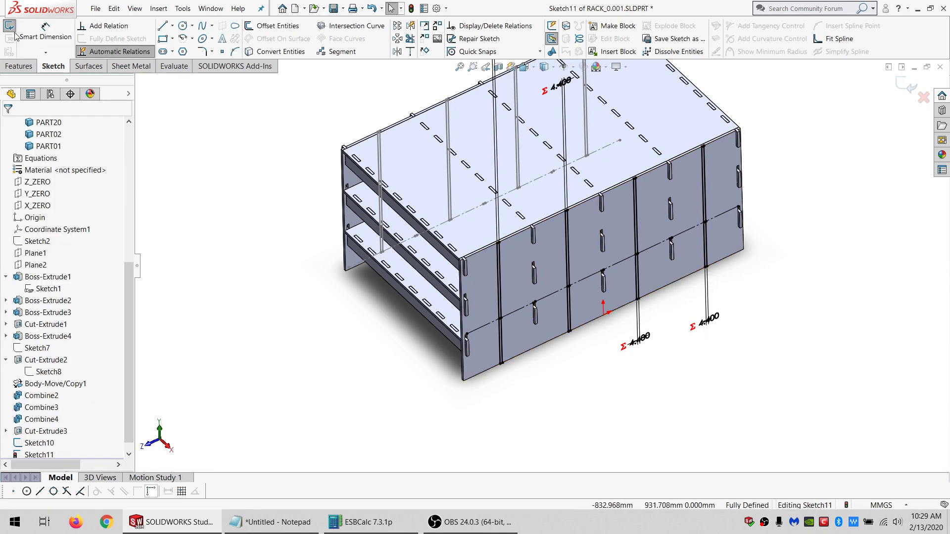
Finish editing the strip sketch and roll the feature history back to just before Sketch11.
mouse_move(330, 195)
middle_mouse_down()
mouse_move(488, 210)
mouse_move(578, 235)
mouse_move(273, 282)
mouse_move(284, 235)
mouse_move(221, 335)
middle_mouse_up()
left_click_drag(76, 450, 77, 438)
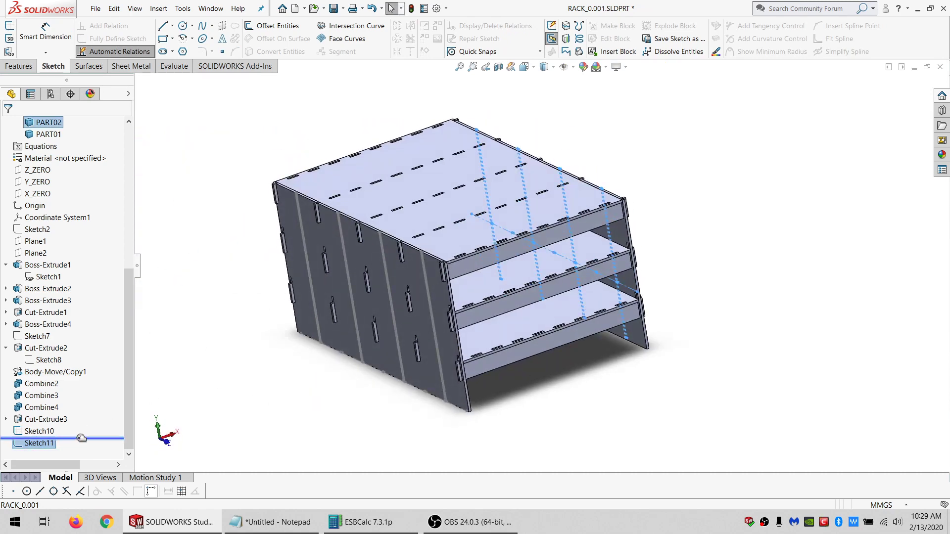
scroll(391, 326, "down", 2)
scroll(395, 326, "down", 1)
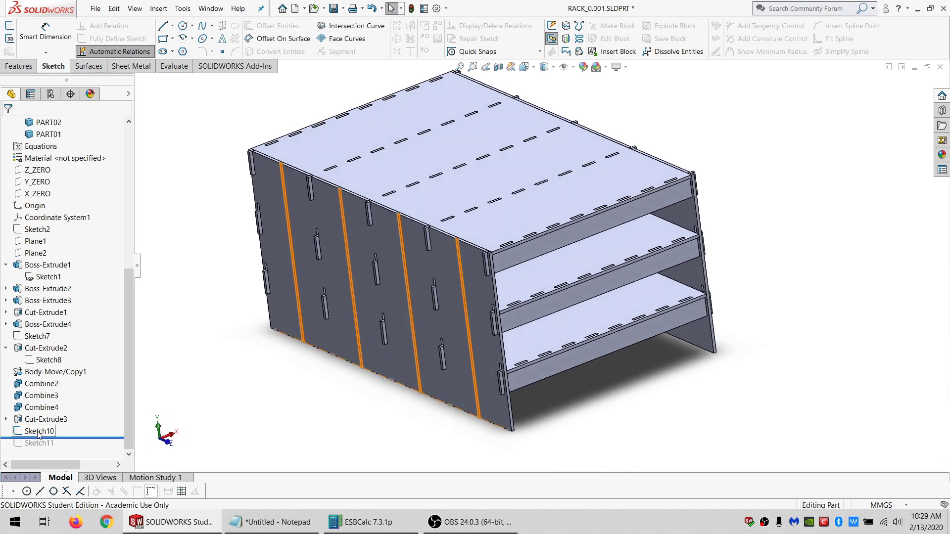
Start a blind boss extrusion of Sketch10's four strips with a 5 mm depth in the first direction.
left_click(39, 432)
left_click(20, 66)
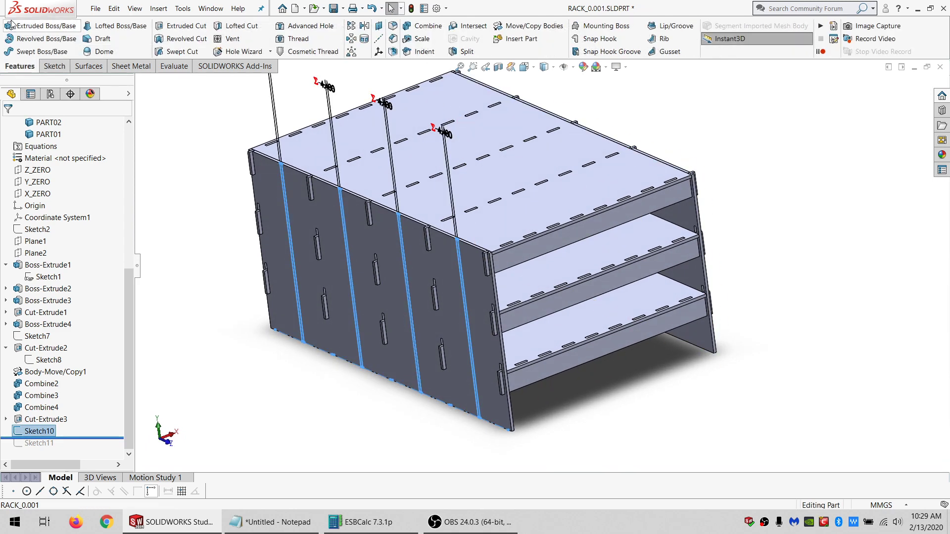
left_click(11, 24)
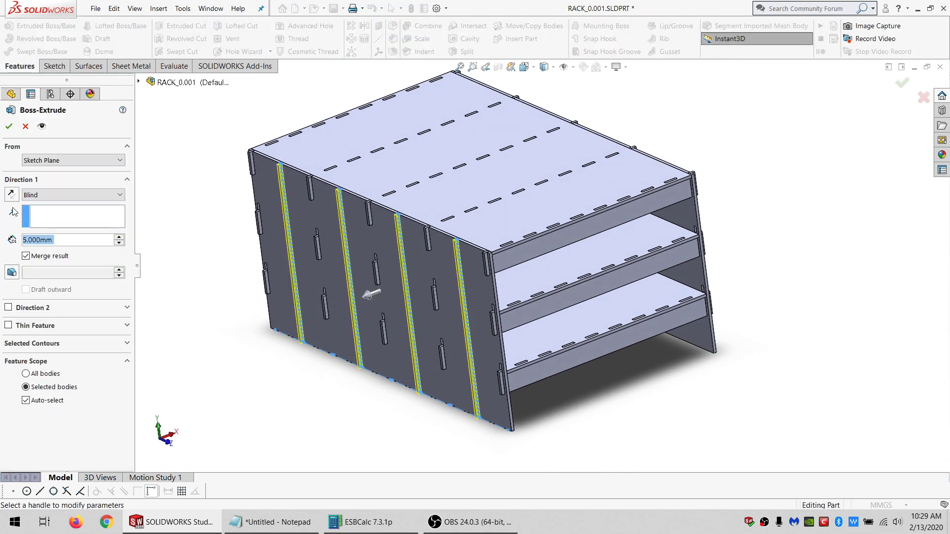
left_click(62, 195)
left_click(62, 194)
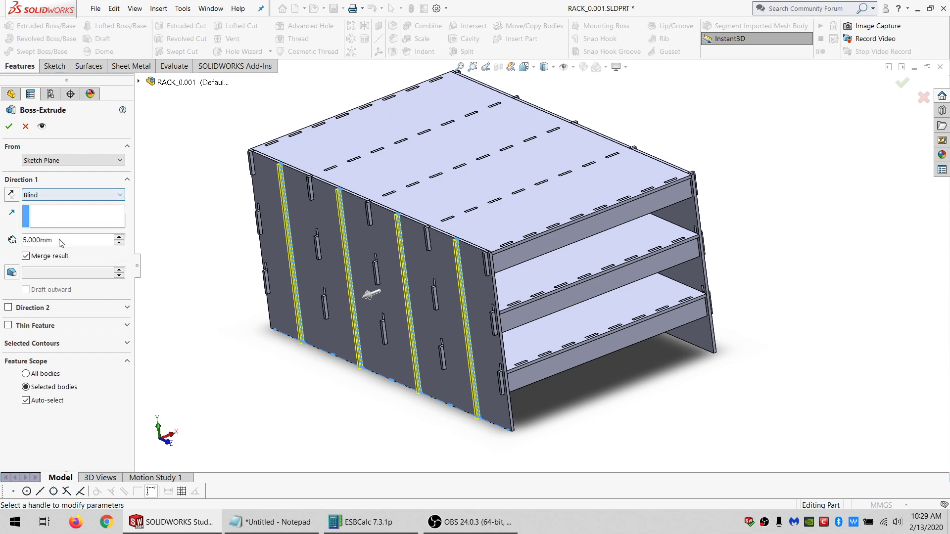
scroll(341, 264, "down", 3)
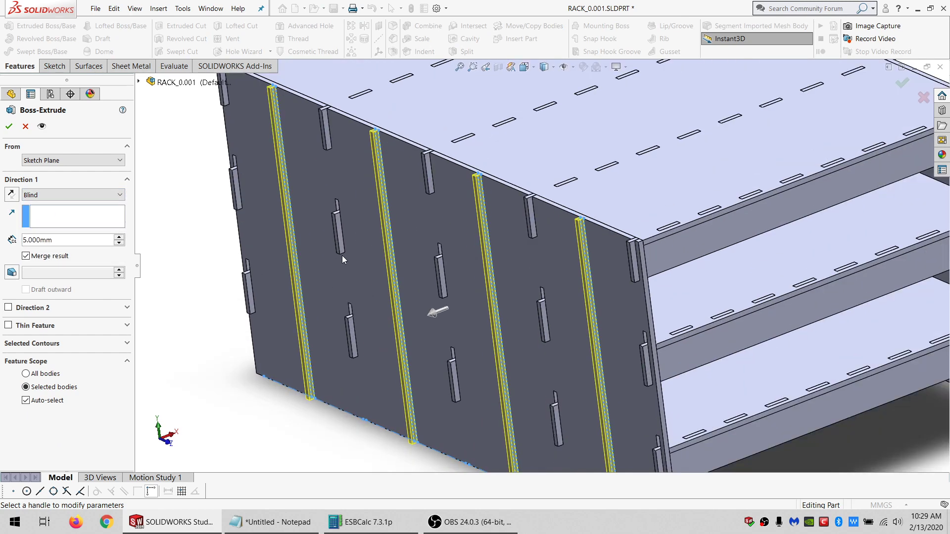
mouse_move(342, 259)
middle_mouse_down()
mouse_move(330, 230)
mouse_move(337, 245)
mouse_move(334, 231)
mouse_move(327, 254)
middle_mouse_up()
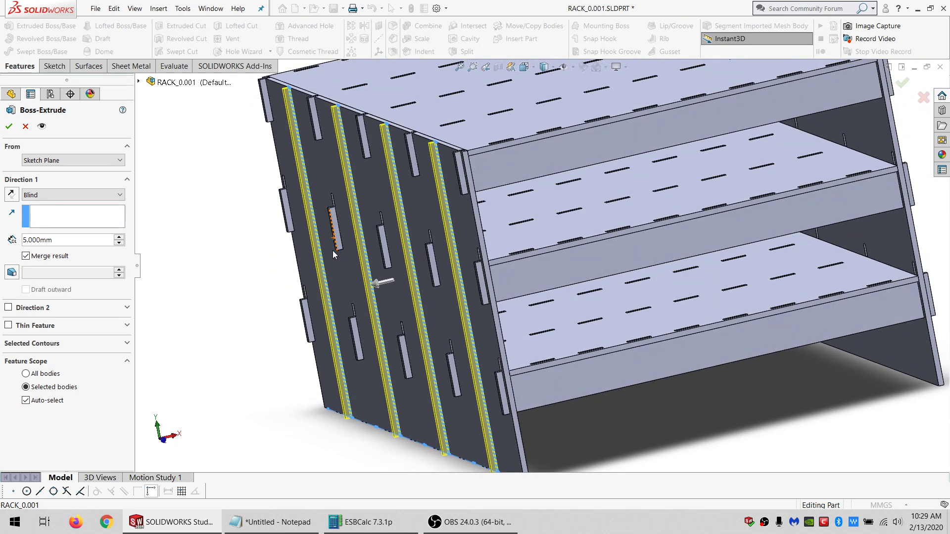
mouse_move(491, 288)
middle_mouse_down()
mouse_move(443, 292)
mouse_move(488, 289)
middle_mouse_up()
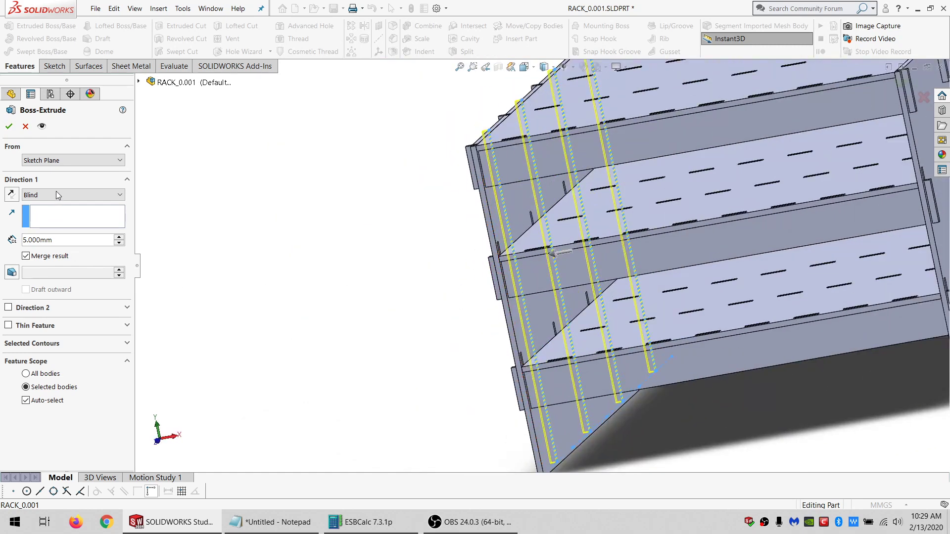
Extend the extrusion's second direction up to the side panel's inner face, disable merging of the result and accept the feature.
left_click(35, 311)
left_click(73, 321)
left_click(64, 368)
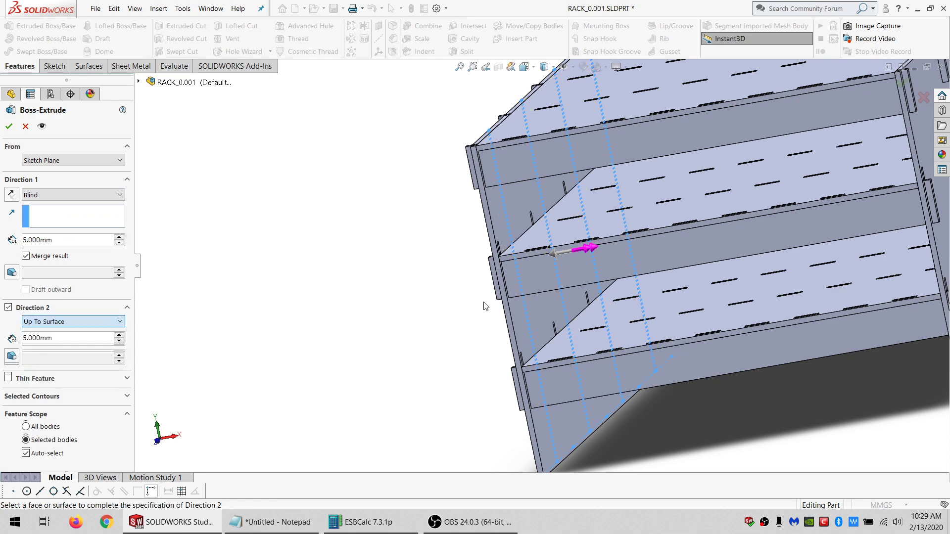
left_click(542, 300)
middle_click_drag(539, 304, 568, 298)
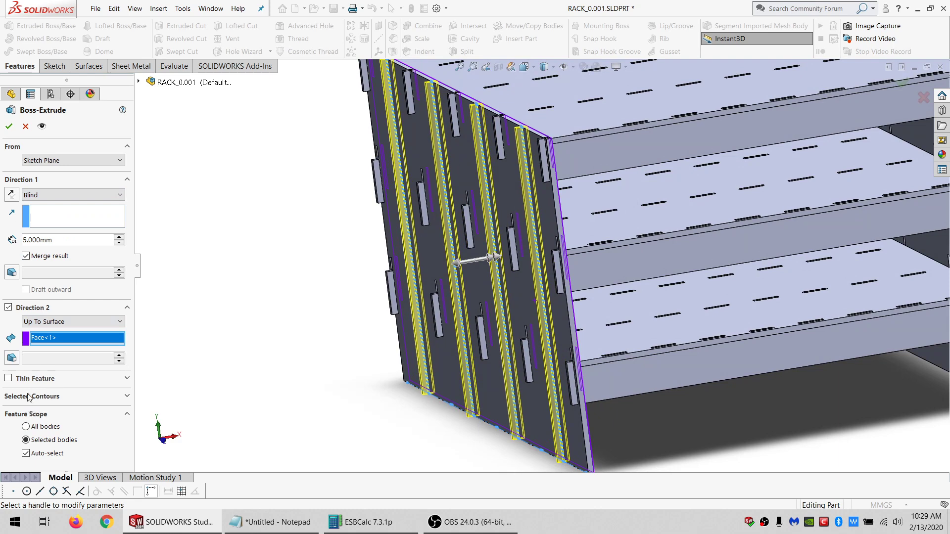
left_click(40, 260)
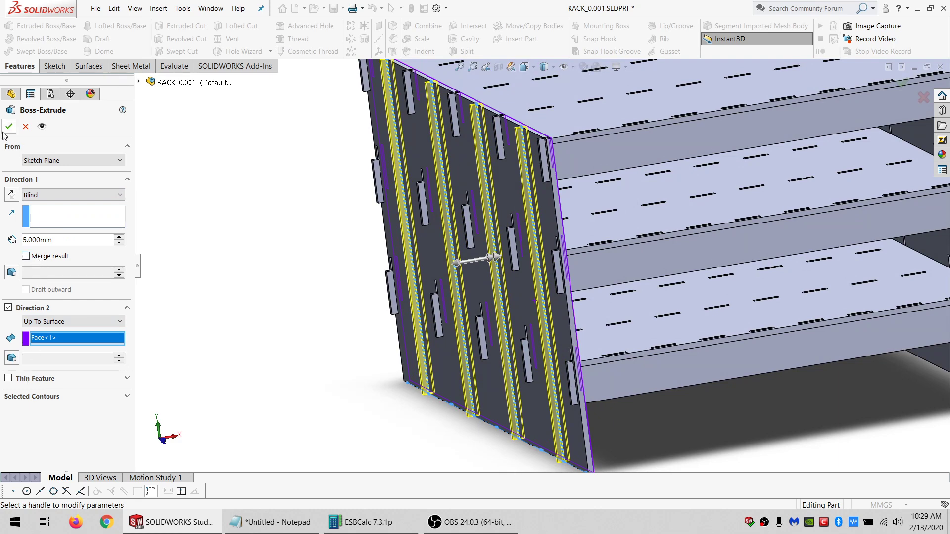
left_click(9, 126)
Rename the strip bodies Boss-Extrude5[4] and Boss-Extrude5[3] as PART25 and PART26.
scroll(610, 277, "up", 5)
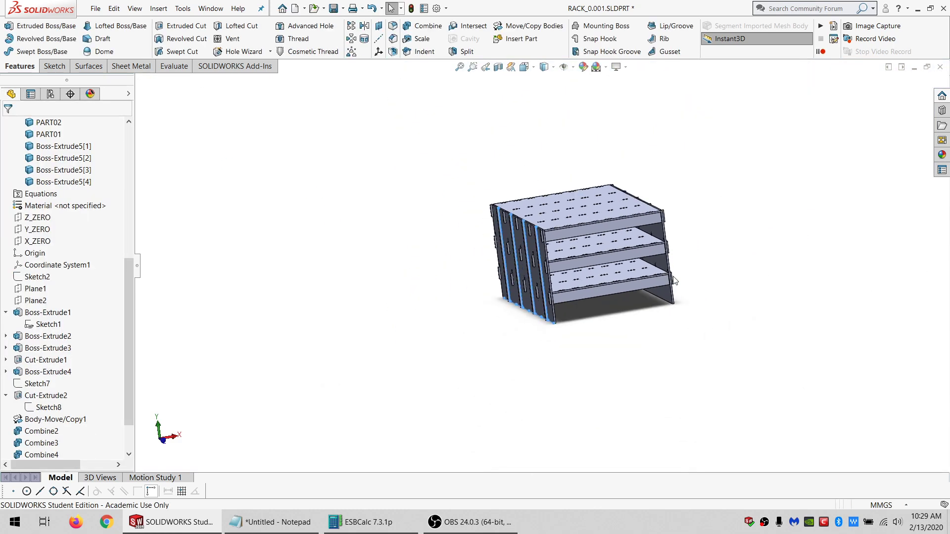
scroll(610, 278, "down", 2)
middle_click_drag(610, 277, 644, 277)
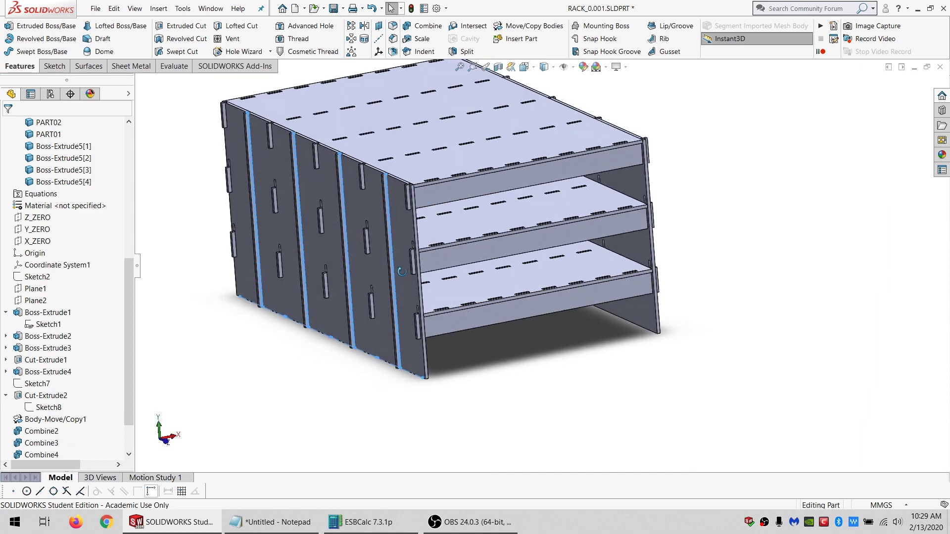
left_click(68, 148)
left_click(57, 182)
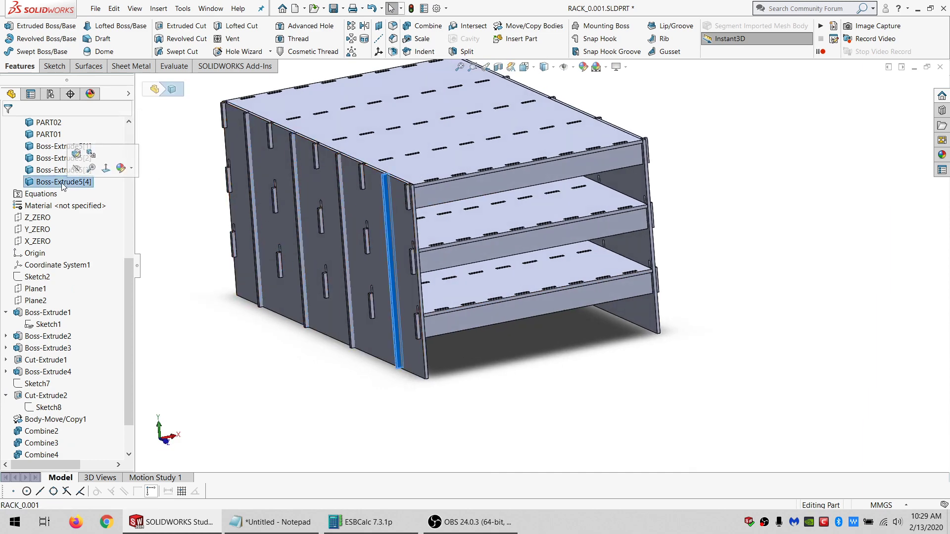
left_click(57, 182)
type("P")
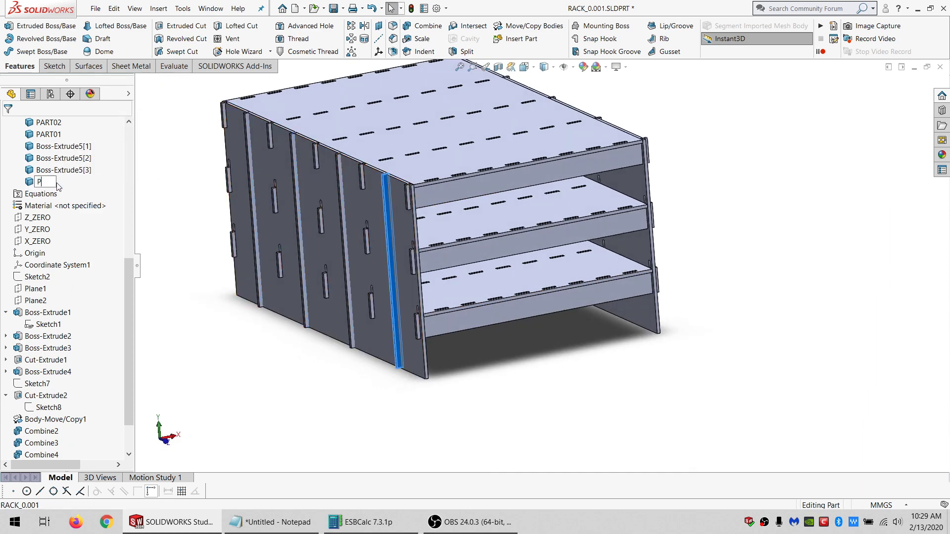
type("ART25")
left_click(48, 171)
left_click(49, 171)
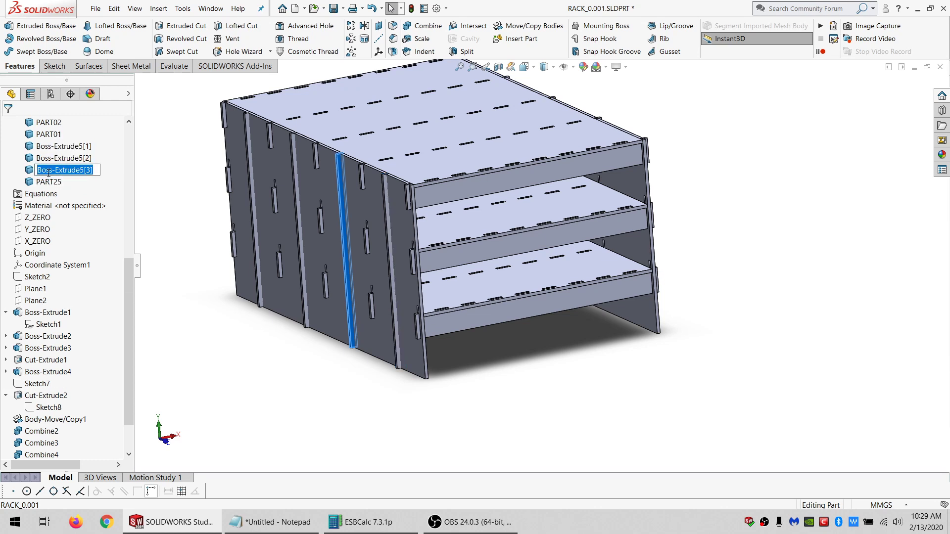
type("PART26")
Rename body Boss-Extrude5[2] as PATY27 and body Boss-Extrude5[1] as PART28.
left_click(33, 159)
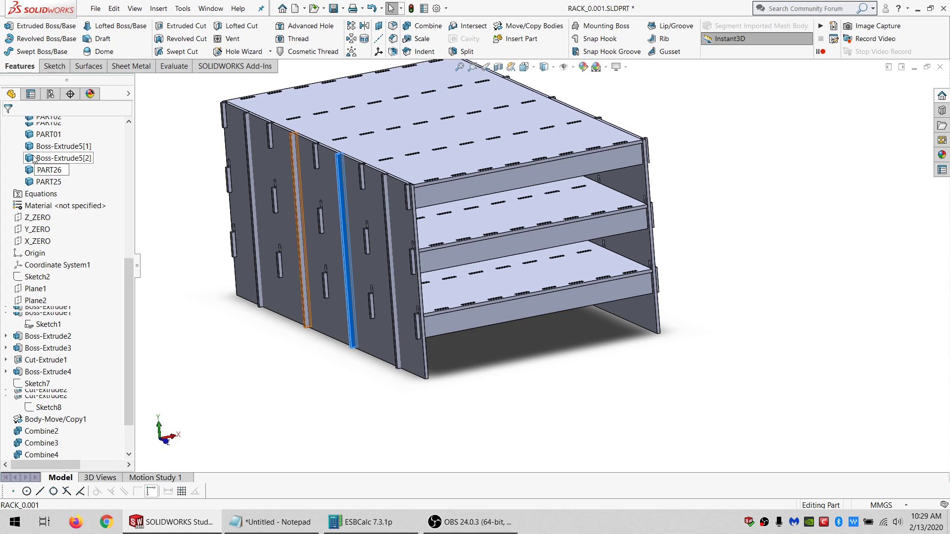
left_click(33, 159)
type("P")
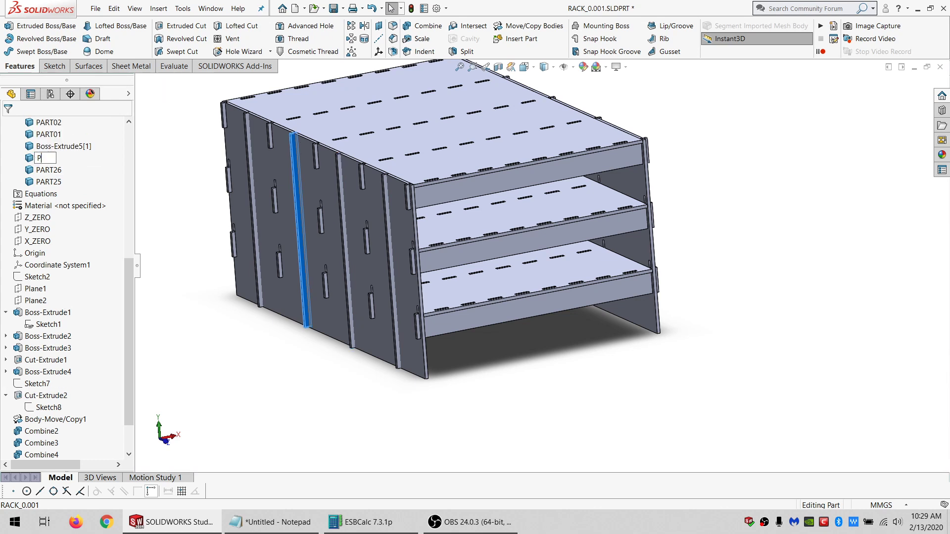
type("ATY27")
key("Return")
key("Up")
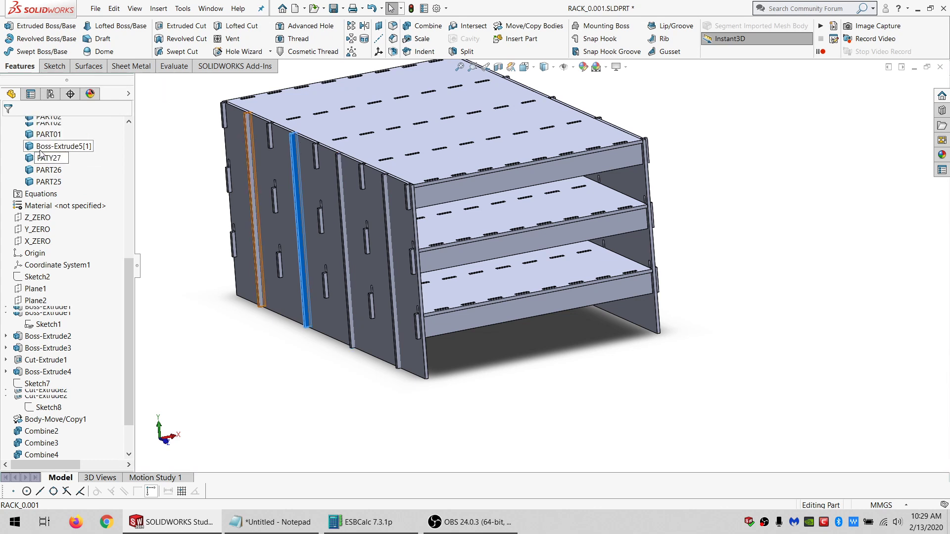
key("F2")
type("PART28")
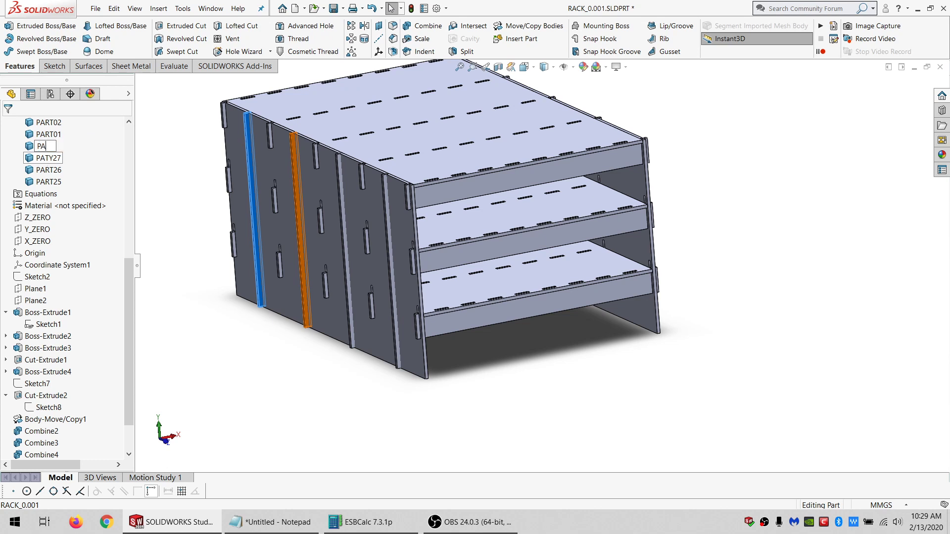
Correct the misspelled body name PATY27 to PART27.
left_click(49, 163)
left_click(49, 162)
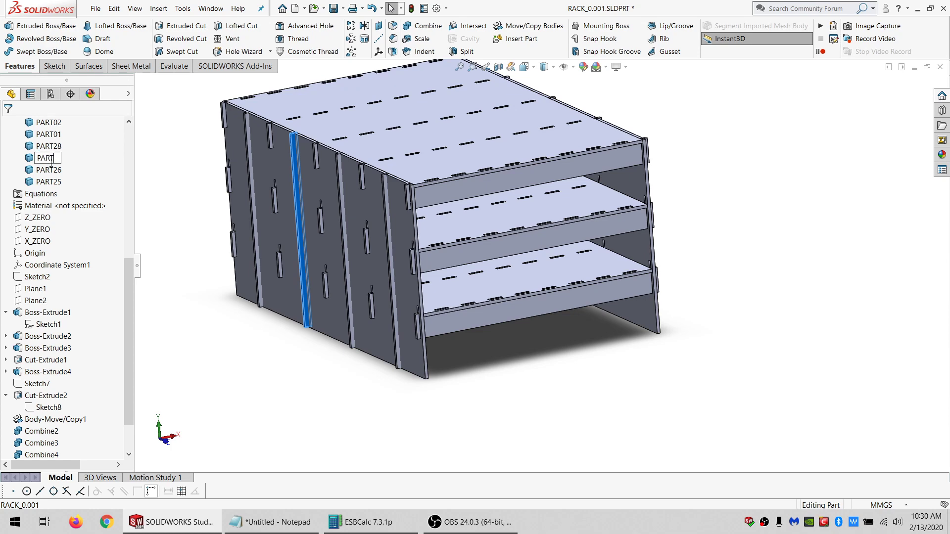
left_click(181, 206)
Roll the feature history forward to include Sketch11.
scroll(569, 219, "up", 2)
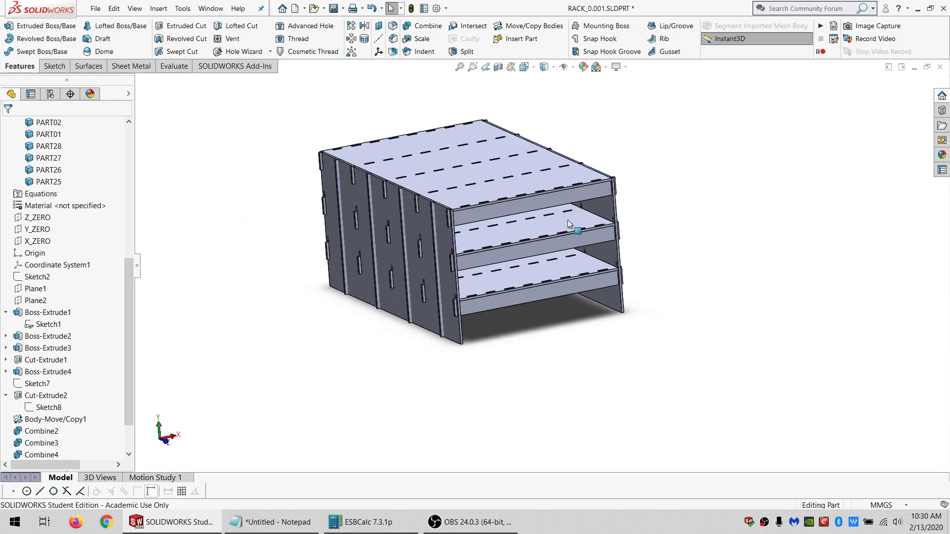
middle_click_drag(568, 220, 460, 255)
scroll(75, 346, "down", 2)
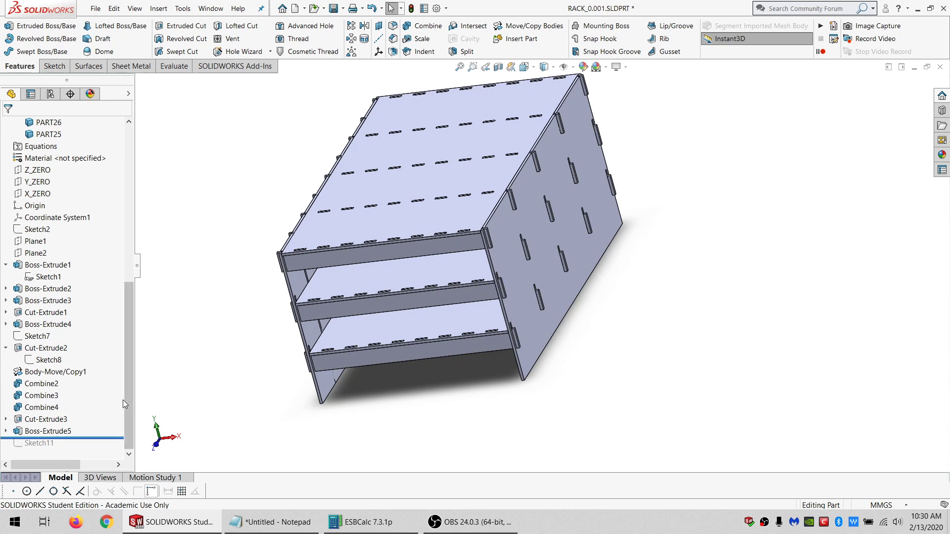
mouse_move(113, 448)
left_mouse_down()
mouse_move(113, 439)
mouse_move(99, 449)
left_mouse_up()
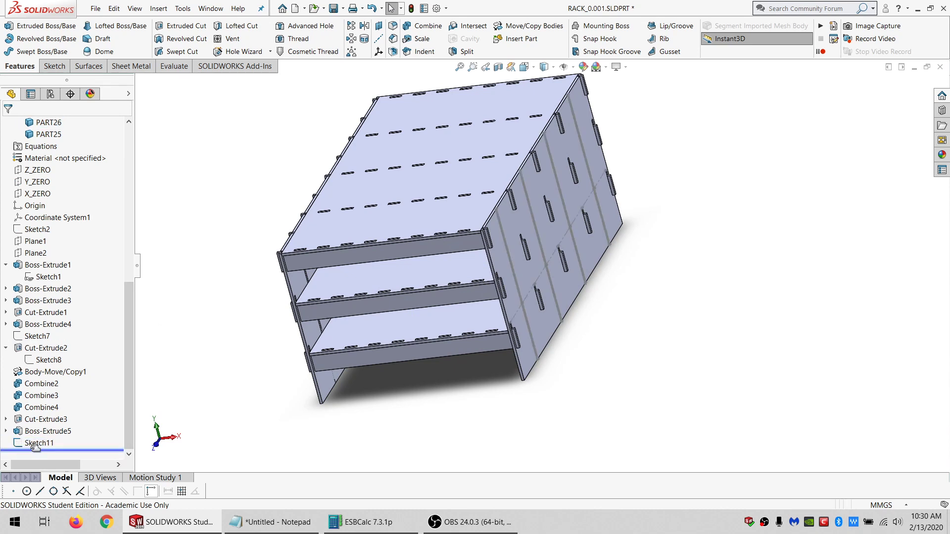
Extrude Sketch11's strips 5 mm blind in one direction and up to the side panel's inner face in the other, without merging the result.
left_click(46, 26)
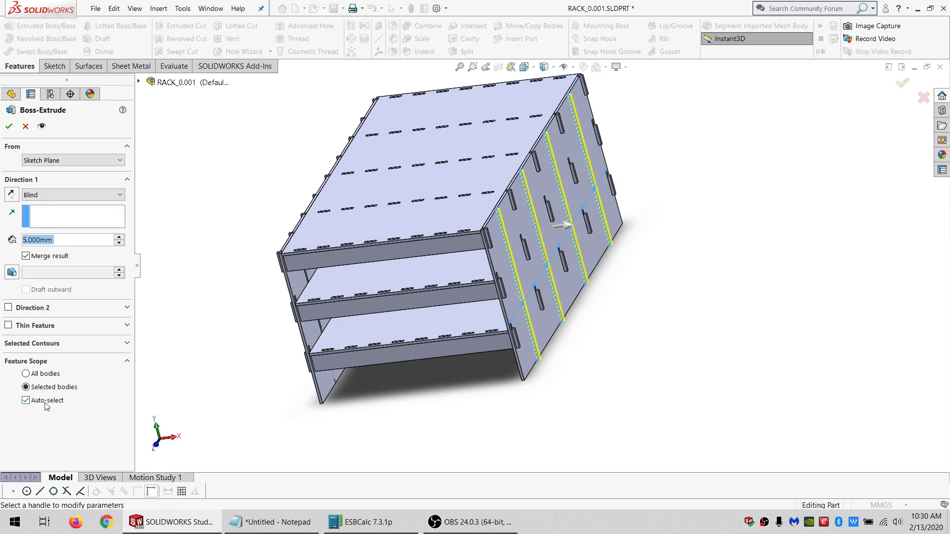
left_click(8, 308)
left_click(73, 322)
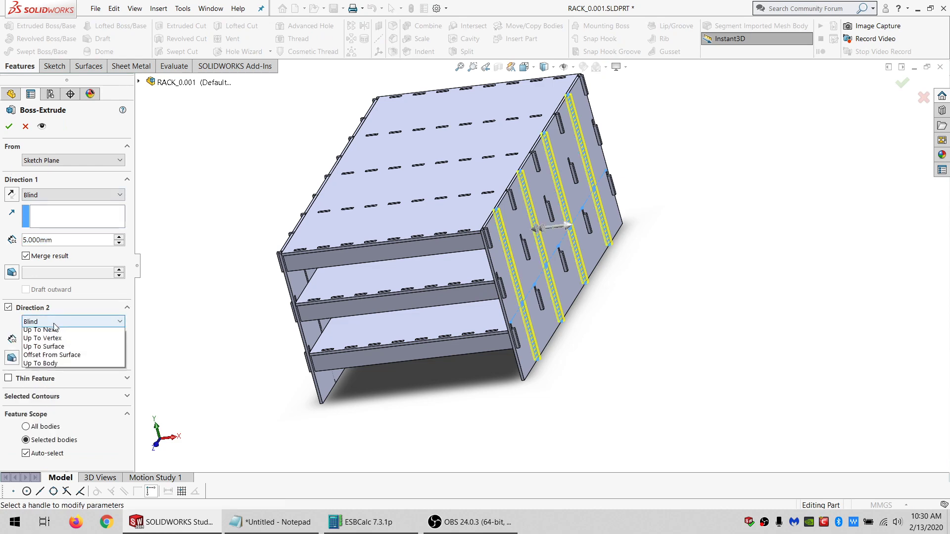
left_click(49, 358)
middle_click_drag(227, 368, 618, 218)
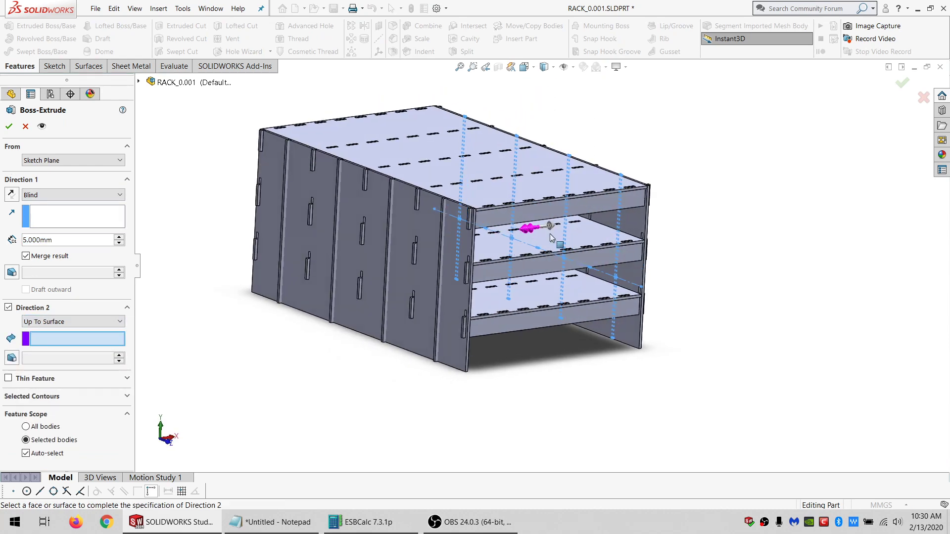
left_click(638, 216)
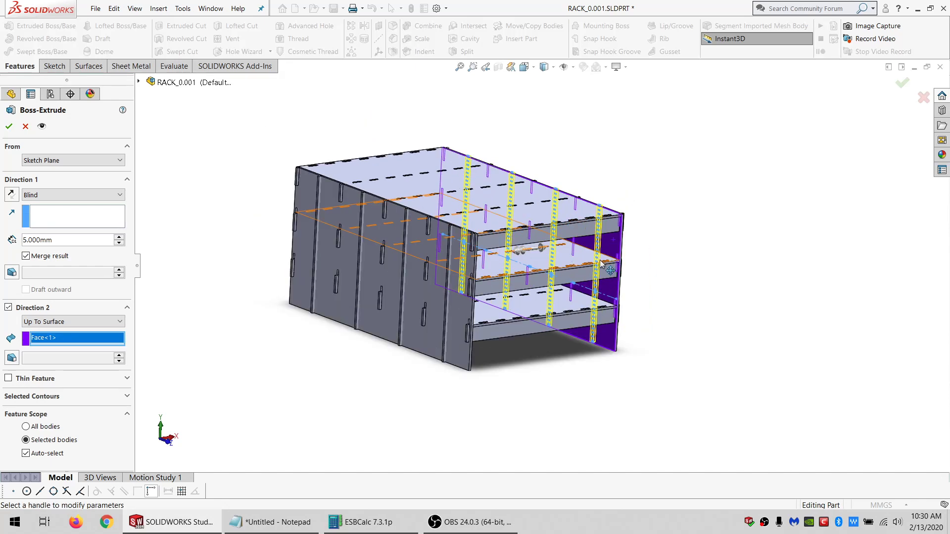
scroll(566, 269, "down", 5)
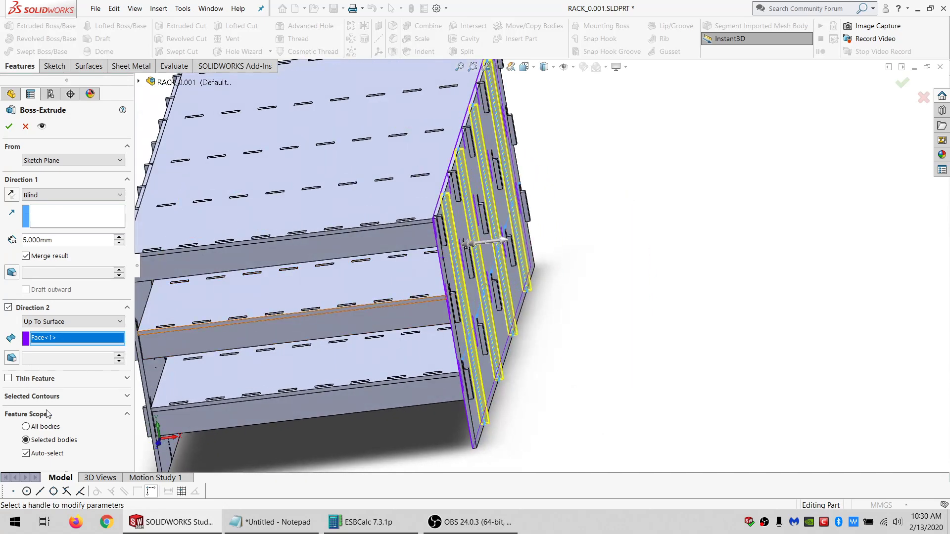
left_click(40, 258)
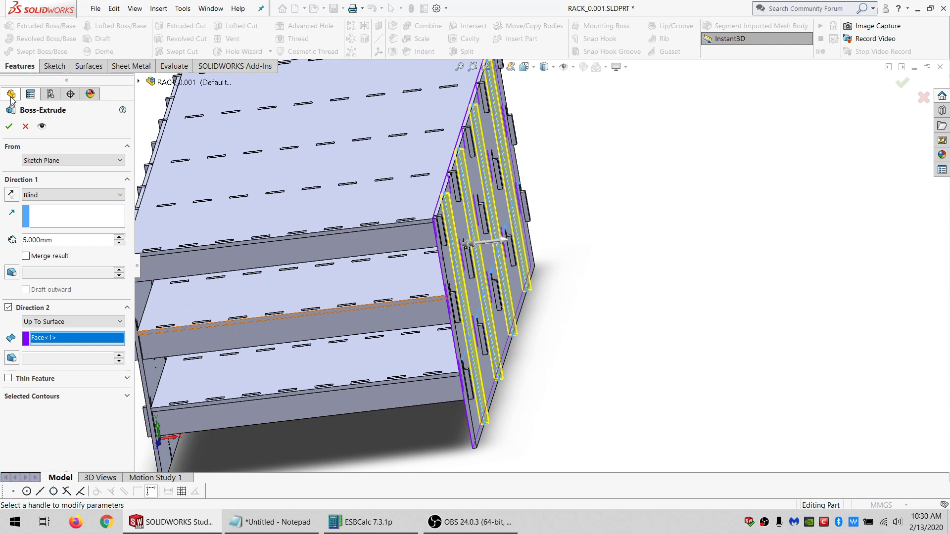
left_click(12, 126)
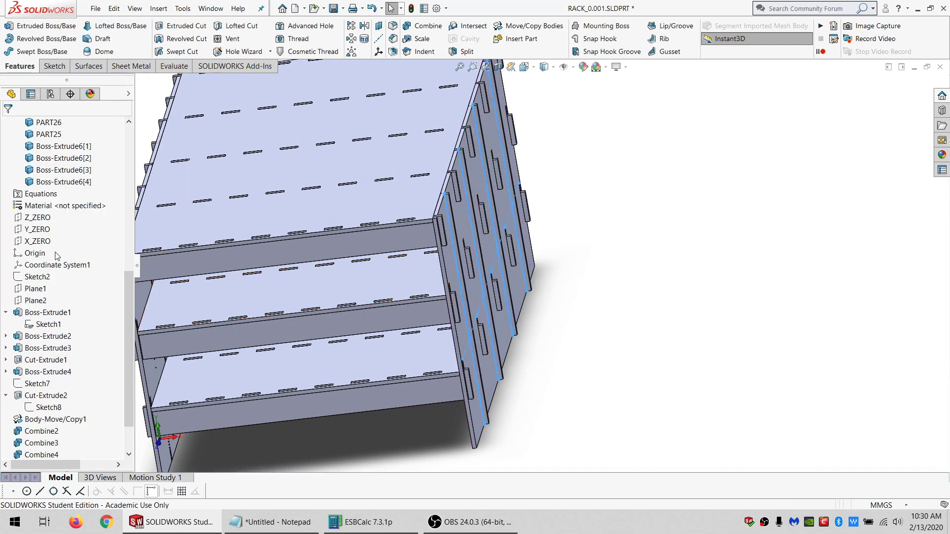
Rename body Boss-Extrude6[1] as PART29 and select body Boss-Extrude6[2].
scroll(55, 251, "up", 2)
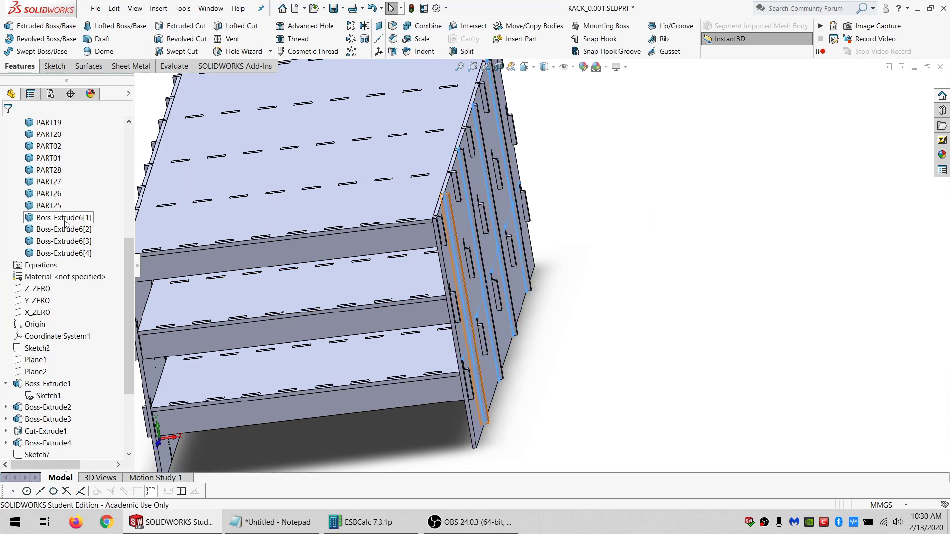
left_click(63, 218)
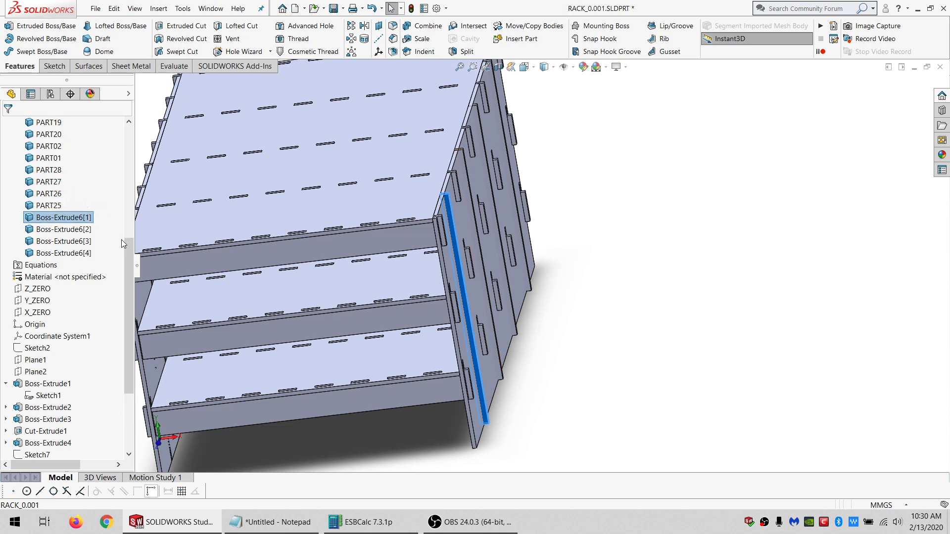
left_click(72, 218)
type("P")
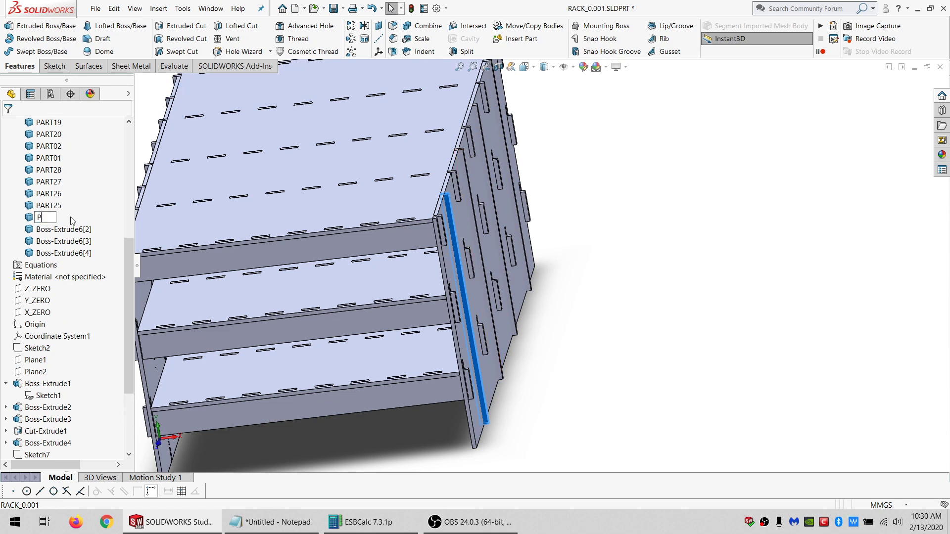
type("ART29")
key("Return")
key("Down")
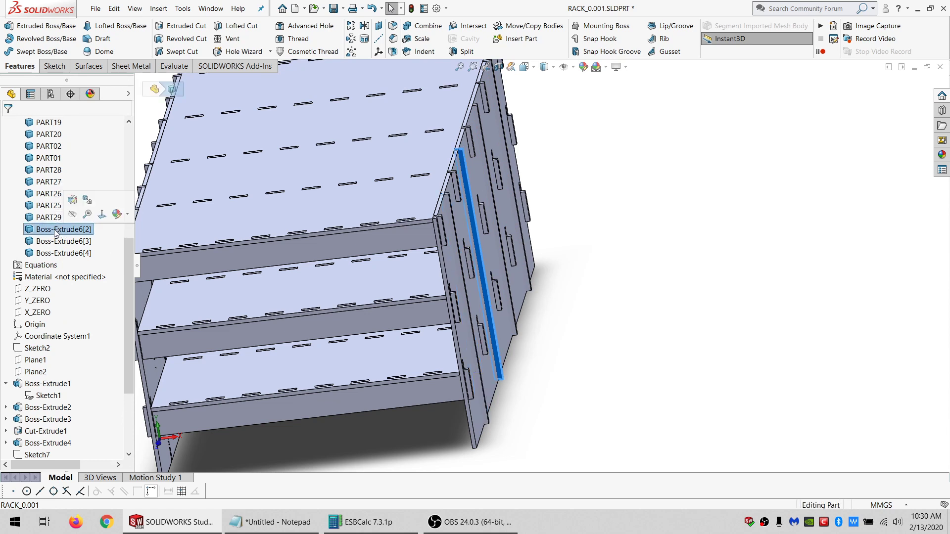
Rename body Boss-Extrude6[2] as PART30.
key("F2")
type("PA")
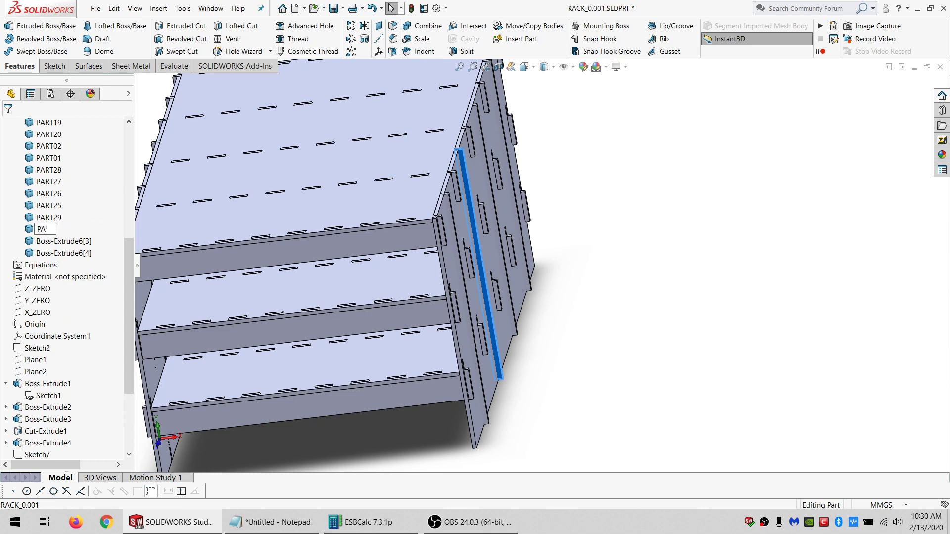
type("RT30")
key("Return")
Rename body Boss-Extrude6[3] as PART31 and body Boss-Extrude6[4] as PART32.
key("Down")
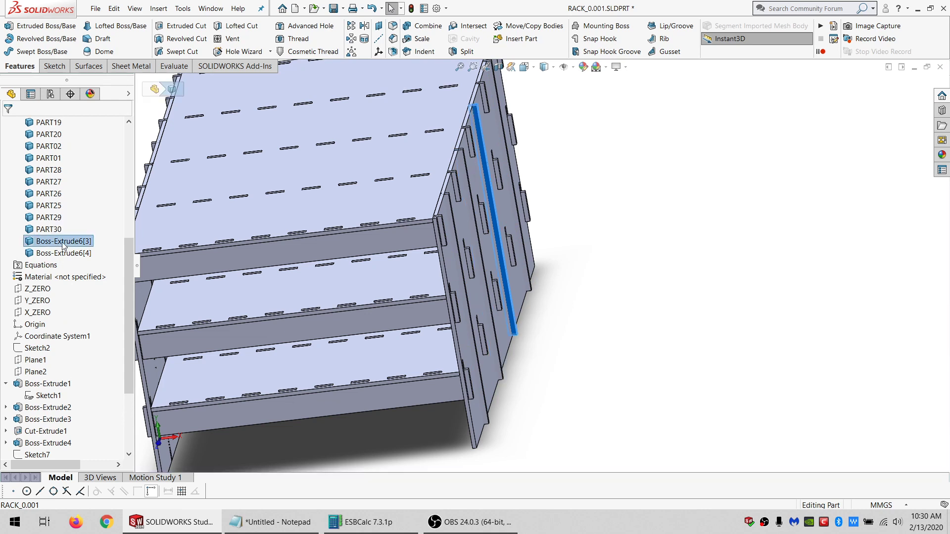
key("F2")
type("PART31")
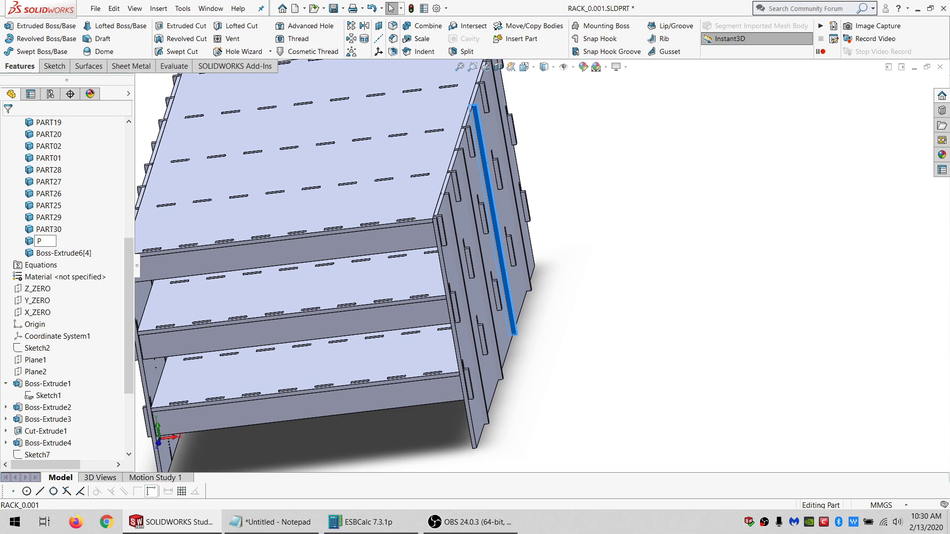
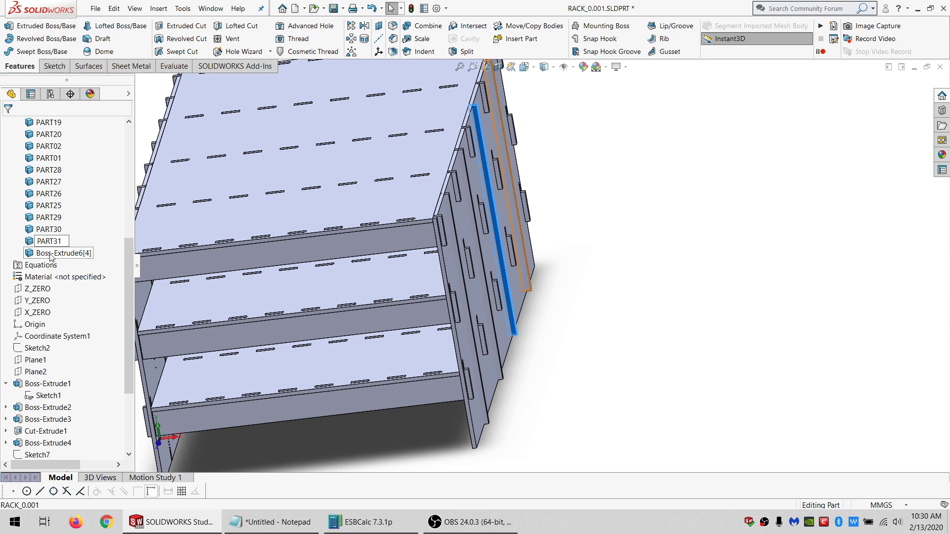
left_click(75, 258)
left_click(75, 258)
type("P")
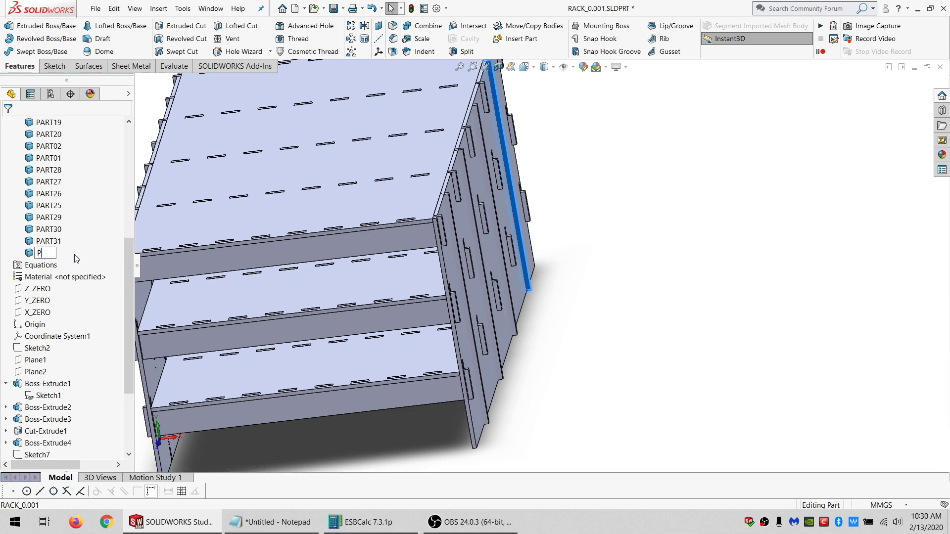
left_click(626, 260)
Start a sketch on the narrow front face of side panel PART02 and draw a full-width rectangle about 21.5 mm high from its upper corner.
scroll(459, 192, "up", 3)
scroll(491, 285, "down", 1)
middle_click_drag(441, 291, 531, 296, "ctrl")
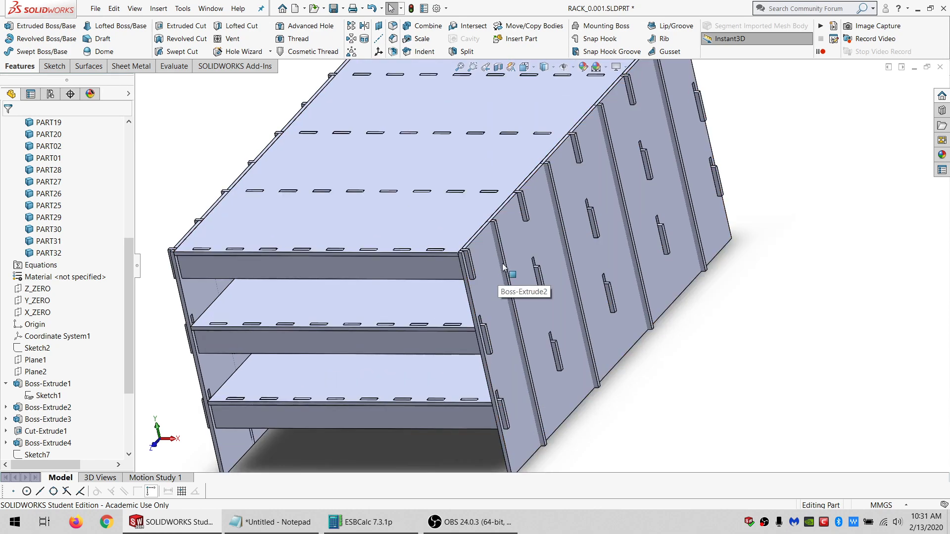
scroll(505, 258, "down", 3)
scroll(506, 262, "down", 3)
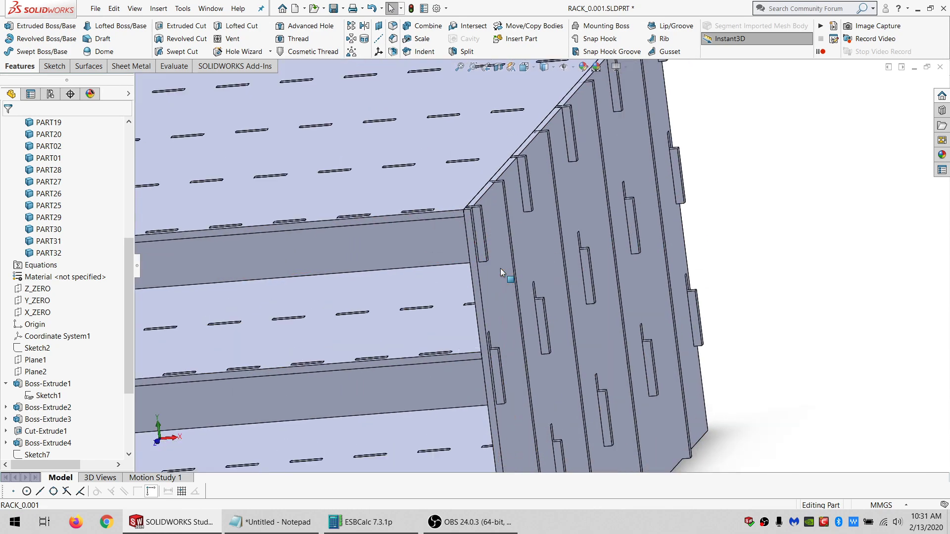
mouse_move(500, 268)
middle_mouse_down()
mouse_move(509, 242)
mouse_move(485, 250)
mouse_move(485, 276)
mouse_move(500, 274)
mouse_move(515, 246)
mouse_move(507, 261)
mouse_move(479, 261)
mouse_move(469, 275)
mouse_move(492, 251)
mouse_move(482, 272)
mouse_move(510, 282)
mouse_move(503, 287)
mouse_move(515, 267)
mouse_move(518, 289)
mouse_move(500, 274)
middle_mouse_up()
scroll(485, 280, "up", 5)
scroll(504, 288, "down", 6)
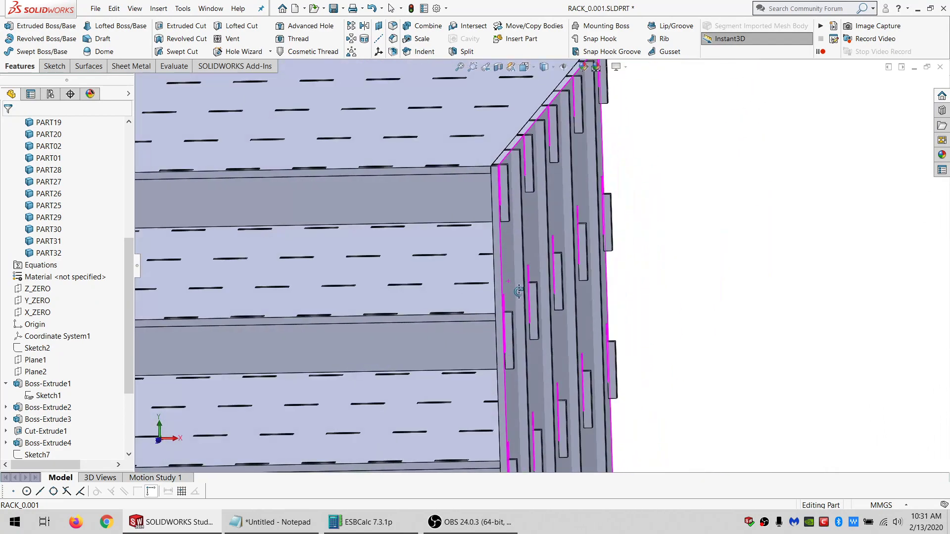
left_click(497, 254)
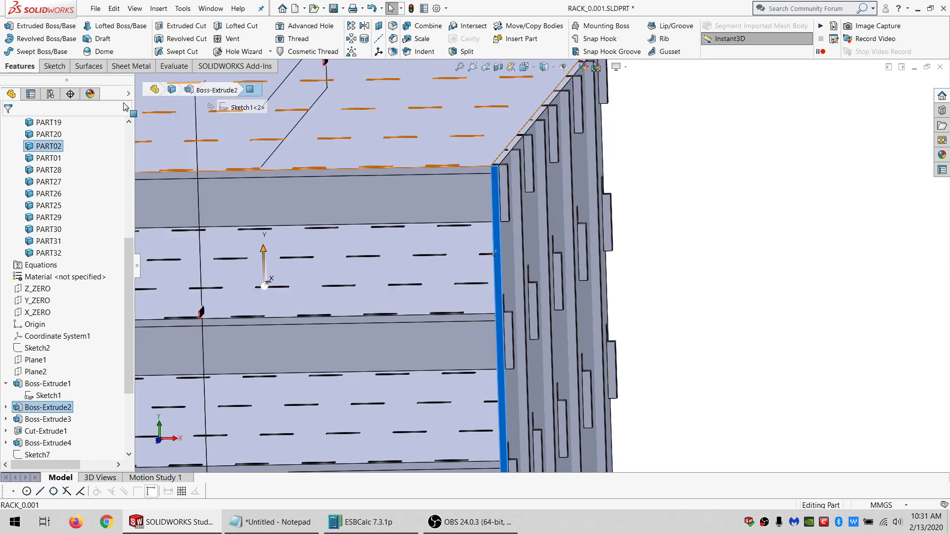
left_click(53, 67)
left_click(9, 26)
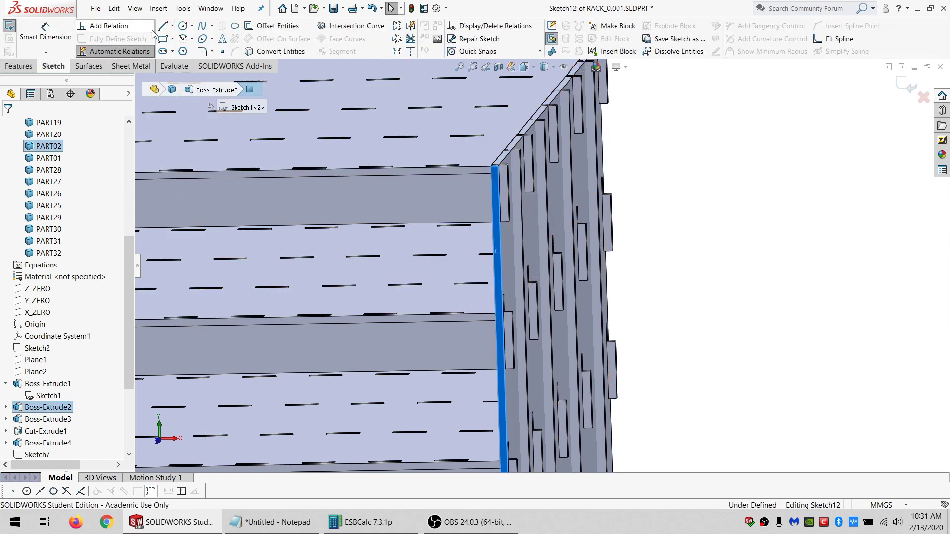
left_click(162, 39)
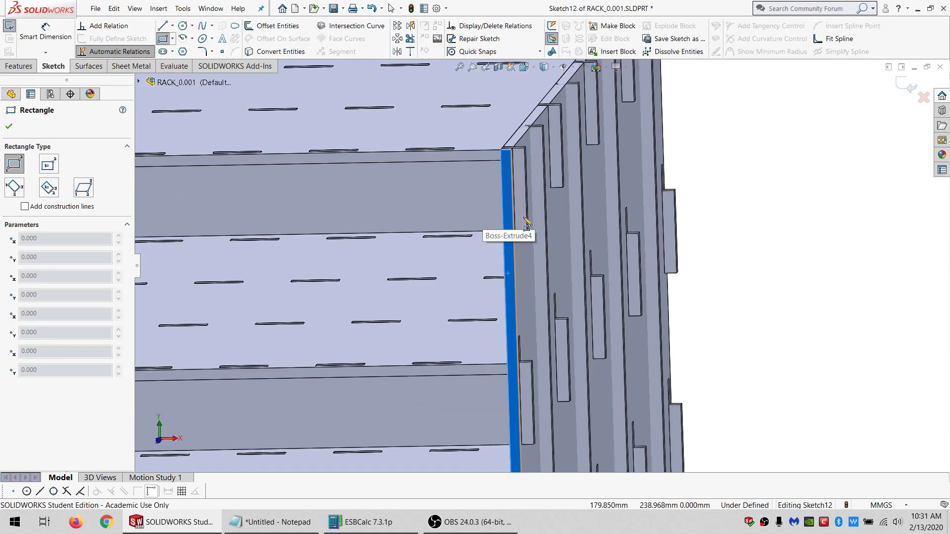
middle_click_drag(505, 229, 516, 213)
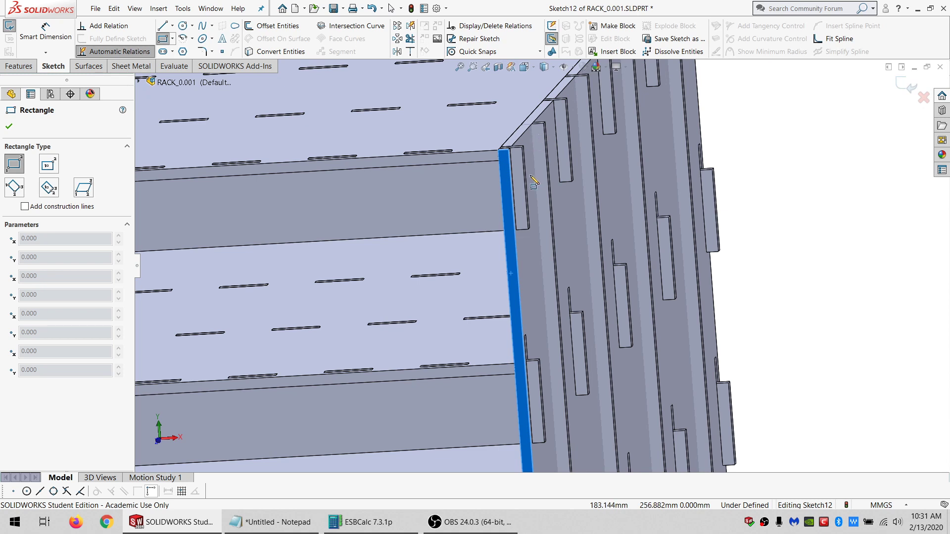
left_click(500, 151)
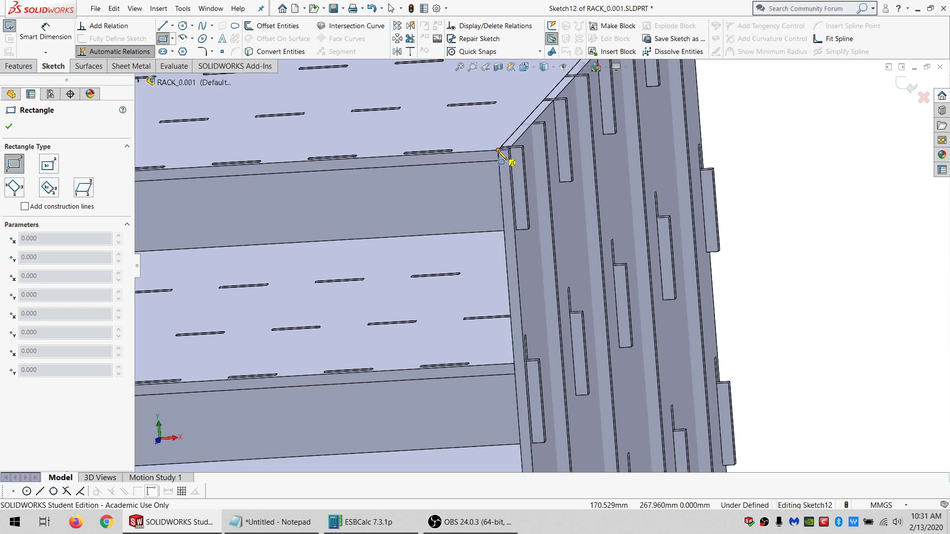
left_click(513, 202)
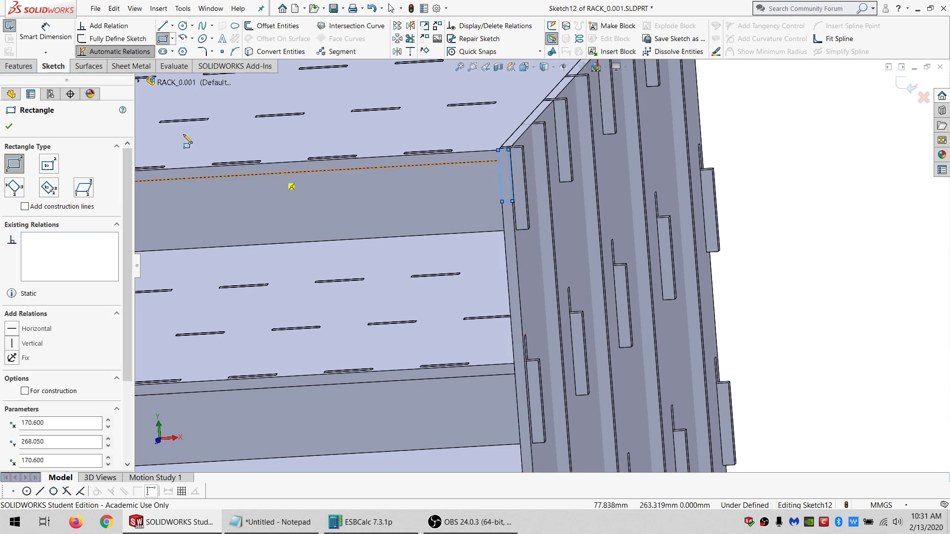
Dimension the rectangle's height and set it to 20 mm.
left_click(45, 36)
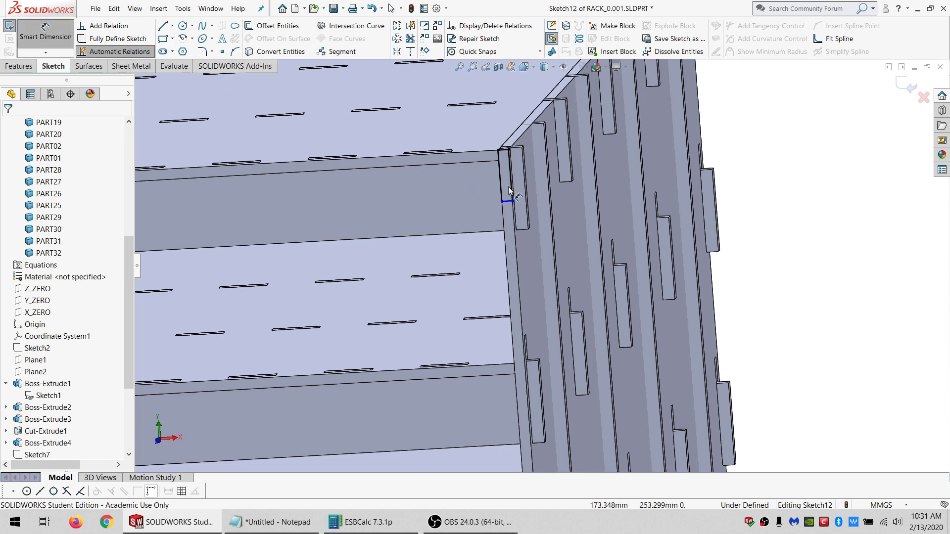
left_click(512, 201)
left_click(508, 151)
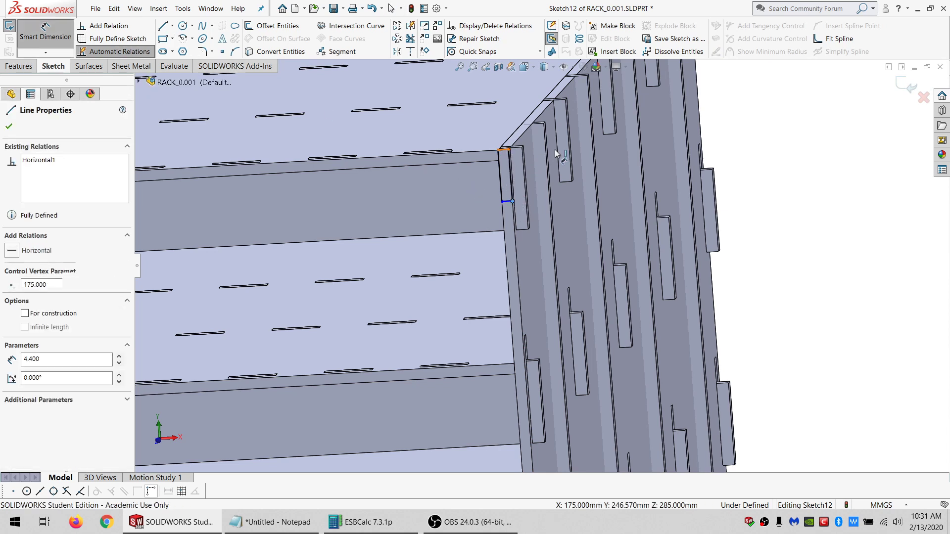
left_click(786, 157)
key("Return")
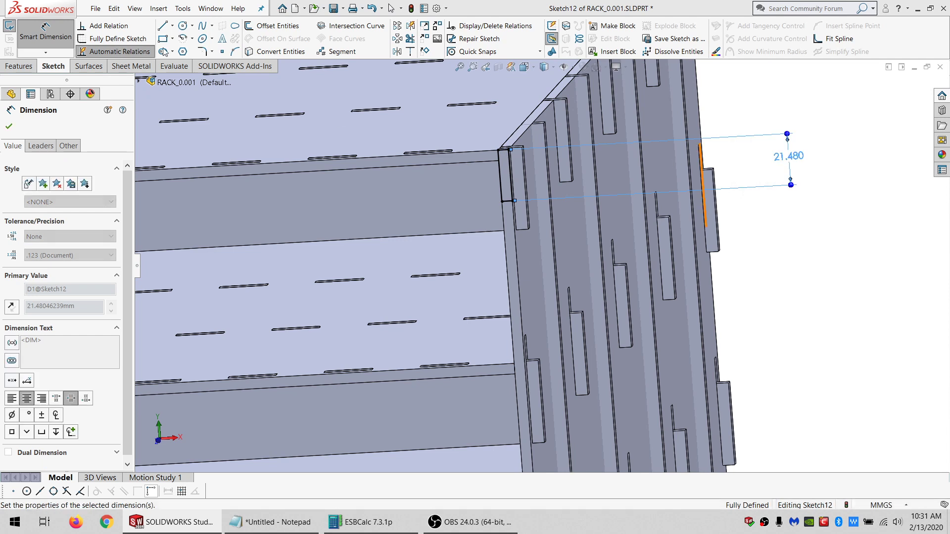
key("Escape")
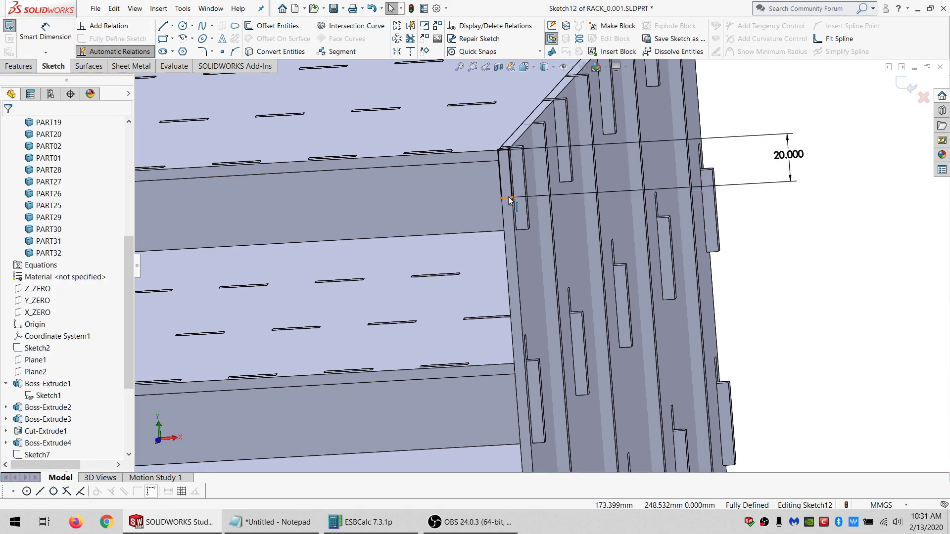
Linearly pattern the whole rectangle down the panel's front face with 6 instances at 40 mm spacing along Y and a single instance along X.
right_click(509, 199)
left_click(549, 204)
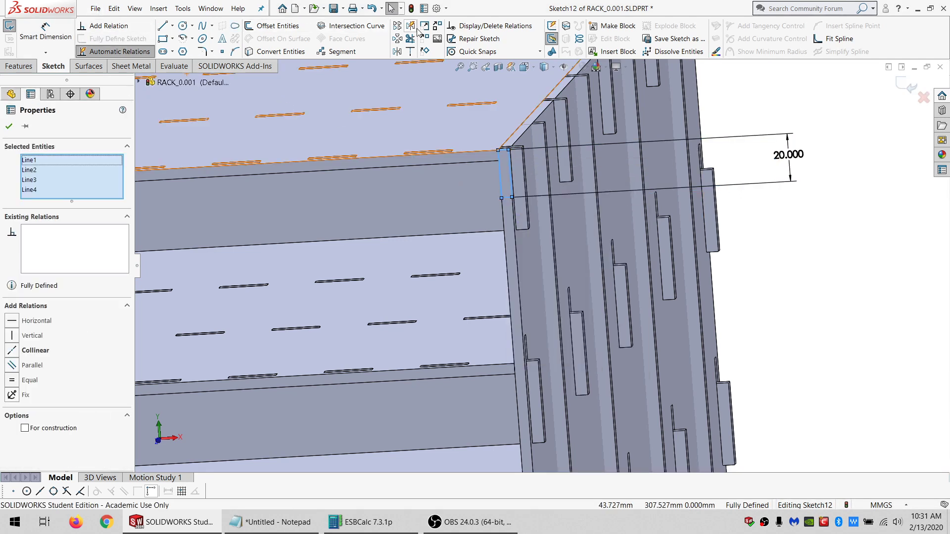
left_click(398, 27)
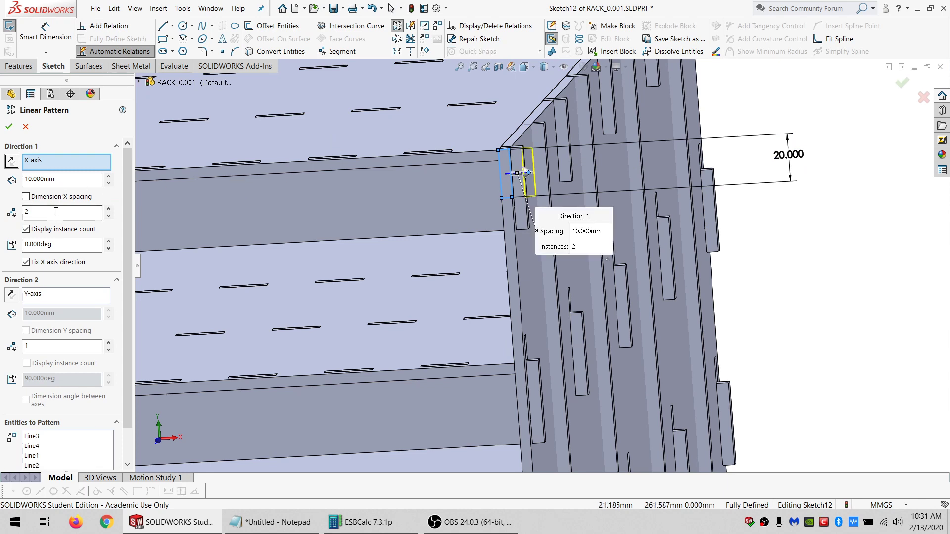
left_click(11, 162)
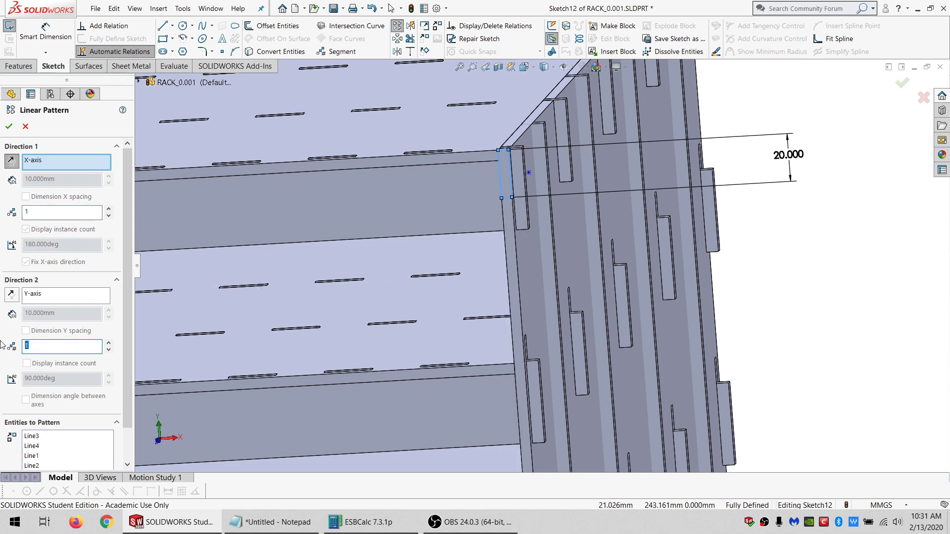
type("5")
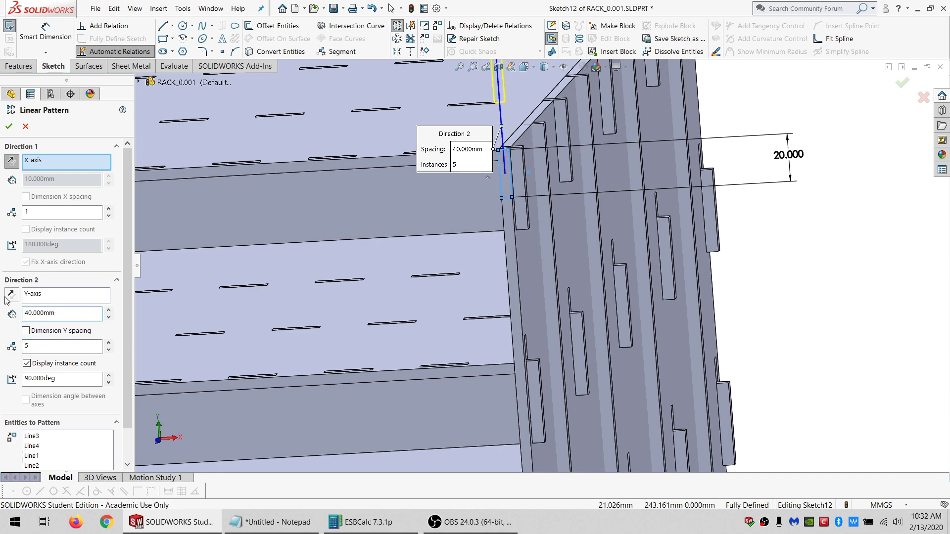
left_click(11, 295)
scroll(545, 267, "down", 5)
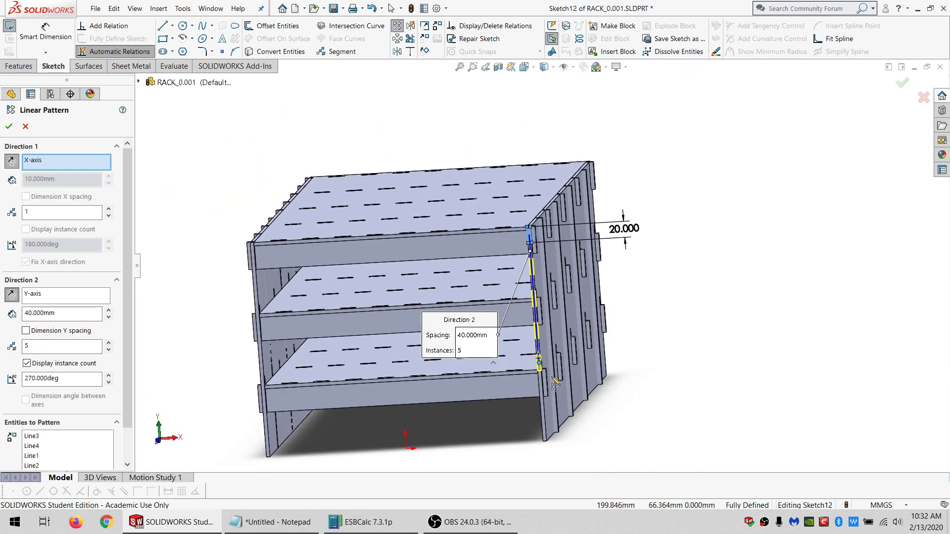
scroll(556, 382, "up", 3)
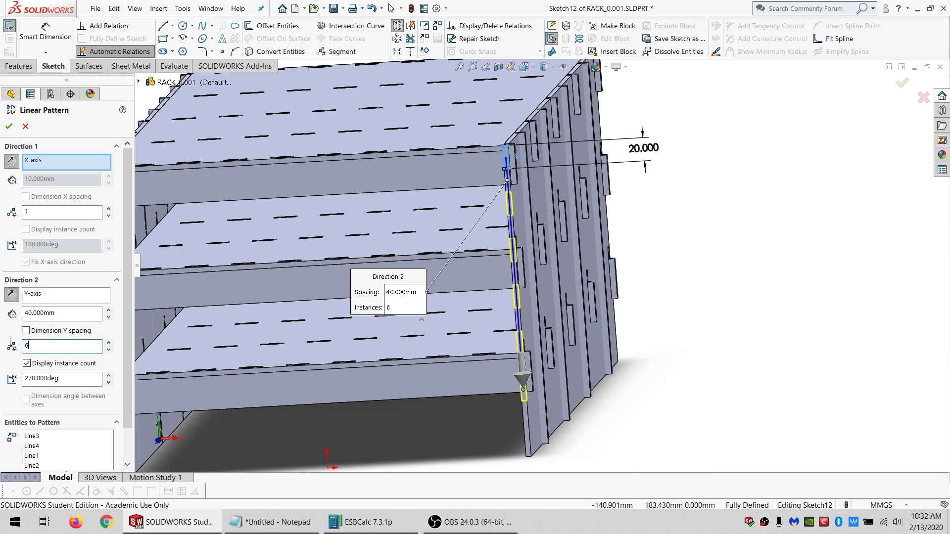
left_click(10, 125)
Delete the 20 mm height dimension from the first rectangle.
left_click_drag(643, 149, 683, 149)
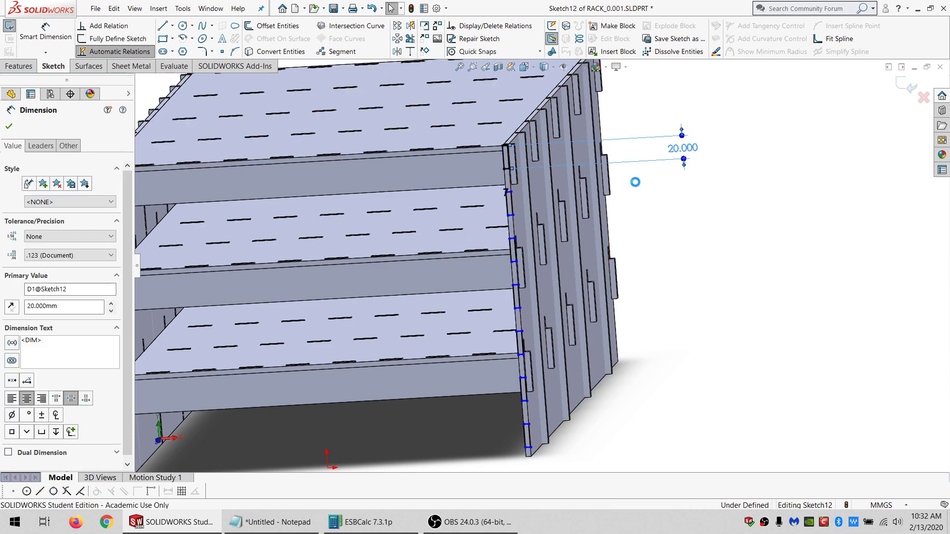
key("Delete")
key("l")
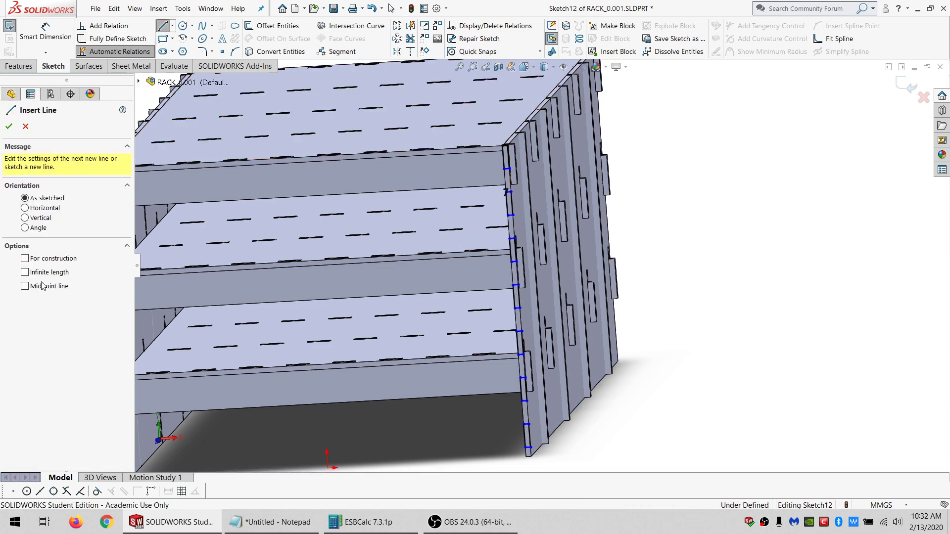
key("Escape")
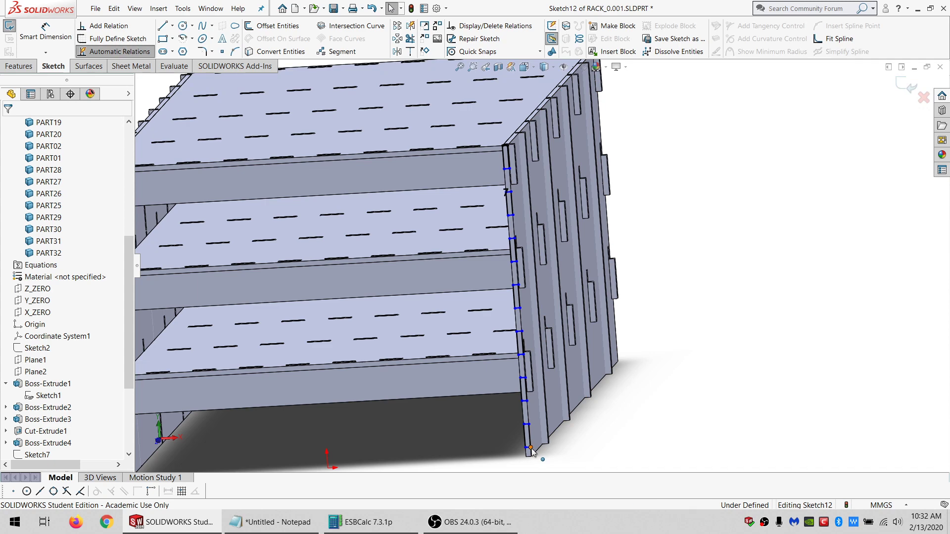
Make the lowest rectangle's lower outer corner coincident with the bottom edge of the side panel's front face.
left_click(531, 449)
scroll(526, 440, "down", 5)
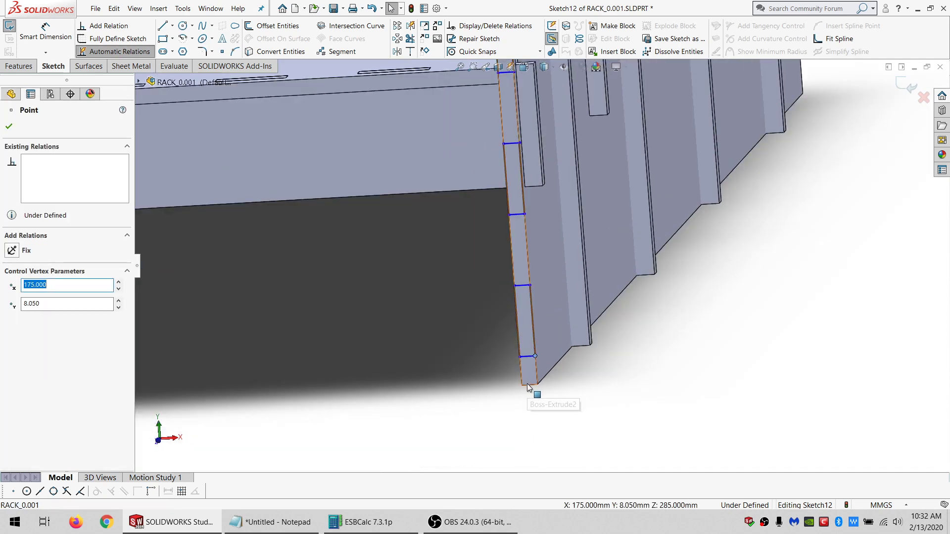
left_click(528, 384, "ctrl")
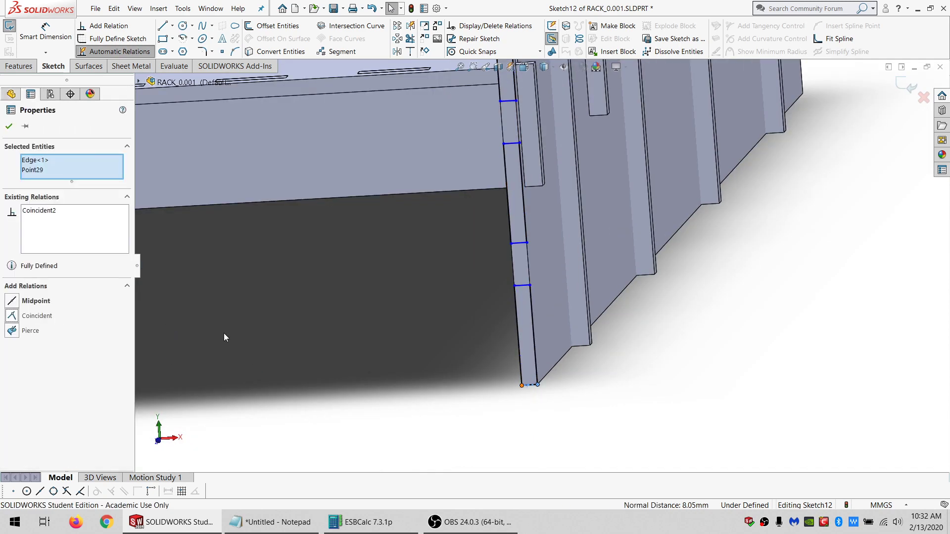
key("Escape")
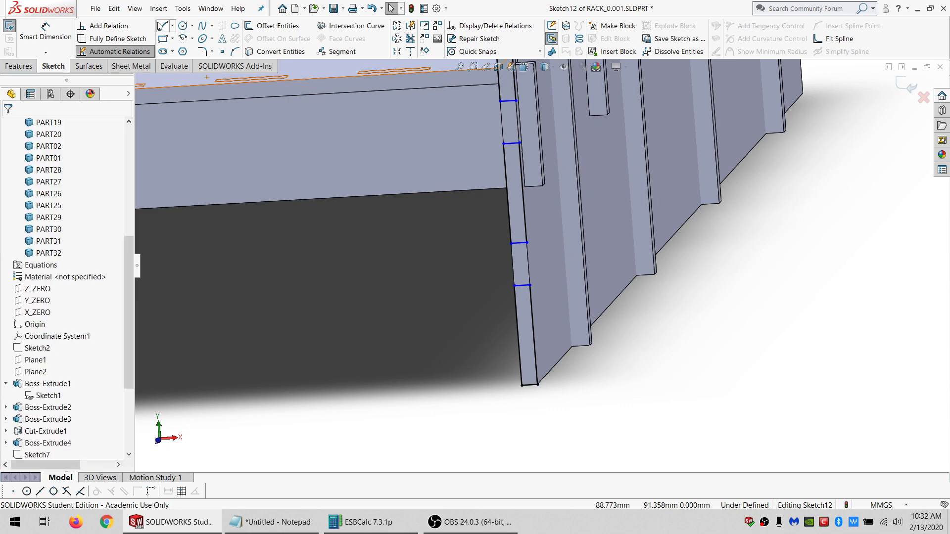
Draw a vertical construction line across the gap between the upper two rectangles, joining the midpoints of their facing edges.
left_click(163, 25)
scroll(488, 274, "up", 6)
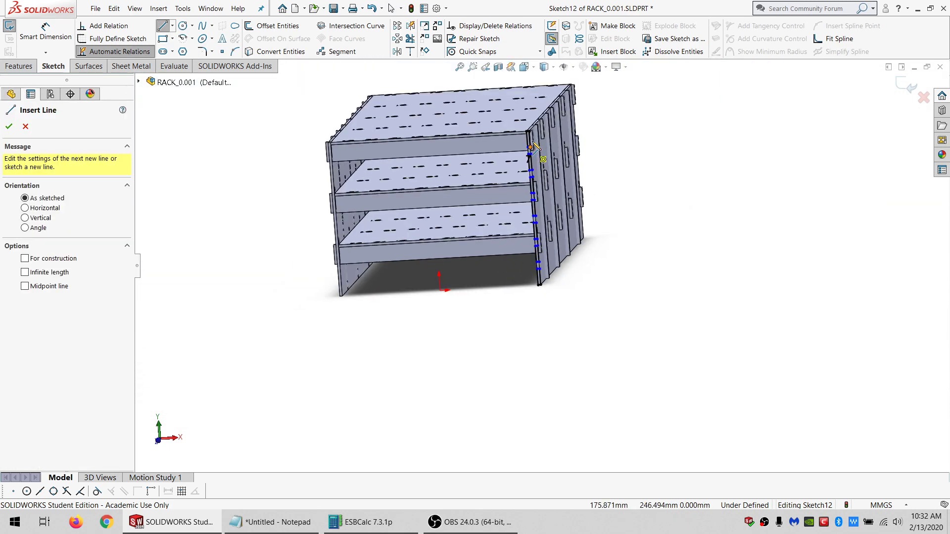
scroll(530, 183, "down", 5)
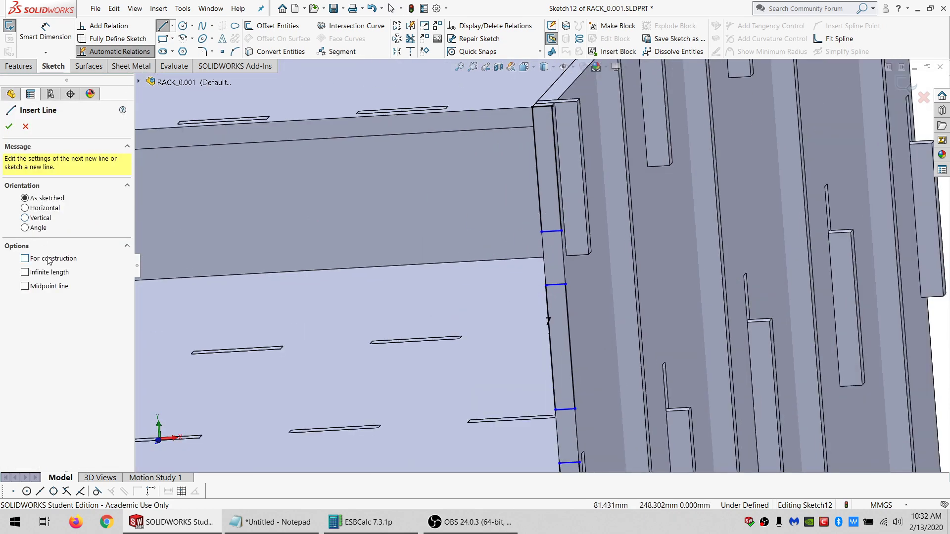
left_click(551, 231)
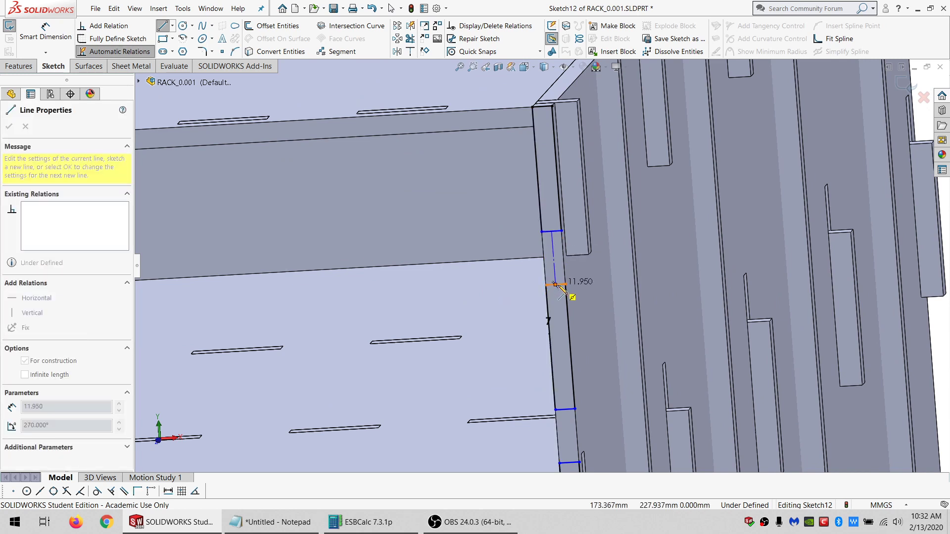
left_click(554, 285)
key("Escape")
Make the construction line in the gap equal in length to the top rectangle's vertical side.
left_click(554, 243)
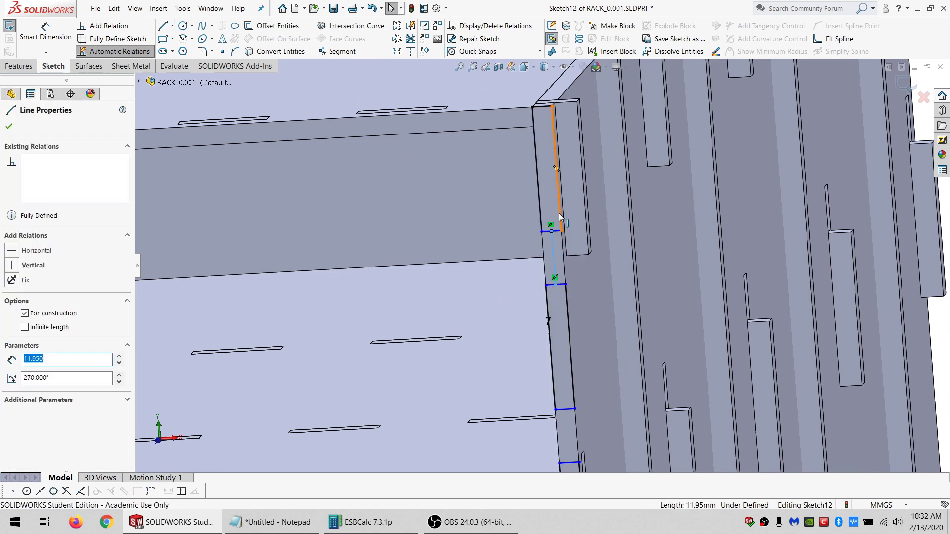
left_click(435, 265, "ctrl")
left_click(30, 375)
scroll(498, 339, "up", 5)
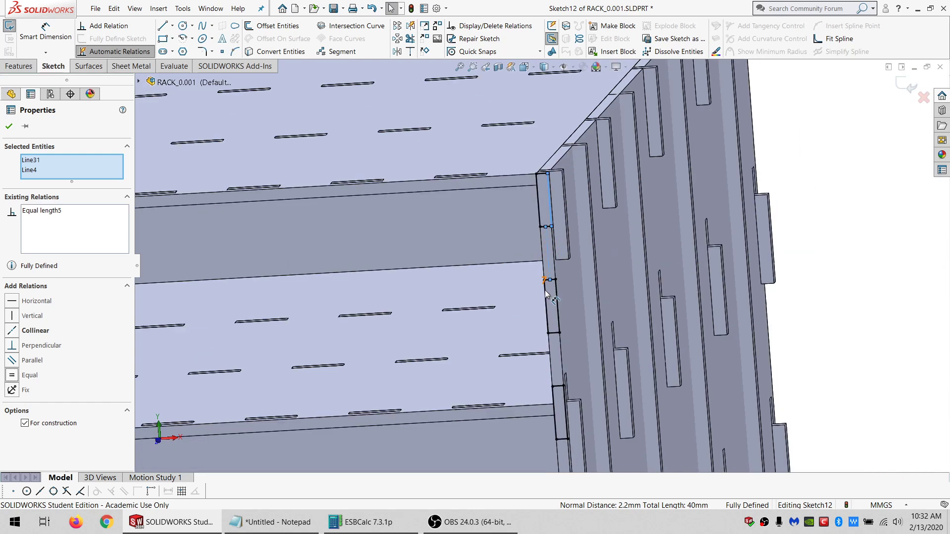
Sketch a corner rectangle at the upper end of the opposite side panel's front edge.
scroll(345, 353, "down", 2)
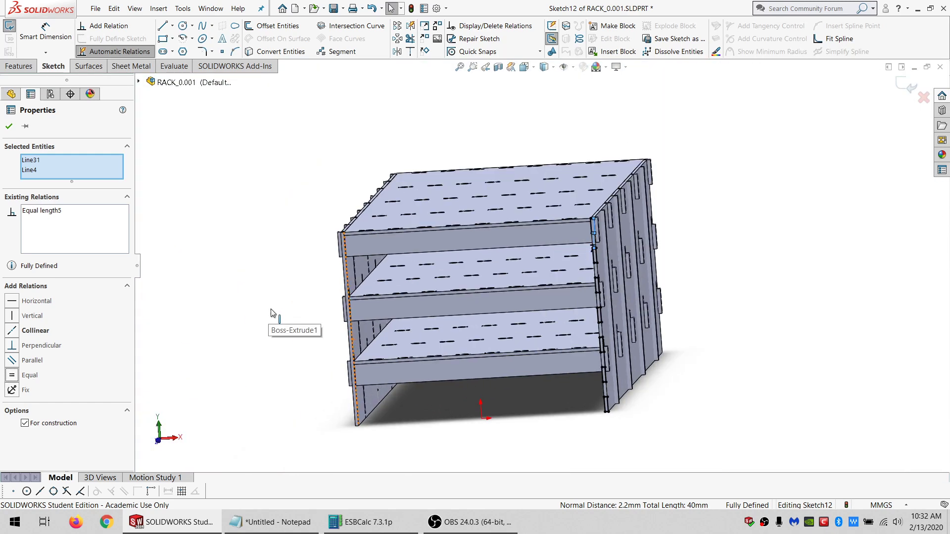
left_click(221, 144)
left_click(163, 39)
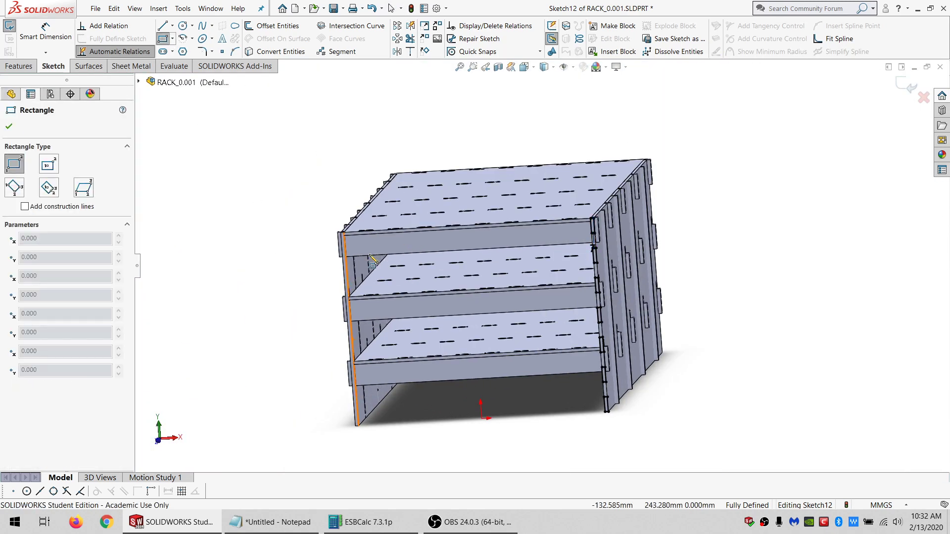
scroll(324, 232, "down", 3)
mouse_move(332, 221)
left_mouse_down()
mouse_move(356, 271)
mouse_move(341, 264)
left_mouse_up()
key("Escape")
key("Escape")
Make the new rectangle's lower corner coincident with the bottom edge of the top rectangle on the other side panel.
left_click(339, 264)
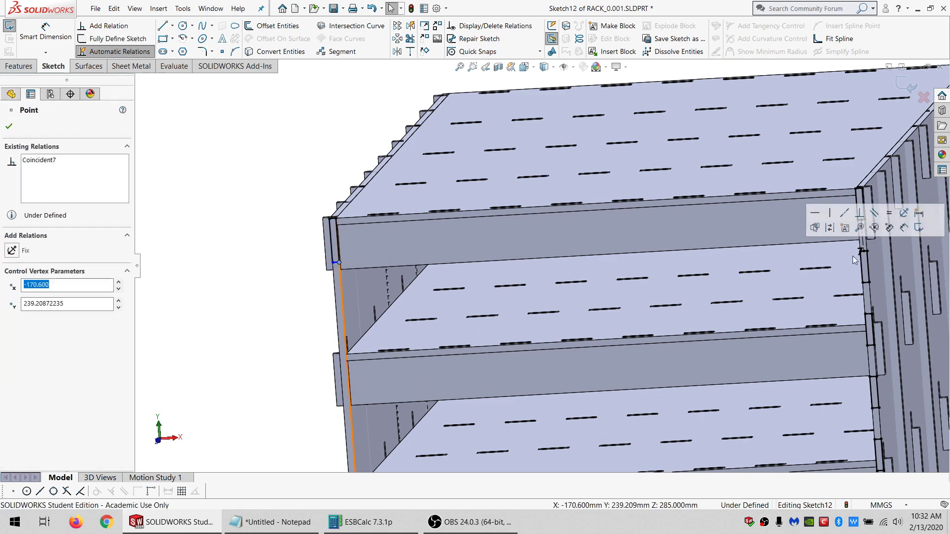
scroll(796, 308, "down", 3)
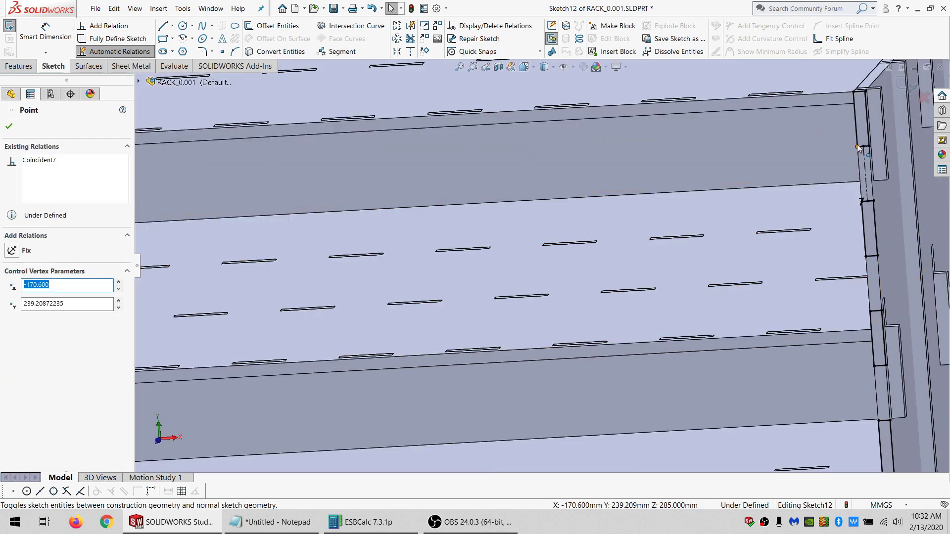
scroll(856, 147, "down", 3)
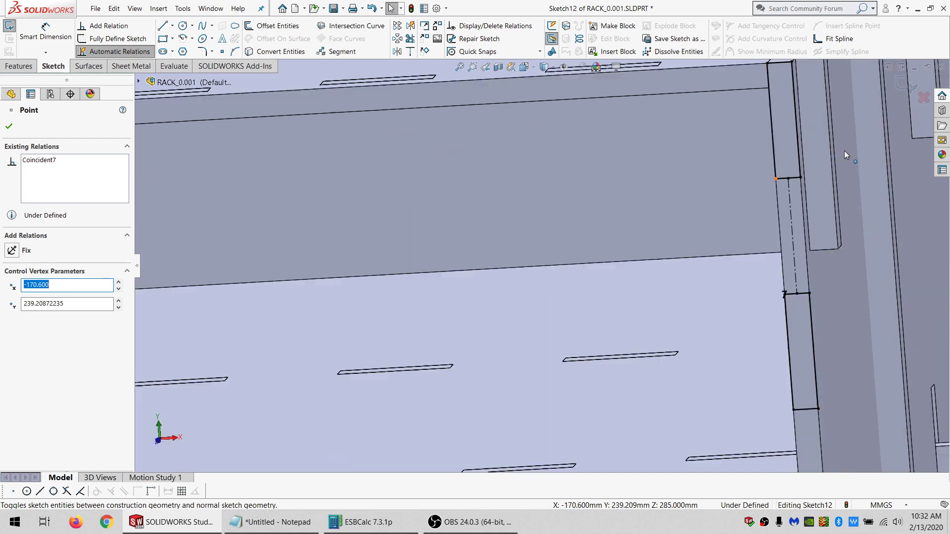
left_click(794, 179, "ctrl")
left_click(37, 316)
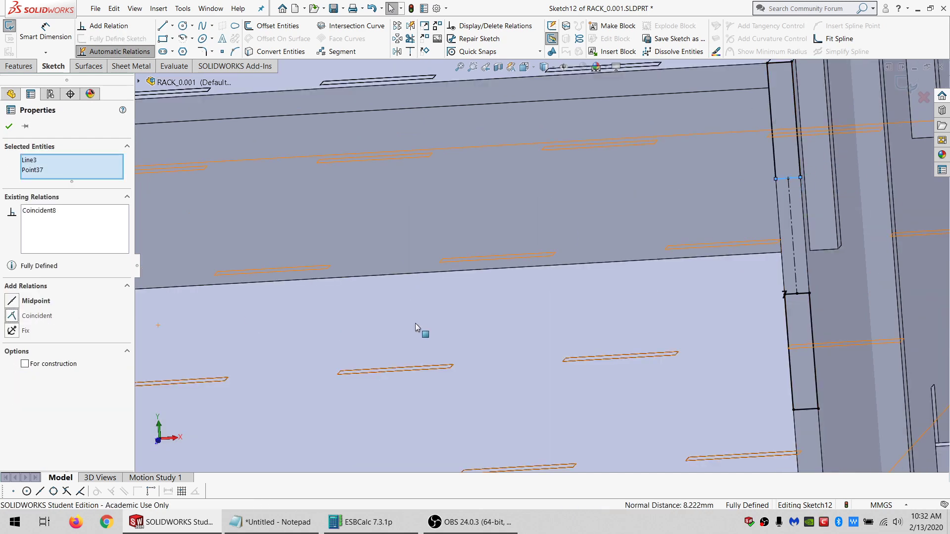
Linear-pattern the new rectangle down the panel's front edge with 1 instance along X and 7 along reversed Y.
key("f")
left_click_drag(351, 299, 507, 158)
left_click(397, 27)
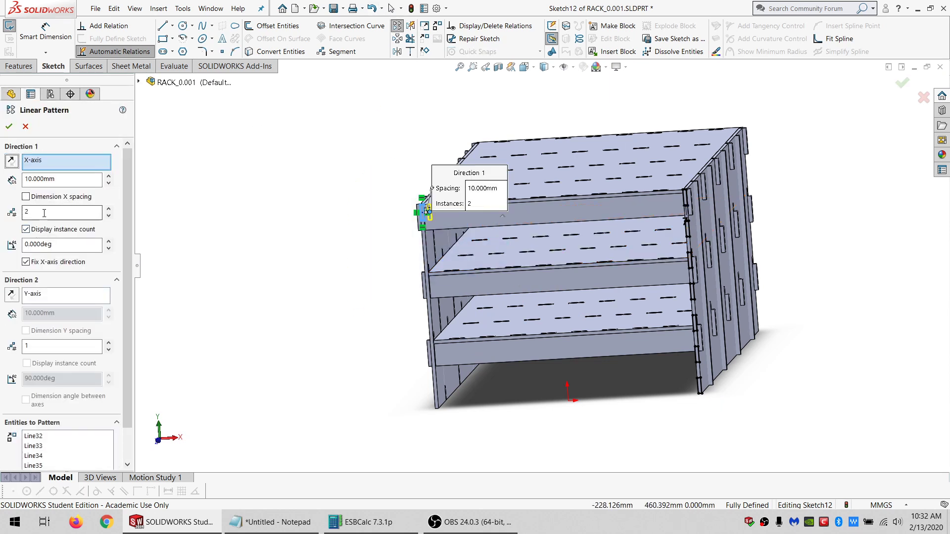
left_click(55, 347)
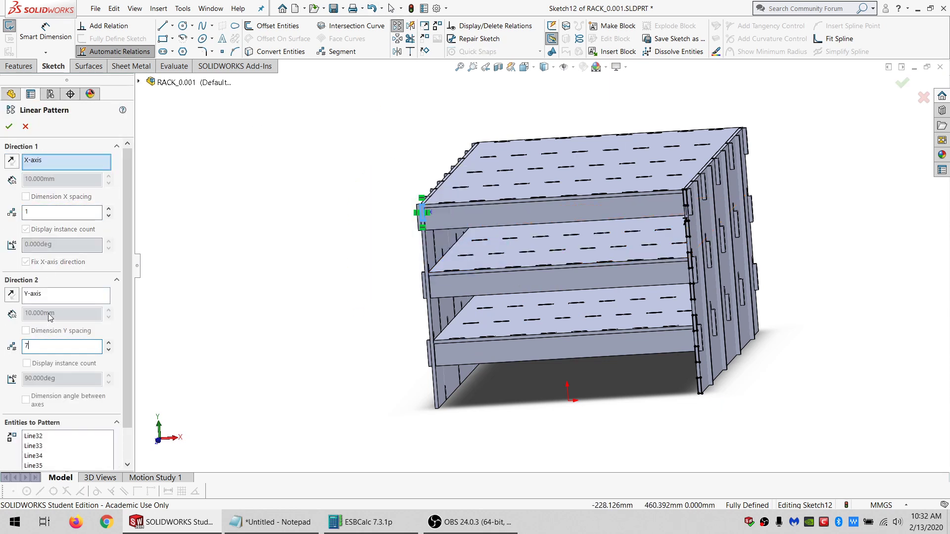
type("7")
key("Tab")
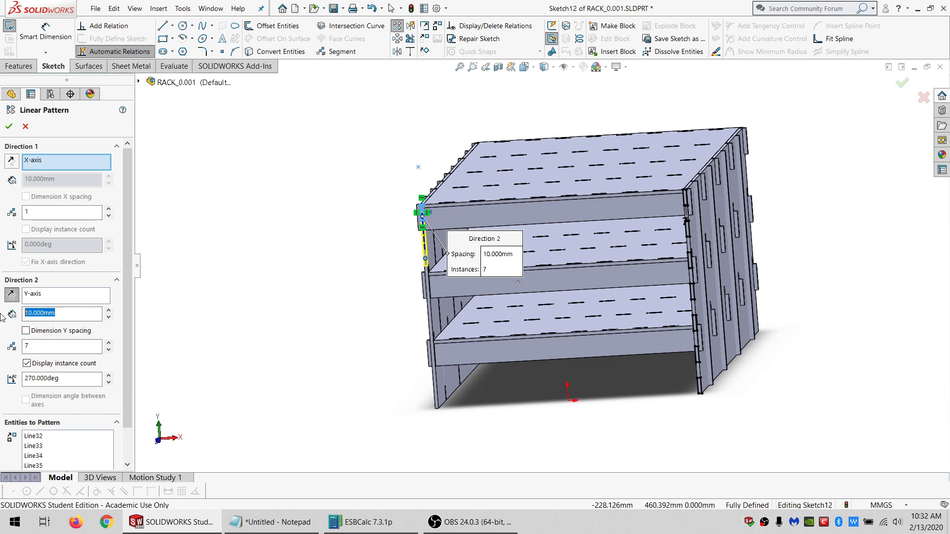
key("Return")
left_click(8, 126)
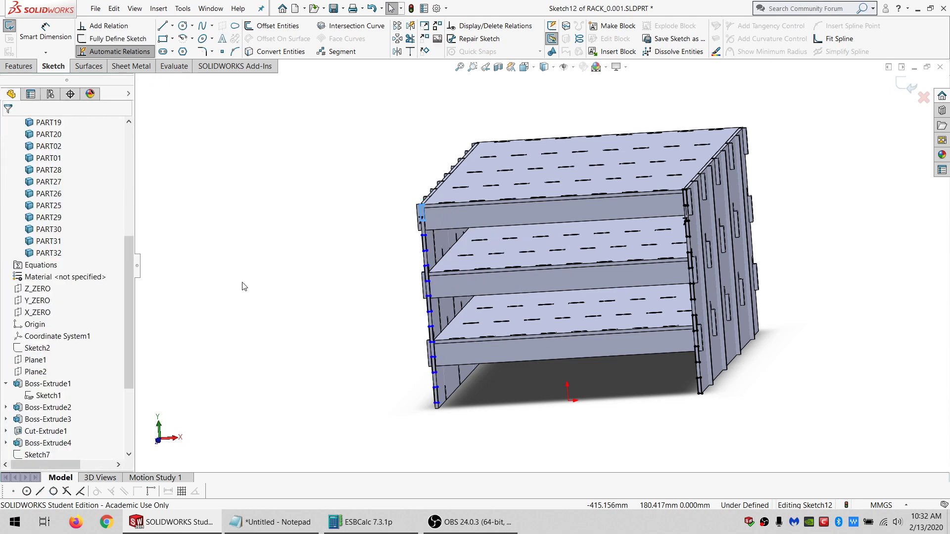
Make the second patterned rectangle's corner coincident with the top edge of the second rectangle on the other side panel.
left_click(426, 236)
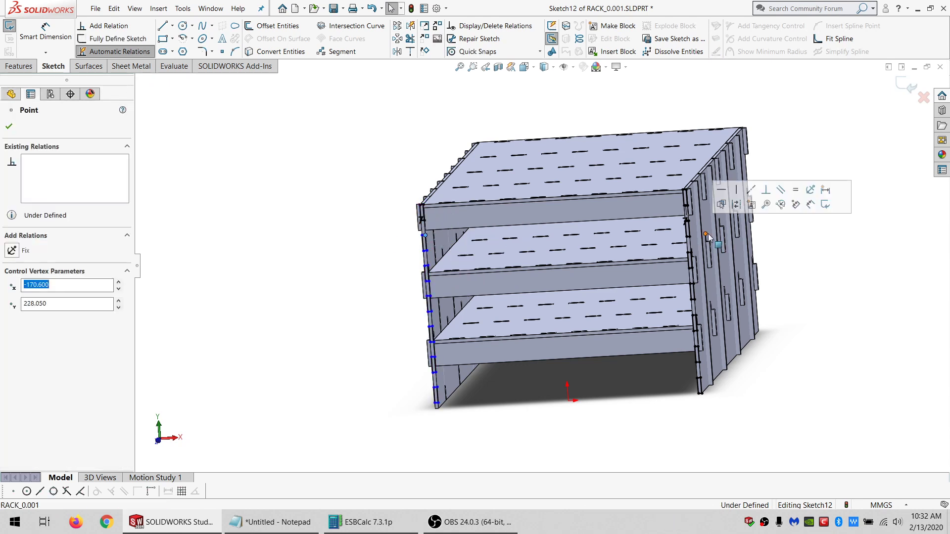
scroll(673, 230, "down", 5)
scroll(630, 227, "down", 5)
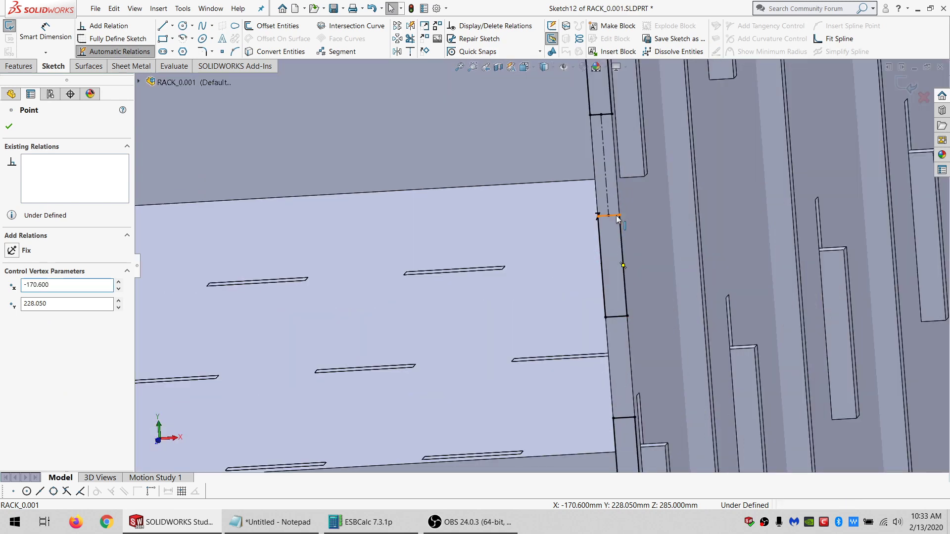
left_click(614, 216, "ctrl")
left_click(37, 315)
scroll(390, 320, "up", 10)
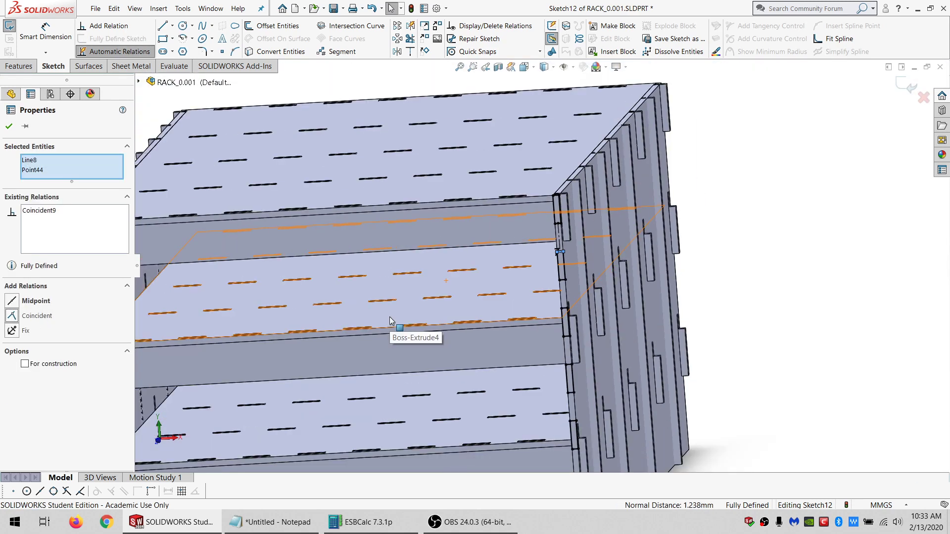
scroll(390, 319, "up", 10)
Start an Extruded Cut from the tab sketch with the end condition Through All.
middle_click_drag(492, 307, 456, 346)
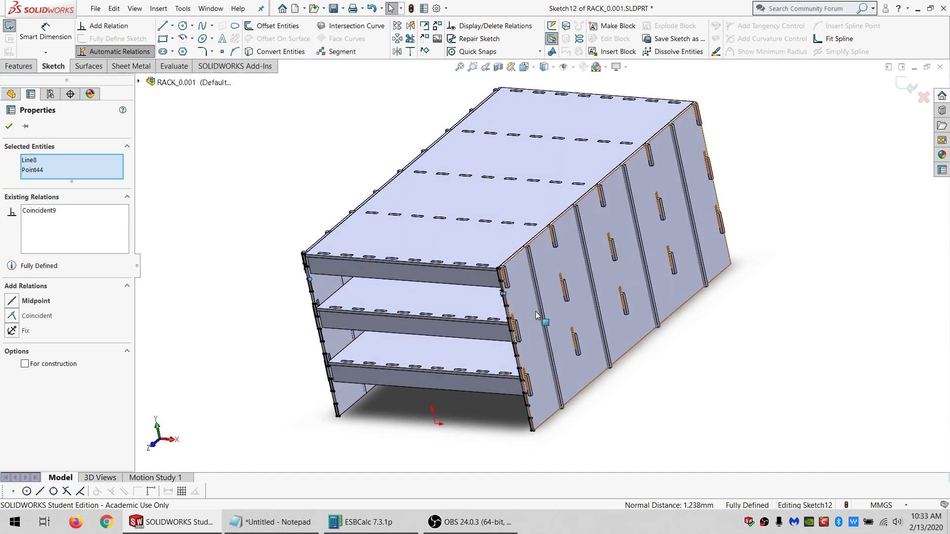
scroll(499, 322, "down", 5)
scroll(500, 322, "up", 3)
left_click(216, 129)
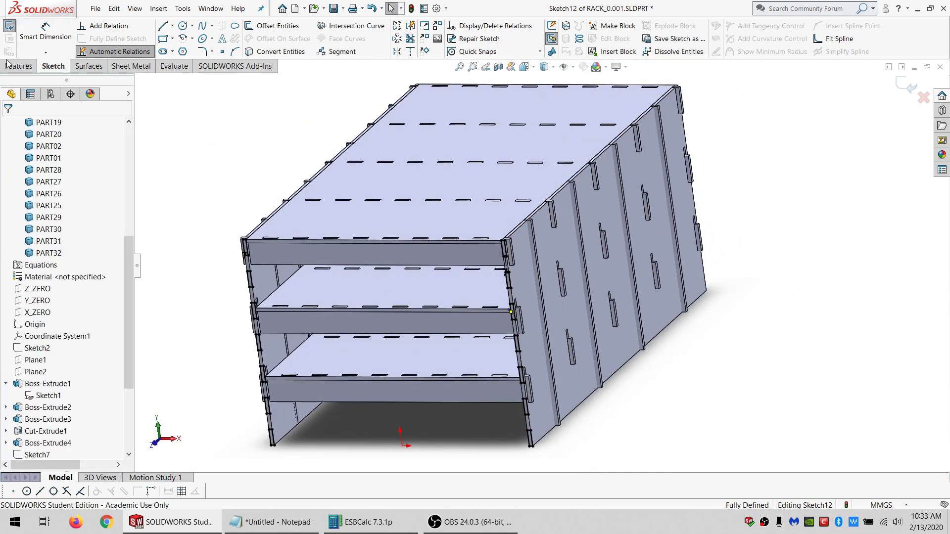
left_click(26, 67)
left_click(180, 26)
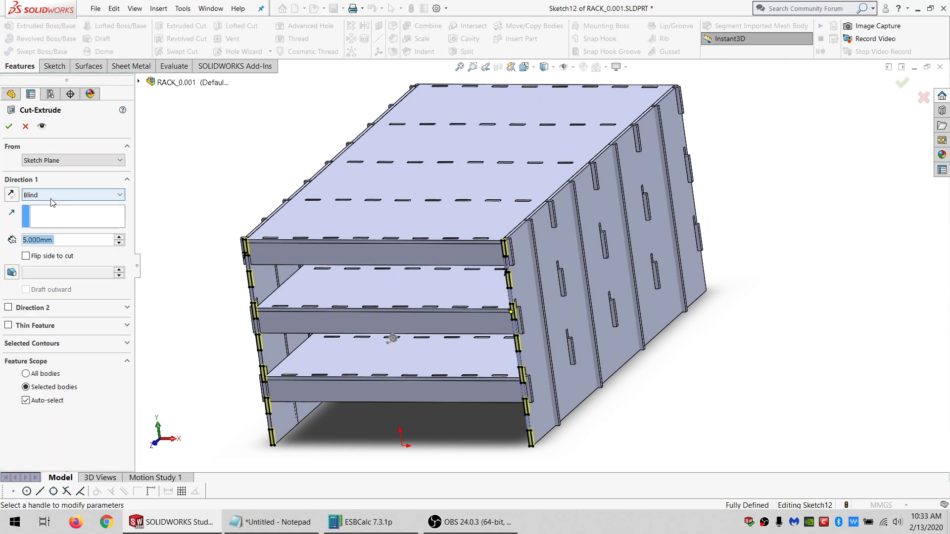
left_click(51, 195)
left_click(39, 214)
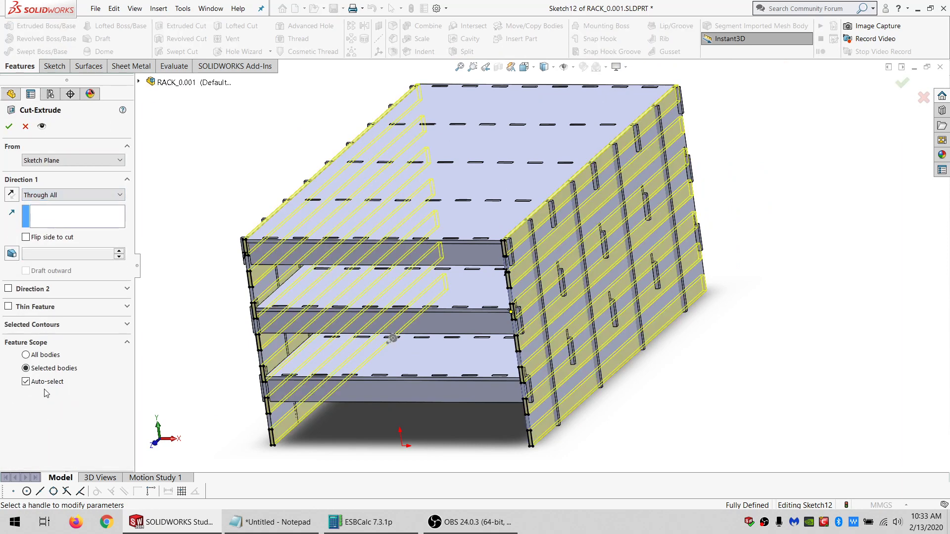
Limit the cut's feature scope to the side strips PART25 through PART32 and complete the cut.
left_click(536, 260)
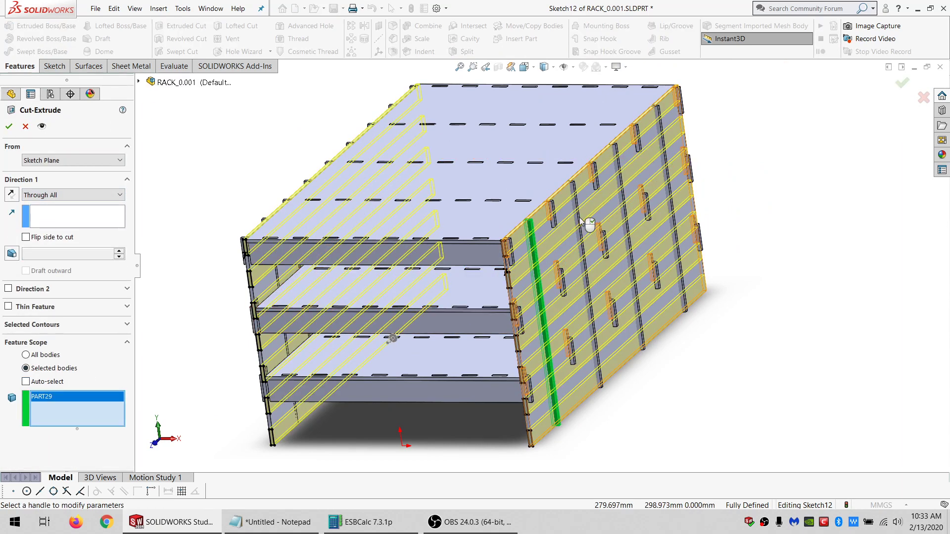
left_click(580, 225)
left_click(622, 205)
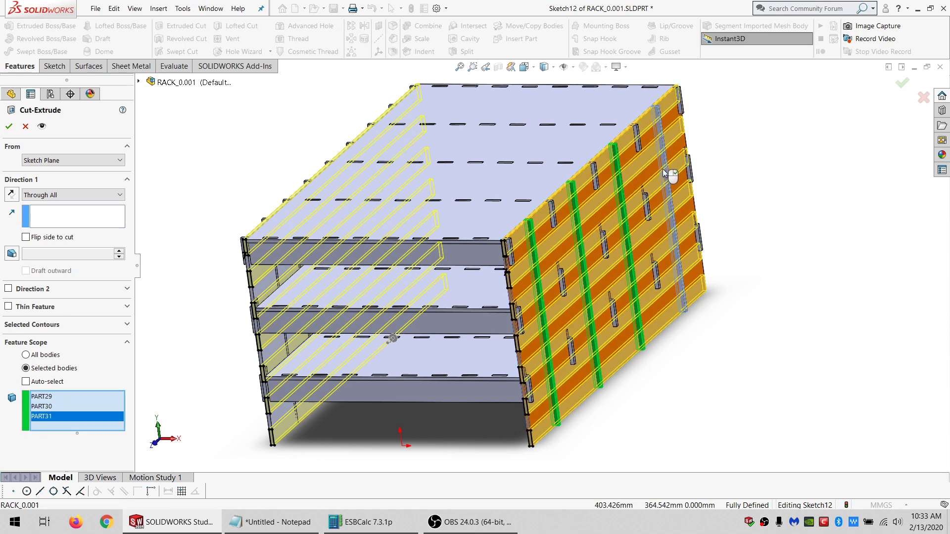
left_click(668, 174)
middle_click_drag(403, 302, 448, 302)
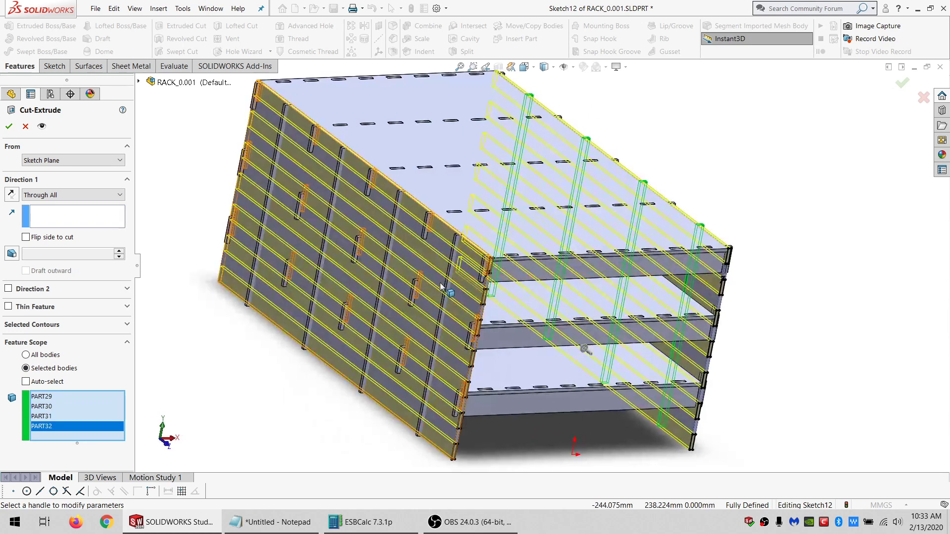
left_click(446, 304)
left_click(390, 252)
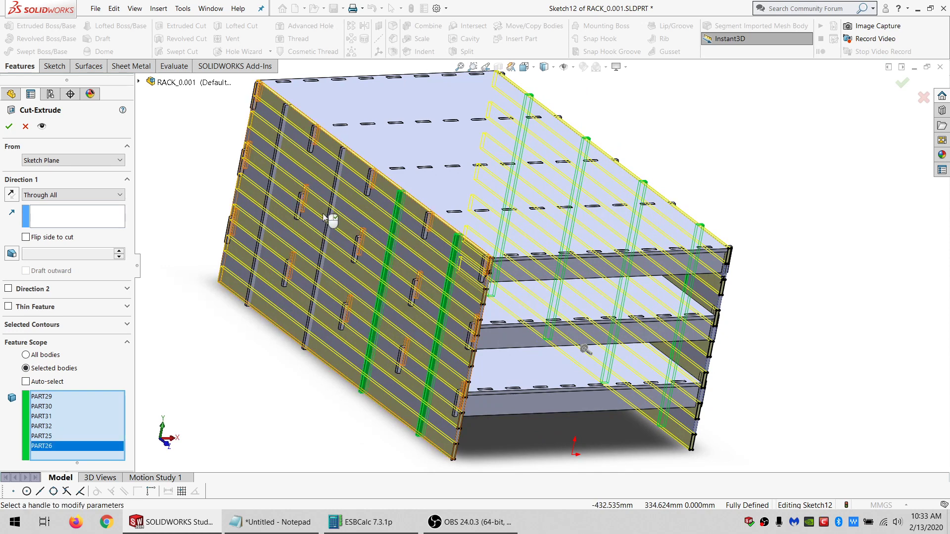
left_click(330, 212)
left_click(275, 163)
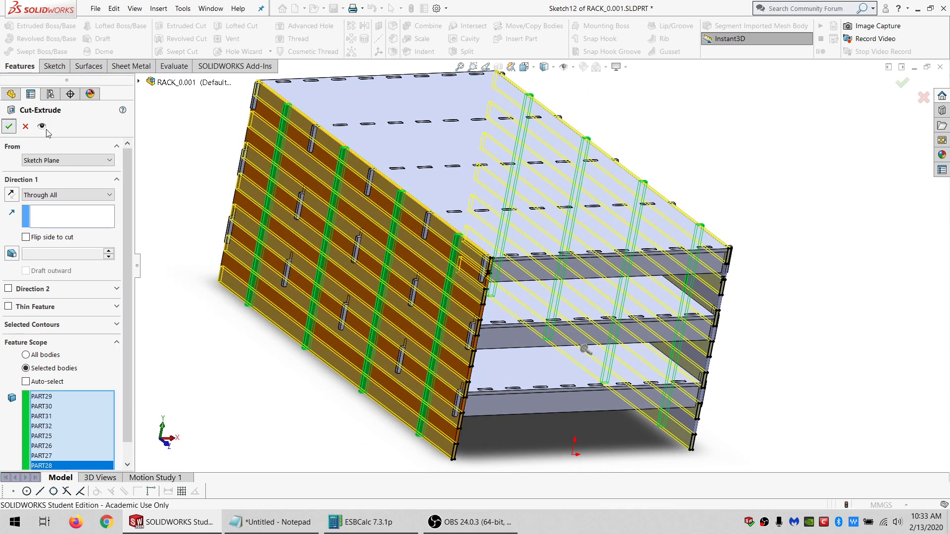
Temporarily hide the side panel PART01 to examine the notches cut into its strips.
scroll(510, 312, "down", 2)
middle_click_drag(500, 327, 478, 329)
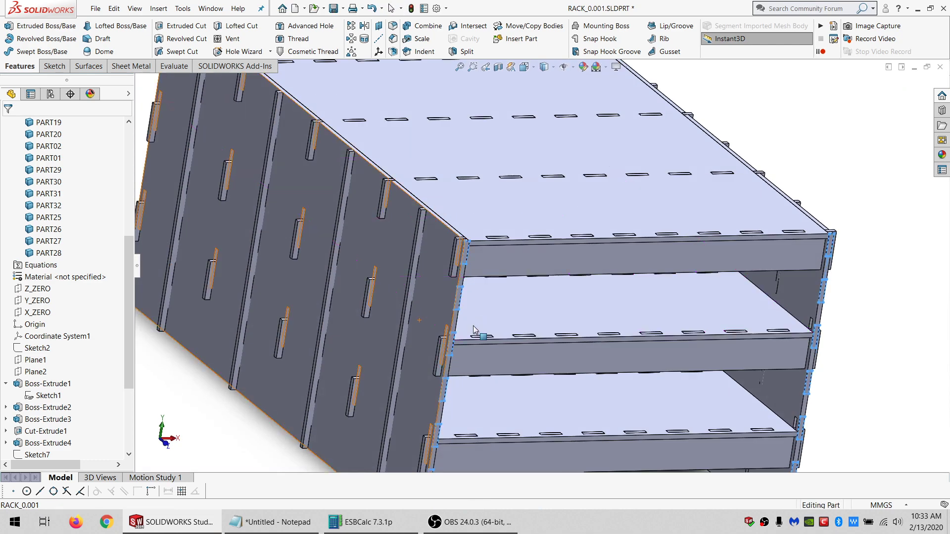
left_click(420, 287)
left_click(480, 258)
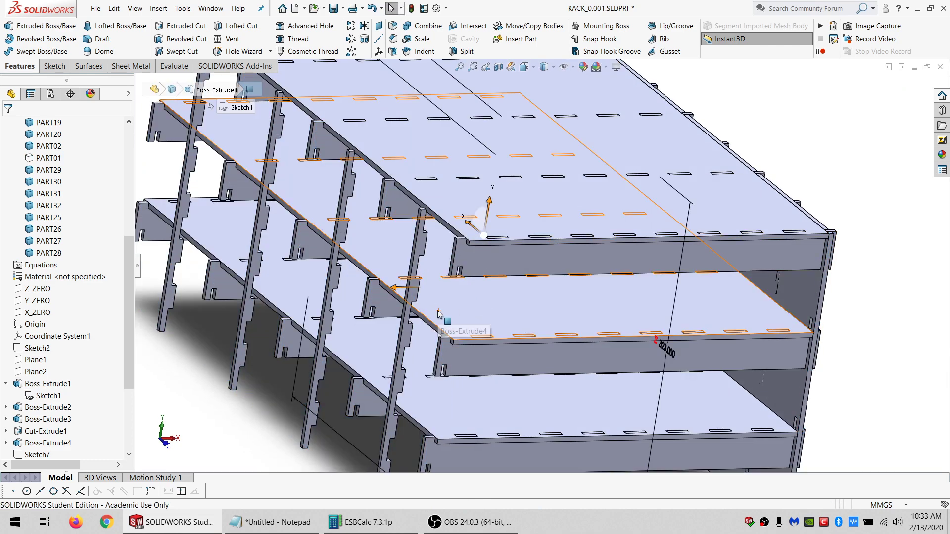
middle_click_drag(432, 315, 540, 301)
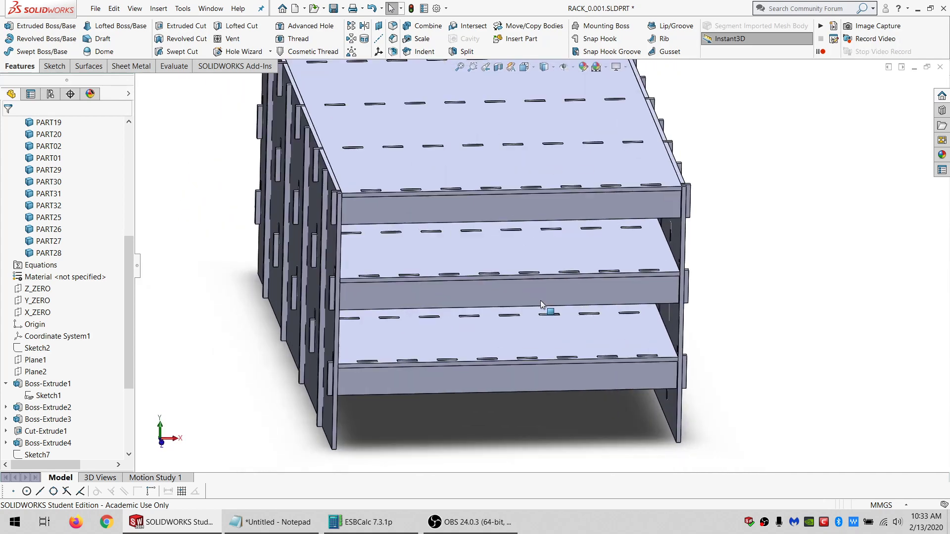
Rename the side panel bodies PART01 and PART02 as PART01_OLD and PART02_OLD.
left_click(328, 244)
scroll(45, 233, "up", 2)
left_click(39, 230)
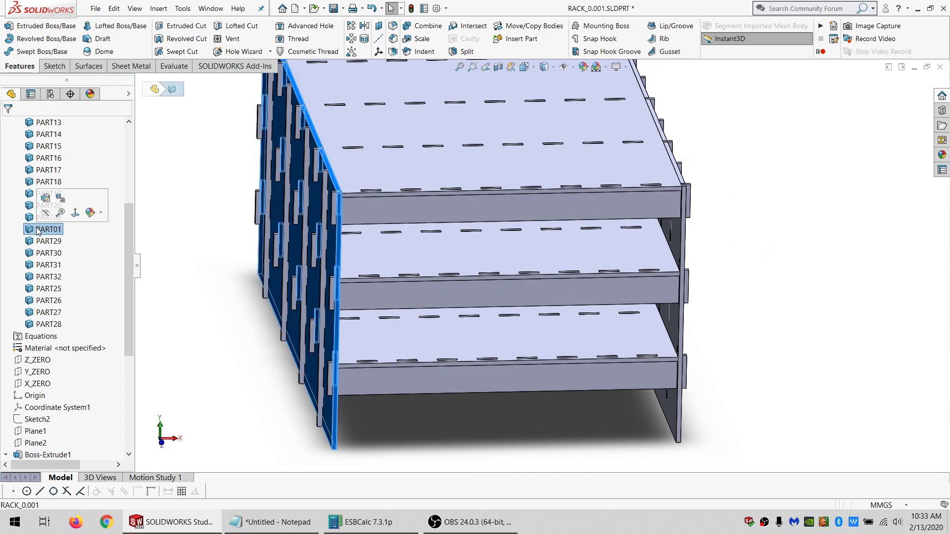
left_click(62, 231)
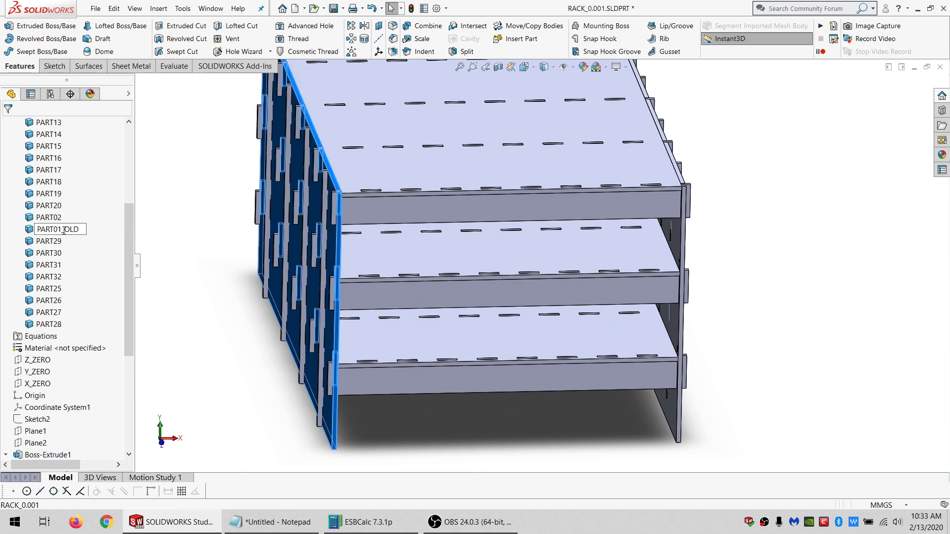
left_click(40, 218)
left_click(63, 218)
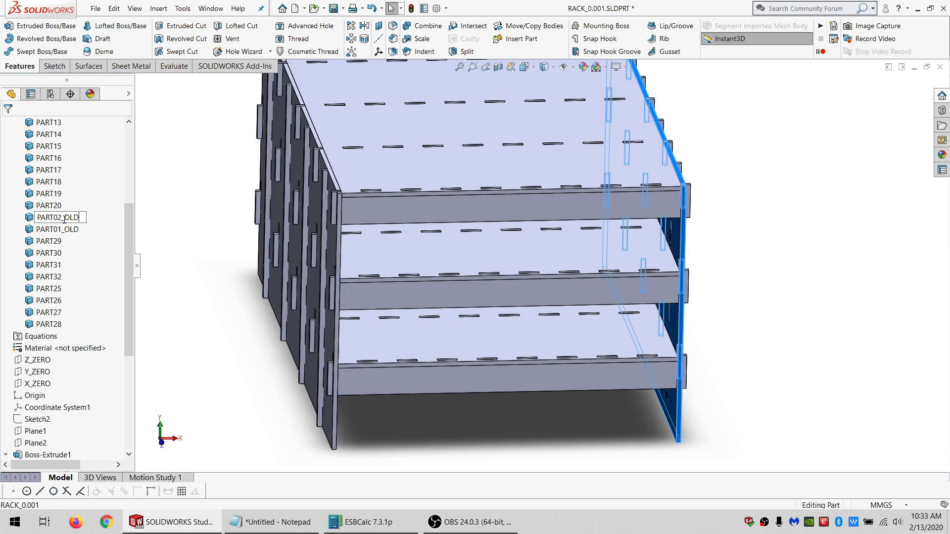
left_click(193, 185)
Start Move/Copy Body and select the strips PART25 through PART28 on the first side panel as bodies to move.
left_click(529, 26)
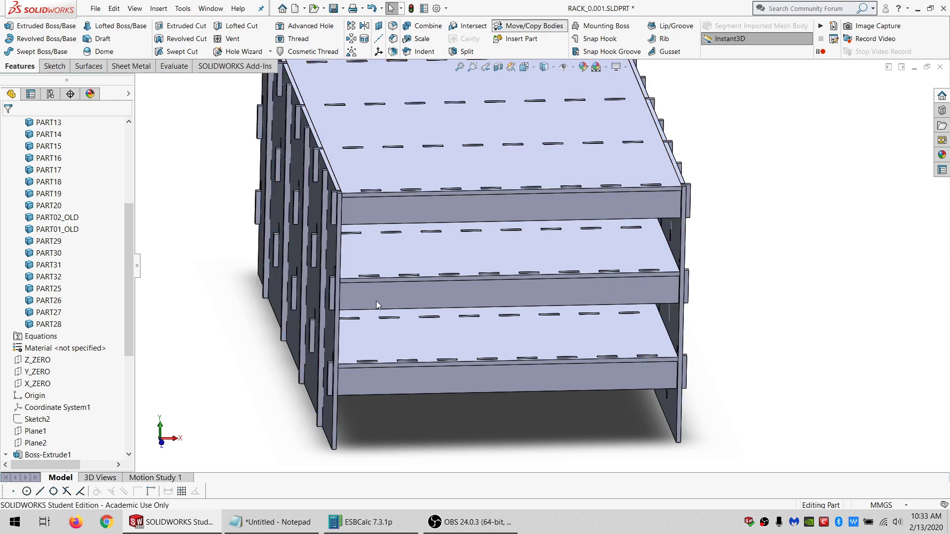
middle_click_drag(326, 267, 262, 277)
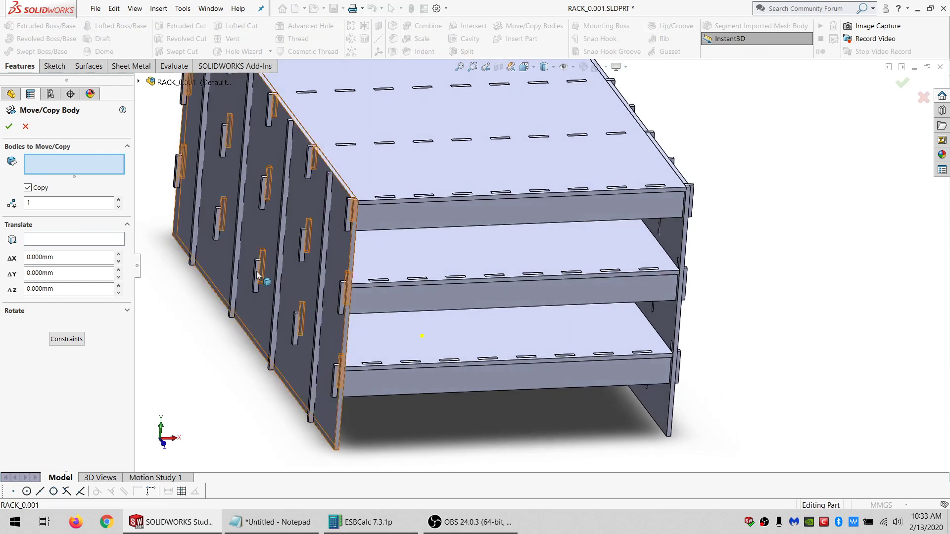
left_click(66, 339)
left_click(199, 177)
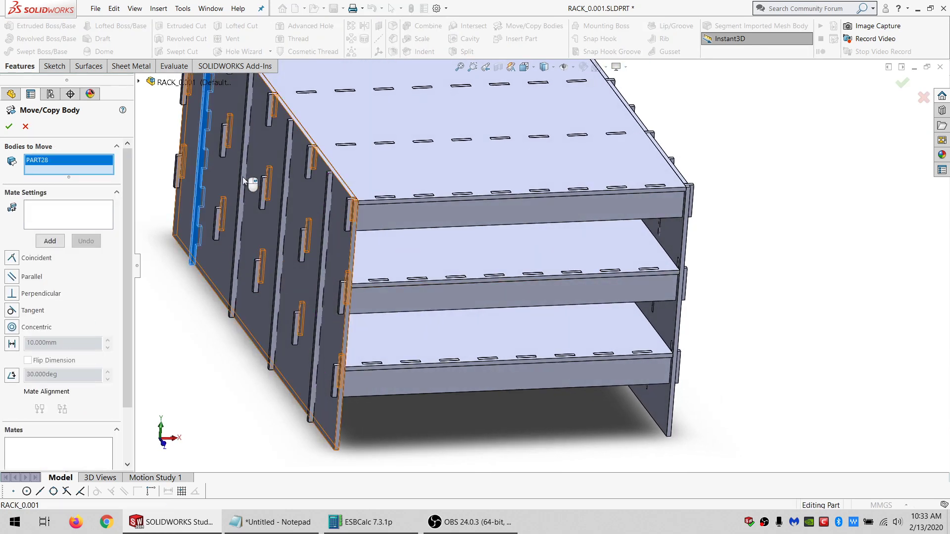
left_click(242, 177)
left_click(285, 179)
left_click(322, 183)
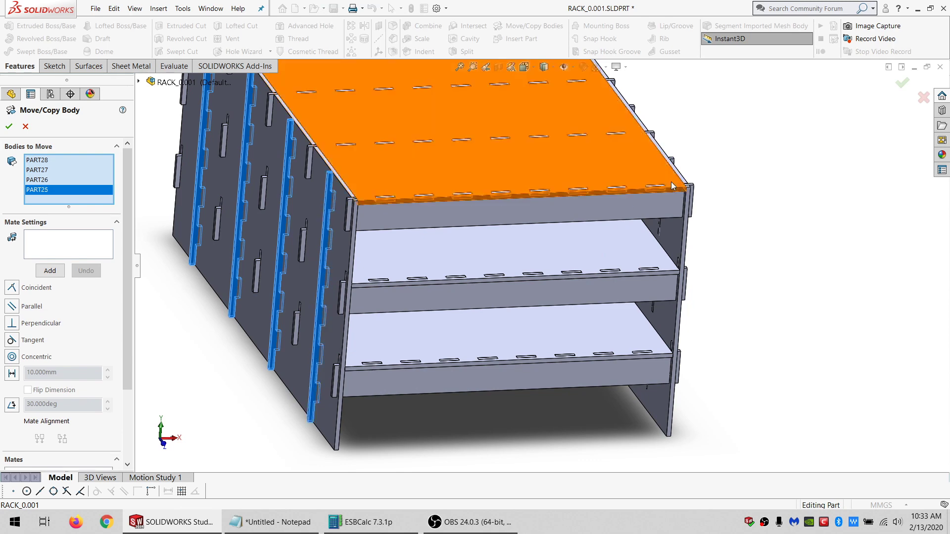
Add the strips PART29 through PART32 to the selection and copy all eight strips in place with zero translation.
middle_click_drag(376, 163, 472, 258)
left_click(548, 228)
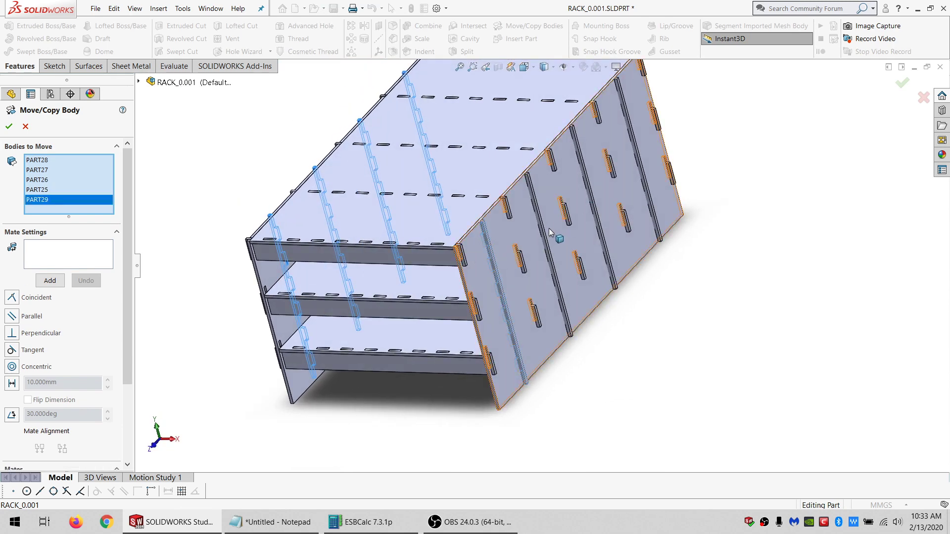
left_click(544, 228)
left_click(594, 208)
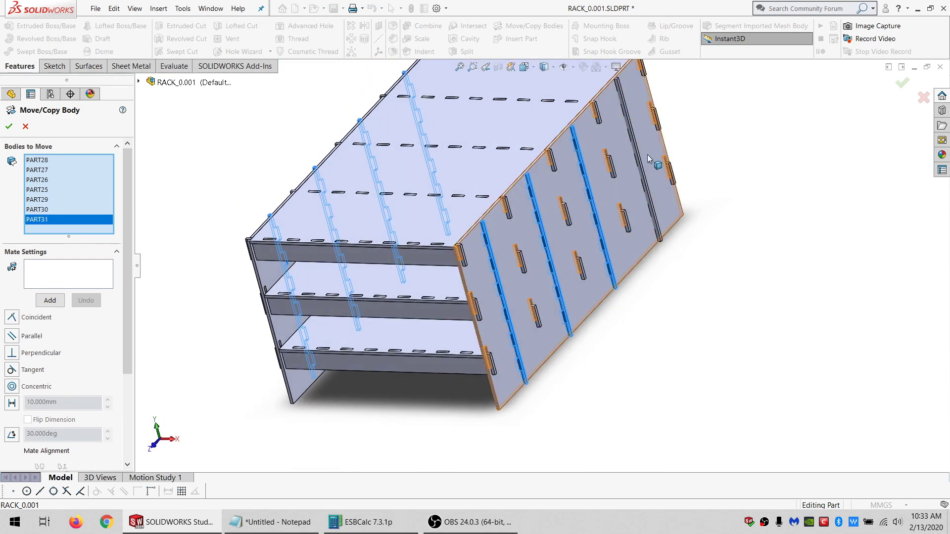
left_click(641, 168)
scroll(61, 407, "down", 3)
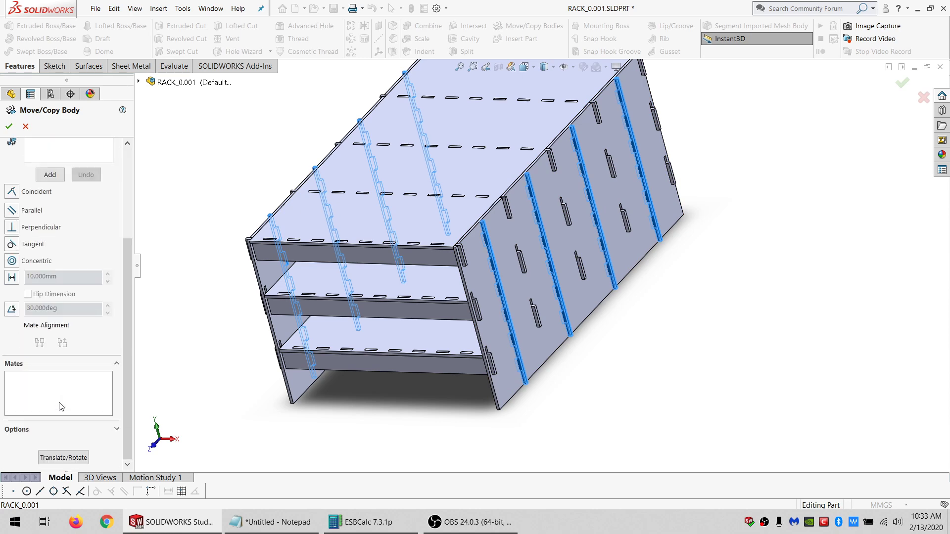
left_click(61, 456)
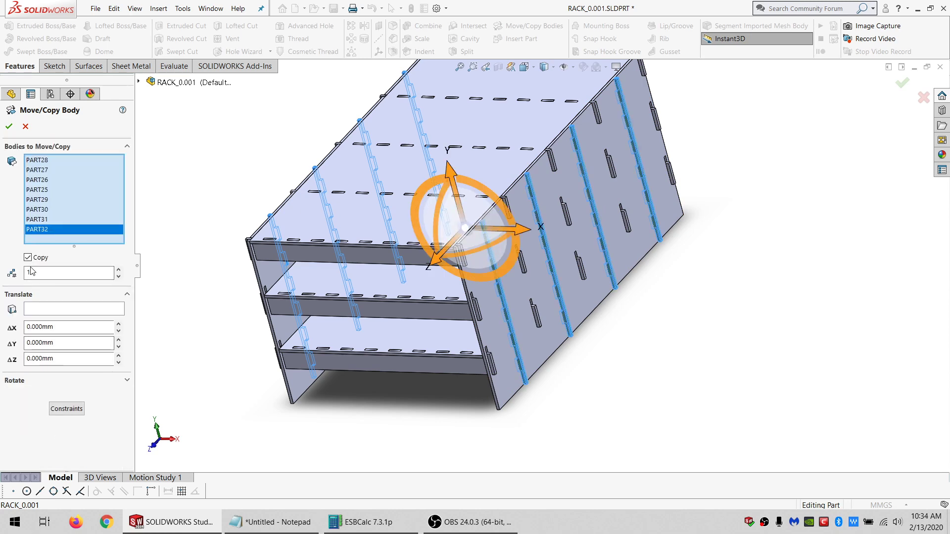
left_click(9, 127)
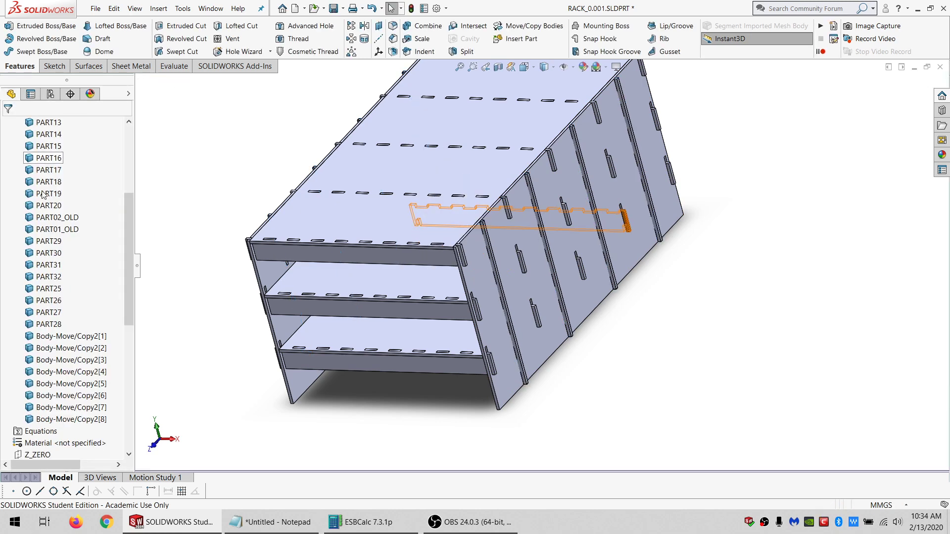
Hide the original strips PART25 through PART32 and the bodies PART03 through PART20.
left_click(46, 326)
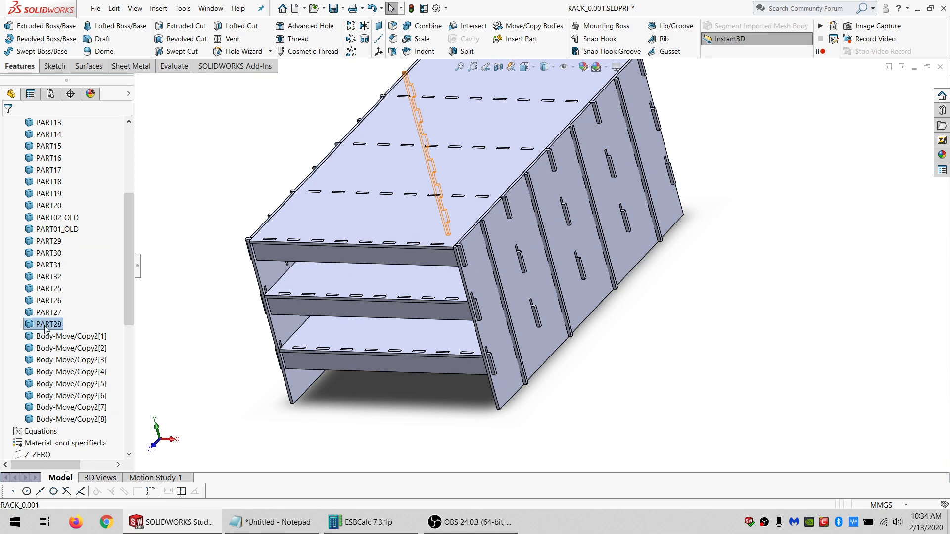
left_click(50, 243, "shift")
left_click(57, 228)
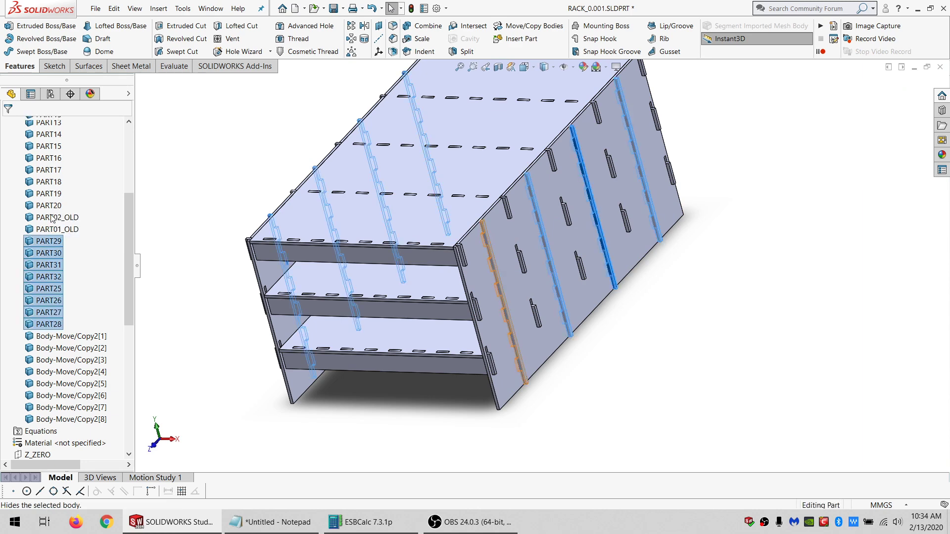
left_click(53, 207)
scroll(53, 218, "up", 5)
left_click(50, 169, "shift")
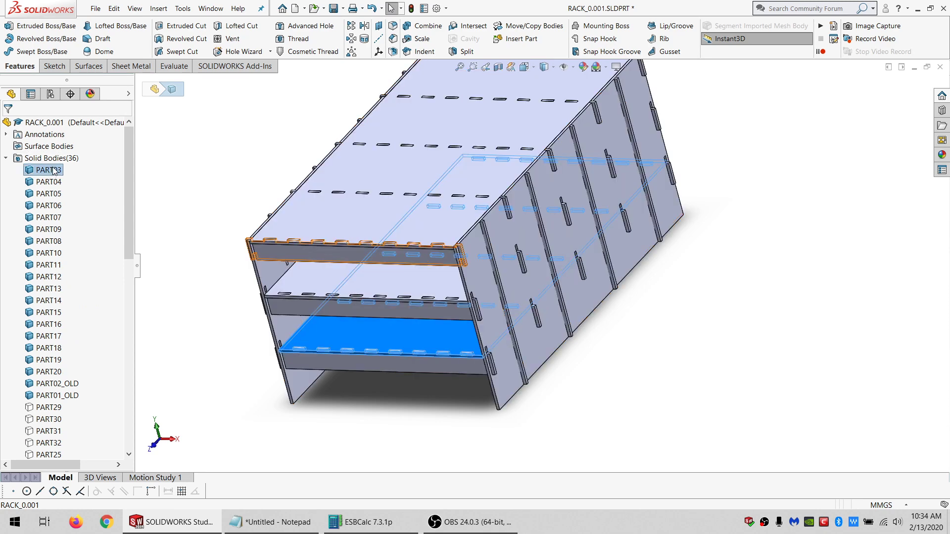
left_click(61, 155)
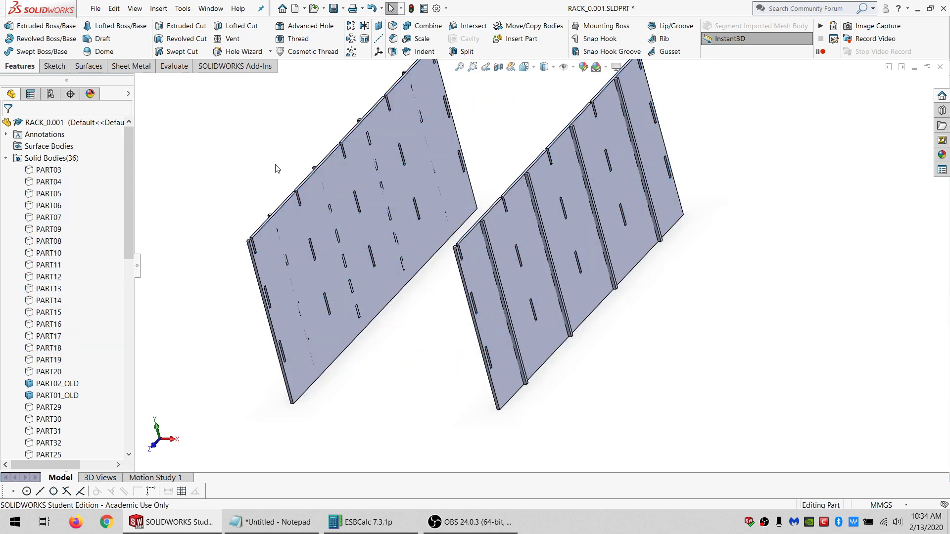
Combine with Subtract, using PART01_OLD as main body and removing its four copied strips from it.
left_click(326, 281)
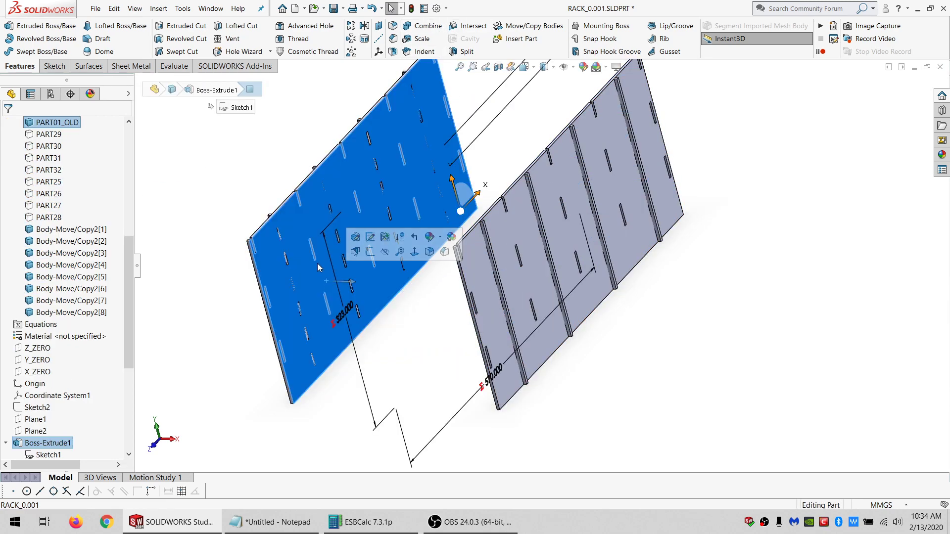
left_click(274, 191)
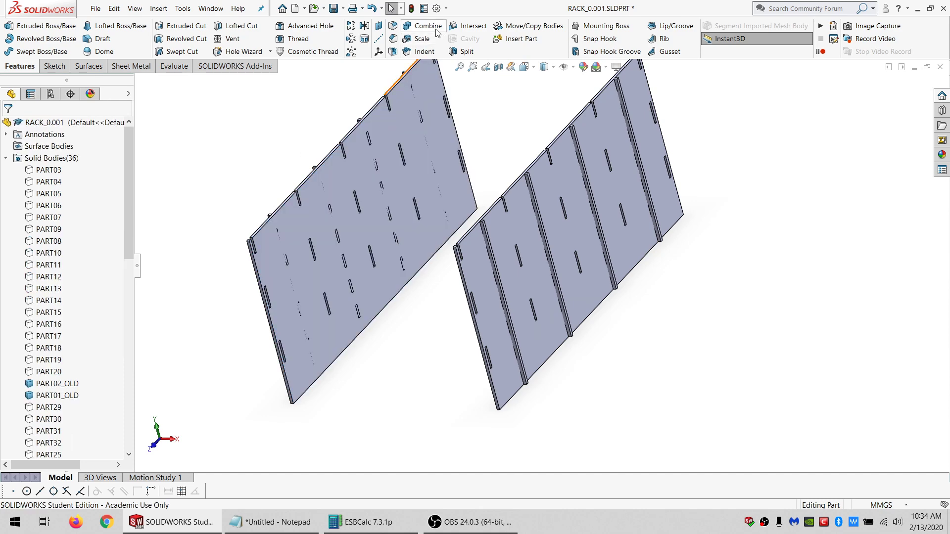
left_click(438, 32)
left_click(351, 218)
middle_click_drag(350, 221, 471, 257)
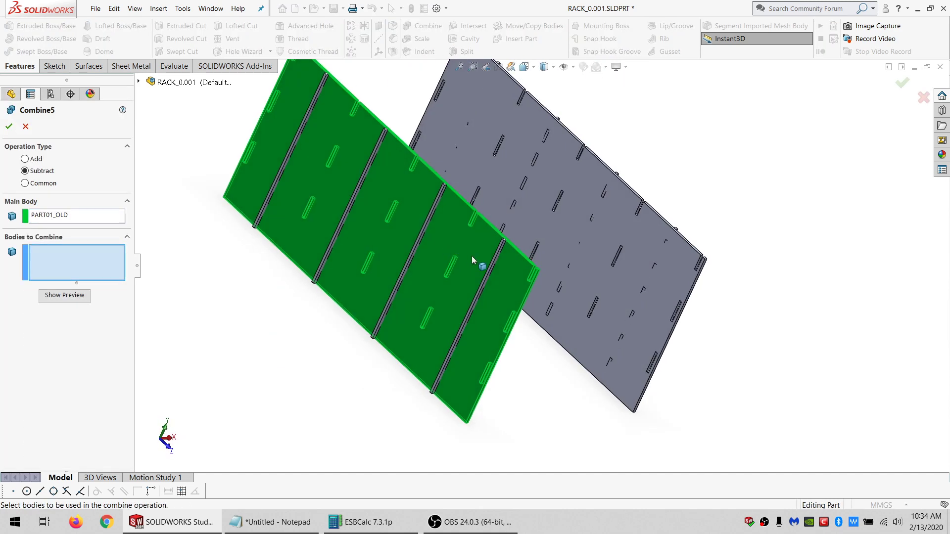
left_click(489, 267)
left_click(429, 218)
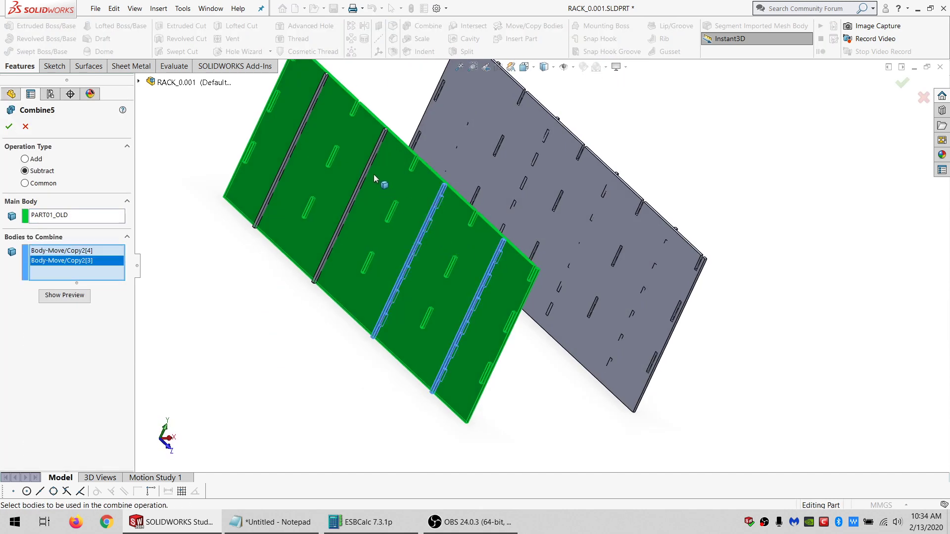
left_click(382, 138)
left_click(303, 129)
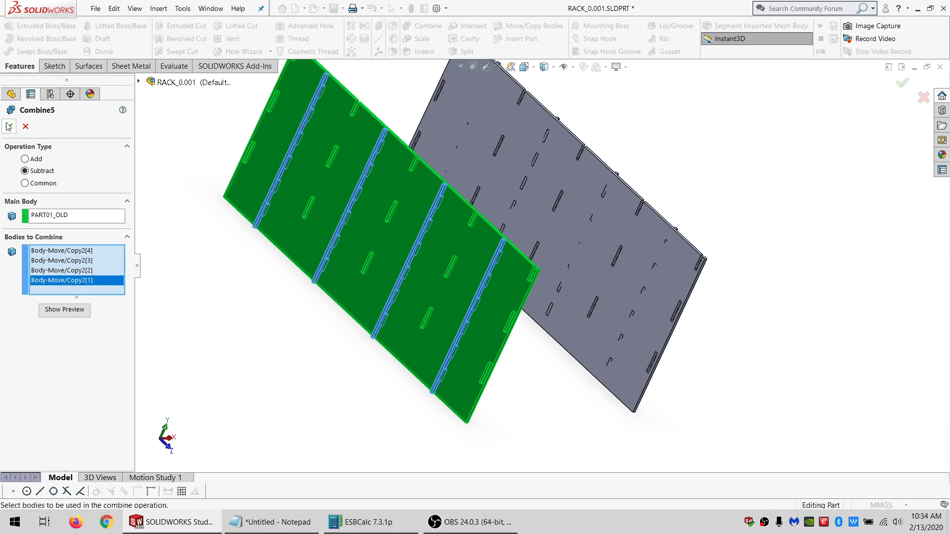
key("Return")
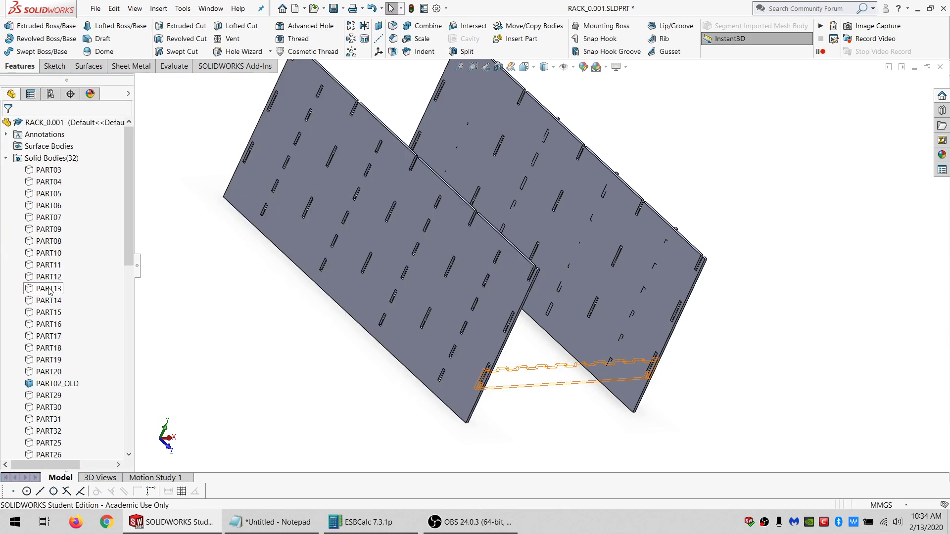
Rename the side panel body produced by the subtraction as PART1.
left_click(52, 324)
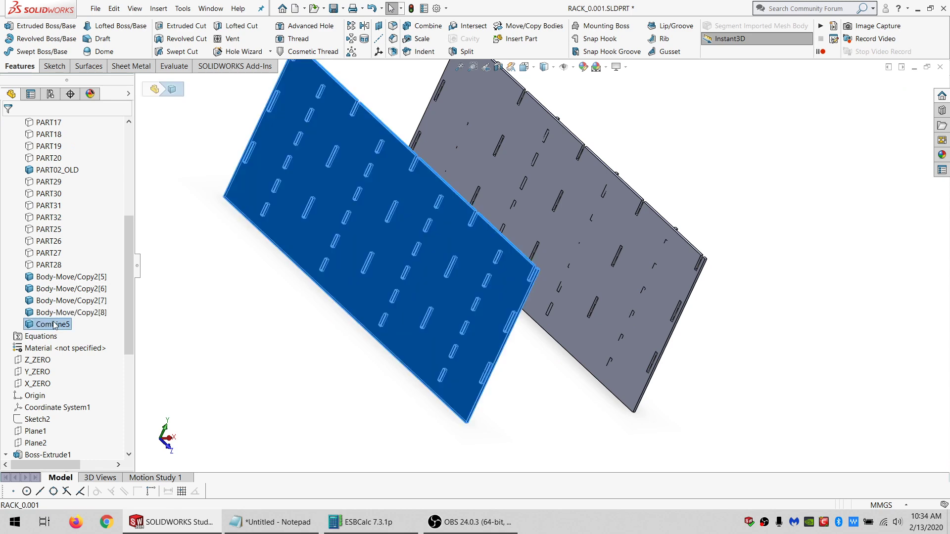
left_click(53, 324)
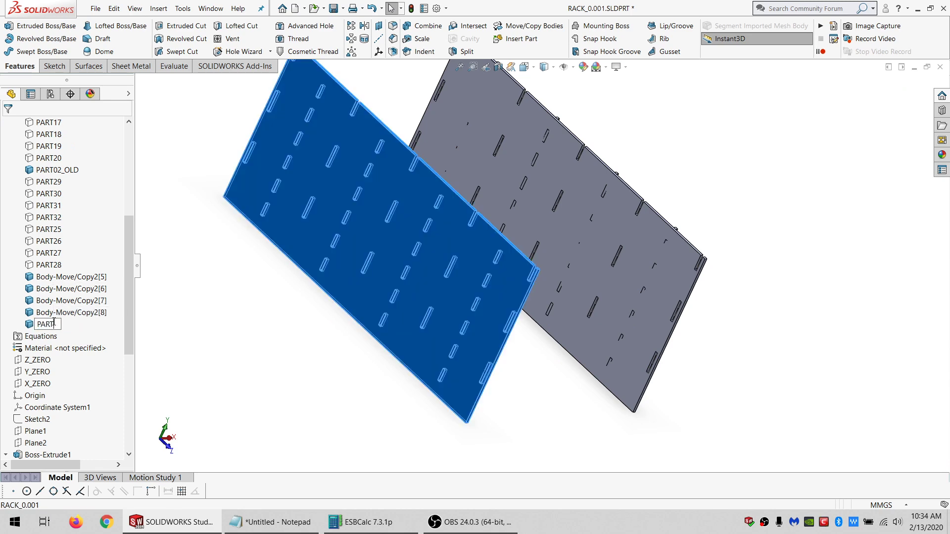
left_click(255, 277)
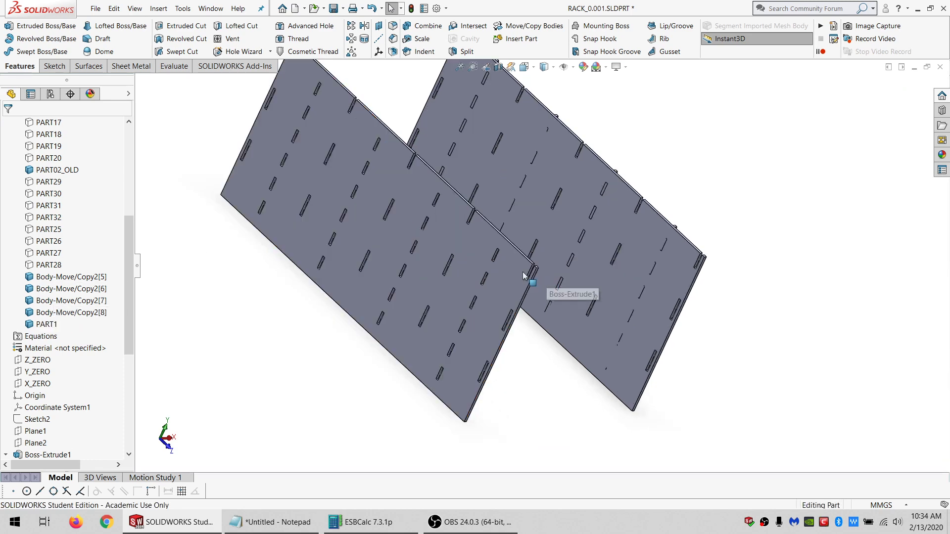
Subtract the remaining four copied strips from the main body PART02_OLD with Combine.
middle_click_drag(530, 276, 461, 278)
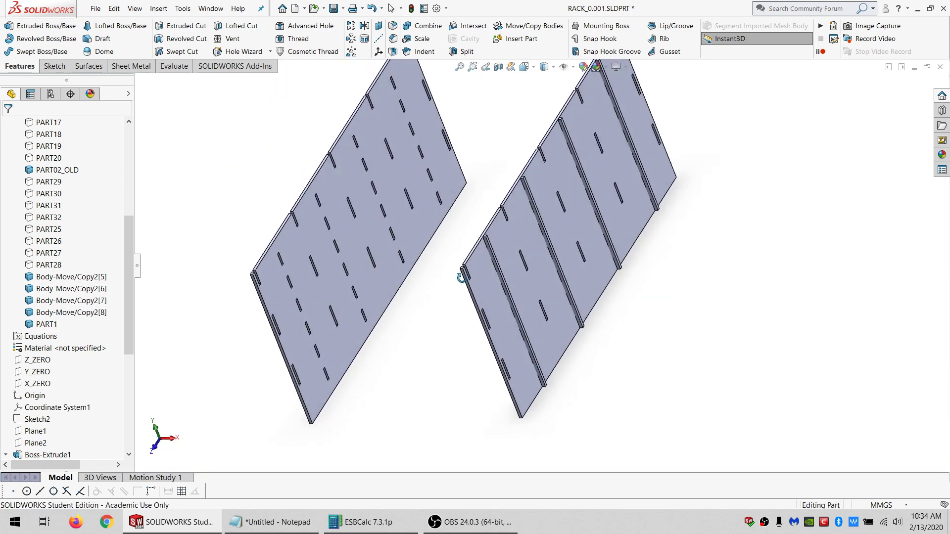
left_click(428, 26)
left_click(555, 182)
left_click(501, 274)
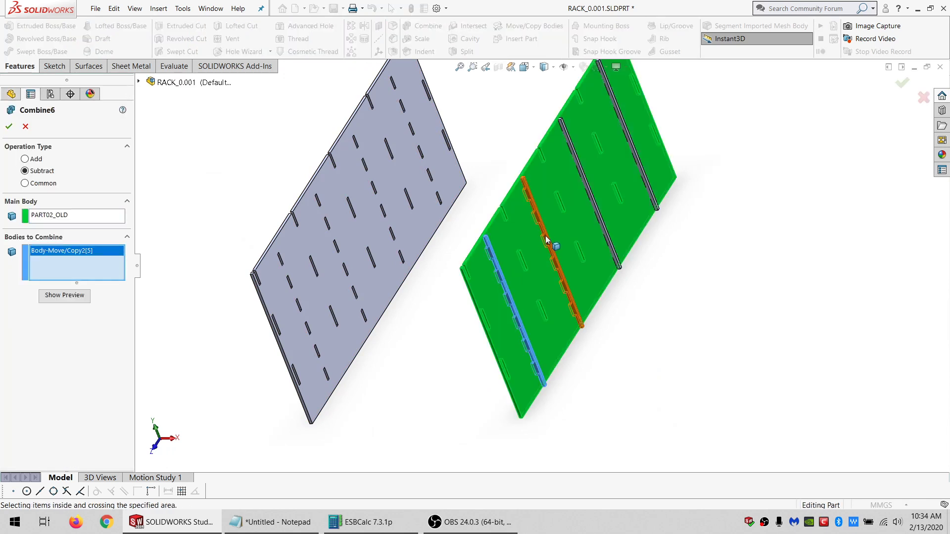
left_click(546, 240)
left_click(590, 198)
left_click(639, 154)
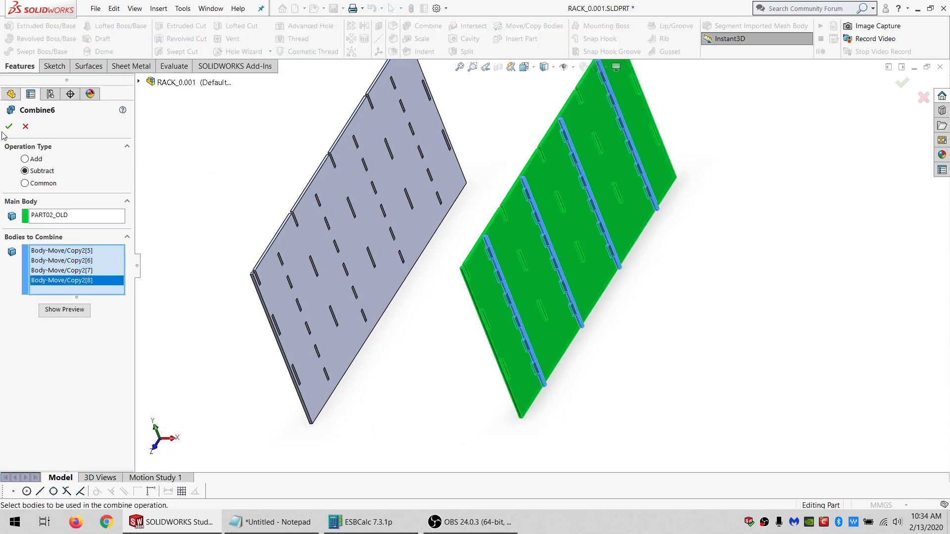
left_click(9, 126)
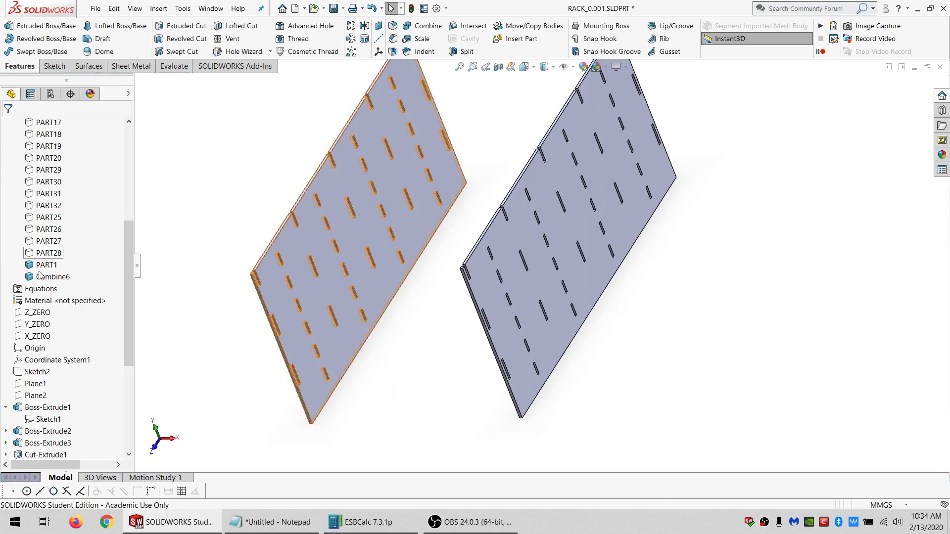
Rename the second subtracted side panel body as PART2.
left_click(55, 277)
left_click(58, 278)
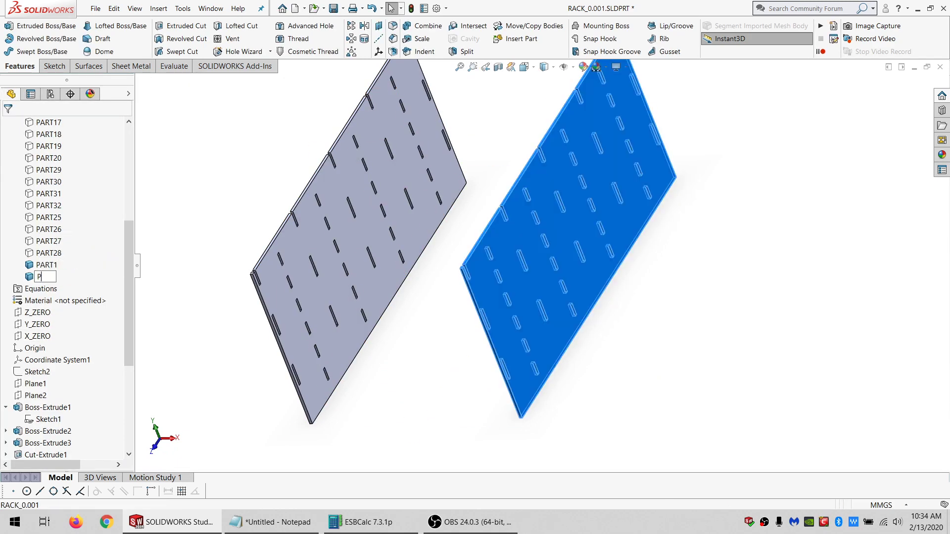
left_click(205, 169)
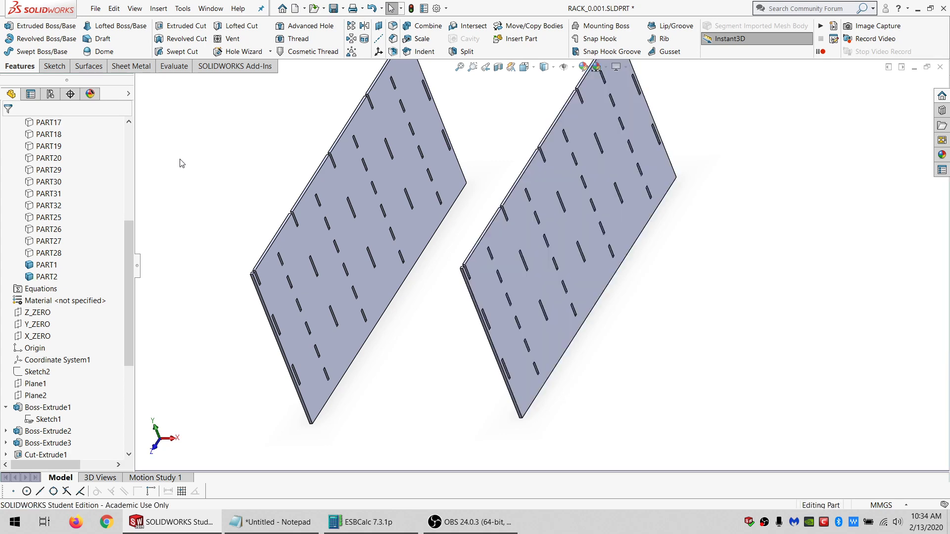
Show all the solid bodies of the rack again.
scroll(54, 208, "up", 6)
left_click(51, 158)
left_click(59, 143)
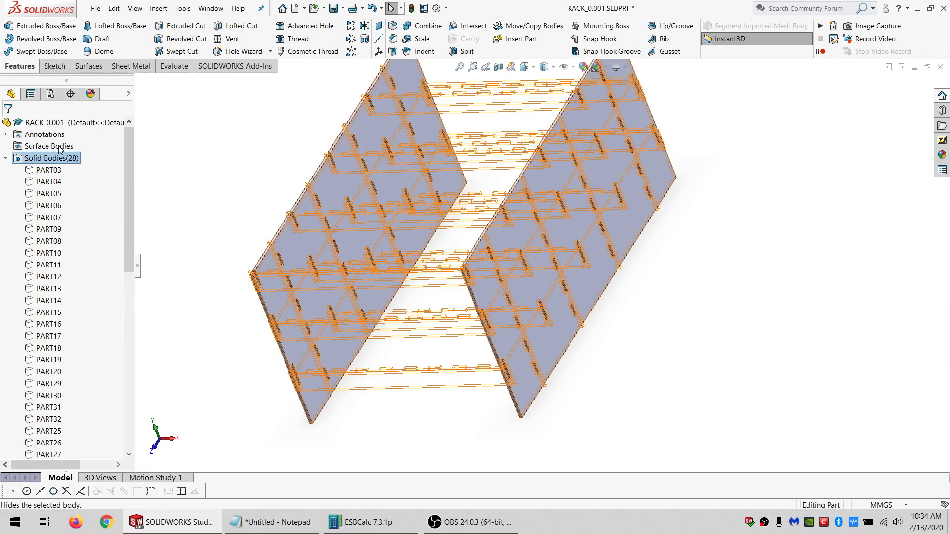
right_click(52, 158)
left_click(61, 144)
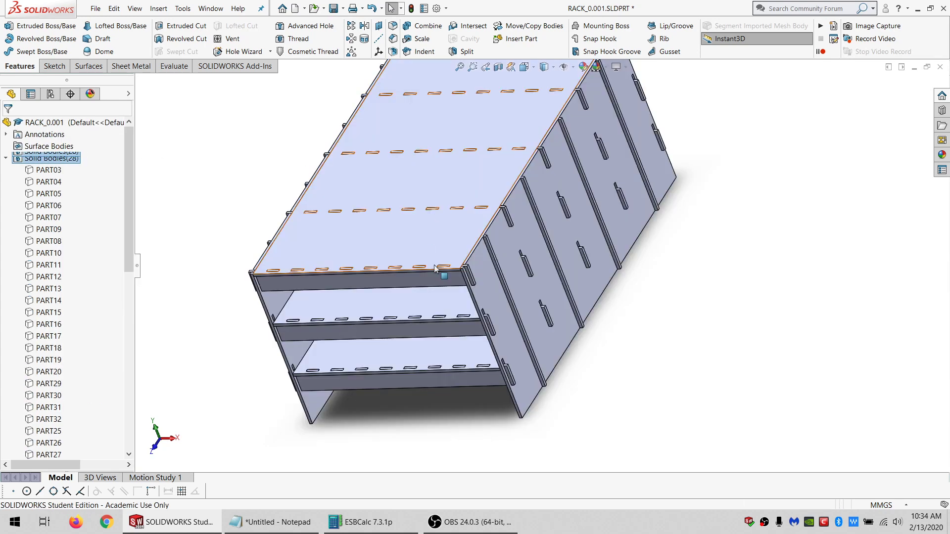
Examine the assembled rack from several sides, checking the strips, side panels and protruding shelf ends.
mouse_move(515, 311)
middle_mouse_down()
mouse_move(599, 214)
mouse_move(577, 240)
mouse_move(473, 299)
middle_mouse_up()
scroll(543, 285, "down", 4)
scroll(513, 279, "up", 2)
scroll(551, 236, "down", 2)
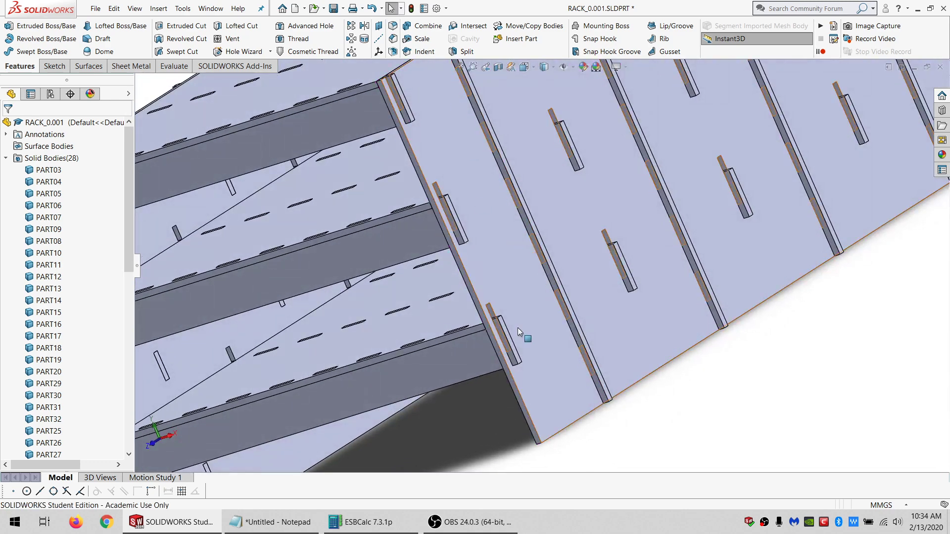
scroll(658, 267, "up", 4)
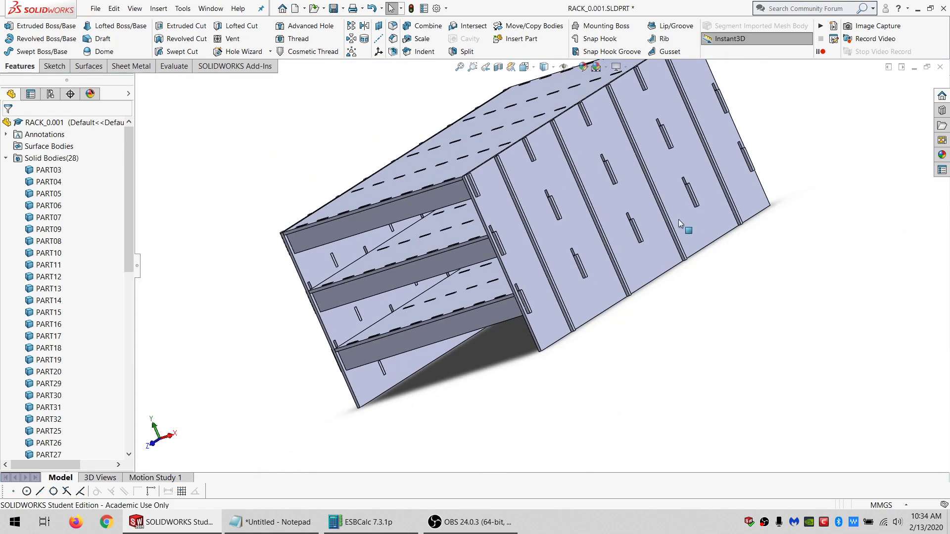
scroll(631, 216, "down", 1)
middle_click_drag(474, 273, 439, 246)
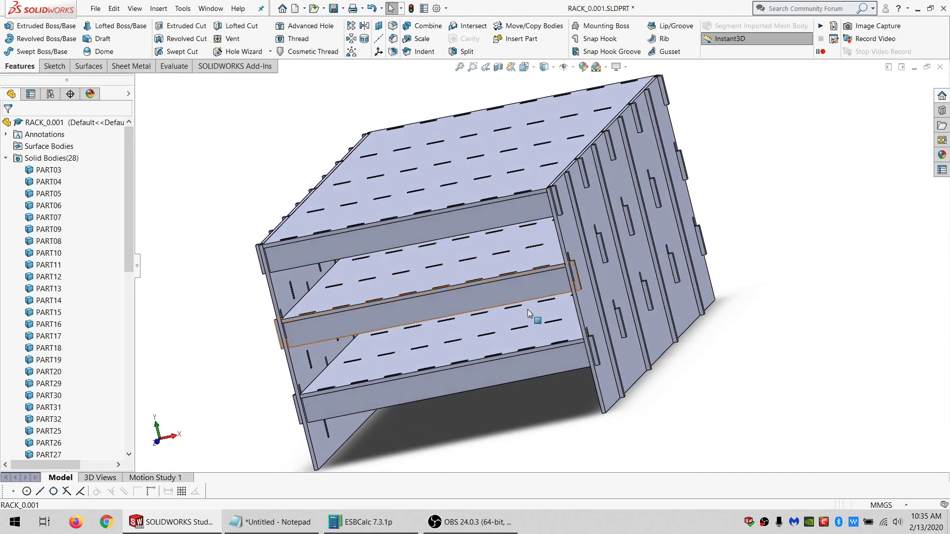
middle_click_drag(486, 340, 521, 353)
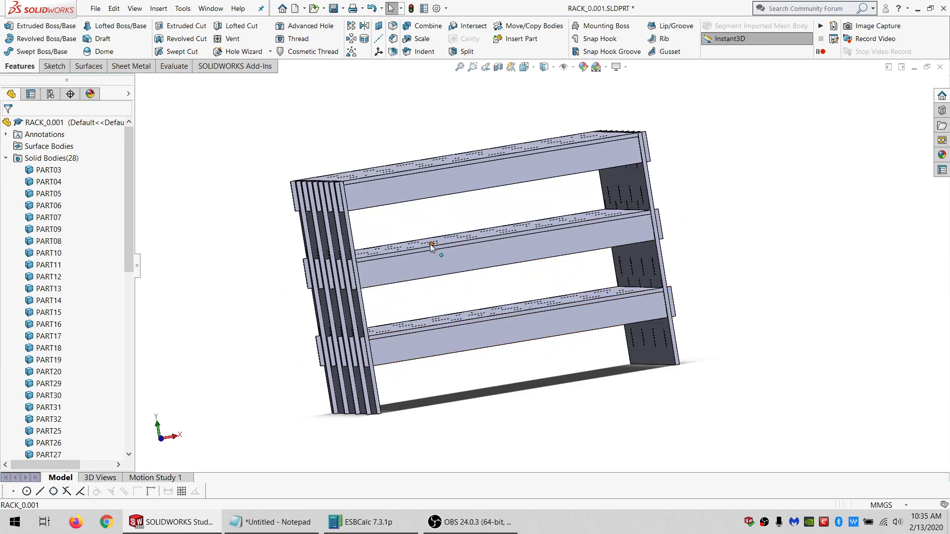
middle_click_drag(430, 244, 488, 258)
middle_click_drag(549, 258, 483, 288)
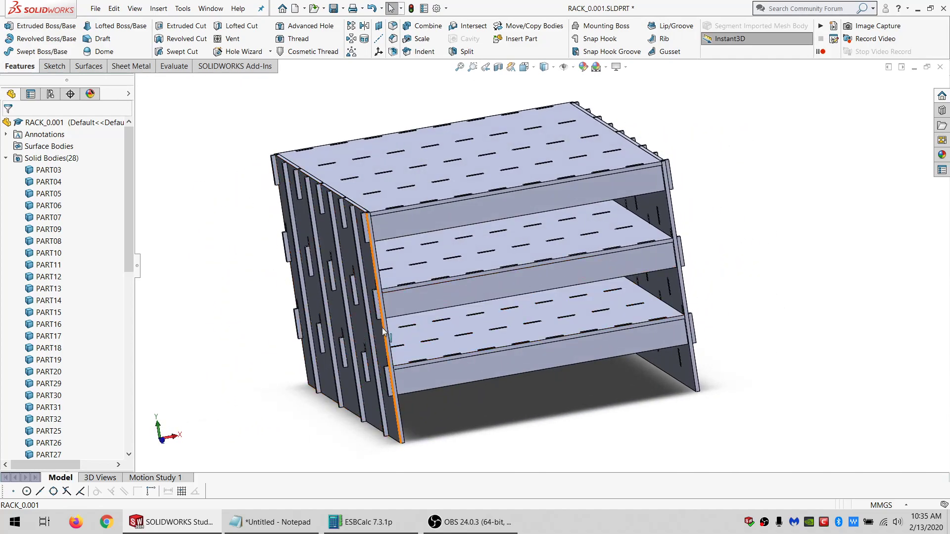
middle_click_drag(382, 328, 403, 275)
middle_click_drag(377, 202, 348, 270)
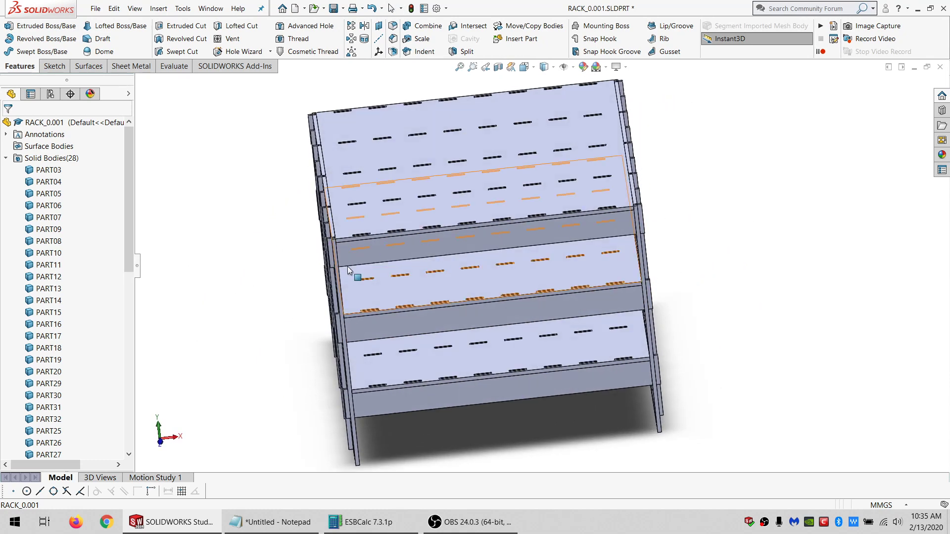
Start a sketch on the front face of the top front crosspiece and draw a 3-point arc, about 5 mm radius, across its left end's upper corner.
scroll(348, 270, "down", 8)
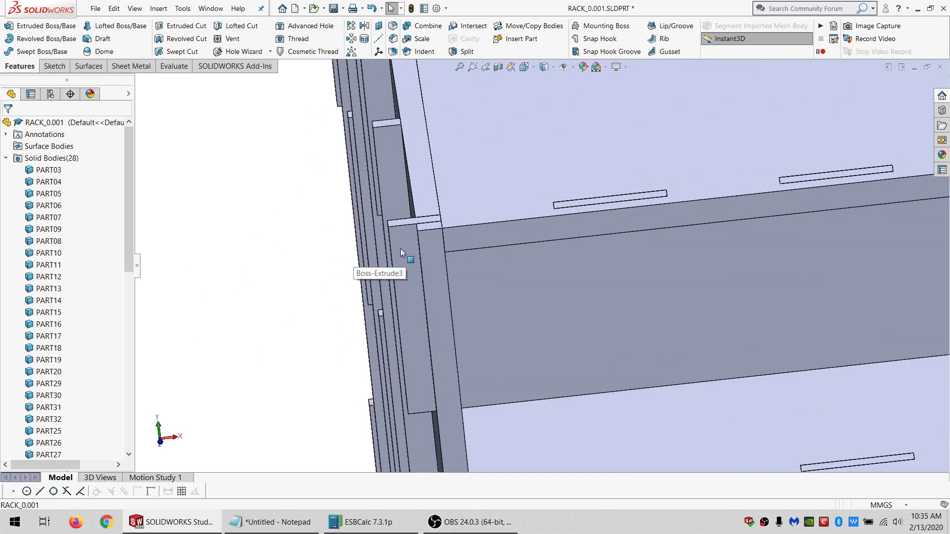
left_click(400, 249)
left_click(54, 66)
left_click(9, 27)
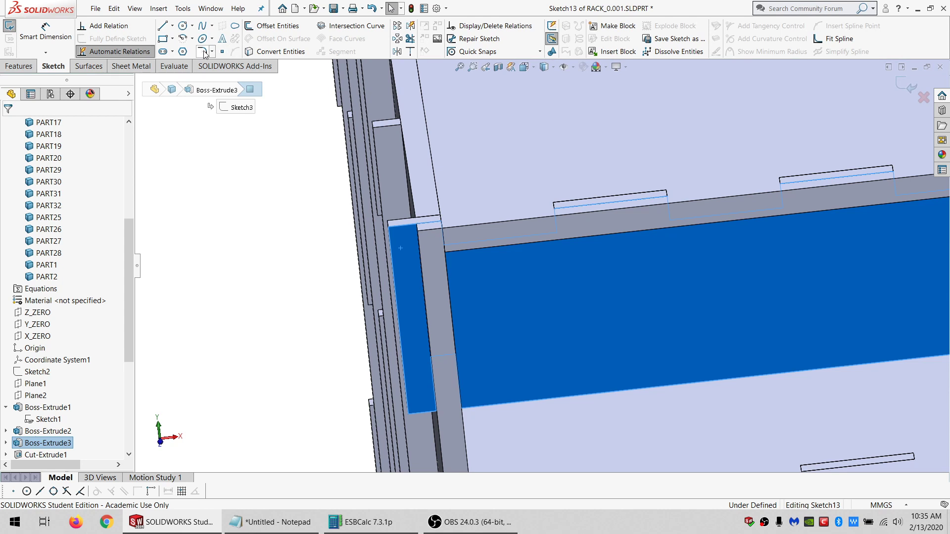
left_click(186, 39)
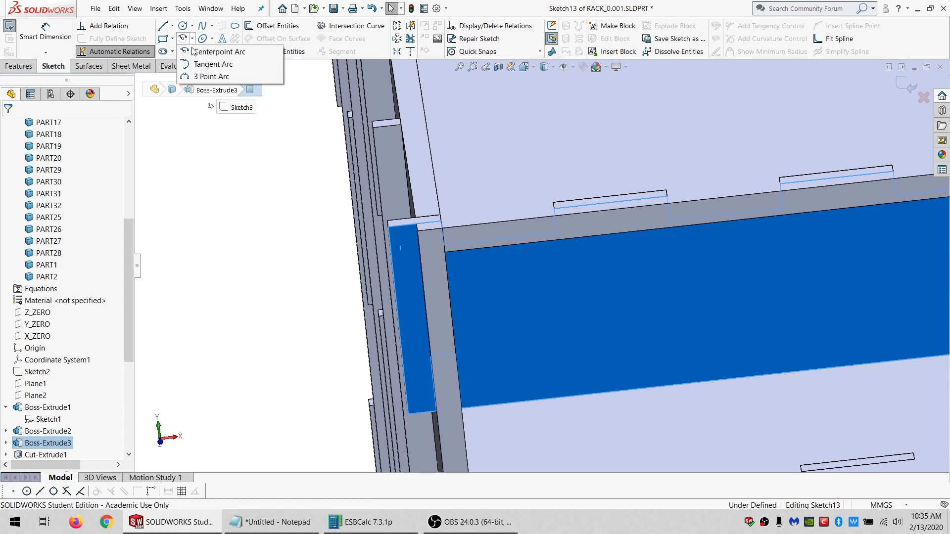
left_click(211, 76)
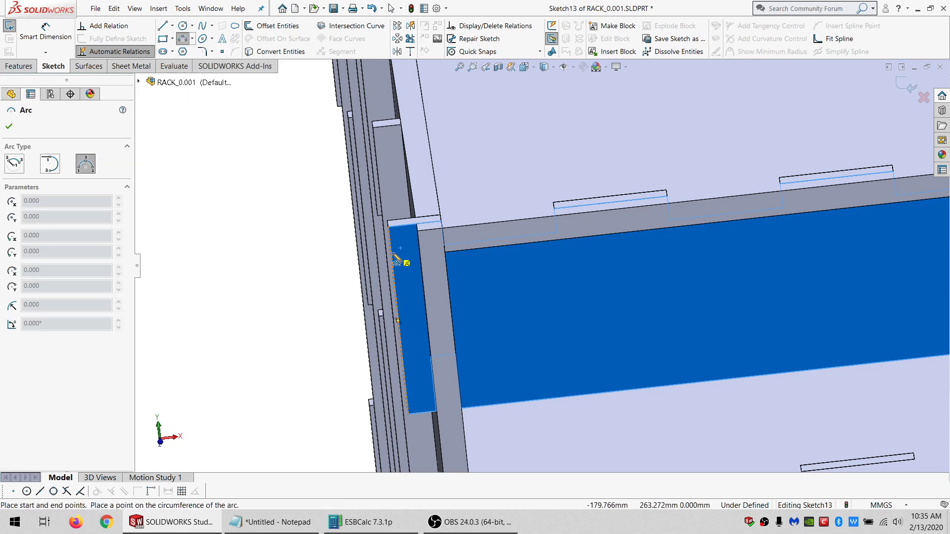
left_click(393, 253)
left_click(411, 225)
left_click(395, 237)
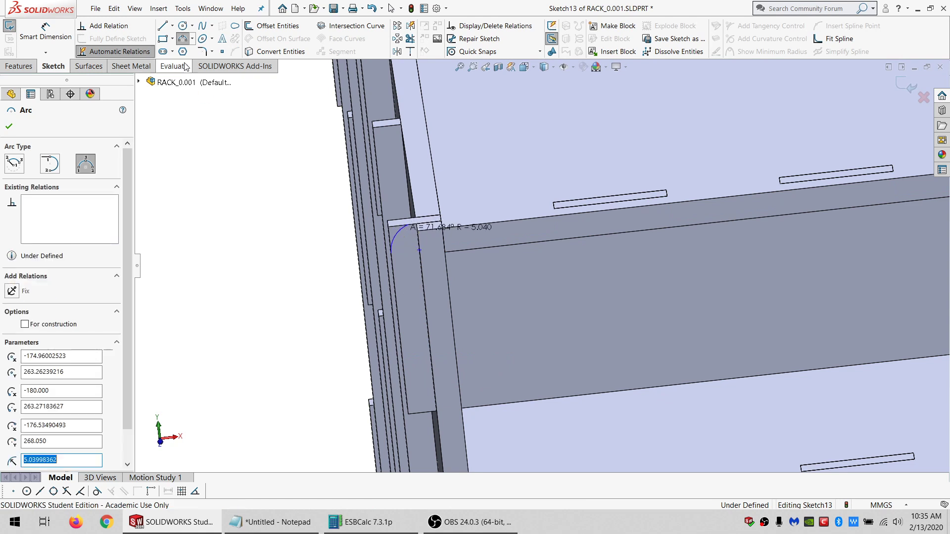
Close the left corner profile with a vertical line and a horizontal line, about 4.8 mm and 3.5 mm long, meeting at the corner.
left_click(163, 26)
left_click(391, 252)
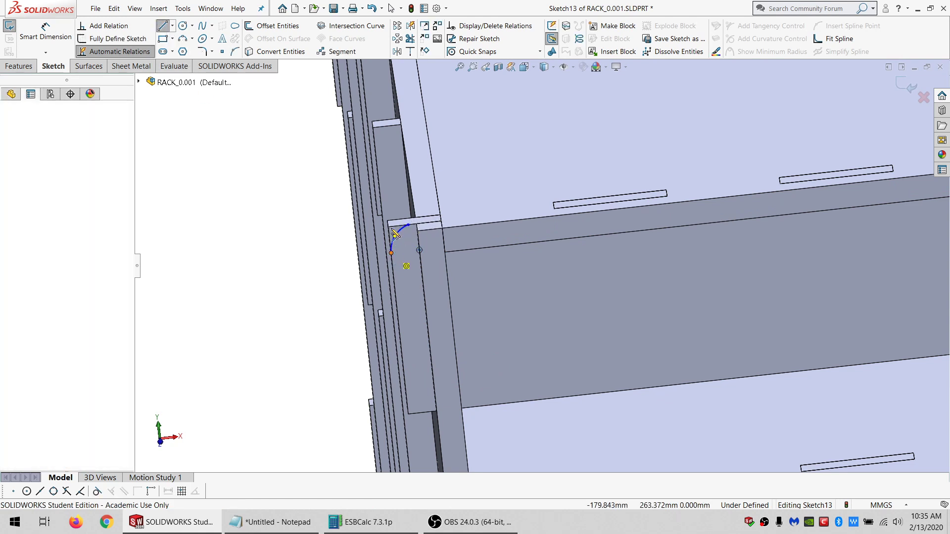
left_click(389, 226)
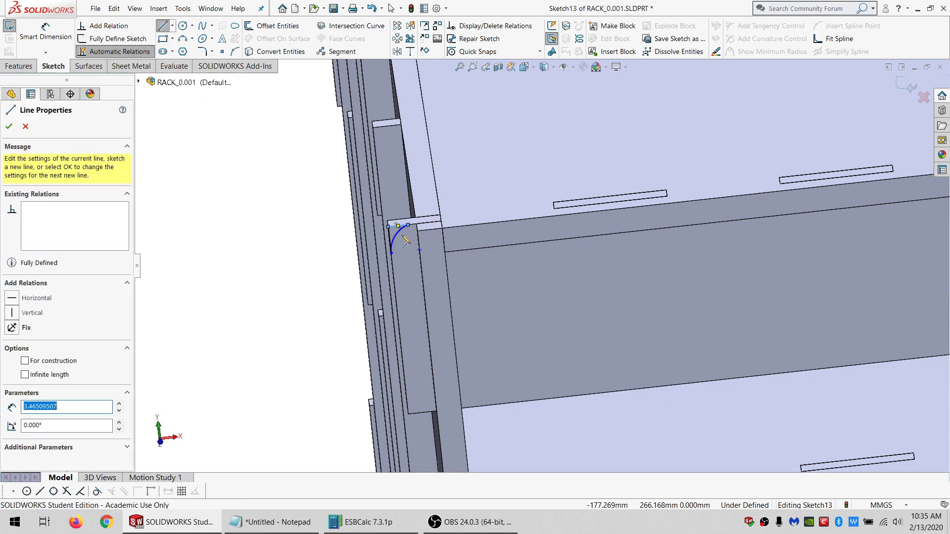
key("Escape")
Make the left corner arc tangent to both the horizontal and the vertical line.
left_click(398, 233)
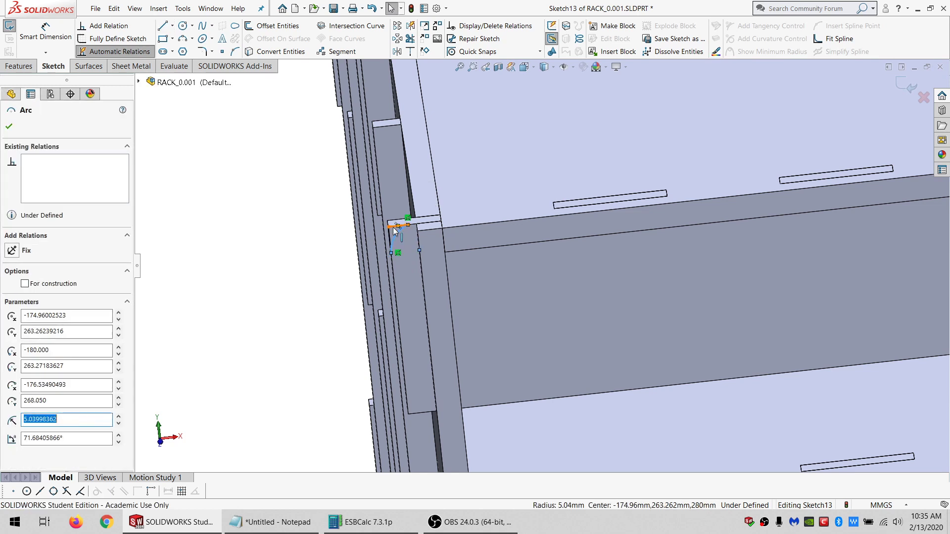
left_click(395, 226, "ctrl")
left_click(33, 301)
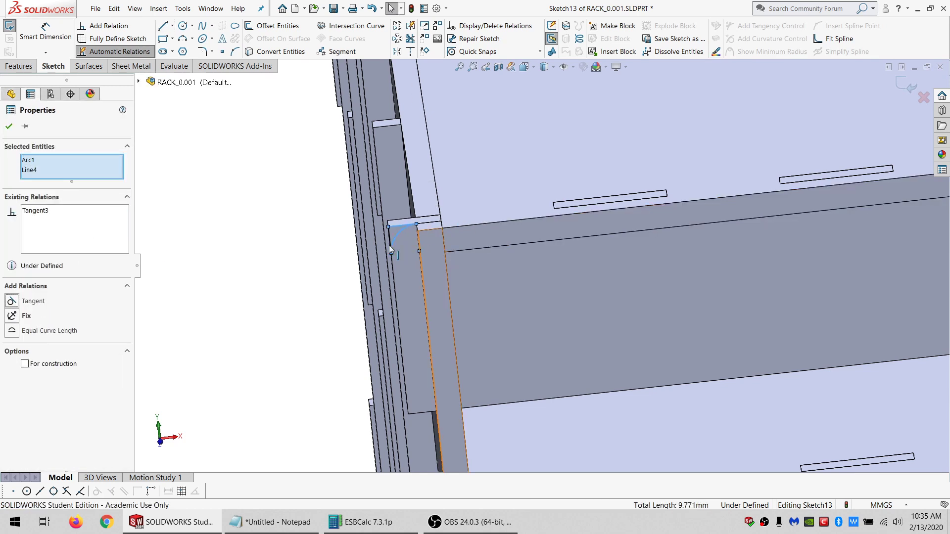
scroll(389, 245, "down", 3)
left_click(426, 247)
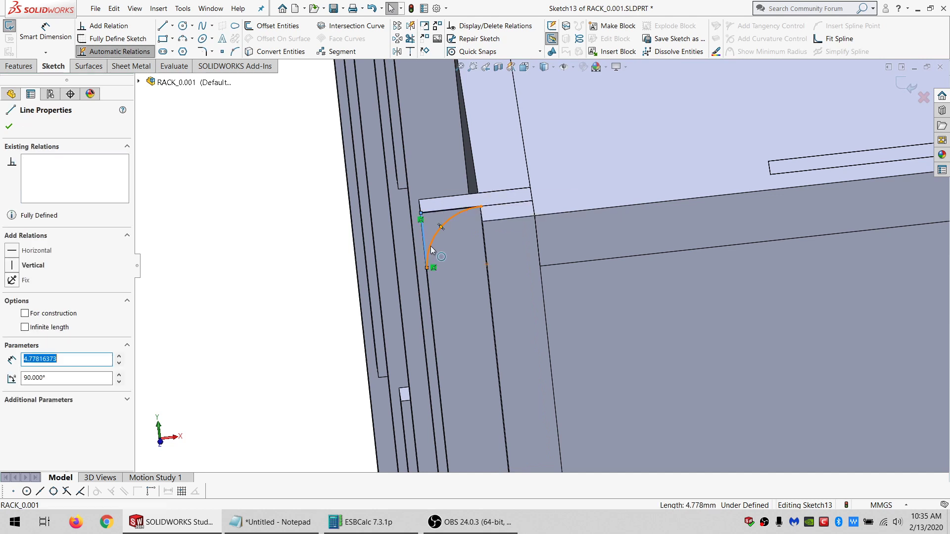
left_click(430, 249, "ctrl")
left_click(34, 302)
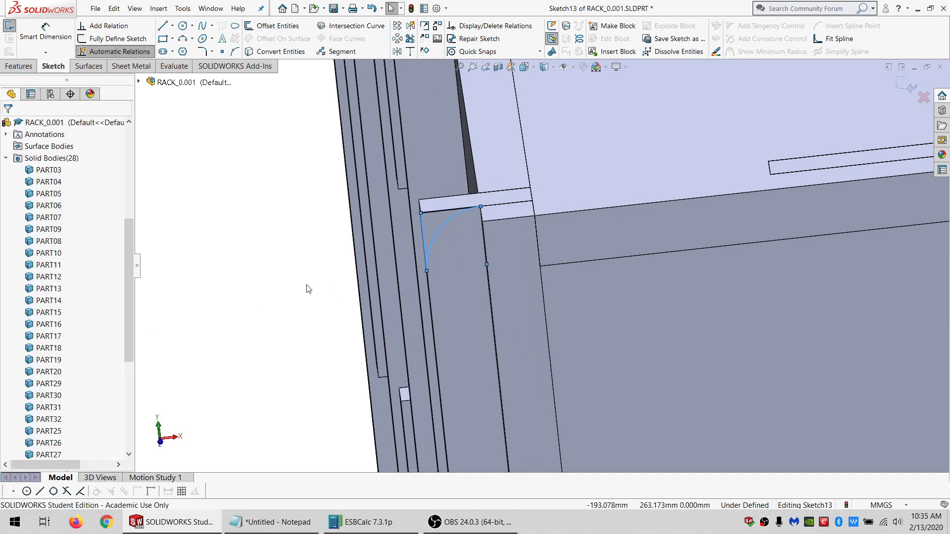
Try a 5 mm radius dimension on the left corner arc and delete it.
left_click(32, 37)
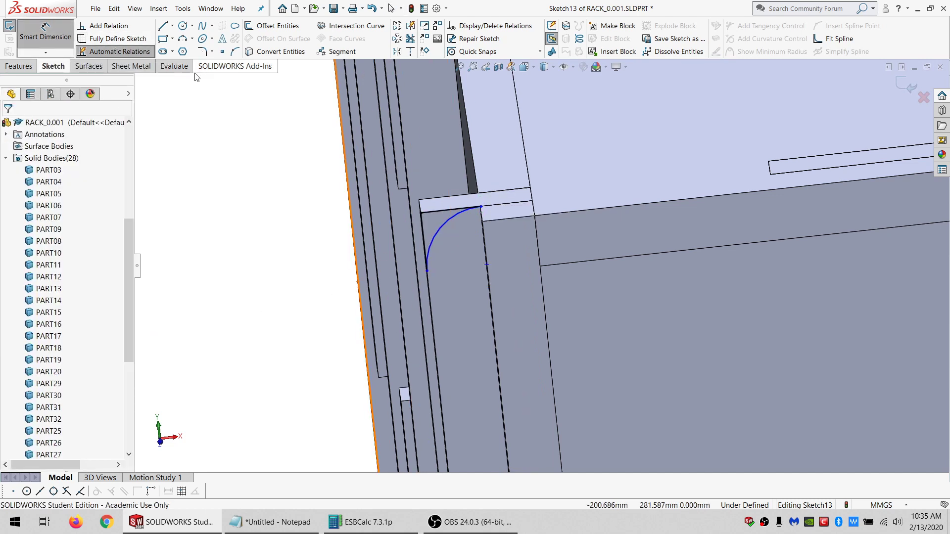
left_click(450, 218)
left_click(292, 164)
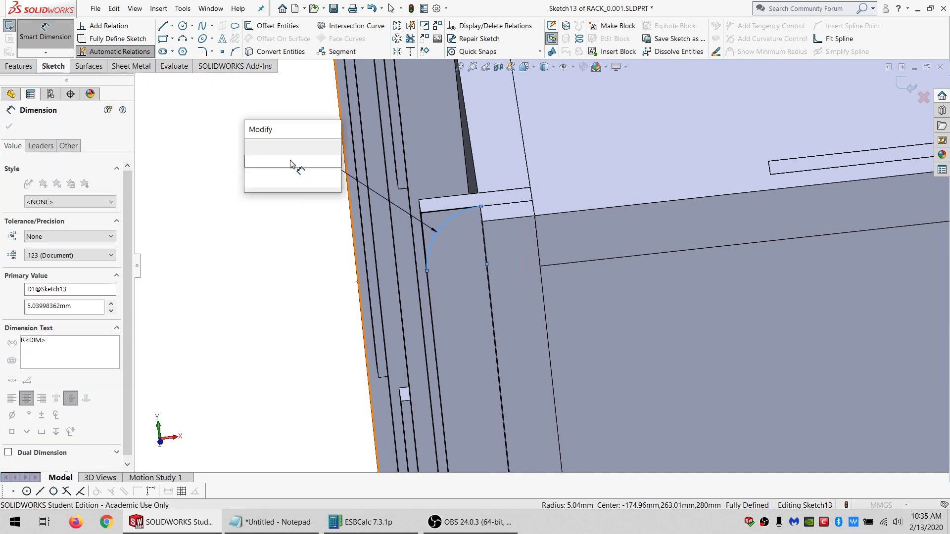
type("5.03998362mm")
key("Return")
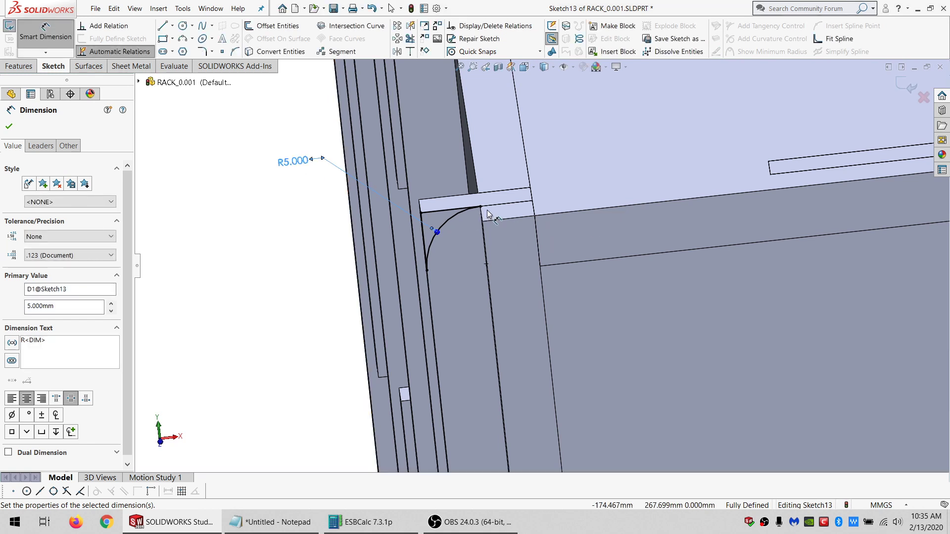
key("Escape")
left_click(295, 162)
key("Delete")
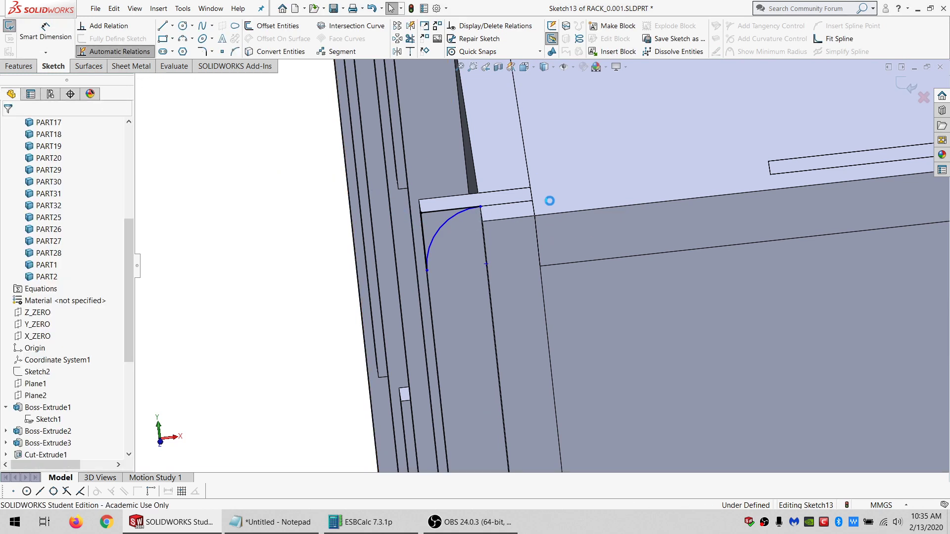
Make the upper endpoint of the left corner arc coincident with the outer edge of the side panel.
left_click(485, 233)
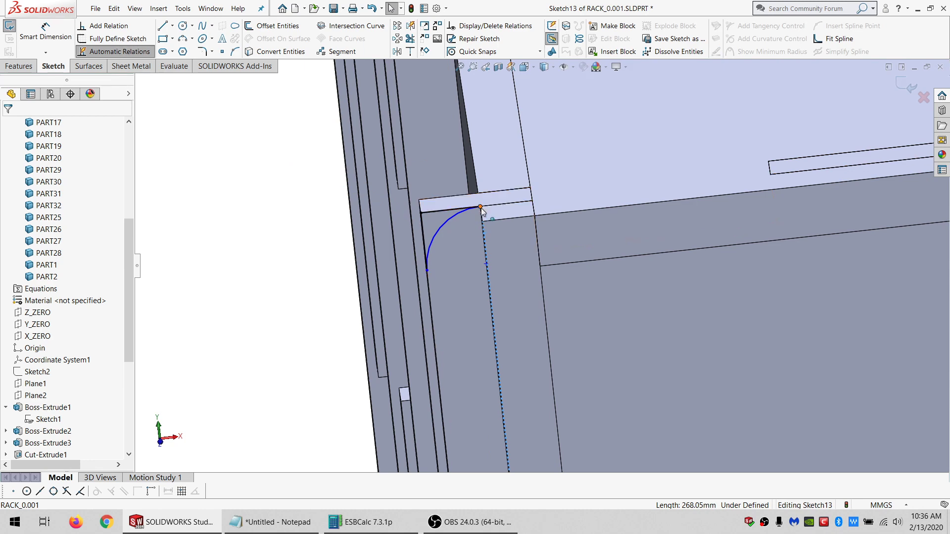
left_click(480, 208, "ctrl")
left_click(27, 315)
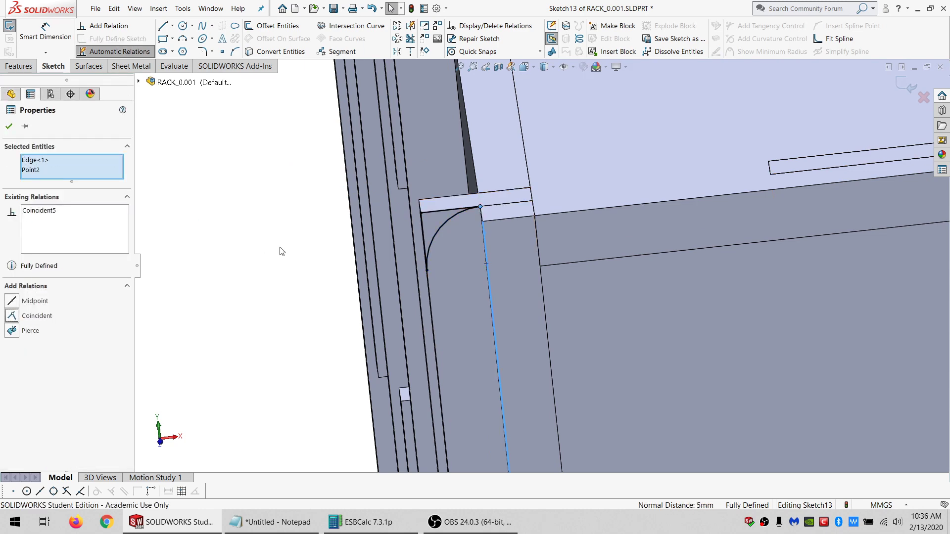
key("Escape")
Sketch a horizontal line about 3.8 mm long and a connected vertical line along the upper corner of the crosspiece's right end.
scroll(616, 255, "up", 5)
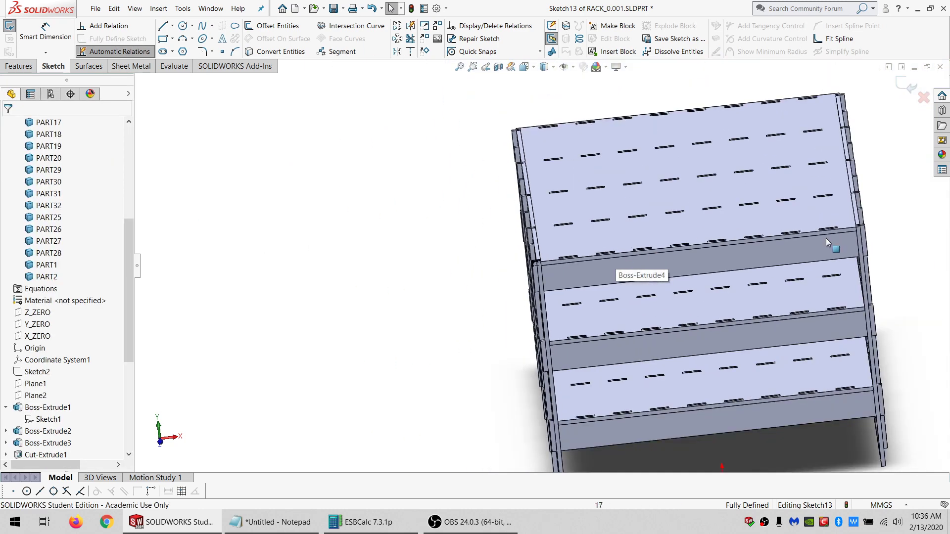
scroll(752, 253, "down", 8)
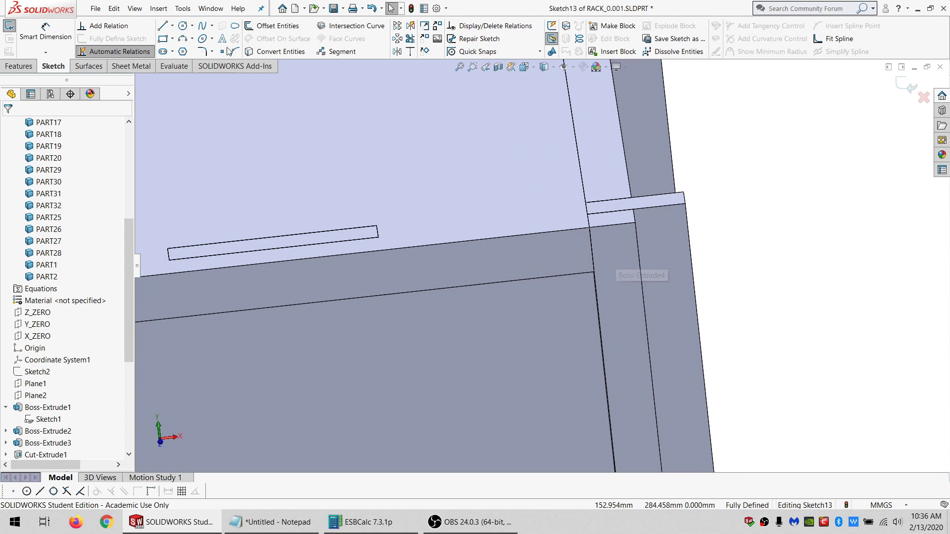
left_click(163, 26)
left_click(685, 203)
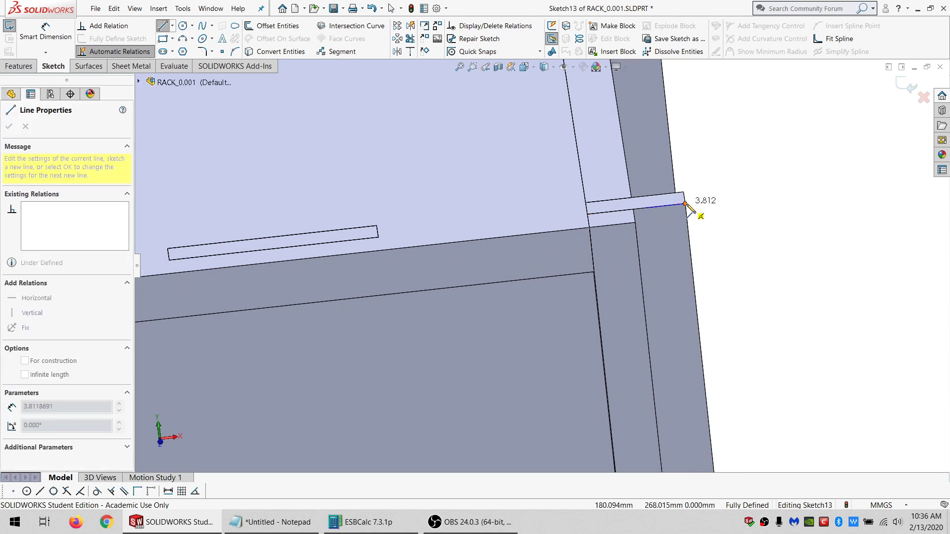
left_click(689, 238)
Close the right corner profile with a 3-point arc between the free ends of the two lines.
left_click(183, 39)
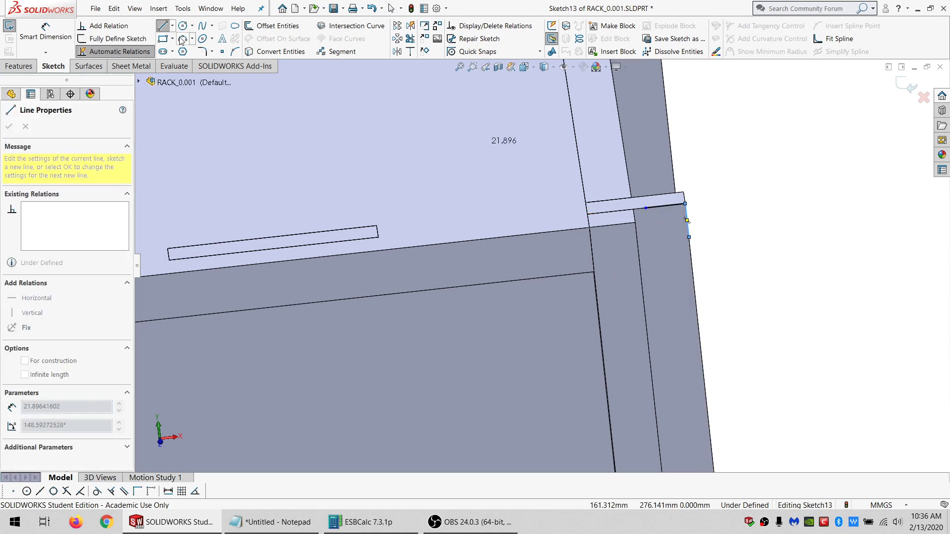
left_click(646, 208)
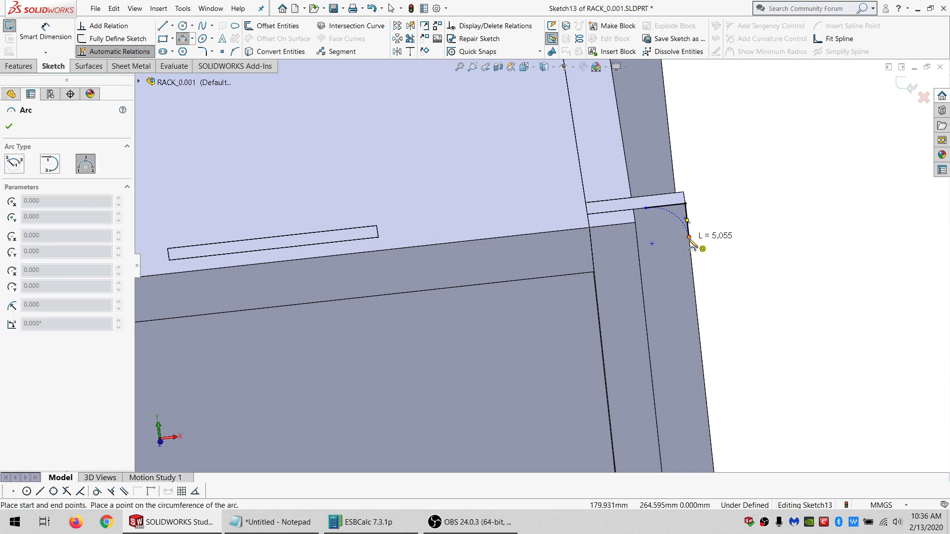
left_click(689, 237)
left_click(678, 210)
key("Escape")
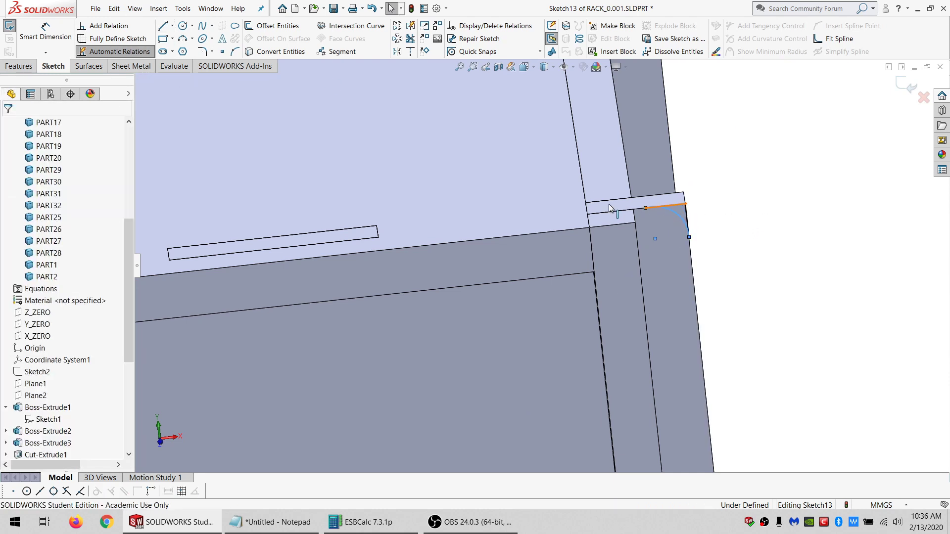
Make the right corner arc tangent to both lines and its upper endpoint coincident with the side panel's outer edge.
left_click(663, 207, "ctrl")
left_click(34, 301)
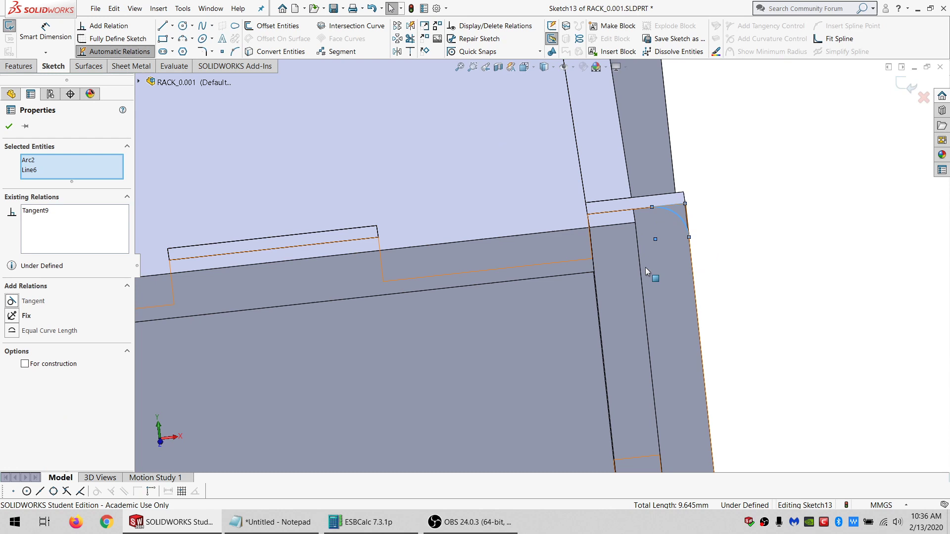
left_click(687, 223)
left_click(680, 220, "ctrl")
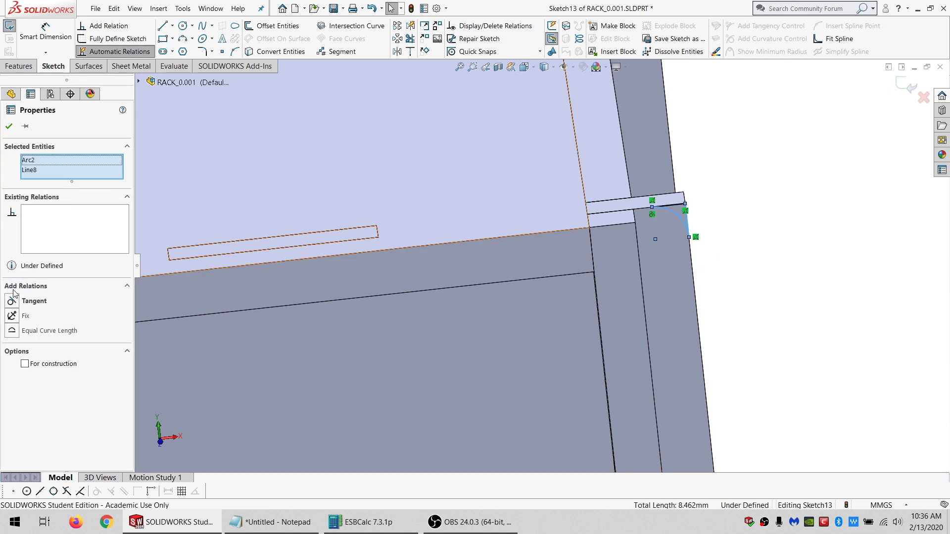
left_click(13, 300)
key("Escape")
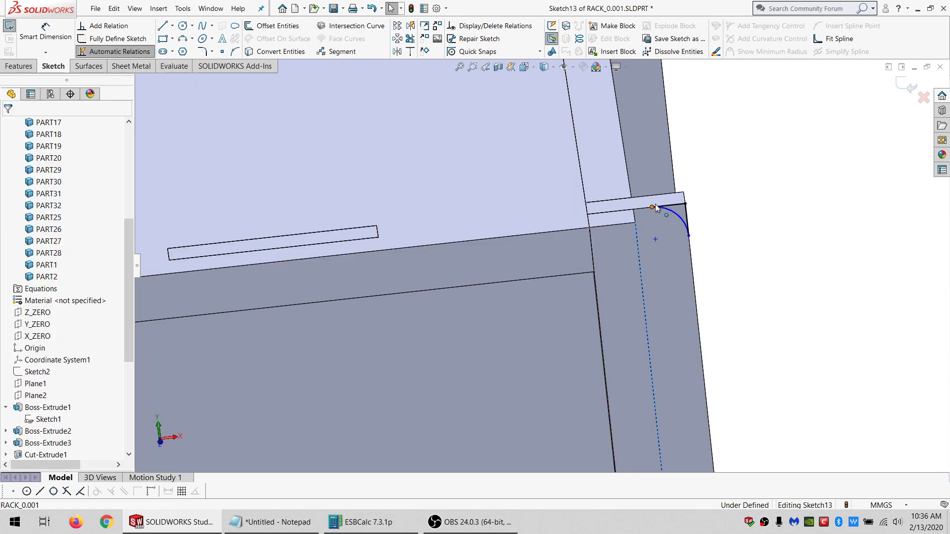
left_click(652, 207, "ctrl")
left_click(15, 315)
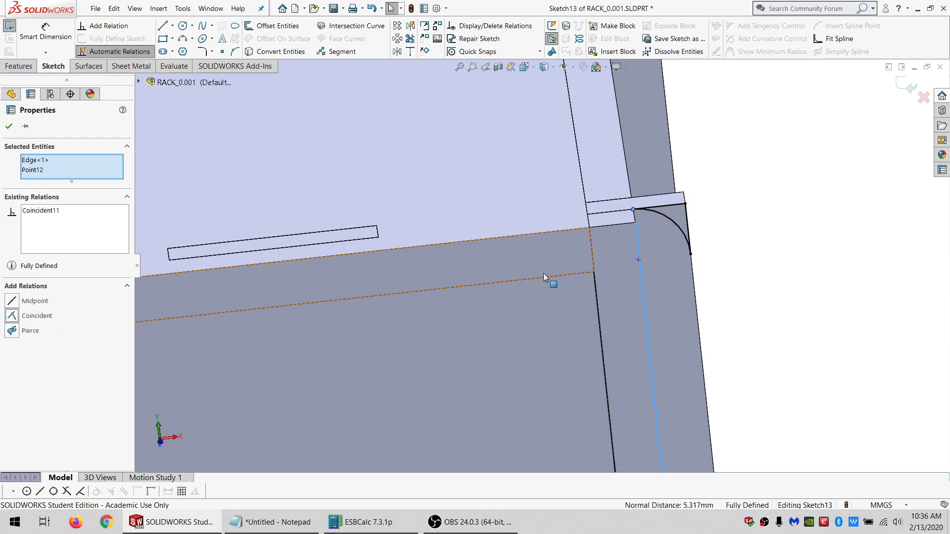
Start an Extruded Cut of both corner profiles with Through All depth and turn off automatic body selection.
scroll(540, 268, "up", 5)
scroll(521, 273, "up", 3)
key("Escape")
left_click(19, 66)
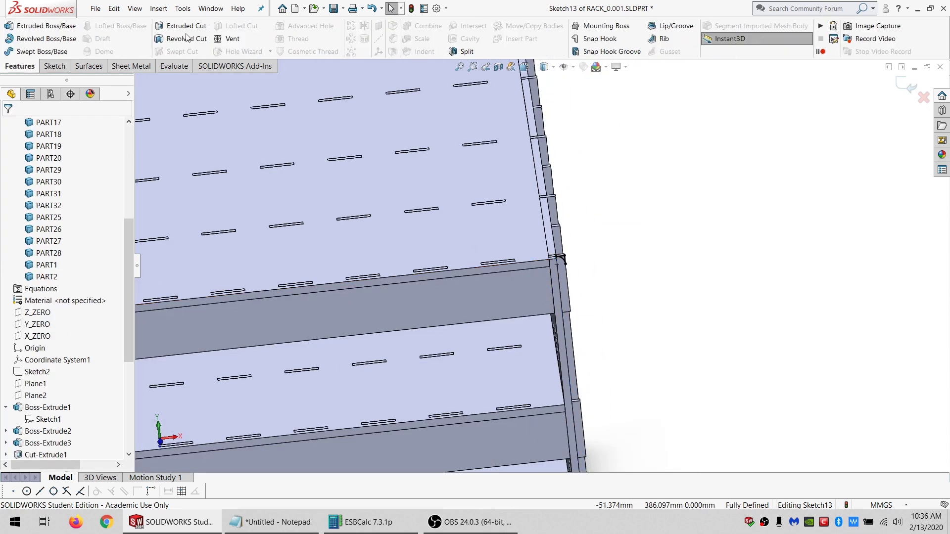
left_click(196, 27)
left_click(46, 194)
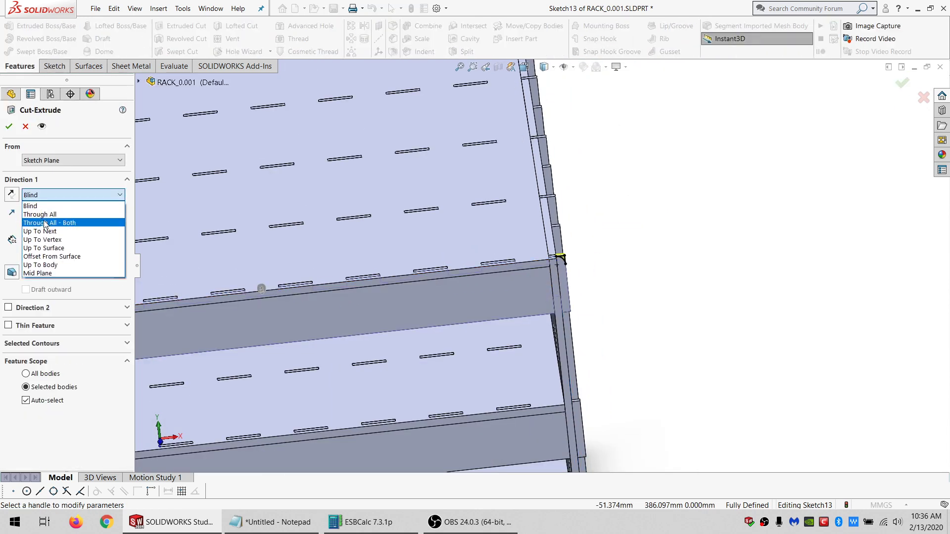
left_click(44, 215)
left_click(47, 385)
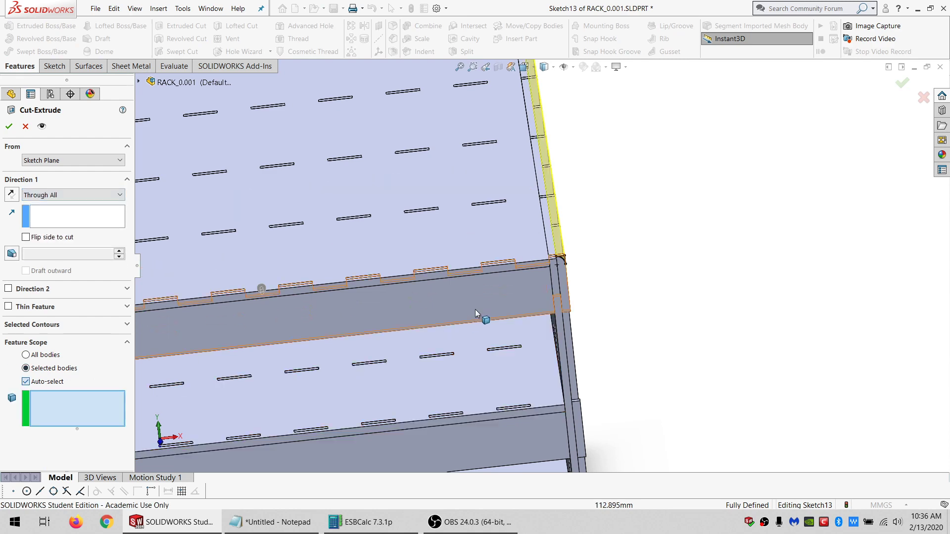
Add the bodies PART03, PART29, PART04, PART30 and PART05 to the cut's feature scope.
middle_click_drag(484, 314, 592, 261)
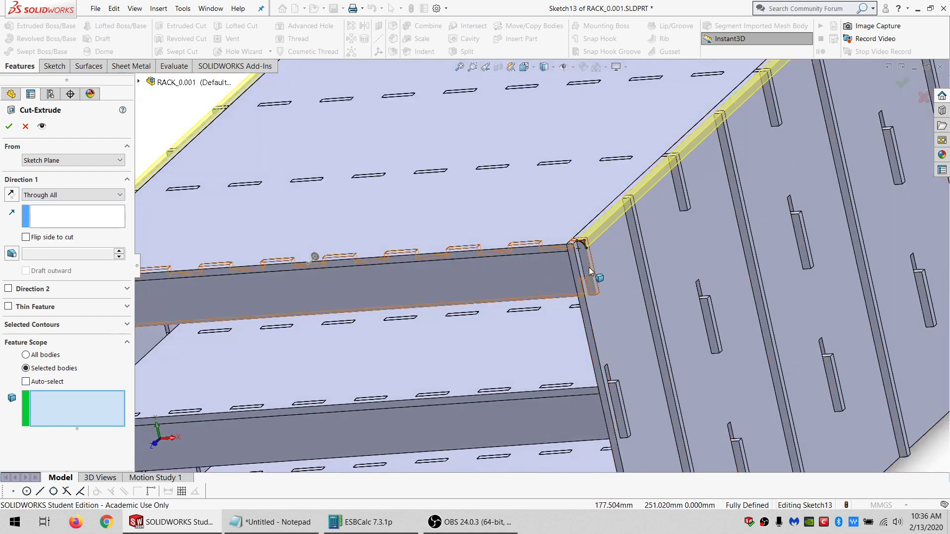
left_click(589, 268)
left_click(636, 228)
left_click(682, 168)
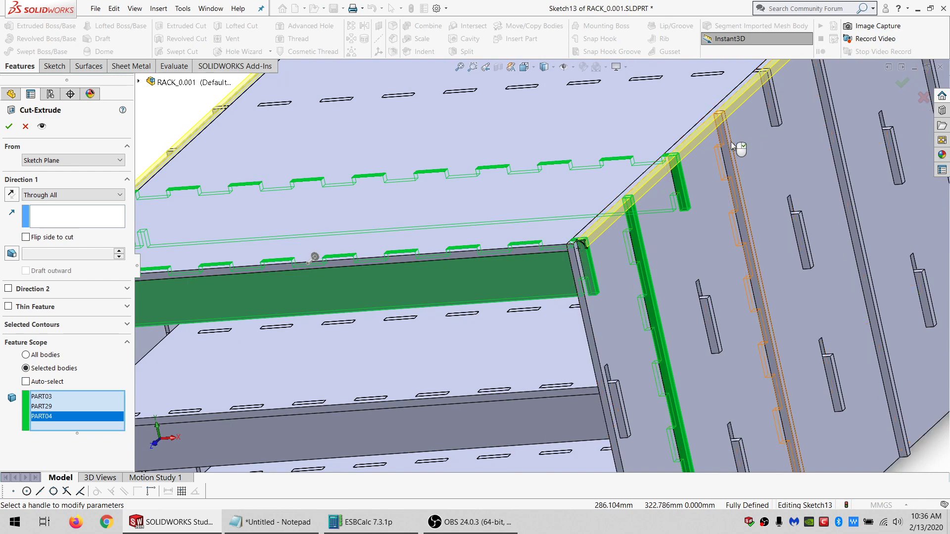
left_click(731, 141)
left_click(752, 121)
scroll(751, 119, "up", 3)
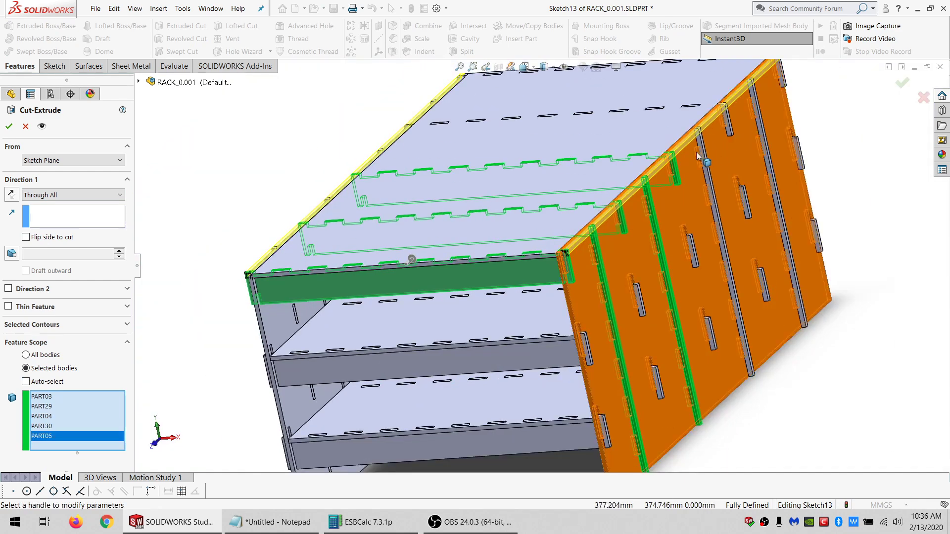
Extend the cut's feature scope with the bodies PART31, PART06, PART32 and PART07.
scroll(718, 126, "down", 3)
left_click(712, 125)
left_click(713, 125)
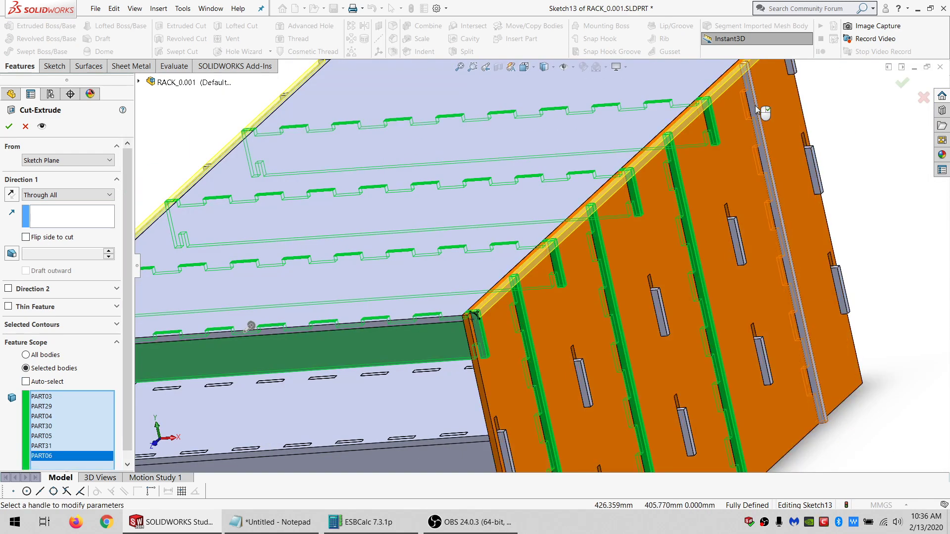
left_click(756, 105)
scroll(757, 107, "up", 1)
left_click(751, 98)
Add the four full-height strips on the opposite side panel to the feature scope and complete the extruded cut.
middle_click_drag(613, 183, 300, 307)
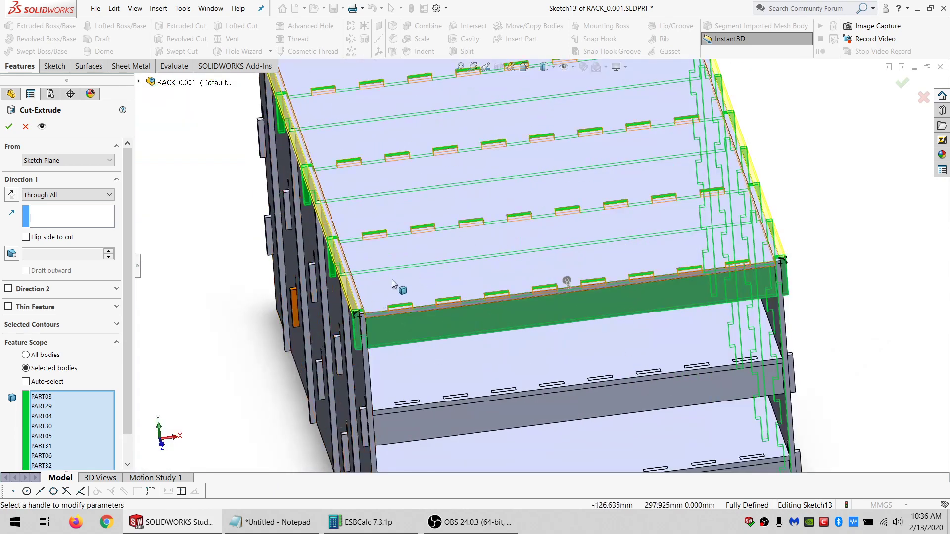
scroll(392, 280, "down", 5)
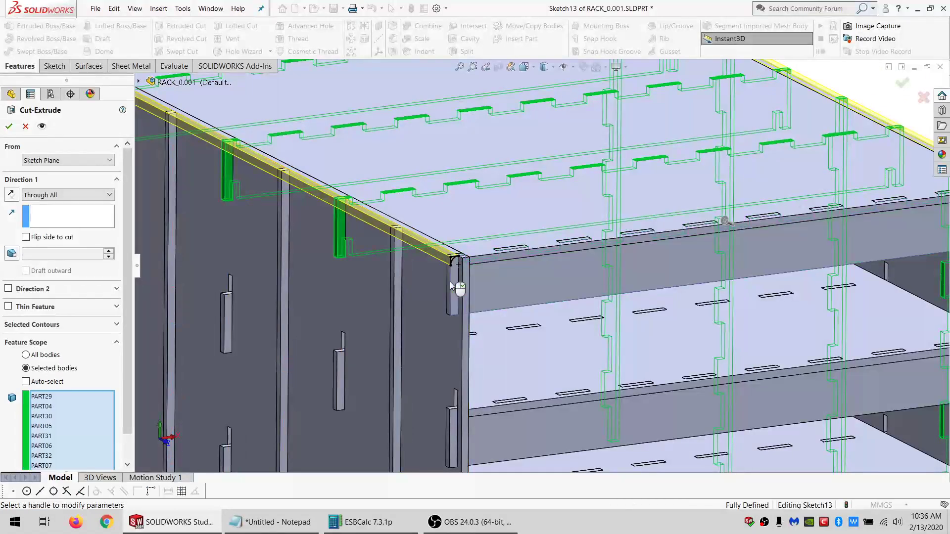
left_click(396, 268)
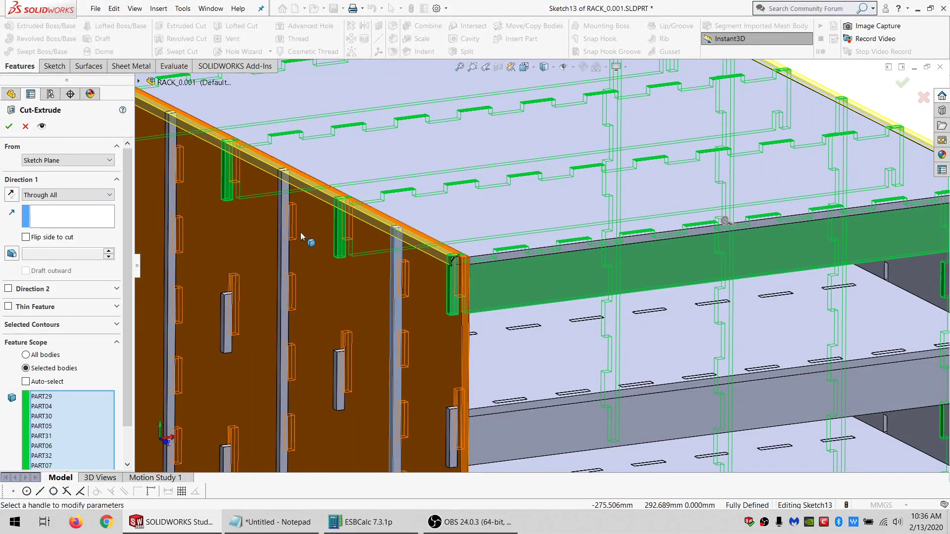
left_click(287, 217)
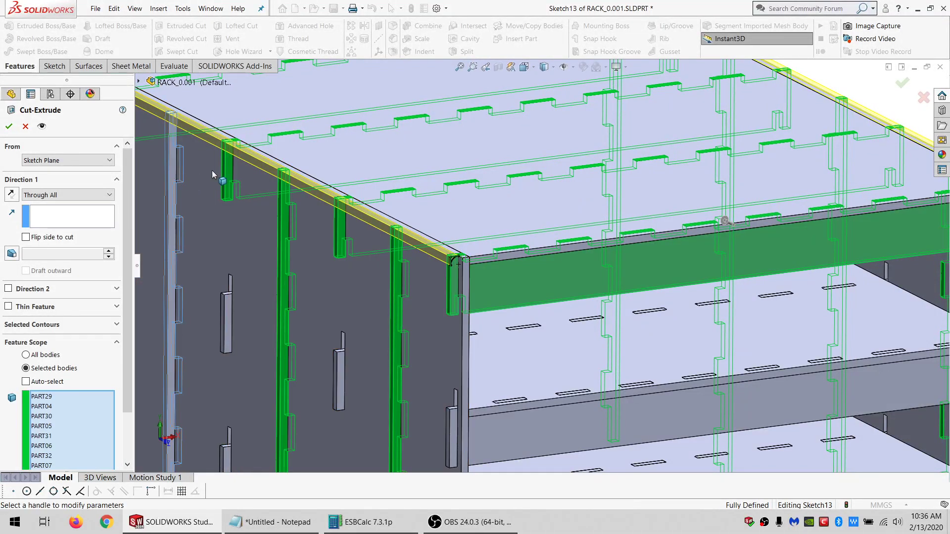
scroll(315, 216, "up", 3)
scroll(295, 171, "down", 3)
left_click(305, 179)
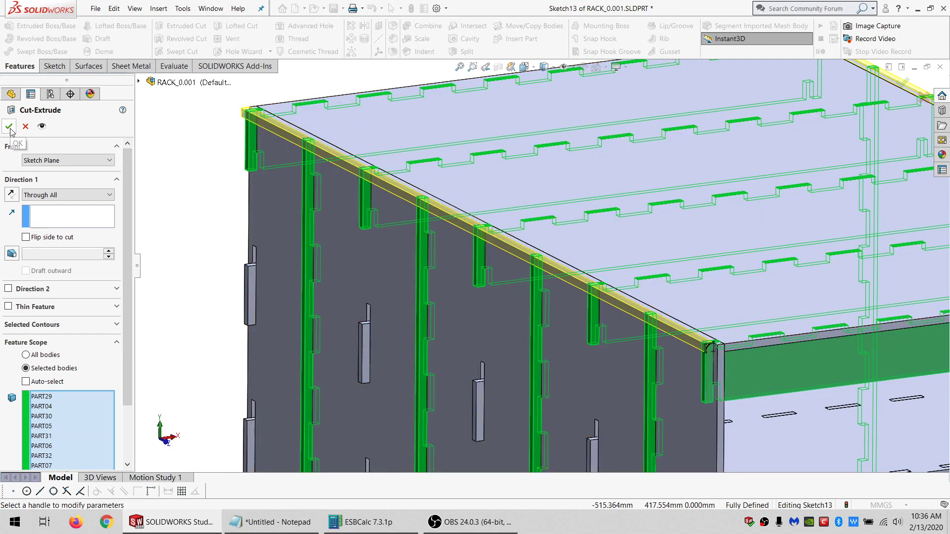
key("Return")
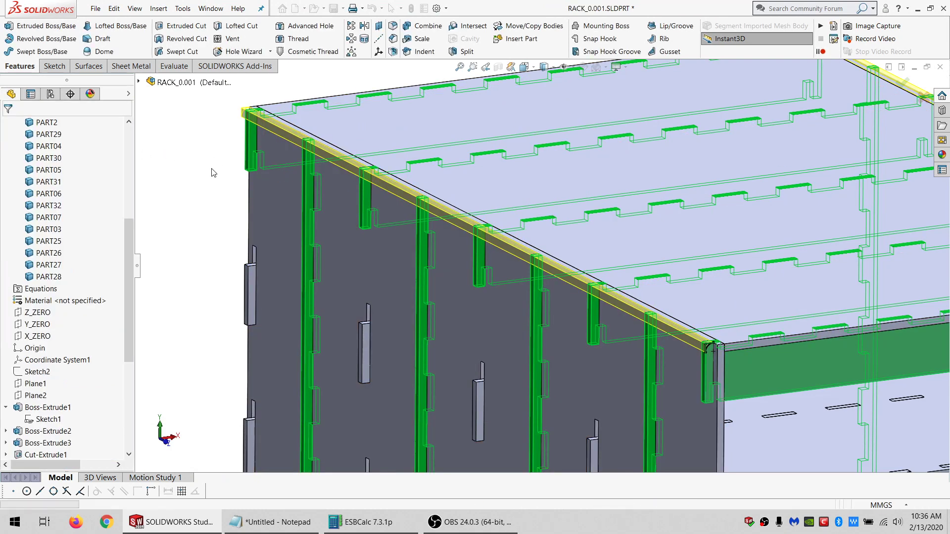
Check the rounded crosspiece and strip ends along the side panel's upper edge and save the part.
scroll(792, 321, "up", 2)
scroll(613, 344, "down", 2)
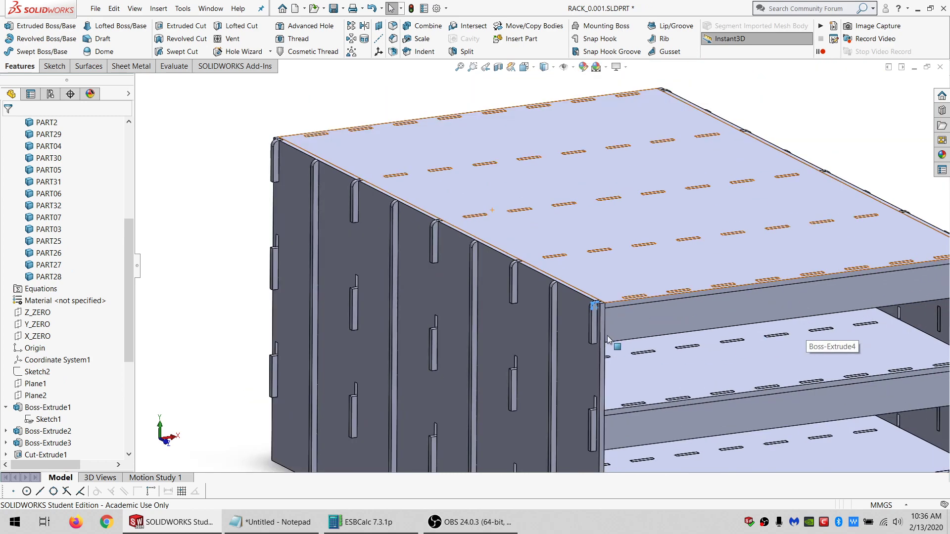
scroll(551, 304, "down", 3)
left_click(551, 304)
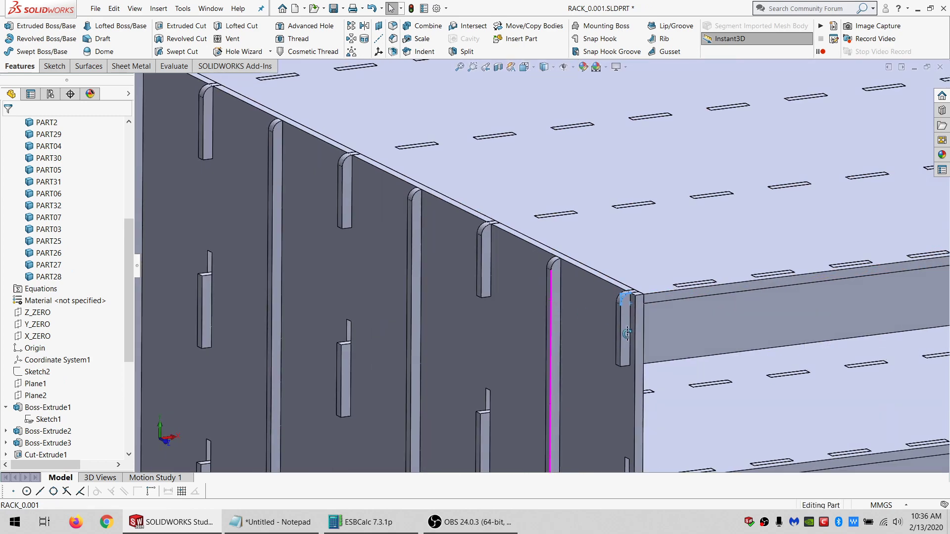
scroll(239, 193, "up", 5)
left_click(263, 116)
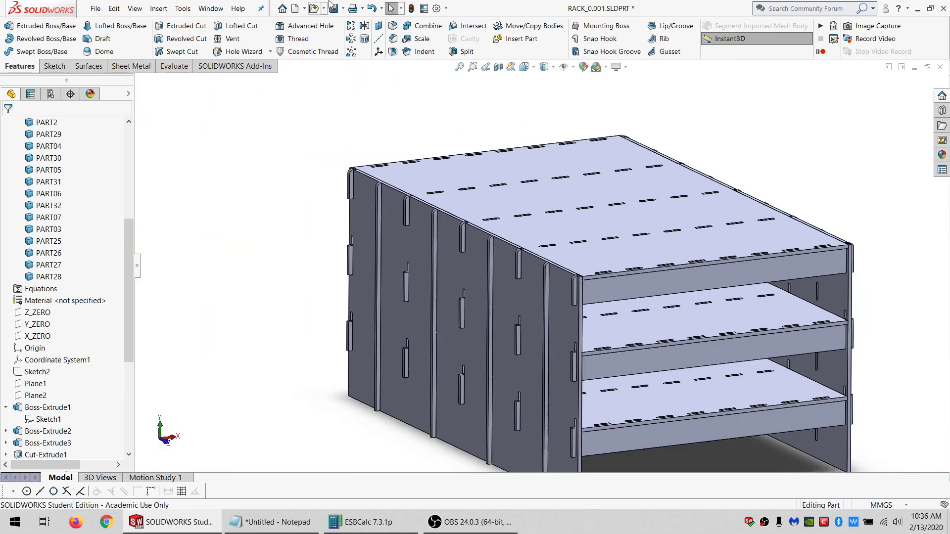
Run Interference Detection on all bodies of the rack and close the check.
left_click(169, 68)
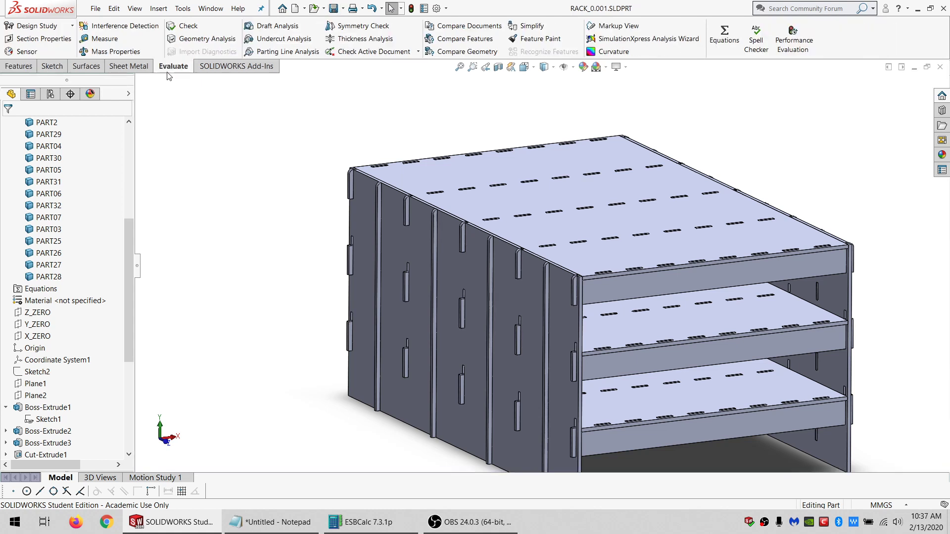
left_click(118, 25)
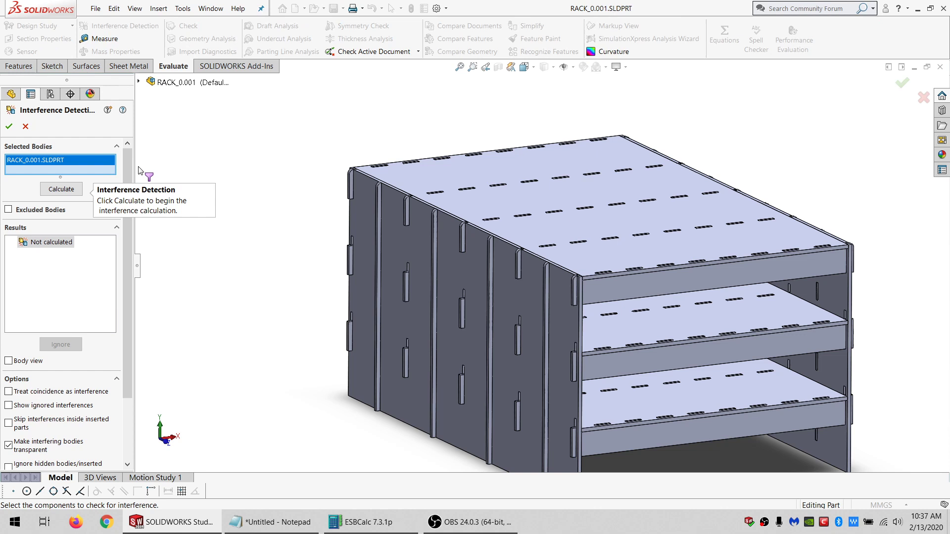
left_click(69, 186)
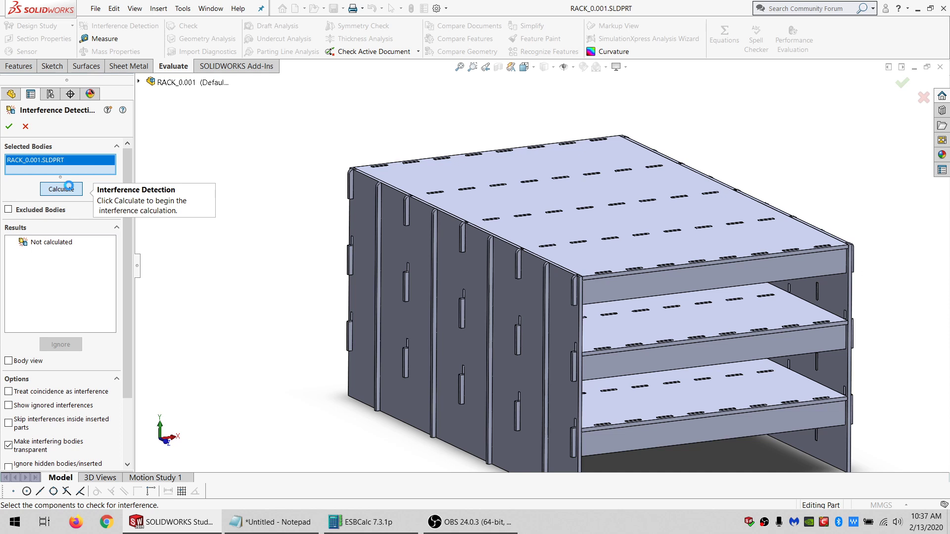
left_click(69, 186)
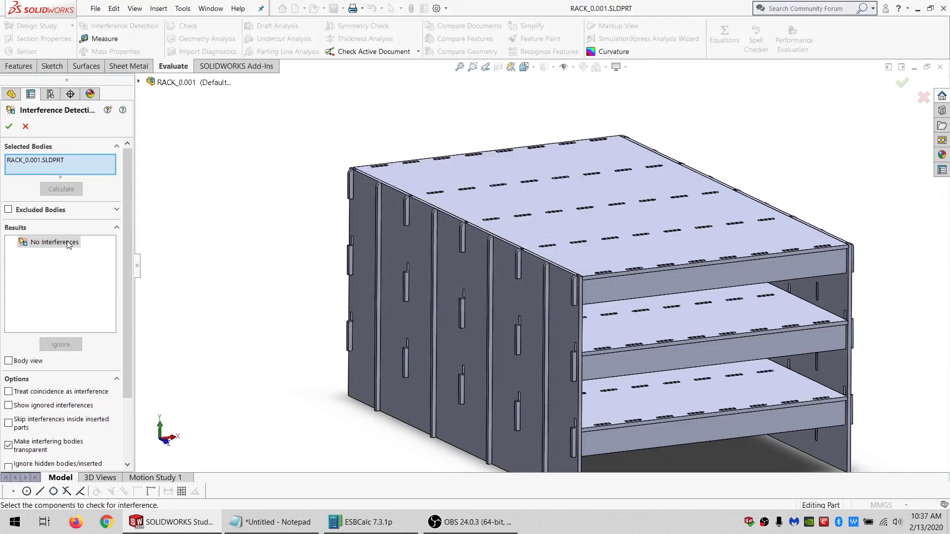
left_click(26, 126)
scroll(568, 199, "up", 5)
scroll(571, 247, "down", 2)
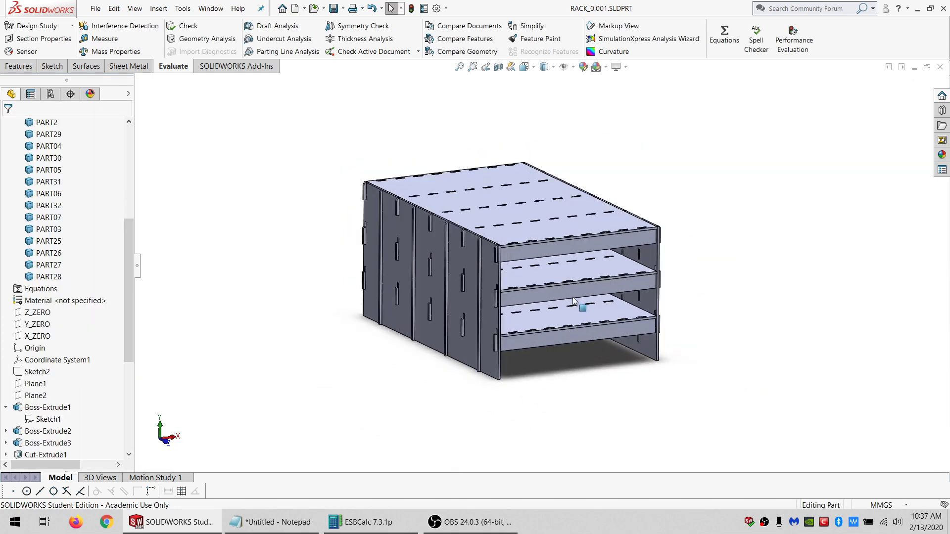
mouse_move(573, 300)
middle_mouse_down()
mouse_move(562, 288)
mouse_move(518, 301)
mouse_move(590, 264)
mouse_move(599, 309)
mouse_move(561, 309)
middle_mouse_up()
scroll(561, 291, "up", 3)
scroll(556, 267, "down", 2)
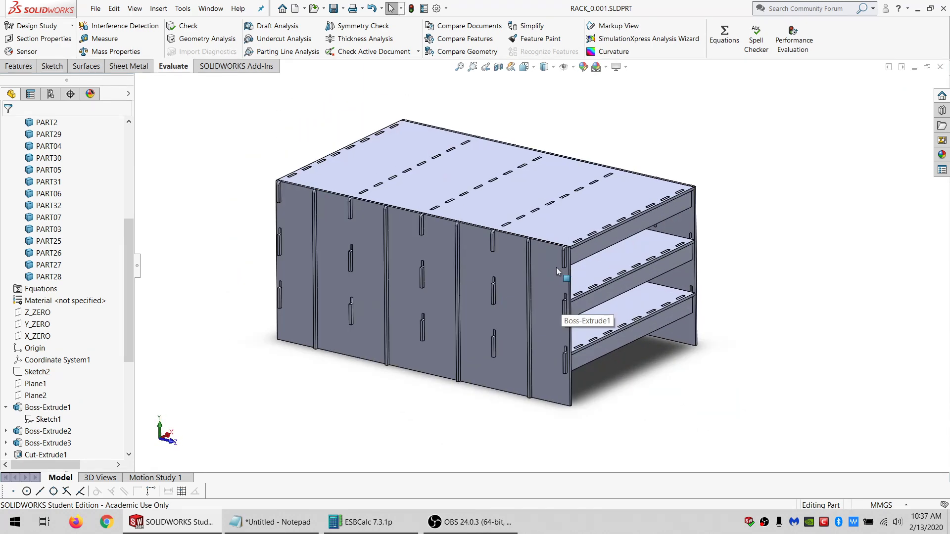
mouse_move(556, 267)
middle_mouse_down()
mouse_move(555, 307)
mouse_move(548, 287)
middle_mouse_up()
Group all features from Sketch2 through Cut-Extrude5 into a new folder named MODEL.
left_click(46, 374)
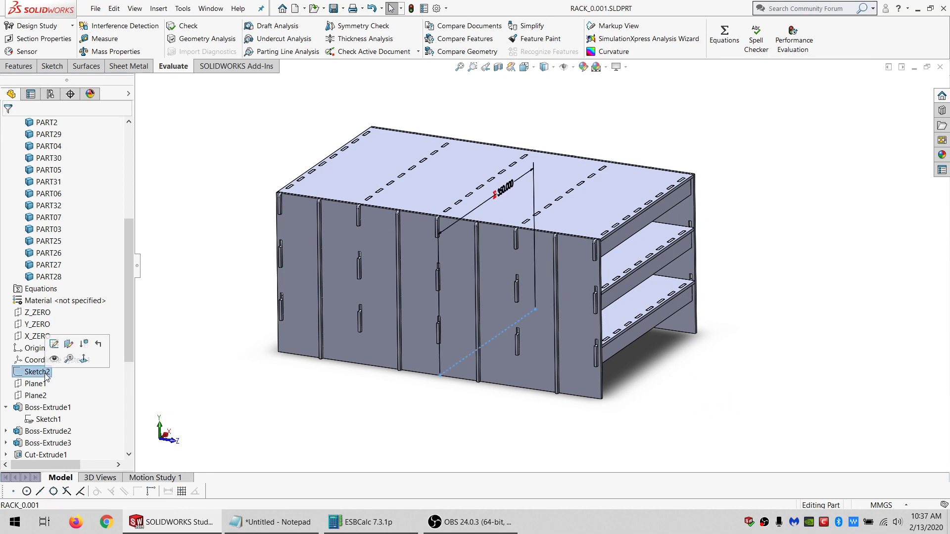
scroll(46, 381, "down", 6)
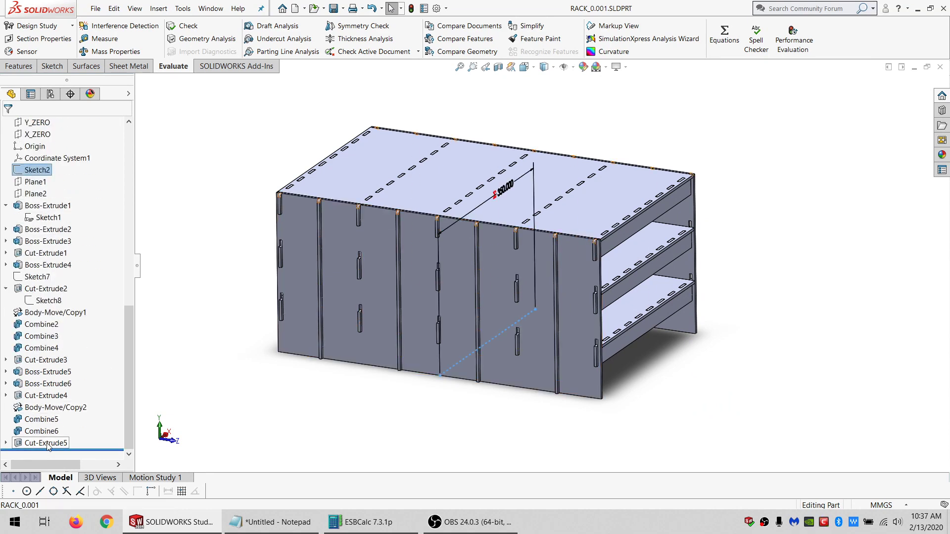
left_click(48, 443, "shift")
right_click(48, 244)
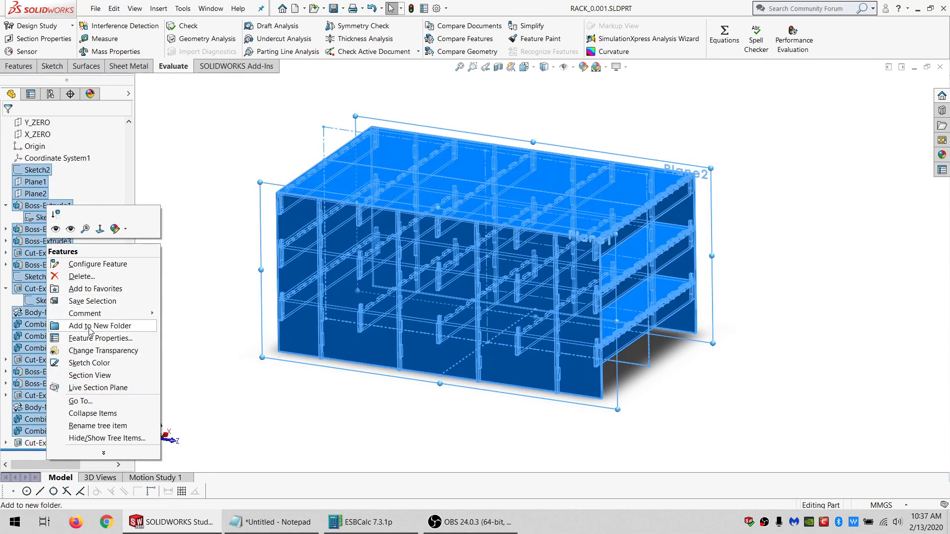
left_click(91, 328)
key("Return")
type("MOD")
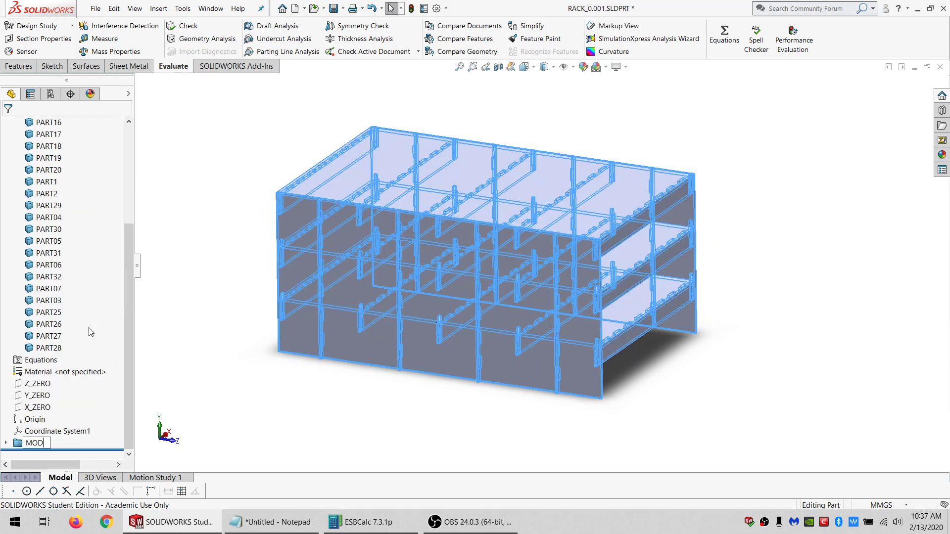
type("EL")
key("Return")
Hide all solid bodies of the rack and select the hidden PART09 body.
scroll(90, 313, "up", 4)
left_click(49, 158)
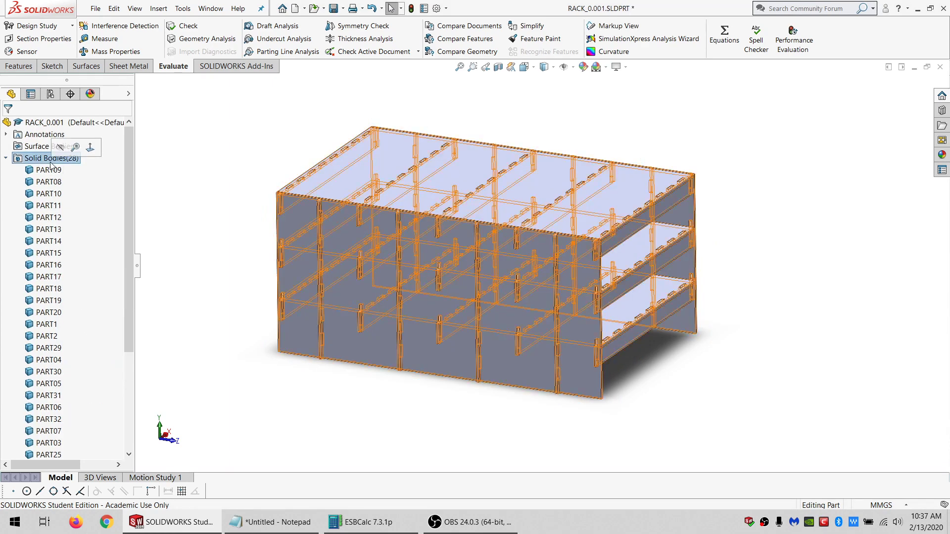
left_click(55, 154)
left_click(53, 169)
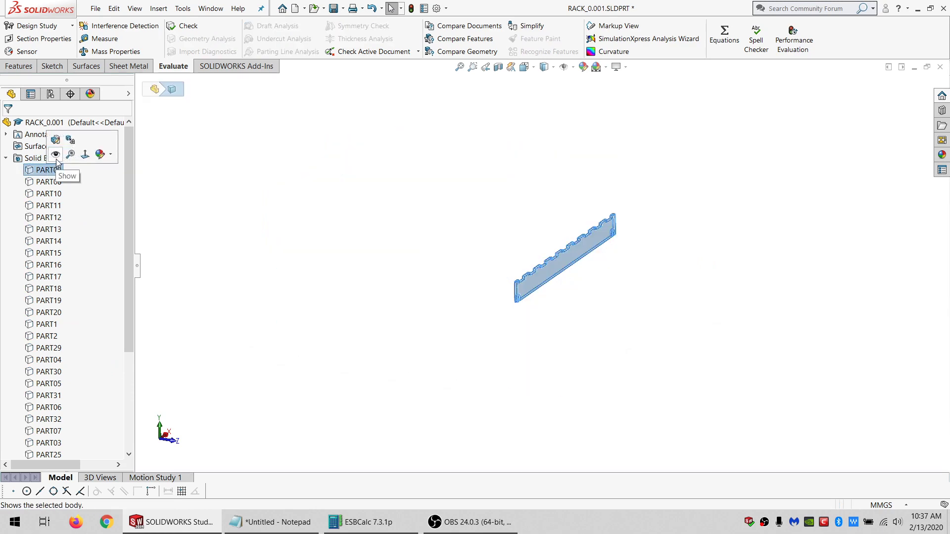
Show the hidden solid body PART09, the notched plate.
left_click(55, 154)
scroll(542, 270, "down", 5)
middle_click_drag(543, 271, 476, 281)
left_click(413, 215)
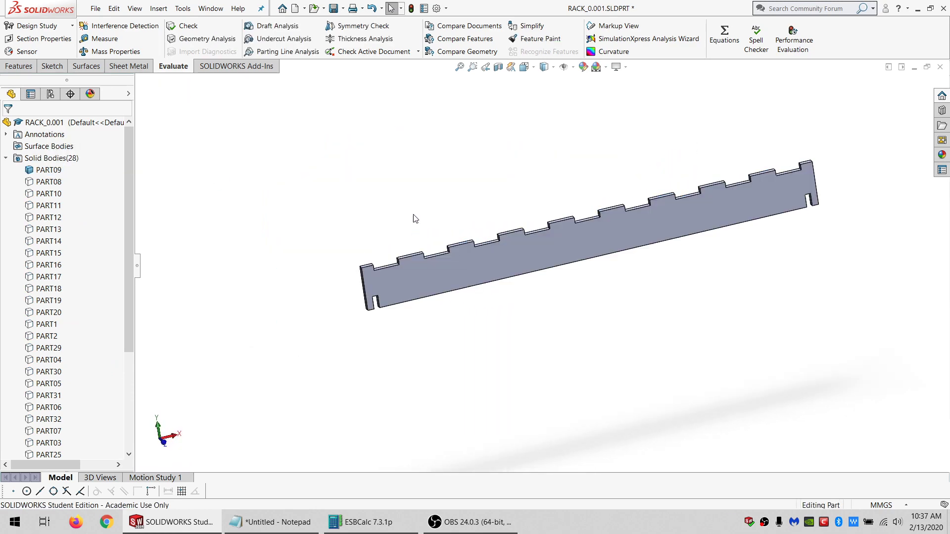
left_click(467, 275)
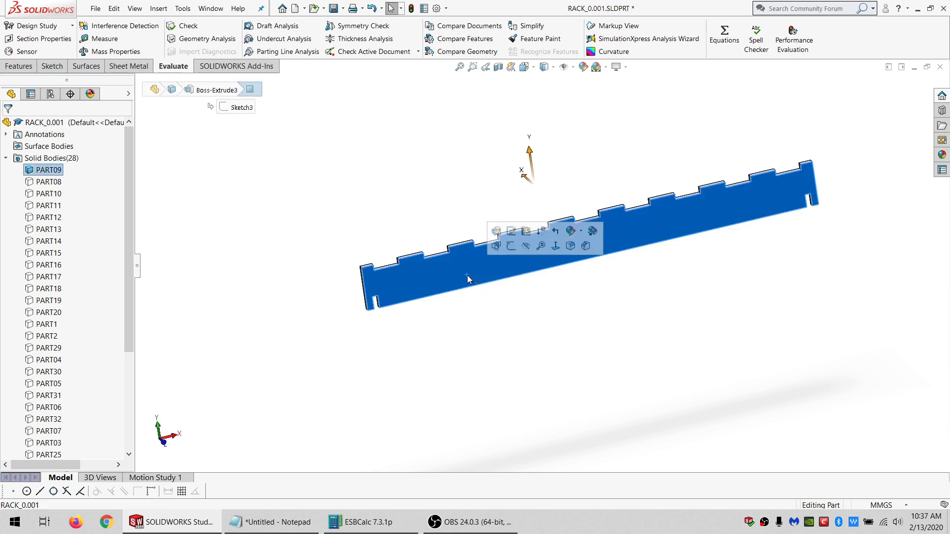
middle_click_drag(394, 278, 307, 265)
Examine the hidden bodies PART08 and PART10 through PART13 against the shown PART09 plate.
left_click(60, 182)
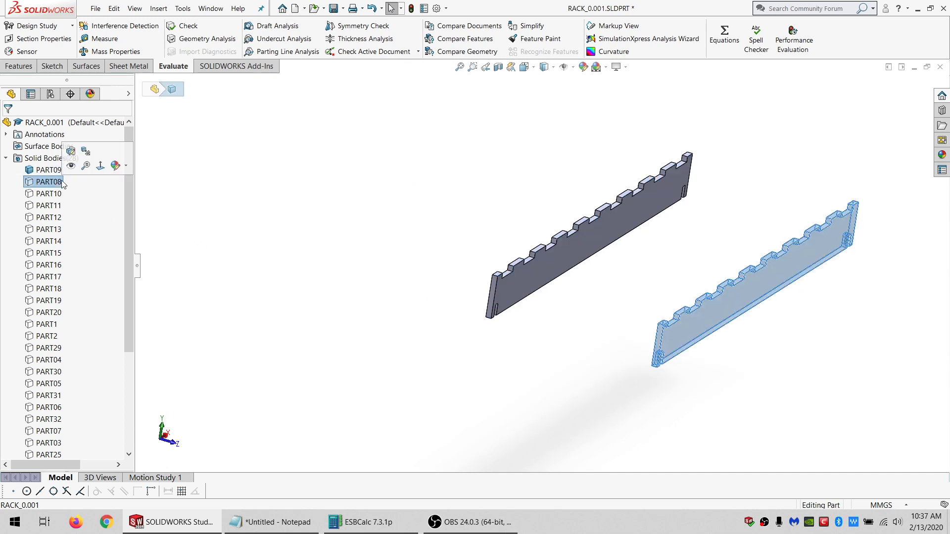
left_click(57, 194)
left_click(56, 206)
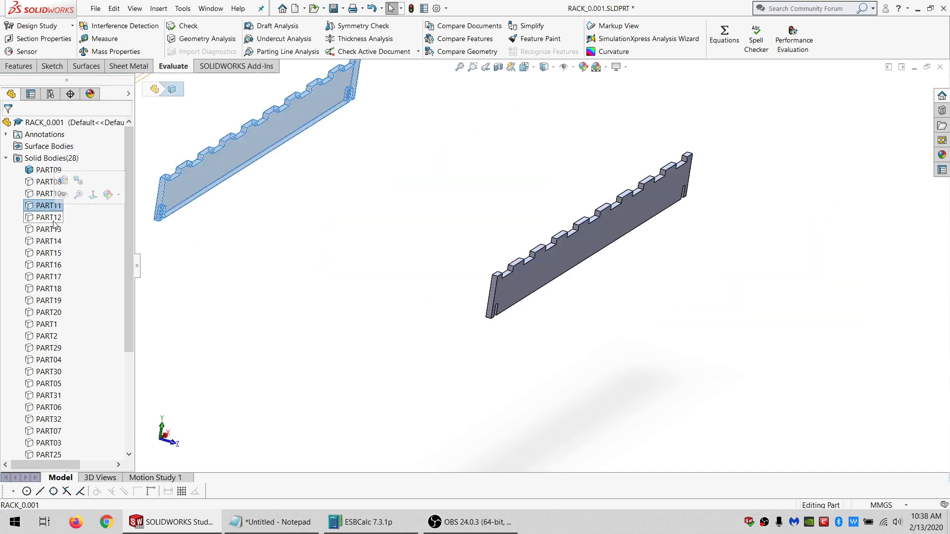
left_click(55, 217)
left_click(55, 230)
scroll(539, 245, "up", 4)
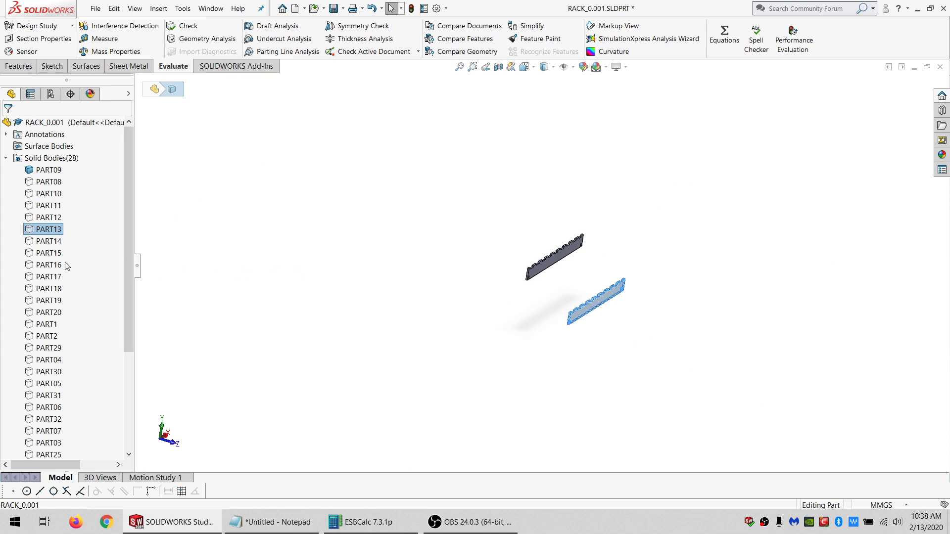
left_click(440, 265)
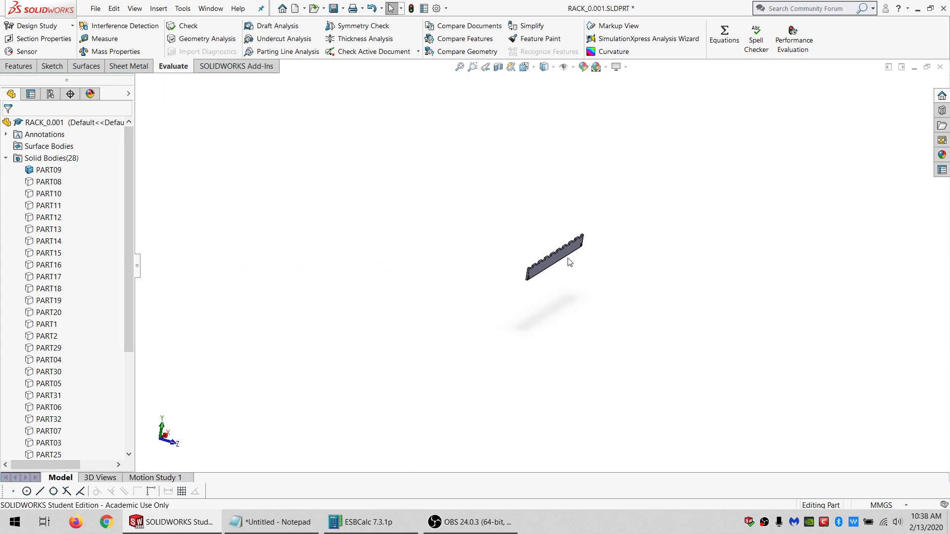
Start a sketch on the large front face of PART09 and offset the face outline outward by 0.1 mm.
scroll(564, 259, "down", 5)
mouse_move(536, 266)
middle_mouse_down()
mouse_move(496, 229)
mouse_move(467, 258)
middle_mouse_up()
left_click(53, 66)
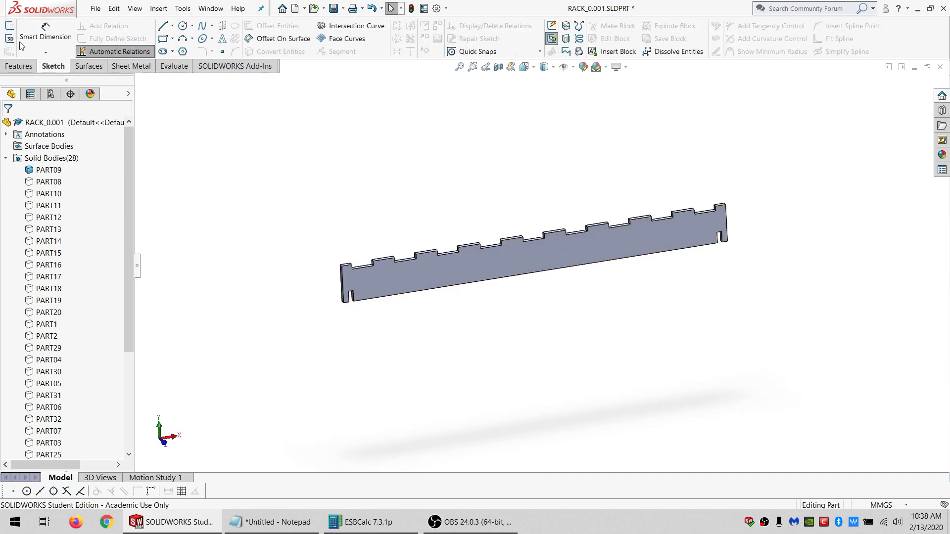
left_click(9, 28)
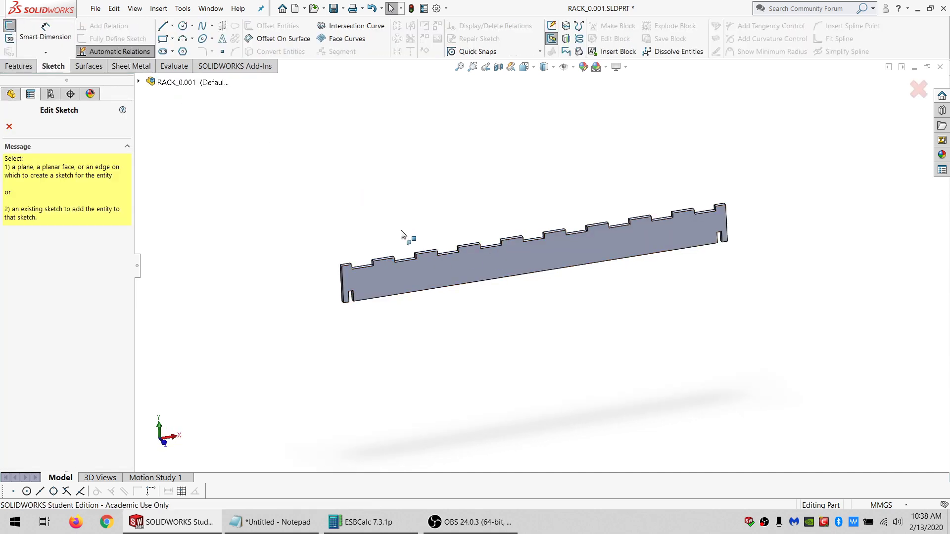
left_click(406, 280)
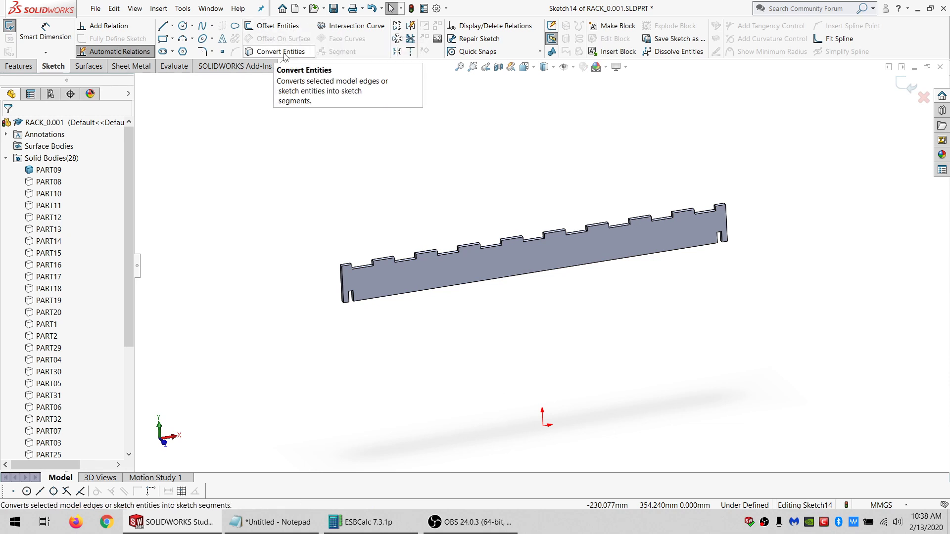
left_click(278, 26)
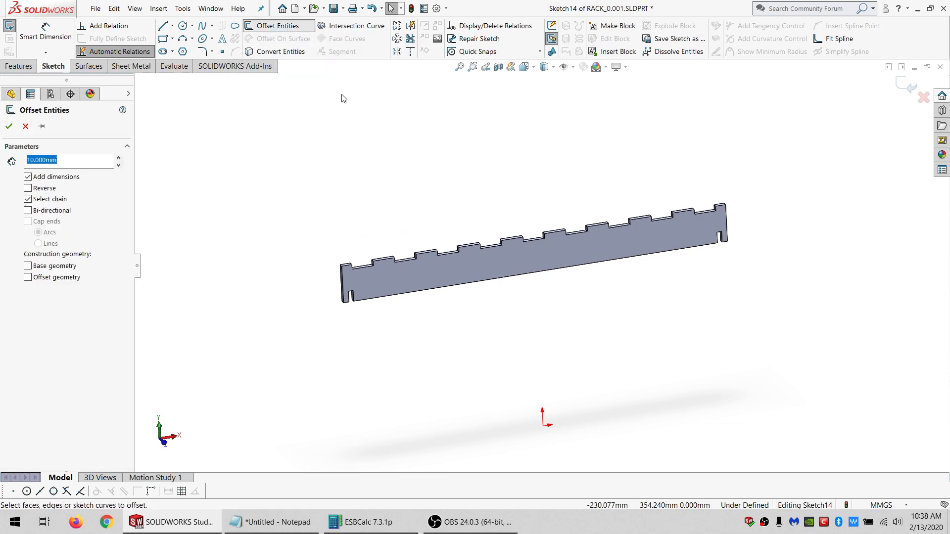
left_click(407, 278)
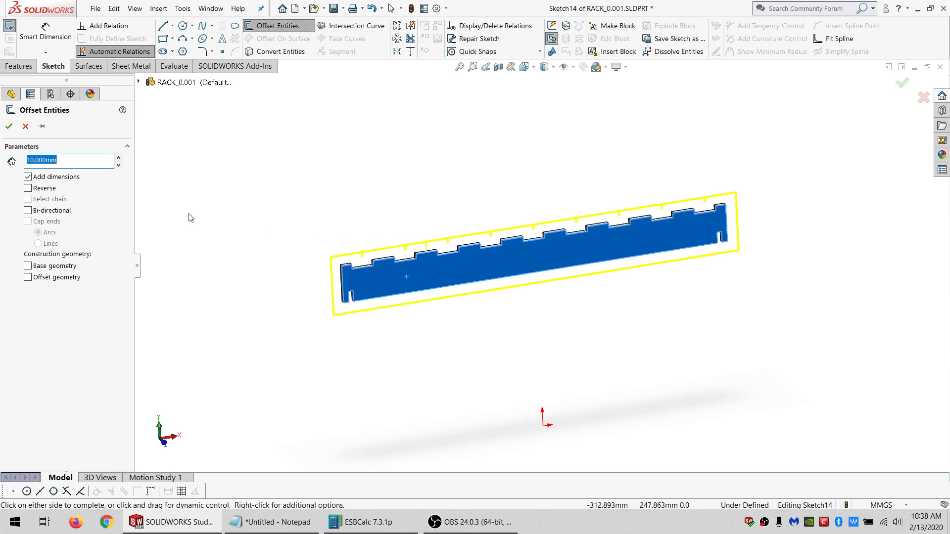
type("0.1")
key("Return")
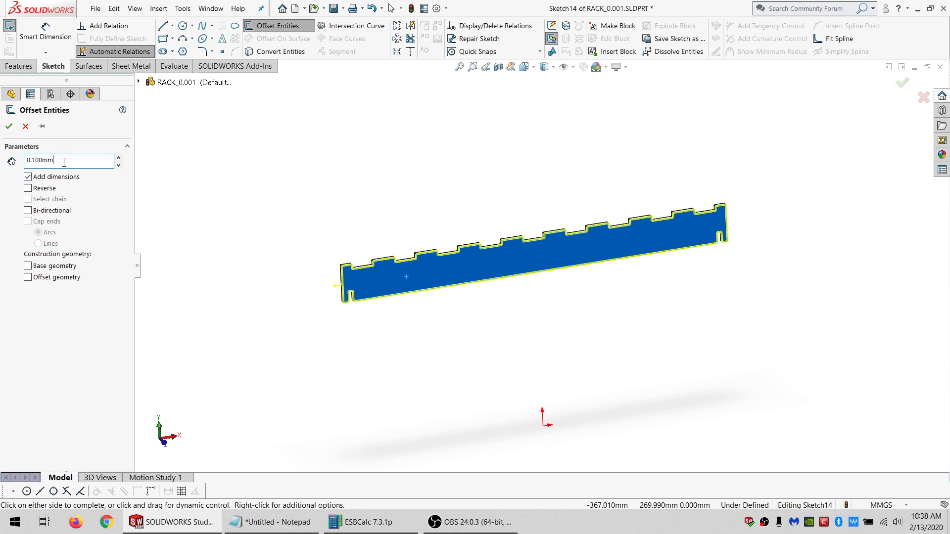
left_click(9, 126)
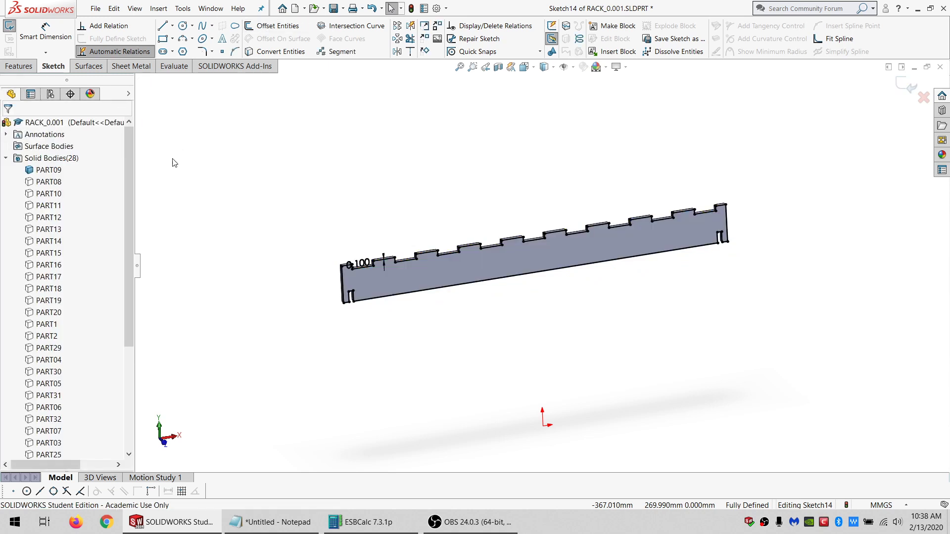
Link the PART09 offset dimension to the equation "KERF@Default" / 2.
double_click(361, 263)
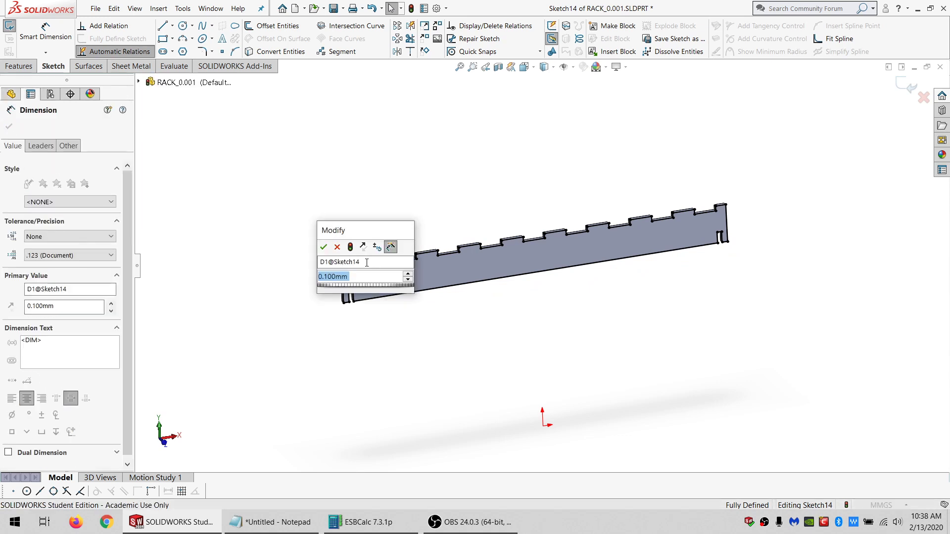
type("=")
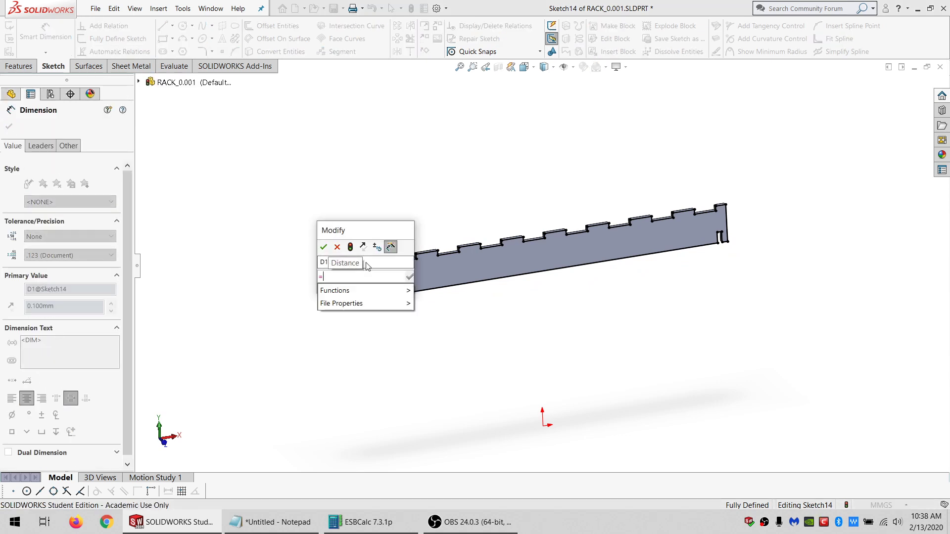
type("\"K")
left_click(362, 287)
type("/")
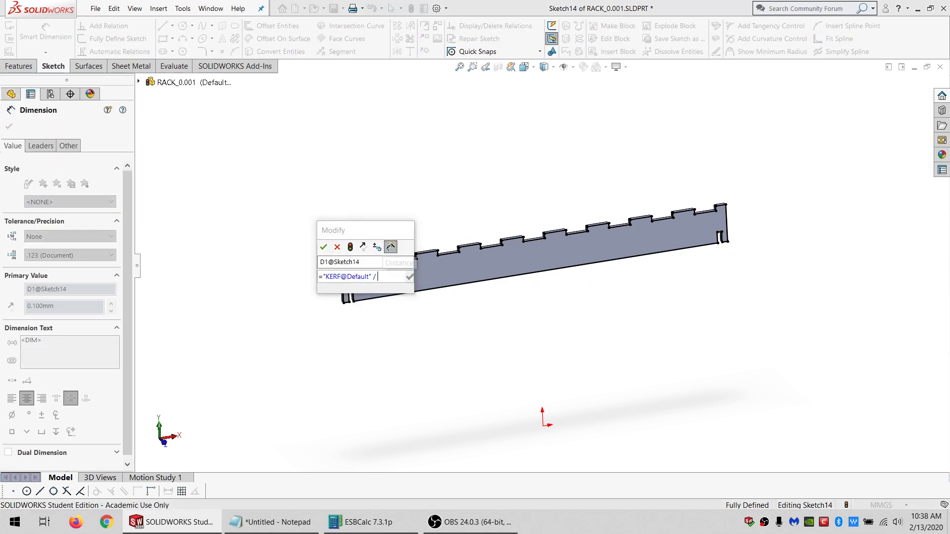
type("2")
key("Return")
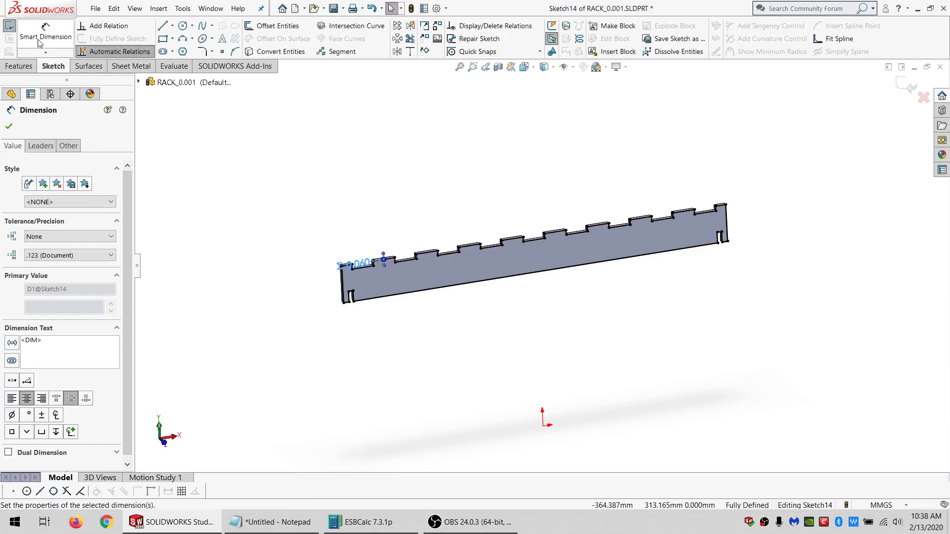
Extrude the offset sketch Up To Surface to the plate's opposite face, merging it only with the body PART09.
left_click(19, 66)
left_click(41, 26)
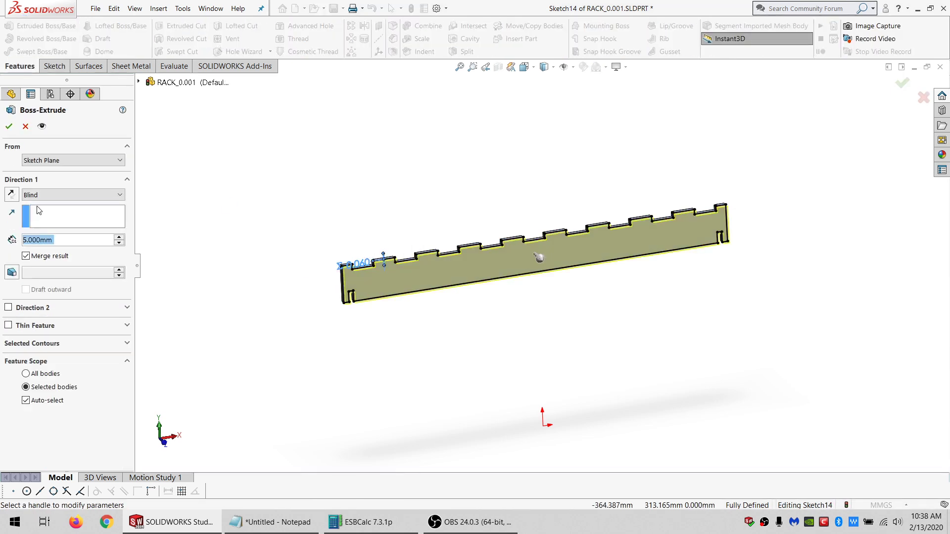
left_click(42, 197)
left_click(57, 238)
middle_click_drag(524, 262, 1, 384)
left_click(581, 275)
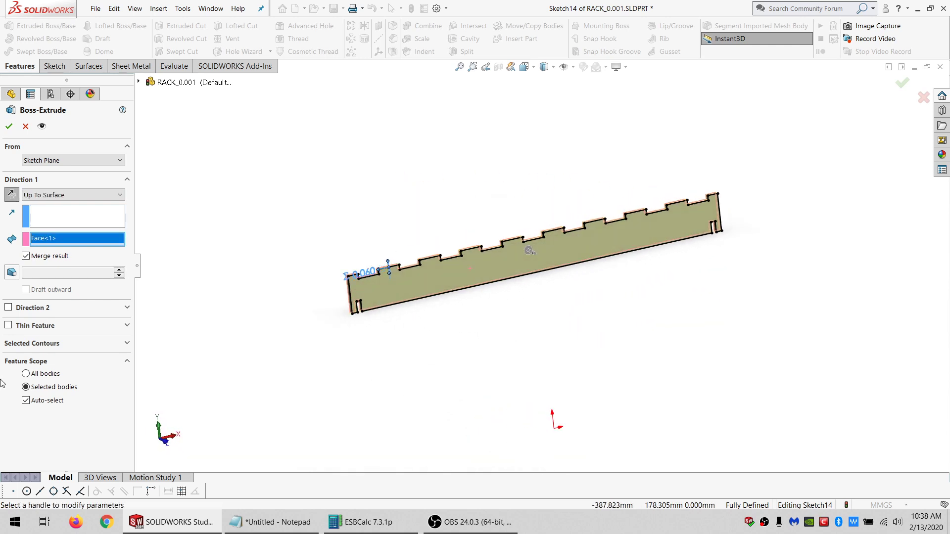
left_click(46, 401)
left_click(424, 295)
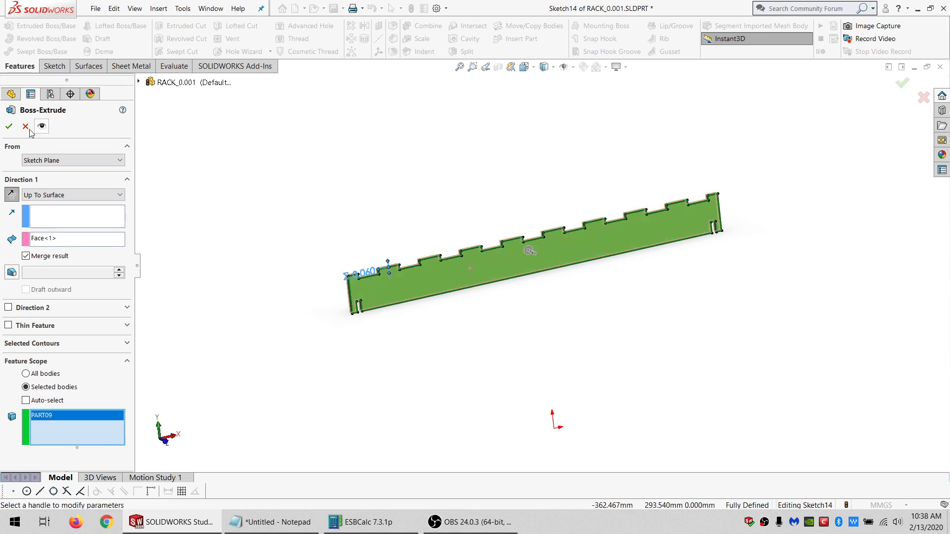
left_click(10, 127)
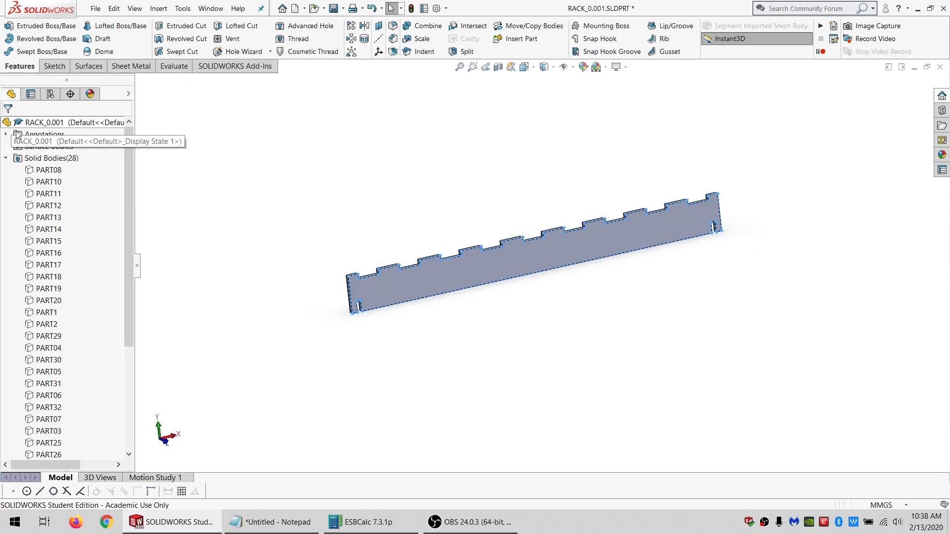
Show the hidden solid body PART18, the large slotted panel.
left_click(56, 278)
left_click(66, 264)
scroll(496, 194, "up", 3)
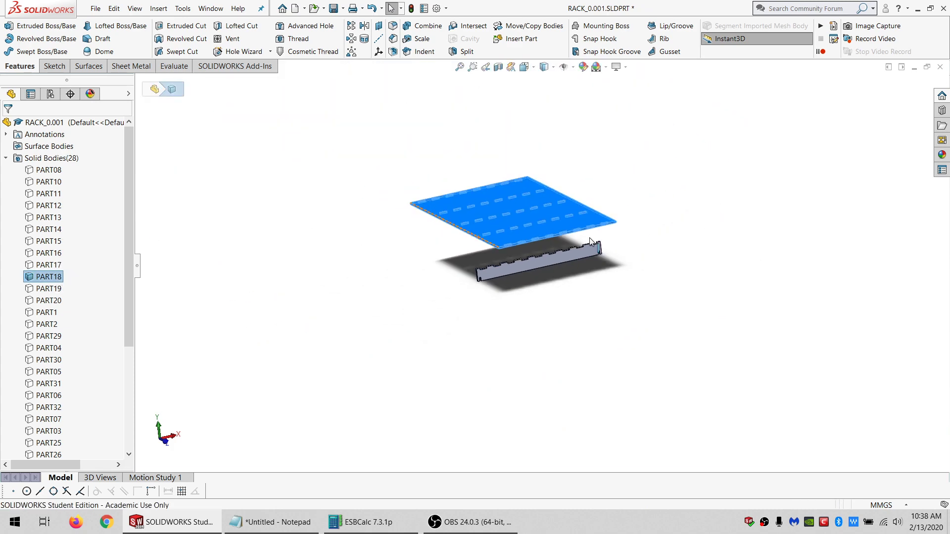
scroll(496, 194, "down", 2)
middle_click_drag(495, 191, 509, 269)
scroll(508, 239, "up", 3)
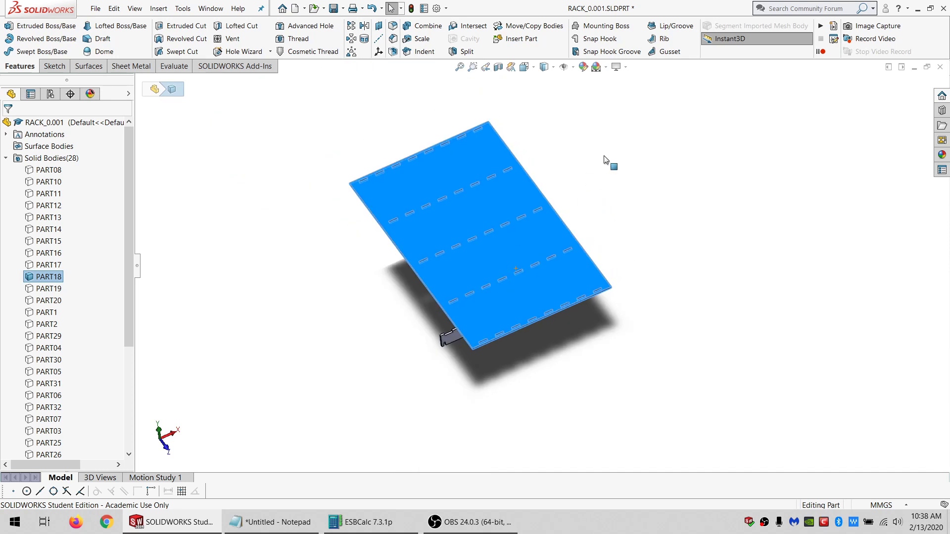
Start a sketch on the large slotted face of PART18 and convert all of its inner loops into sketch entities.
left_click(604, 156)
left_click(499, 196)
left_click(55, 66)
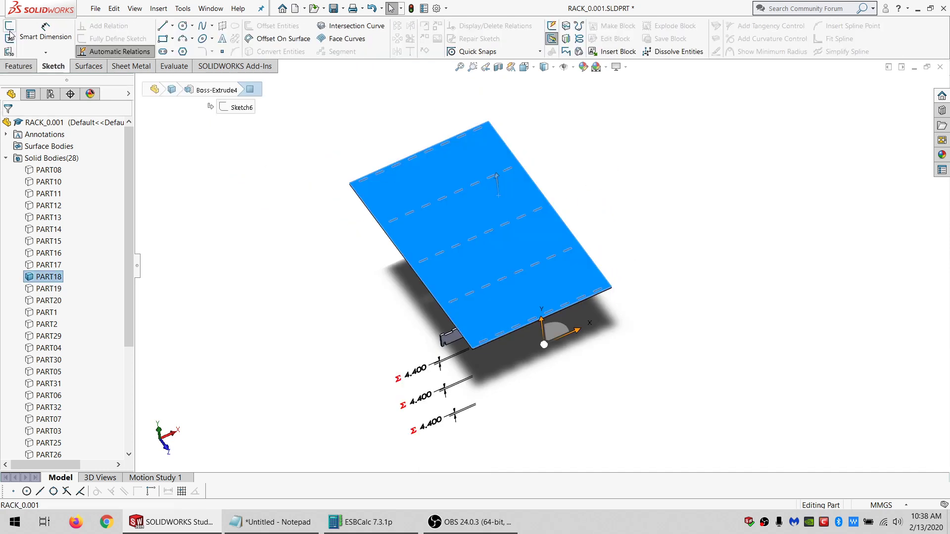
left_click(9, 26)
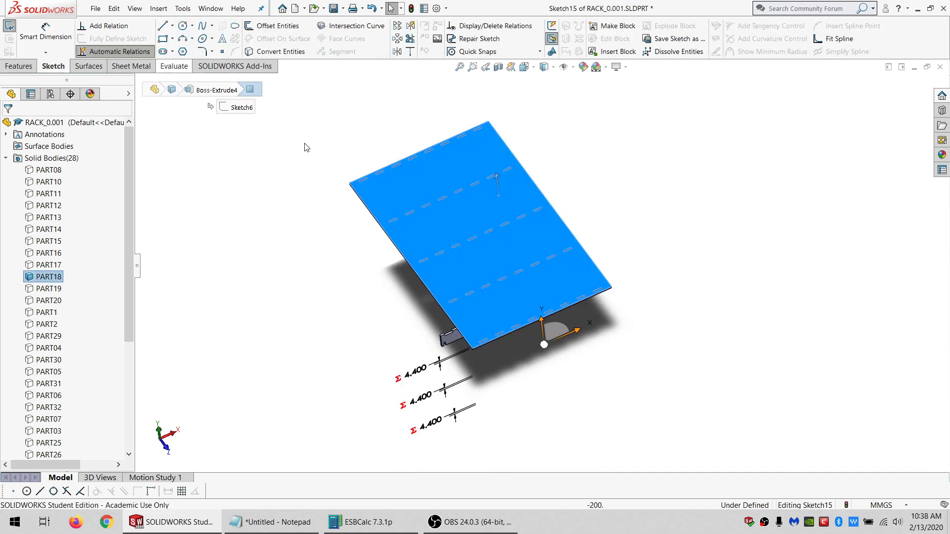
left_click(291, 53)
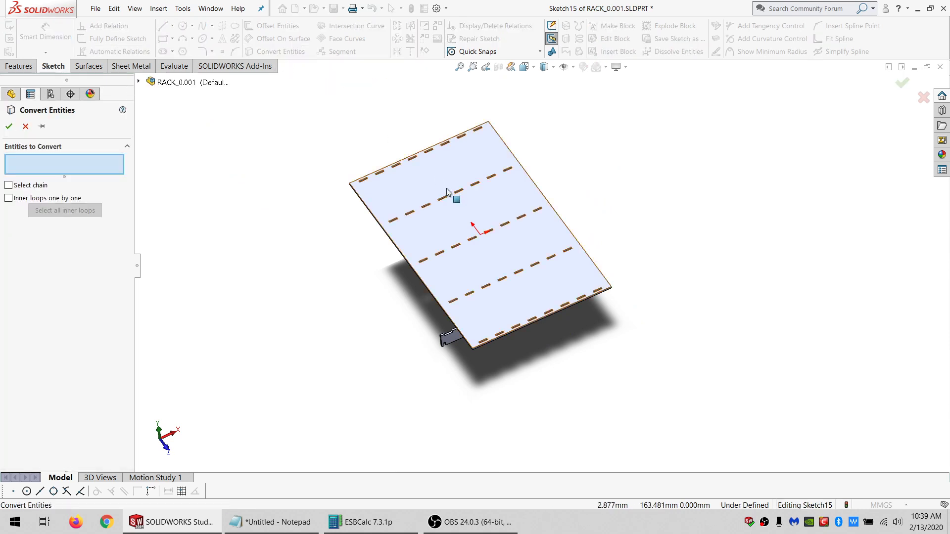
left_click(430, 181)
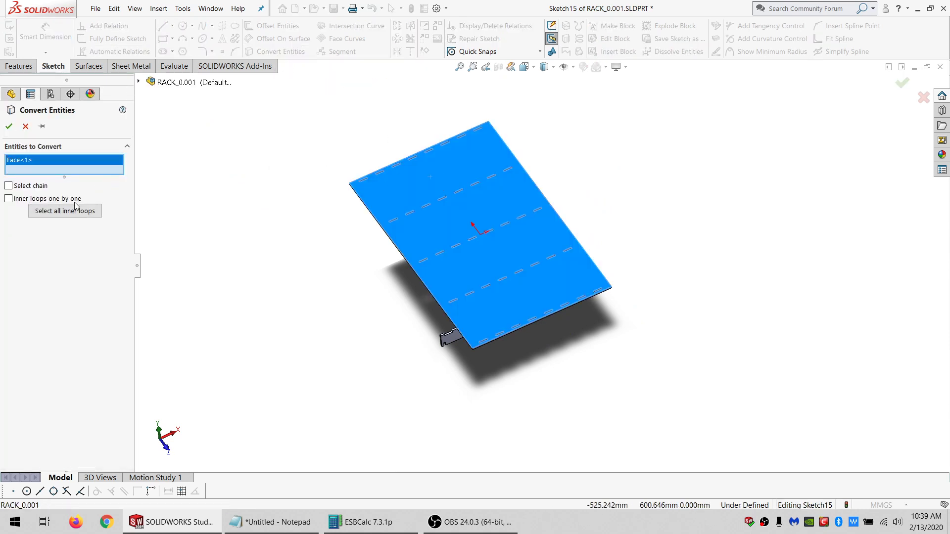
left_click(65, 210)
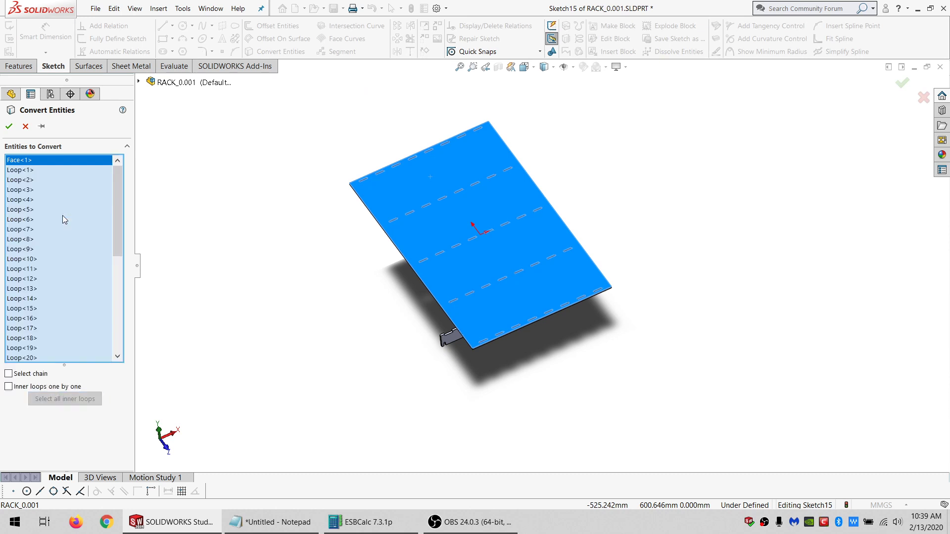
left_click(8, 126)
Turn the converted slot outlines into construction geometry and offset them by 0.1 mm in the reversed direction.
mouse_move(773, 311)
left_mouse_down()
mouse_move(737, 238)
mouse_move(308, 153)
mouse_move(569, 436)
mouse_move(732, 347)
left_mouse_up()
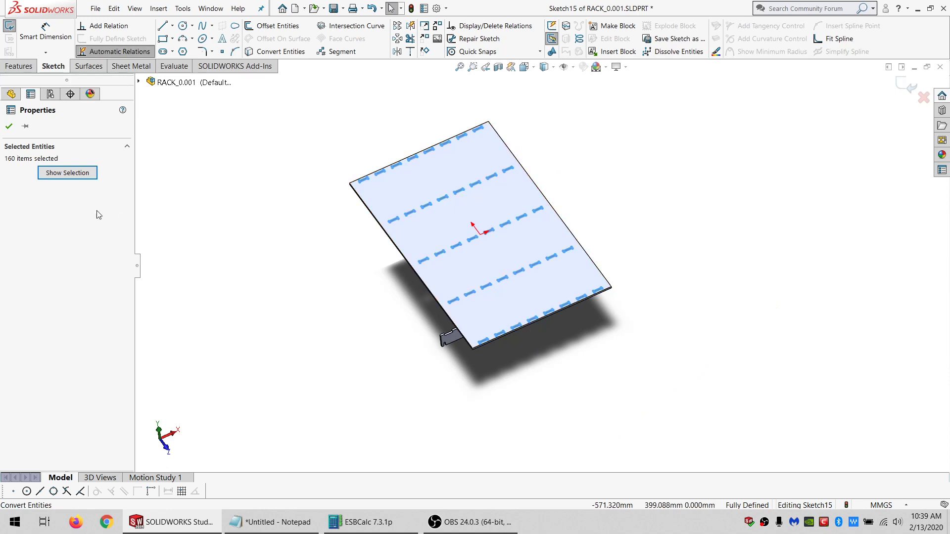
left_click(55, 173)
scroll(73, 438, "down", 2)
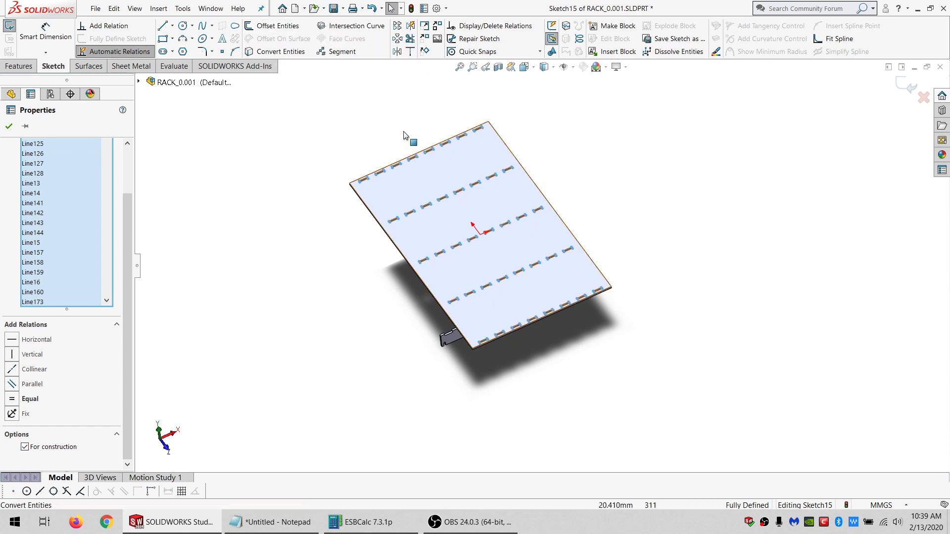
left_click(265, 27)
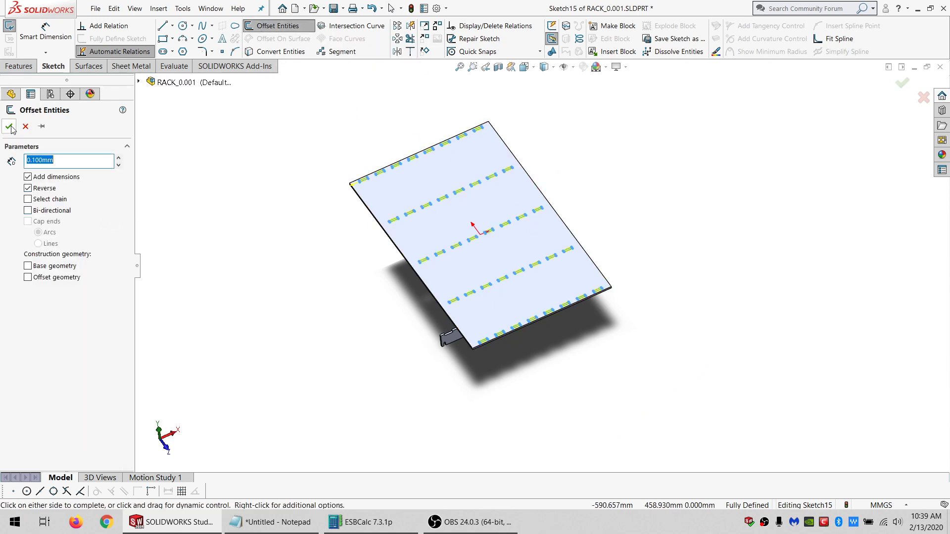
left_click(210, 182)
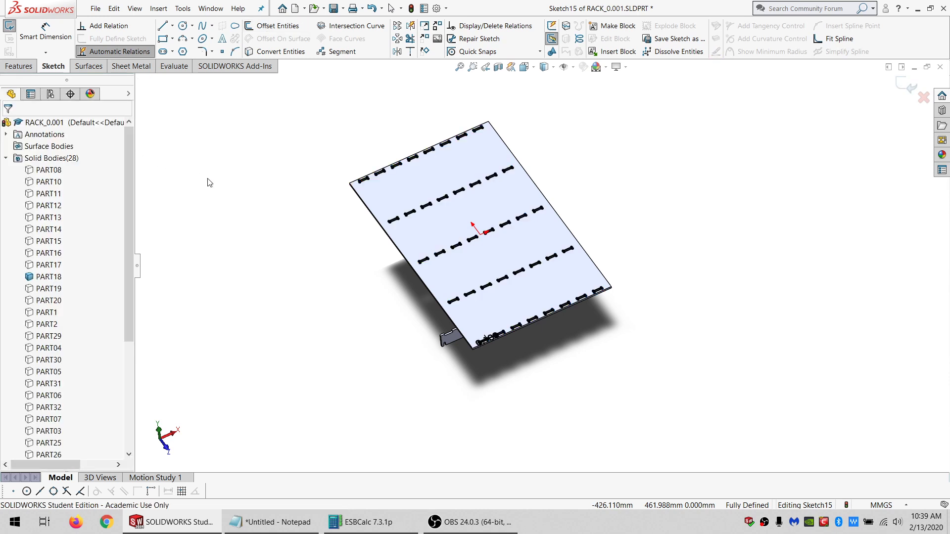
Offset the outer outline of the PART18 face outward by 0.1 mm and place its dimension clear of the panel.
left_click(383, 189)
left_click(277, 25)
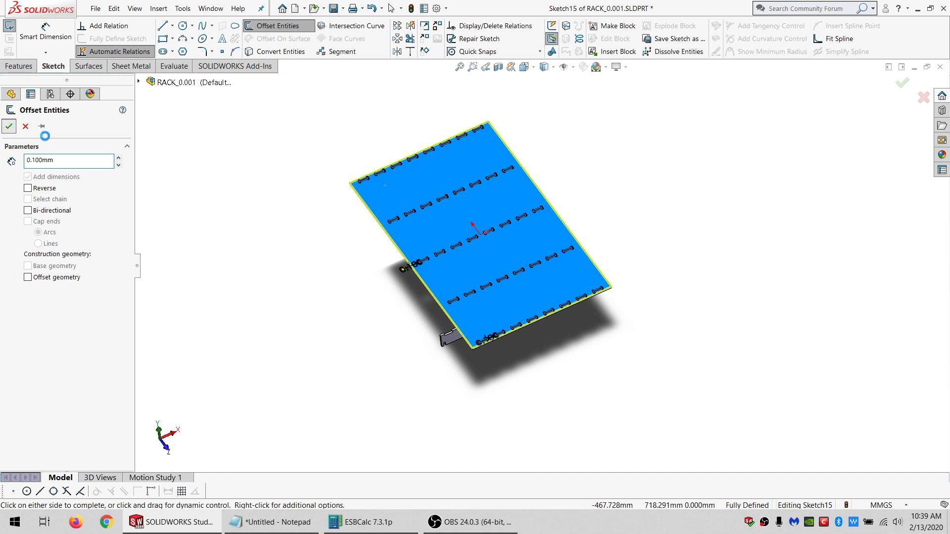
scroll(401, 282, "down", 3)
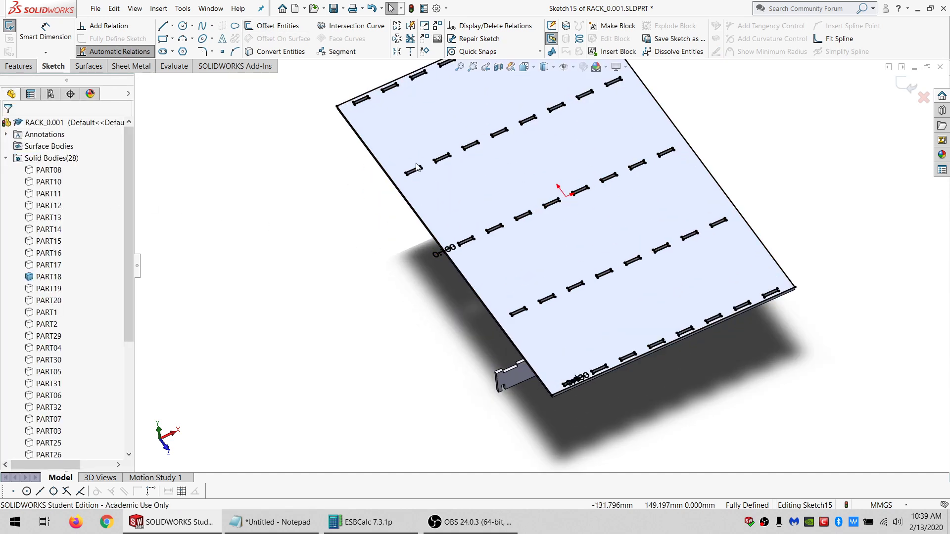
left_click_drag(443, 250, 390, 270)
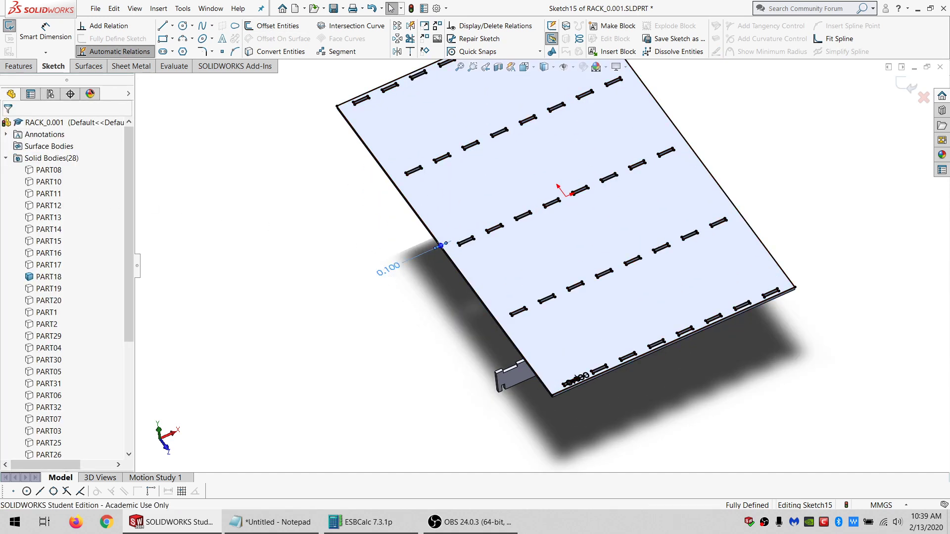
Place the slot offset dimension clear of the PART18 panel and set it to "KERF@Default" / 2.
left_click_drag(581, 379, 418, 374)
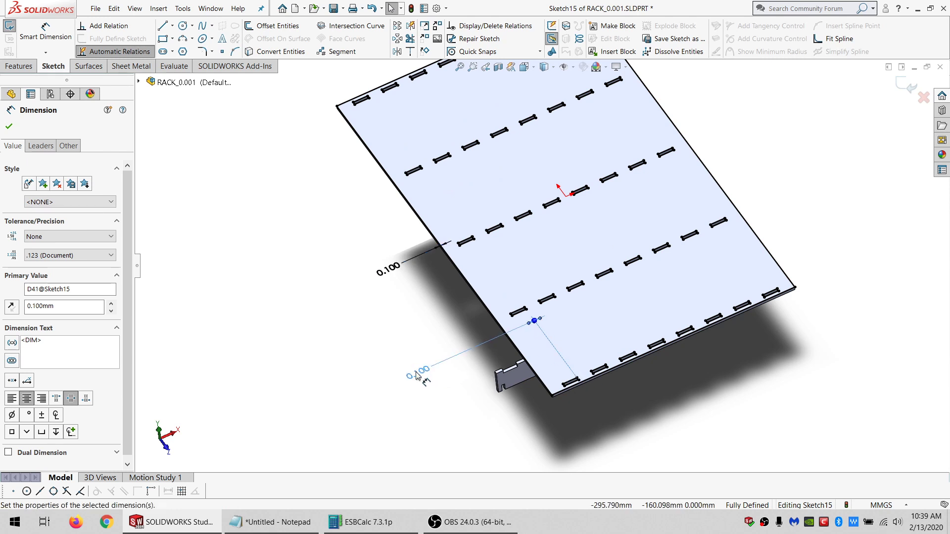
double_click(419, 371)
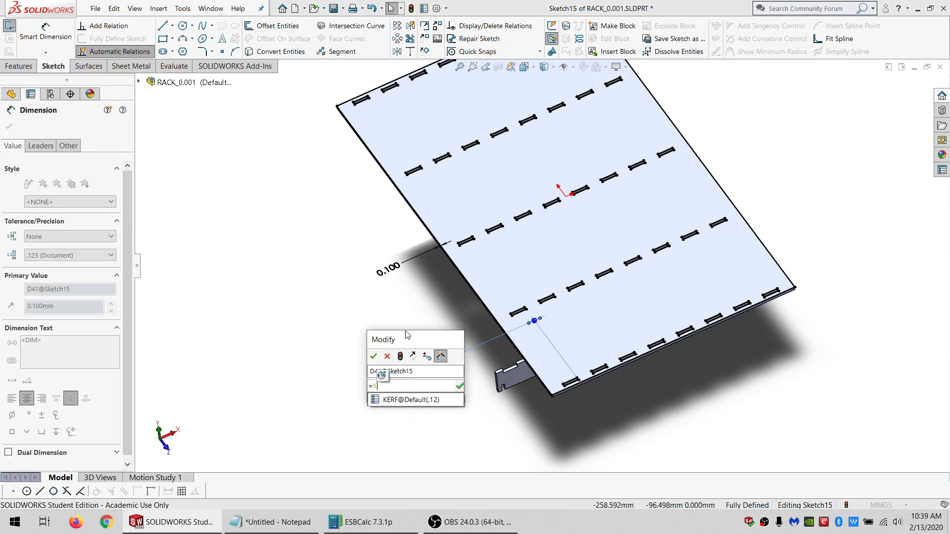
type("=K")
left_click(405, 401)
type("/ 2")
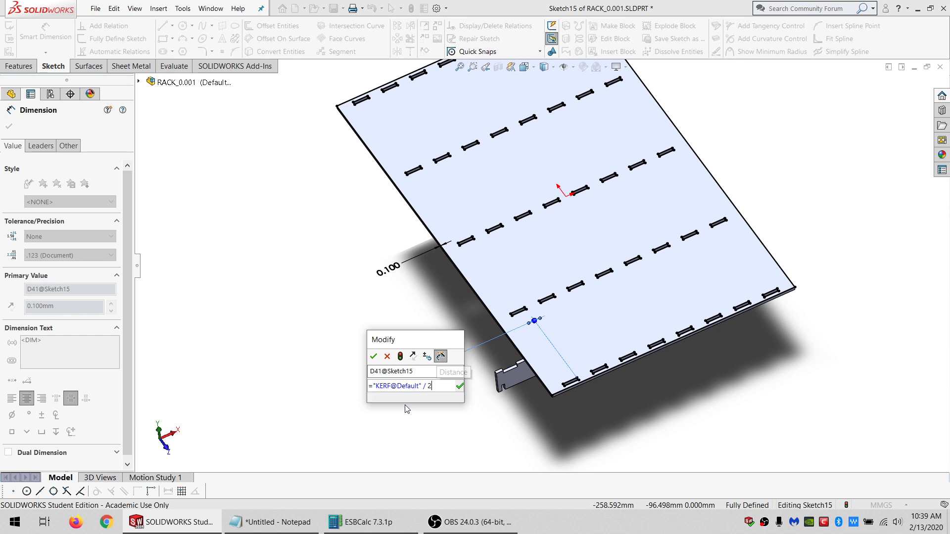
key("Return")
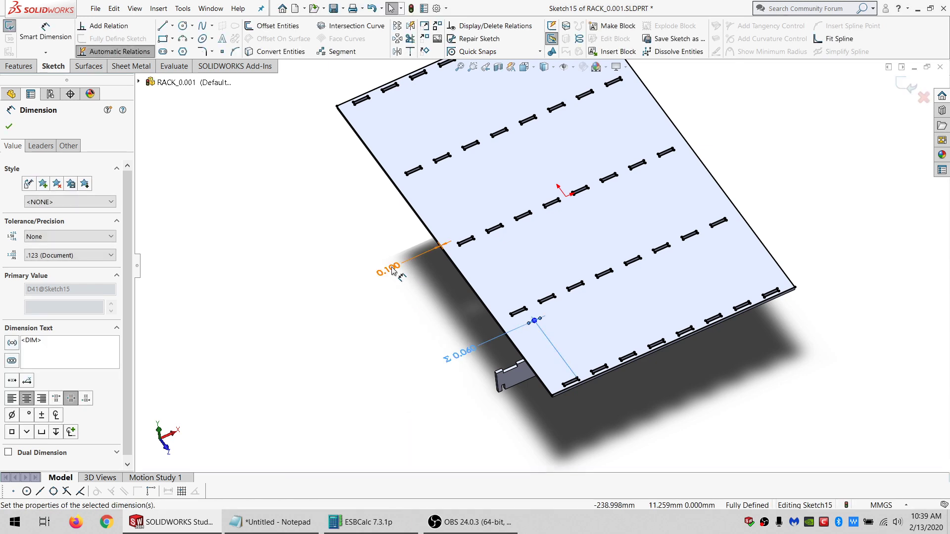
key("Escape")
Set the outer outline's offset dimension on PART18 to "KERF@Default" / 2.
double_click(388, 268)
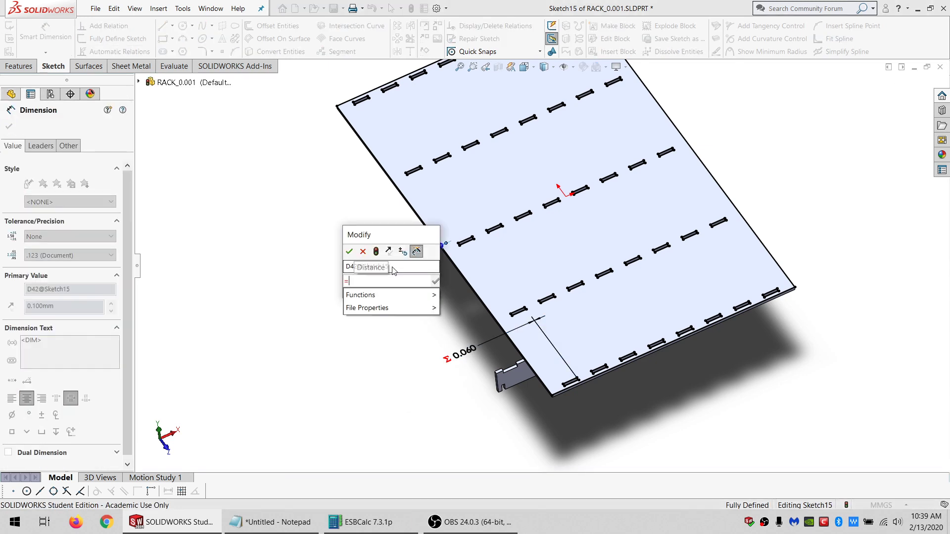
type("=K")
left_click(394, 294)
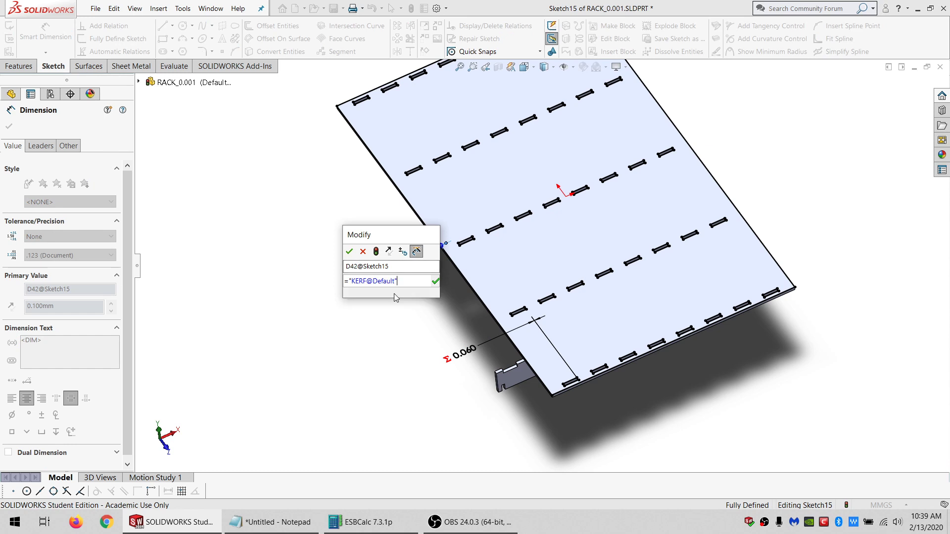
type("/ 2")
key("Return")
Extrude the PART18 sketch as a boss up to the panel's opposite face, merging it only with body PART18.
left_click(20, 66)
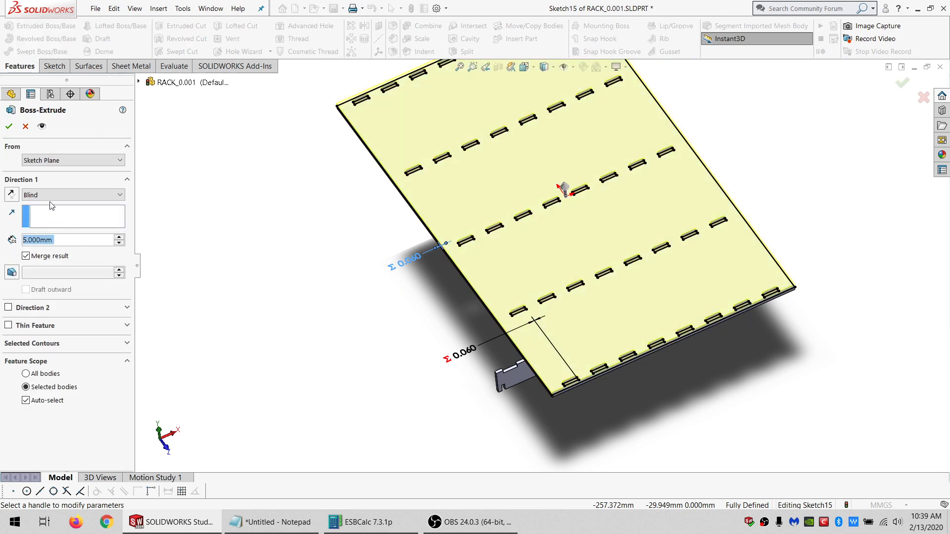
left_click(54, 195)
left_click(56, 231)
middle_click_drag(530, 263, 585, 120)
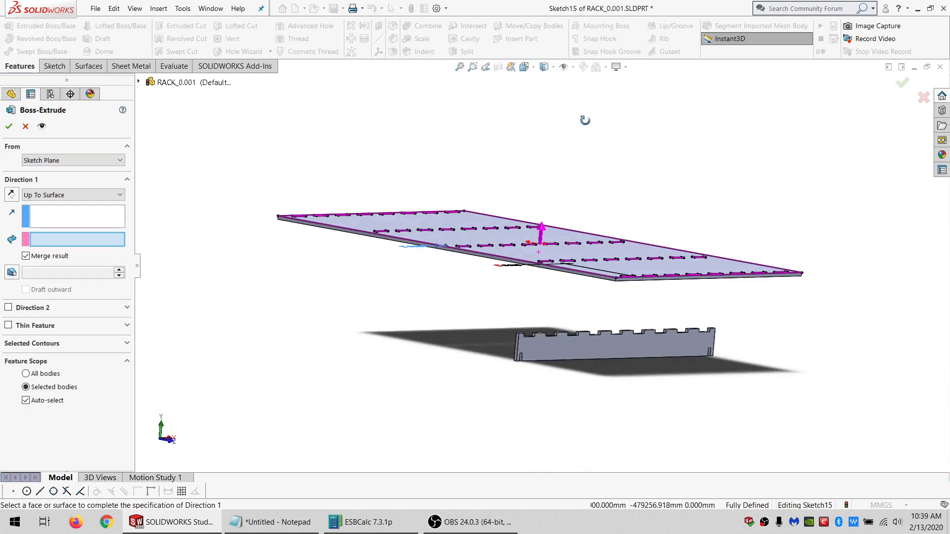
middle_click_drag(517, 225, 514, 250)
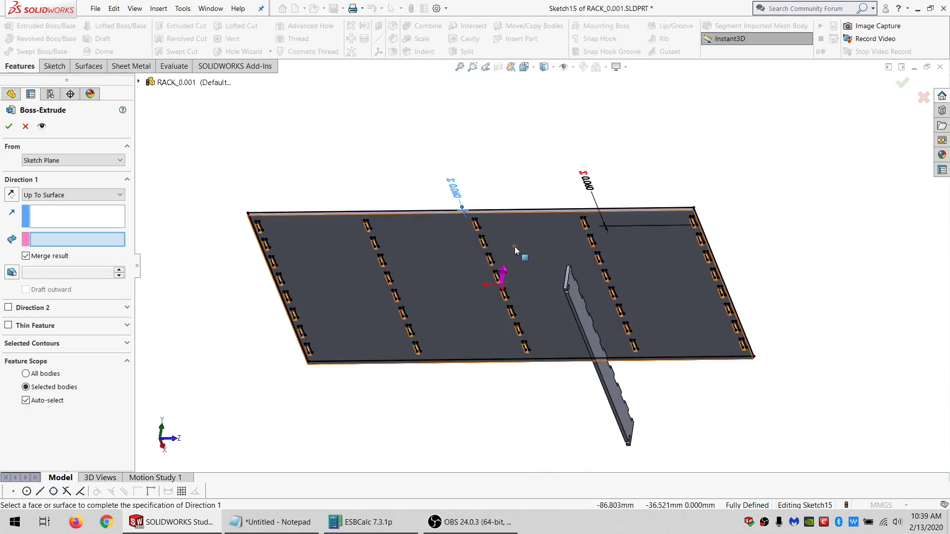
left_click(515, 250)
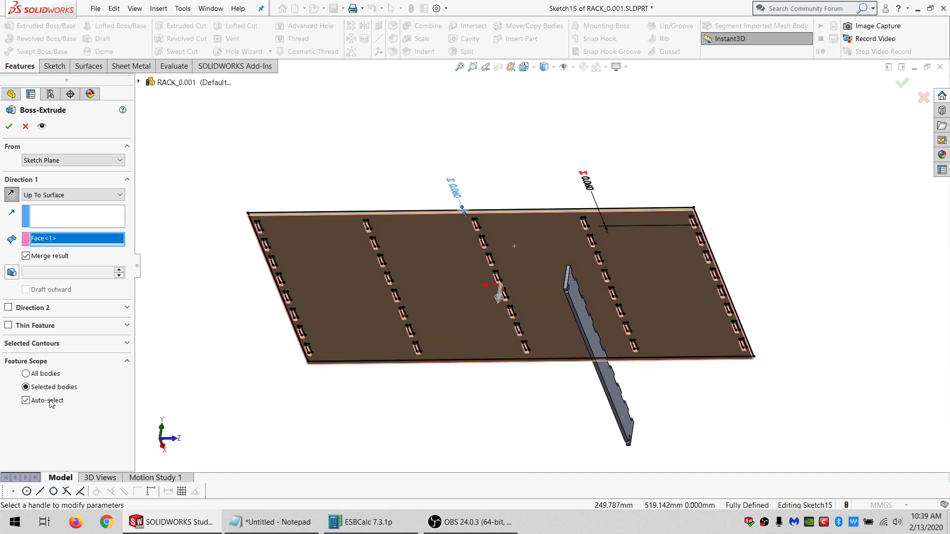
left_click(25, 401)
left_click(264, 269)
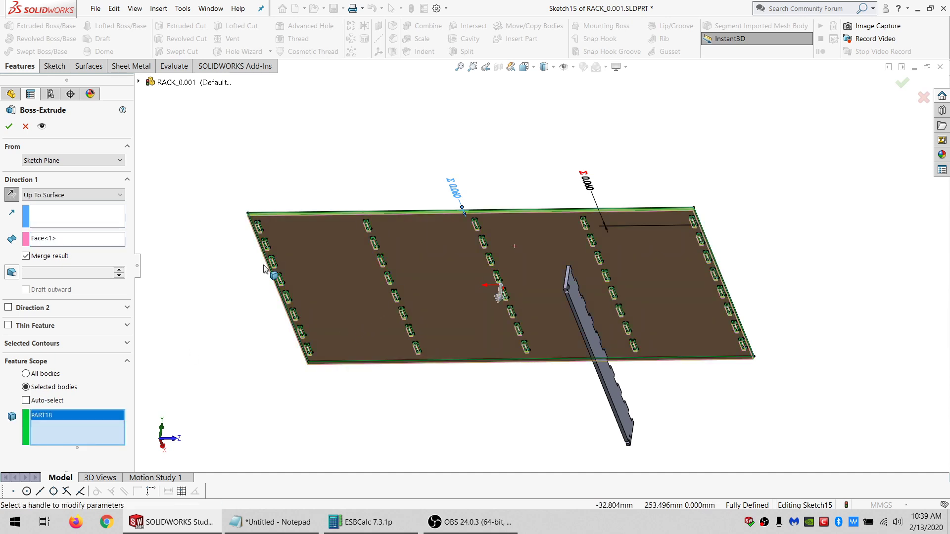
left_click(9, 128)
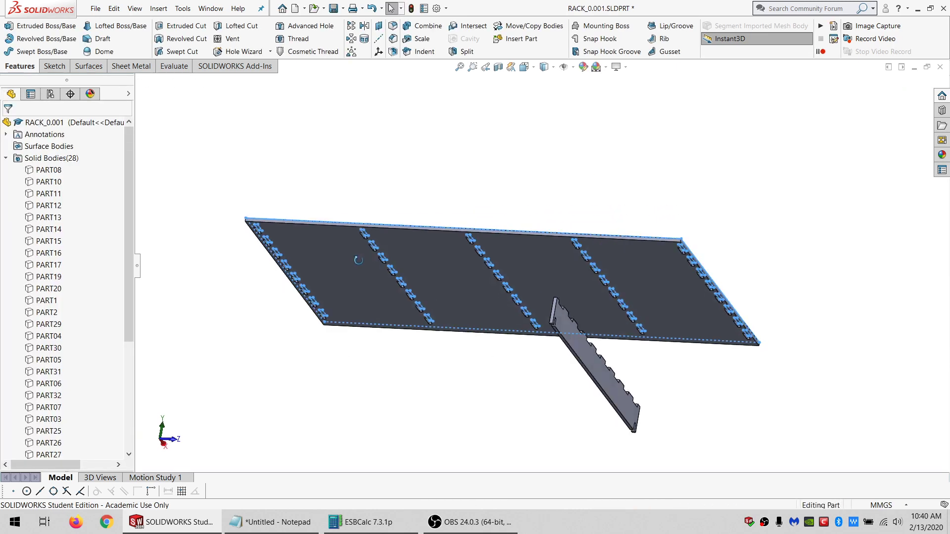
Show the solid body PART1 and hide the bodies PART09 and PART18.
middle_click_drag(342, 278, 324, 370)
scroll(424, 299, "up", 3)
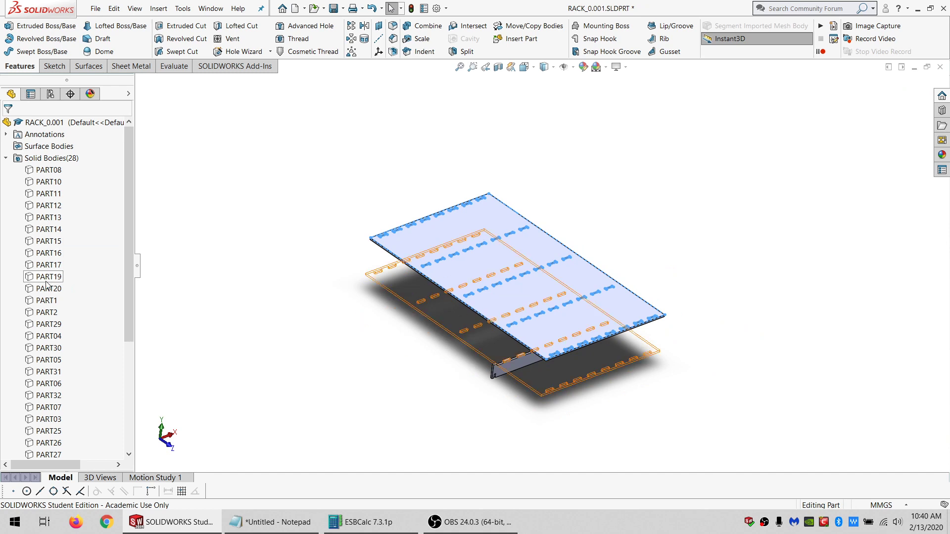
left_click(46, 302)
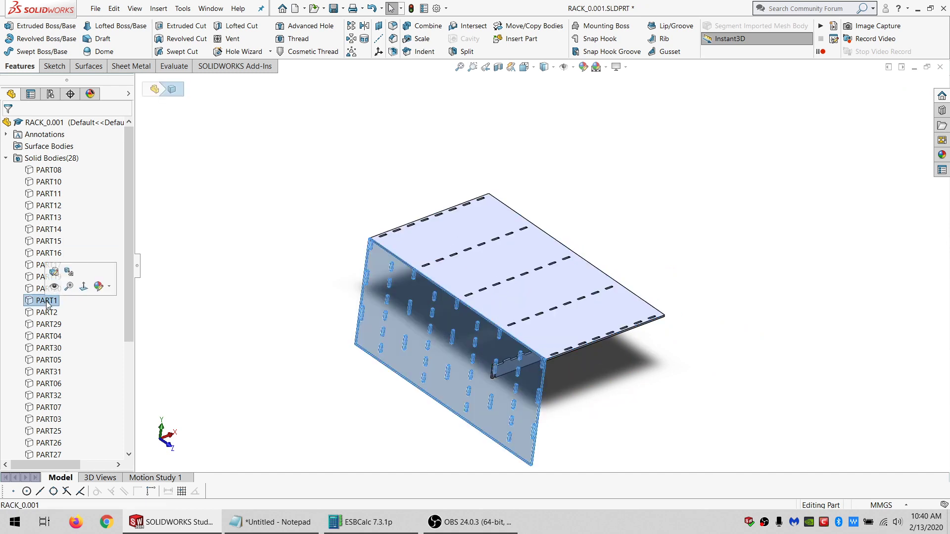
scroll(73, 311, "down", 4)
scroll(73, 311, "down", 1)
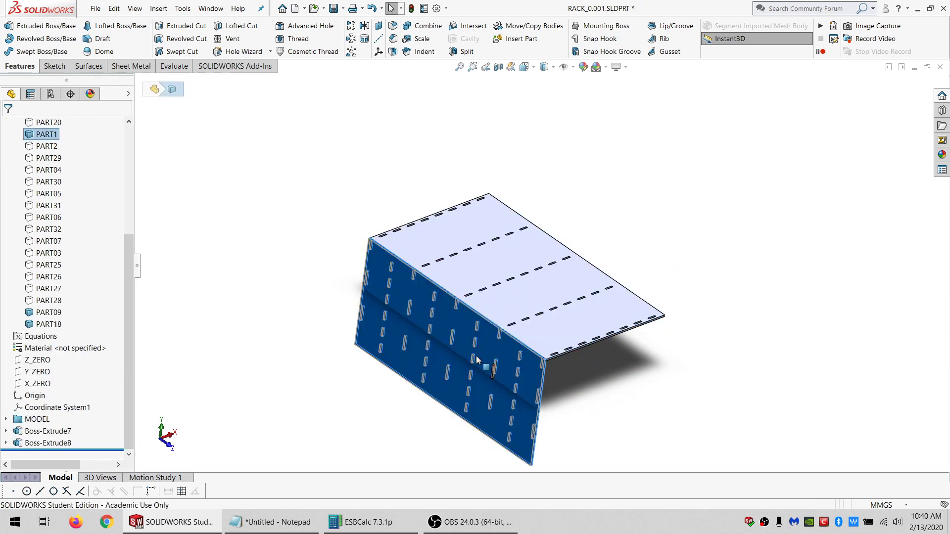
left_click(46, 316)
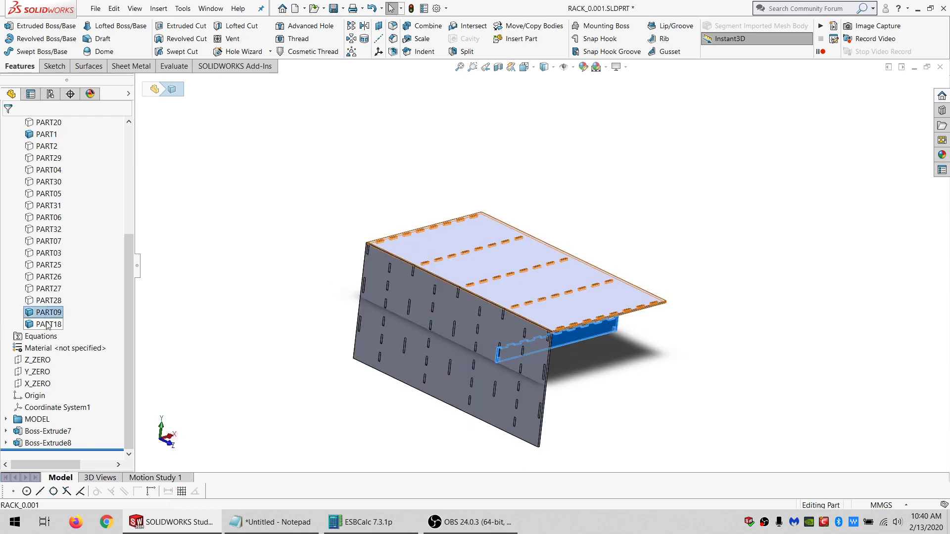
left_click(45, 324, "ctrl")
left_click(55, 309)
Start a sketch on the large slotted face of PART1 and convert all of its inner loops into sketch entities.
mouse_move(473, 355)
middle_mouse_down()
mouse_move(501, 280)
mouse_move(473, 281)
middle_mouse_up()
left_click(472, 280)
left_click(60, 66)
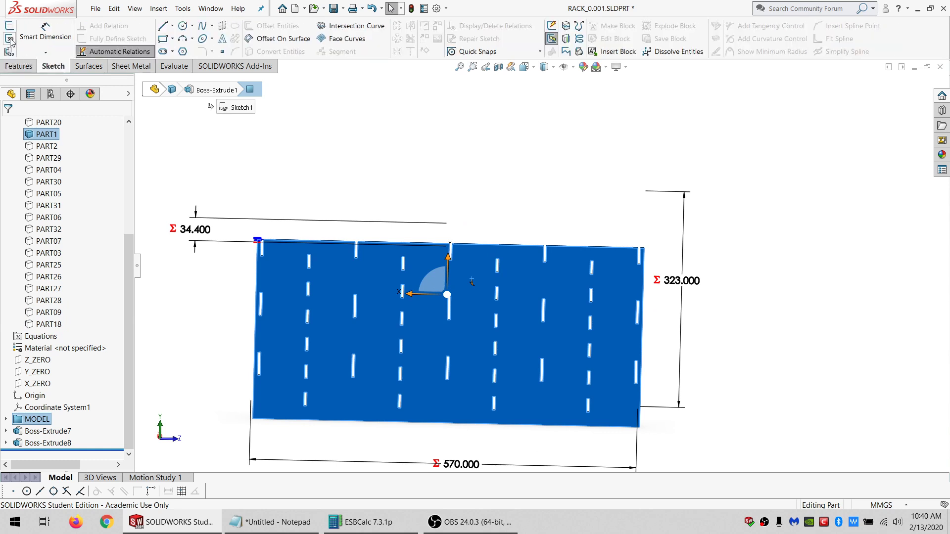
left_click(9, 26)
left_click(285, 53)
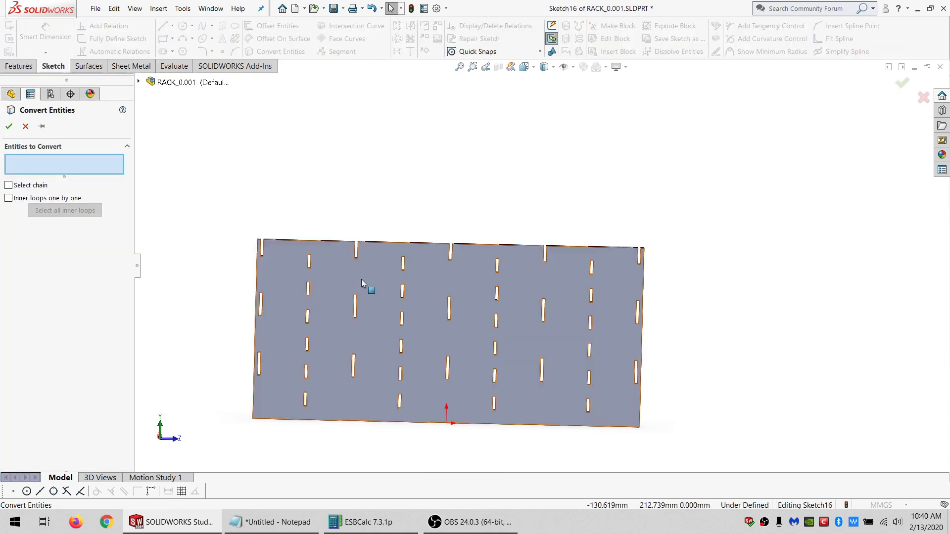
left_click(343, 281)
left_click(53, 214)
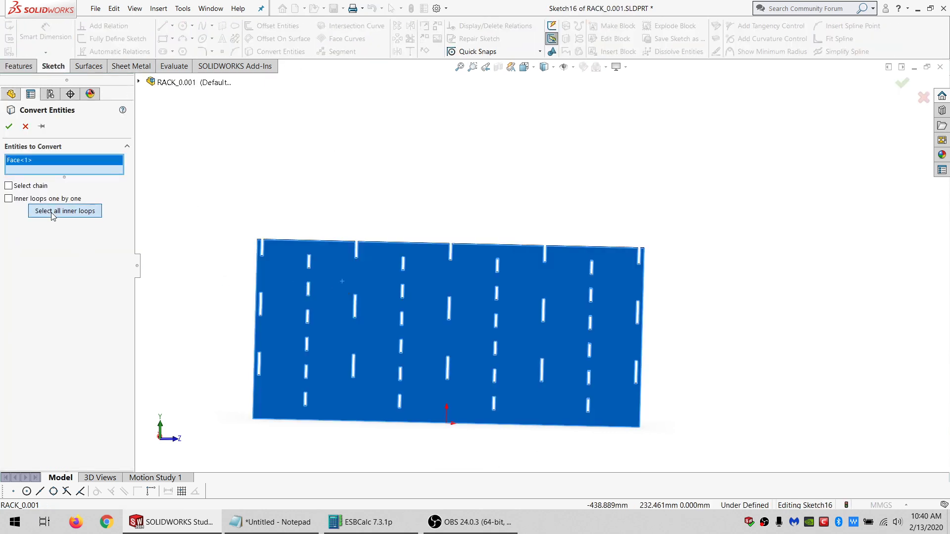
key("Return")
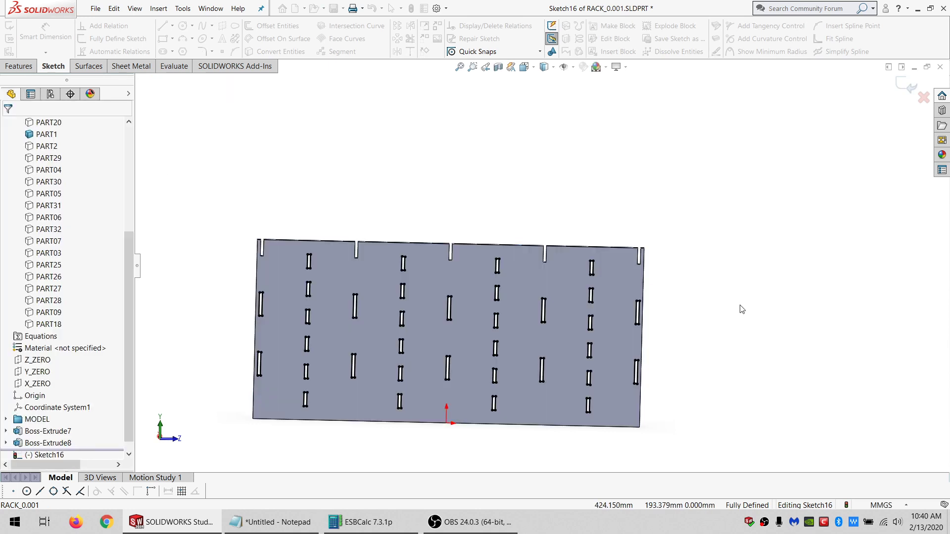
Turn PART1's converted slot outlines into construction geometry and offset them by 0.1 mm in the reversed direction.
mouse_move(742, 310)
left_mouse_down()
mouse_move(508, 133)
mouse_move(197, 414)
mouse_move(817, 470)
mouse_move(753, 456)
left_mouse_up()
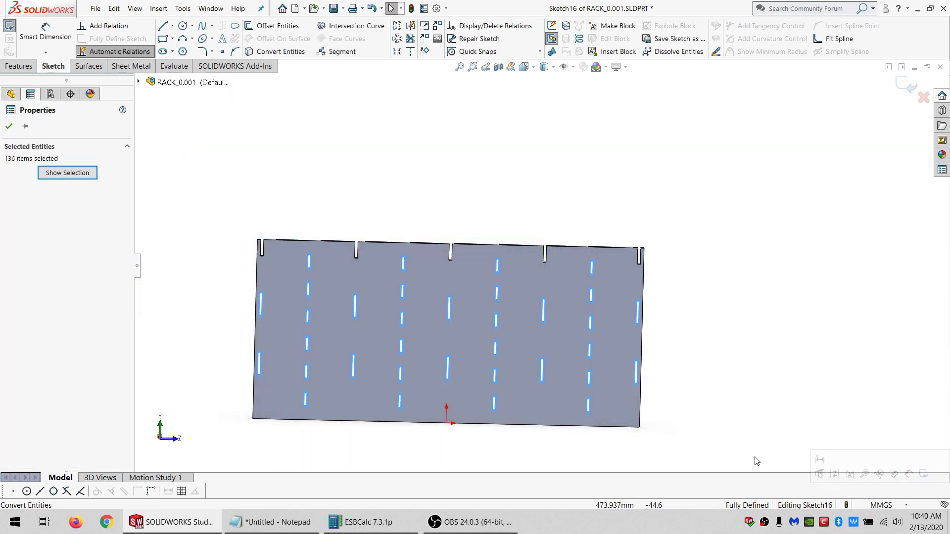
scroll(66, 421, "down", 3)
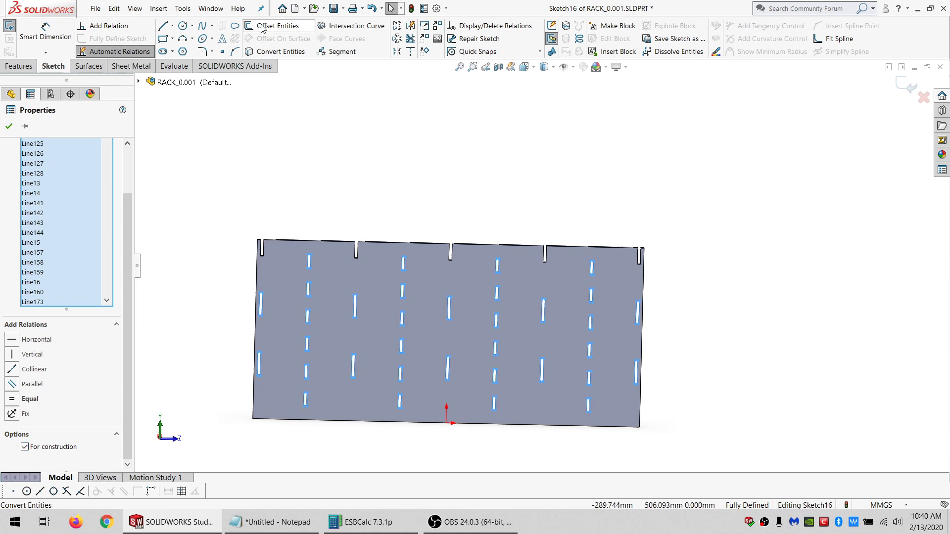
left_click(278, 26)
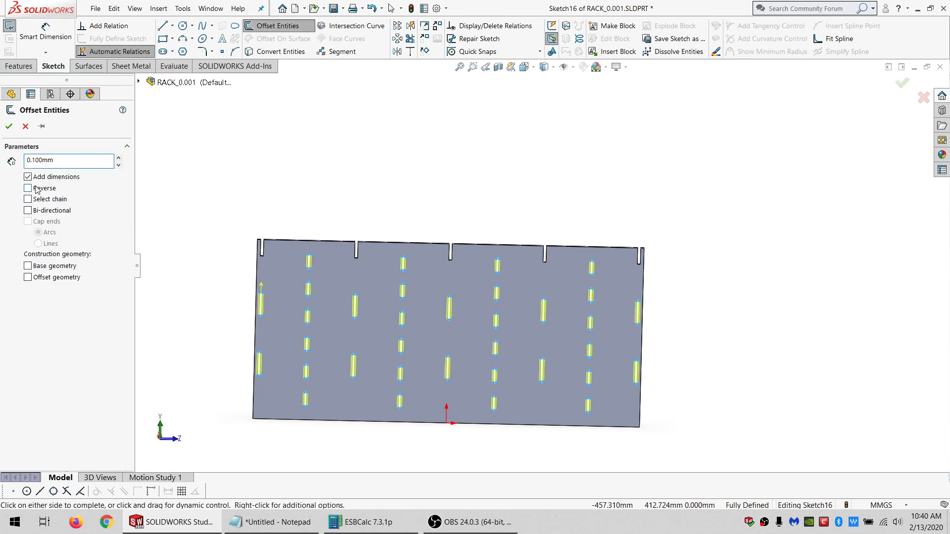
left_click(36, 189)
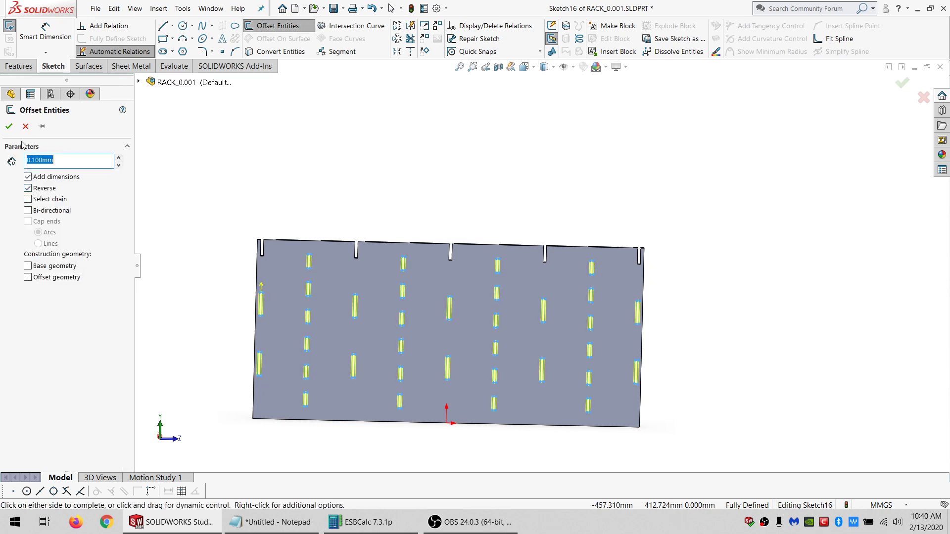
Offset the outer outline of the PART1 face outward by 0.1 mm.
left_click(281, 261)
left_click(279, 26)
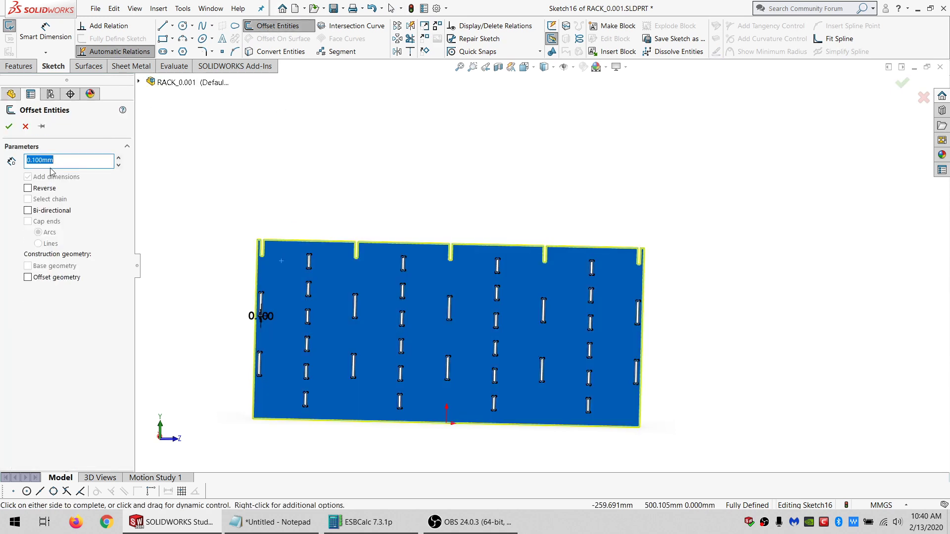
left_click(9, 127)
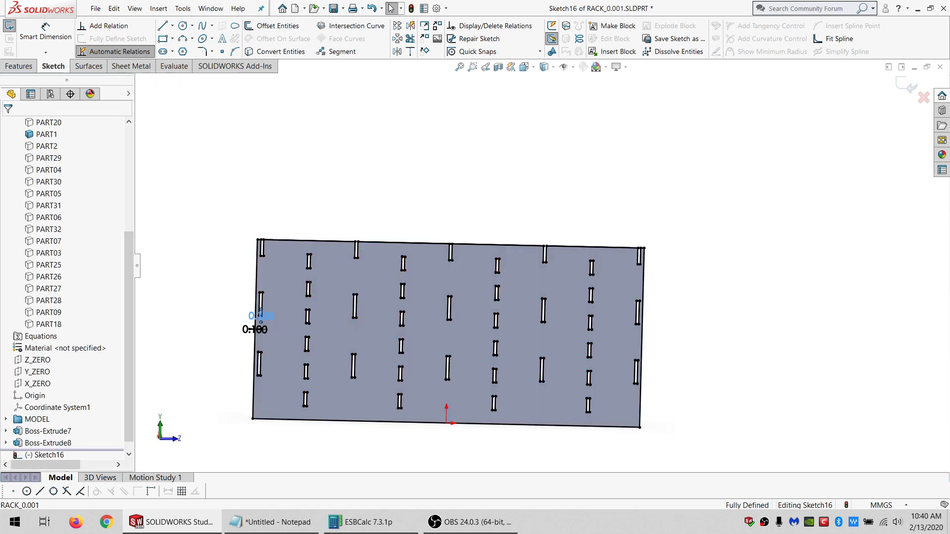
Set the slot offset dimension in the PART1 sketch to "KERF@Default" / 2.
double_click(255, 329)
type("=K")
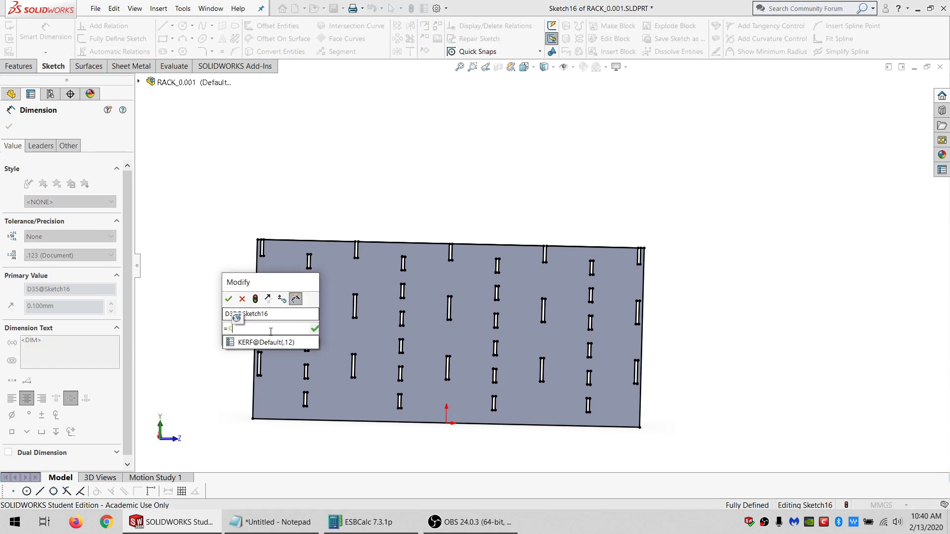
left_click(271, 340)
type("/ 2")
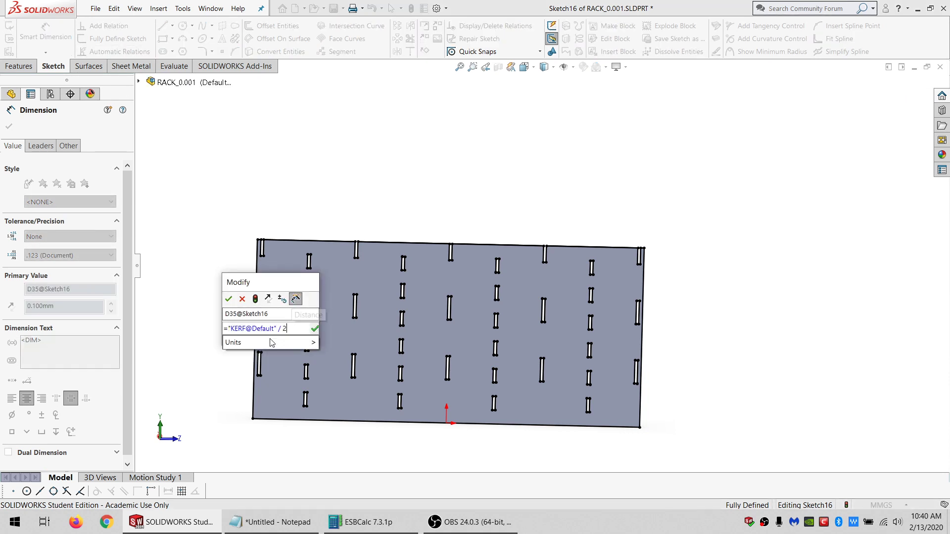
key("Return")
key("Escape")
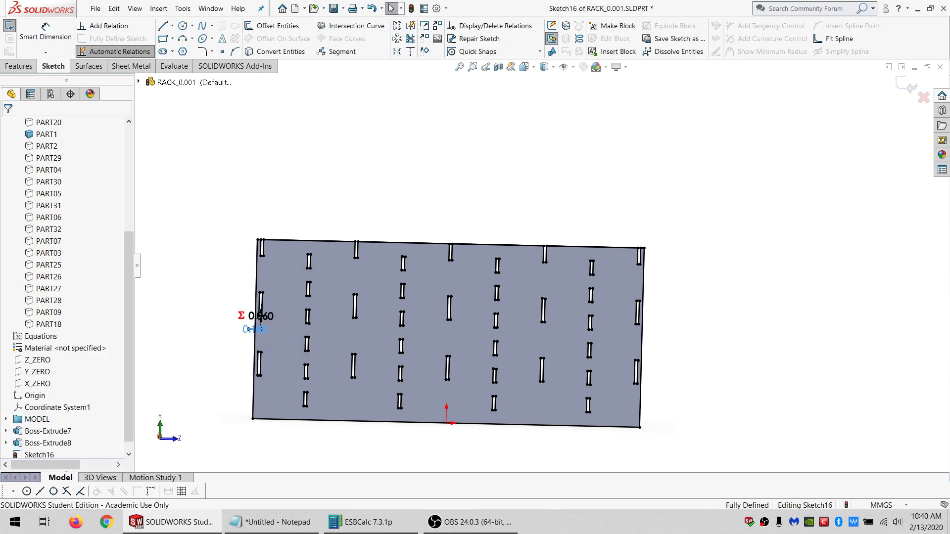
Set the outer outline's offset dimension in the PART1 sketch to "KERF@Default" / 2.
double_click(264, 330)
type("=K")
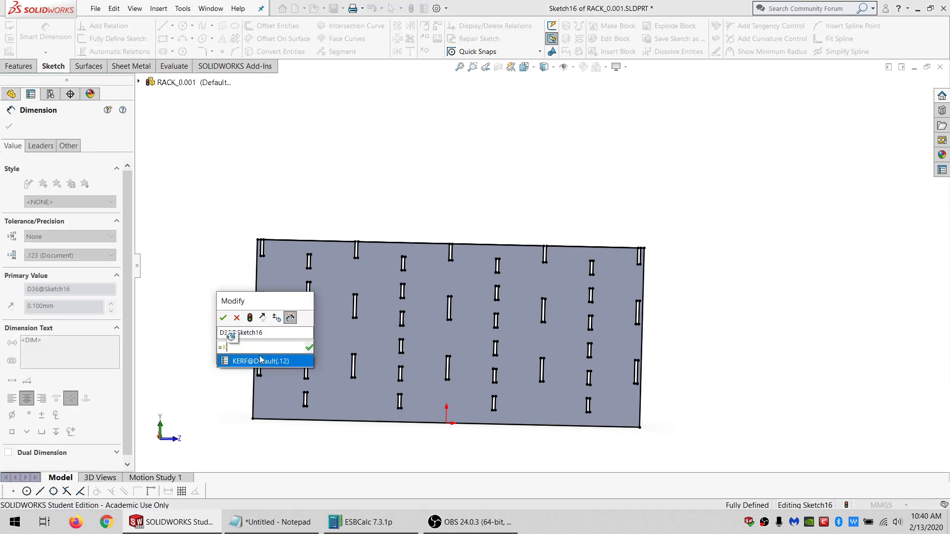
left_click(263, 361)
type("/ 2")
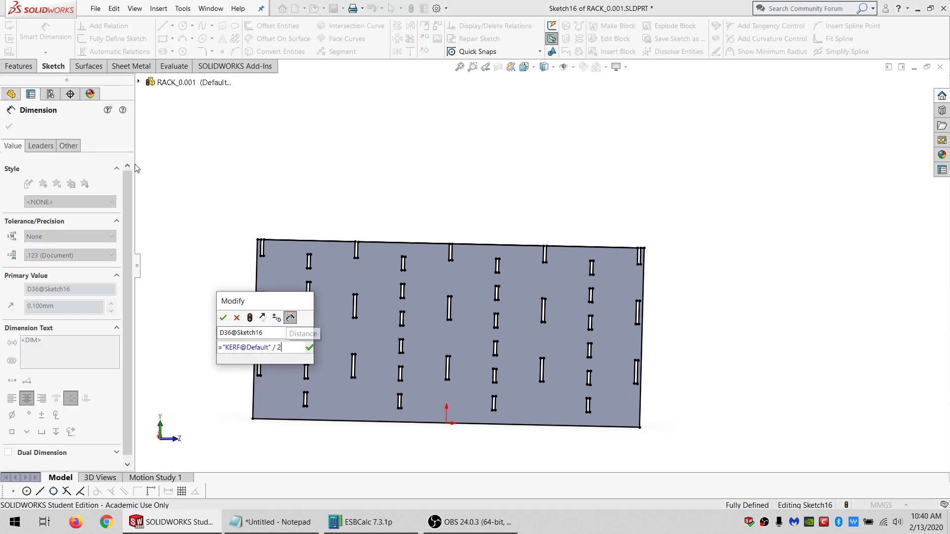
key("Return")
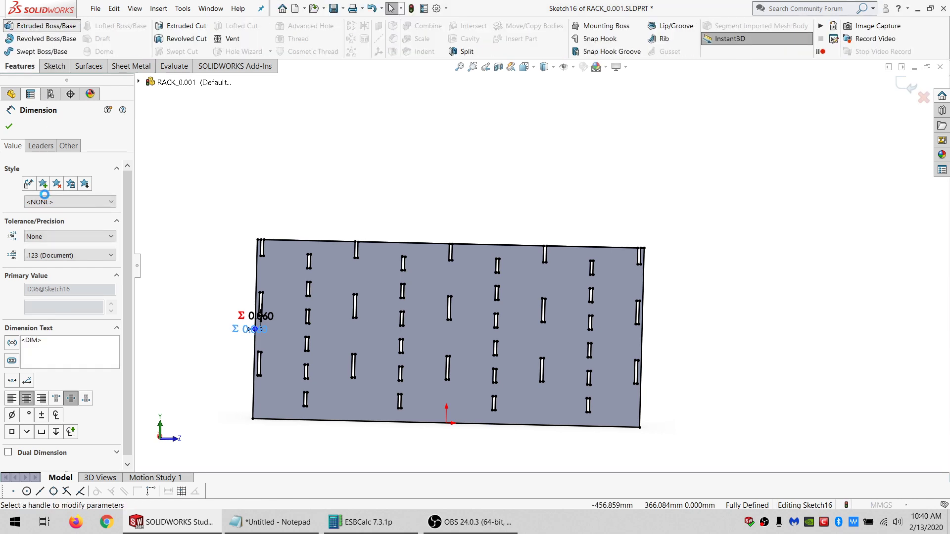
Extrude the PART1 sketch as a boss up to the plate's opposite face, merging it only with body PART1.
left_click(74, 195)
left_click(49, 234)
middle_click_drag(346, 313, 408, 289)
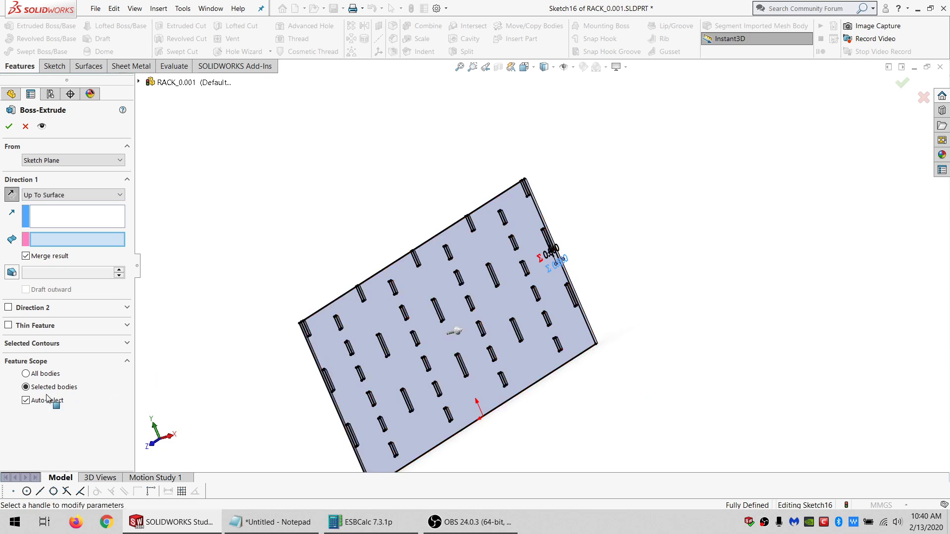
left_click(25, 400)
left_click(350, 371)
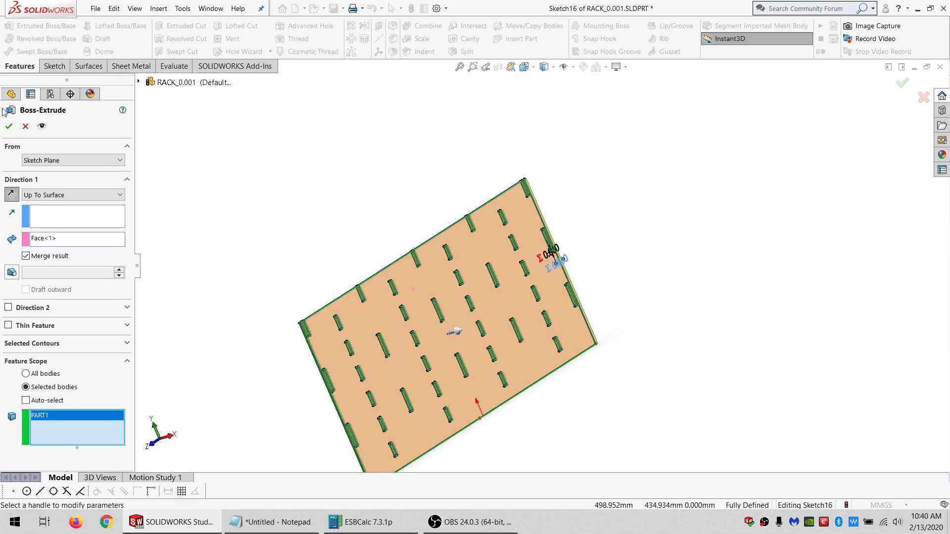
left_click(10, 126)
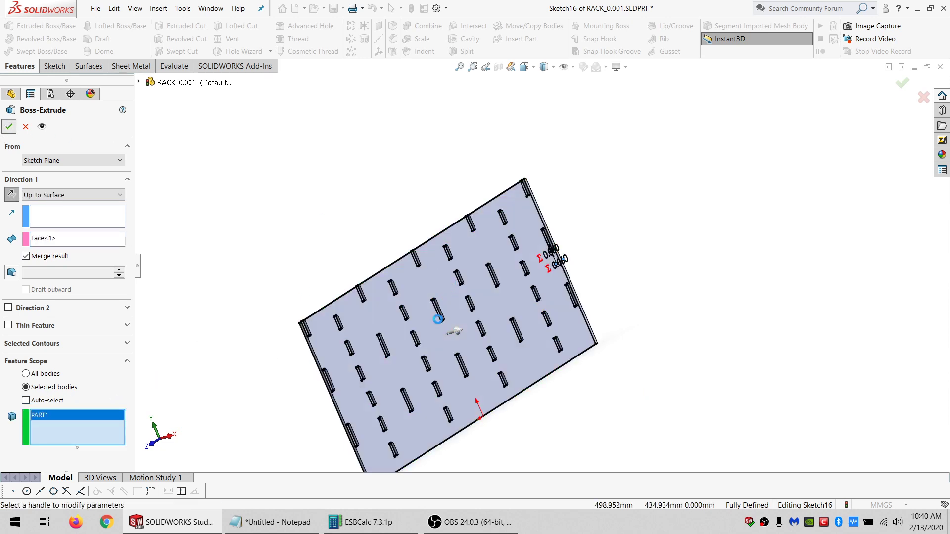
middle_click_drag(440, 324, 475, 318)
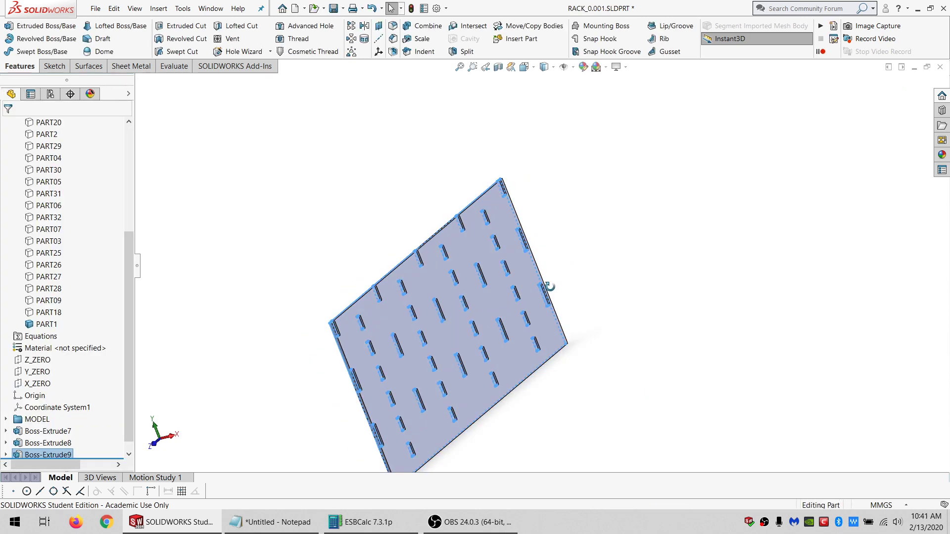
middle_click_drag(544, 319, 446, 313)
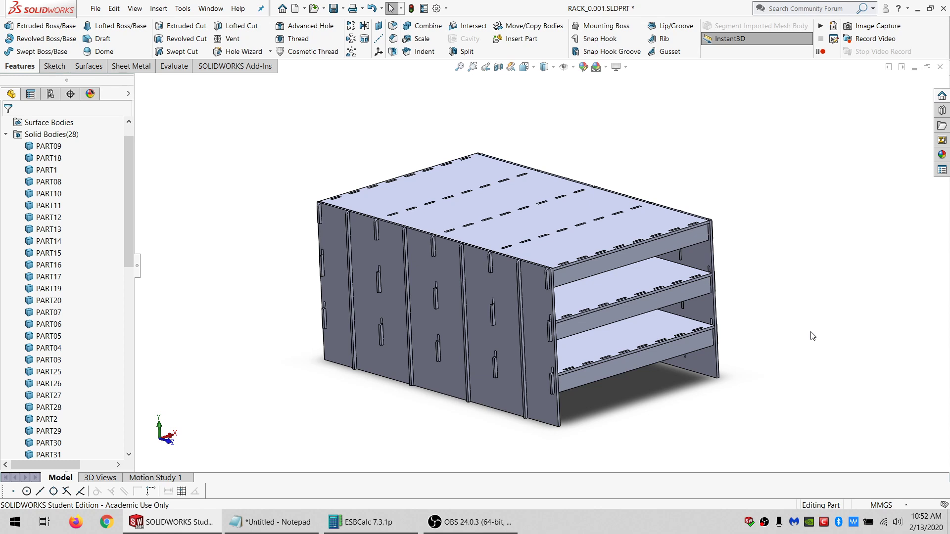
key("ctrl+s")
Hide the PART09 body through its Boss-Extrude7 feature.
left_click(48, 147)
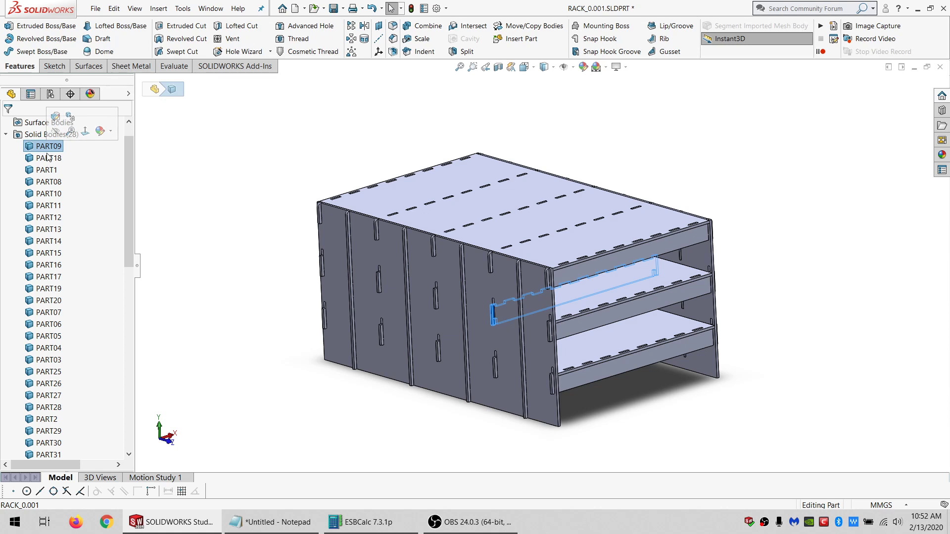
scroll(48, 155, "down", 6)
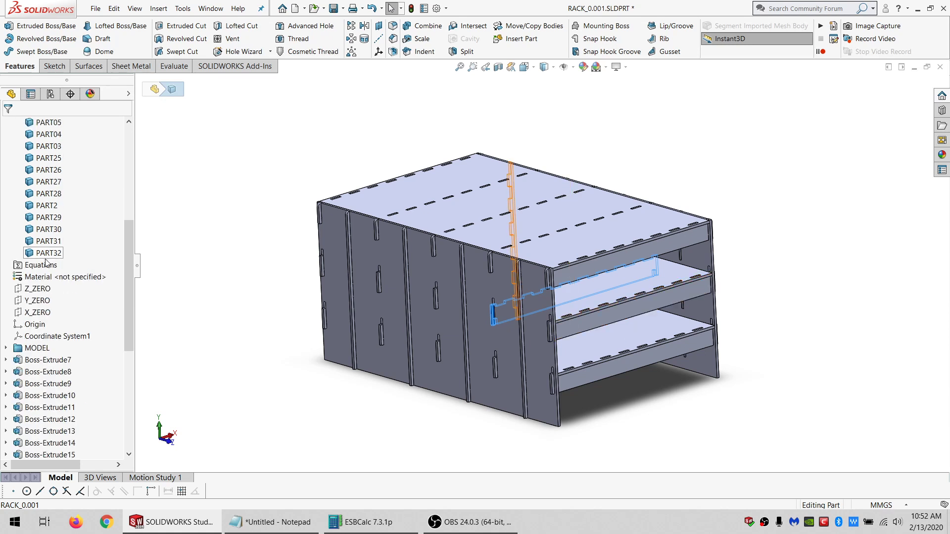
scroll(48, 258, "down", 2)
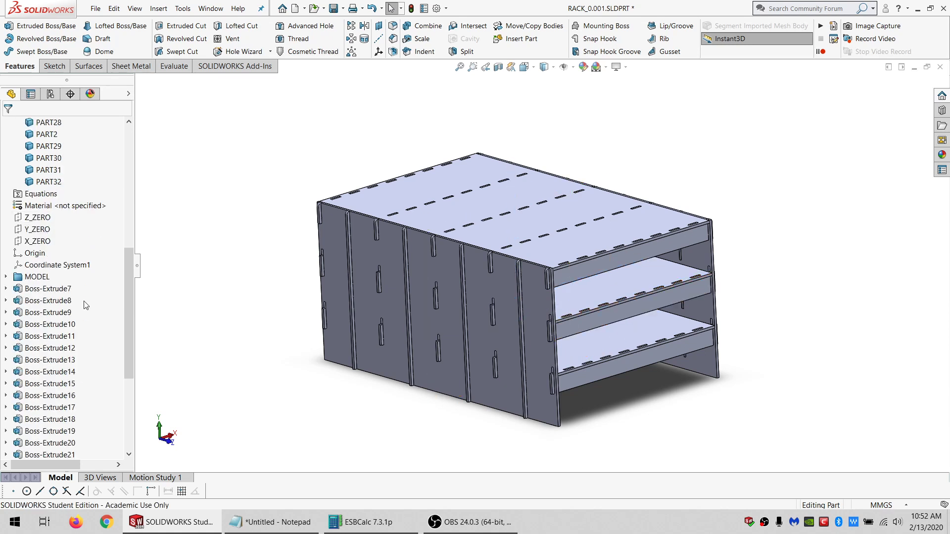
left_click(54, 290)
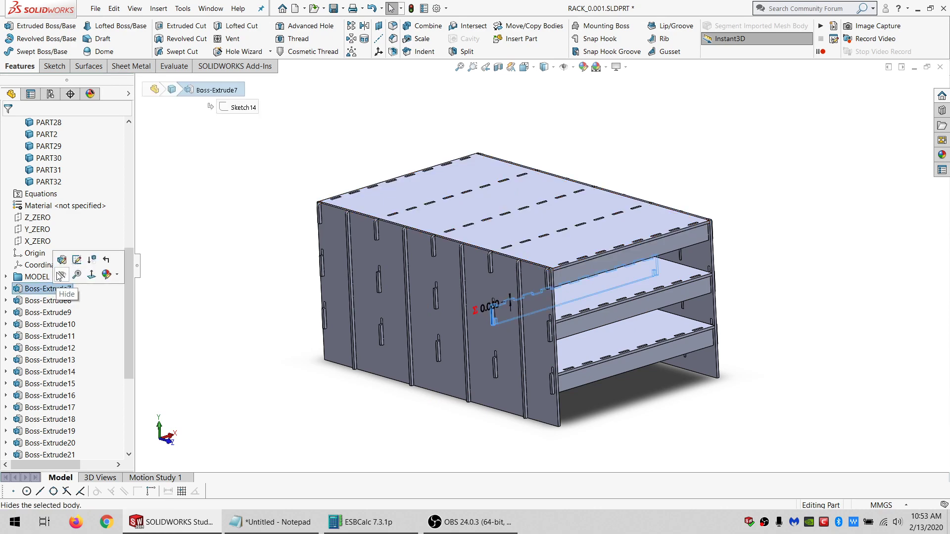
scroll(44, 294, "up", 3)
scroll(44, 293, "up", 6)
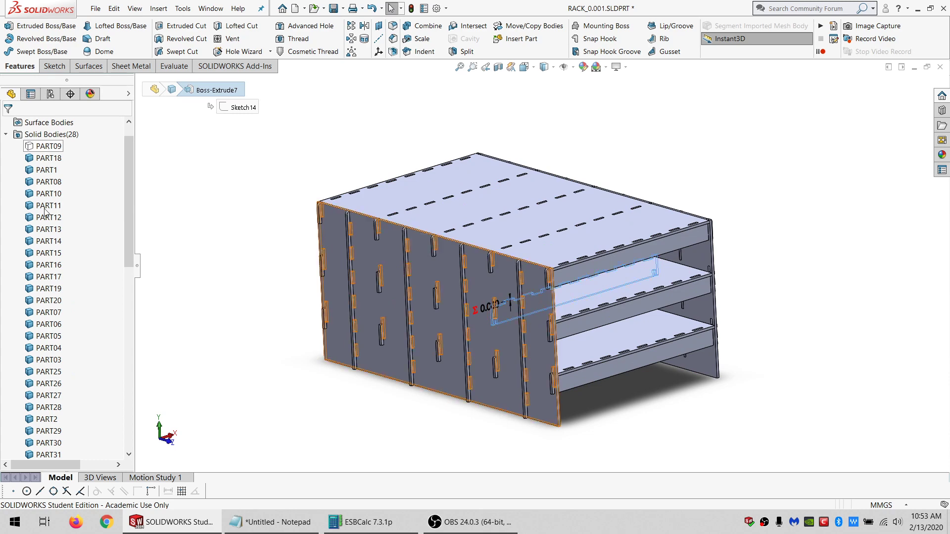
left_click(45, 146)
Examine the solid body list and the kerf Boss-Extrude features, including the sketch under Boss-Extrude7.
scroll(42, 152, "down", 6)
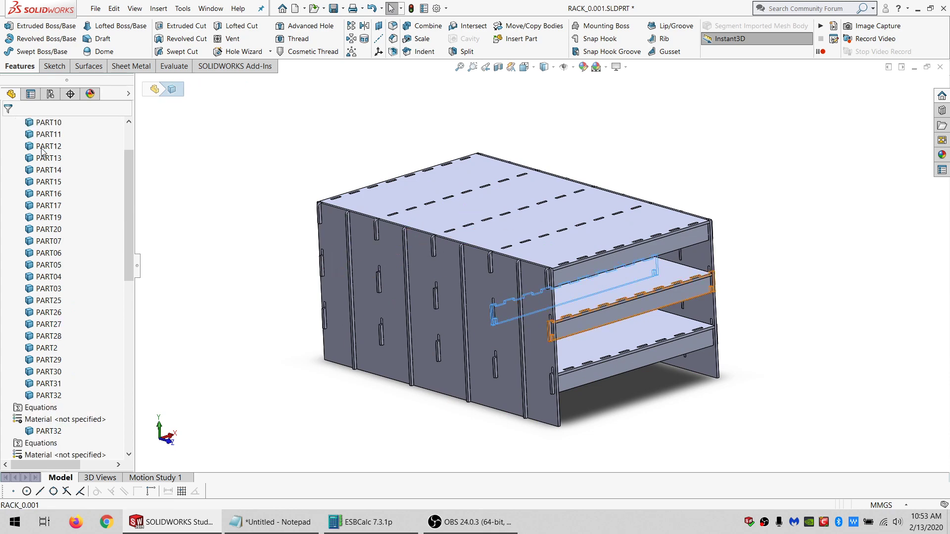
scroll(42, 152, "up", 7)
scroll(43, 152, "down", 7)
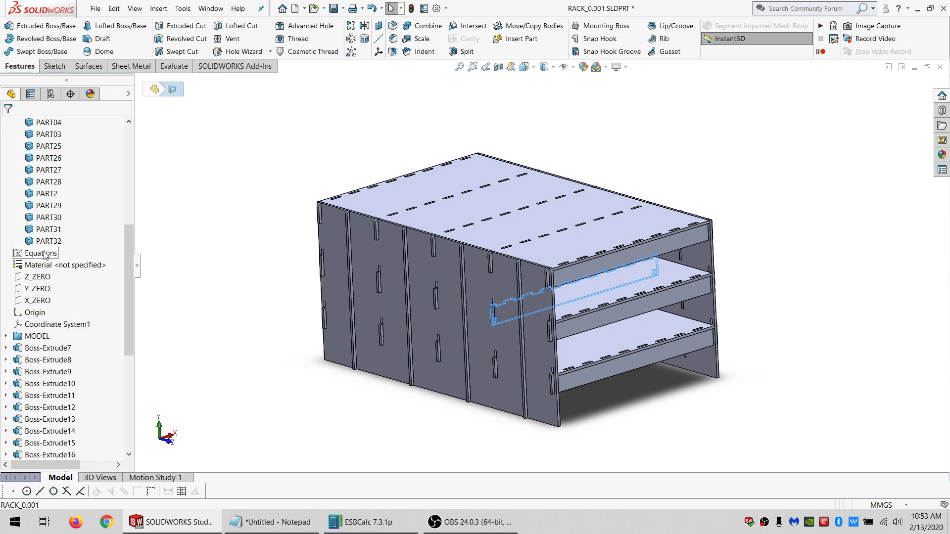
right_click(44, 255)
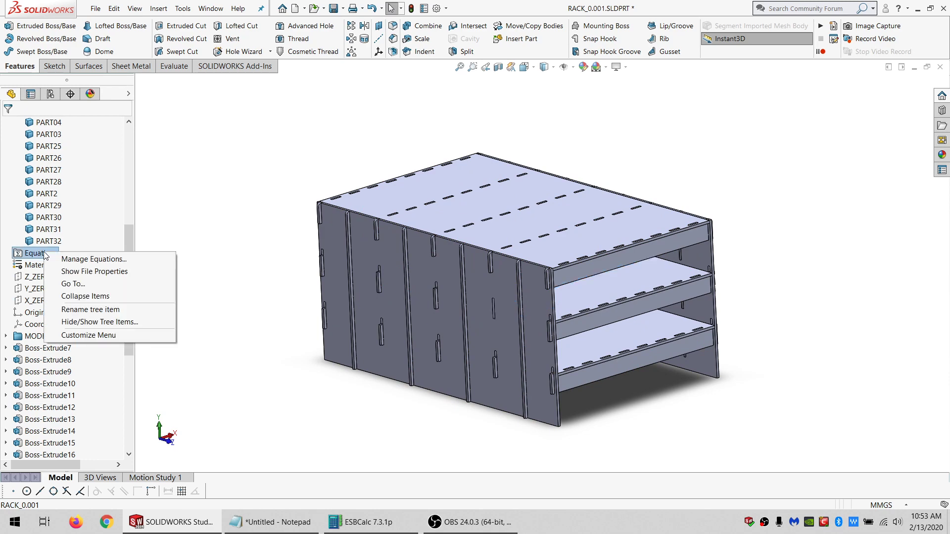
left_click(255, 339)
scroll(37, 352, "down", 3)
scroll(37, 351, "down", 2)
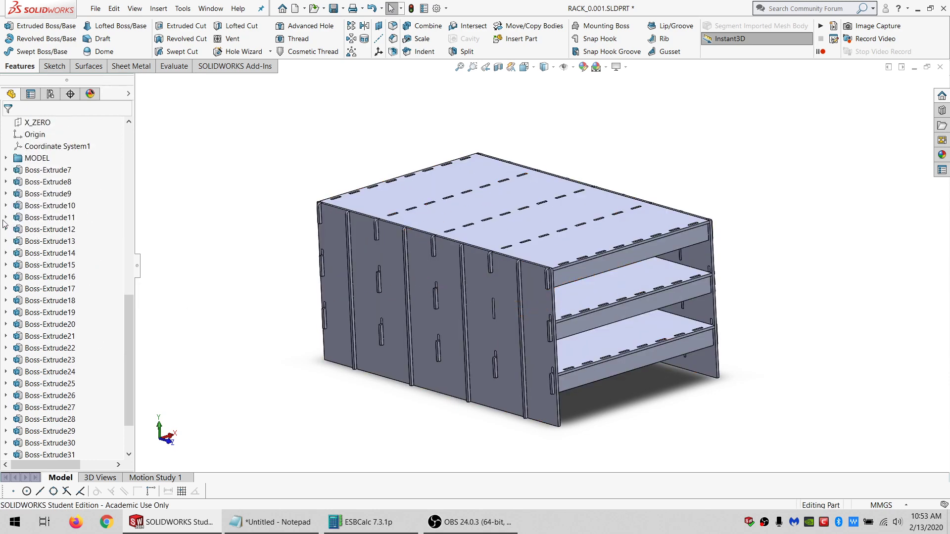
left_click(7, 171)
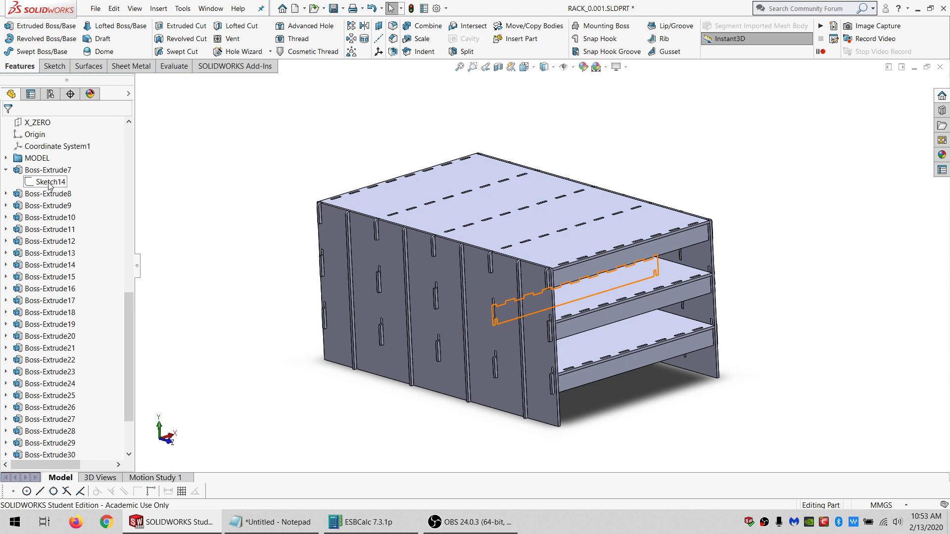
scroll(49, 186, "down", 1)
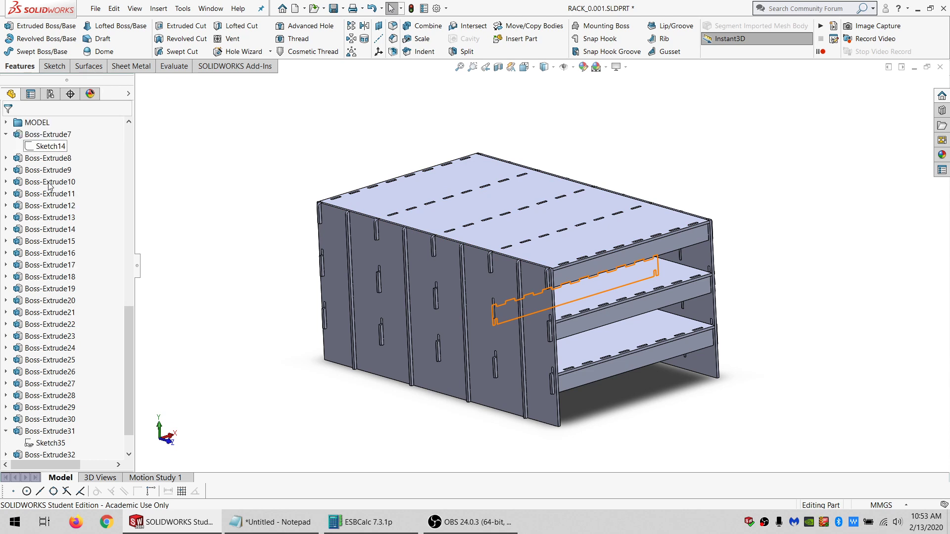
left_click(49, 146)
scroll(18, 430, "down", 1)
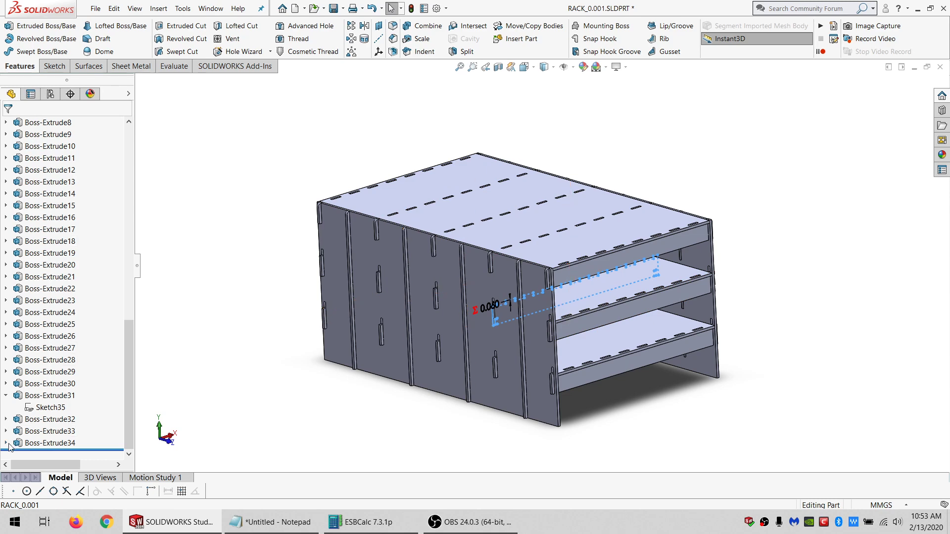
scroll(15, 438, "down", 1)
scroll(10, 134, "up", 7)
scroll(30, 146, "up", 6)
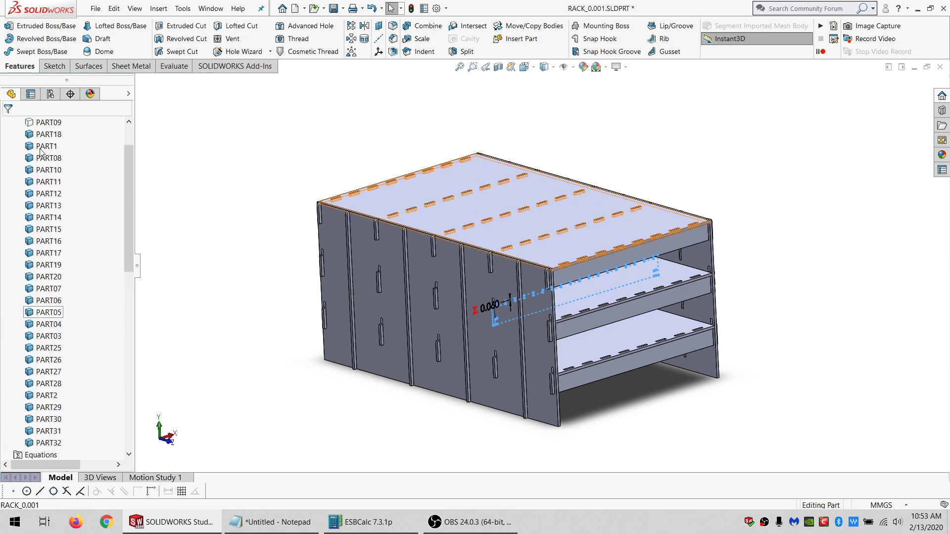
Review the part's equations to check which kerf sketches have their offset dimensions linked to KERF.
scroll(42, 238, "down", 7)
right_click(44, 207)
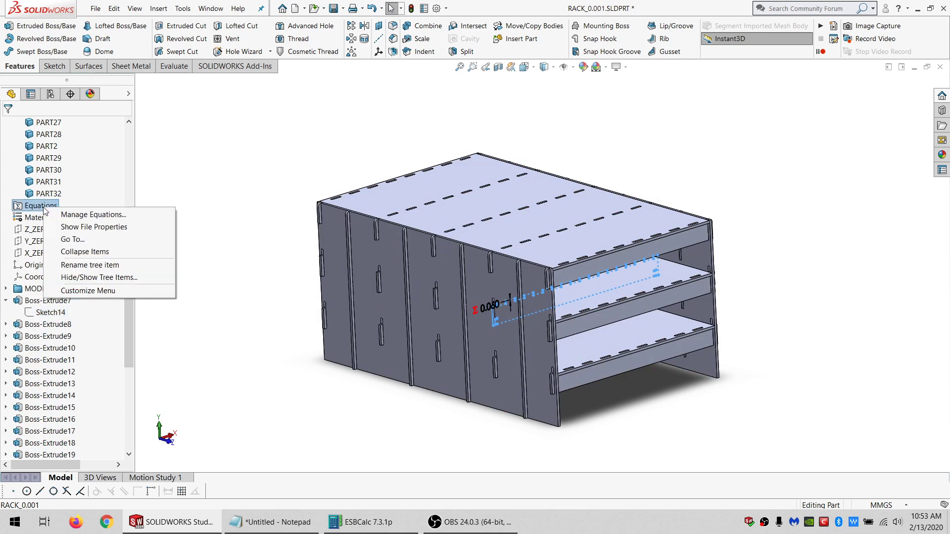
left_click(74, 214)
scroll(90, 278, "down", 10)
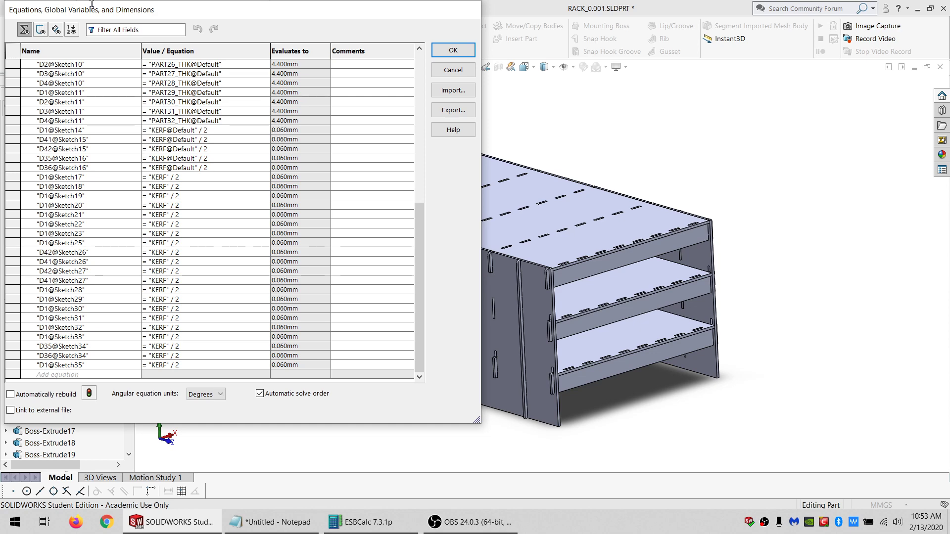
left_click_drag(92, 4, 259, 16)
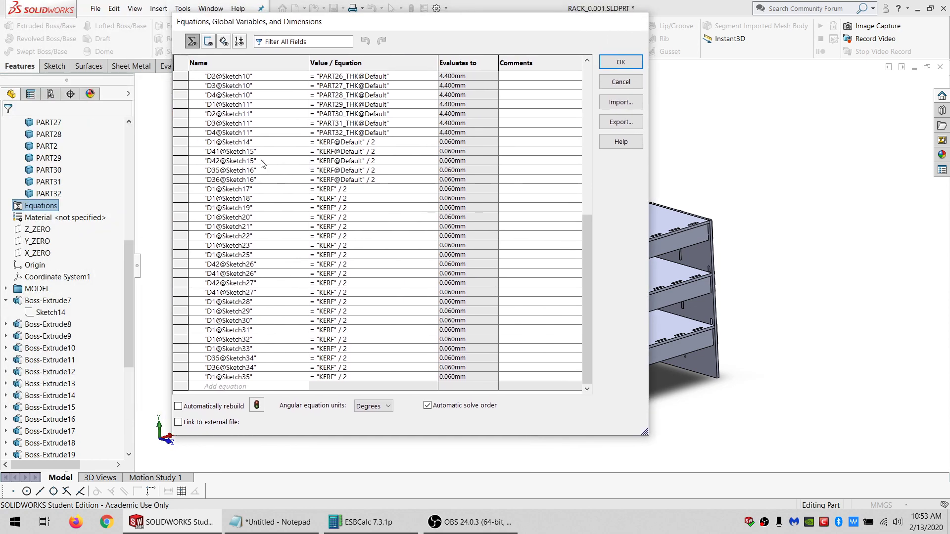
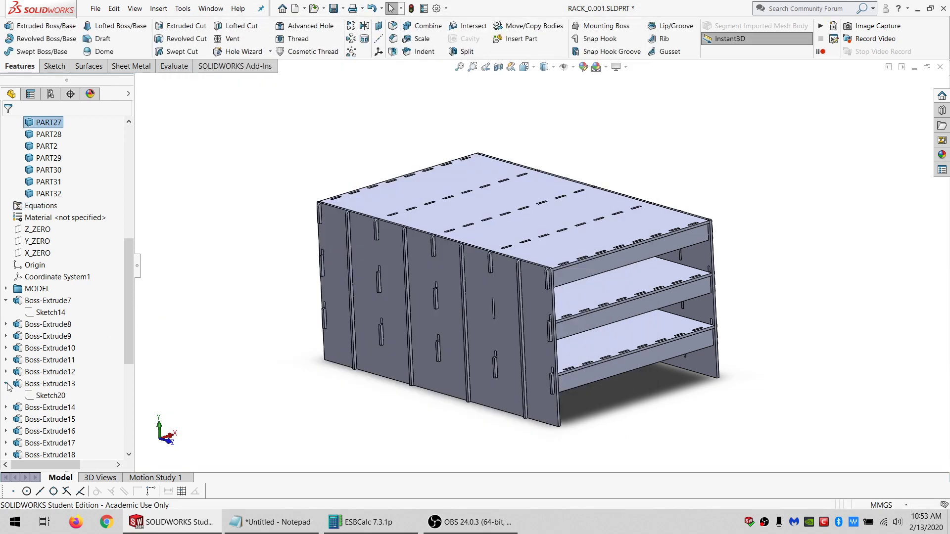
Set the offset dimension in Sketch24 of Boss-Extrude17 to "KERF" / 2.
left_click(6, 432)
scroll(10, 438, "down", 2)
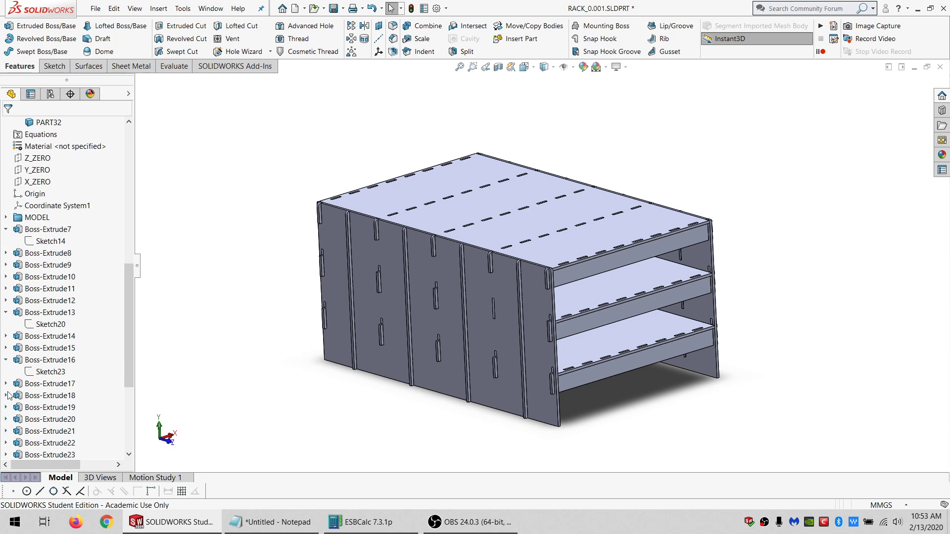
left_click(6, 383)
left_click(51, 396)
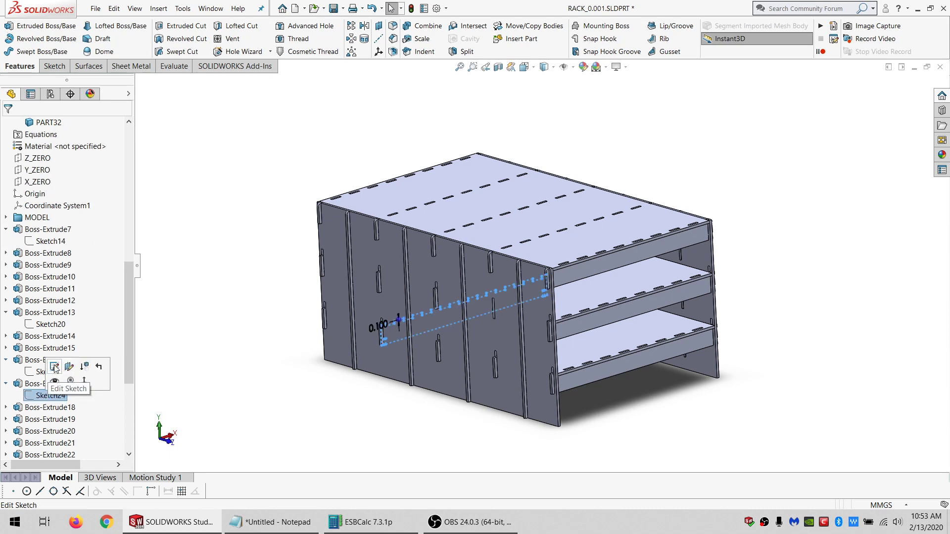
left_click(57, 368)
left_click(377, 325)
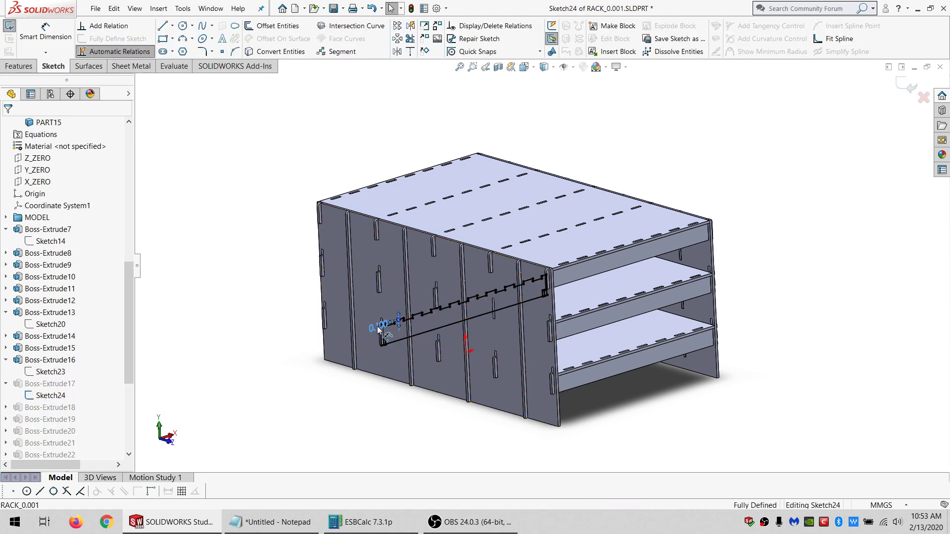
double_click(381, 326)
type("=0.06")
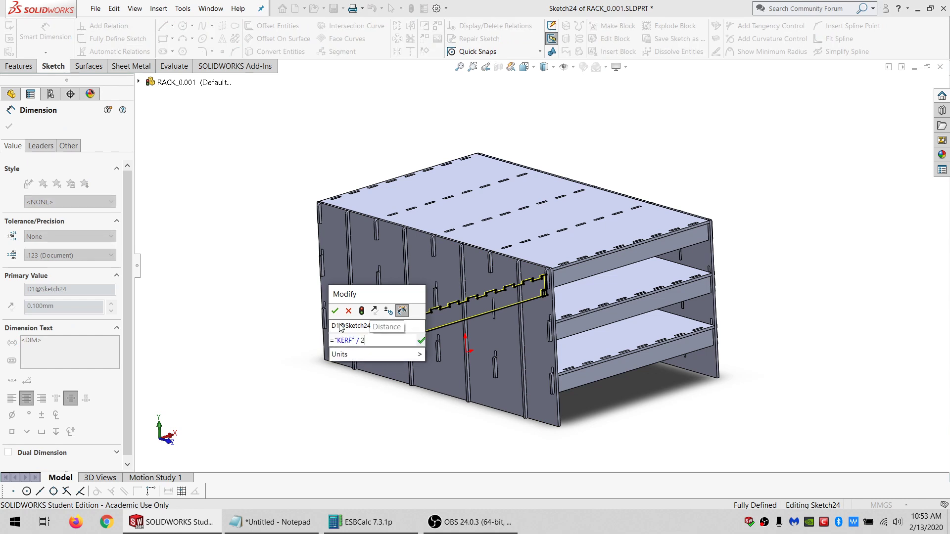
key("Return")
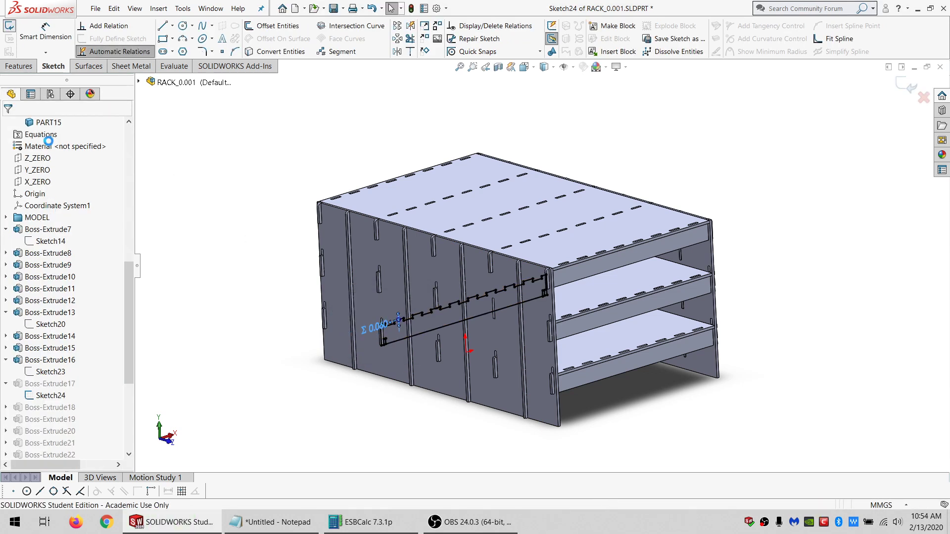
Check the kerf entries in the part's equations again and save the part.
right_click(44, 139)
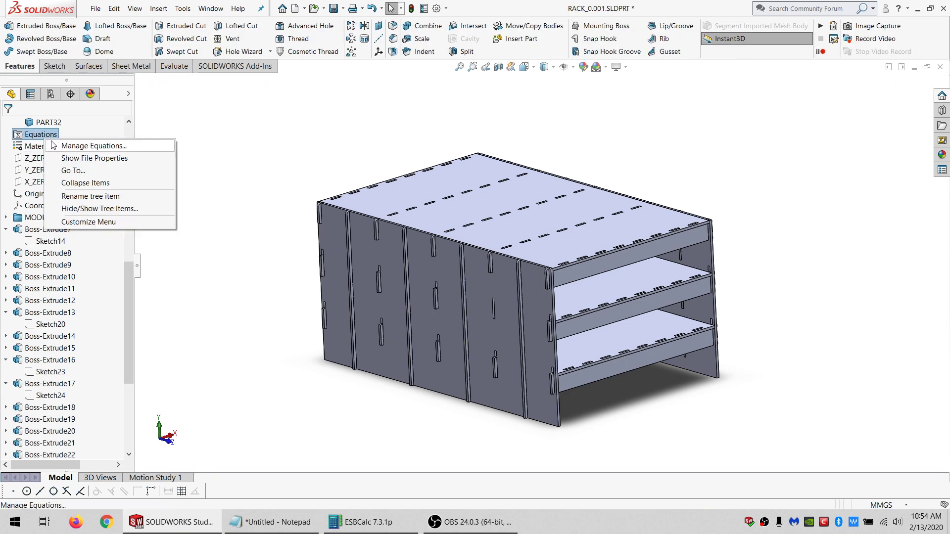
left_click(74, 145)
scroll(251, 326, "down", 10)
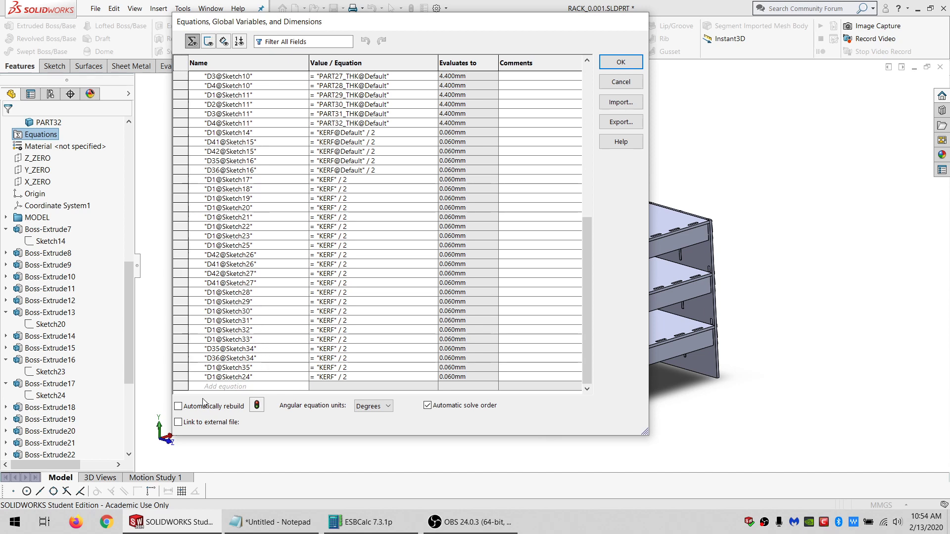
left_click(622, 62)
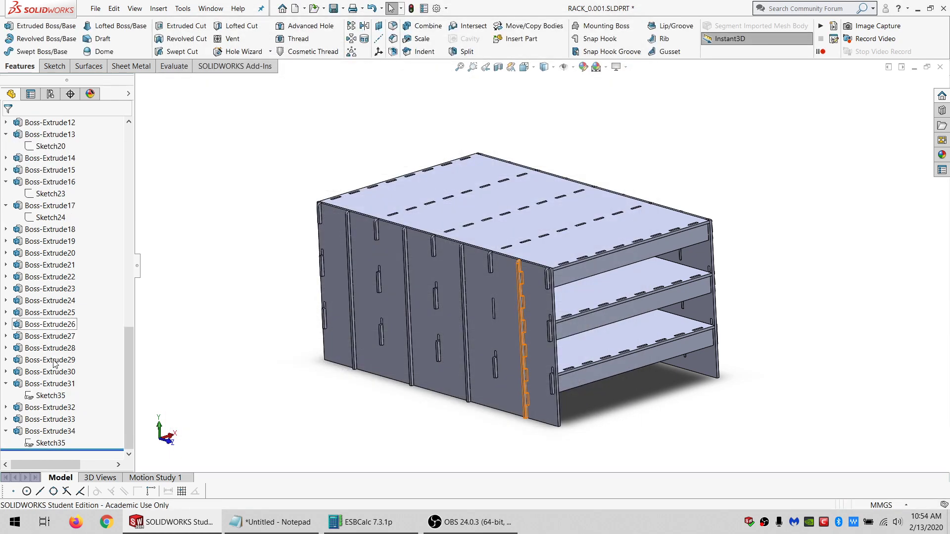
key("ctrl+s")
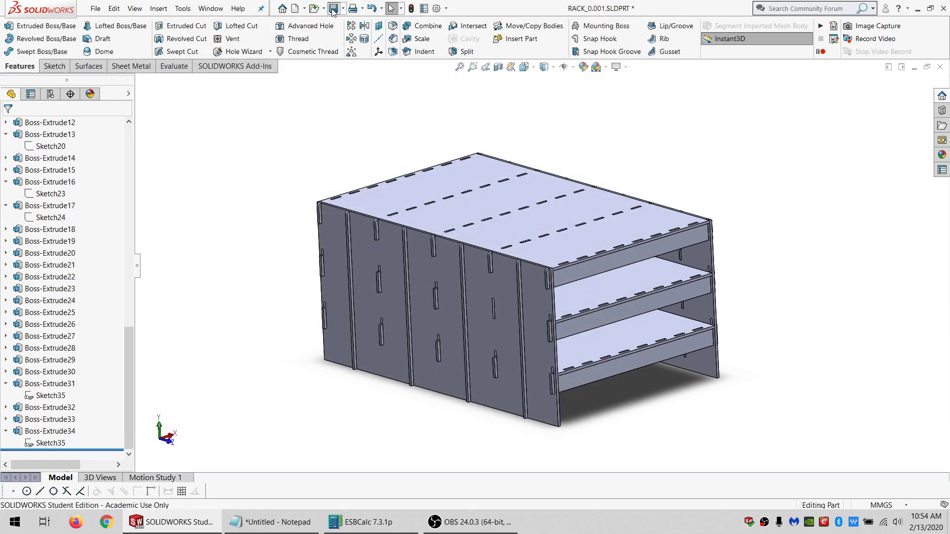
Group the features from Boss-Extrude7 through Boss-Extrude34 into a new feature folder named KERF.
left_click(53, 431)
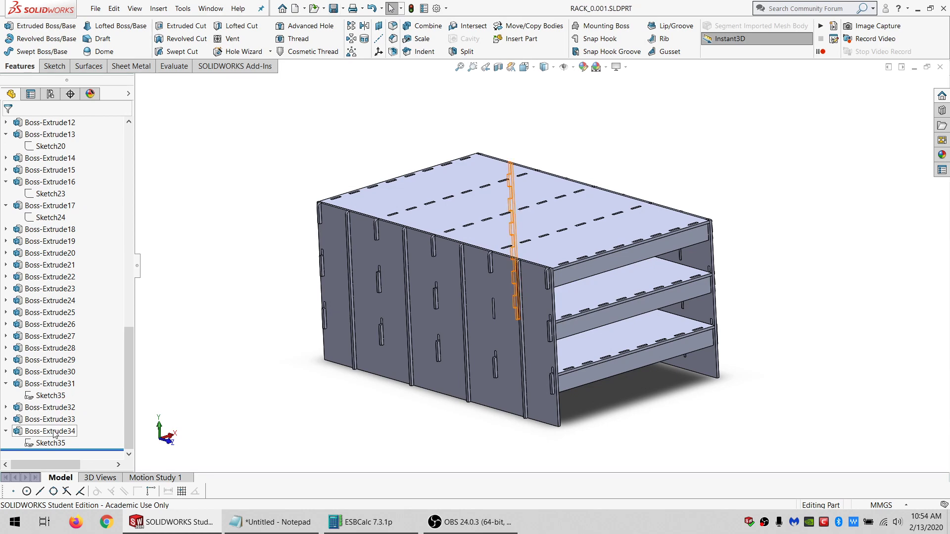
scroll(37, 319, "up", 7)
left_click(39, 301, "shift")
scroll(38, 304, "down", 5)
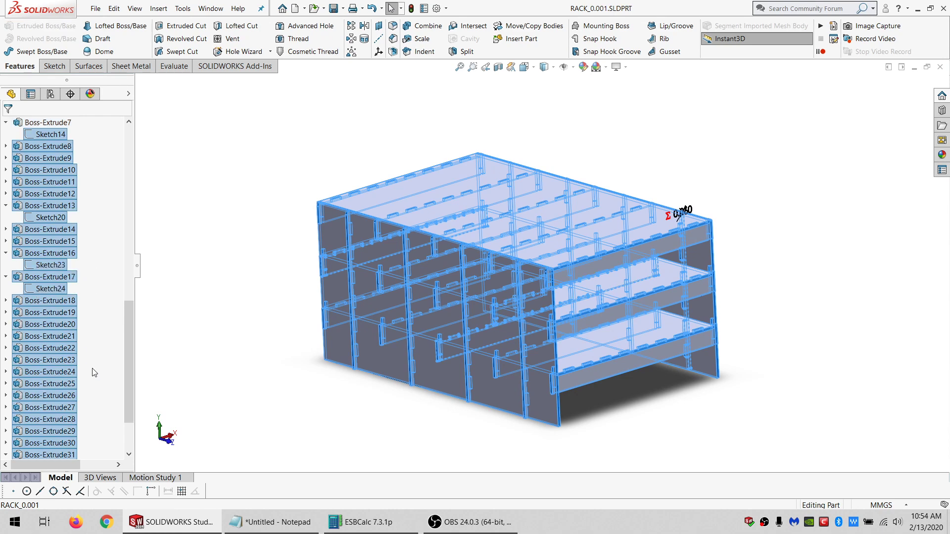
right_click(94, 373)
left_click(89, 387)
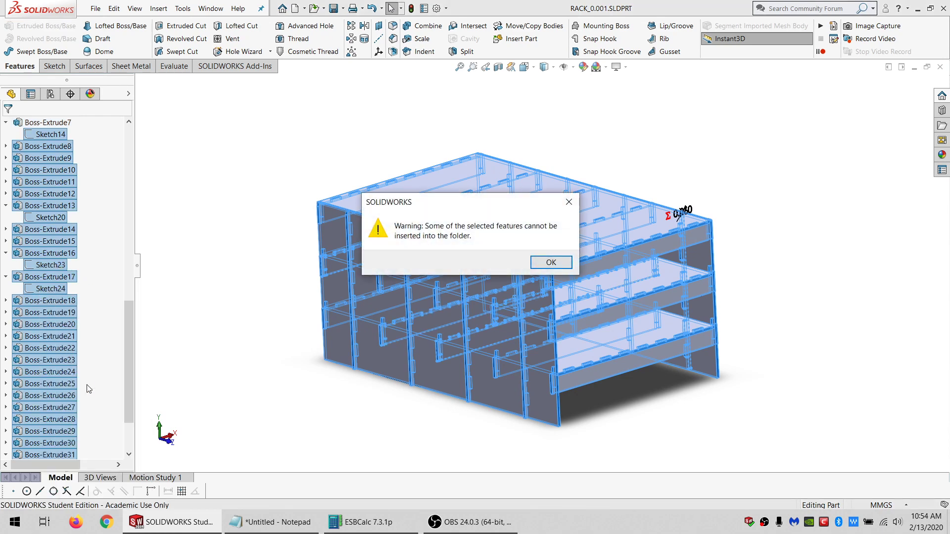
key("Return")
type("KERF")
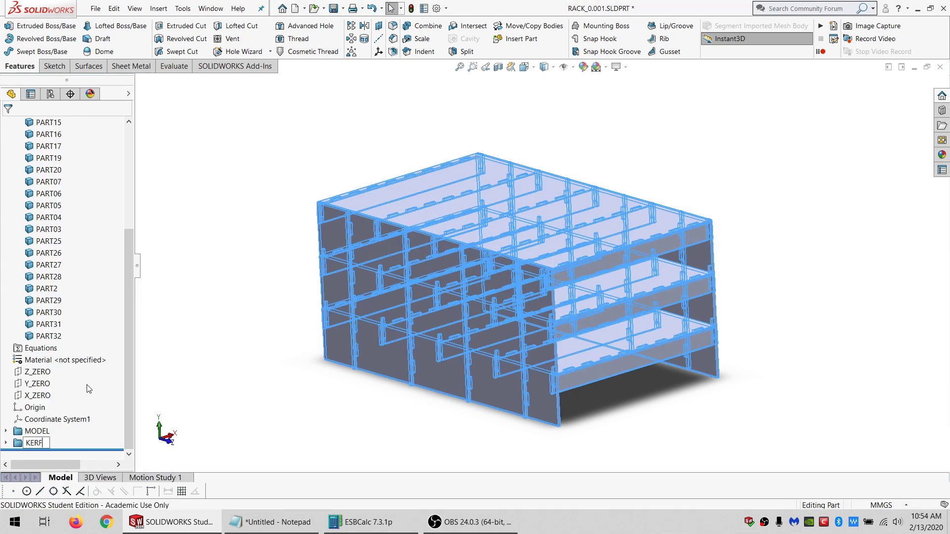
Hide the PART2 side panel body to expose the shelves and ribs inside the rack.
middle_click_drag(223, 282, 470, 297)
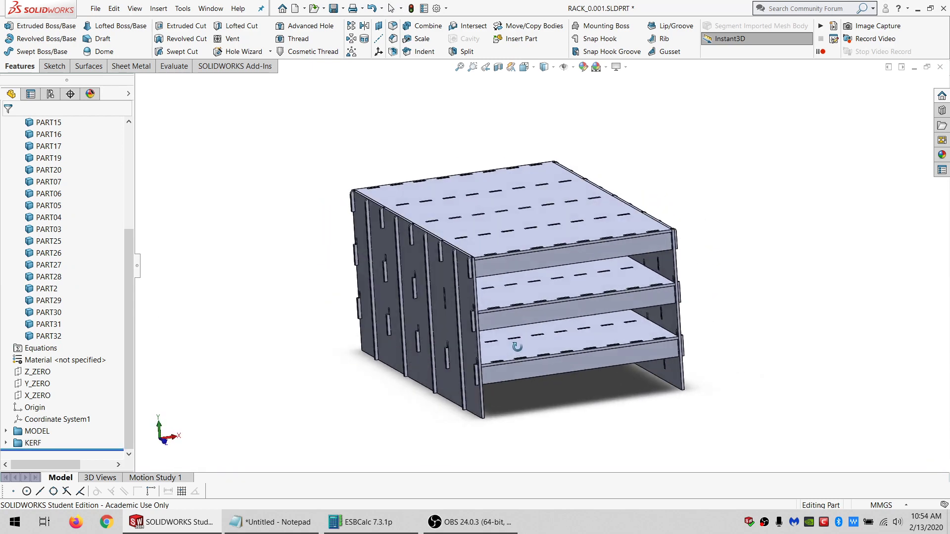
left_click(466, 292)
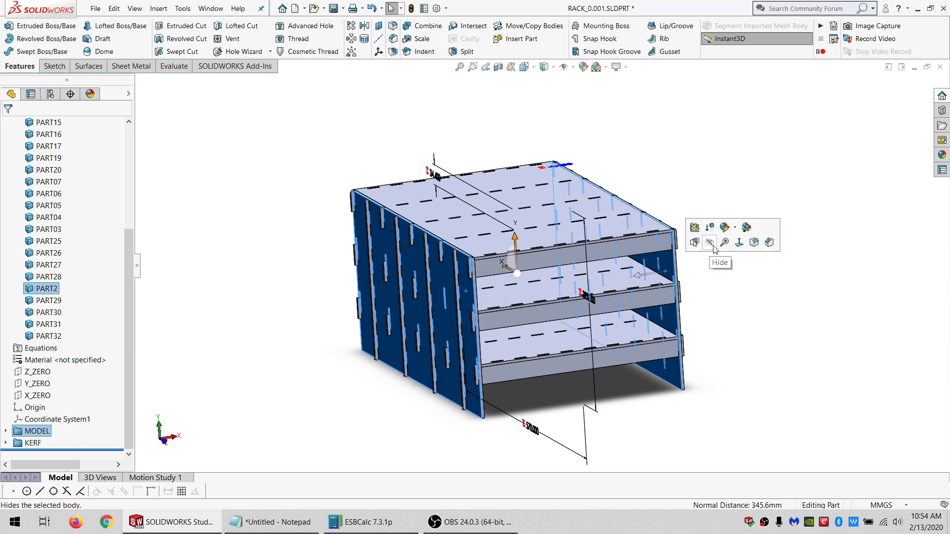
left_click(716, 242)
scroll(483, 297, "down", 5)
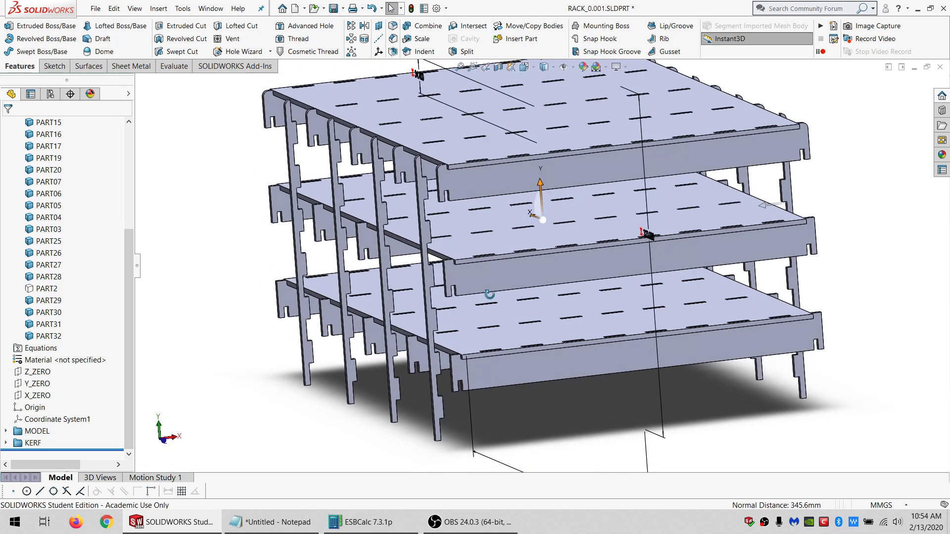
Hide the vertical uprights PART25, PART26, PART27, PART28 and PART29 around the shelves.
left_click(400, 208)
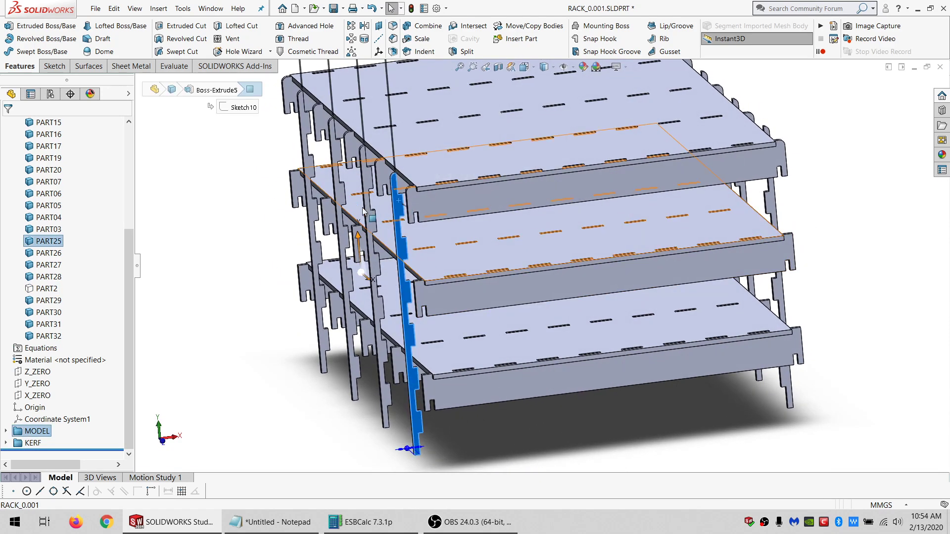
left_click(369, 217, "ctrl")
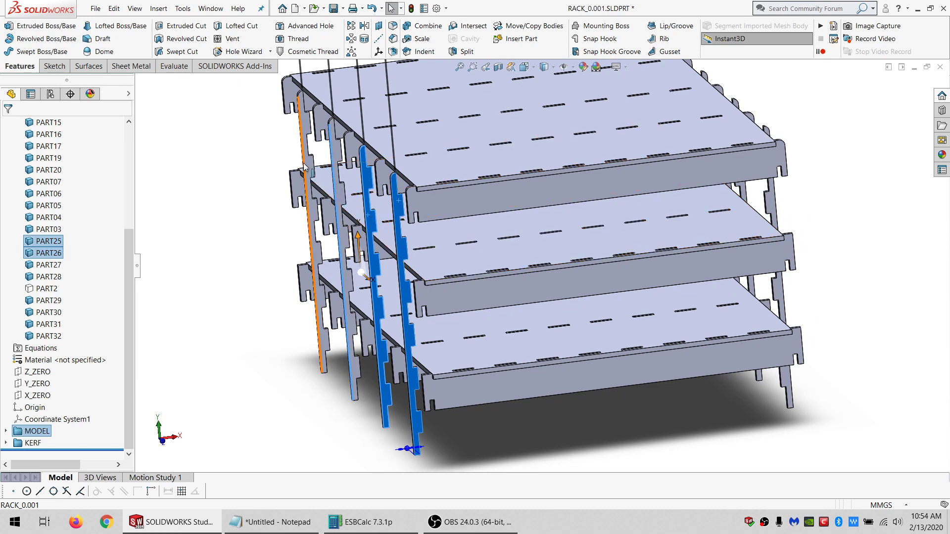
left_click(316, 208, "ctrl")
left_click(771, 193, "ctrl")
left_click(786, 347, "ctrl")
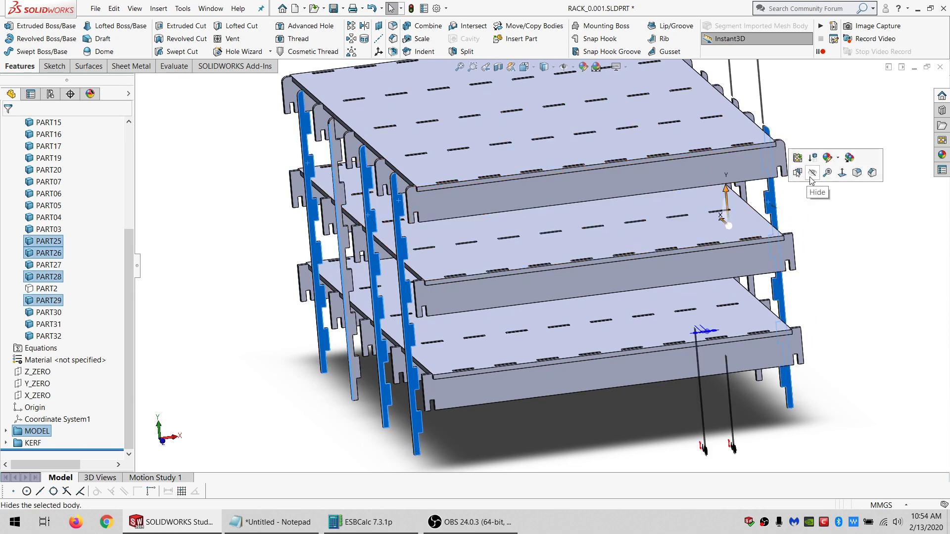
left_click(271, 404)
Hide the remaining uprights PART30, PART31 and PART32 behind the shelves.
middle_click_drag(720, 263, 757, 178)
left_click(745, 165, "ctrl")
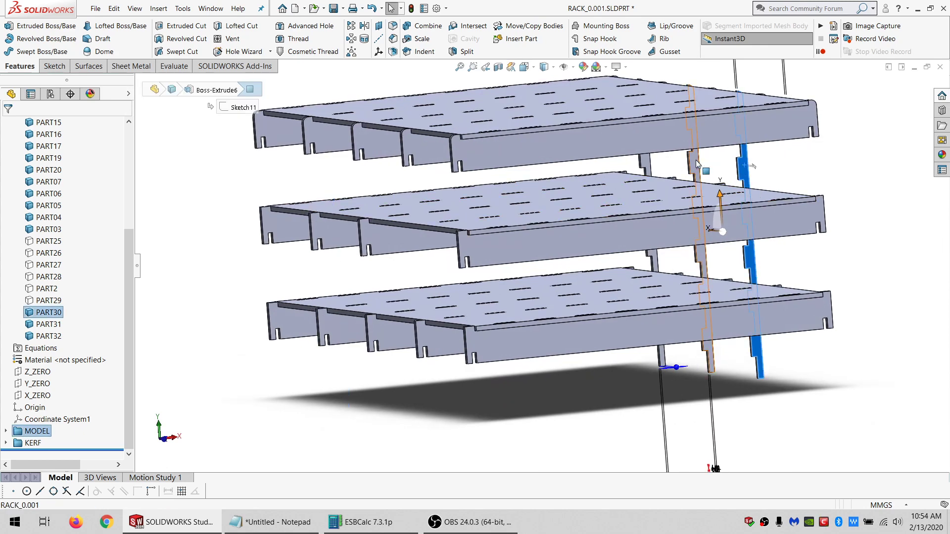
left_click(697, 160, "ctrl")
left_click(650, 165, "ctrl")
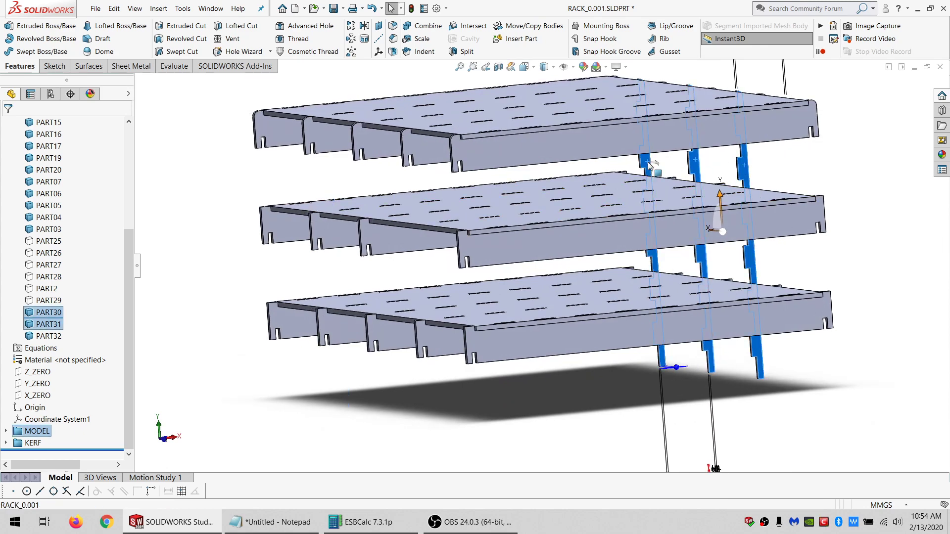
left_click(696, 135)
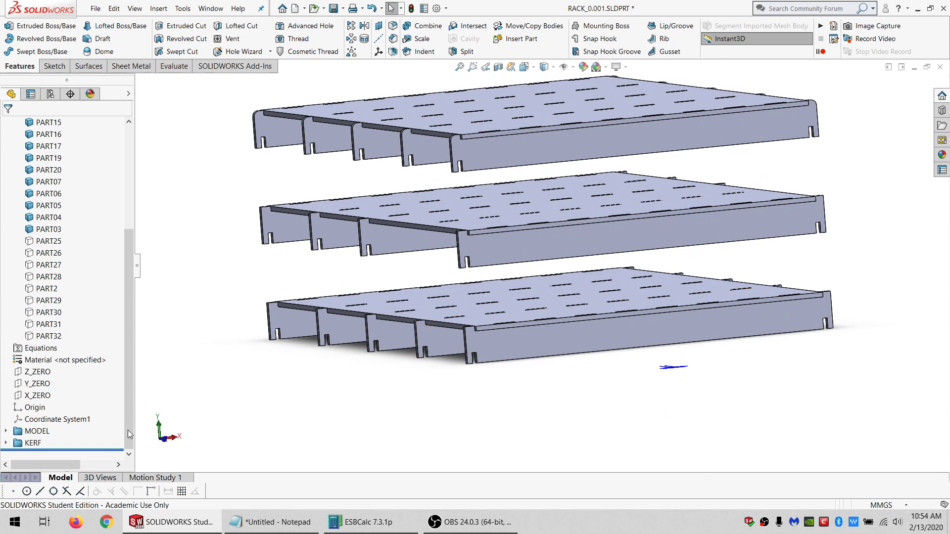
Roll the model back to before the KERF folder and start a sketch on the outer face of PART03, the top shelf's front rib.
mouse_move(81, 447)
left_mouse_down()
mouse_move(80, 435)
mouse_move(93, 439)
left_mouse_up()
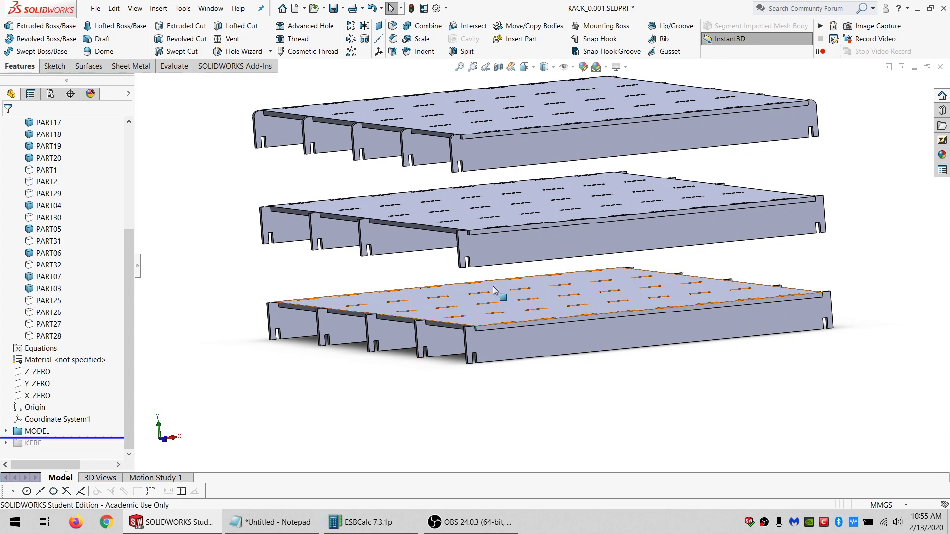
scroll(492, 158, "down", 5)
left_click(492, 157)
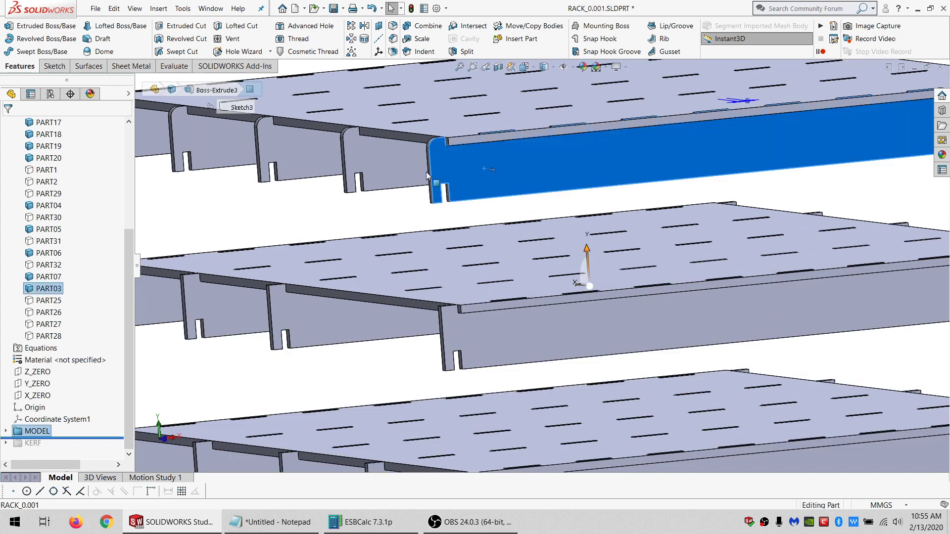
left_click(53, 65)
left_click(9, 27)
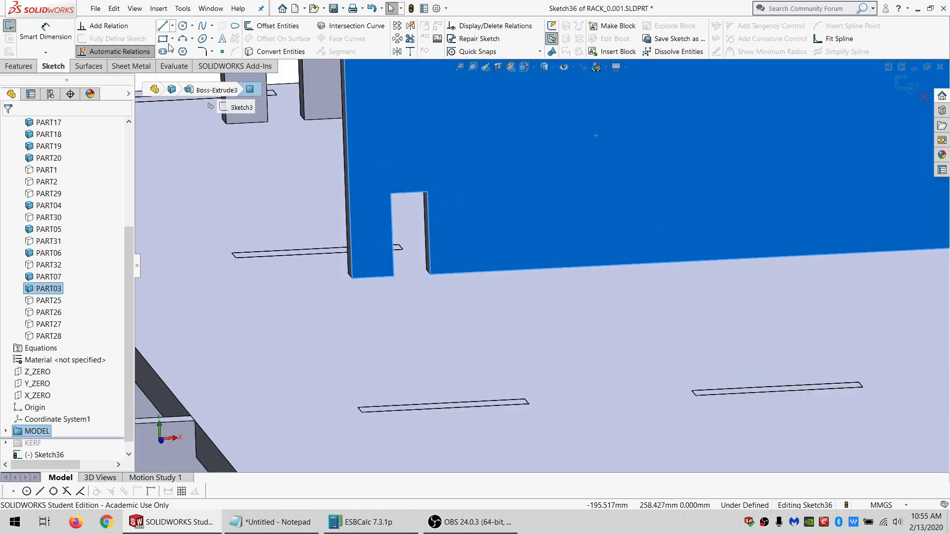
Sketch closed triangles at both lower corners of the top front rib's left notch, about 2.3 mm and 2.2 mm high.
left_click(161, 27)
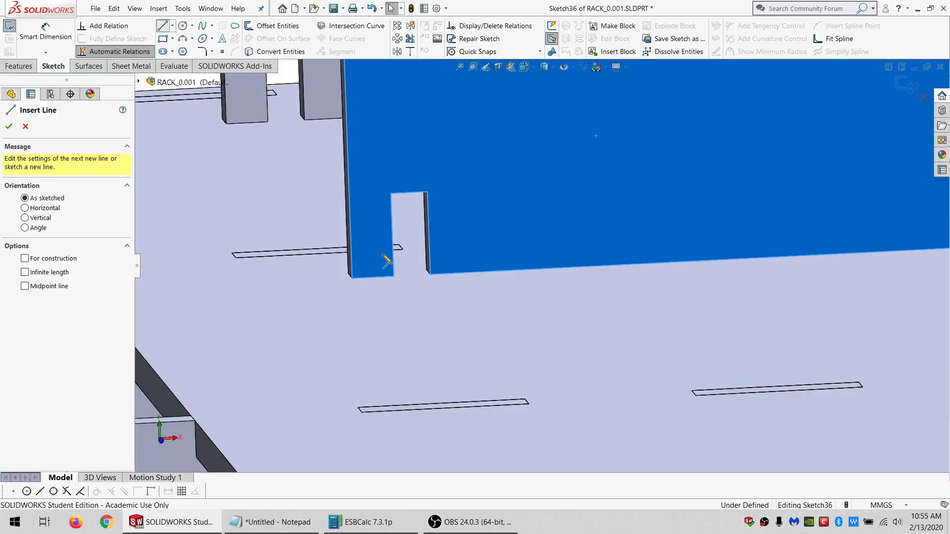
scroll(394, 266, "down", 2)
left_click(416, 258)
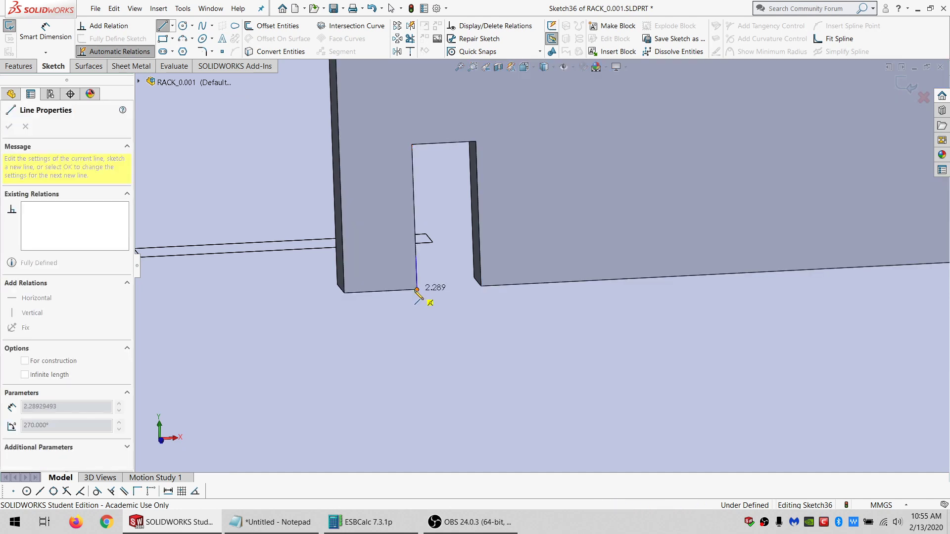
left_click(417, 290)
left_click(396, 290)
left_click(416, 257)
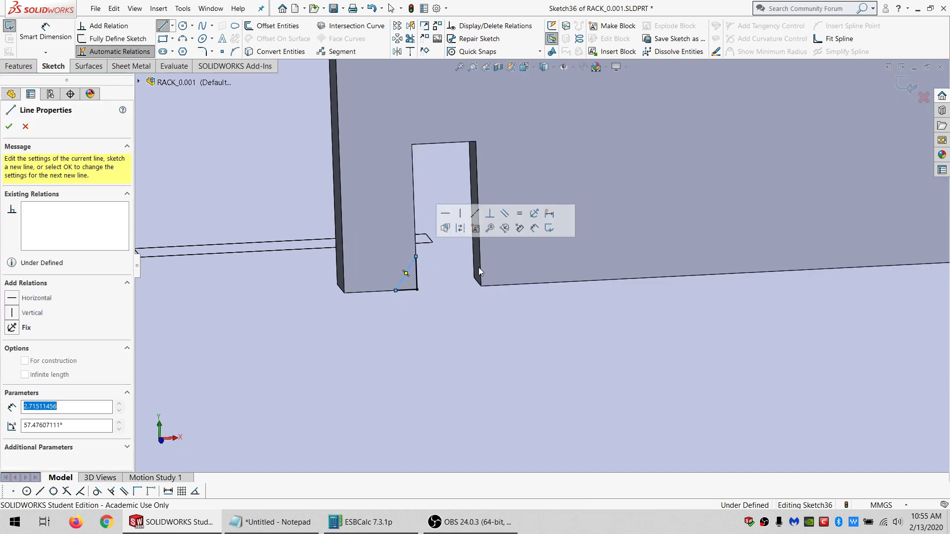
left_click(482, 285)
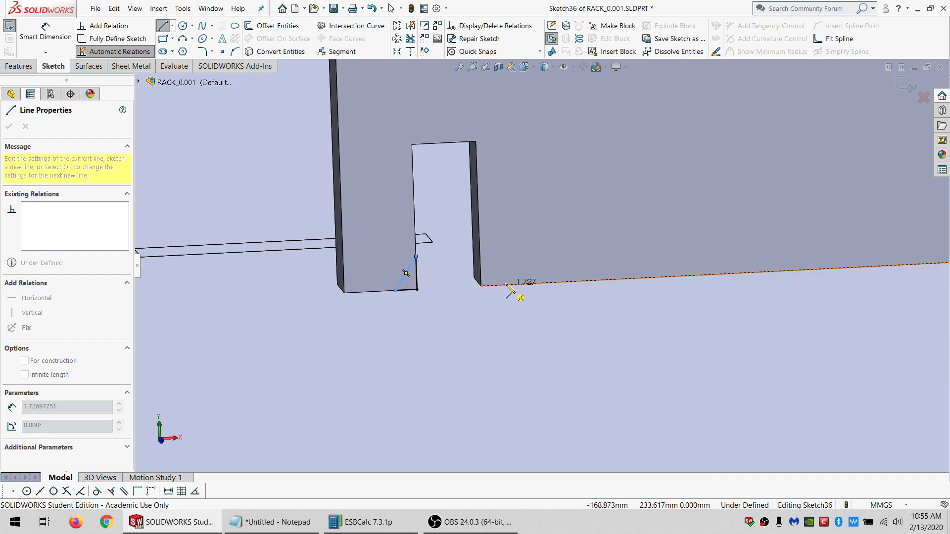
left_click(480, 254)
left_click(482, 286)
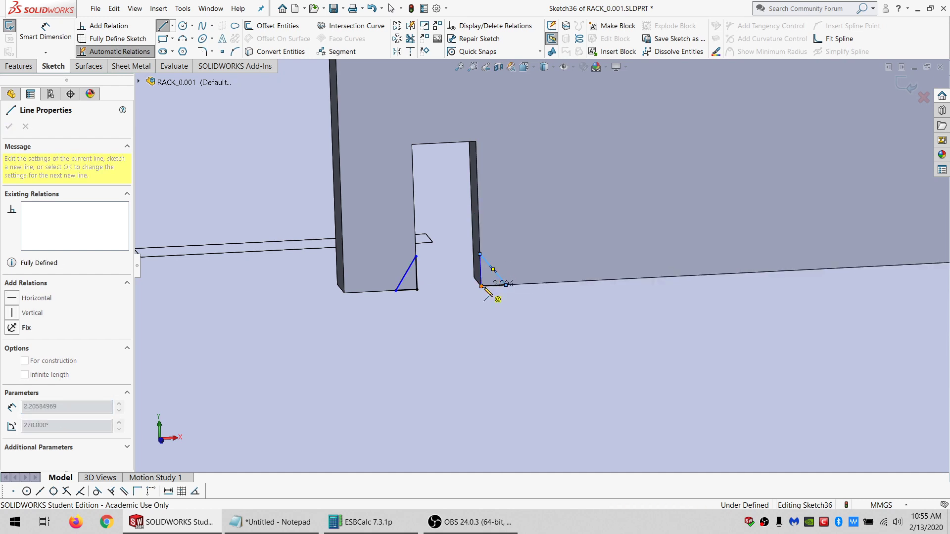
Sketch a narrow closed triangle at the left lower corner of the middle front rib's left notch, deleting and redrawing its slanted side.
scroll(571, 293, "up", 6)
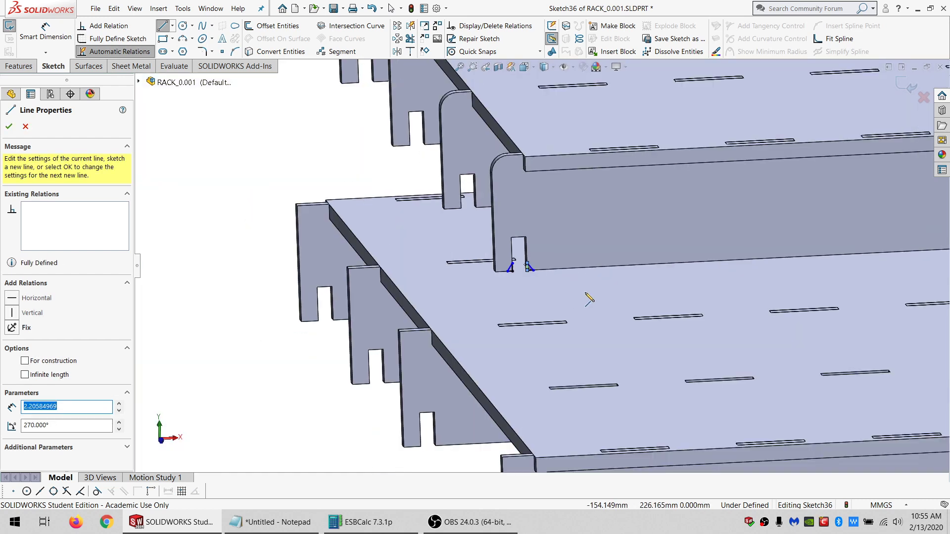
scroll(548, 400, "down", 3)
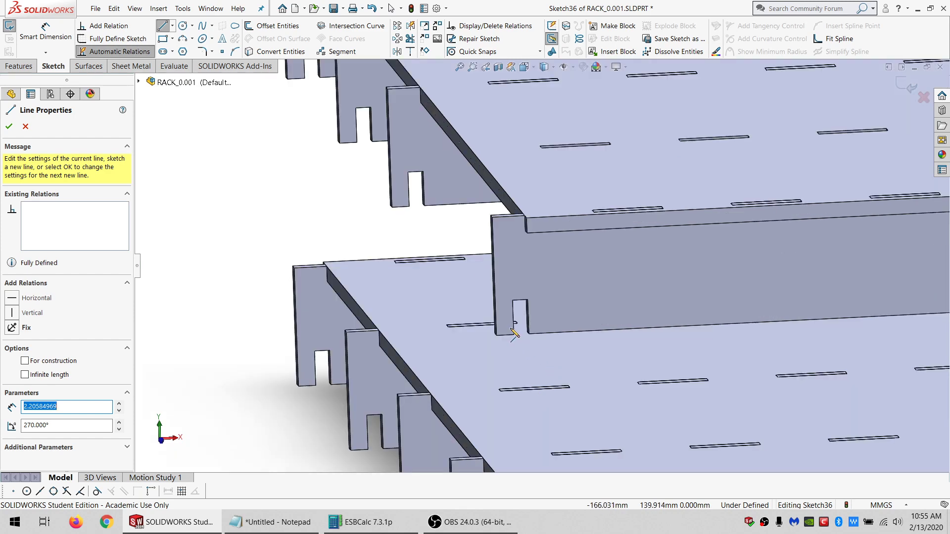
scroll(520, 339, "up", 3)
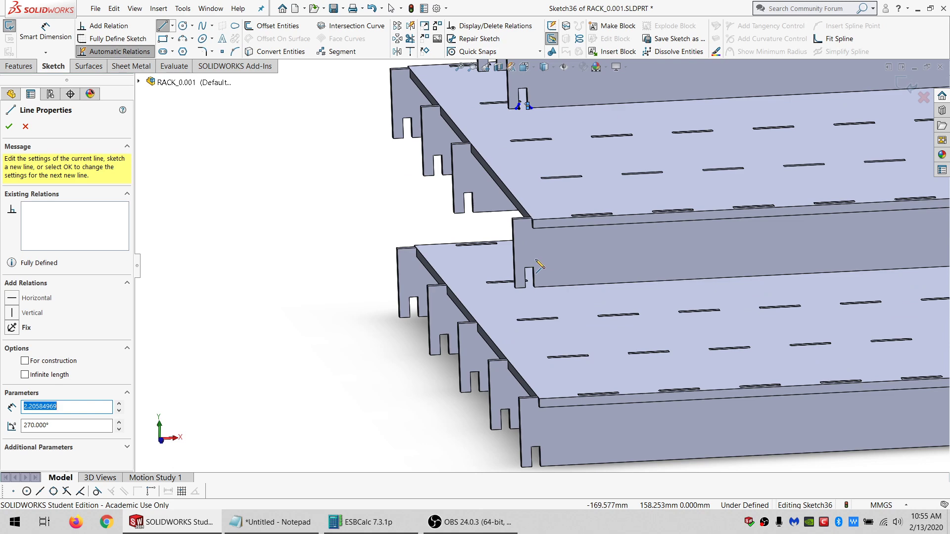
scroll(535, 287, "down", 2)
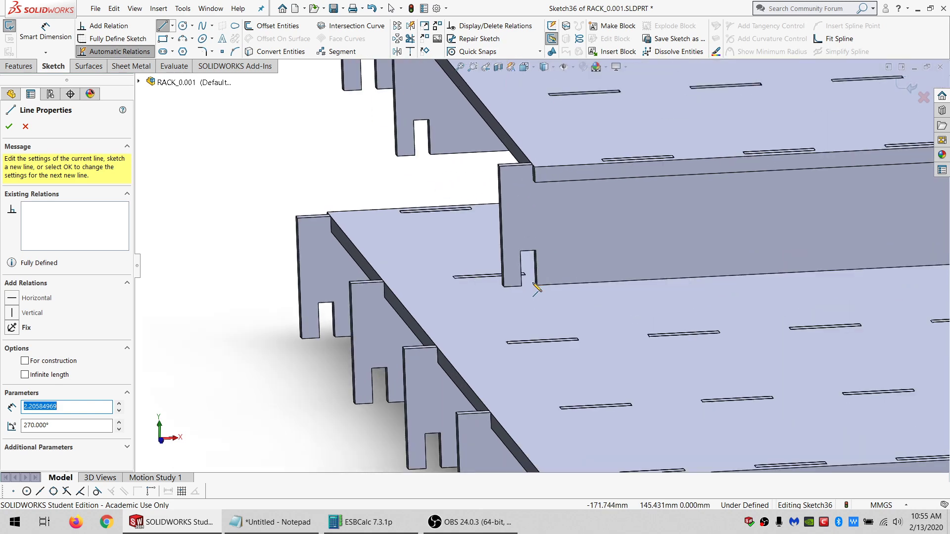
scroll(545, 187, "up", 4)
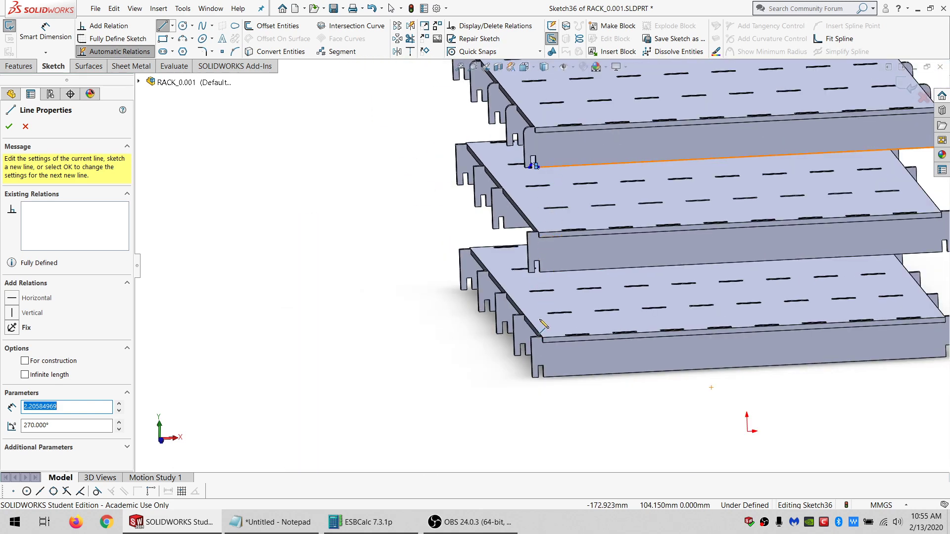
scroll(545, 302, "down", 4)
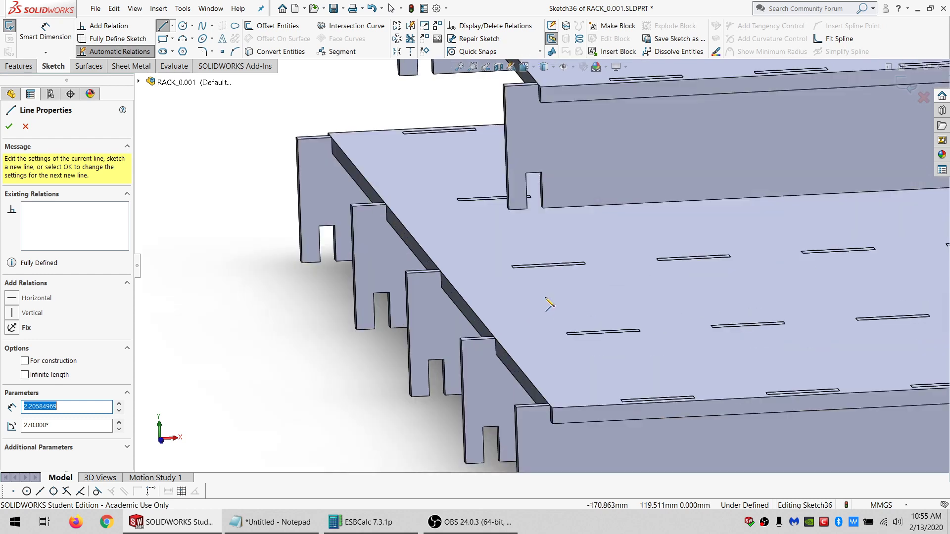
left_click(526, 180)
left_click(519, 209)
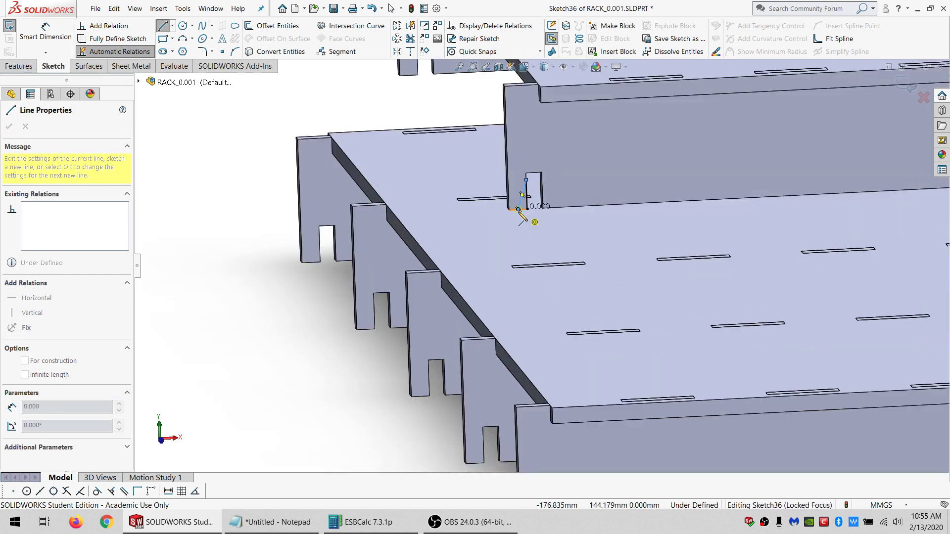
key("Escape")
key("Escape")
scroll(514, 208, "down", 2)
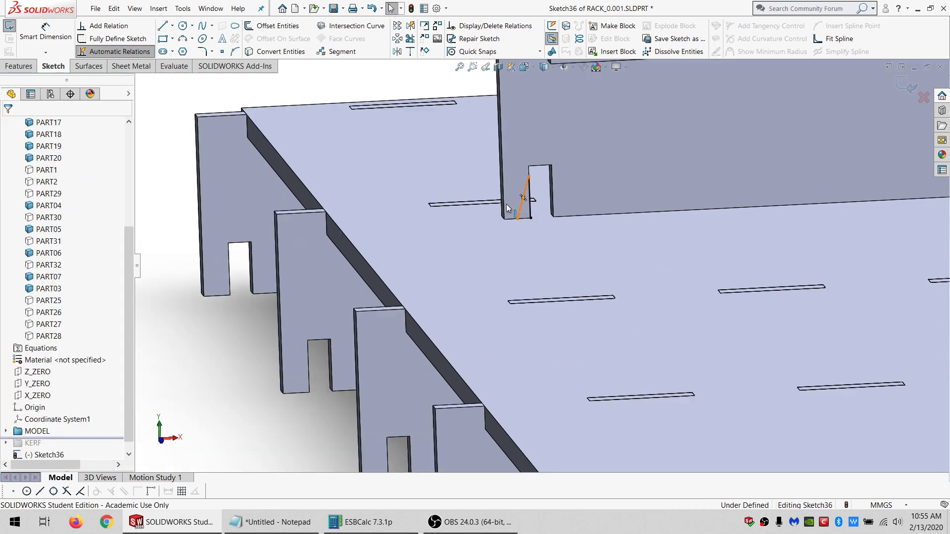
key("Delete")
key("l")
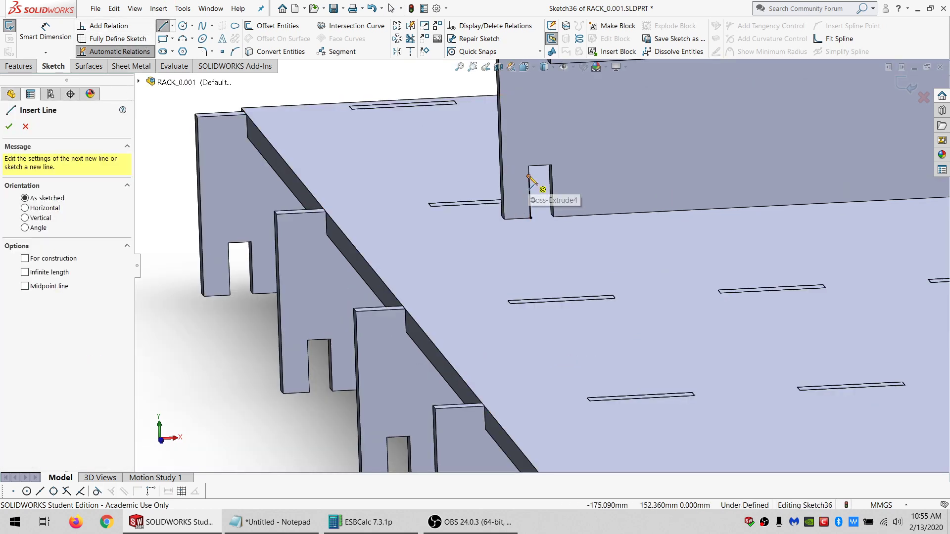
left_click_drag(528, 177, 524, 218)
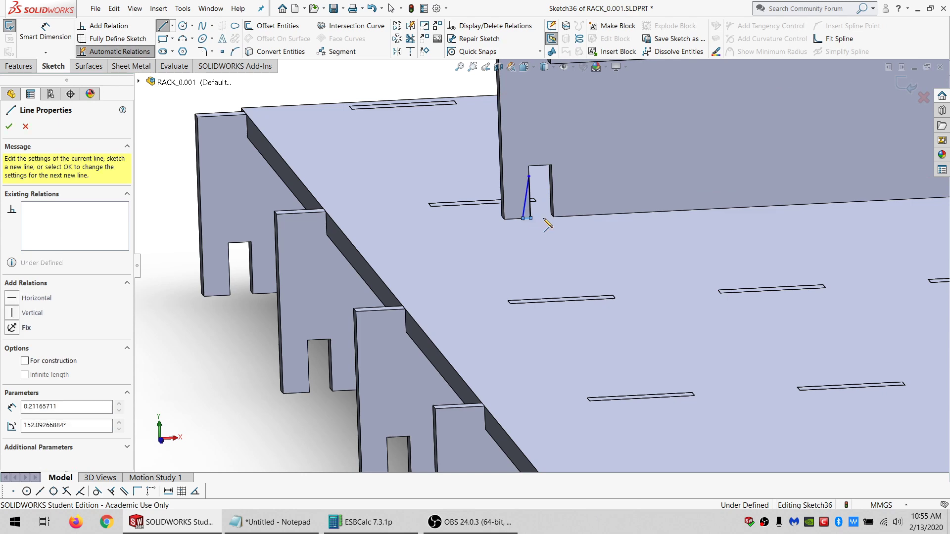
key("Escape")
Sketch a closed triangle about 6.9 mm high at the right lower corner of the middle front rib's left notch.
left_click(553, 213, "ctrl")
key("l")
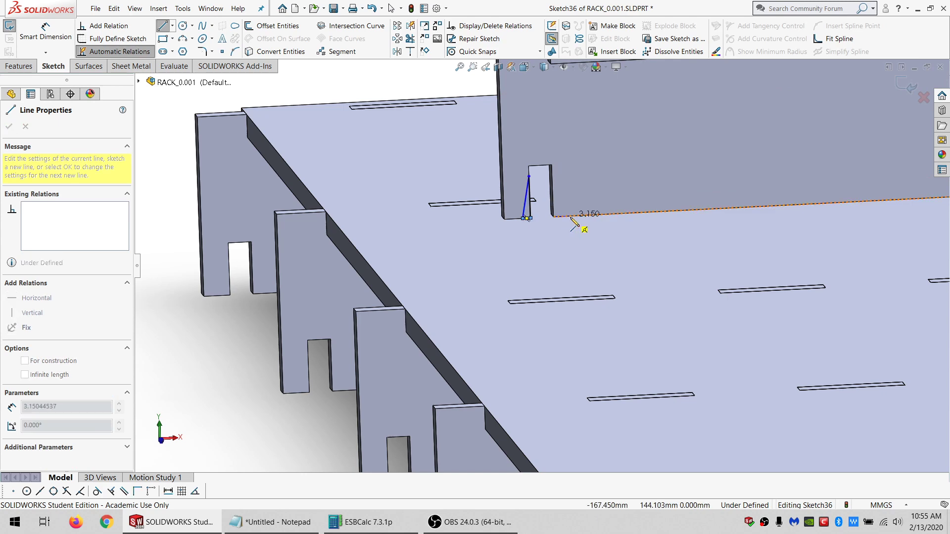
left_click_drag(552, 181, 554, 217)
Sketch closed triangles at both lower corners of the bottom front rib's left notch, one about 1.8 mm wide, the other about 6.9 mm high.
scroll(600, 270, "up", 7)
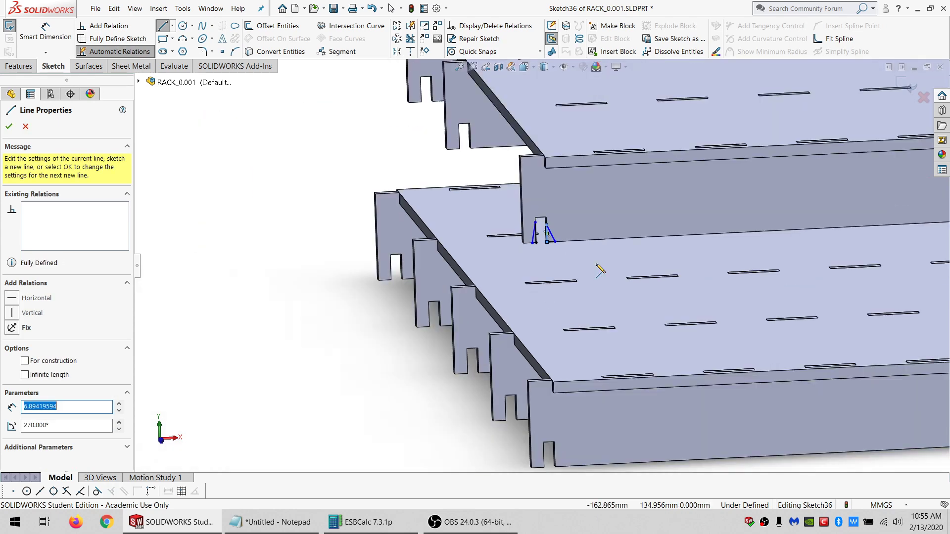
scroll(560, 340, "down", 8)
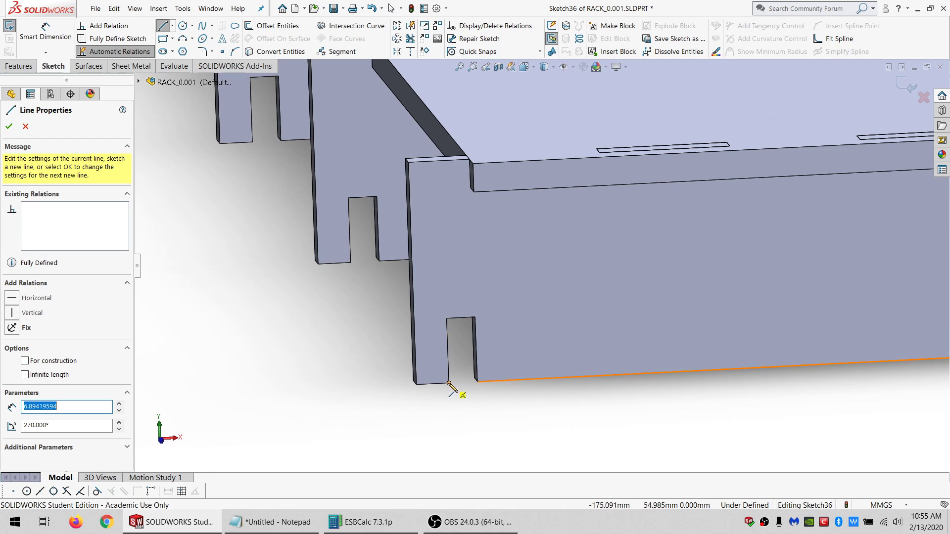
left_click(447, 335)
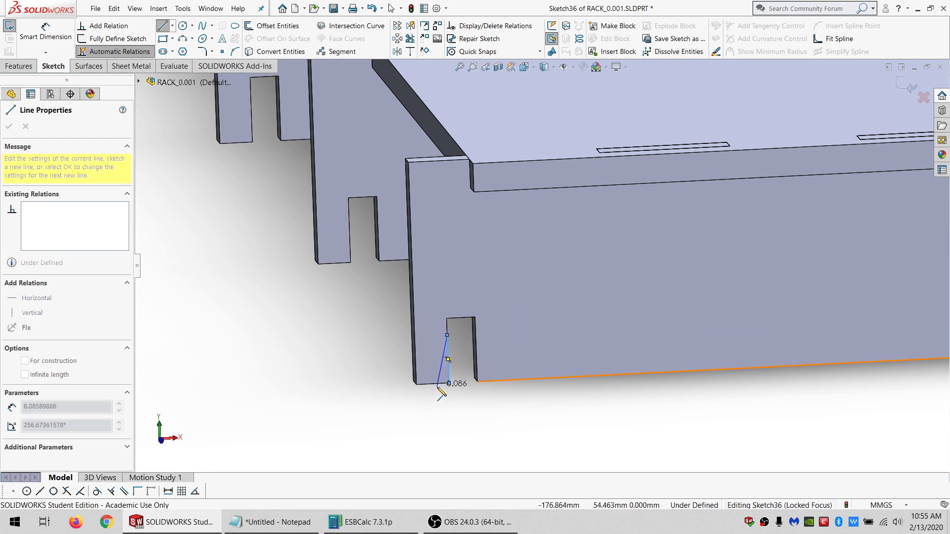
left_click(437, 384)
double_click(449, 384)
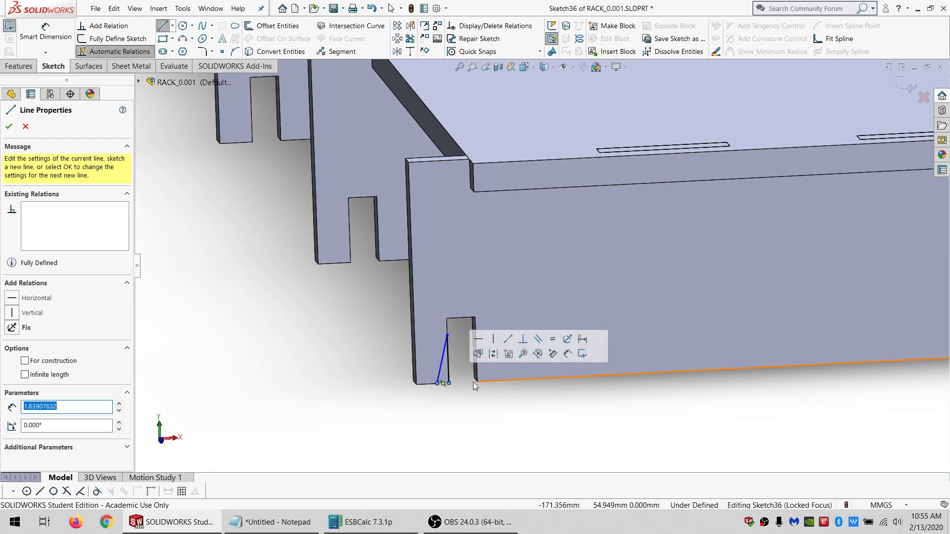
left_click(477, 382)
left_click(494, 381)
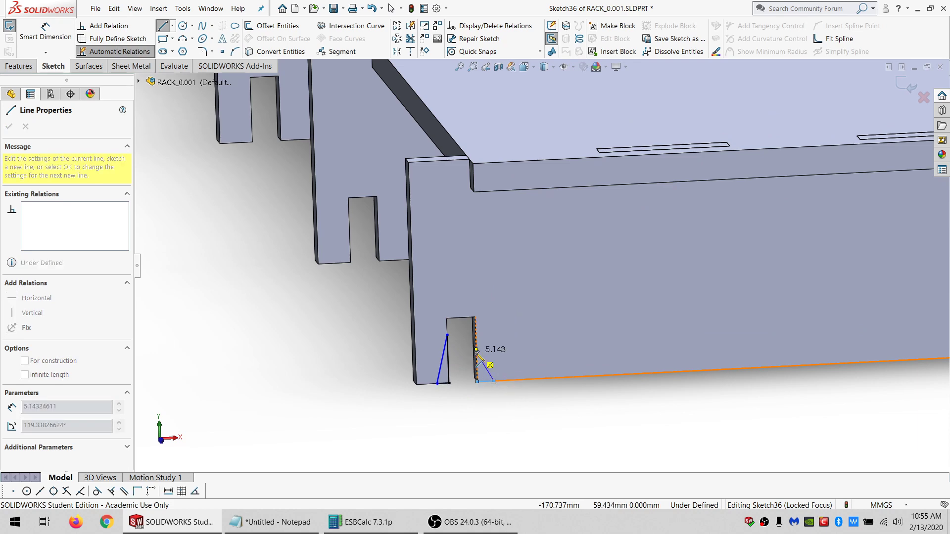
double_click(476, 340)
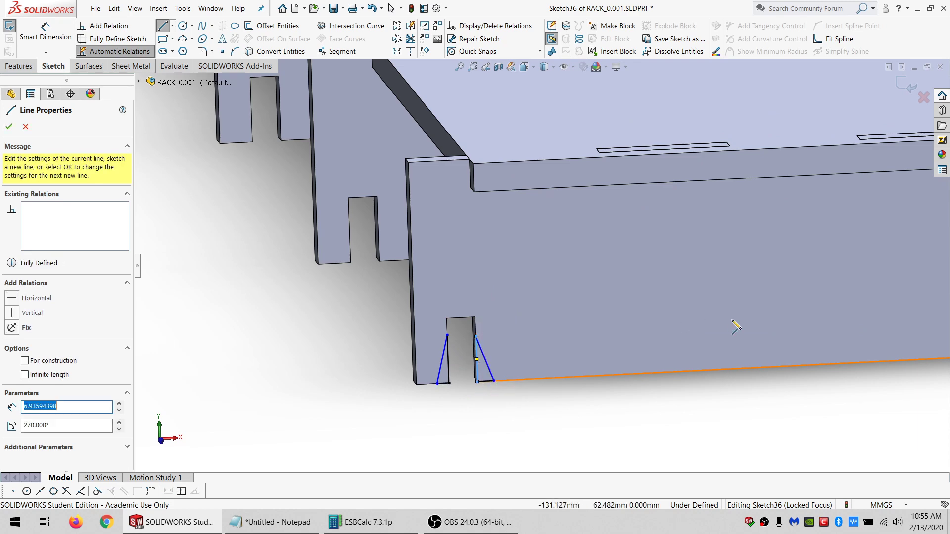
Sketch closed triangles at both lower corners of the bottom front rib's right notch, about 6.6 mm and 6.8 mm high.
scroll(736, 327, "up", 3)
scroll(737, 327, "up", 2)
scroll(752, 275, "down", 10)
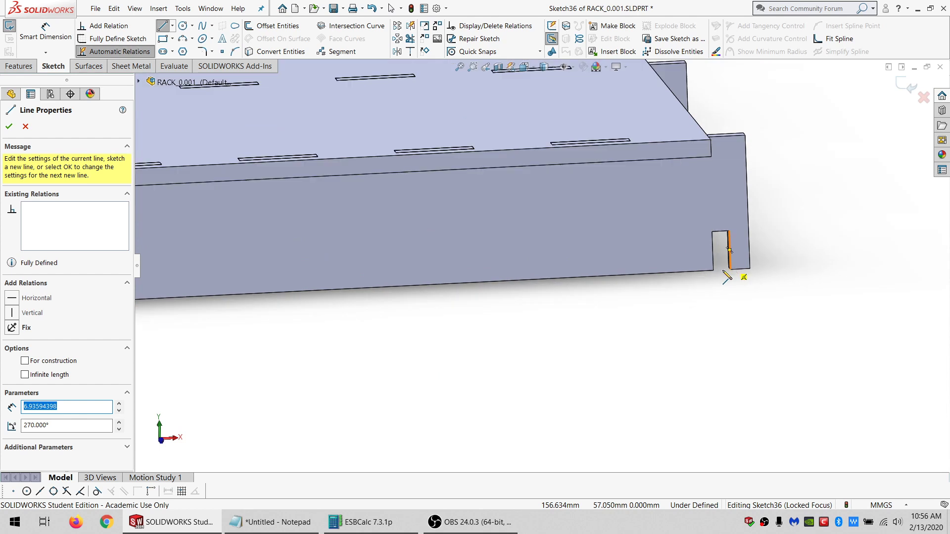
left_click(643, 224)
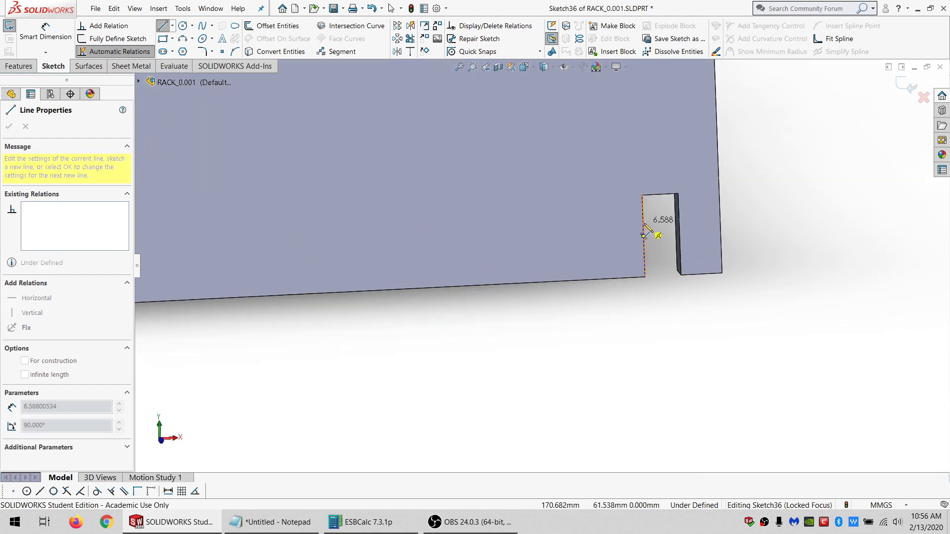
left_click(621, 278)
double_click(645, 276)
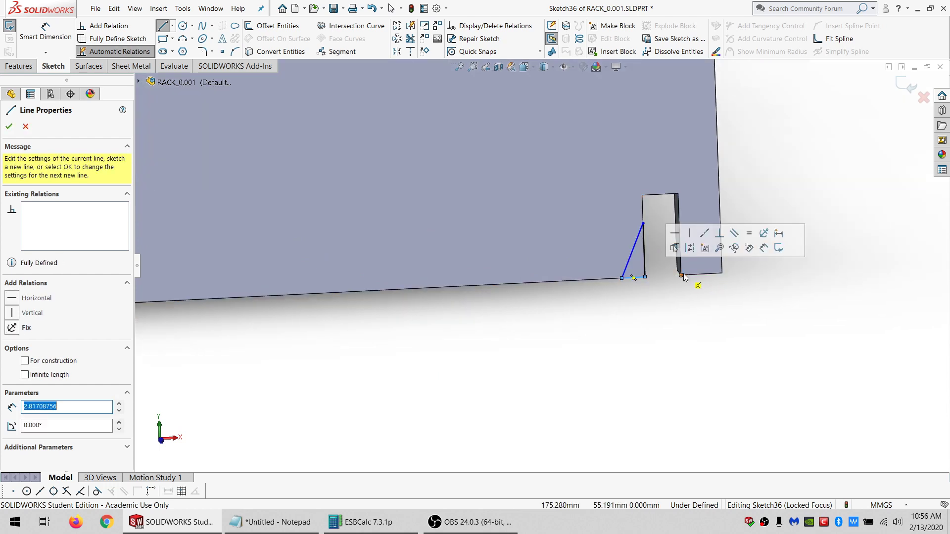
left_click(715, 273)
left_click(679, 220)
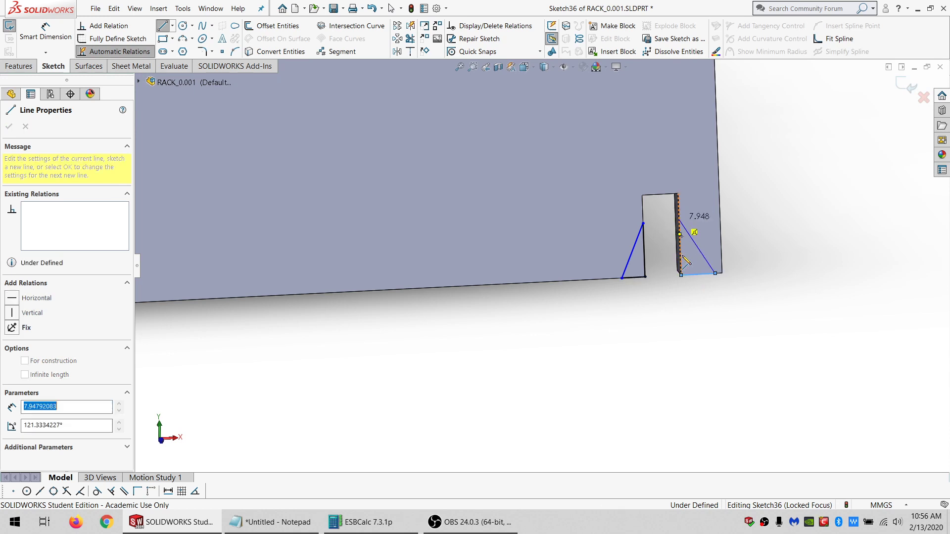
double_click(681, 275)
Sketch closed triangles at both lower corners of the middle front rib's right notch, about 6.4 mm and 6.5 mm high.
scroll(684, 312, "up", 5)
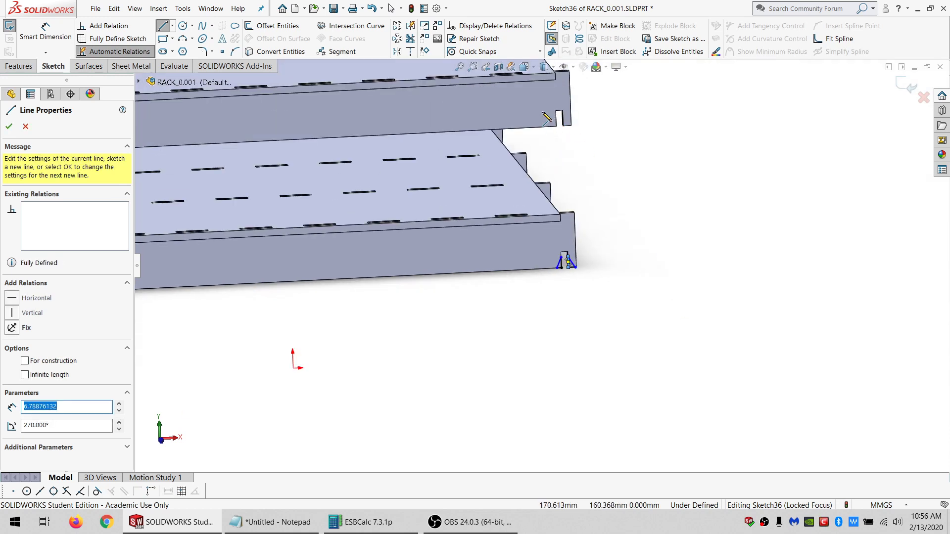
scroll(566, 143, "down", 5)
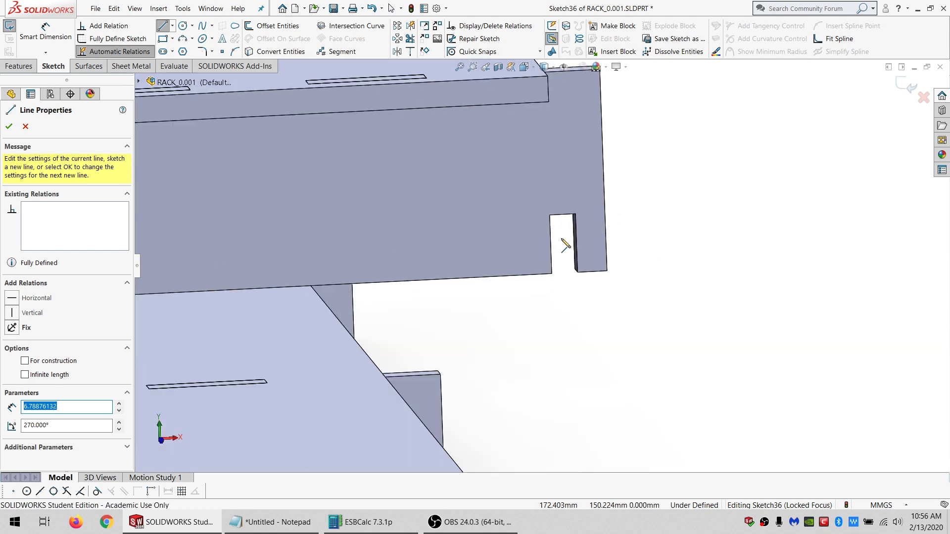
left_click(551, 237)
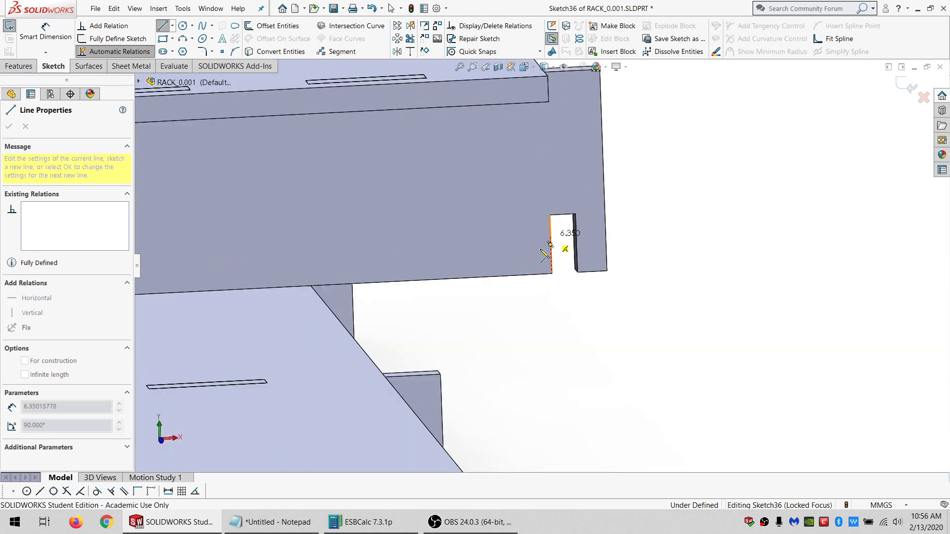
left_click(530, 275)
double_click(551, 273)
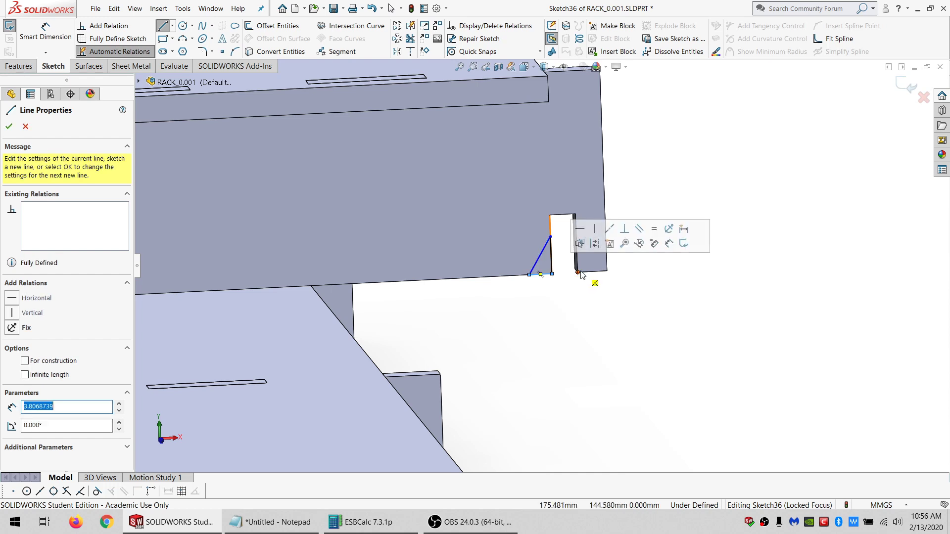
left_click(576, 234)
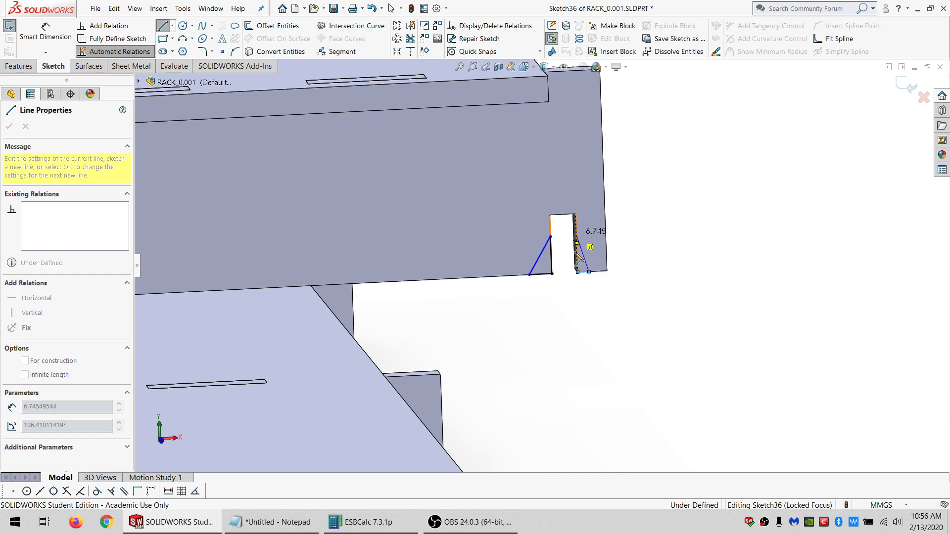
double_click(577, 273)
Sketch closed triangles at both lower corners of the top front rib's right notch, the right one about 3.5 mm wide.
scroll(564, 276, "up", 5)
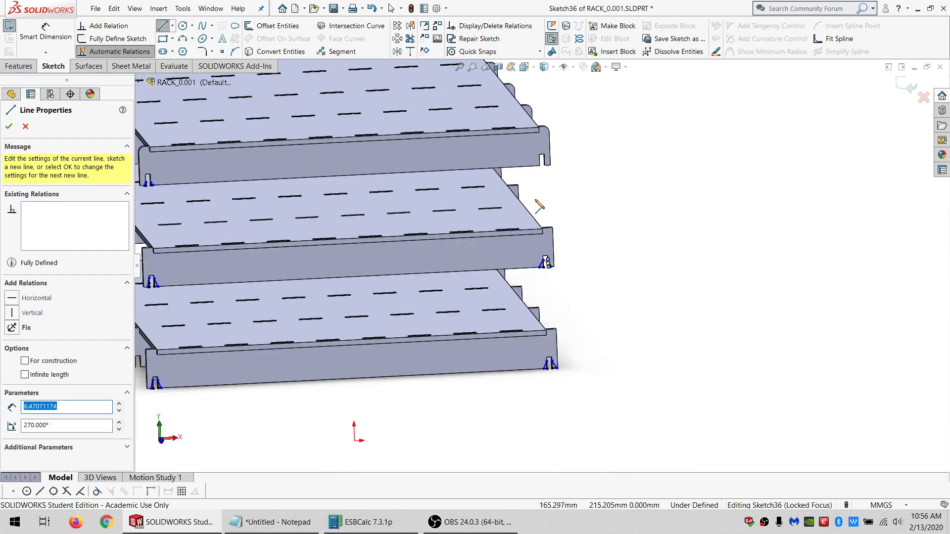
scroll(546, 179, "down", 10)
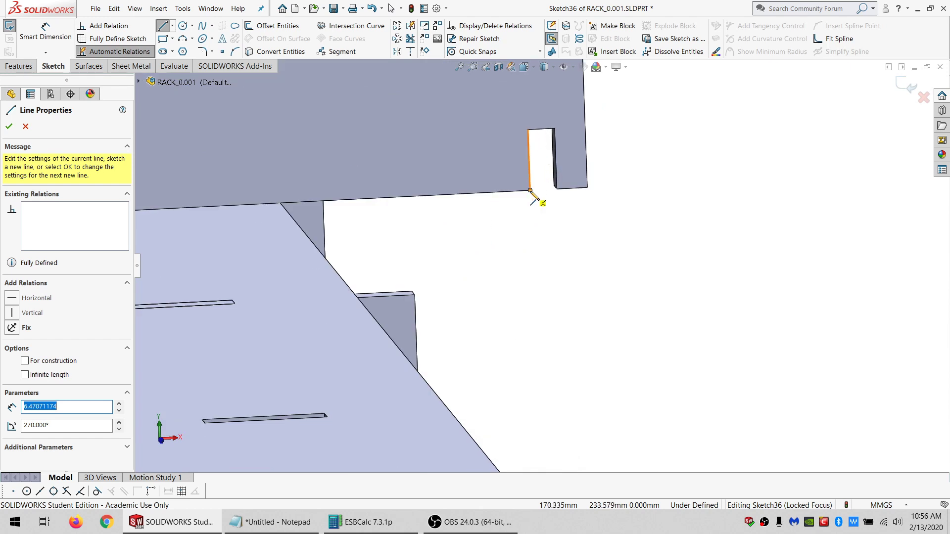
left_click(528, 143)
left_click(505, 191)
left_click(530, 190)
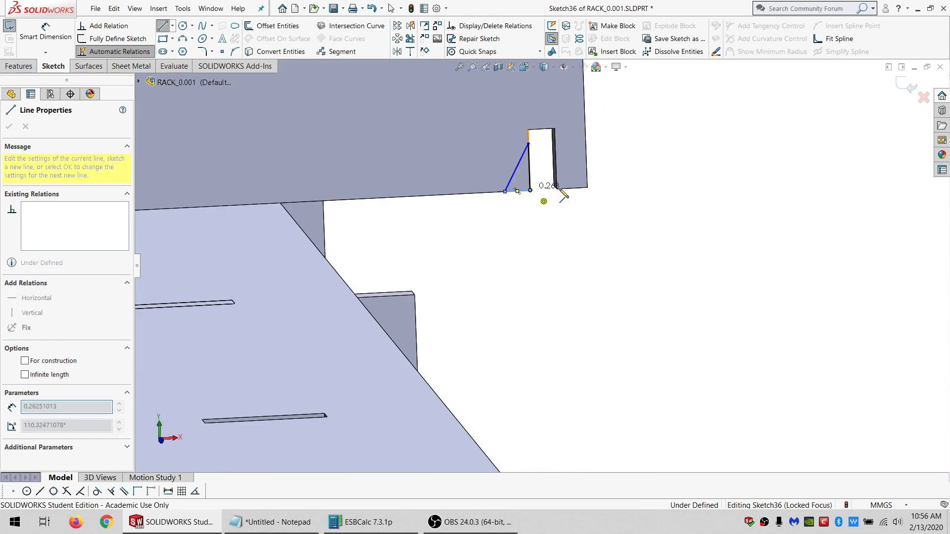
left_click(557, 189)
left_click(555, 139)
left_click(578, 188)
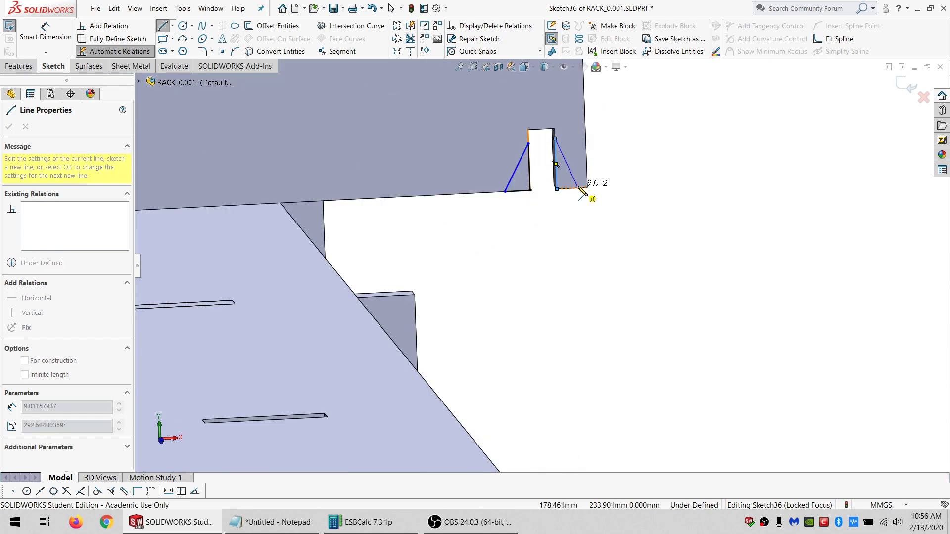
left_click(557, 189)
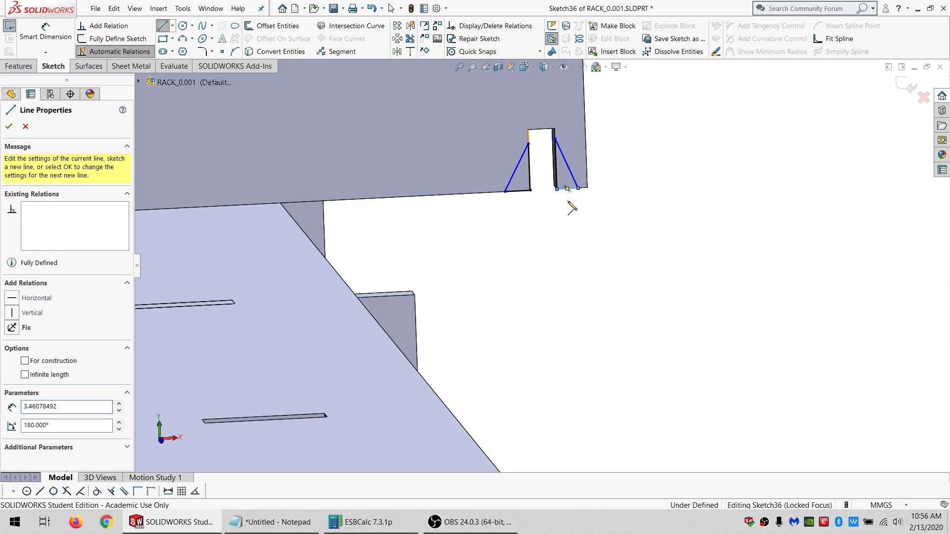
key("Escape")
key("Escape")
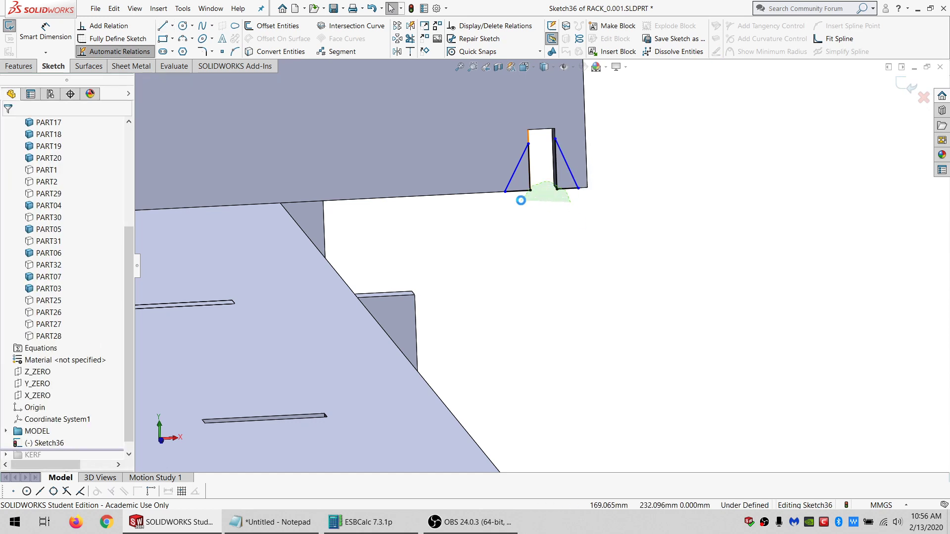
Apply an Equal relation to the horizontal and vertical legs of all six triangles at the three front ribs' right notches.
left_click_drag(570, 202, 521, 200)
scroll(579, 257, "up", 6)
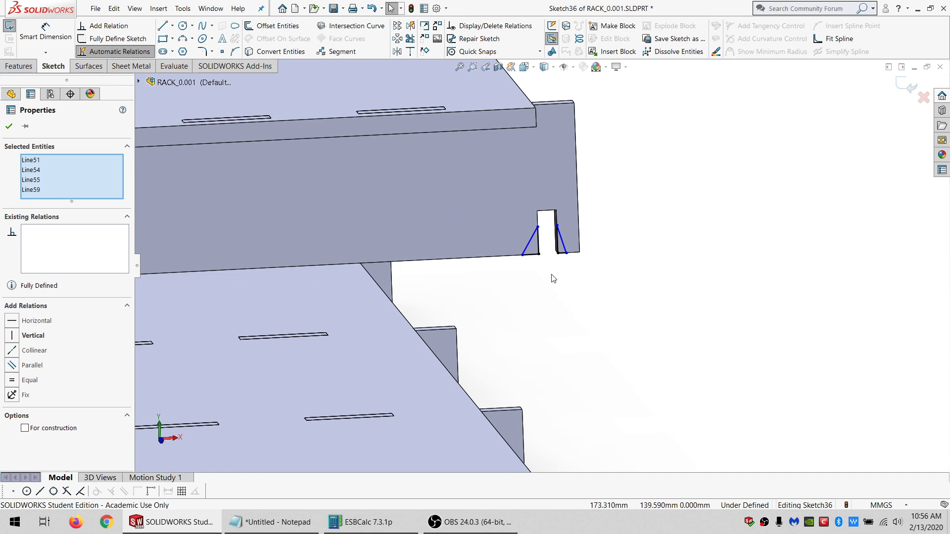
scroll(554, 278, "down", 4)
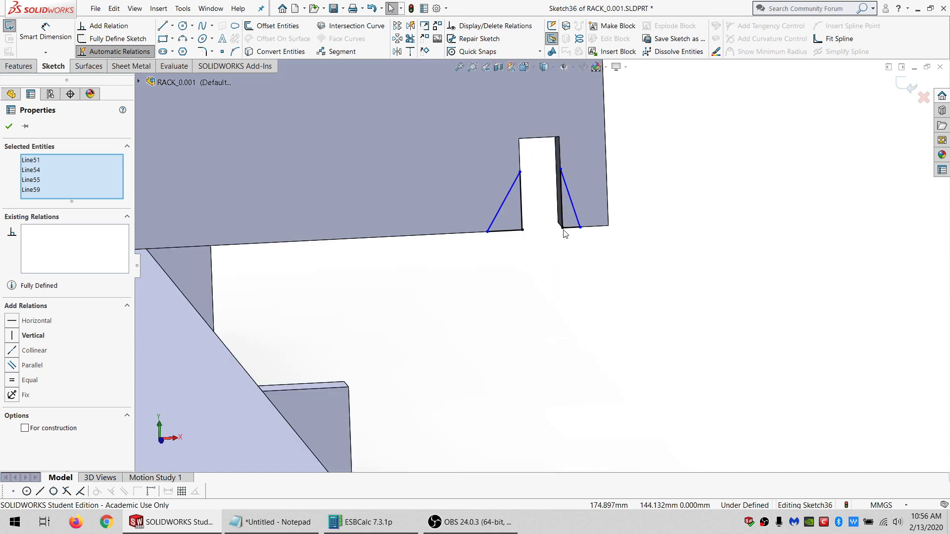
left_click(519, 231)
key("ctrl+a")
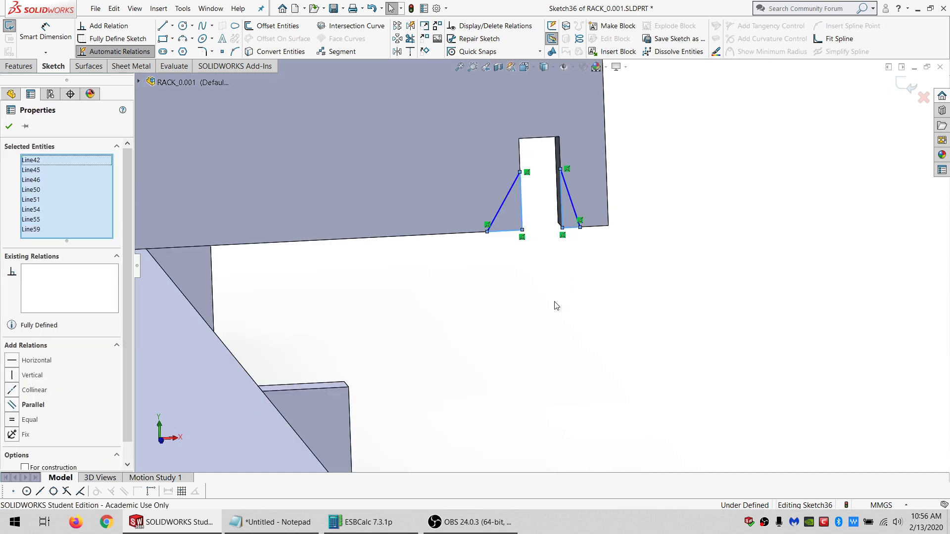
mouse_move(556, 303)
middle_mouse_down()
mouse_move(545, 414)
mouse_move(539, 266)
middle_mouse_up()
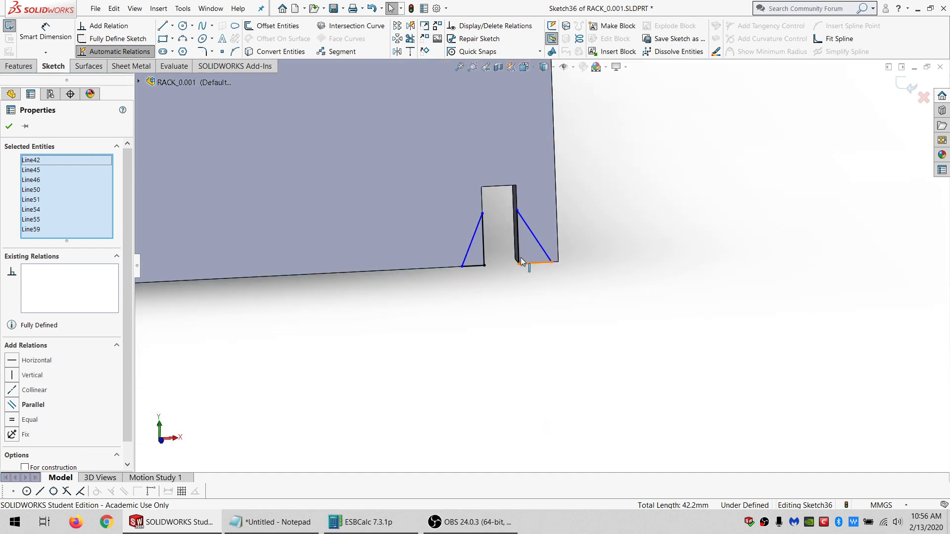
left_click(522, 261, "ctrl")
left_click(517, 263, "ctrl")
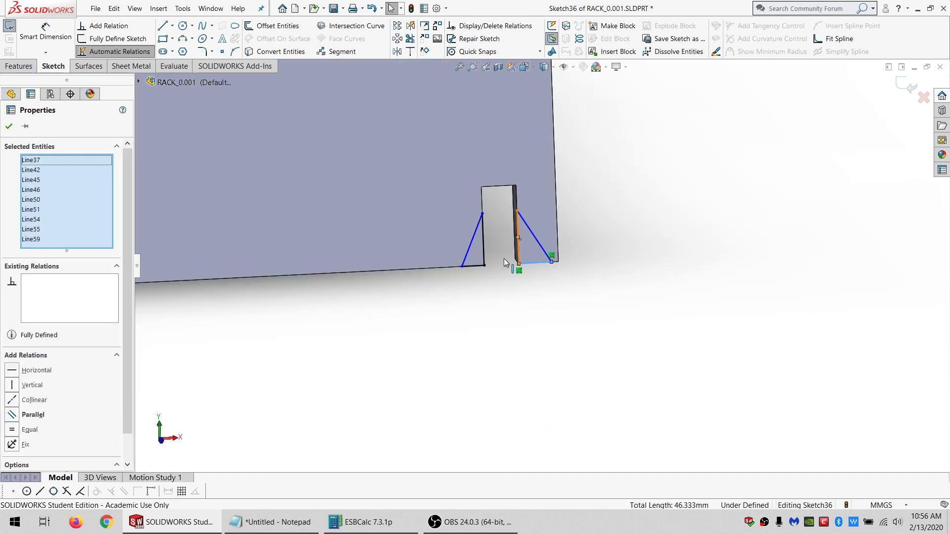
left_click(479, 269, "ctrl")
scroll(57, 399, "down", 1)
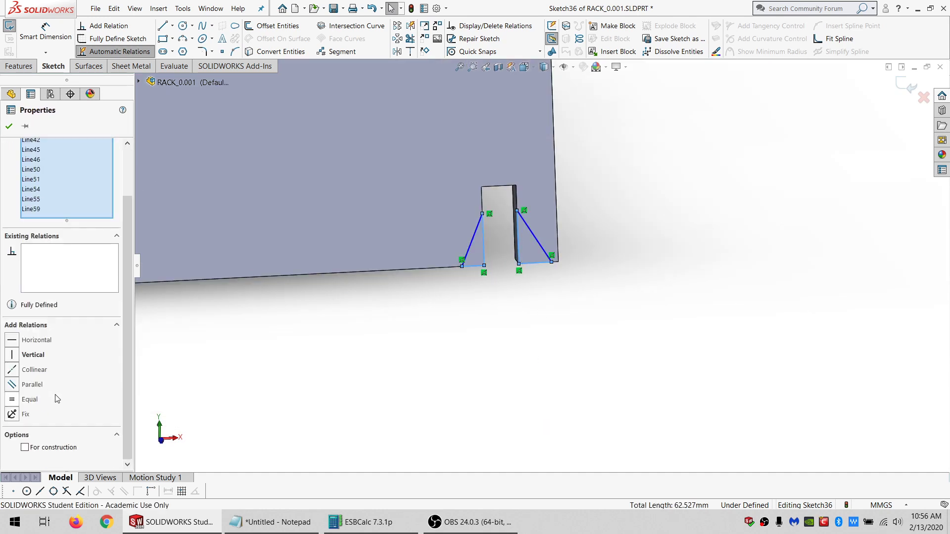
left_click(33, 403)
left_click(504, 303)
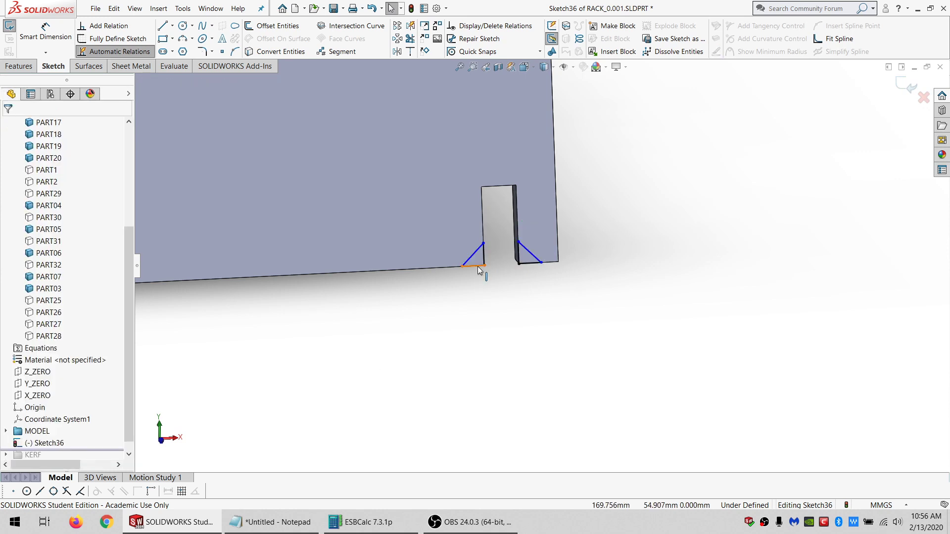
Make the base of a triangle at the bottom front rib's left notch equal to a triangle base at its right notch.
left_click(477, 266)
key("z")
key("z")
key("z")
key("z")
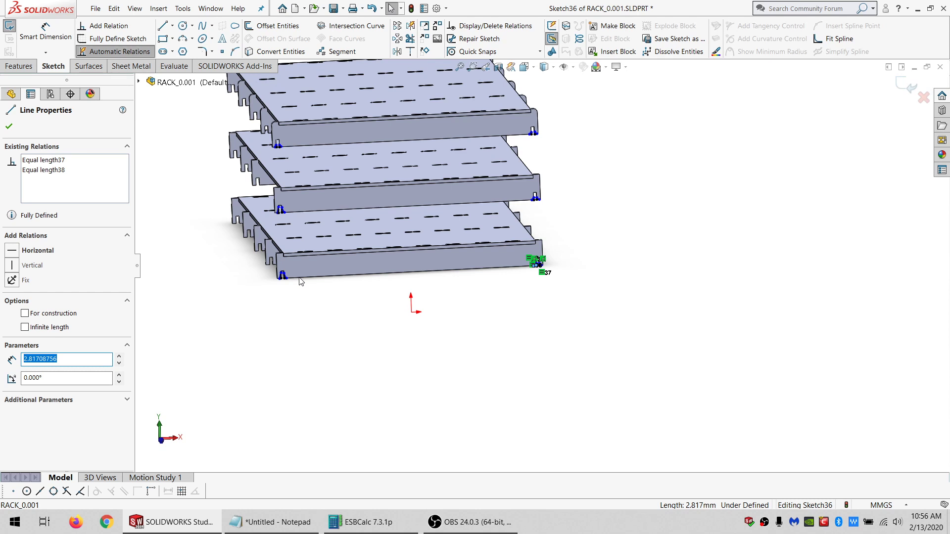
scroll(301, 281, "down", 10)
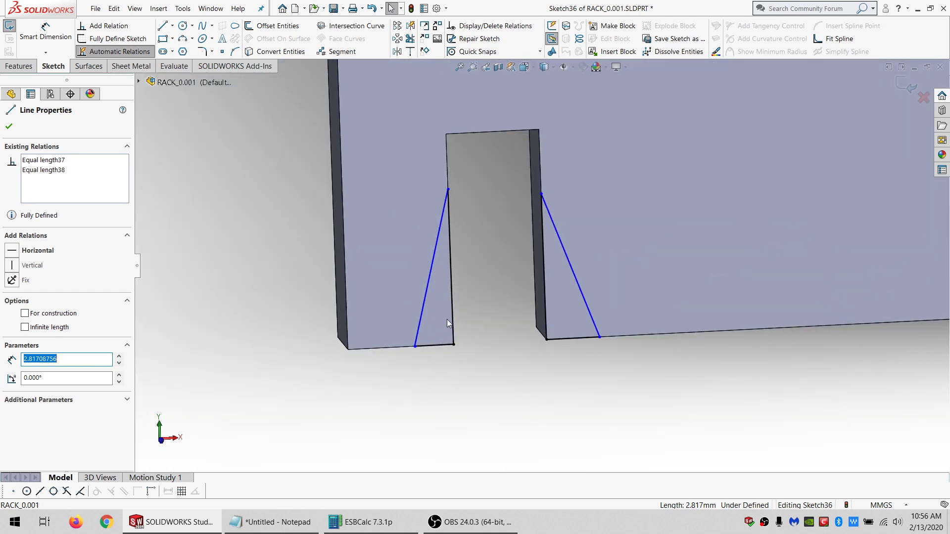
left_click(560, 338, "ctrl")
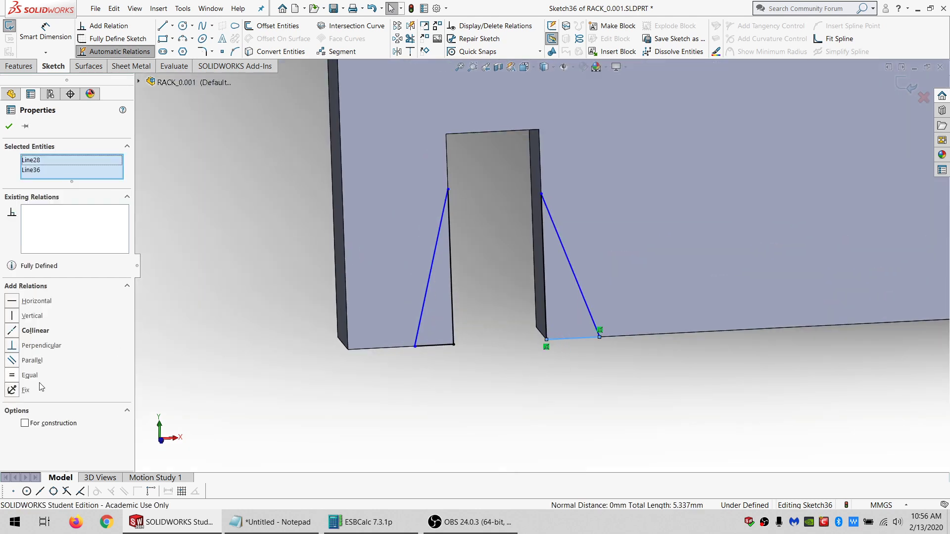
left_click(30, 375)
Apply an Equal relation to the four legs of both triangles at the bottom front rib's left notch.
left_click(556, 381)
left_click_drag(582, 298, 431, 355)
left_click(35, 379)
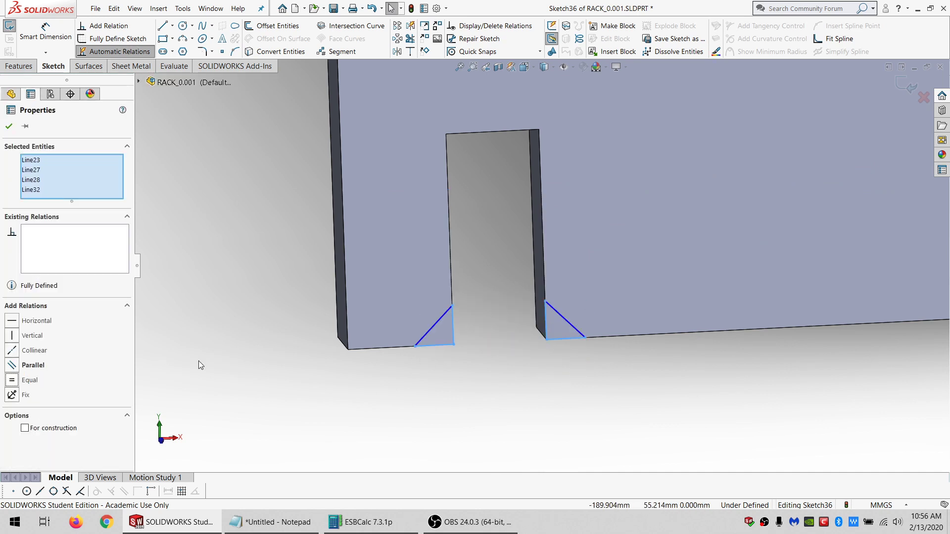
left_click(515, 372)
Make one vertical triangle leg at each of the bottom, middle and top front ribs' left notches equal.
left_click(545, 325)
scroll(541, 325, "up", 6)
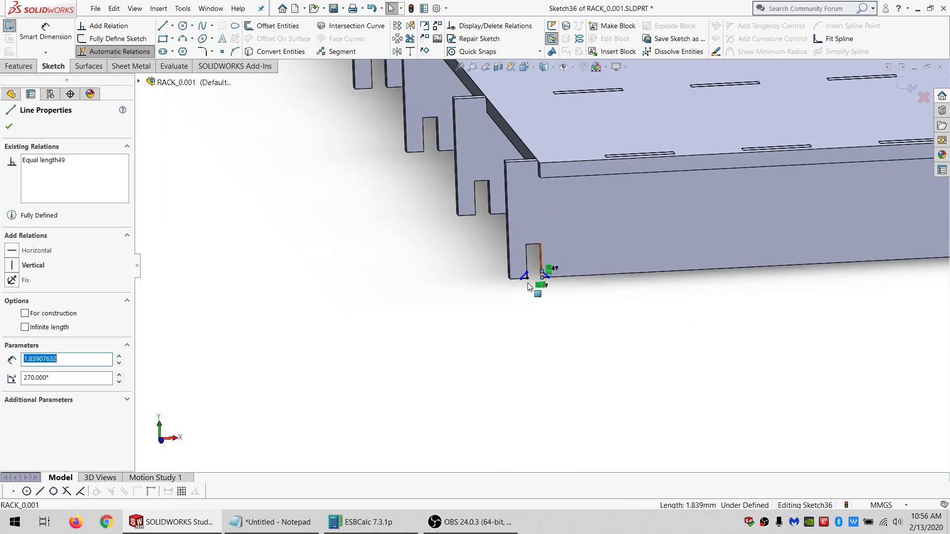
scroll(542, 159, "down", 3)
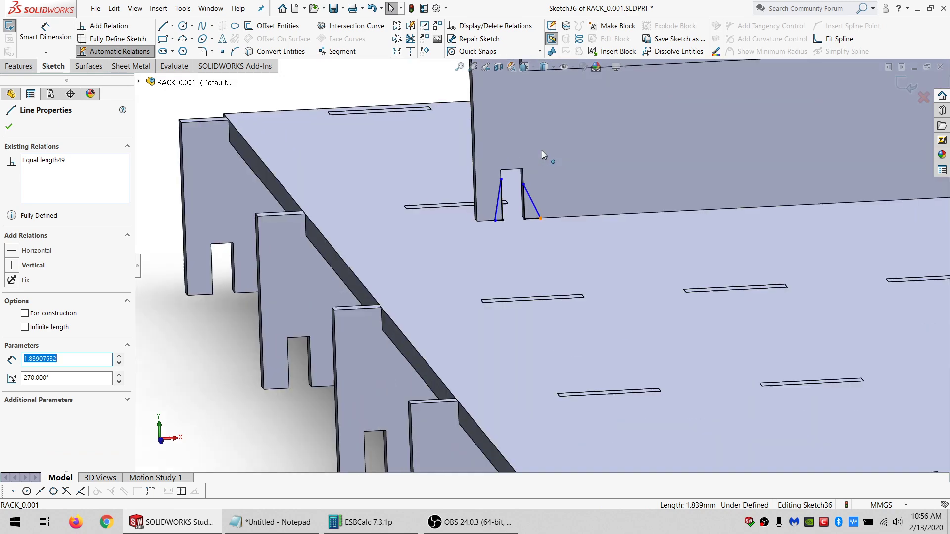
left_click(524, 208, "ctrl")
scroll(520, 158, "down", 2)
scroll(520, 158, "up", 5)
scroll(489, 282, "down", 8)
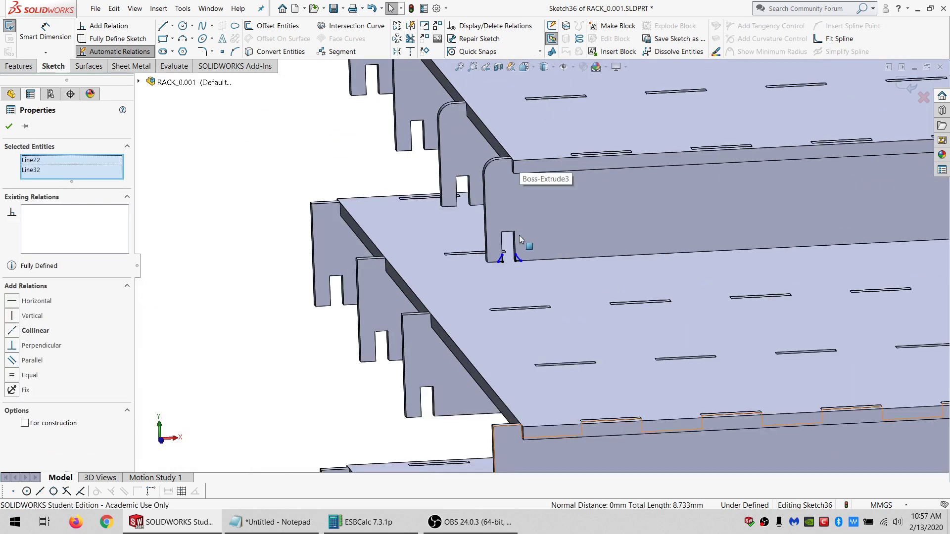
left_click(485, 296, "ctrl")
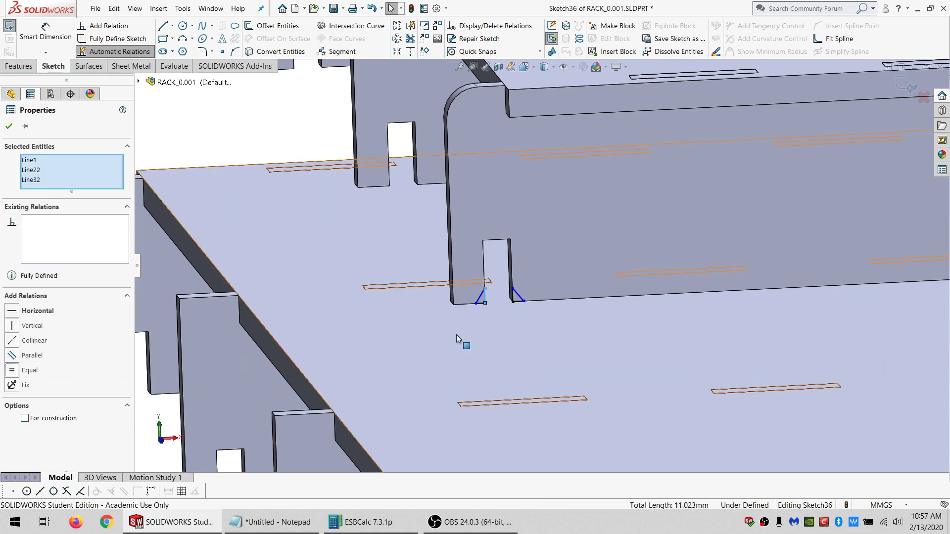
Apply an Equal relation to the four legs of both triangles at the top front rib's left notch.
scroll(510, 314, "down", 6)
key("Escape")
left_click_drag(513, 234, 434, 271)
left_click(16, 380)
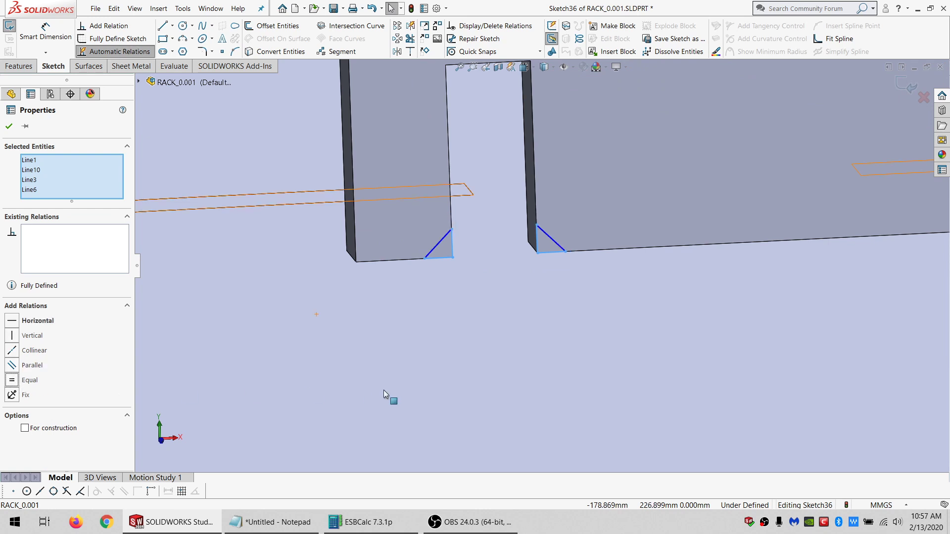
Apply an Equal relation to the four legs of both triangles at the middle front rib's left notch.
scroll(384, 394, "up", 5)
scroll(560, 399, "down", 1)
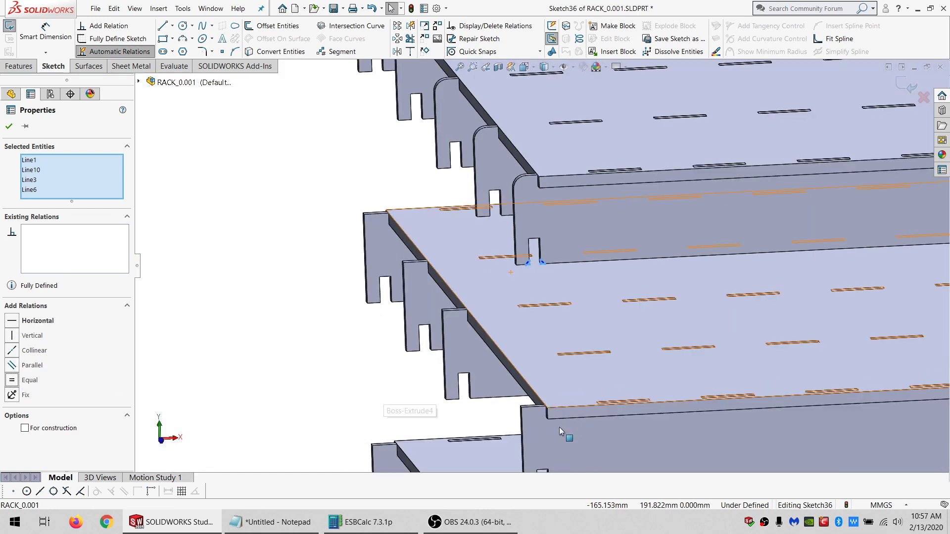
scroll(560, 427, "up", 3)
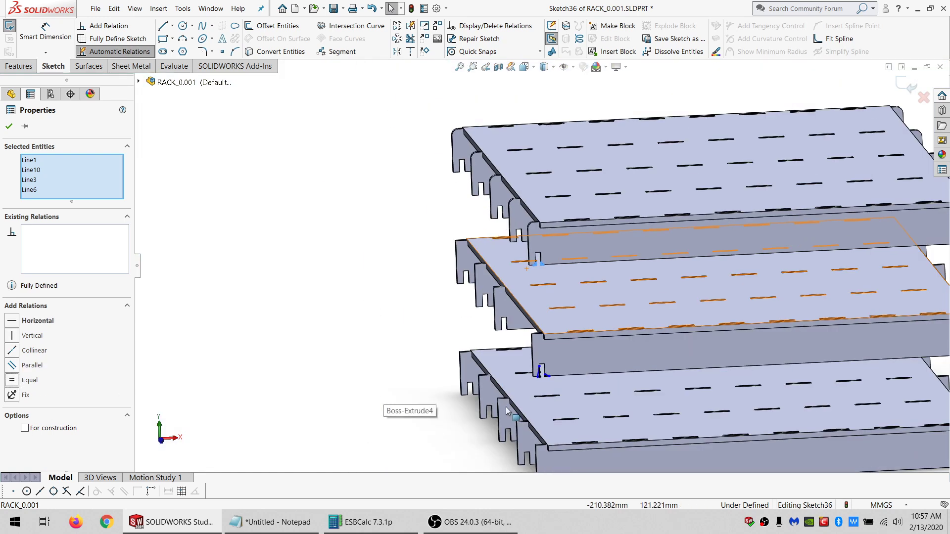
scroll(545, 375, "down", 5)
scroll(543, 356, "down", 5)
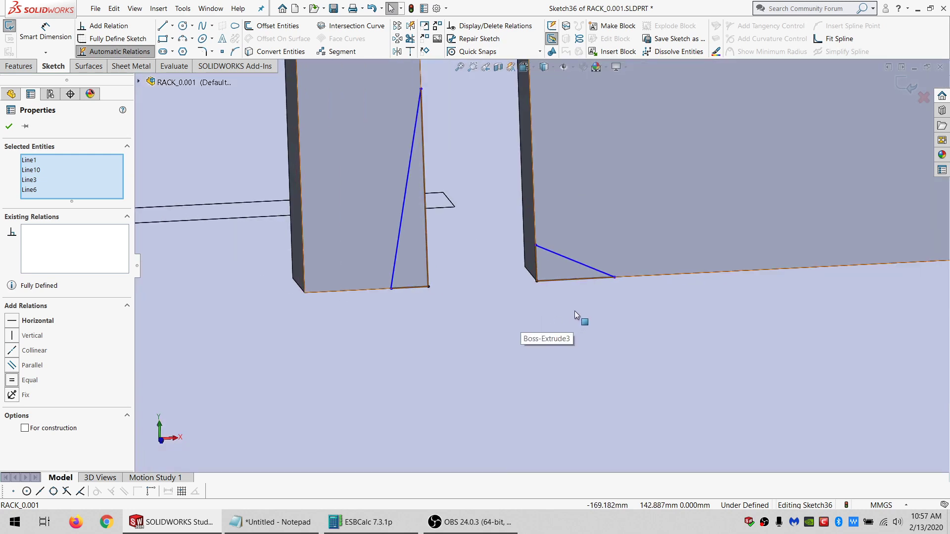
key("Escape")
left_click_drag(414, 304, 411, 299)
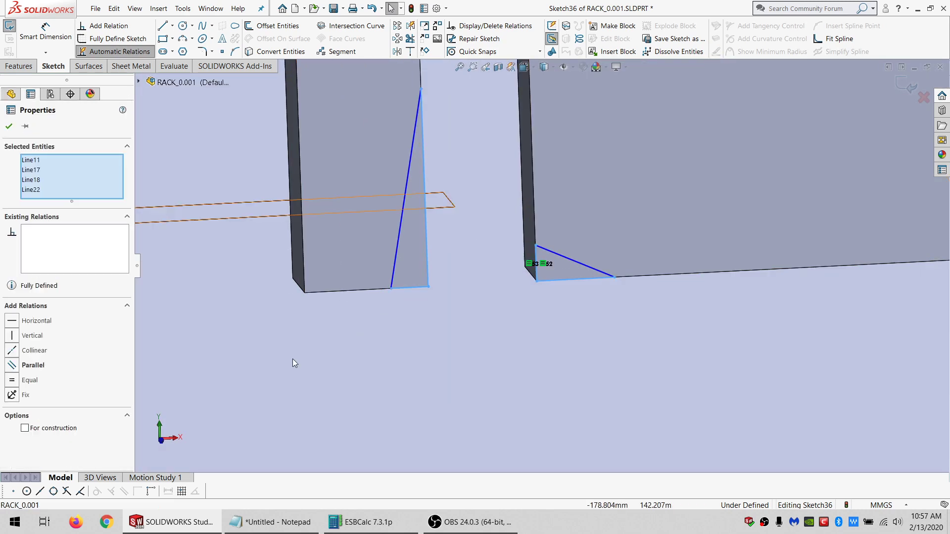
left_click(21, 380)
key("Escape")
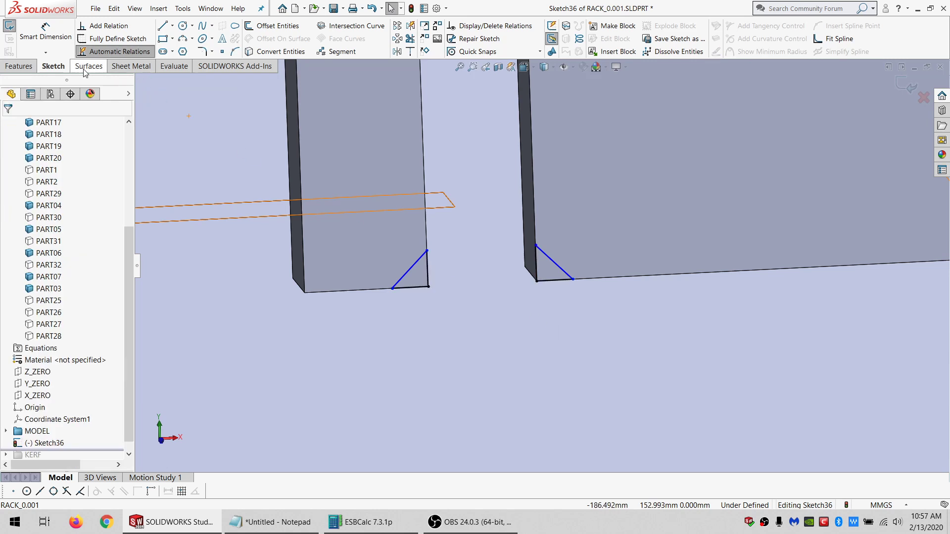
Dimension the vertical triangle leg on the left side of the middle front rib's left notch to 0.75 mm.
key("d")
left_click(428, 289)
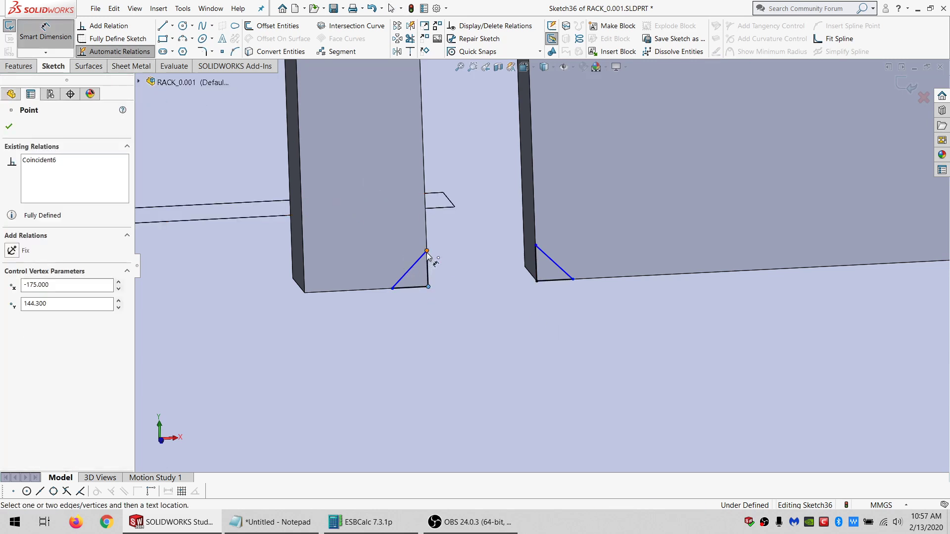
left_click(45, 35)
left_click(44, 27)
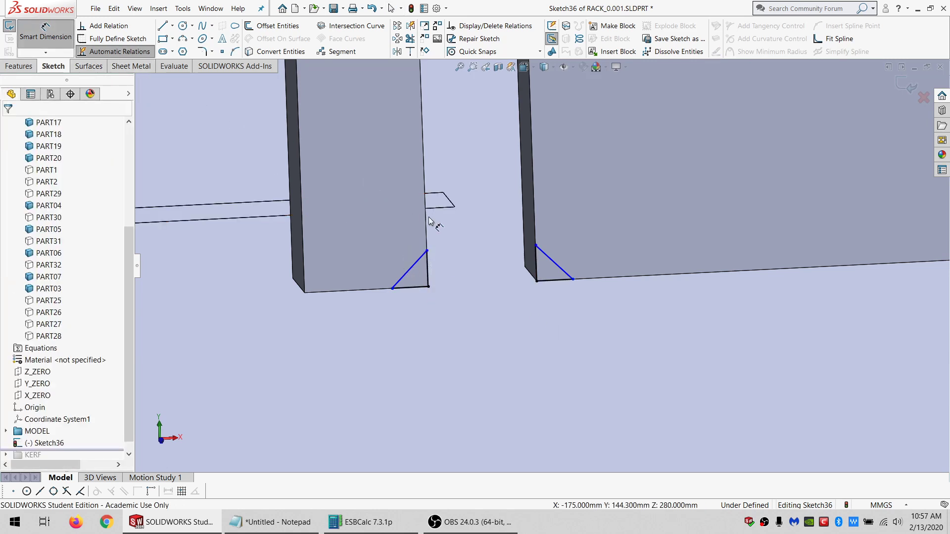
left_click(427, 251)
left_click(423, 289)
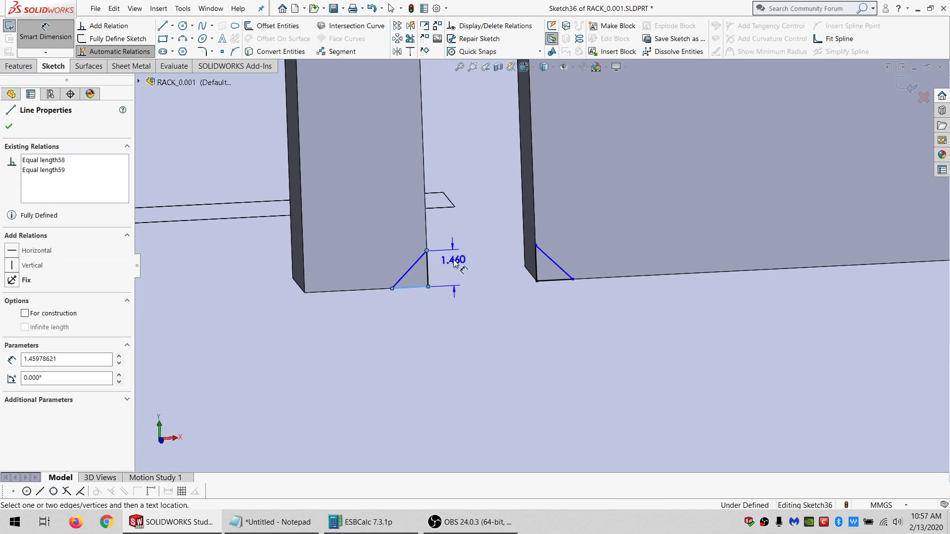
left_click(456, 264)
type(".5")
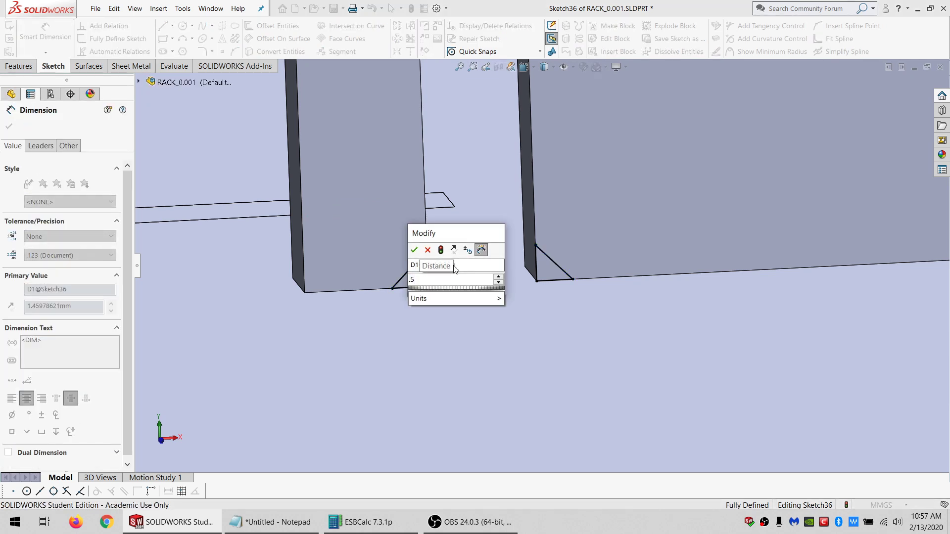
key("BackSpace")
type("75")
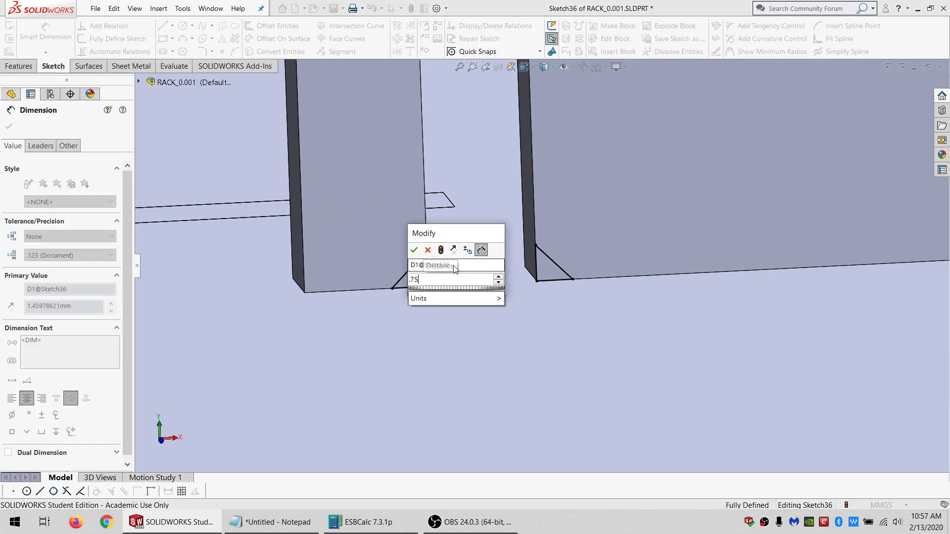
key("Return")
key("Escape")
Set up an extruded cut of the notch triangles with a Through All depth and automatic body selection turned off.
scroll(458, 271, "up", 6)
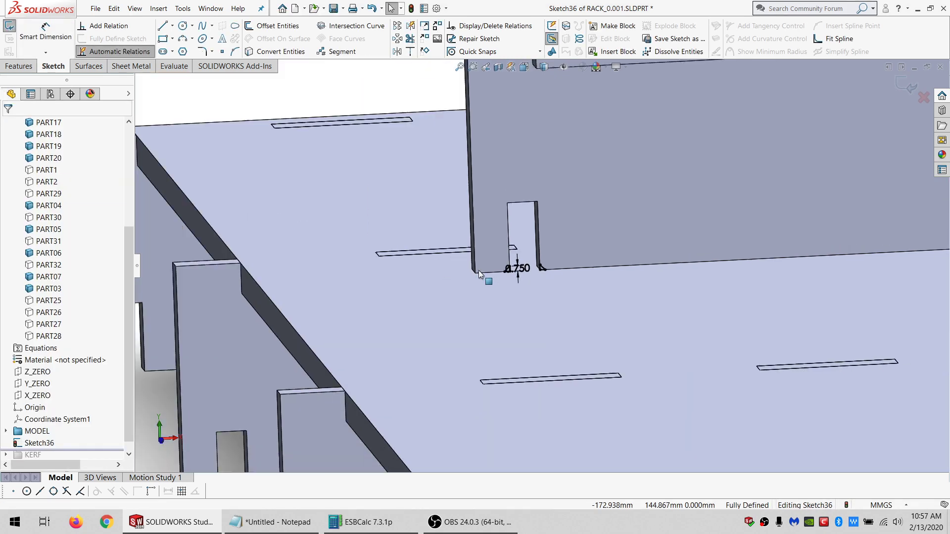
scroll(705, 310, "up", 5)
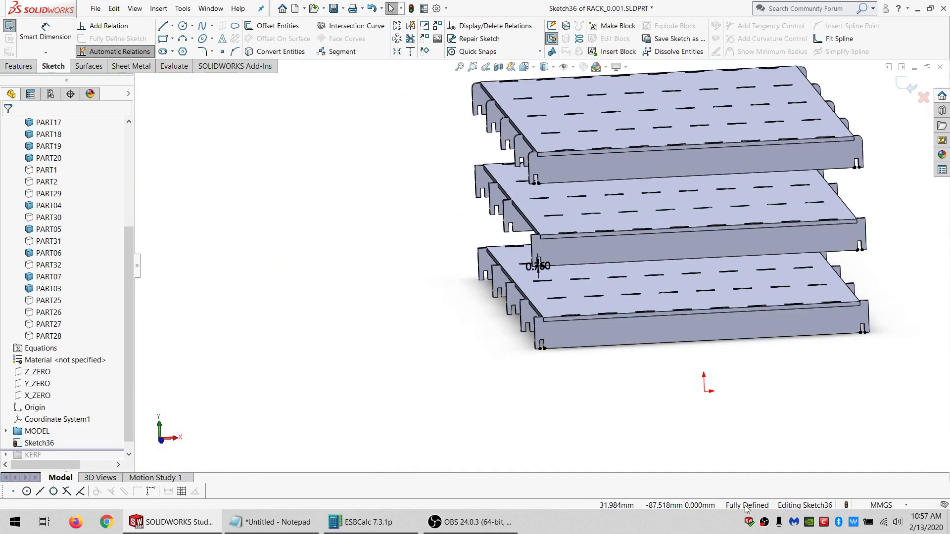
scroll(801, 271, "up", 3)
scroll(312, 176, "down", 3)
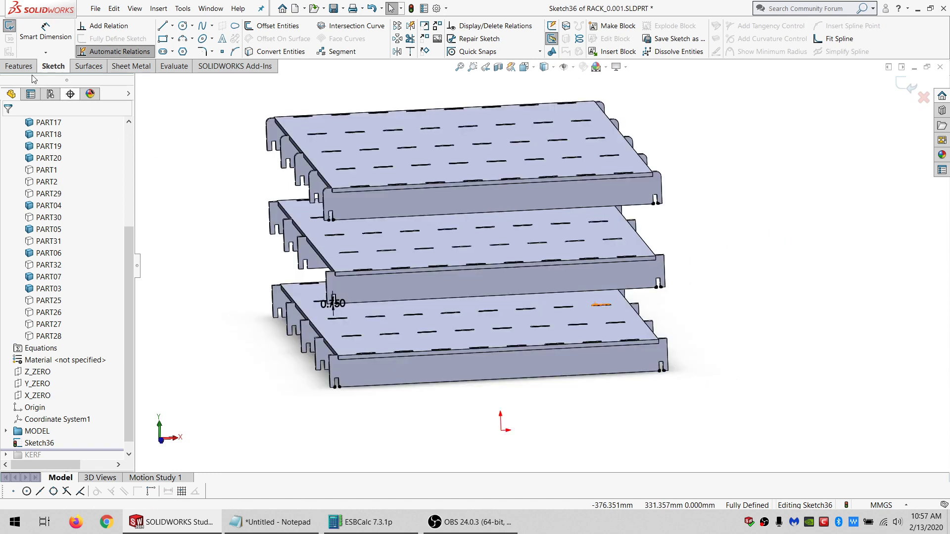
left_click(19, 66)
left_click(181, 26)
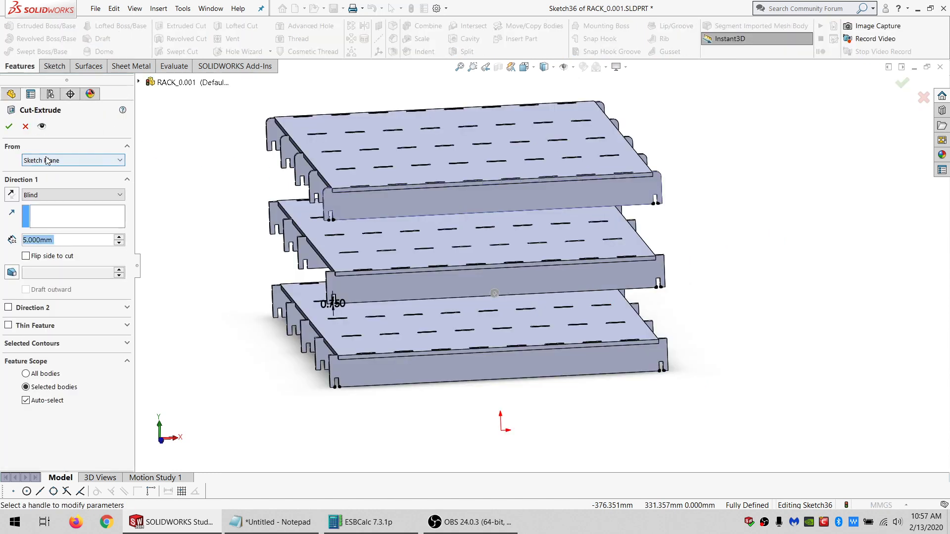
left_click(44, 195)
left_click(39, 214)
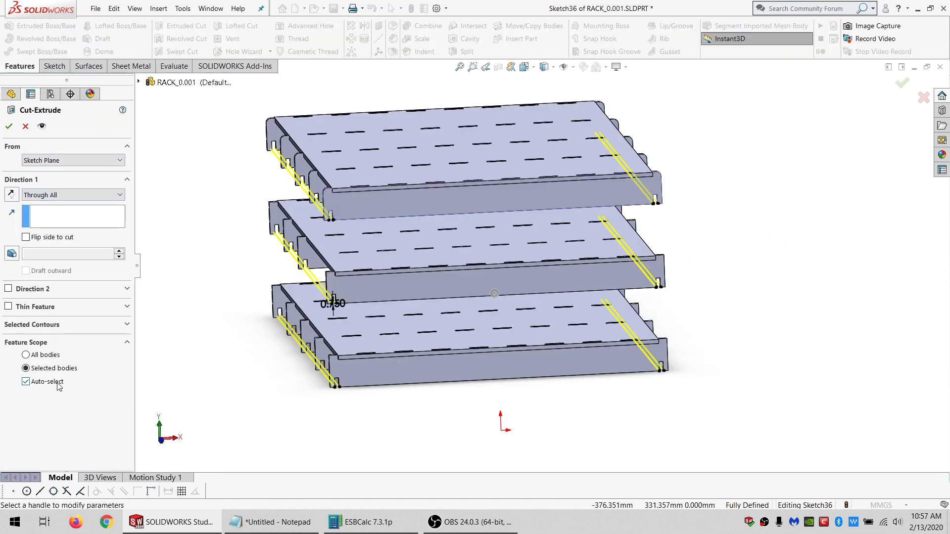
left_click(58, 385)
Add the five ribs of the bottom shelf to the cut's feature scope.
middle_click_drag(292, 357, 349, 360)
left_click(349, 361)
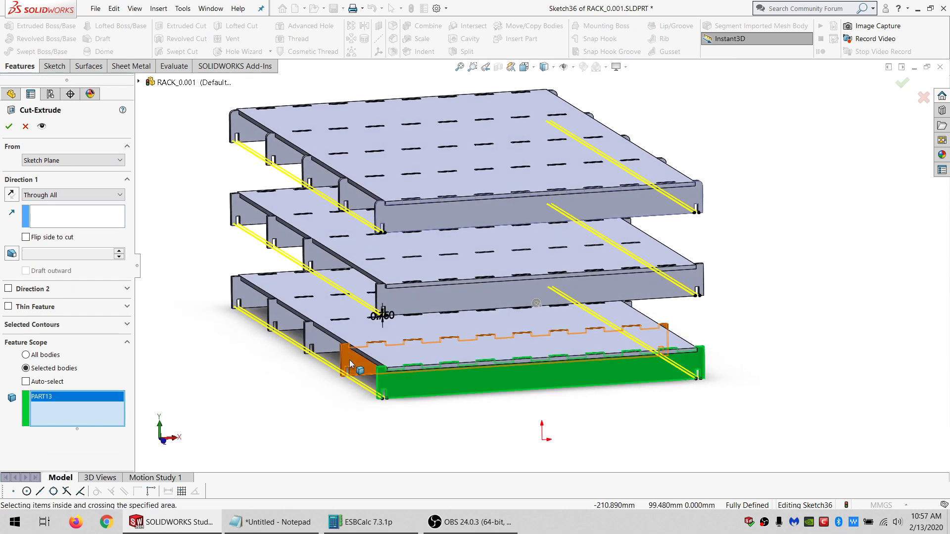
left_click(350, 360)
left_click(318, 340)
left_click(283, 320)
left_click(248, 298)
Add the four visible ribs of the middle shelf and the five of the top shelf to the scope, and create the cut.
left_click(376, 298)
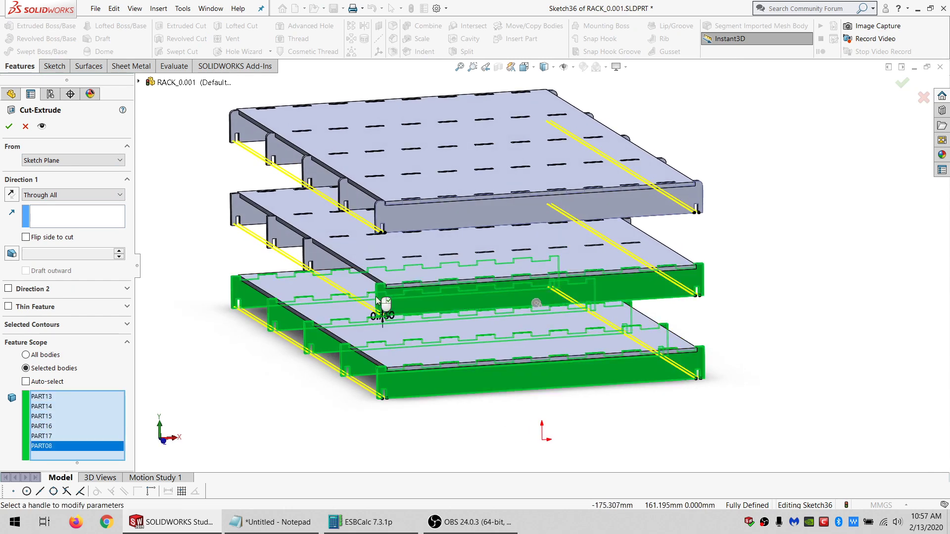
left_click(322, 253)
left_click(284, 230)
left_click(248, 210)
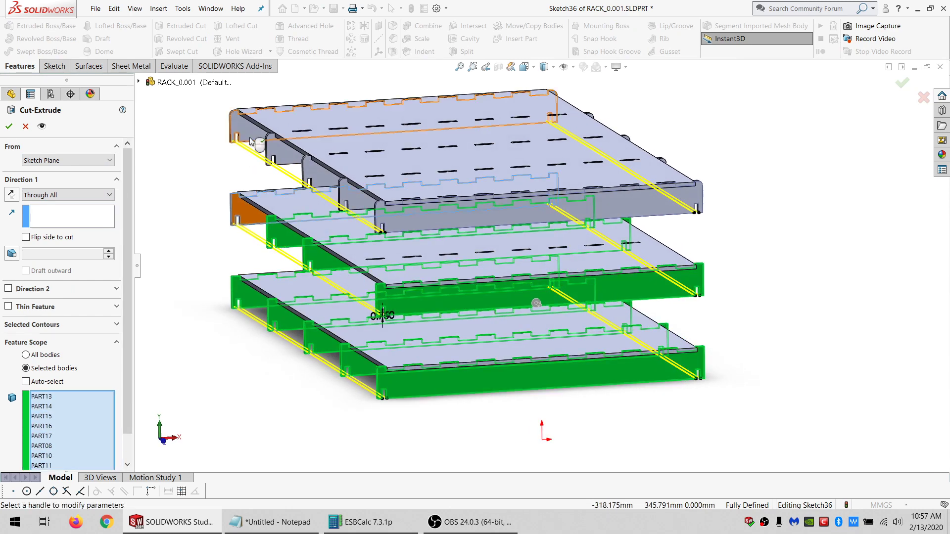
left_click(277, 151)
left_click(310, 172)
left_click(355, 194)
left_click(394, 210)
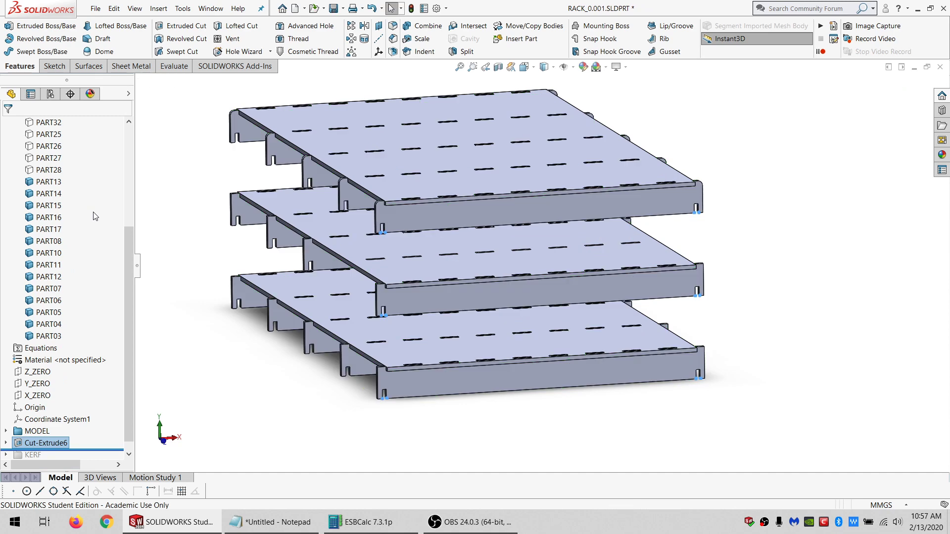
Show the hidden rib PART09 and add it to the feature scope of the notch triangle cut.
left_click(47, 169)
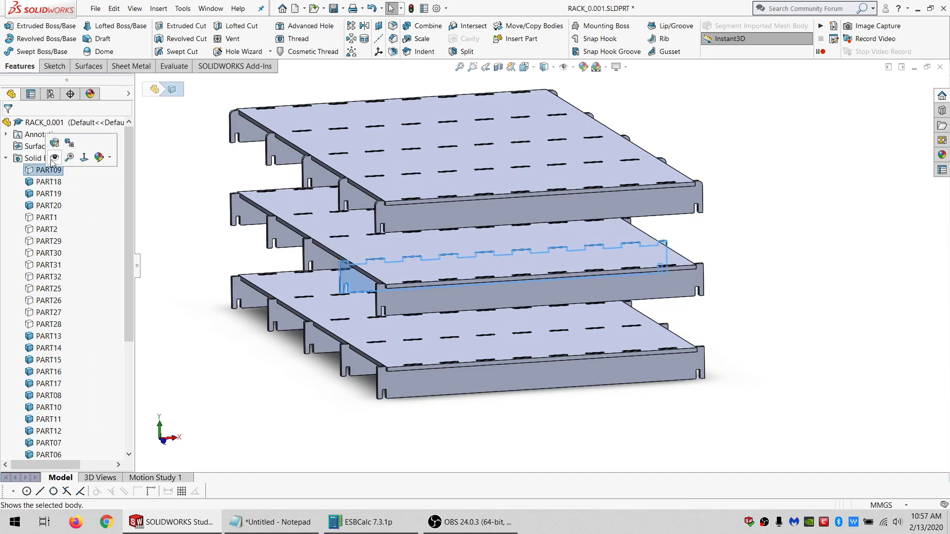
scroll(48, 347, "down", 5)
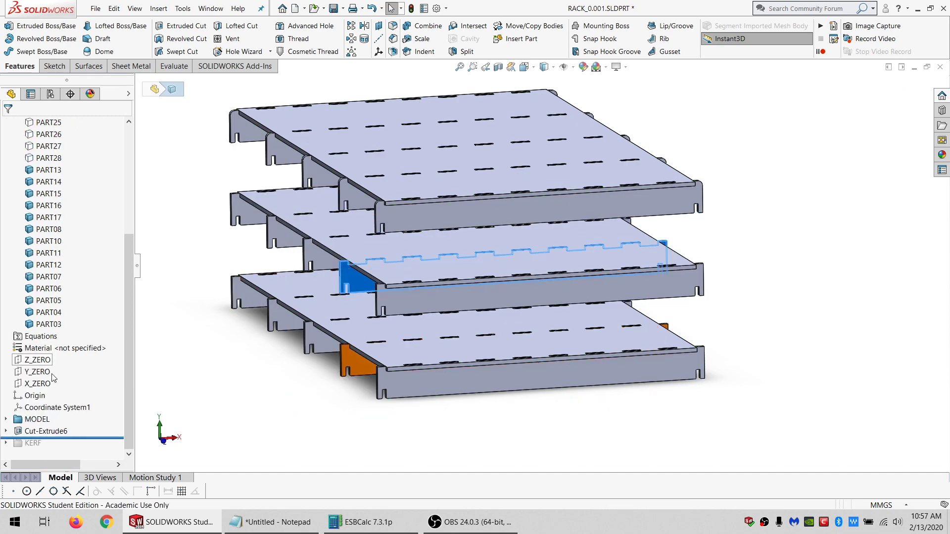
left_click(45, 431)
left_click(58, 400)
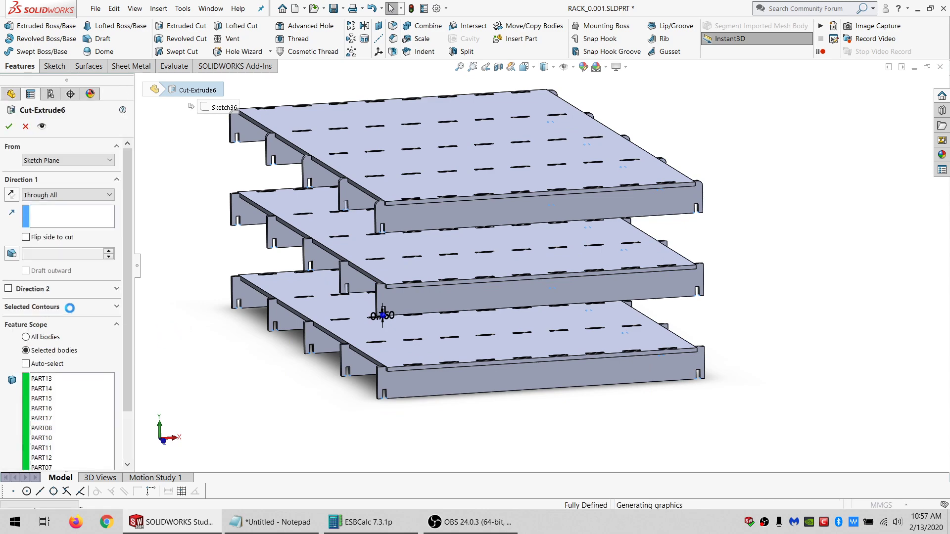
left_click(75, 408)
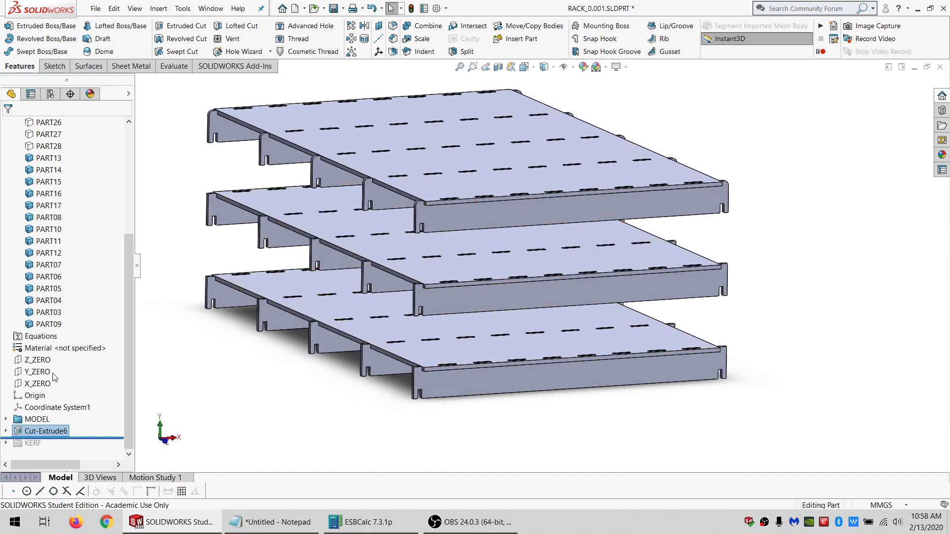
Move Cut-Extrude6 into the MODEL folder as its last feature and roll the model forward past the KERF folder.
left_click(48, 432)
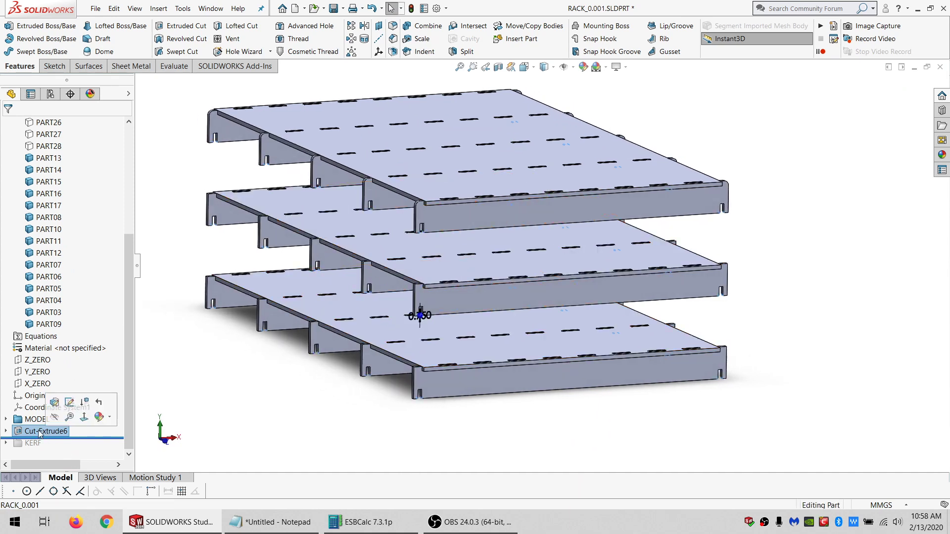
left_click(8, 420)
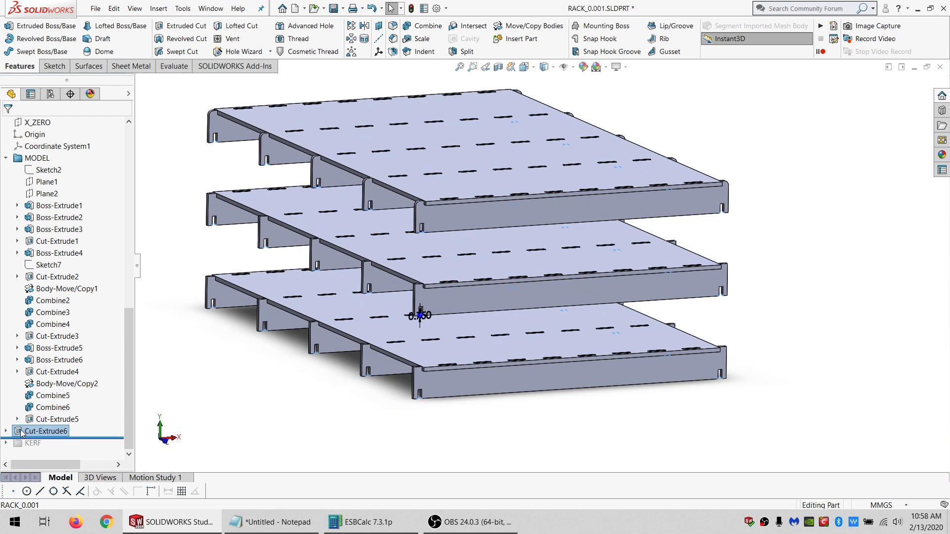
left_click(20, 434)
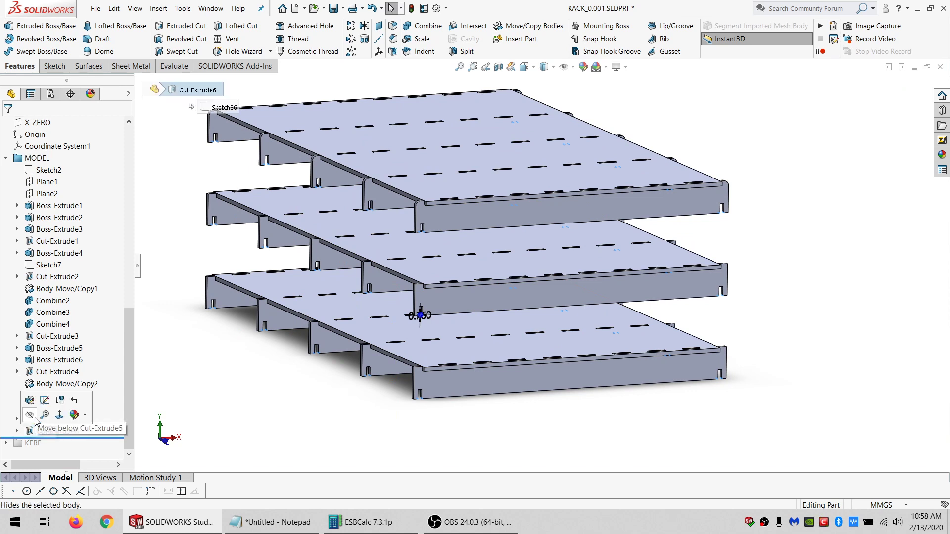
left_click(6, 157)
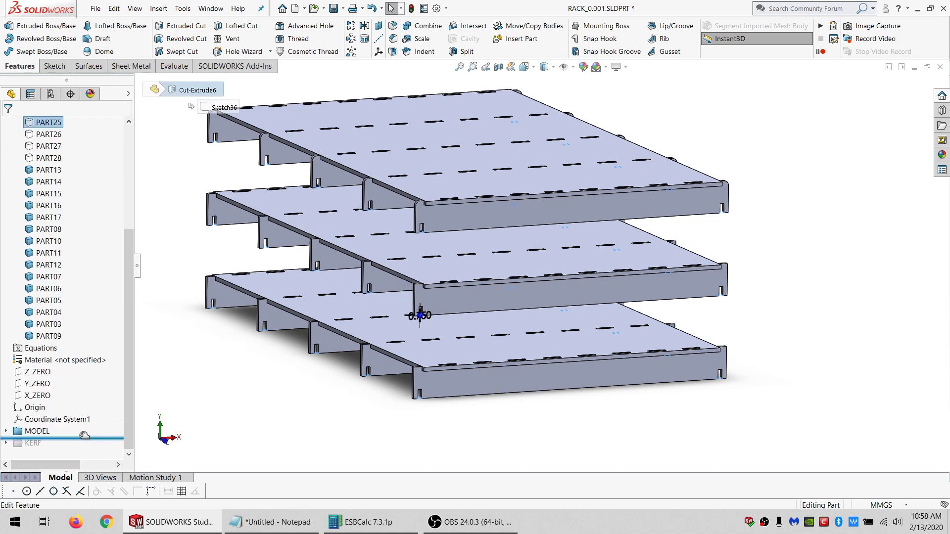
left_click_drag(84, 435, 79, 449)
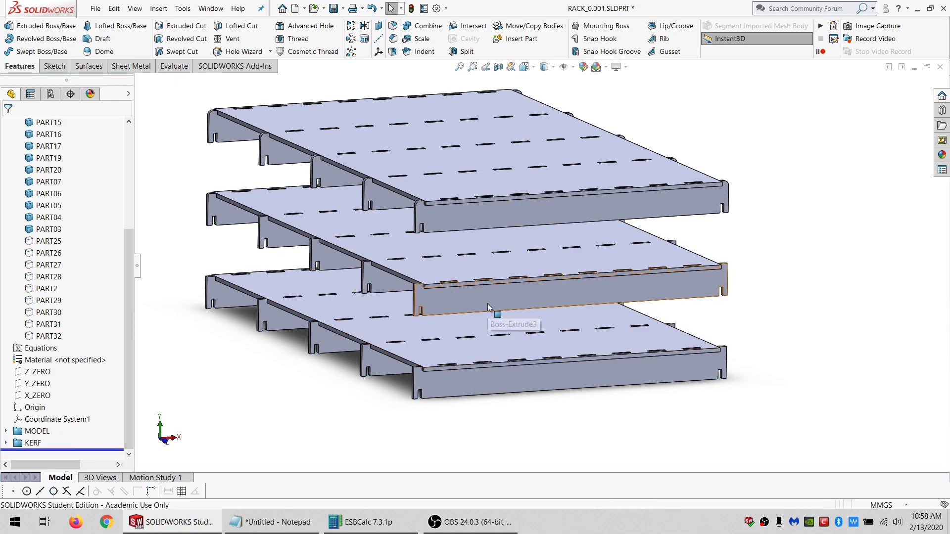
Show all solid bodies of the rack and save the part.
scroll(417, 282, "down", 6)
scroll(452, 280, "up", 10)
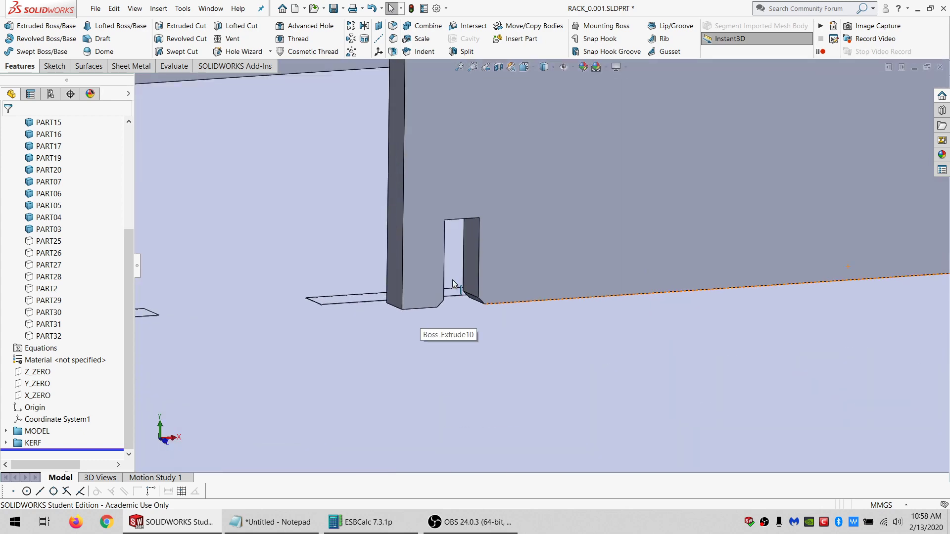
scroll(542, 231, "down", 3)
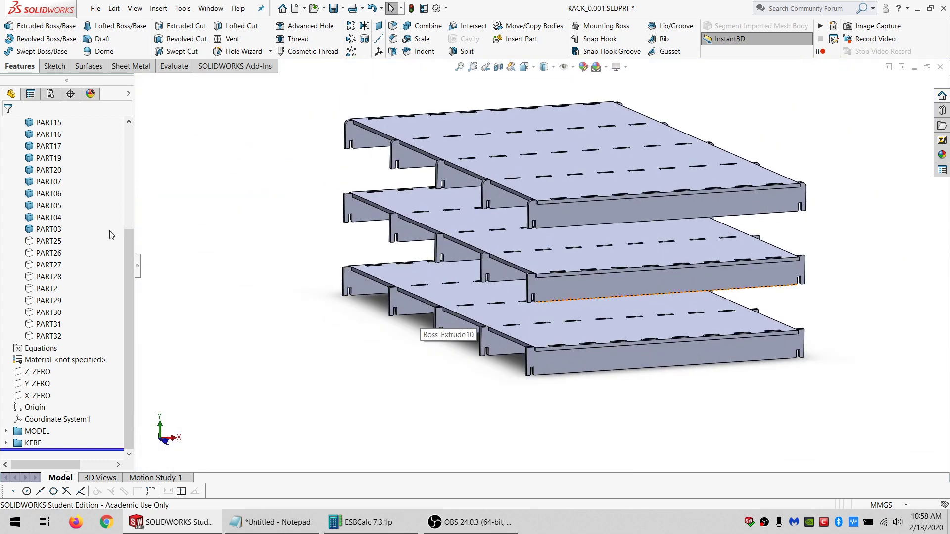
scroll(99, 234, "up", 5)
left_click(59, 158)
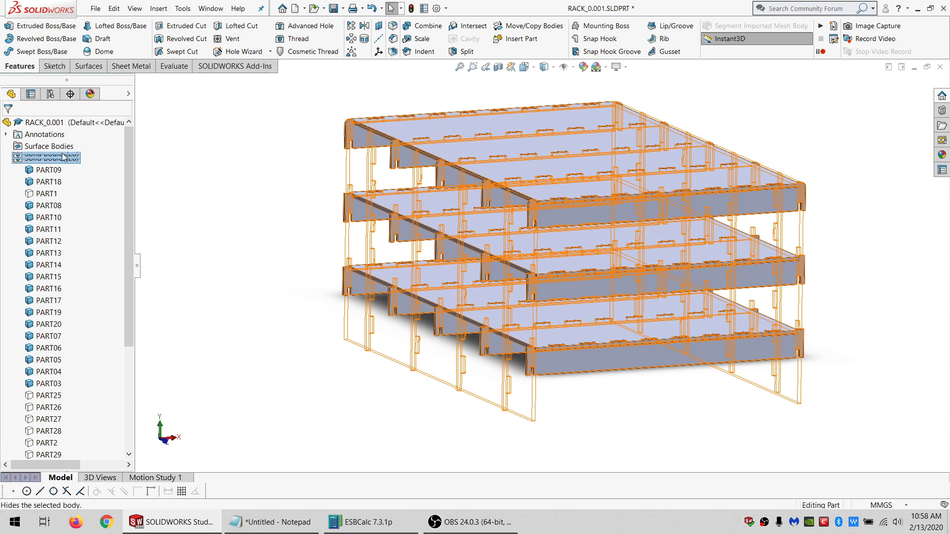
left_click(69, 147)
right_click(64, 158)
left_click(157, 144)
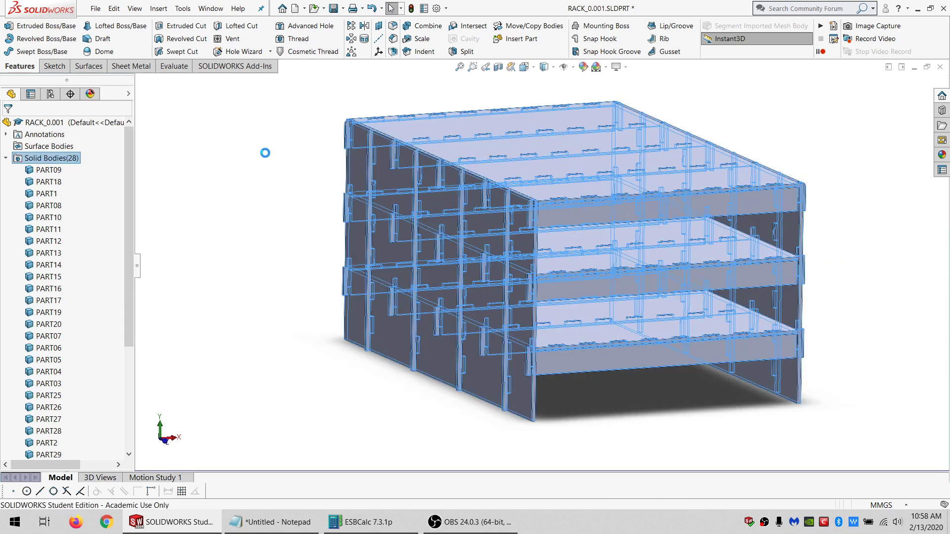
left_click(262, 151)
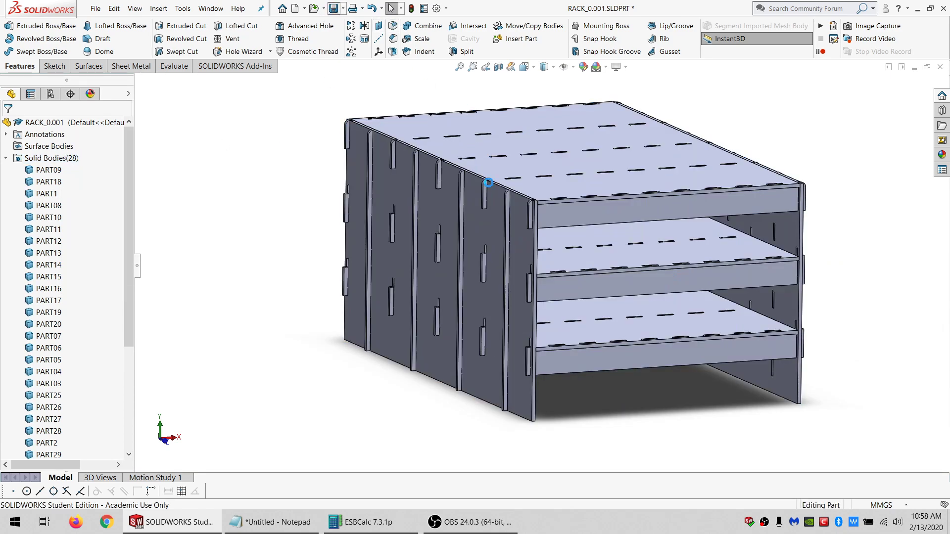
middle_click_drag(672, 297, 575, 348)
scroll(566, 352, "down", 3)
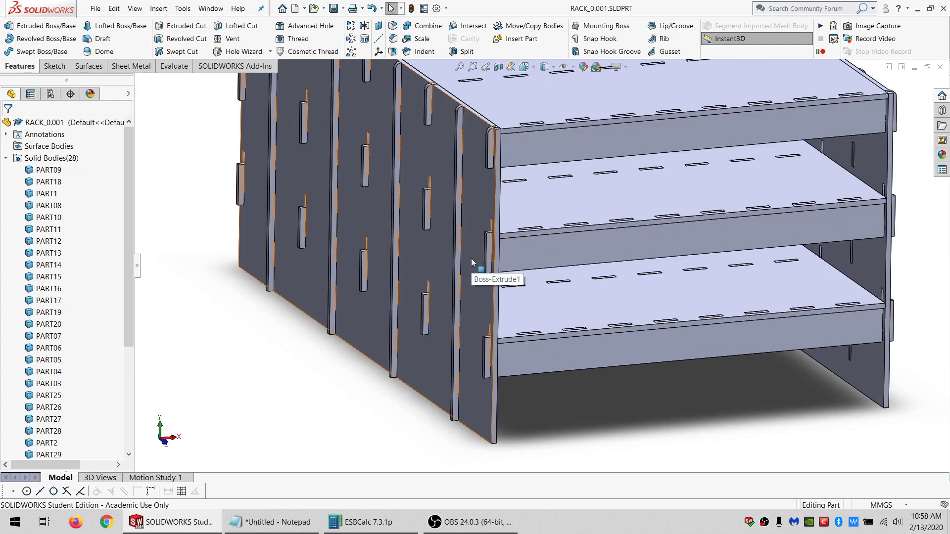
scroll(520, 218, "up", 2)
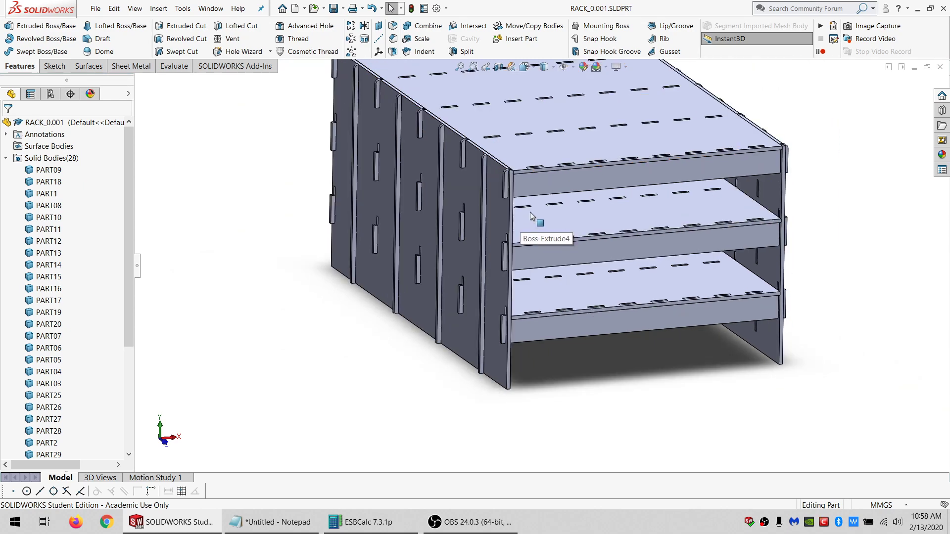
Hide the rack's two outer side panels, PART1 and PART2.
middle_click_drag(494, 213, 482, 218)
left_click(444, 216)
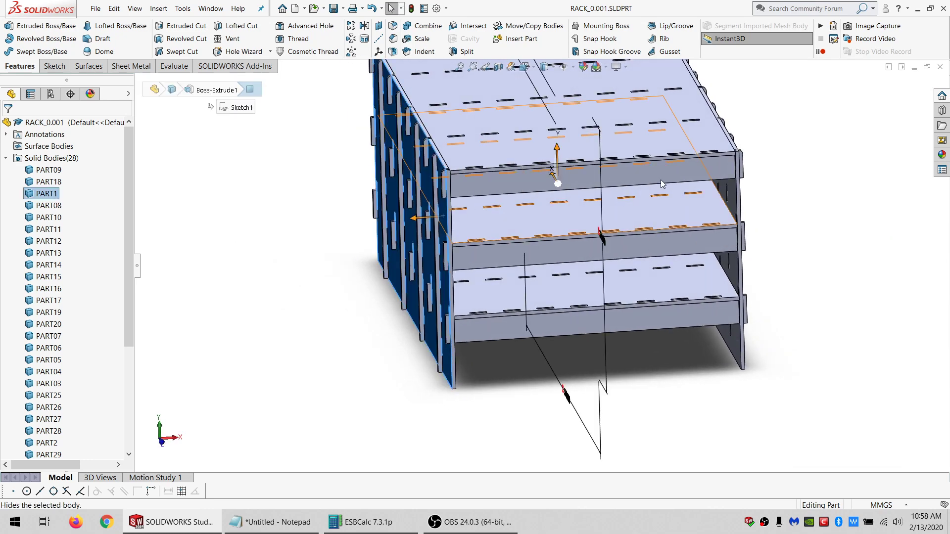
left_click(730, 193)
left_click(788, 167)
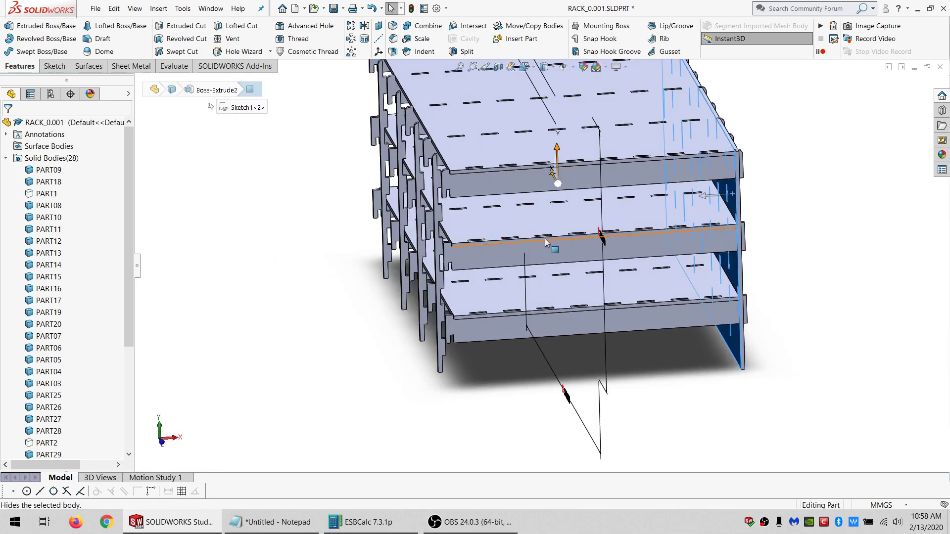
Roll the model back to just after the MODEL folder, ahead of the KERF folder.
scroll(474, 254, "down", 5)
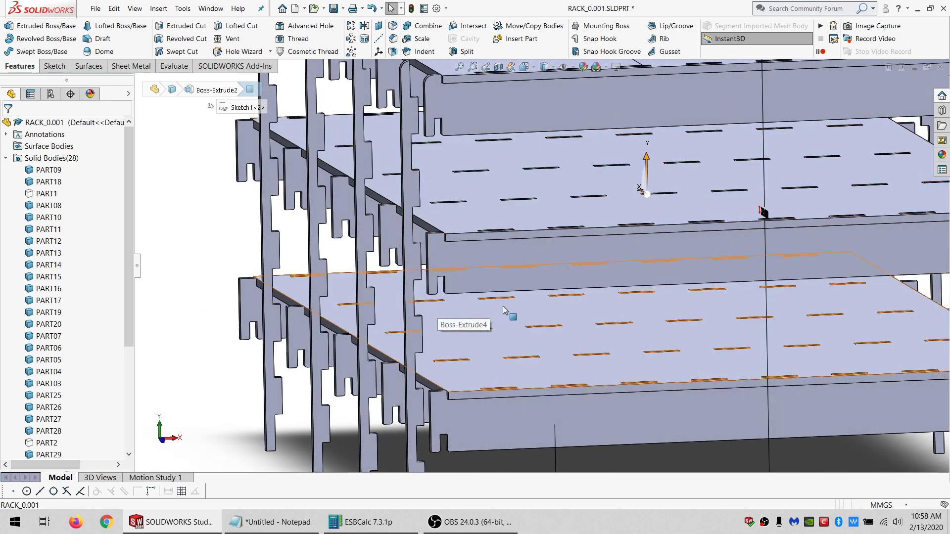
scroll(504, 310, "up", 3)
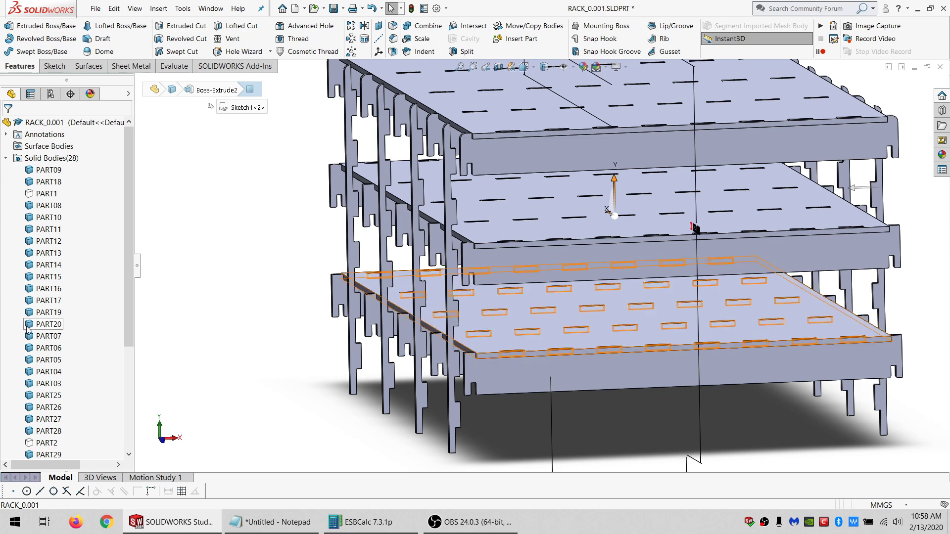
scroll(50, 330, "down", 5)
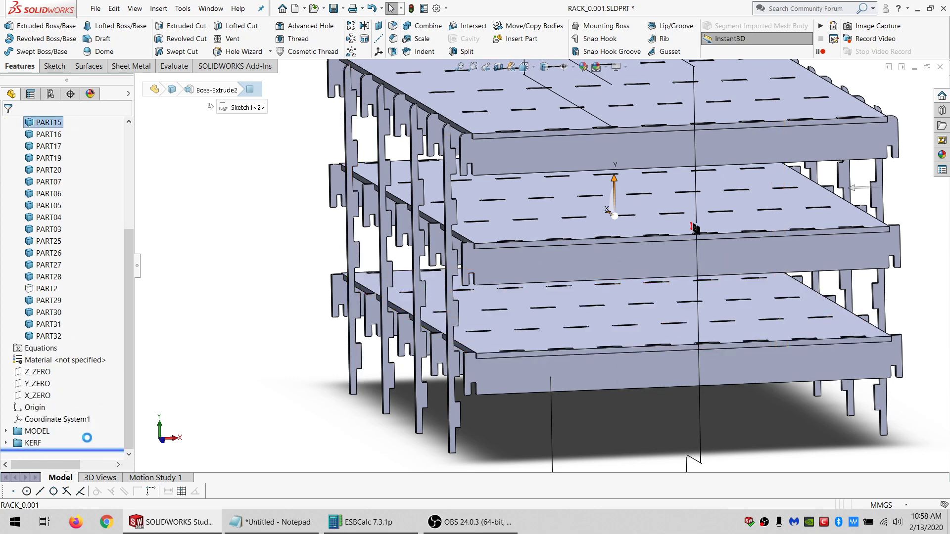
mouse_move(92, 431)
left_mouse_down()
mouse_move(84, 416)
mouse_move(82, 440)
left_mouse_up()
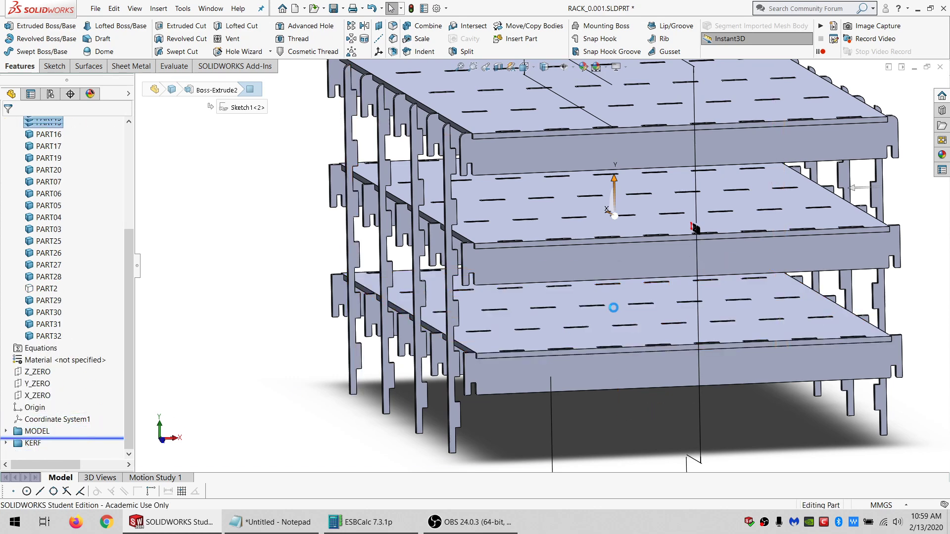
Start a sketch on the left front upright's face and draw a triangle about 3.8 by 2.4 mm at its lowest tab's upper corner.
scroll(475, 391, "down", 5)
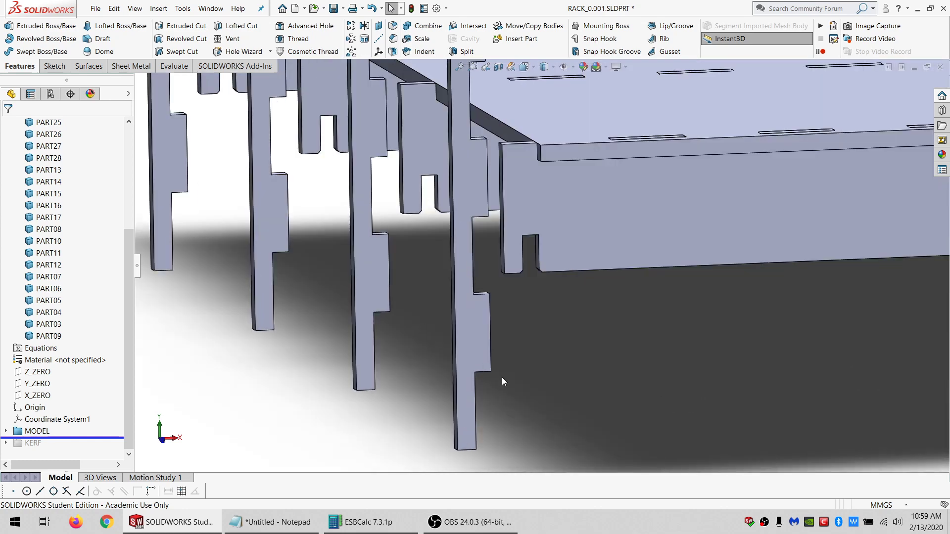
left_click(473, 344)
left_click(55, 66)
left_click(9, 27)
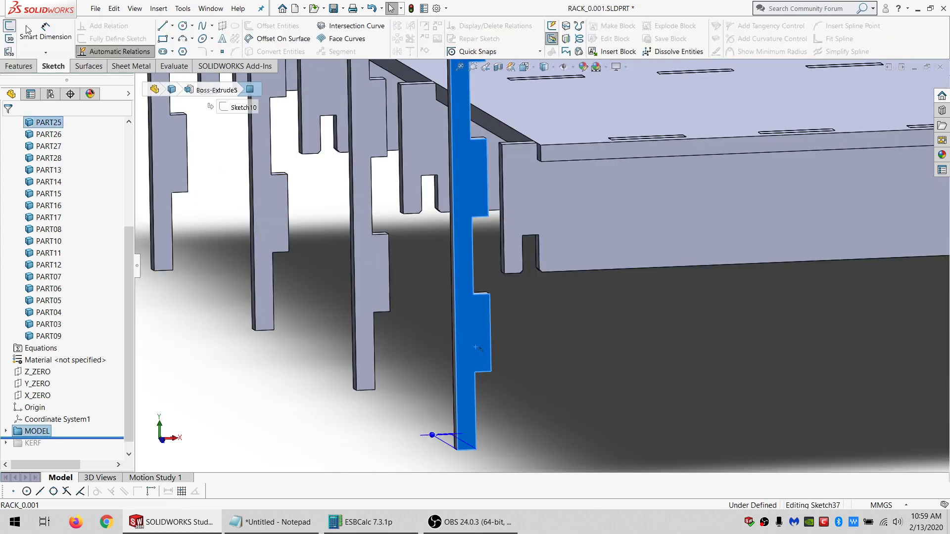
left_click(163, 26)
scroll(514, 325, "down", 3)
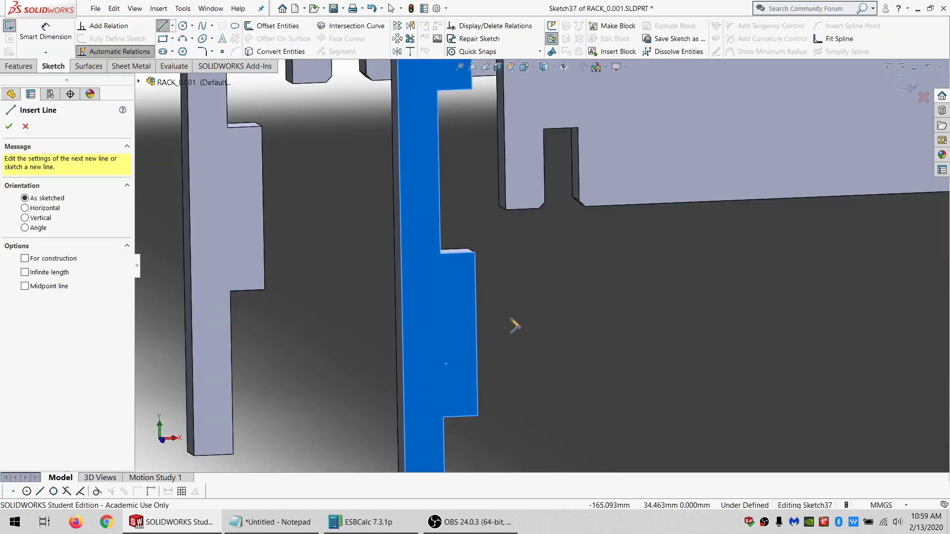
left_click(474, 271)
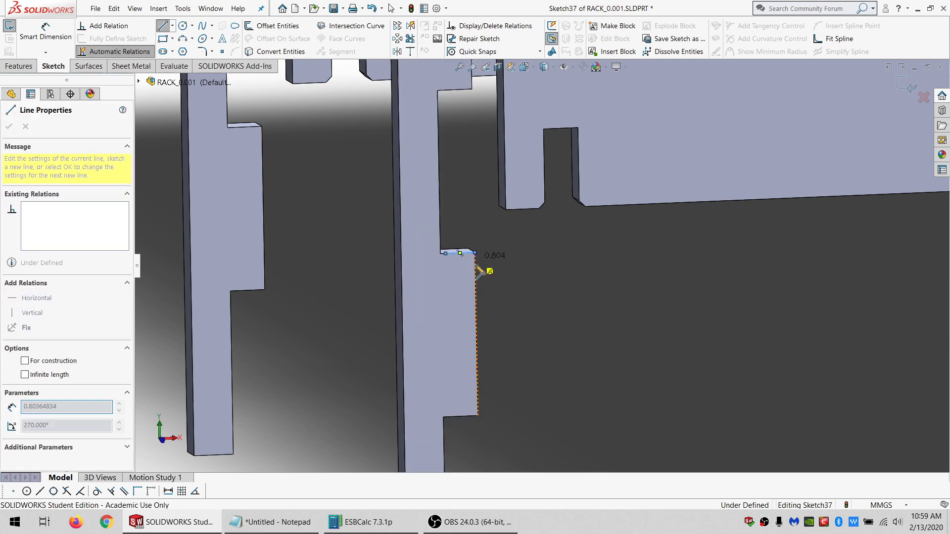
left_click(445, 253)
left_click(446, 254)
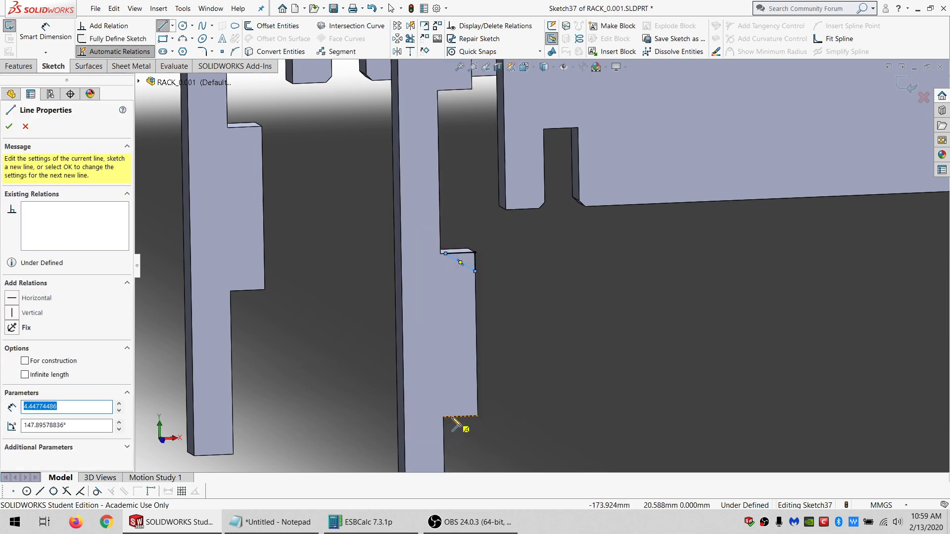
Sketch a triangle about 3.3 mm wide and 3.8 mm high at the lower outer corner of the same tab.
left_click(477, 416)
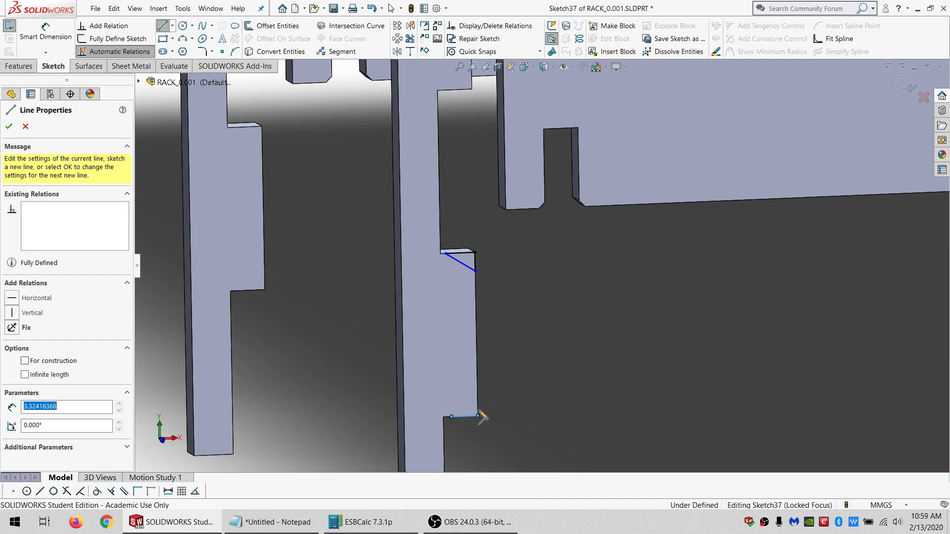
left_click(478, 387)
left_click(452, 417)
Sketch triangles at both outer corners of the right front upright's lowest tab, the lower one about 3.2 by 3.2 mm.
scroll(620, 356, "up", 6)
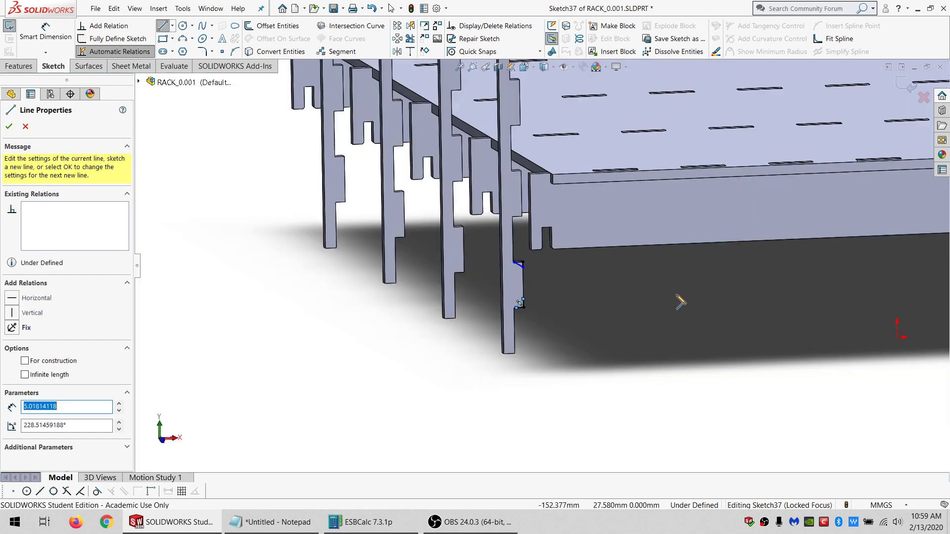
scroll(848, 287, "up", 3)
scroll(889, 274, "down", 5)
scroll(886, 273, "up", 6)
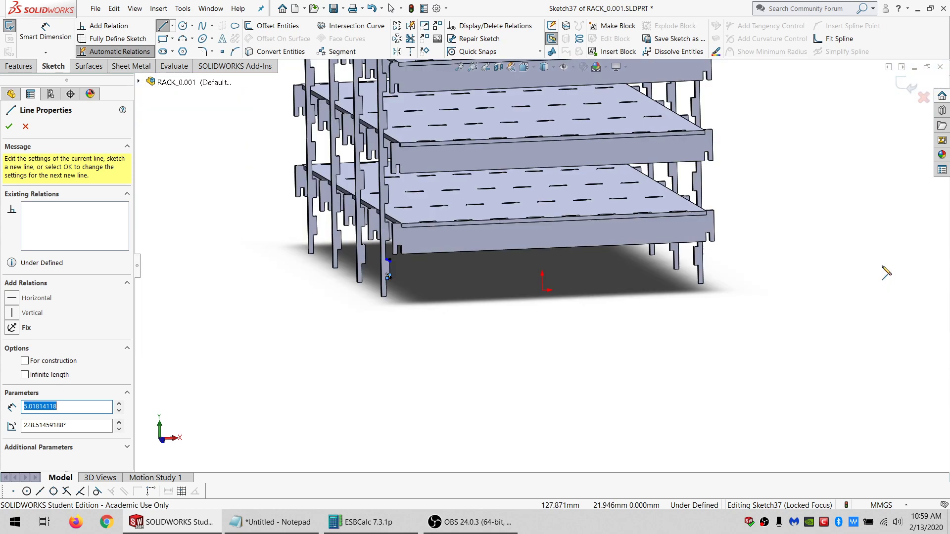
scroll(691, 266, "down", 8)
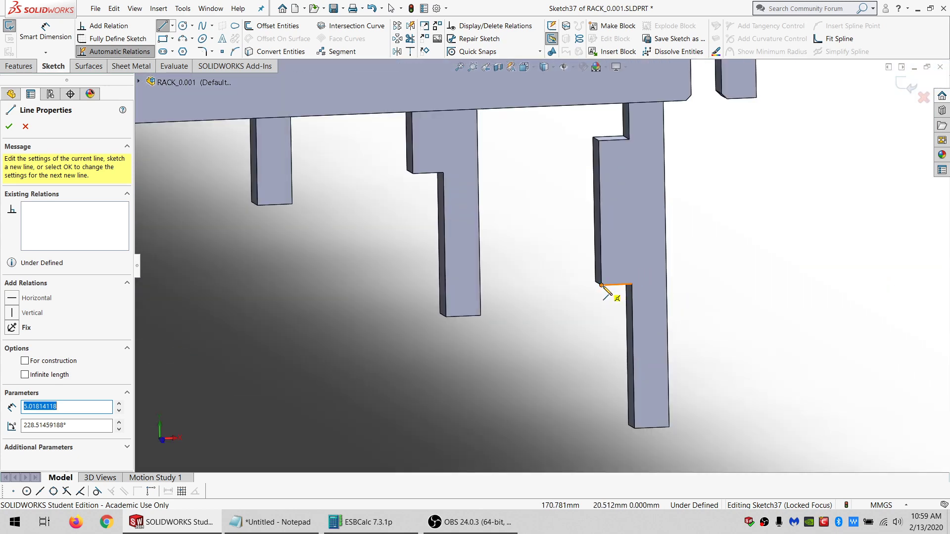
left_click(623, 284)
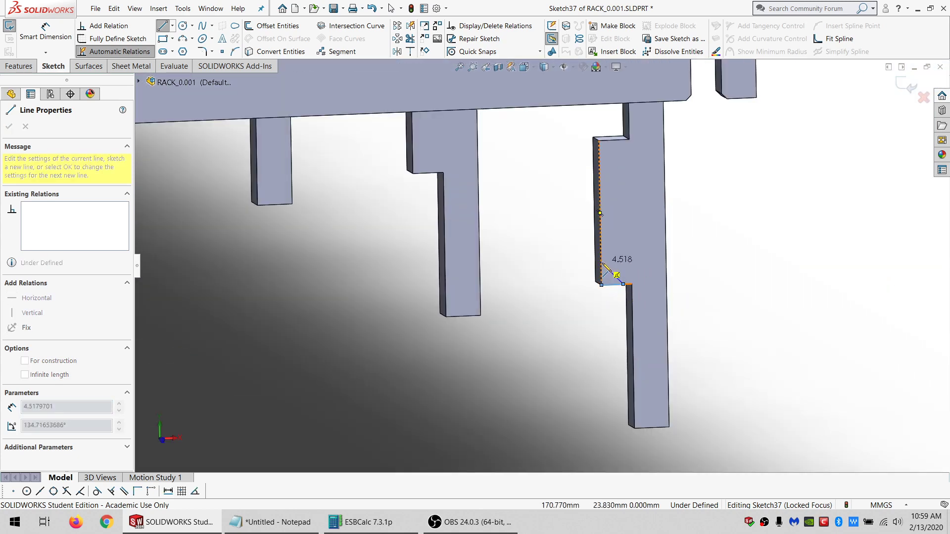
left_click(601, 263)
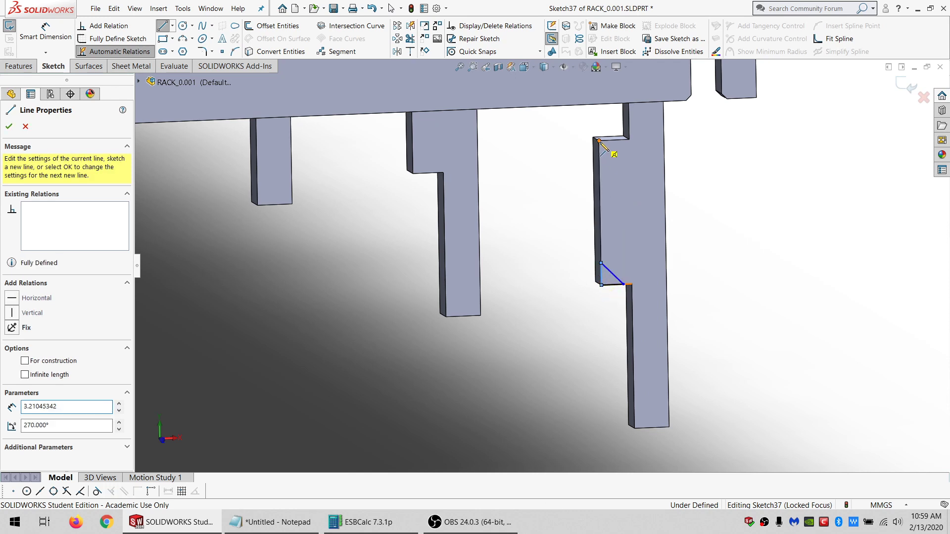
left_click(600, 157)
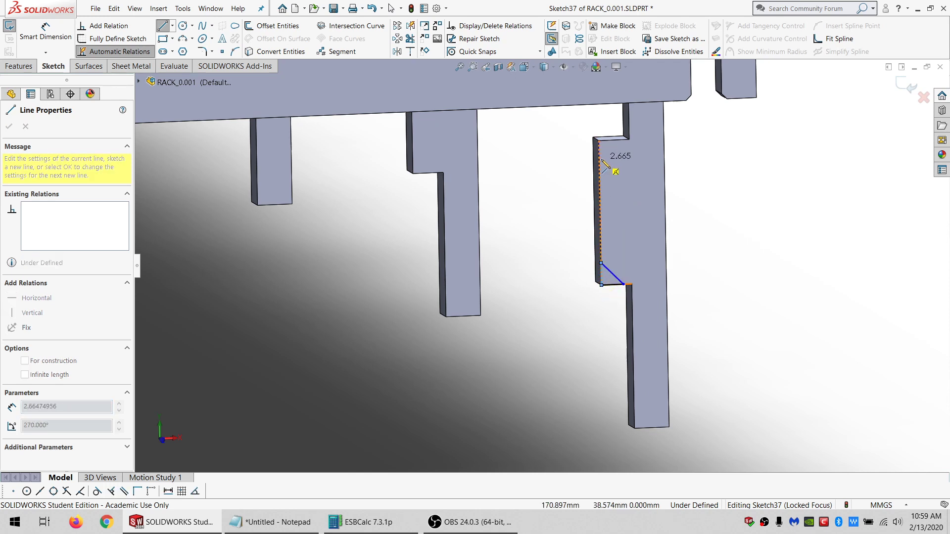
left_click(620, 140)
left_click(599, 140)
key("Escape")
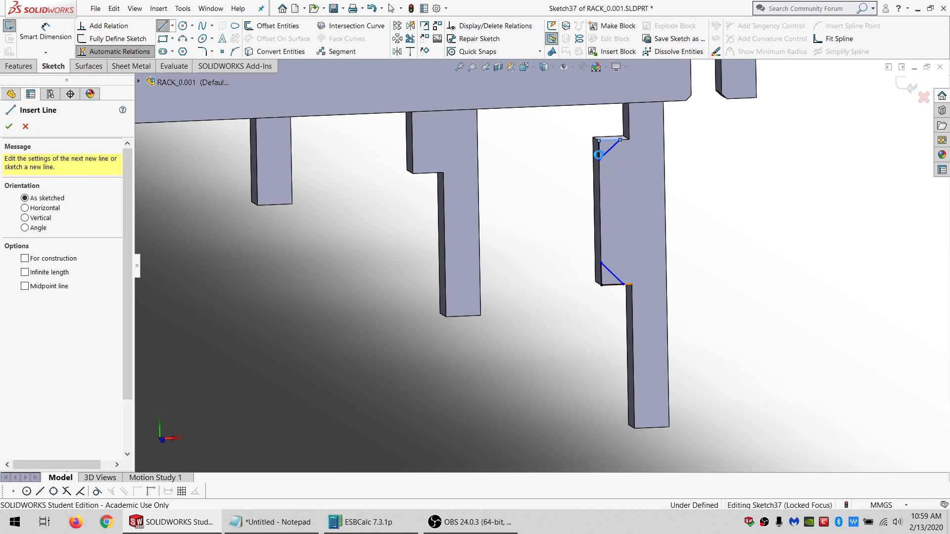
key("Escape")
Make the horizontal and vertical legs of both triangles on the right upright's tab equal in length.
left_click(608, 149)
left_click(604, 267, "ctrl")
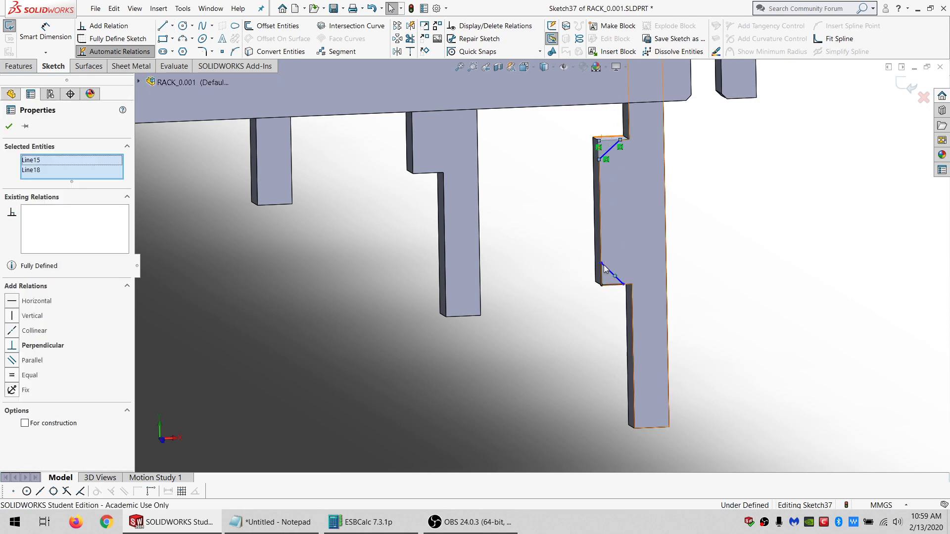
left_click(601, 271, "ctrl")
left_click(605, 285, "ctrl")
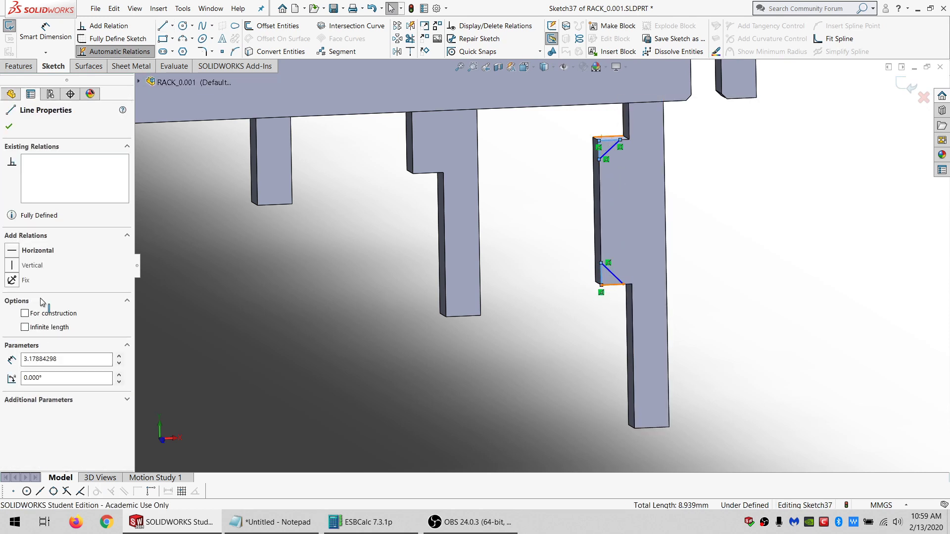
left_click(27, 379)
left_click(562, 311)
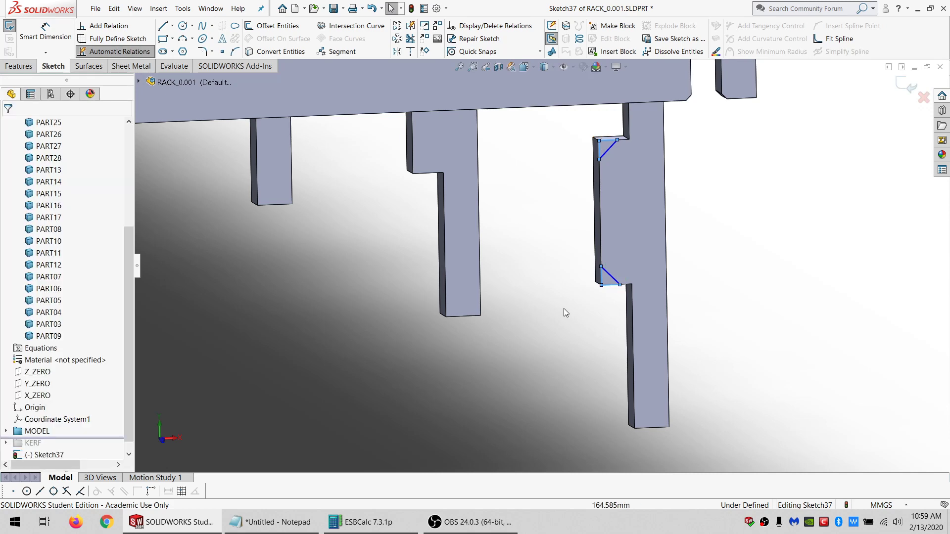
Make the horizontal legs of the lower triangles on the right and left uprights equal in length.
left_click(612, 278)
scroll(441, 310, "up", 6)
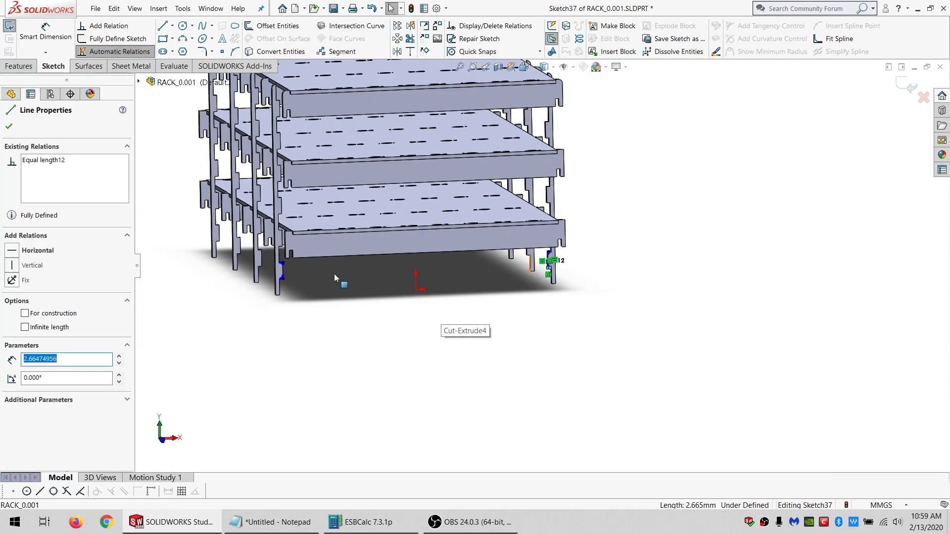
scroll(334, 274, "down", 10)
left_click(334, 277, "ctrl")
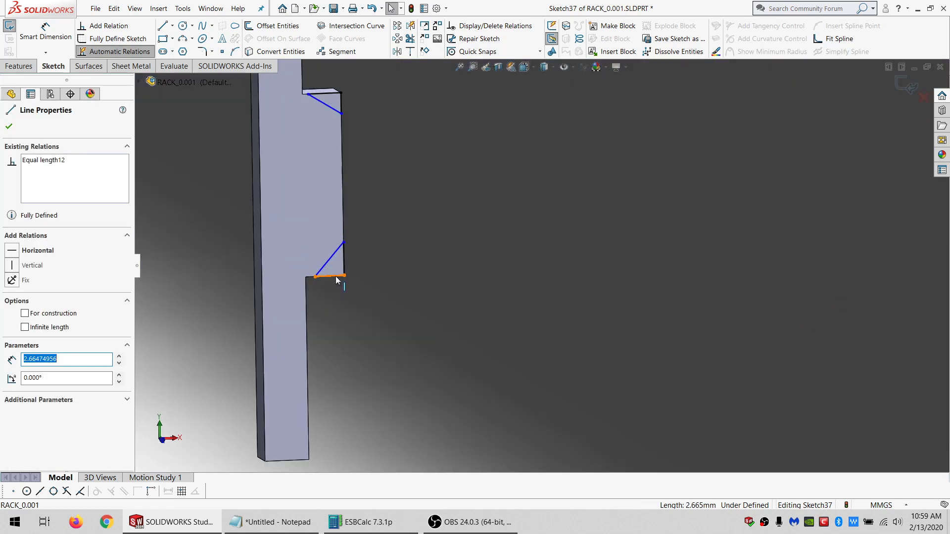
left_click(34, 370)
left_click(368, 272)
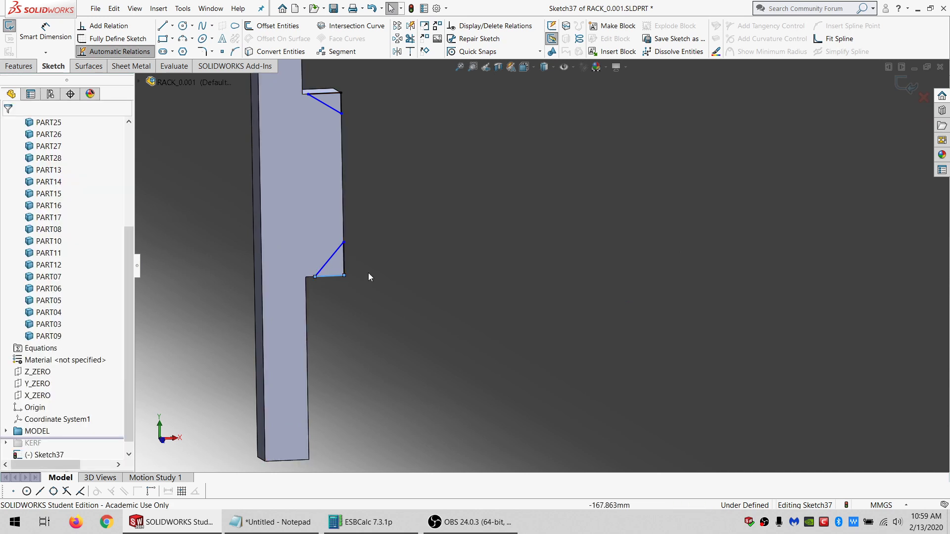
left_click(333, 276)
left_click(344, 259, "ctrl")
left_click(336, 102, "ctrl")
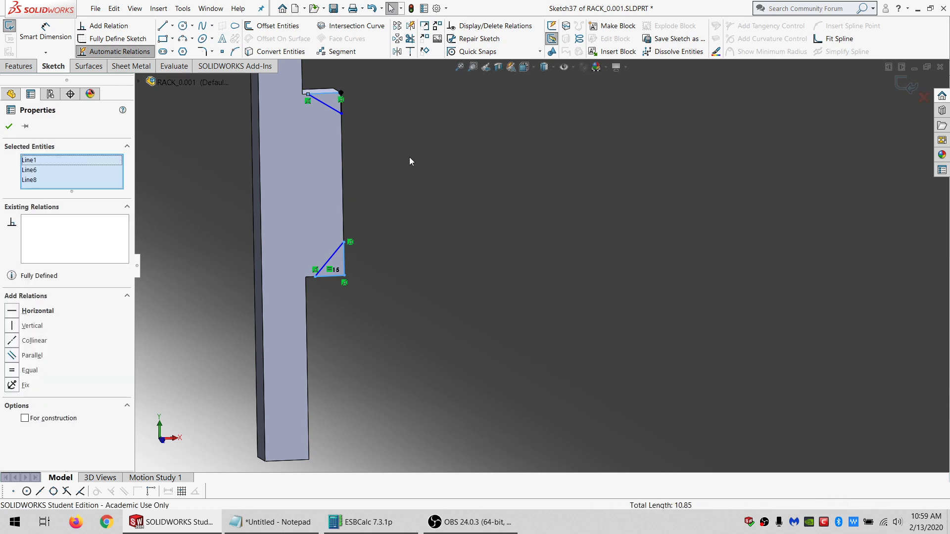
key("Escape")
Make the horizontal and vertical legs of both triangles on the left upright's tab equal in length.
left_click(338, 94)
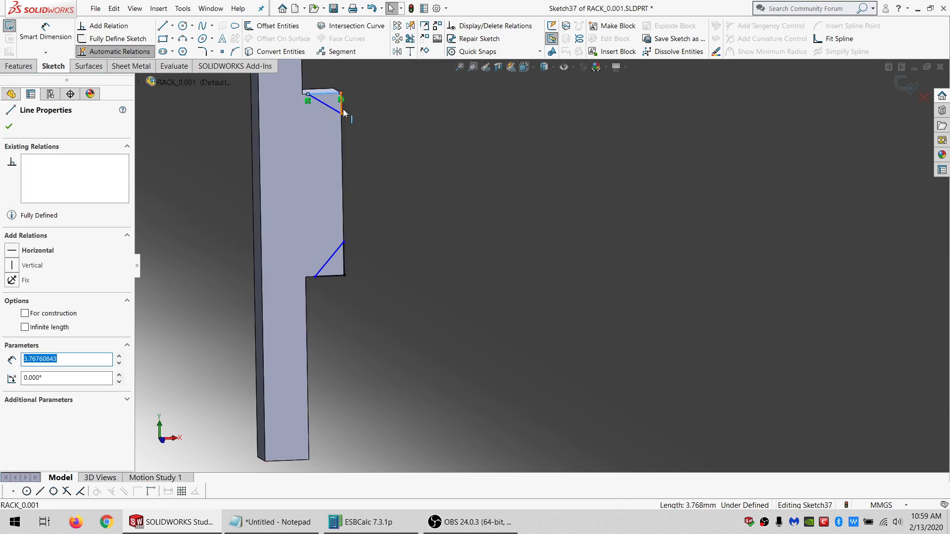
left_click(344, 112, "ctrl")
left_click(345, 254, "ctrl")
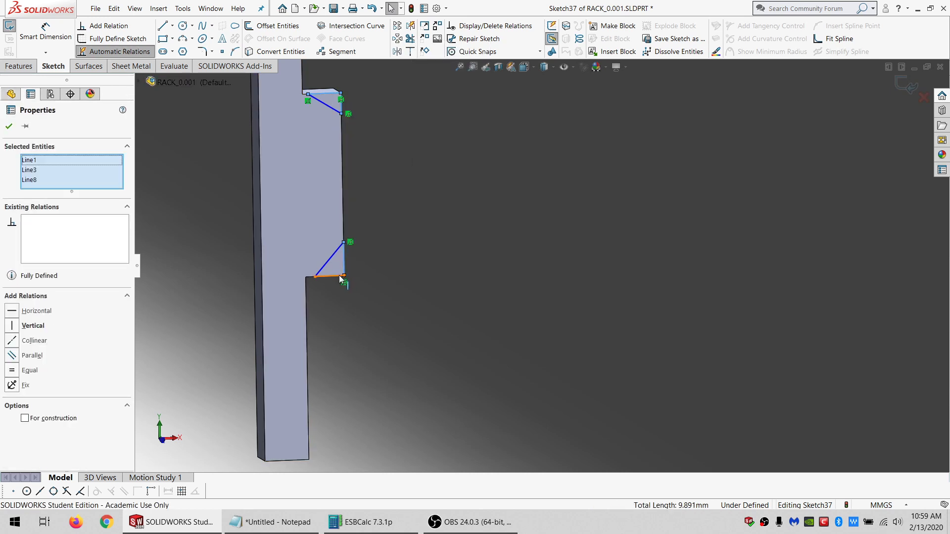
left_click(341, 277, "ctrl")
left_click(24, 384)
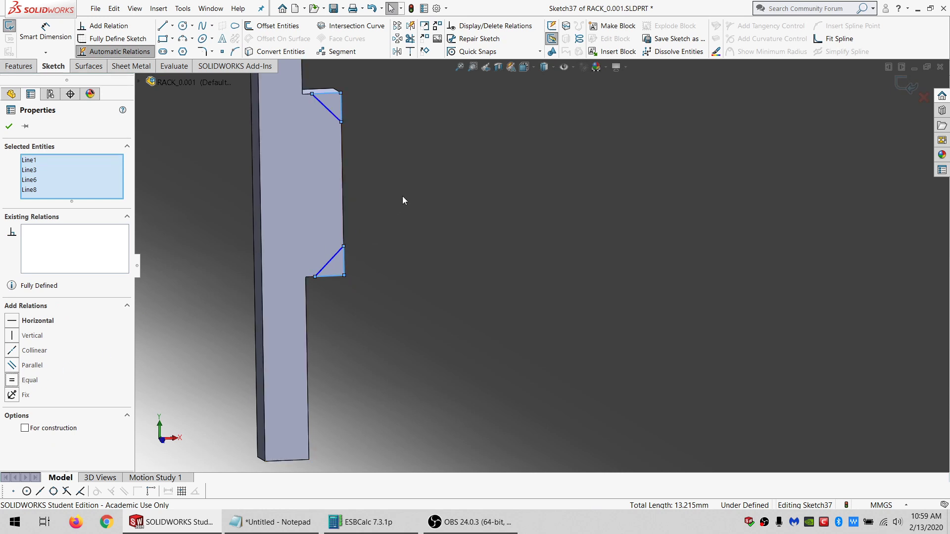
left_click(402, 196)
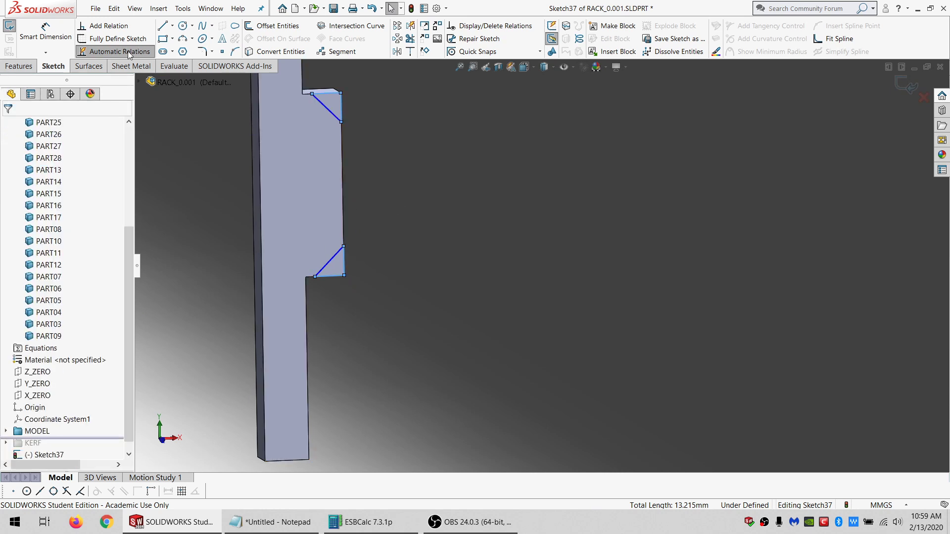
Dimension the horizontal leg of the left tab's upper triangle to 0.75 mm.
left_click(314, 95)
left_click(342, 115)
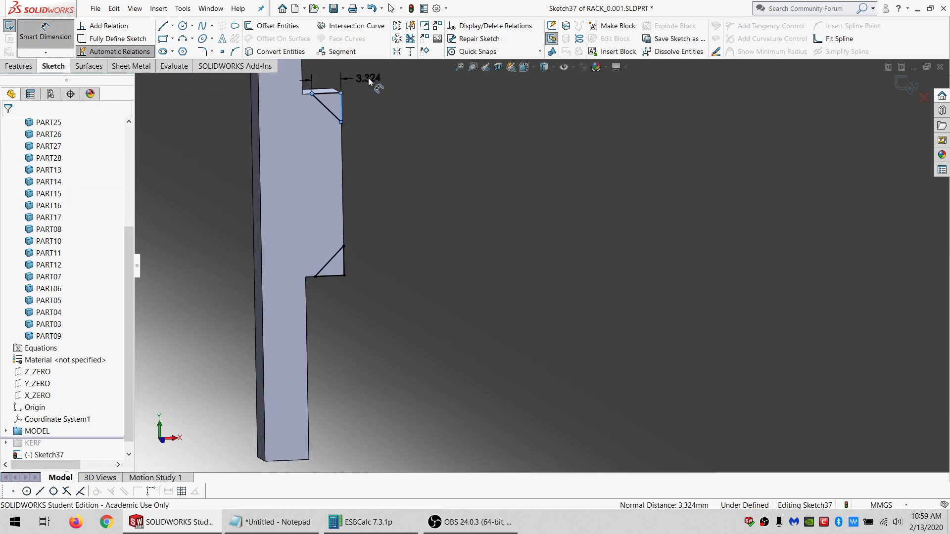
left_click(368, 79)
type("0.75")
key("Return")
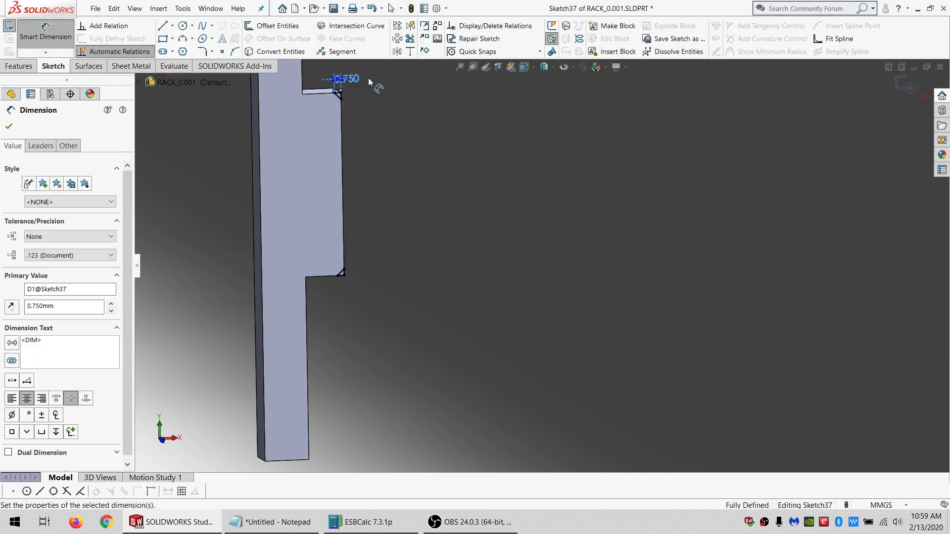
Linear-pattern the chamfer triangles on both uprights with one instance along X and seven along Y, spaced 40 mm.
scroll(339, 186, "up", 10)
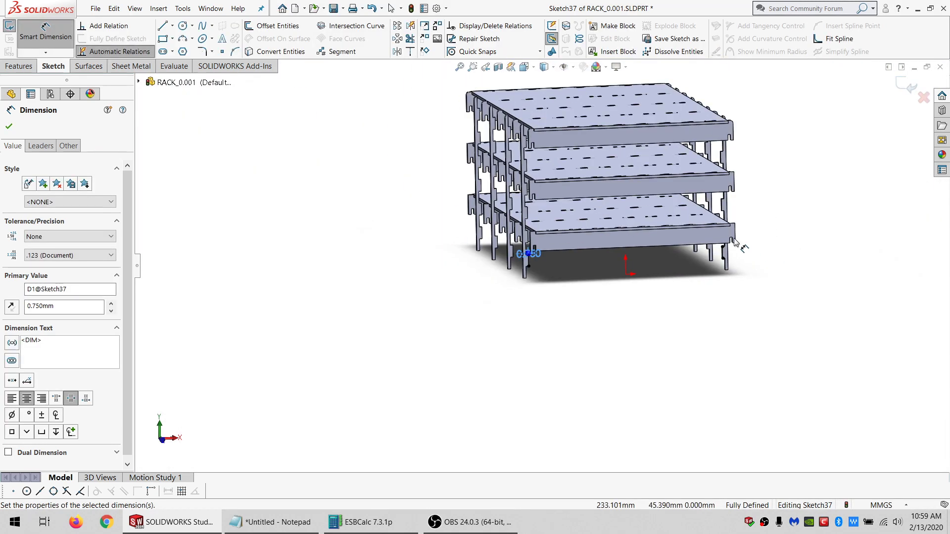
scroll(735, 243, "down", 3)
key("Escape")
mouse_move(374, 311)
left_mouse_down()
mouse_move(840, 340)
mouse_move(233, 127)
mouse_move(272, 267)
left_mouse_up()
left_click(397, 26)
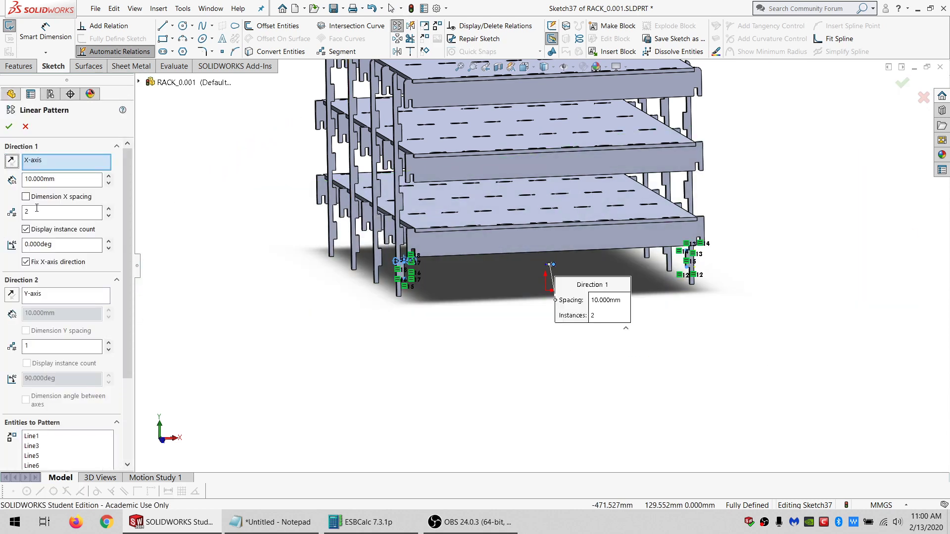
key("BackSpace")
type("1")
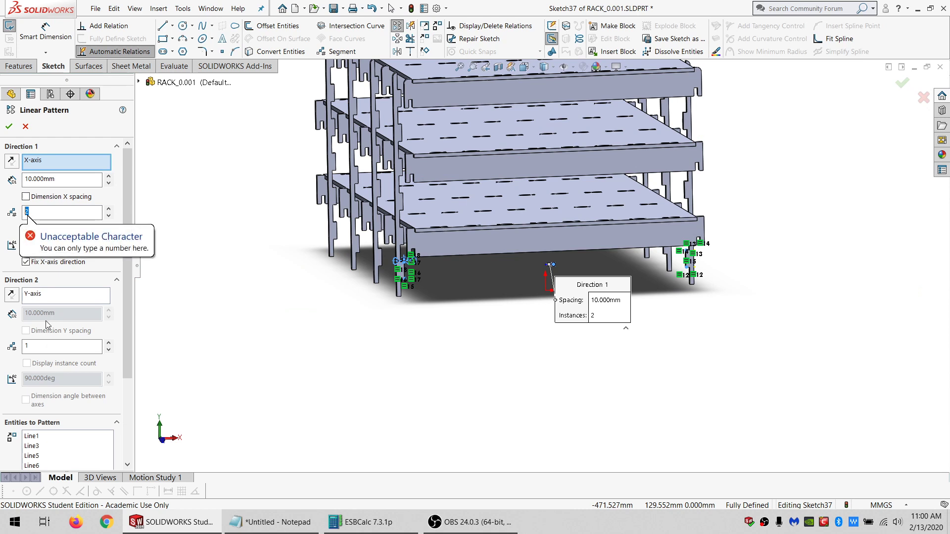
left_click(45, 347)
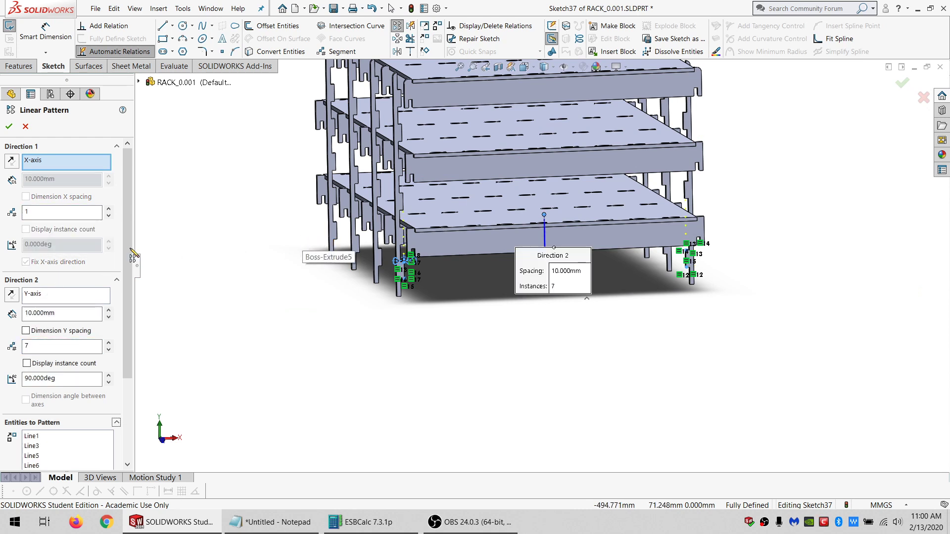
left_click(39, 313)
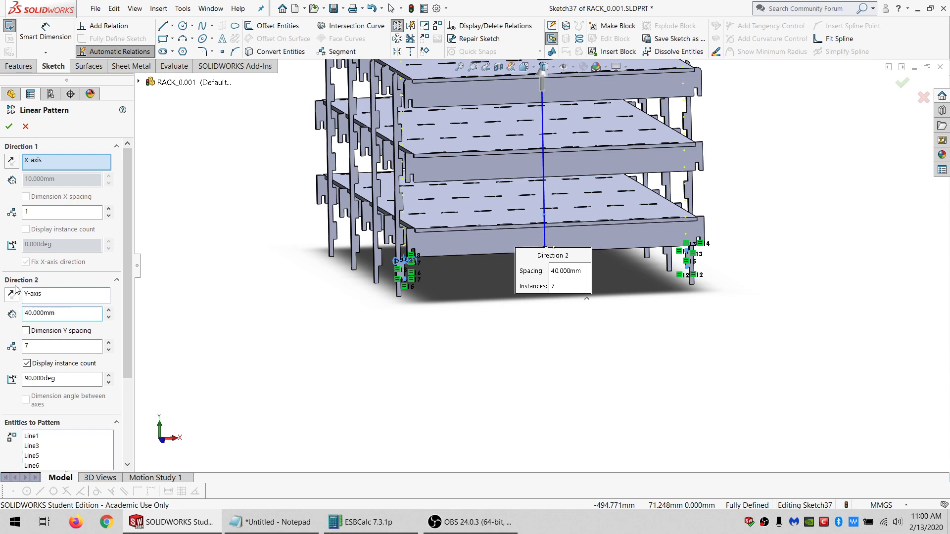
left_click(10, 127)
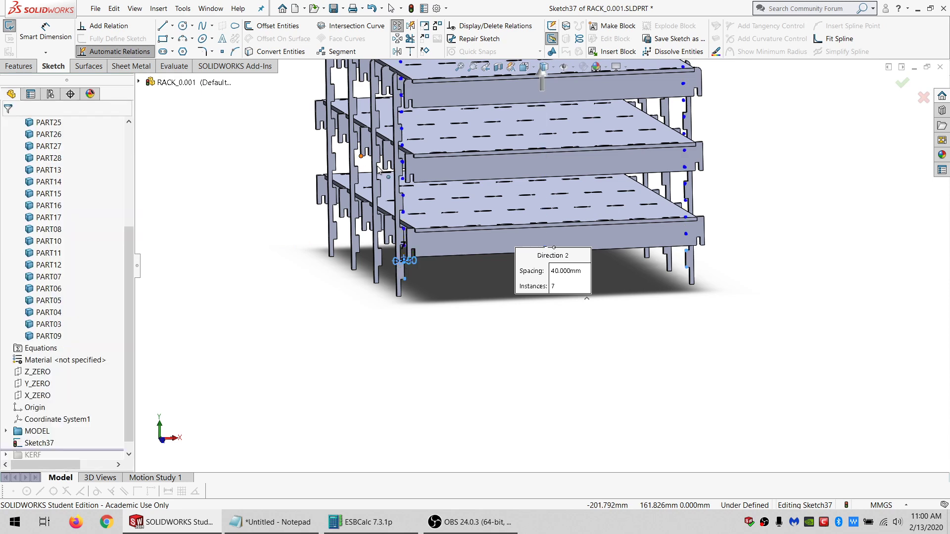
Make the lower outer corner of a patterned triangle on the left upright coincident with its tab's lower edge.
scroll(472, 278, "down", 6)
scroll(472, 278, "down", 3)
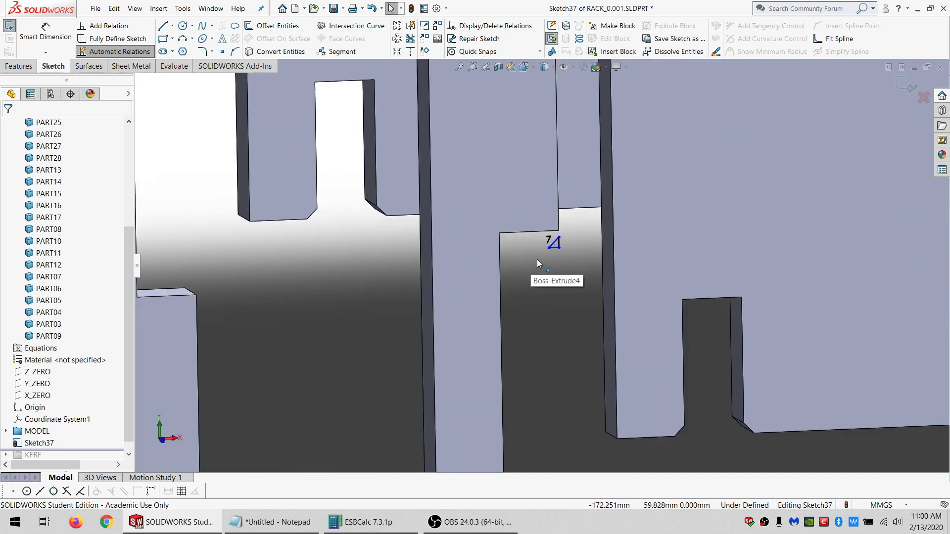
left_click(559, 247)
left_click(542, 231, "ctrl")
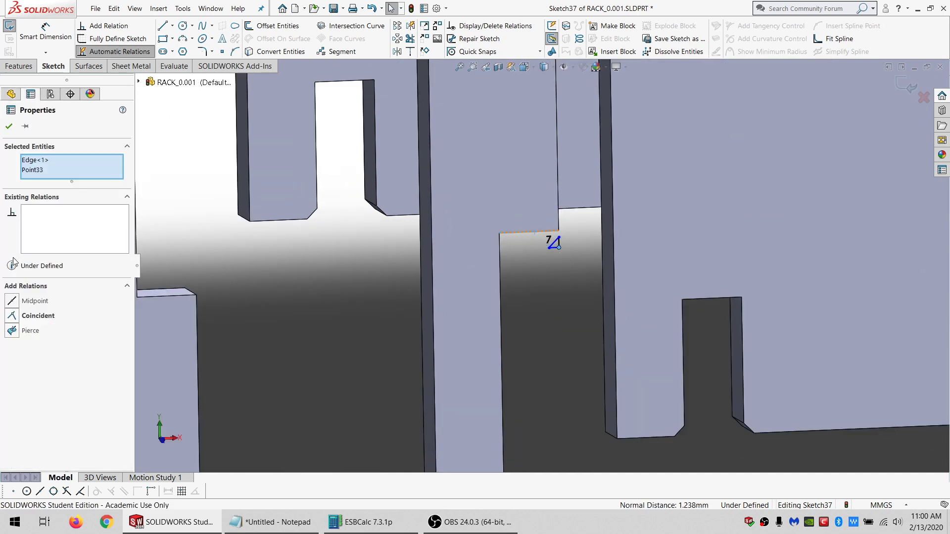
left_click(25, 319)
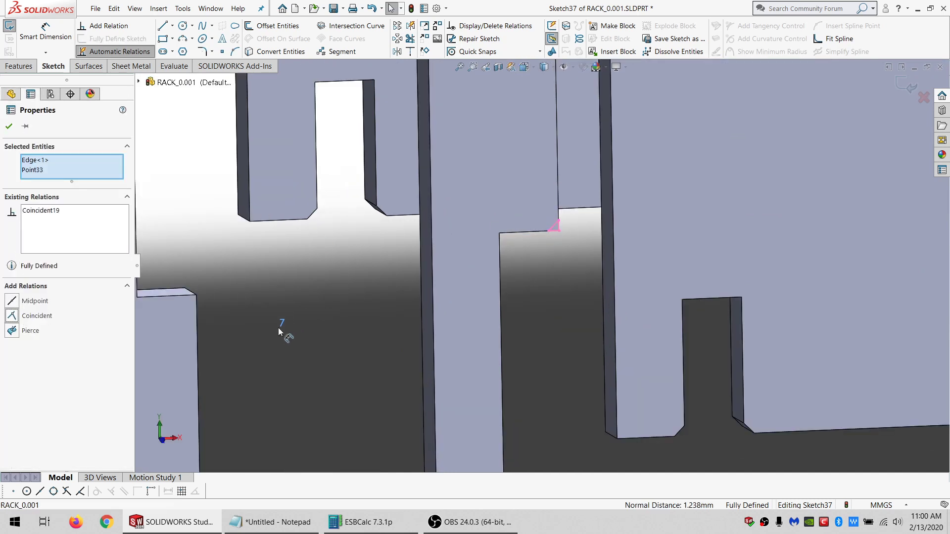
left_click(233, 362)
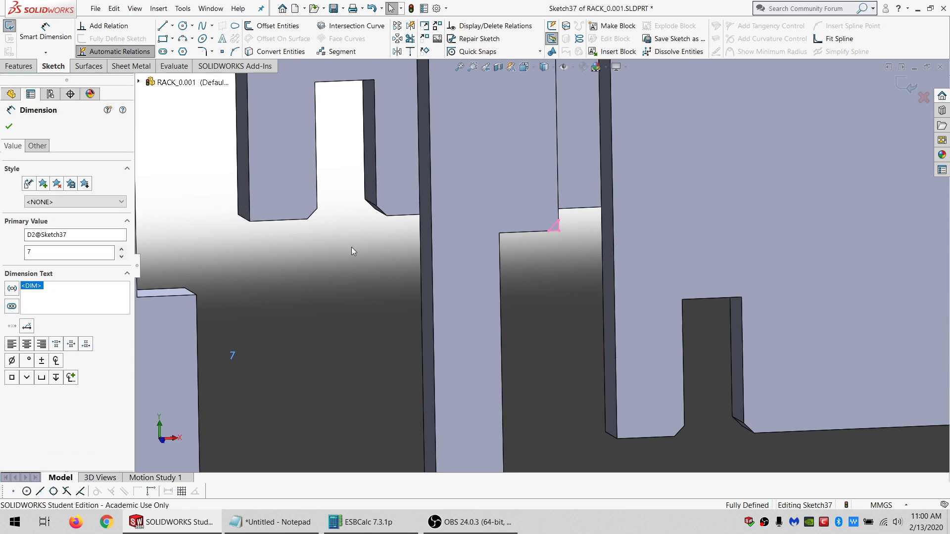
Set the instance count of the triangle pattern to 6.
key("f")
scroll(522, 186, "down", 5)
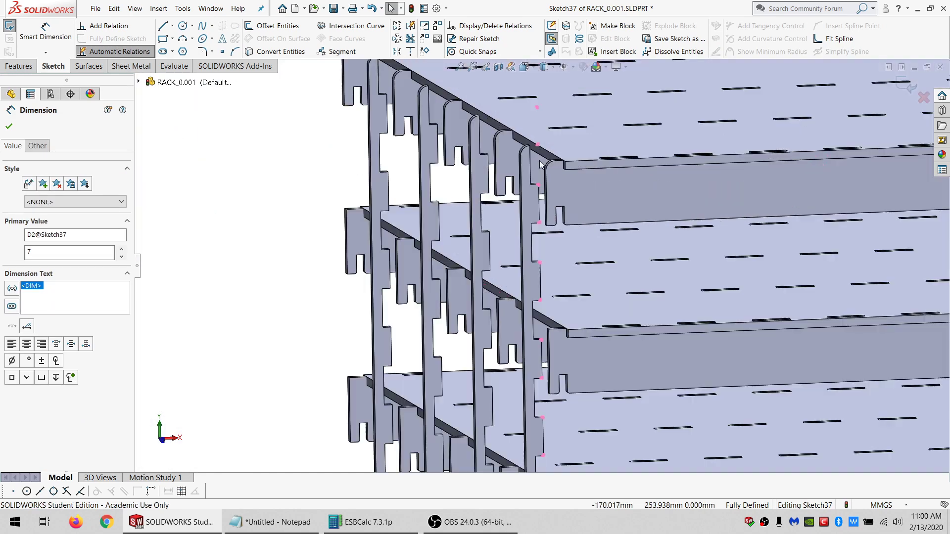
scroll(530, 224, "up", 2)
scroll(530, 224, "down", 3)
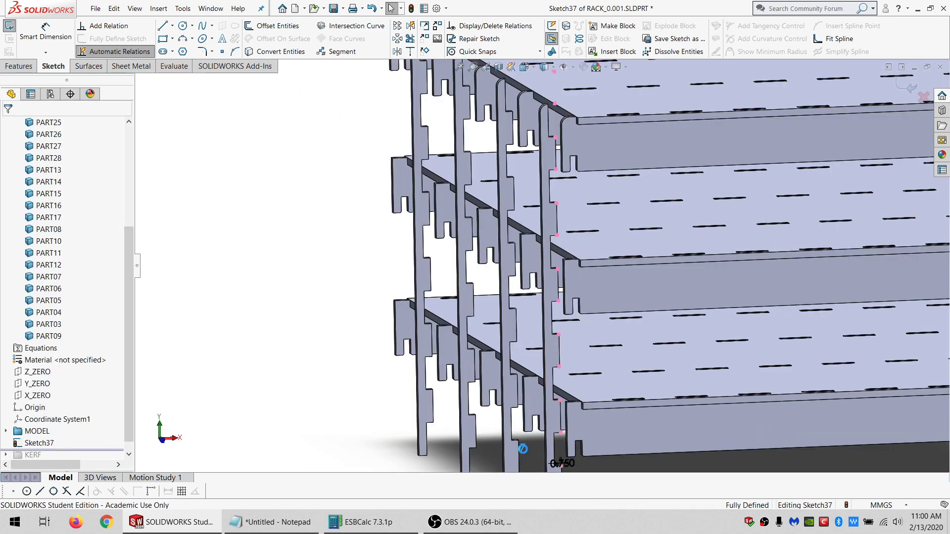
double_click(522, 448)
type("6")
key("Return")
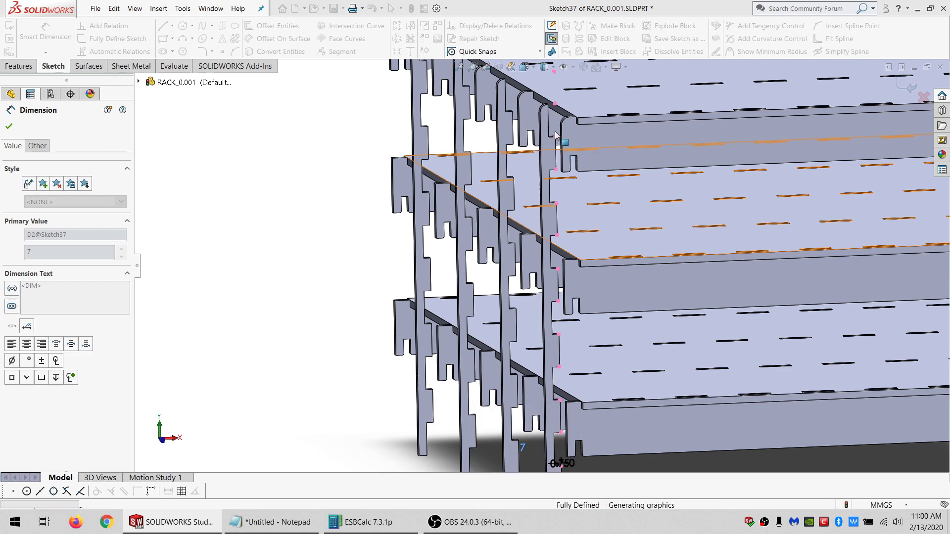
key("Escape")
Set up an extruded cut of the triangle sketch as Through All, with automatic selection of affected bodies turned off.
key("f")
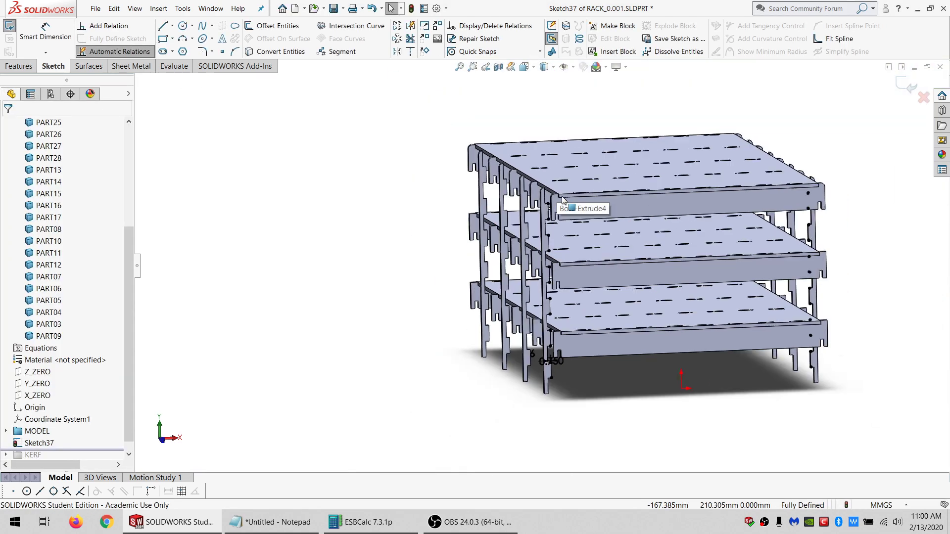
left_click(18, 66)
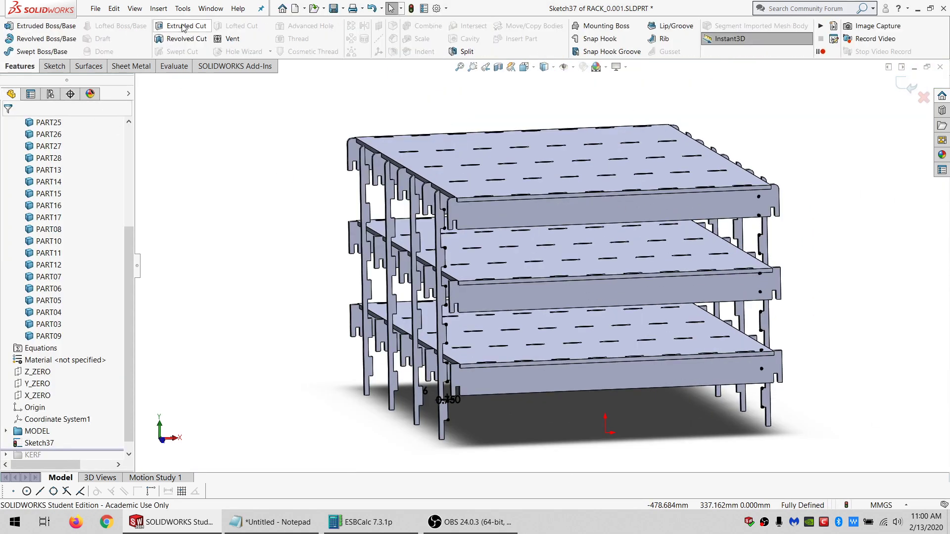
left_click(176, 26)
left_click(46, 196)
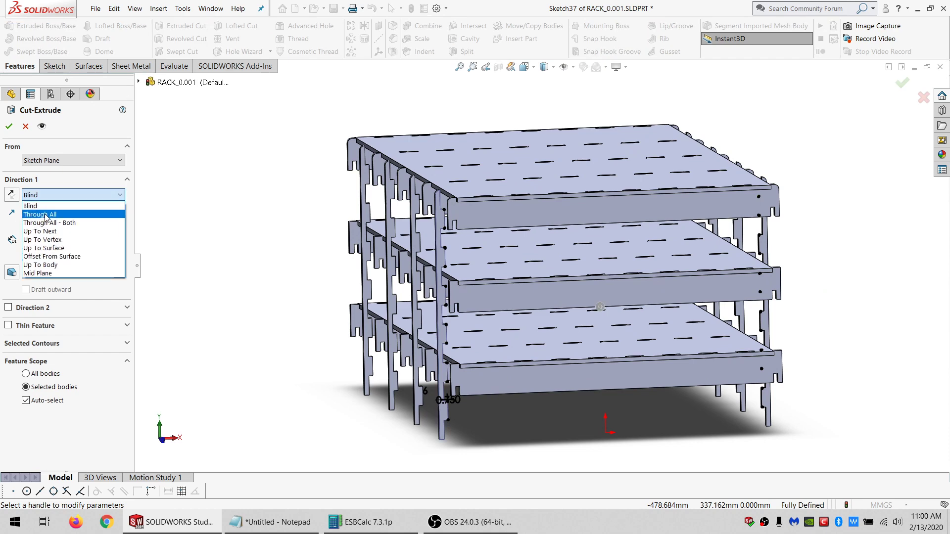
left_click(44, 211)
left_click(47, 384)
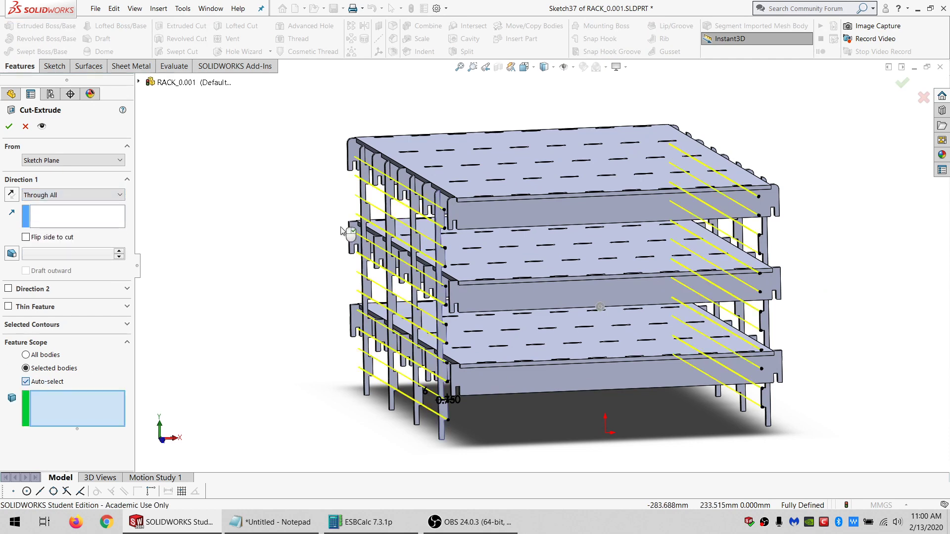
Limit the cut to the eight uprights, four on each side of the rack, and create it.
left_click(368, 223)
left_click(404, 230)
left_click(417, 240)
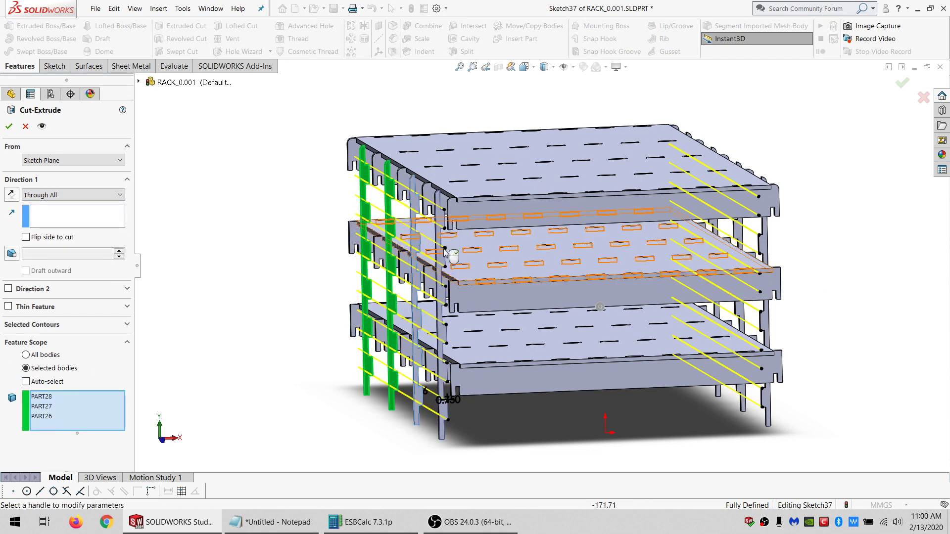
left_click(441, 249)
left_click(765, 244)
left_click(740, 233)
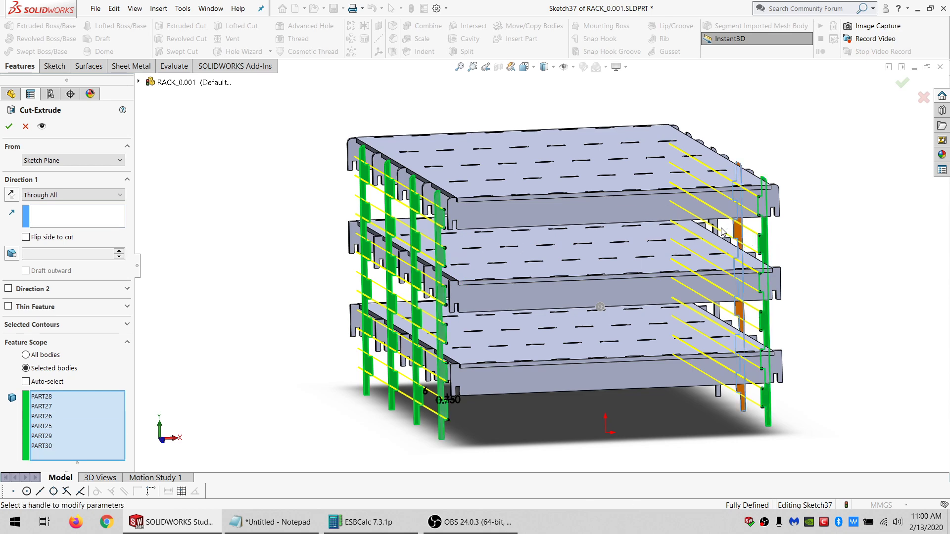
left_click(715, 218)
middle_click_drag(714, 217, 688, 220)
left_click(685, 220)
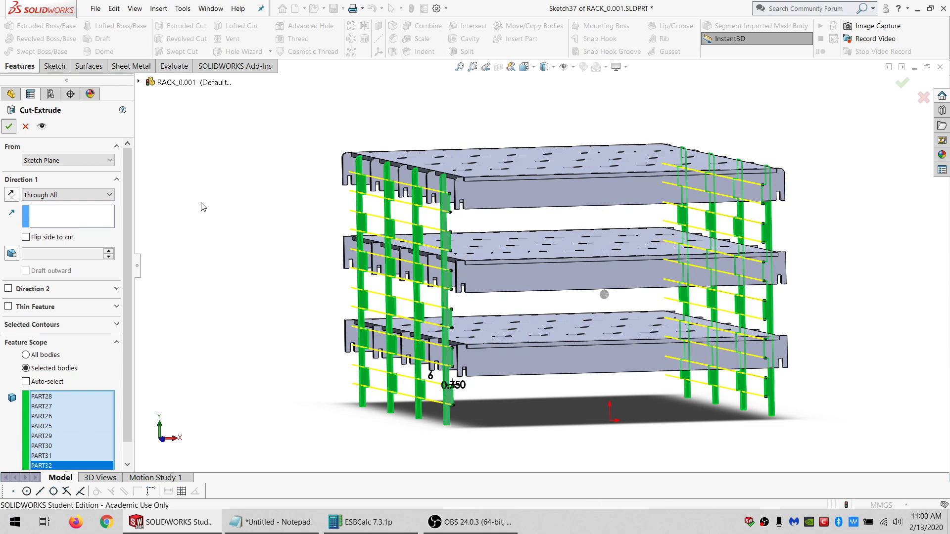
Examine the chamfered corners of the upright tabs and the shelf rib notches along the rack's left side.
scroll(559, 241, "down", 6)
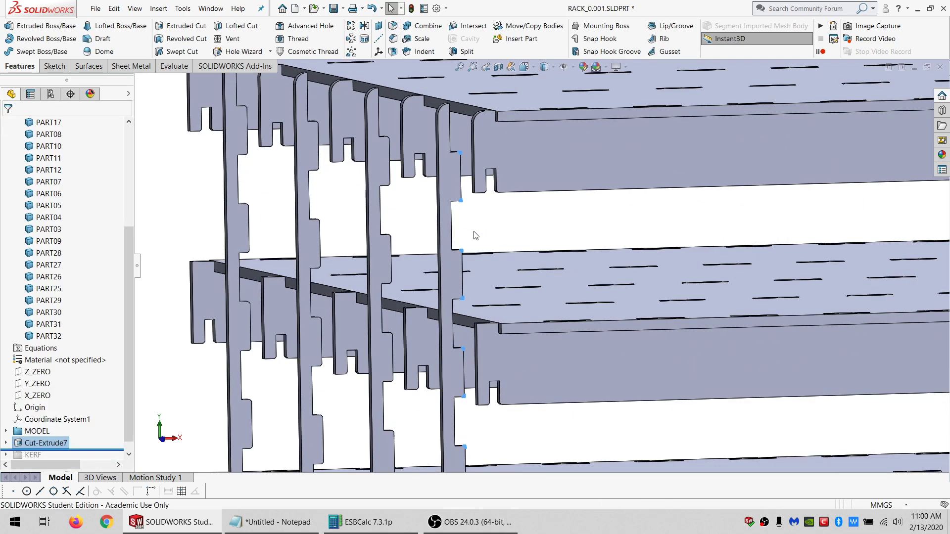
scroll(513, 218, "down", 6)
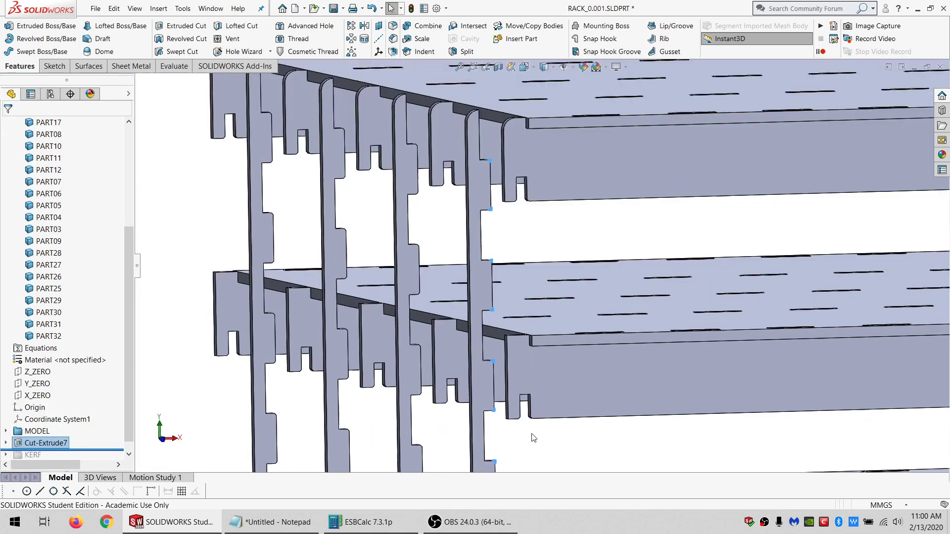
scroll(649, 347, "up", 8)
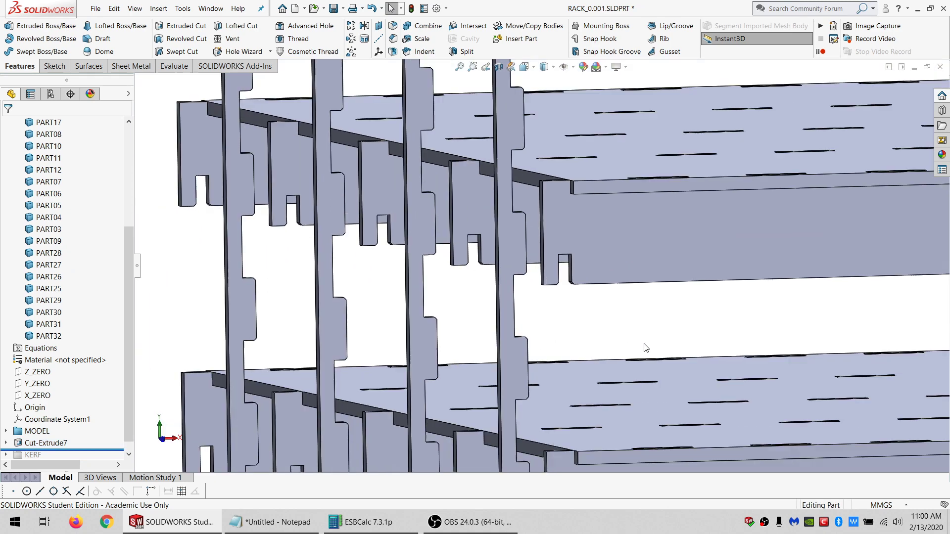
scroll(617, 302, "down", 8)
scroll(617, 285, "up", 8)
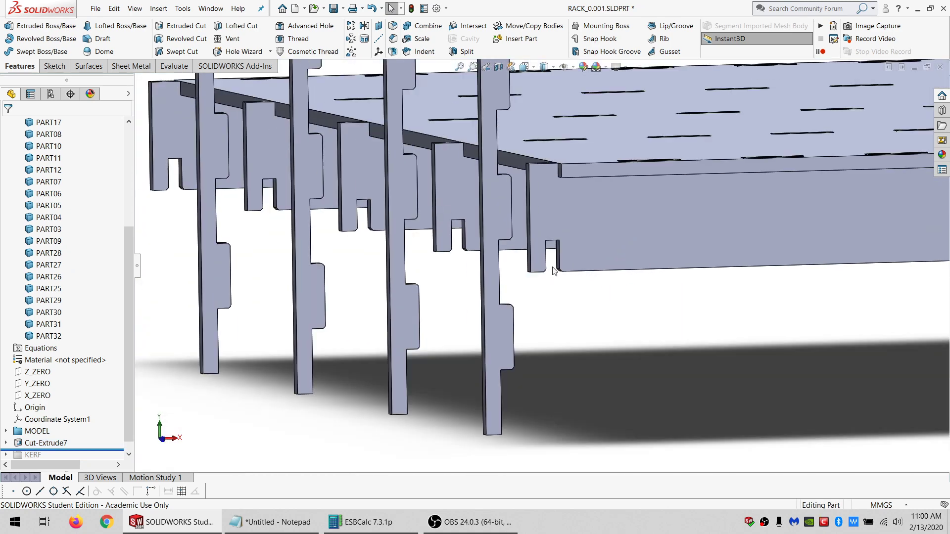
scroll(30, 262, "up", 5)
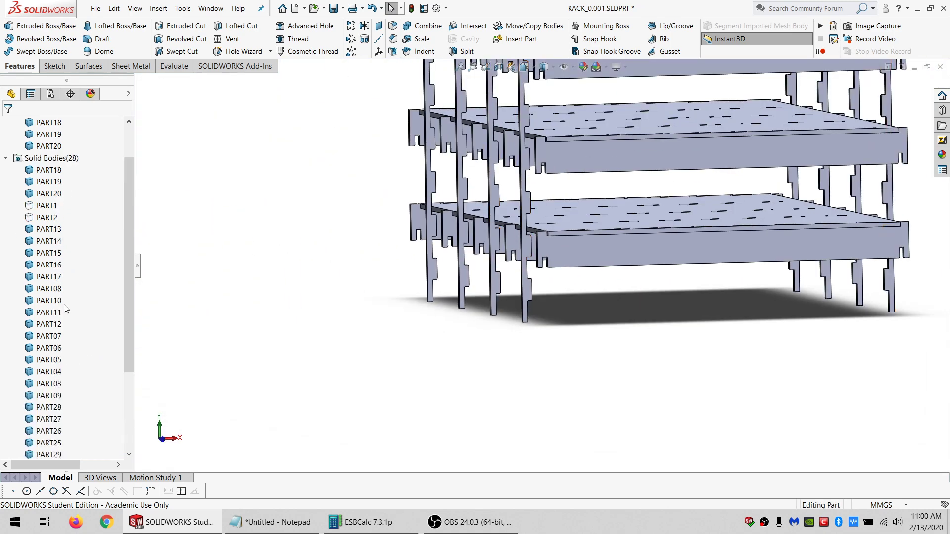
Show all solid bodies of the rack, including the hidden side panels.
left_click(40, 162)
left_click(48, 146)
right_click(43, 156)
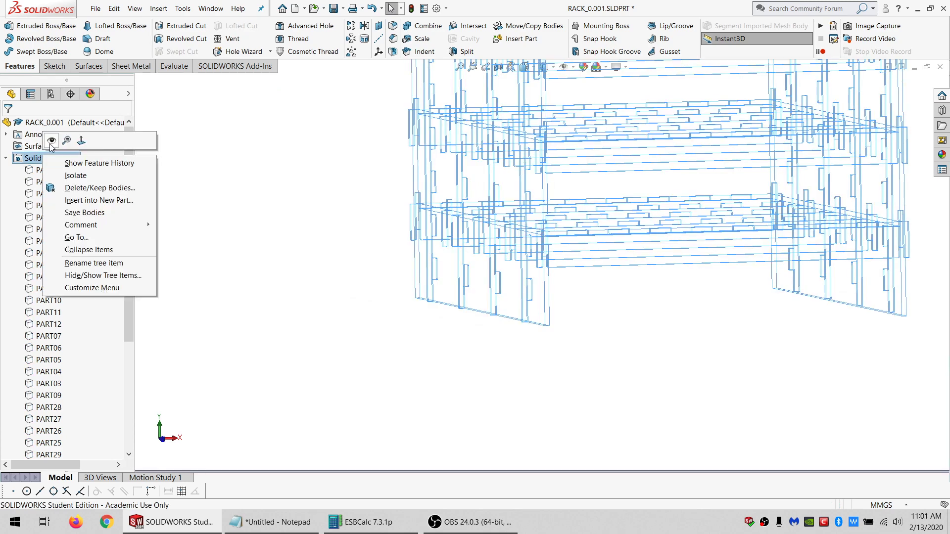
left_click(53, 141)
Move Cut-Extrude7 into the MODEL folder after Cut-Extrude6, and roll the model forward past the KERF folder.
scroll(55, 248, "down", 5)
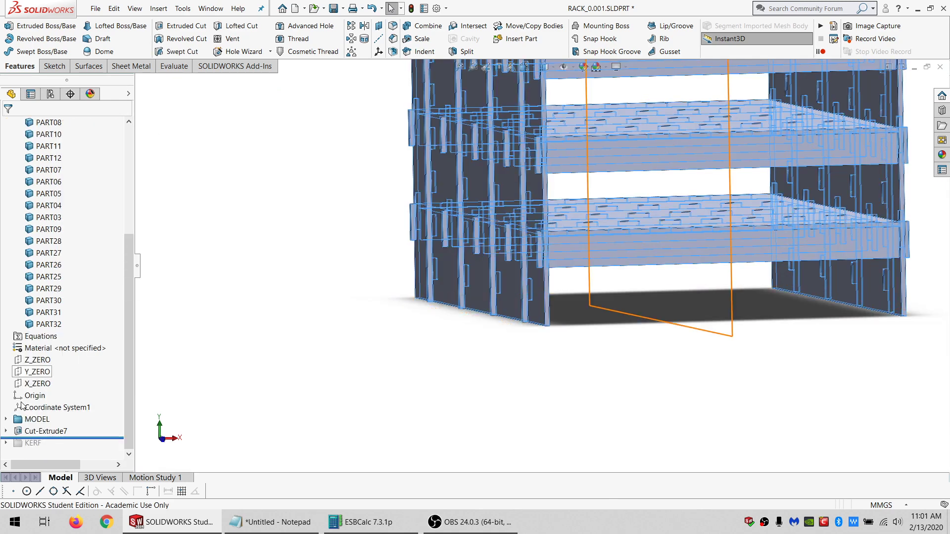
left_click(6, 420)
scroll(29, 410, "down", 1)
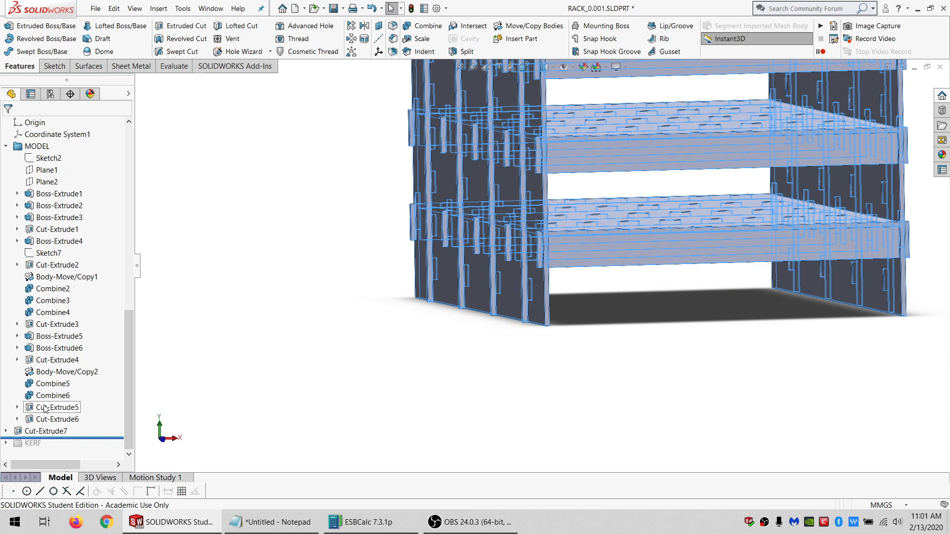
left_click(42, 432)
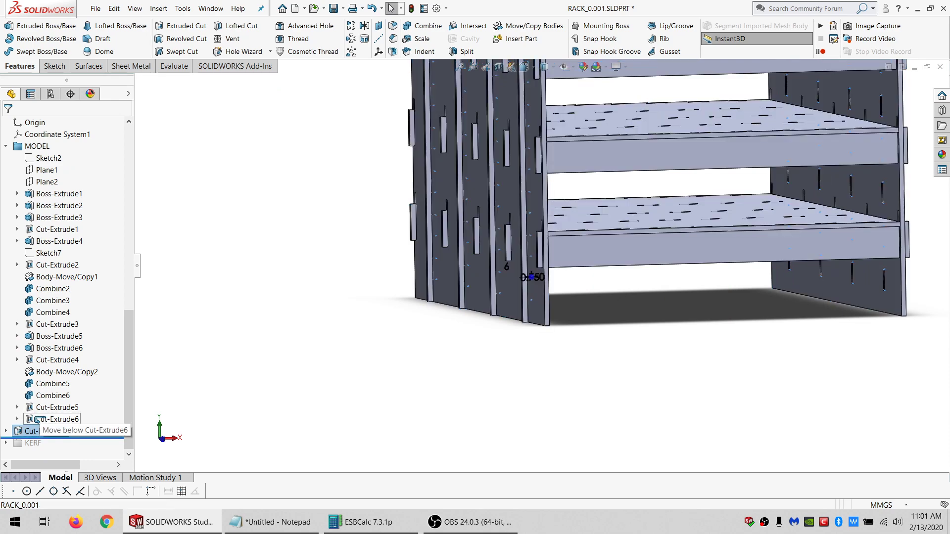
left_click(6, 147)
left_click_drag(100, 439, 104, 450)
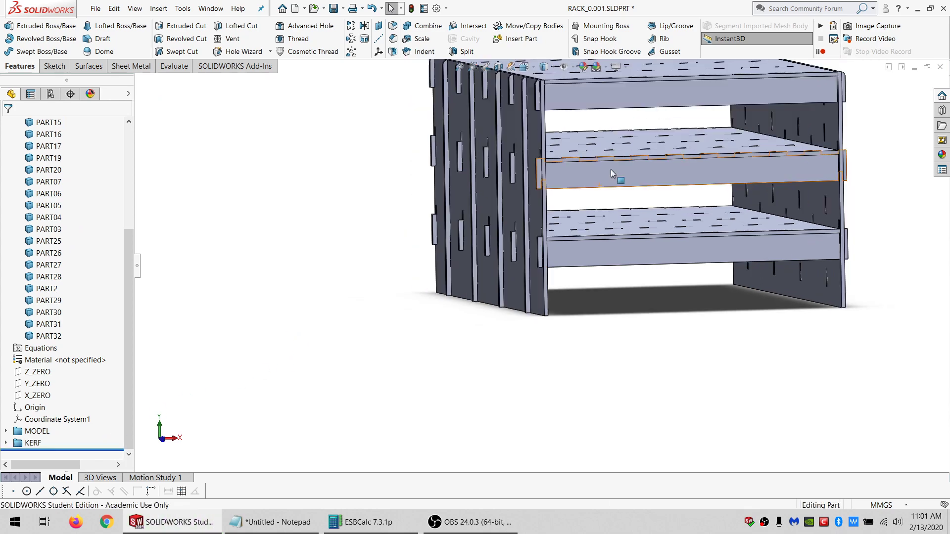
Check the complete rack and save the part.
scroll(610, 169, "up", 4)
scroll(578, 229, "down", 4)
scroll(568, 275, "up", 2)
middle_click_drag(569, 247, 583, 276)
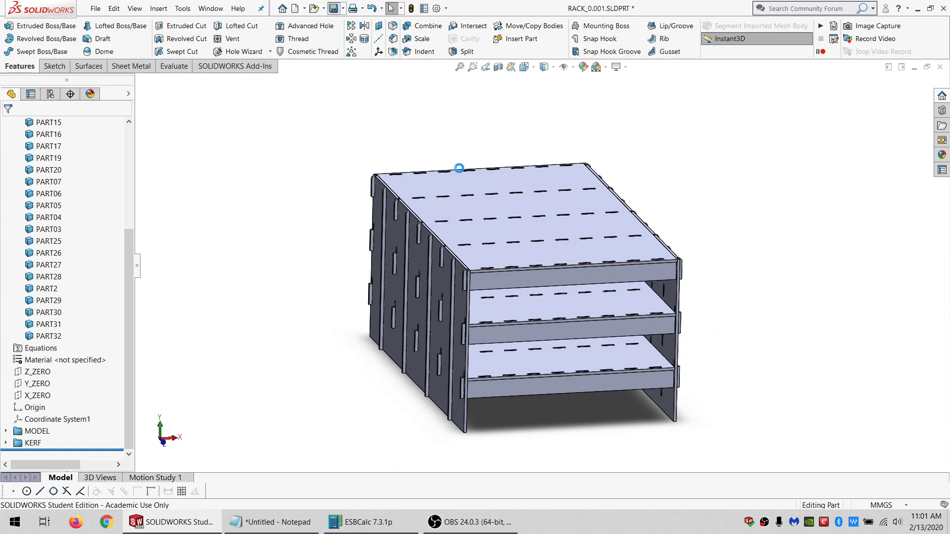
Examine the finished rack's shelves, side panels and slot joints from several angles and distances.
middle_click_drag(558, 350, 573, 327)
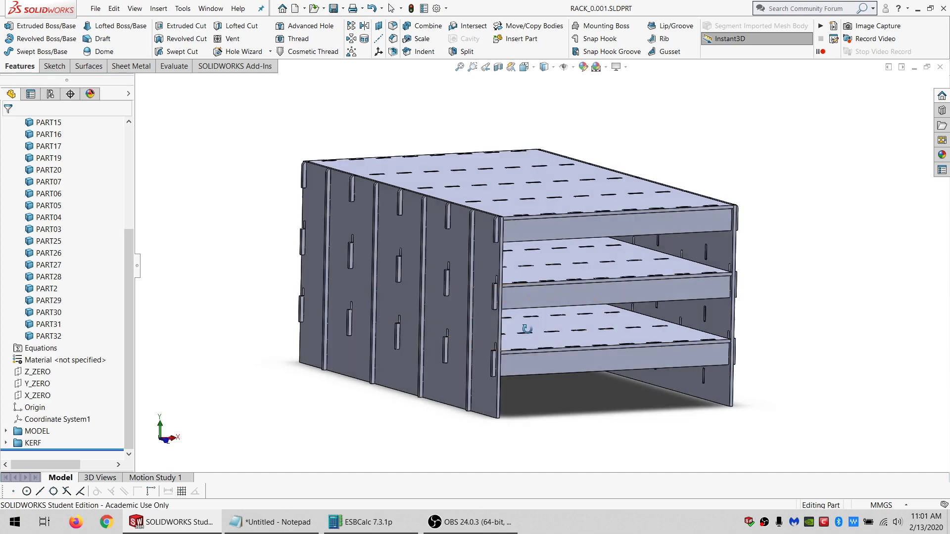
scroll(604, 342, "down", 4)
mouse_move(597, 332)
middle_mouse_down()
mouse_move(581, 274)
mouse_move(581, 332)
middle_mouse_up()
scroll(581, 331, "up", 3)
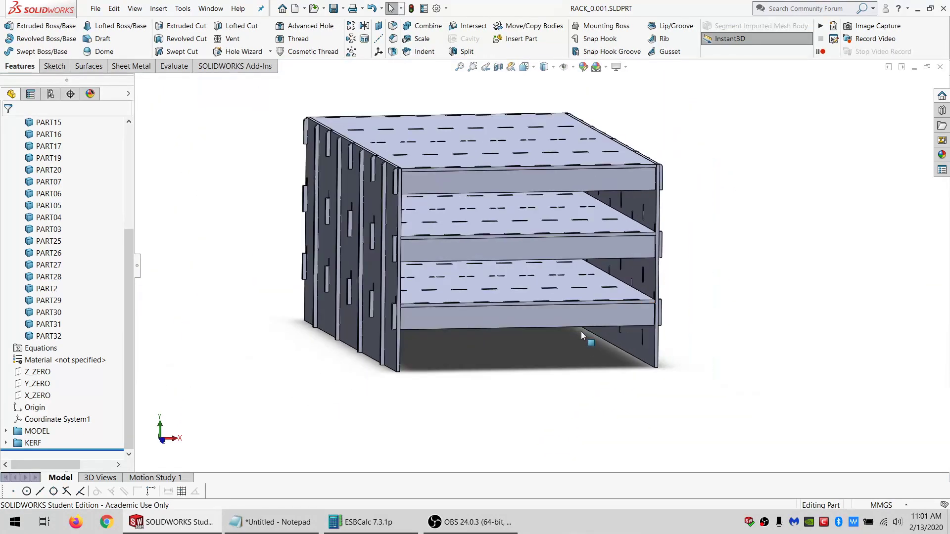
scroll(574, 332, "down", 3)
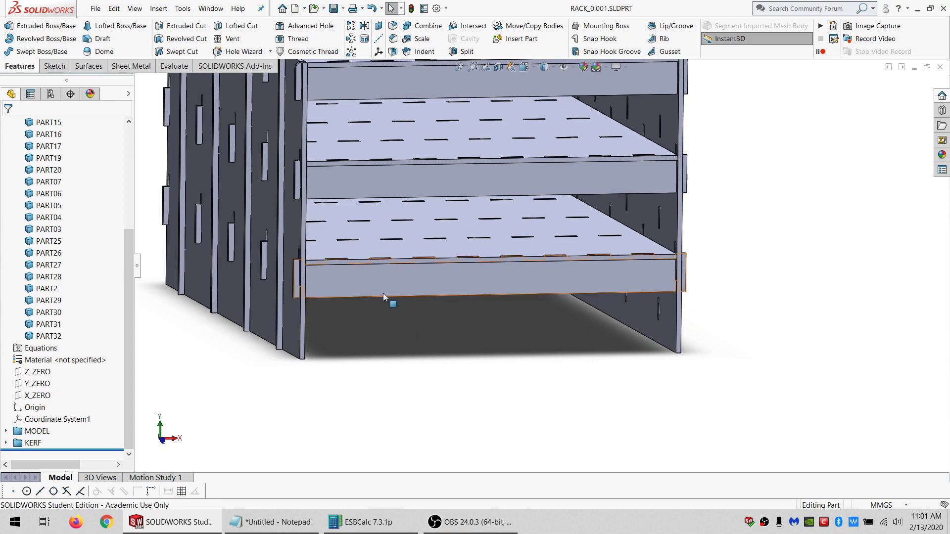
scroll(441, 194, "up", 3)
scroll(495, 190, "down", 6)
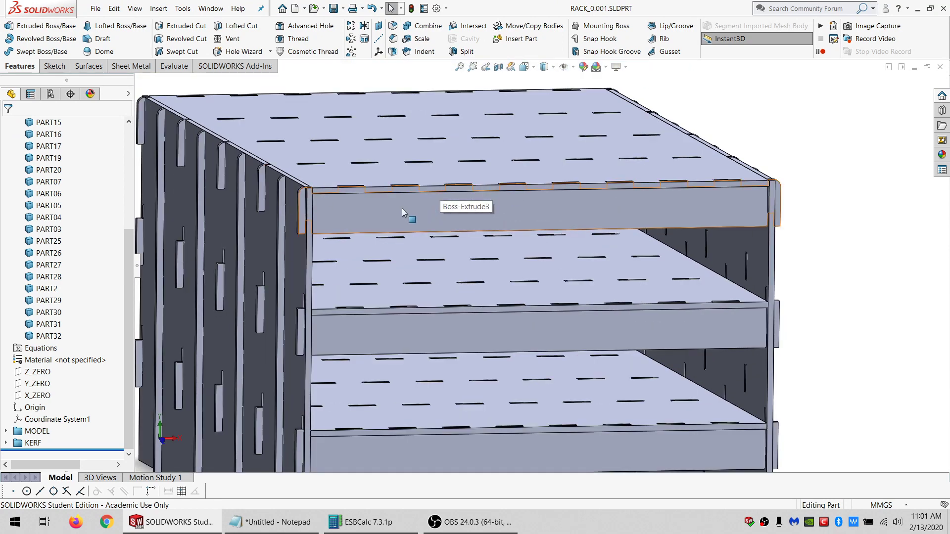
Start a new sketch on the outer face of the rib at the back of the rack's top shelf.
left_click(429, 210)
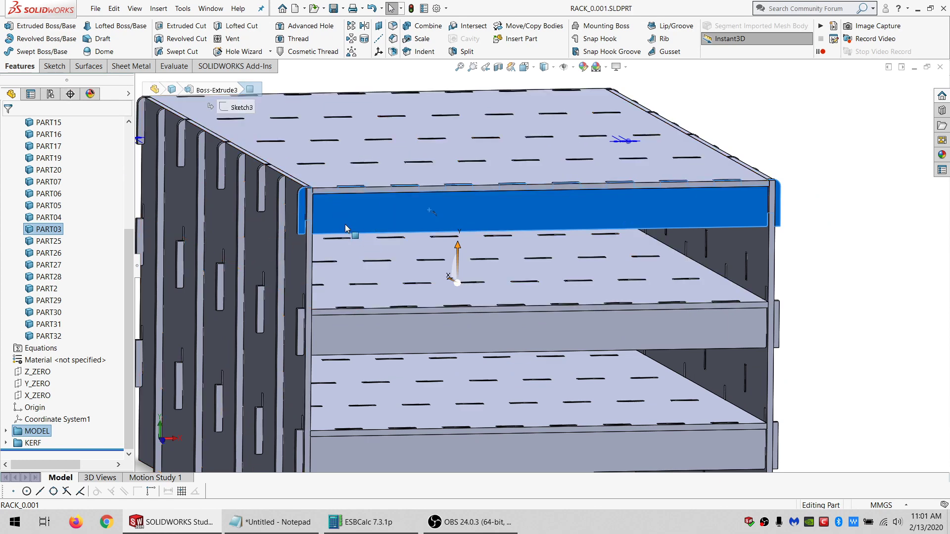
middle_click_drag(345, 224, 390, 266)
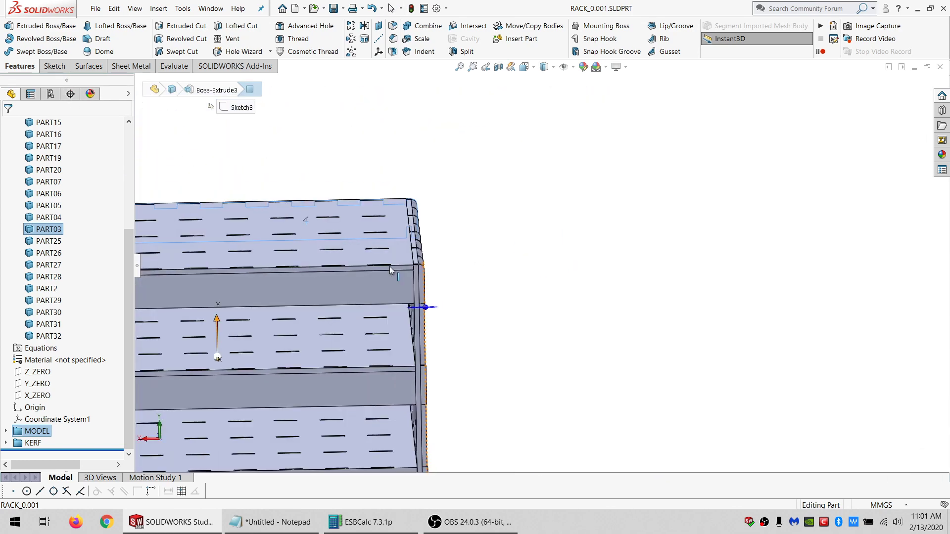
scroll(390, 267, "up", 3)
scroll(396, 262, "down", 5)
left_click(423, 246)
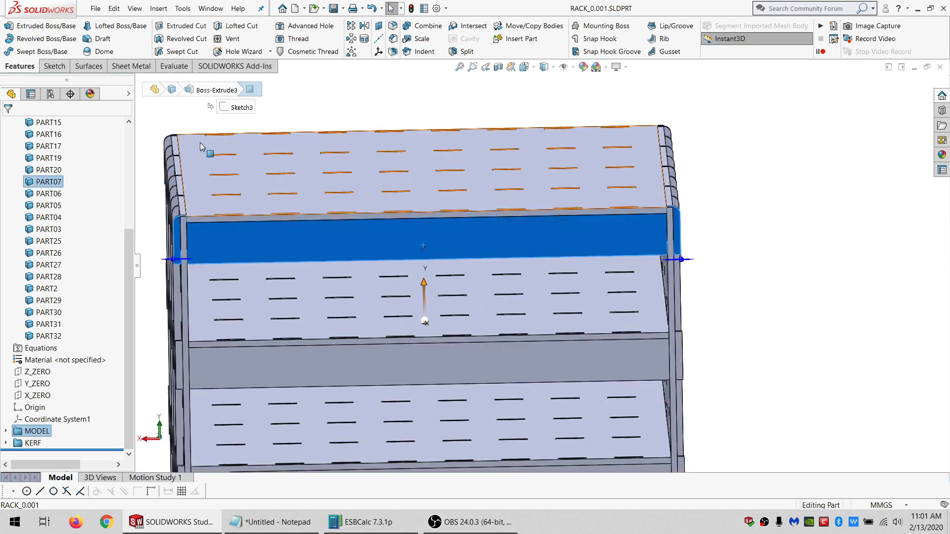
left_click(51, 66)
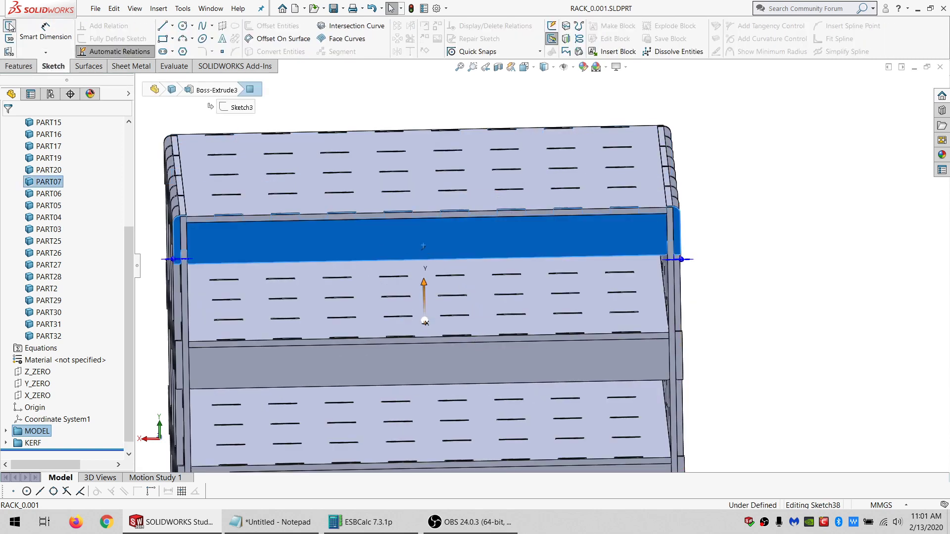
left_click(163, 39)
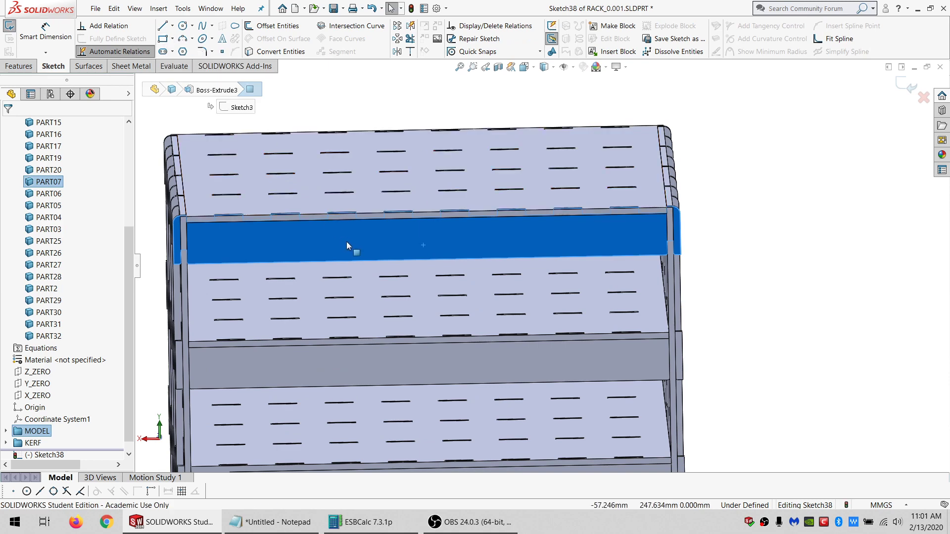
Hide the top shelf panel, PART18, to expose the ribs beneath it.
mouse_move(331, 239)
middle_mouse_down()
mouse_move(329, 207)
mouse_move(327, 237)
middle_mouse_up()
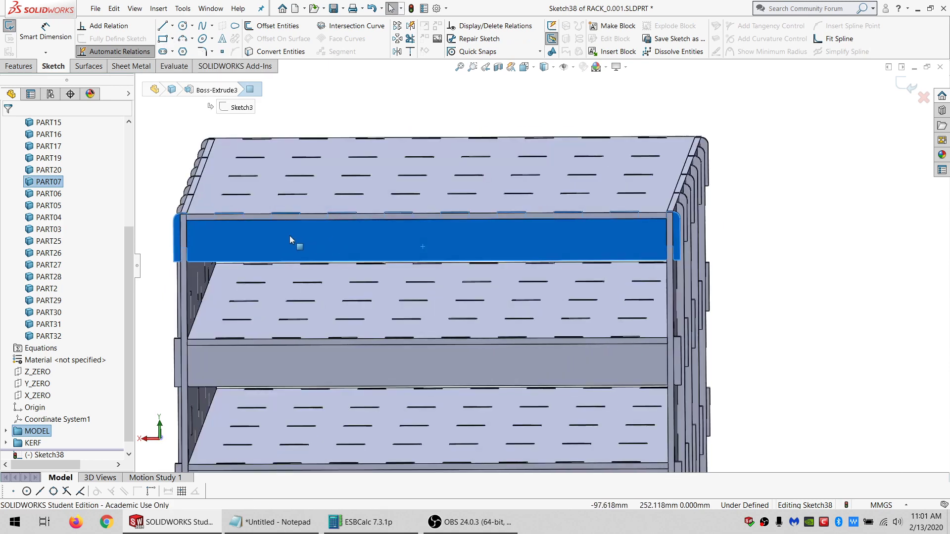
scroll(258, 208, "down", 3)
right_click(297, 159)
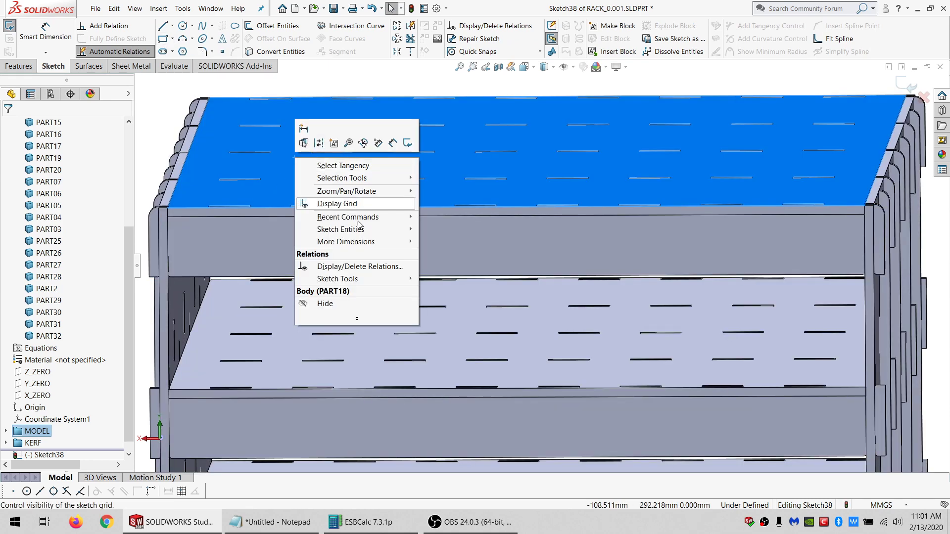
left_click(352, 302)
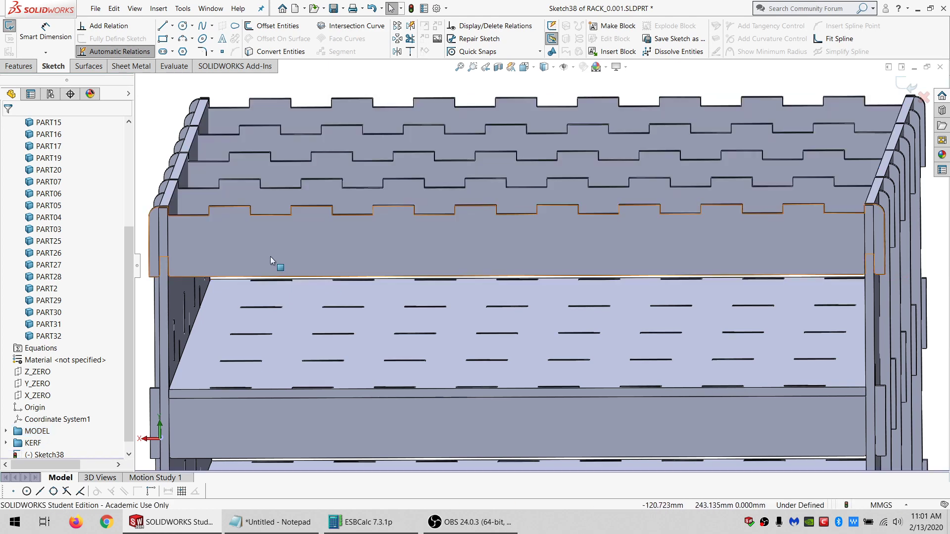
Sketch one diagonal line across the top rear rib, about 305 mm long, and one across the middle rear rib, about 303 mm long.
left_click(432, 246)
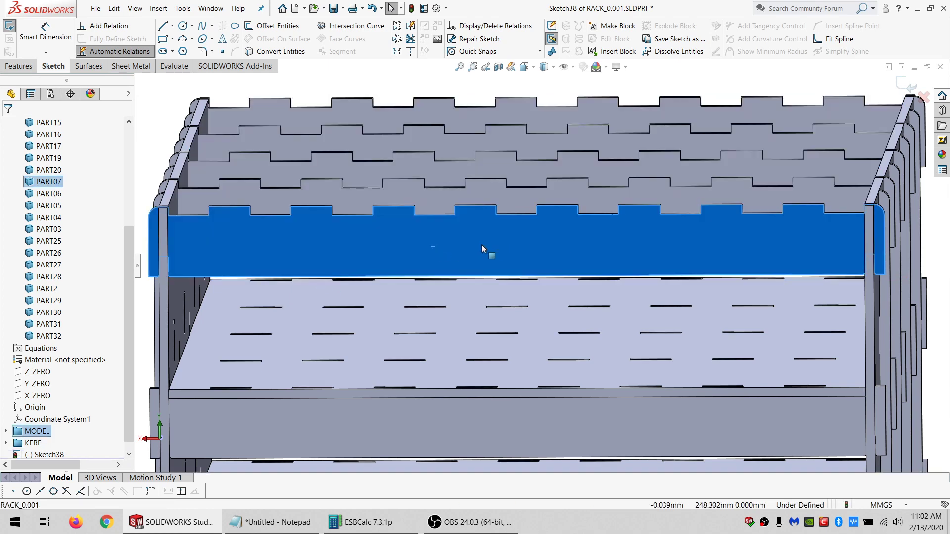
scroll(527, 256, "up", 1)
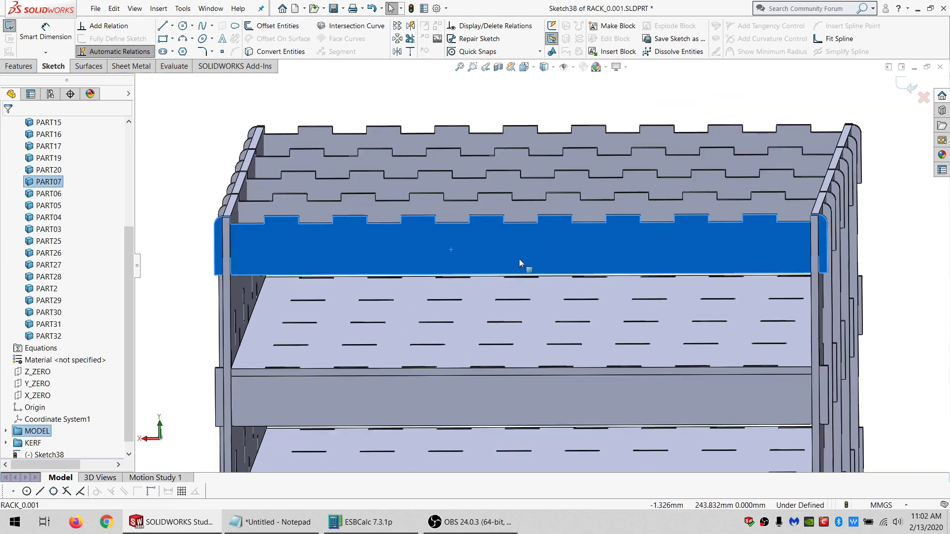
middle_click_drag(492, 240, 529, 285)
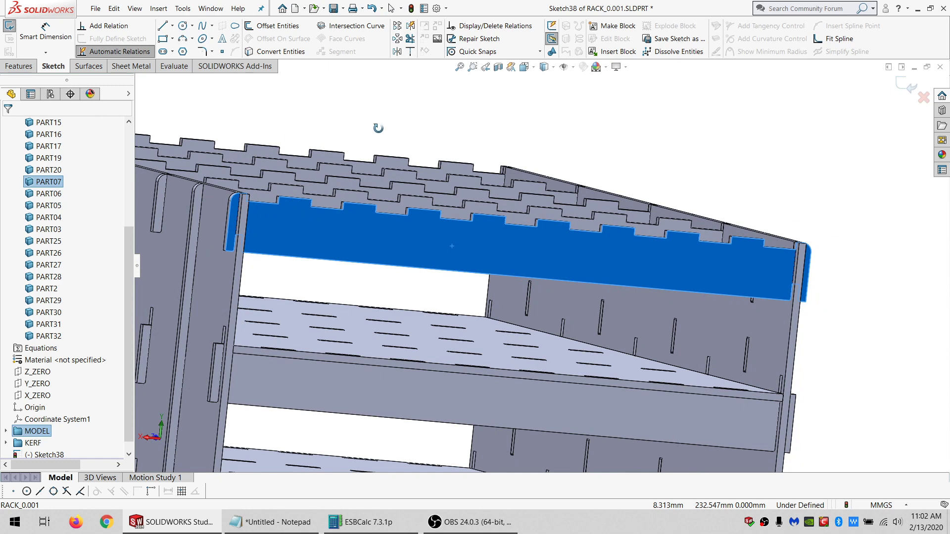
middle_click_drag(378, 128, 456, 146)
middle_click_drag(394, 239, 195, 147)
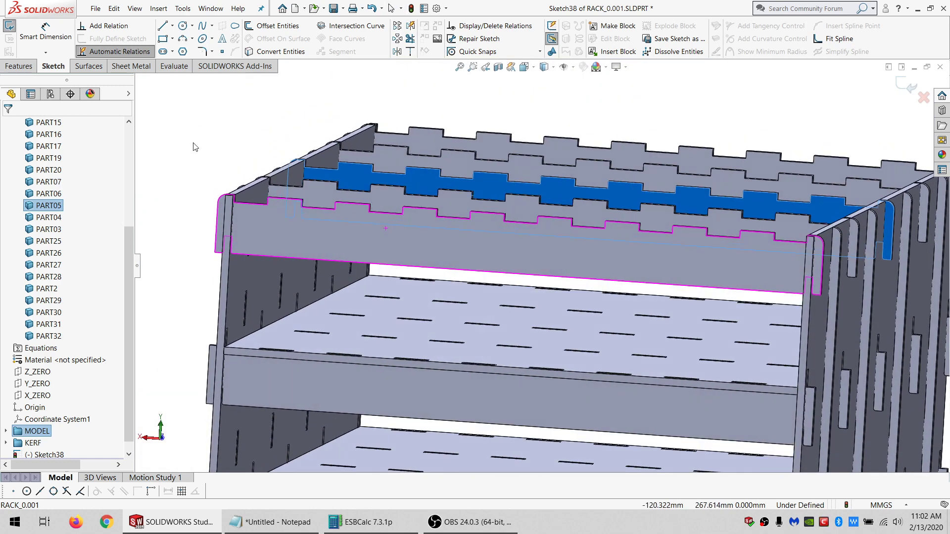
left_click(162, 26)
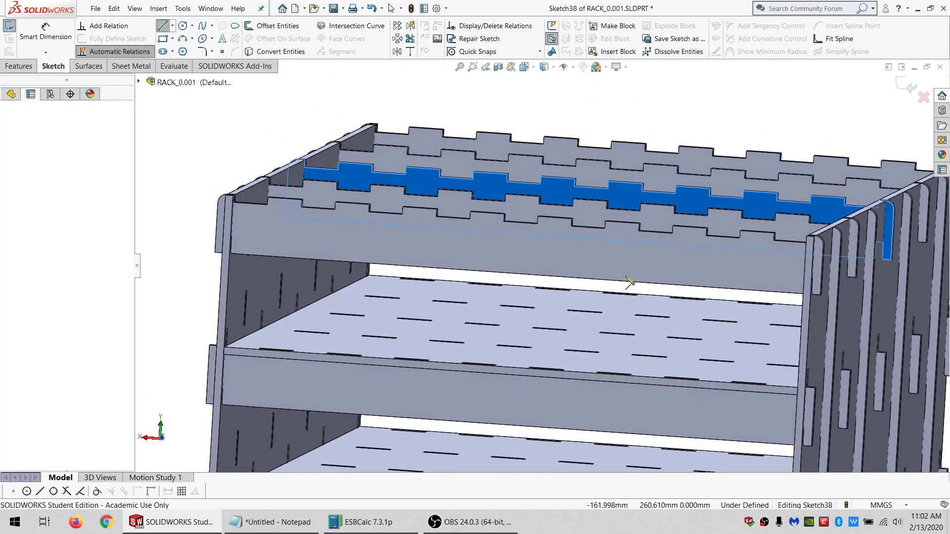
left_click(246, 207)
left_click(754, 290)
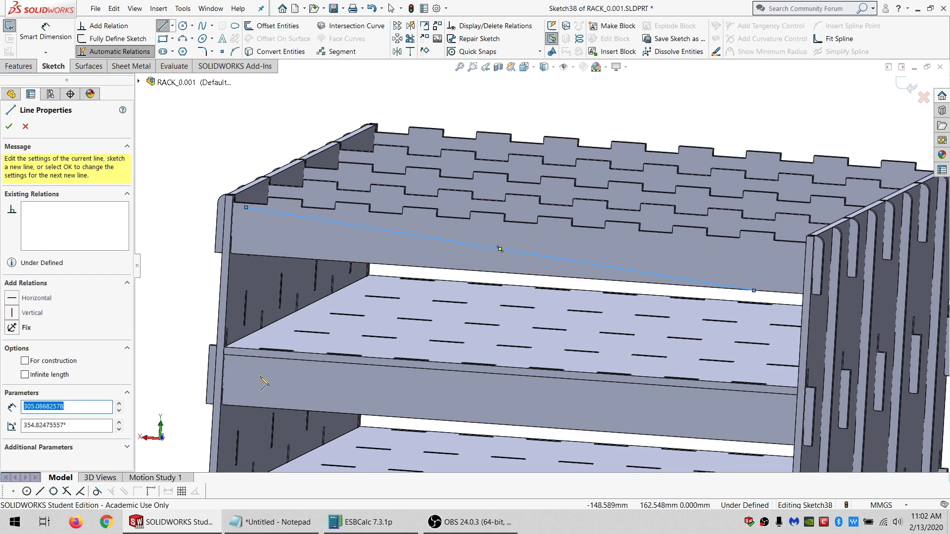
left_click(252, 362)
left_click(756, 442)
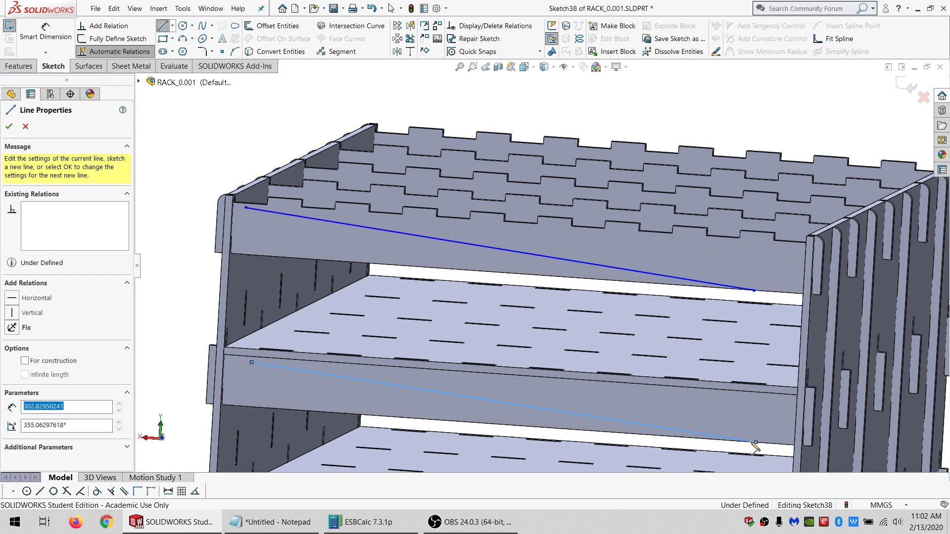
Sketch a third diagonal line, about 249 mm long, across the bottom rear rib down to its lower edge.
scroll(564, 406, "up", 5)
scroll(525, 423, "down", 4)
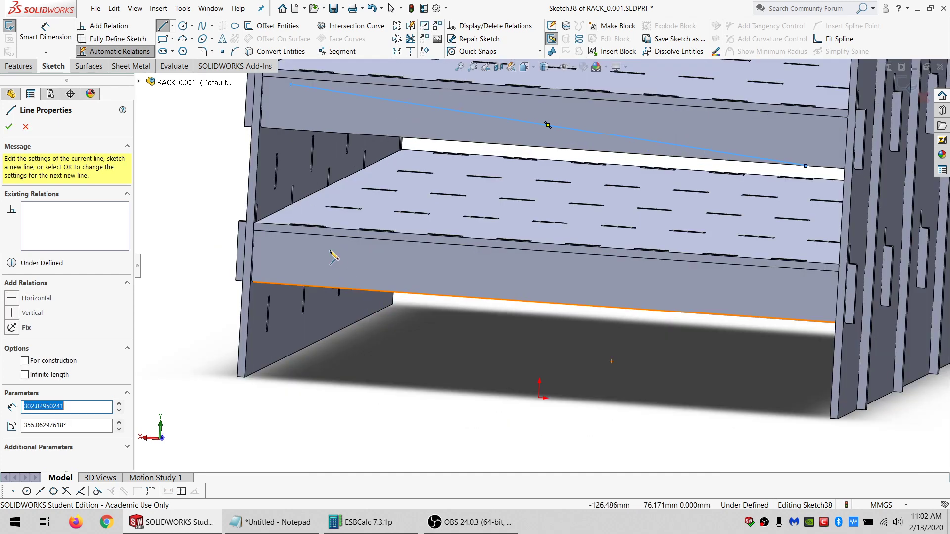
left_click(744, 316)
key("Escape")
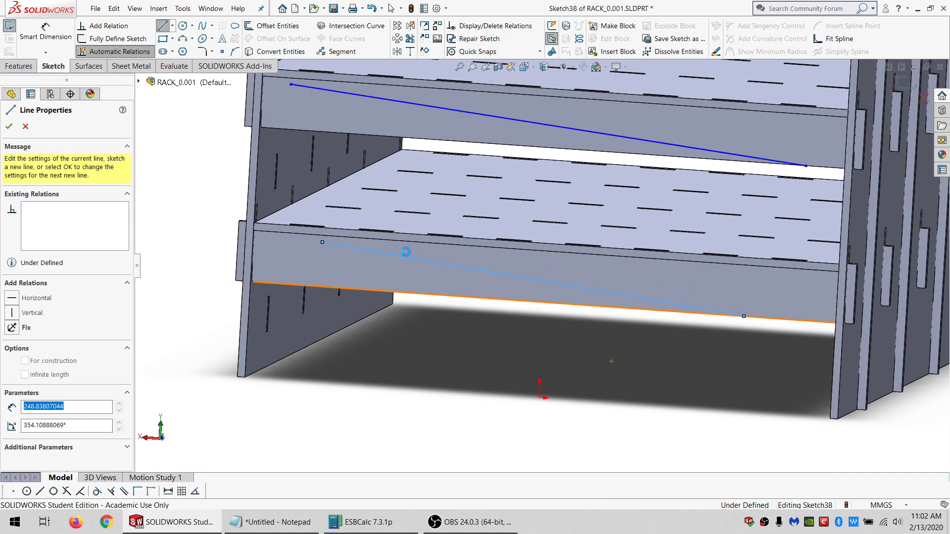
Hide the bottom and middle shelf panels, PART20 and PART19, to expose the rib edges.
right_click(405, 237)
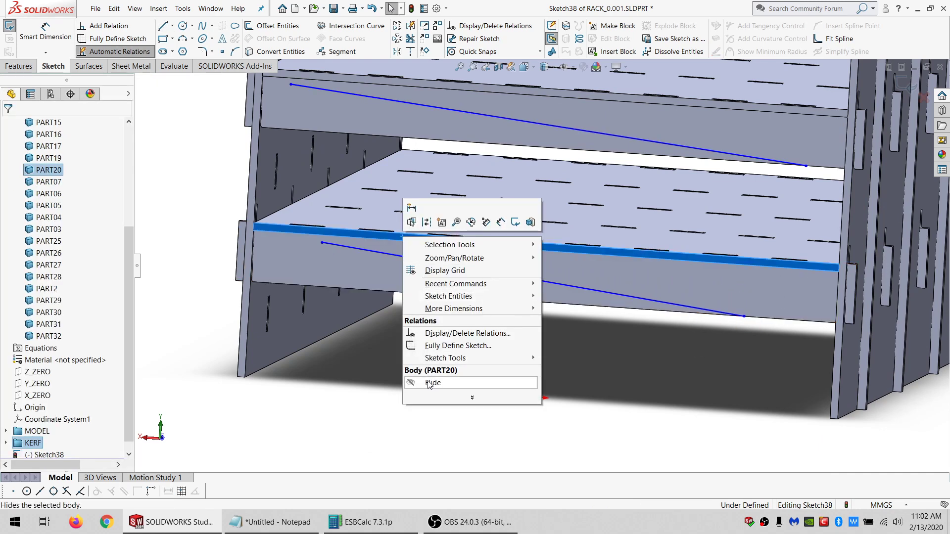
key("Escape")
scroll(474, 144, "down", 2)
right_click(471, 120)
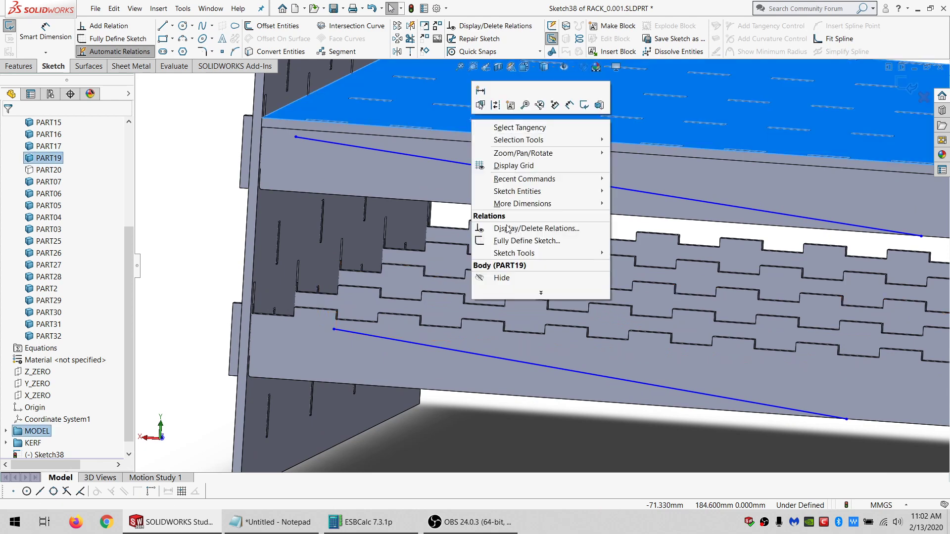
left_click(501, 279)
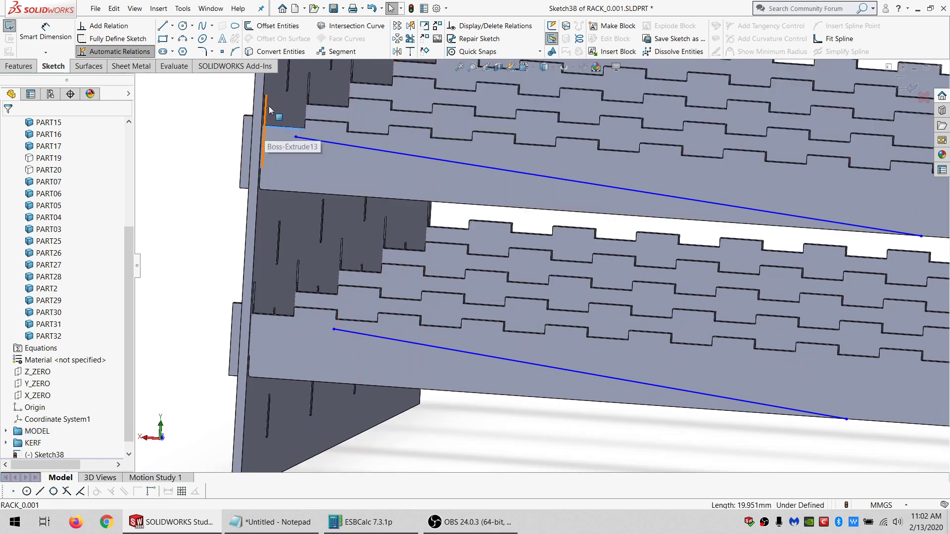
right_click(269, 146)
left_click(300, 263)
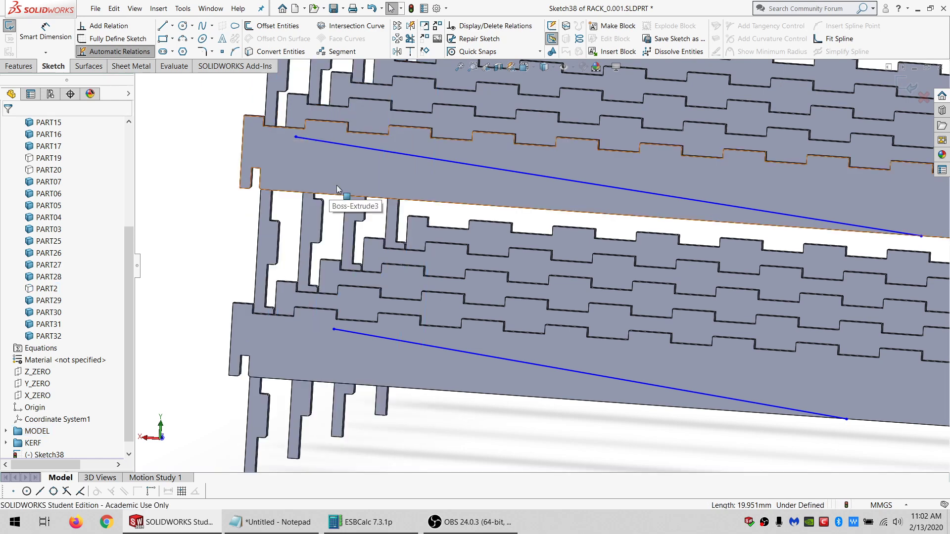
key("ctrl+z")
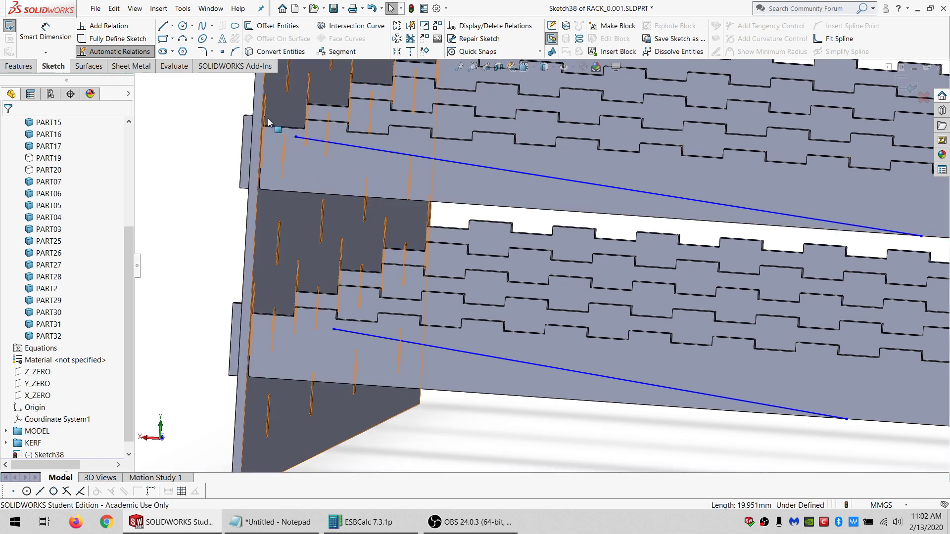
Make the middle diagonal's upper endpoint coincident with both the side panel's inner edge and the rib's upper edge.
left_click(264, 113)
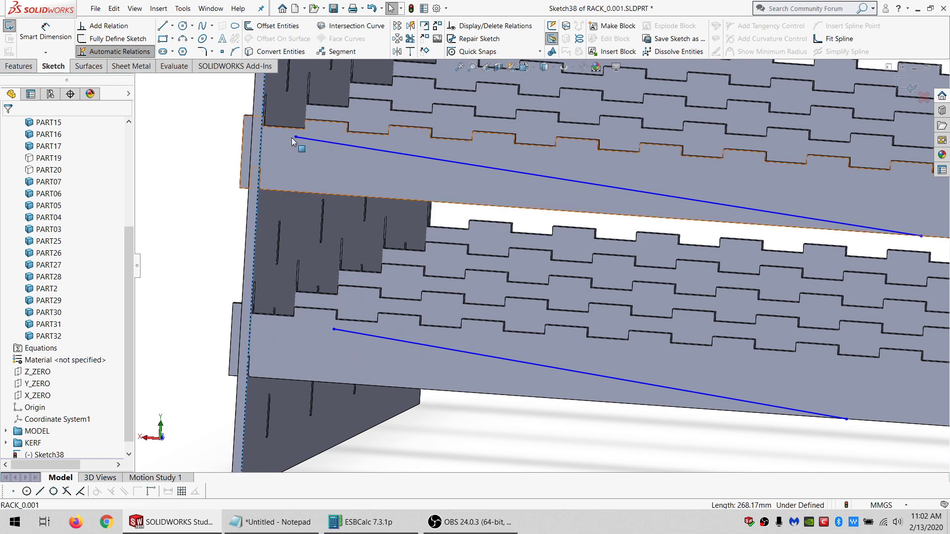
left_click(295, 137, "ctrl")
left_click(31, 316)
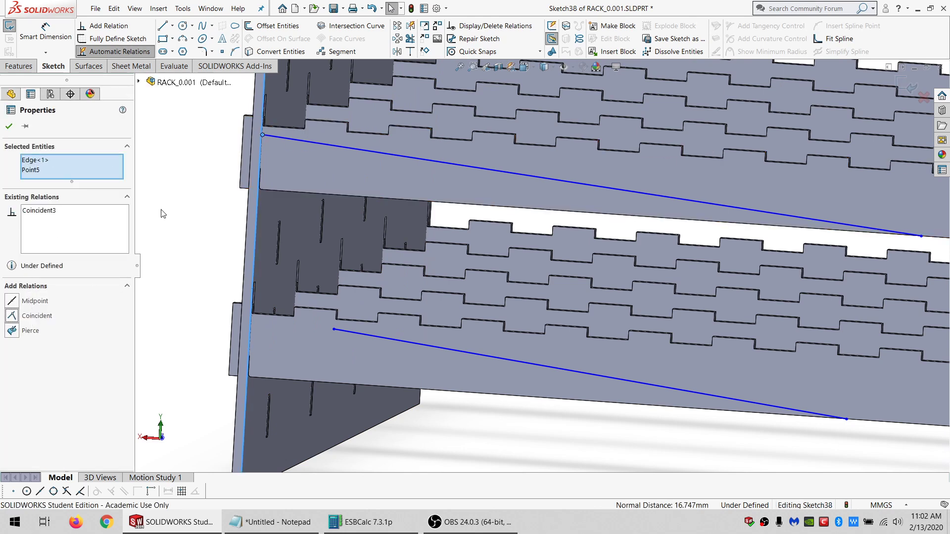
key("ctrl+z")
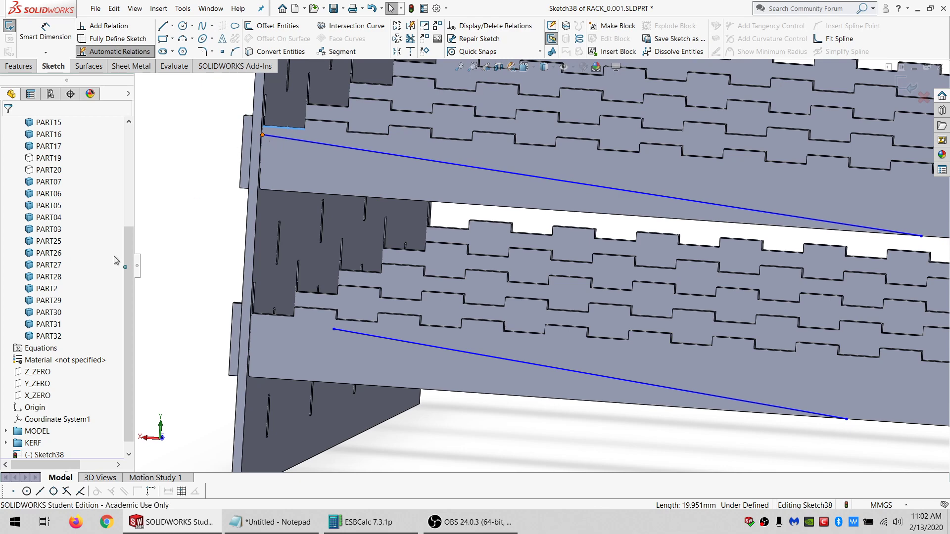
left_click(37, 317)
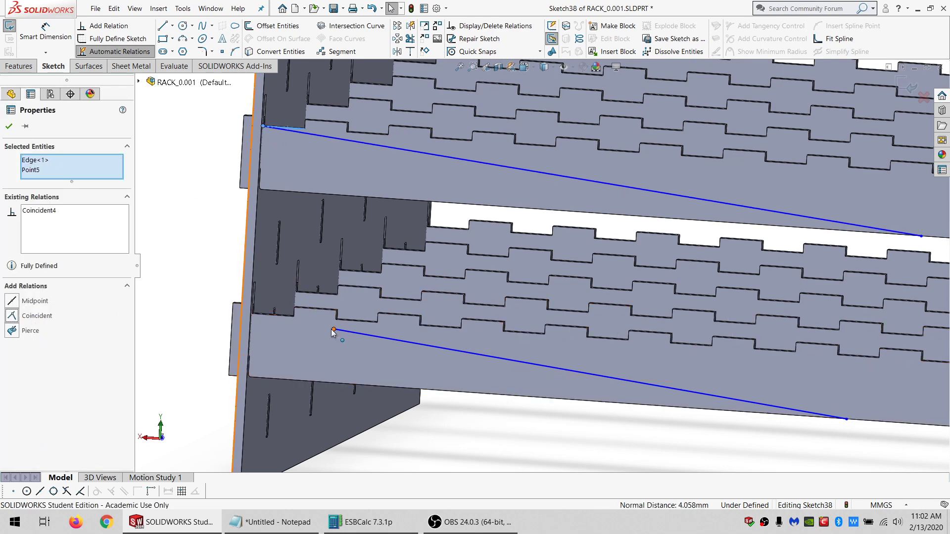
Make the bottom diagonal's upper endpoint coincident with both the bottom rib's upper edge and the side panel's inner edge.
left_click(333, 329)
left_click(263, 317, "ctrl")
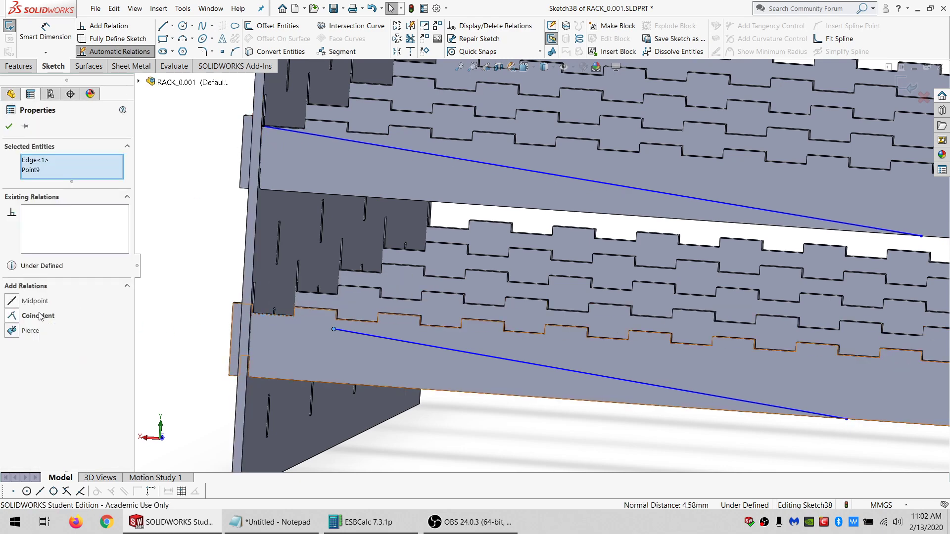
left_click(30, 315)
key("ctrl+z")
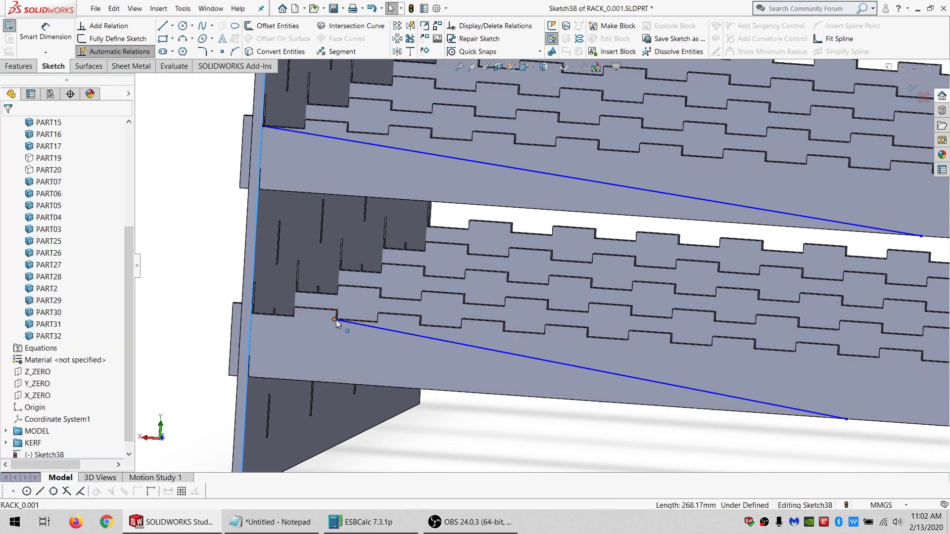
left_click(34, 317)
Make the top diagonal's upper endpoint coincident with both the side panel's inner edge and the top rib's upper edge.
scroll(297, 272, "up", 5)
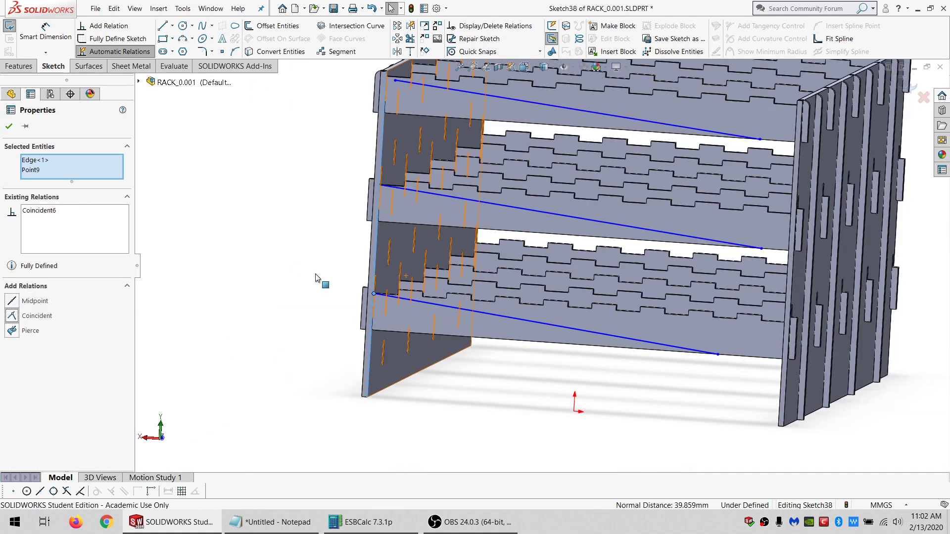
scroll(495, 198, "down", 6)
left_click(537, 210)
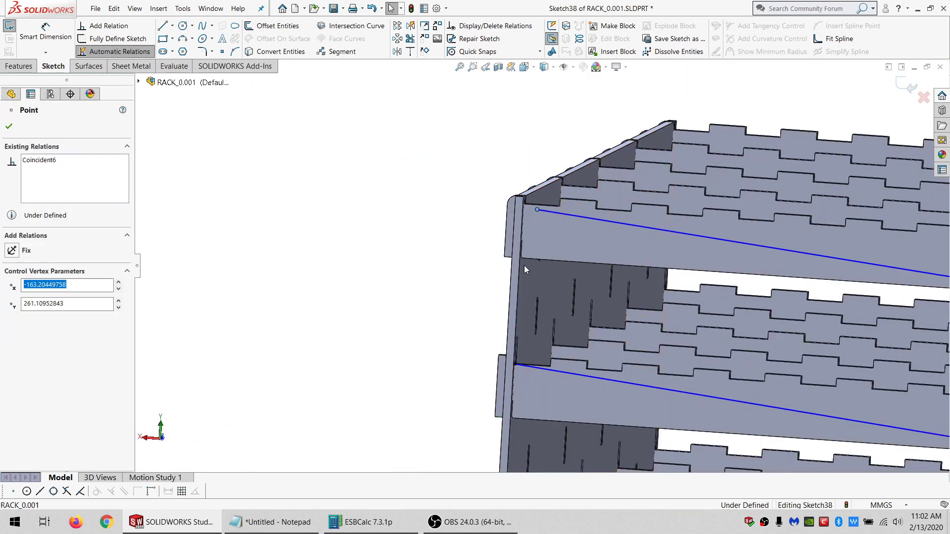
left_click(520, 269, "ctrl")
left_click(30, 315)
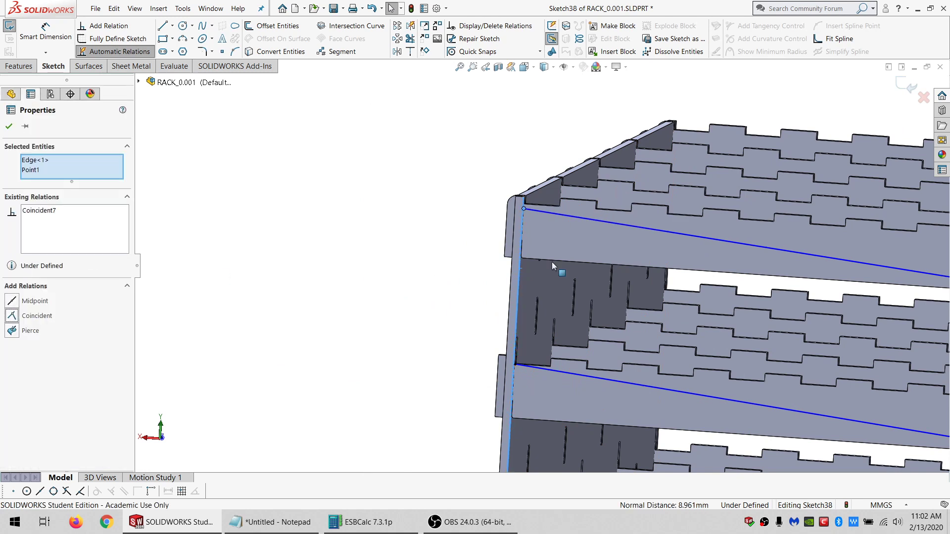
key("Escape")
left_click(525, 210)
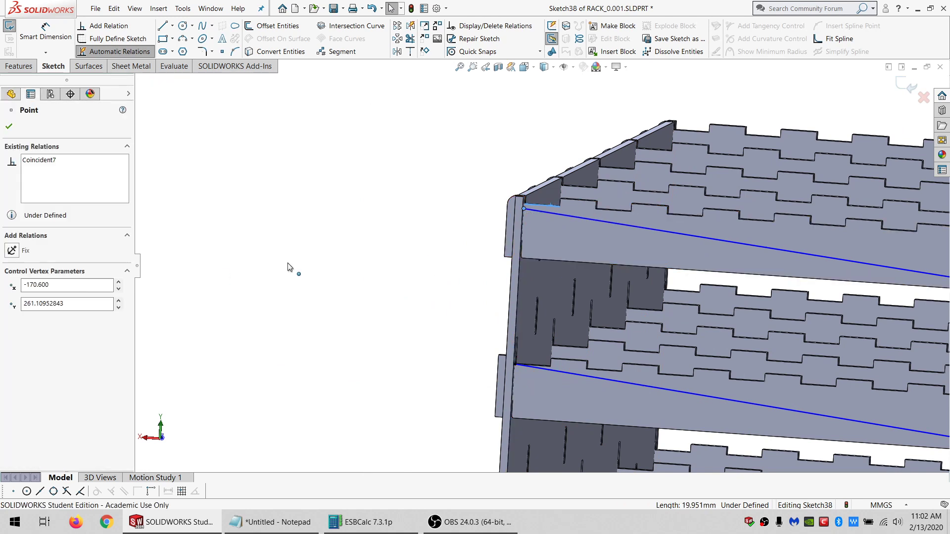
left_click(531, 209, "ctrl")
left_click(37, 317)
Make the top diagonal's lower endpoint coincident with the opposite side panel's inner edge.
scroll(681, 288, "up", 5)
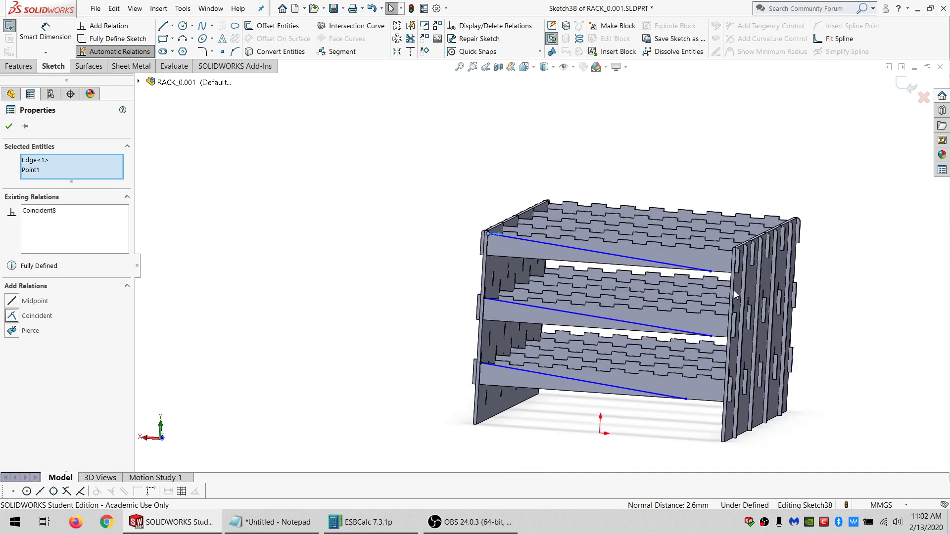
scroll(735, 290, "down", 6)
key("Escape")
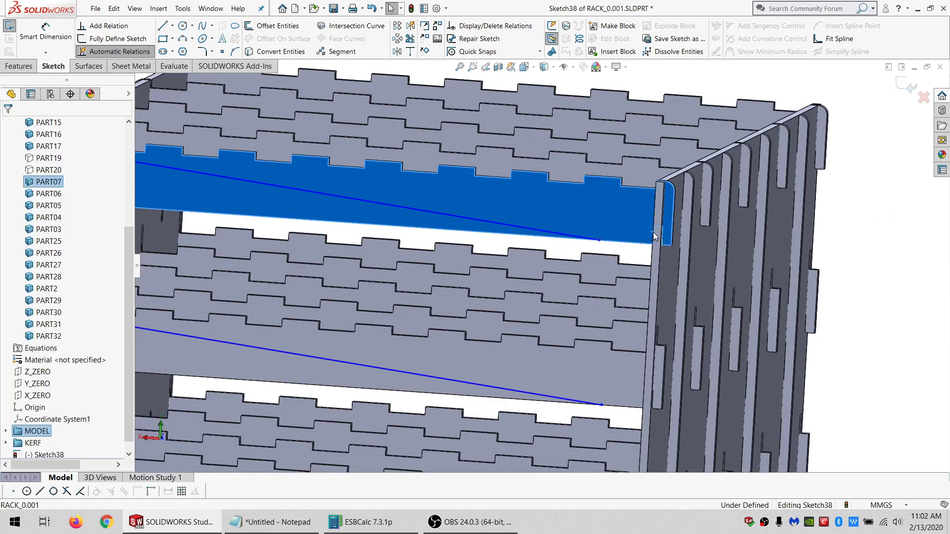
left_click(597, 242, "ctrl")
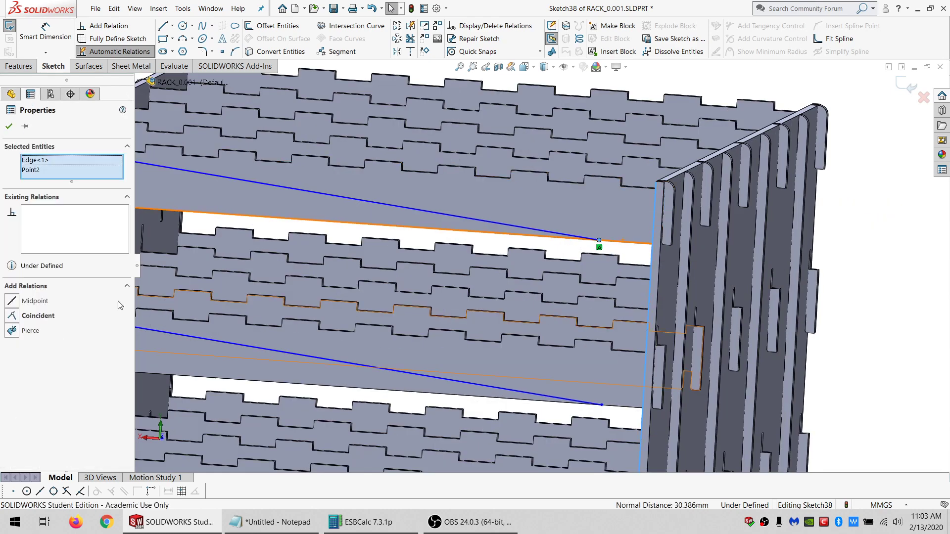
left_click(37, 316)
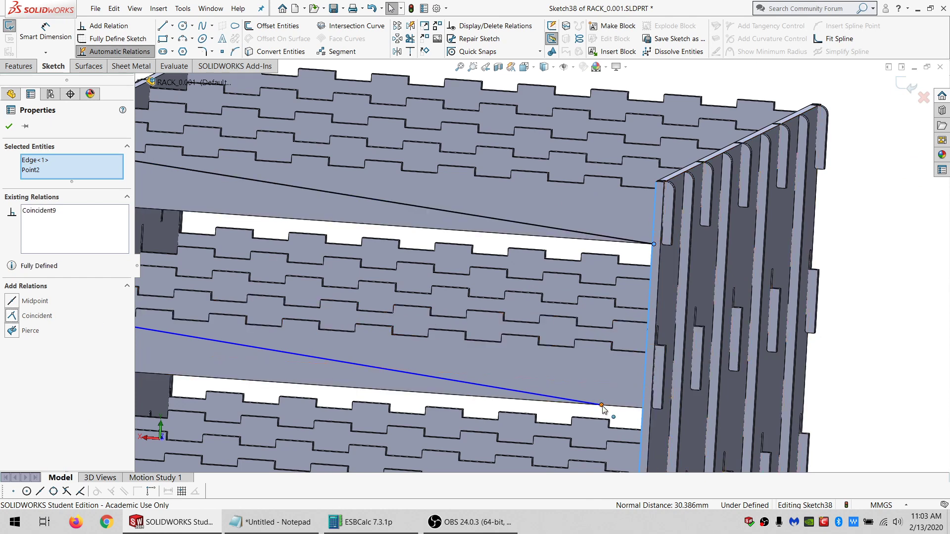
Make the middle diagonal's lower endpoint coincident with the same side panel's inner edge.
left_click(601, 405)
left_click(645, 394, "ctrl")
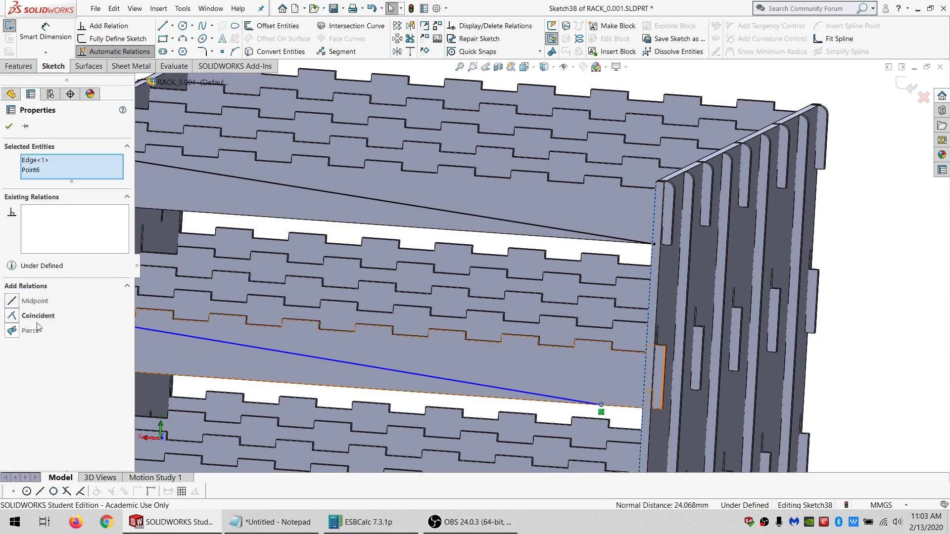
left_click(37, 318)
Make the bottom diagonal's lower endpoint coincident with that side panel's inner edge.
scroll(552, 393, "up", 5)
scroll(551, 393, "down", 5)
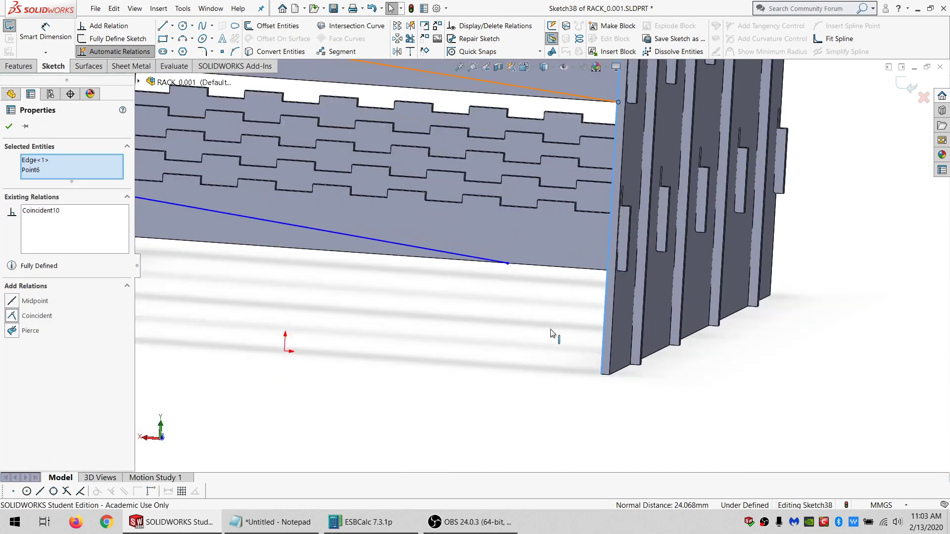
left_click(507, 264)
left_click(486, 262, "ctrl")
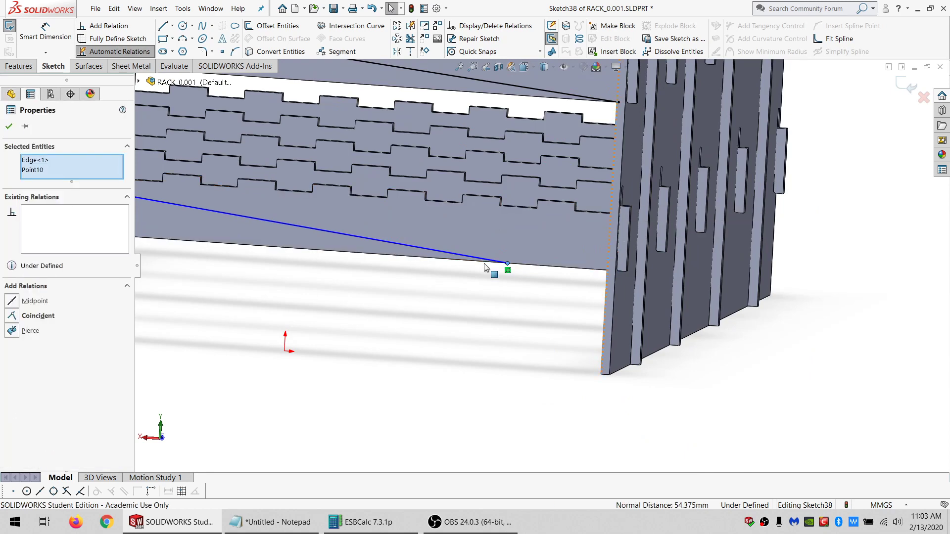
left_click(28, 321)
Examine the bottom rib's tab recesses, lower edge and the three rear diagonals from several angles.
scroll(381, 204, "down", 4)
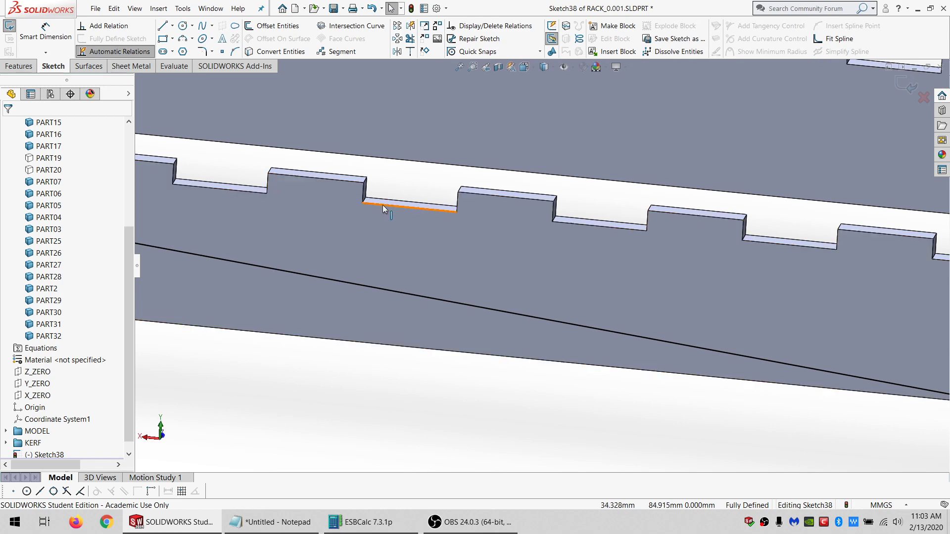
left_click(385, 203)
key("ctrl+8")
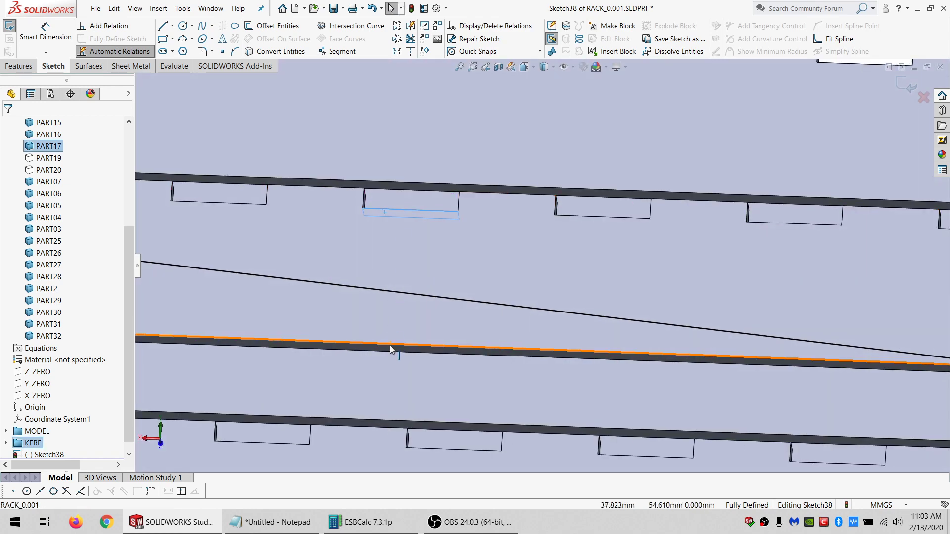
left_click(390, 346)
middle_click_drag(401, 269, 395, 386)
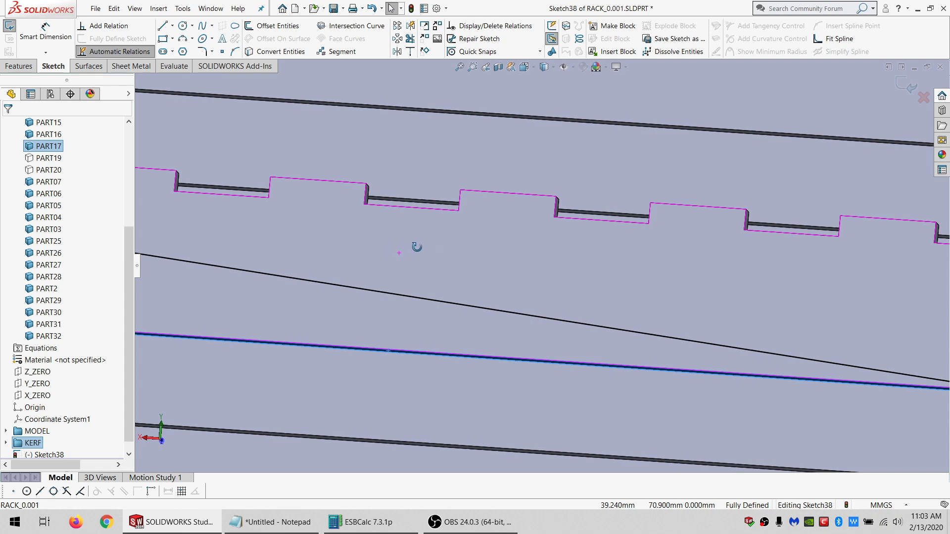
middle_click_drag(436, 242, 467, 228)
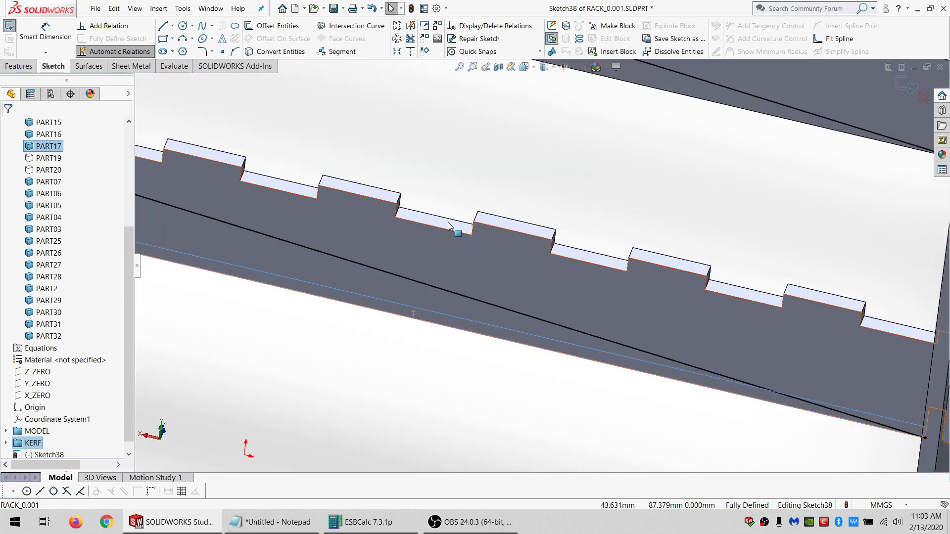
left_click(448, 225)
scroll(544, 376, "up", 5)
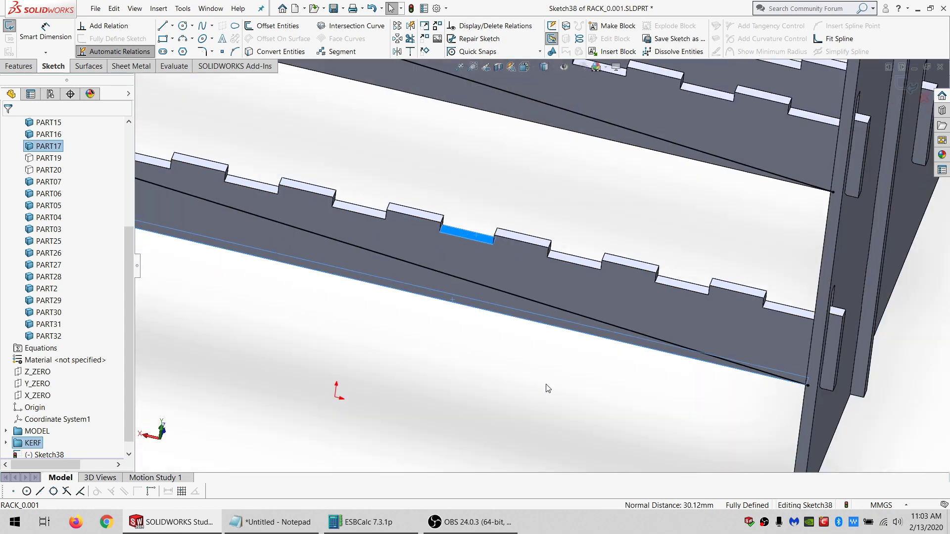
middle_click_drag(544, 376, 446, 297)
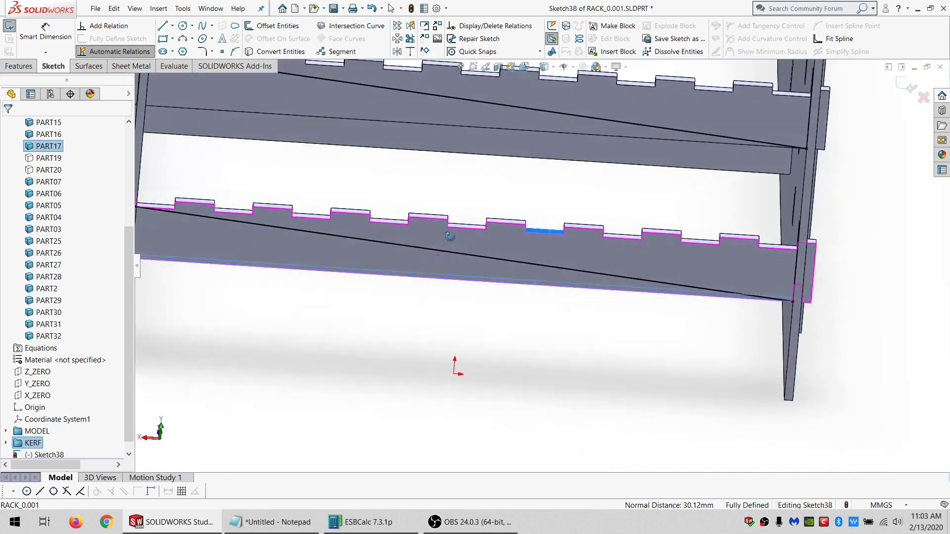
scroll(530, 196, "up", 5)
scroll(530, 197, "down", 5)
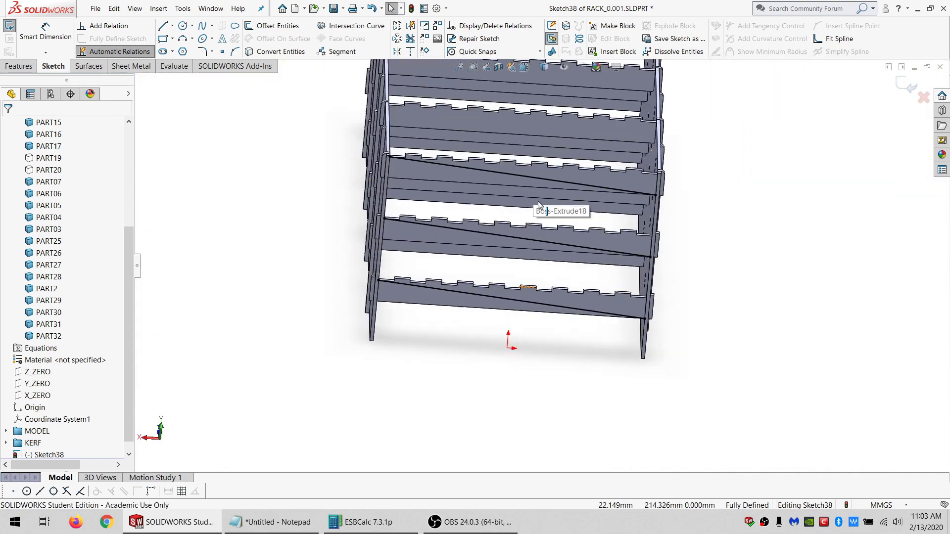
middle_click_drag(539, 201, 535, 226)
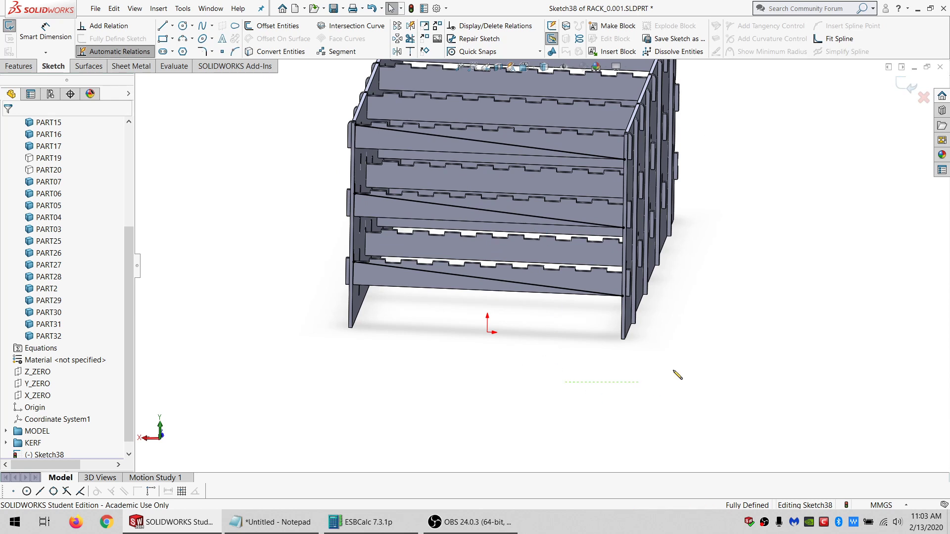
Convert all three diagonals across the rear ribs to construction lines.
mouse_move(674, 373)
left_mouse_down()
mouse_move(547, 112)
mouse_move(347, 188)
left_mouse_up()
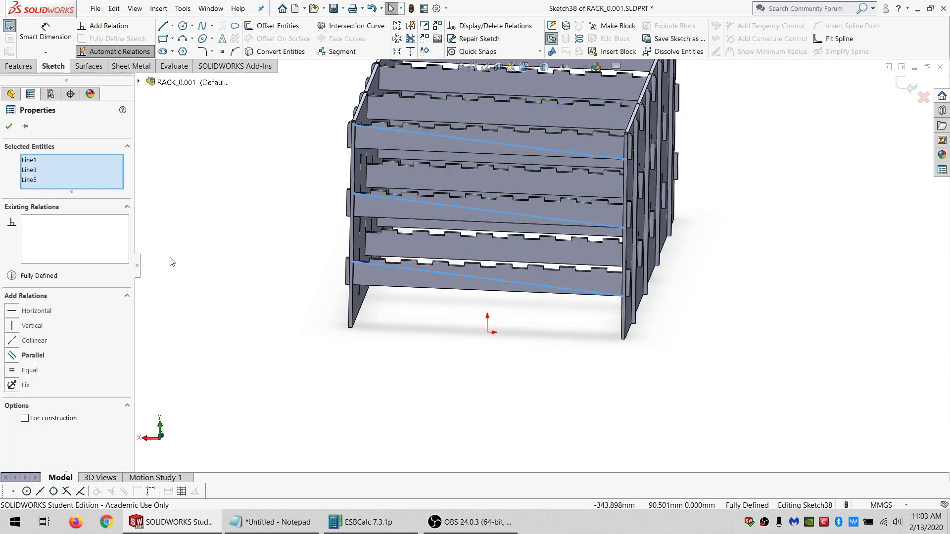
left_click(41, 421)
key("Escape")
Sketch center rectangles on the three diagonals' midpoints: top about 148 by 21 mm, middle about 149 by 22 mm, bottom about 166 by 86 mm.
left_click(173, 38)
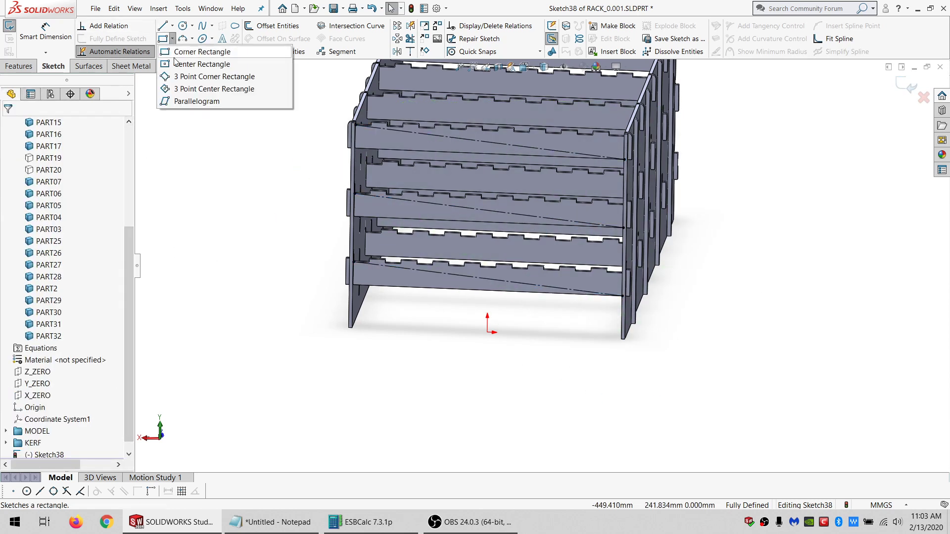
left_click(203, 55)
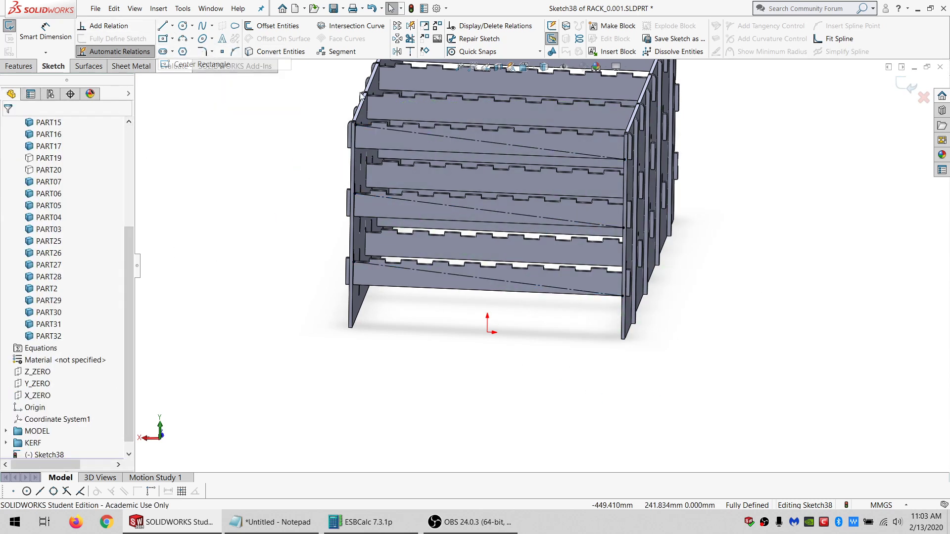
left_click(490, 142)
left_click(547, 152)
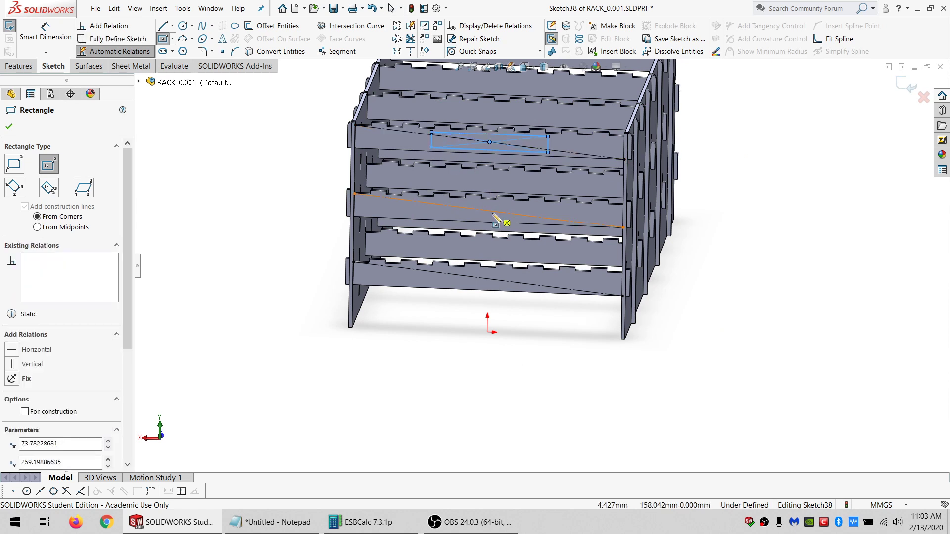
left_click(489, 211)
left_click(548, 222)
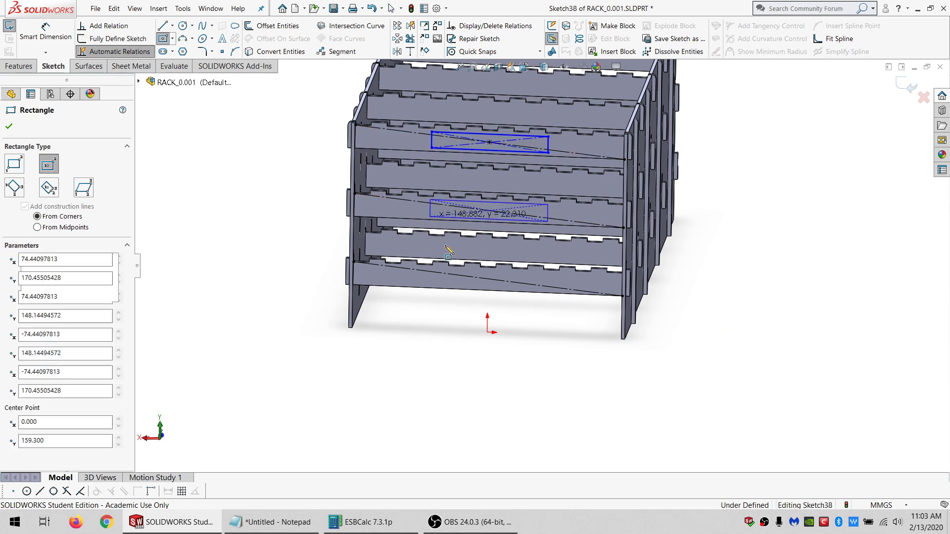
left_click(489, 279)
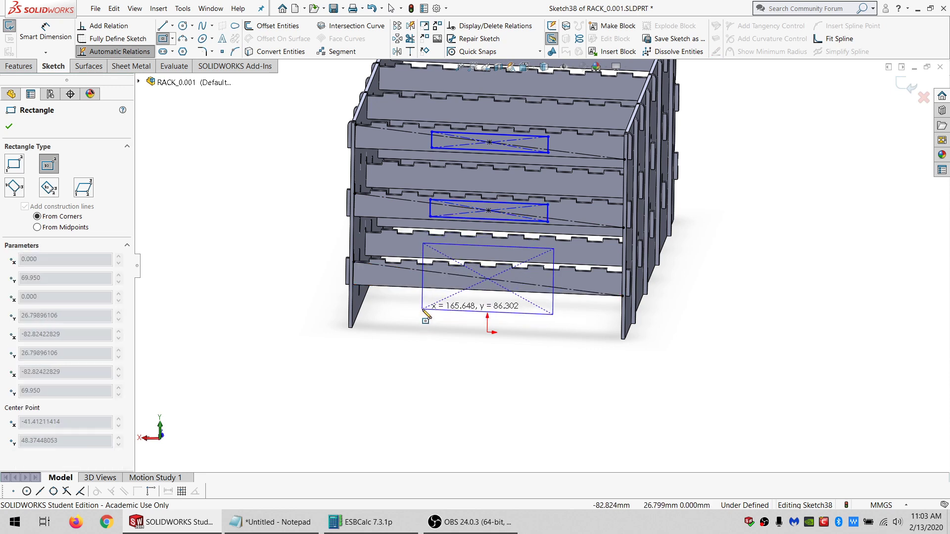
left_click(423, 309)
key("Escape")
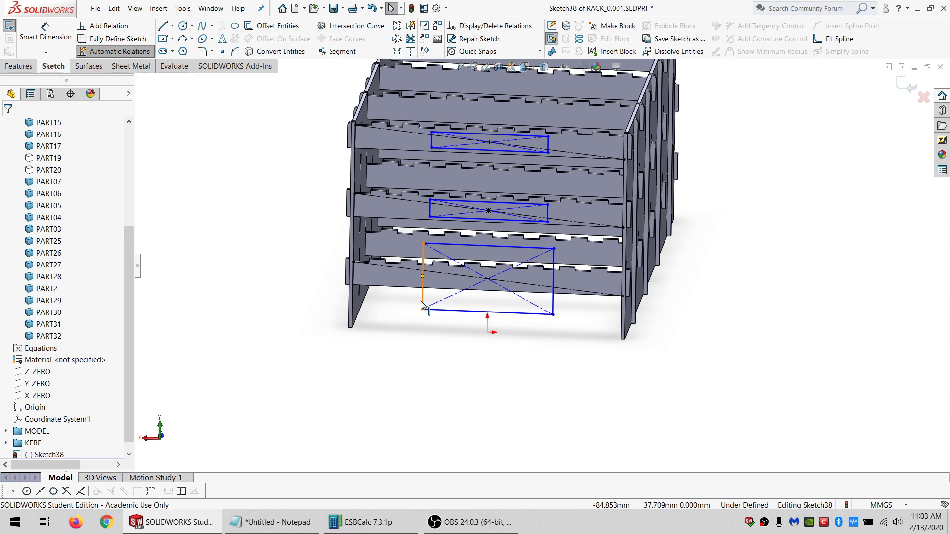
Make the lower-left corners of the bottom and top rectangles coincident with the middle rectangle's left side.
left_click(423, 309)
left_click(431, 208, "ctrl")
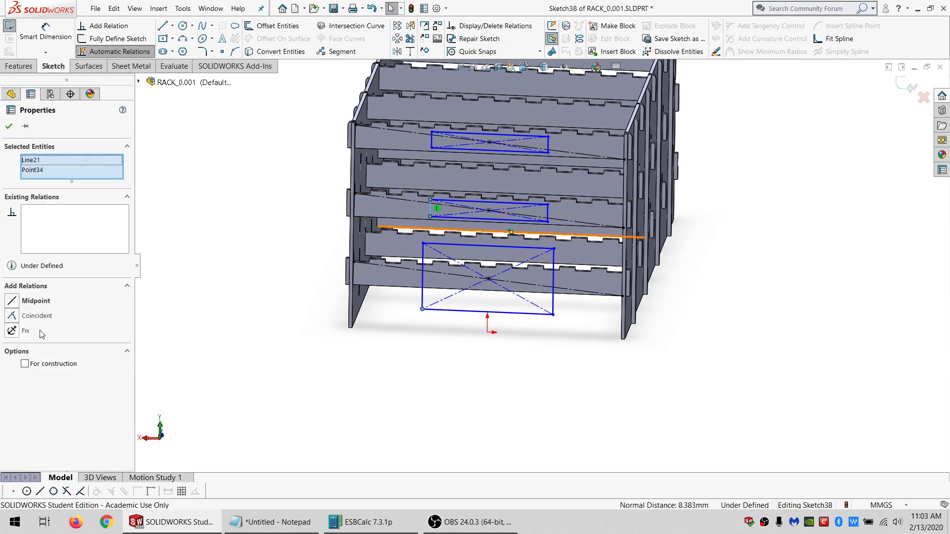
left_click(36, 316)
left_click(429, 214)
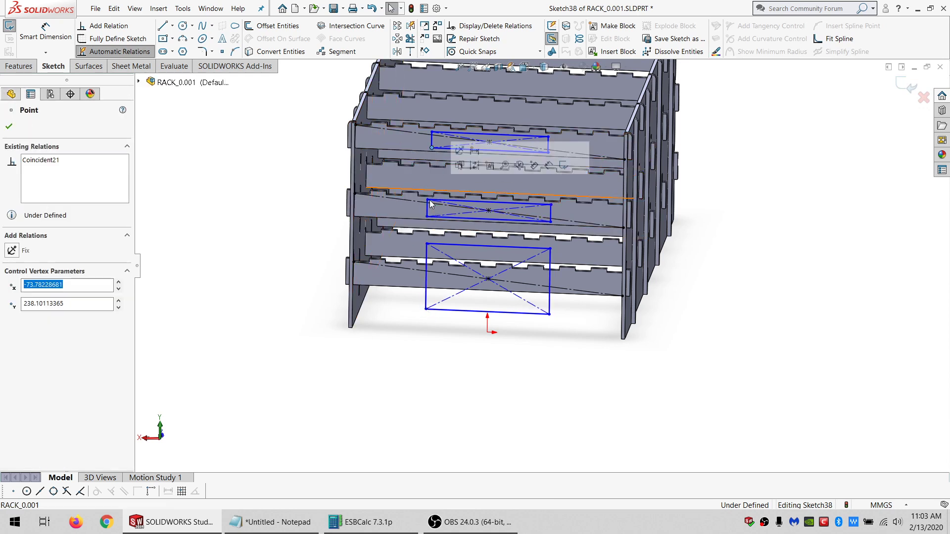
left_click(429, 219, "ctrl")
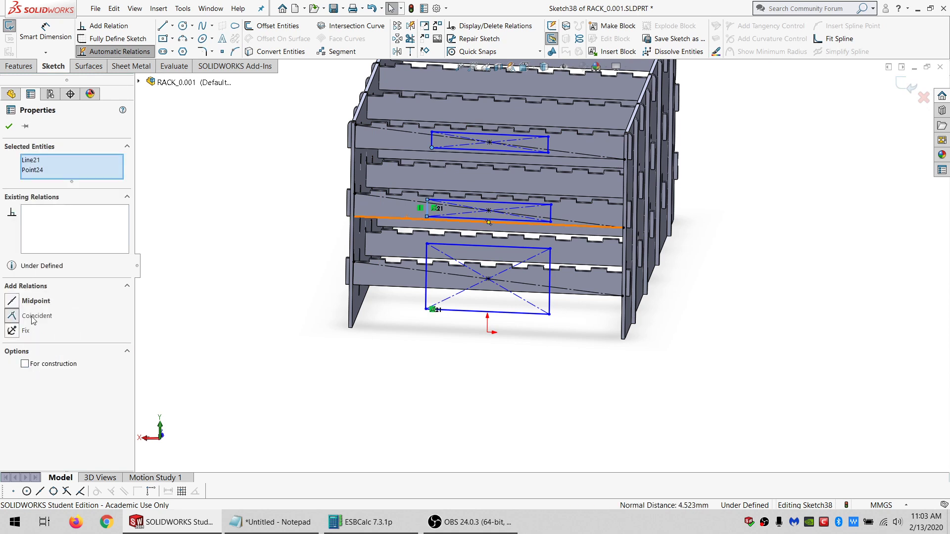
left_click(33, 316)
Make the left vertical sides of all three rectangles equal in length.
left_click(427, 275)
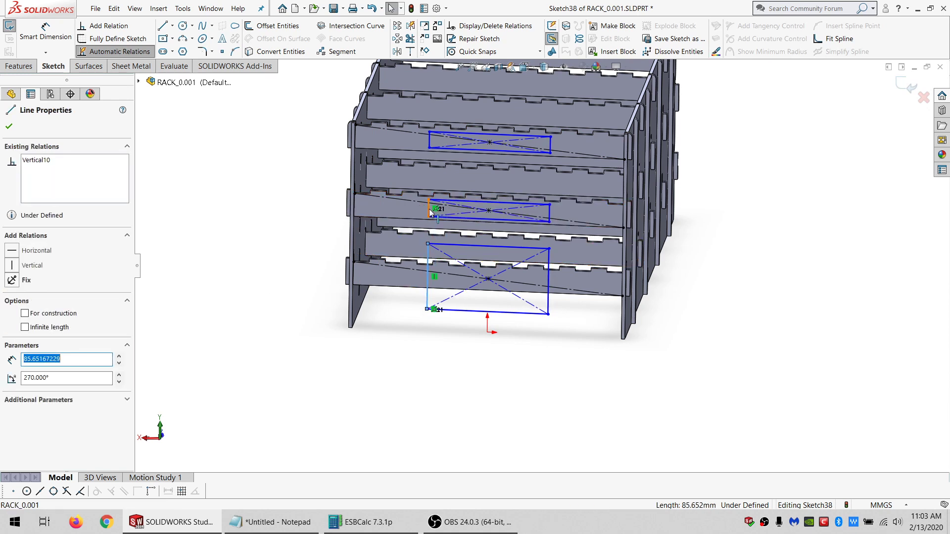
left_click(430, 216, "ctrl")
left_click(429, 140, "ctrl")
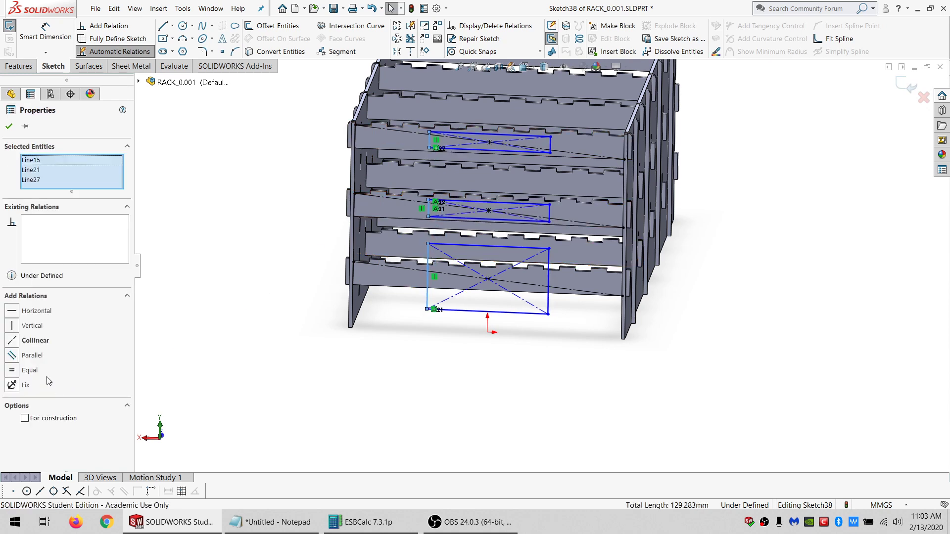
left_click(28, 376)
left_click(241, 226)
Dimension the bottom rectangle's height as 20 mm.
key("d")
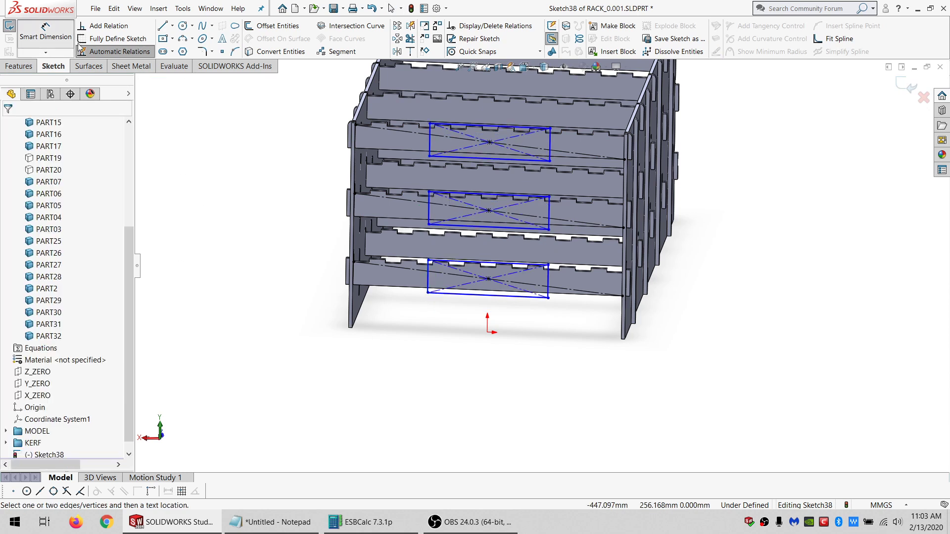
left_click(428, 294)
left_click(445, 262)
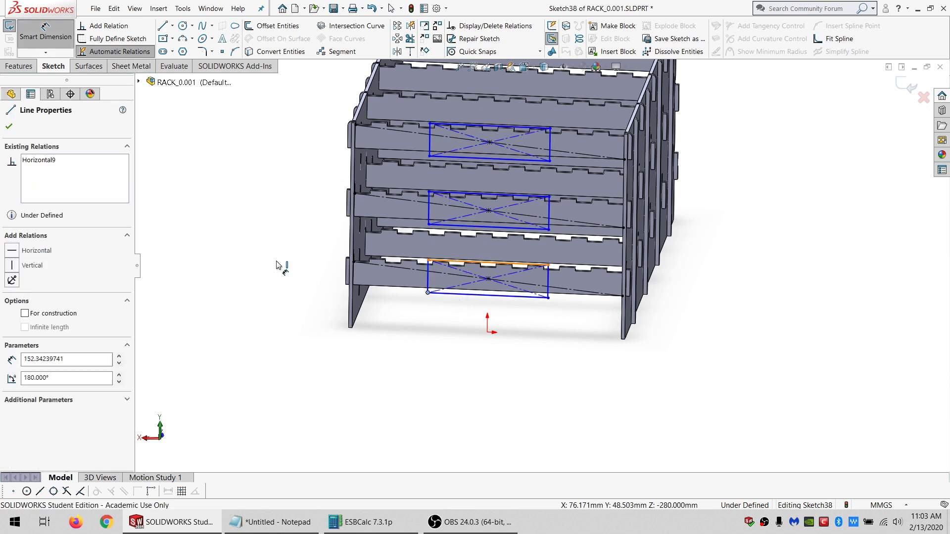
left_click(262, 268)
type("20")
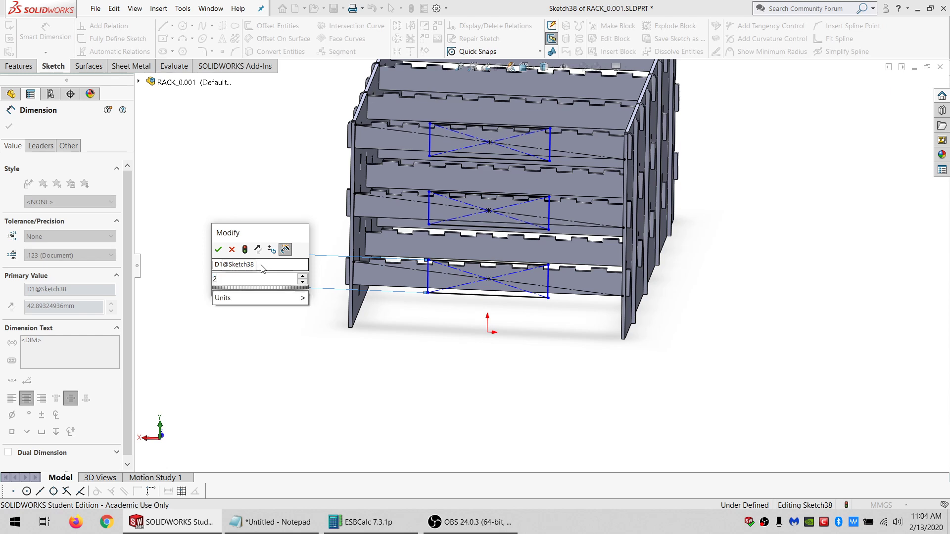
key("Return")
key("Escape")
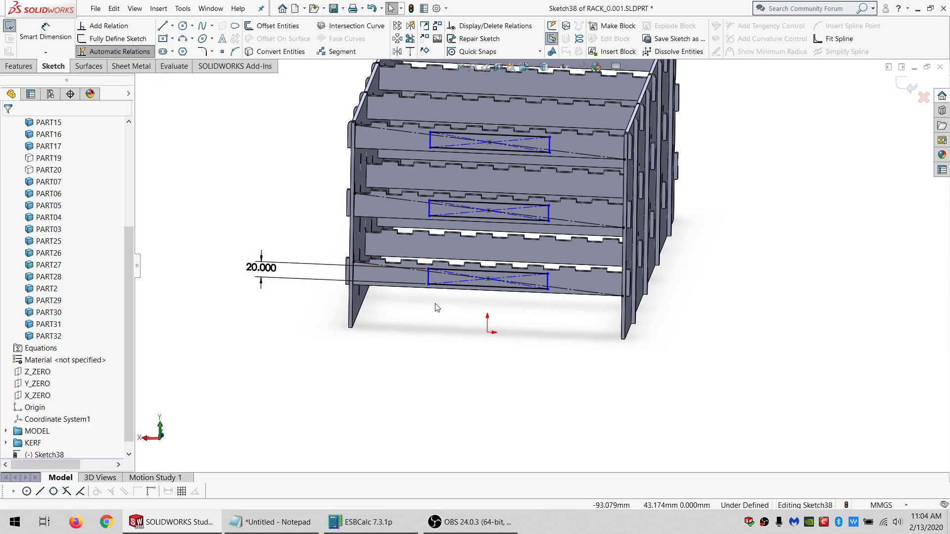
Make the bottom rectangle's lower-left corner coincident with the left side panel's inner edge.
left_click(54, 44)
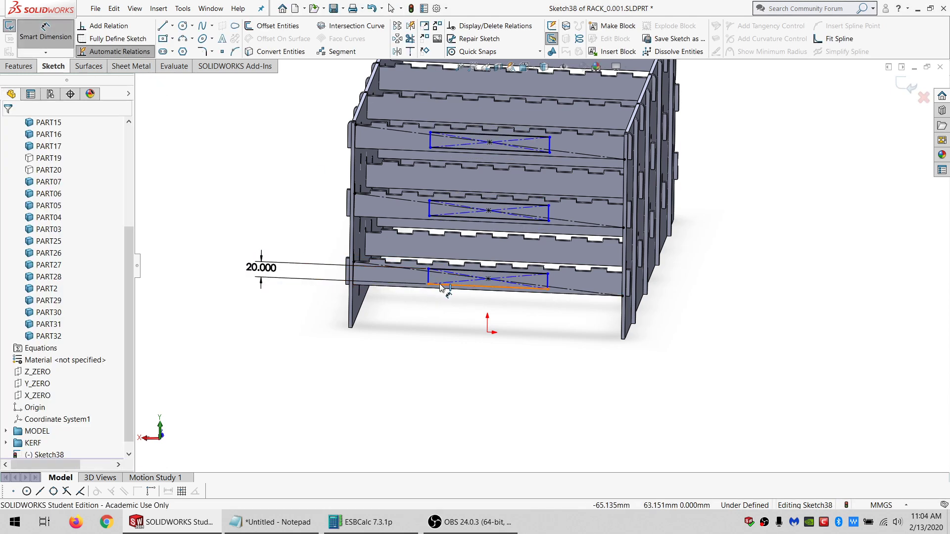
key("Escape")
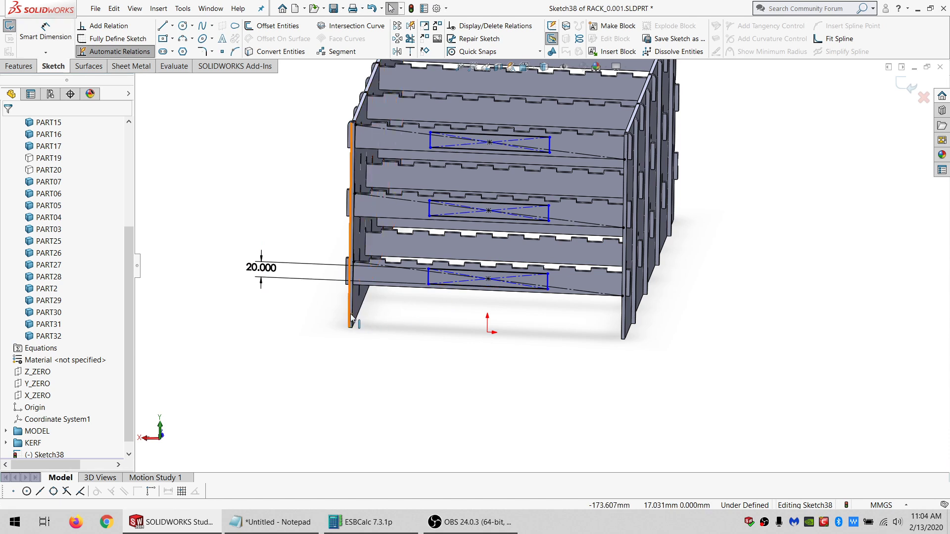
left_click(428, 284, "ctrl")
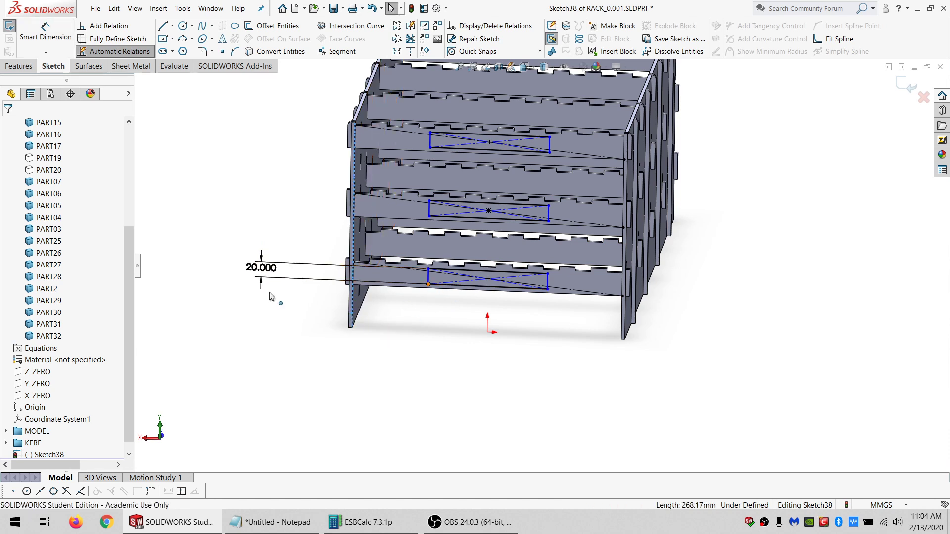
left_click(13, 316)
scroll(495, 310, "up", 5)
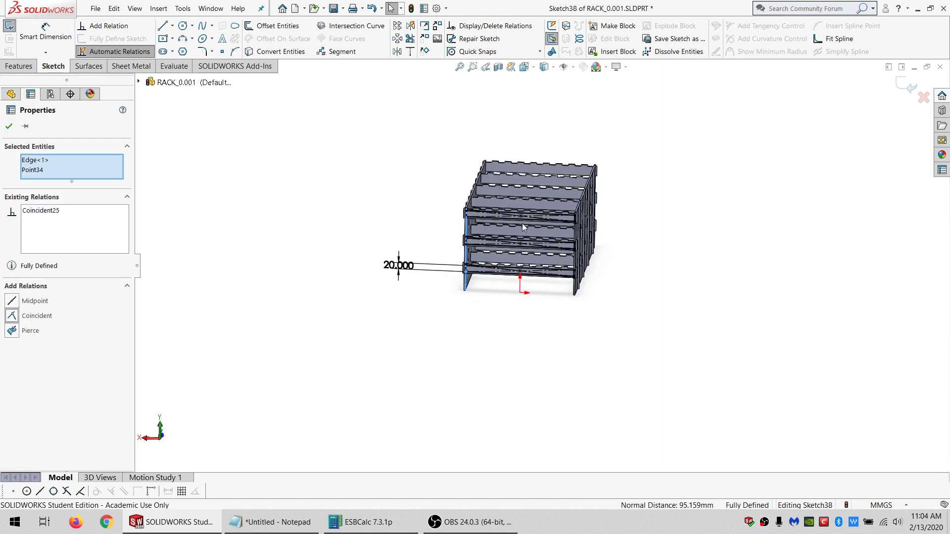
Convert all lines of the three rectangles in the sketch to construction geometry.
scroll(522, 222, "down", 3)
mouse_move(318, 415)
left_mouse_down()
mouse_move(581, 417)
mouse_move(663, 188)
mouse_move(204, 224)
mouse_move(150, 330)
left_mouse_up()
left_click(24, 388)
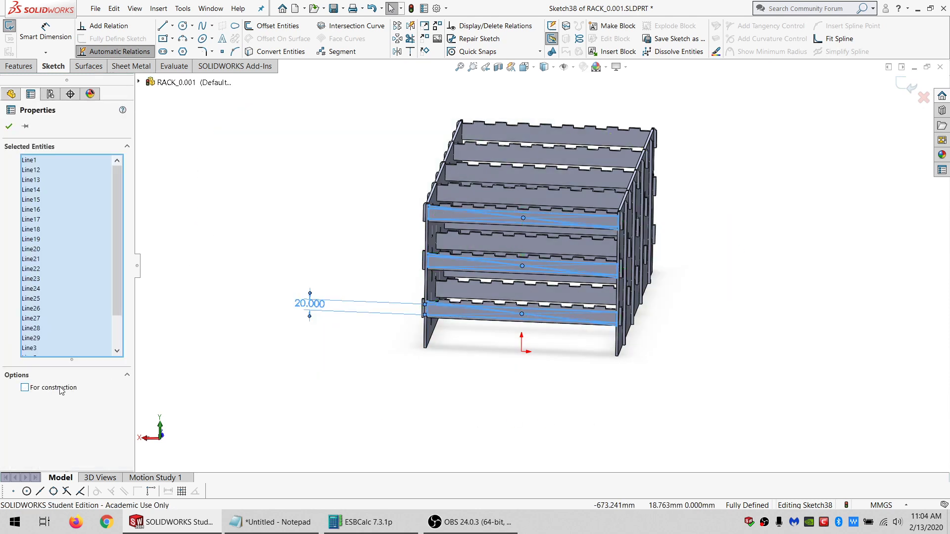
left_click(403, 377)
Turn the bottom horizontal lines of all three rectangles back into solid sketch lines and exit the sketch.
scroll(485, 329, "down", 4)
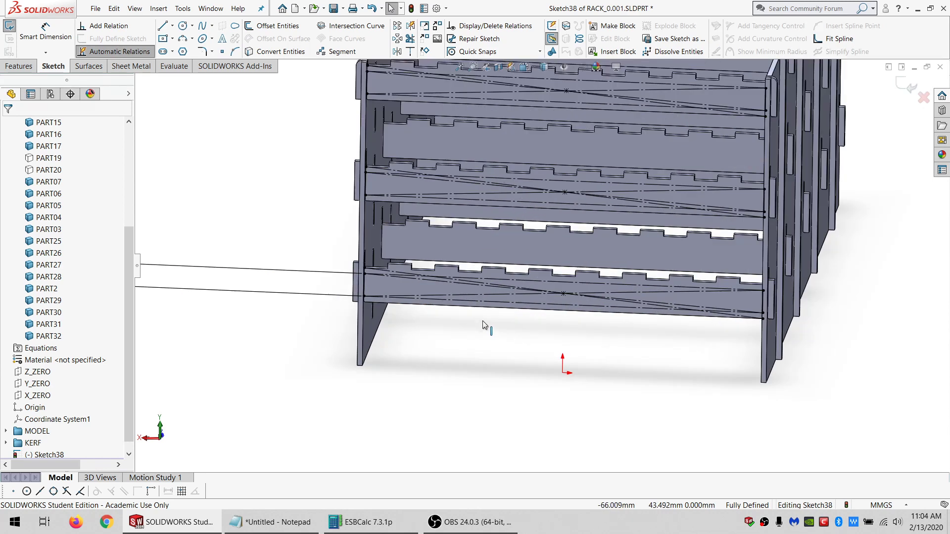
left_click(473, 306)
left_click(461, 201, "ctrl")
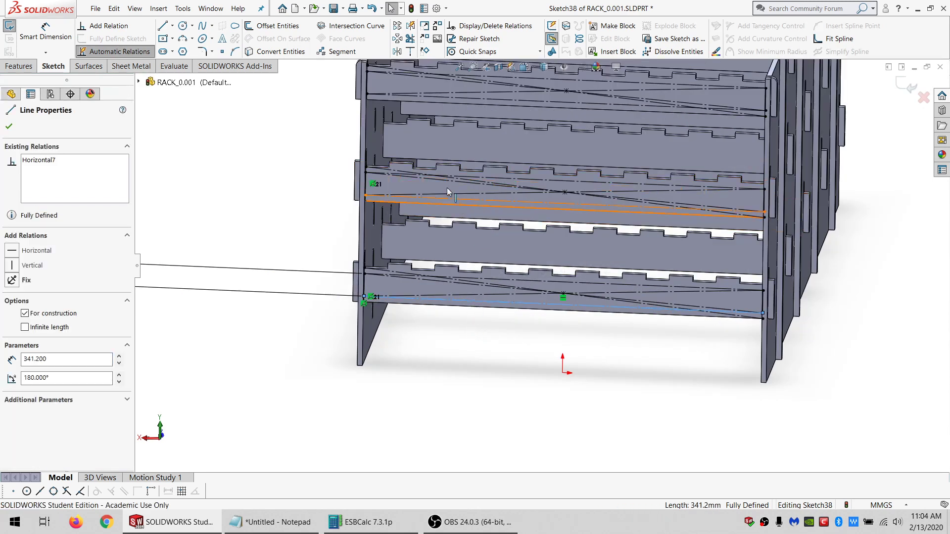
left_click(462, 104, "ctrl")
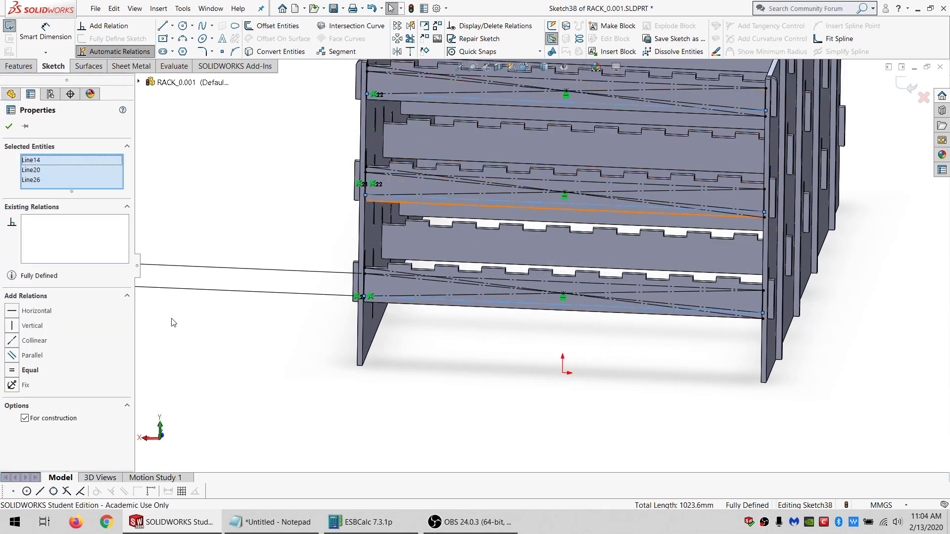
left_click(54, 419)
left_click(256, 157)
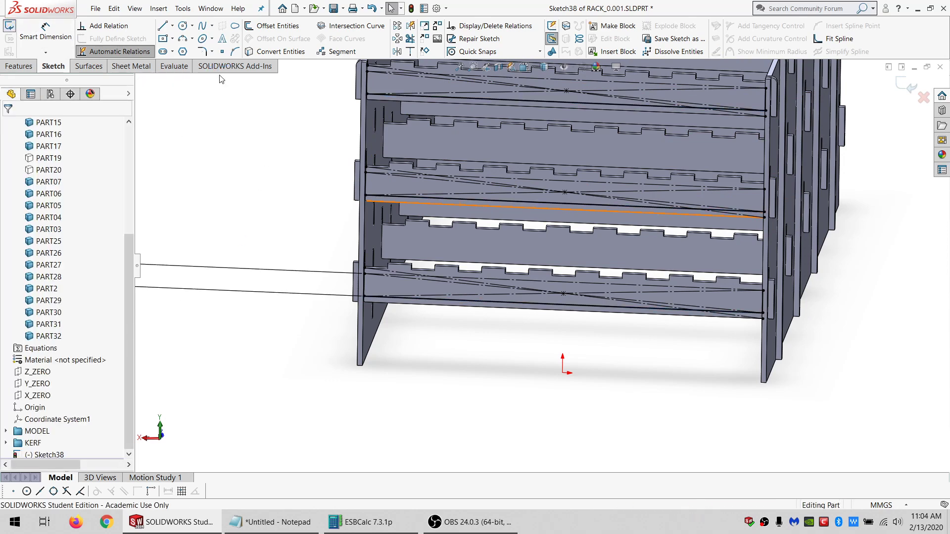
Set the document's annotation font height to 20 mm.
left_click(437, 8)
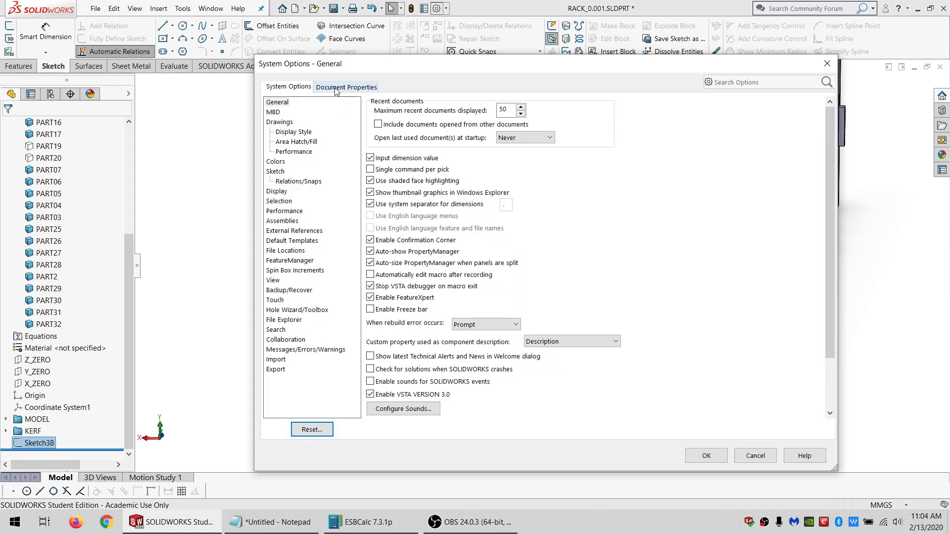
left_click(335, 88)
left_click(296, 113)
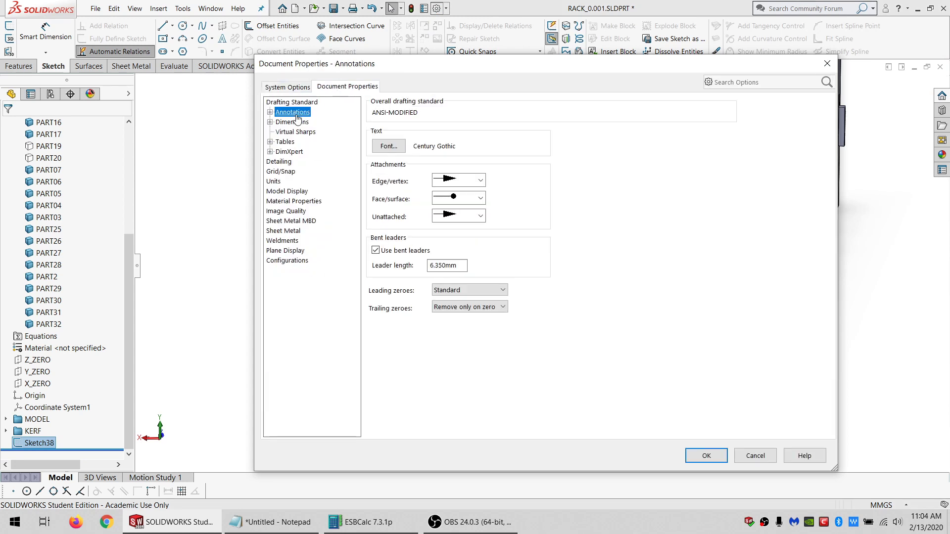
left_click(389, 147)
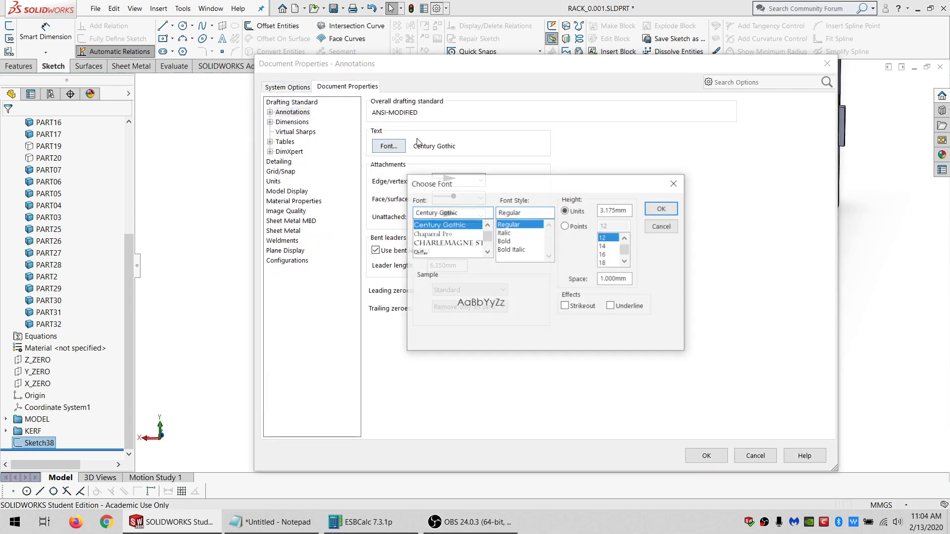
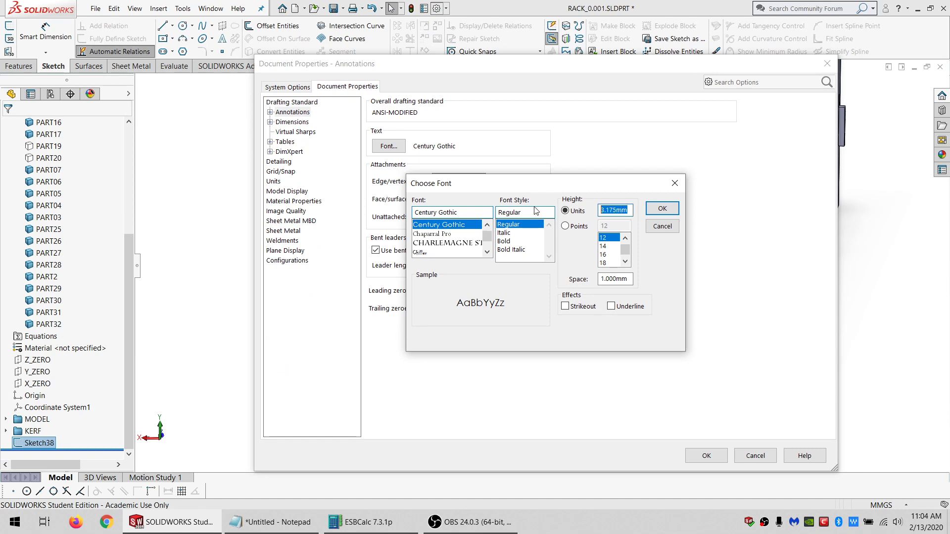
left_click(489, 245)
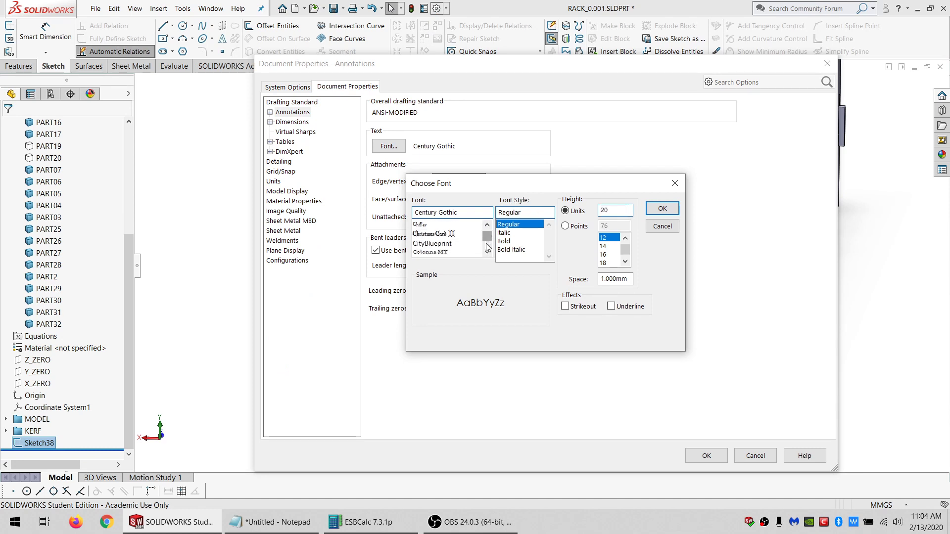
left_click(487, 244)
left_click(487, 245)
left_click(487, 245)
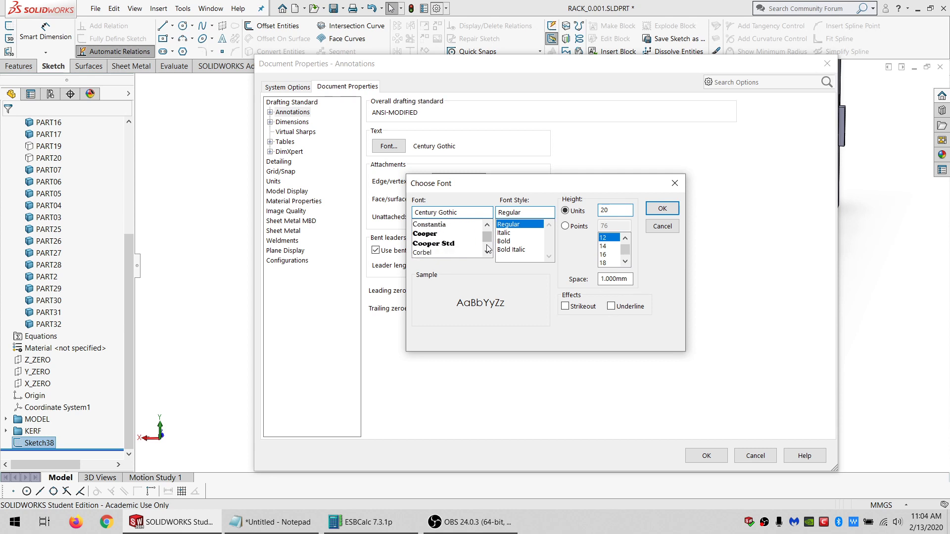
left_click(665, 209)
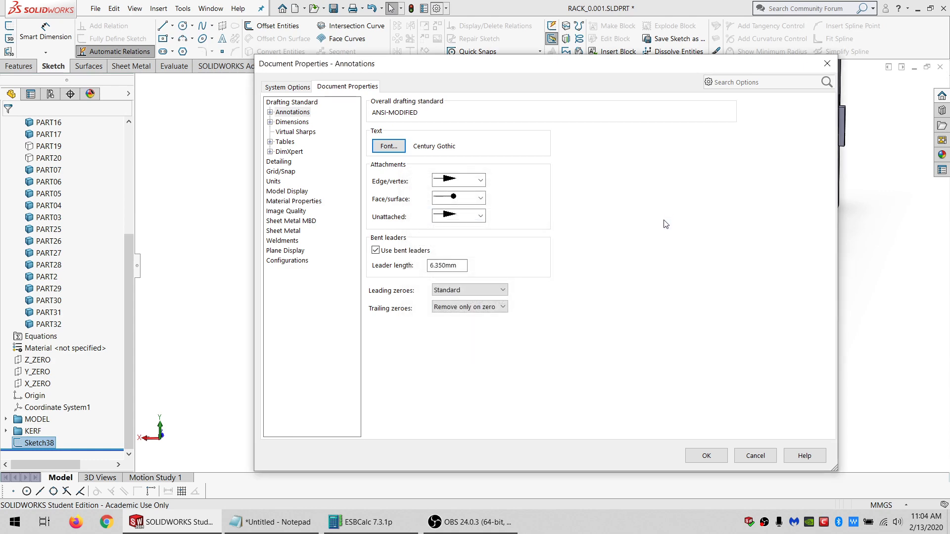
left_click(708, 455)
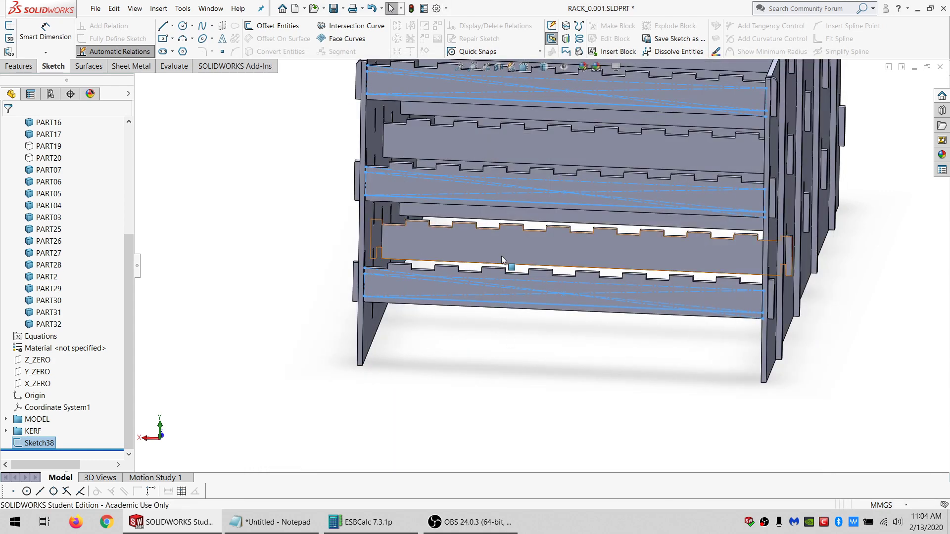
Hide the rectangle sketch, Sketch38.
scroll(508, 265, "up", 2)
scroll(611, 204, "down", 1)
left_click(285, 164)
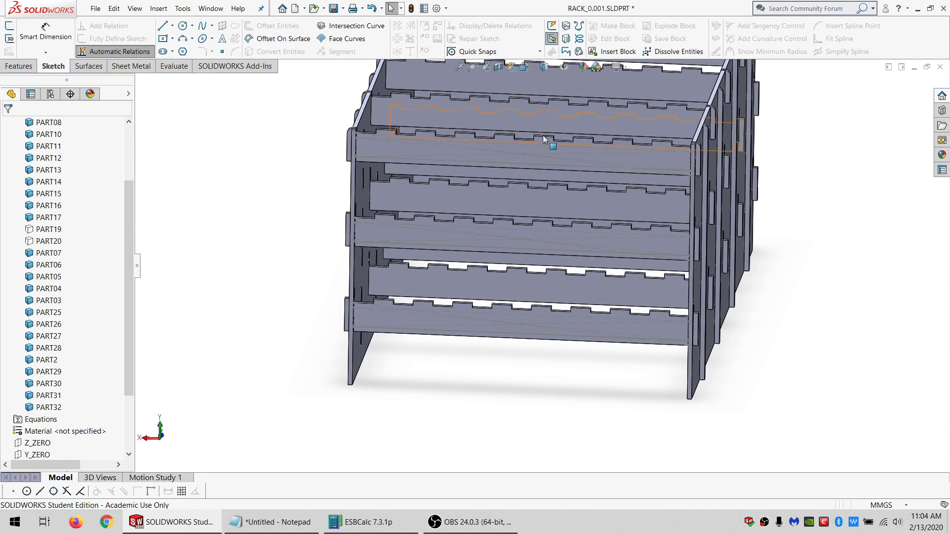
scroll(68, 312, "down", 2)
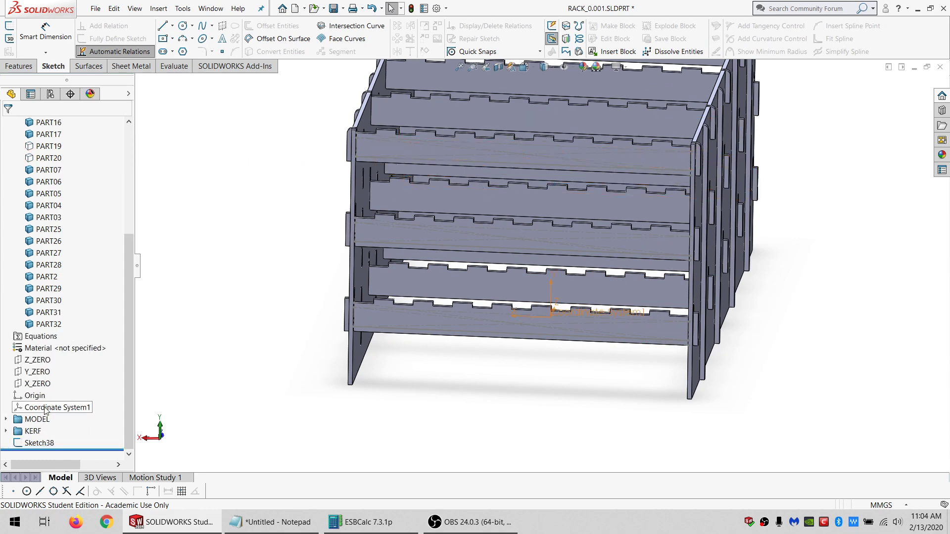
left_click(40, 443)
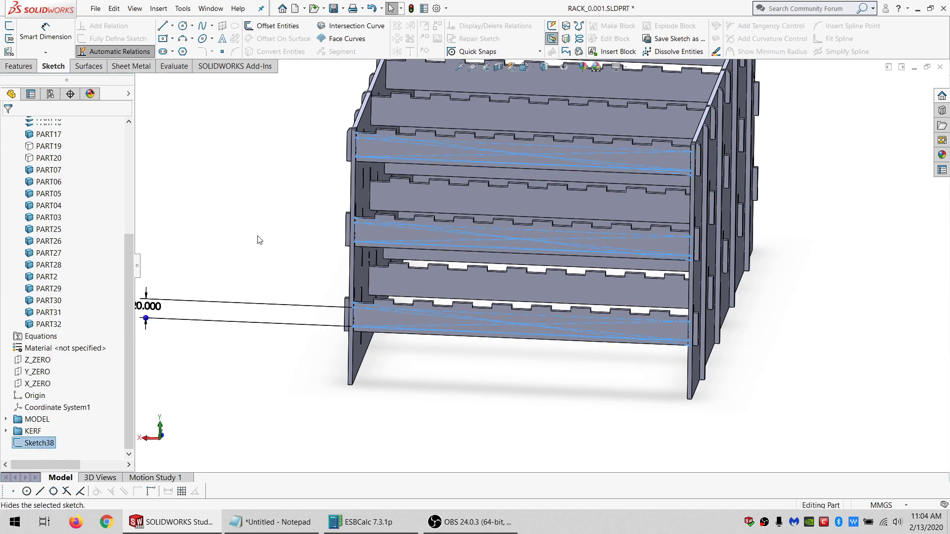
Start a sketch on the upper rear rib's face, convert Sketch38's three solid lines into it, and exit the sketch.
left_click(393, 158)
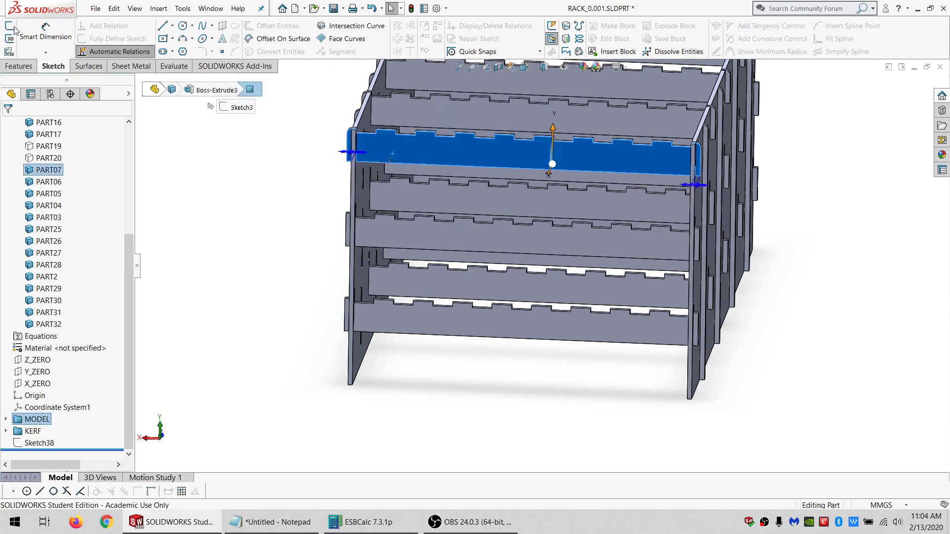
left_click(12, 28)
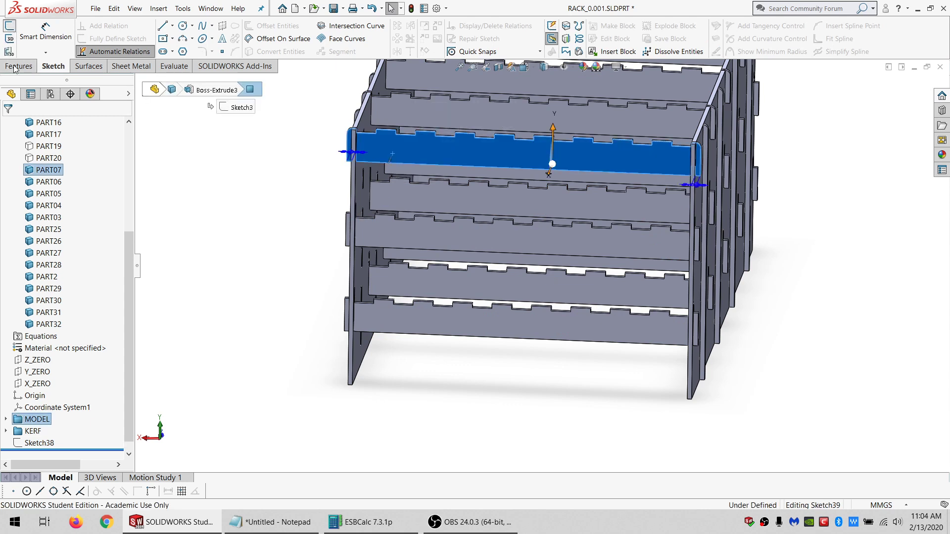
left_click(39, 443)
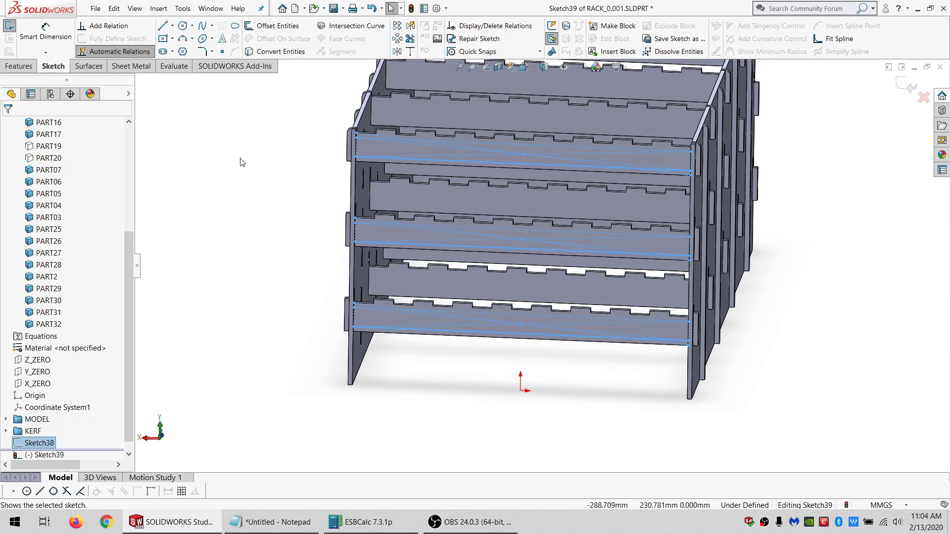
left_click(281, 52)
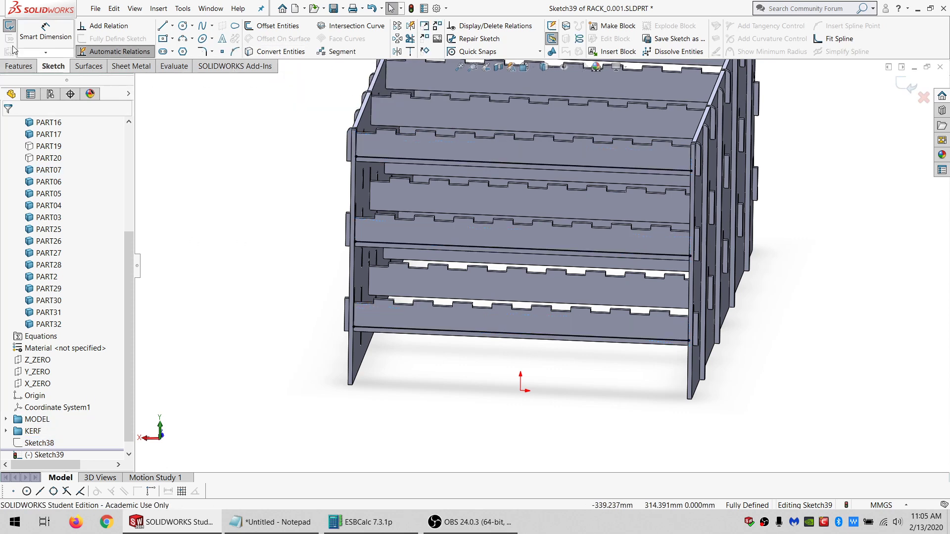
left_click(9, 28)
Edit Cut-Extrude6 in the MODEL folder and change its end condition to Through All - Both.
mouse_move(546, 240)
middle_mouse_down()
mouse_move(458, 261)
mouse_move(208, 356)
middle_mouse_up()
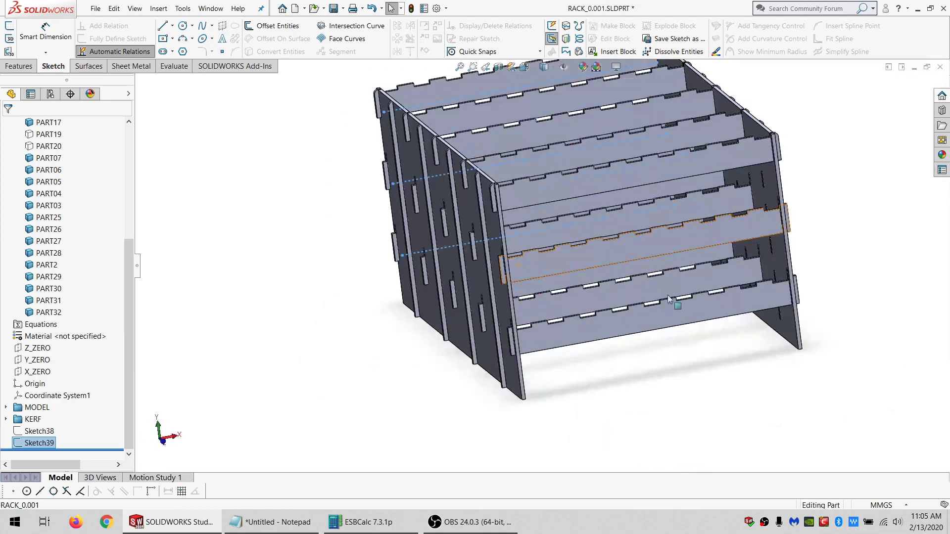
left_click(7, 407)
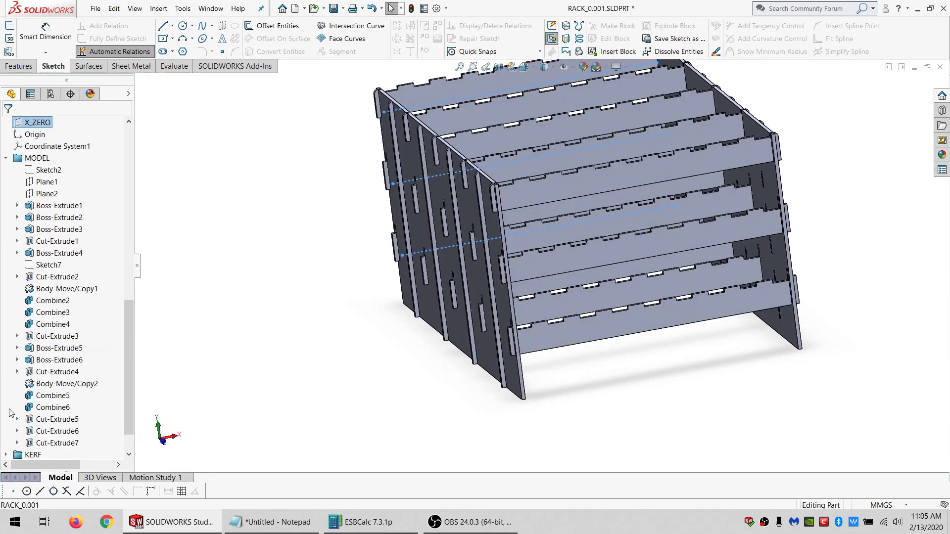
left_click(42, 432)
scroll(531, 252, "down", 2)
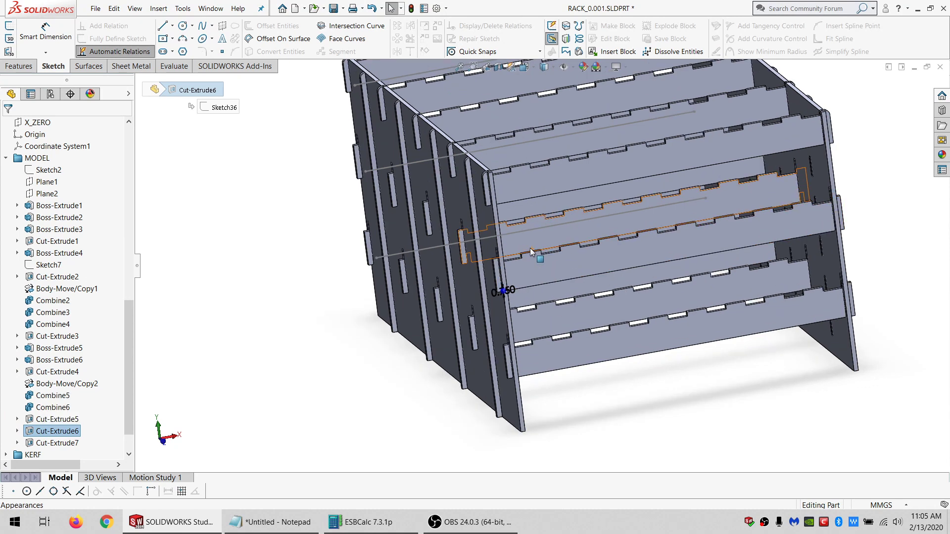
scroll(543, 233, "up", 1)
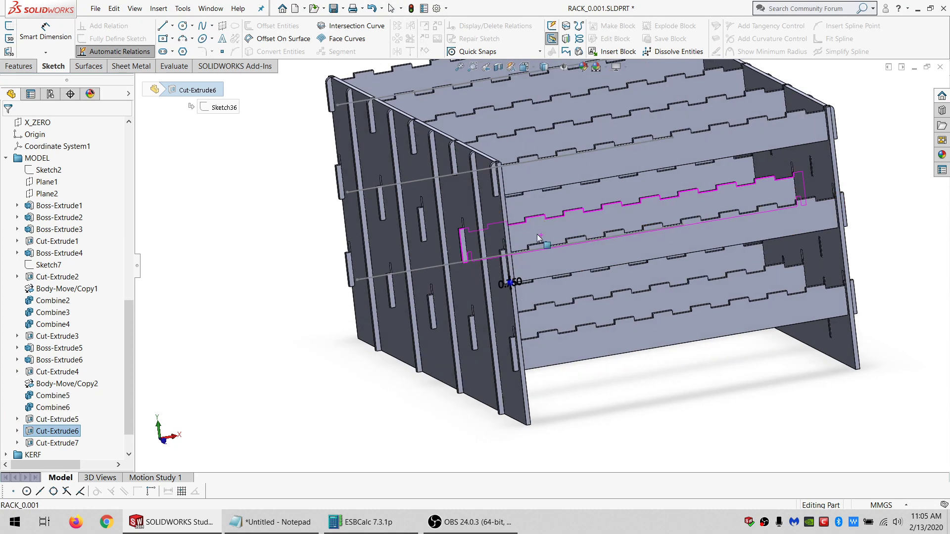
right_click(57, 437)
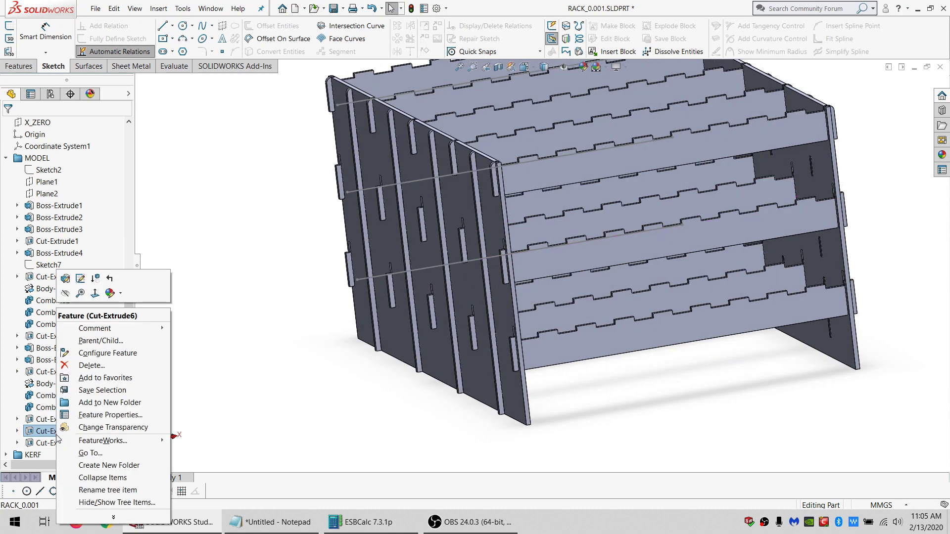
left_click(66, 280)
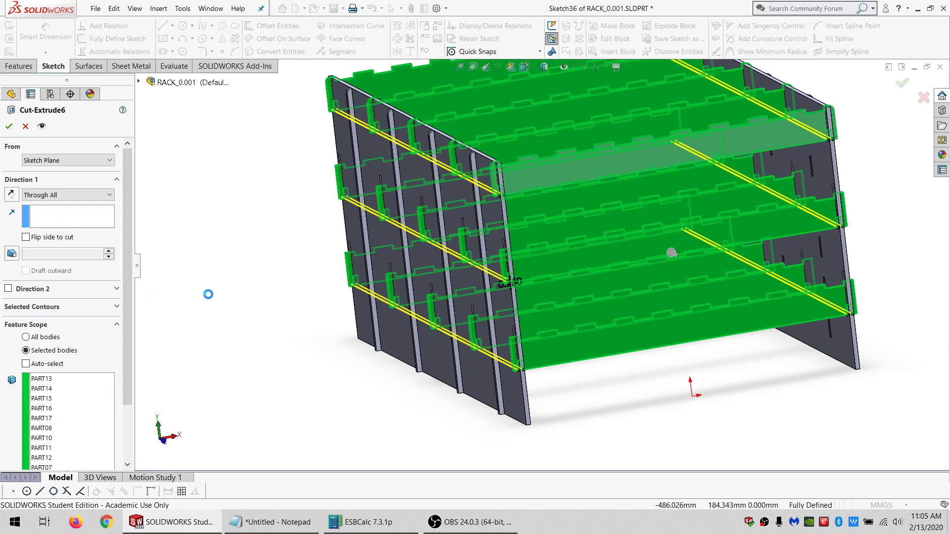
scroll(668, 250, "down", 5)
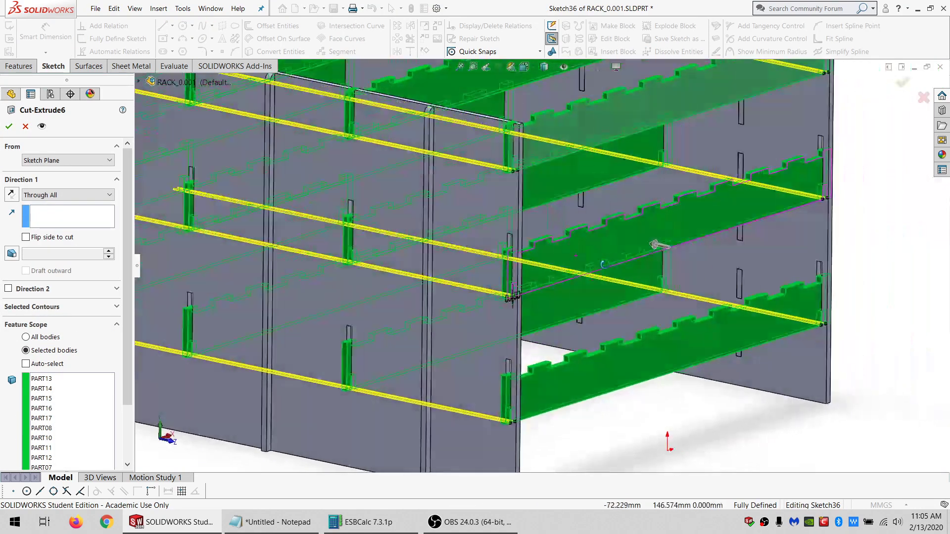
scroll(731, 256, "up", 2)
left_click(70, 194)
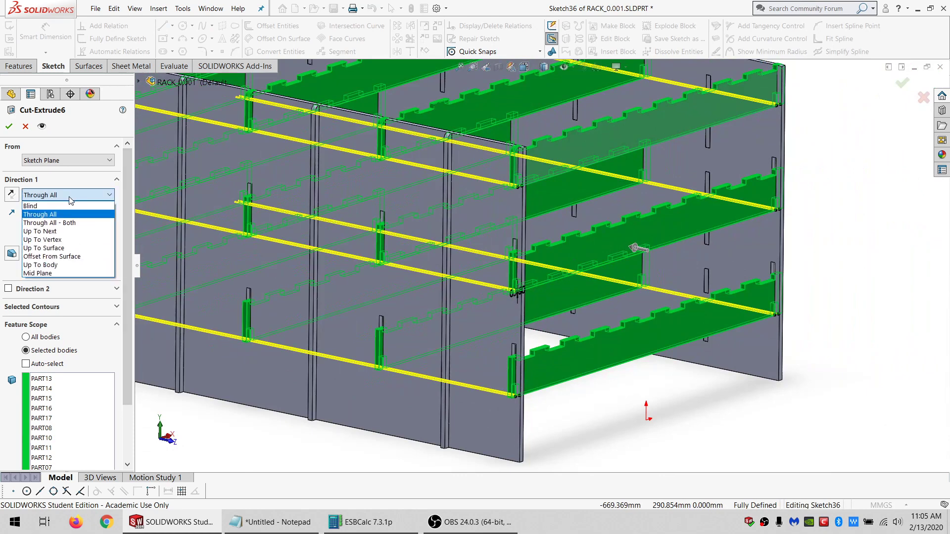
left_click(69, 223)
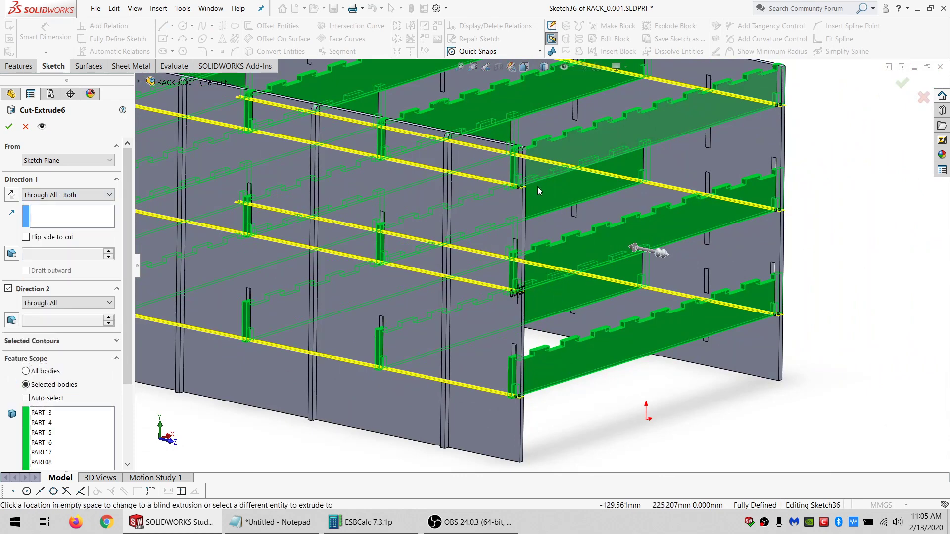
left_click(9, 126)
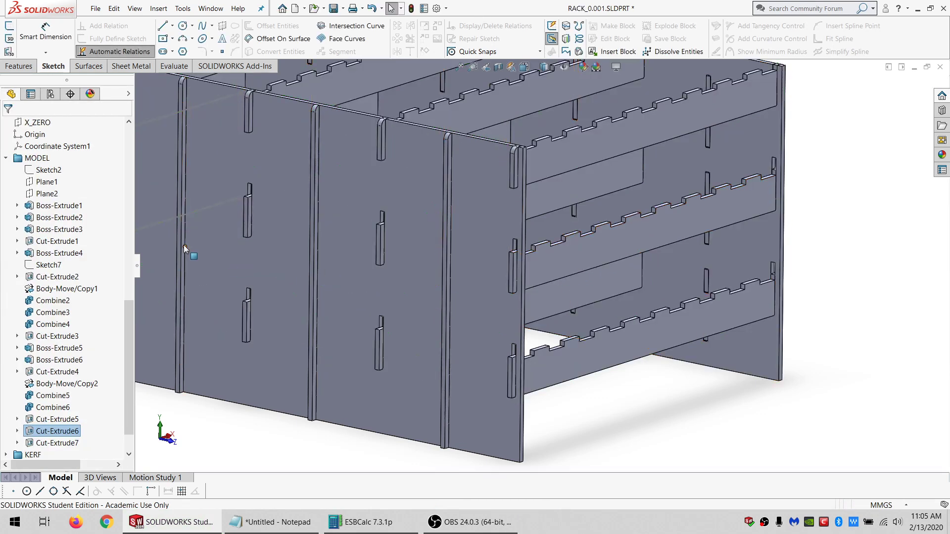
Edit Sketch39 on the rear ribs and convert its three horizontal lines to construction geometry.
scroll(50, 443, "down", 1)
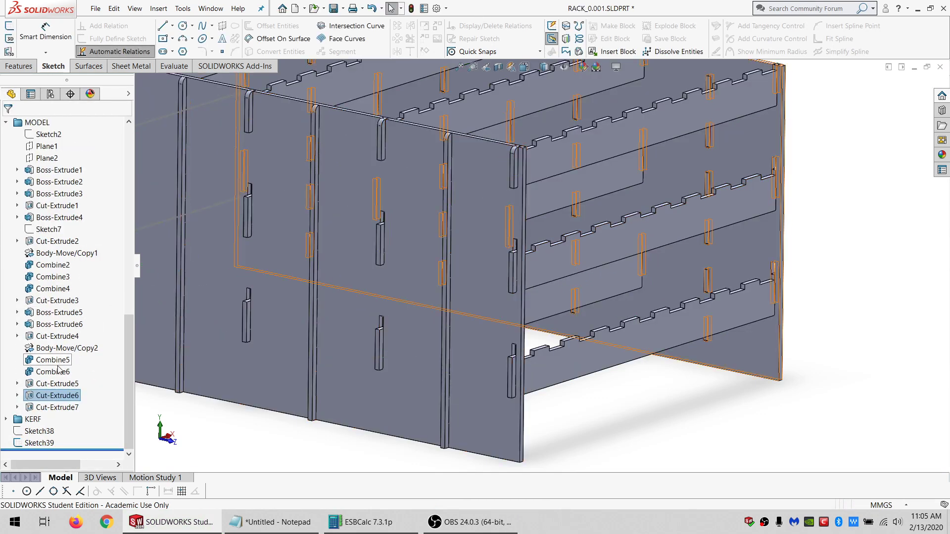
scroll(453, 156, "up", 3)
middle_click_drag(453, 157, 498, 184)
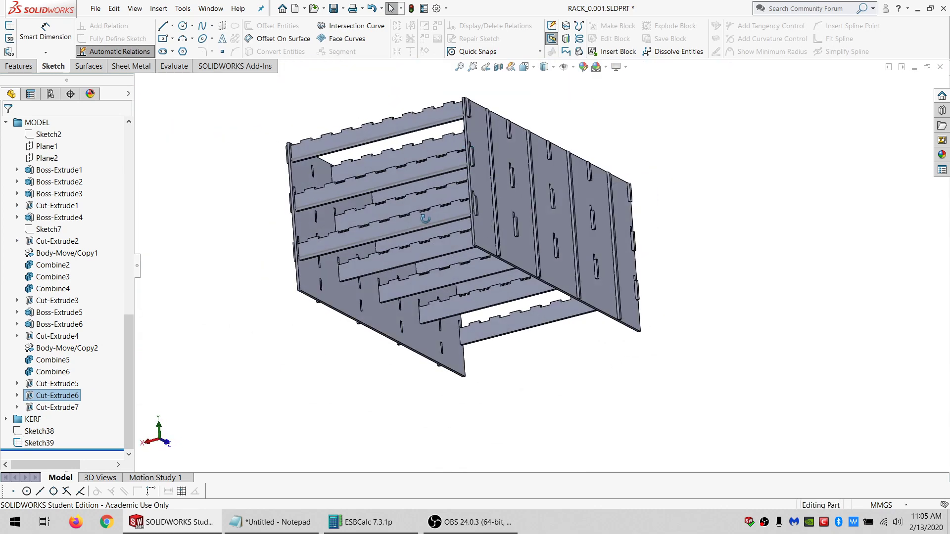
middle_click_drag(425, 219, 392, 182)
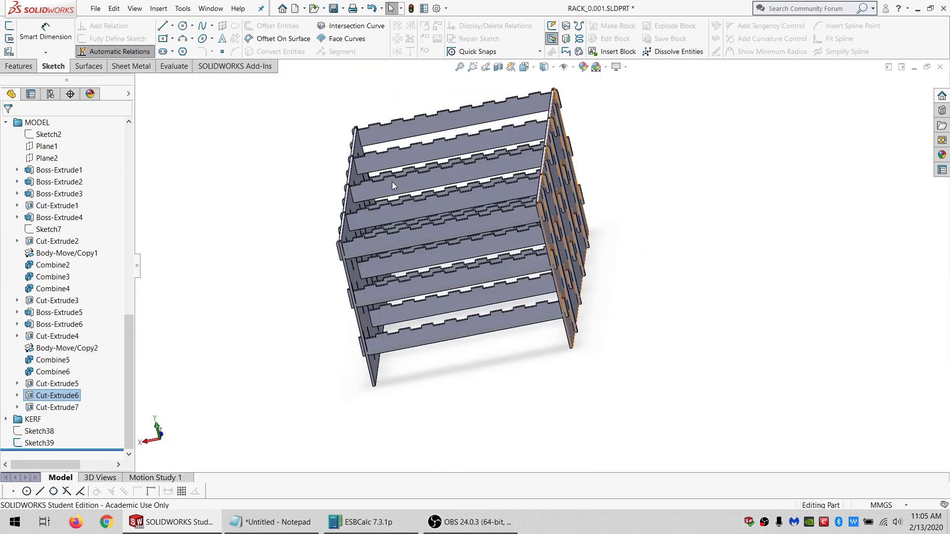
middle_click_drag(459, 302, 208, 282)
left_click(39, 443)
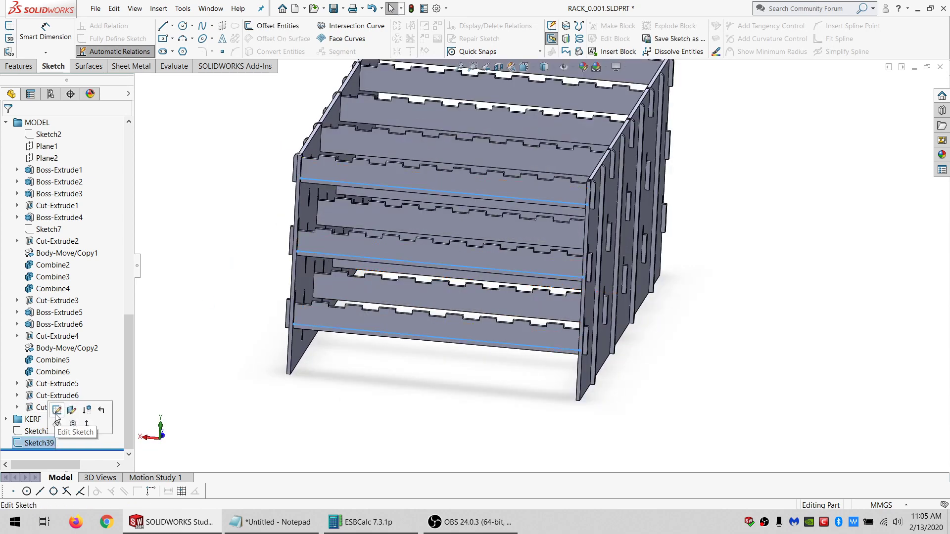
left_click(65, 408)
mouse_move(394, 385)
left_mouse_down()
mouse_move(528, 82)
mouse_move(219, 243)
left_mouse_up()
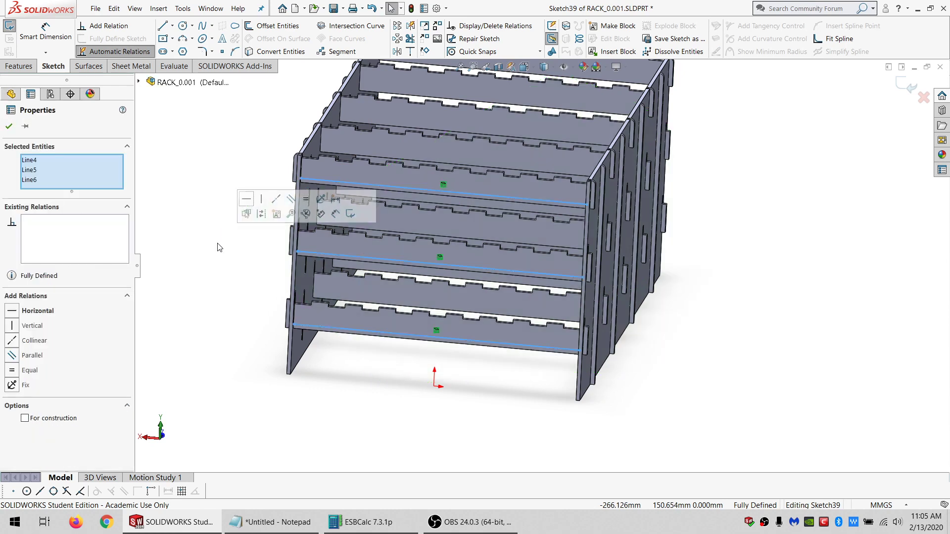
left_click(259, 238)
Exit Sketch39 and put the collapsed MODEL folder into a new folder in the feature tree.
left_click(59, 193)
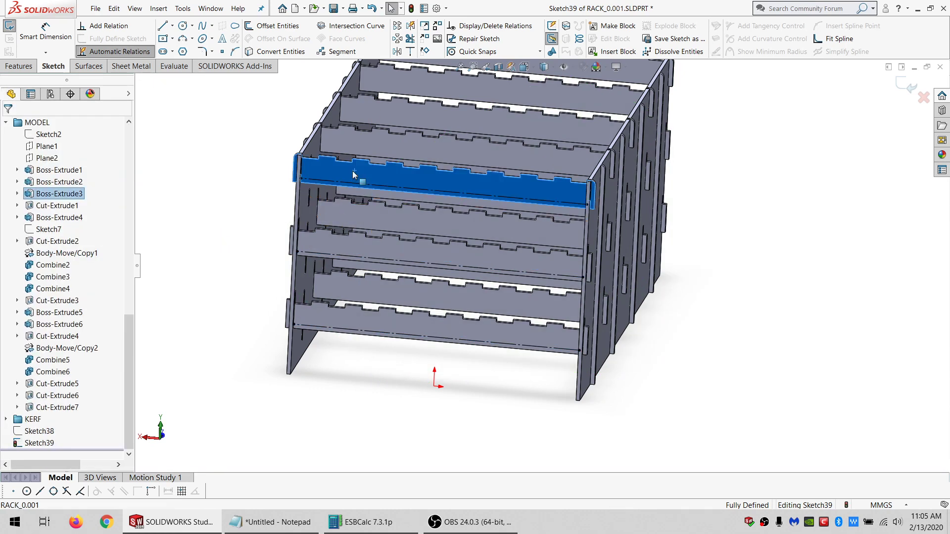
left_click(7, 124)
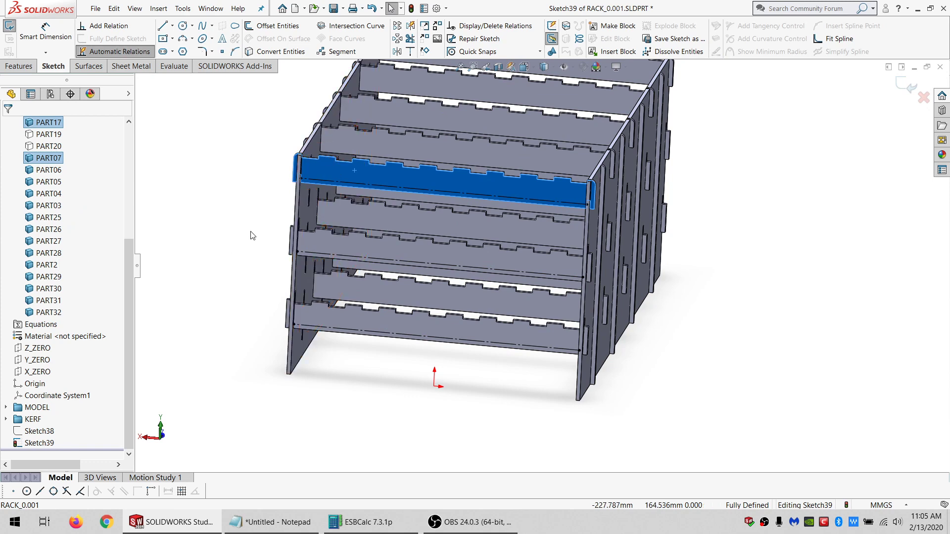
left_click(202, 177)
left_click(372, 177)
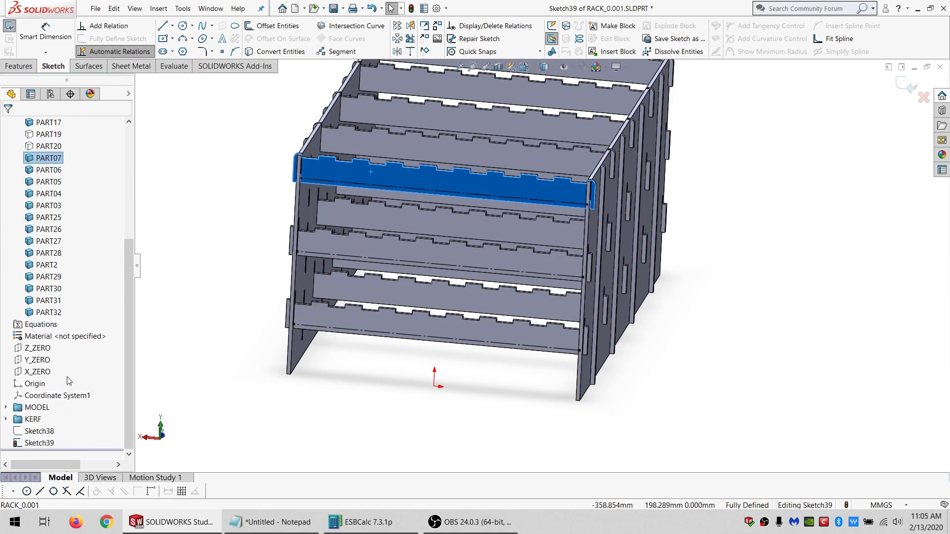
left_click(10, 27)
left_click(43, 411)
right_click(43, 410)
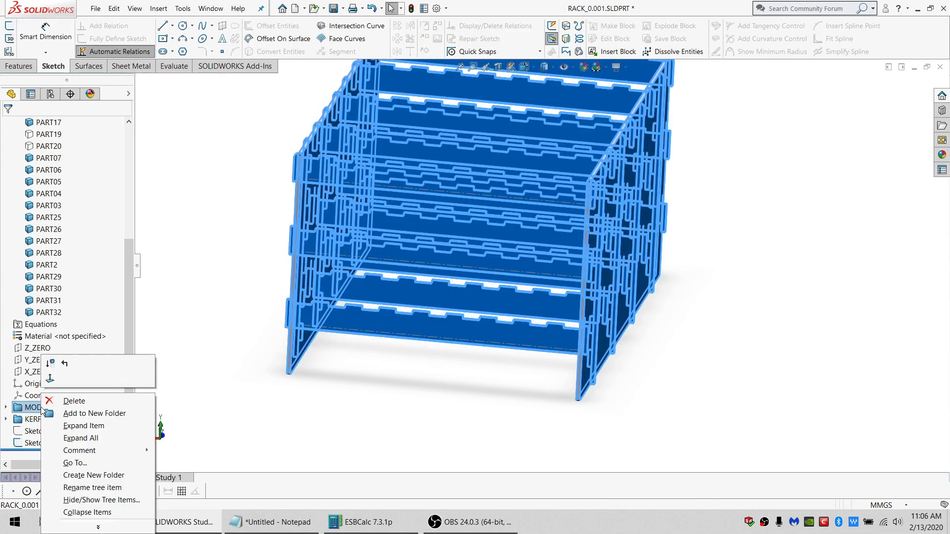
left_click(79, 416)
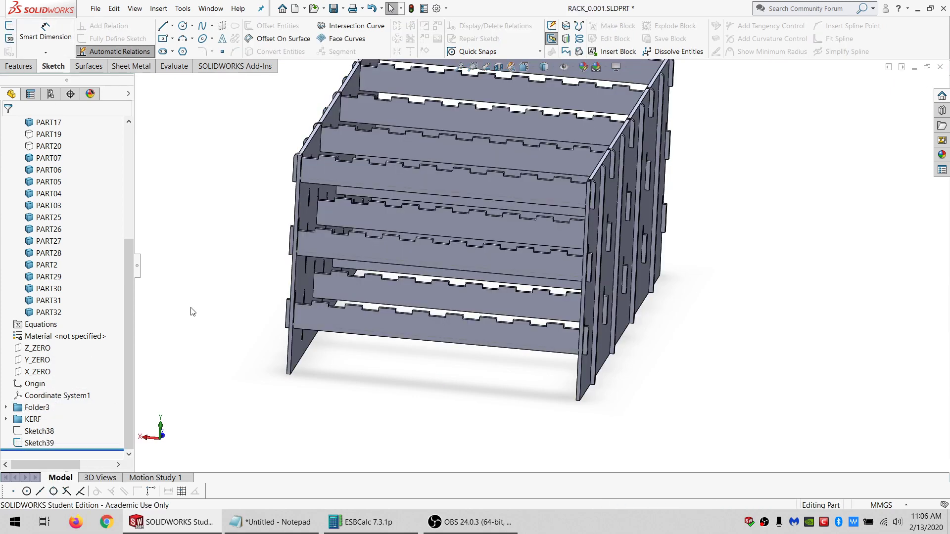
Reopen Sketch39 for editing and identify the upper rear rib among the solid bodies.
left_click(45, 443)
left_click(22, 415)
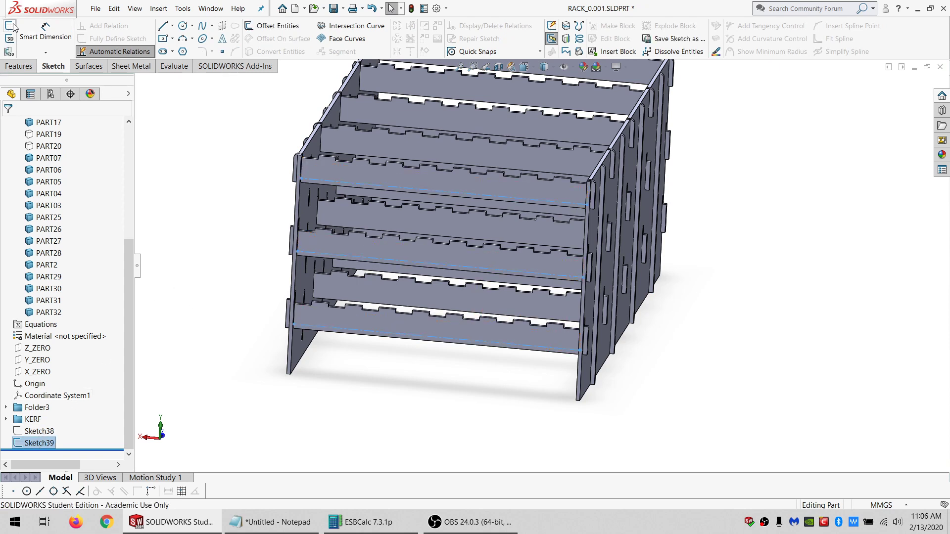
left_click(338, 174)
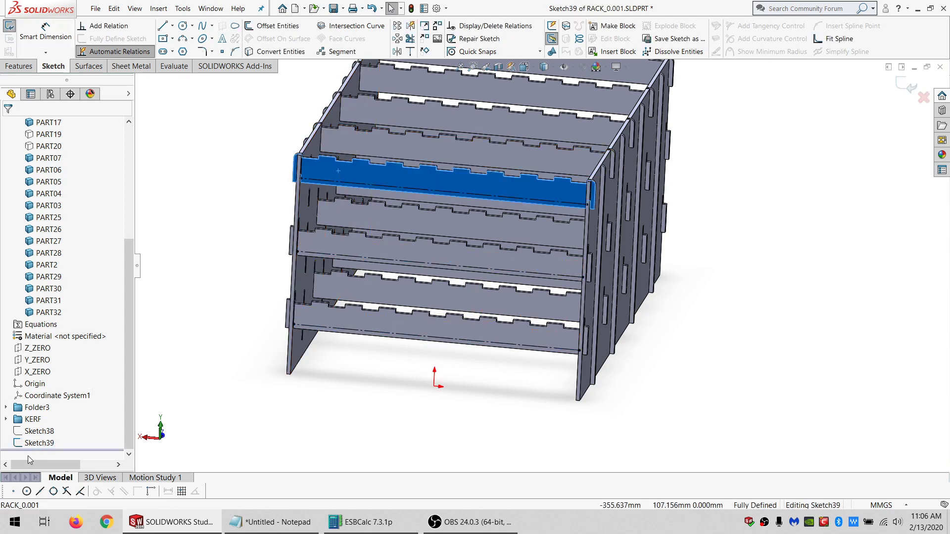
scroll(63, 286, "up", 5)
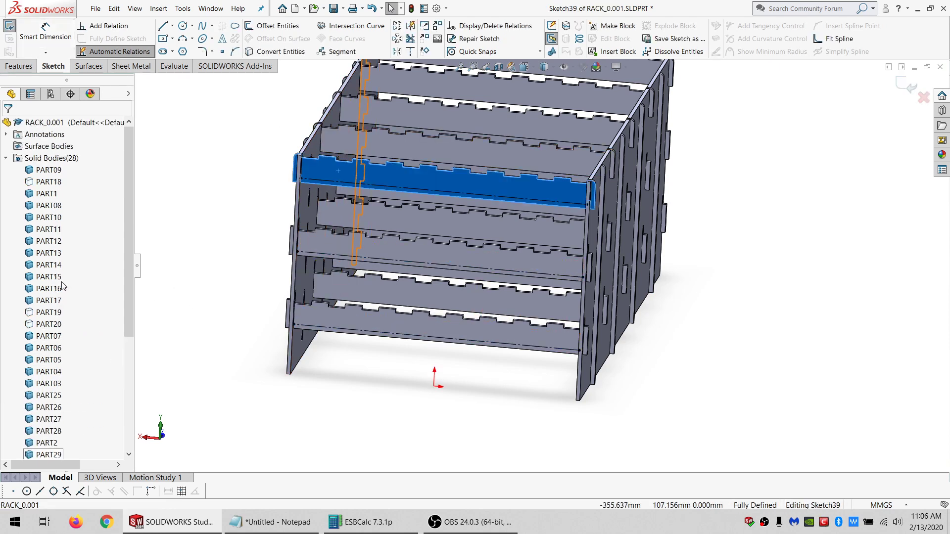
left_click(51, 158)
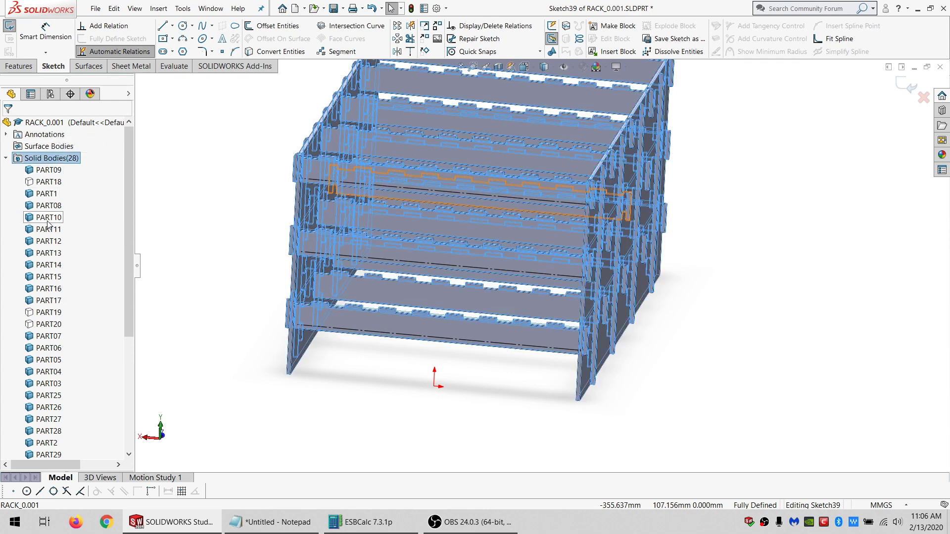
left_click(47, 336)
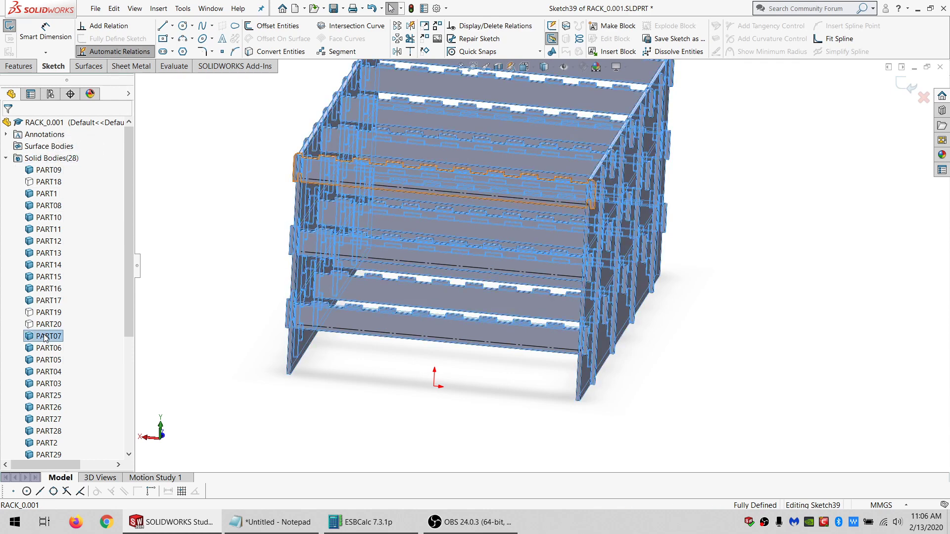
Add the sketch text 07 along the upper construction line, center-aligned and flipped both vertically and horizontally.
left_click(443, 193)
left_click(222, 38)
type("07")
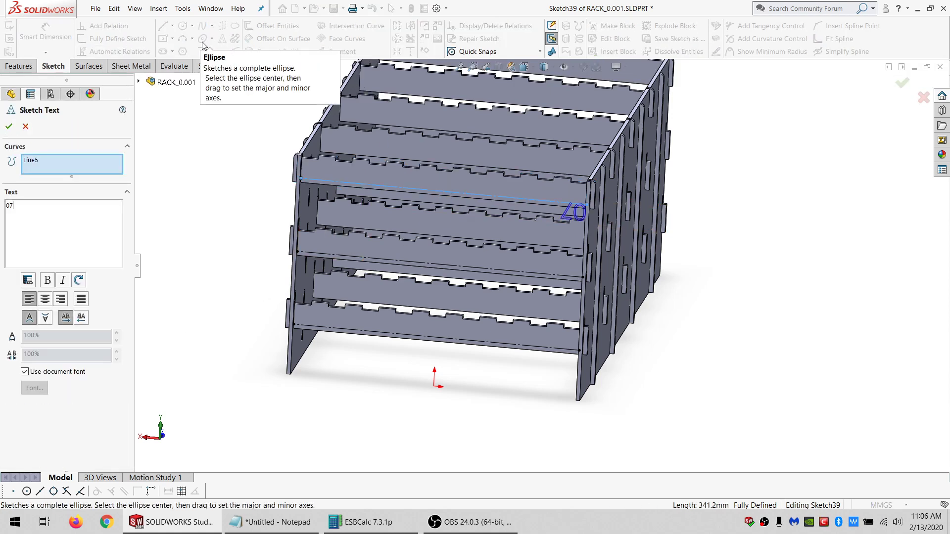
left_click(45, 299)
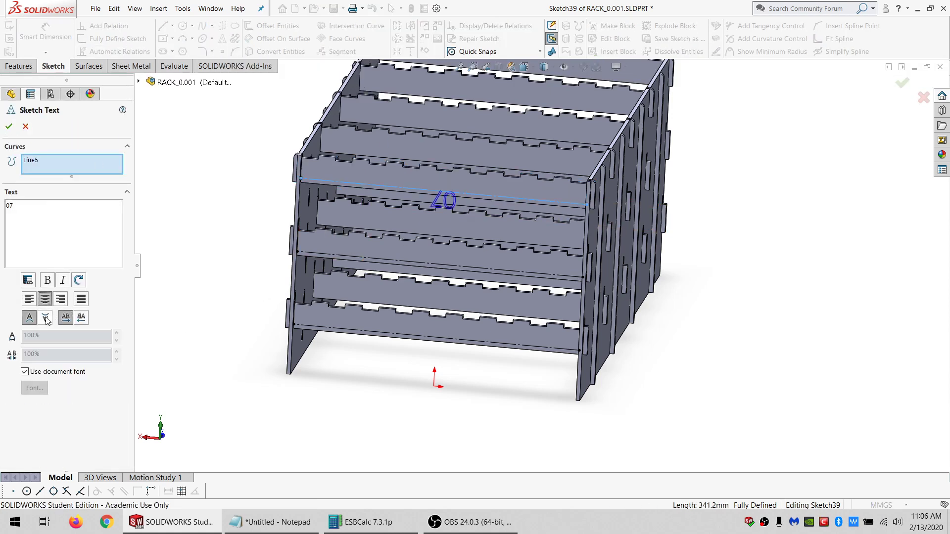
left_click(46, 319)
left_click(81, 317)
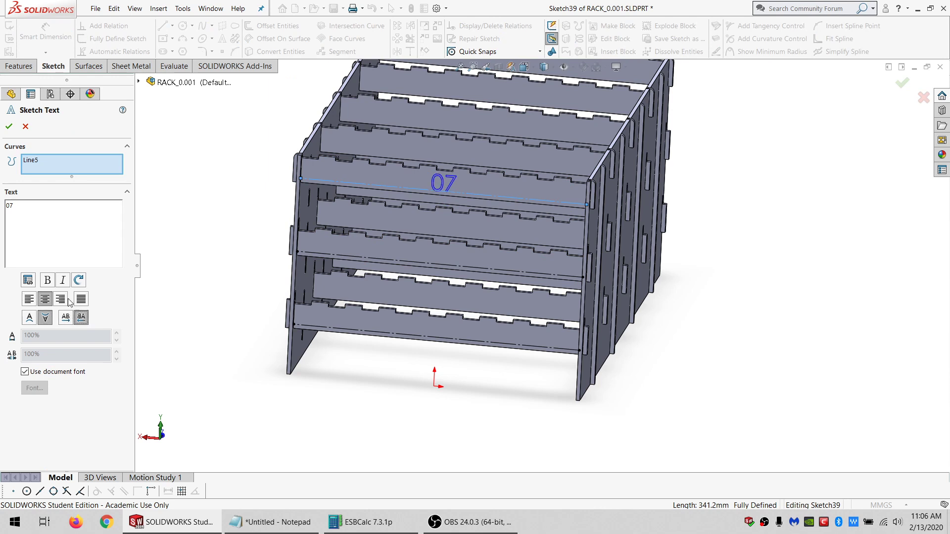
left_click(9, 128)
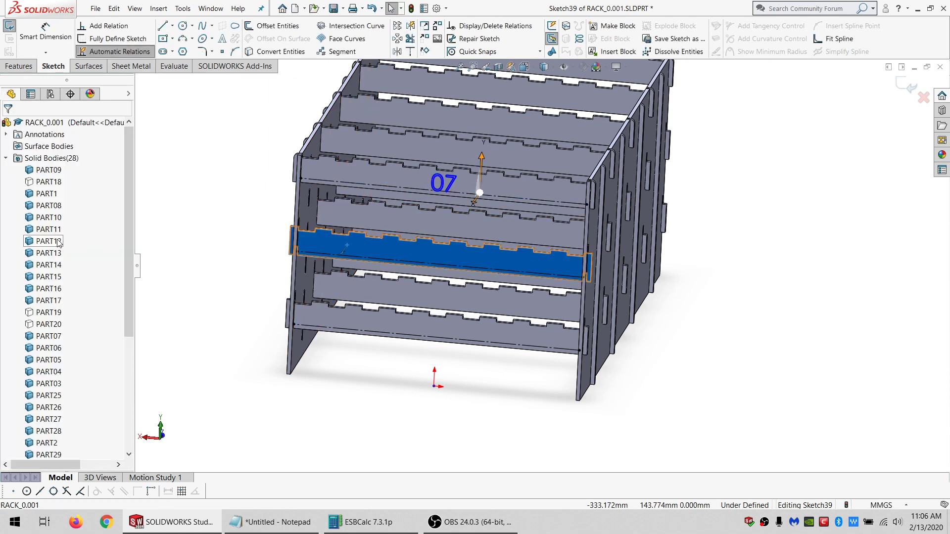
Identify the middle rear rib's solid body and add the sketch text 12 along its construction line.
left_click(49, 171)
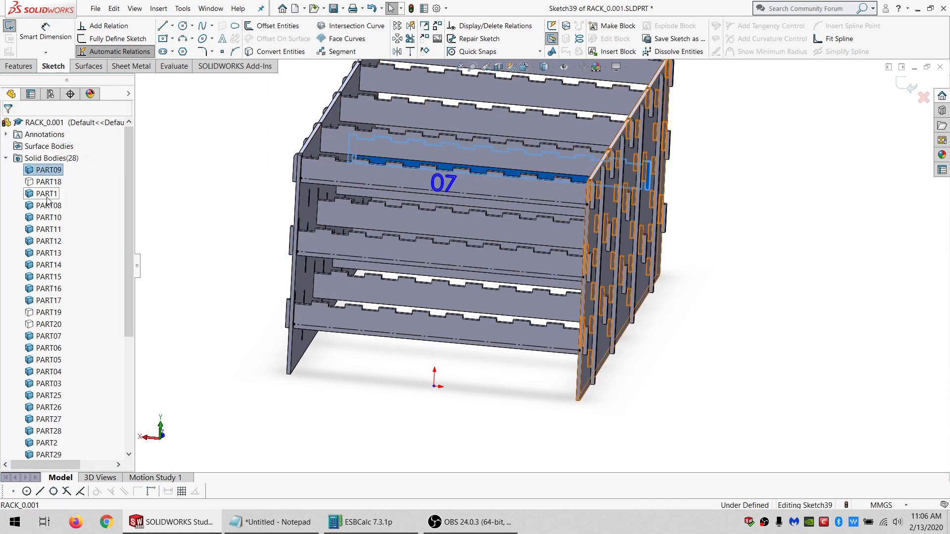
left_click(48, 241)
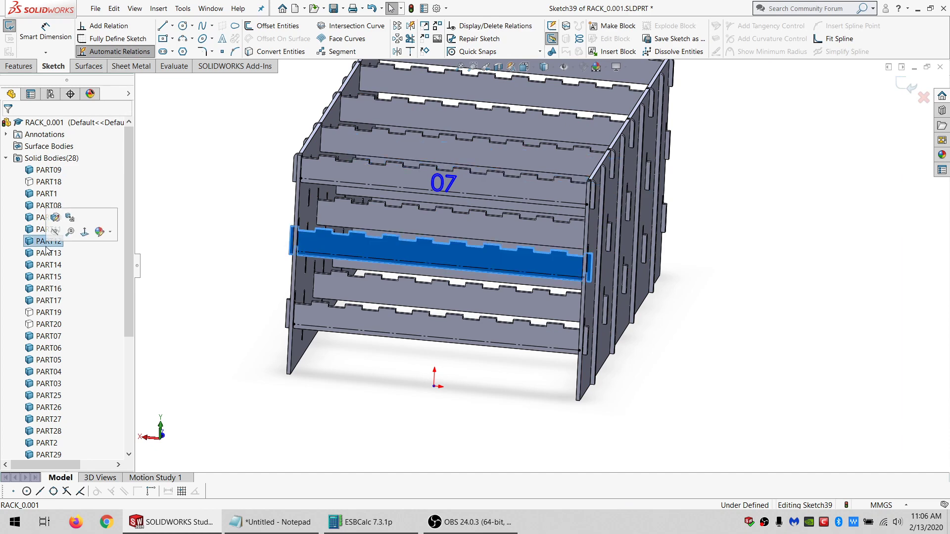
left_click(373, 260)
left_click(222, 38)
type("12")
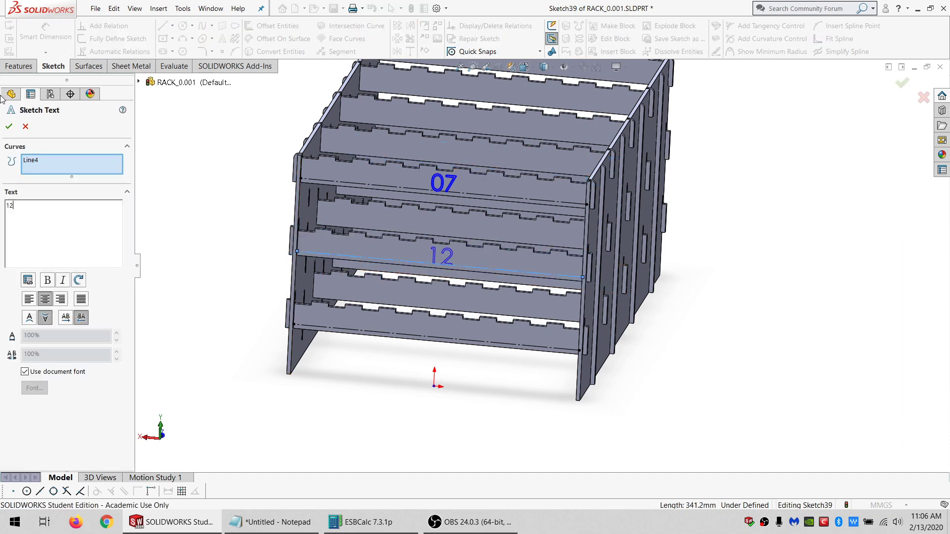
left_click(8, 128)
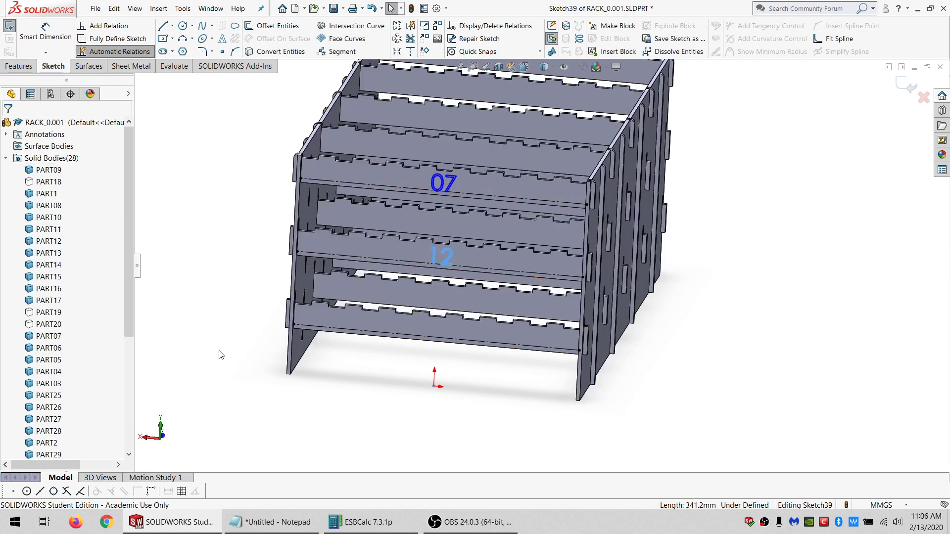
Identify the lowest rear rib's solid body and add the sketch text 17 along its construction line.
left_click(334, 335)
left_click(48, 170)
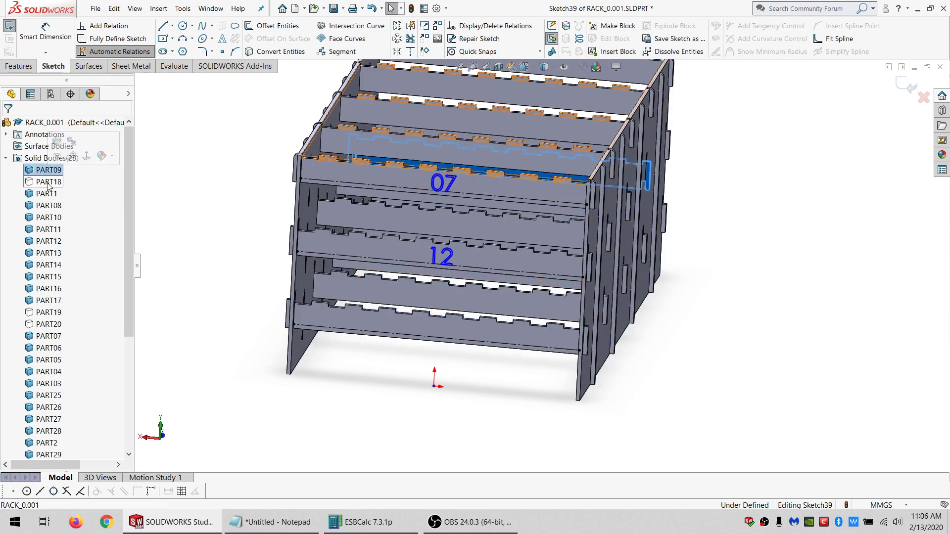
left_click(48, 300)
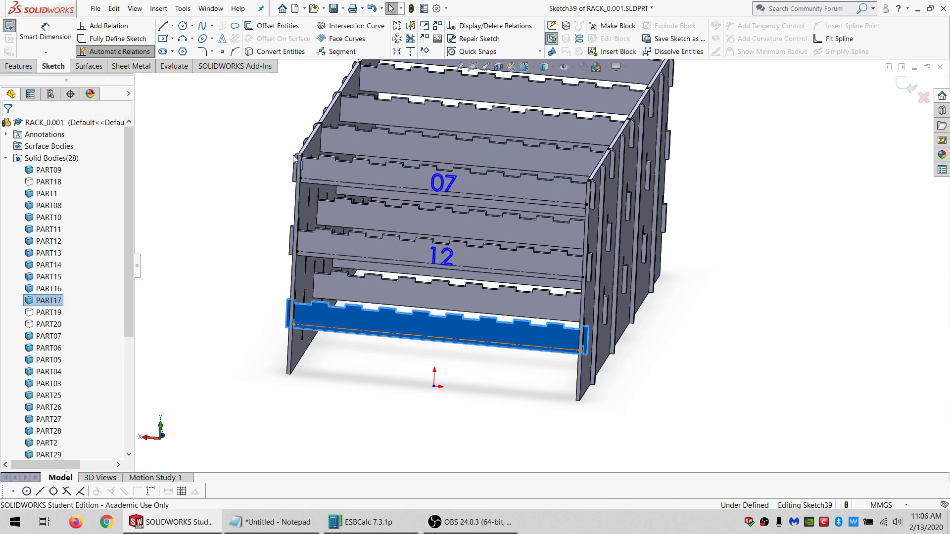
left_click(348, 333)
left_click(222, 40)
type("17")
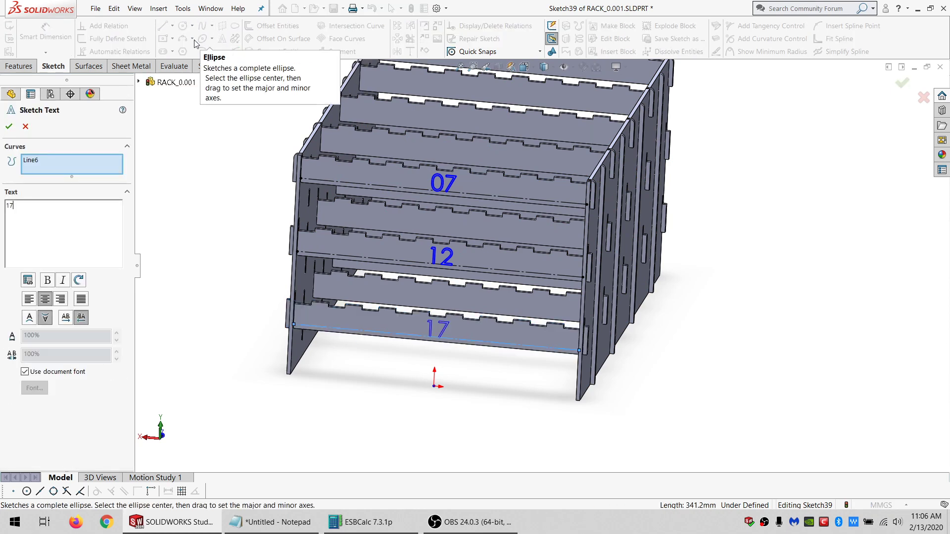
left_click(9, 127)
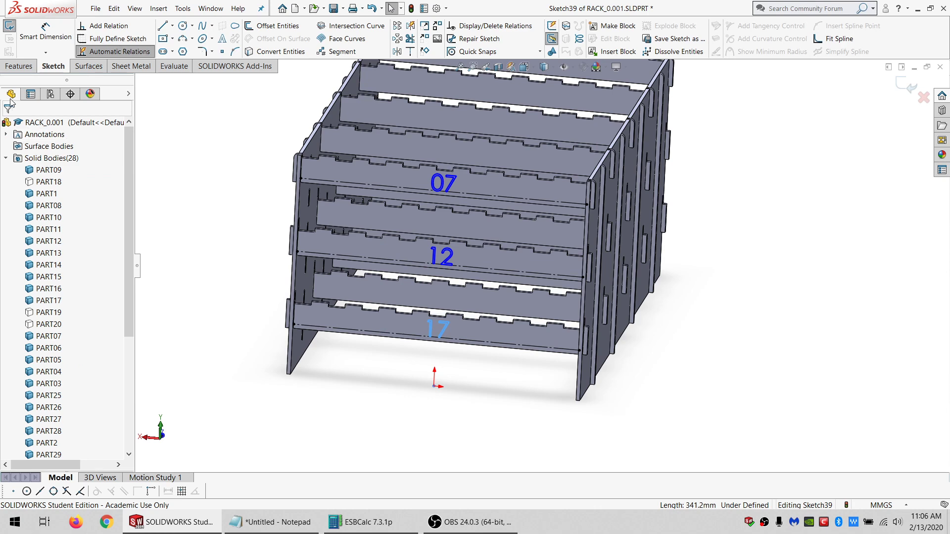
scroll(556, 226, "down", 5)
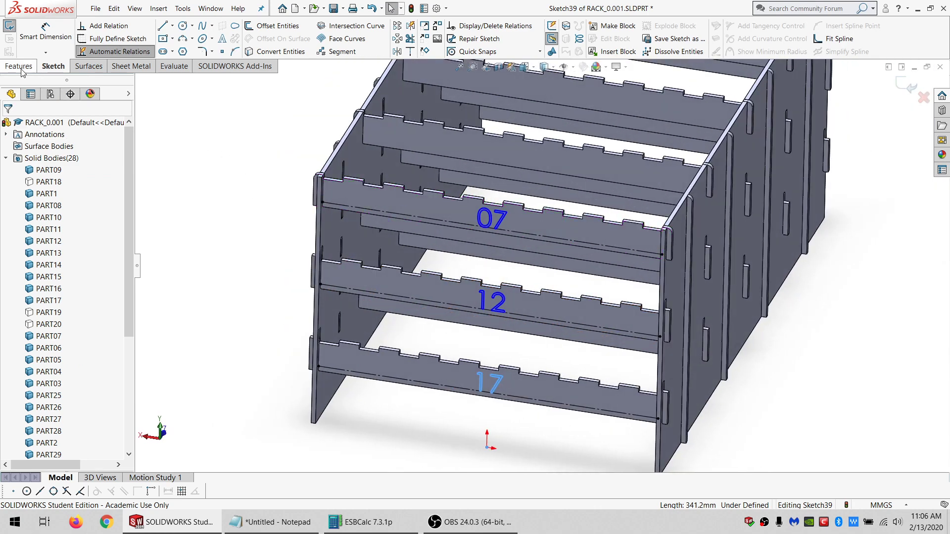
Cut-extrude the 07, 12 and 17 text 2 mm using Mid Plane, limiting the cut to bodies PART17, PART12 and PART07.
left_click(19, 66)
left_click(190, 27)
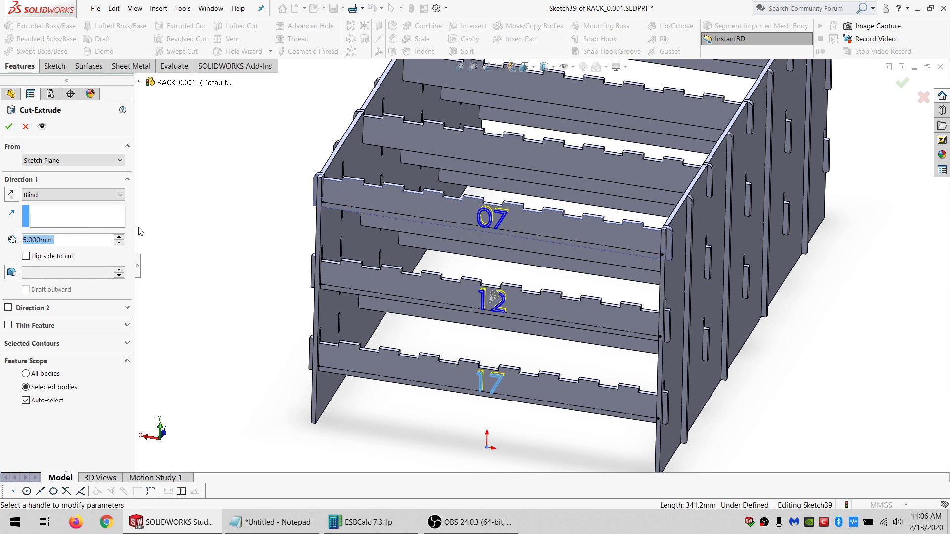
type("2")
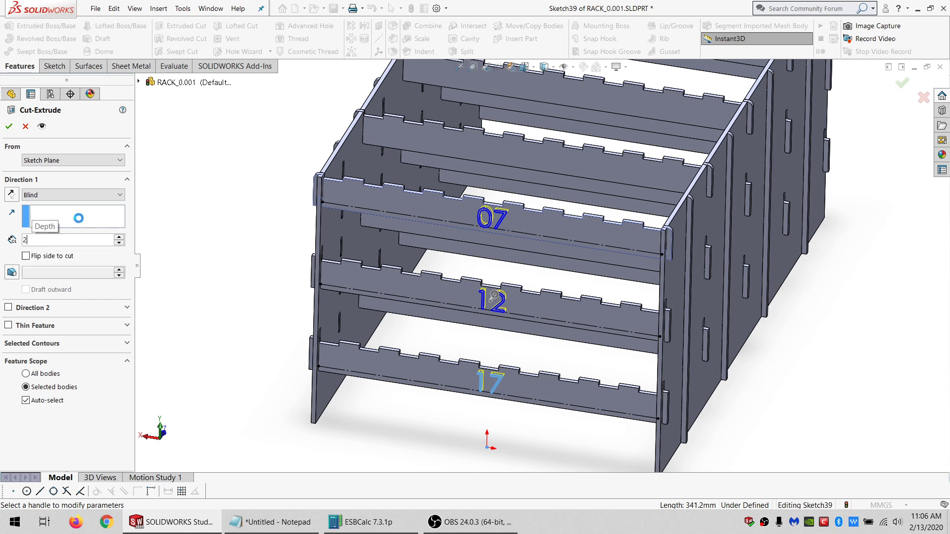
left_click(55, 195)
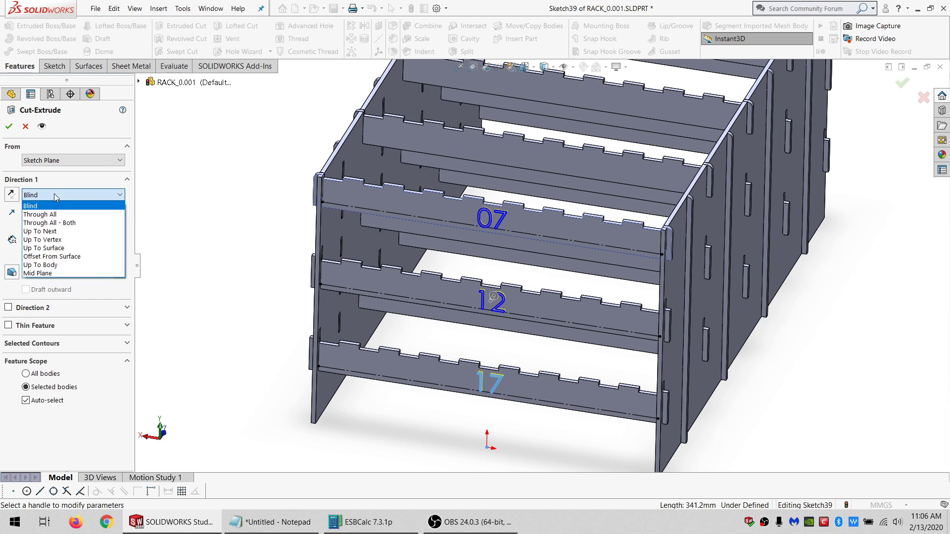
left_click(55, 271)
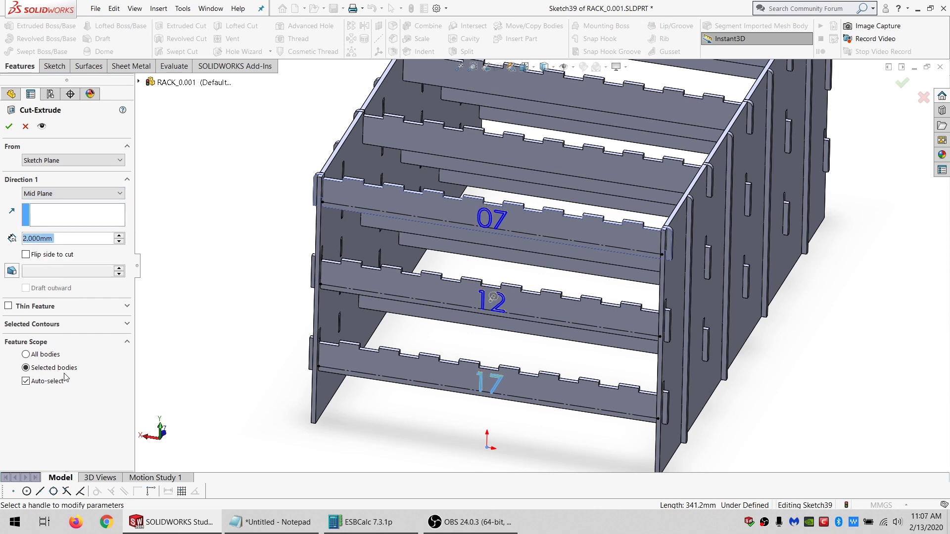
left_click(56, 386)
left_click(399, 371)
left_click(400, 290)
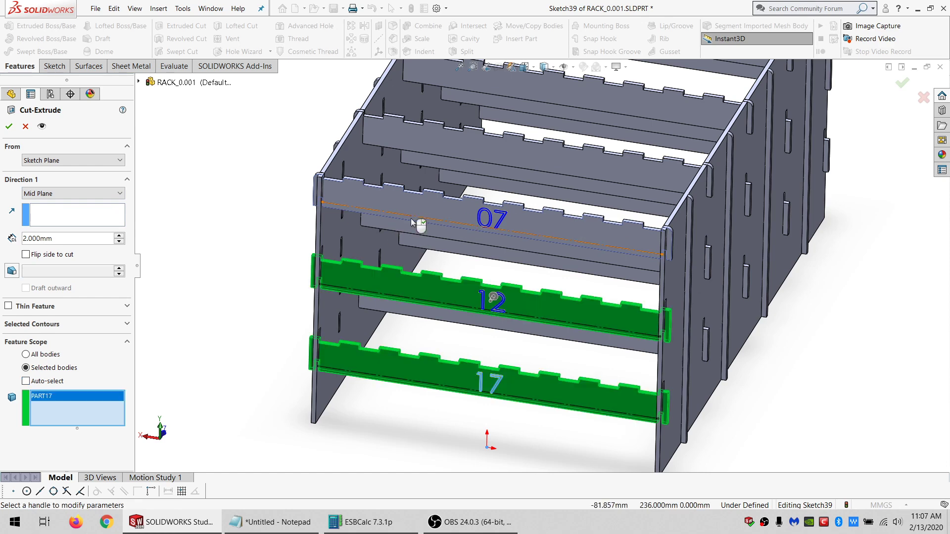
left_click(408, 205)
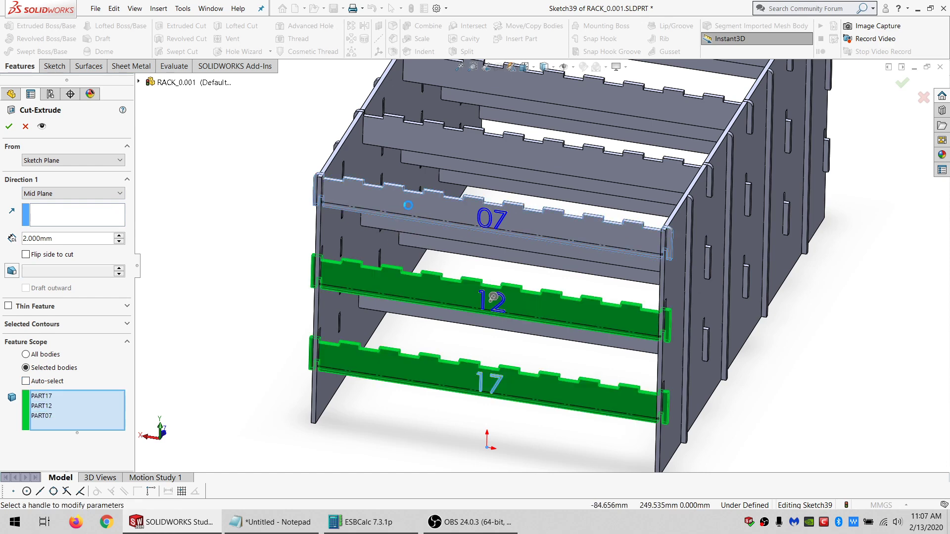
right_click(252, 248)
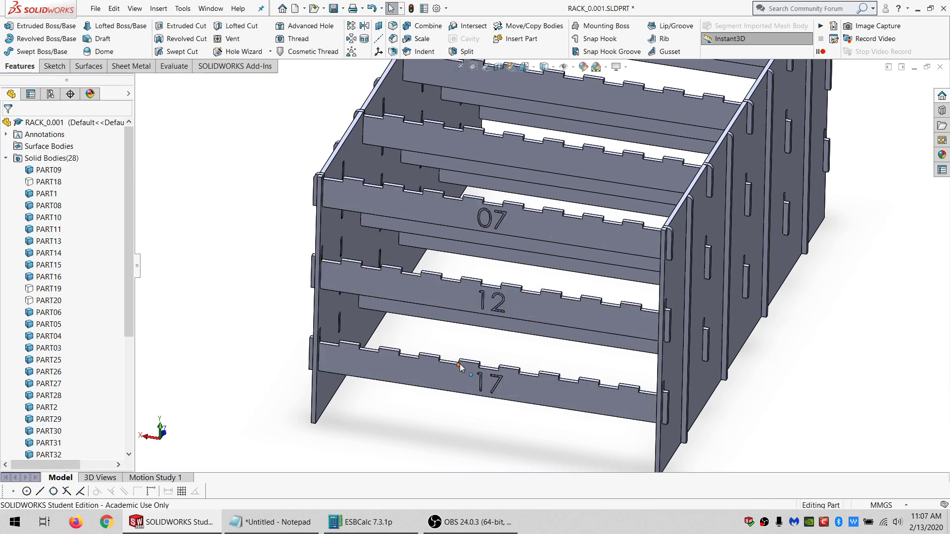
Hide the three front rails engraved 07, 12 and 17.
middle_click_drag(461, 366, 448, 381)
left_click(448, 381)
left_click(444, 306, "ctrl")
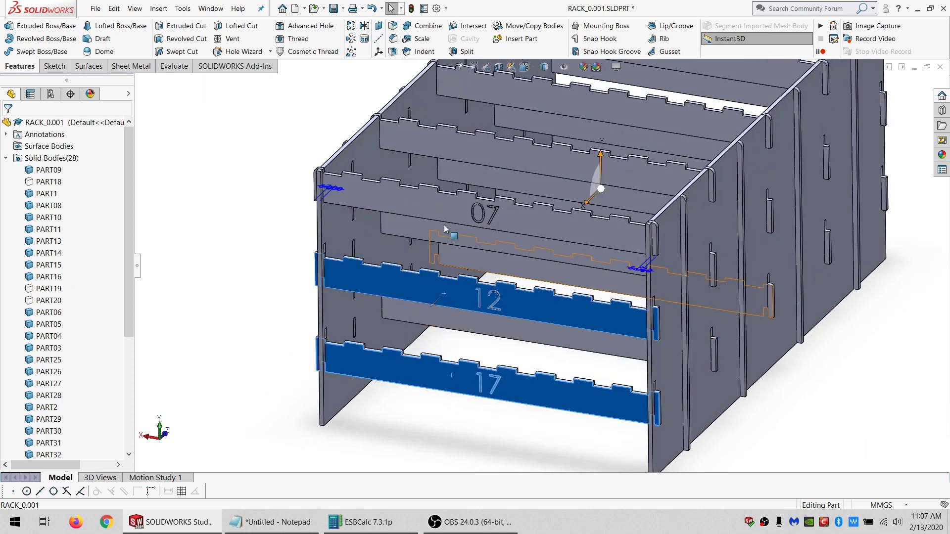
left_click(444, 226, "ctrl")
left_click(481, 166)
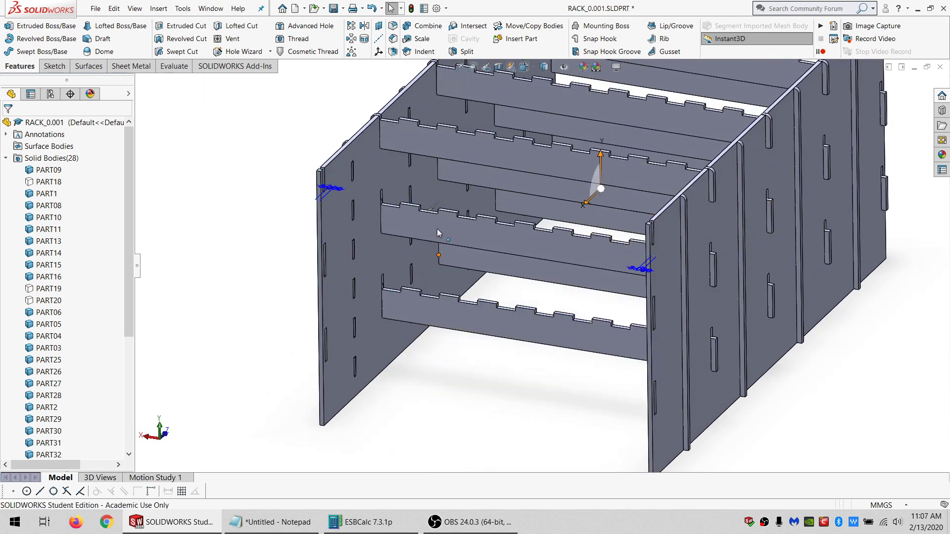
Start a sketch on the front face of the second row's upper rail and convert Sketch38's lines into it as construction lines.
left_click(444, 156)
left_click(56, 66)
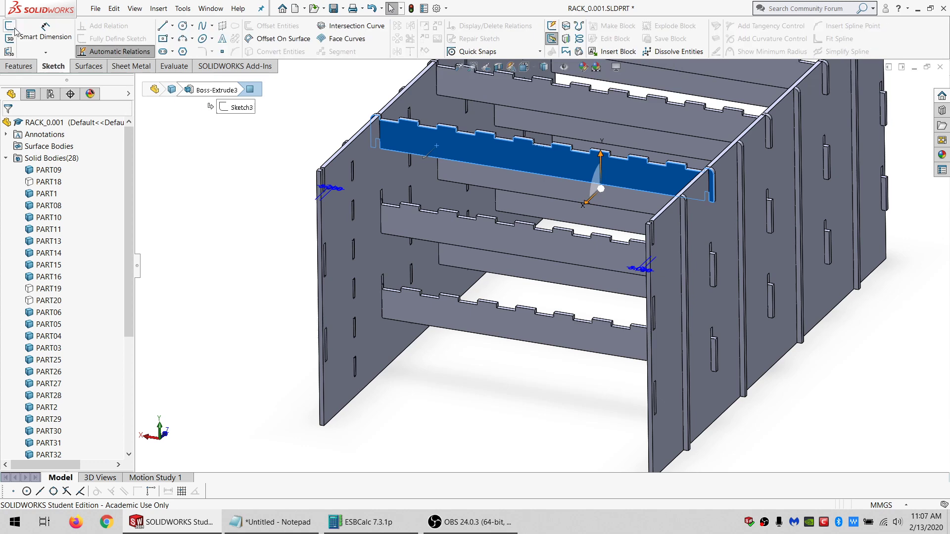
left_click(9, 26)
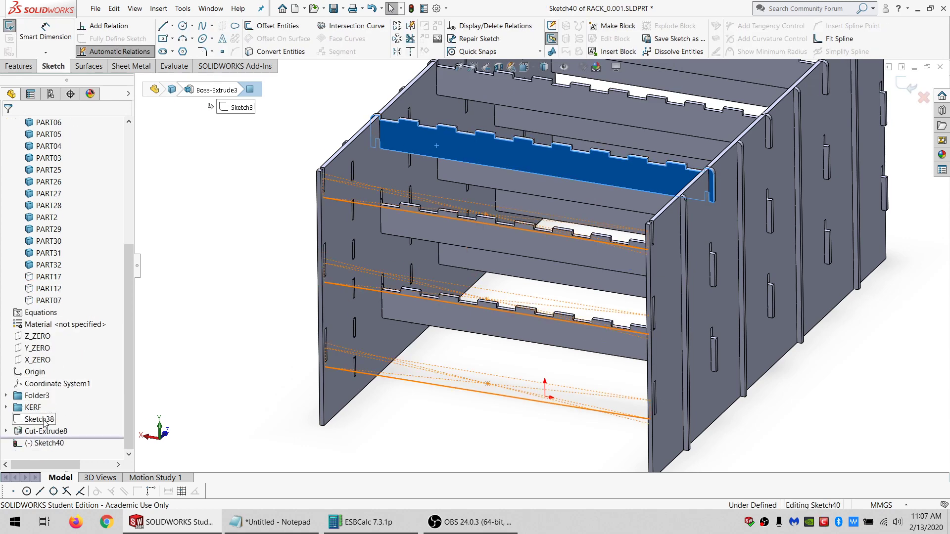
left_click(44, 419)
left_click(277, 51)
mouse_move(532, 407)
left_mouse_down()
mouse_move(346, 79)
mouse_move(287, 72)
left_mouse_up()
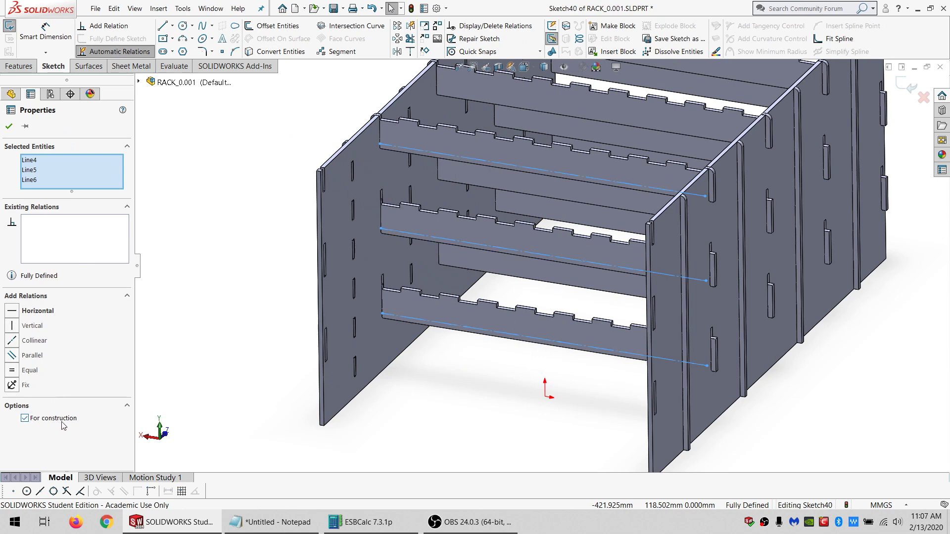
key("Escape")
Identify the middle rail as PART11 and add the sketch text 11 along its construction line.
left_click(412, 132)
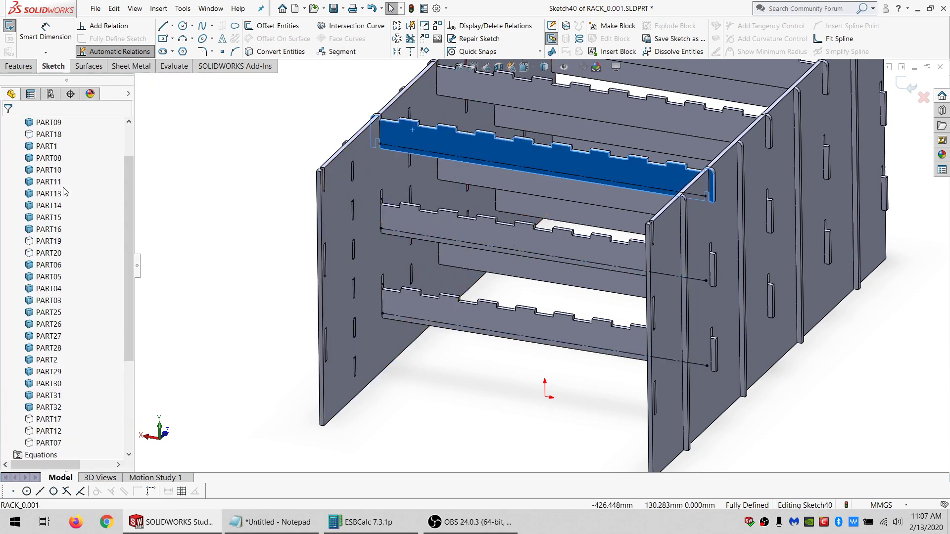
scroll(64, 192, "up", 1)
left_click(49, 158)
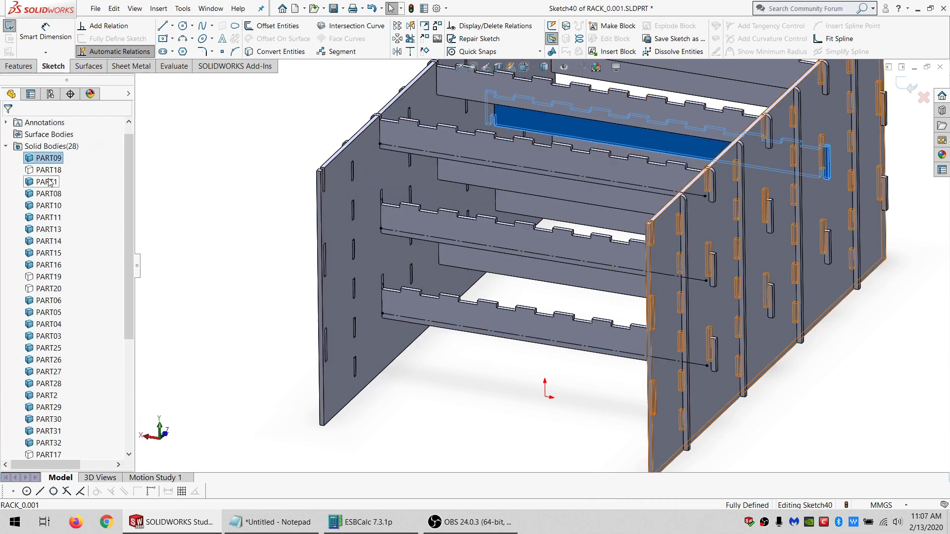
left_click(49, 217)
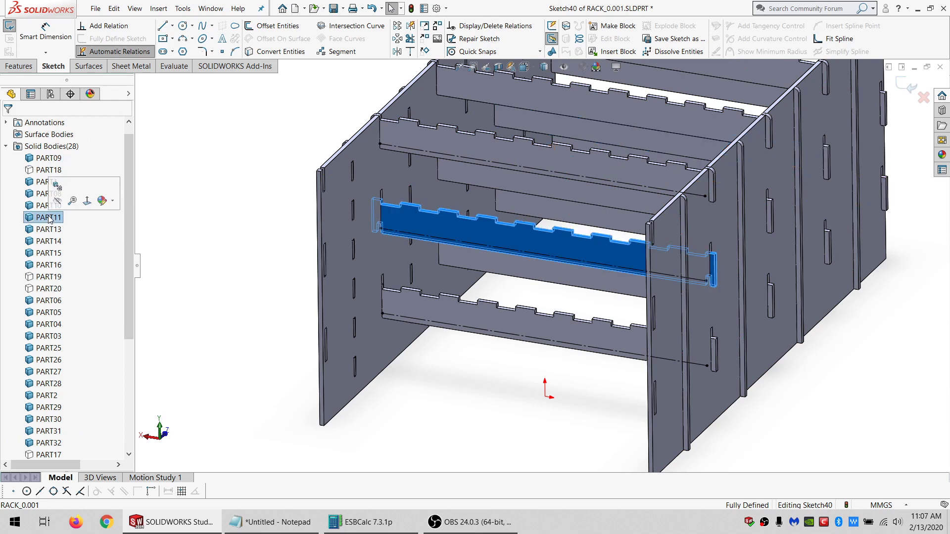
left_click(407, 231)
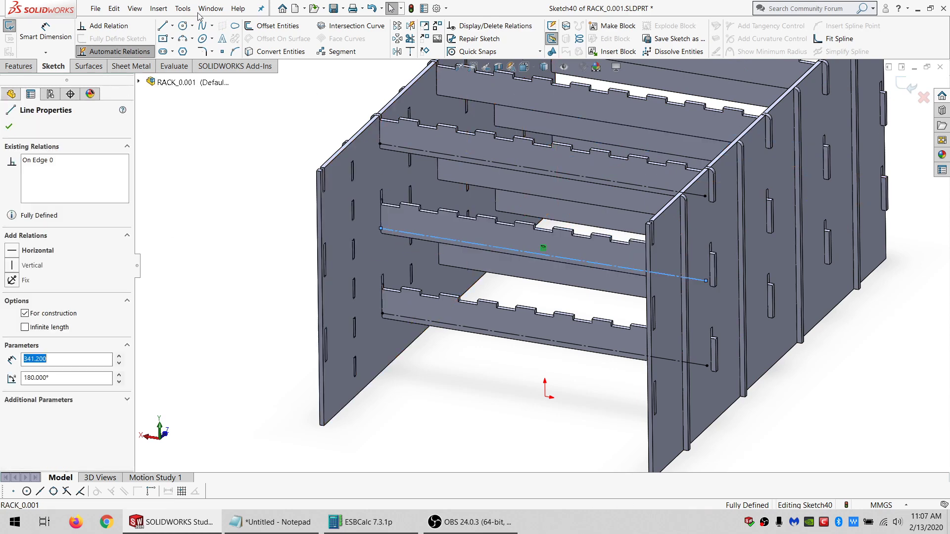
left_click(221, 38)
type("11")
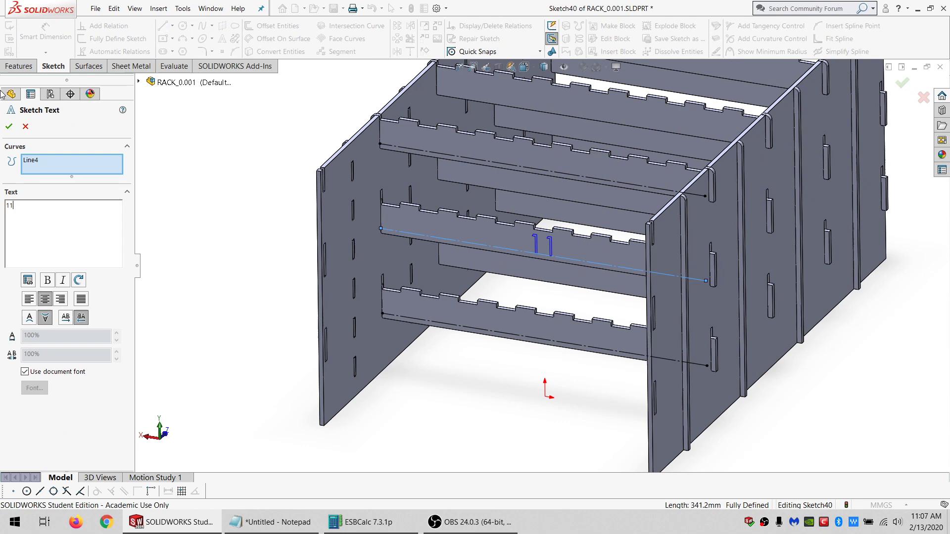
left_click(10, 127)
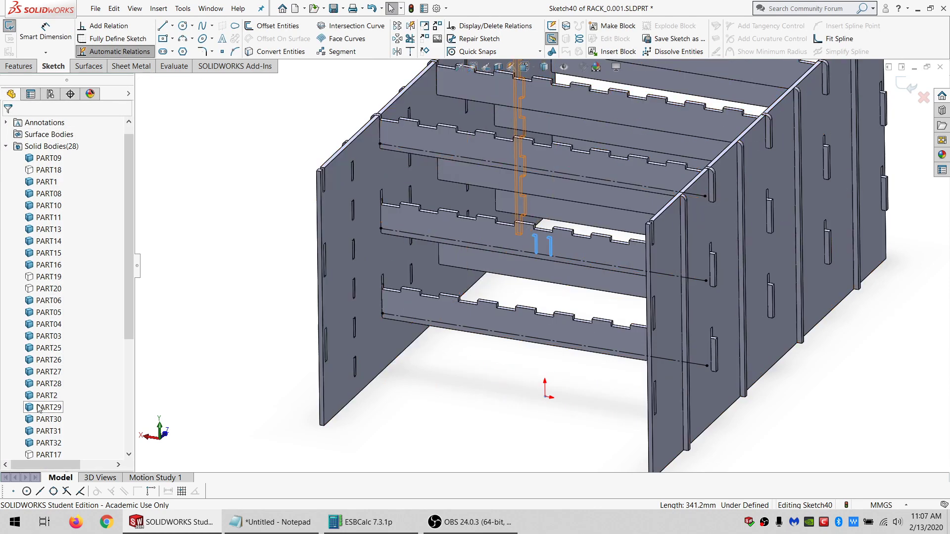
Identify the upper rail as PART06 and add the sketch text 06 along its construction line.
scroll(39, 409, "down", 2)
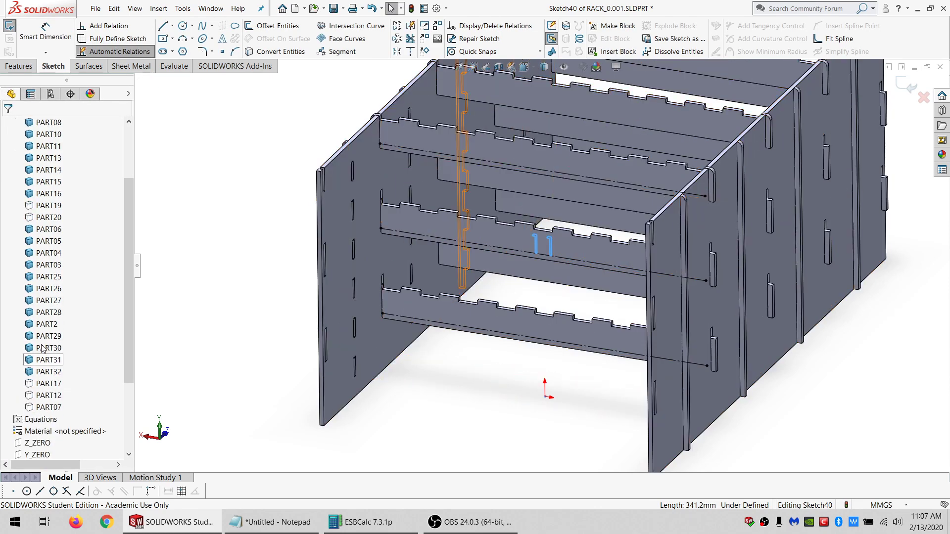
left_click(40, 230)
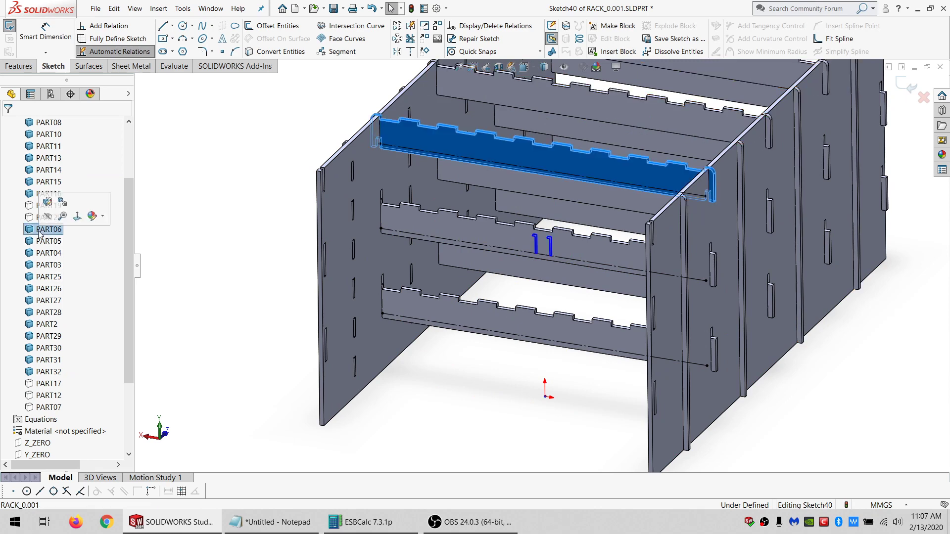
left_click(417, 153)
left_click(225, 38)
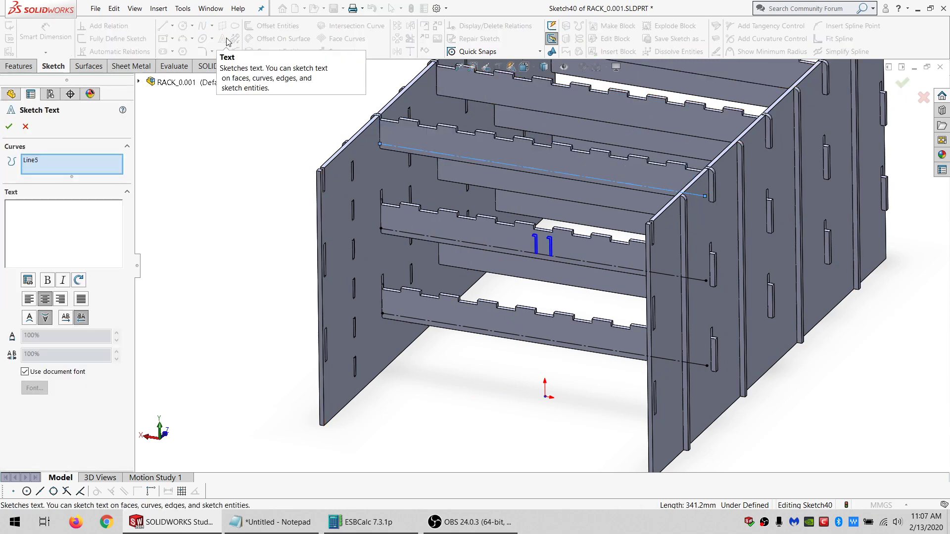
type("06")
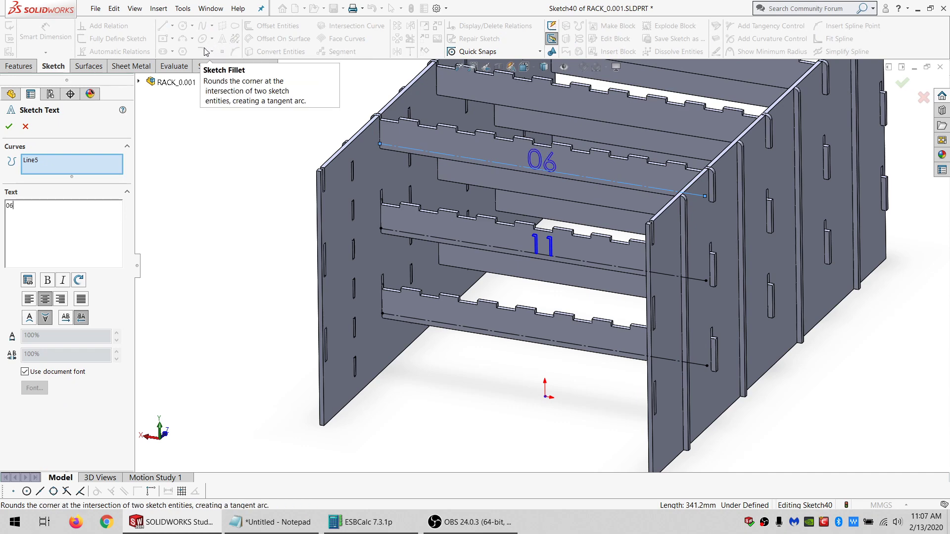
left_click(11, 126)
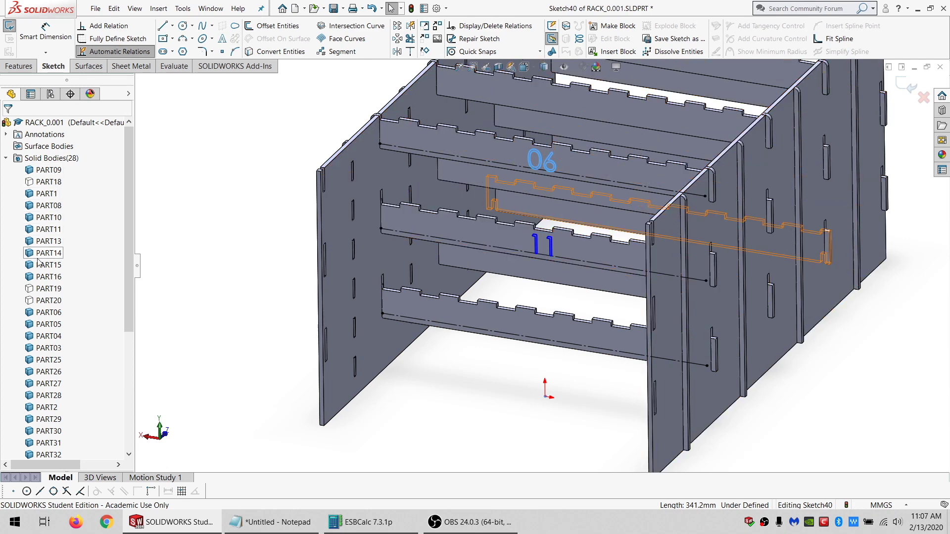
Identify the lowest rail as PART16 and add the sketch text 16 along its construction line.
left_click(45, 277)
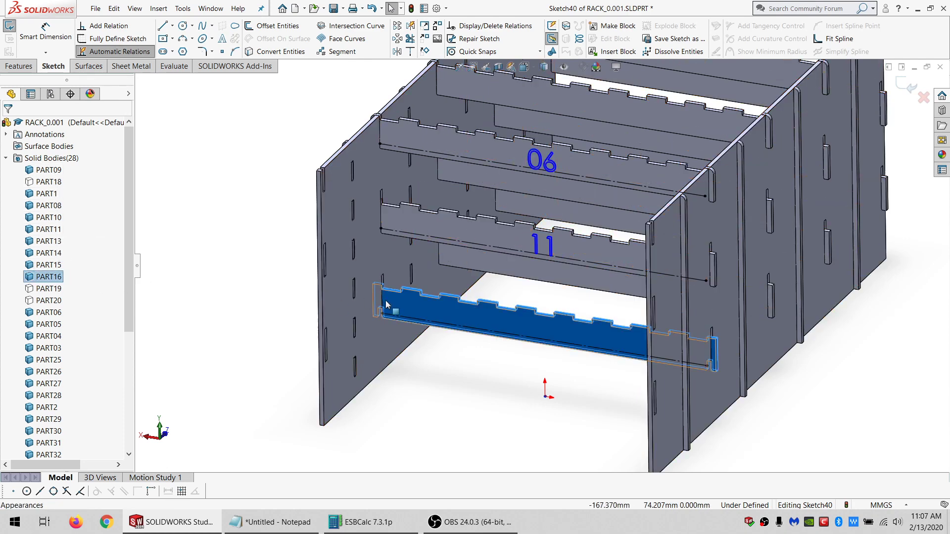
left_click(403, 322)
left_click(222, 39)
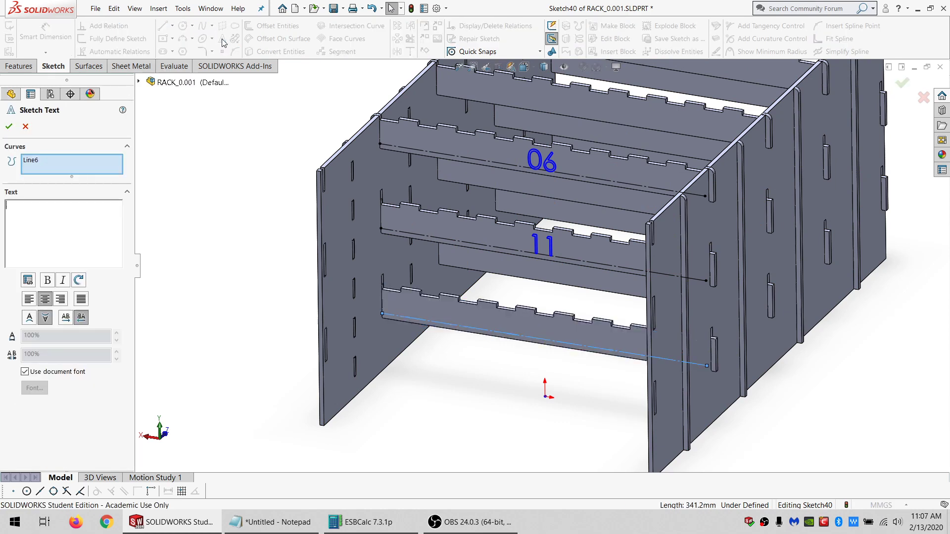
type("16")
left_click(9, 127)
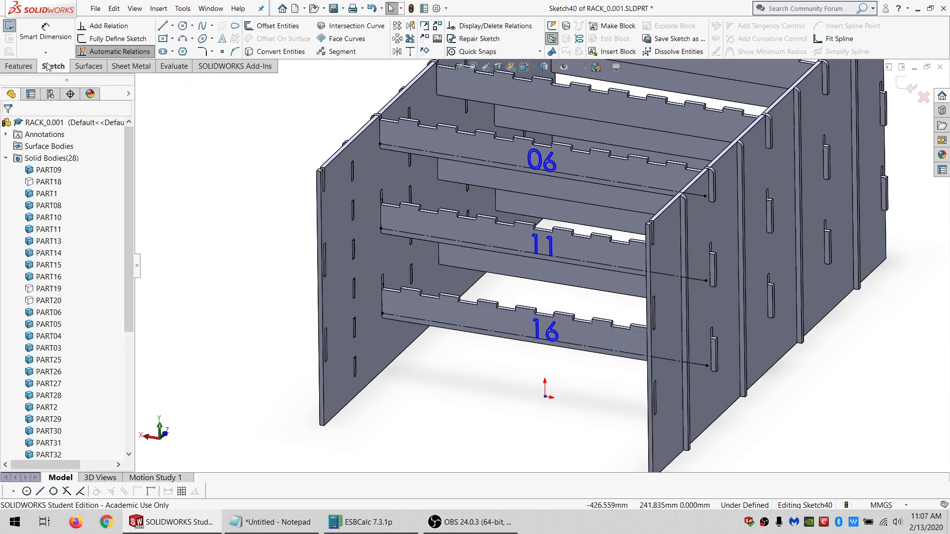
Cut-extrude the 06, 11 and 16 text 2 mm using Mid Plane, limiting the cut to bodies PART16, PART11 and PART06.
left_click(18, 66)
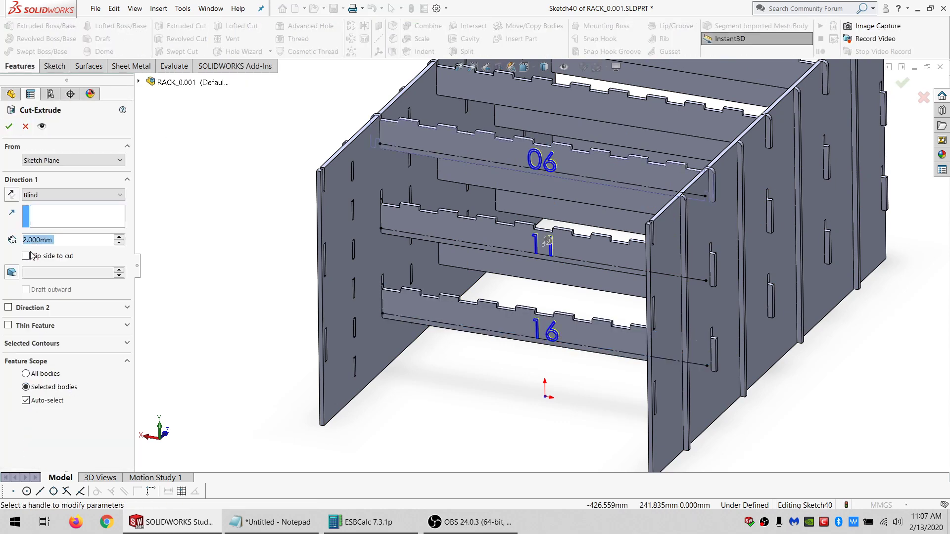
left_click(41, 195)
left_click(67, 328)
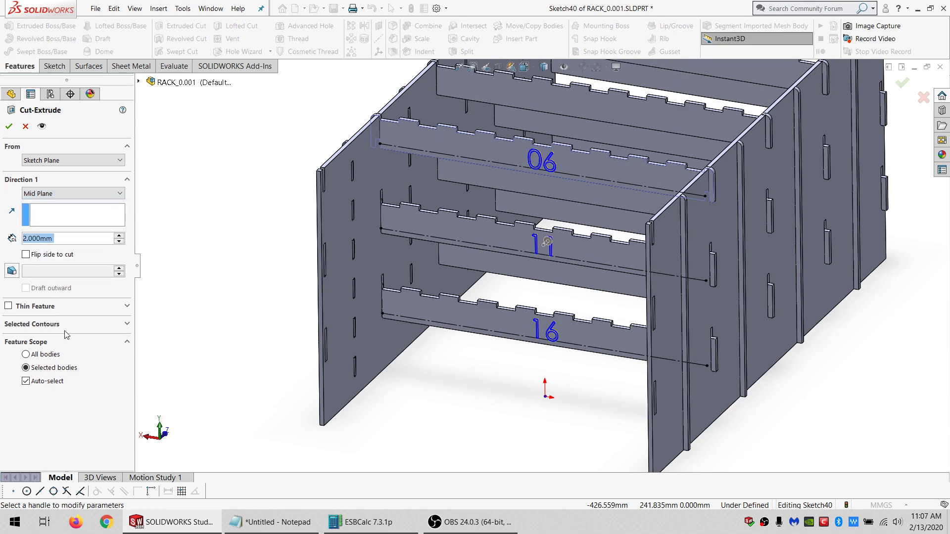
left_click(26, 381)
left_click(446, 315)
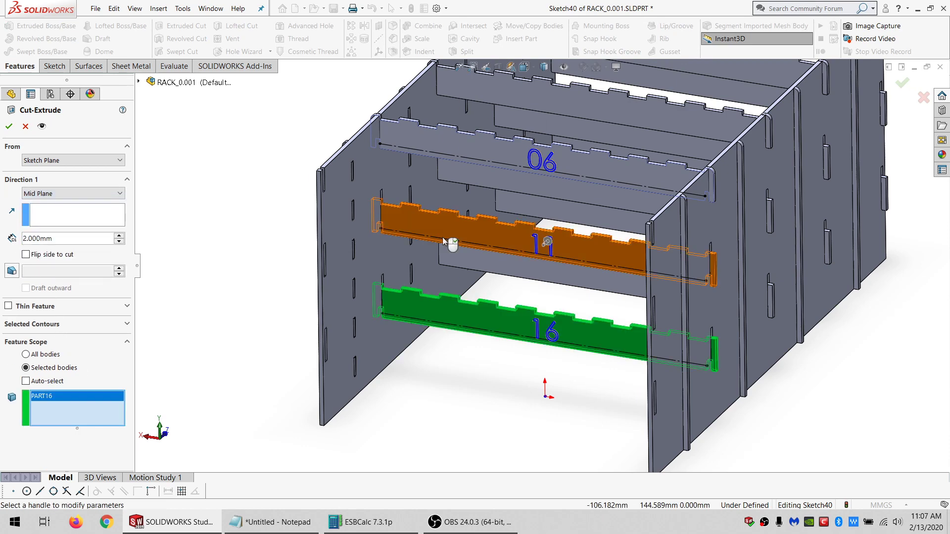
left_click(435, 222)
left_click(429, 141)
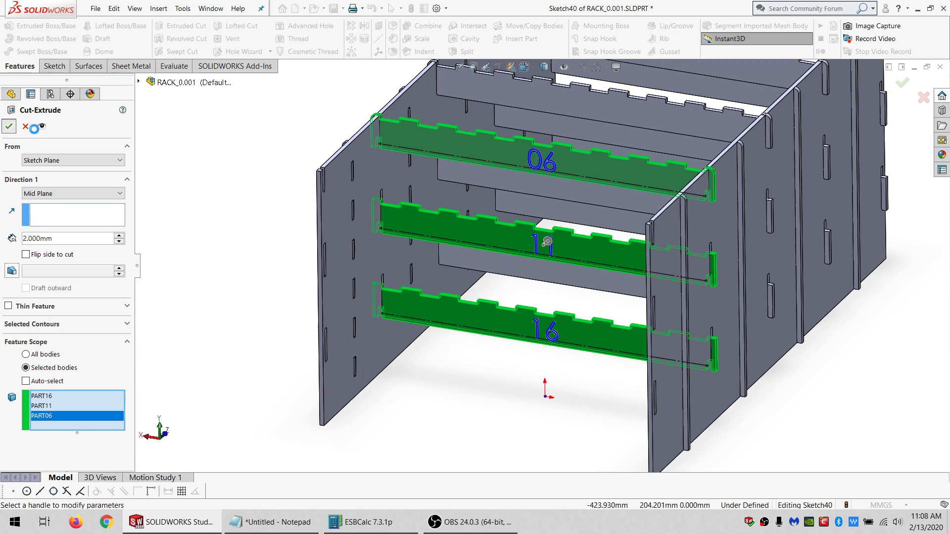
left_click(8, 126)
Hide the three second-row rails engraved 06, 11 and 16.
left_click(438, 304)
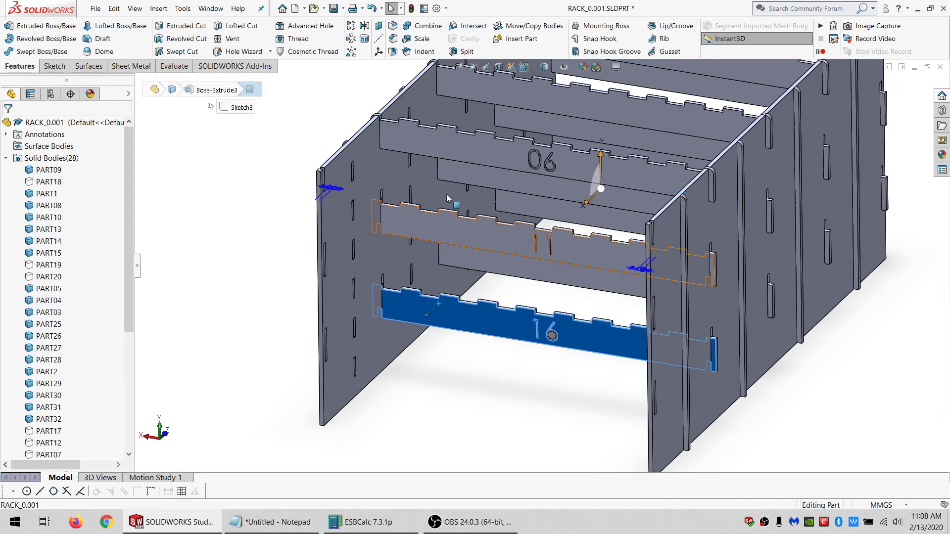
left_click(444, 223, "ctrl")
left_click(458, 147, "ctrl")
left_click(504, 119)
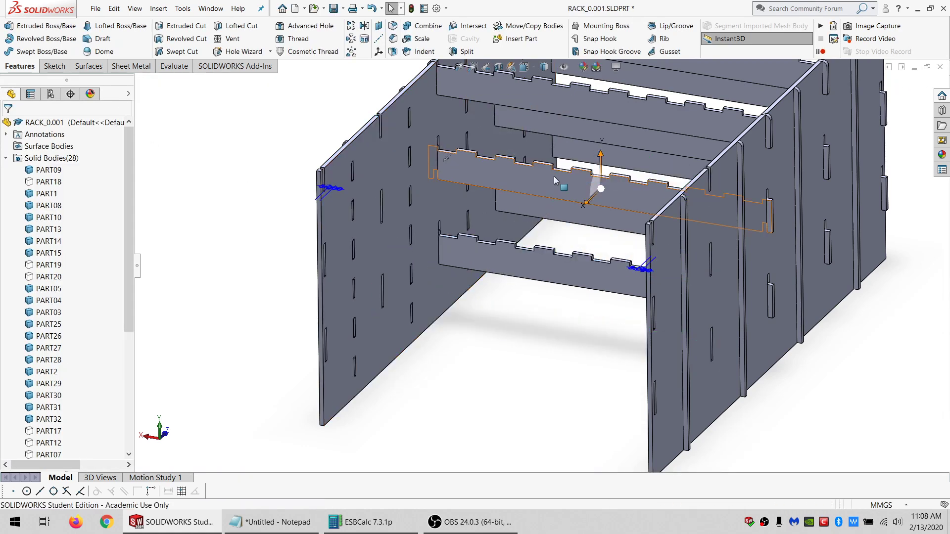
Start a sketch on the front face of the third row's upper rail and convert the Sketch38 lines into it as construction lines.
scroll(554, 177, "up", 2)
scroll(561, 186, "down", 2)
left_click(534, 146)
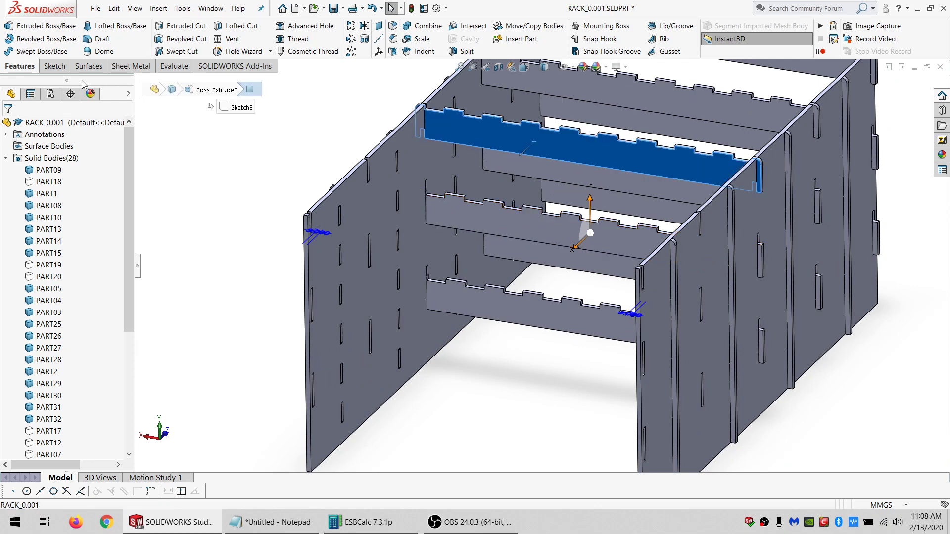
left_click(53, 66)
left_click(9, 26)
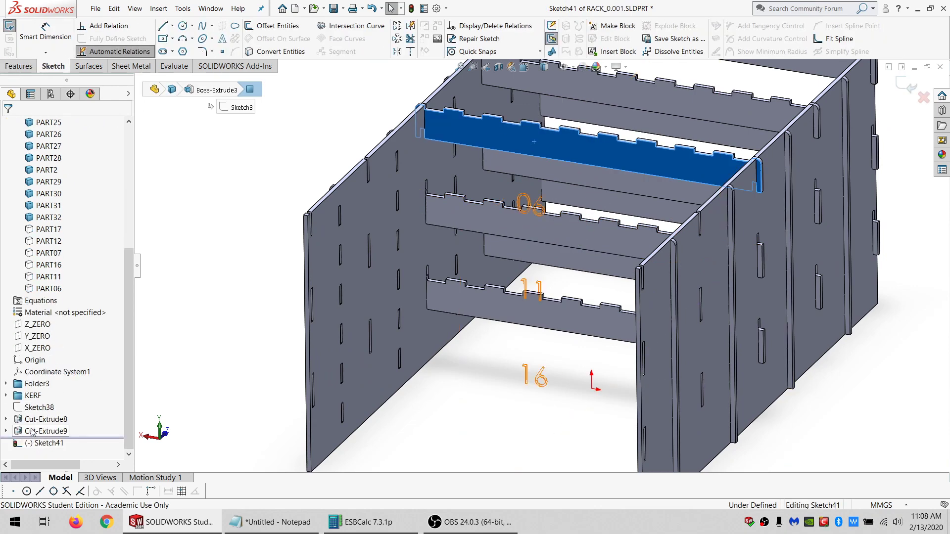
left_click(39, 407)
left_click(272, 66)
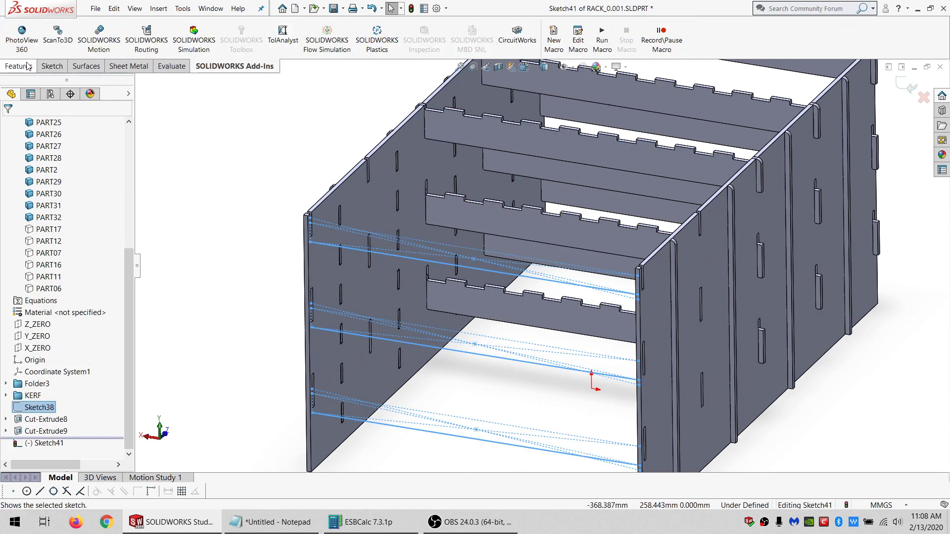
left_click(51, 66)
left_click(280, 52)
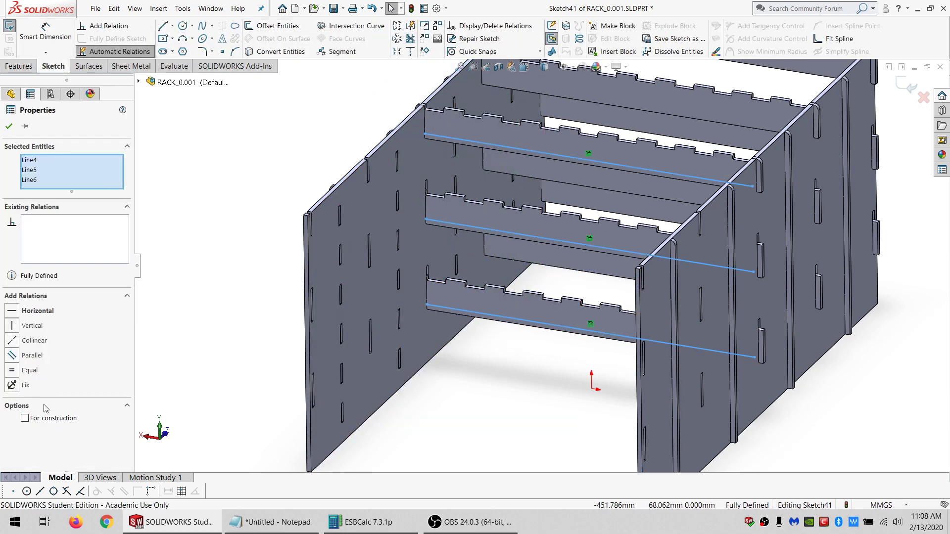
left_click(200, 293)
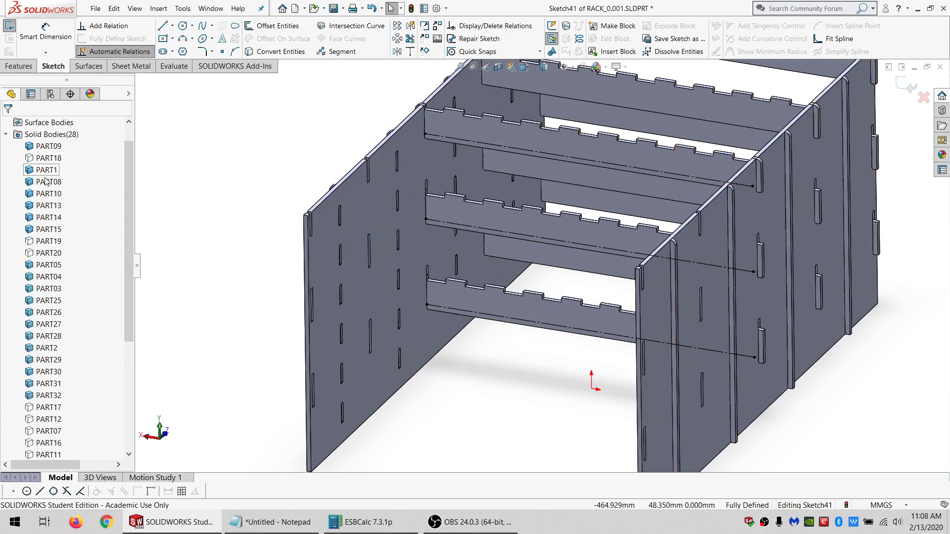
Identify the middle rail as PART10 and add the sketch text 10 along its construction line.
left_click(43, 195)
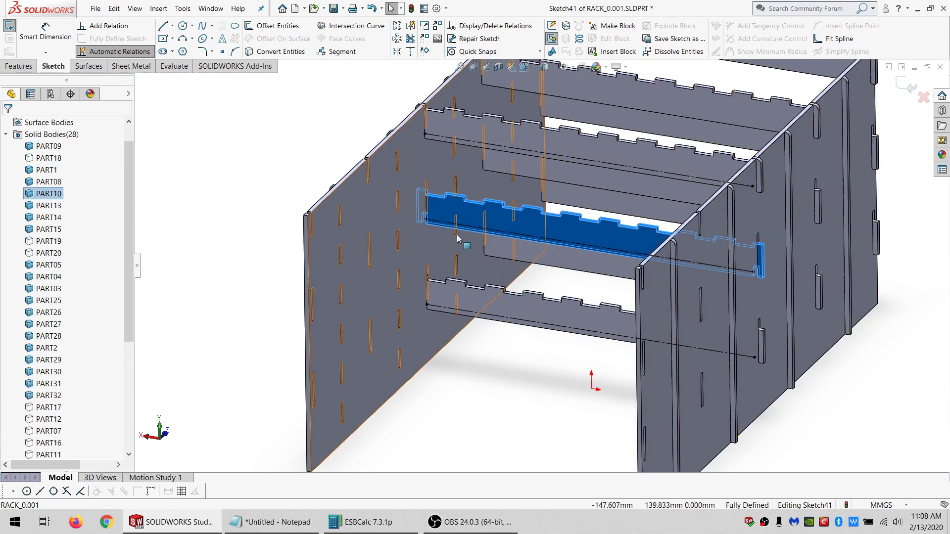
left_click(537, 237)
left_click(222, 39)
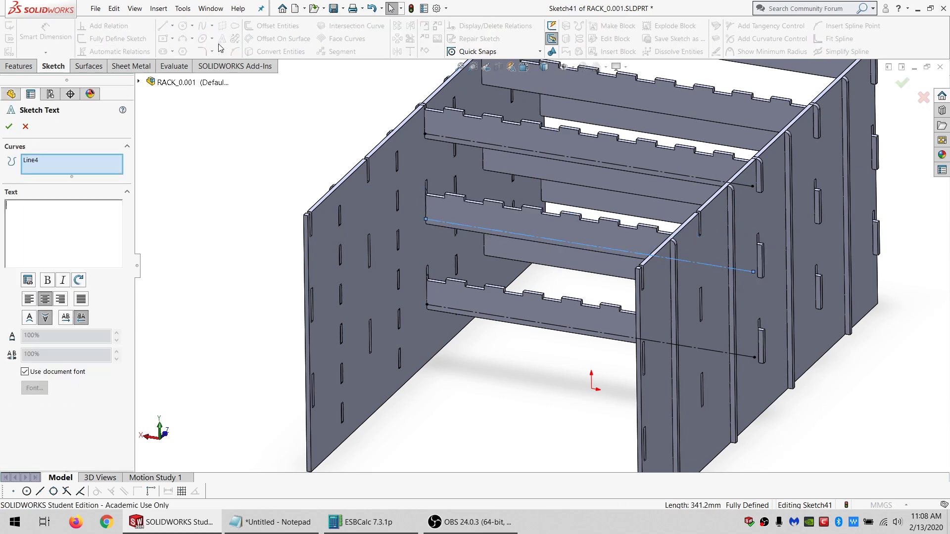
type("10")
left_click(9, 126)
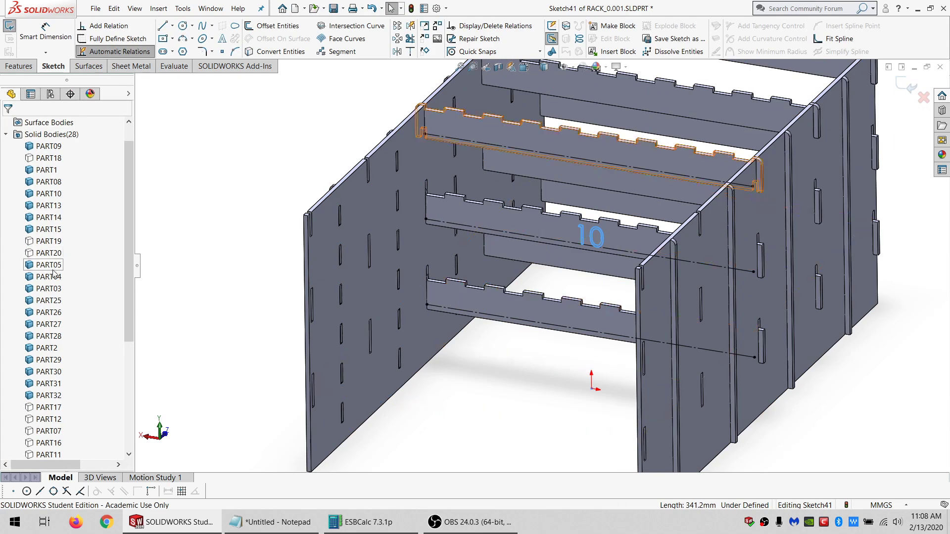
Identify the upper rail as PART05 and add the sketch text 05 along its construction line.
left_click(50, 265)
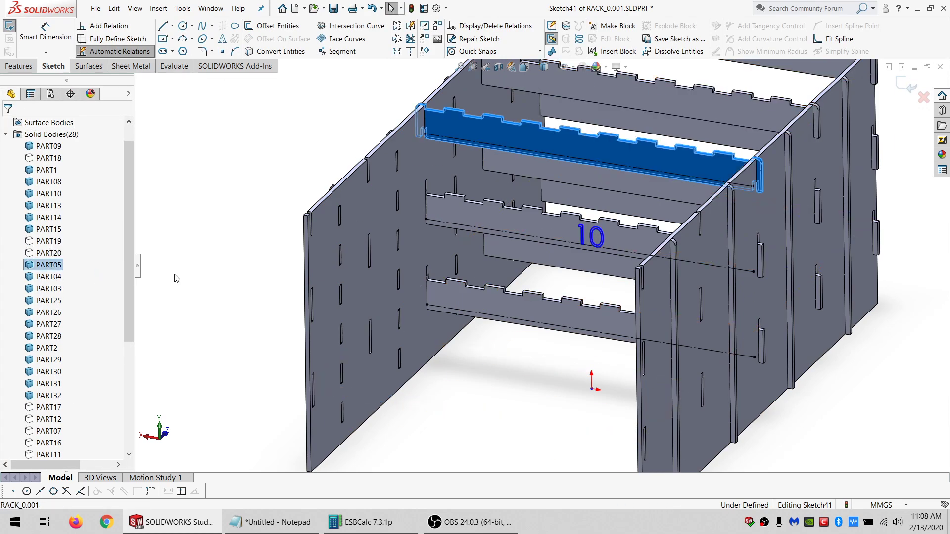
left_click(507, 149)
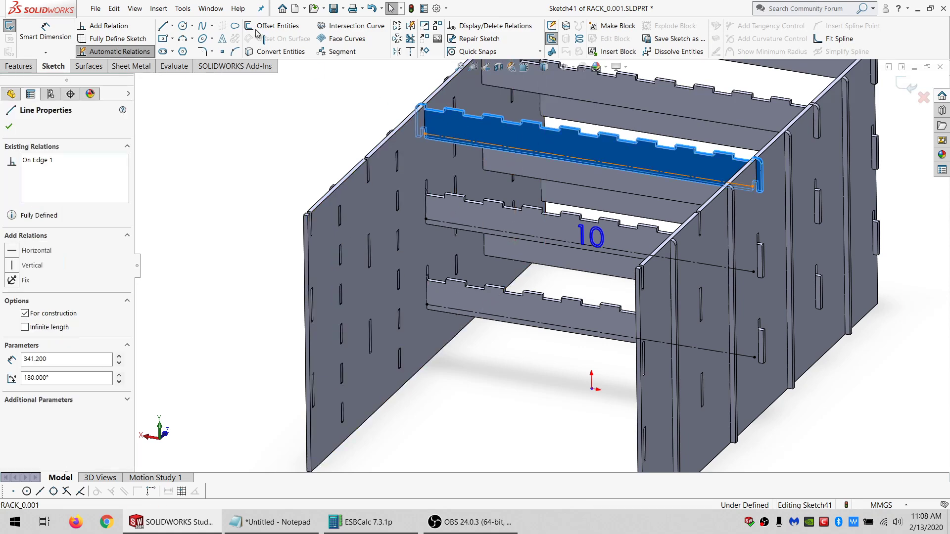
left_click(222, 39)
left_click(9, 127)
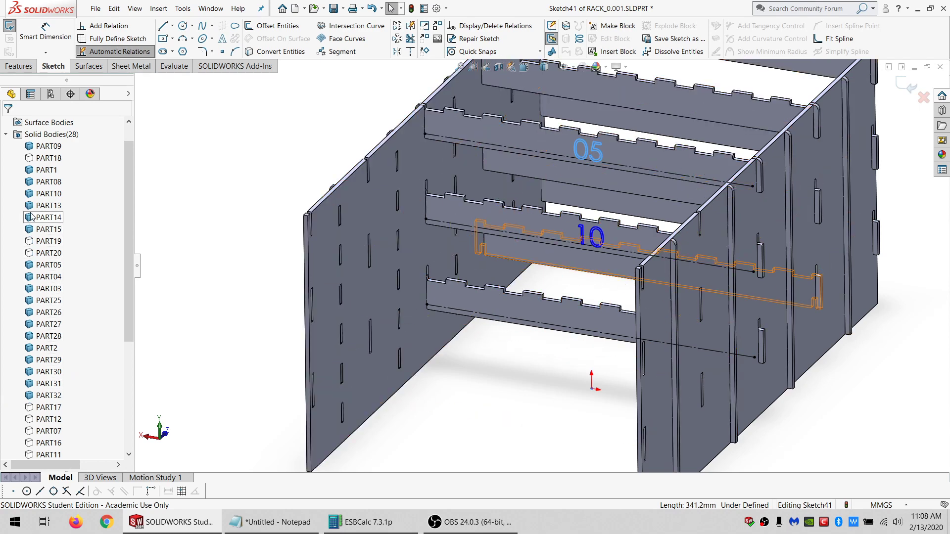
Identify the lowest rail as PART15 and add the sketch text 15 along its construction line.
left_click(49, 229)
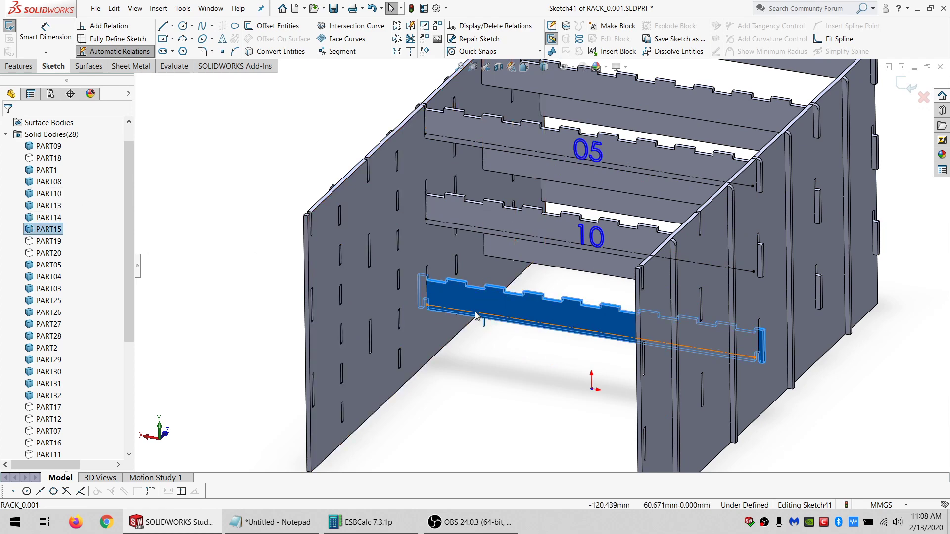
left_click(495, 315)
left_click(220, 42)
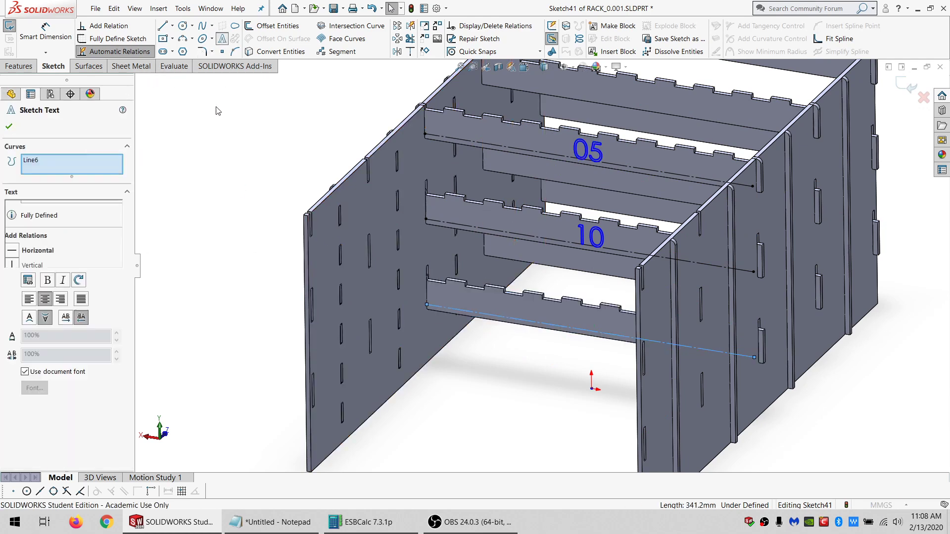
type("15")
left_click(9, 126)
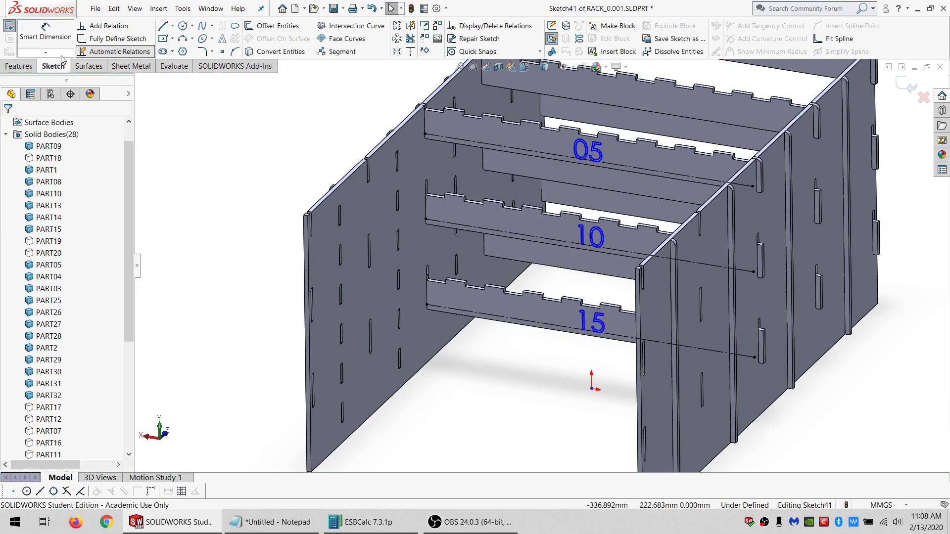
Cut-extrude the 05, 10 and 15 text 2 mm using Mid Plane, limiting the cut to bodies PART15, PART10 and PART05.
left_click(20, 66)
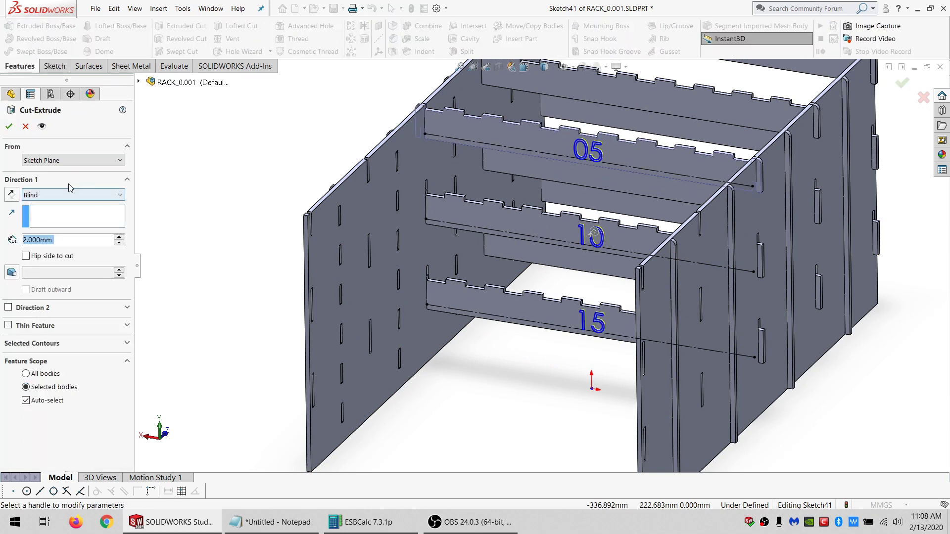
left_click(70, 193)
left_click(49, 273)
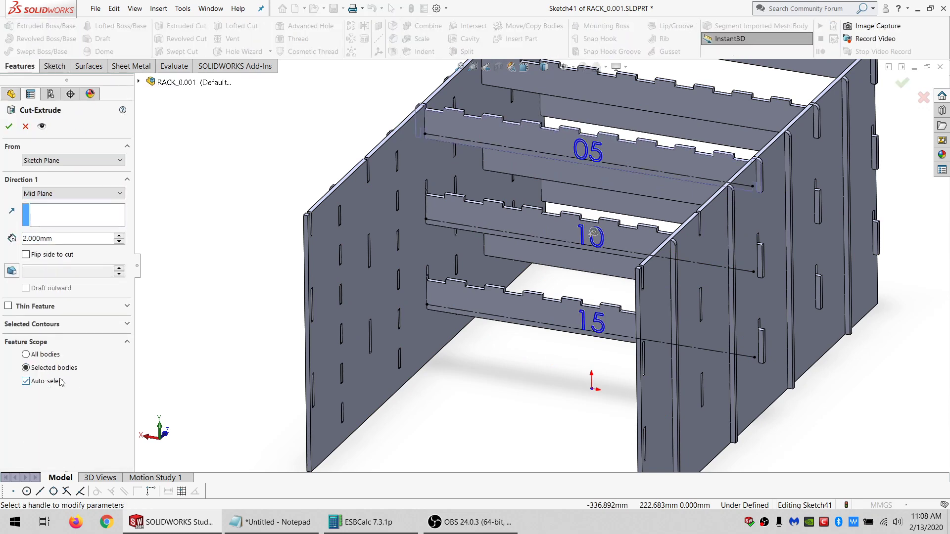
left_click(26, 381)
left_click(460, 316)
left_click(495, 216)
left_click(496, 133)
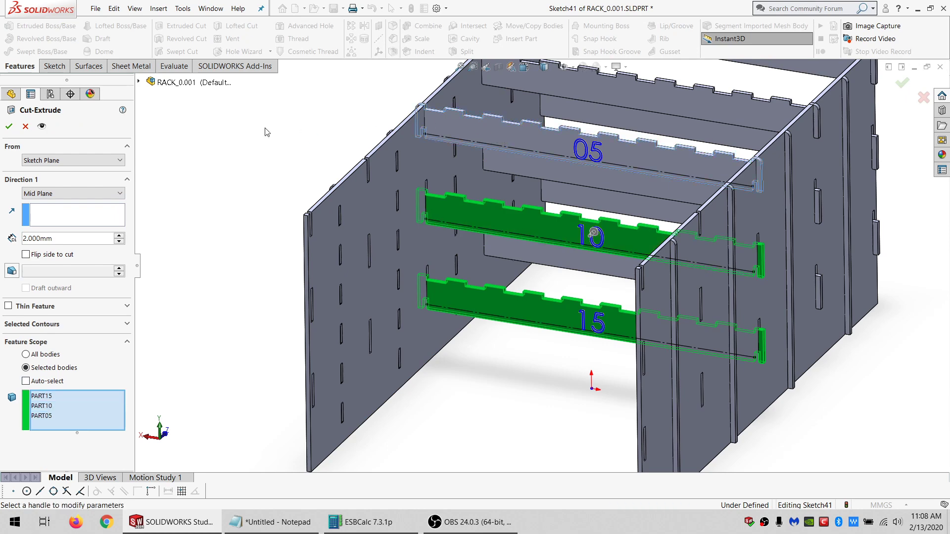
right_click(594, 232)
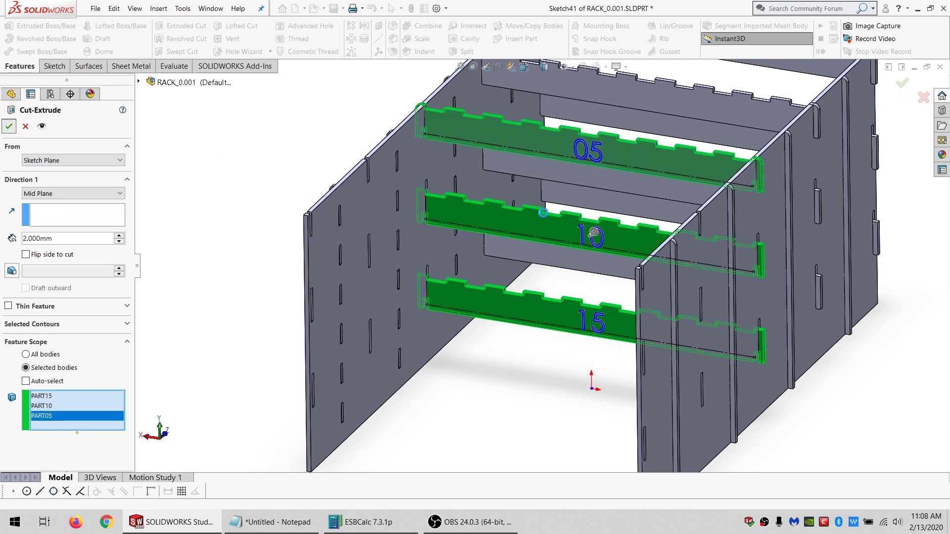
Hide the three third-row rails engraved 05, 10 and 15.
left_click(530, 312)
left_click(526, 221, "ctrl")
left_click(537, 153, "ctrl")
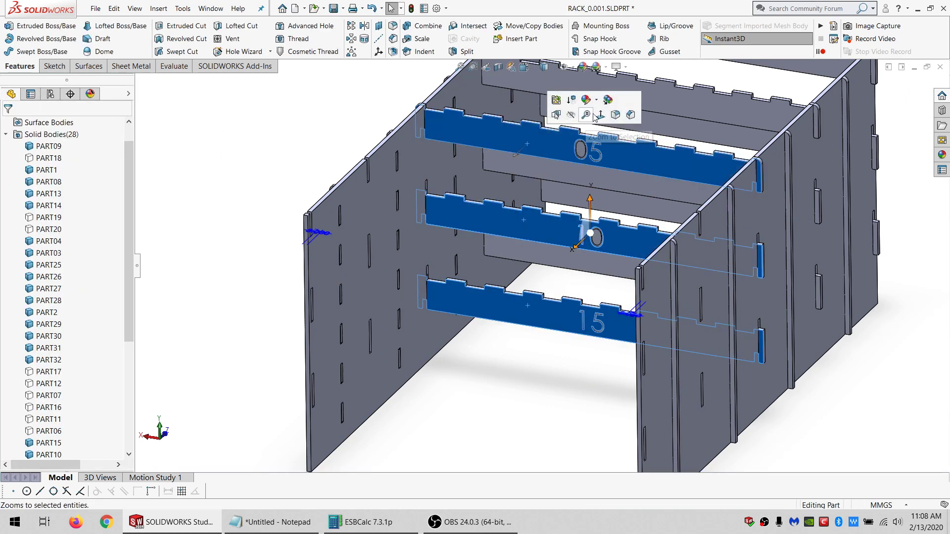
left_click(595, 118)
Start a sketch on the front face of the fourth row's upper rail and convert the Sketch38 lines into it.
scroll(584, 237, "up", 3)
middle_click_drag(619, 163, 559, 277)
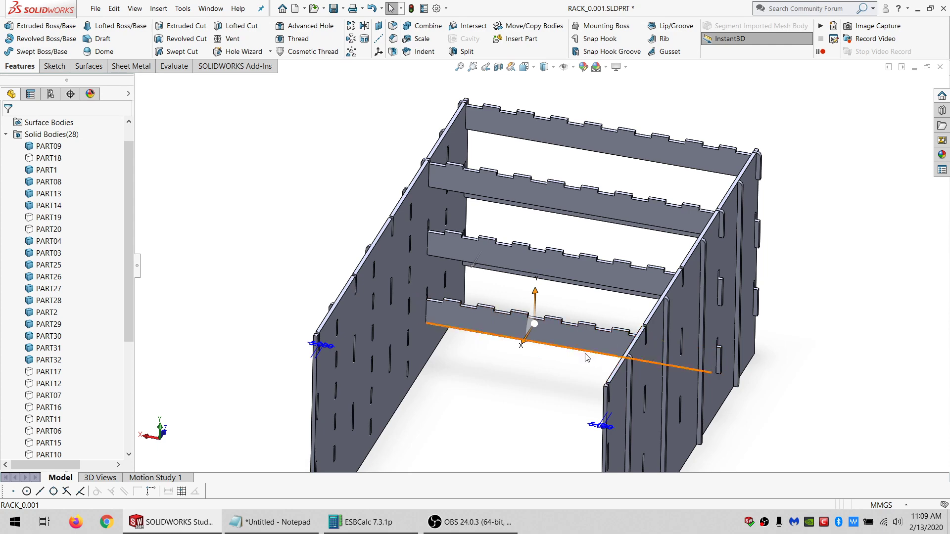
scroll(593, 349, "down", 2)
scroll(566, 317, "up", 2)
scroll(525, 293, "down", 2)
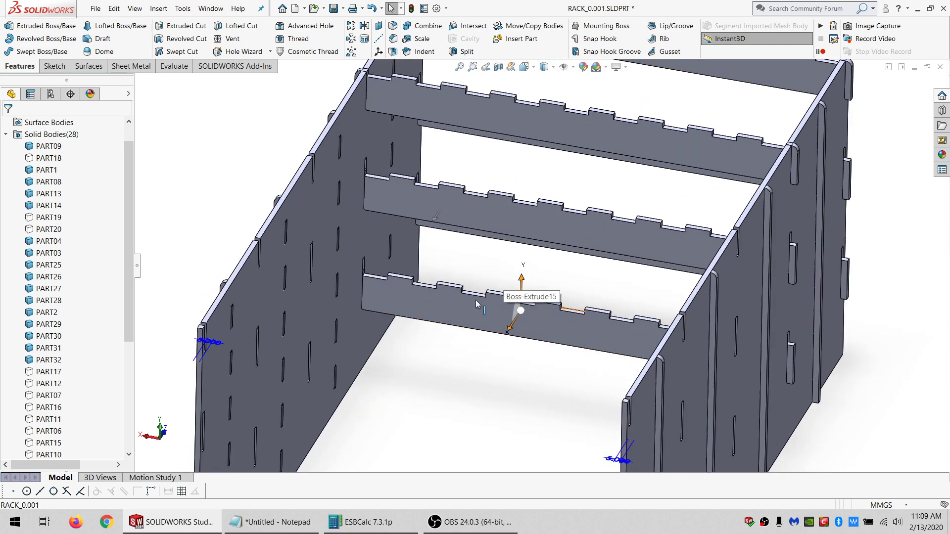
left_click(435, 312)
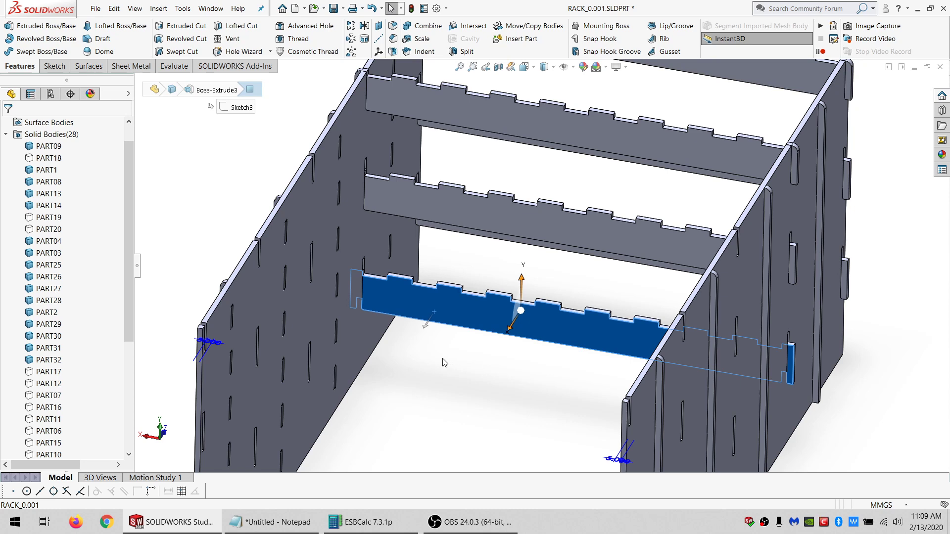
key("Escape")
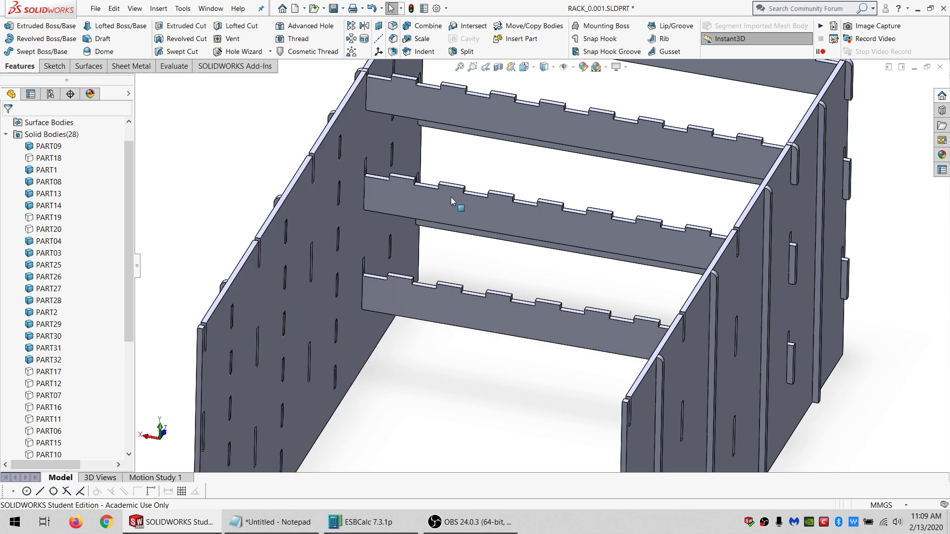
left_click(468, 114)
left_click(55, 66)
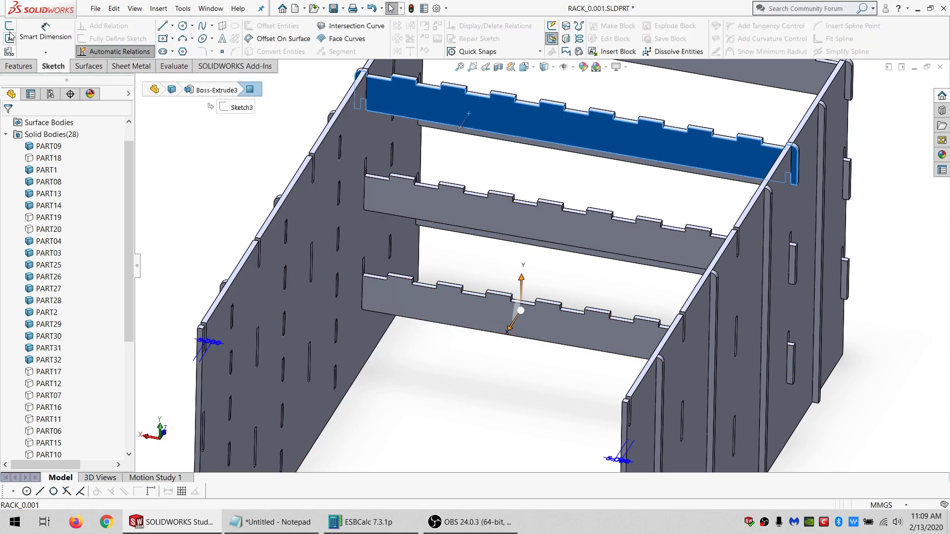
left_click(9, 27)
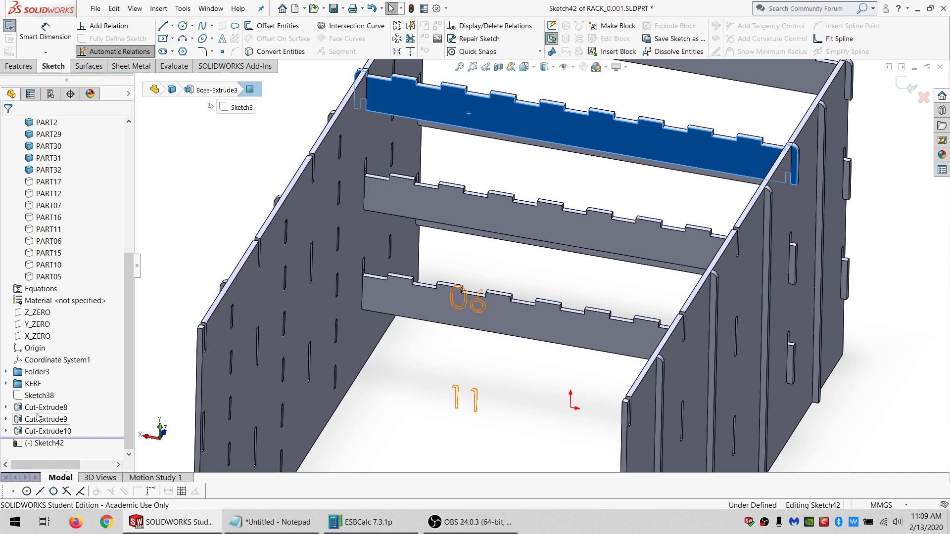
left_click(42, 395)
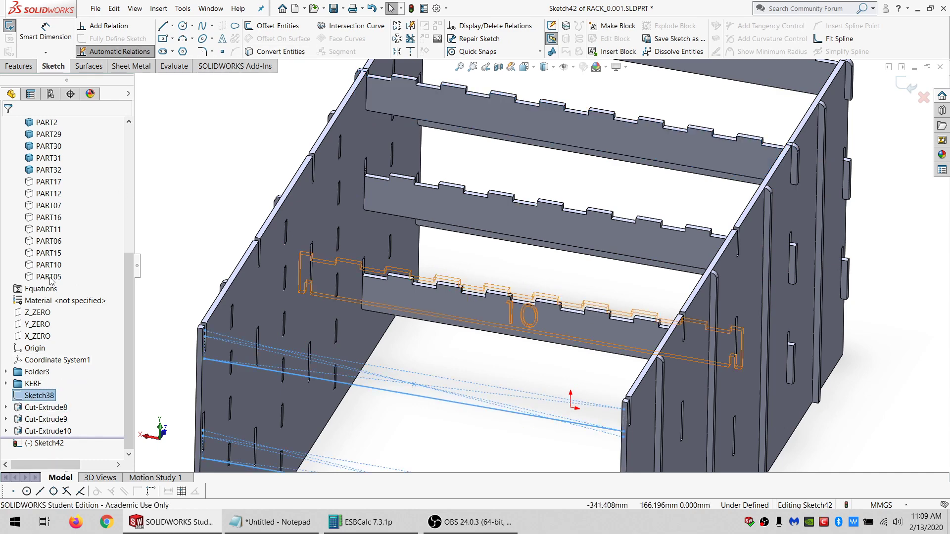
left_click(278, 52)
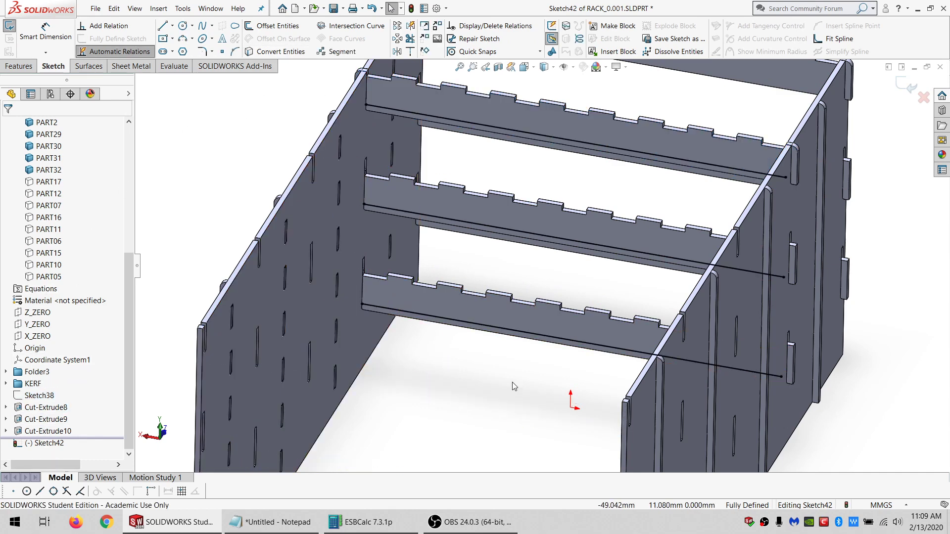
Turn the three converted lines on the fourth-row rails into construction geometry.
mouse_move(512, 382)
left_mouse_down()
mouse_move(336, 78)
mouse_move(81, 268)
left_mouse_up()
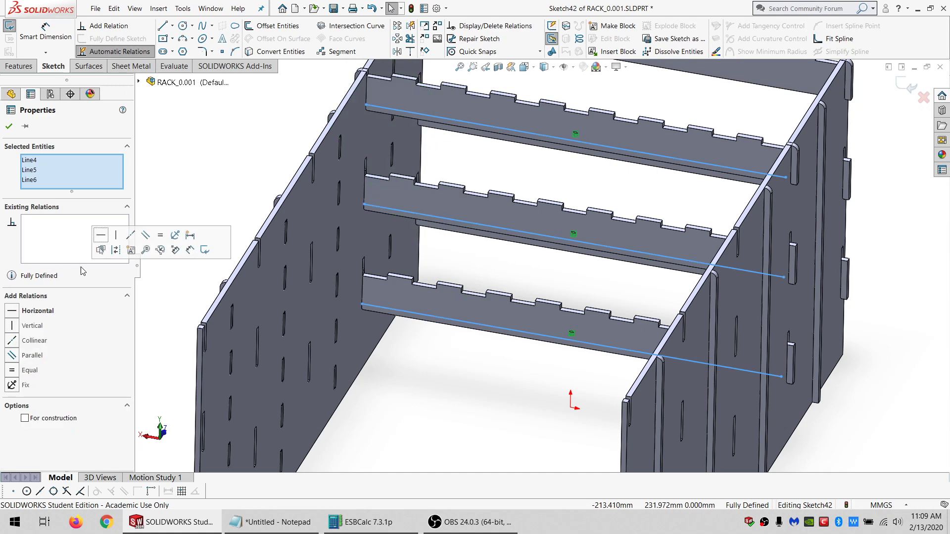
left_click(35, 419)
left_click(269, 155)
Identify the middle rail as PART09 and add the sketch text 09 along its construction line.
left_click(396, 91)
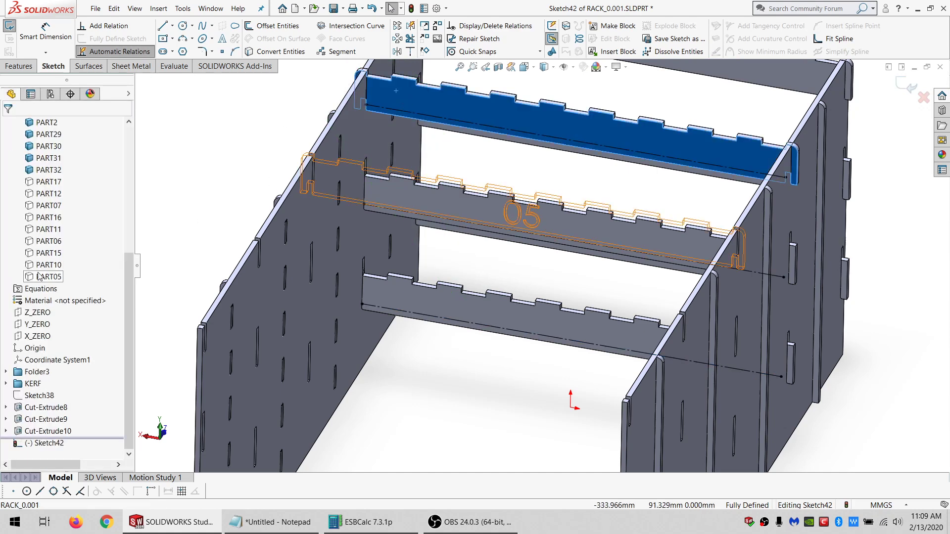
scroll(40, 277, "up", 6)
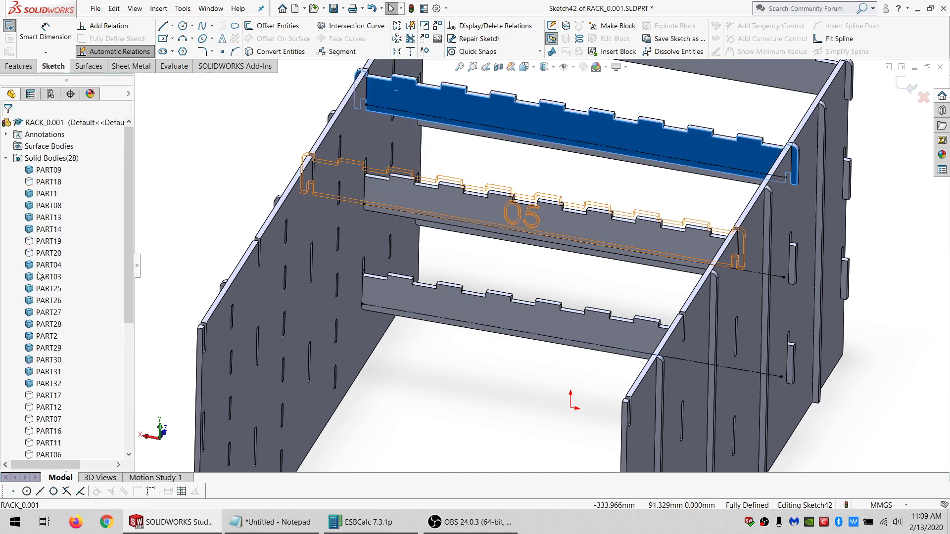
left_click(47, 171)
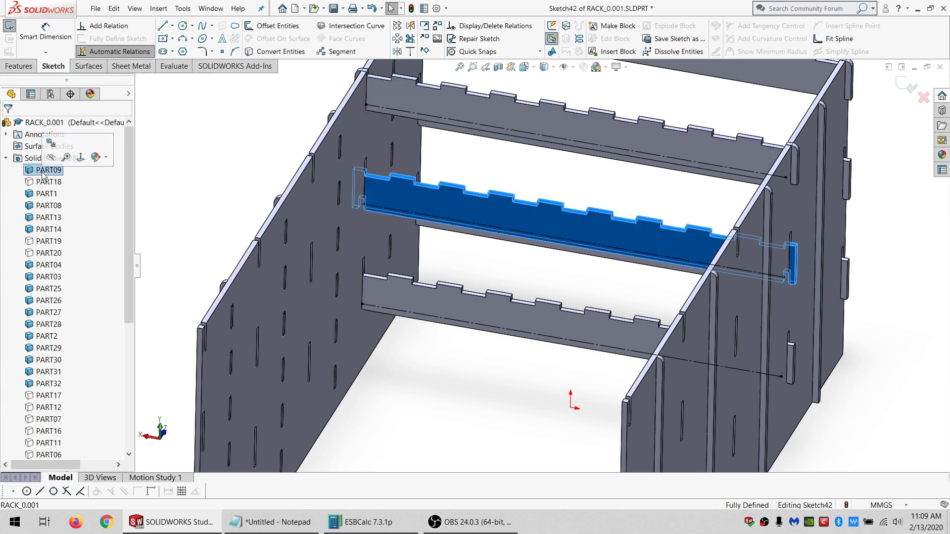
left_click(425, 215)
left_click(222, 39)
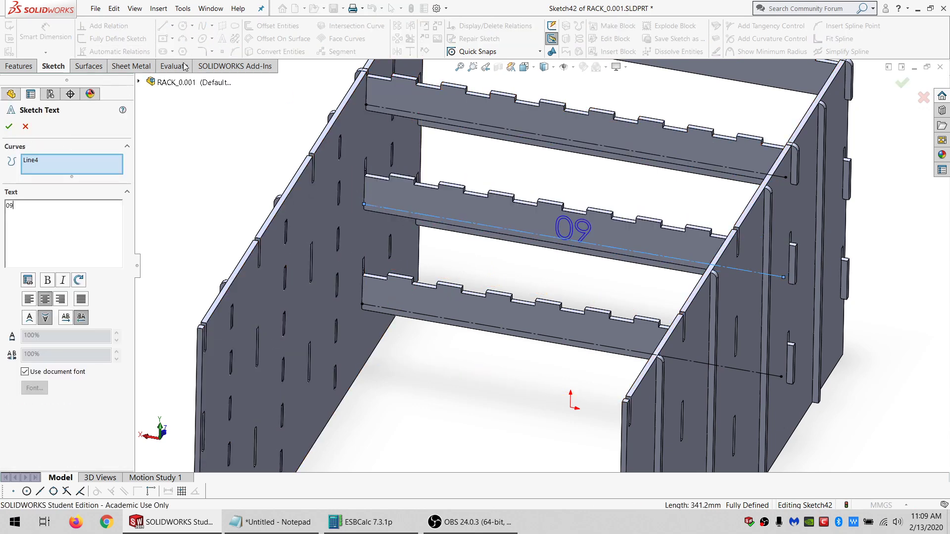
left_click(8, 126)
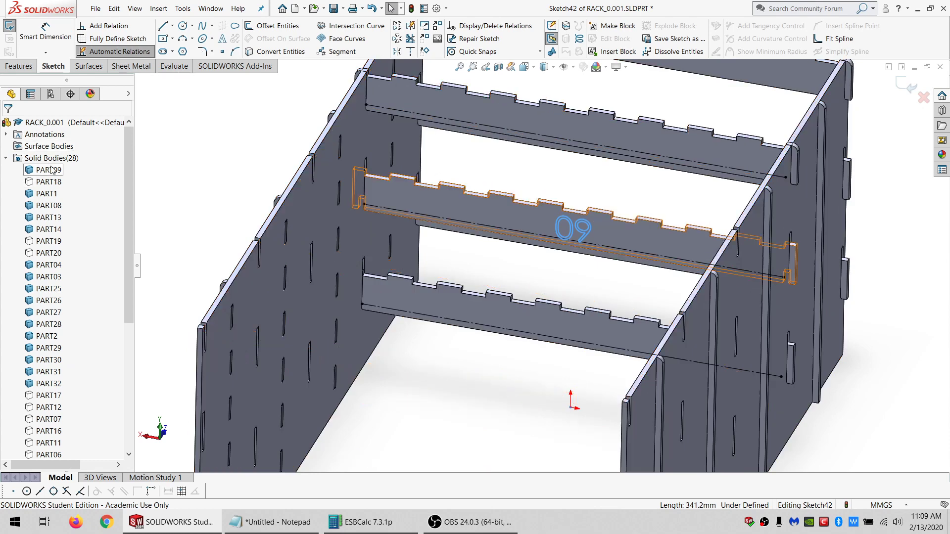
Identify the lower fourth-row rail as PART14 and add the sketch text 14 along its construction line.
left_click(48, 229)
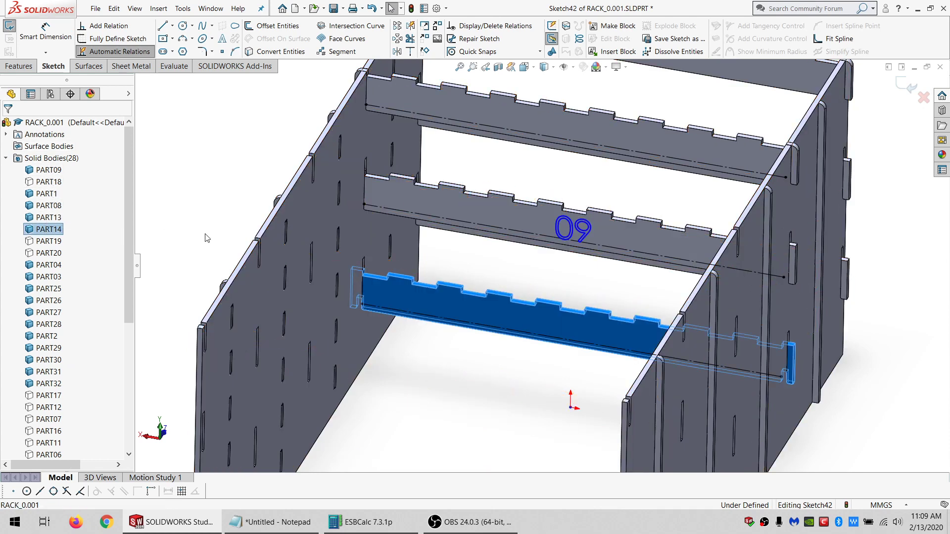
left_click(394, 314)
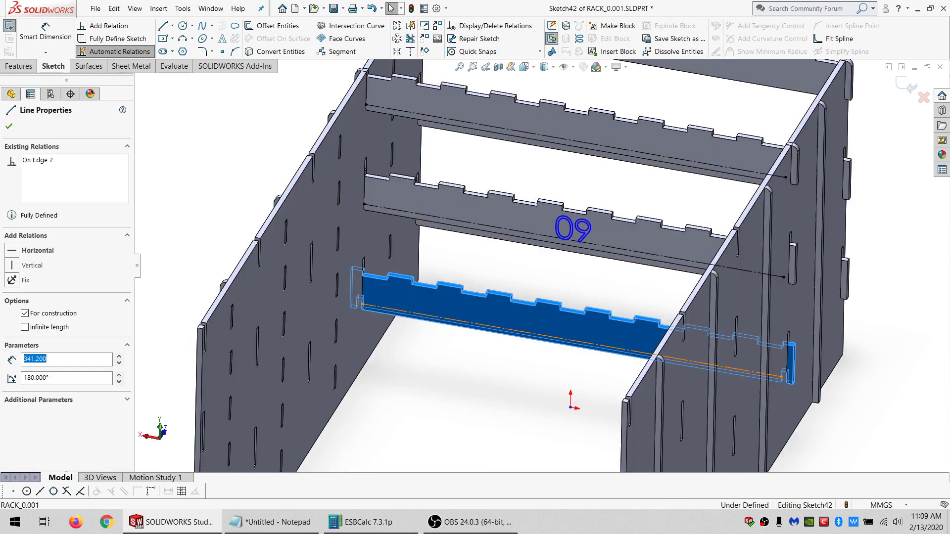
left_click(222, 40)
type("14")
left_click(10, 127)
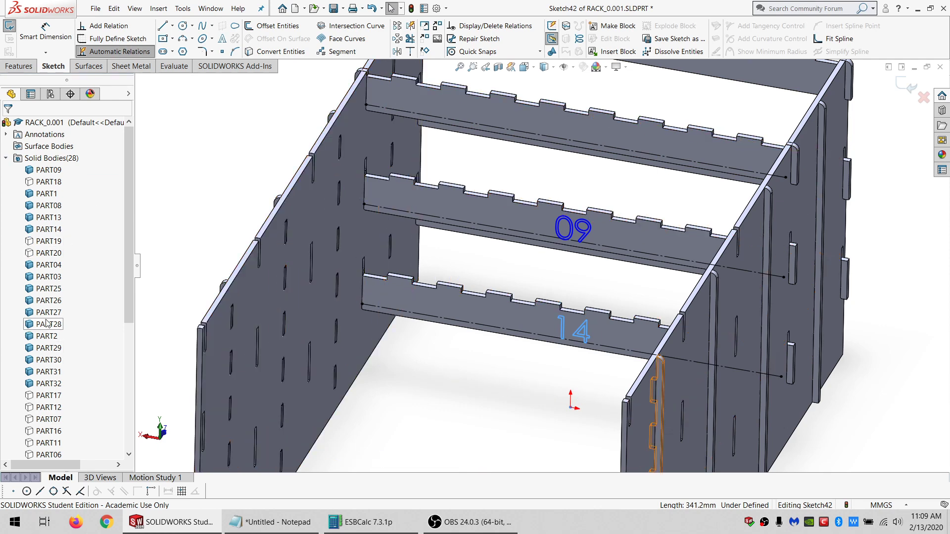
Identify the upper fourth-row rail as PART04 and add the sketch text 04 along its construction line.
left_click(45, 265)
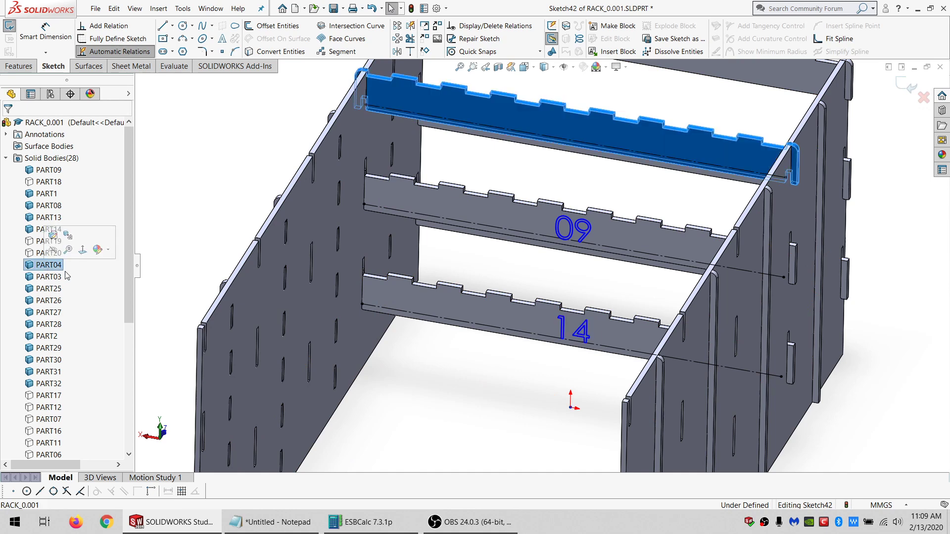
left_click(458, 123)
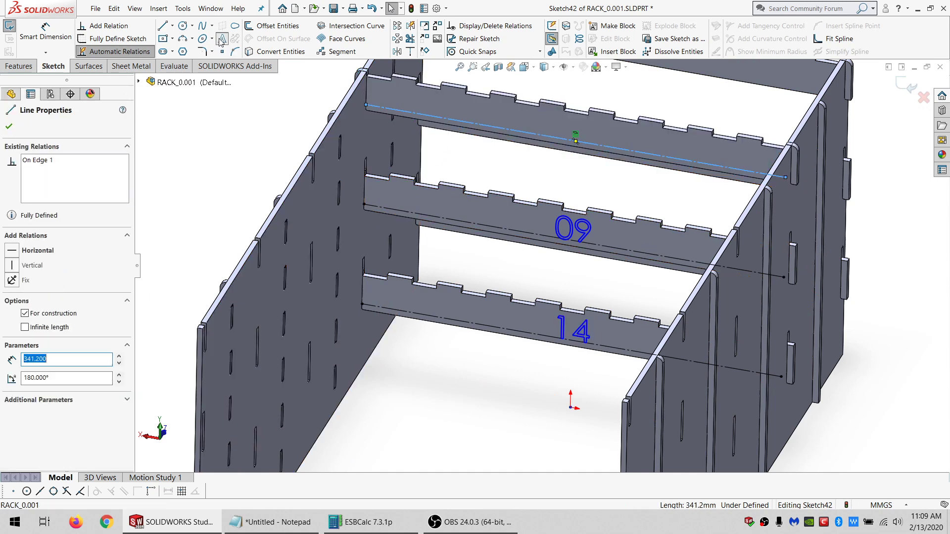
left_click(222, 38)
type("04")
left_click(9, 126)
Cut-extrude the 04, 09 and 14 texts mid-plane by 2 mm, limiting the cut to PART14, PART09 and PART04.
scroll(408, 223, "up", 5)
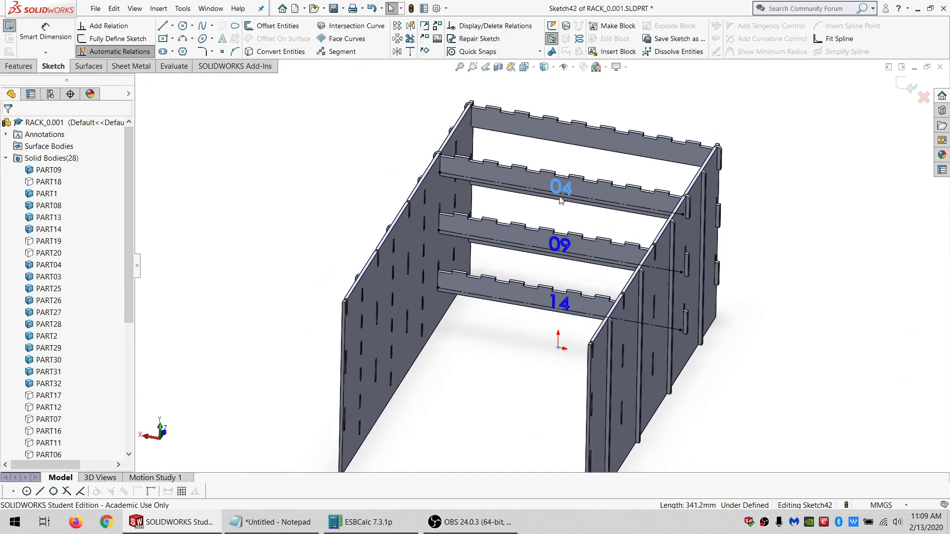
scroll(291, 197, "down", 3)
left_click(20, 66)
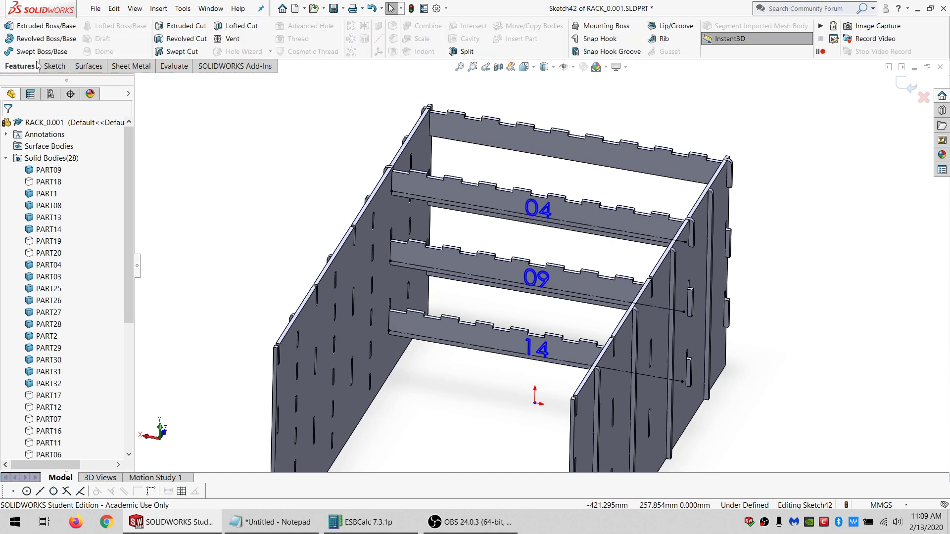
left_click(159, 26)
left_click(56, 195)
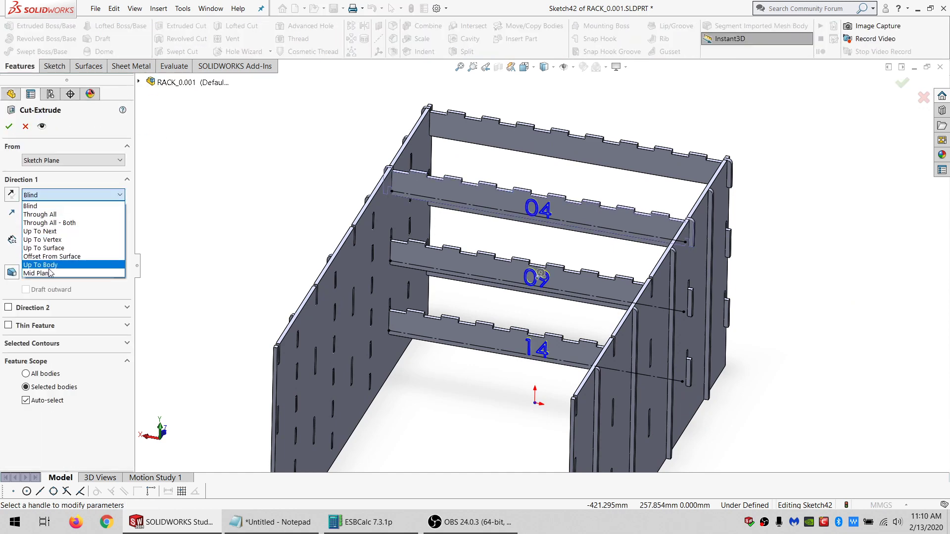
left_click(50, 273)
left_click(26, 381)
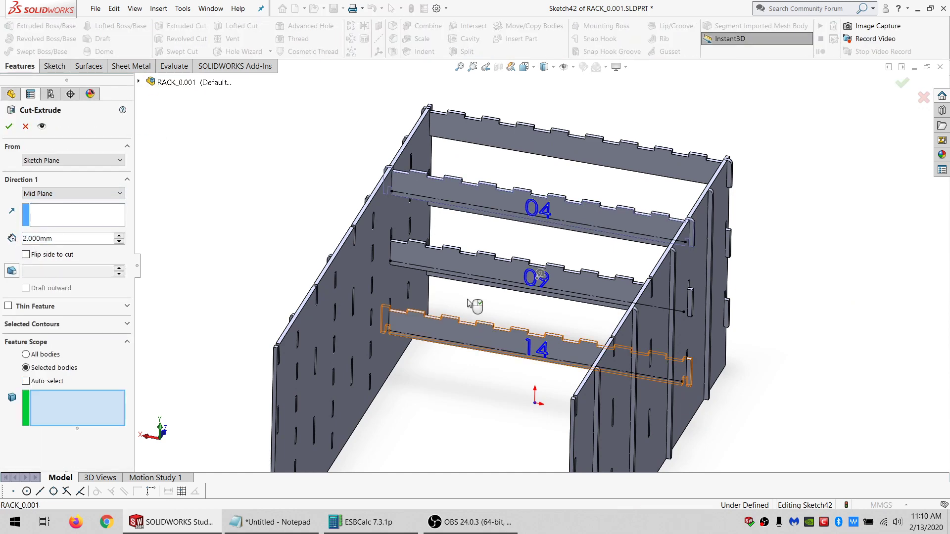
left_click(446, 330)
left_click(448, 262)
left_click(452, 190)
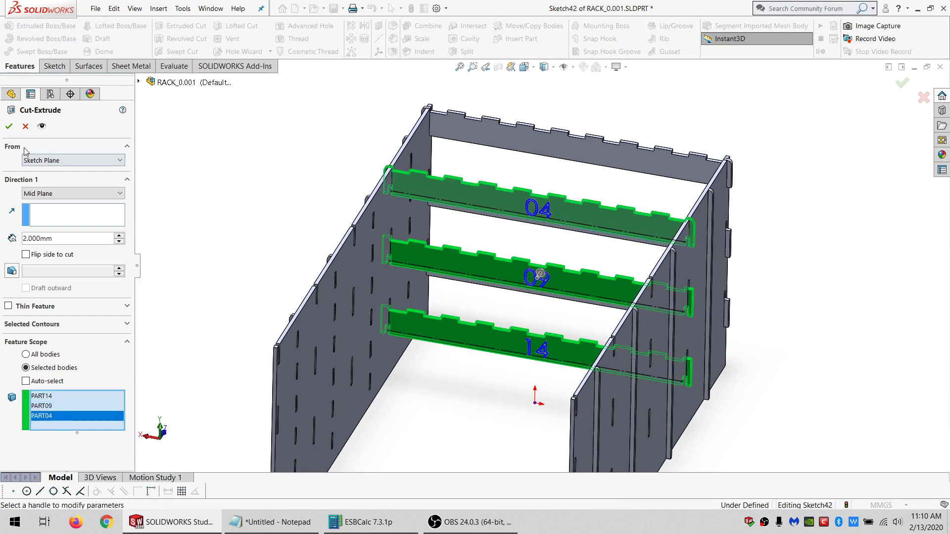
left_click(10, 126)
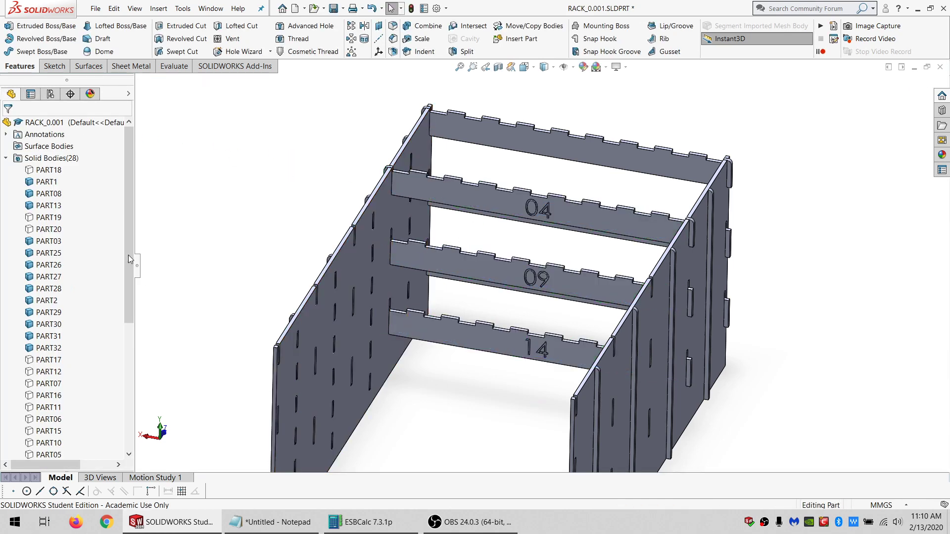
Hide the three engraved fourth-row rails PART14, PART09 and PART04.
scroll(128, 254, "down", 6)
left_click(49, 253)
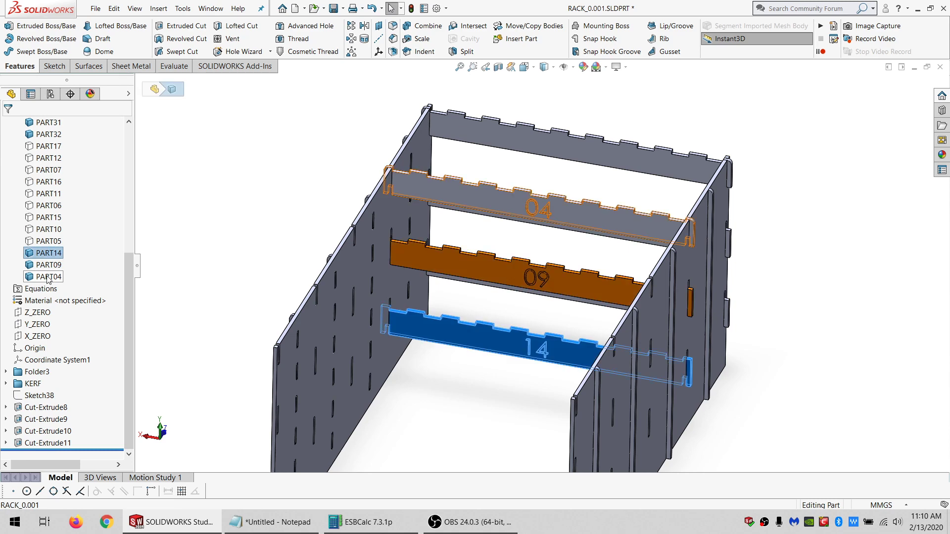
left_click(48, 277, "shift")
left_click(27, 246)
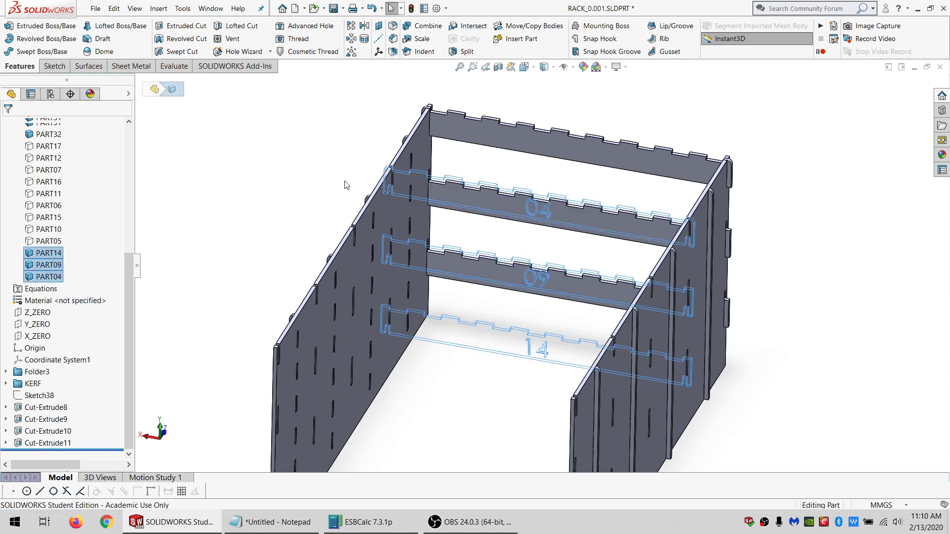
Convert the Sketch38 lines into a new sketch on the last row's upper rail face as construction lines.
left_click(472, 133)
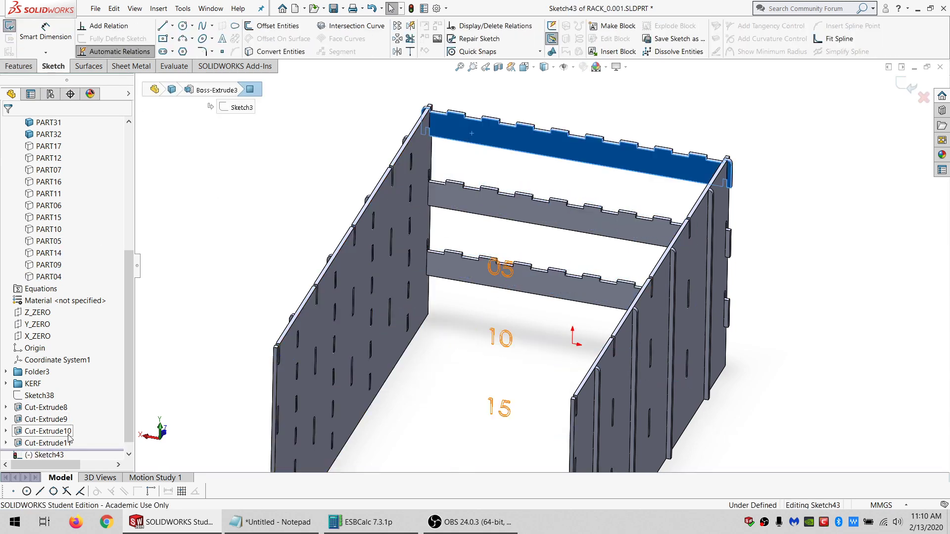
left_click(39, 384)
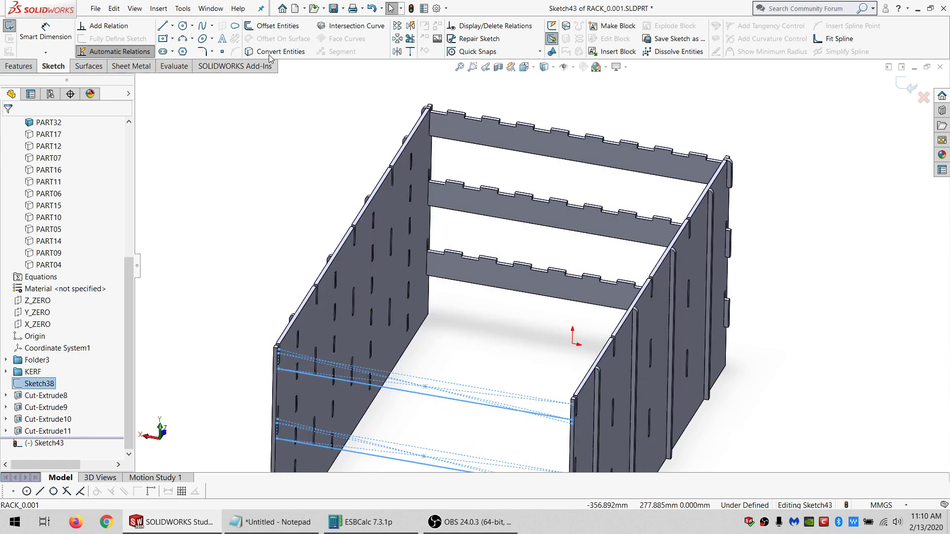
left_click(268, 53)
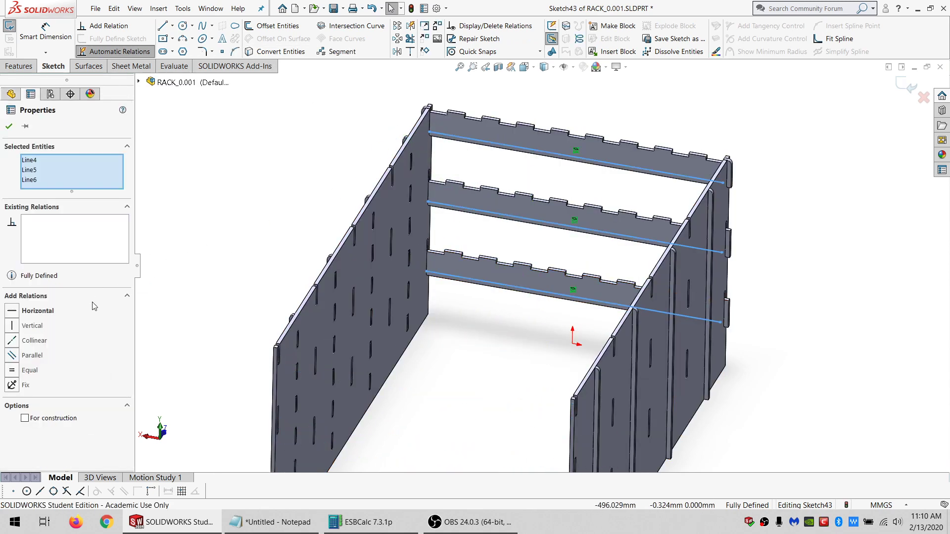
left_click(225, 302)
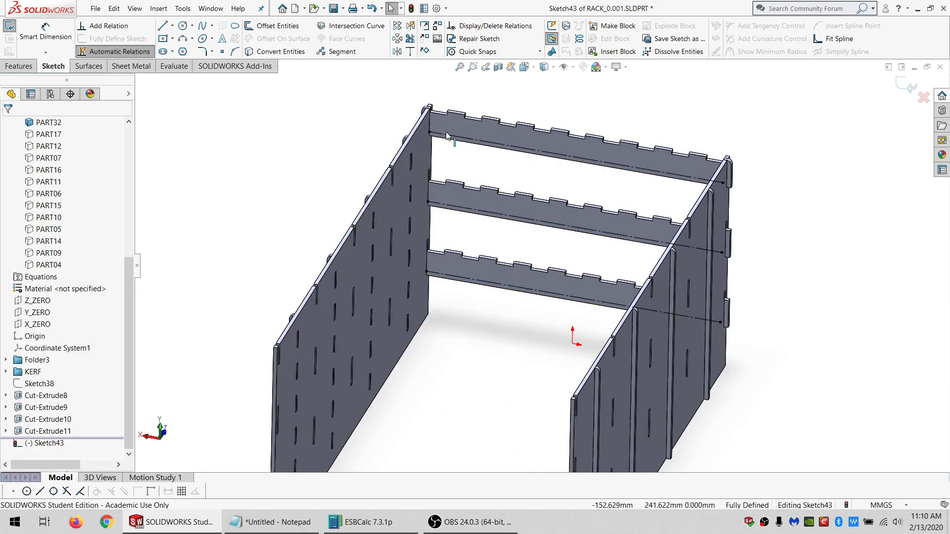
Identify the last row's upper rail as PART03 and add the sketch text 03 along its construction line.
left_click(447, 128)
scroll(39, 174, "up", 6)
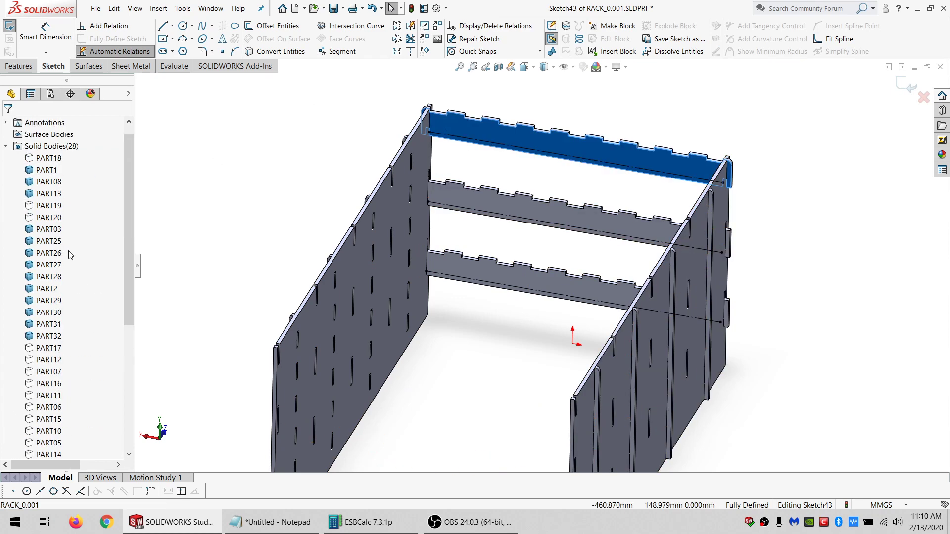
left_click(52, 290)
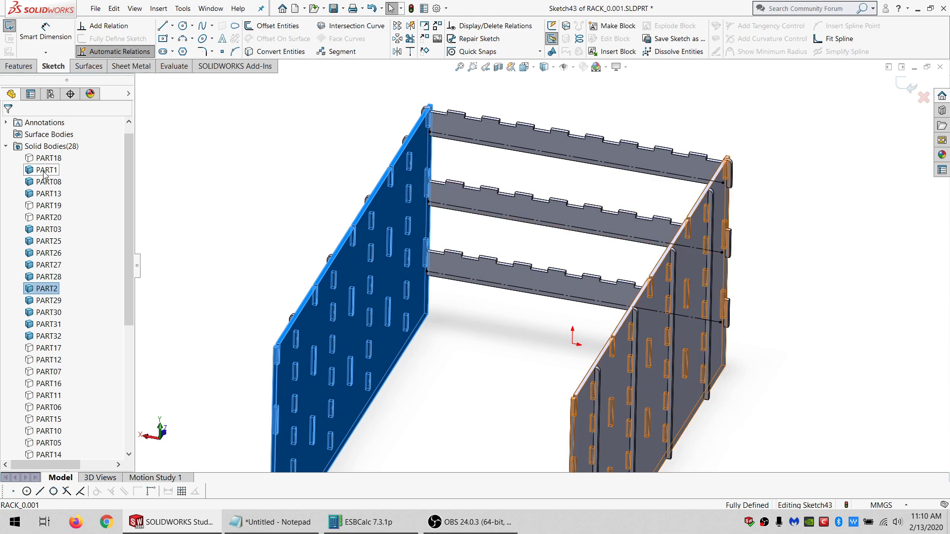
left_click(47, 230)
left_click(524, 149)
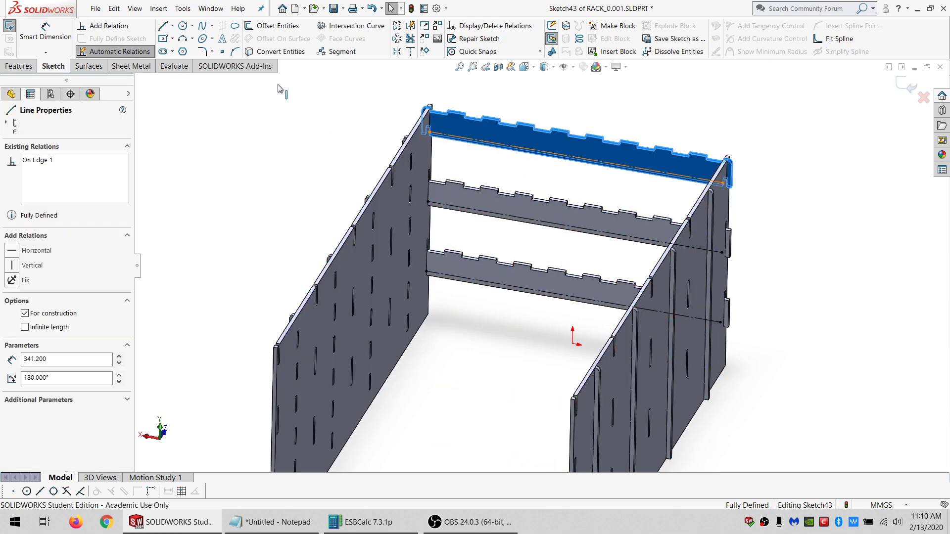
left_click(223, 39)
type("03")
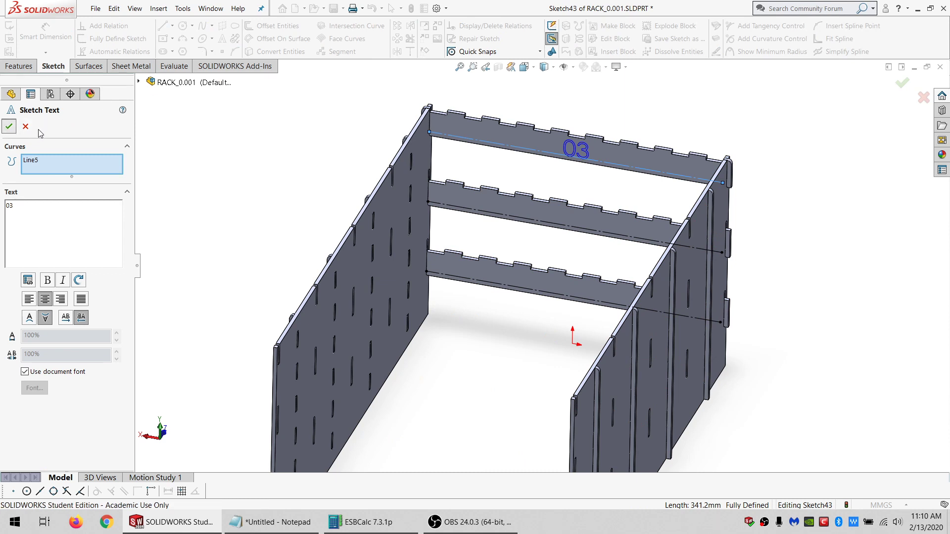
key("Return")
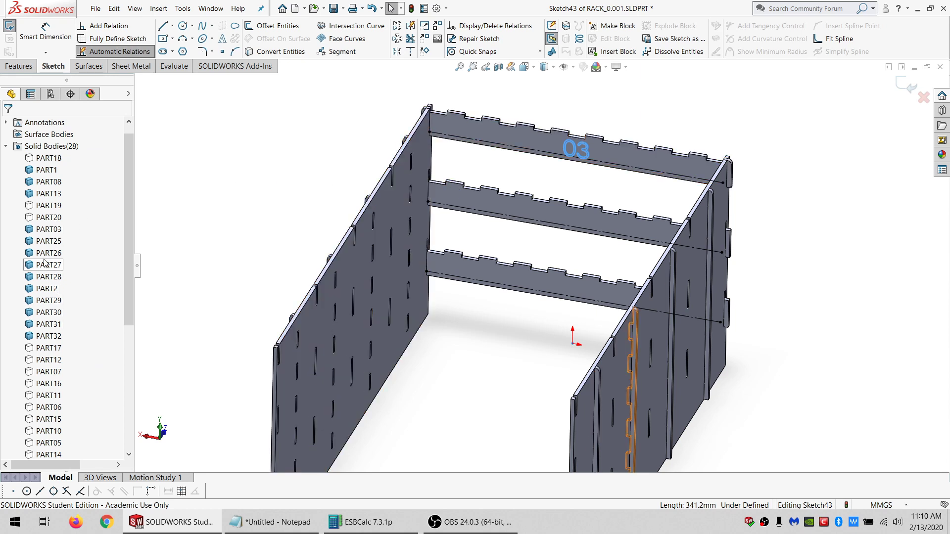
Identify the last row's middle rail as PART08 and add the sketch text 08 along its construction line.
left_click(43, 184)
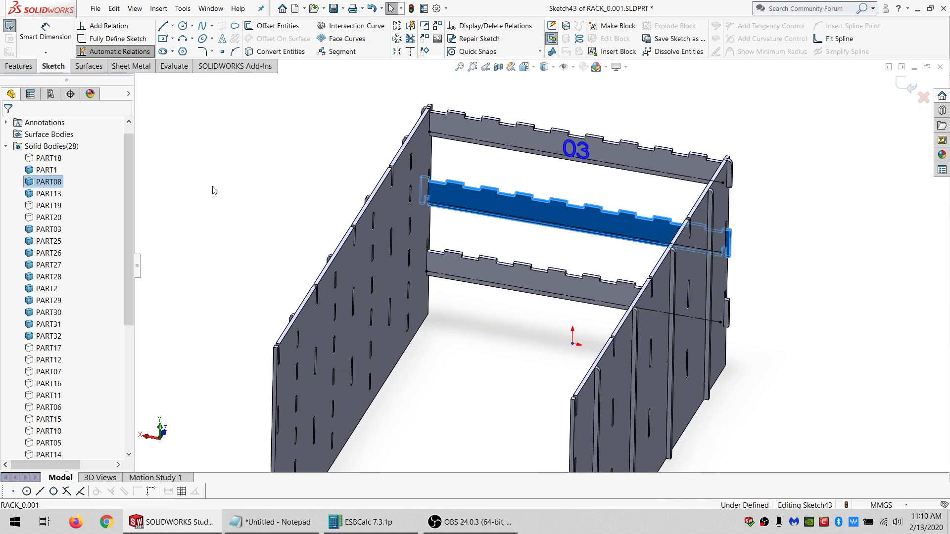
left_click(464, 208)
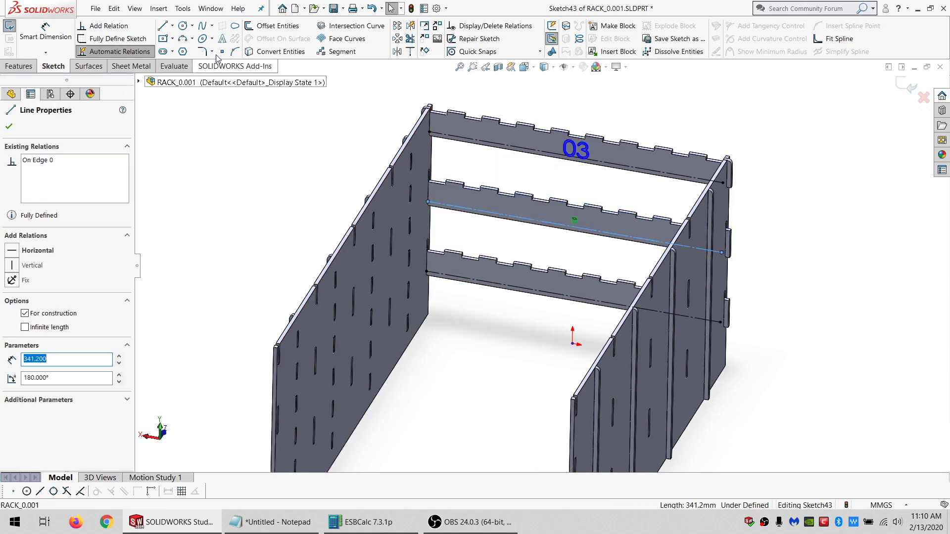
left_click(222, 39)
type("08")
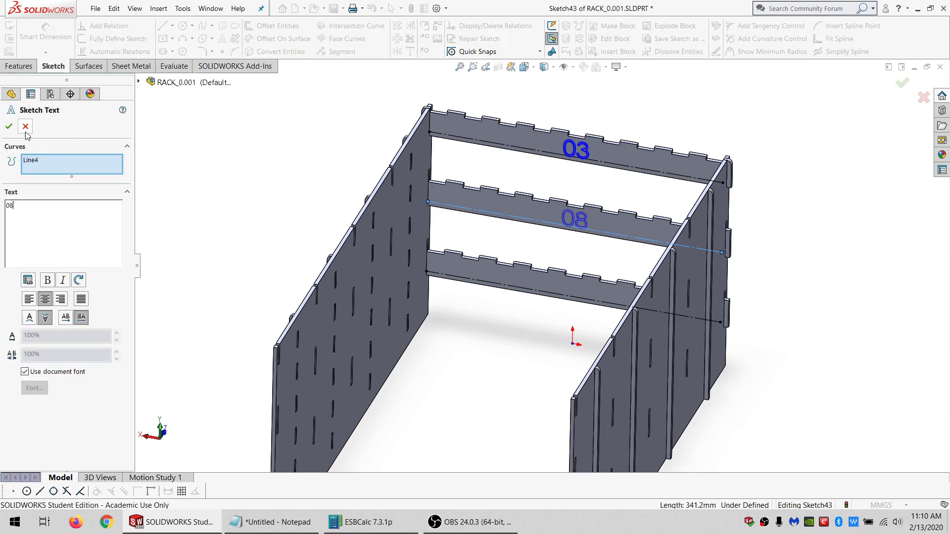
left_click(8, 127)
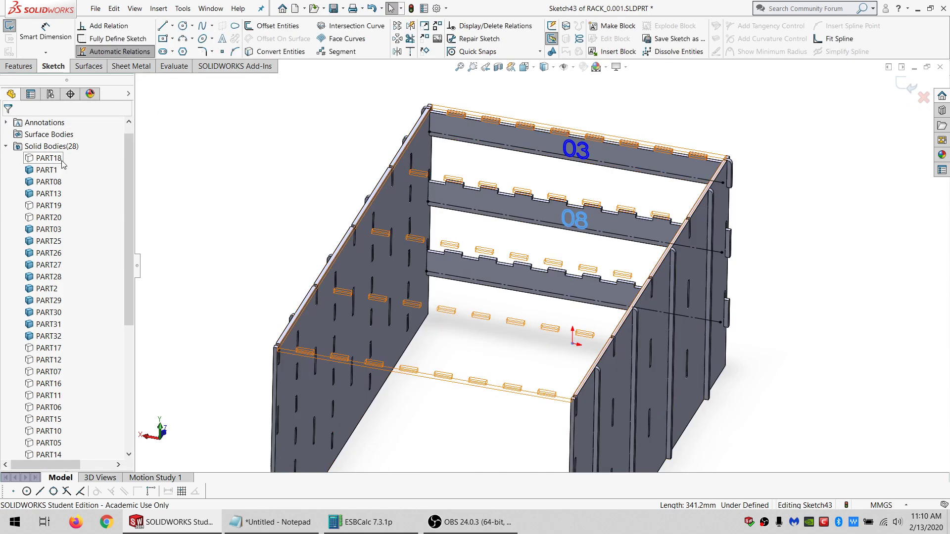
Identify the last row's lower rail as PART13 and add the sketch text 13 along its construction line.
left_click(57, 194)
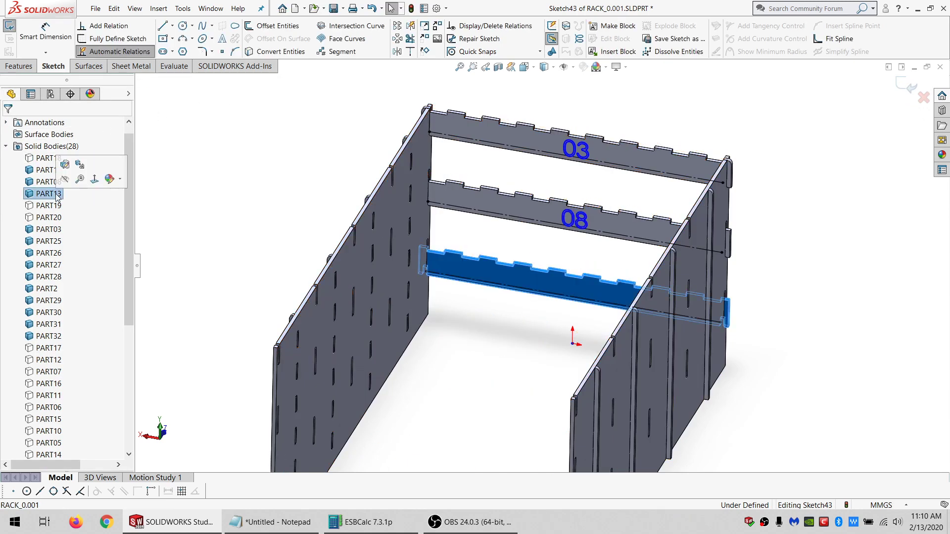
left_click(507, 289)
left_click(222, 40)
type("13")
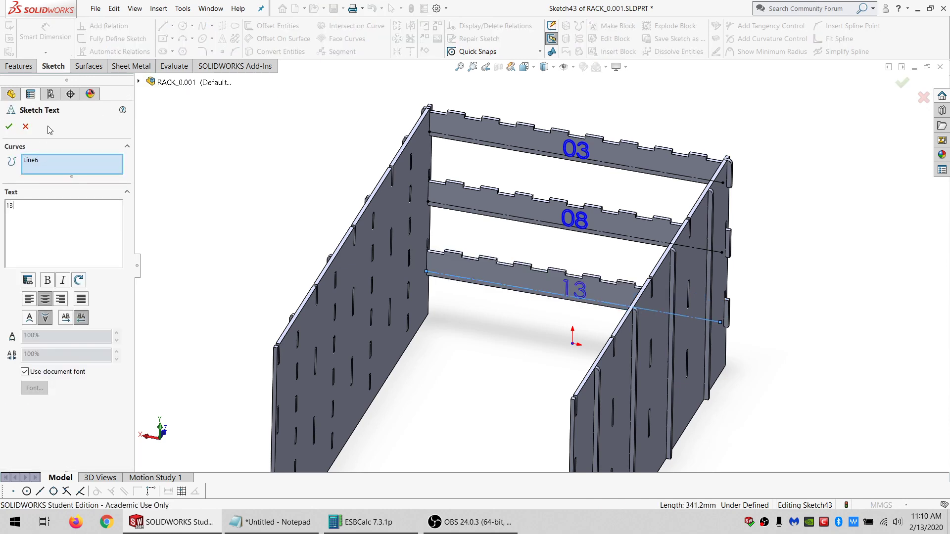
left_click(9, 127)
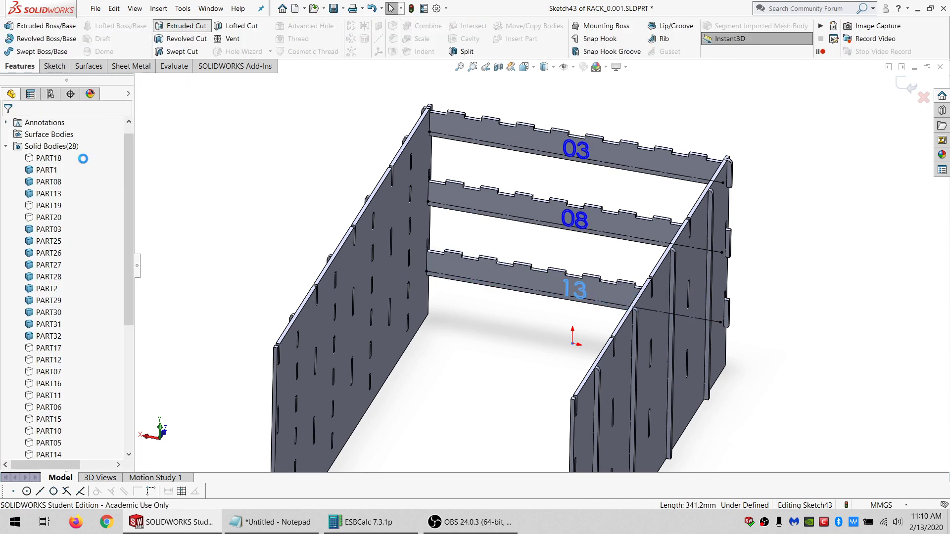
Cut-extrude the 03, 08 and 13 texts mid-plane by 2 mm, limiting the cut to PART13, PART08 and PART03.
left_click(70, 194)
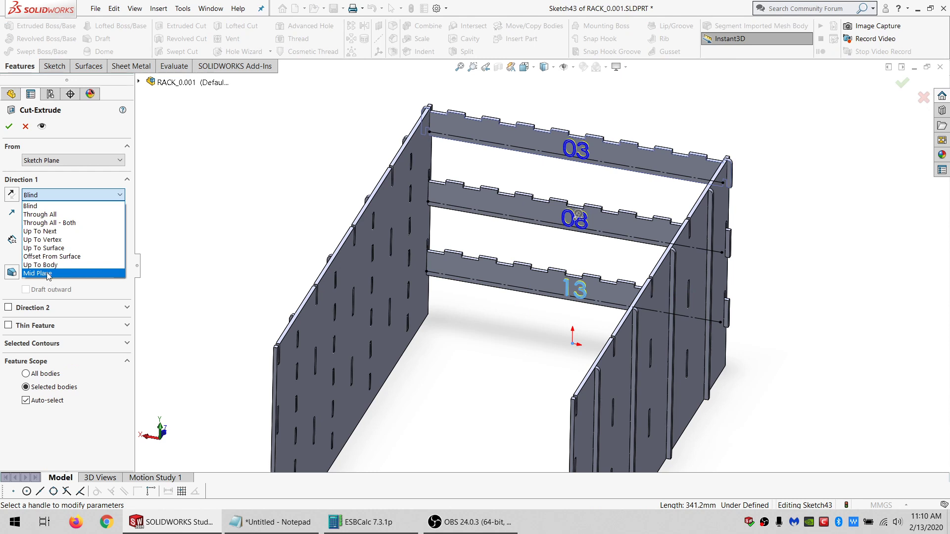
left_click(48, 274)
left_click(46, 380)
left_click(452, 268)
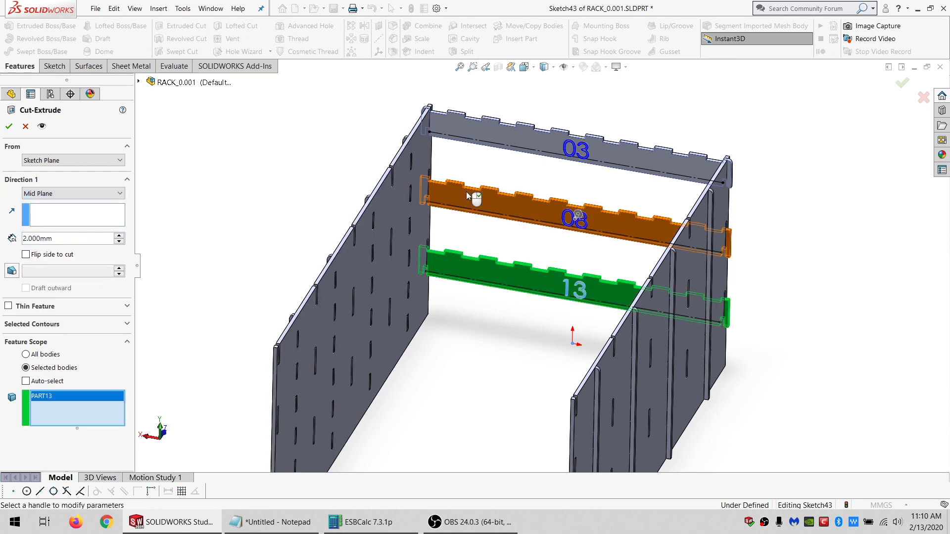
left_click(471, 203)
left_click(471, 135)
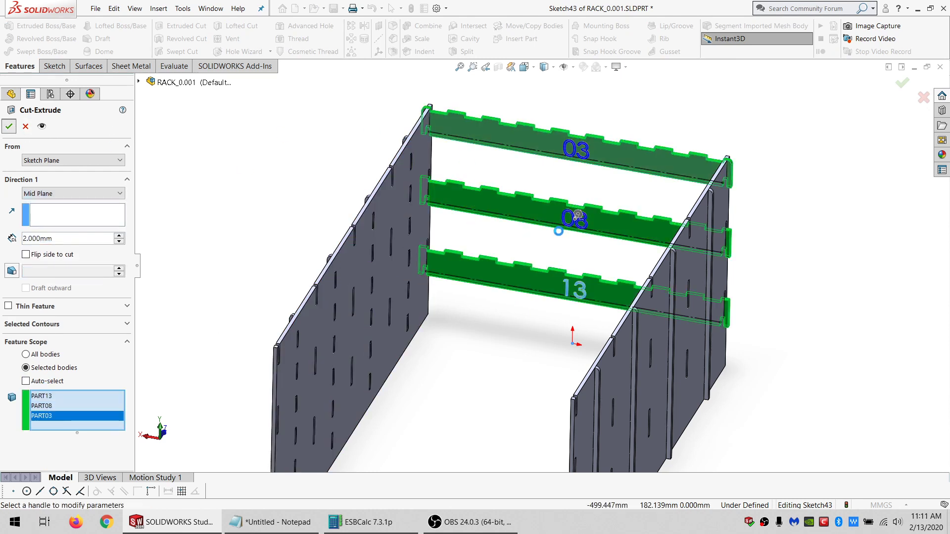
key("Return")
Hide the three last-row rails engraved 03, 08 and 13.
left_click(502, 272)
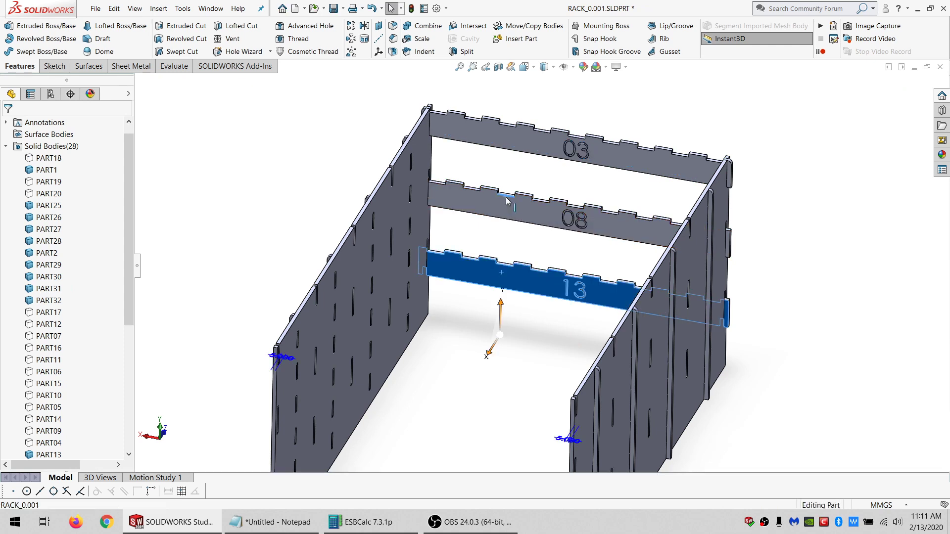
left_click(515, 142)
left_click(512, 204, "ctrl")
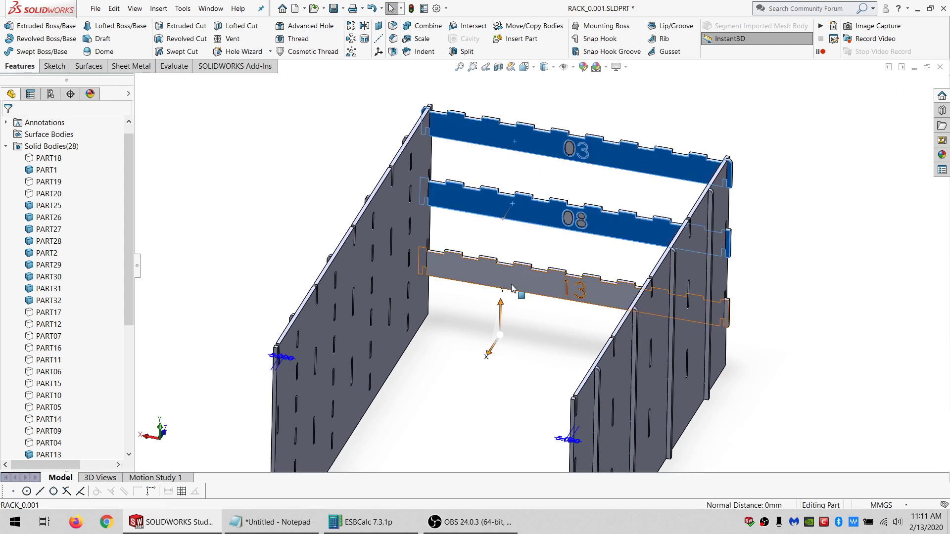
left_click(511, 284, "ctrl")
left_click(556, 255)
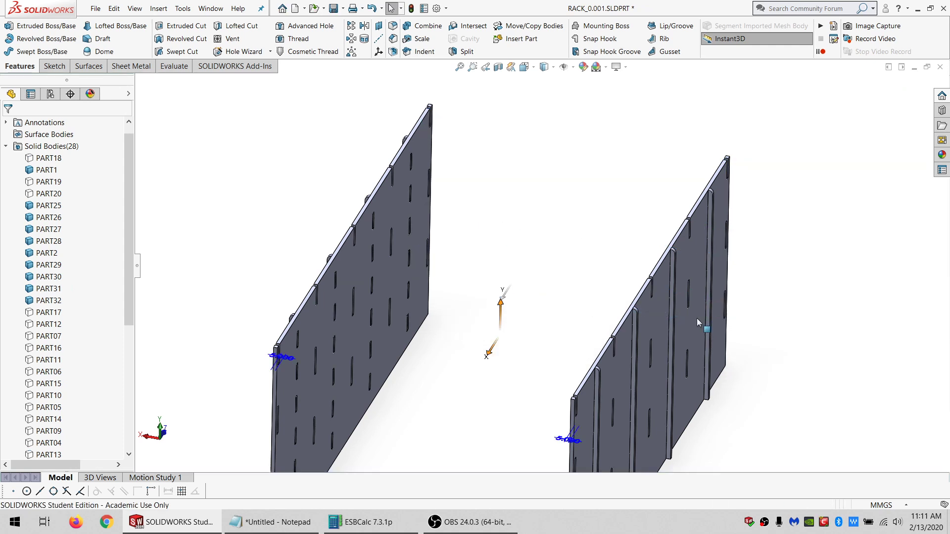
Examine the slotted side panels and their rails, and identify the panel body PART1.
scroll(696, 322, "up", 2)
scroll(637, 326, "down", 5)
scroll(637, 325, "down", 2)
middle_click_drag(588, 319, 426, 278)
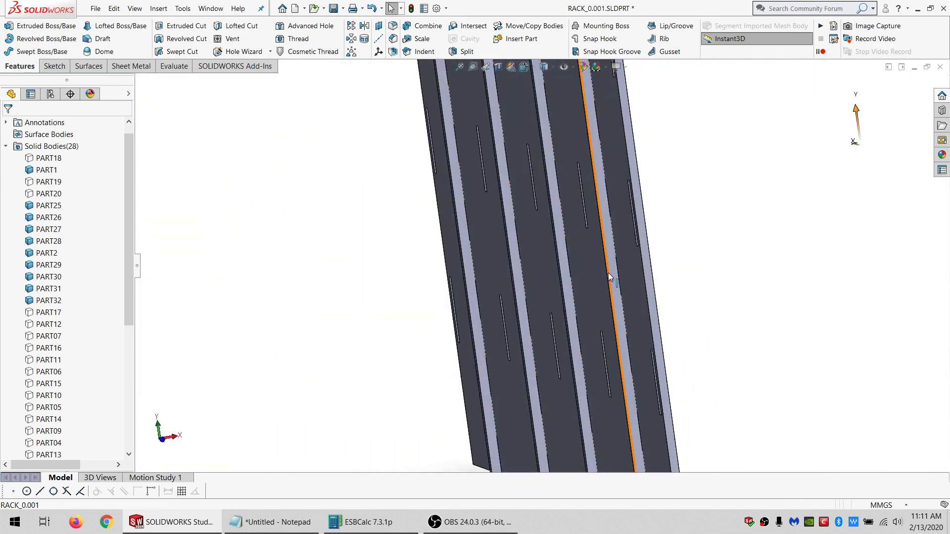
scroll(608, 272, "down", 3)
scroll(609, 297, "up", 5)
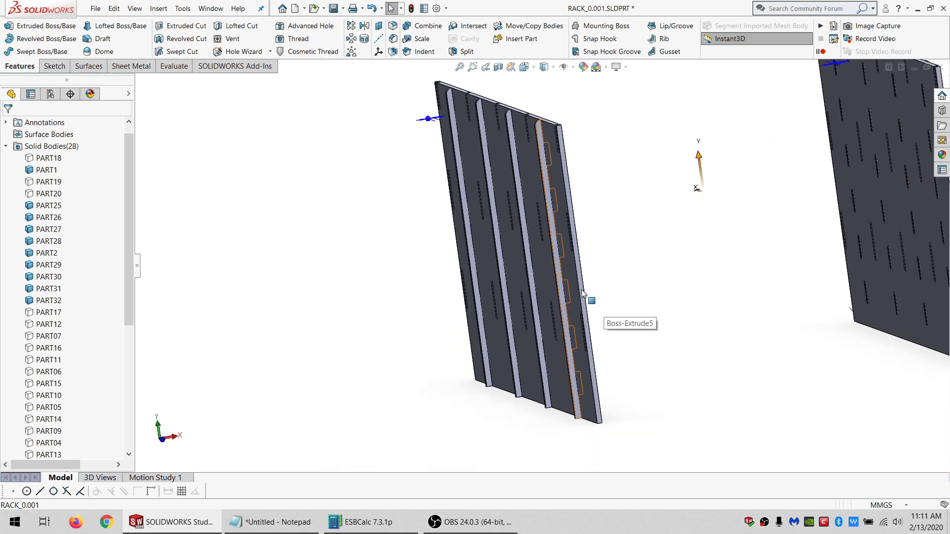
scroll(569, 276, "down", 1)
middle_click_drag(568, 275, 530, 282)
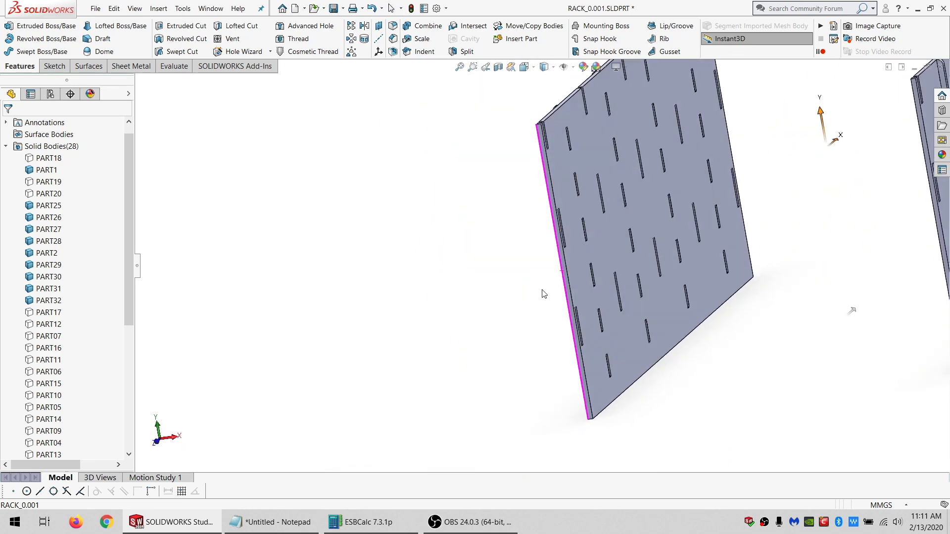
left_click(571, 249)
left_click(47, 170)
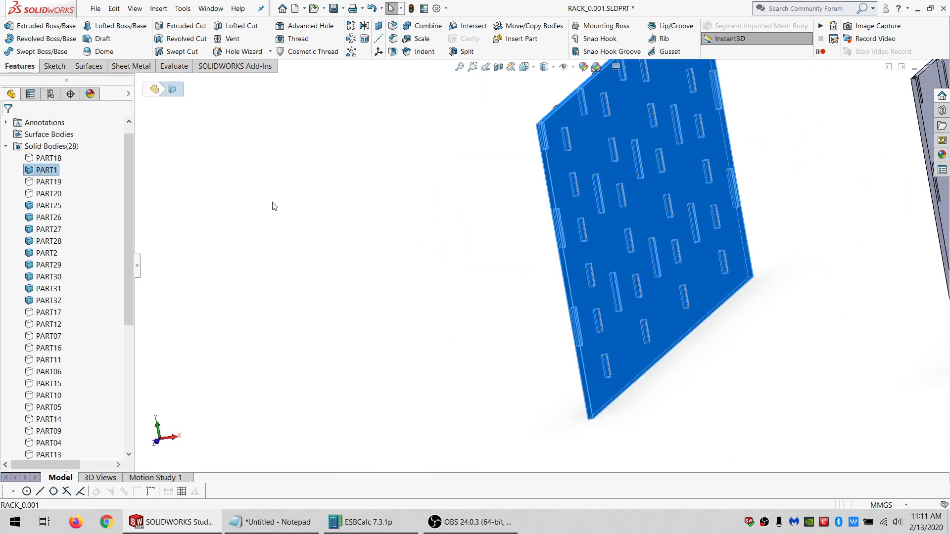
Start a sketch on the narrow long face of the outermost rail mounted on the PART1 panel.
middle_click_drag(673, 289, 557, 176)
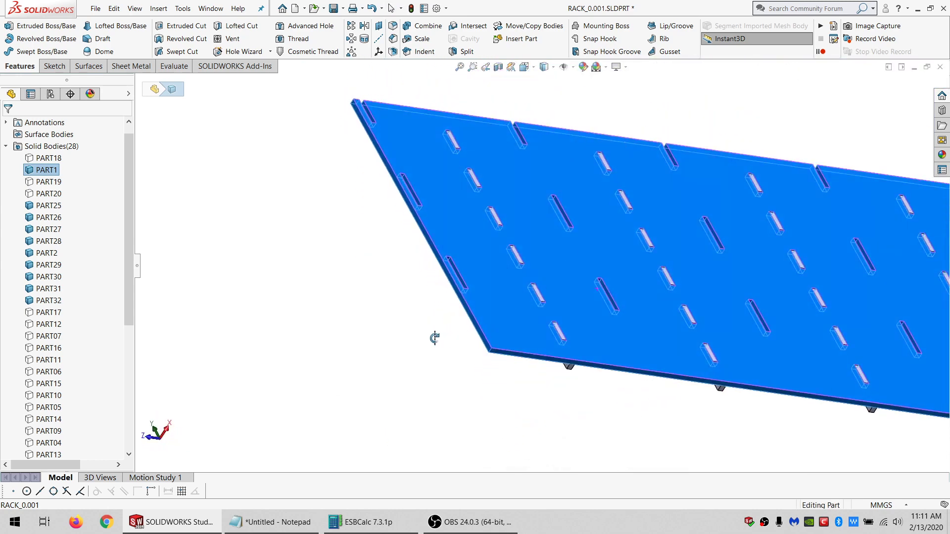
middle_click_drag(533, 323, 540, 322)
left_click(540, 323)
mouse_move(587, 214)
middle_mouse_down()
mouse_move(569, 361)
mouse_move(527, 246)
mouse_move(541, 186)
mouse_move(580, 218)
middle_mouse_up()
scroll(547, 227, "down", 5)
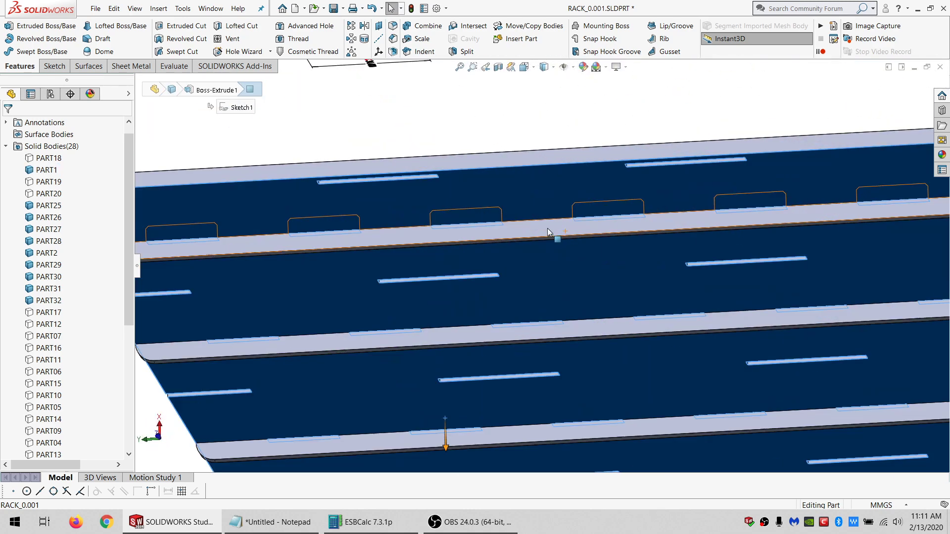
left_click(548, 227)
left_click(46, 65)
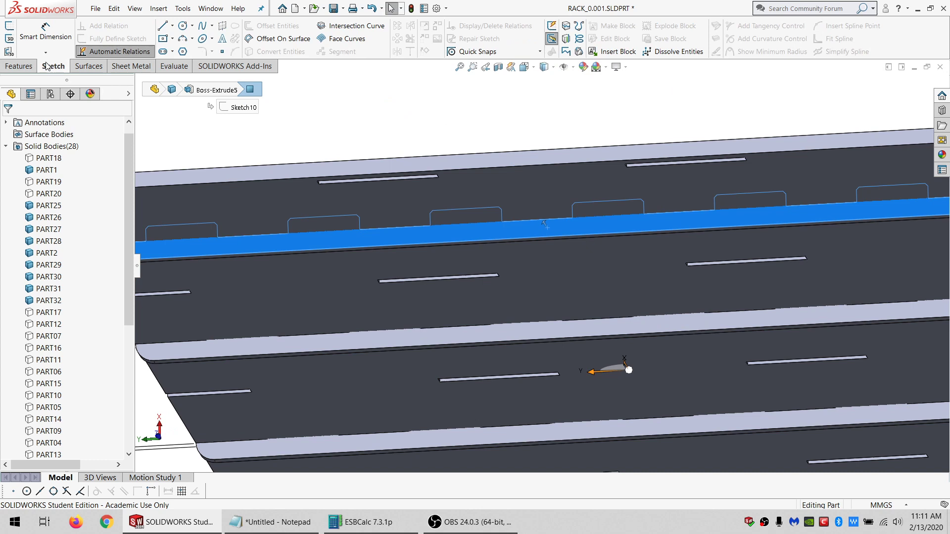
left_click(9, 27)
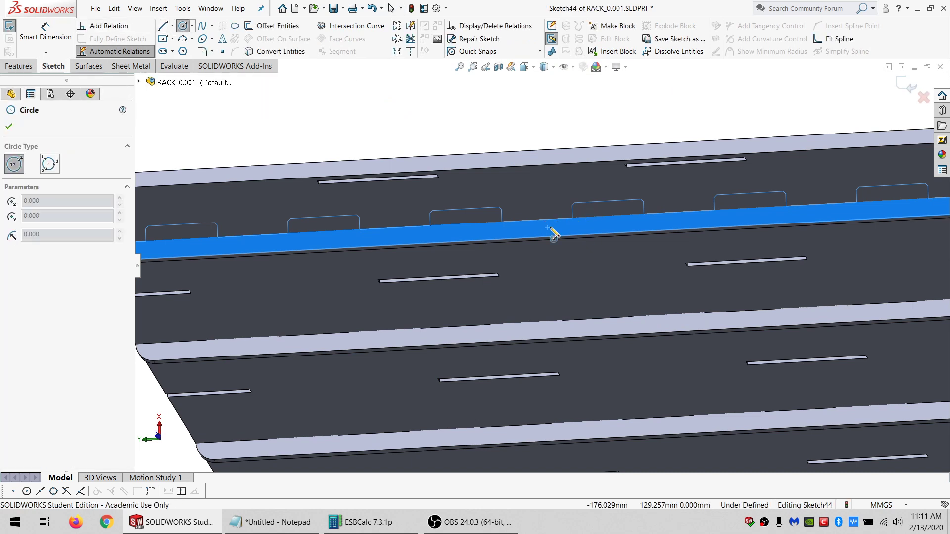
scroll(553, 235, "up", 2)
scroll(546, 240, "down", 1)
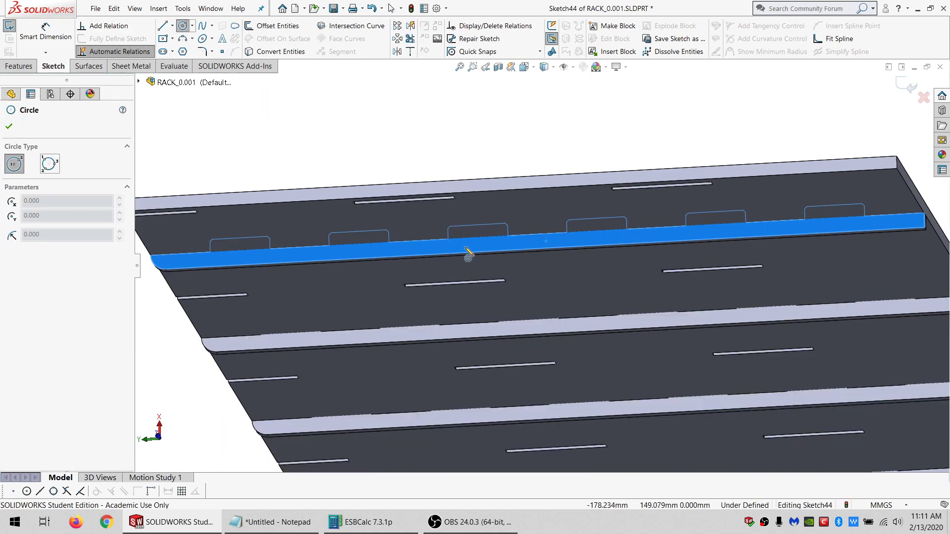
Draw a center rectangle on the sketch plane, beside the rail face between the rail and the panel's long edge.
left_click(173, 39)
left_click(190, 49)
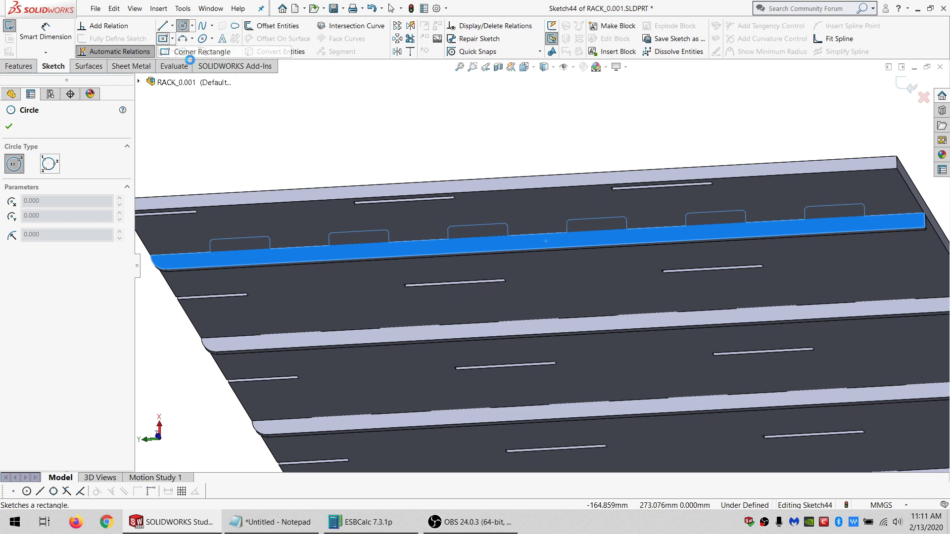
left_click(340, 266)
left_click(172, 40)
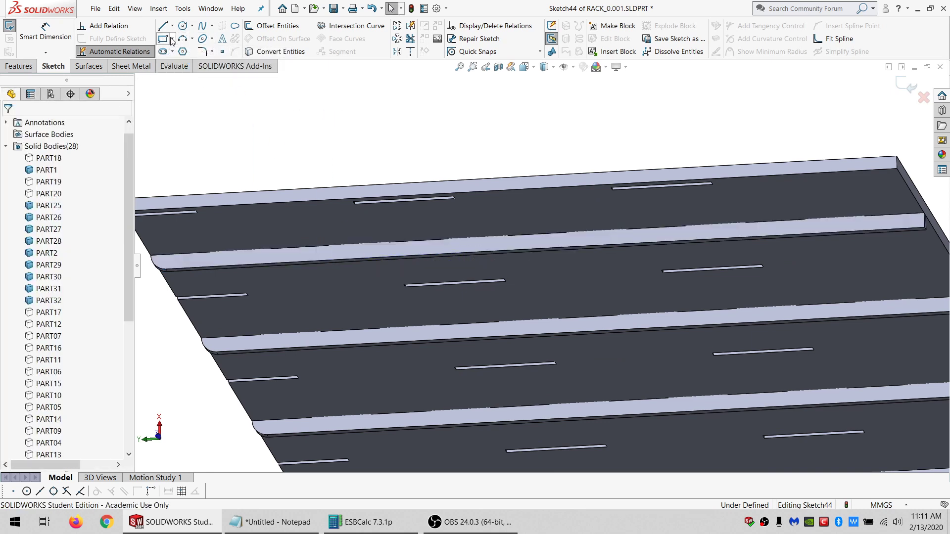
left_click(178, 72)
left_click(528, 207)
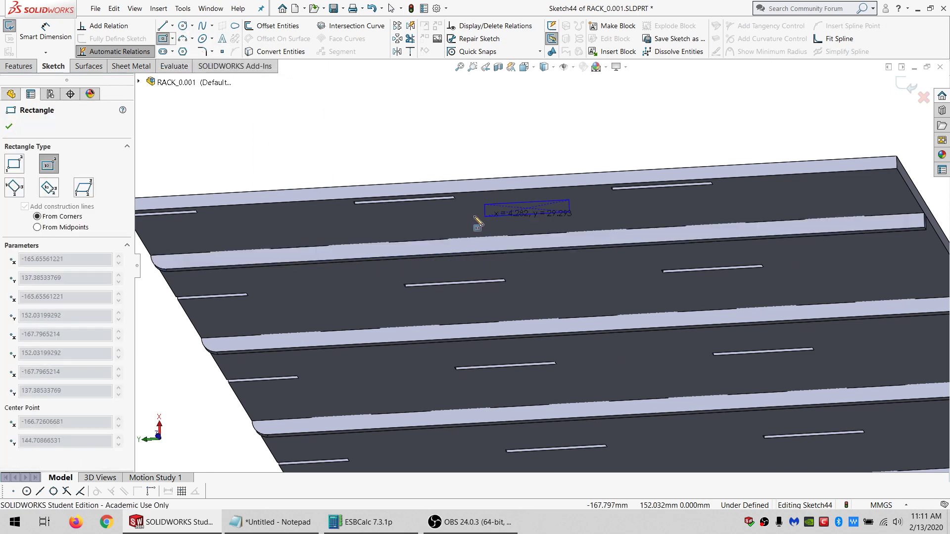
left_click(456, 235)
key("Escape")
Make two rectangle corners coincident with the rail's long edge and the parallel long edge of the panel.
left_click(462, 240)
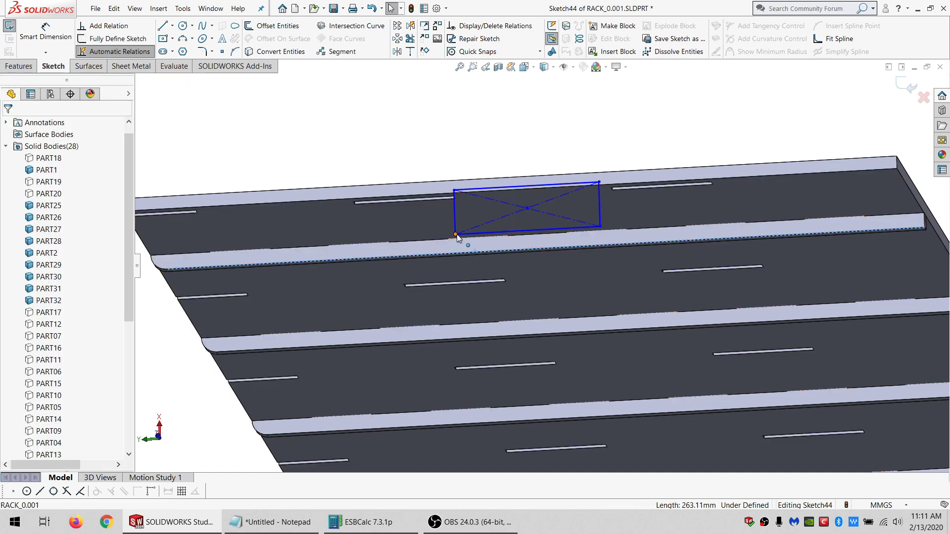
left_click(455, 234, "ctrl")
left_click(45, 316)
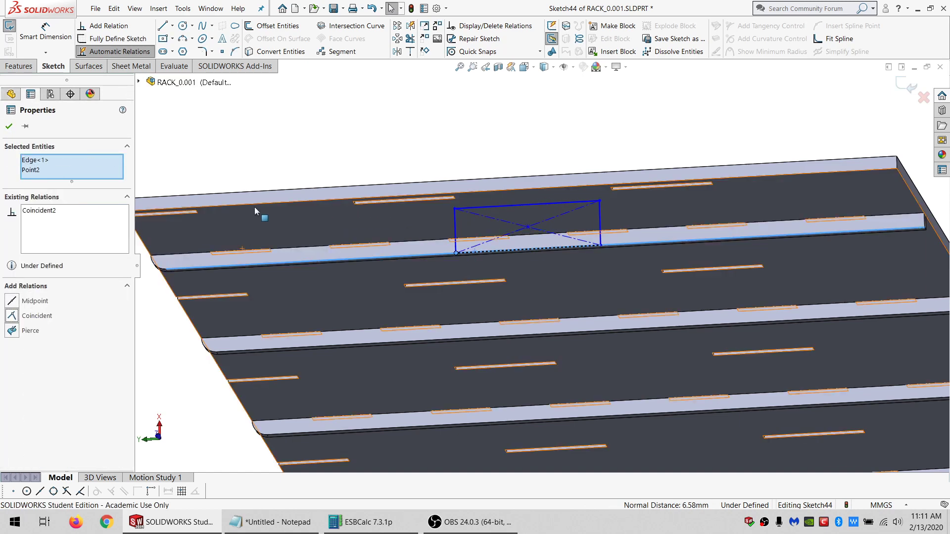
key("Escape")
left_click(455, 209)
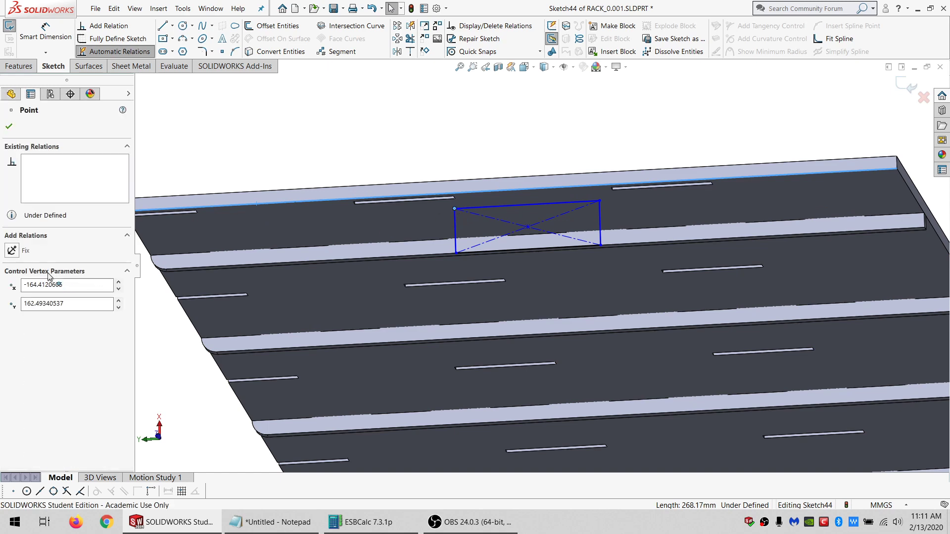
left_click(193, 217, "ctrl")
left_click(36, 316)
middle_click_drag(195, 221, 245, 232, "ctrl")
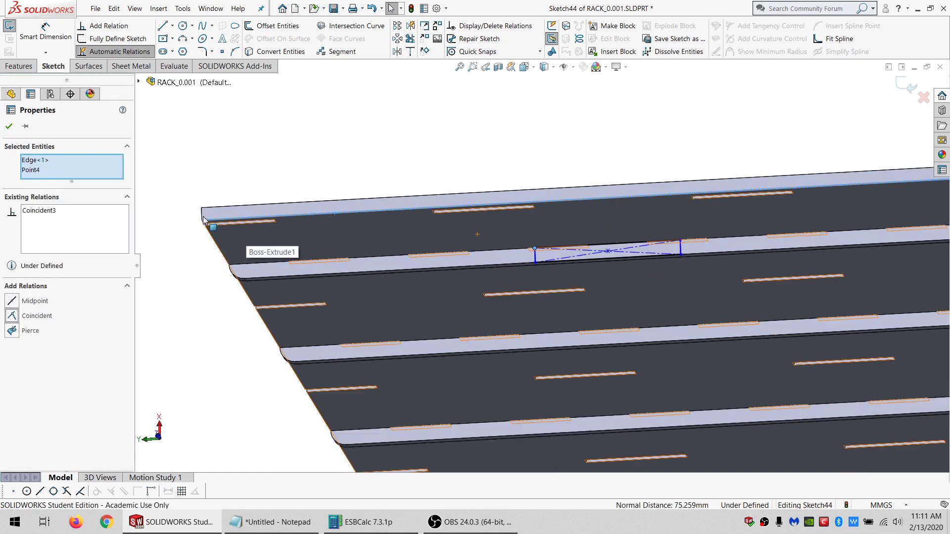
key("Escape")
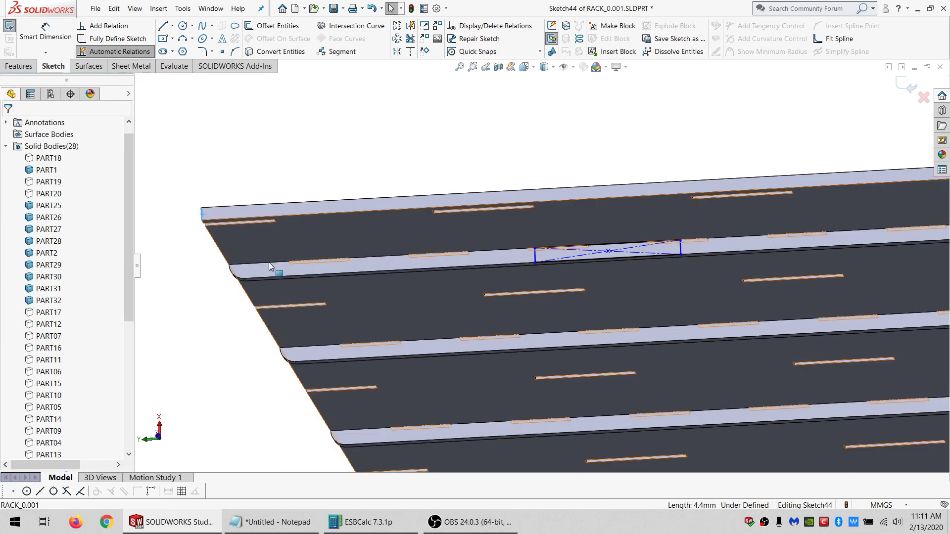
Fit the rectangle to the rail's length by adding coincident relations at both ends of the rail face.
left_click(537, 259)
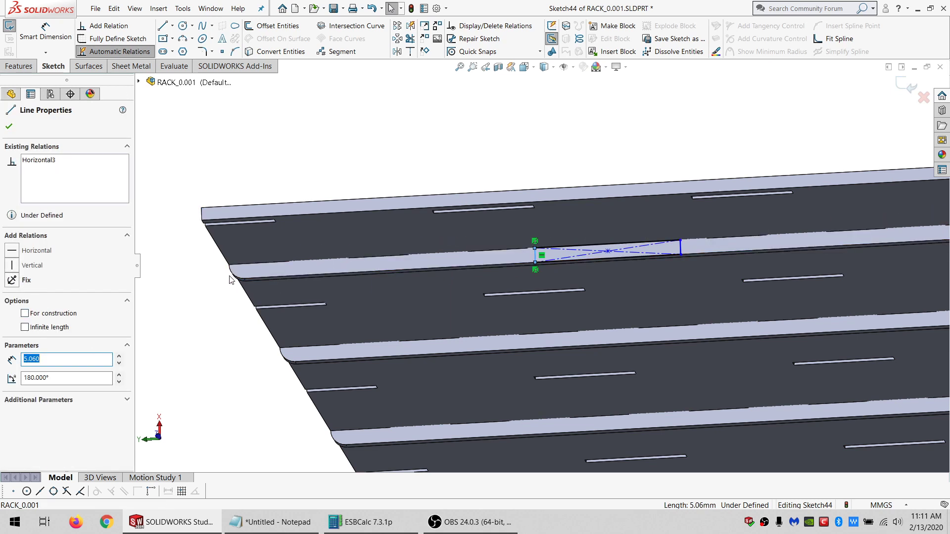
left_click(244, 279, "ctrl")
left_click(32, 316)
middle_click_drag(495, 277, 857, 208)
key("Escape")
left_click(570, 286)
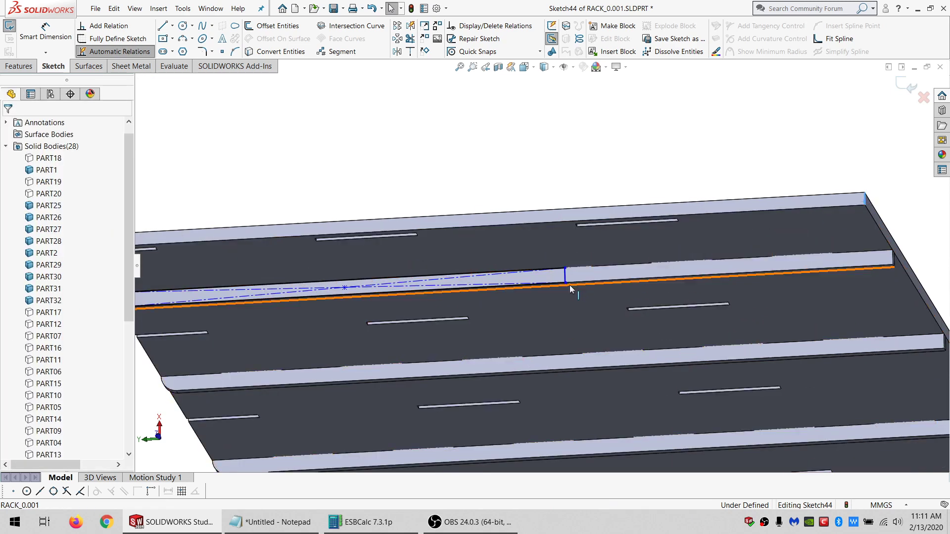
left_click(565, 283, "ctrl")
left_click(27, 329)
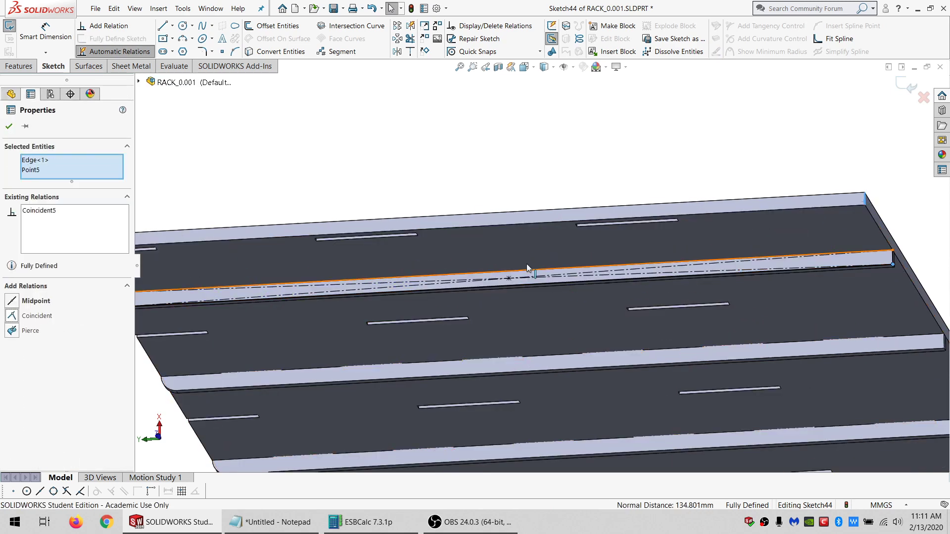
Select every entity of the rectangle sketch and set them as construction geometry.
scroll(792, 204, "up", 5)
key("Escape")
key("ctrl+a")
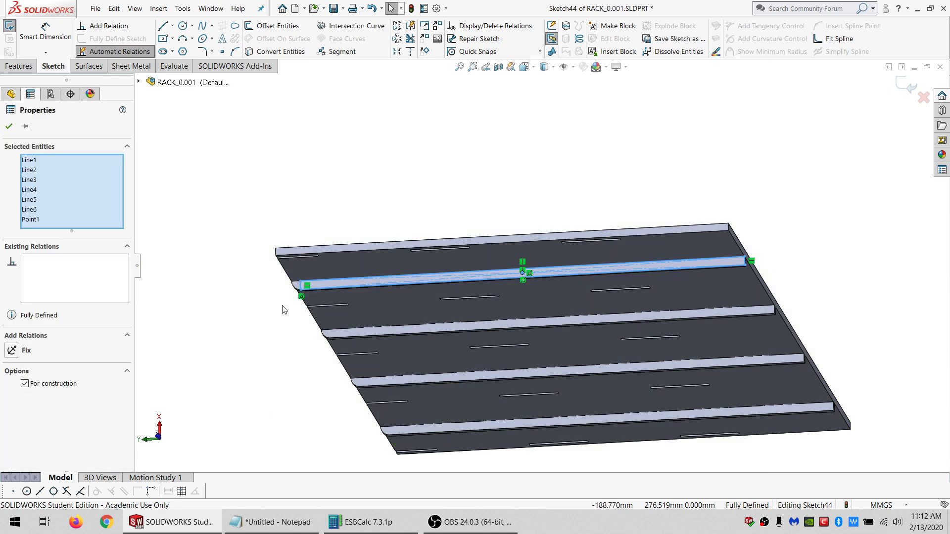
left_click(307, 152)
Draw a circle on the rectangle's center point and dimension its diameter to 3 mm.
left_click(182, 25)
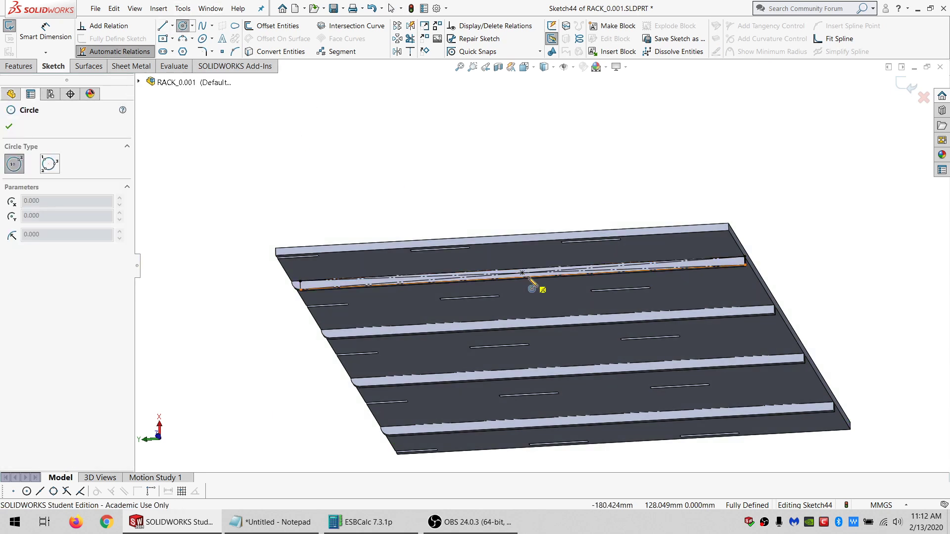
scroll(532, 283, "down", 5)
left_click_drag(518, 261, 519, 295)
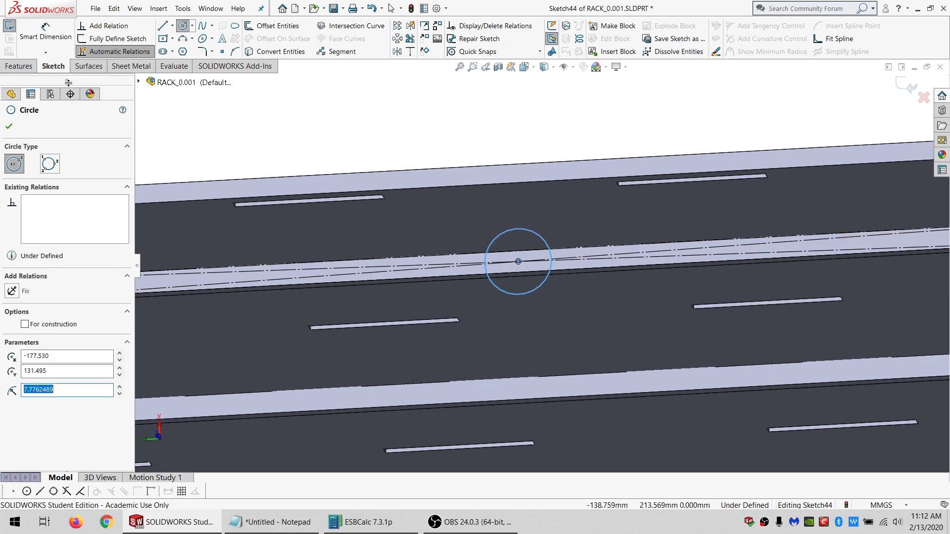
left_click(51, 40)
left_click(503, 290)
left_click(433, 121)
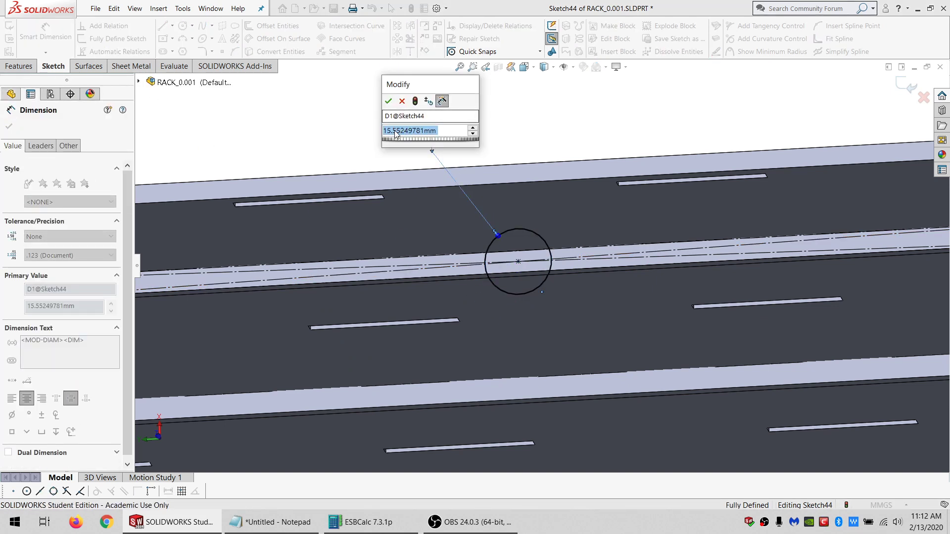
type("3")
key("Return")
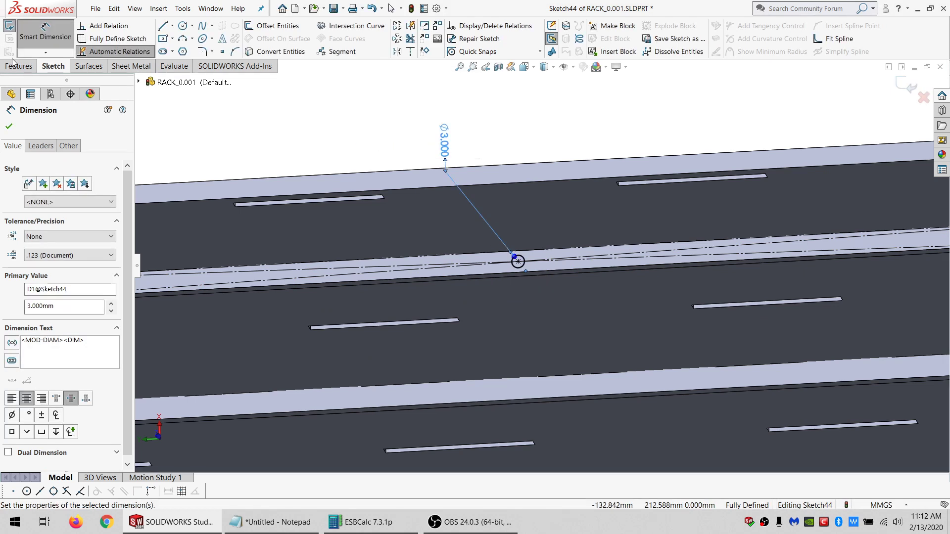
Cut-extrude the circle with a blind depth of 1 mm, limiting the cut to PART25.
left_click(15, 65)
left_click(181, 25)
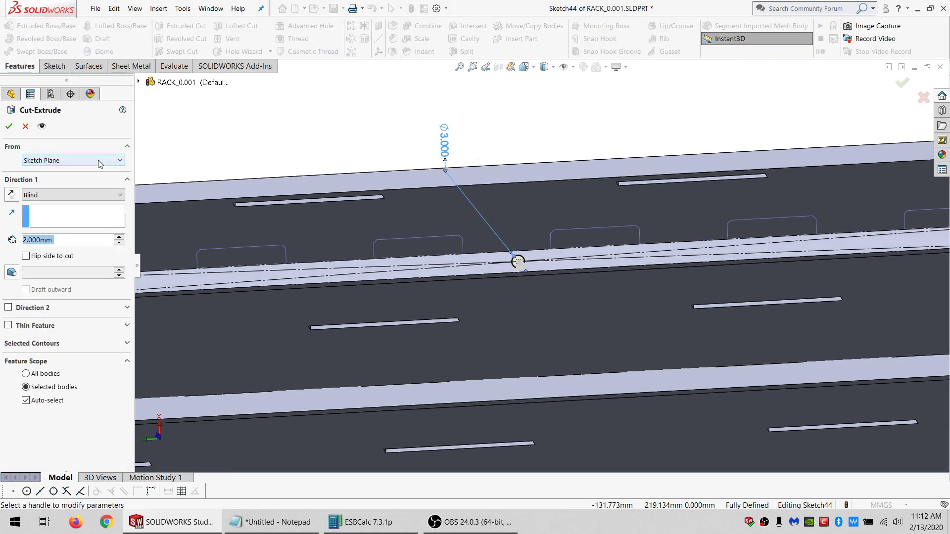
type("1")
left_click(55, 403)
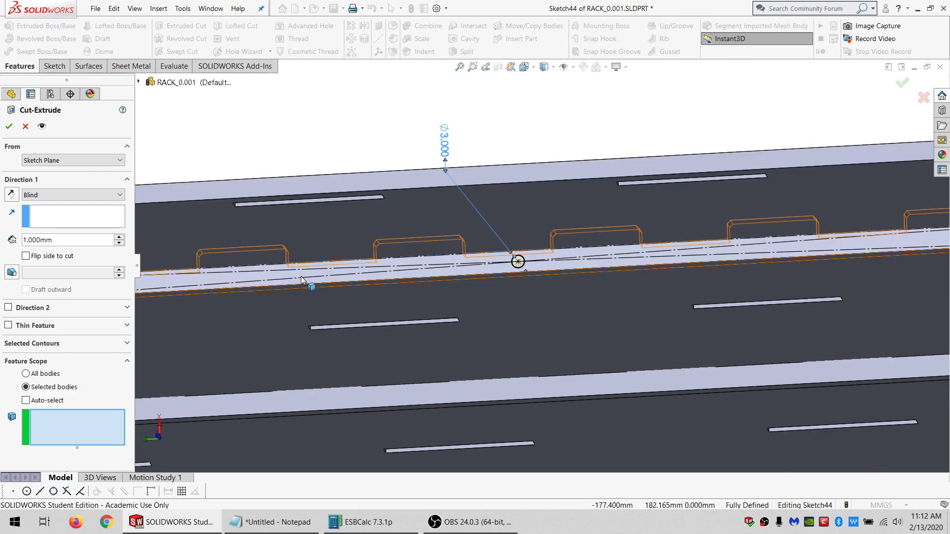
left_click(328, 292)
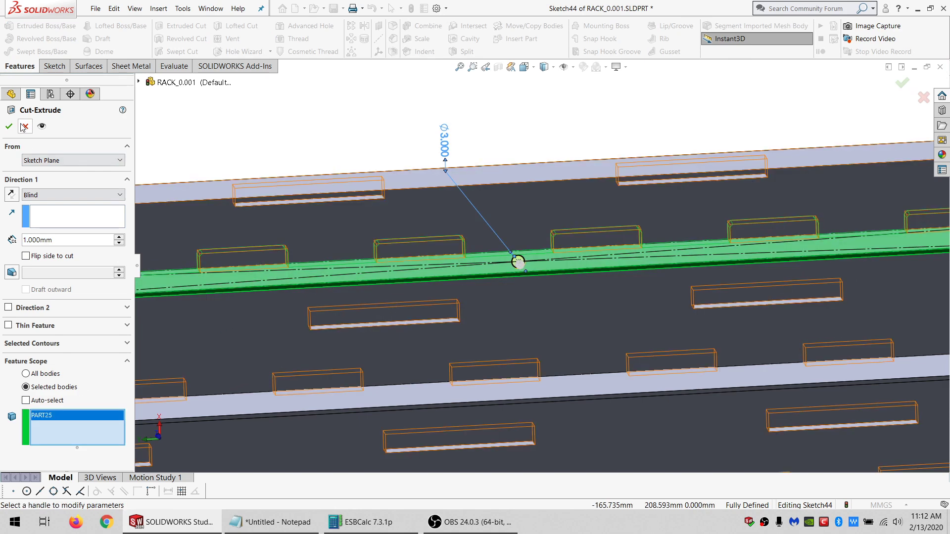
left_click(9, 127)
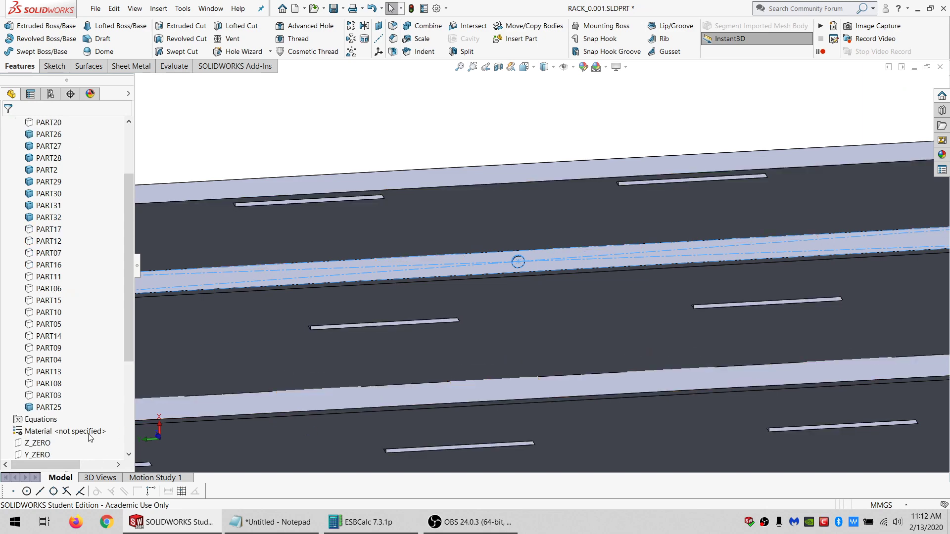
left_click(5, 443)
left_click(47, 442)
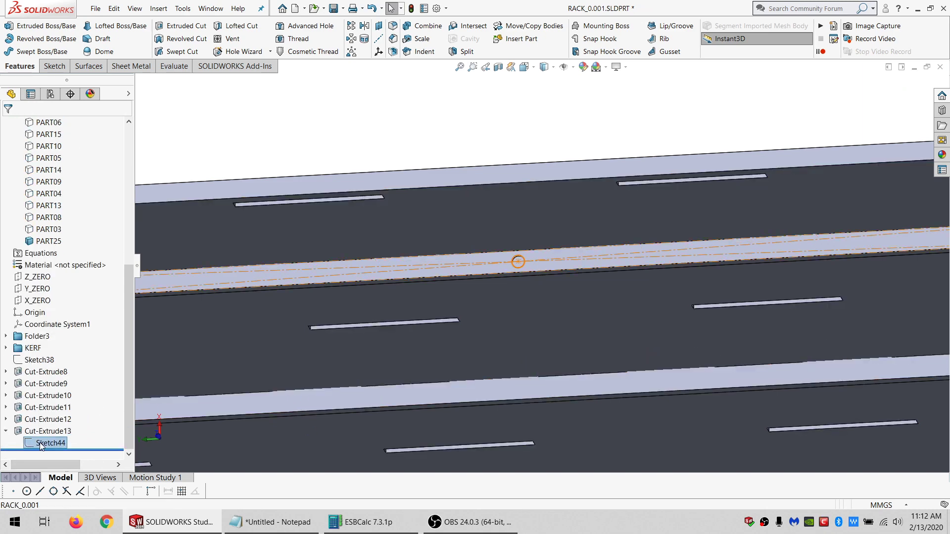
left_click(191, 28)
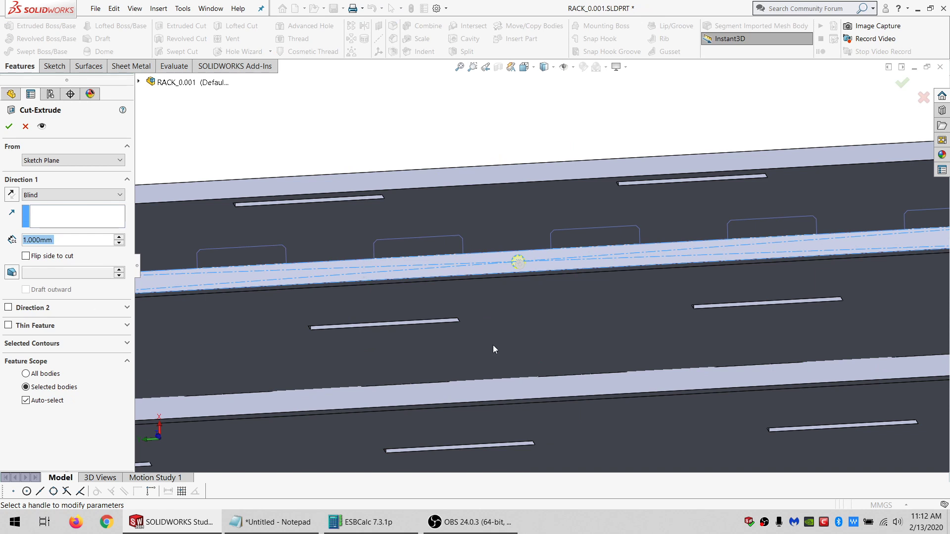
scroll(493, 350, "up", 2)
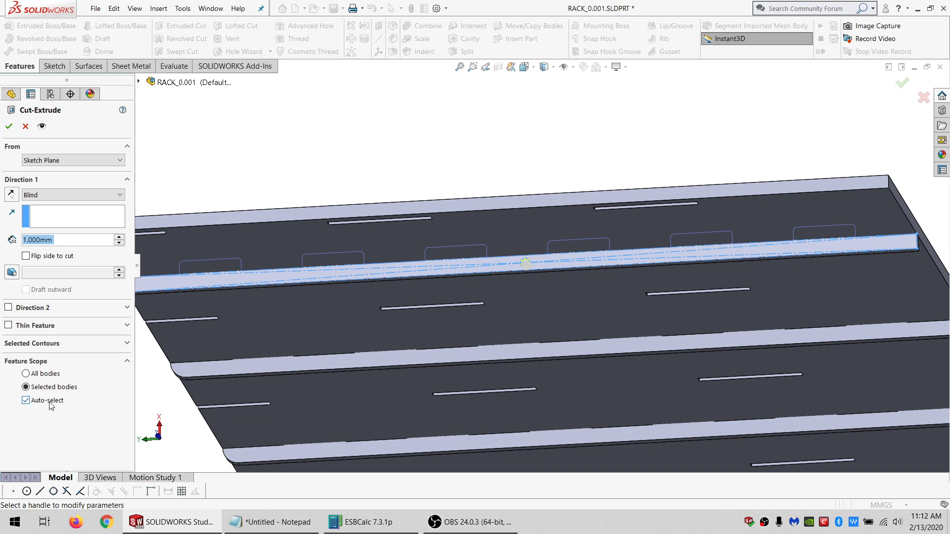
left_click(25, 126)
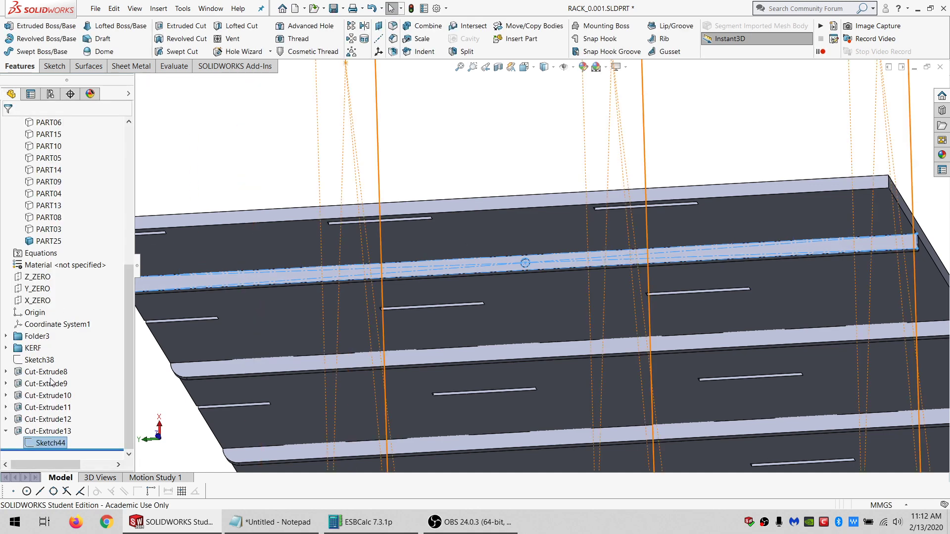
Delete the circle's cut-extrude feature while keeping its sketch.
left_click(33, 432)
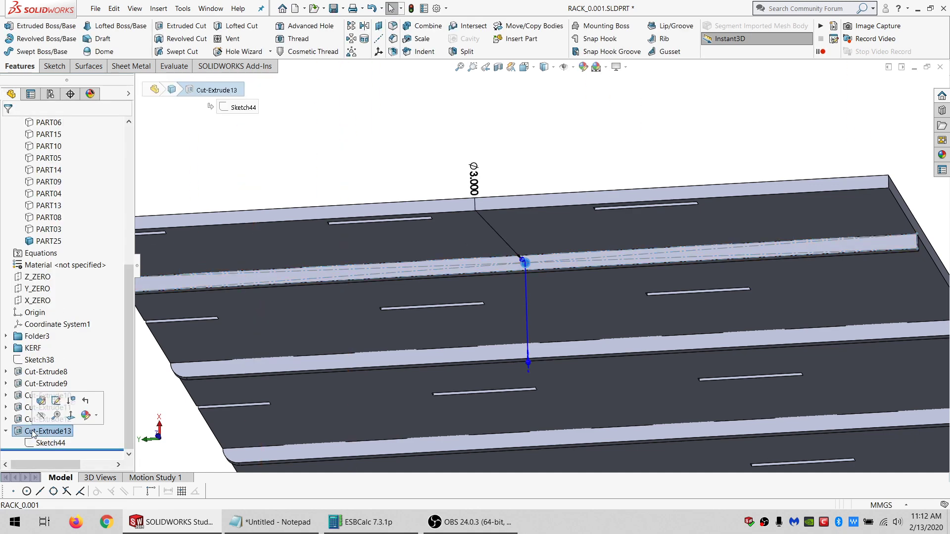
key("Delete")
key("Return")
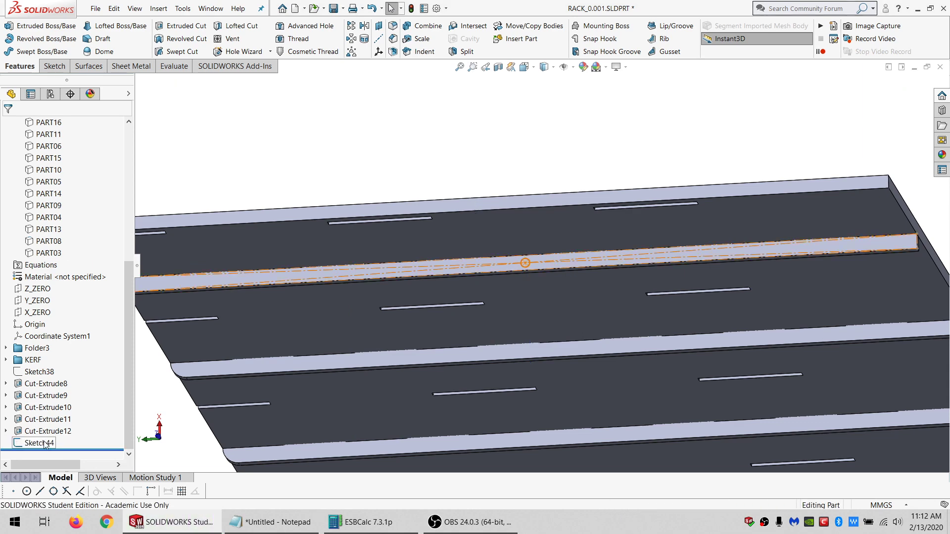
Reopen the rail's centered-circle sketch for editing and delete the 3 mm circle together with its diameter dimension.
left_click(46, 443)
left_click(53, 412)
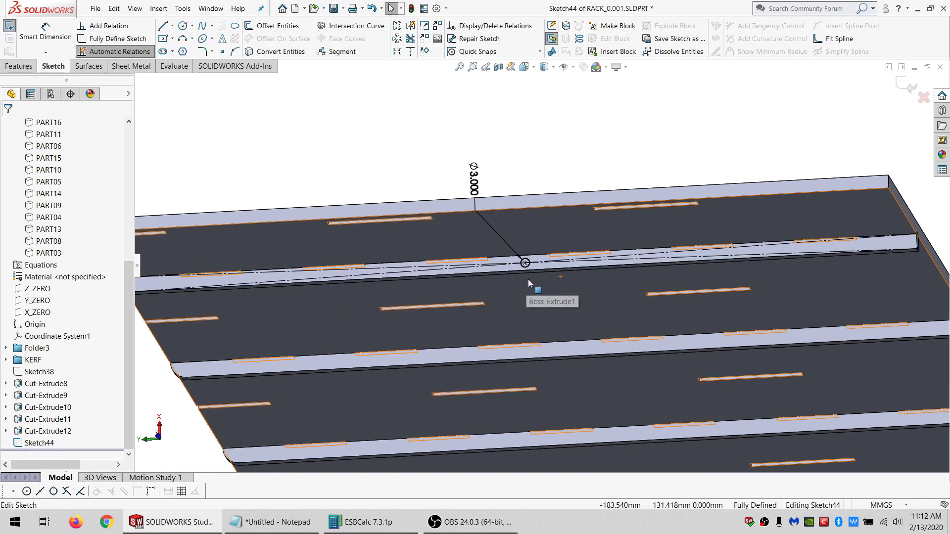
scroll(530, 262, "down", 4)
left_click(528, 254)
key("Delete")
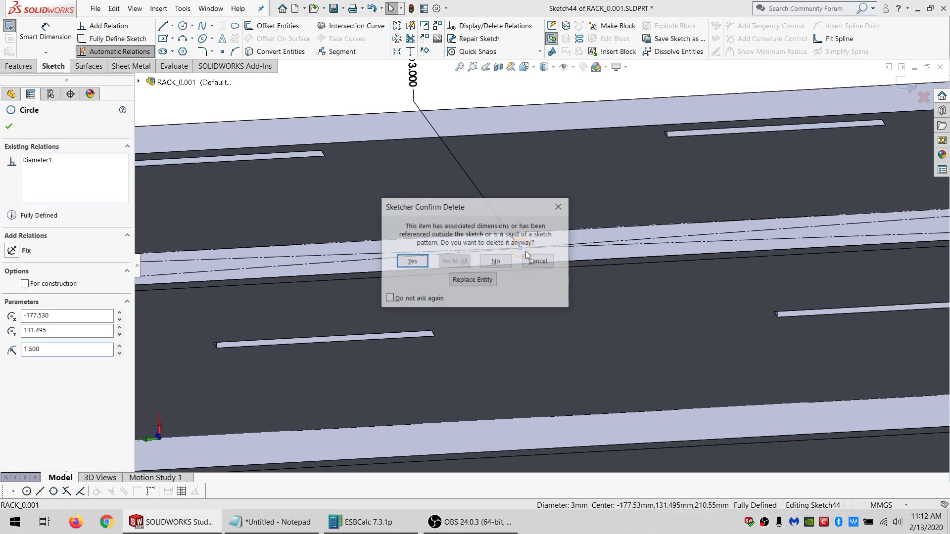
left_click(412, 261)
Check which solid body the rail is, and draw a center rectangle about 23 by 12 mm from the construction rectangle's center point.
scroll(527, 217, "up", 5)
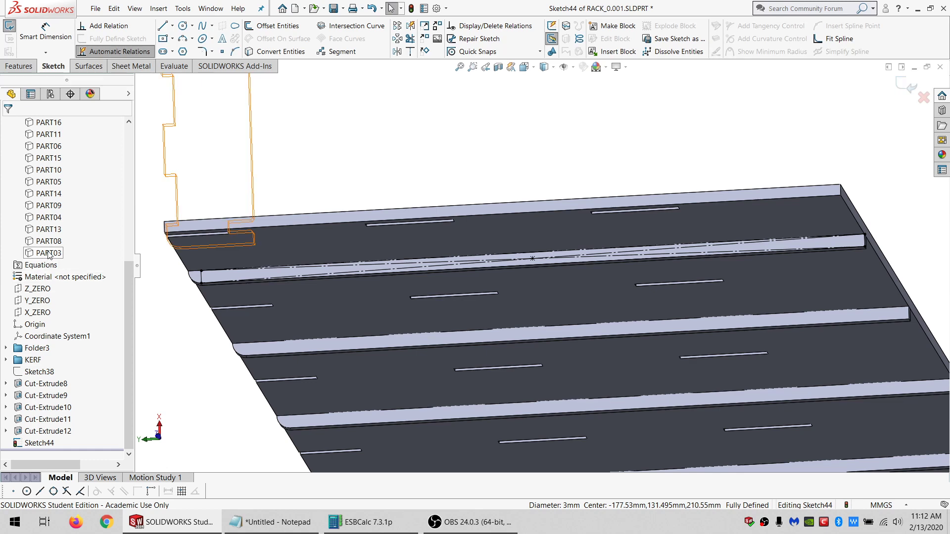
left_click(248, 275)
scroll(45, 223, "up", 7)
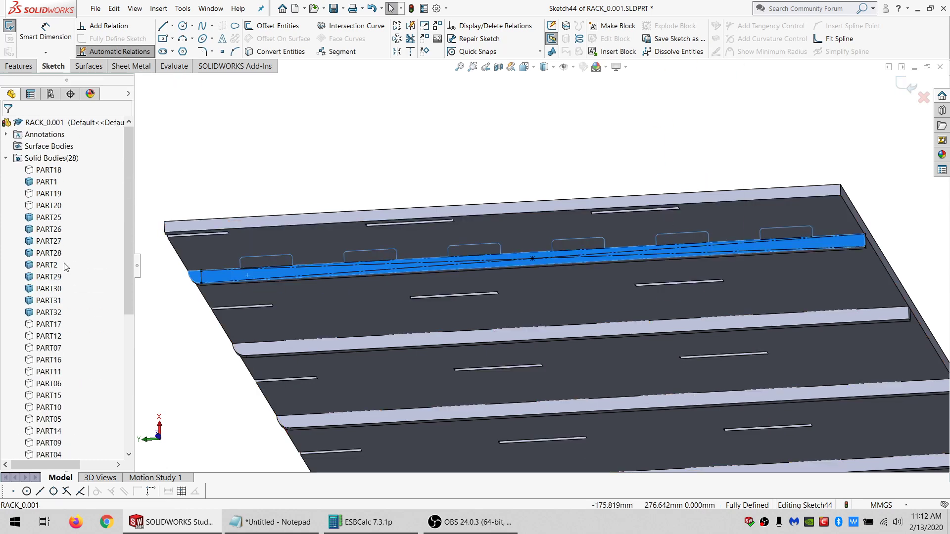
left_click(40, 223)
scroll(519, 262, "down", 3)
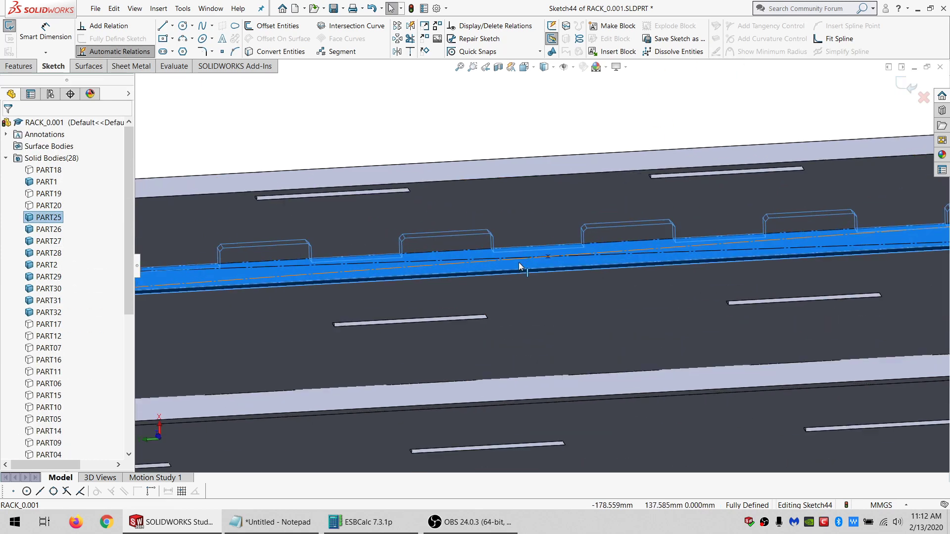
scroll(598, 263, "down", 2)
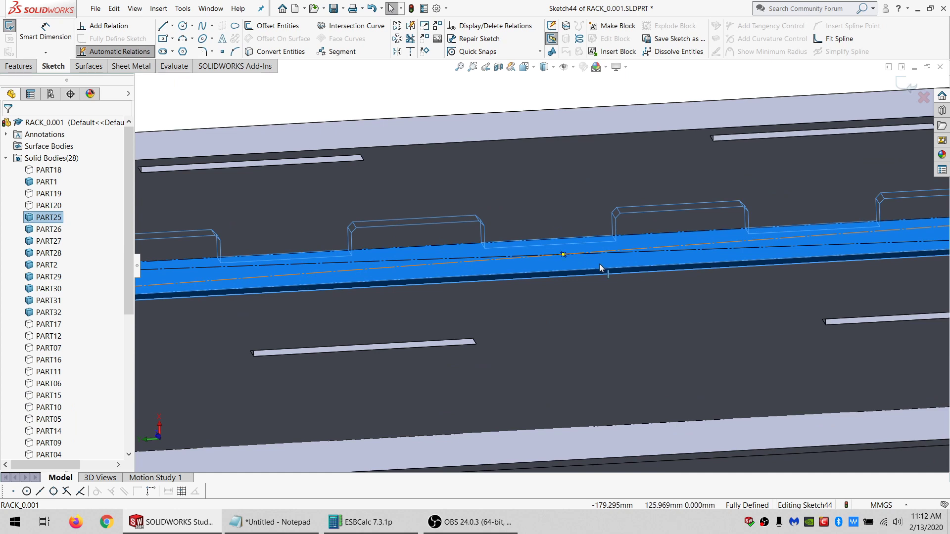
left_click(395, 100)
left_click(163, 38)
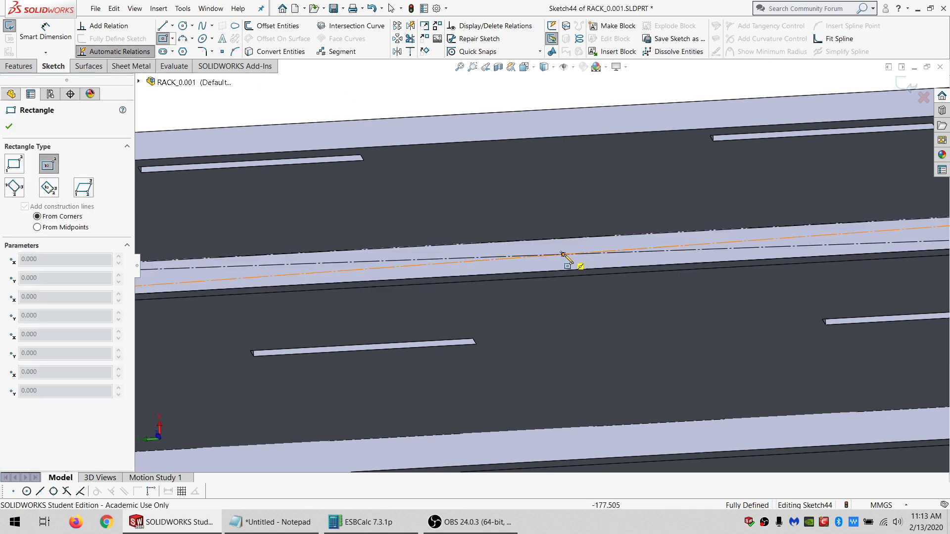
left_click_drag(564, 255, 490, 296)
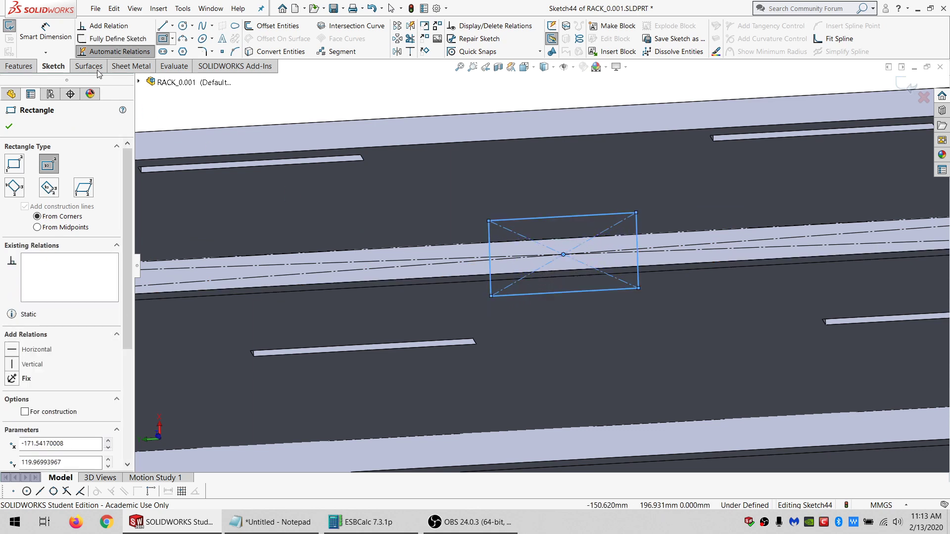
Dimension the new center rectangle's short side across the rail to 4 mm.
key("Escape")
left_click(513, 232)
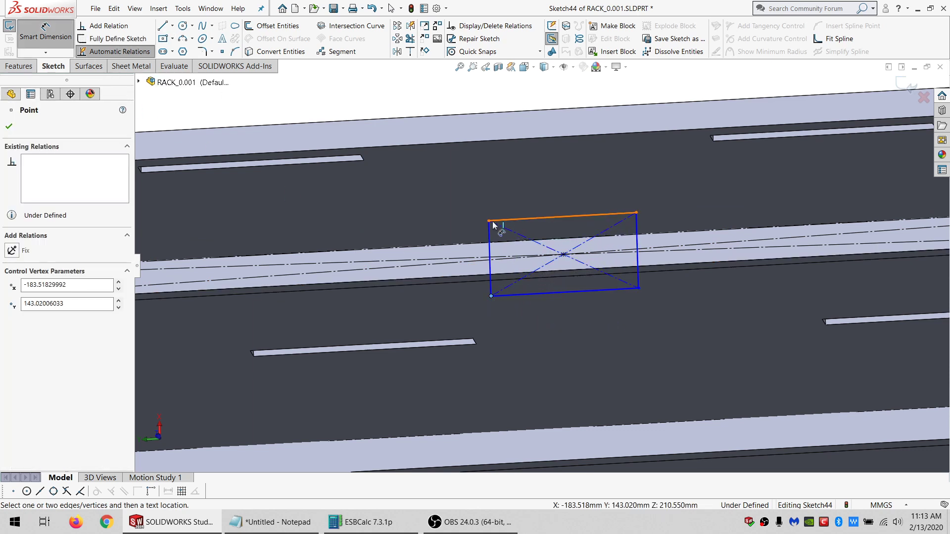
left_click(420, 226)
type("4")
key("Return")
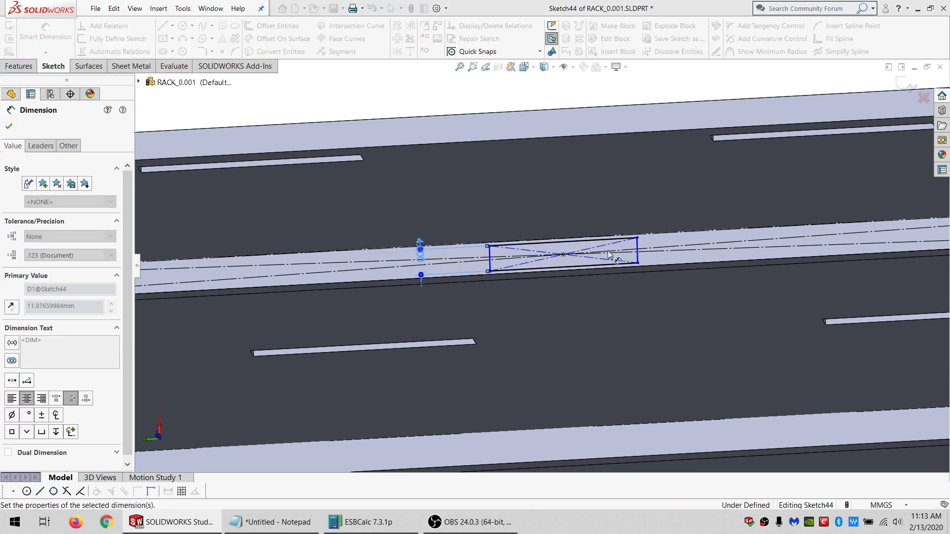
key("Escape")
key("Escape")
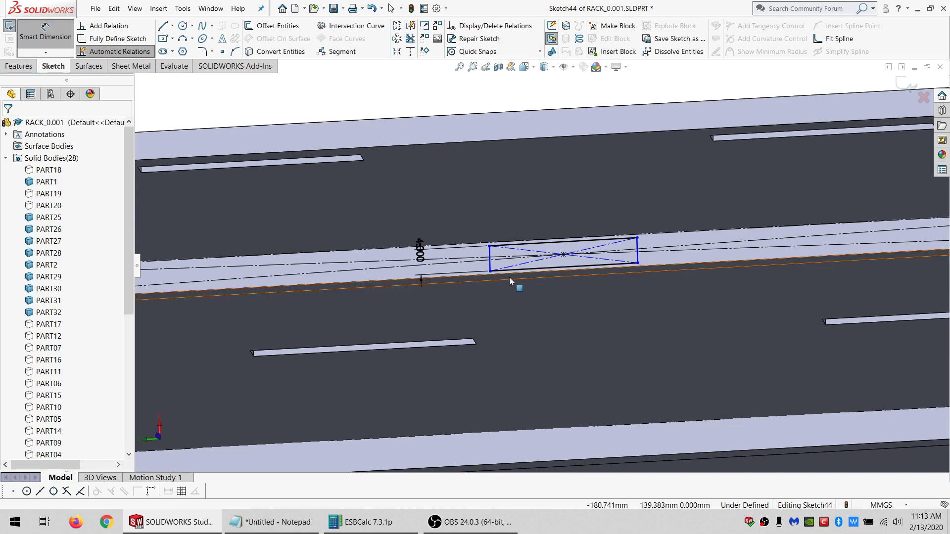
Make the 4 mm rectangle's corner coincident with the construction line at the rail's rounded end.
left_click(489, 272)
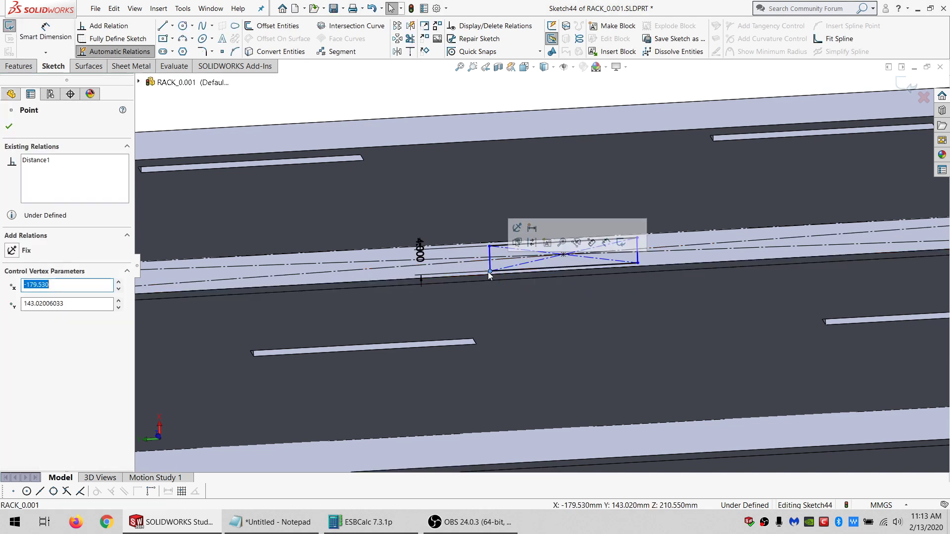
scroll(311, 291, "up", 3)
scroll(296, 283, "down", 4)
left_click(294, 269, "ctrl")
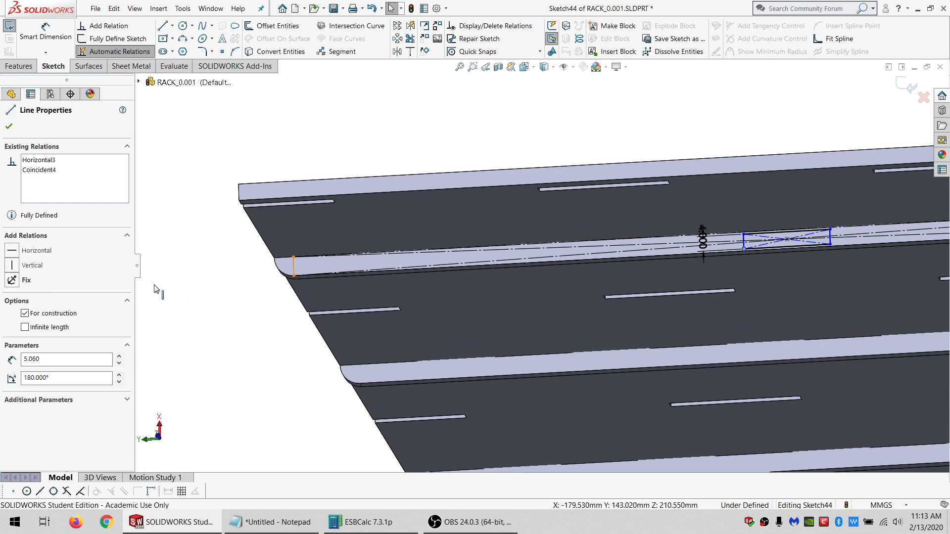
left_click(40, 316)
left_click(242, 321)
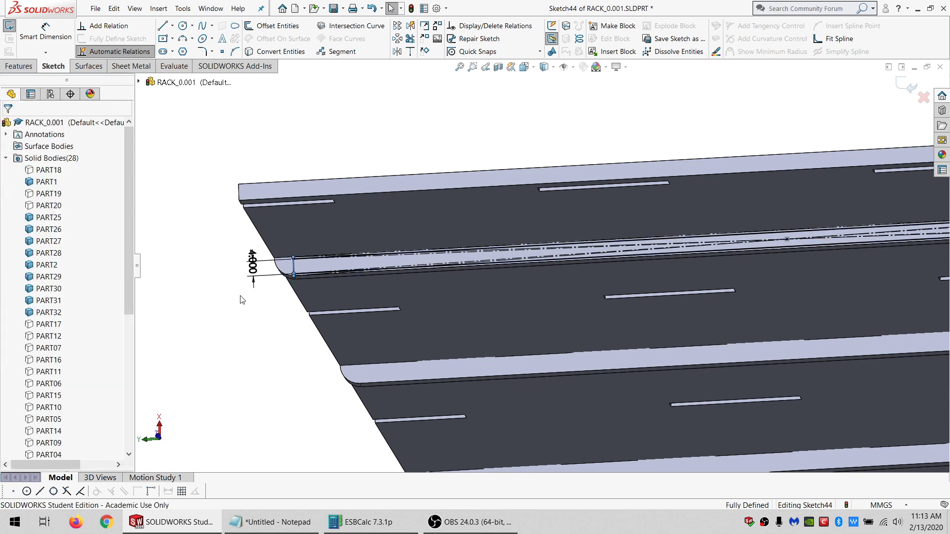
Select all entities of the rail sketch and set them as construction geometry.
scroll(649, 224, "up", 3)
middle_click_drag(674, 226, 574, 277)
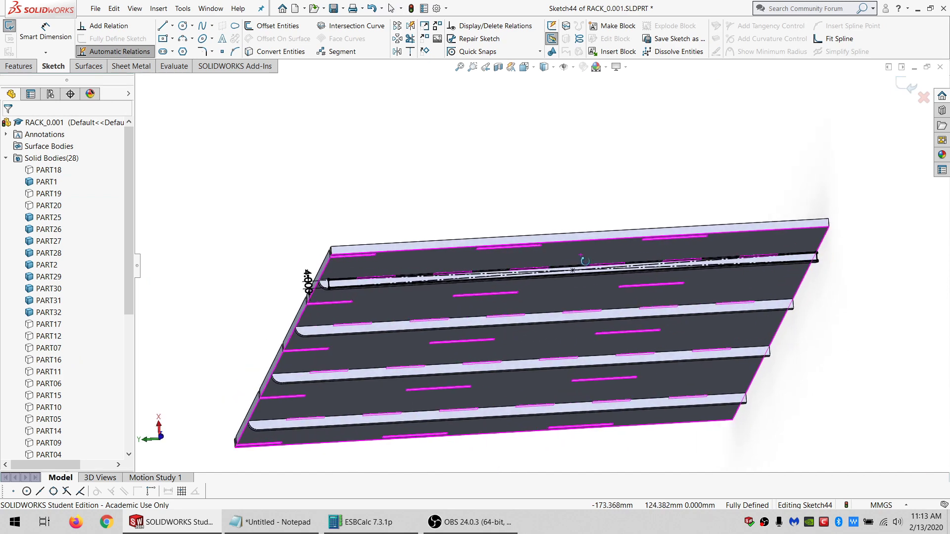
scroll(504, 293, "down", 3)
scroll(715, 278, "up", 2)
scroll(924, 282, "up", 1)
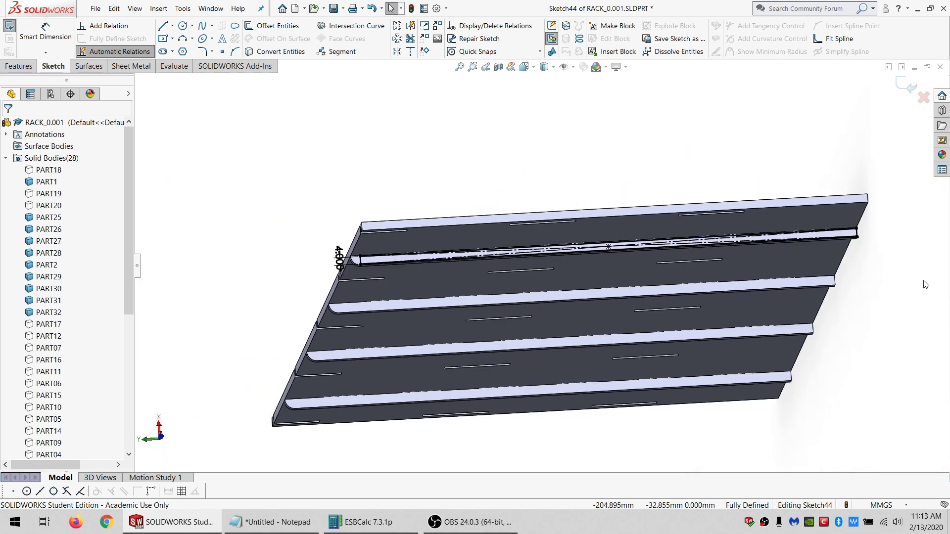
mouse_move(924, 282)
left_mouse_down()
mouse_move(831, 174)
mouse_move(244, 283)
mouse_move(345, 322)
left_mouse_up()
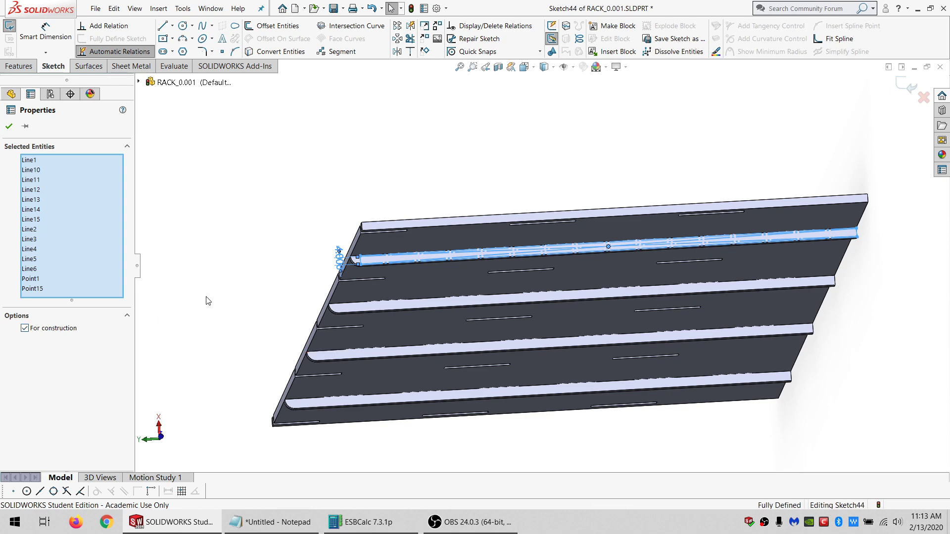
key("Escape")
Turn the 4 mm rectangle's lower long edge back into a regular sketch line and exit the sketch.
scroll(396, 272, "down", 5)
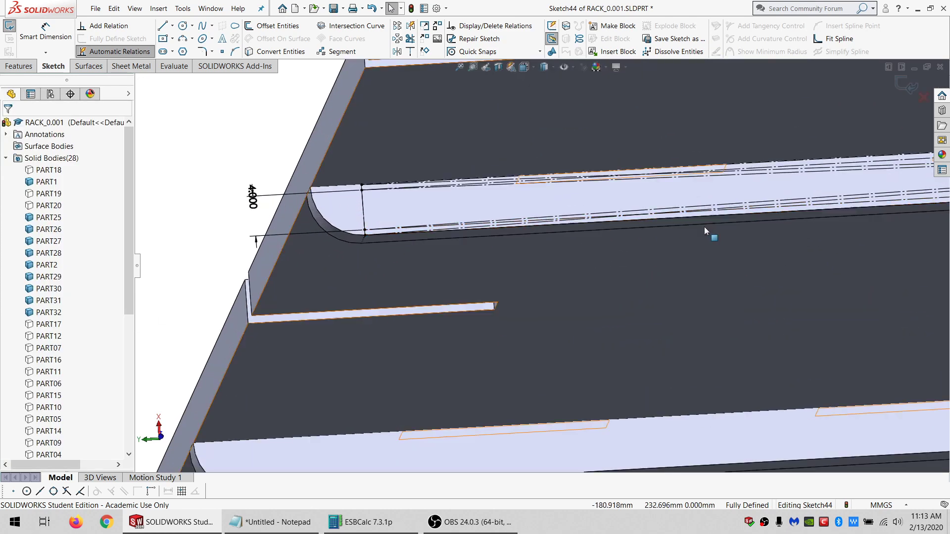
scroll(854, 204, "up", 3)
scroll(838, 225, "down", 4)
scroll(895, 225, "up", 1)
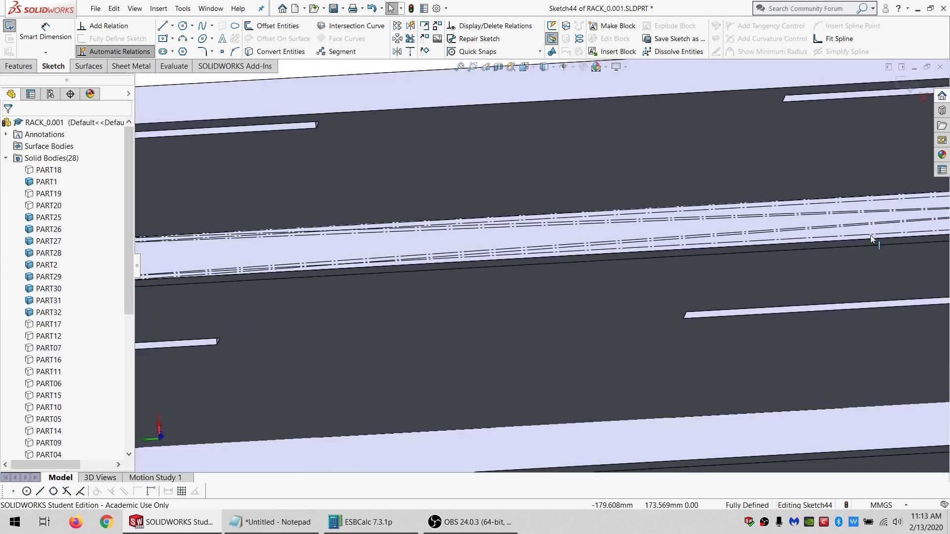
scroll(886, 238, "down", 1)
scroll(871, 235, "down", 3)
scroll(895, 240, "up", 2)
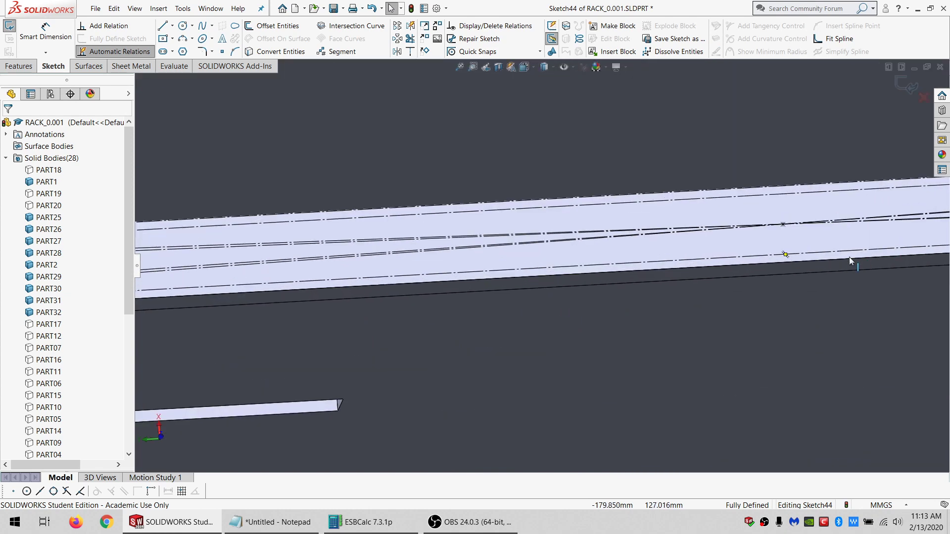
left_click(797, 257)
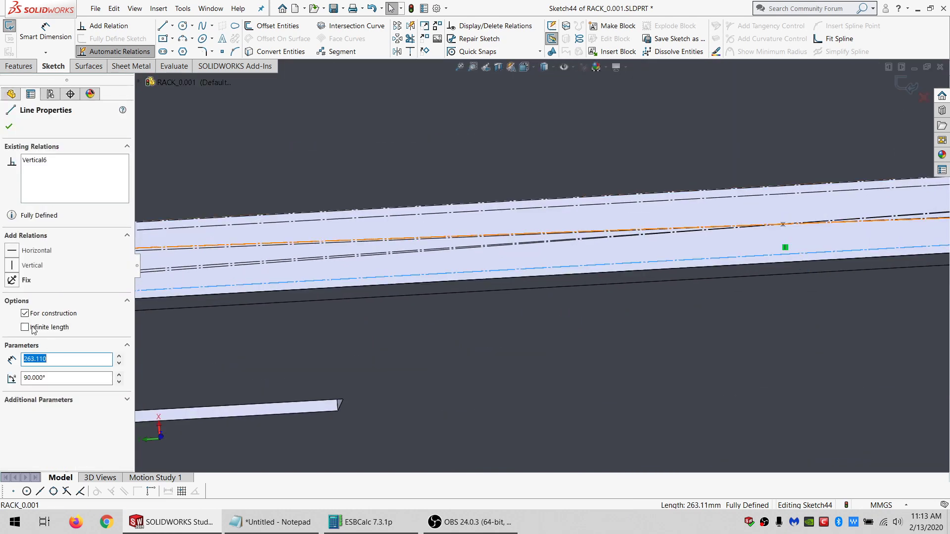
left_click(50, 314)
scroll(636, 248, "up", 2)
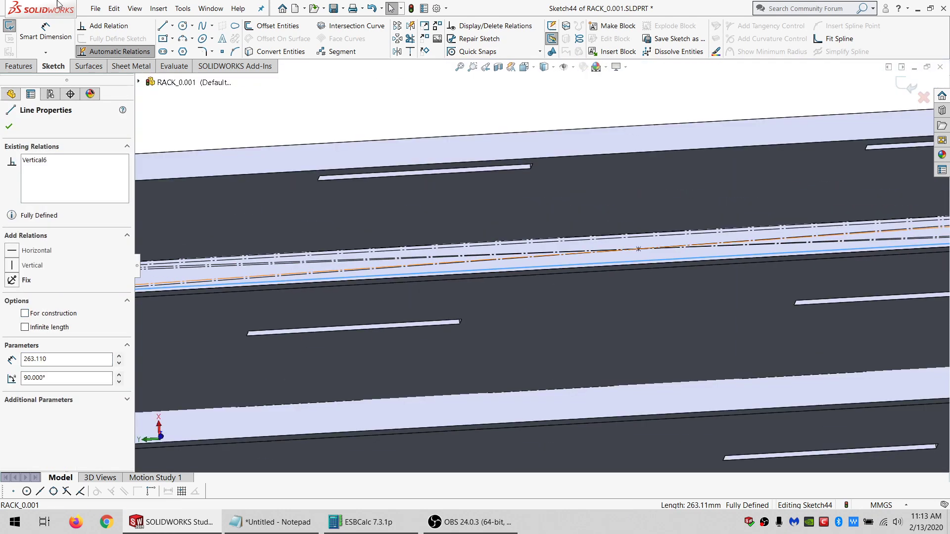
key("Escape")
key("ctrl+b")
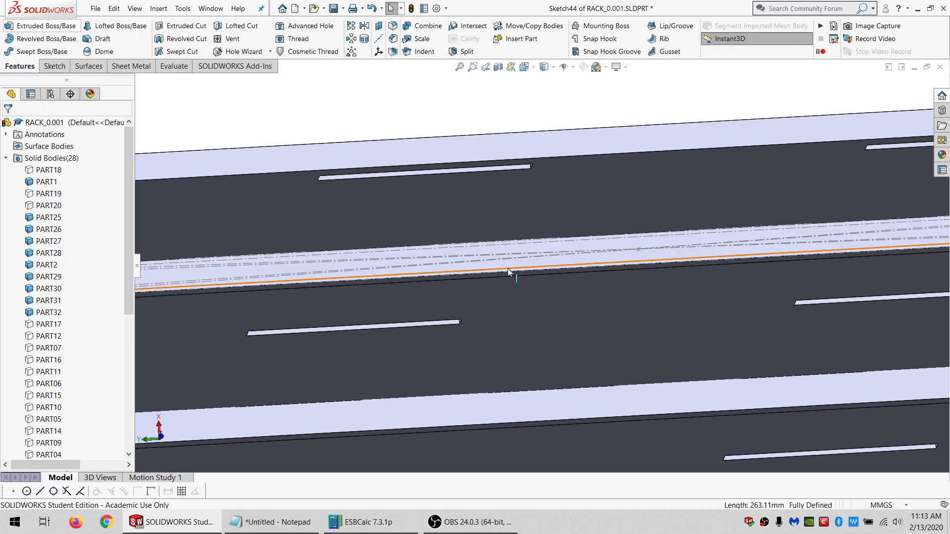
Start a new sketch on the long narrow face of the rail nearest the panel's edge.
scroll(508, 269, "up", 5)
middle_click_drag(521, 237, 456, 312)
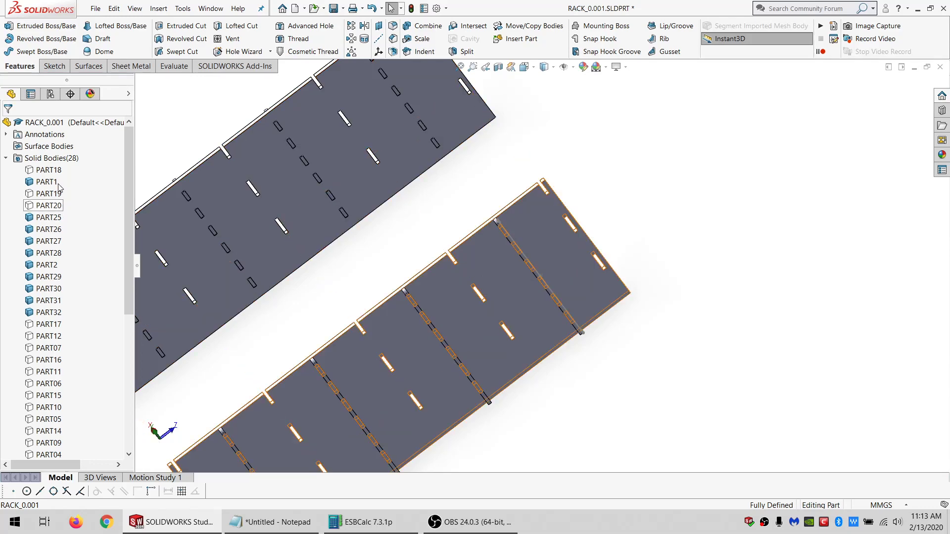
scroll(69, 348, "down", 3)
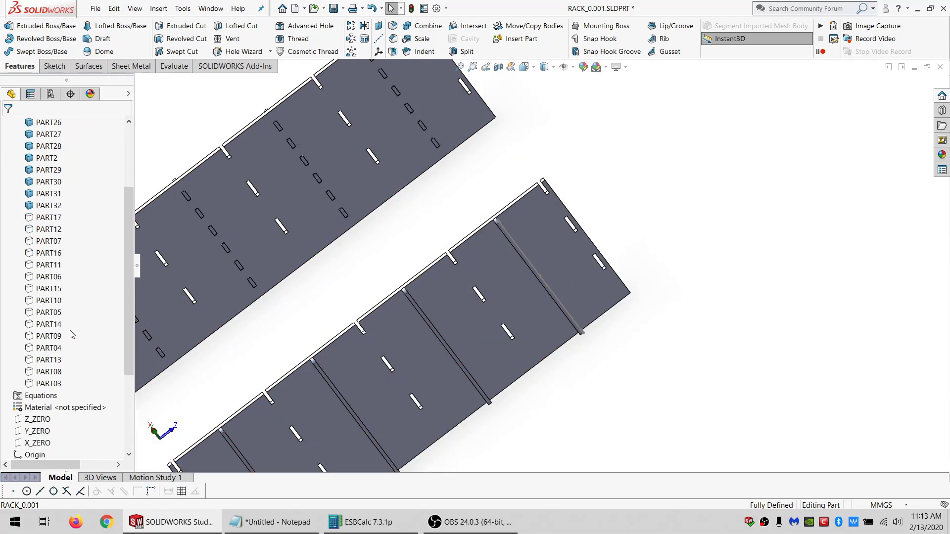
left_click(59, 383)
scroll(315, 368, "up", 1)
middle_click_drag(315, 368, 409, 227)
middle_click_drag(345, 371, 352, 329)
scroll(376, 332, "up", 5)
left_click(378, 284)
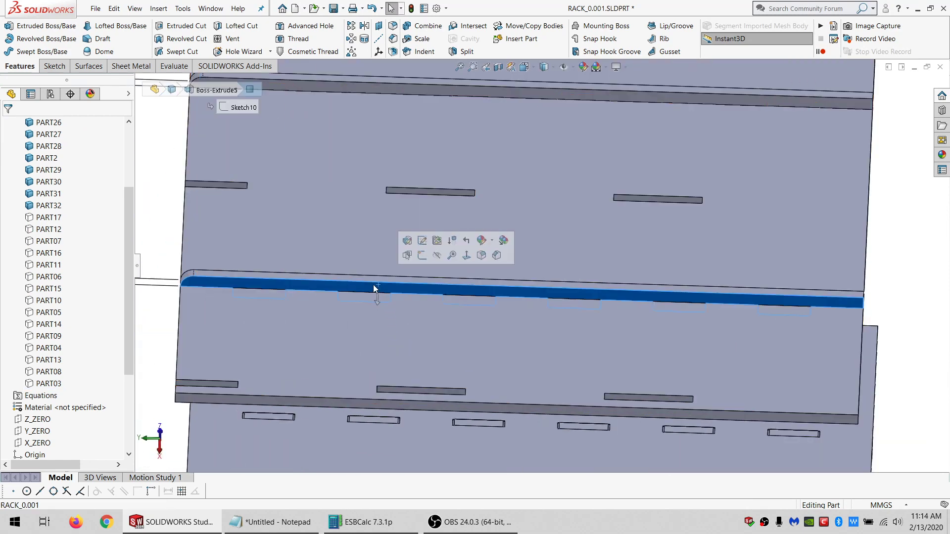
left_click(53, 66)
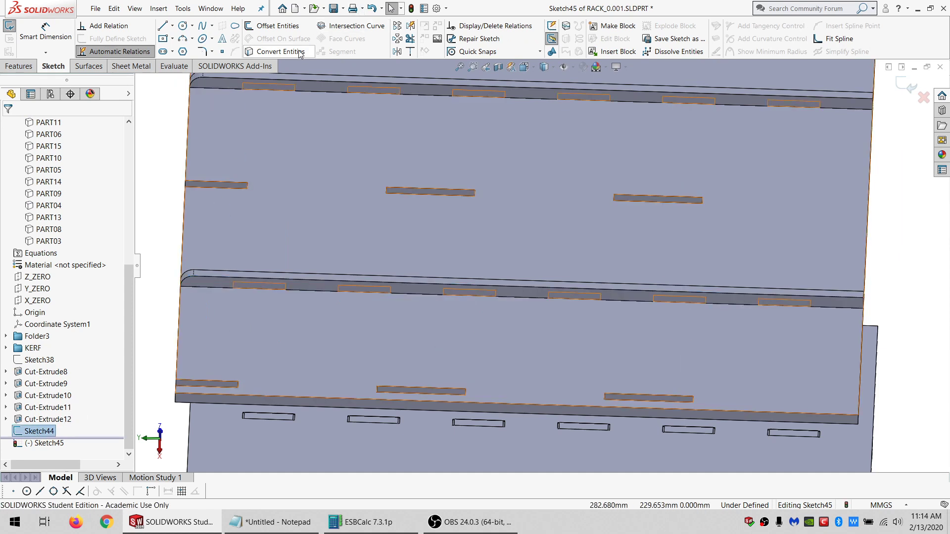
Convert the rail face's edge into sketch geometry and check which numbered solid body the rail is.
left_click(277, 52)
left_click(481, 287)
scroll(481, 287, "down", 2)
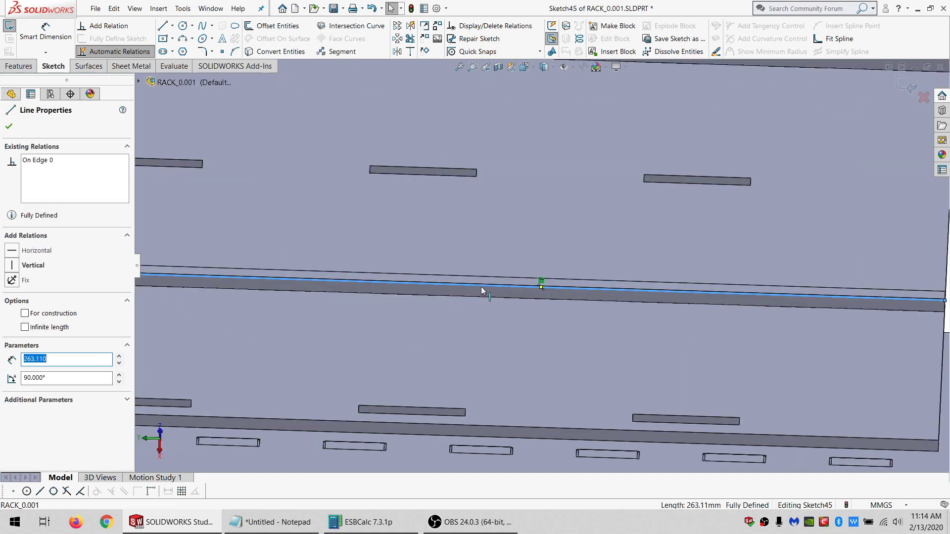
left_click(305, 275)
scroll(46, 255, "up", 7)
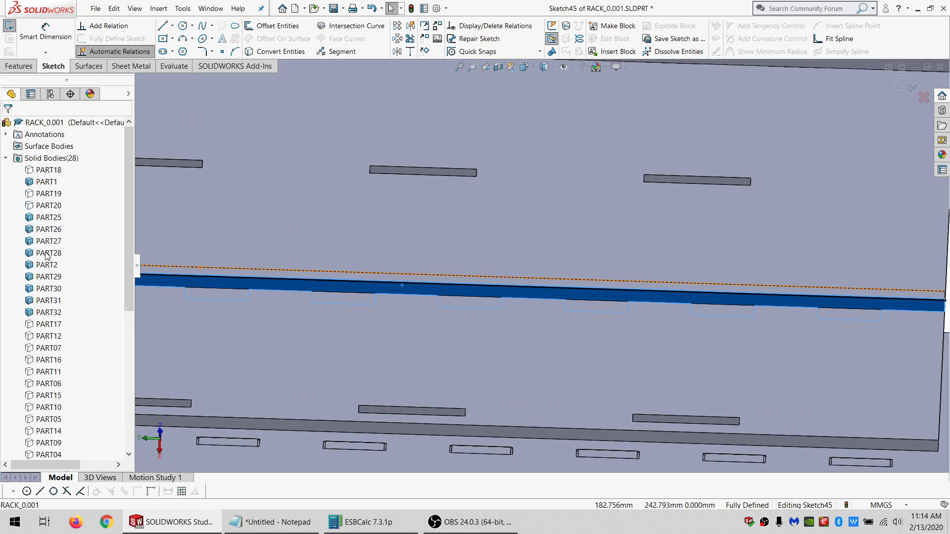
left_click(47, 229)
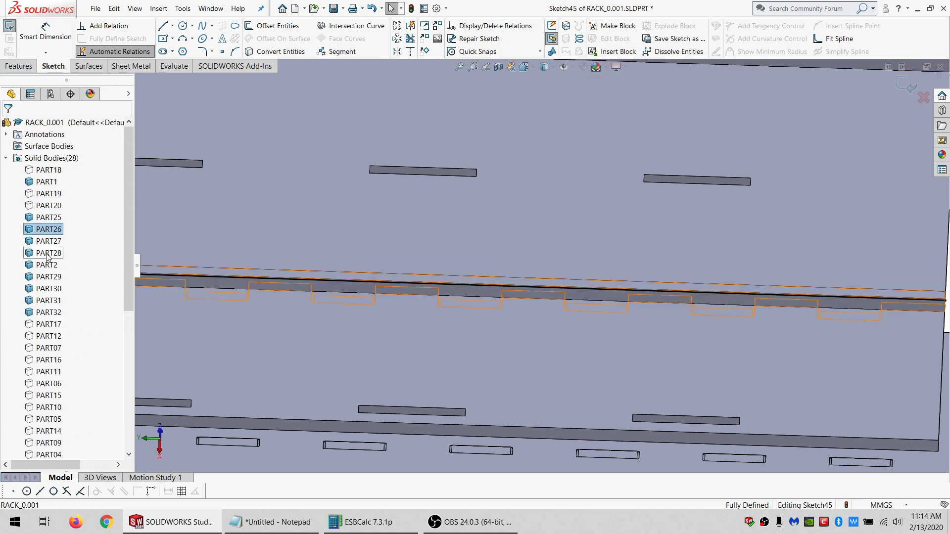
left_click(48, 253)
left_click(354, 283)
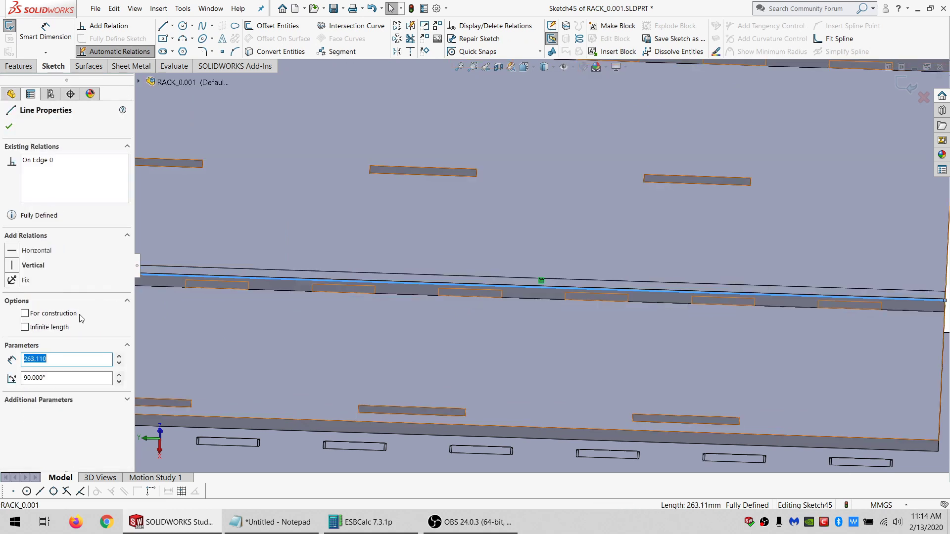
Add centred sketch text 28 along the converted line, sized with its own font to fit the rail face and flipped onto that face.
left_click(221, 39)
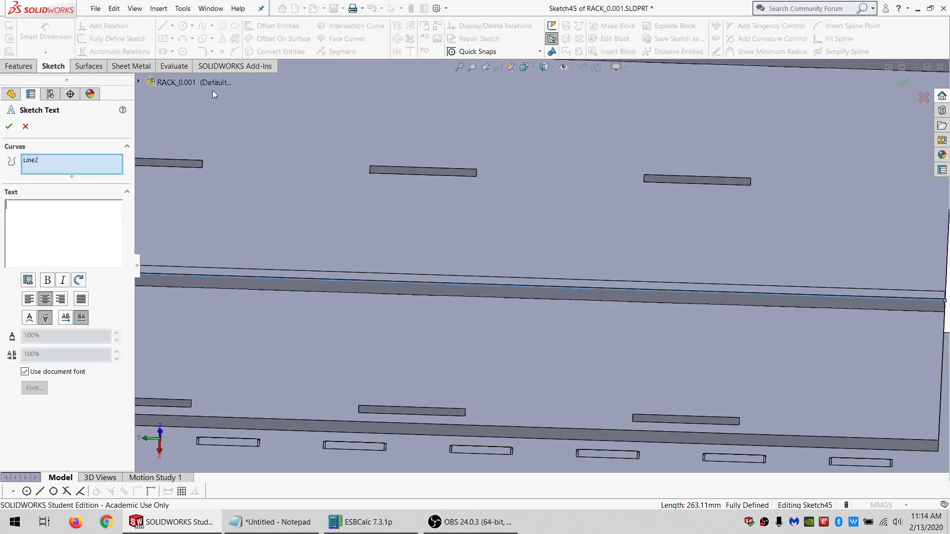
type("28")
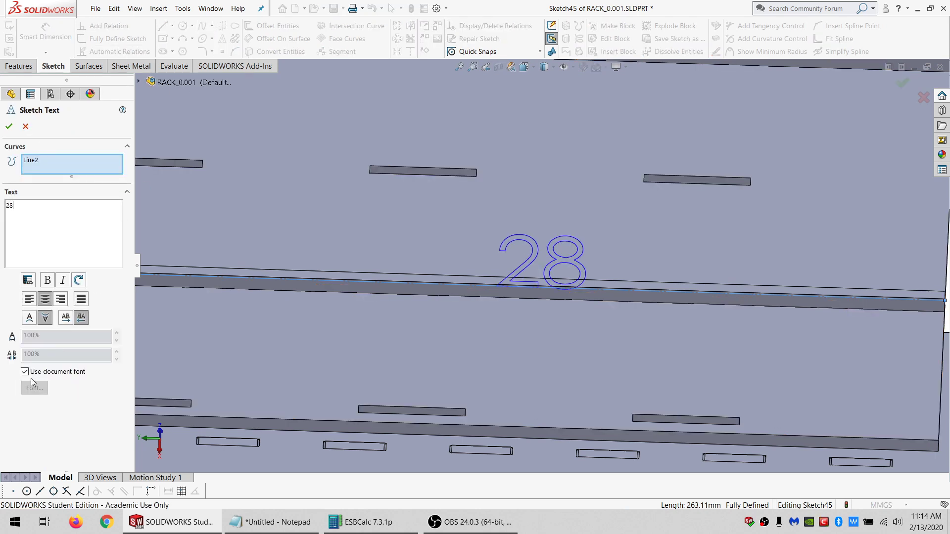
left_click(31, 374)
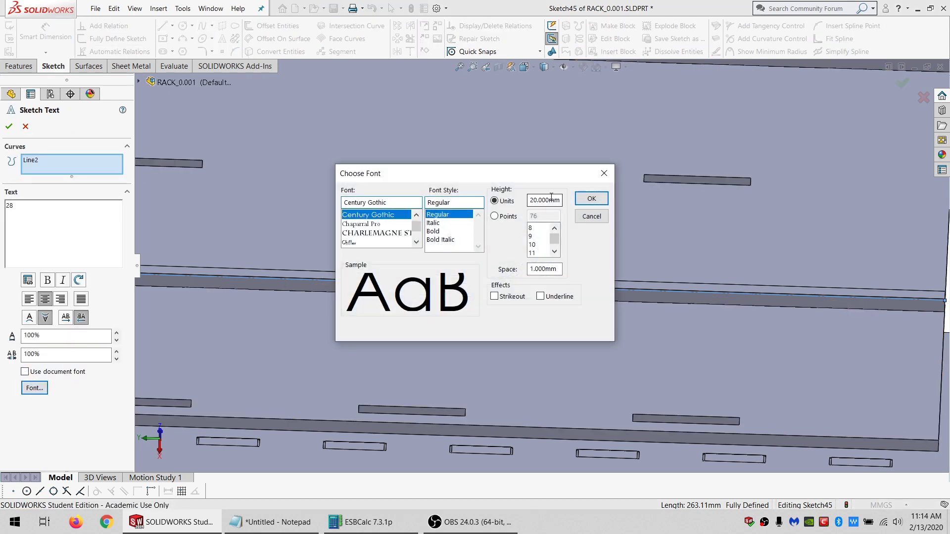
left_click(576, 198)
scroll(574, 199, "down", 1)
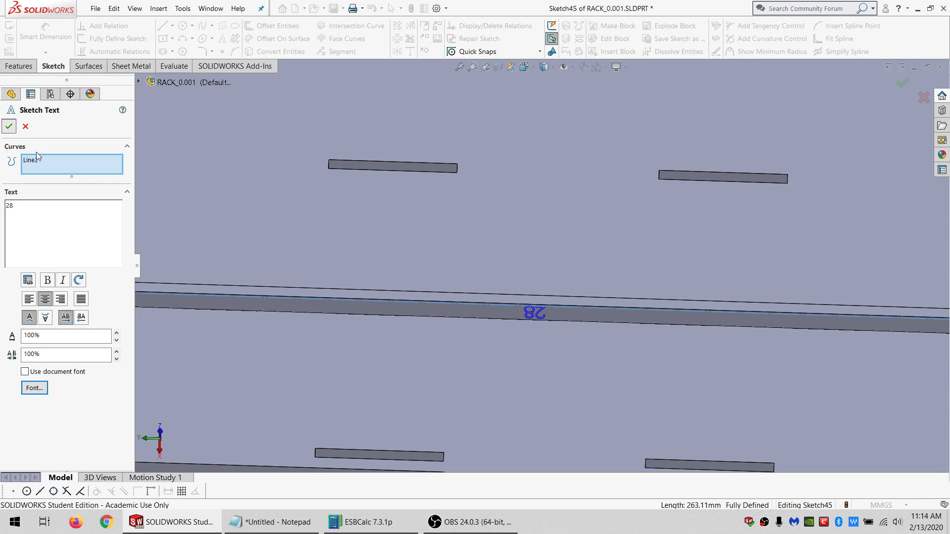
left_click(14, 130)
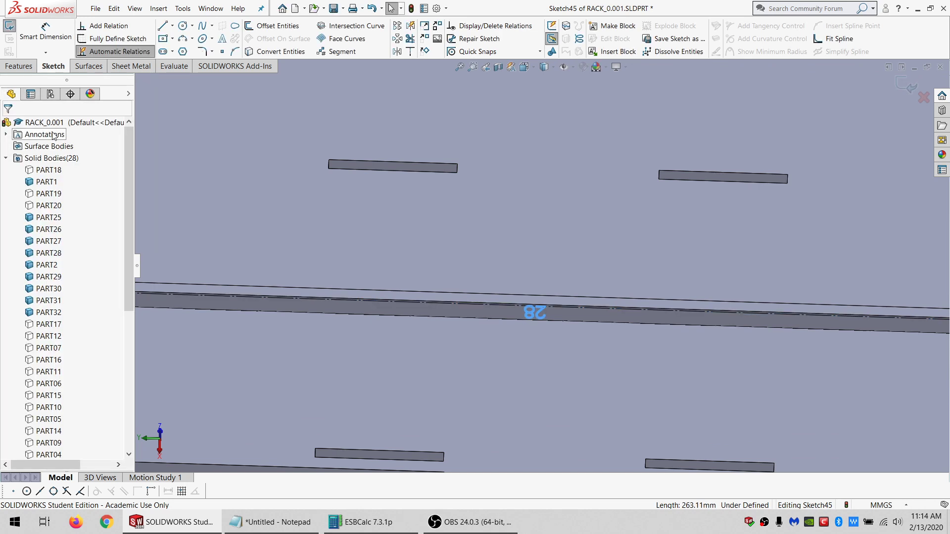
Cut the 28 text 1 mm deep as a blind Extruded Cut limited to body PART28.
left_click(18, 67)
left_click(168, 25)
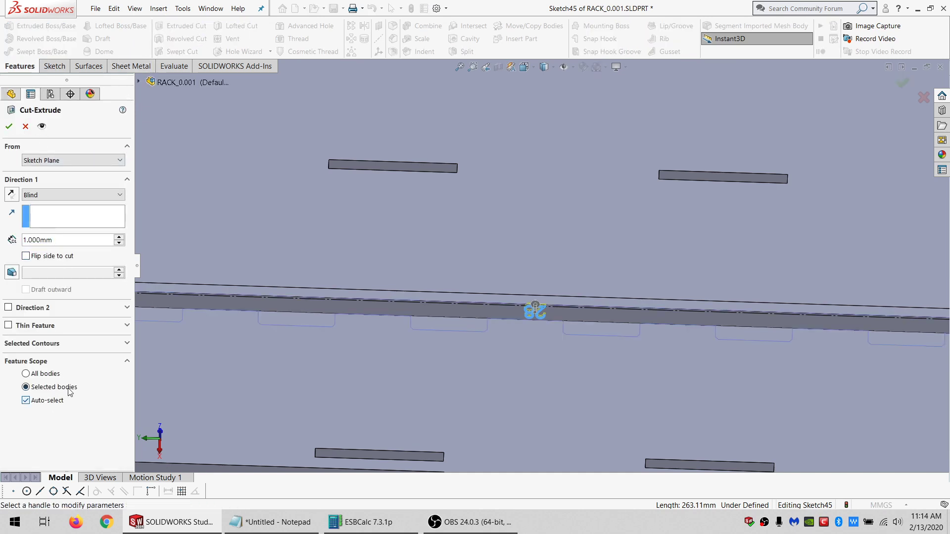
left_click(26, 401)
left_click(183, 302)
left_click(5, 129)
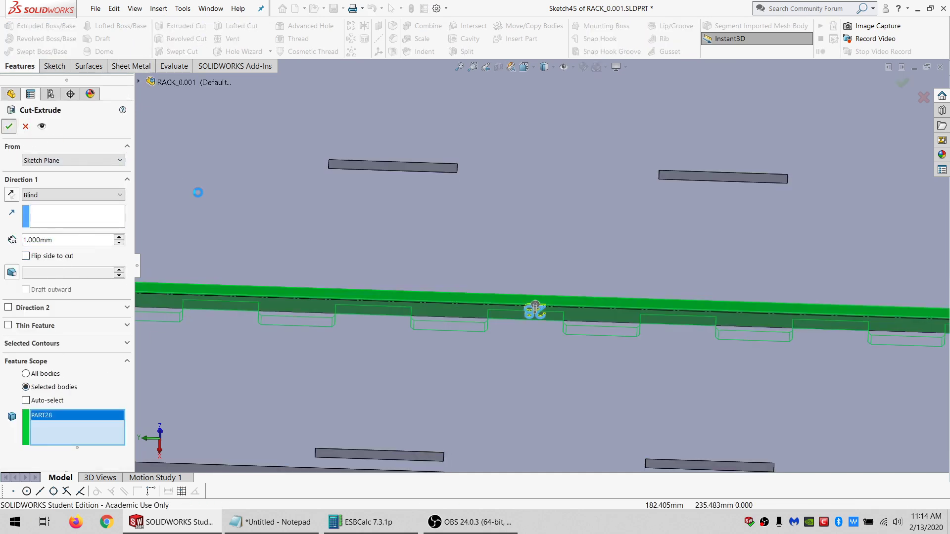
Start a sketch on the long narrow face of the rail next to PART28 and convert Sketch44 into it.
scroll(536, 198, "down", 5)
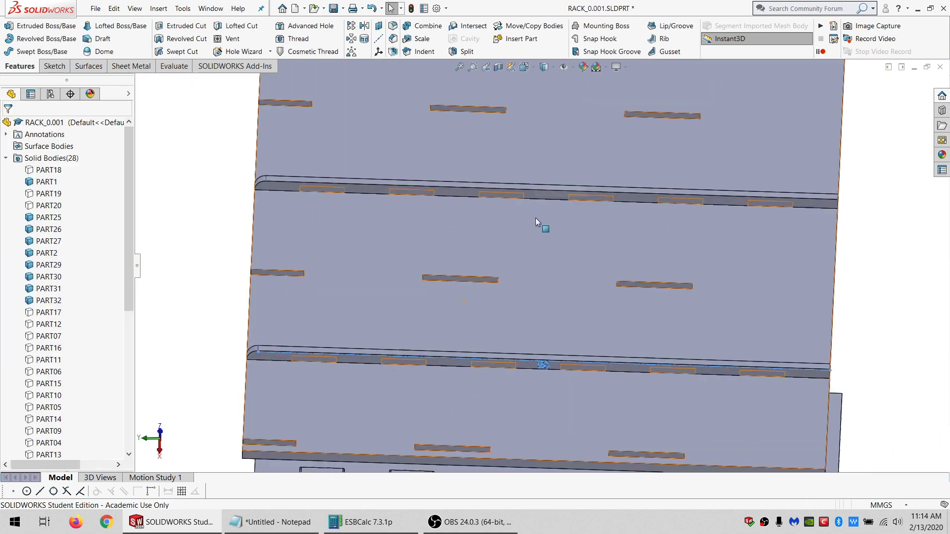
left_click(542, 190)
left_click(61, 71)
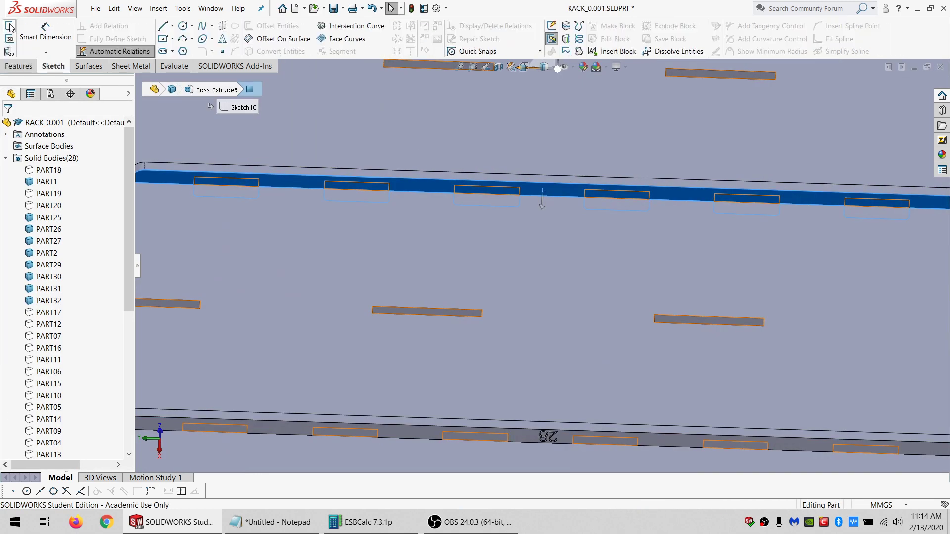
left_click(9, 26)
scroll(41, 302, "down", 8)
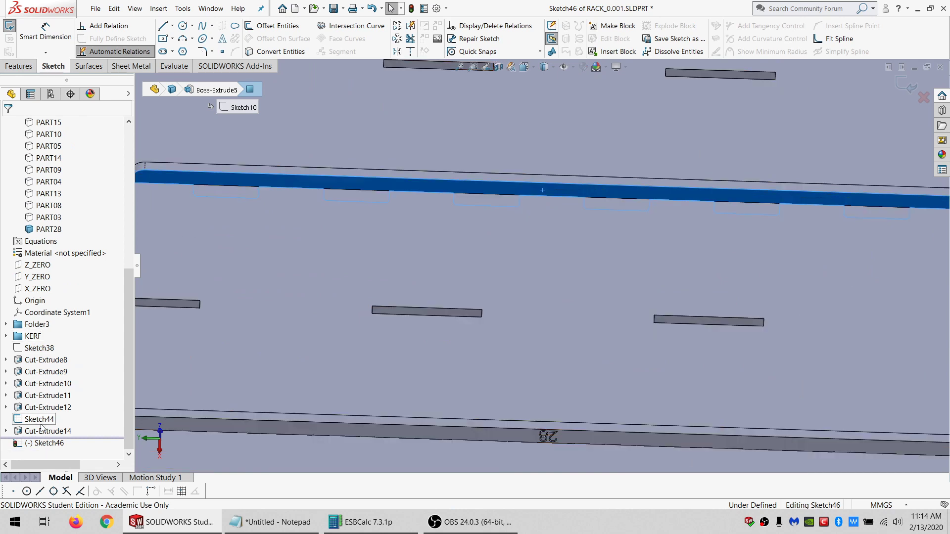
left_click(39, 421)
left_click(266, 53)
Add centred sketch text 27 along the converted line, using its own font reduced in height to fit the rail face.
left_click(468, 183)
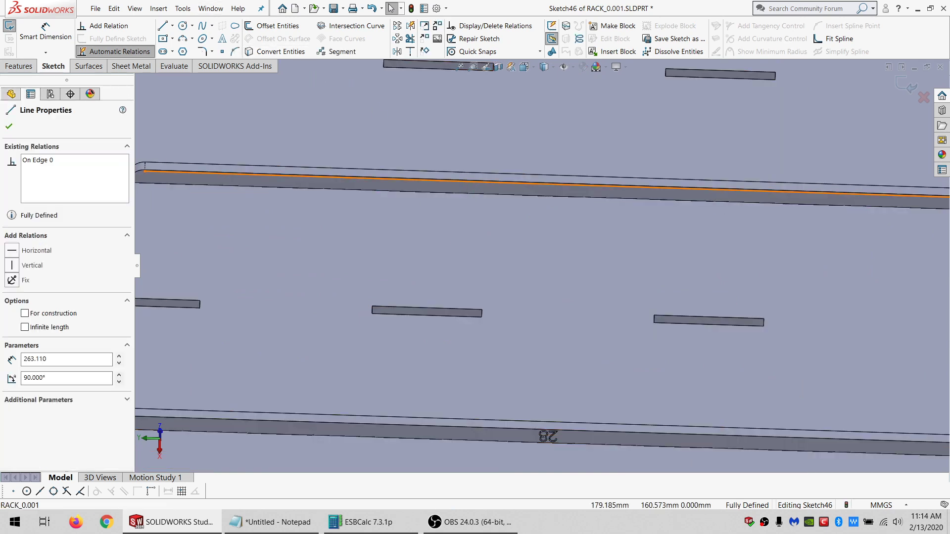
left_click(222, 40)
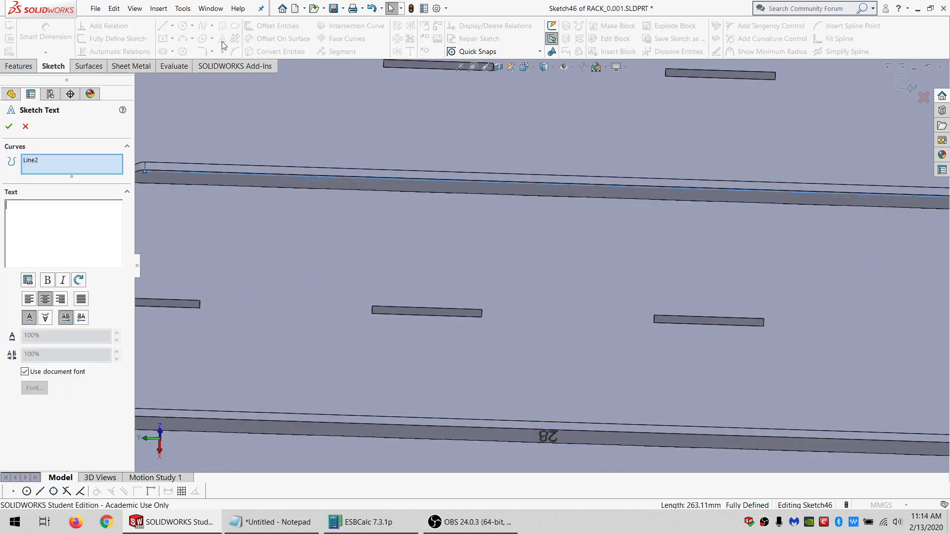
left_click(90, 241)
type("27")
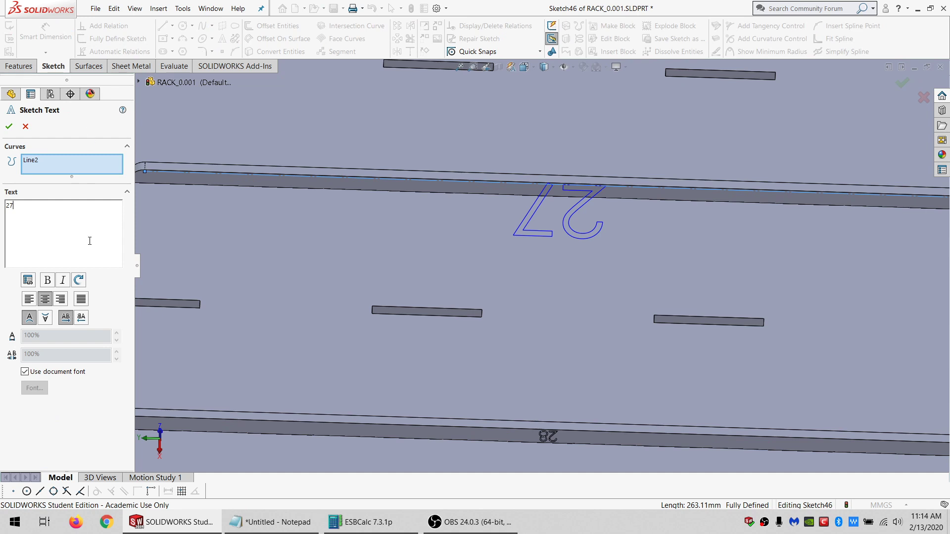
left_click(53, 375)
left_click(34, 388)
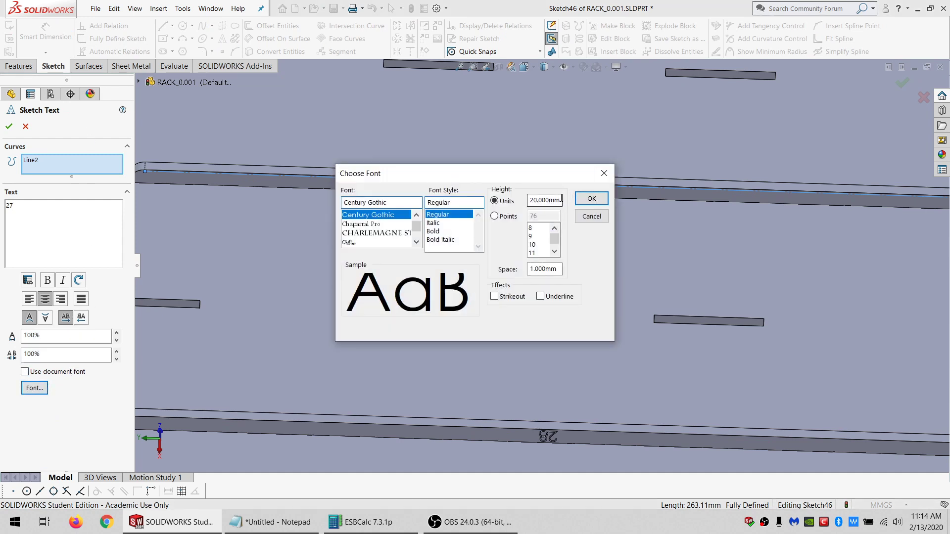
left_click(589, 199)
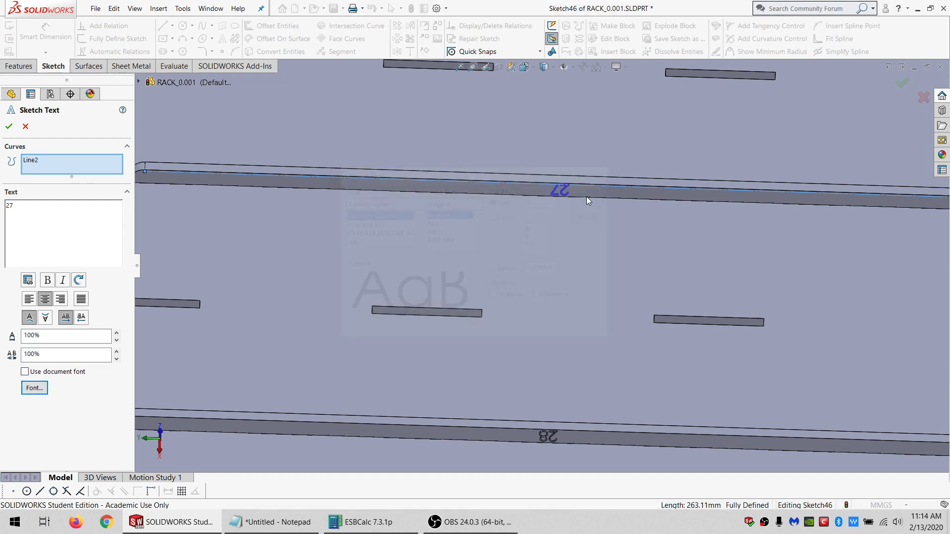
left_click(8, 127)
Cut the 27 text 1 mm deep as a blind Extruded Cut limited to body PART27.
left_click(20, 66)
left_click(180, 25)
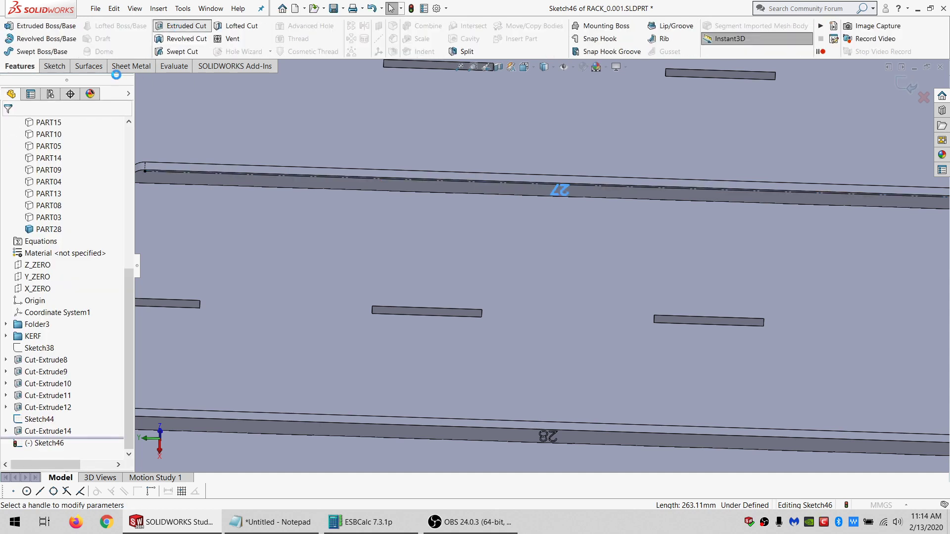
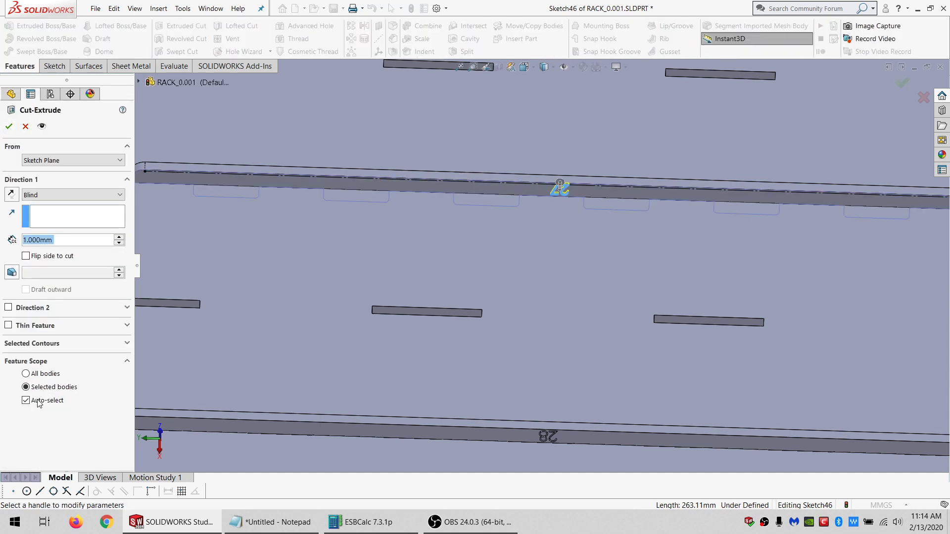
left_click(38, 403)
left_click(319, 175)
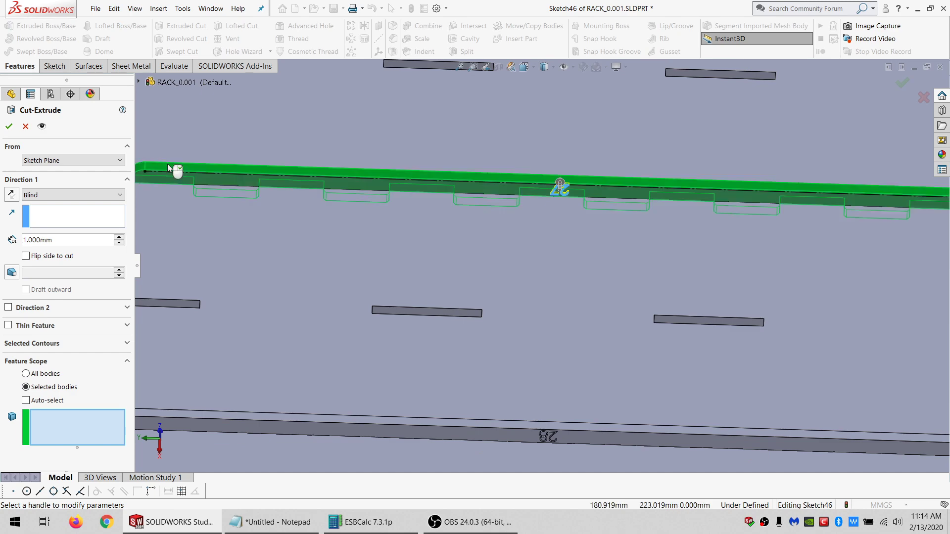
left_click(10, 128)
Start a sketch on the long narrow face of the rail beyond the one marked 27 and convert Sketch44 into it.
scroll(521, 165, "up", 1)
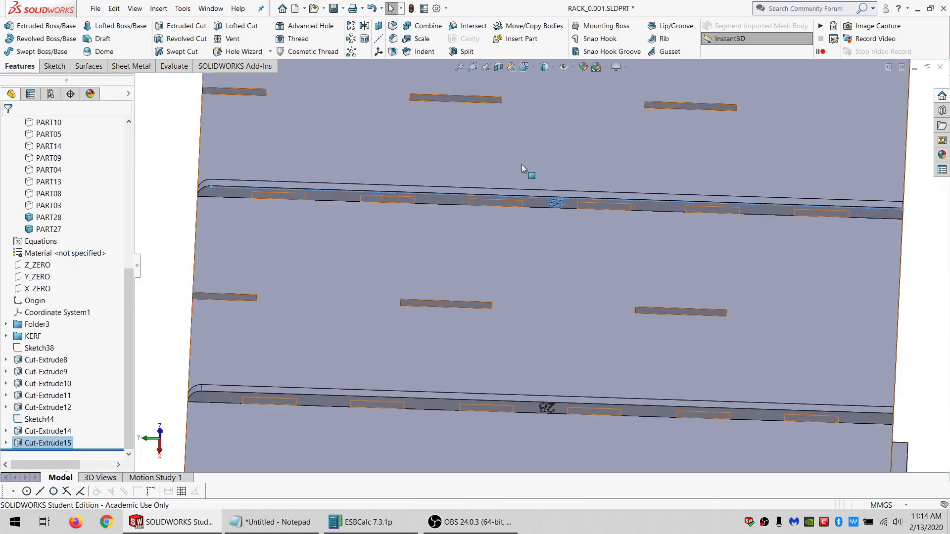
scroll(522, 164, "up", 2)
scroll(539, 164, "down", 3)
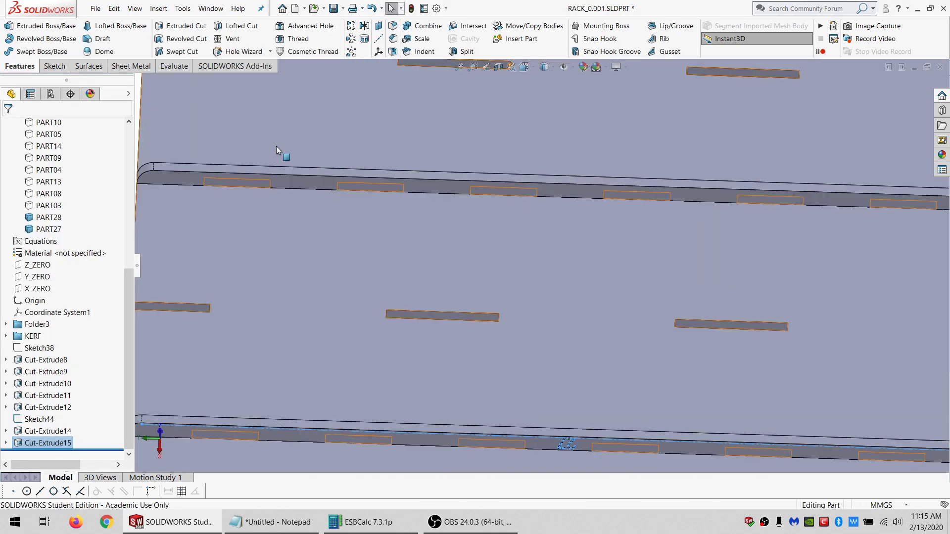
left_click(278, 178)
left_click(54, 67)
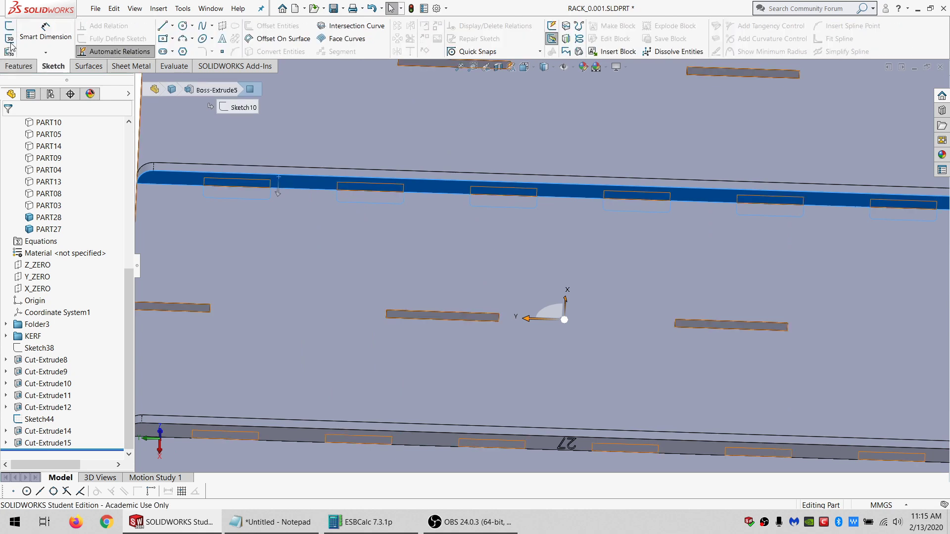
left_click(9, 26)
left_click(40, 419)
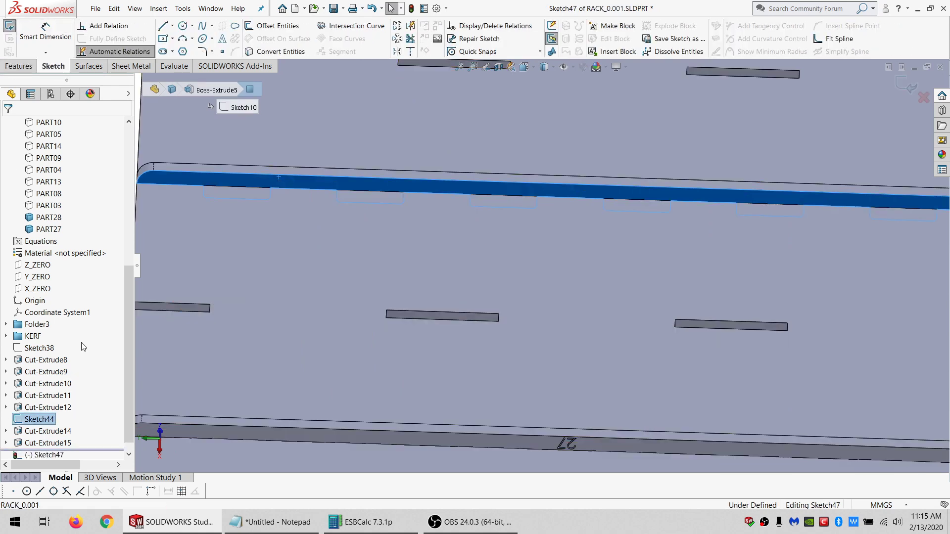
left_click(272, 54)
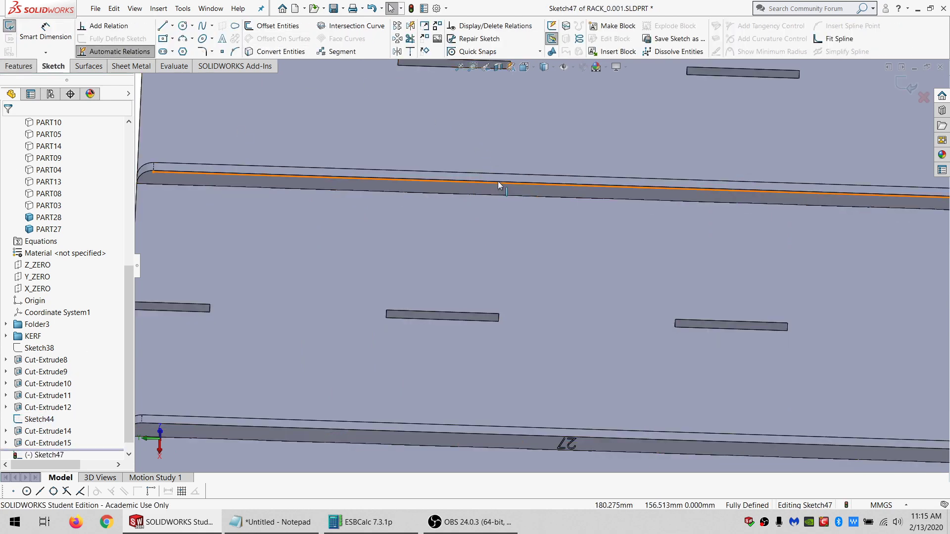
Add centred sketch text 26 along the converted line, using its own font reduced in height to fit the rail face.
left_click(498, 181)
left_click(222, 40)
left_click(41, 212)
type("26")
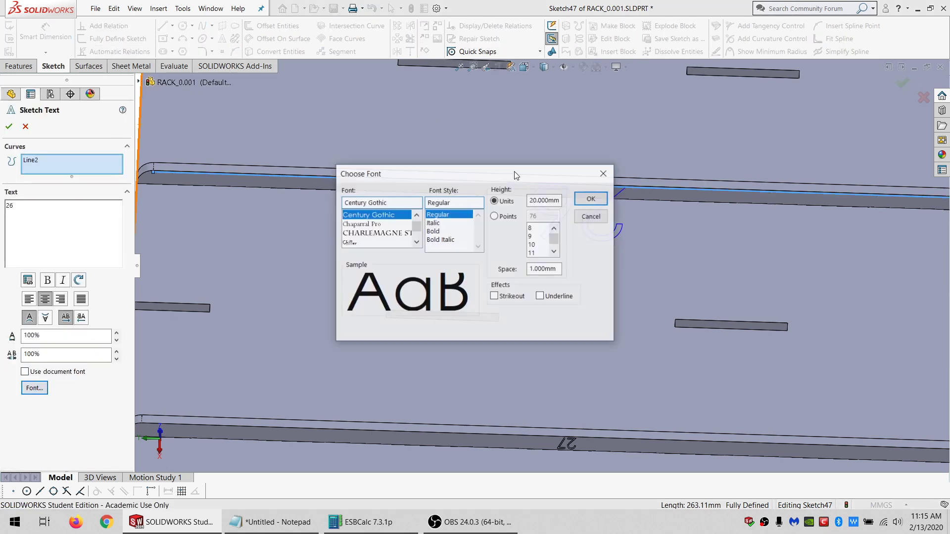
left_click(592, 199)
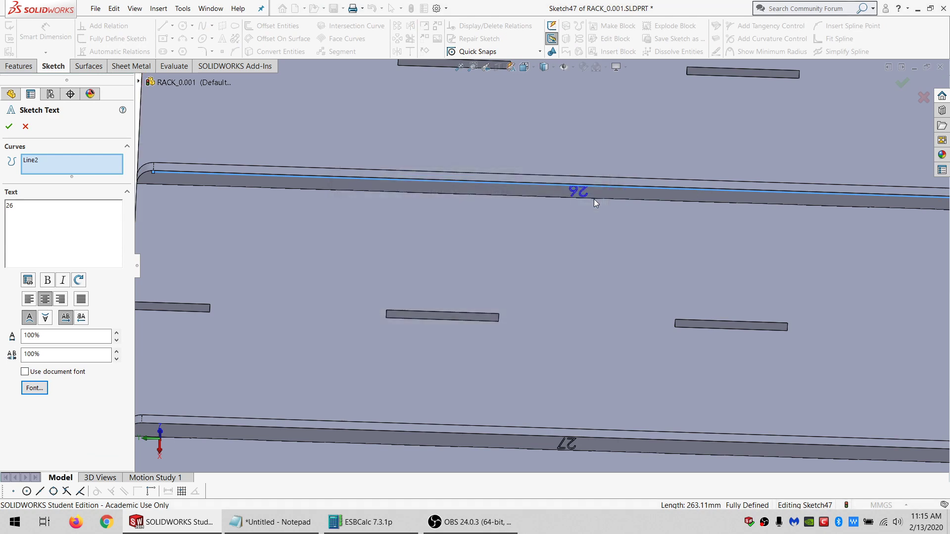
left_click(9, 126)
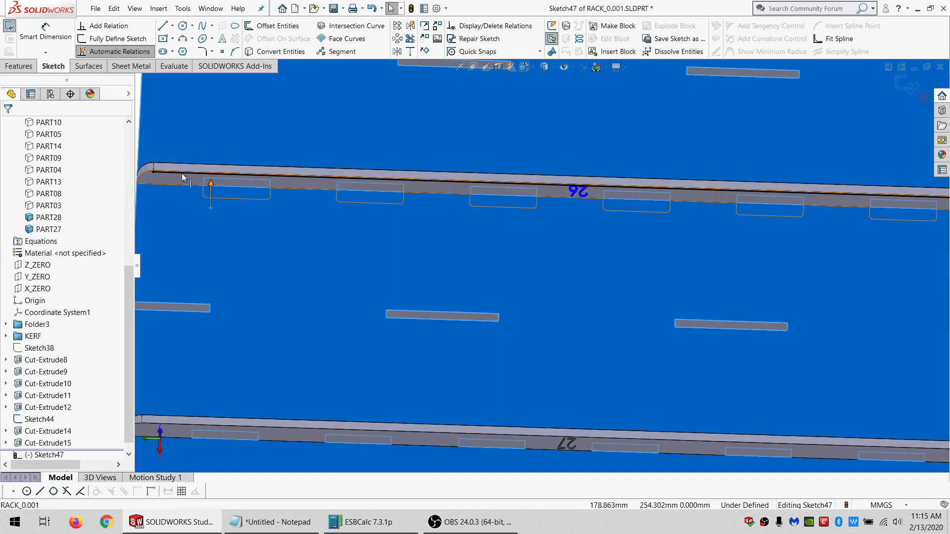
Set the line carrying the 26 text as construction geometry and engrave the text with an Extruded Cut limited to body PART26.
left_click(181, 173)
left_click(24, 314)
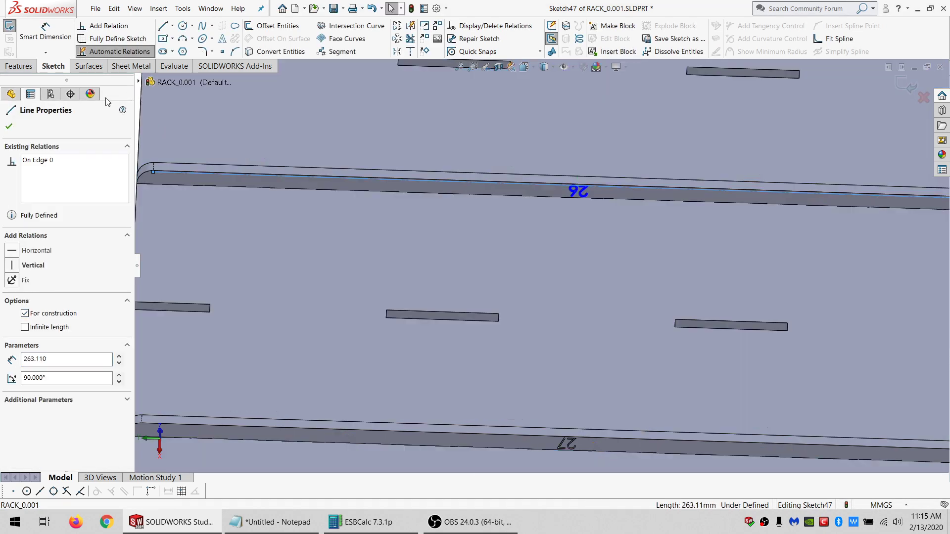
left_click(23, 66)
left_click(191, 27)
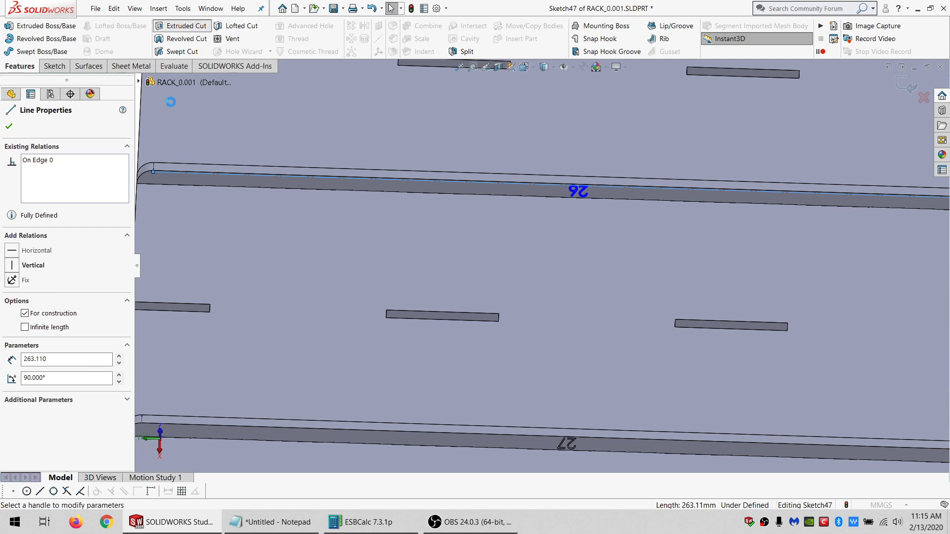
left_click(9, 127)
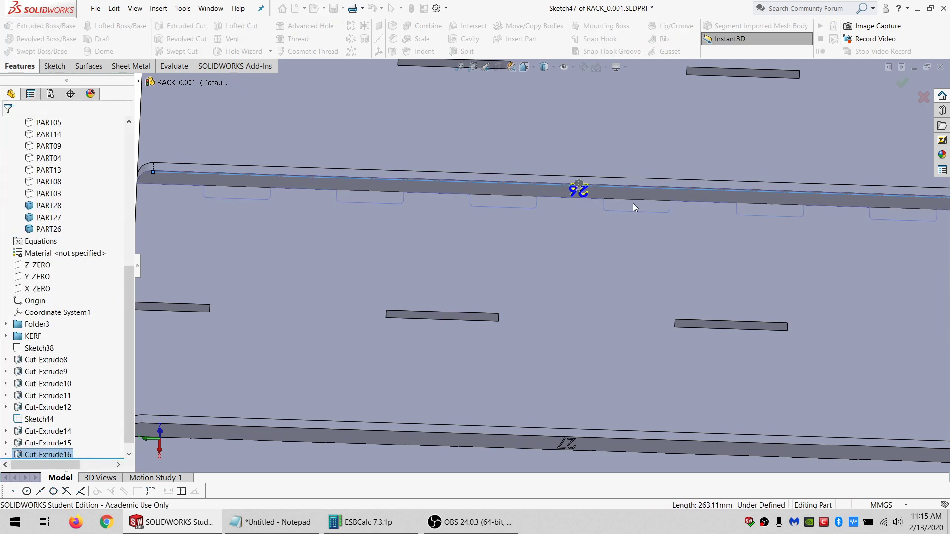
Start a sketch on the long narrow face of the rail beyond the one marked 26 and select Sketch44 to convert into it.
scroll(634, 203, "up", 5)
scroll(514, 235, "down", 5)
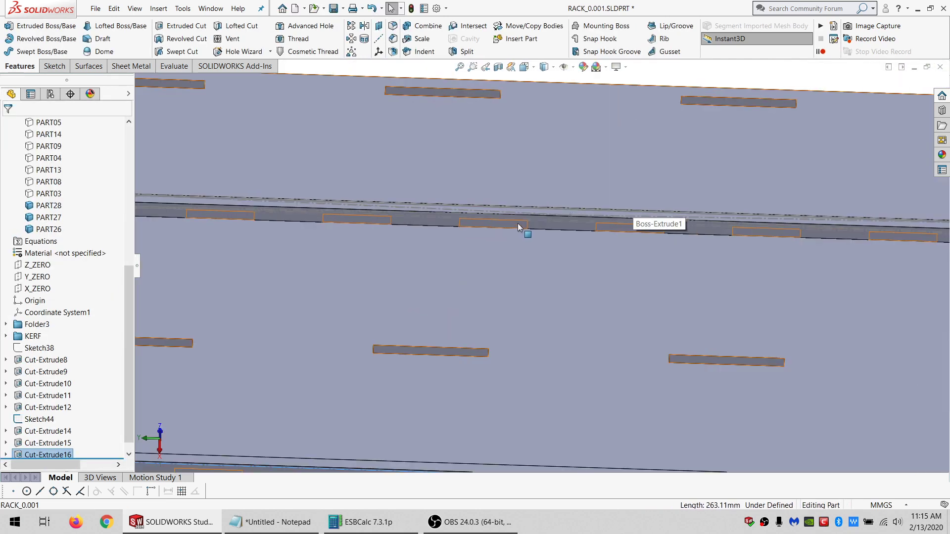
left_click(523, 230)
left_click(45, 67)
left_click(9, 26)
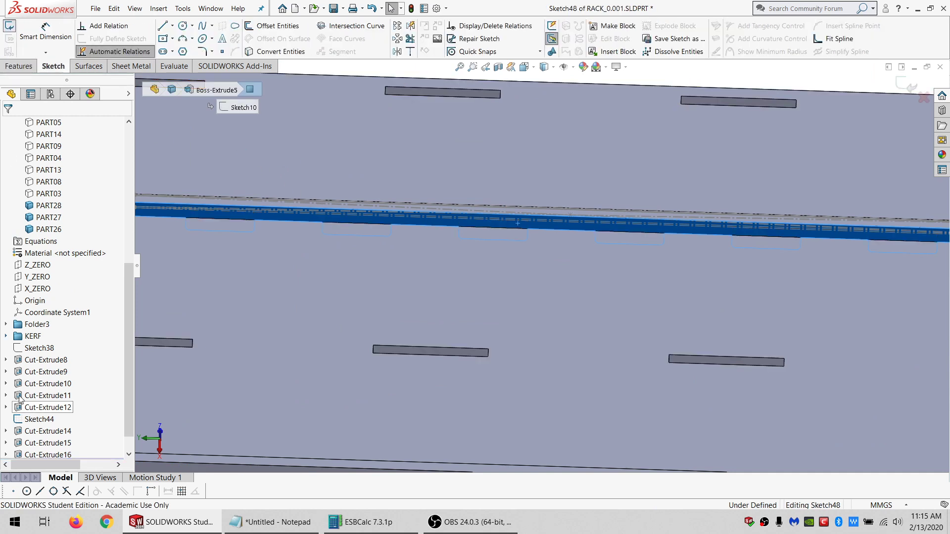
left_click(39, 419)
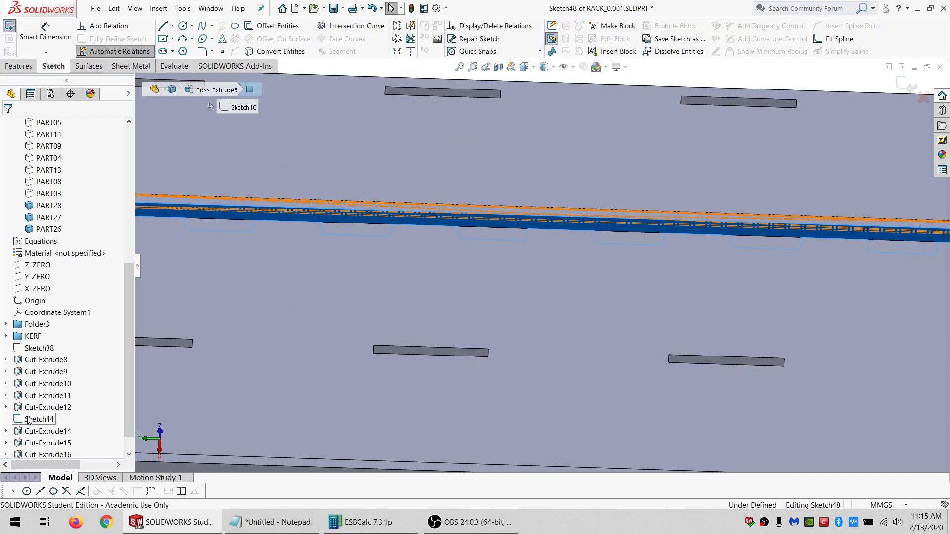
Set the converted line as construction geometry and add sketch text 25 along it, using its own font at 4 mm height.
left_click(399, 218)
left_click(48, 313)
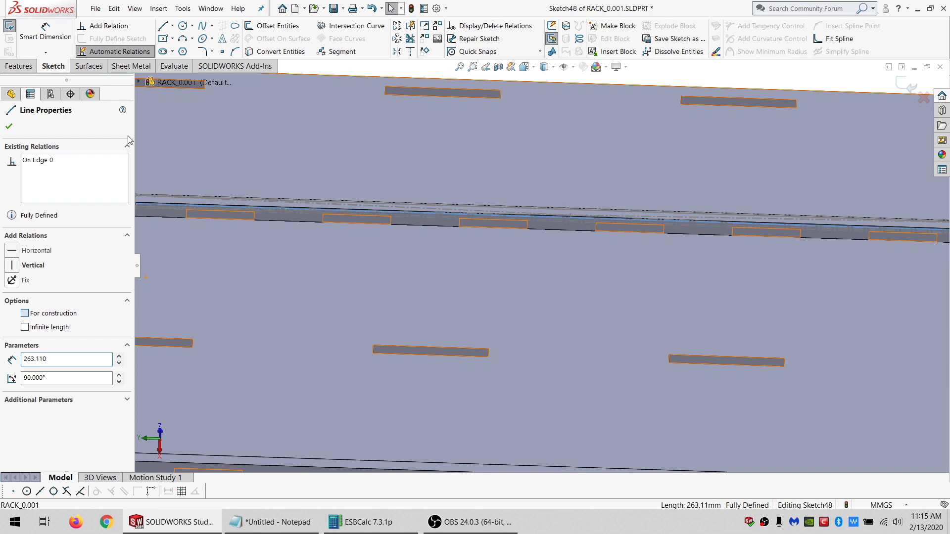
left_click(222, 39)
type("25")
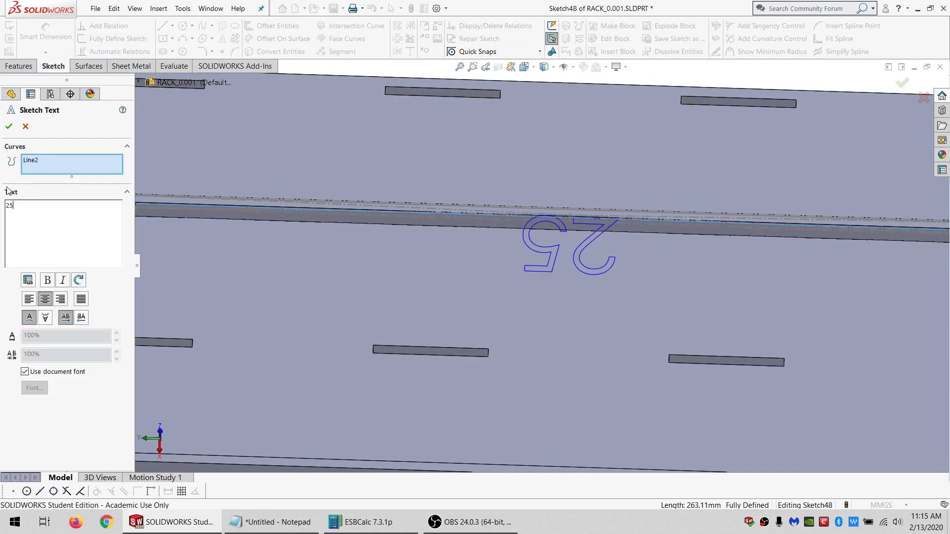
left_click(24, 372)
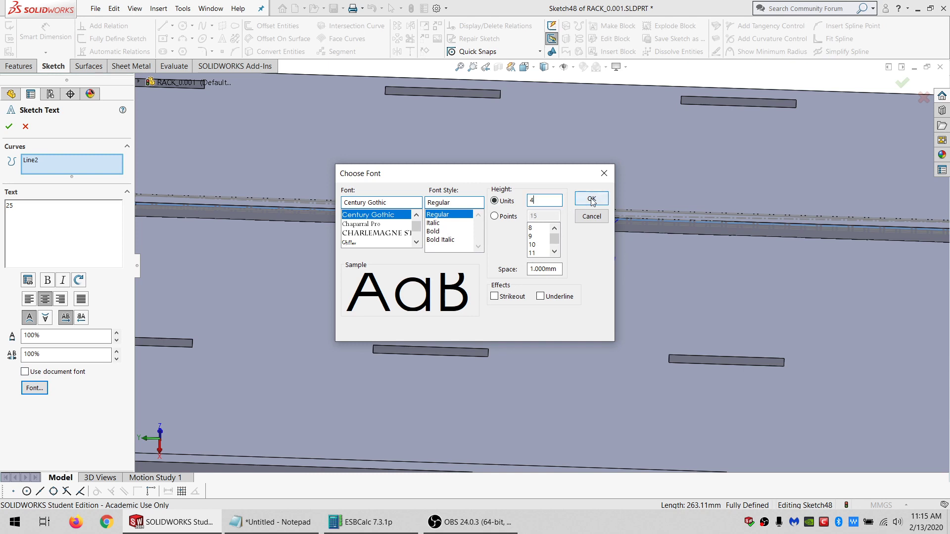
type("4")
left_click(592, 199)
left_click(9, 126)
Engrave the 25 text with an Extruded Cut 1 mm deep and select body PART25.
left_click(19, 66)
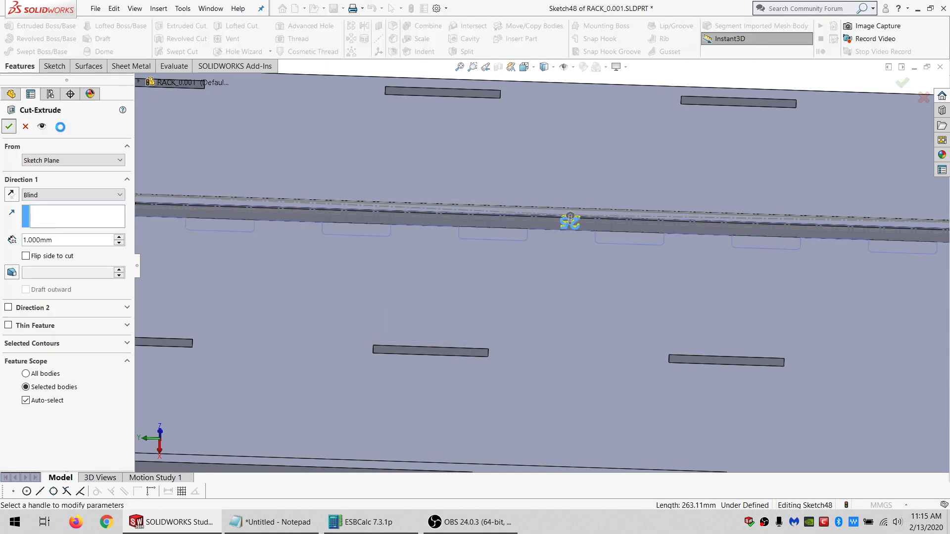
scroll(483, 278, "up", 5)
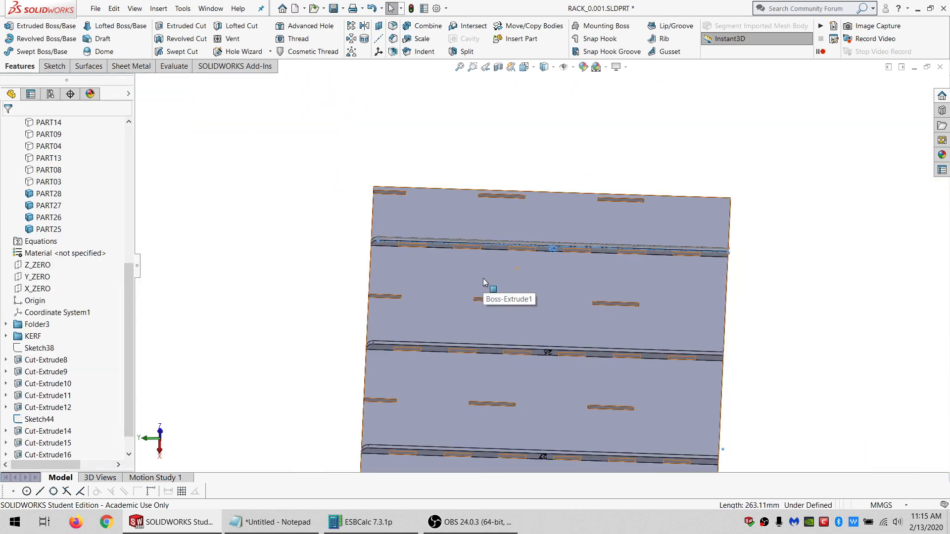
left_click(49, 229)
Start a sketch on the opposite long narrow face of the rail nearest the plate edge and draw a freehand centre rectangle.
middle_click_drag(462, 299, 442, 253)
scroll(473, 364, "down", 5)
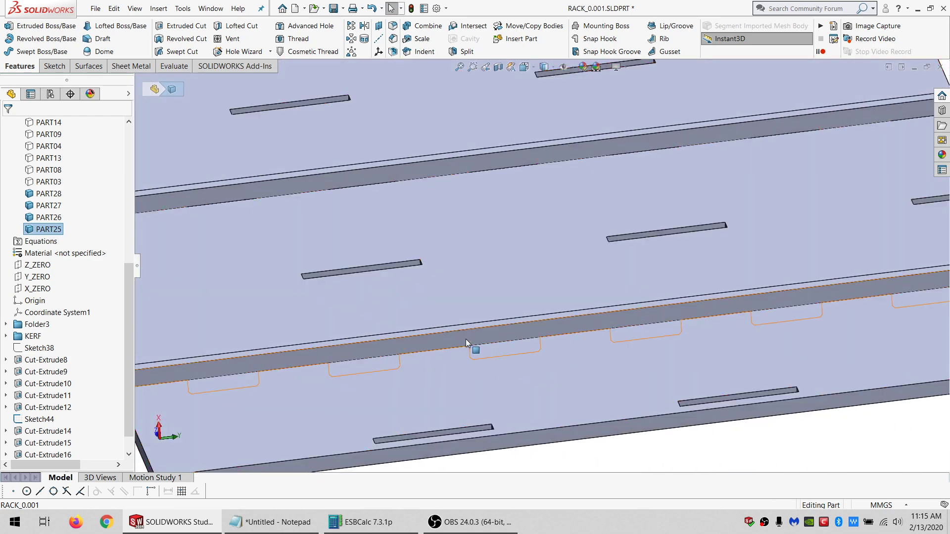
left_click(465, 339)
left_click(52, 66)
left_click(10, 25)
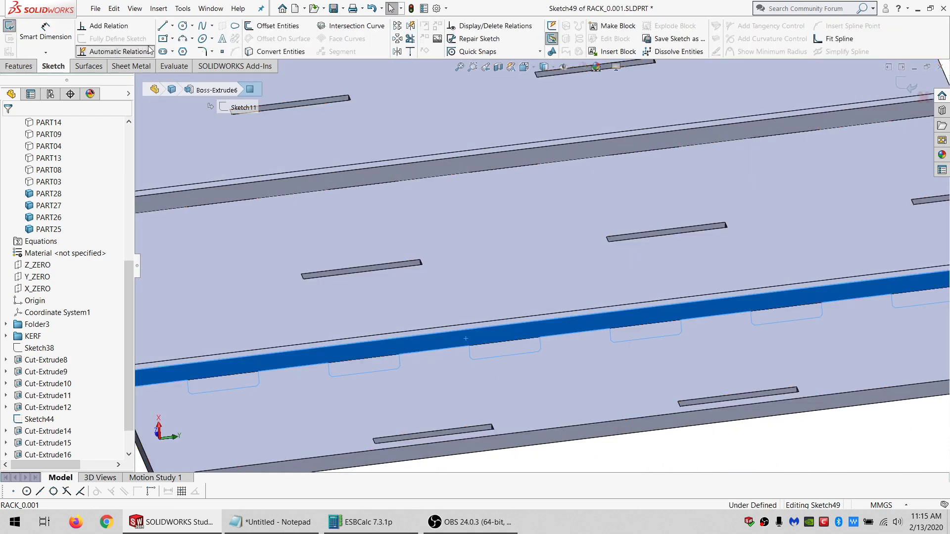
left_click(172, 40)
left_click(193, 52)
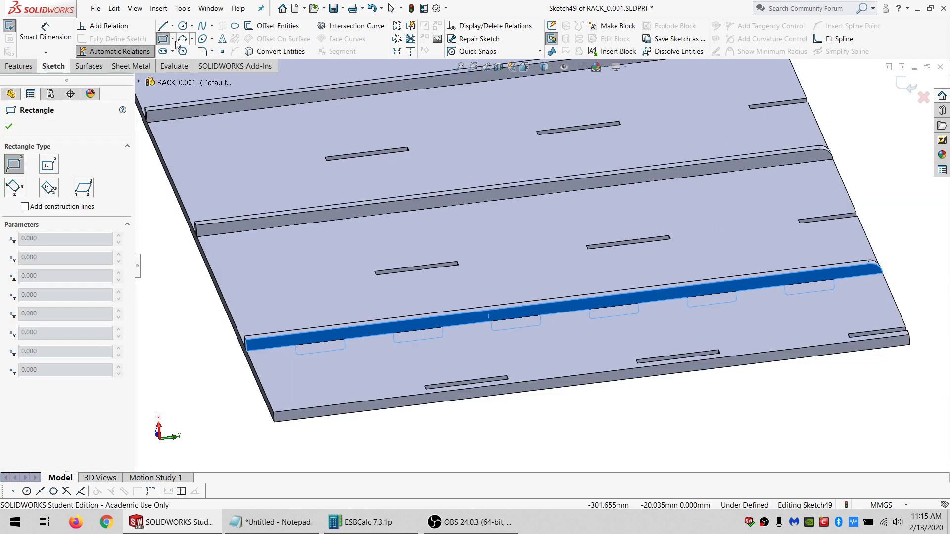
left_click(173, 39)
left_click(182, 64)
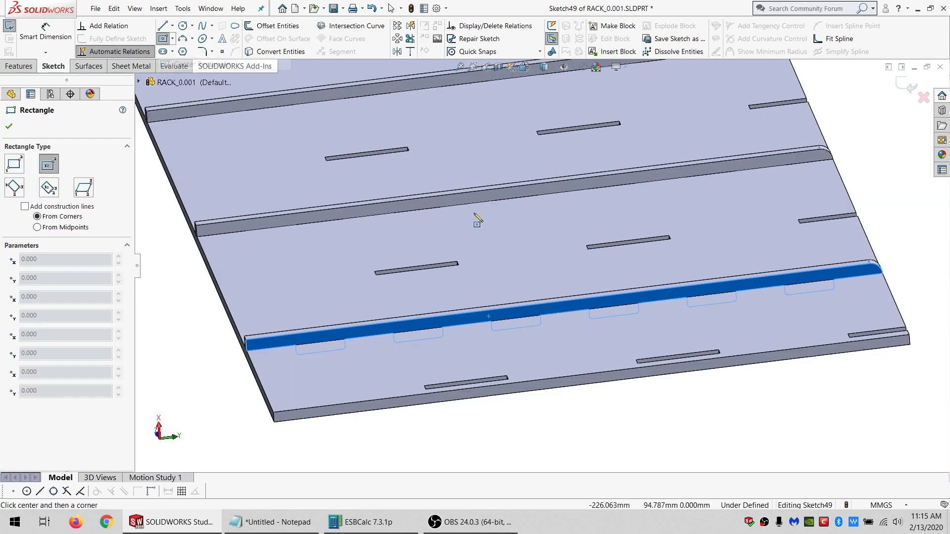
left_click(579, 271)
left_click(341, 349)
key("Escape")
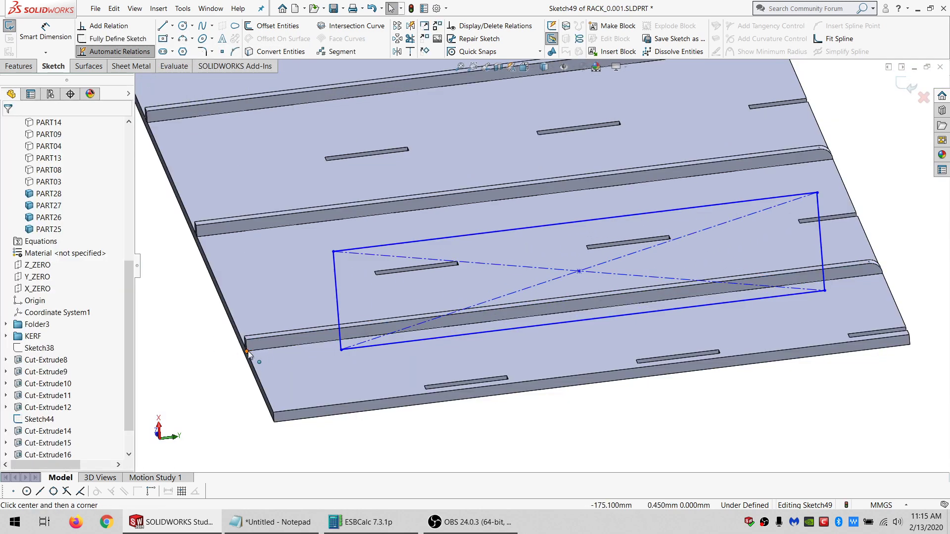
Make two opposite corners of the rectangle coincident with the end vertices of the rail face.
left_click(342, 350, "ctrl")
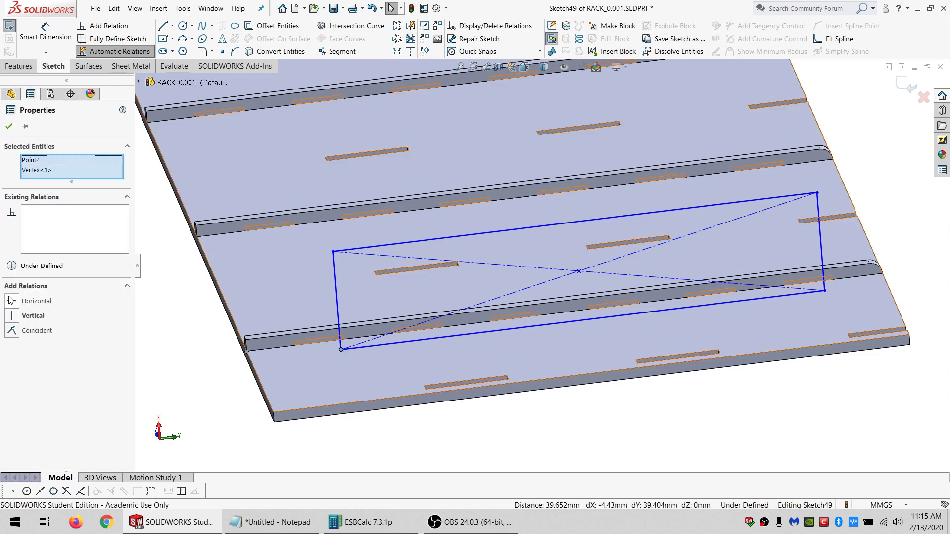
left_click(12, 331)
key("Escape")
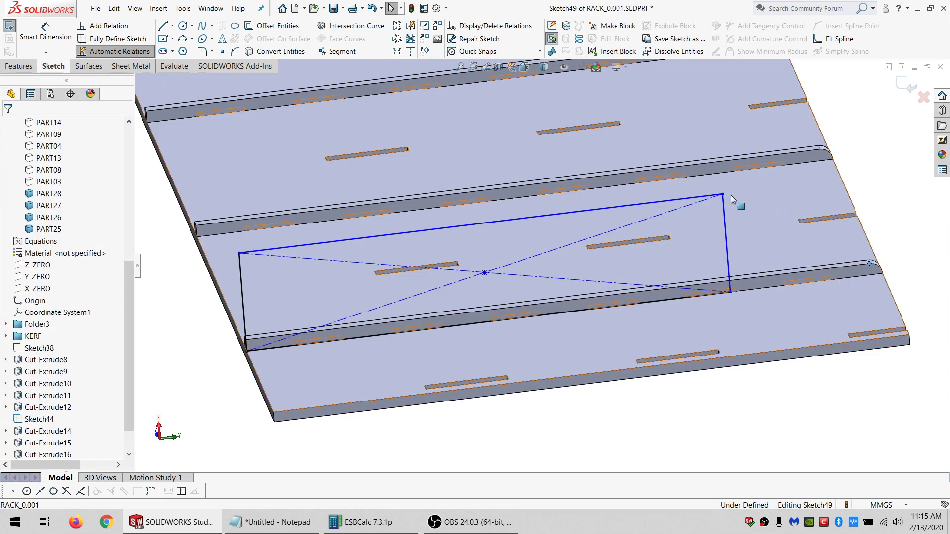
left_click(724, 196, "ctrl")
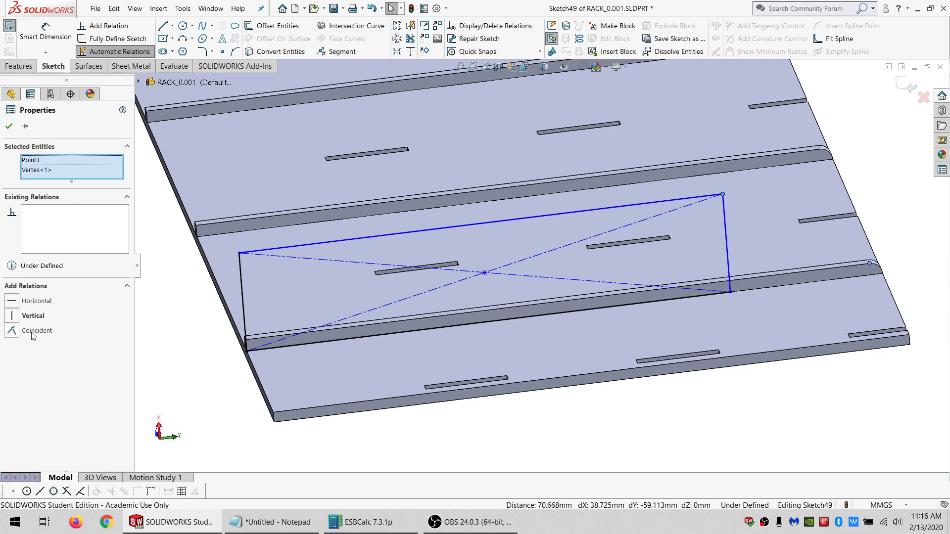
left_click(12, 330)
Draw a second centre rectangle from the first one's centre and make its corner coincident with the first rectangle's short end line.
left_click(163, 39)
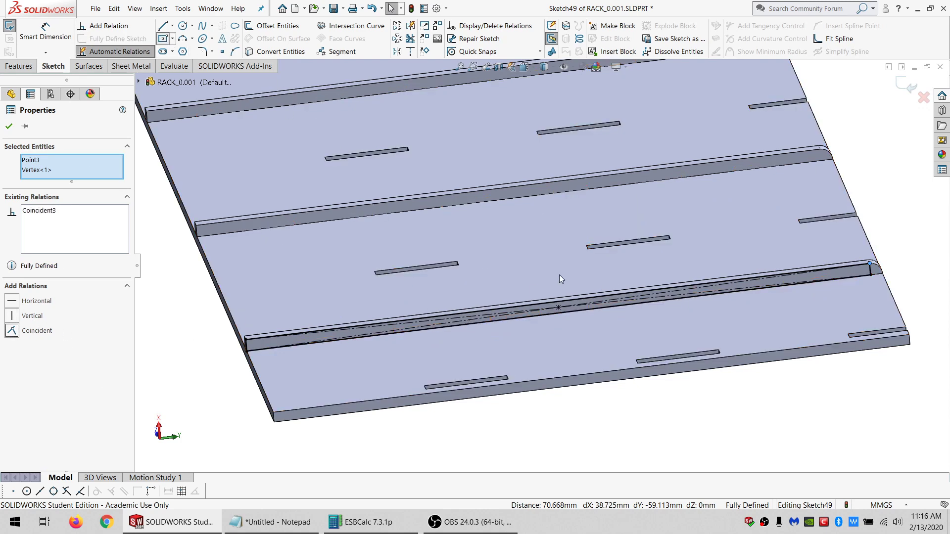
left_click(229, 395)
key("Escape")
left_click(246, 346)
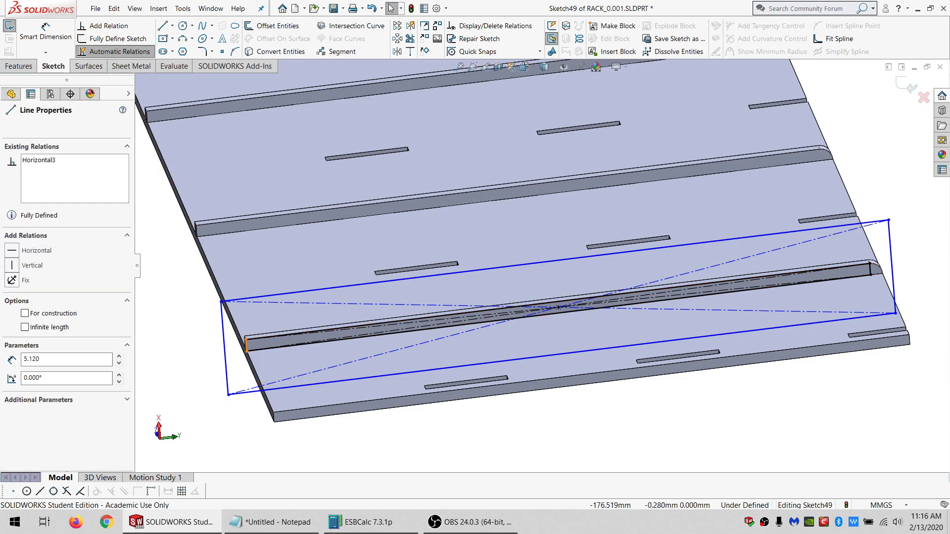
left_click(230, 396, "ctrl")
left_click(40, 315)
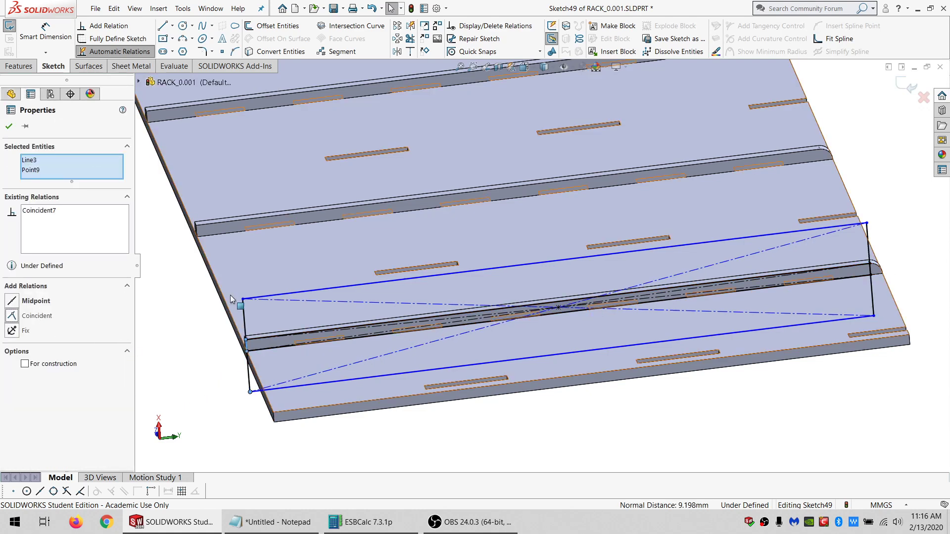
left_click(230, 295)
Dimension the second rectangle's height to 4 mm.
left_click(45, 31)
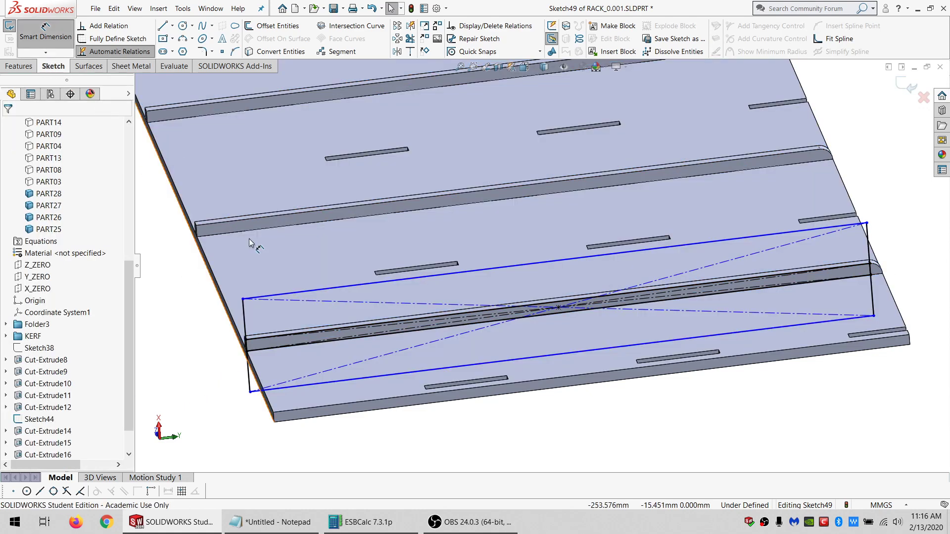
left_click(250, 392)
left_click(293, 293)
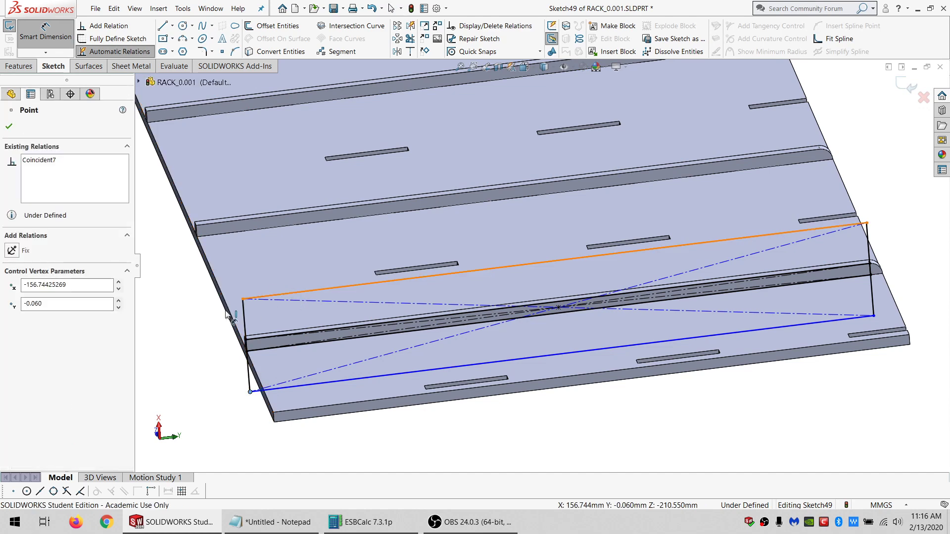
left_click(188, 347)
type("4")
key("Return")
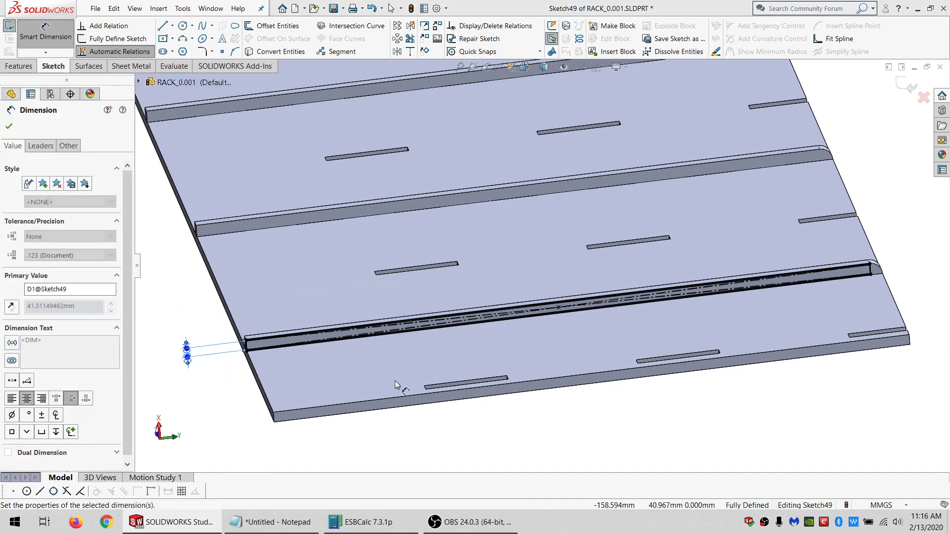
key("Escape")
Set all lines of both rectangles as construction geometry and exit the sketch.
left_click_drag(753, 401, 148, 119)
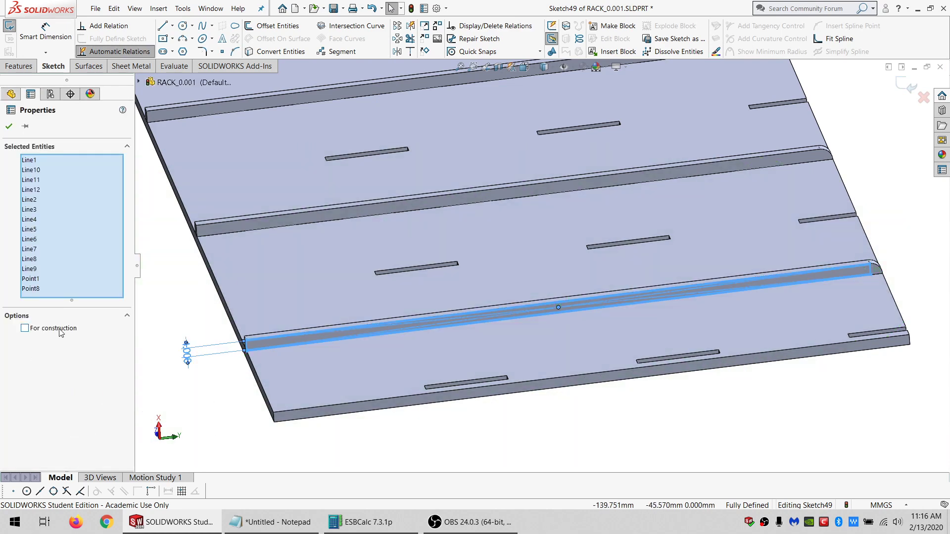
left_click(200, 395)
scroll(337, 343, "down", 5)
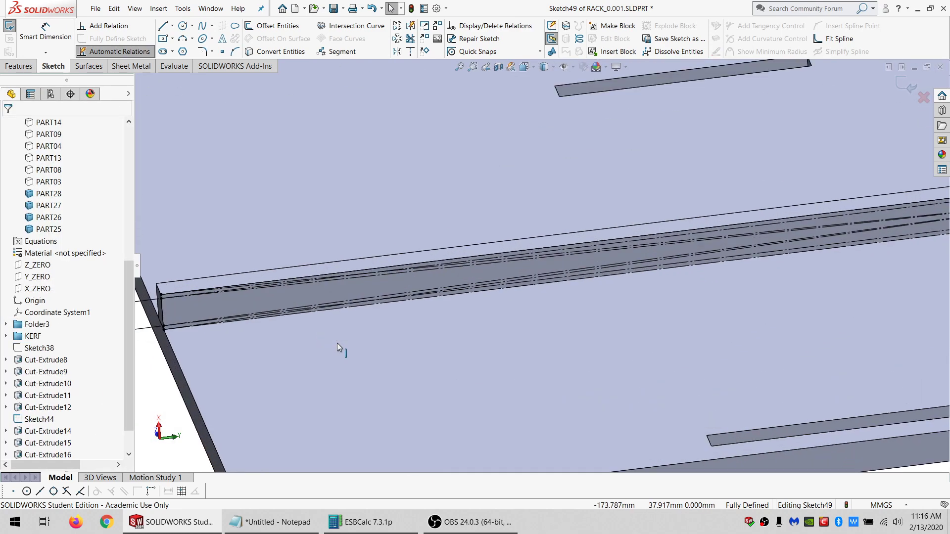
scroll(204, 302, "down", 3)
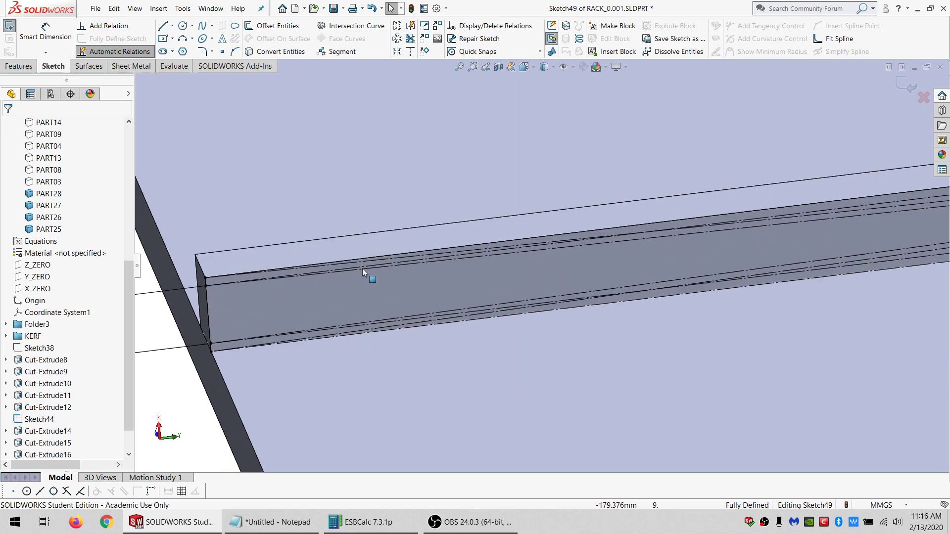
scroll(792, 237, "up", 1)
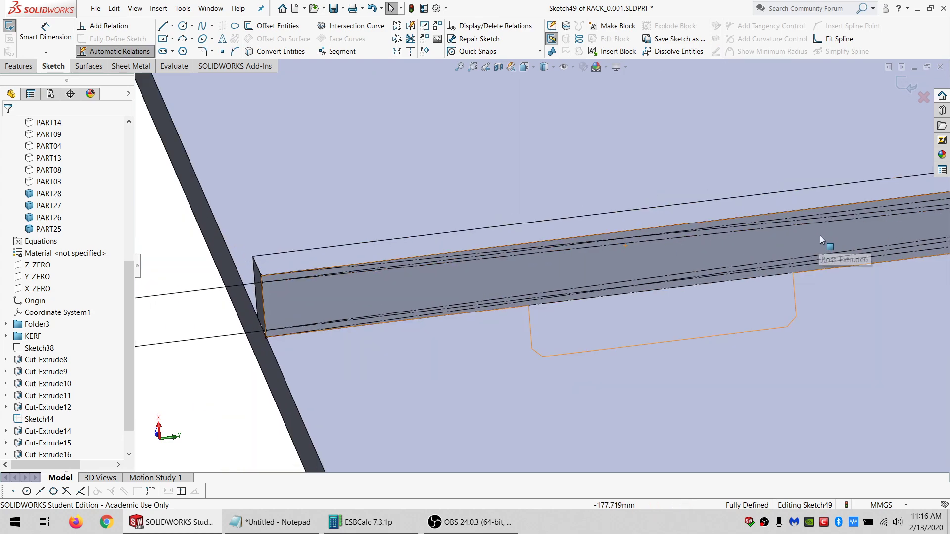
left_click(842, 210)
scroll(788, 231, "up", 3)
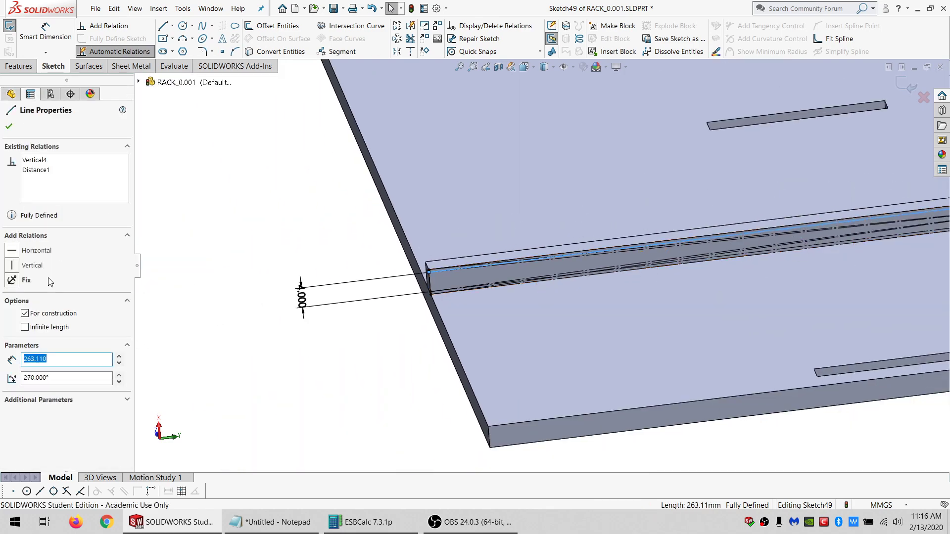
left_click(245, 219)
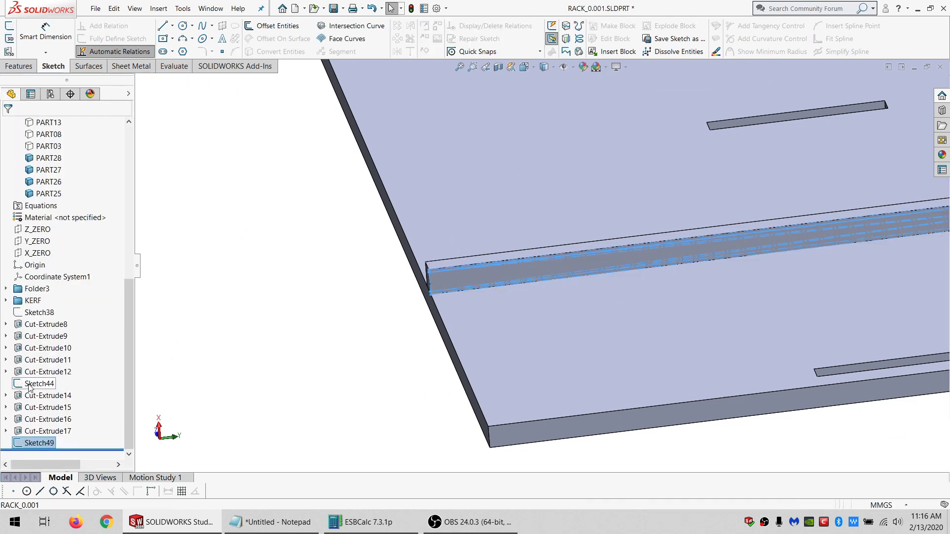
Hide the guide sketches Sketch44 and Sketch49.
left_click(29, 385)
left_click(38, 371)
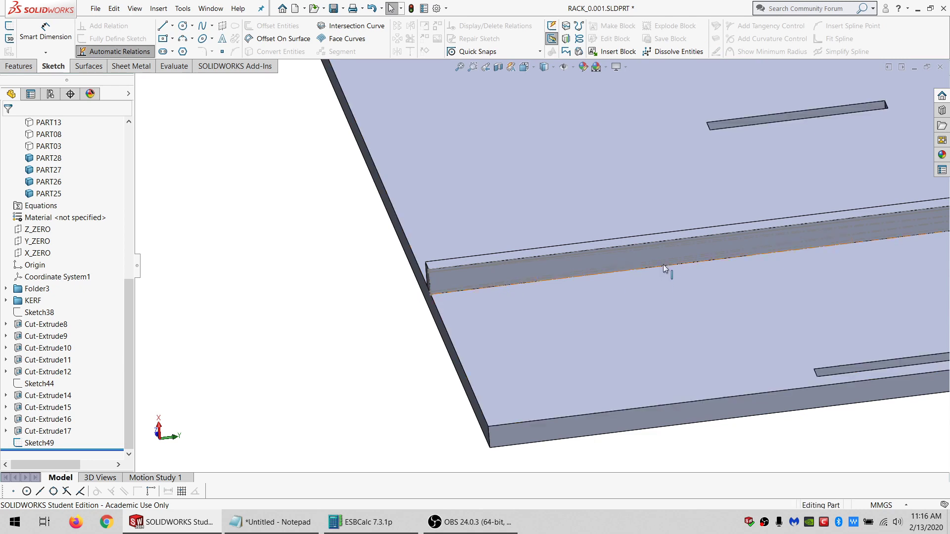
scroll(663, 264, "up", 2)
scroll(644, 279, "down", 2)
middle_click_drag(531, 270, 524, 278)
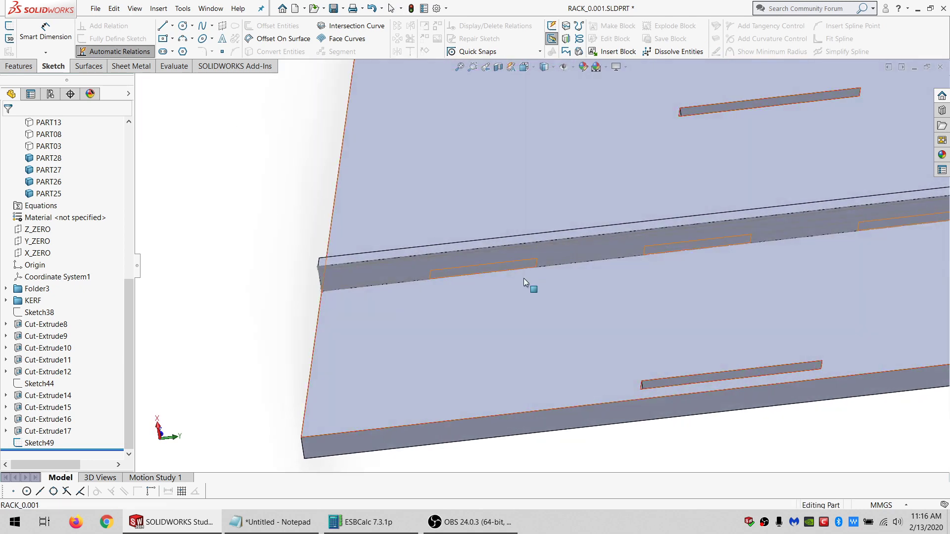
left_click(40, 443)
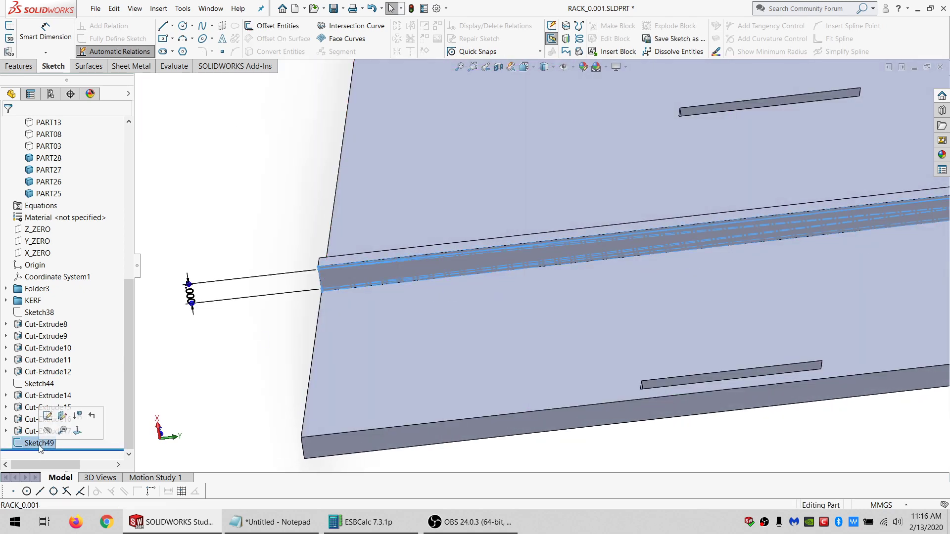
left_click(48, 431)
Start a sketch on the same long narrow rail face and convert the upper long line of Sketch49 into it.
left_click(398, 236)
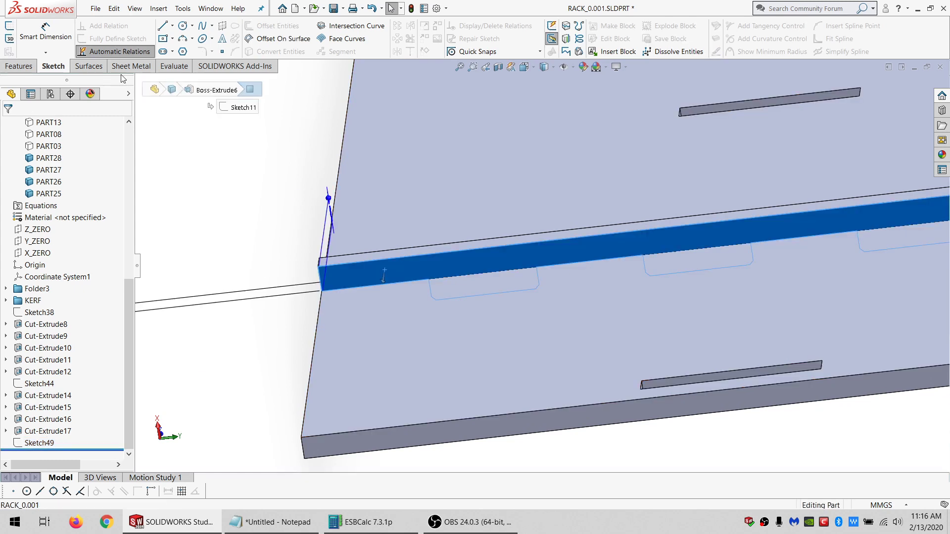
left_click(9, 26)
left_click(141, 275)
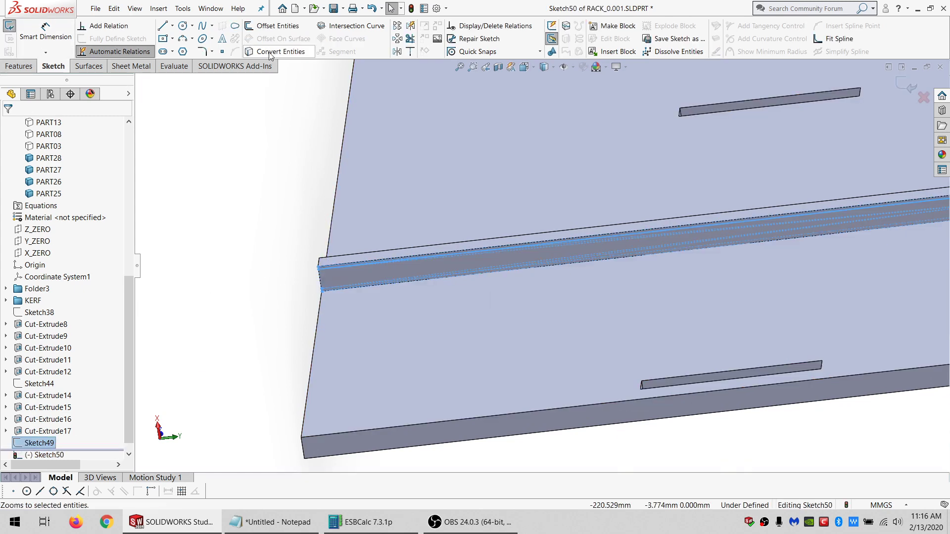
left_click(590, 254)
scroll(48, 198, "up", 3)
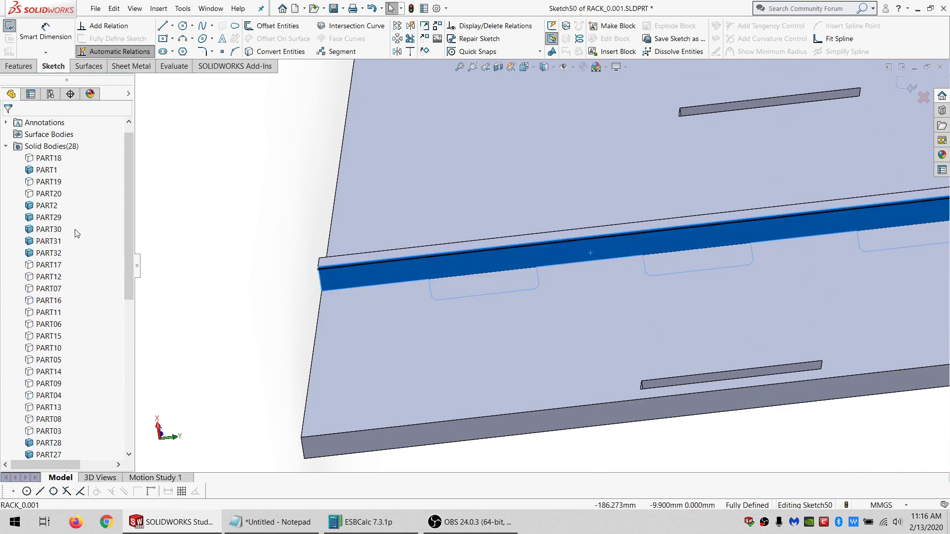
left_click(187, 276)
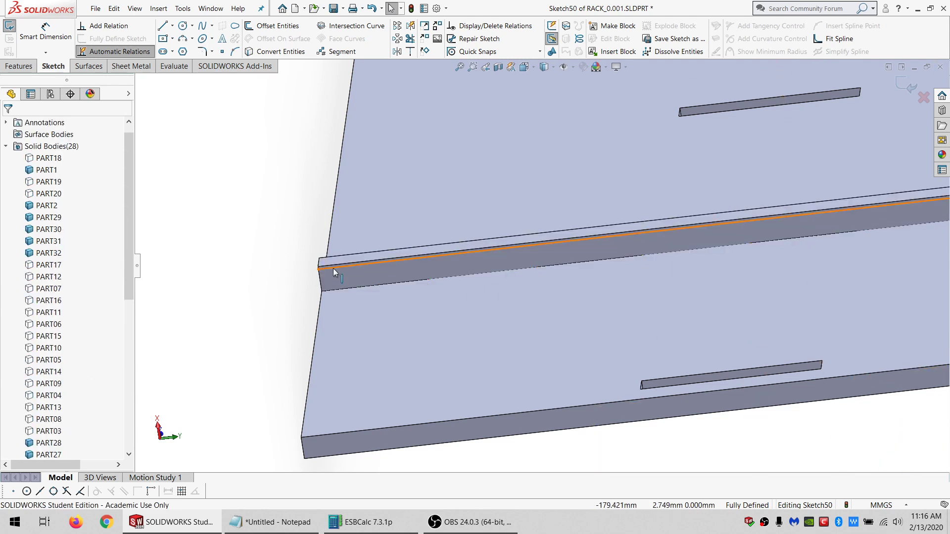
Make the converted line construction geometry and place the sketch text 32 along it with a 4 mm font height.
left_click(334, 268)
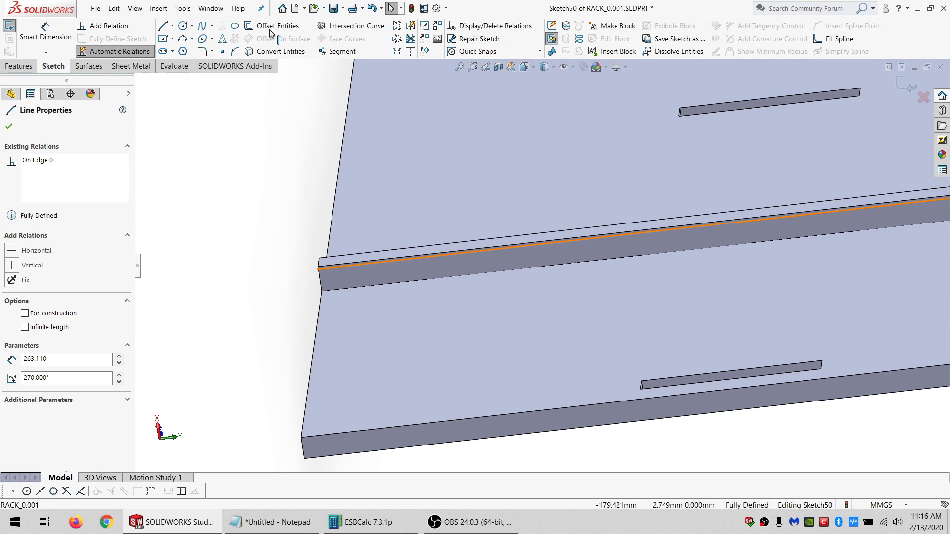
left_click(222, 40)
left_click(69, 233)
type("32")
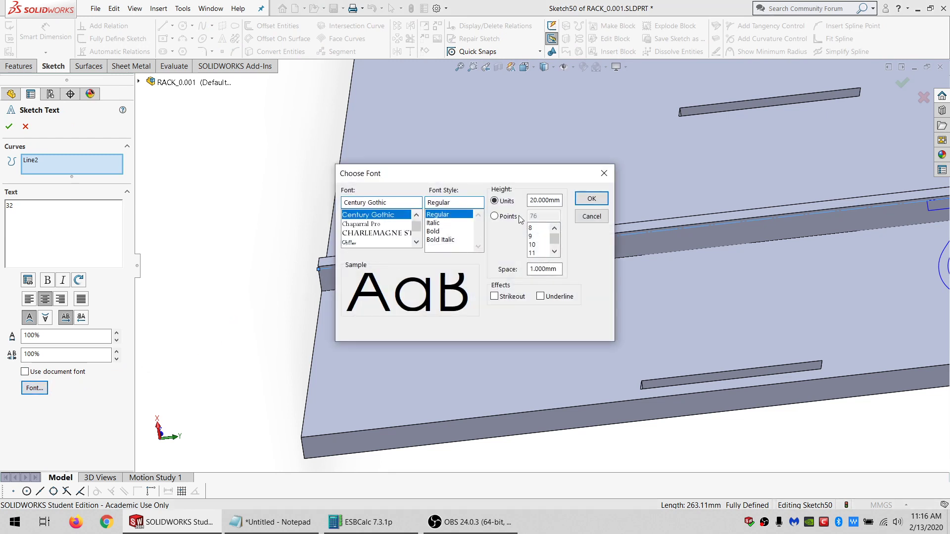
type("4")
key("Return")
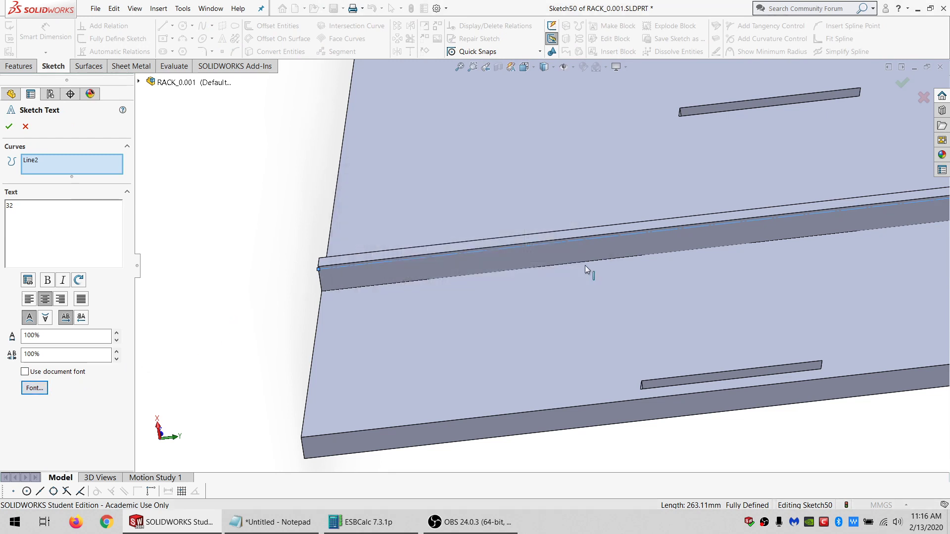
scroll(590, 269, "up", 3)
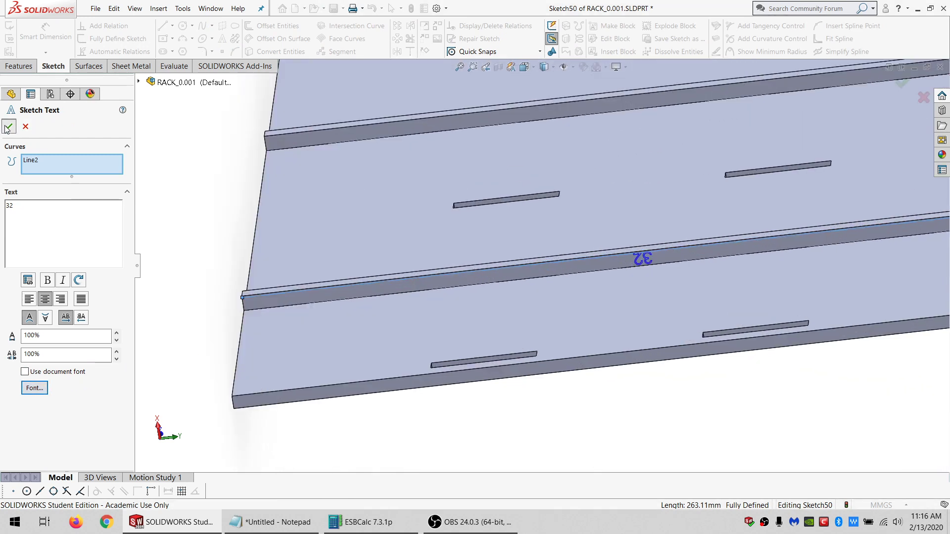
left_click(8, 127)
Cut the 32 text 1 mm deep into the rail with a blind Extruded Cut.
left_click(18, 66)
left_click(180, 26)
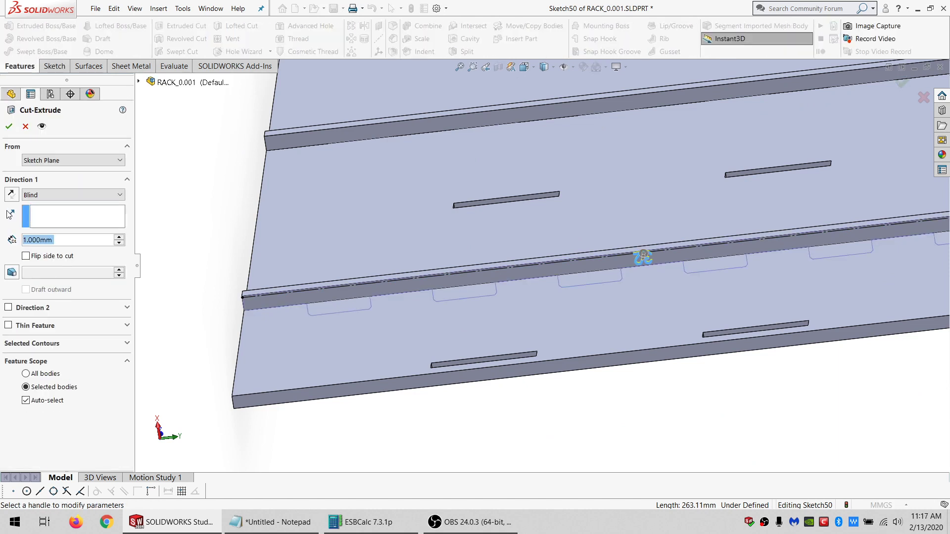
key("Return")
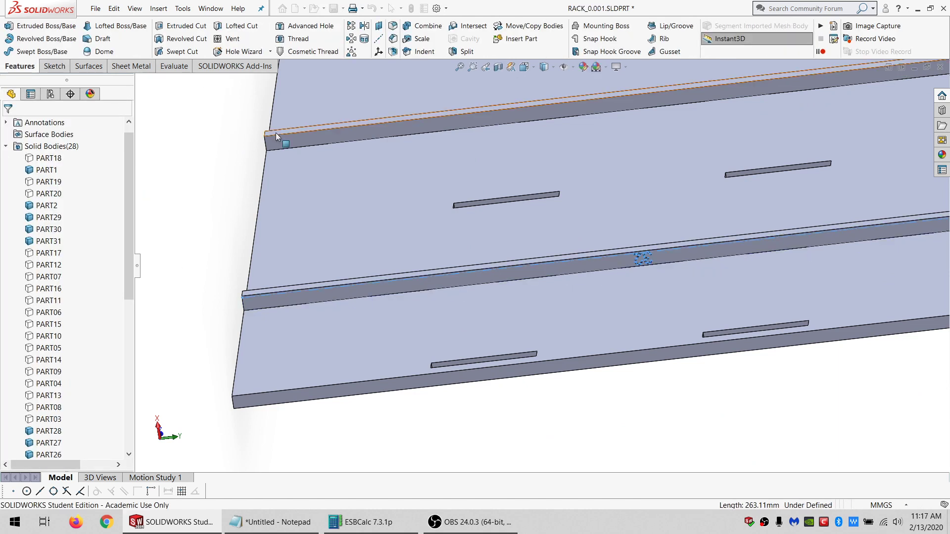
Start a sketch on the next rail's long narrow face, convert Sketch49's upper long line into it and make the line construction geometry.
left_click(275, 139)
left_click(54, 66)
left_click(9, 25)
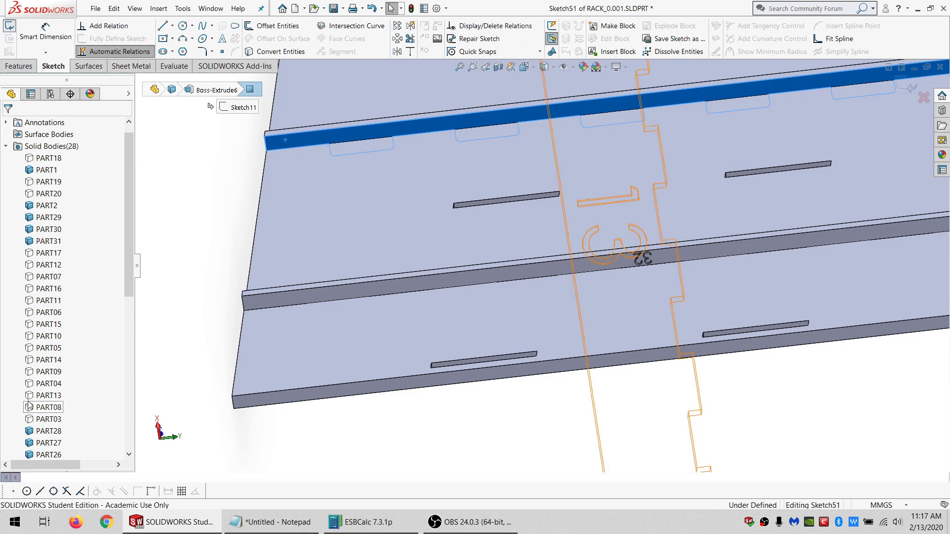
left_click(275, 51)
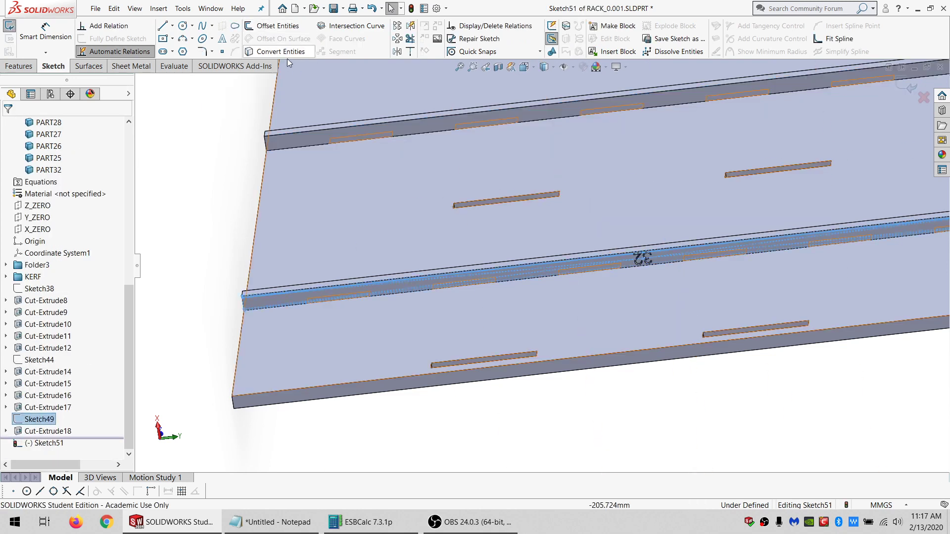
left_click(467, 113)
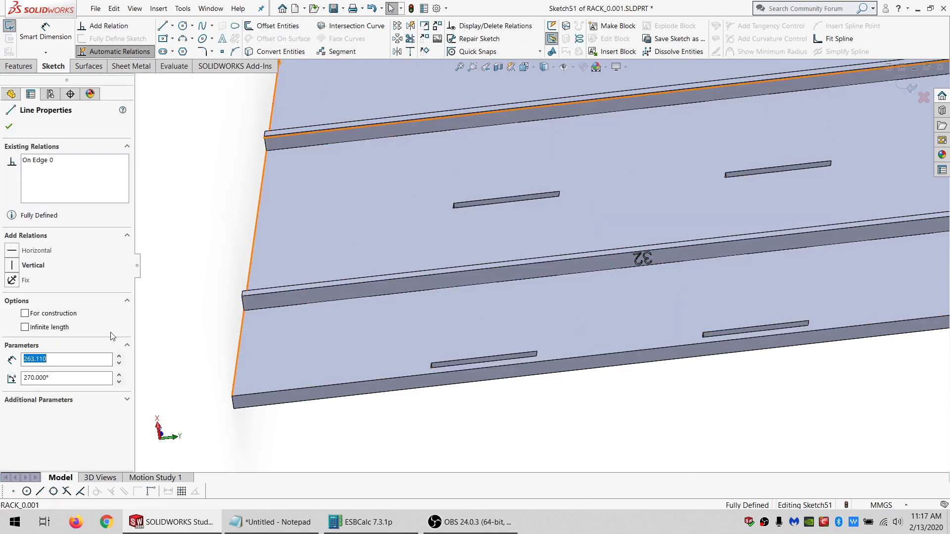
Place the sketch text 31 along the converted line, using the same font height as the 32 marking.
left_click(222, 39)
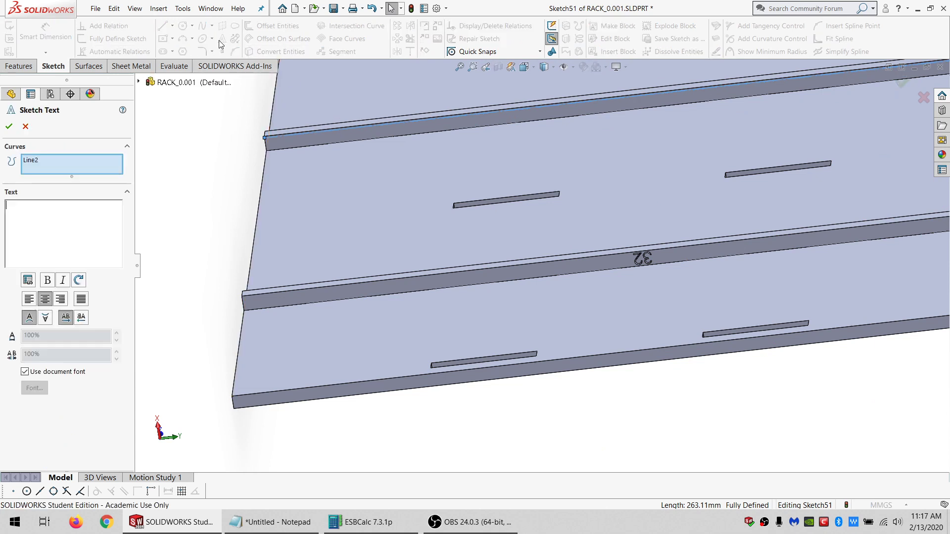
type("31")
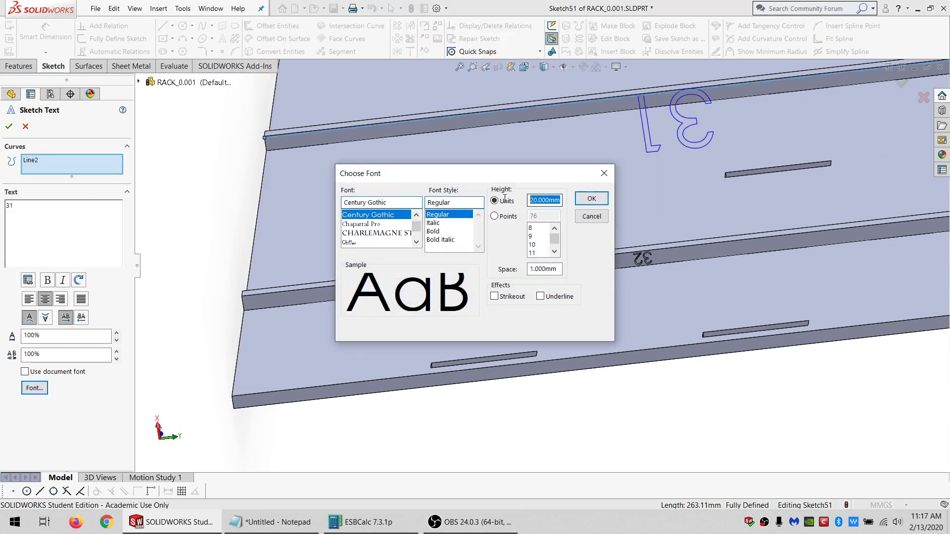
left_click(592, 198)
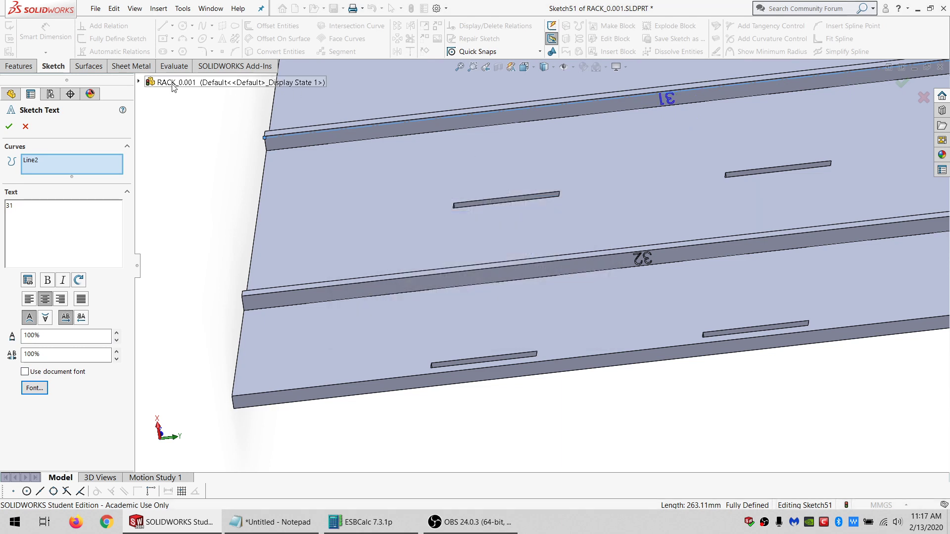
left_click(9, 127)
Cut the 31 text 1 mm deep into its rail with a blind Extruded Cut.
left_click(18, 67)
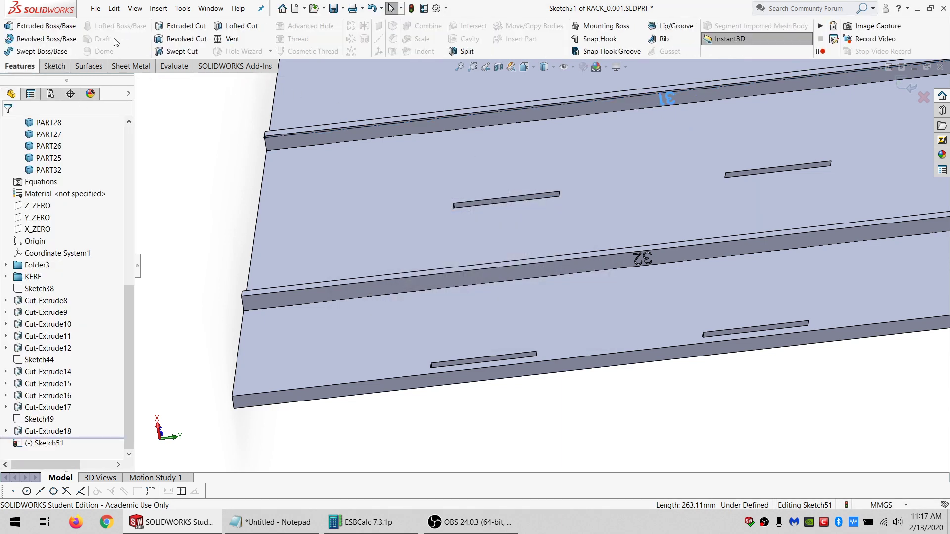
left_click(187, 27)
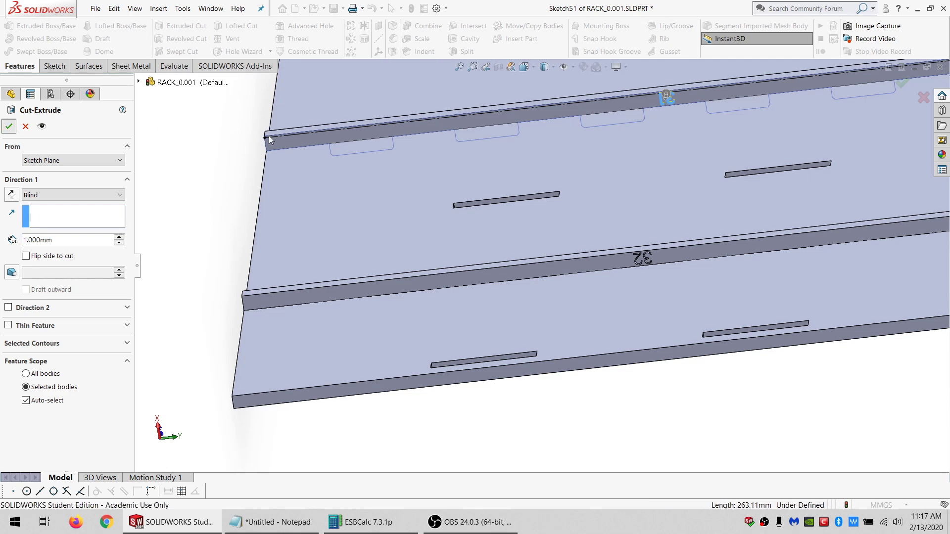
left_click(7, 126)
Start a sketch on the long narrow face of the rail after 31 and convert Sketch49's upper long line into it as construction geometry.
scroll(612, 150, "up", 3)
scroll(590, 158, "down", 5)
left_click(561, 163)
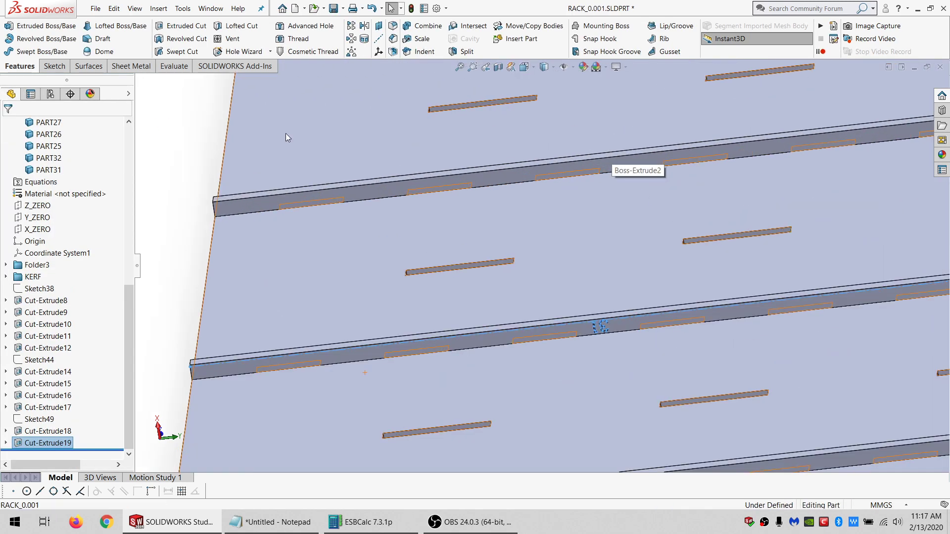
left_click(53, 67)
left_click(10, 27)
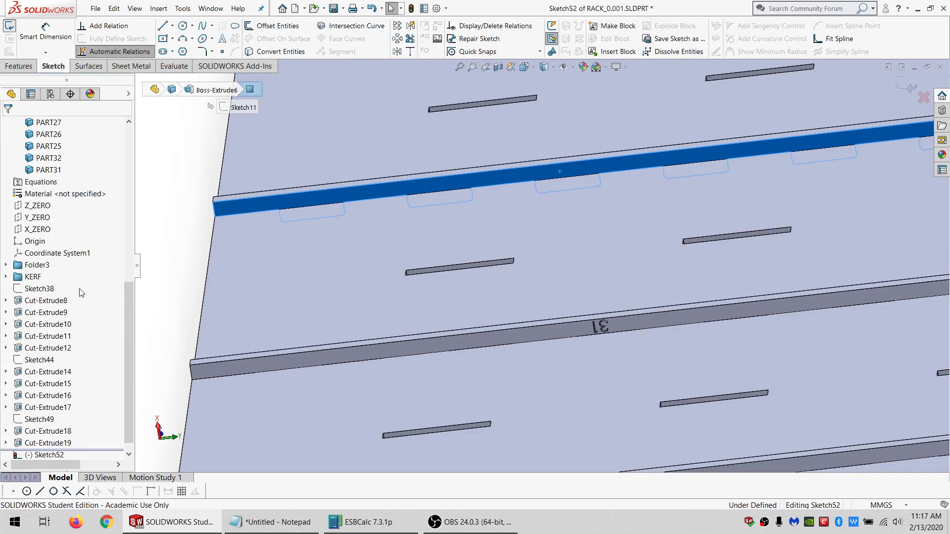
left_click(39, 419)
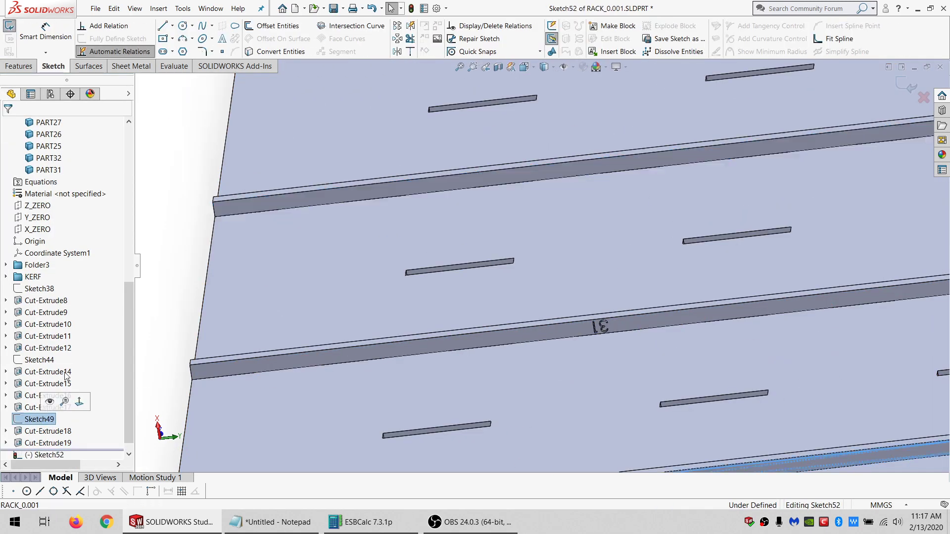
left_click(244, 202)
left_click(30, 314)
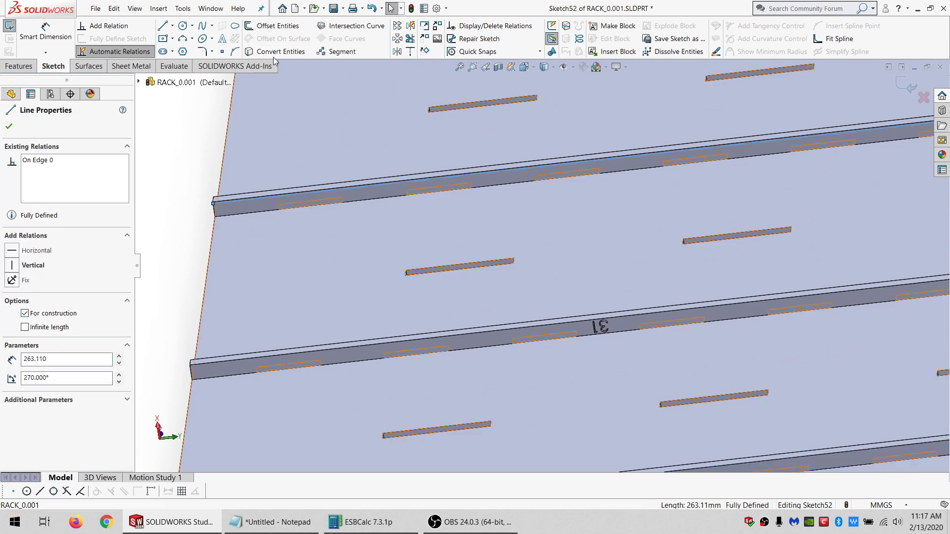
Add the sketch text 30 along the line at the same font height as 31 and cut it 1 mm deep into the rail.
left_click(223, 42)
type("30")
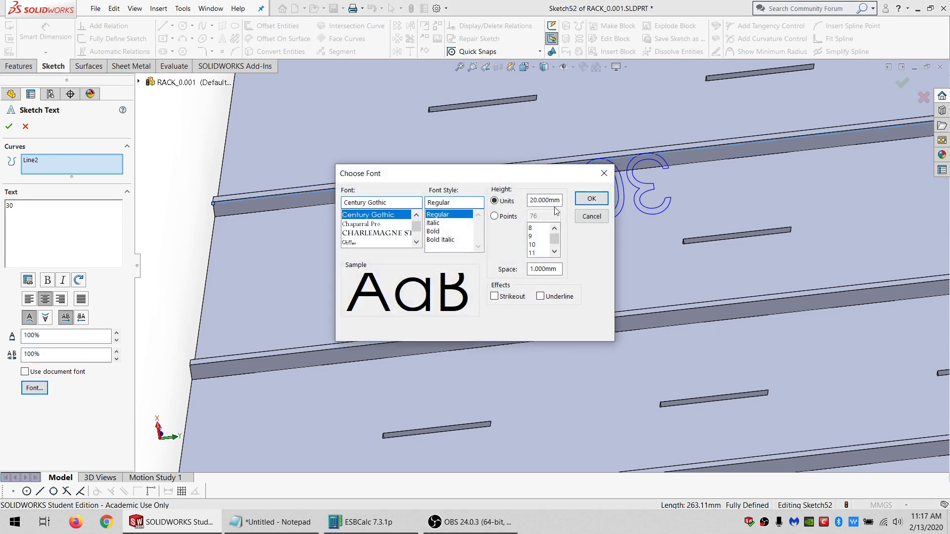
left_click(585, 201)
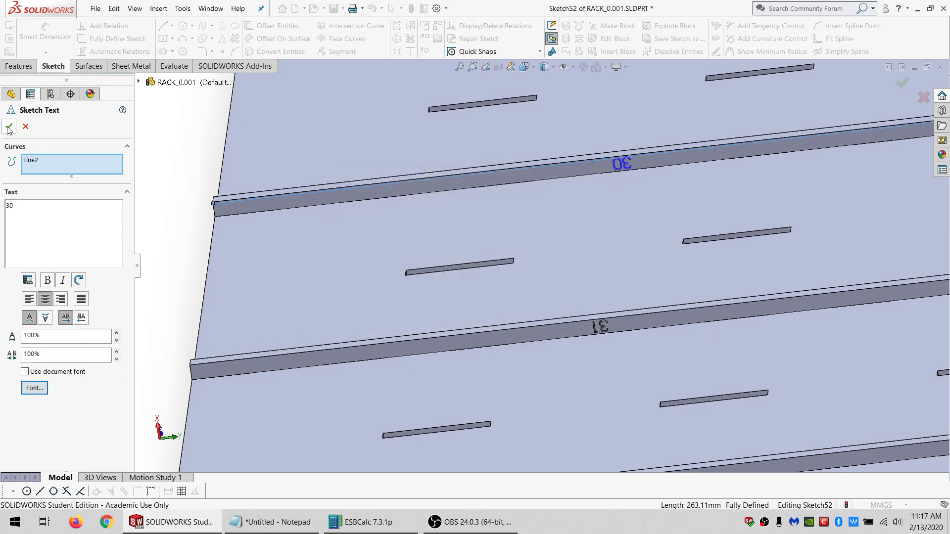
left_click(9, 129)
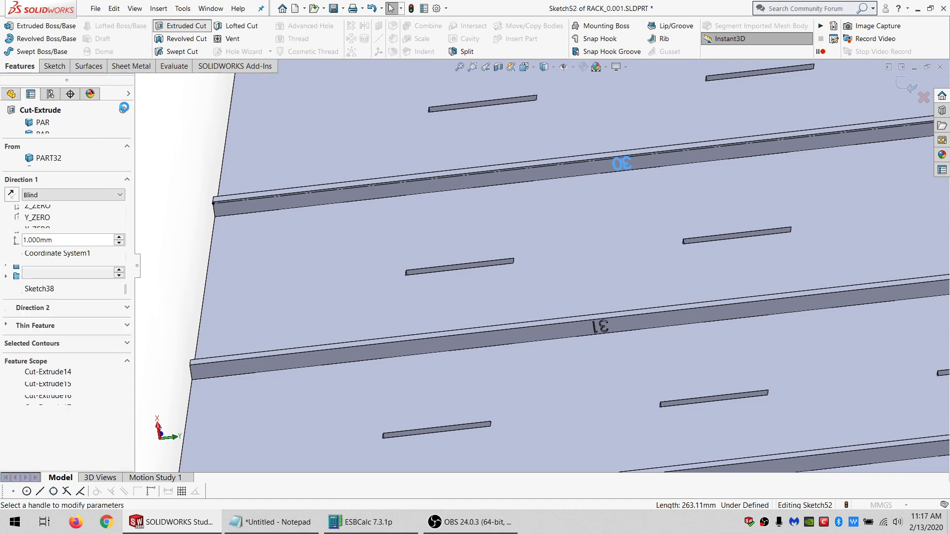
left_click(9, 128)
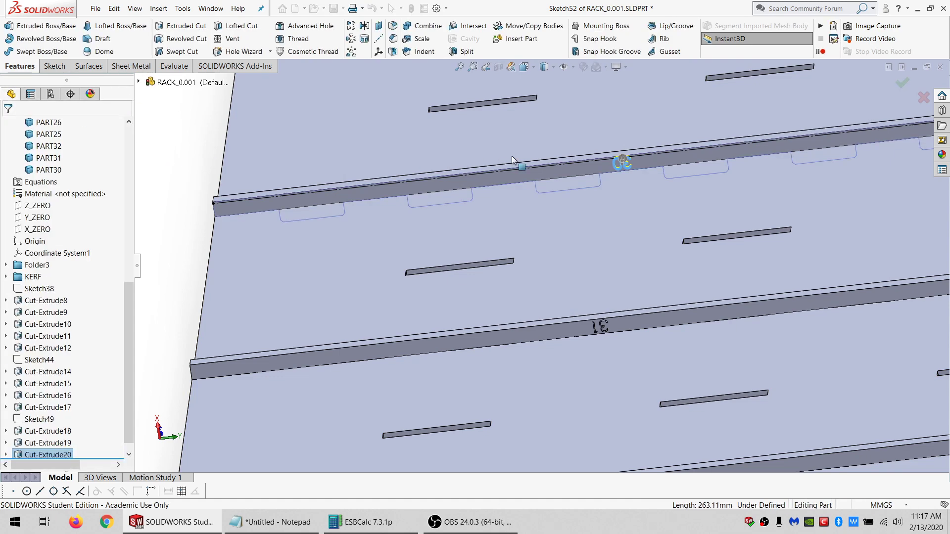
Start a sketch on the long narrow face of the last unmarked rail and convert Sketch49's upper long line into it as construction geometry.
scroll(534, 157, "up", 5)
scroll(533, 158, "down", 5)
left_click(534, 160)
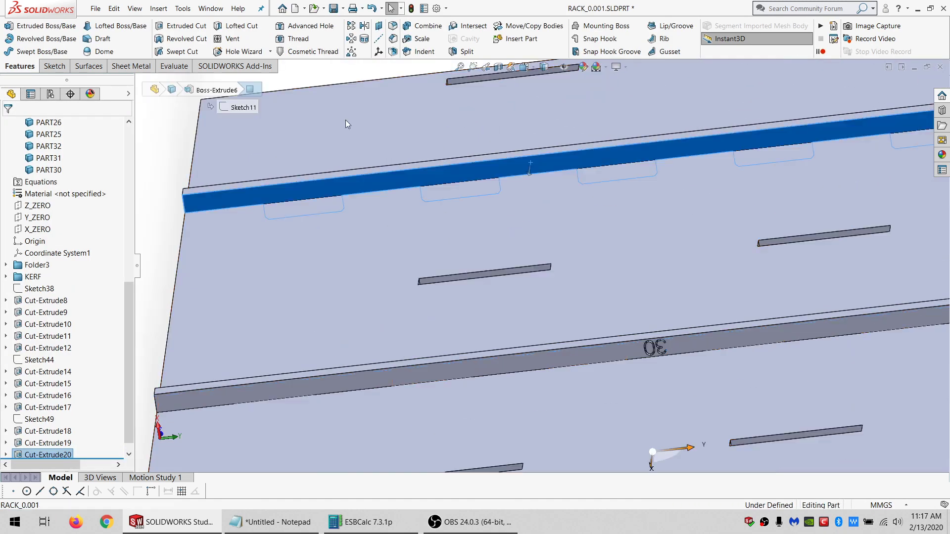
left_click(54, 66)
left_click(10, 29)
scroll(40, 406, "down", 1)
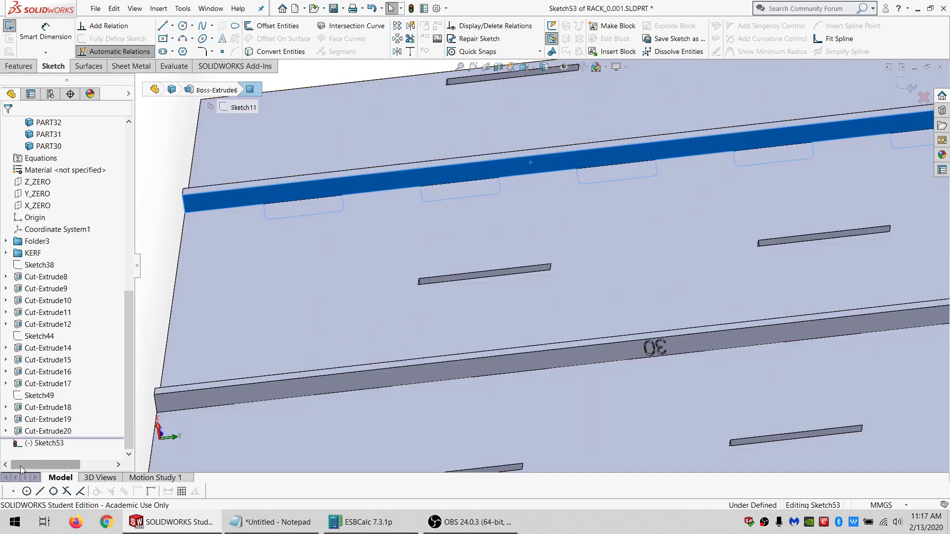
left_click(39, 396)
left_click(268, 52)
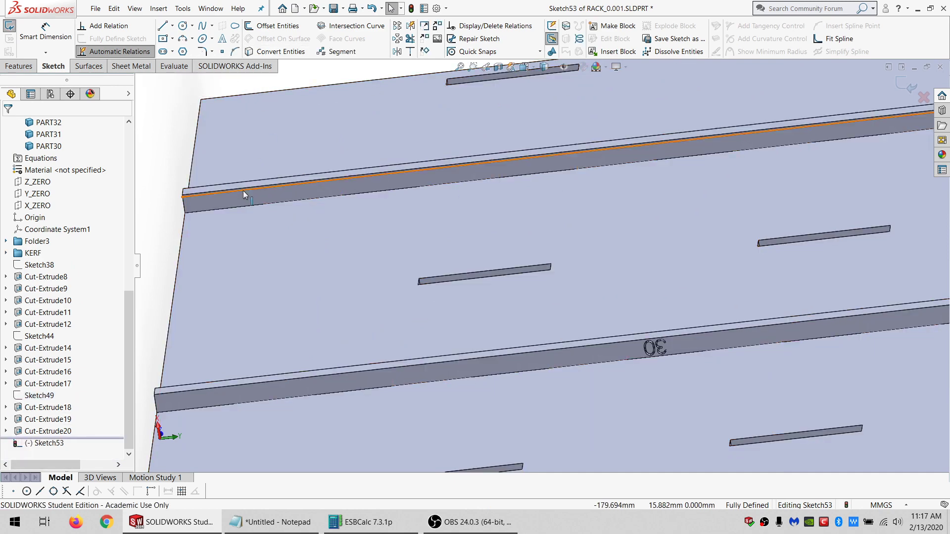
left_click(243, 190)
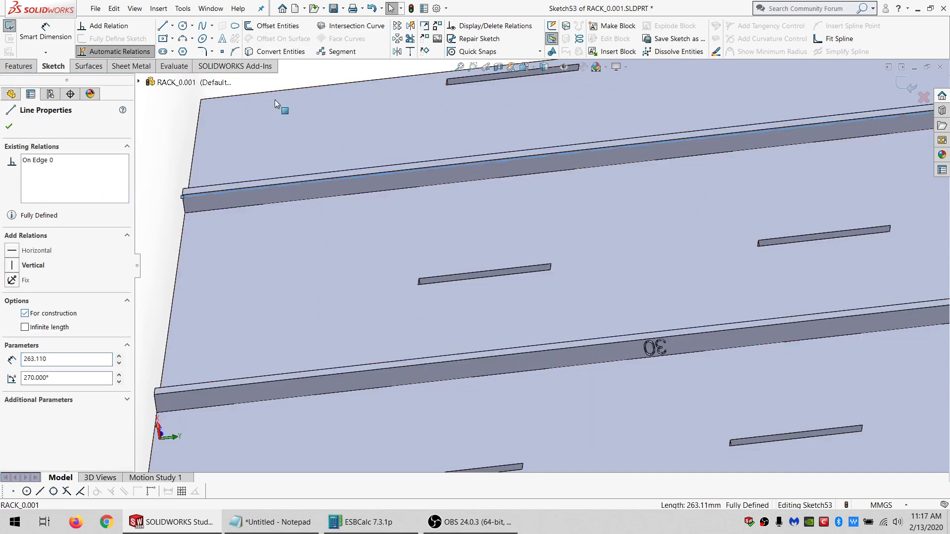
Add the sketch text 29 along the line with a 4 mm font height and cut it 1 mm deep into the rail.
left_click(223, 42)
type("29")
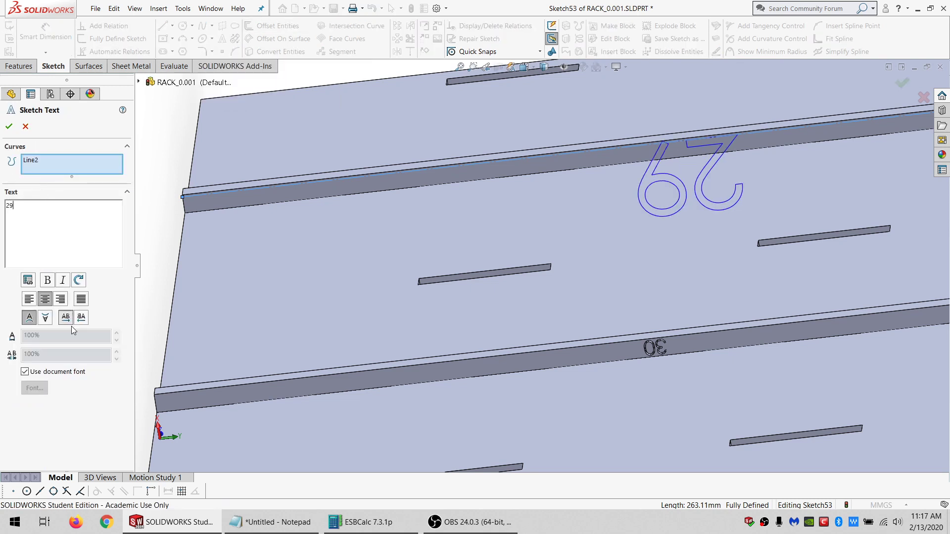
left_click(41, 375)
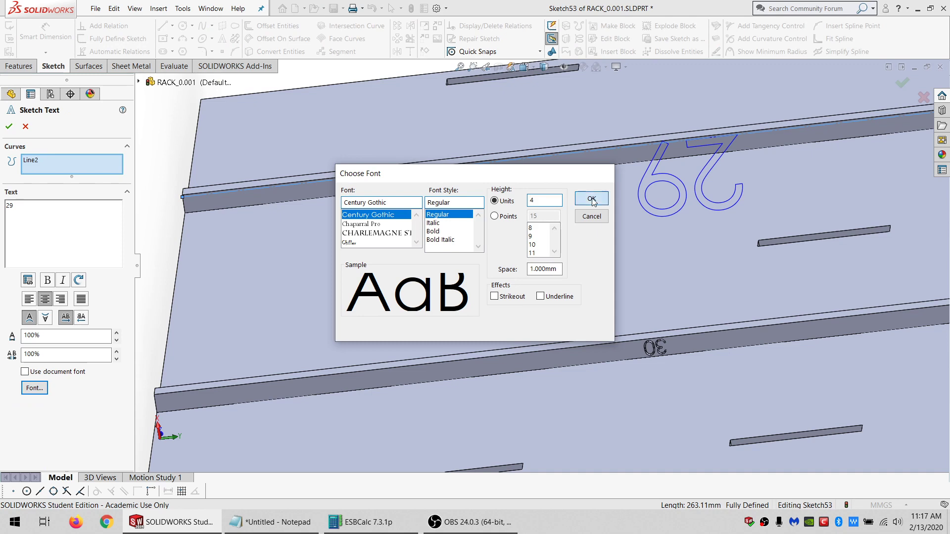
left_click(592, 199)
left_click(8, 127)
left_click(18, 66)
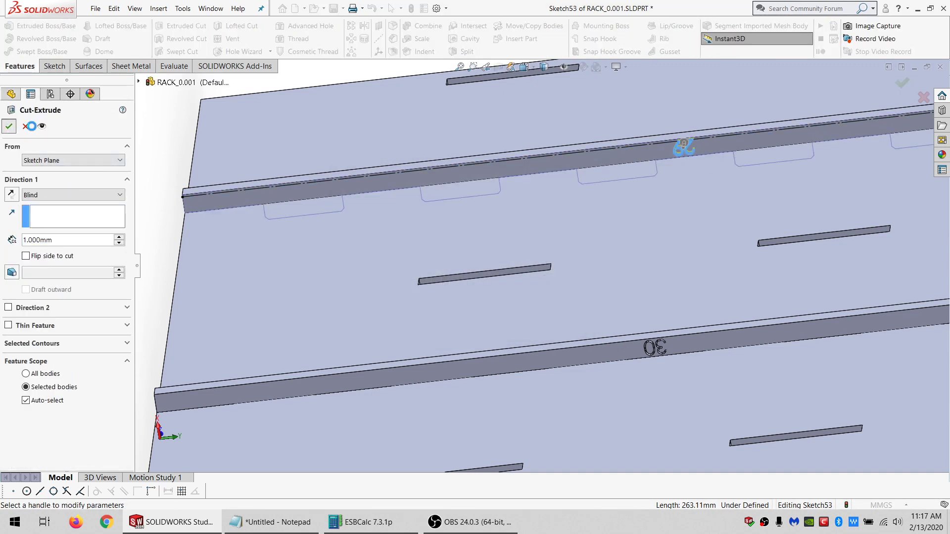
key("Return")
Show all solid bodies of the rack again through the Solid Bodies folder.
key("f")
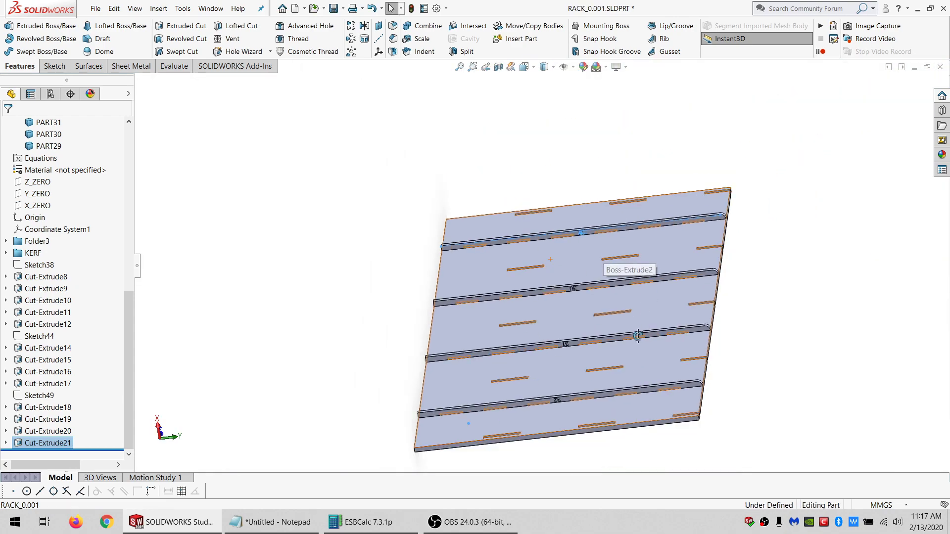
middle_click_drag(639, 337, 558, 191)
scroll(589, 273, "up", 5)
scroll(717, 352, "down", 3)
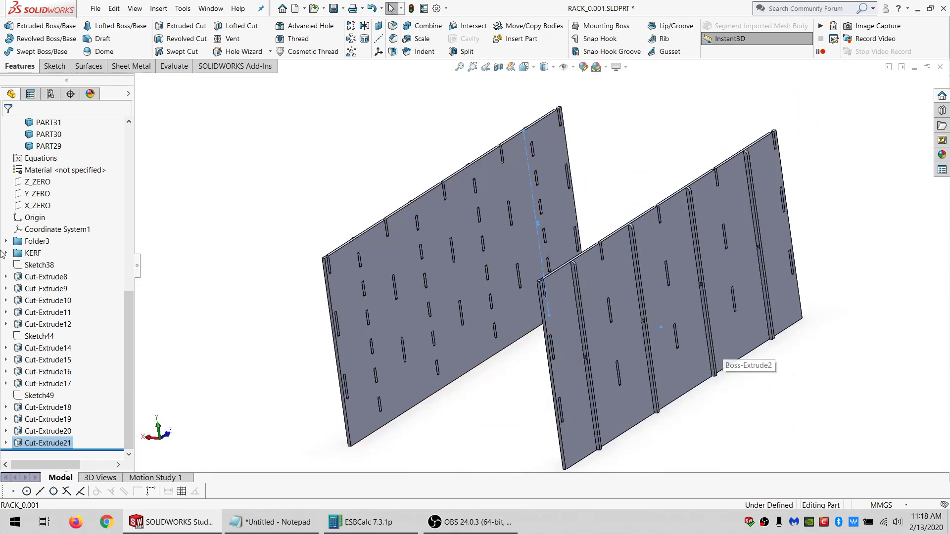
scroll(54, 213, "up", 15)
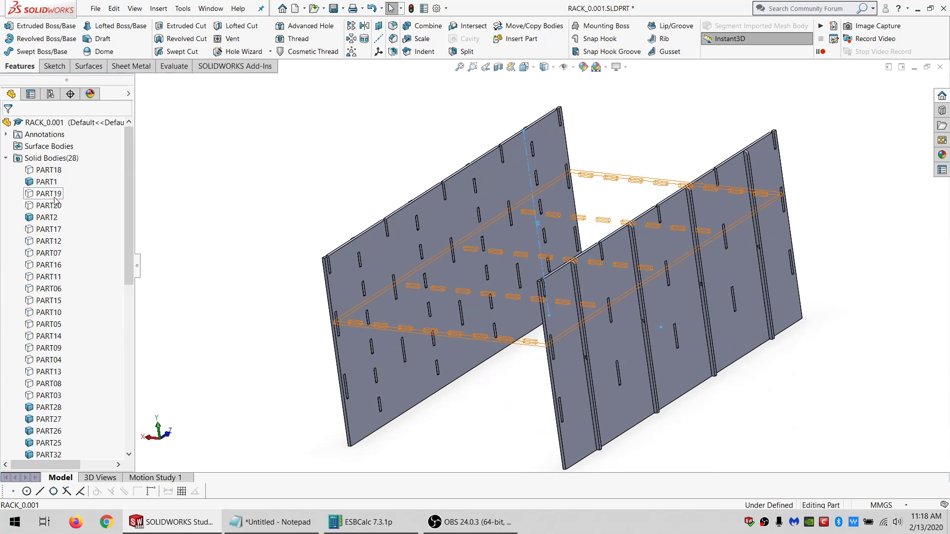
left_click(49, 158)
left_click(67, 146)
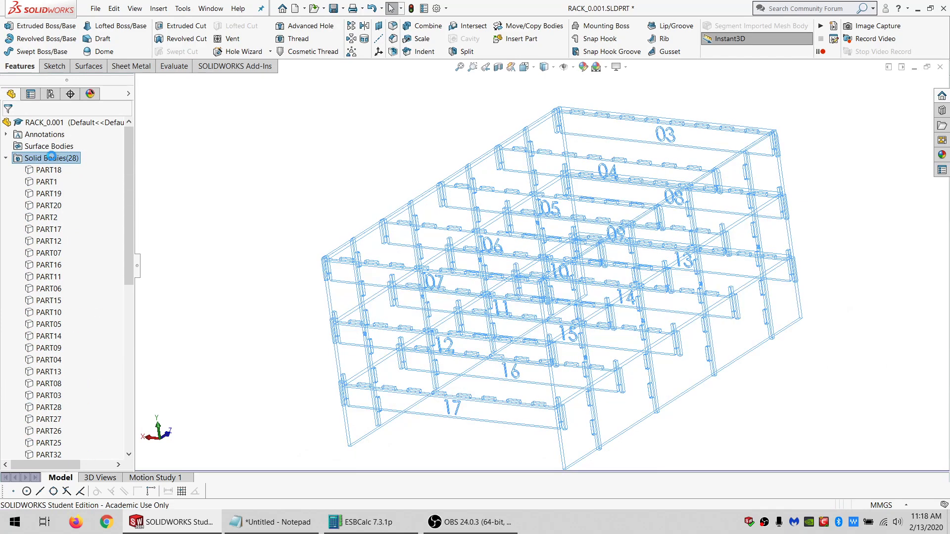
right_click(51, 156)
left_click(60, 145)
Hide the front rail bodies engraved 07, 12 and 17 through the Cut-Extrude8 feature.
scroll(56, 236, "down", 8)
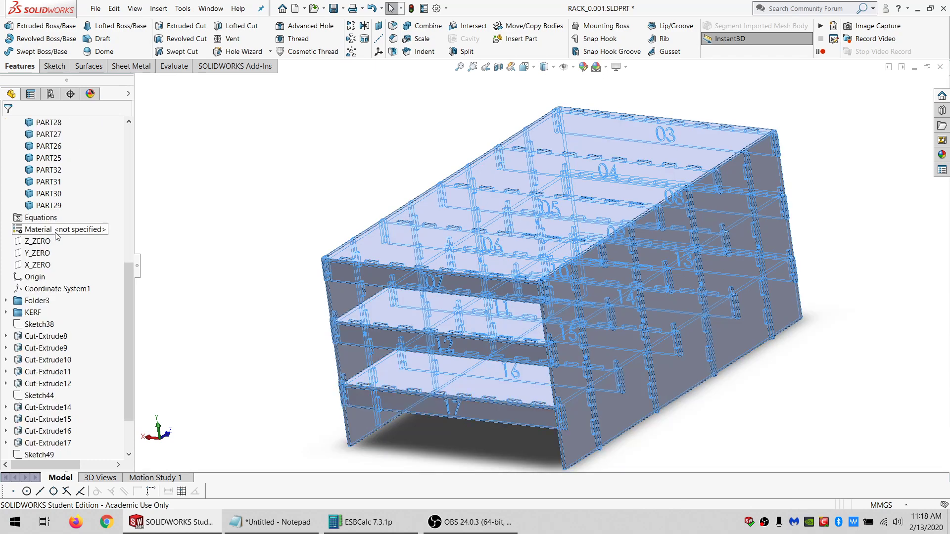
scroll(56, 236, "down", 2)
left_click(44, 277)
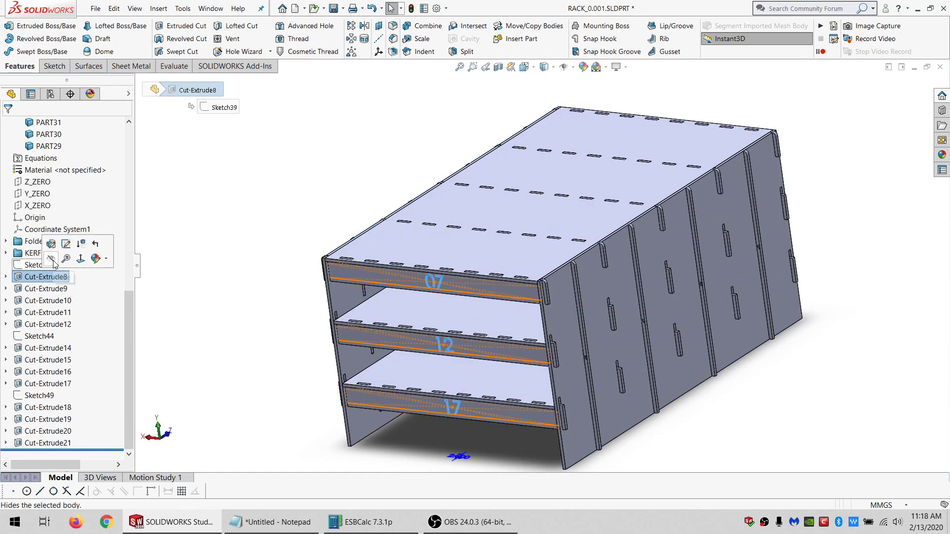
scroll(64, 198, "up", 10)
scroll(63, 194, "up", 2)
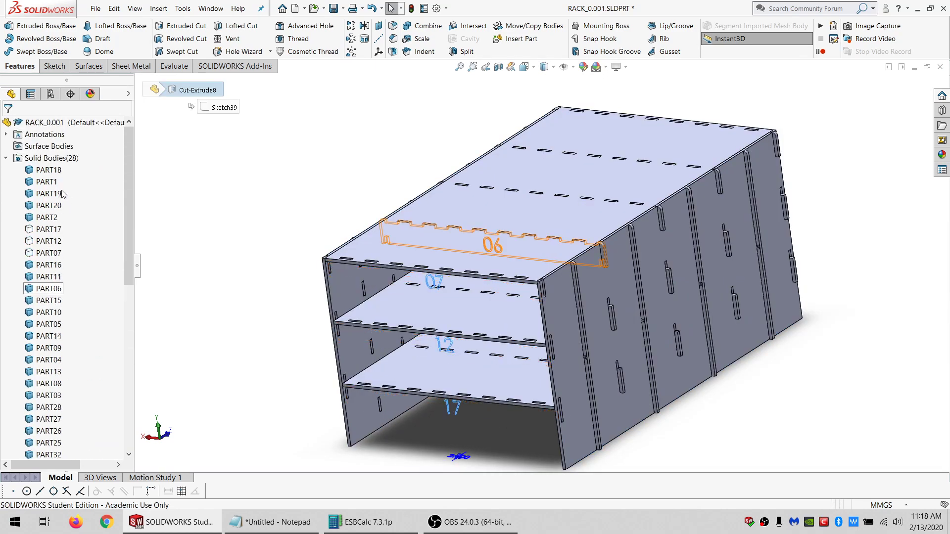
Hide the solid bodies from PART16 through PART29 so only the shelves and side panels stay displayed.
left_click(44, 266)
scroll(44, 266, "down", 6)
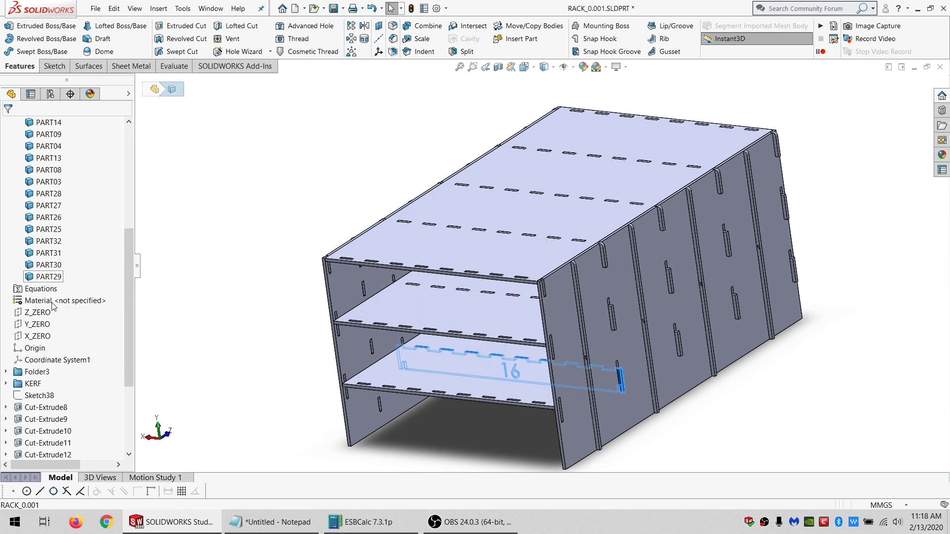
left_click(52, 267, "shift")
left_click(52, 262)
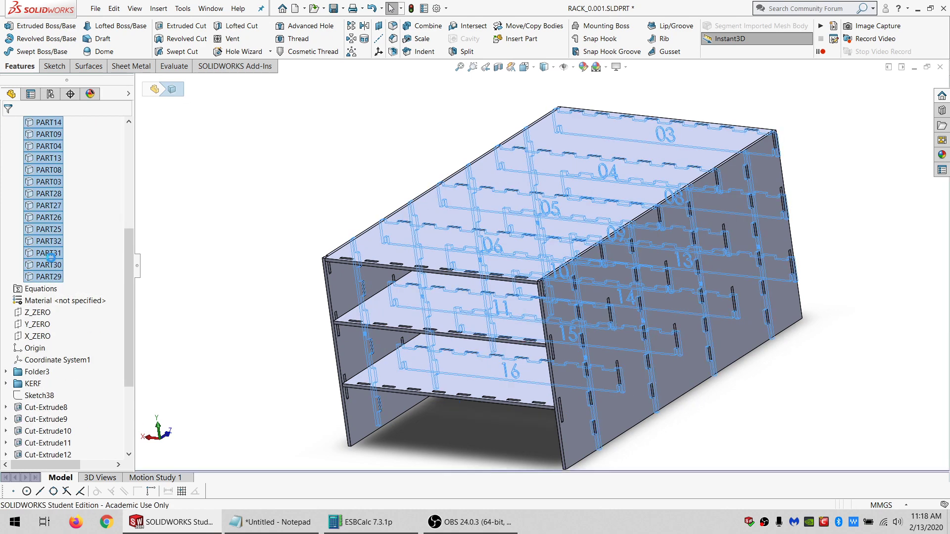
left_click(94, 229)
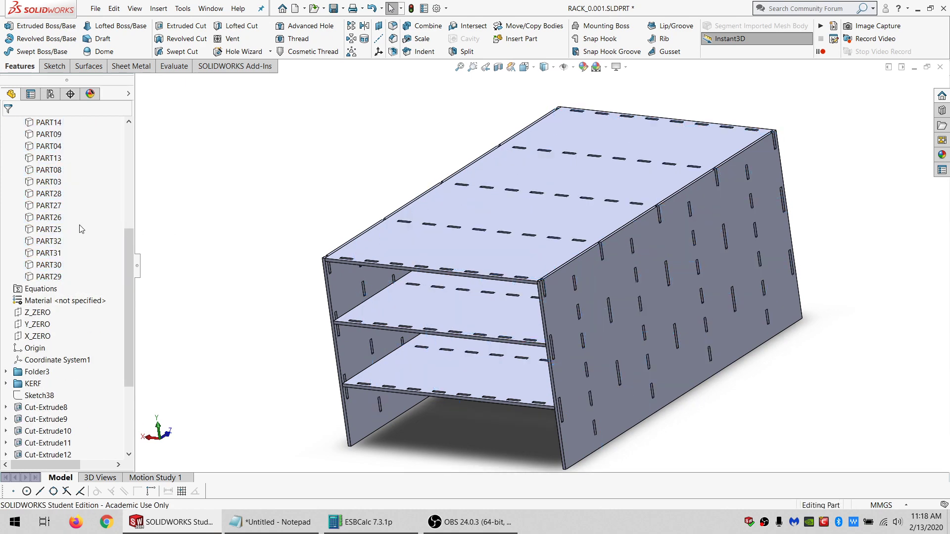
Examine the remaining shelves and side panels from several sides and highlight PART03 to locate the matching end of the rack.
scroll(82, 229, "up", 6)
scroll(485, 301, "down", 3)
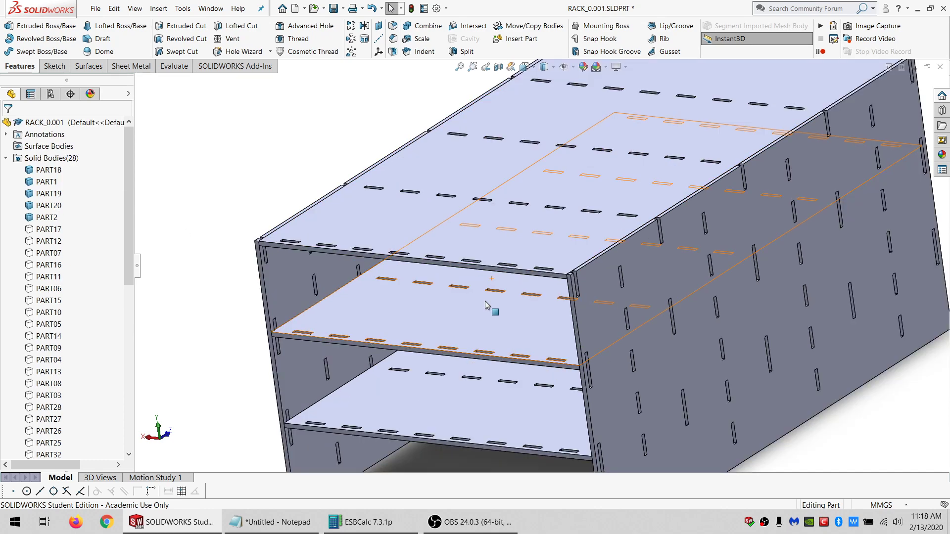
middle_click_drag(485, 300, 518, 179)
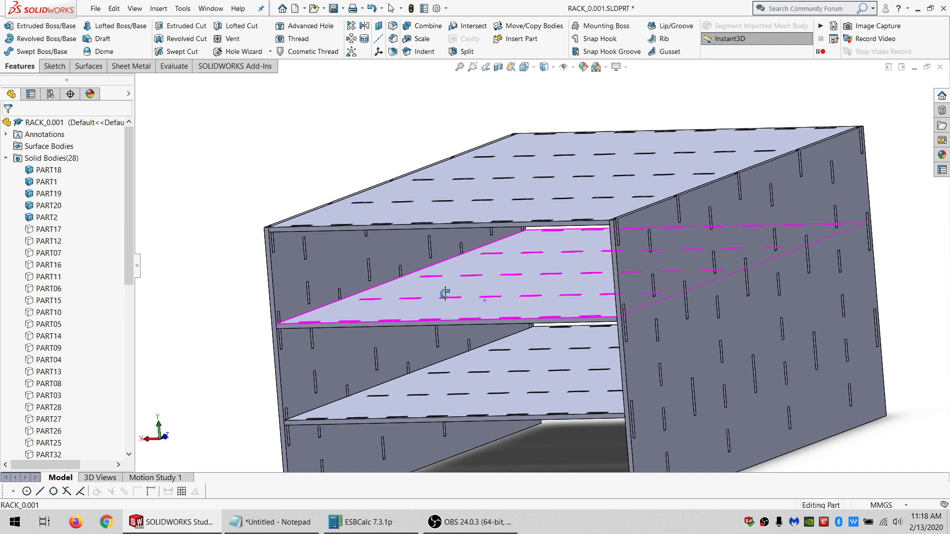
middle_click_drag(439, 295, 360, 391)
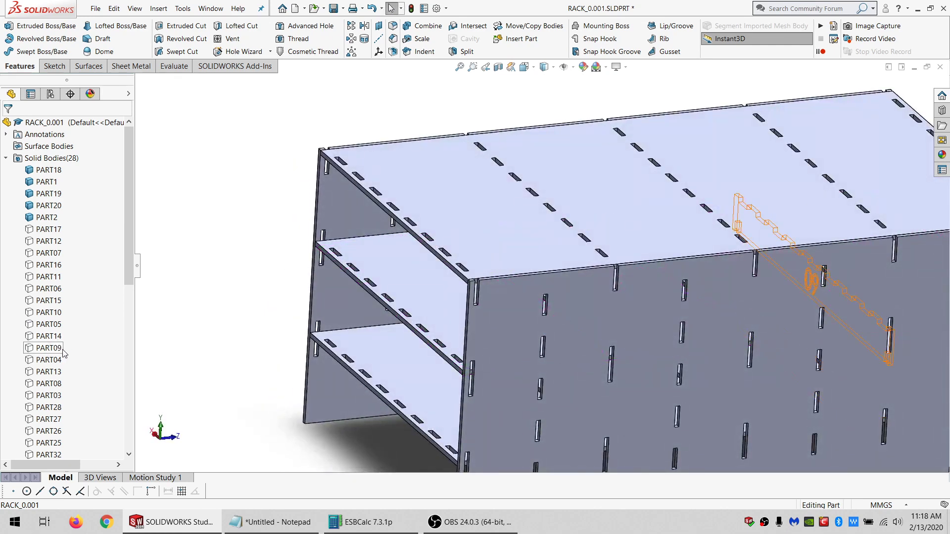
scroll(64, 353, "down", 2)
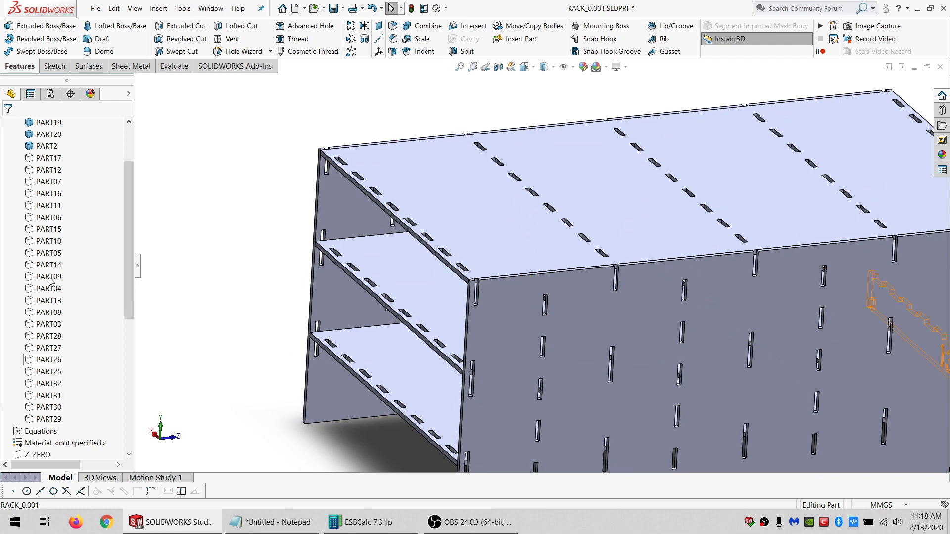
scroll(54, 186, "up", 2)
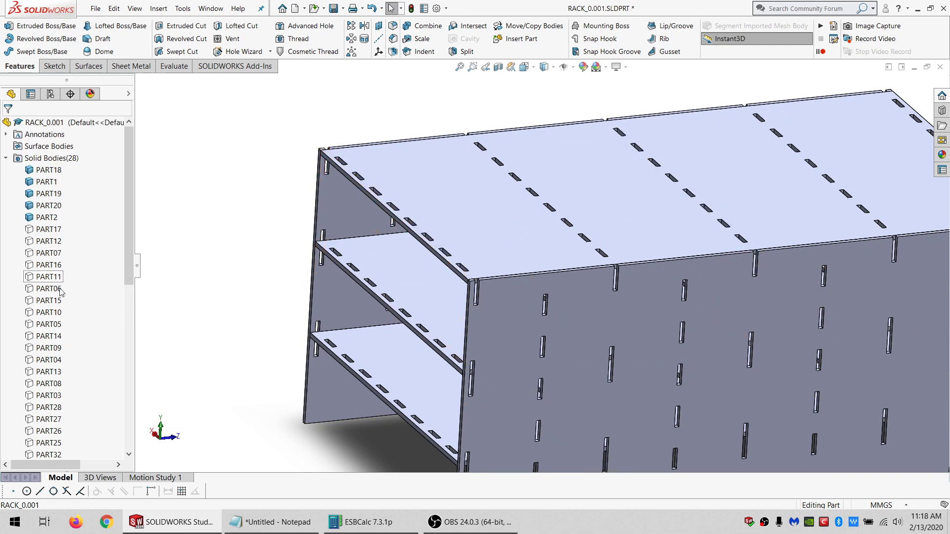
scroll(58, 303, "down", 1)
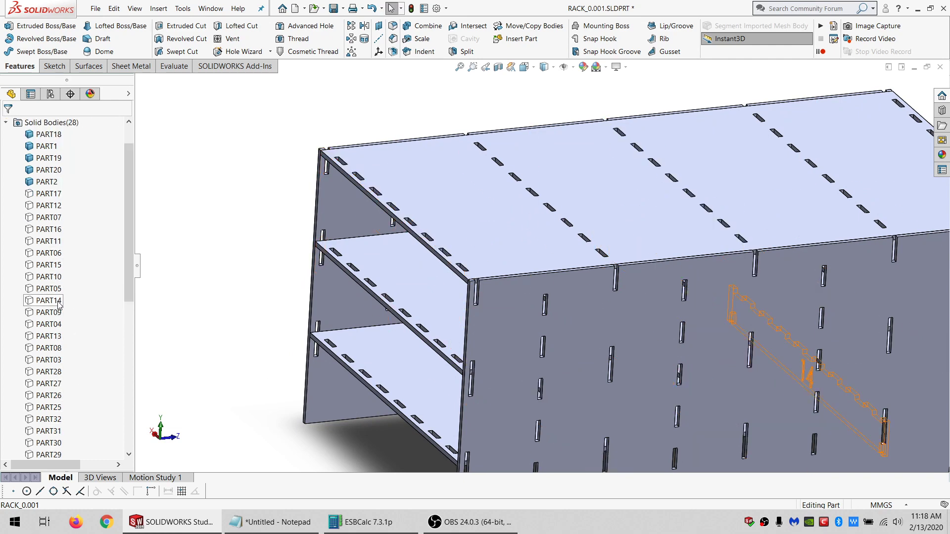
left_click(49, 360)
scroll(727, 281, "up", 5)
middle_click_drag(727, 281, 790, 231)
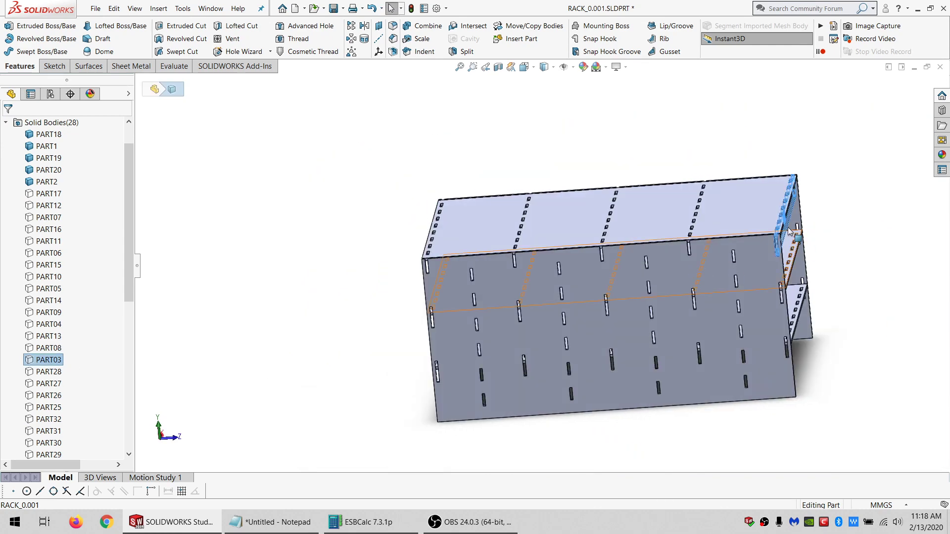
scroll(564, 269, "down", 5)
middle_click_drag(564, 269, 562, 165)
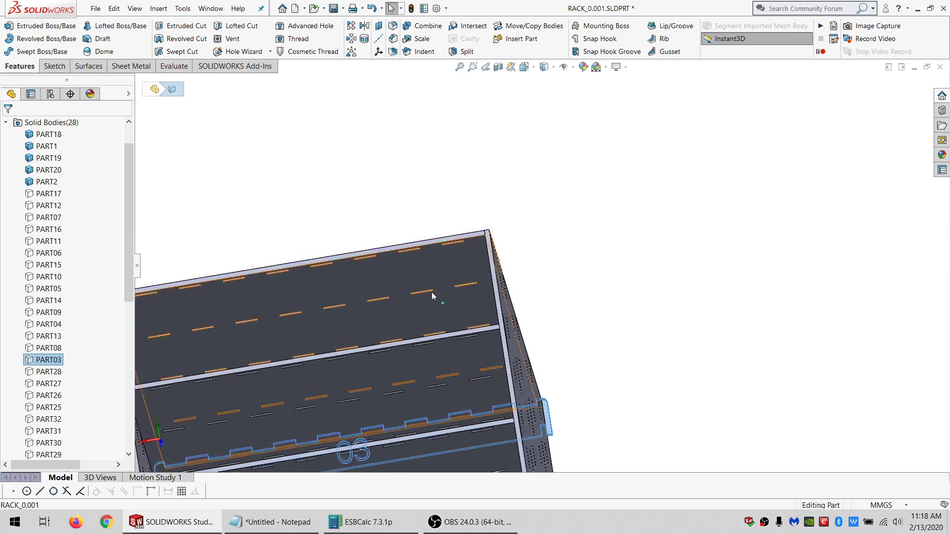
scroll(430, 294, "up", 3)
scroll(417, 301, "down", 3)
middle_click_drag(402, 282, 405, 256)
Start a sketch on the underside of the top shelf and draw a centre rectangle between the two slot rows nearest the end.
left_click(411, 240)
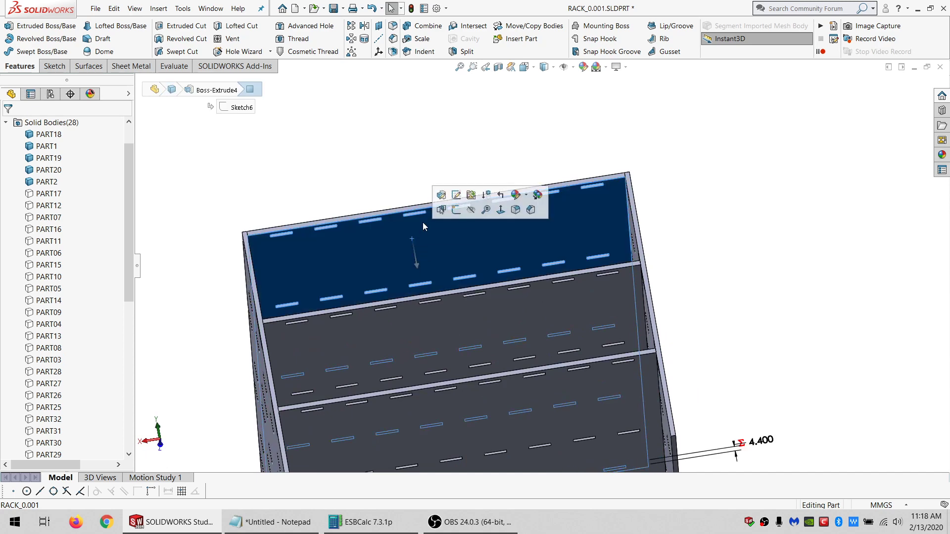
scroll(425, 233, "down", 3)
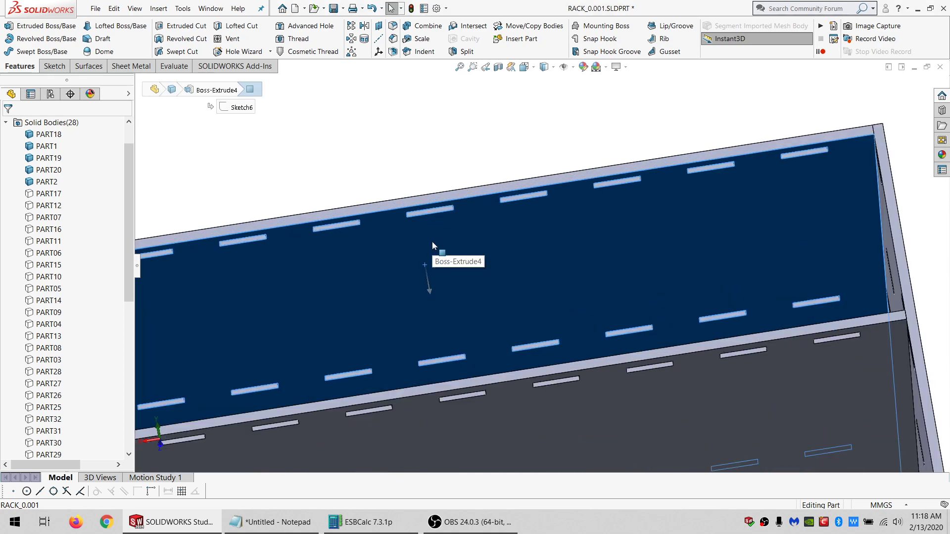
left_click(55, 69)
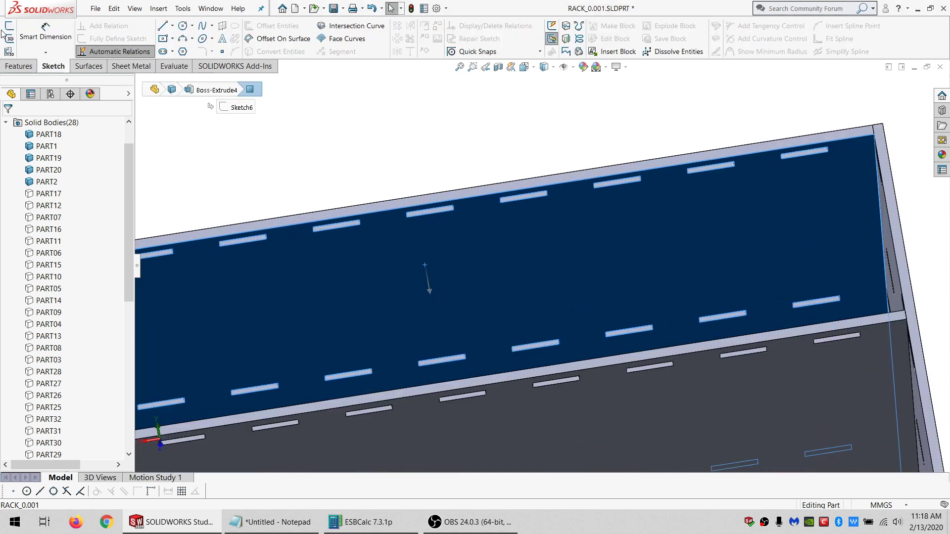
left_click(9, 26)
left_click(163, 39)
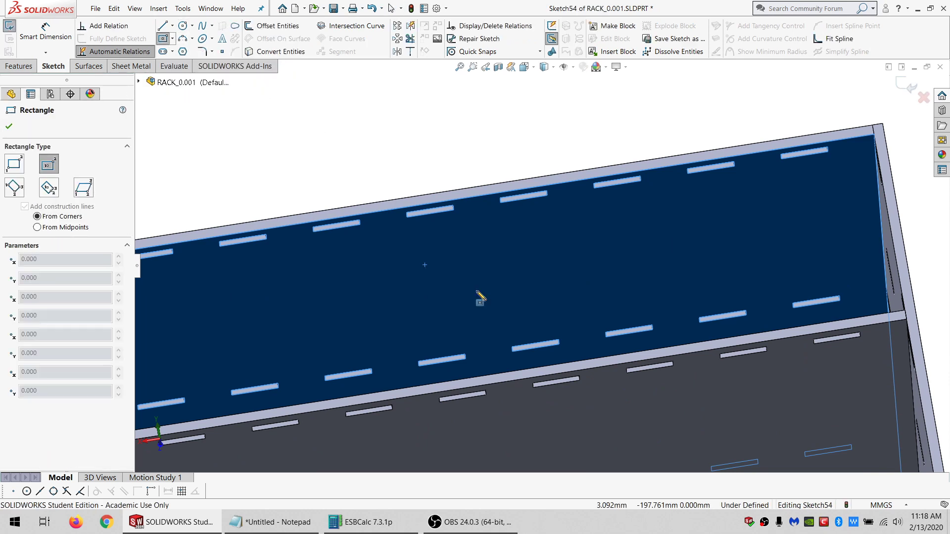
left_click(462, 282)
left_click(346, 326)
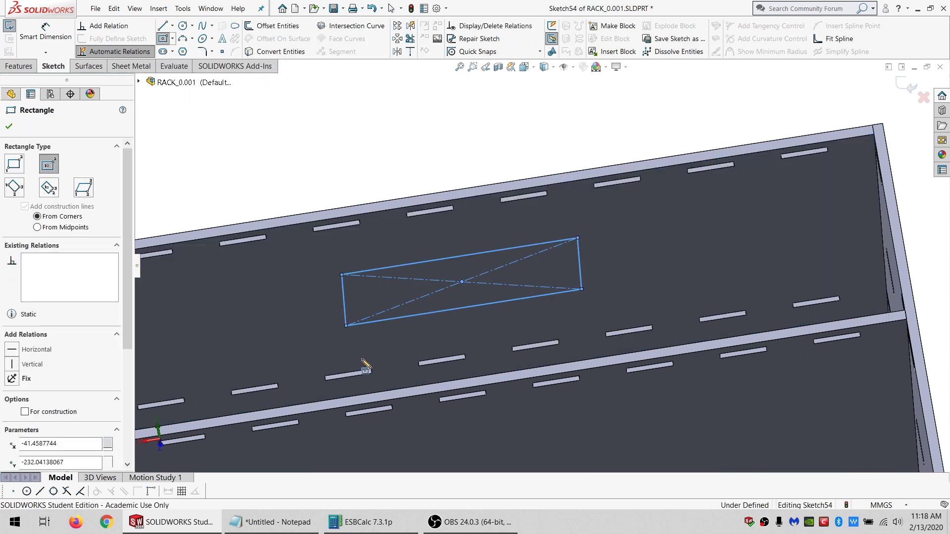
key("Escape")
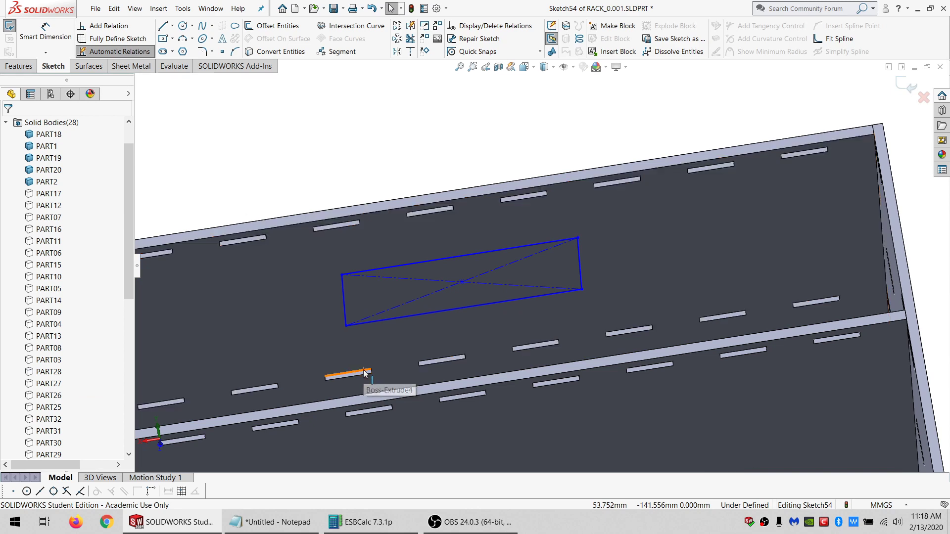
Make the rectangle's lower and upper corners coincident with the facing slot edges of the two slot rows.
left_click(363, 371)
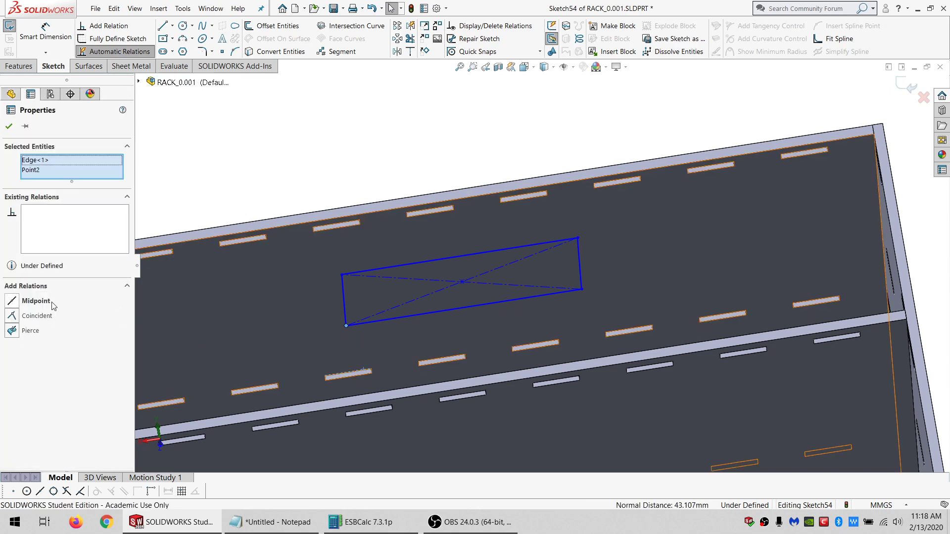
left_click(55, 303)
left_click(343, 286)
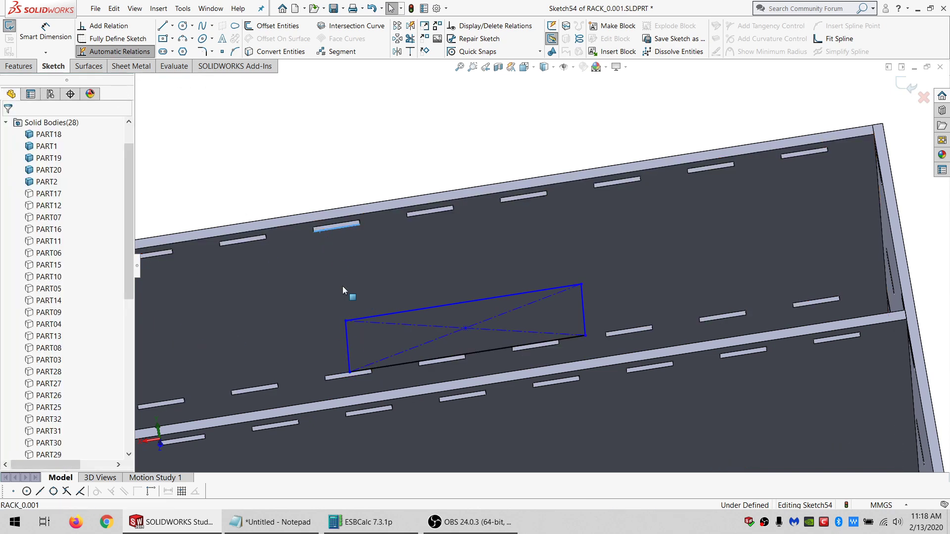
left_click(347, 322)
left_click(337, 227, "ctrl")
left_click(13, 315)
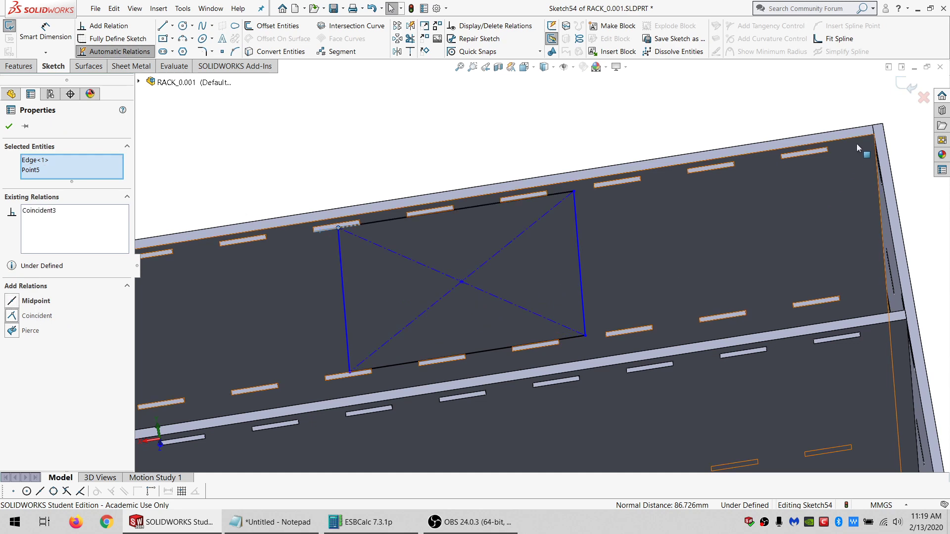
Hide the side panel bodies PART1 and PART2 to expose the shelf's side edges.
right_click(885, 182)
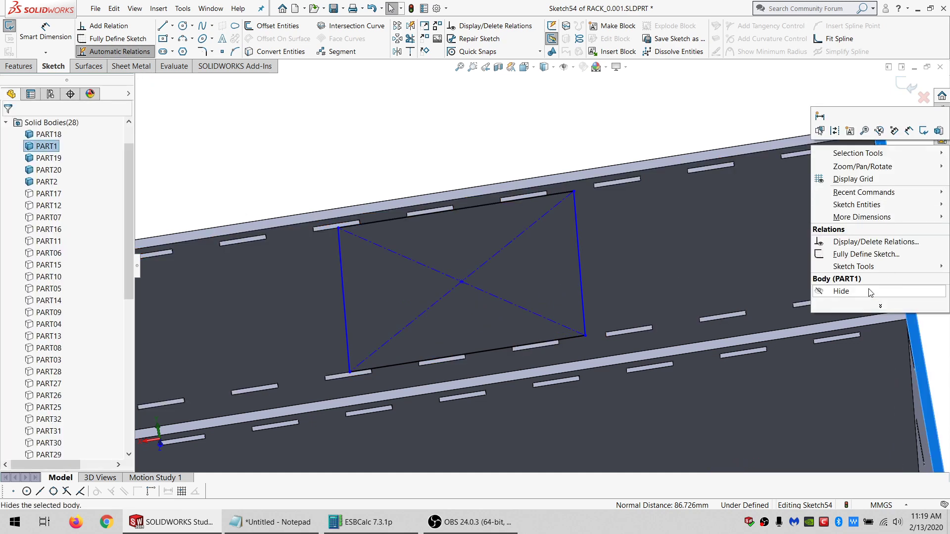
left_click(870, 293)
scroll(314, 319, "up", 3)
right_click(228, 313)
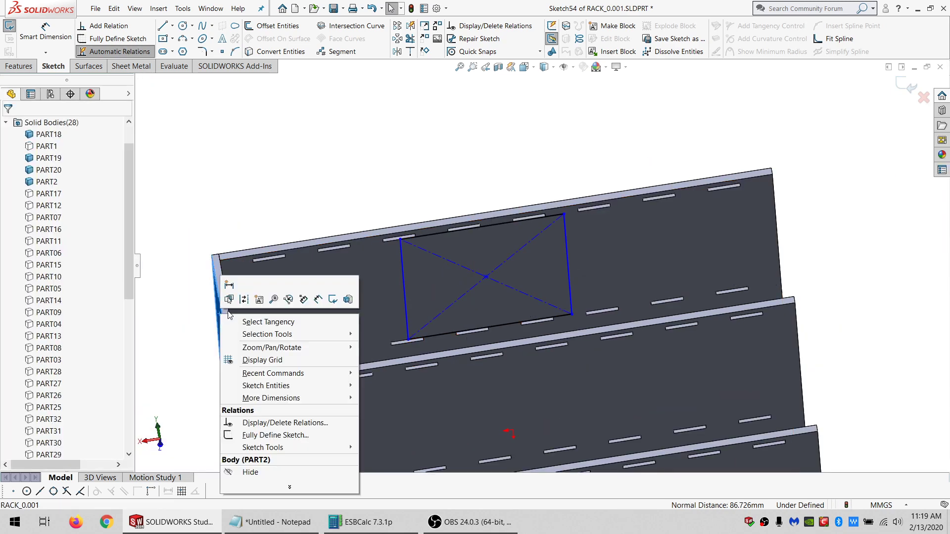
left_click(248, 472)
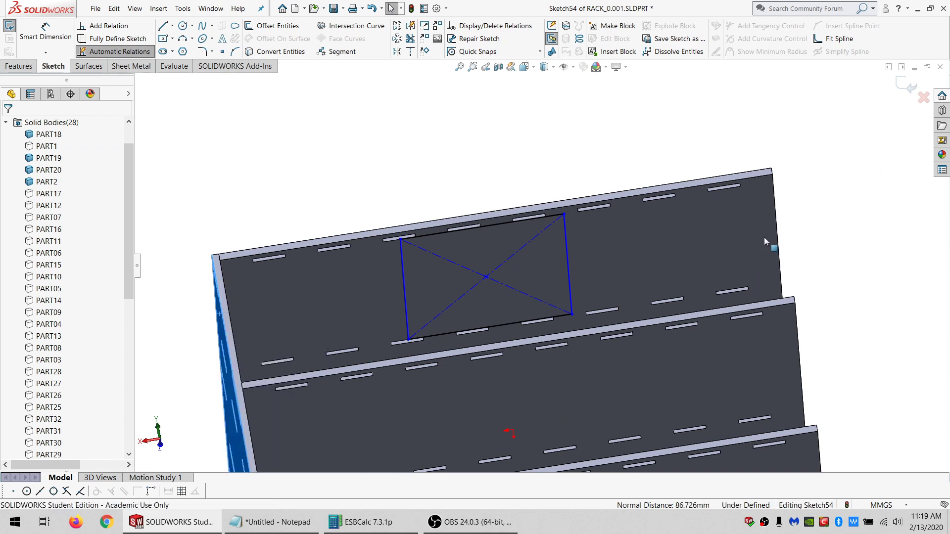
Make the rectangle's corners coincident with the shelf's two side edges so it spans the full shelf width.
left_click(776, 248)
left_click(564, 214, "ctrl")
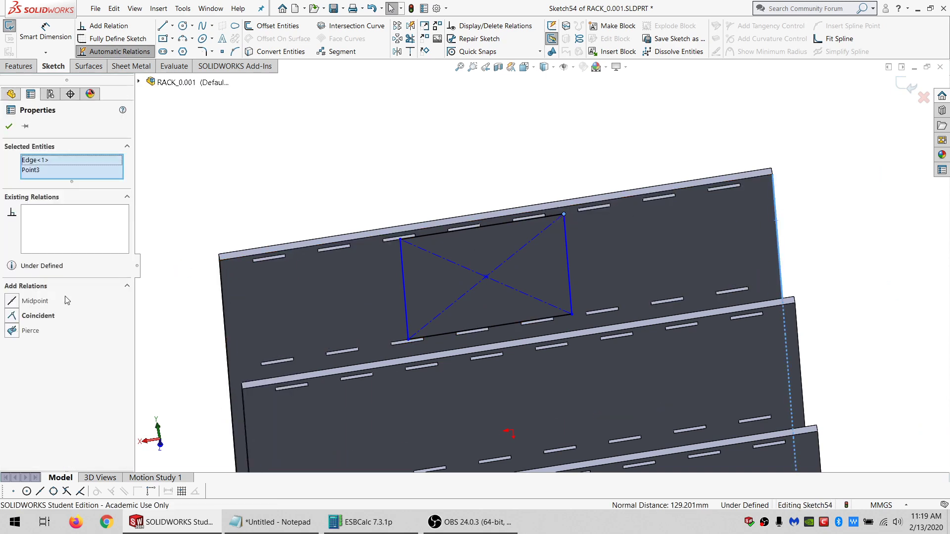
left_click(38, 316)
left_click(221, 290)
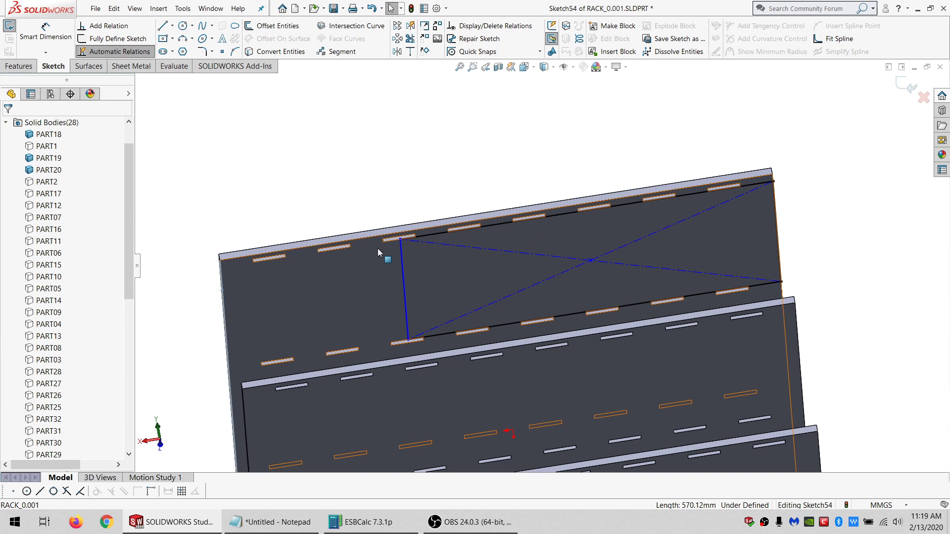
left_click(402, 242, "ctrl")
left_click(35, 315)
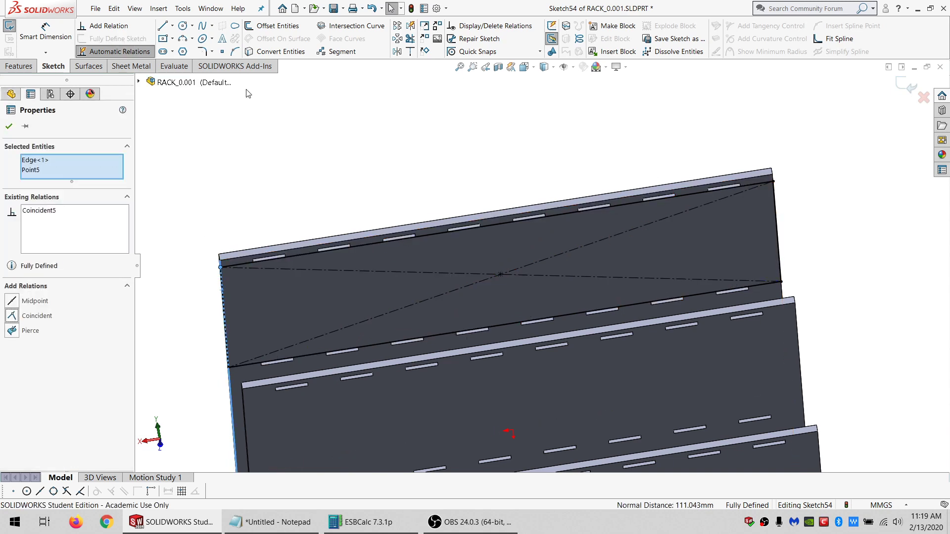
left_click(223, 91)
Draw a second centre rectangle from the first one's centre to the shelf's side edge and dimension its height as 20 mm.
left_click(163, 38)
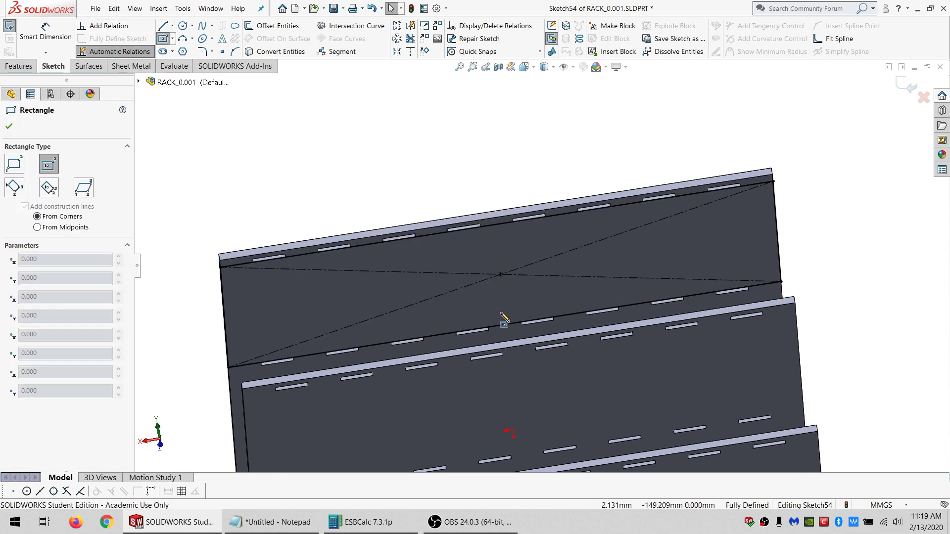
left_click(500, 275)
left_click(226, 343)
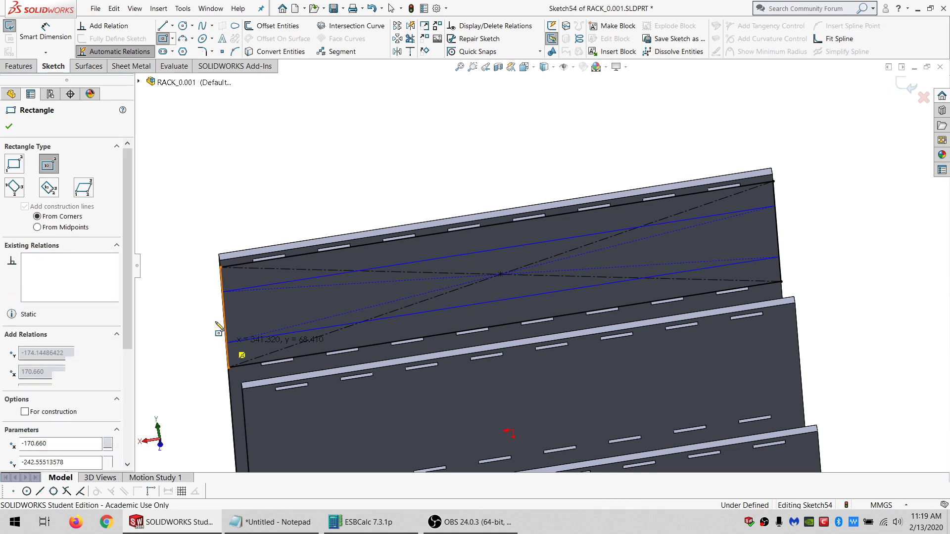
left_click(46, 35)
left_click(226, 342)
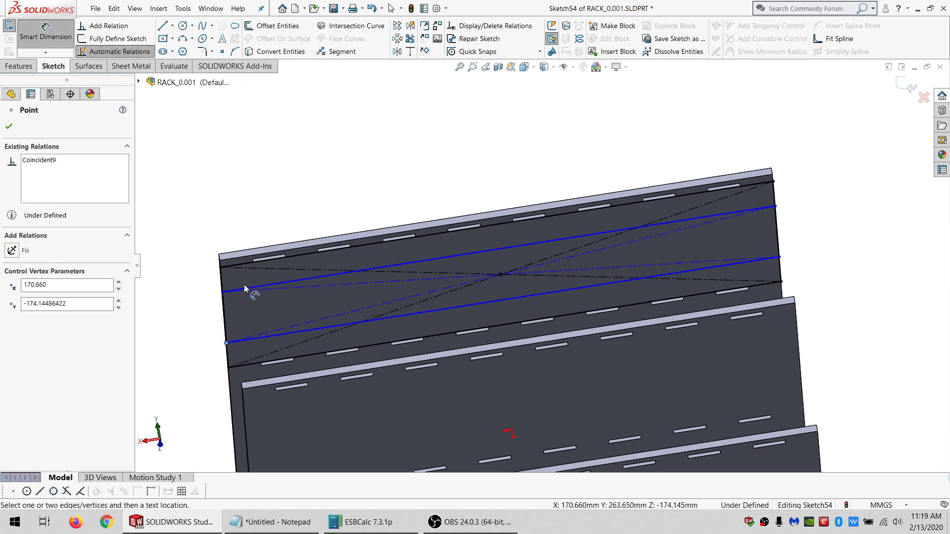
left_click(245, 289)
left_click(174, 307)
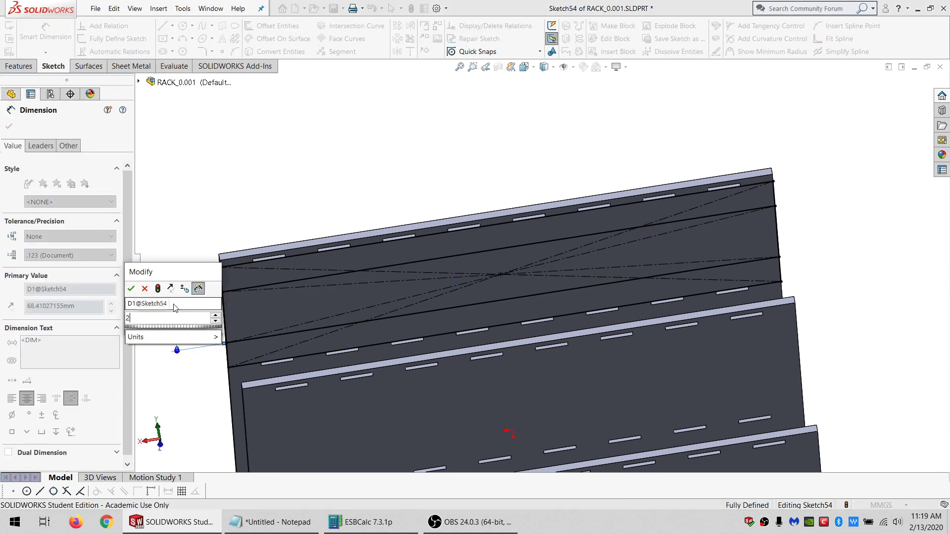
type("20")
key("Return")
left_click(809, 204)
key("Escape")
Convert all lines of both rectangles into construction geometry.
mouse_move(810, 204)
left_mouse_down()
mouse_move(792, 124)
mouse_move(218, 247)
mouse_move(841, 326)
mouse_move(831, 324)
left_mouse_up()
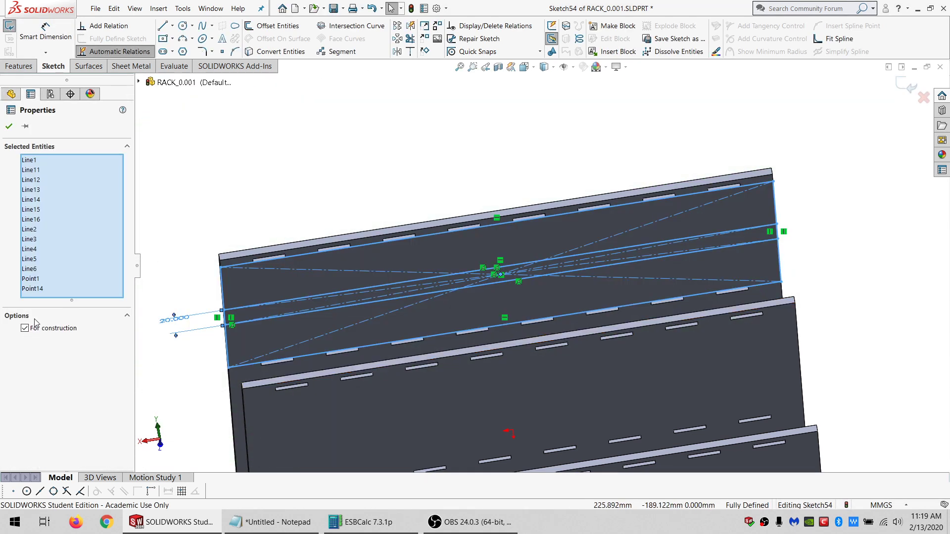
left_click(60, 332)
left_click(201, 210)
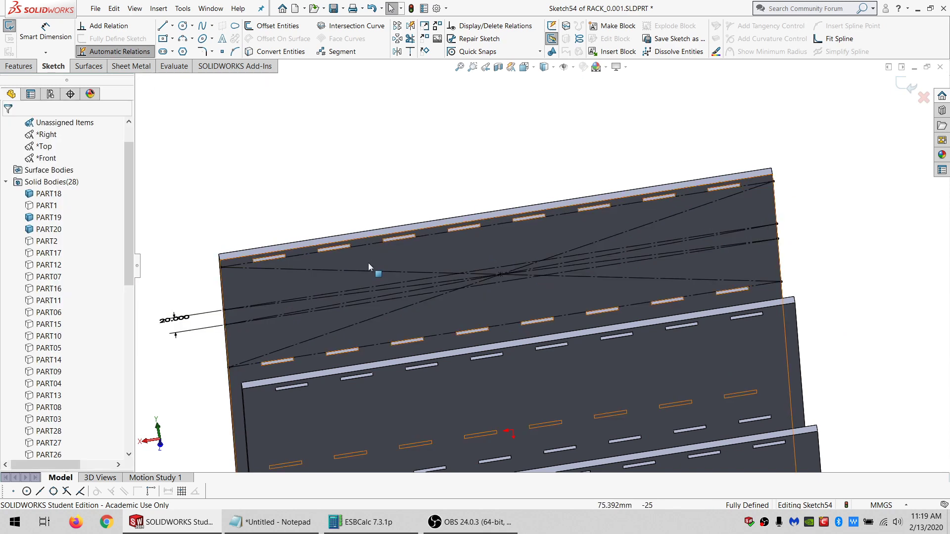
Turn the upper long line of the 20 mm high rectangle back into a solid line and finish the guide sketch.
left_click(374, 291)
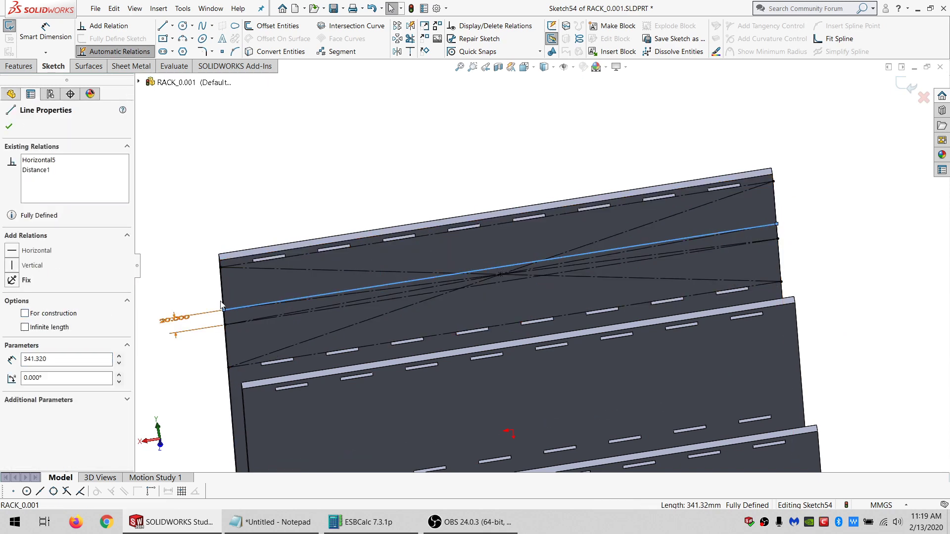
left_click(193, 265)
left_click(9, 26)
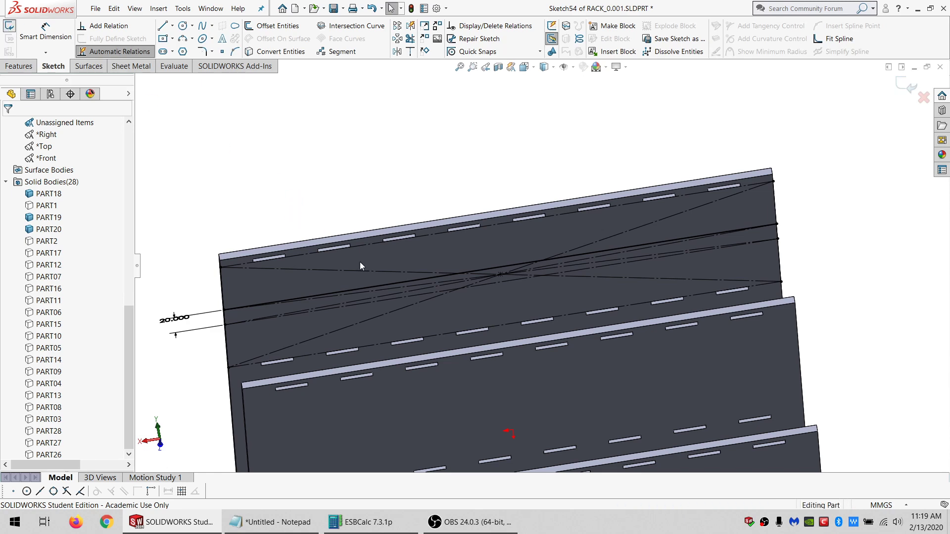
Start a sketch on the top shelf's underside, convert the guide line of Sketch54 into it and hide Sketch54.
left_click(399, 262)
left_click(9, 26)
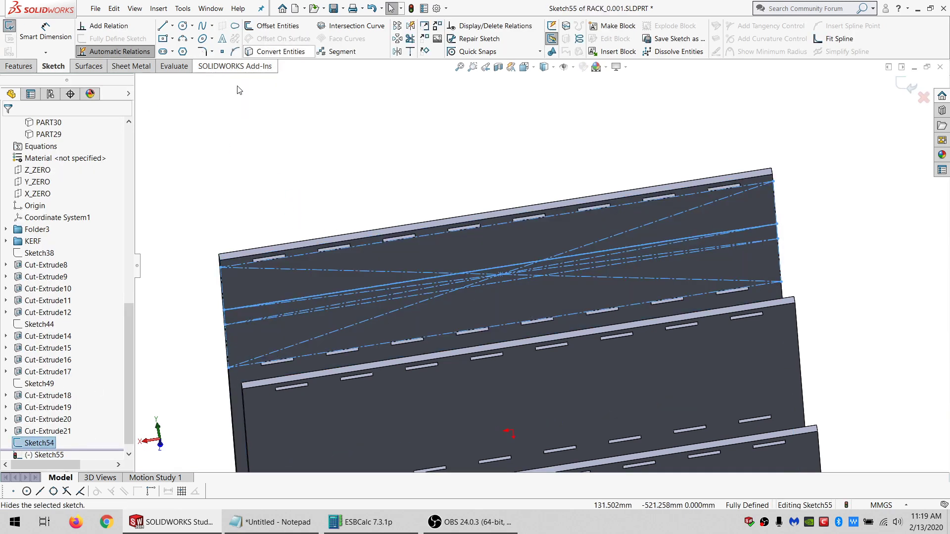
left_click(40, 443)
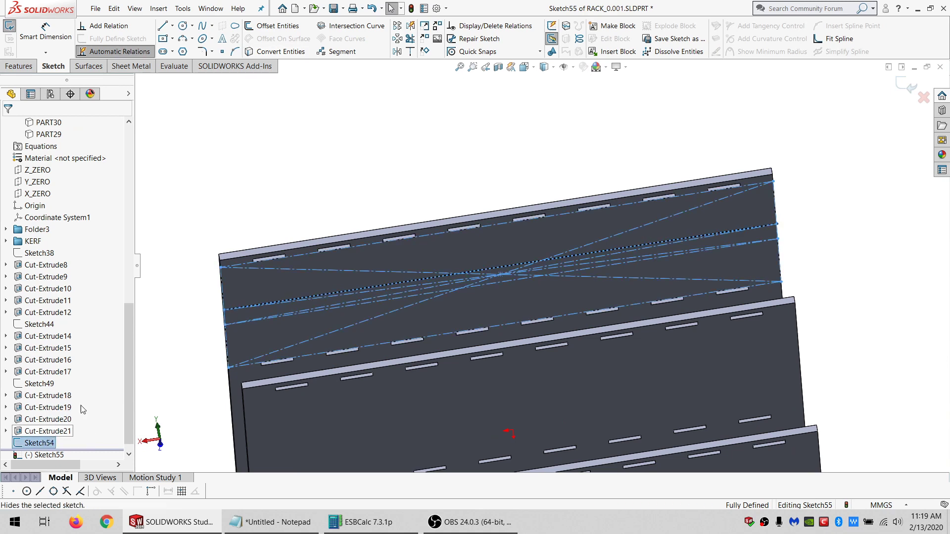
left_click(324, 148)
left_click(310, 272)
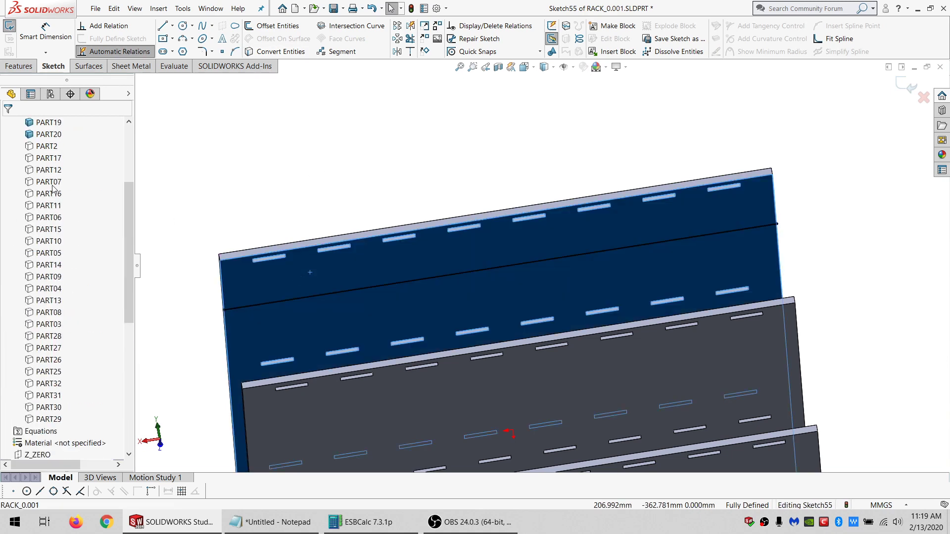
Check the top shelf's part number in the solid bodies and add the centred sketch text 18 along the converted line.
scroll(53, 189, "up", 3)
left_click(49, 205)
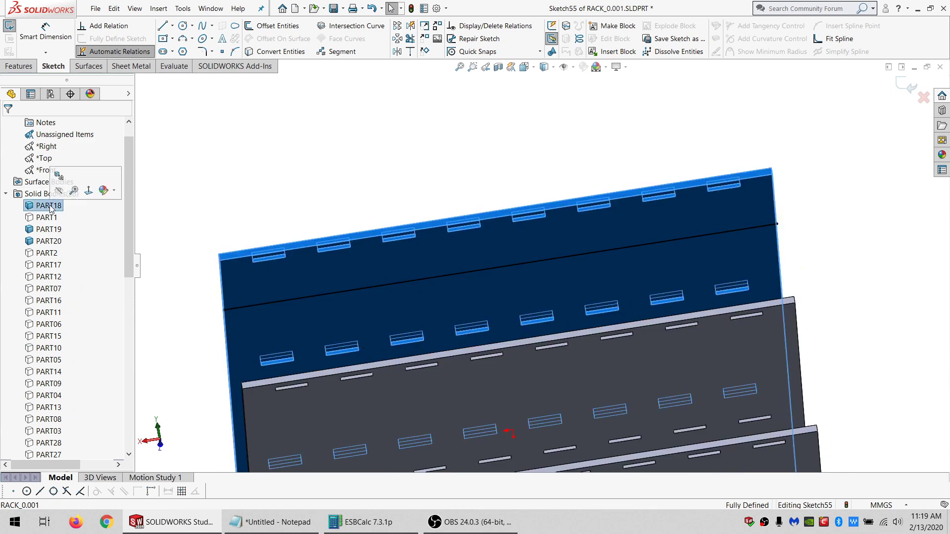
left_click(279, 301)
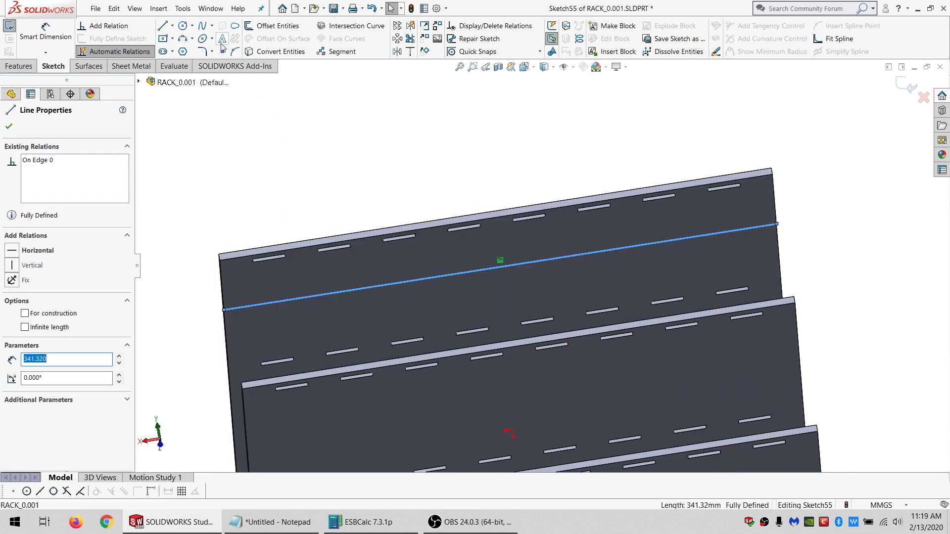
left_click(222, 43)
type("18")
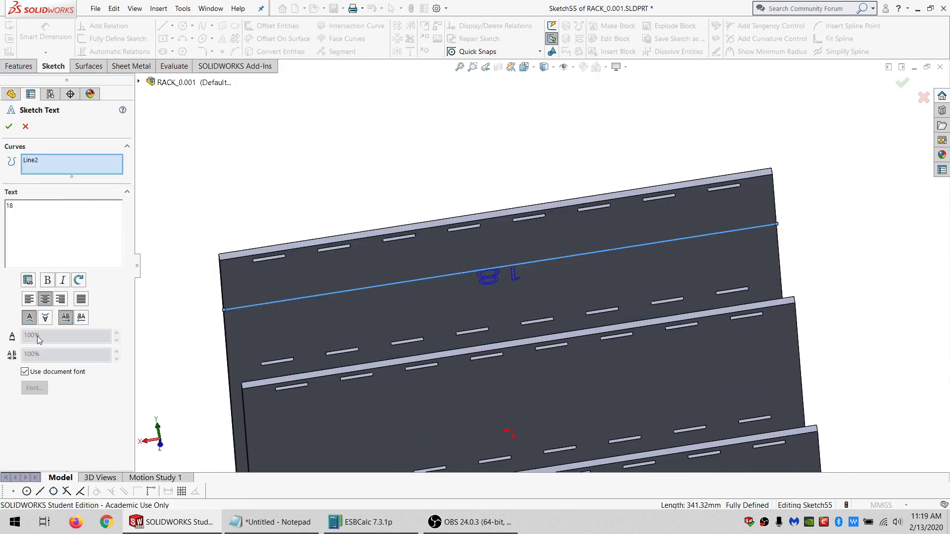
left_click(9, 126)
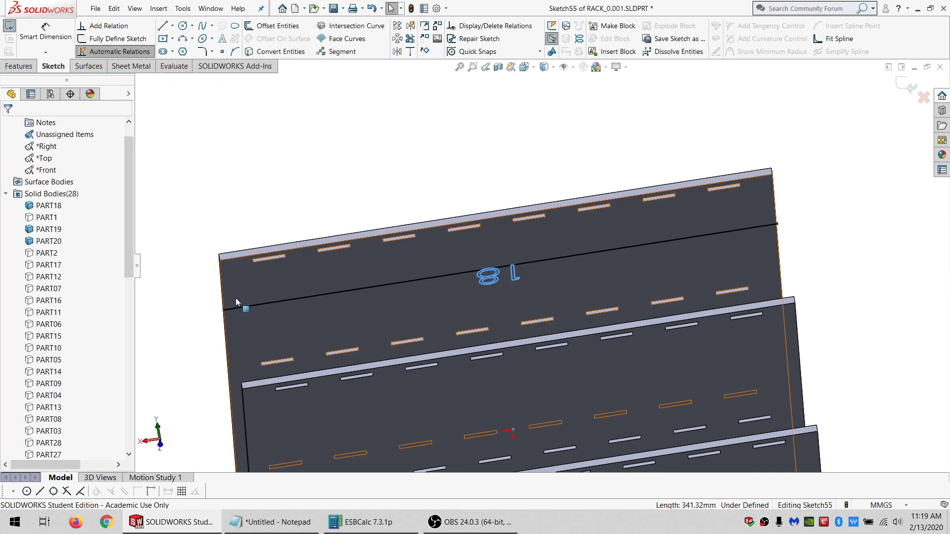
Make the converted line construction geometry and cut the text 18 1 mm deep into the top shelf.
left_click(239, 307)
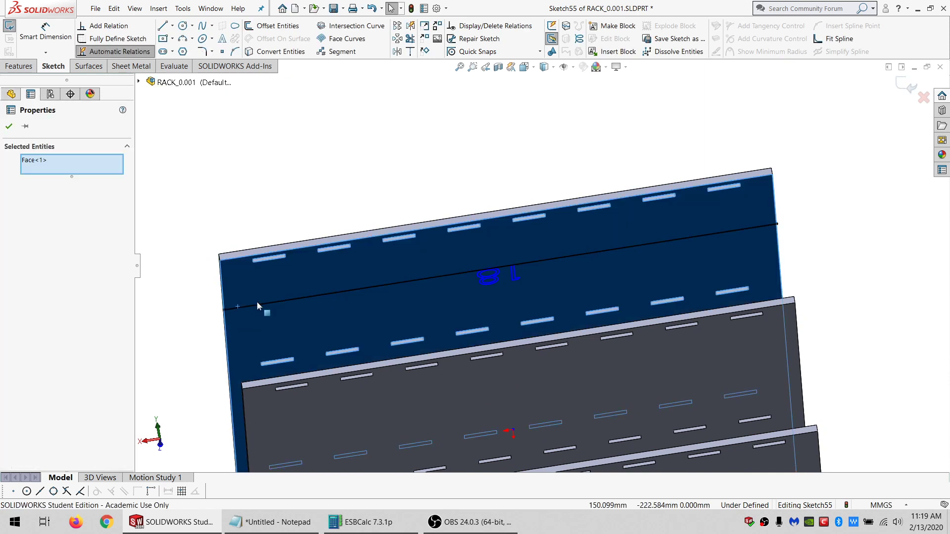
left_click(259, 304)
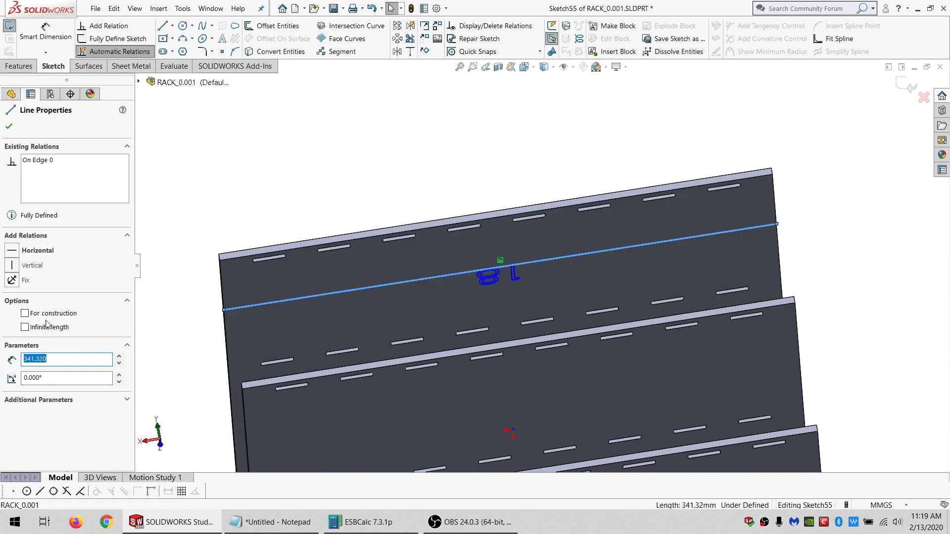
left_click(24, 313)
key("Escape")
left_click(16, 65)
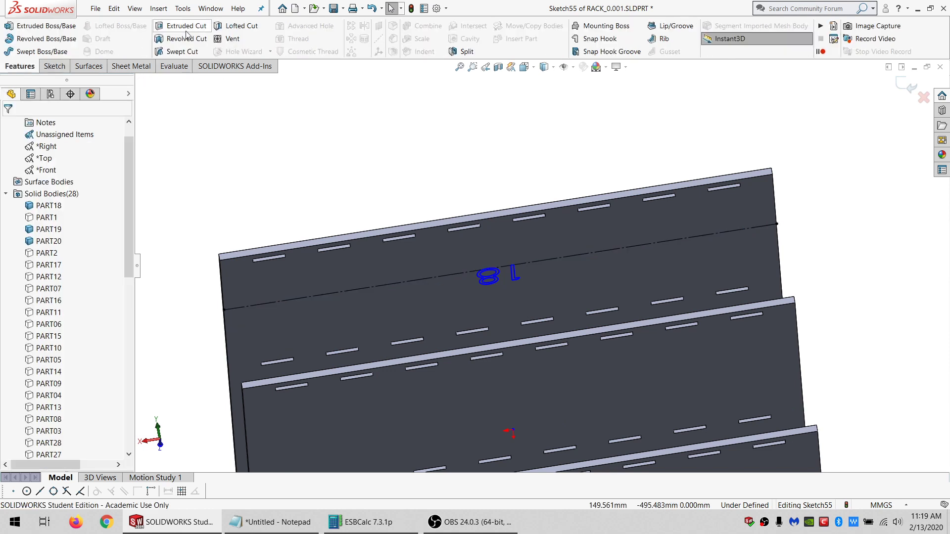
left_click(180, 26)
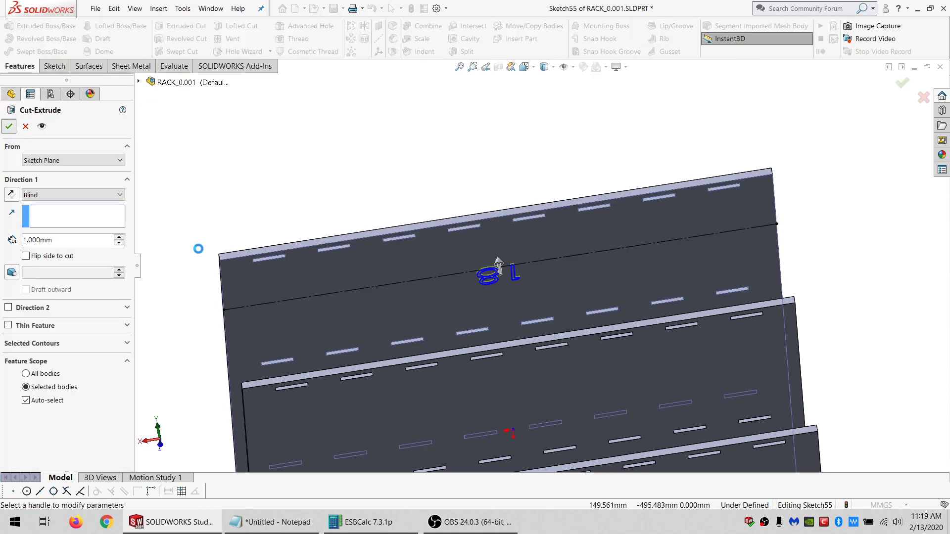
Start a sketch on the middle shelf's underside and convert the guide line of Sketch54 into it.
left_click(365, 350)
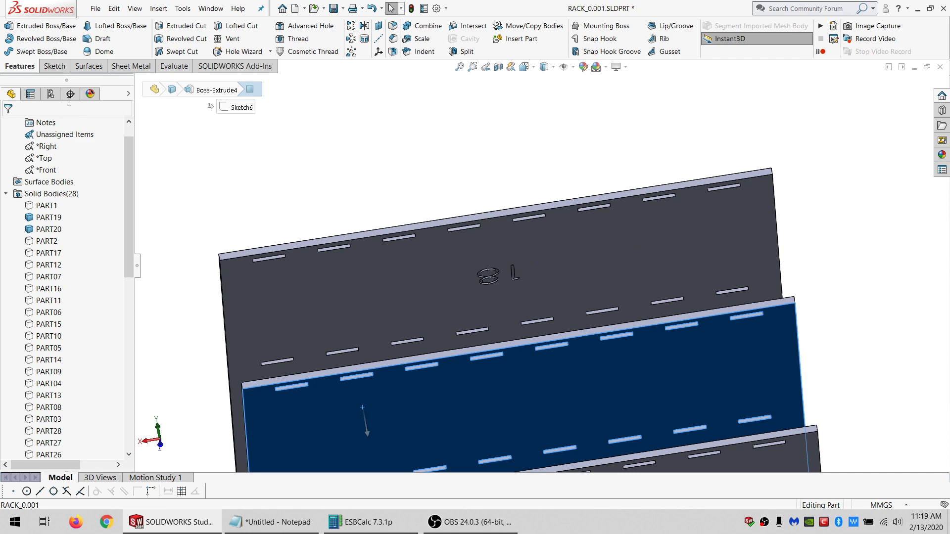
left_click(54, 67)
left_click(7, 26)
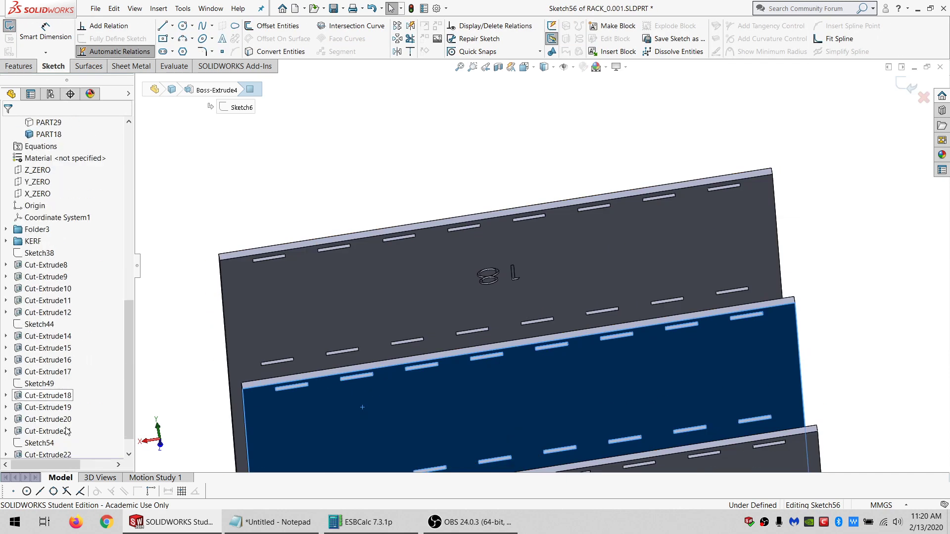
left_click(45, 408)
left_click(38, 420)
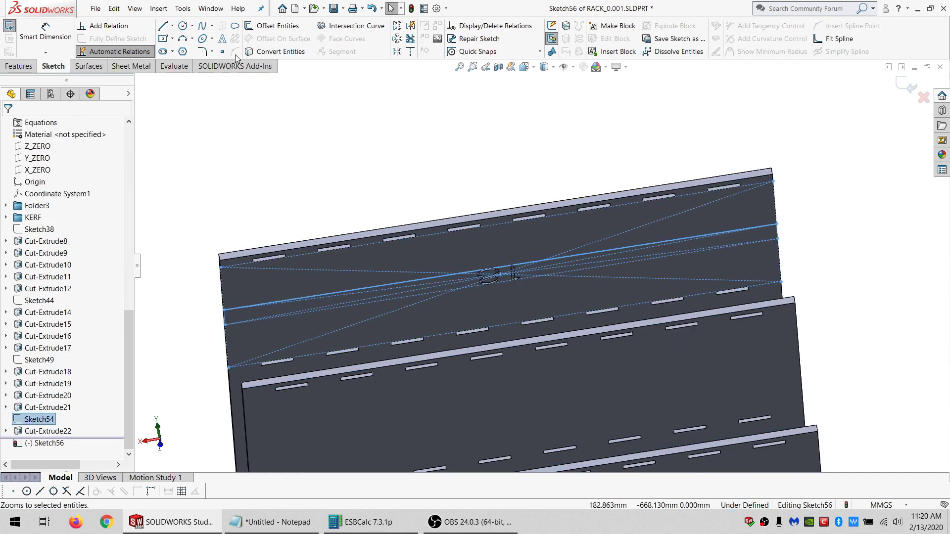
left_click(267, 51)
Make the middle shelf's converted line construction geometry and add the centred sketch text 19 along it.
left_click(393, 416)
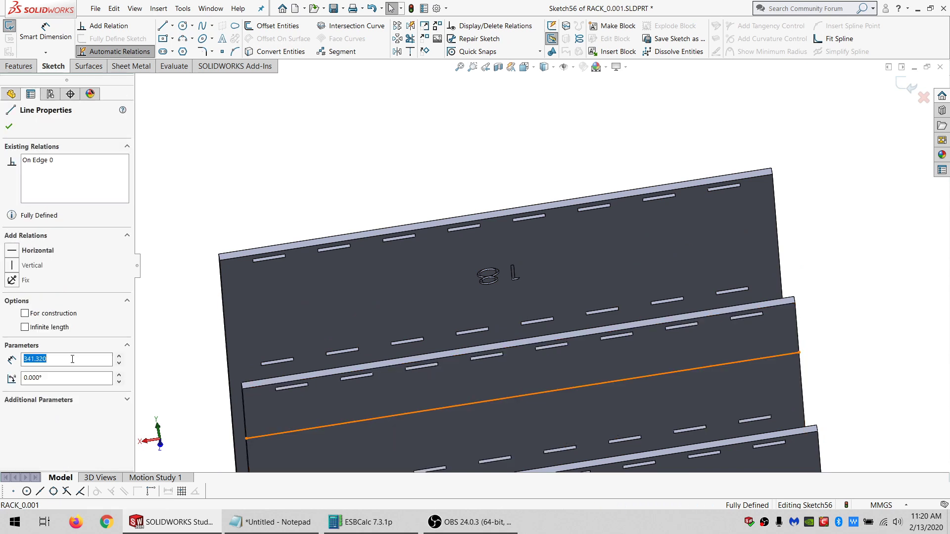
left_click(221, 40)
type("19")
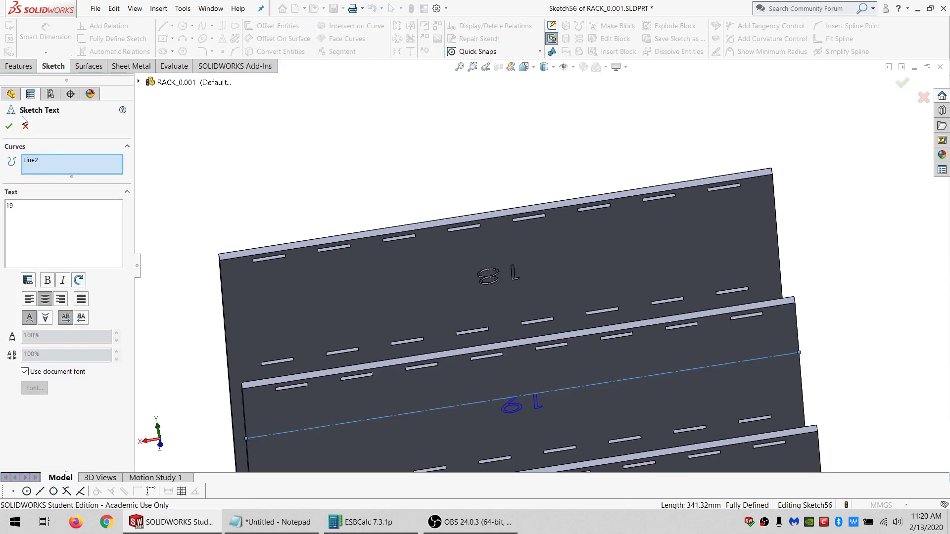
left_click(9, 127)
Check the part numbers of the middle and bottom shelves, and cut the text 19 1 mm deep into the middle shelf.
scroll(259, 265, "up", 5)
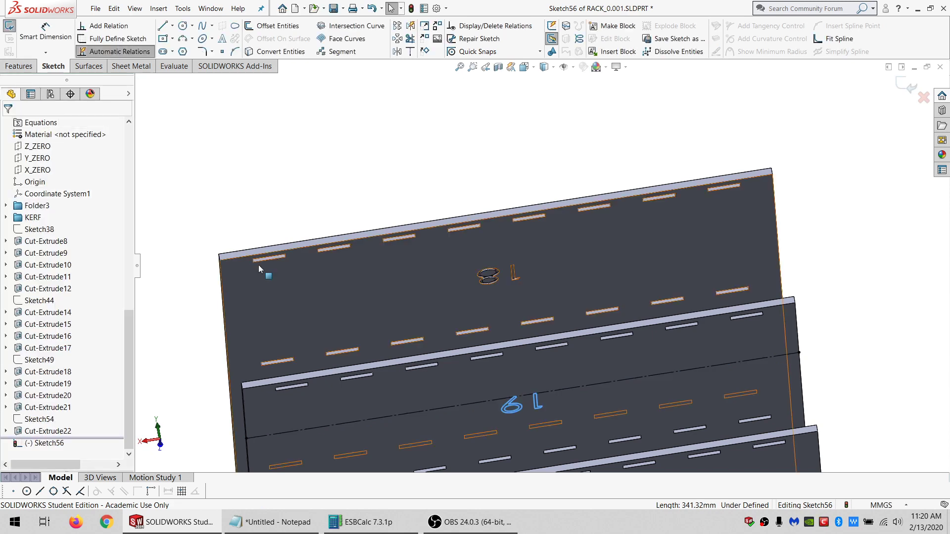
scroll(81, 255, "up", 10)
left_click(49, 241)
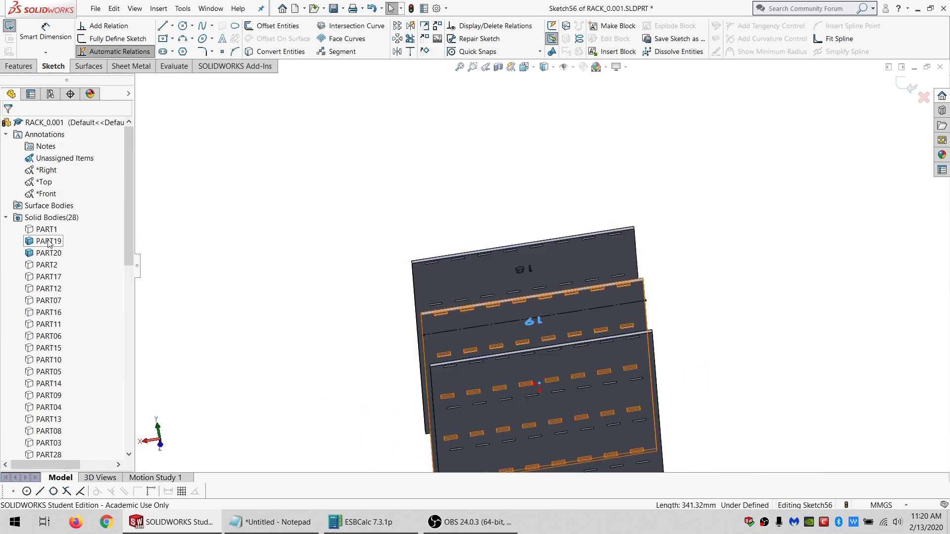
scroll(556, 314, "down", 3)
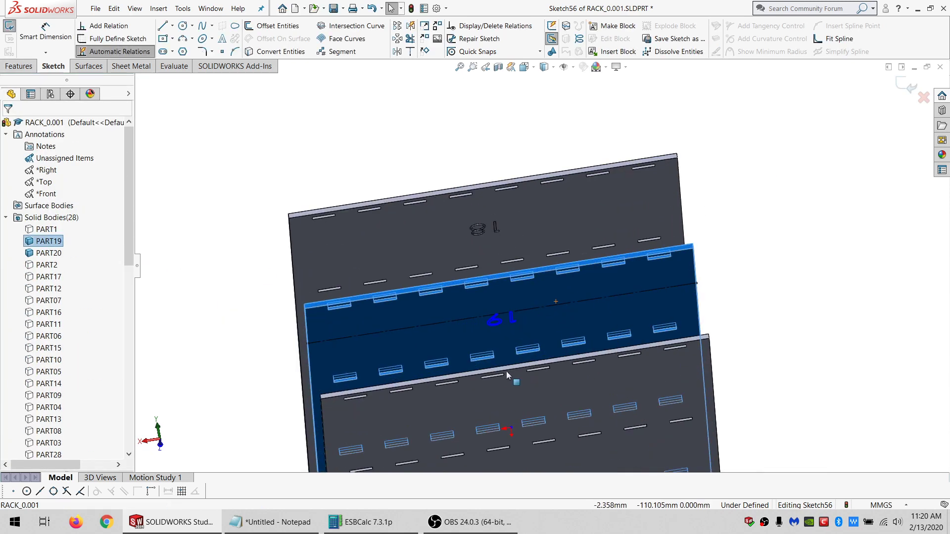
left_click(49, 253)
left_click(182, 286)
left_click(15, 67)
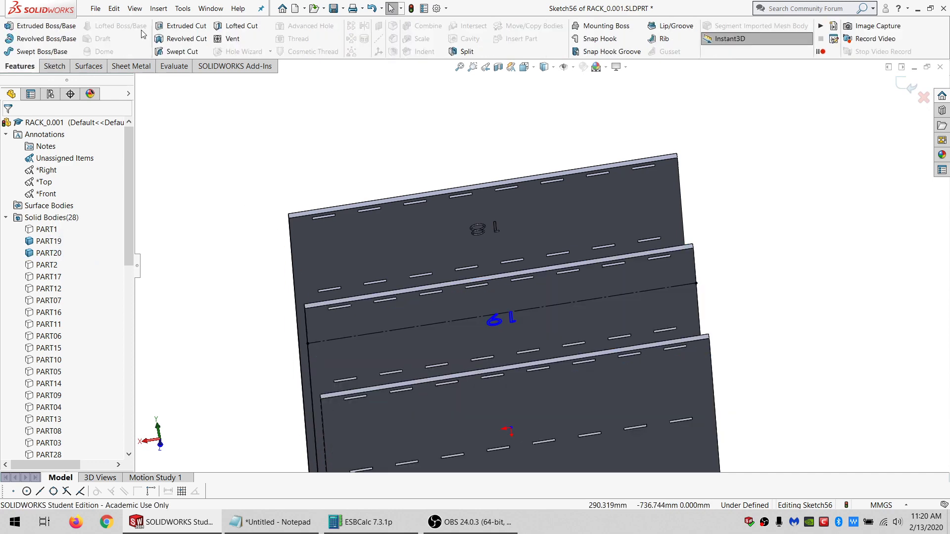
left_click(173, 26)
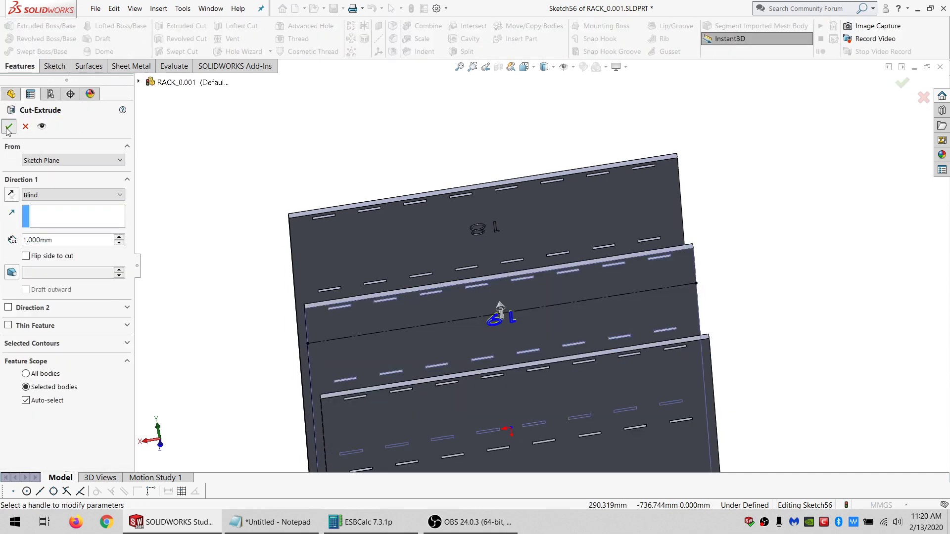
left_click(9, 127)
Start a sketch on the bottom shelf's underside and convert the guide line of Sketch54 into it.
left_click(450, 404)
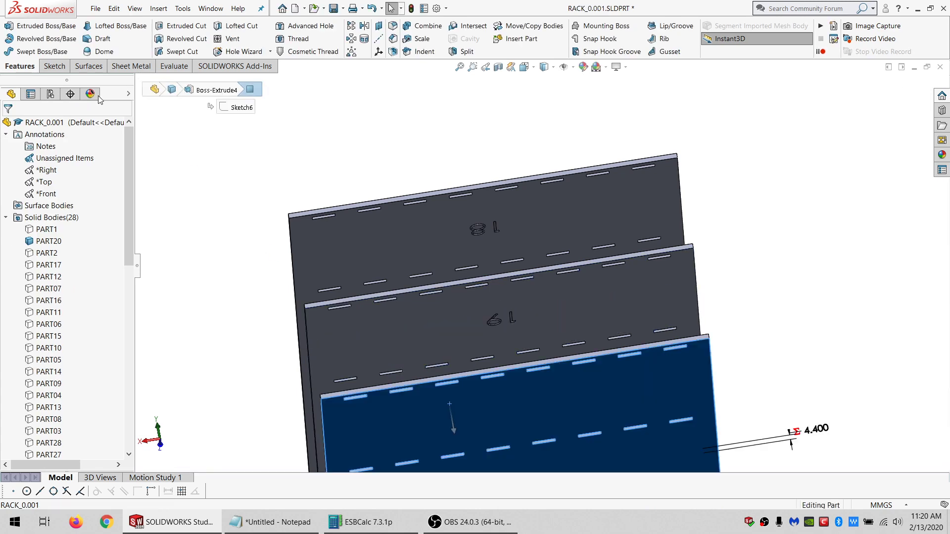
left_click(54, 66)
left_click(9, 27)
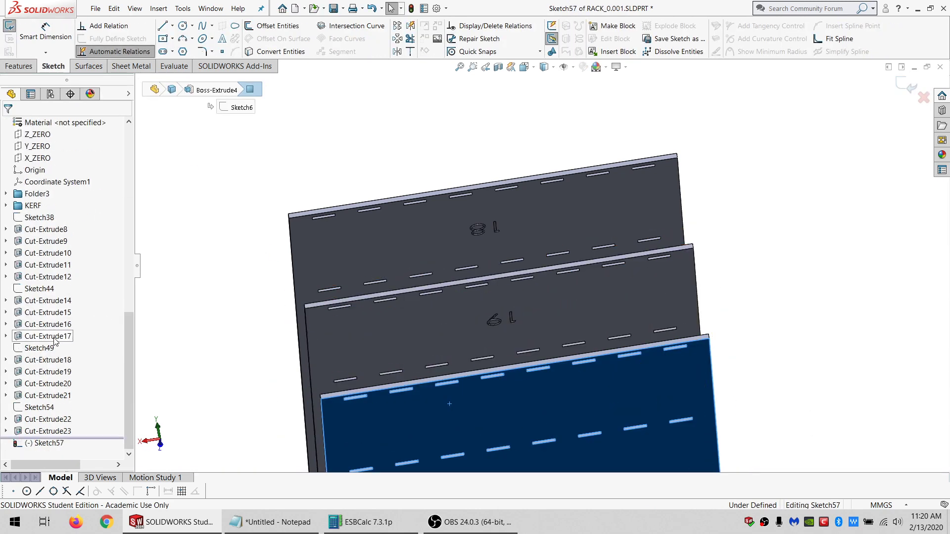
left_click(55, 402)
left_click(275, 51)
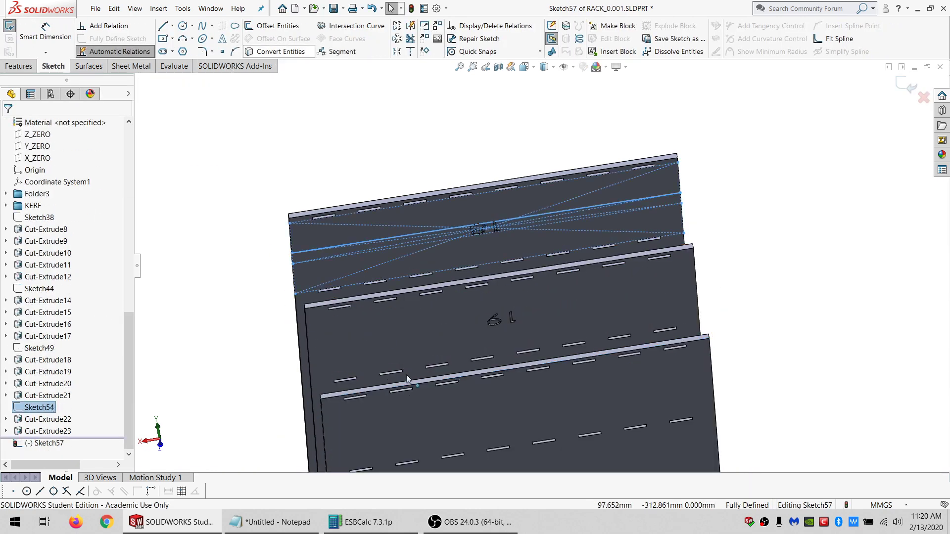
Make the bottom shelf's converted line construction geometry and add the centred sketch text 20 along it.
left_click(451, 414)
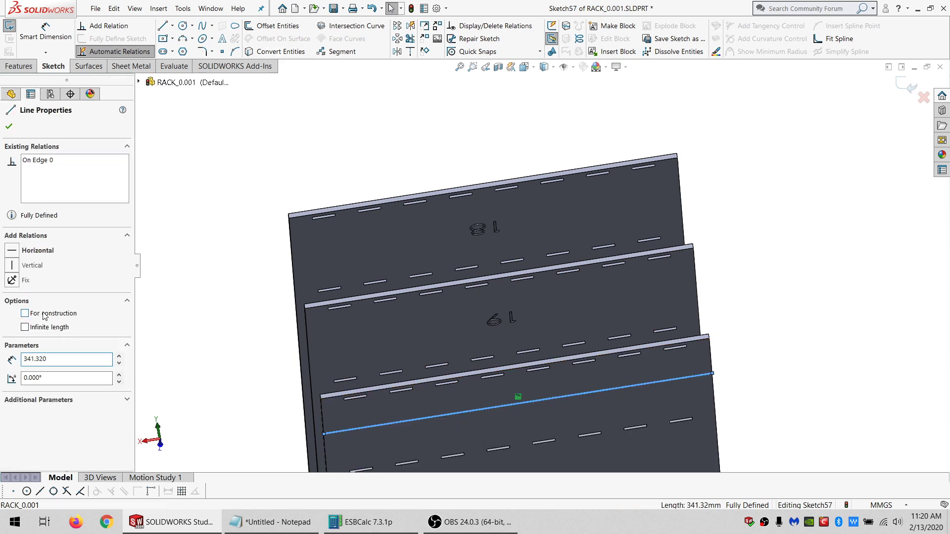
left_click(24, 313)
left_click(222, 41)
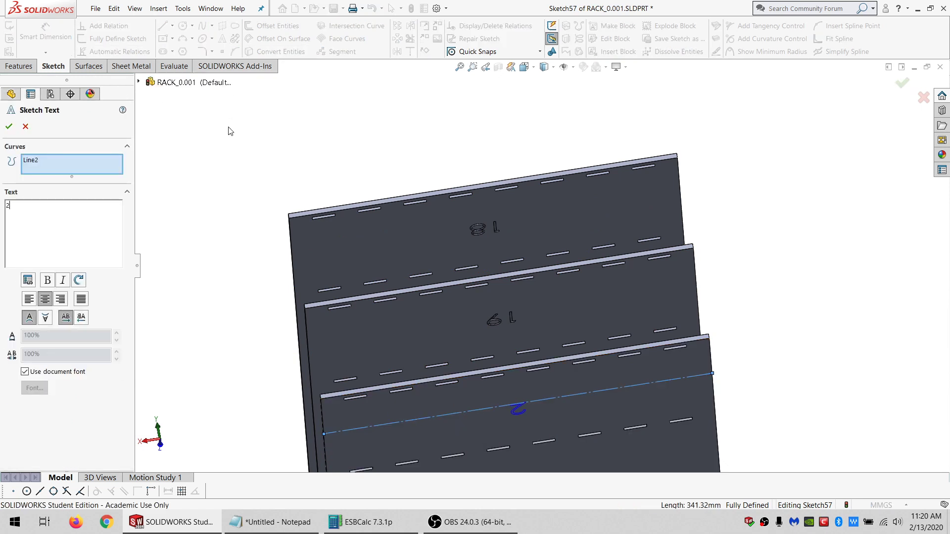
left_click(9, 127)
Cut the text 20 1 mm deep into the bottom shelf's underside with a blind Extruded Cut.
left_click(20, 66)
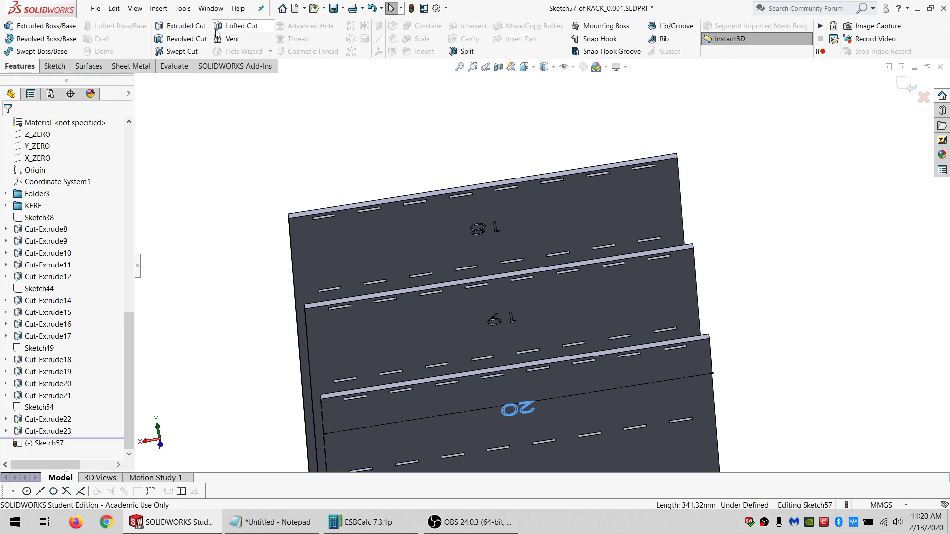
left_click(182, 26)
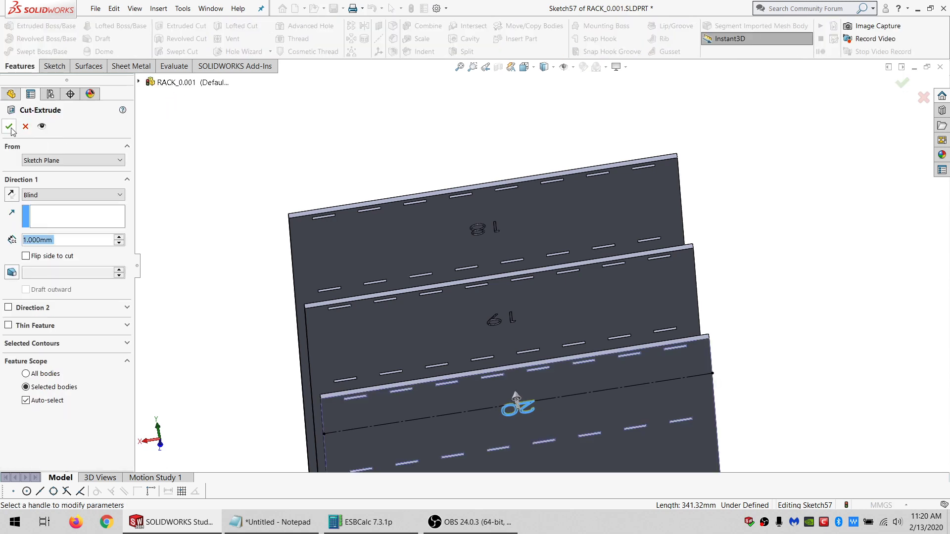
left_click(9, 127)
Show all solid bodies of the rack again.
middle_click_drag(443, 248, 313, 333)
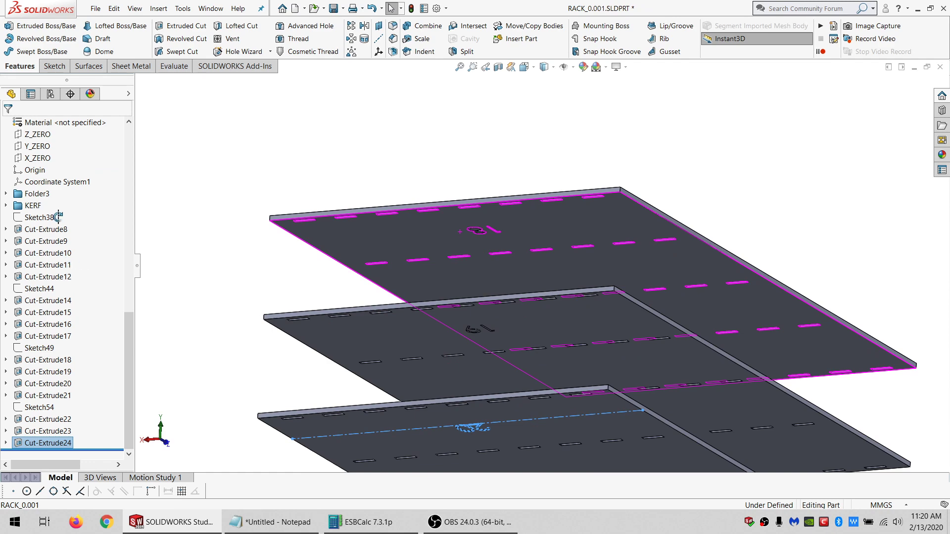
middle_click_drag(102, 226, 74, 218)
scroll(51, 214, "up", 10)
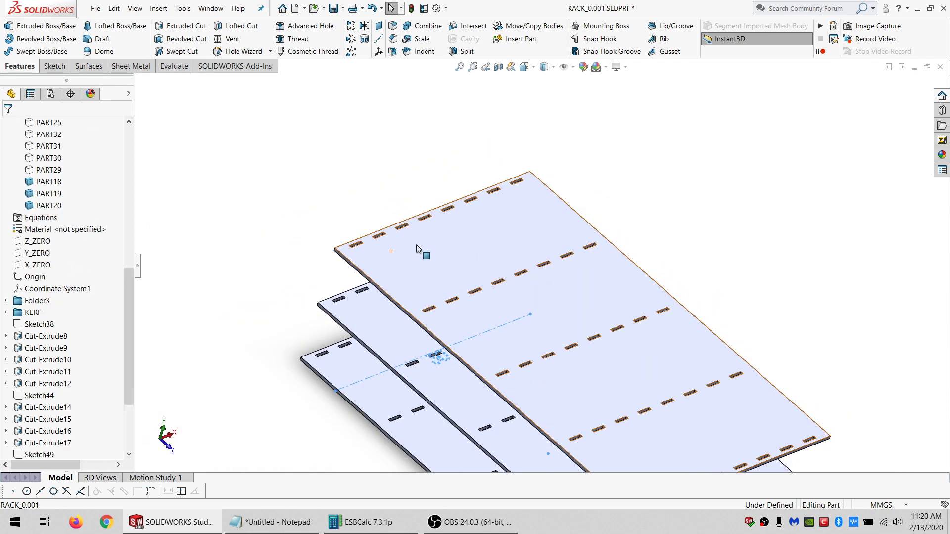
left_click(51, 217)
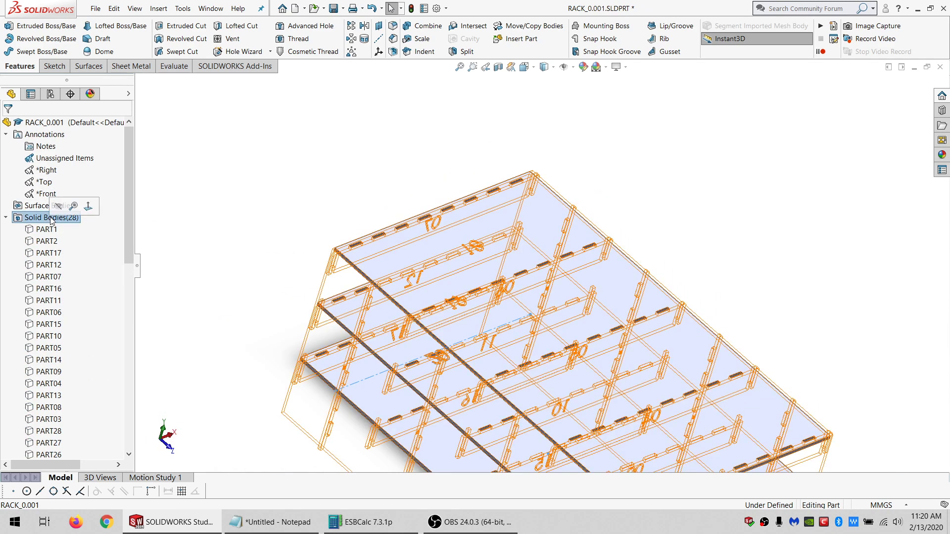
left_click(64, 200)
right_click(56, 218)
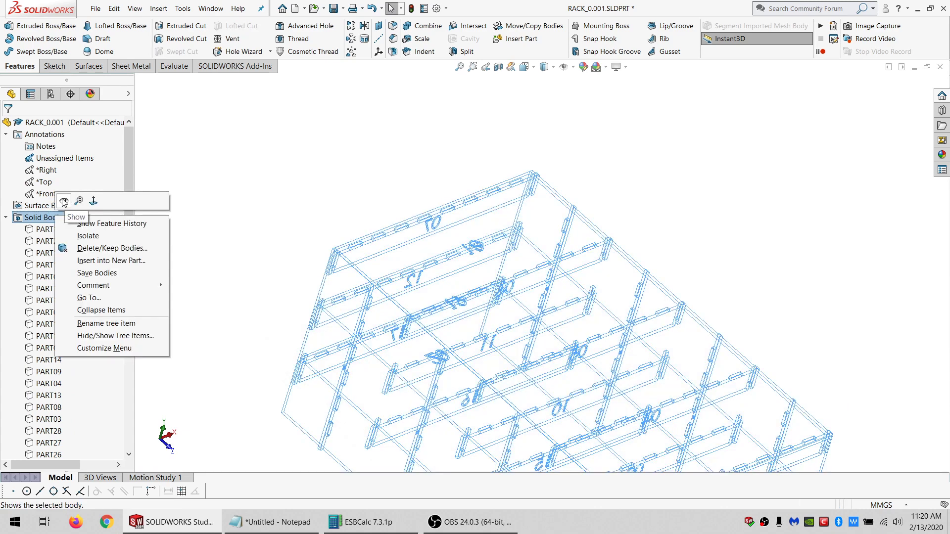
left_click(65, 201)
scroll(74, 307, "down", 13)
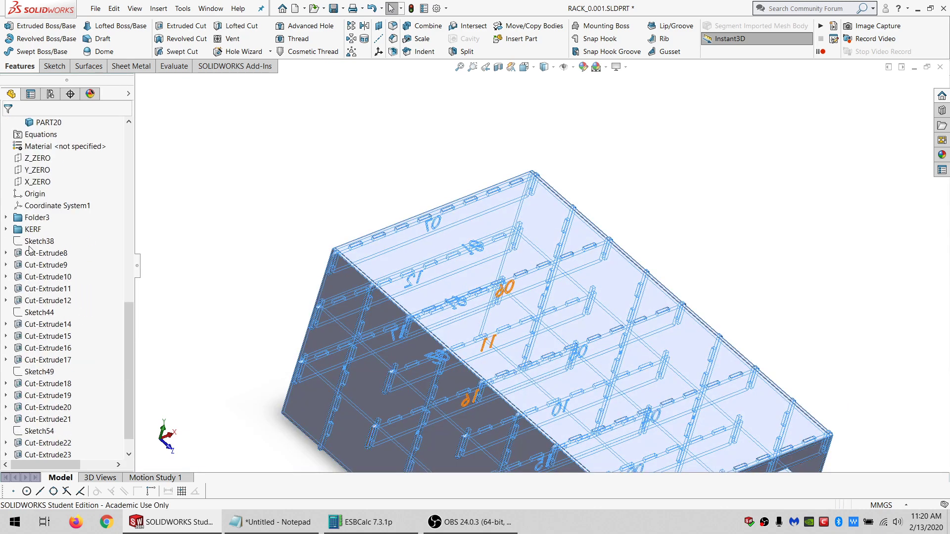
Hide every solid body except the two side panels PART1 and PART2.
left_click(30, 251)
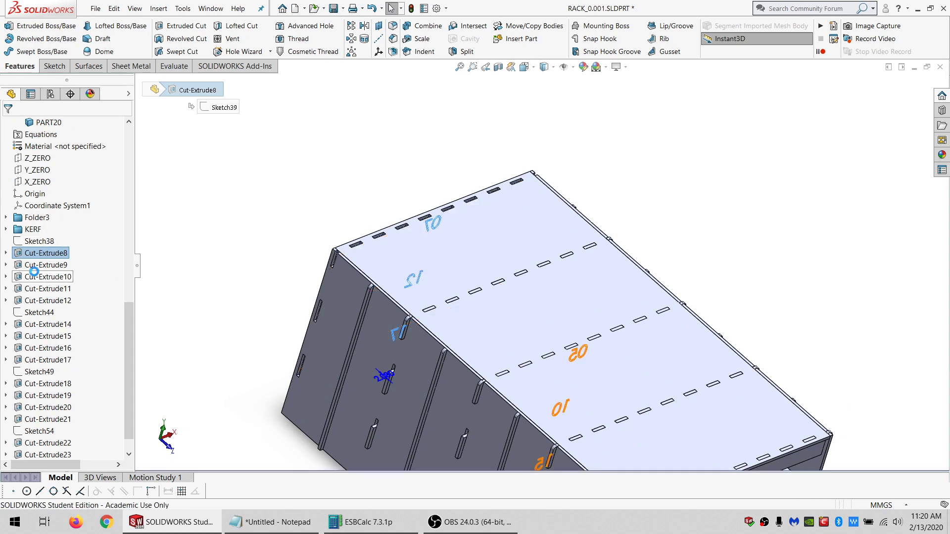
scroll(34, 272, "up", 10)
left_click(47, 218)
scroll(59, 325, "down", 5)
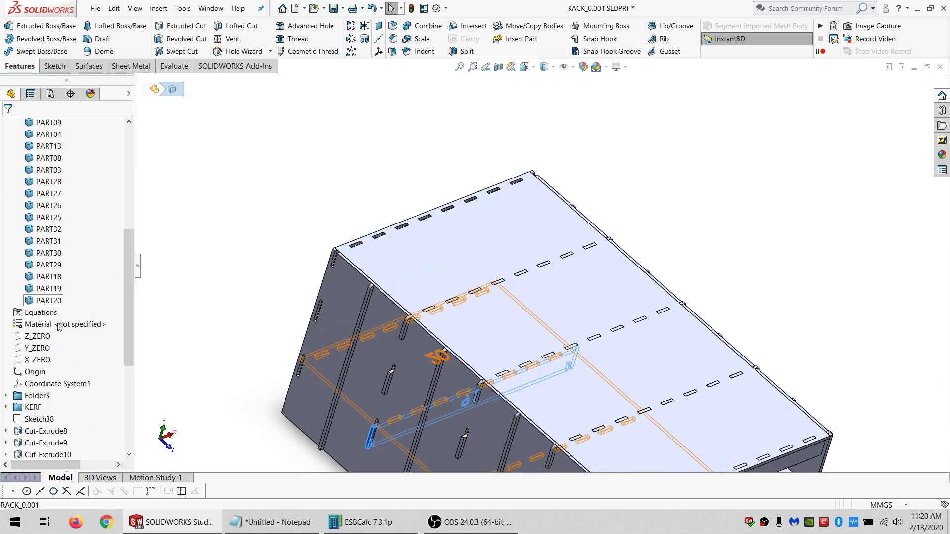
left_click(54, 300, "shift")
left_click(64, 288)
scroll(59, 239, "up", 2)
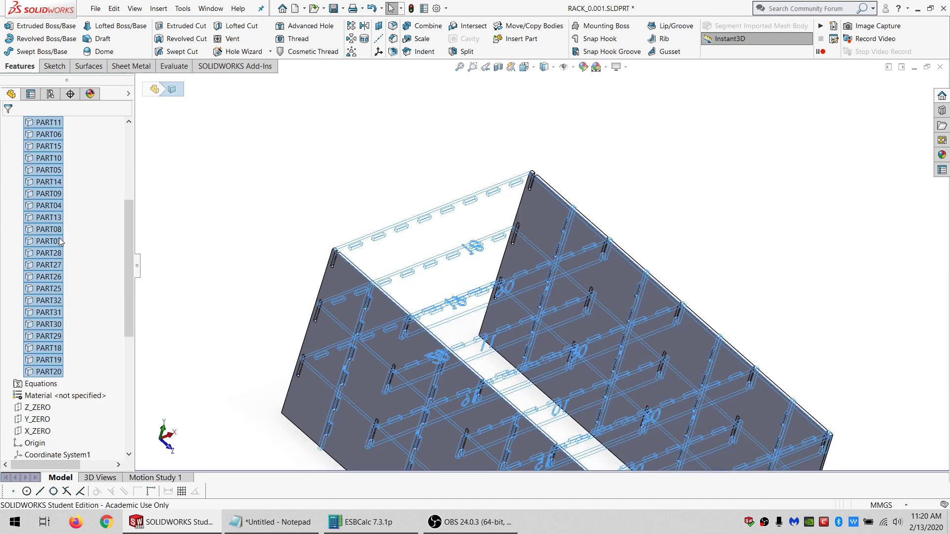
scroll(59, 241, "up", 5)
left_click(364, 267)
scroll(584, 317, "up", 2)
middle_click_drag(592, 367, 577, 346)
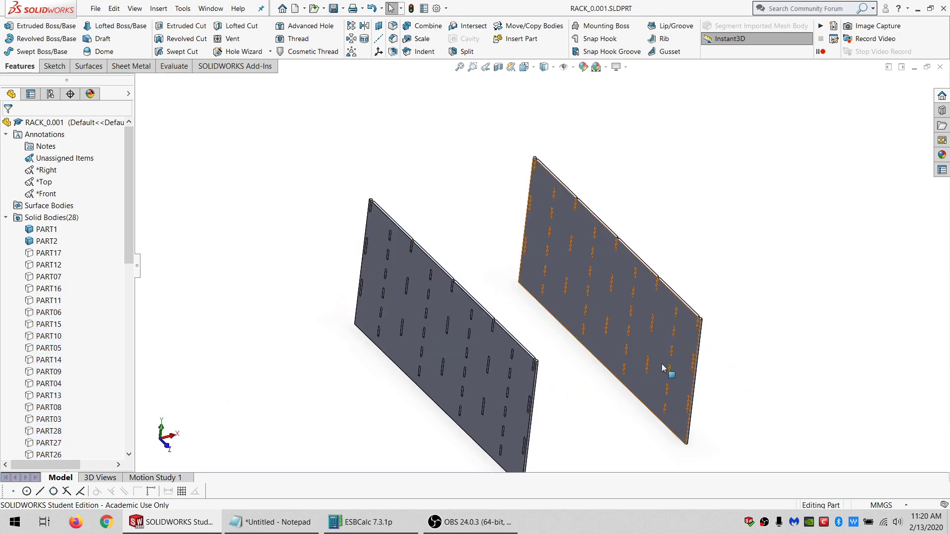
middle_click_drag(657, 381, 659, 340)
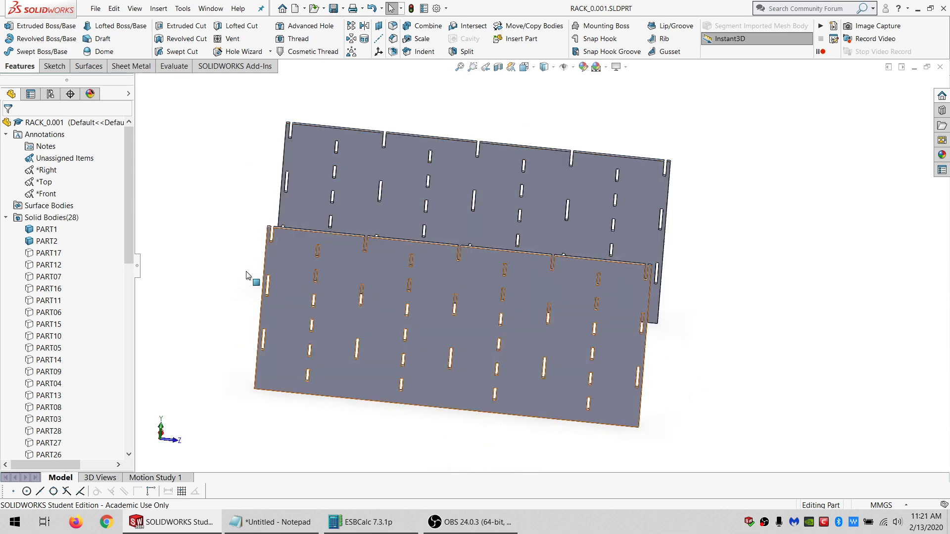
Use PART03 to locate its slot and start a sketch on the far side panel's broad face beside that slot.
scroll(52, 342, "down", 3)
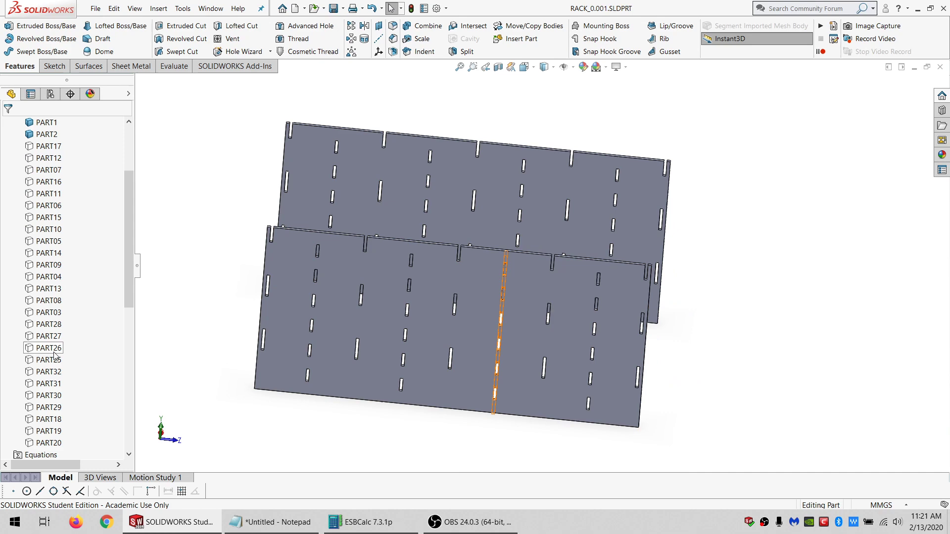
left_click(49, 312)
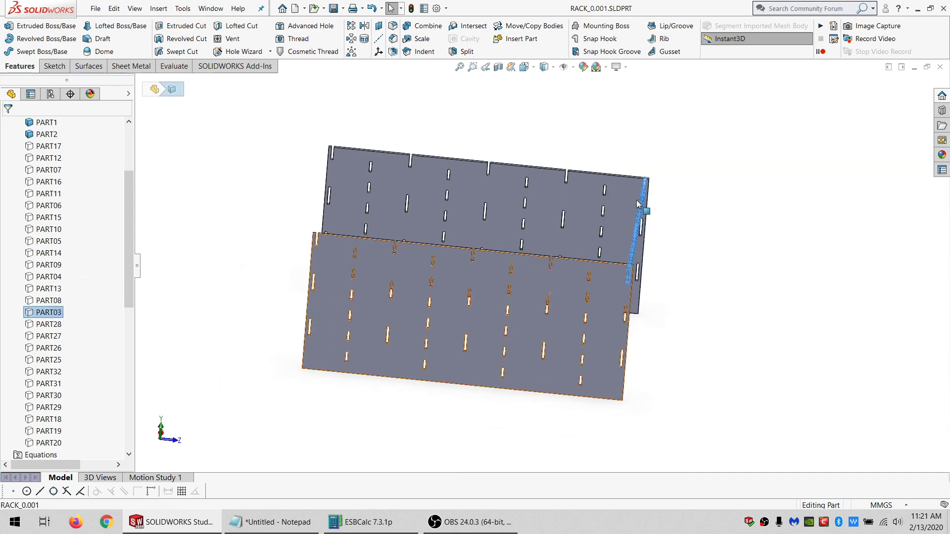
scroll(569, 274, "down", 4)
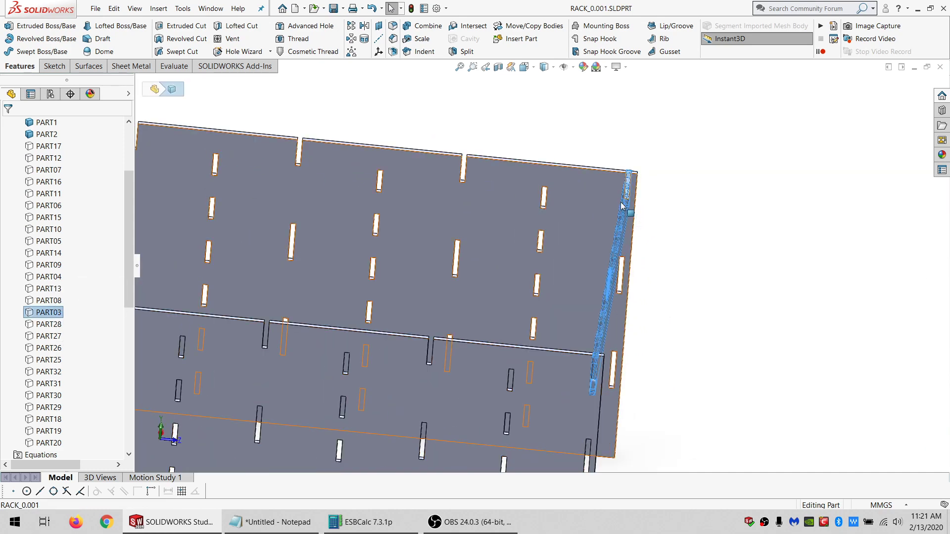
scroll(600, 215, "down", 3)
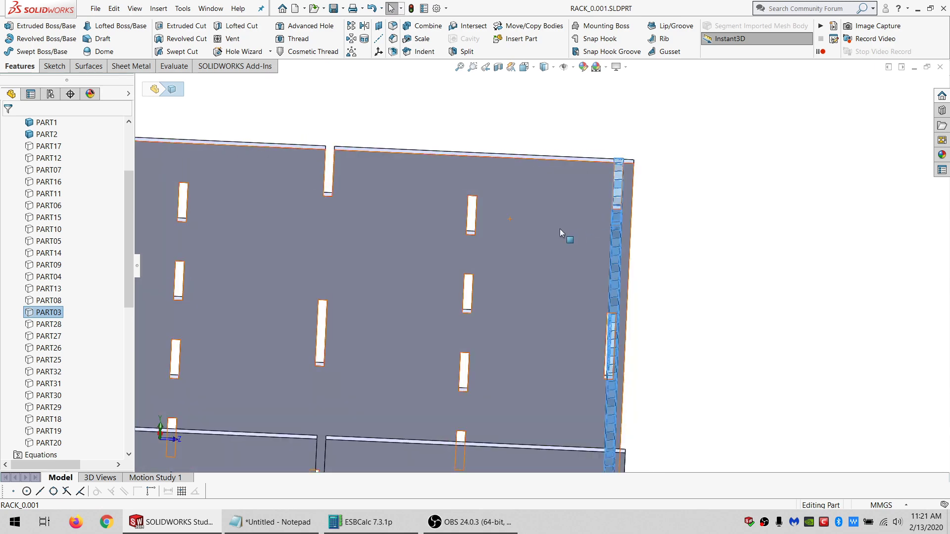
left_click(560, 230)
left_click(53, 66)
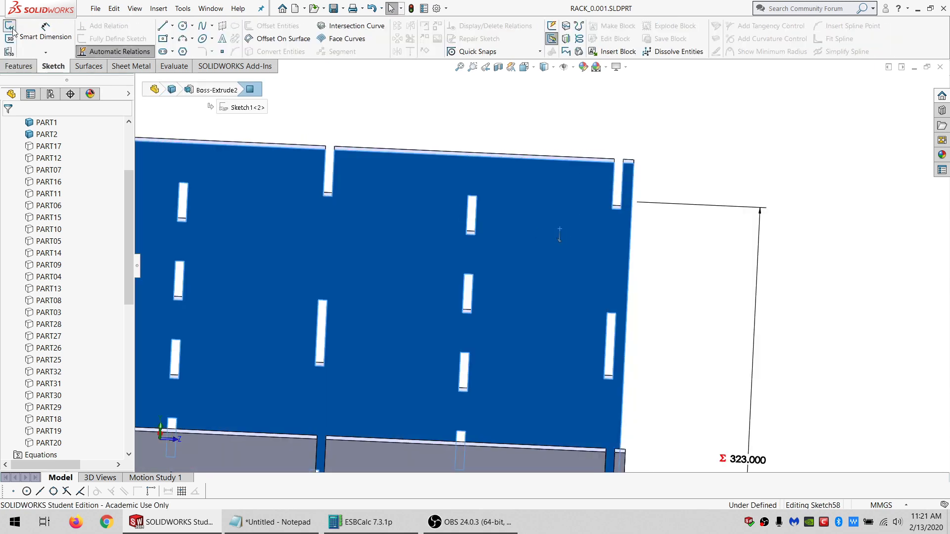
scroll(569, 215, "up", 3)
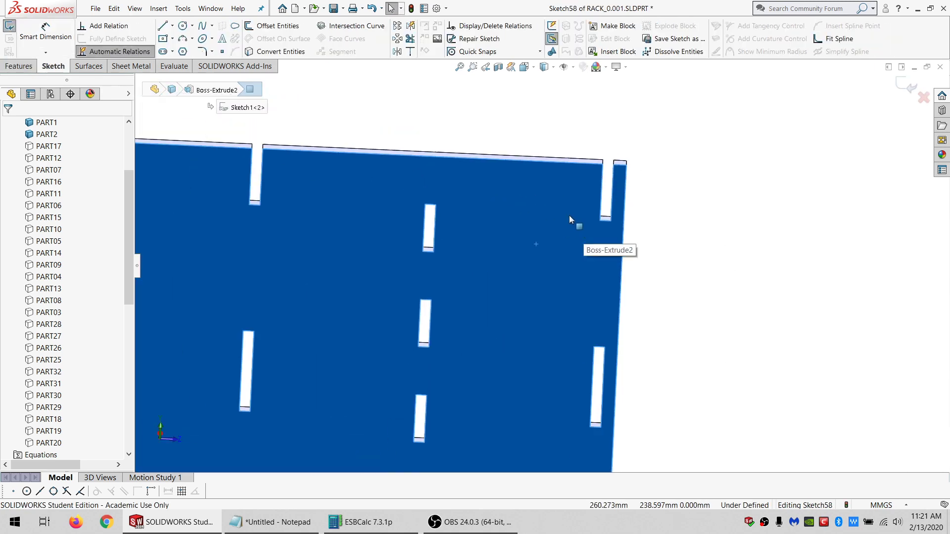
Draw a centre rectangle about 12 mm wide beside the PART03 slot and make its lower corner coincident with the slot's lower corner.
left_click(172, 40)
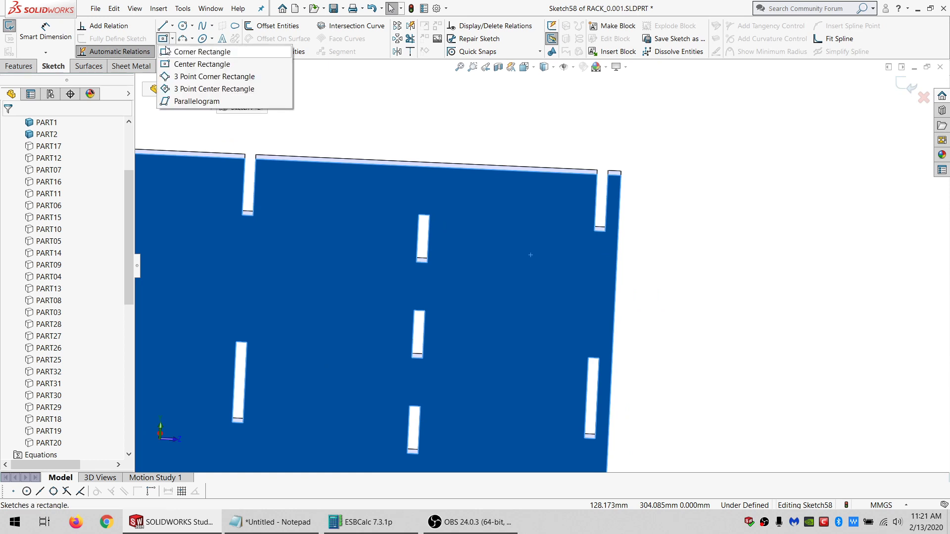
left_click(198, 64)
left_click(542, 197)
left_click(558, 208)
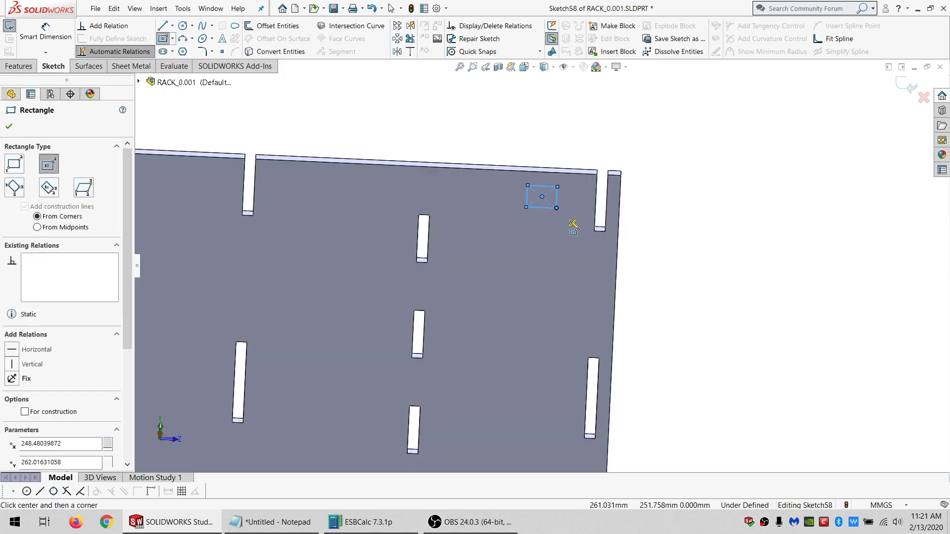
key("Escape")
left_click(557, 208)
left_click(595, 231, "ctrl")
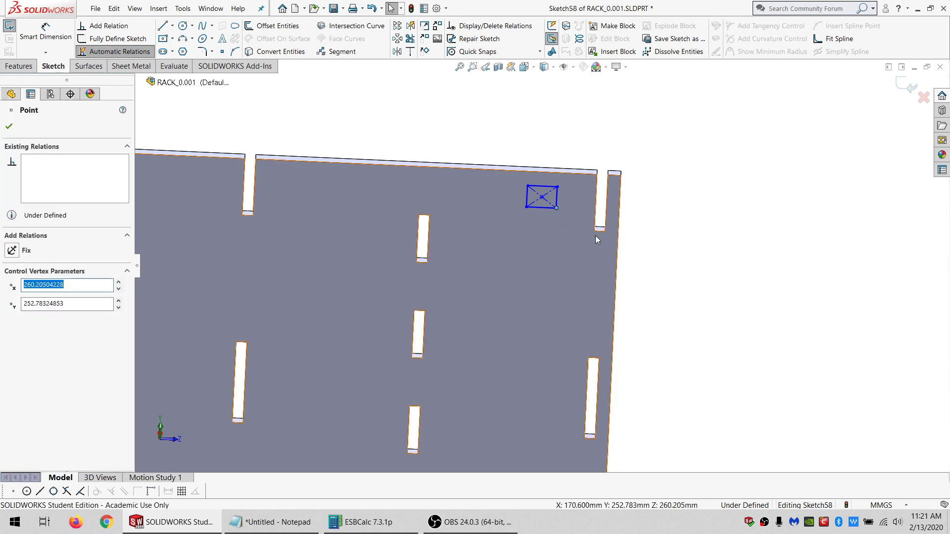
left_click(27, 334)
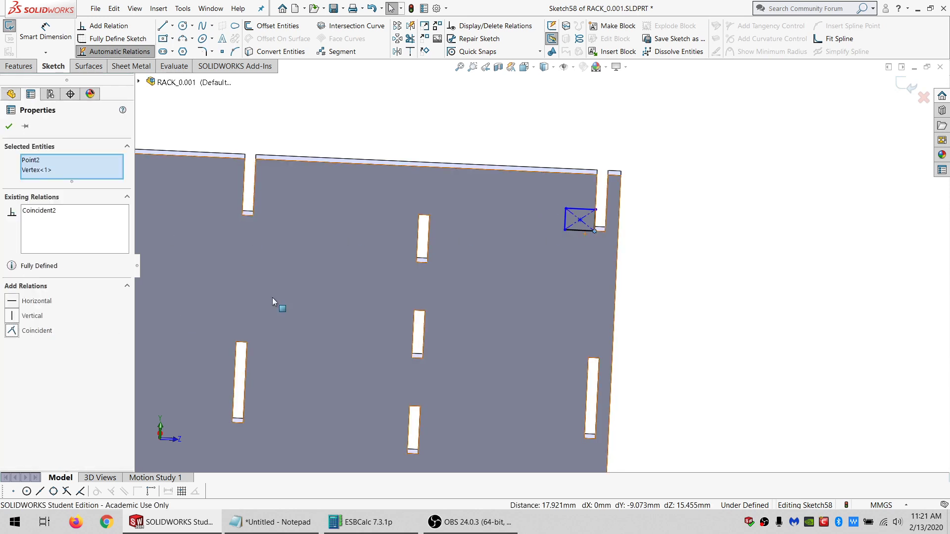
left_click(645, 159)
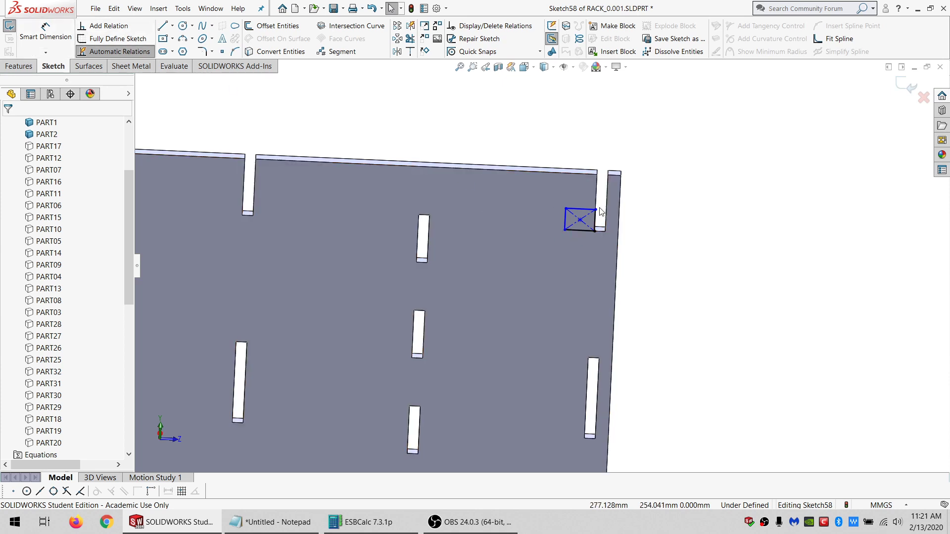
Dimension the rectangle's upper corner 5 mm from the side panel's top edge.
left_click(45, 31)
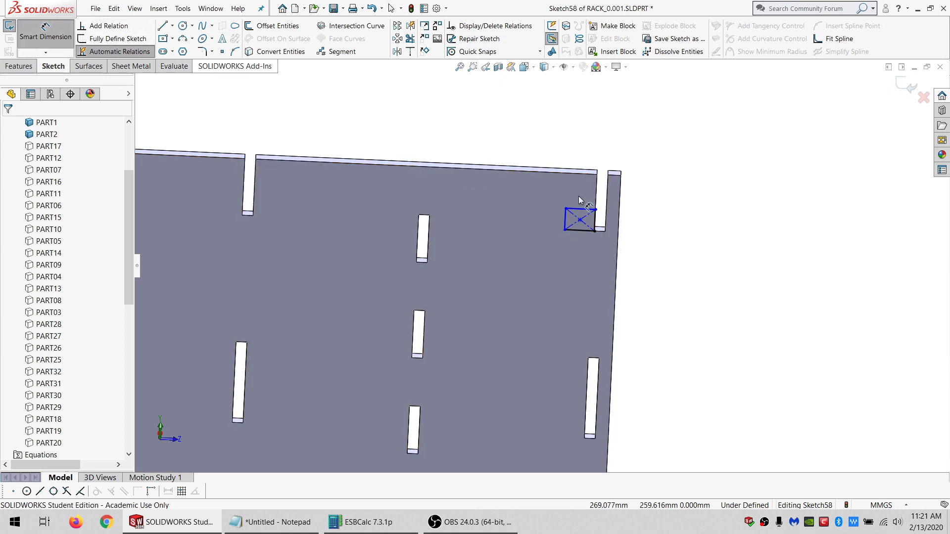
left_click(596, 210)
left_click(592, 174)
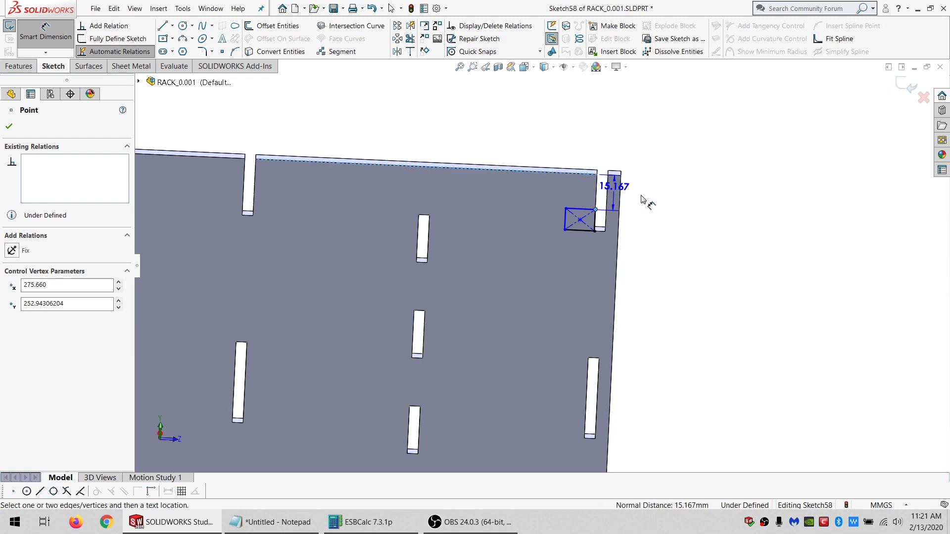
left_click(674, 202)
type("5")
key("Return")
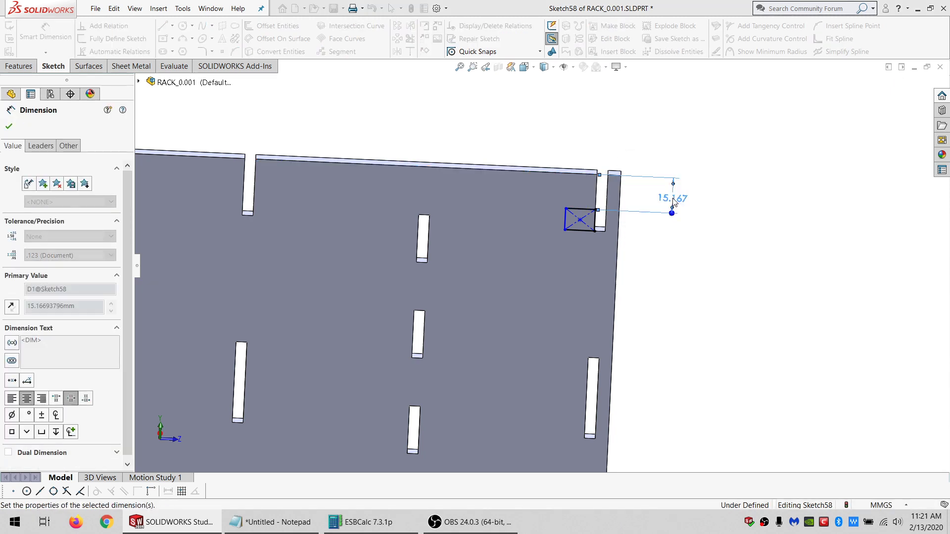
left_click(656, 200)
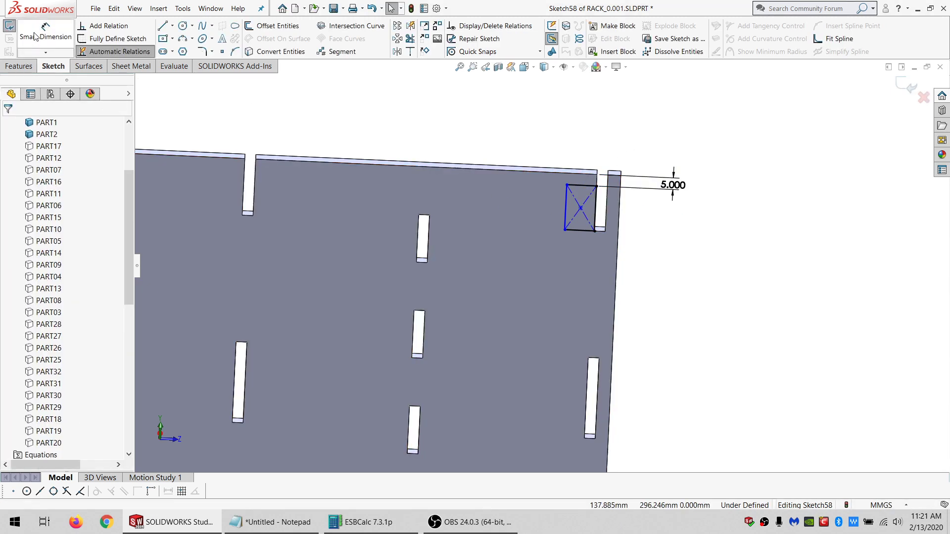
Dimension the rectangle's width as 15 mm along its bottom line.
left_click(578, 231)
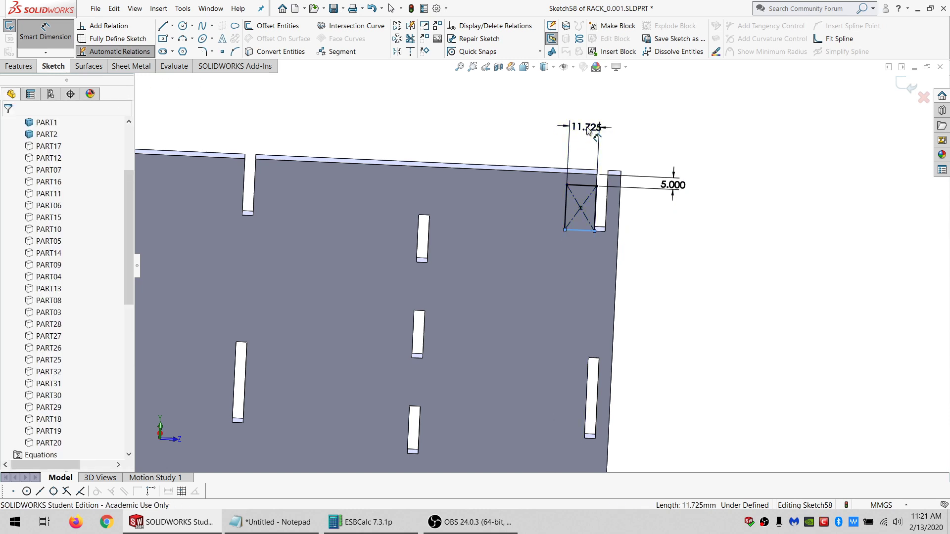
left_click(586, 127)
type("15")
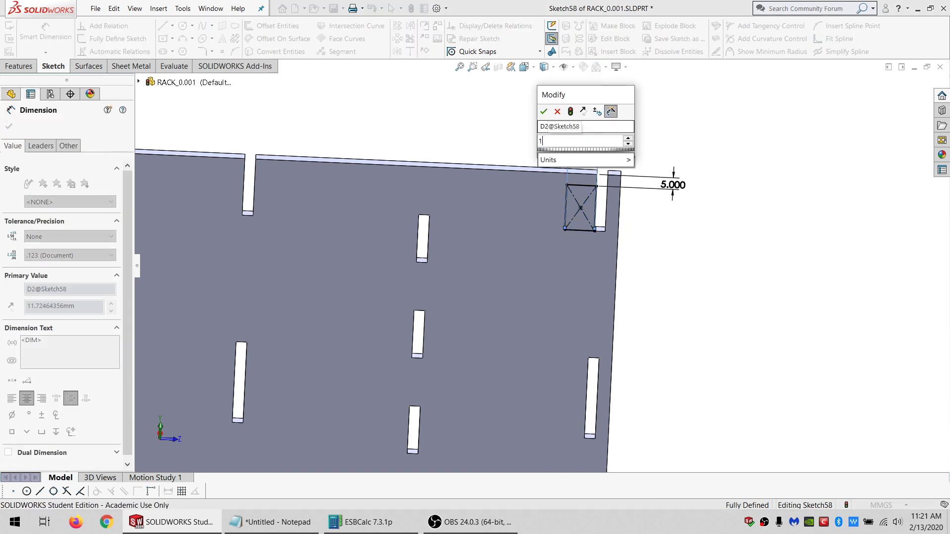
key("Return")
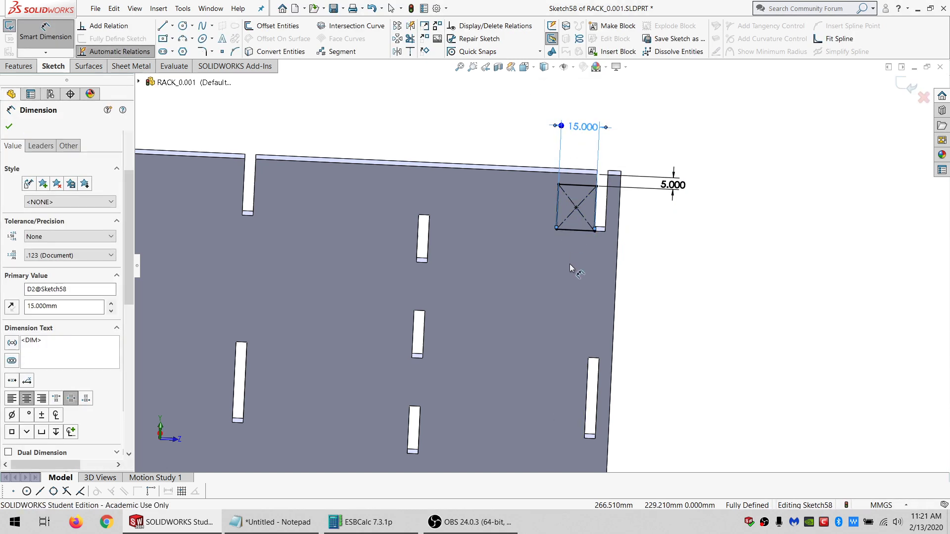
key("Escape")
Add the centred sketch text 03 along the rectangle's bottom line.
left_click(570, 229)
left_click(220, 39)
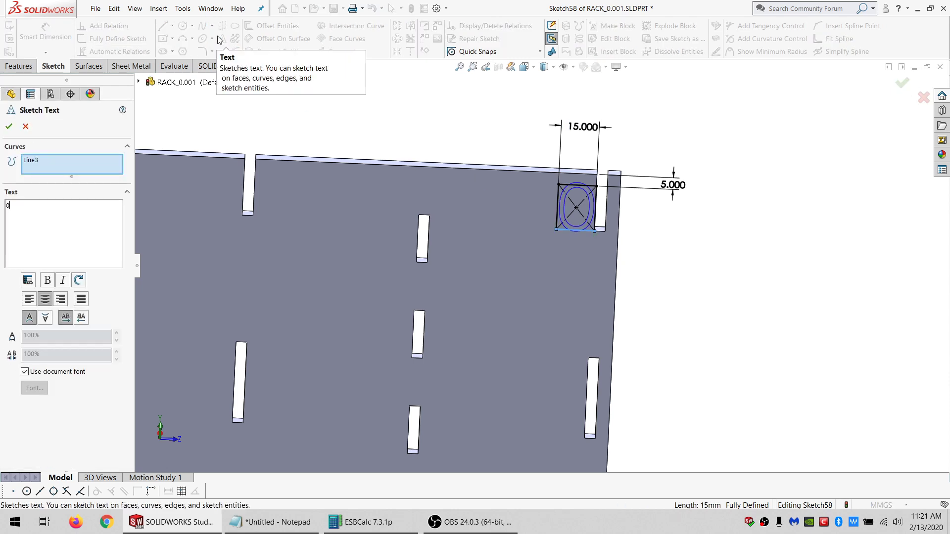
left_click(13, 127)
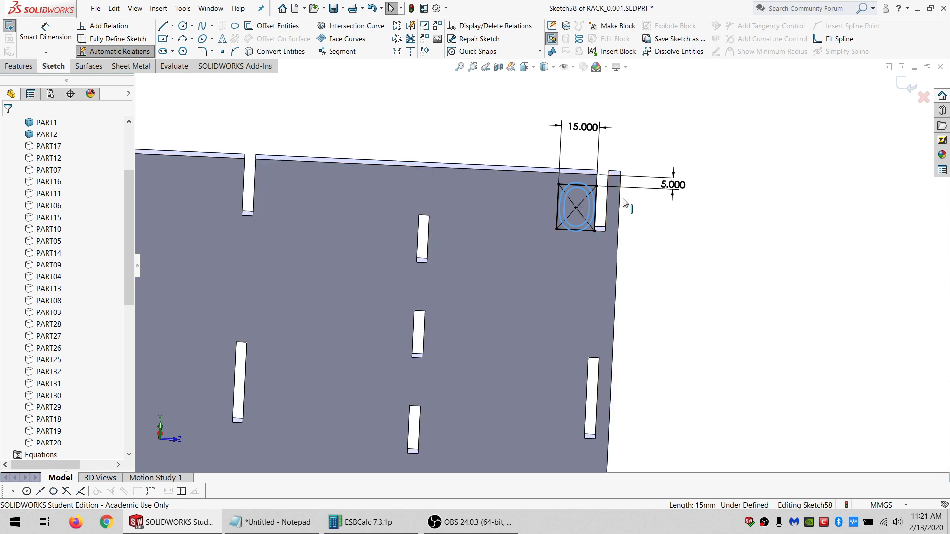
Replace the rectangle's 5 mm offset from the panel's top edge with a 20 mm height dimension.
left_click(602, 192)
left_click(608, 204)
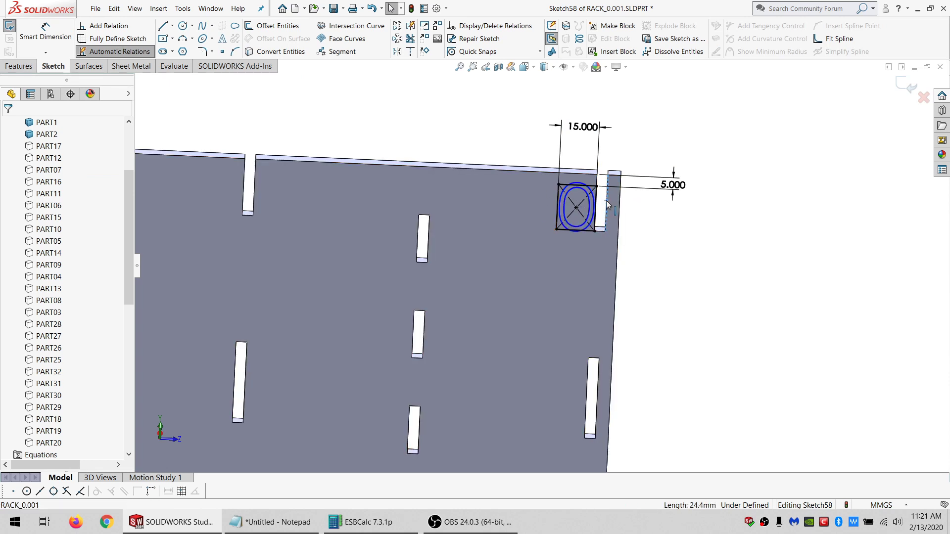
left_click_drag(673, 185, 713, 181)
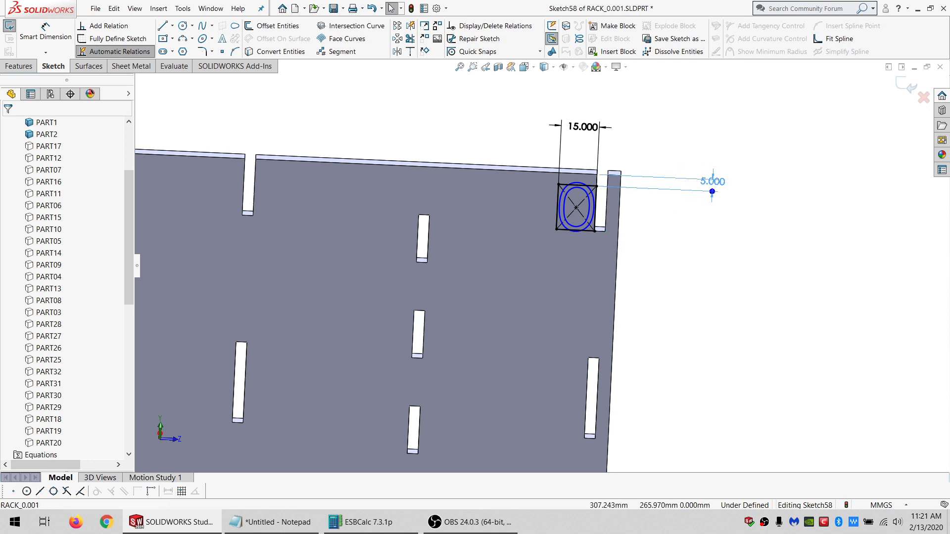
key("Escape")
left_click(45, 33)
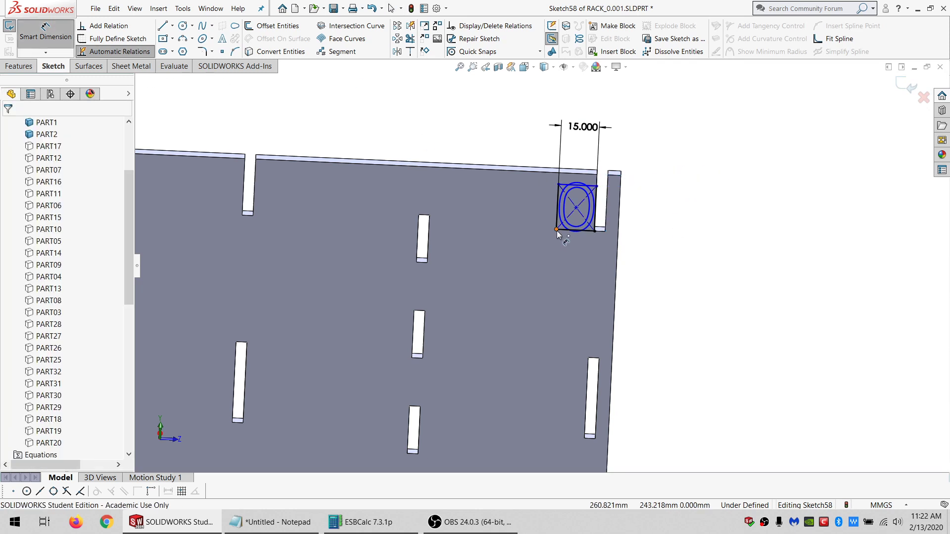
left_click(557, 229)
left_click(596, 205)
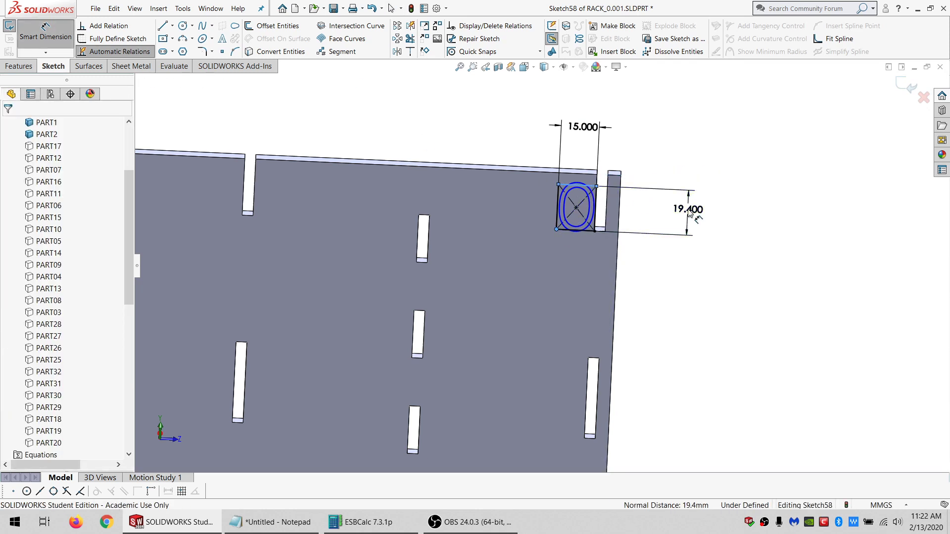
left_click(688, 207)
type("20")
key("Return")
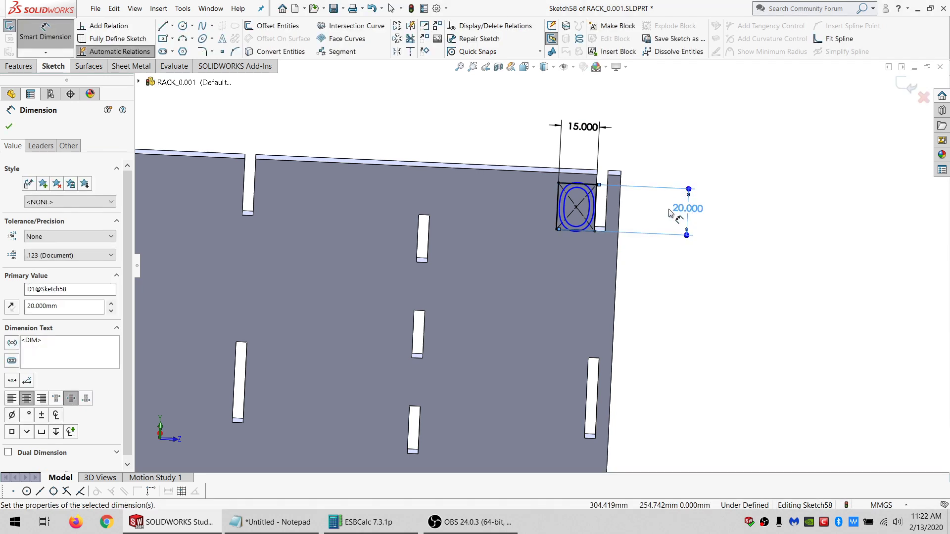
key("Escape")
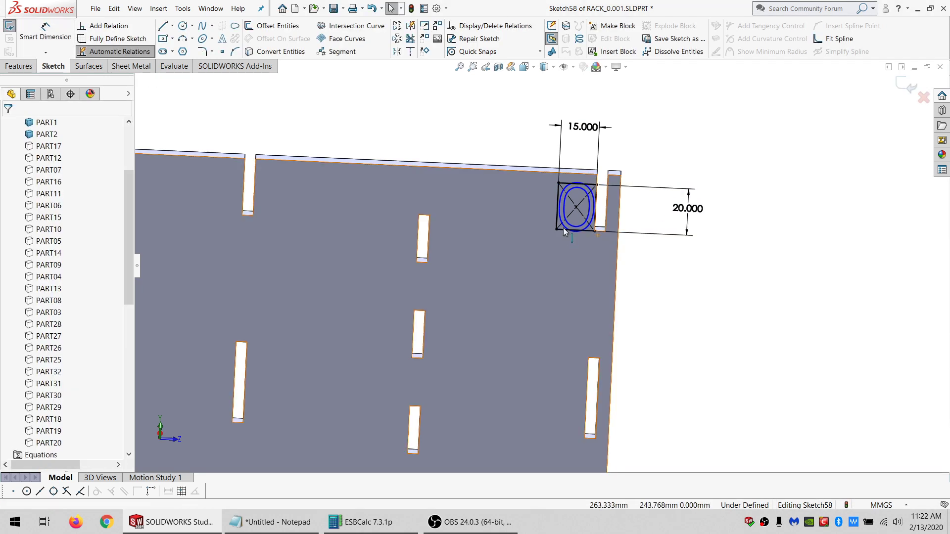
Try widths of 30 mm and 40 mm for the rectangle around the text 03.
double_click(583, 124)
type("30")
key("Return")
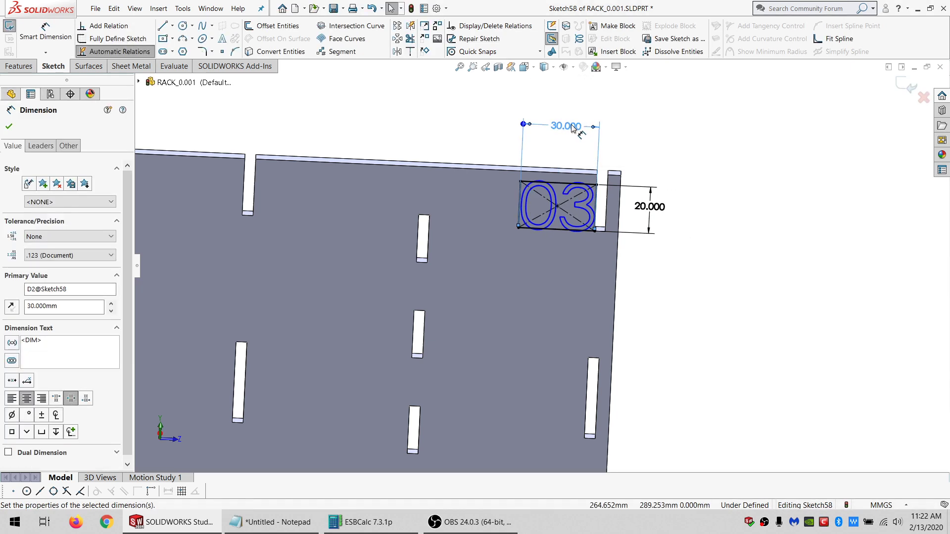
key("Escape")
double_click(571, 124)
type("40")
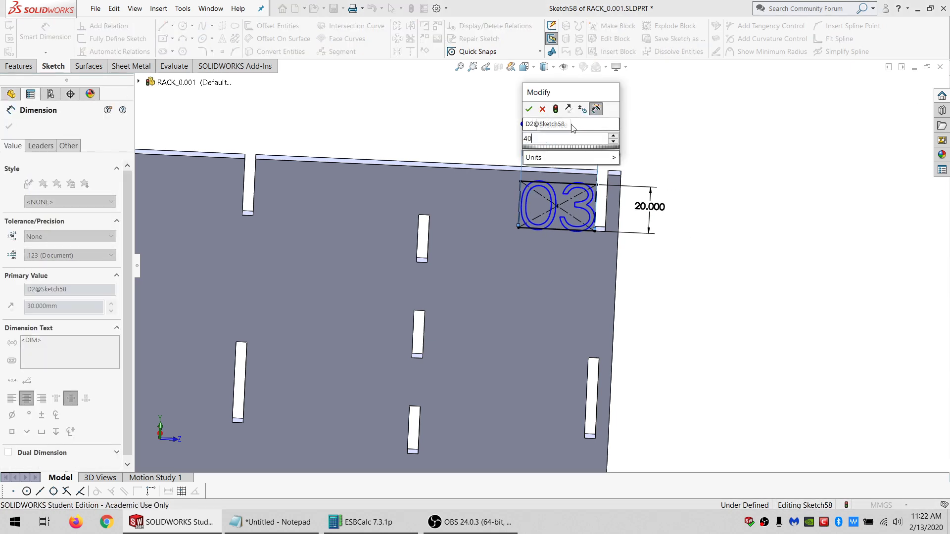
key("Return")
key("Escape")
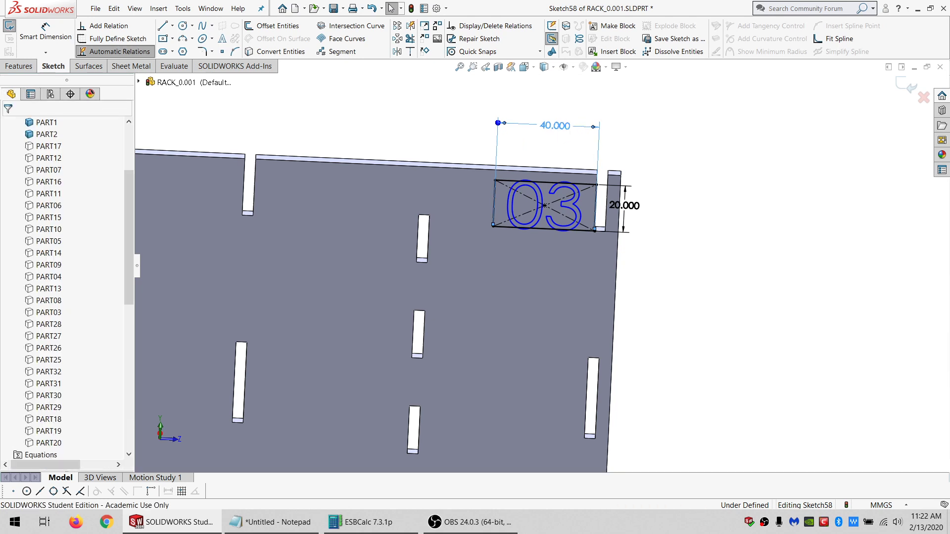
Set the width of the rectangle around the text 03 to 35 mm.
double_click(558, 126)
type("35")
key("Return")
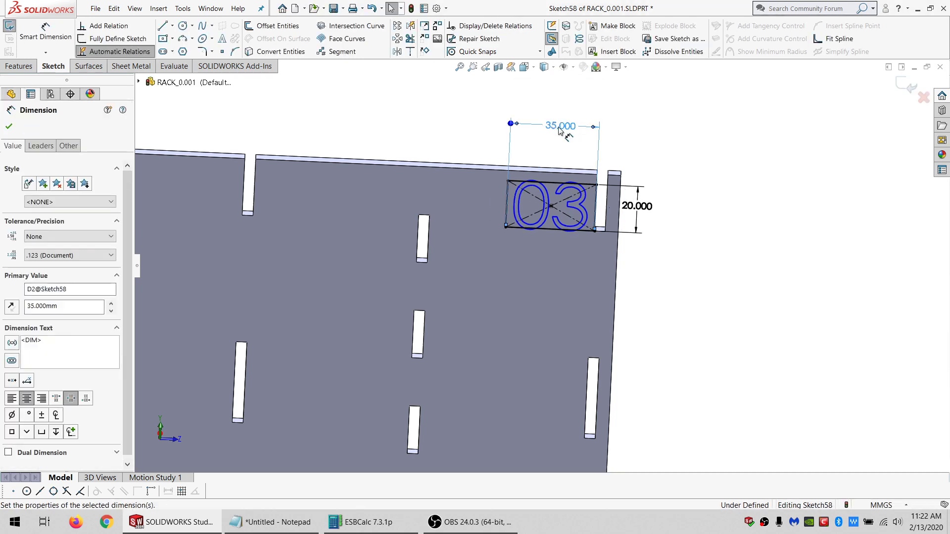
Set the width of the rectangle around the text 03 to 40 mm.
key("Escape")
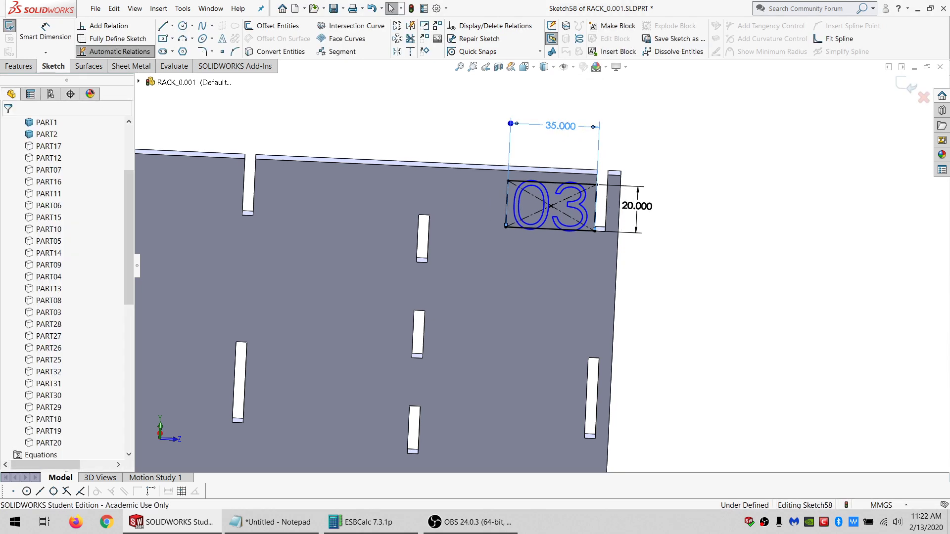
double_click(558, 126)
type("40")
key("Return")
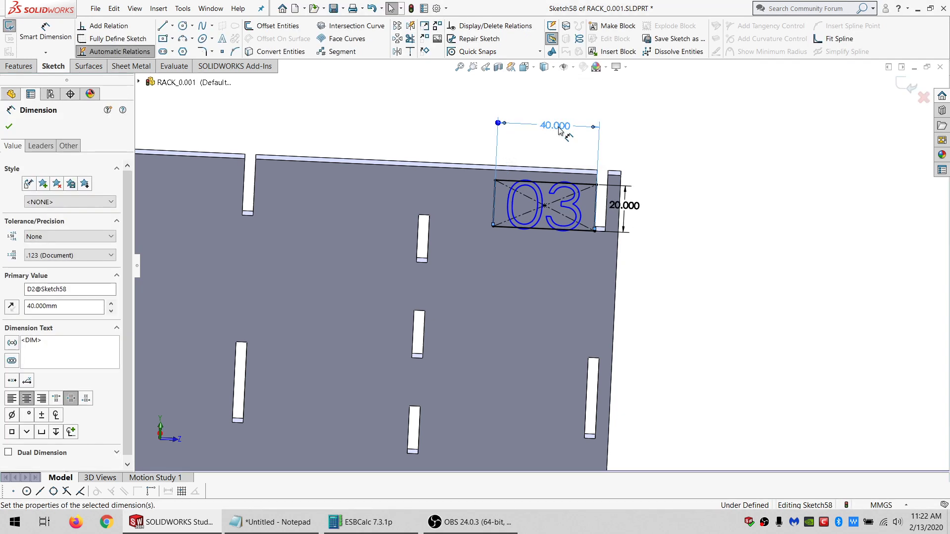
scroll(532, 206, "up", 3)
key("Escape")
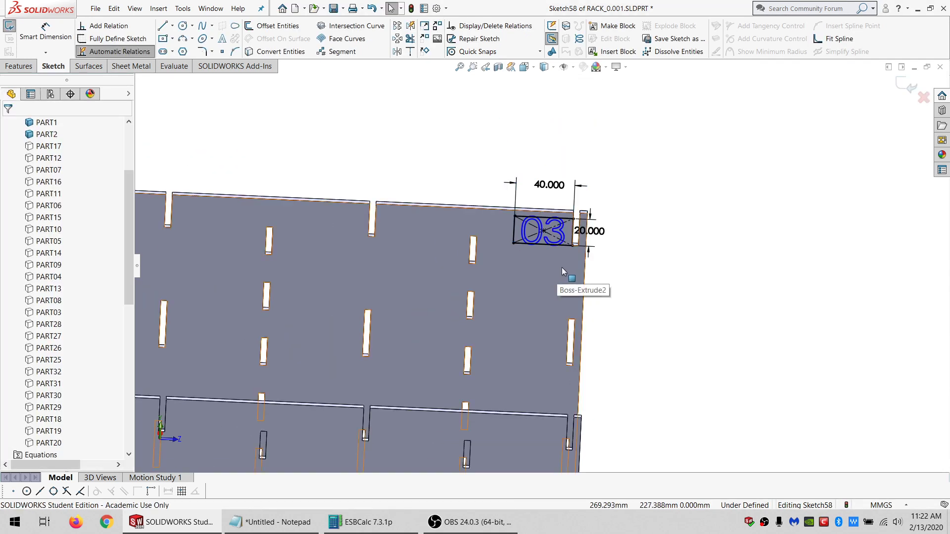
scroll(563, 266, "up", 2)
scroll(439, 263, "down", 2)
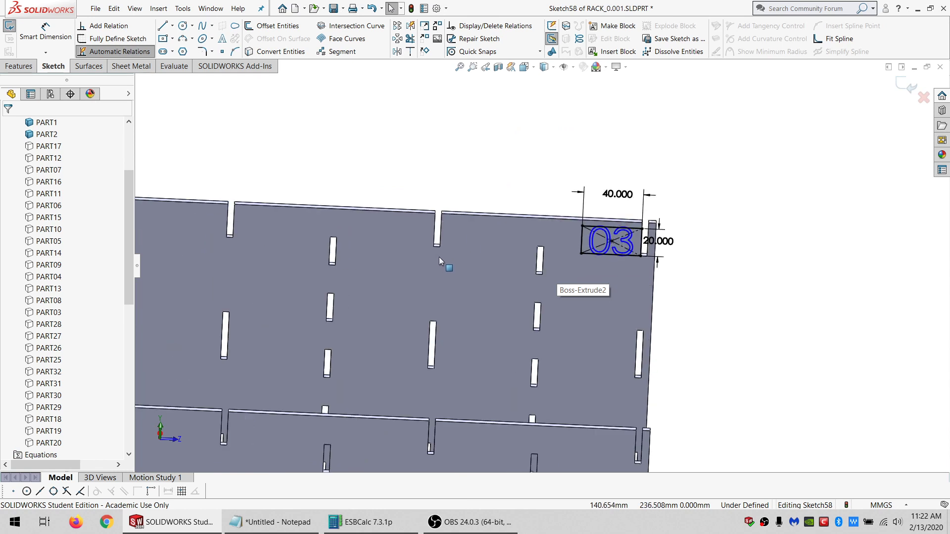
scroll(439, 254, "up", 2)
scroll(471, 305, "down", 1)
Examine the assembled rack from several sides, checking the numbers on the cross parts against those on the side panels' inner faces.
middle_click_drag(472, 304, 470, 322)
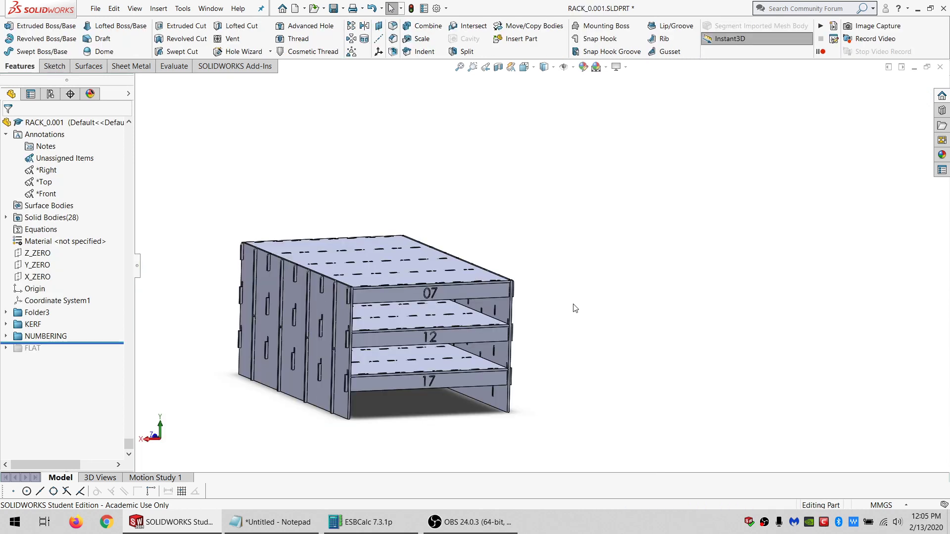
middle_click_drag(494, 305, 394, 314)
scroll(286, 313, "down", 4)
middle_click(284, 305)
middle_click_drag(284, 305, 271, 223)
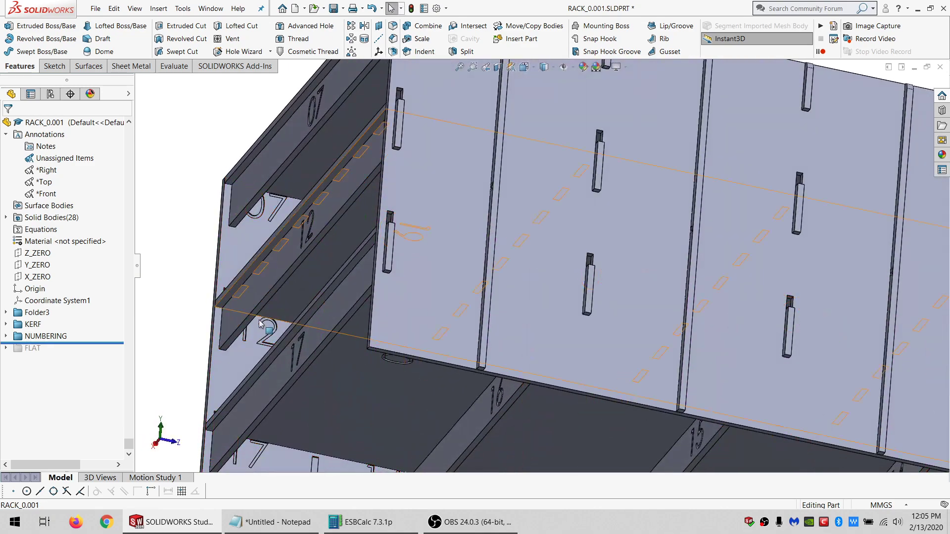
scroll(492, 317, "up", 6)
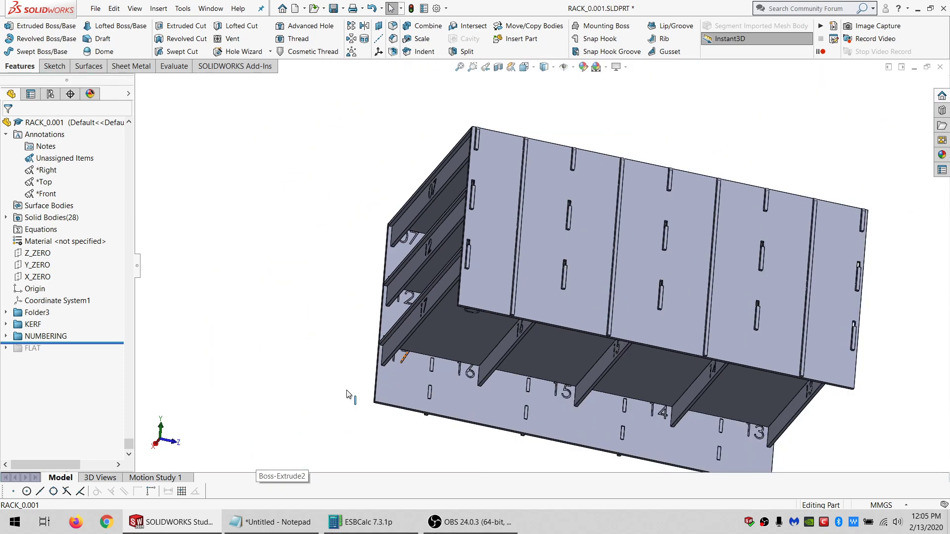
middle_click_drag(495, 320, 473, 359)
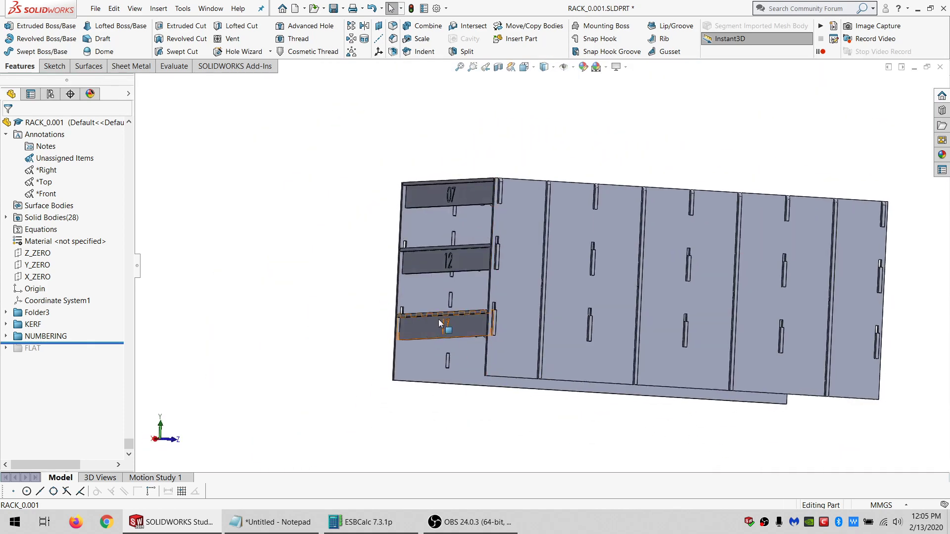
left_click(464, 326)
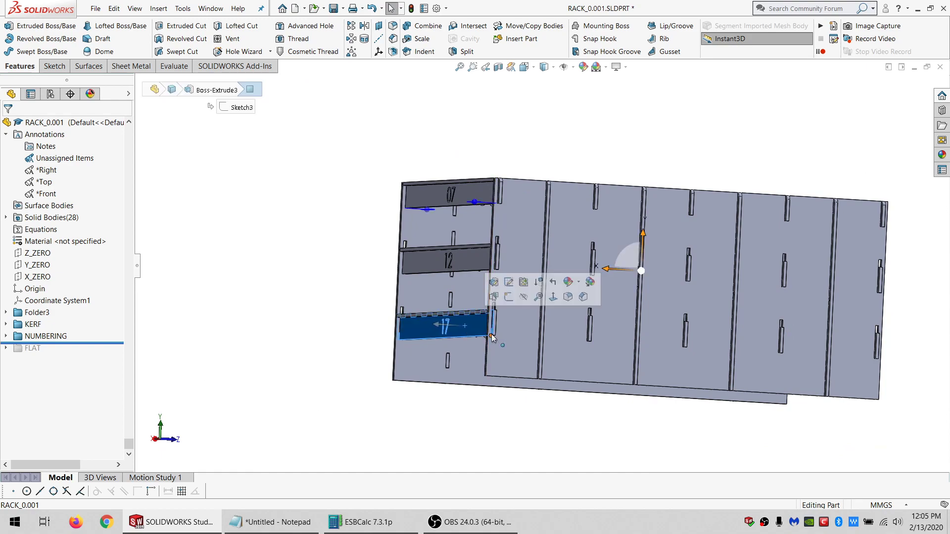
middle_click_drag(464, 326, 388, 388)
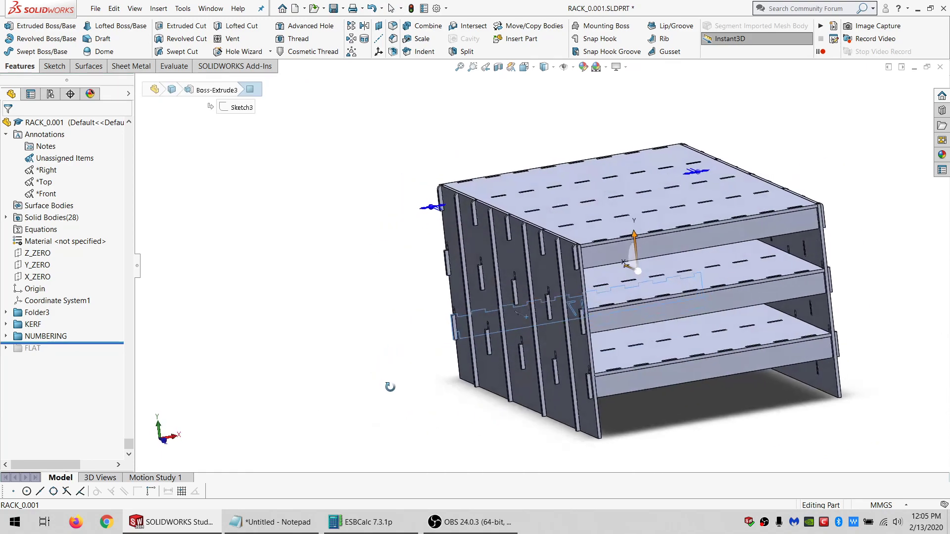
middle_click_drag(633, 303, 524, 251)
scroll(525, 251, "down", 5)
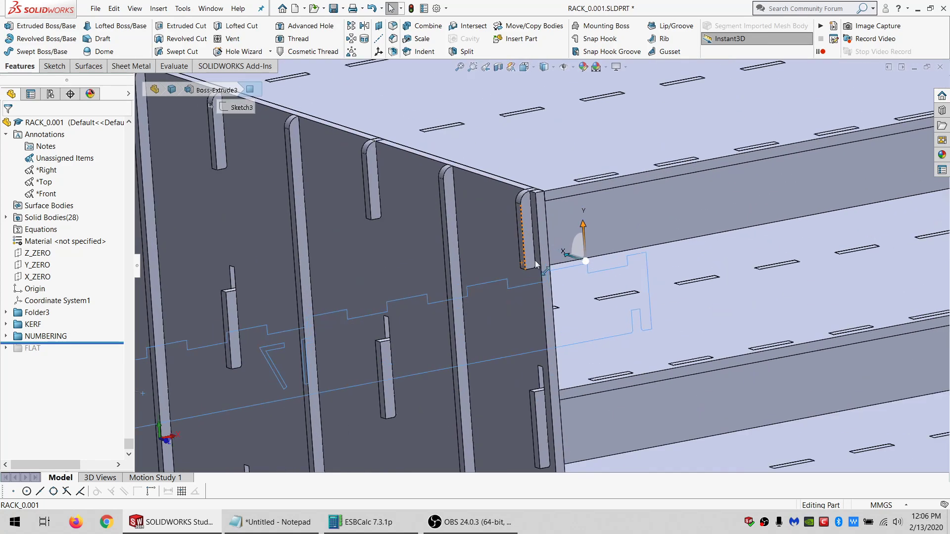
scroll(533, 285, "up", 6)
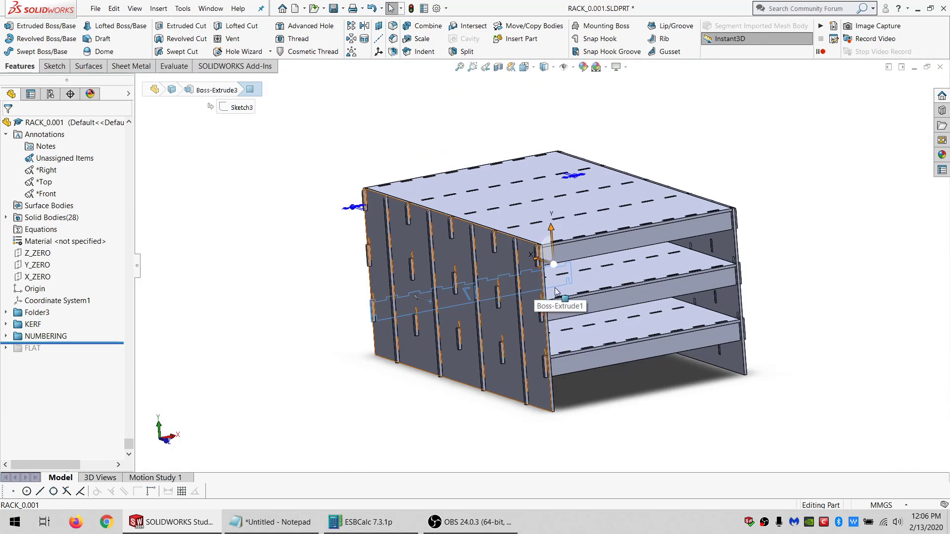
left_click(336, 355)
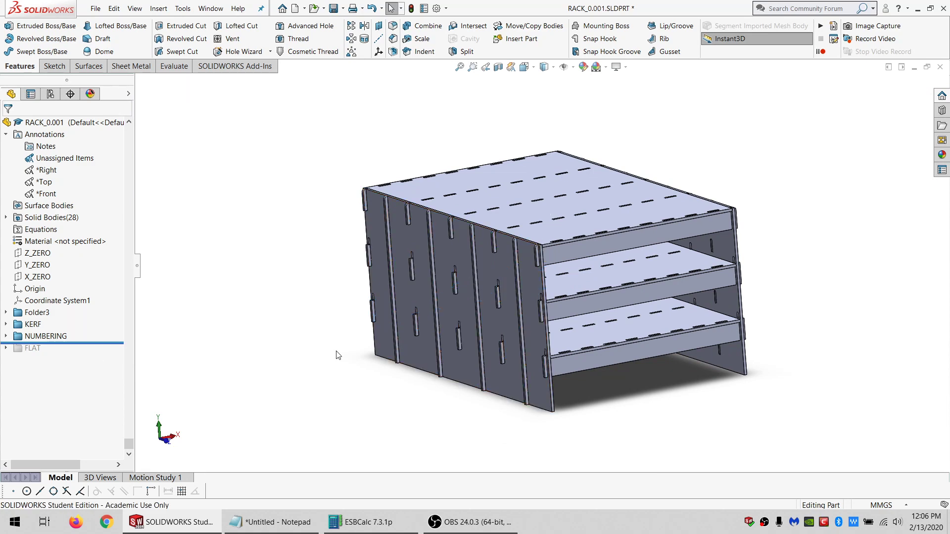
Roll the feature history forward past the FLAT folder and orient the view normal to panel 19's face.
left_click_drag(99, 342, 102, 349)
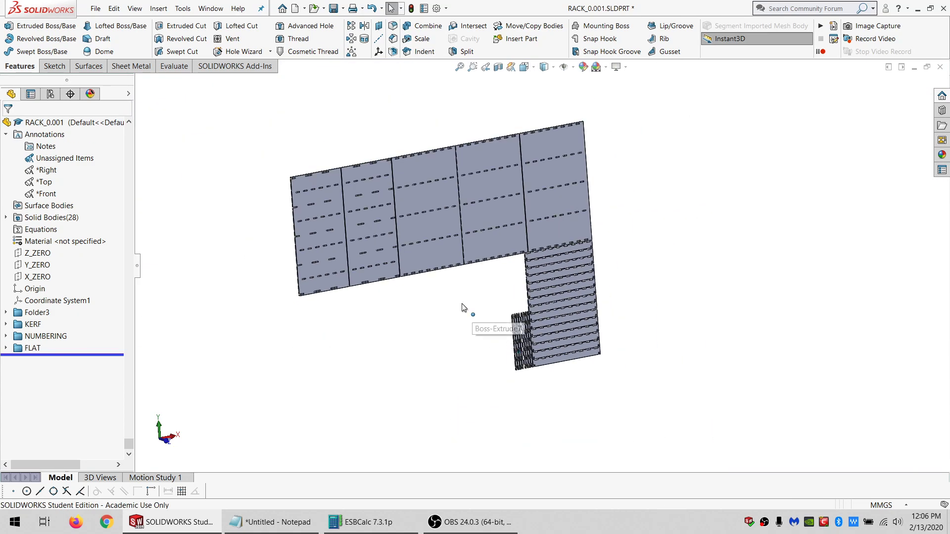
scroll(443, 236, "down", 5)
left_click(453, 226)
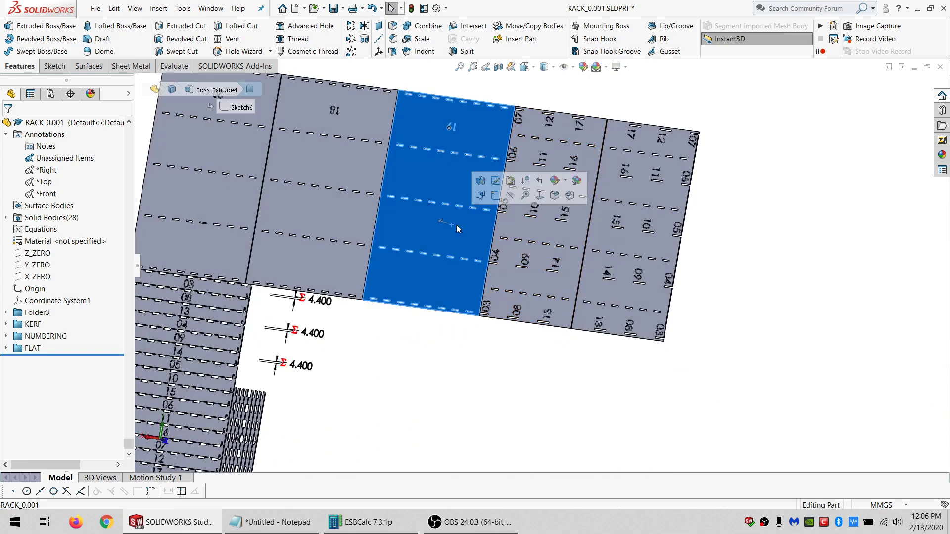
left_click(525, 181)
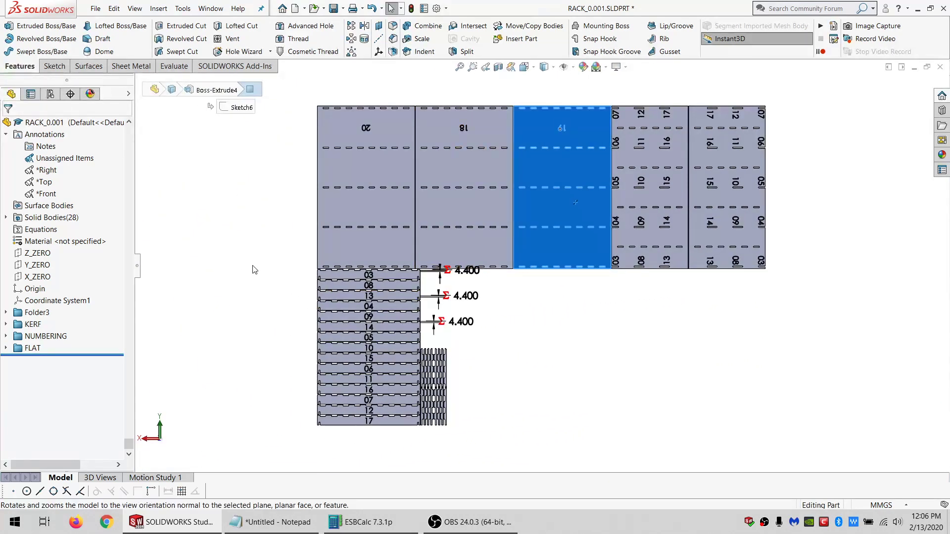
left_click(254, 269)
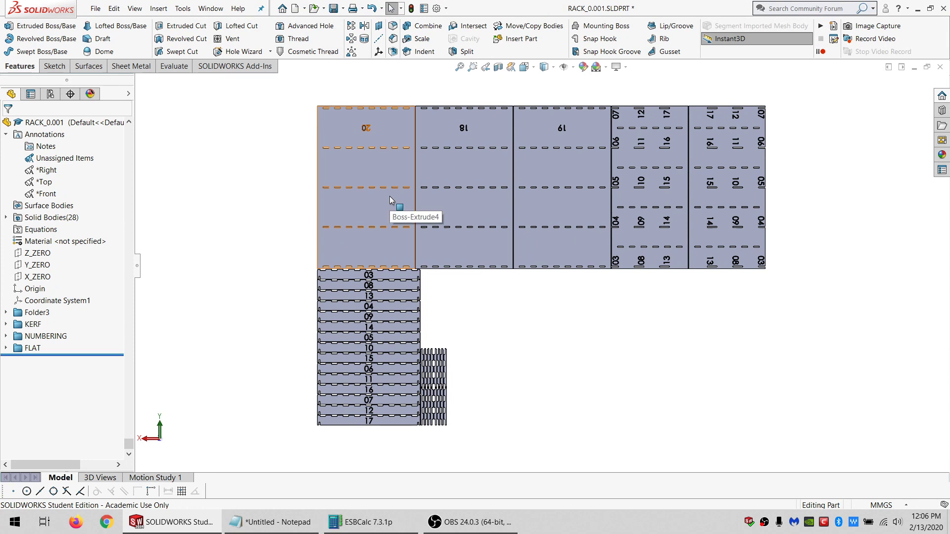
Examine the flat layout, comparing the slot numbers on the two side panels with the numbers on the panels and strips.
left_click(551, 170)
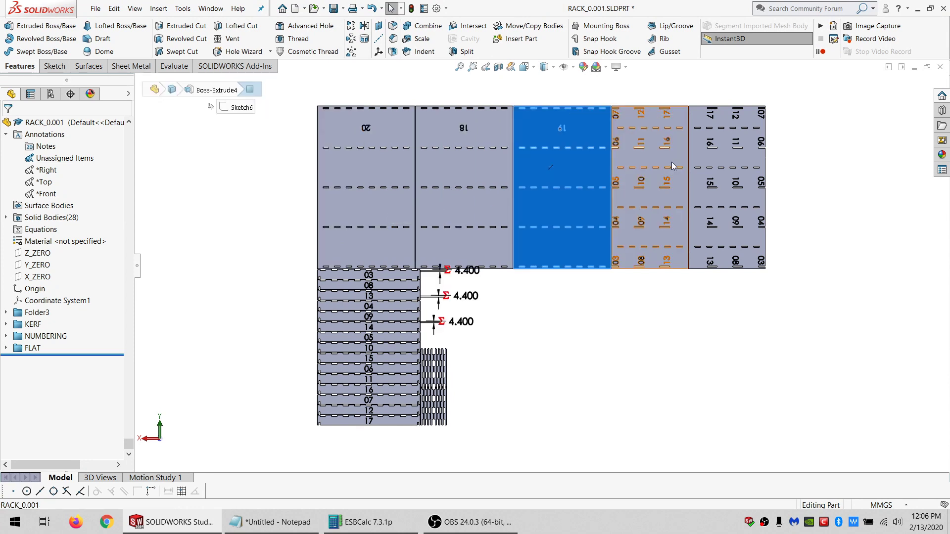
left_click(668, 165)
left_click(637, 292)
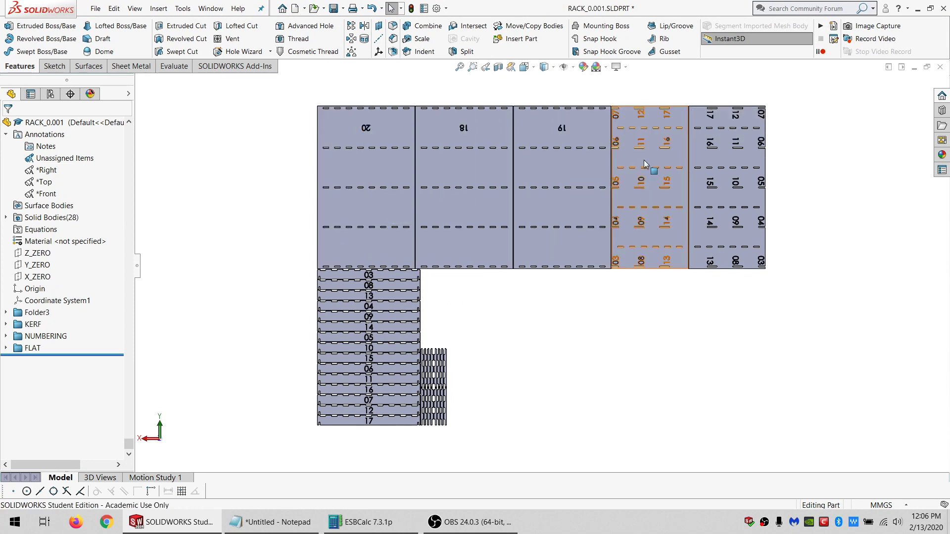
left_click(645, 163)
left_click(709, 160)
left_click(670, 145)
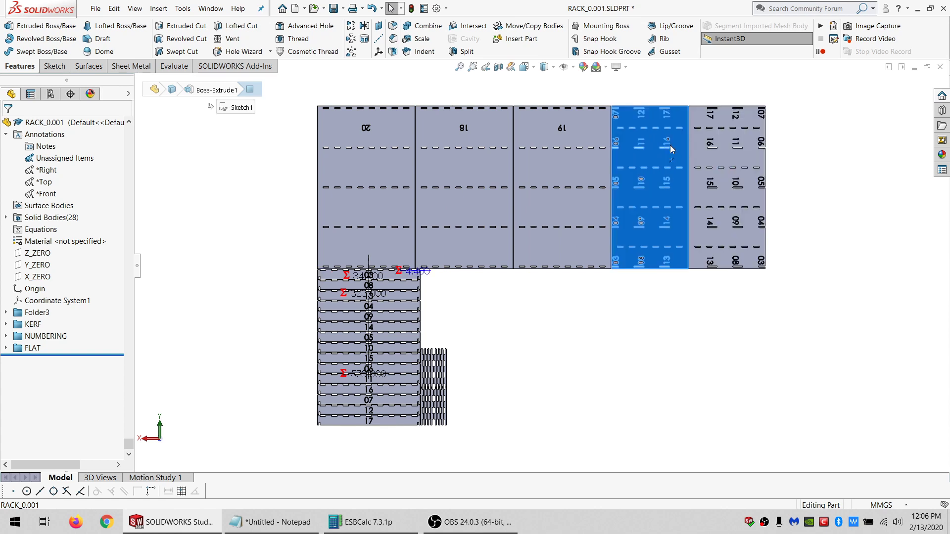
left_click(674, 111)
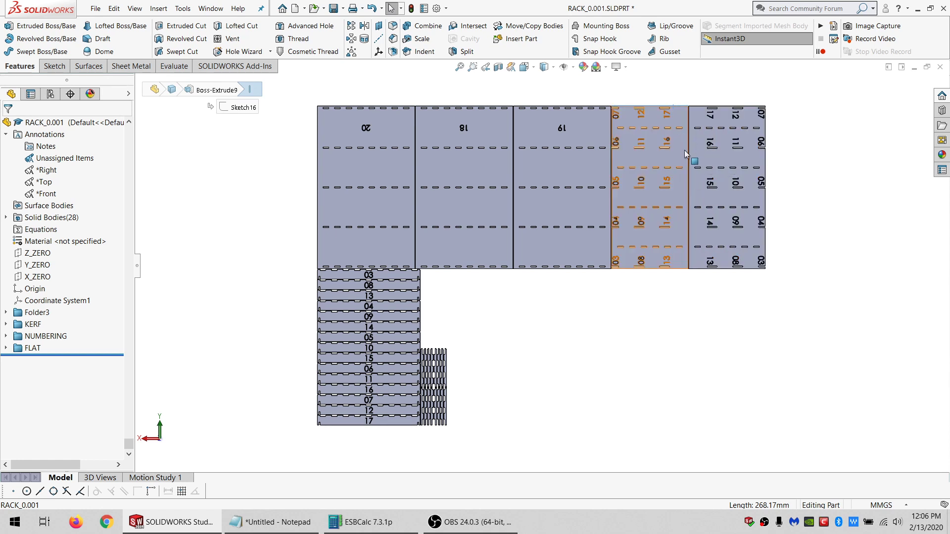
scroll(632, 179, "down", 1)
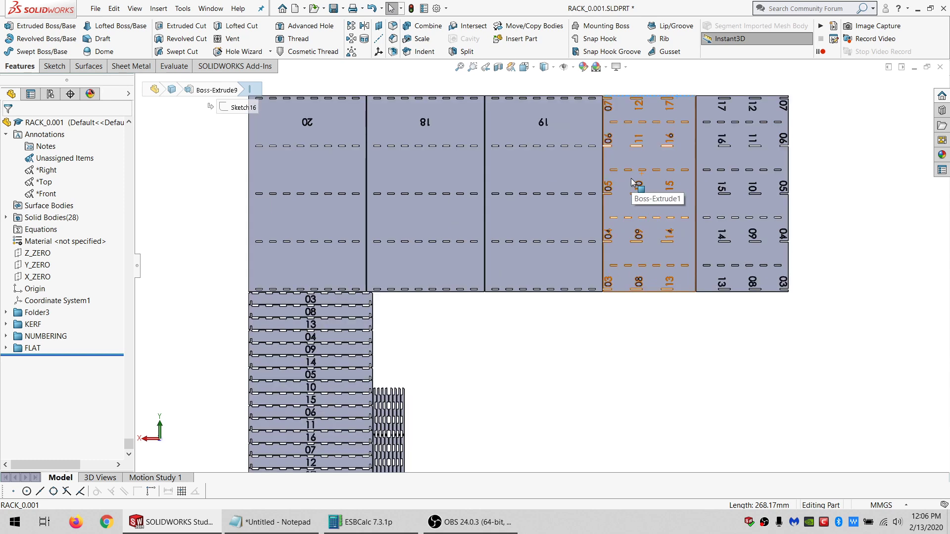
scroll(629, 181, "up", 2)
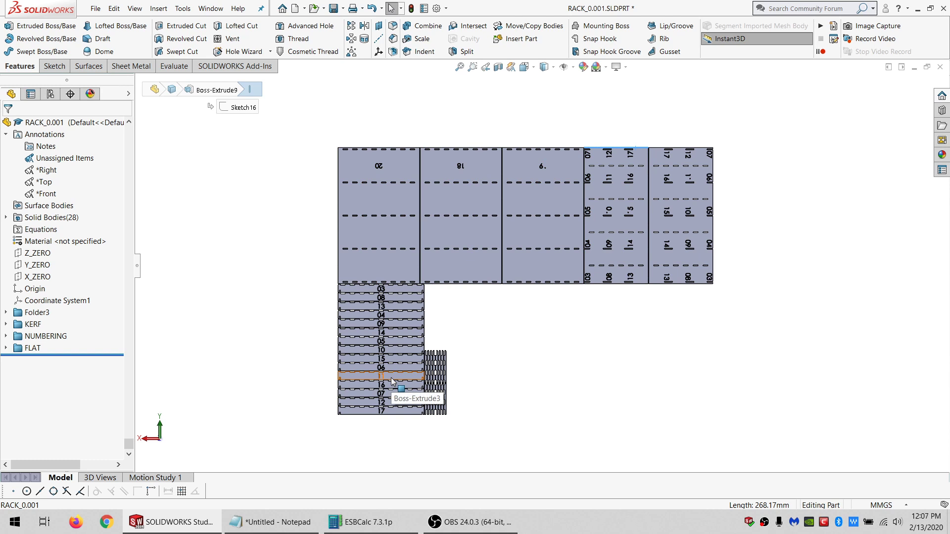
scroll(391, 378, "down", 1)
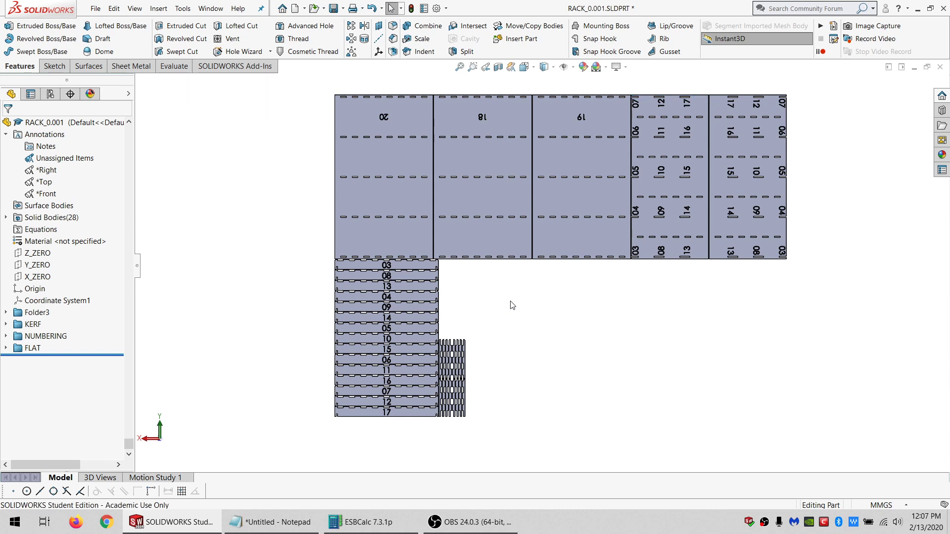
Save the RACK_0.001 part with its numbered parts laid out flat.
scroll(539, 262, "up", 3)
scroll(540, 262, "down", 1)
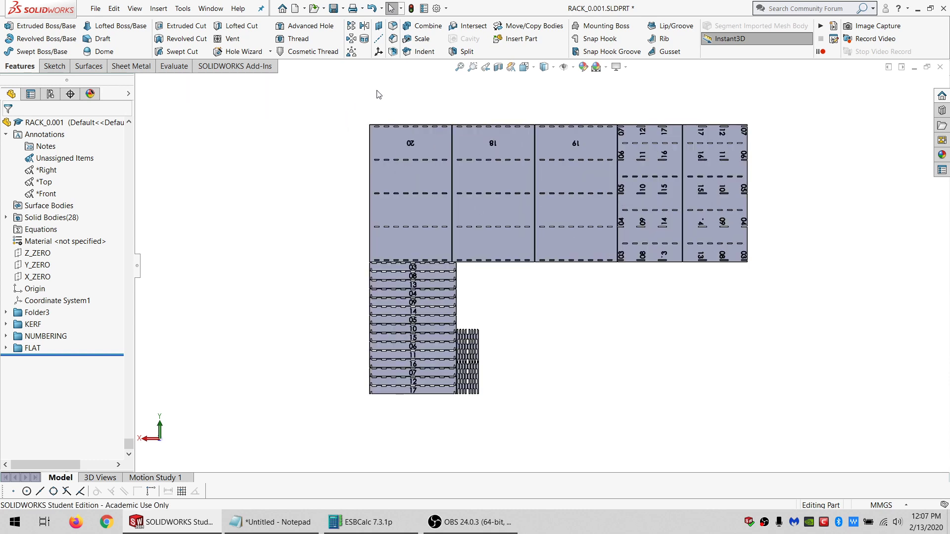
left_click(332, 9)
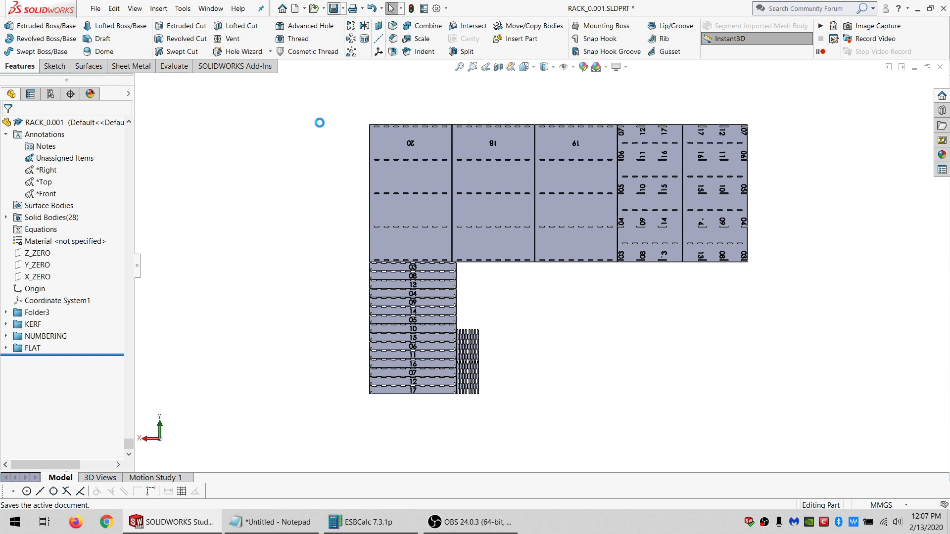